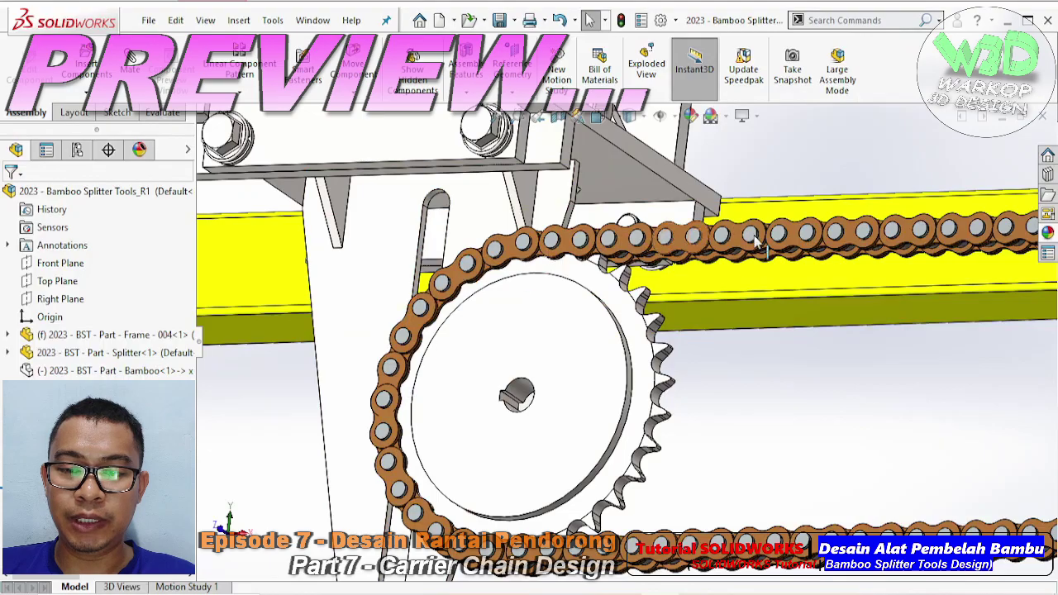
- Zoom and orbit around the frame to view the chain loop from the front
{"action": "scroll", "coordinate": [754, 237], "scroll_direction": "up", "scroll_amount": 5}
{"action": "scroll", "coordinate": [662, 372], "scroll_direction": "up", "scroll_amount": 5}
{"action": "scroll", "coordinate": [596, 414], "scroll_direction": "up", "scroll_amount": 2}
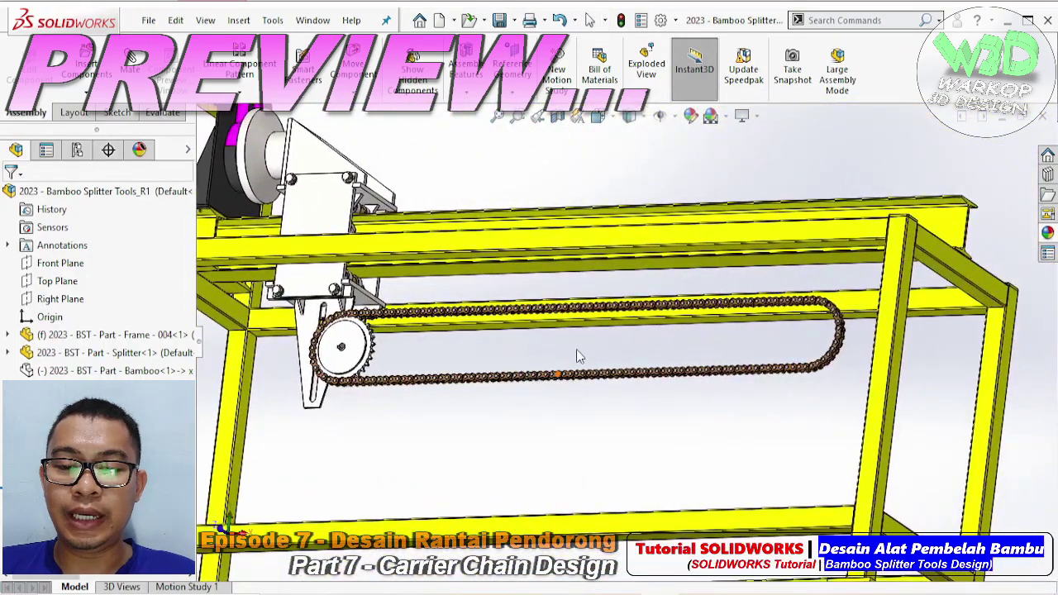
{"action": "mouse_move", "coordinate": [550, 346]}
{"action": "middle_mouse_down"}
{"action": "mouse_move", "coordinate": [506, 405]}
{"action": "mouse_move", "coordinate": [637, 402]}
{"action": "mouse_move", "coordinate": [519, 314]}
{"action": "middle_mouse_up"}
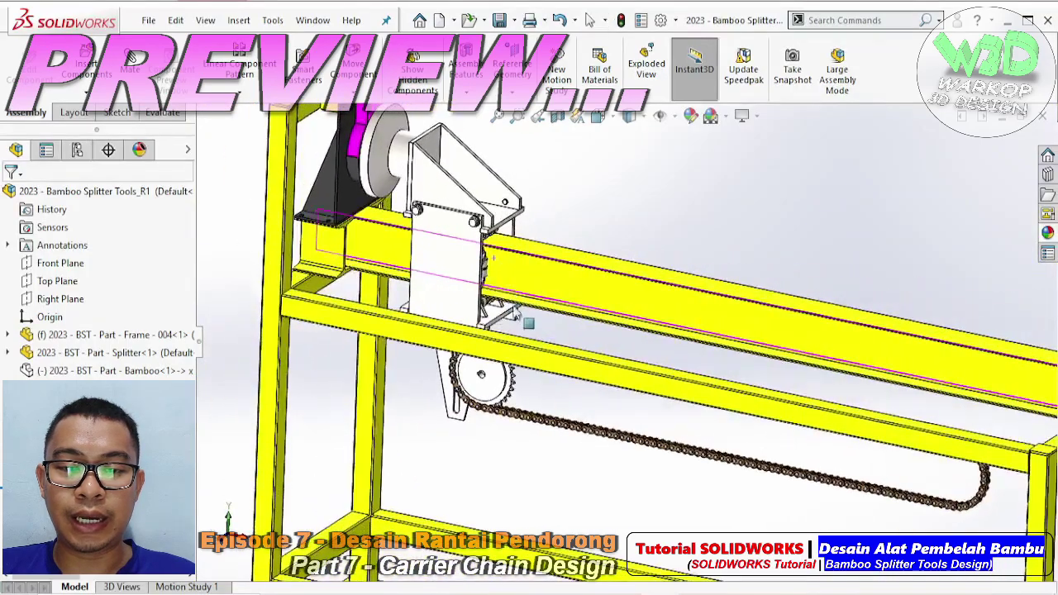
{"action": "scroll", "coordinate": [476, 190], "scroll_direction": "up", "scroll_amount": 2}
{"action": "middle_click_drag", "start_coordinate": [591, 356], "coordinate": [642, 386], "text": "ctrl"}
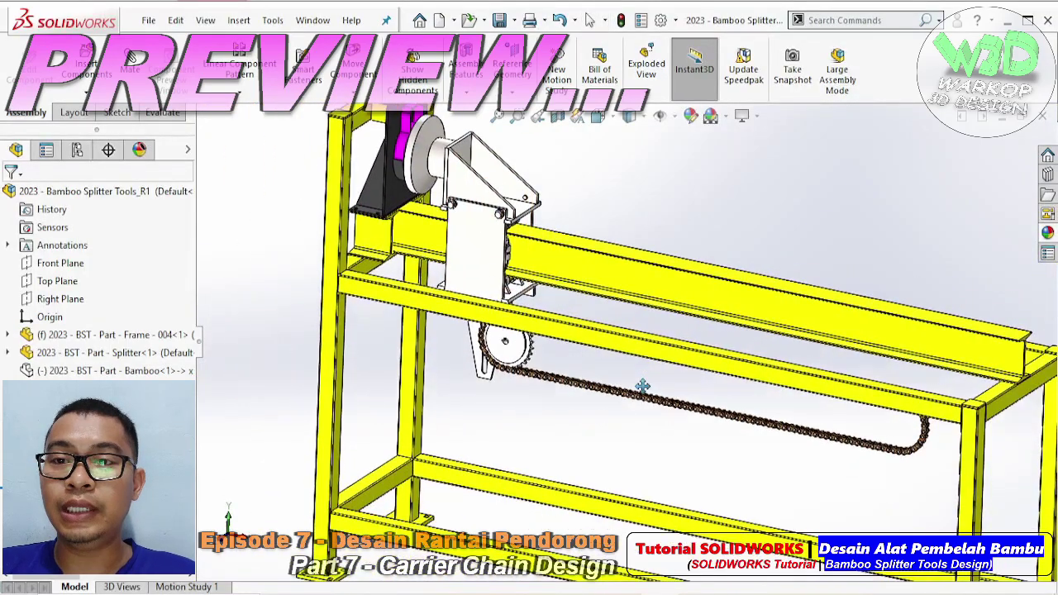
{"action": "mouse_move", "coordinate": [623, 447]}
{"action": "middle_mouse_down"}
{"action": "mouse_move", "coordinate": [605, 366]}
{"action": "mouse_move", "coordinate": [595, 400]}
{"action": "middle_mouse_up"}
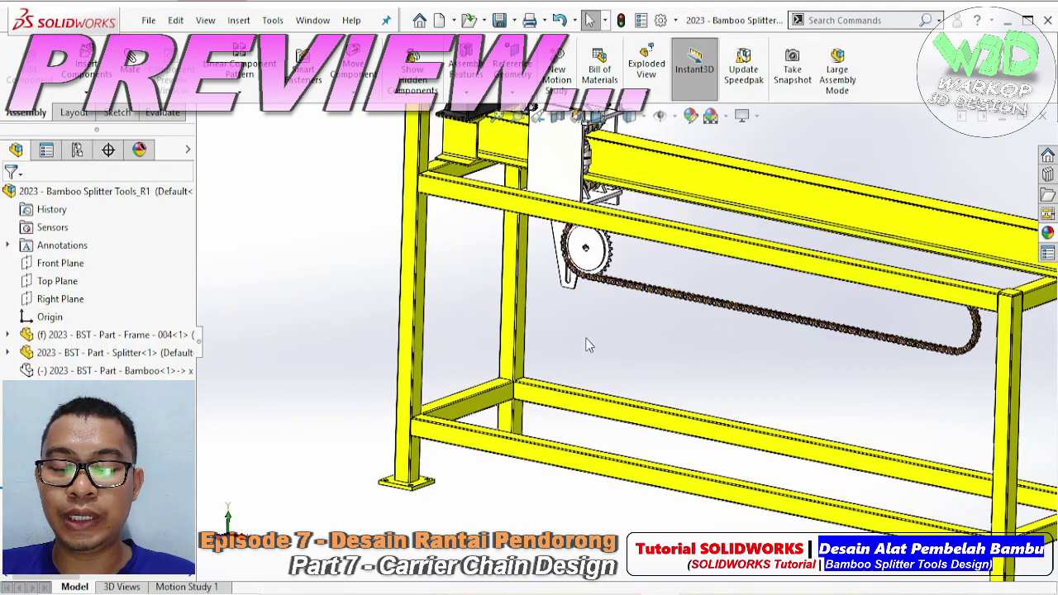
{"action": "middle_click_drag", "start_coordinate": [570, 342], "coordinate": [574, 321]}
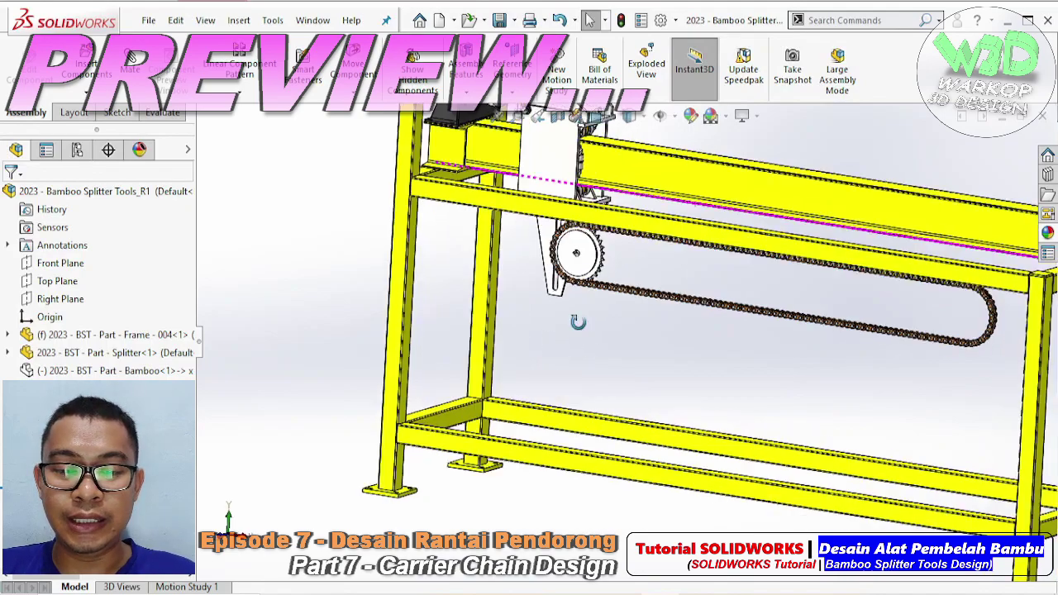
{"action": "mouse_move", "coordinate": [686, 346]}
{"action": "middle_mouse_down"}
{"action": "mouse_move", "coordinate": [595, 397]}
{"action": "mouse_move", "coordinate": [603, 364]}
{"action": "middle_mouse_up"}
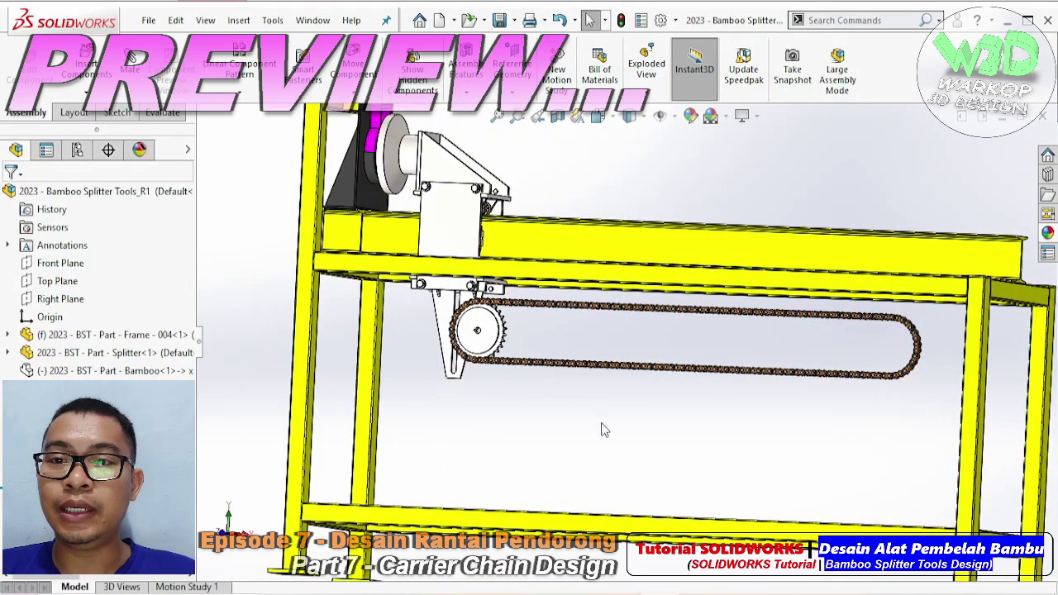
{"action": "mouse_move", "coordinate": [601, 424]}
{"action": "middle_mouse_down"}
{"action": "mouse_move", "coordinate": [617, 425]}
{"action": "mouse_move", "coordinate": [606, 428]}
{"action": "middle_mouse_up"}
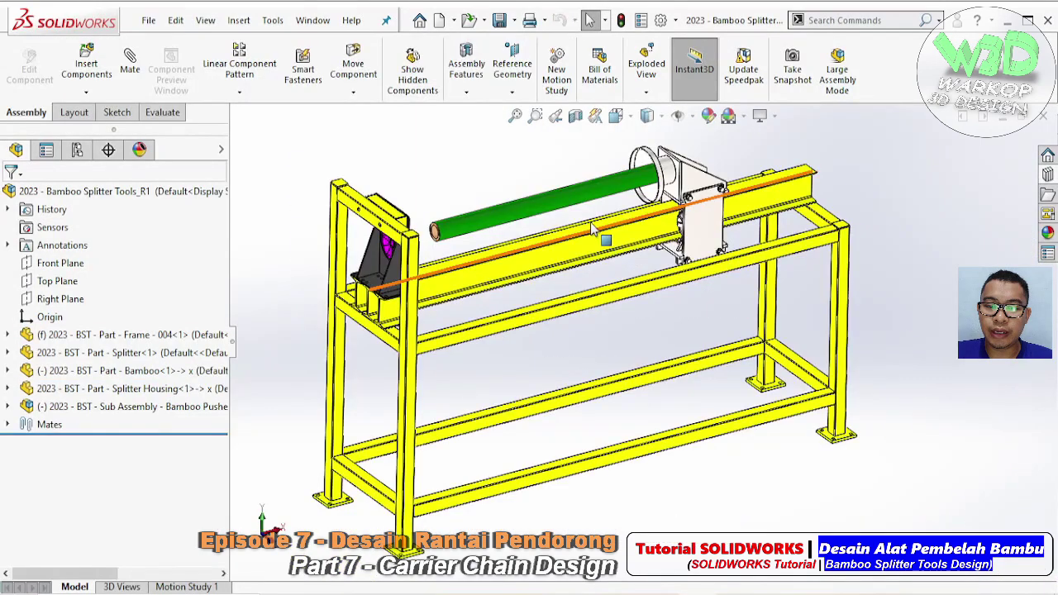
- Hide the bamboo part and select the Bamboo Pusher sub-assembly
{"action": "left_click", "coordinate": [571, 206]}
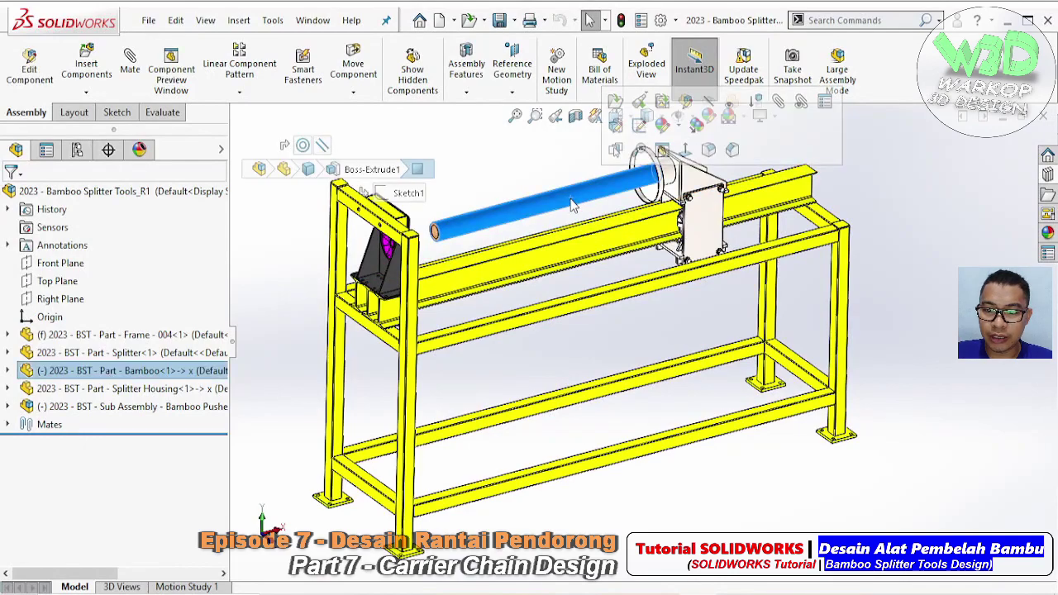
{"action": "left_click", "coordinate": [650, 101]}
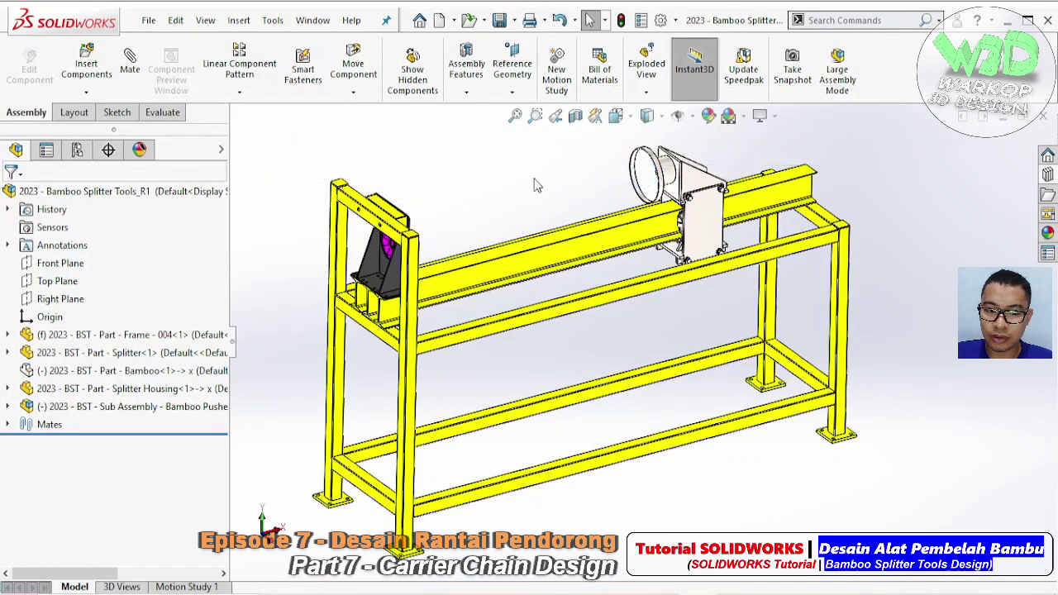
{"action": "scroll", "coordinate": [567, 201], "scroll_direction": "down", "scroll_amount": 2}
{"action": "left_click", "coordinate": [731, 188]}
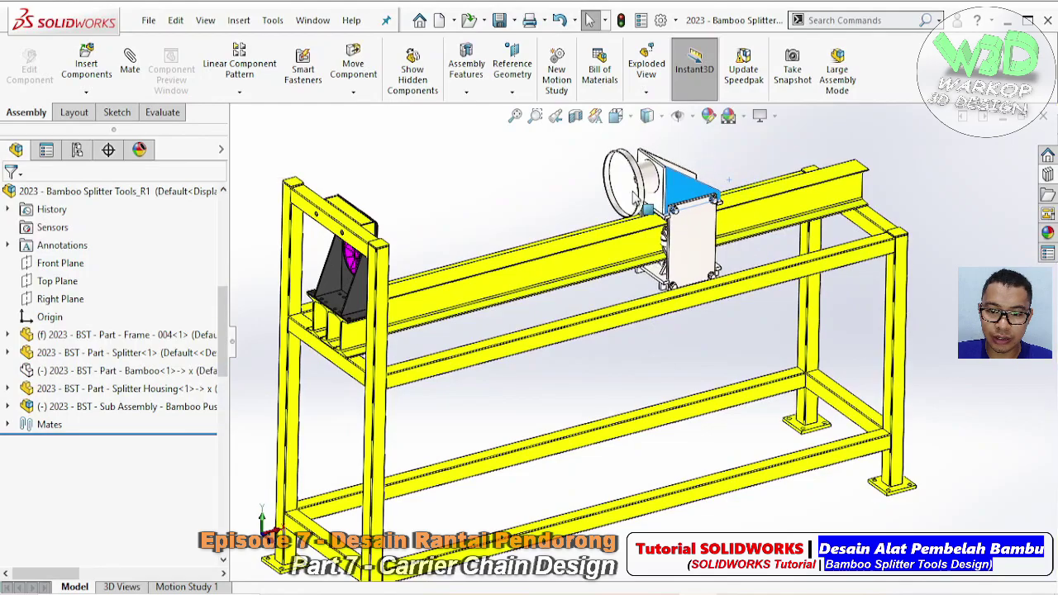
{"action": "scroll", "coordinate": [731, 188], "scroll_direction": "down", "scroll_amount": 5}
{"action": "mouse_move", "coordinate": [473, 240]}
{"action": "middle_mouse_down"}
{"action": "mouse_move", "coordinate": [397, 323]}
{"action": "mouse_move", "coordinate": [382, 300]}
{"action": "mouse_move", "coordinate": [531, 330]}
{"action": "middle_mouse_up"}
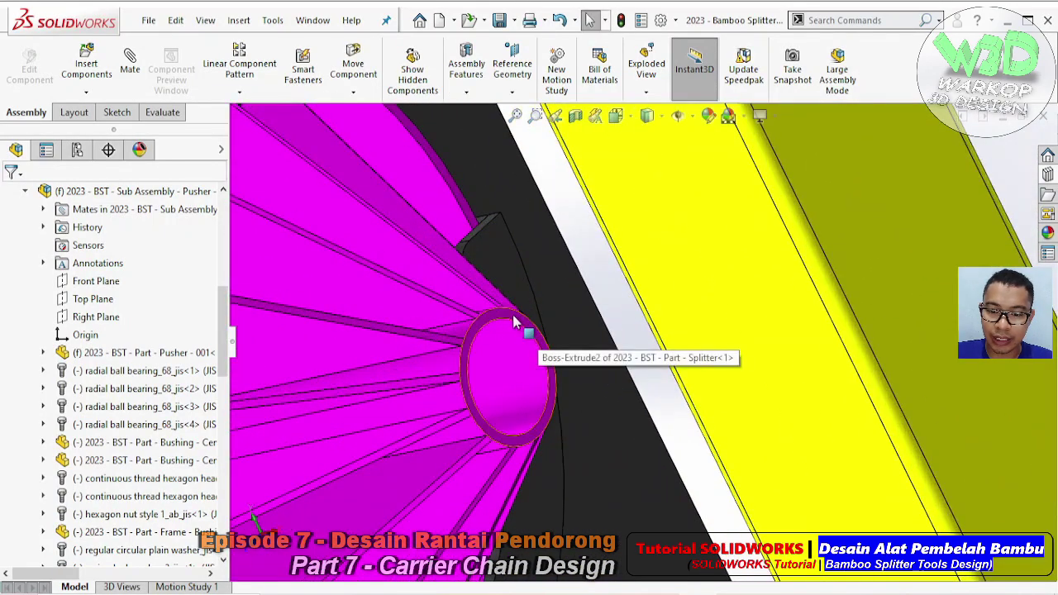
- Start a mate between the splitter's round face and the pusher face
{"action": "left_click", "coordinate": [528, 330]}
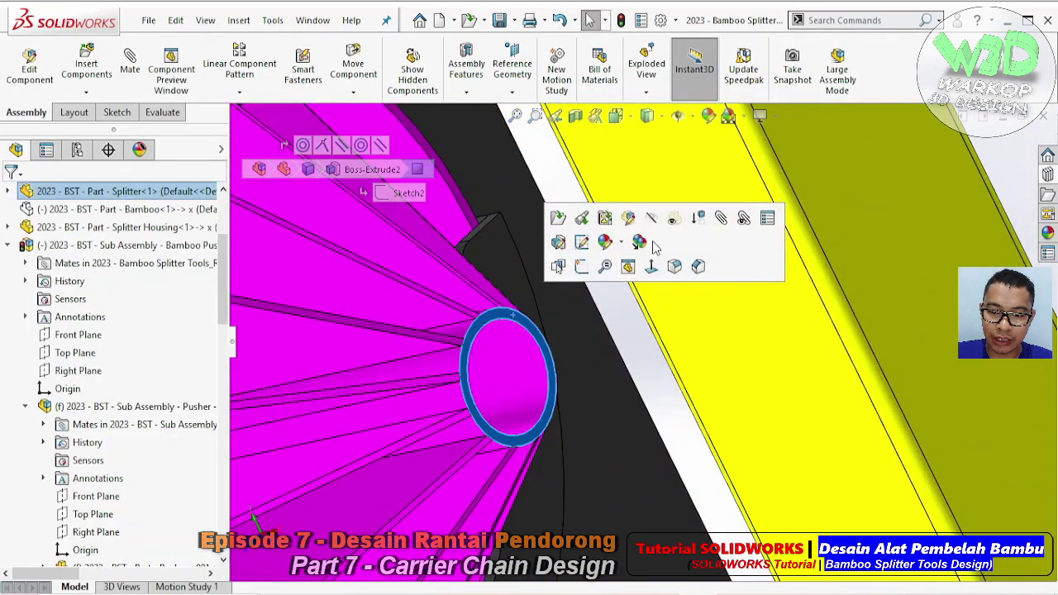
{"action": "key", "text": "m"}
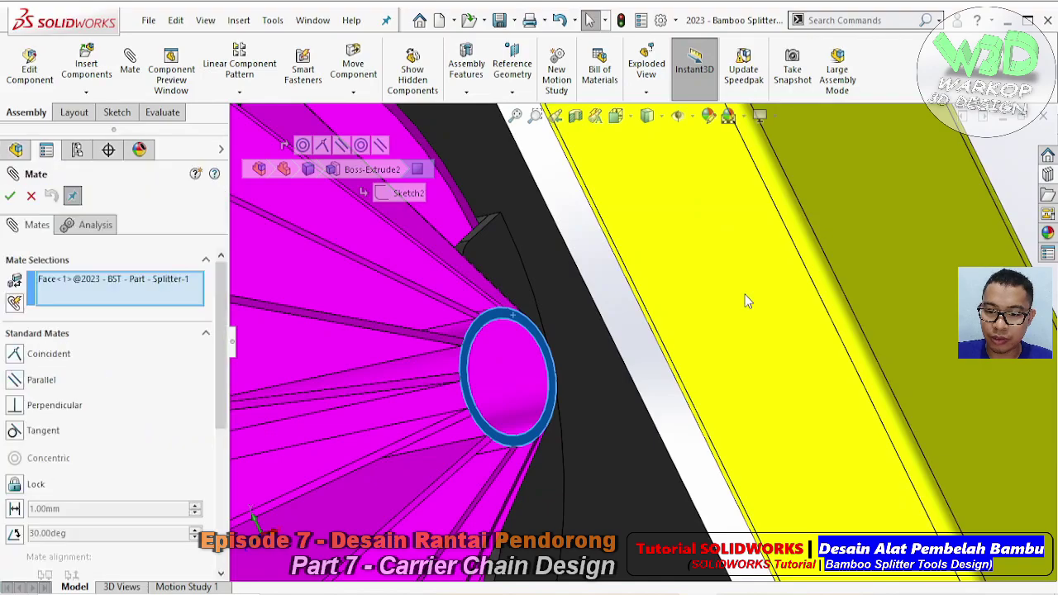
{"action": "scroll", "coordinate": [745, 294], "scroll_direction": "up", "scroll_amount": 3}
{"action": "scroll", "coordinate": [786, 306], "scroll_direction": "up", "scroll_amount": 3}
{"action": "scroll", "coordinate": [749, 315], "scroll_direction": "down", "scroll_amount": 3}
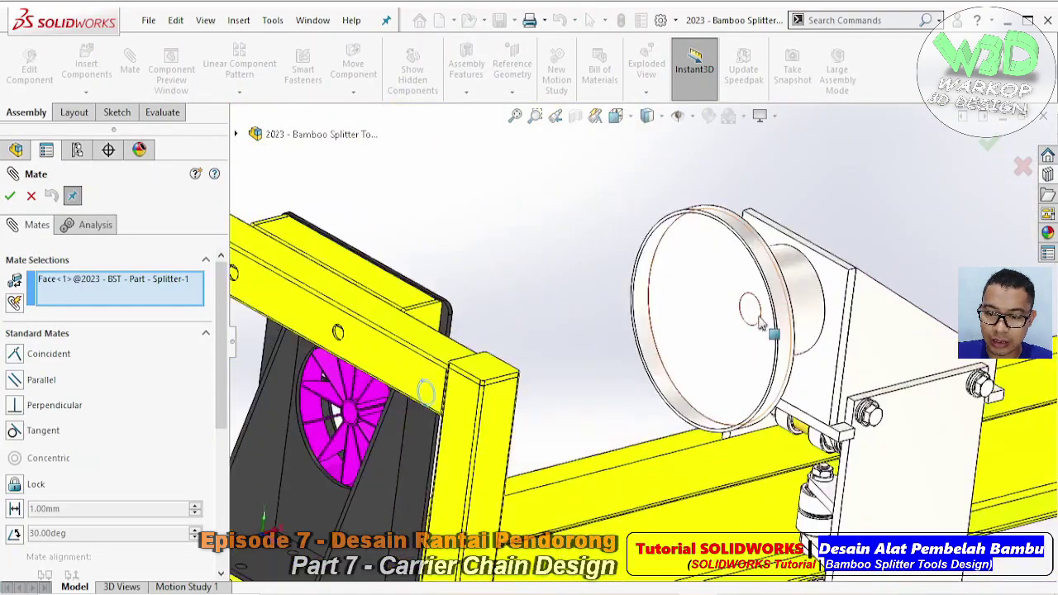
{"action": "scroll", "coordinate": [747, 314], "scroll_direction": "down", "scroll_amount": 2}
{"action": "left_click", "coordinate": [725, 309]}
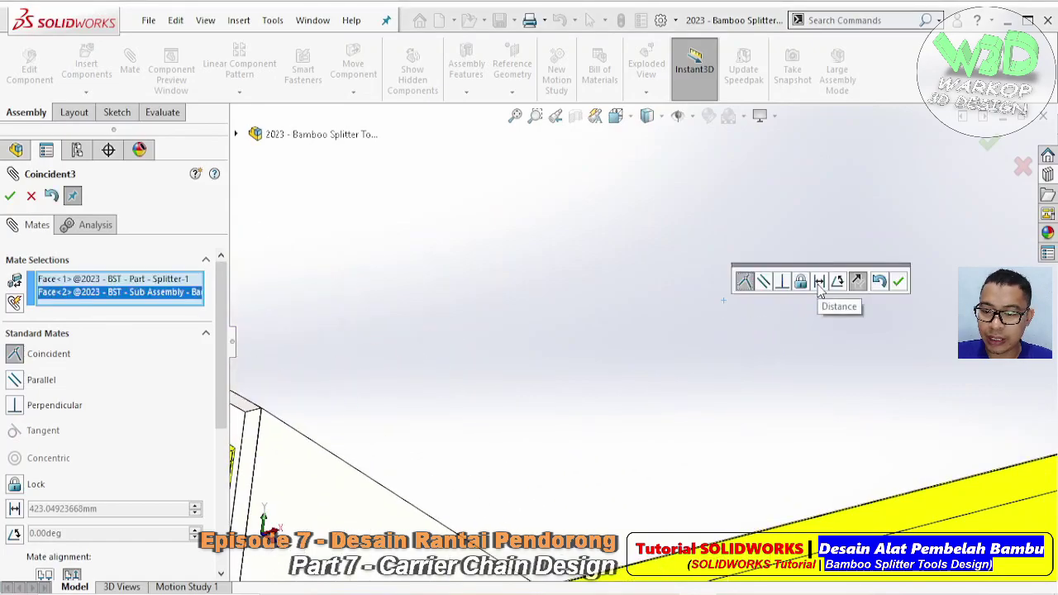
- Make it a 5 mm distance mate and accept it
{"action": "left_click", "coordinate": [819, 282]}
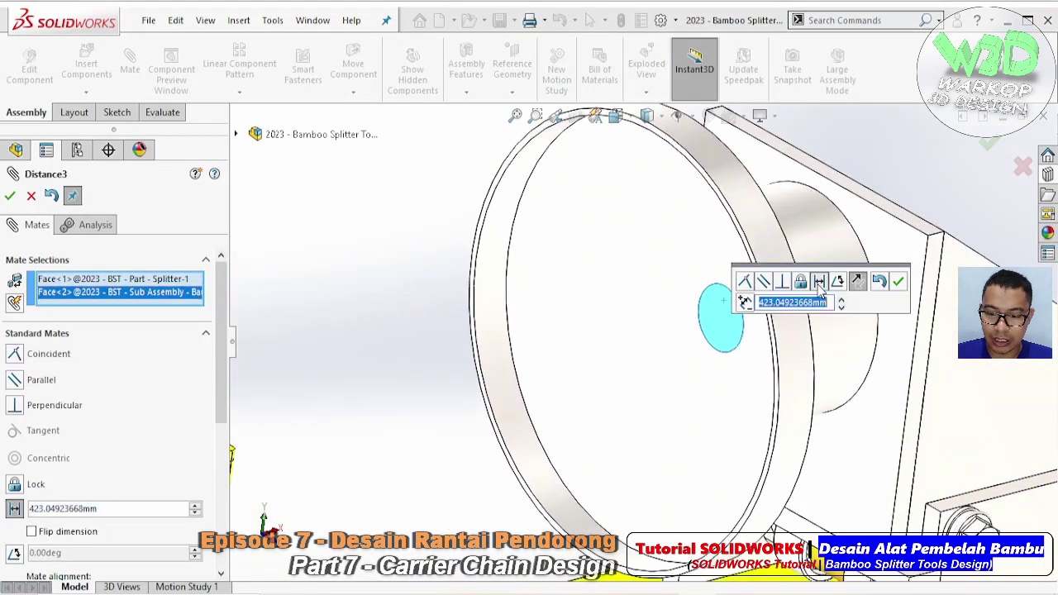
{"action": "type", "text": "5"}
{"action": "key", "text": "Return"}
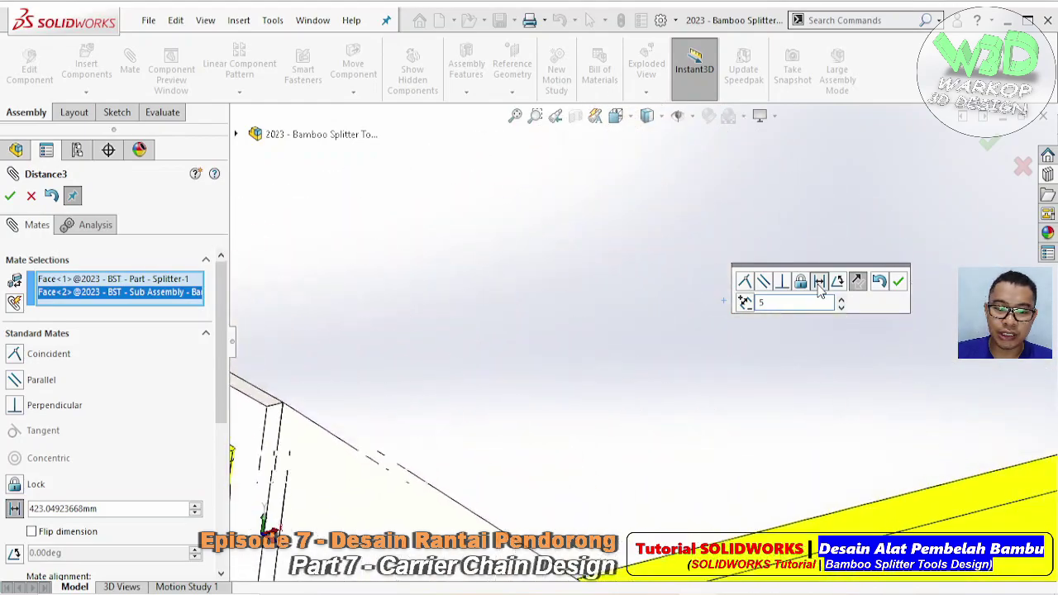
{"action": "scroll", "coordinate": [613, 355], "scroll_direction": "up", "scroll_amount": 5}
{"action": "mouse_move", "coordinate": [562, 389]}
{"action": "middle_mouse_down"}
{"action": "mouse_move", "coordinate": [628, 284]}
{"action": "mouse_move", "coordinate": [662, 290]}
{"action": "middle_mouse_up"}
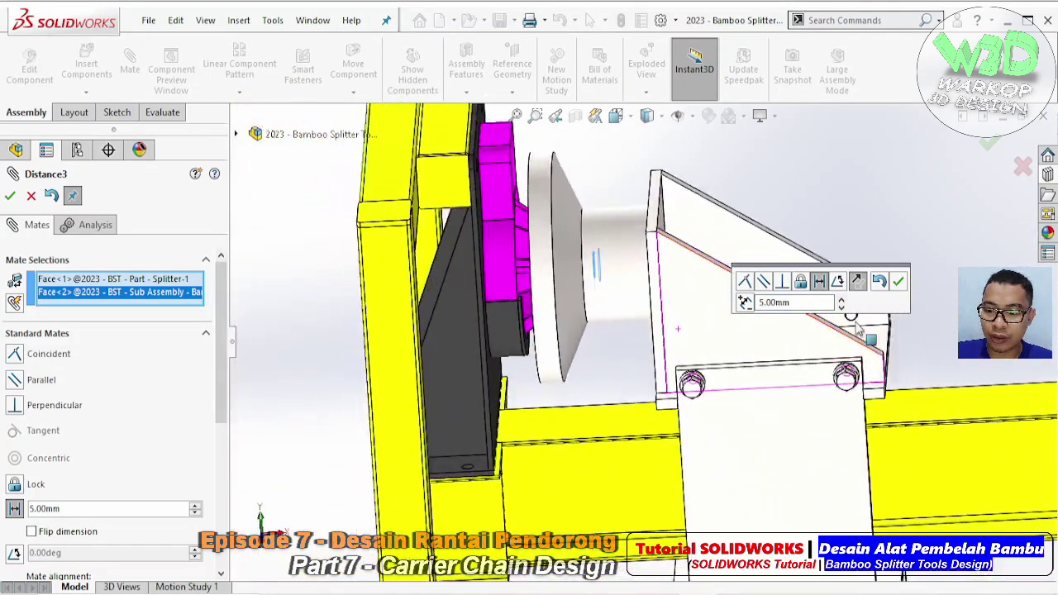
{"action": "left_click", "coordinate": [898, 283]}
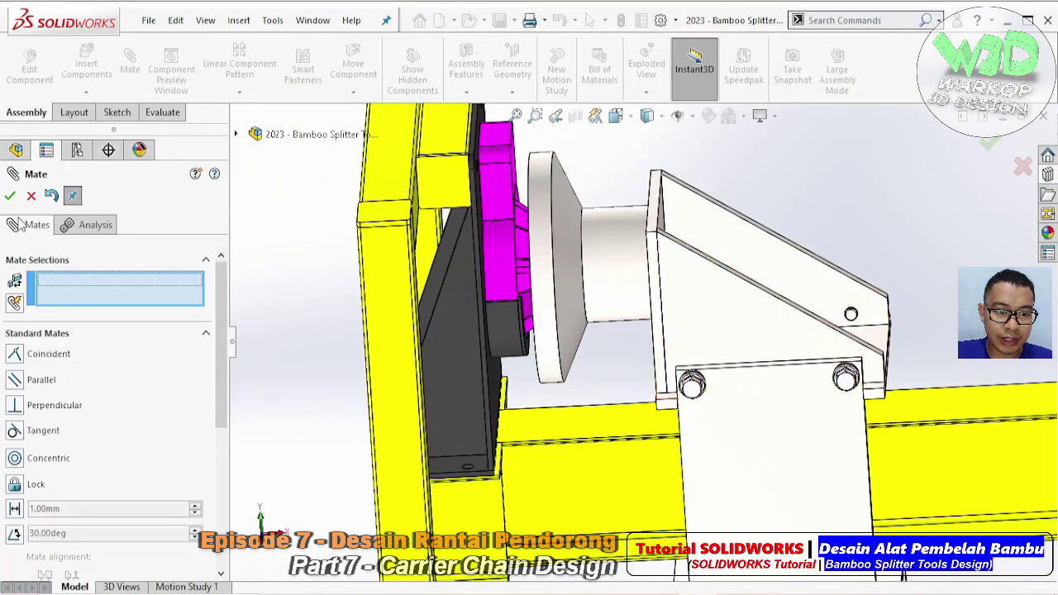
{"action": "key", "text": "Escape"}
{"action": "scroll", "coordinate": [732, 311], "scroll_direction": "up", "scroll_amount": 3}
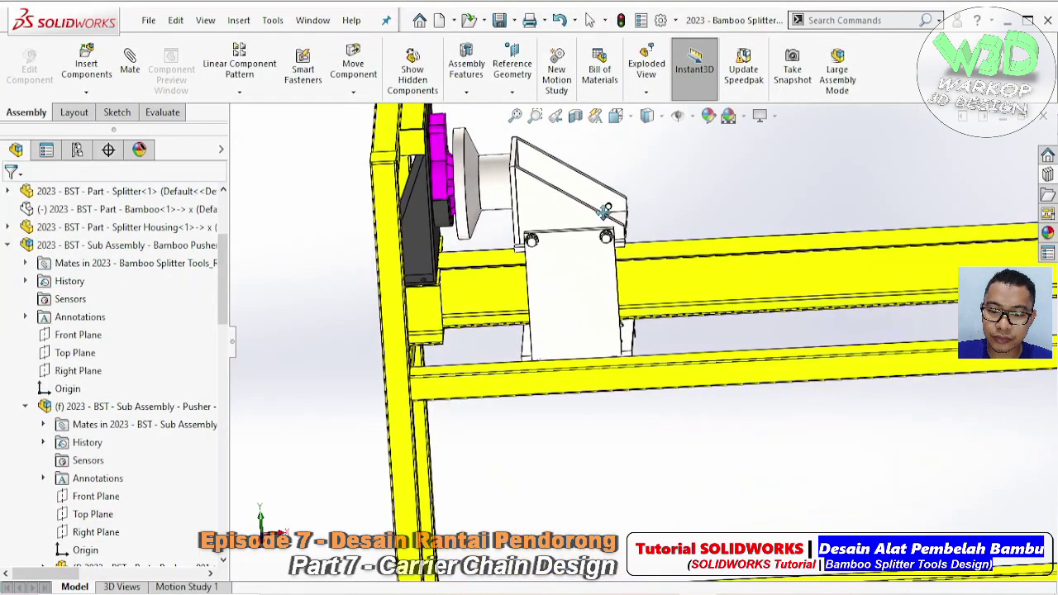
- Select the pusher bracket's bottom plate face and edit the Pusher part in context
{"action": "middle_click_drag", "start_coordinate": [732, 312], "coordinate": [633, 133]}
{"action": "scroll", "coordinate": [555, 343], "scroll_direction": "down", "scroll_amount": 2}
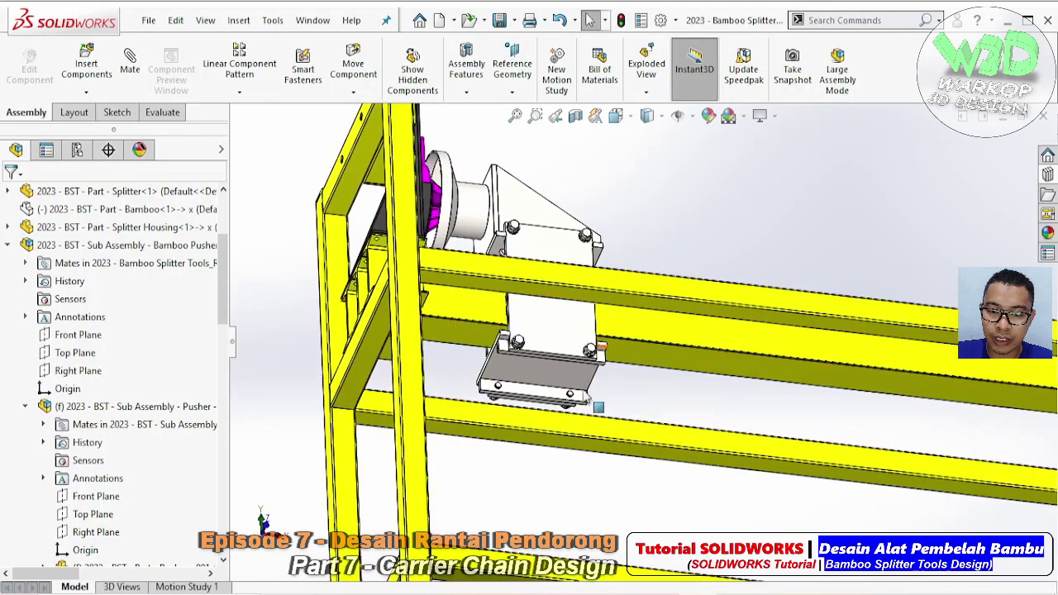
{"action": "scroll", "coordinate": [556, 343], "scroll_direction": "down", "scroll_amount": 3}
{"action": "left_click", "coordinate": [559, 328]}
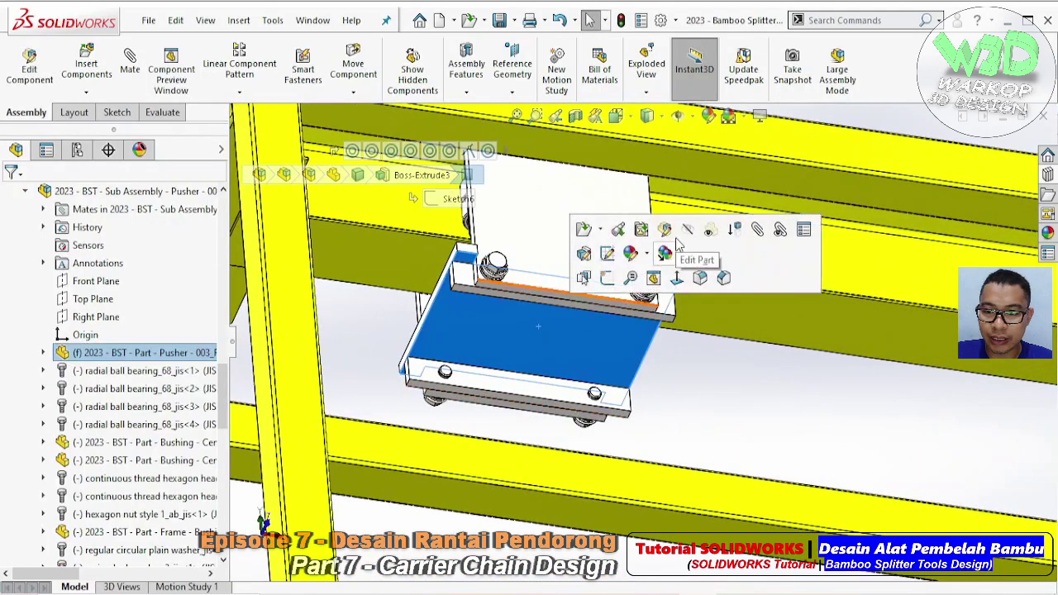
{"action": "left_click", "coordinate": [601, 368]}
{"action": "left_click", "coordinate": [597, 359]}
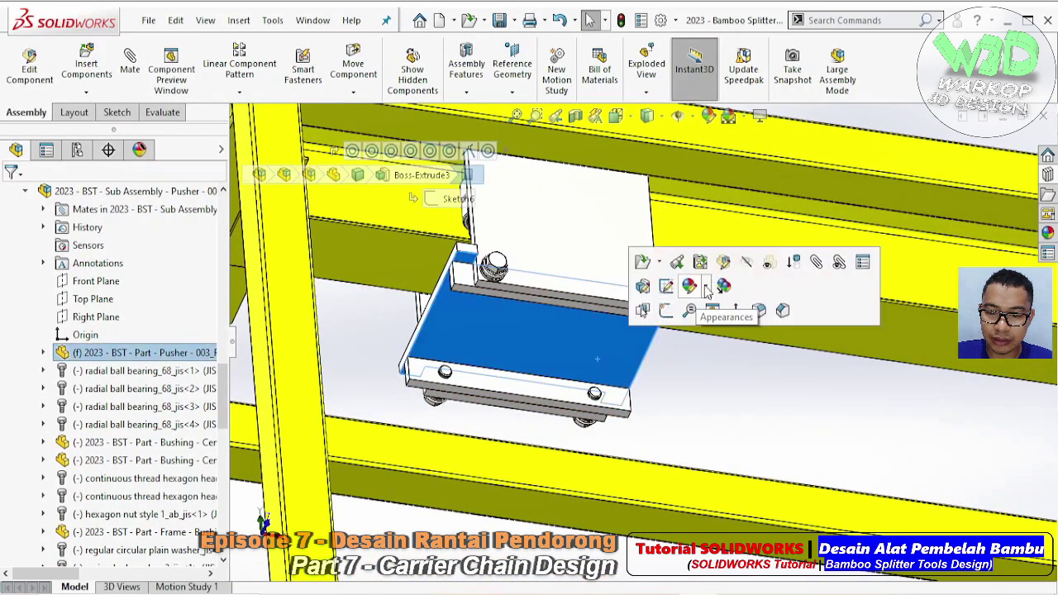
{"action": "left_click", "coordinate": [734, 276]}
- Sketch on the bottom plate with a centerline spanning its left to right edge
{"action": "left_click", "coordinate": [540, 333]}
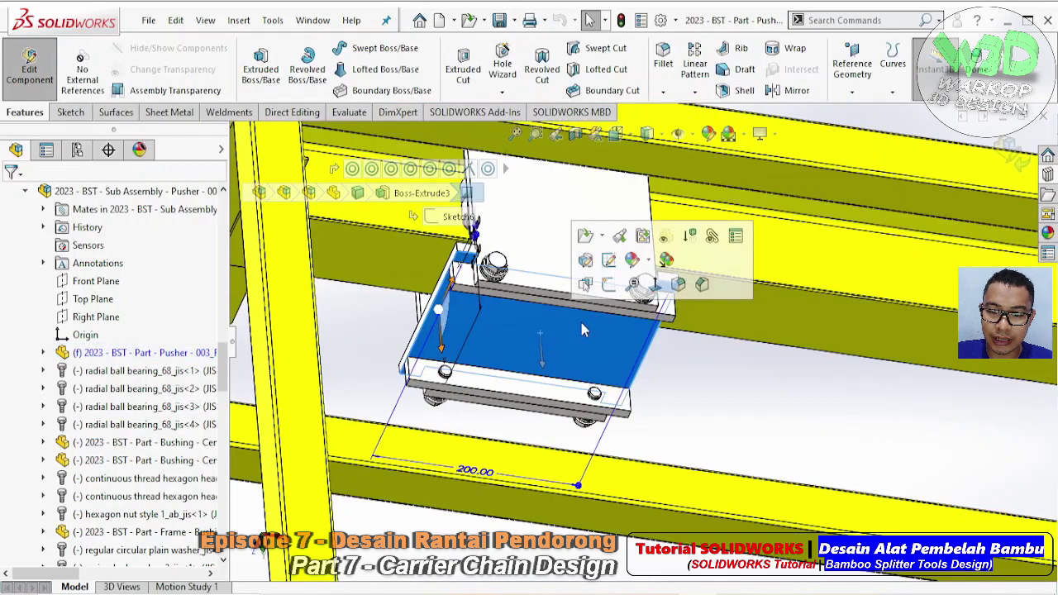
{"action": "left_click", "coordinate": [608, 286]}
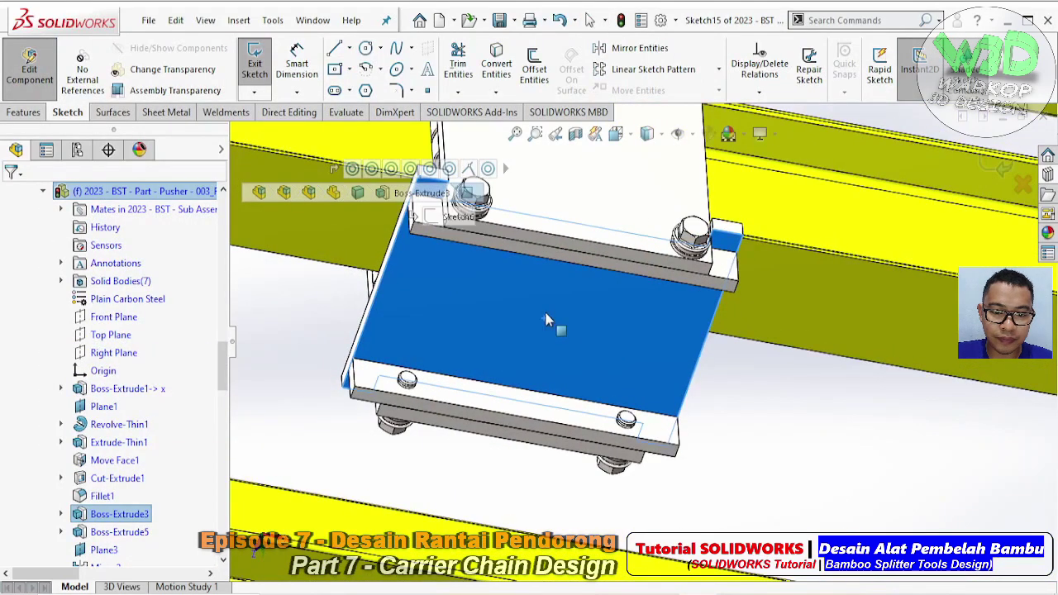
{"action": "left_click", "coordinate": [351, 50]}
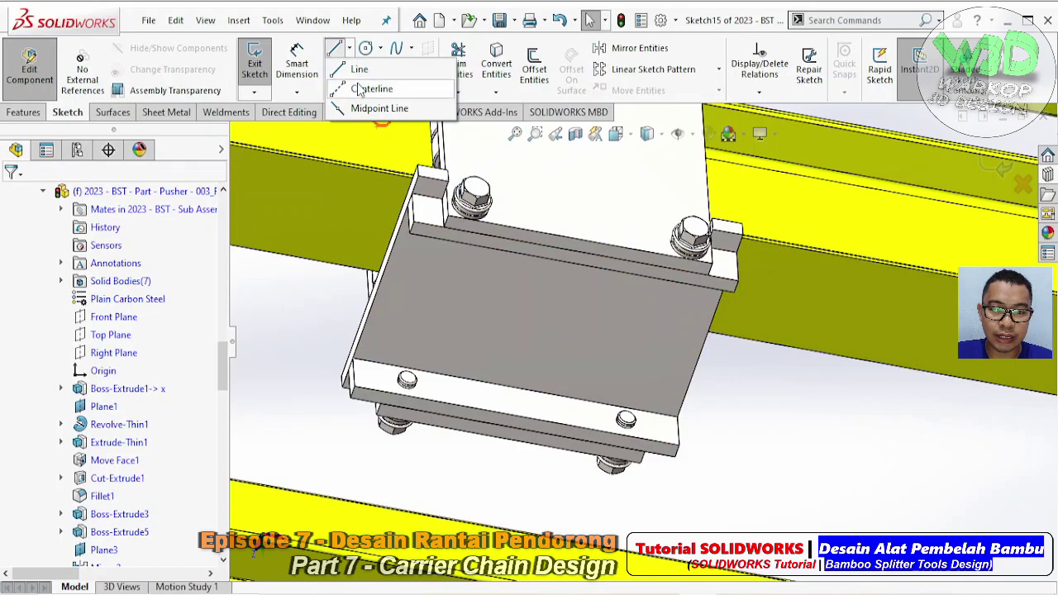
{"action": "left_click", "coordinate": [361, 90]}
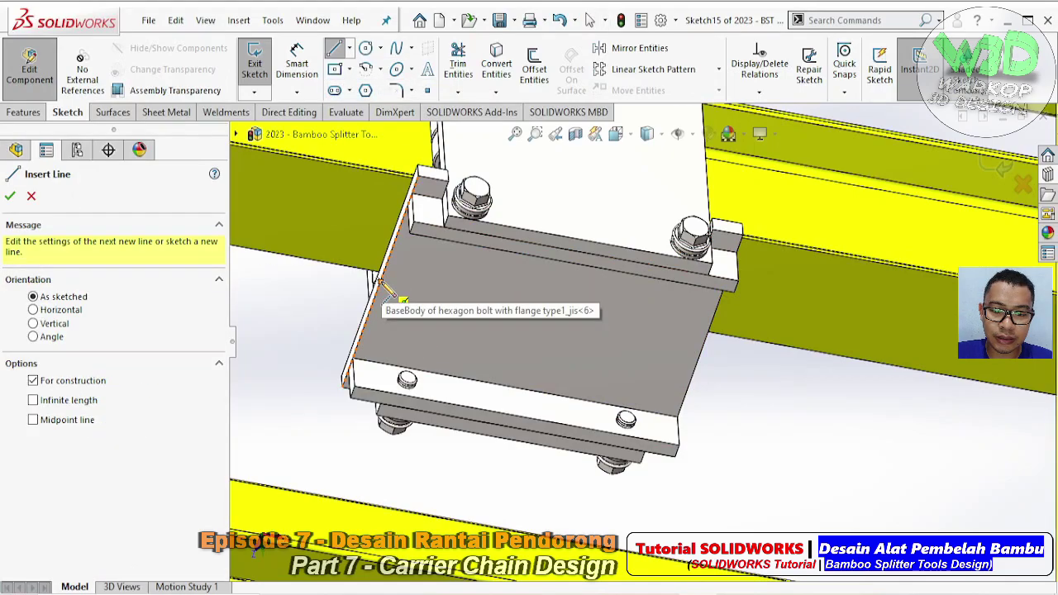
{"action": "left_click", "coordinate": [380, 282]}
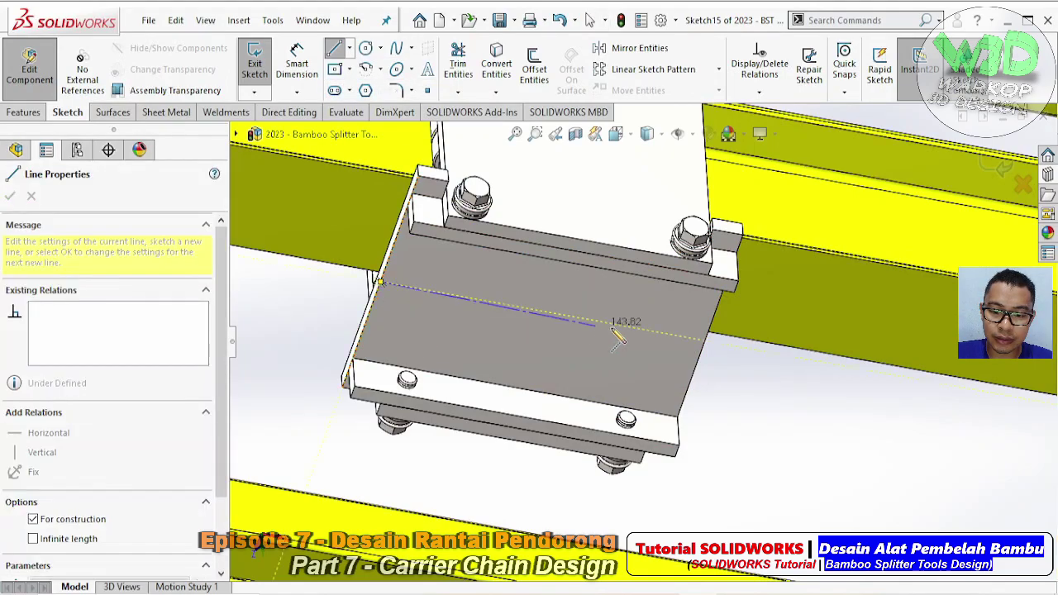
{"action": "left_click", "coordinate": [707, 341]}
{"action": "key", "text": "Escape"}
- Draw a center-point rectangle centred on the centerline
{"action": "left_click", "coordinate": [350, 70]}
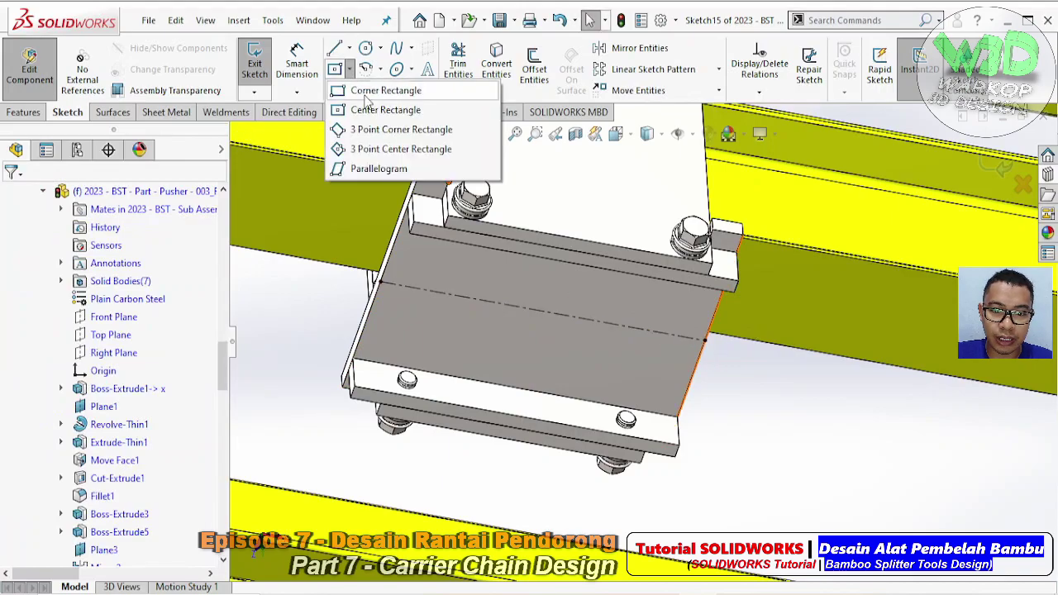
{"action": "left_click", "coordinate": [378, 105]}
{"action": "left_click", "coordinate": [541, 312]}
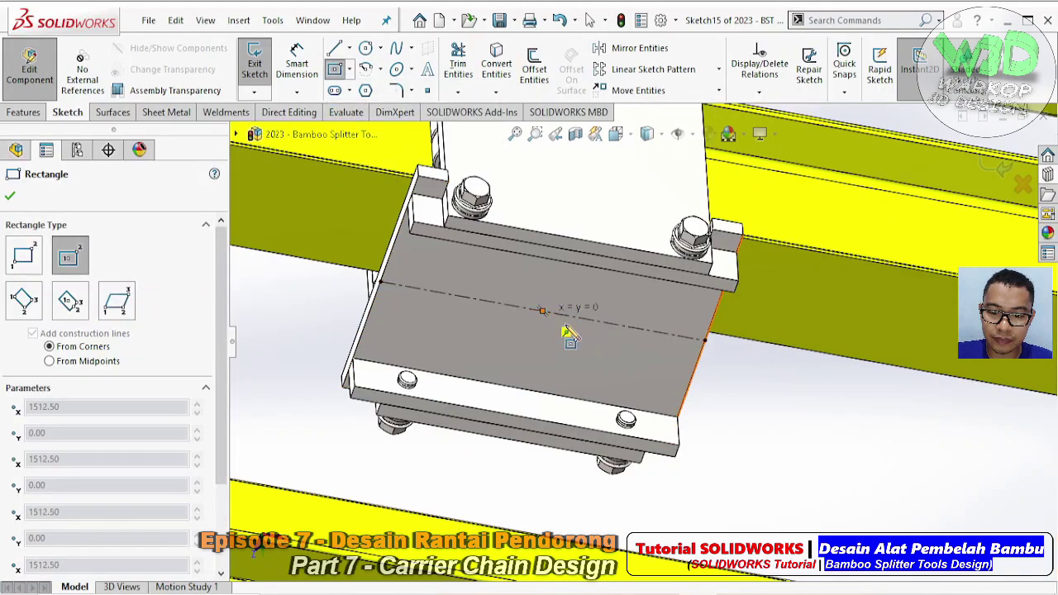
{"action": "left_click", "coordinate": [658, 349]}
{"action": "key", "text": "Escape"}
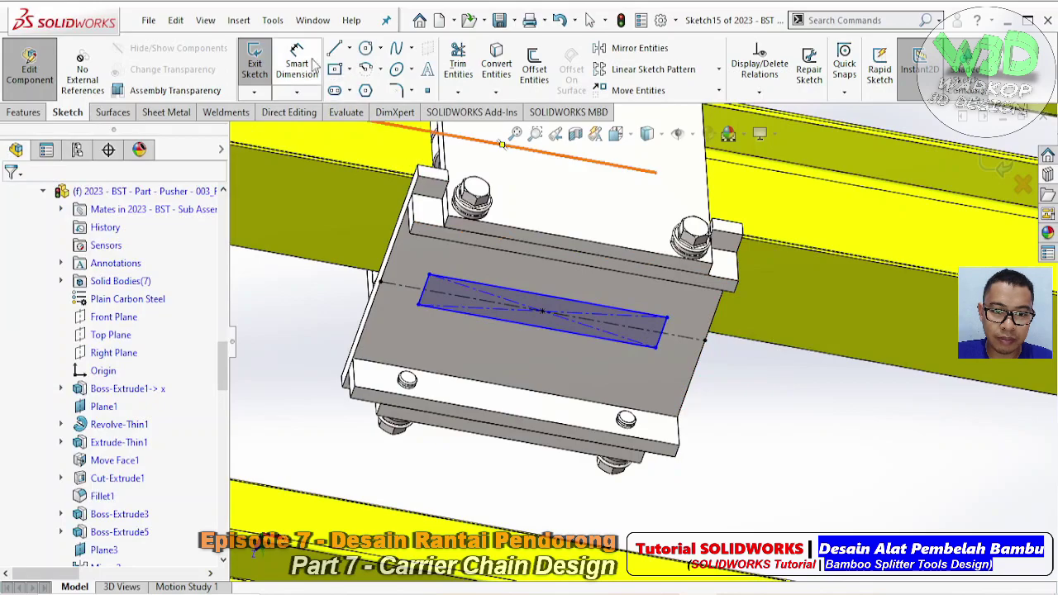
{"action": "right_click_drag", "start_coordinate": [530, 306], "coordinate": [517, 263]}
- Dimension the rectangle to 5 mm wide and 150 mm long
{"action": "left_click", "coordinate": [534, 297]}
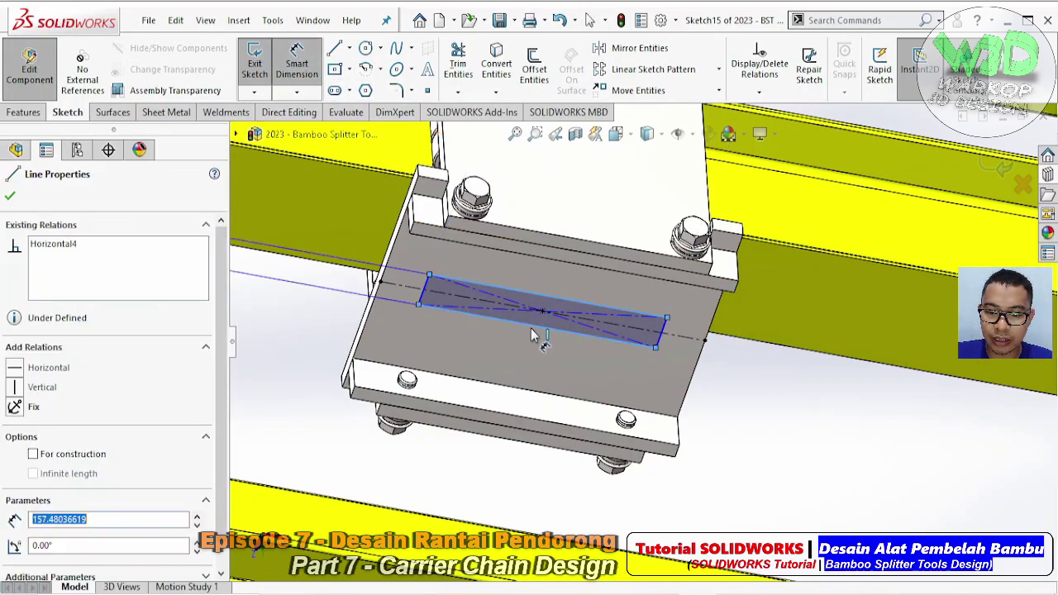
{"action": "left_click", "coordinate": [757, 372]}
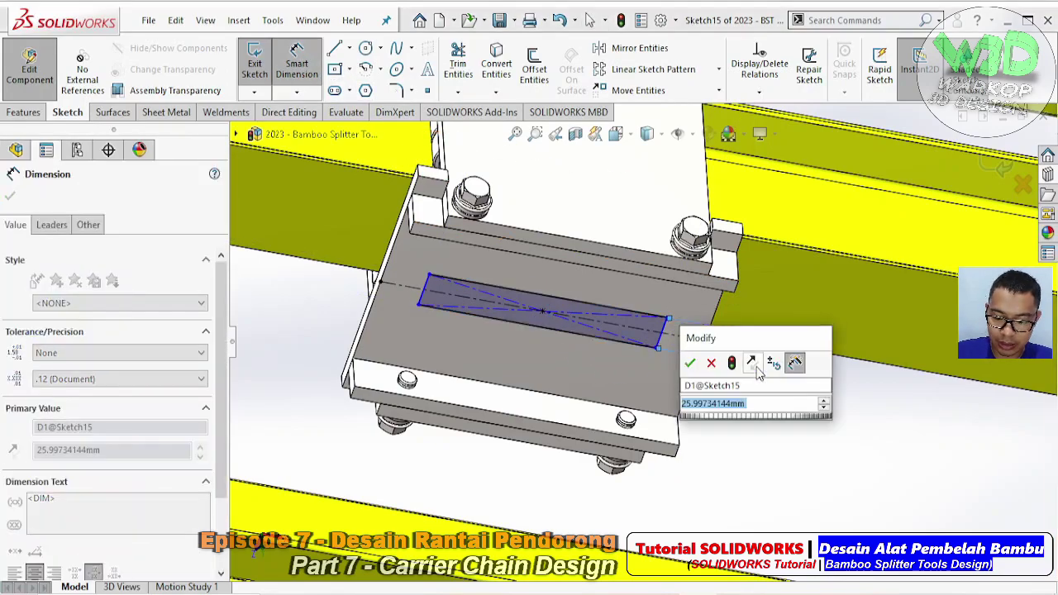
{"action": "type", "text": "5"}
{"action": "key", "text": "Return"}
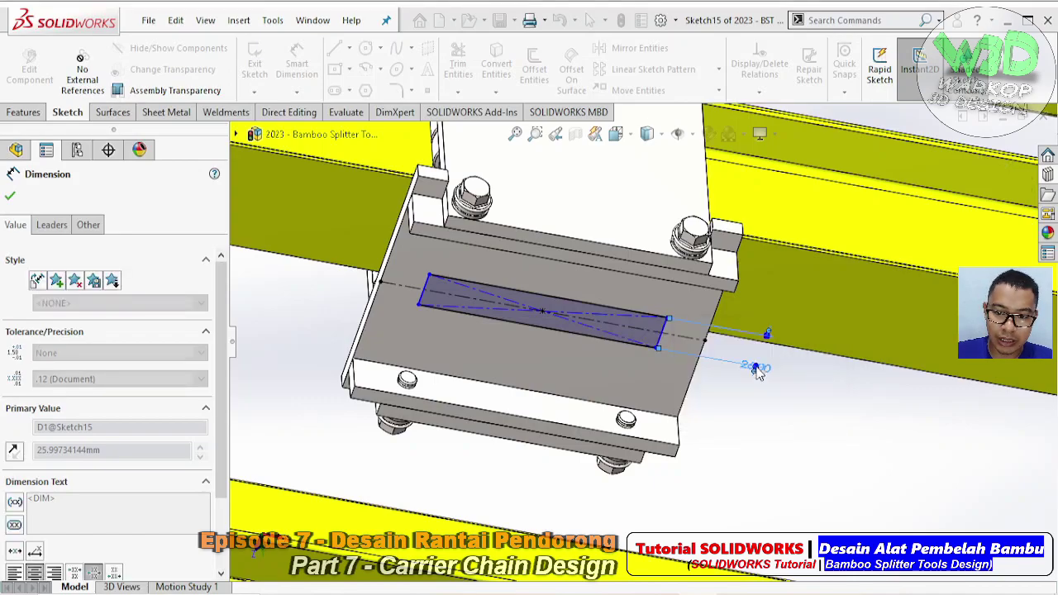
{"action": "scroll", "coordinate": [519, 326], "scroll_direction": "down", "scroll_amount": 2}
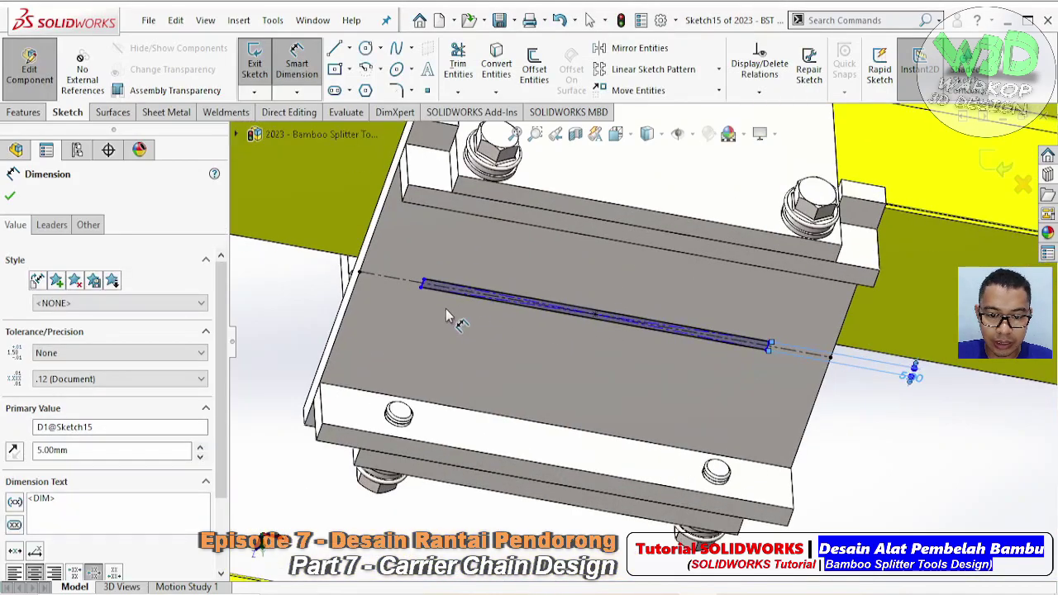
{"action": "scroll", "coordinate": [446, 317], "scroll_direction": "down", "scroll_amount": 2}
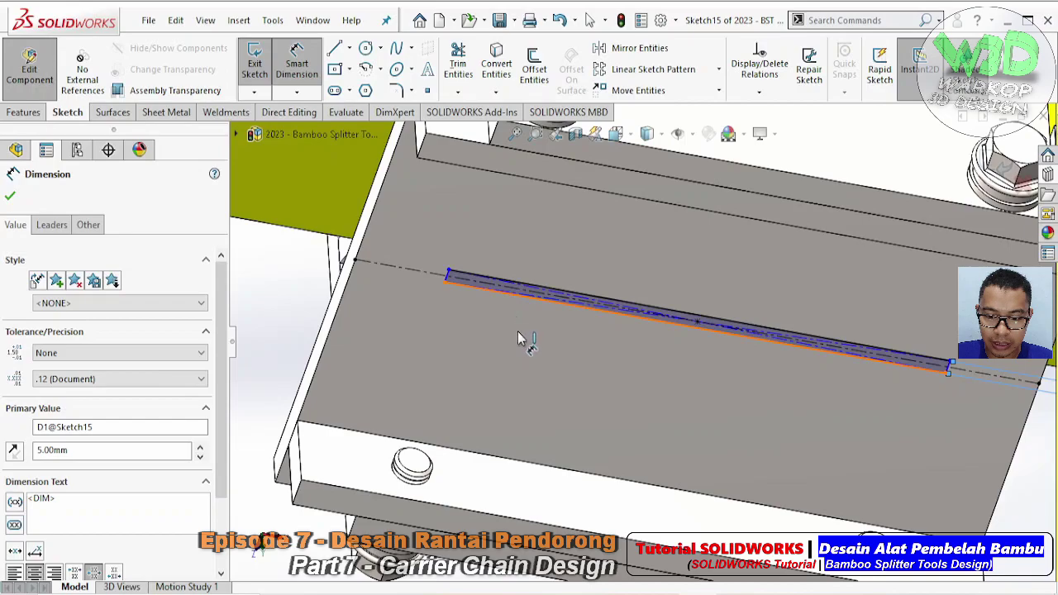
{"action": "left_click", "coordinate": [590, 385]}
{"action": "type", "text": "1"}
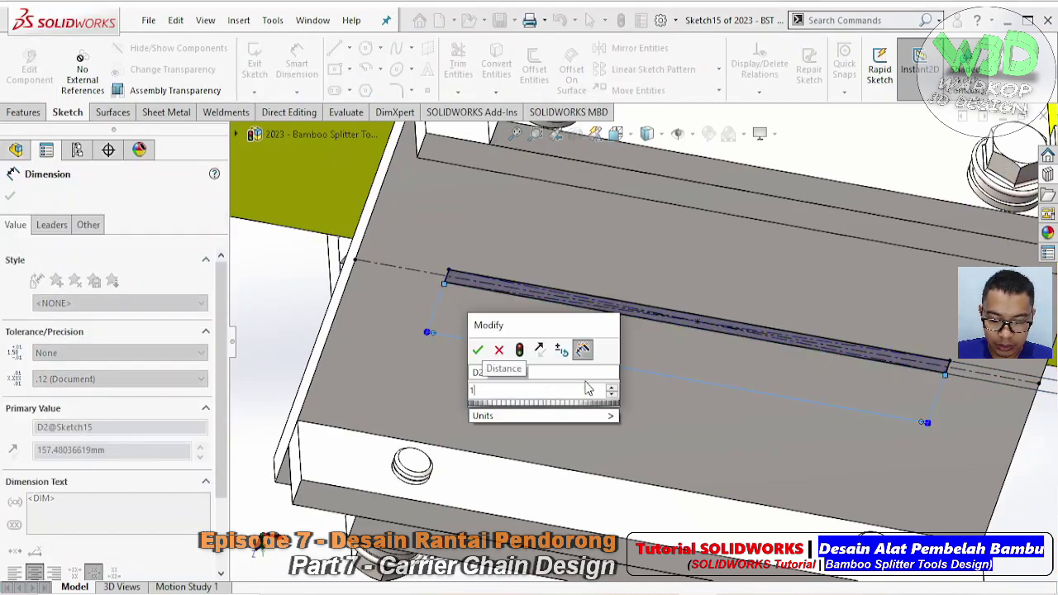
{"action": "type", "text": "50"}
{"action": "key", "text": "Return"}
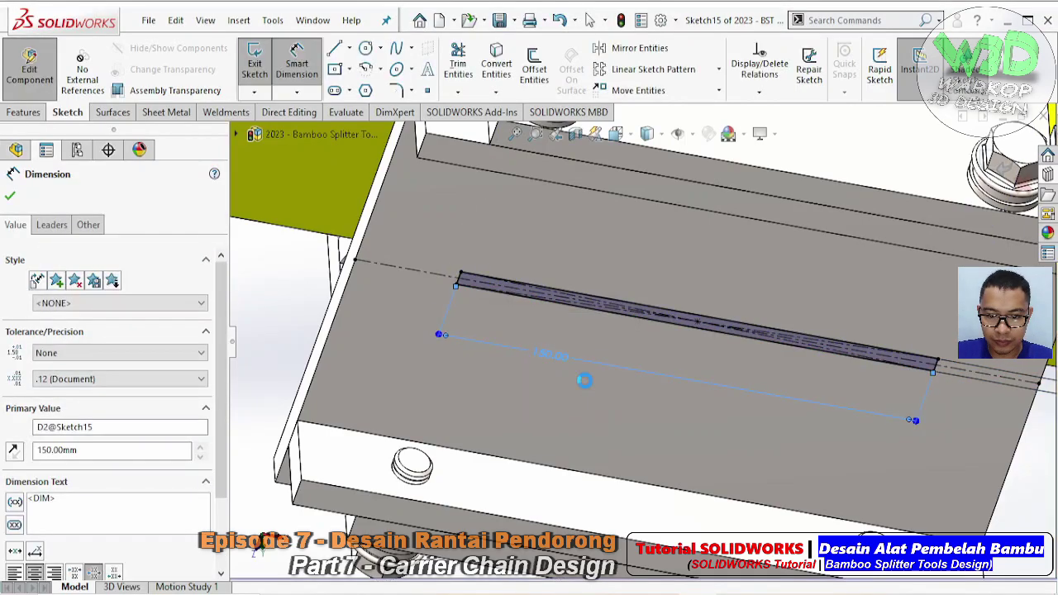
{"action": "key", "text": "Escape"}
{"action": "scroll", "coordinate": [584, 389], "scroll_direction": "up", "scroll_amount": 3}
{"action": "scroll", "coordinate": [584, 380], "scroll_direction": "up", "scroll_amount": 1}
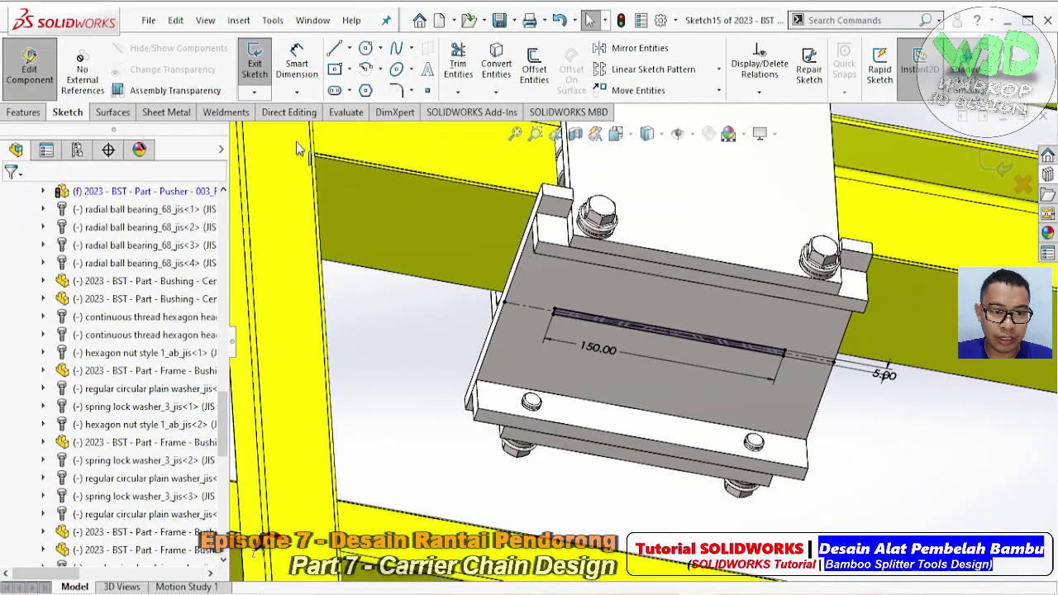
{"action": "left_click", "coordinate": [23, 114]}
- Extrude the strip 250 mm Blind as a separate body with Merge result off
{"action": "left_click", "coordinate": [261, 70]}
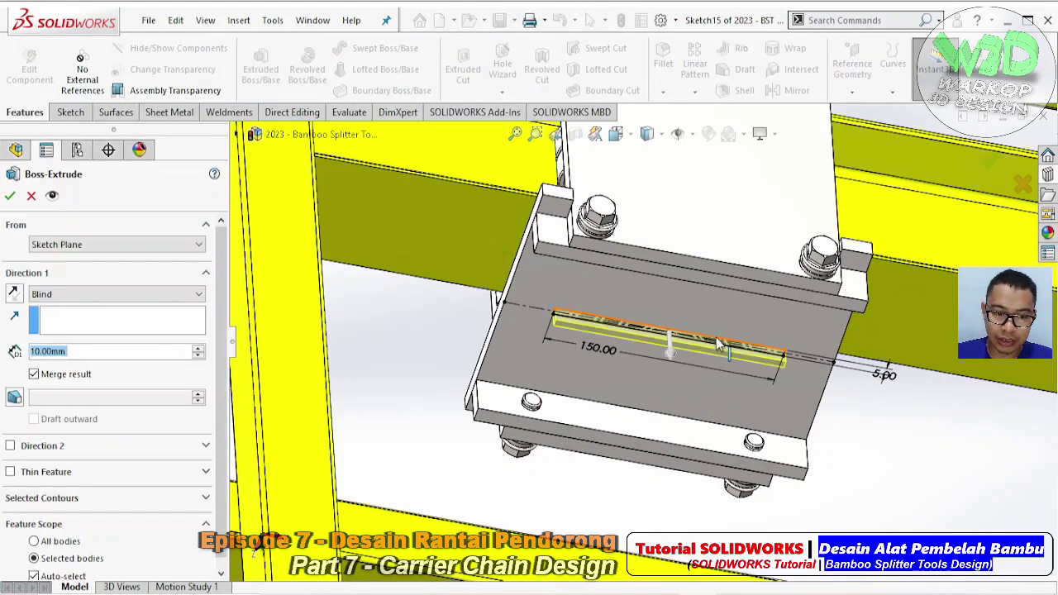
{"action": "type", "text": "250"}
{"action": "key", "text": "Return"}
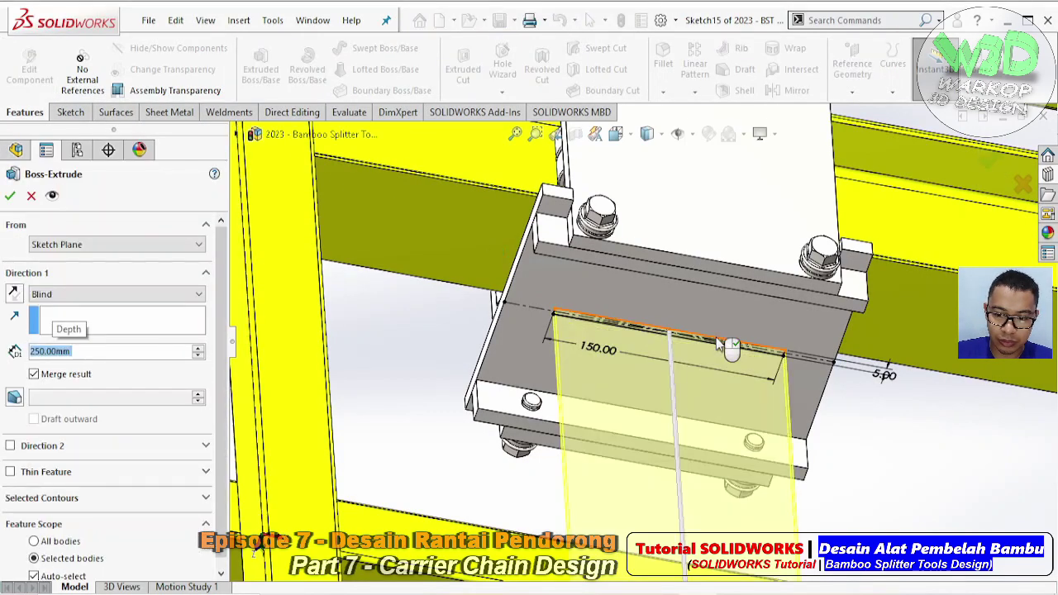
{"action": "middle_click_drag", "start_coordinate": [717, 345], "coordinate": [653, 436]}
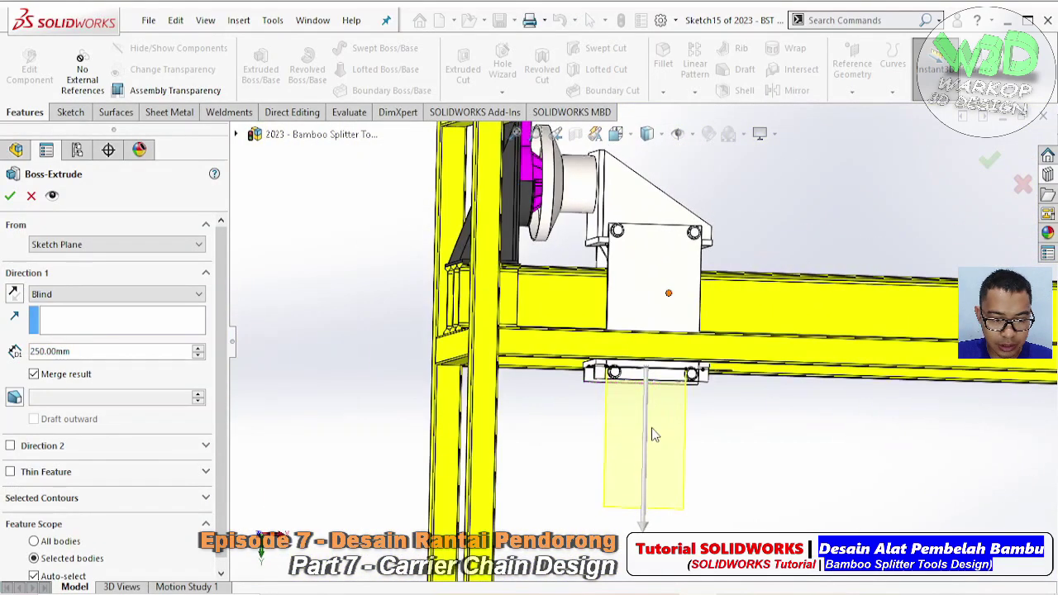
{"action": "left_click", "coordinate": [51, 376]}
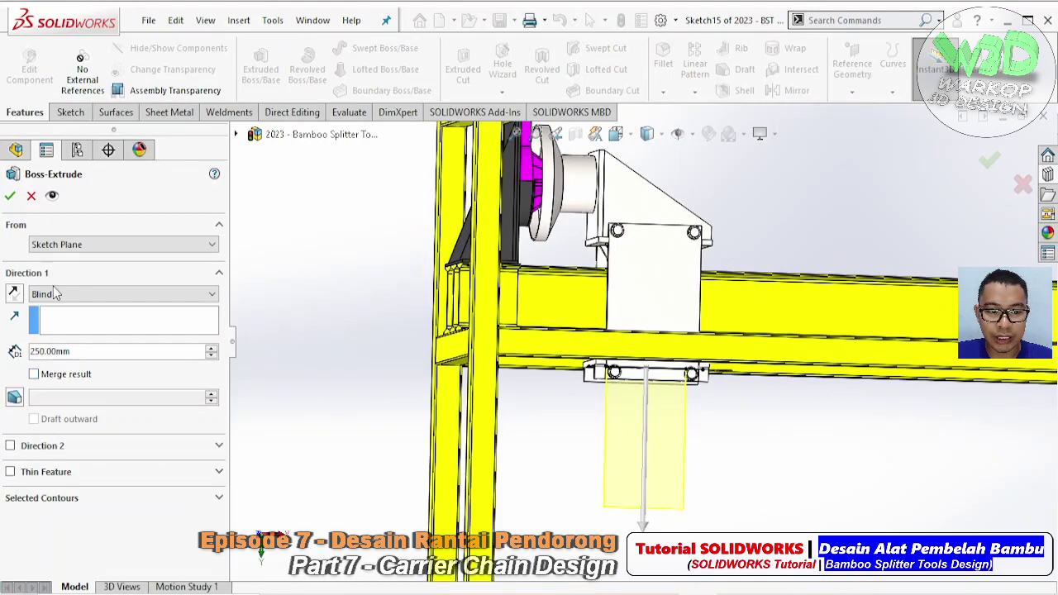
{"action": "key", "text": "Return"}
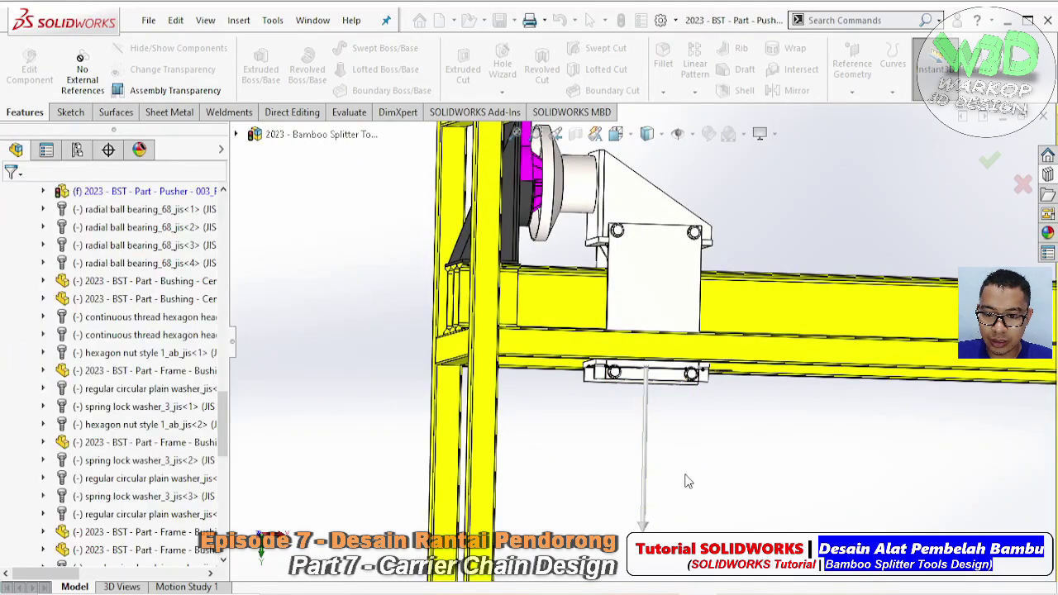
{"action": "scroll", "coordinate": [685, 482], "scroll_direction": "down", "scroll_amount": 3}
{"action": "scroll", "coordinate": [669, 373], "scroll_direction": "down", "scroll_amount": 3}
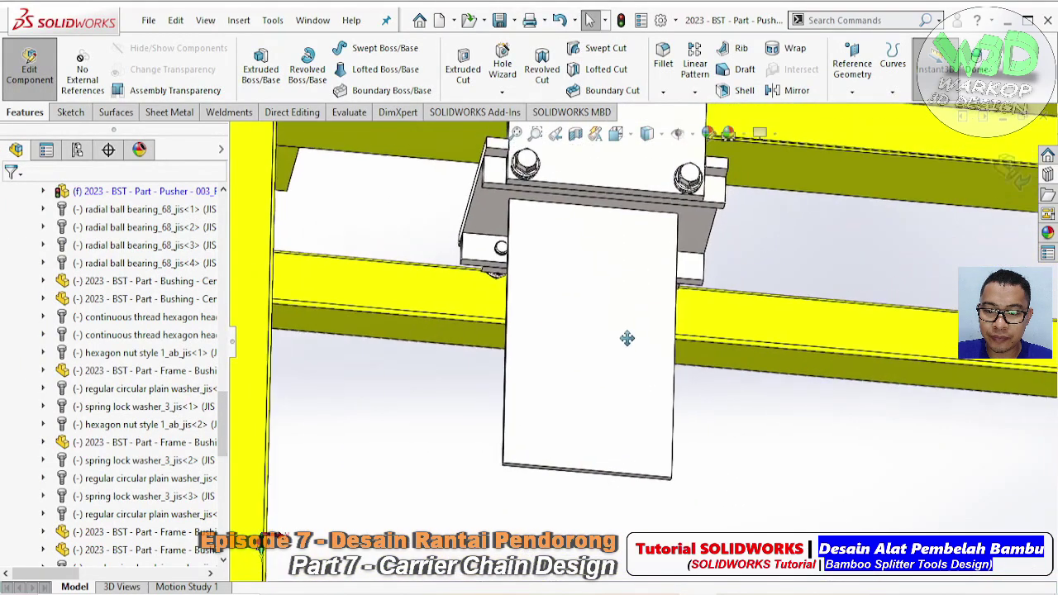
- Start a sketch on the new plate face with a horizontal centerline
{"action": "left_click", "coordinate": [626, 339]}
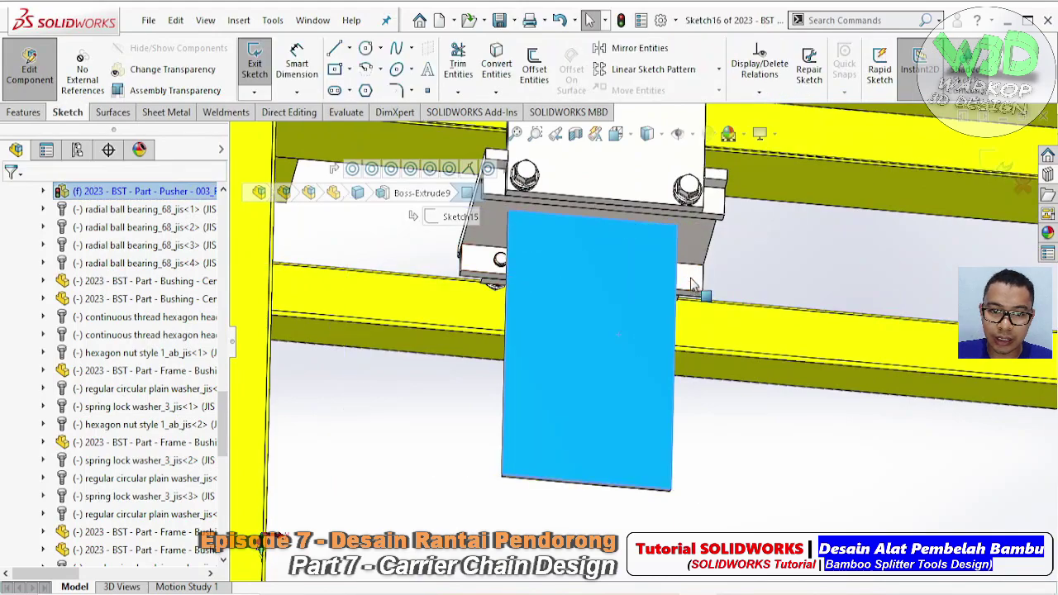
{"action": "left_click", "coordinate": [349, 48]}
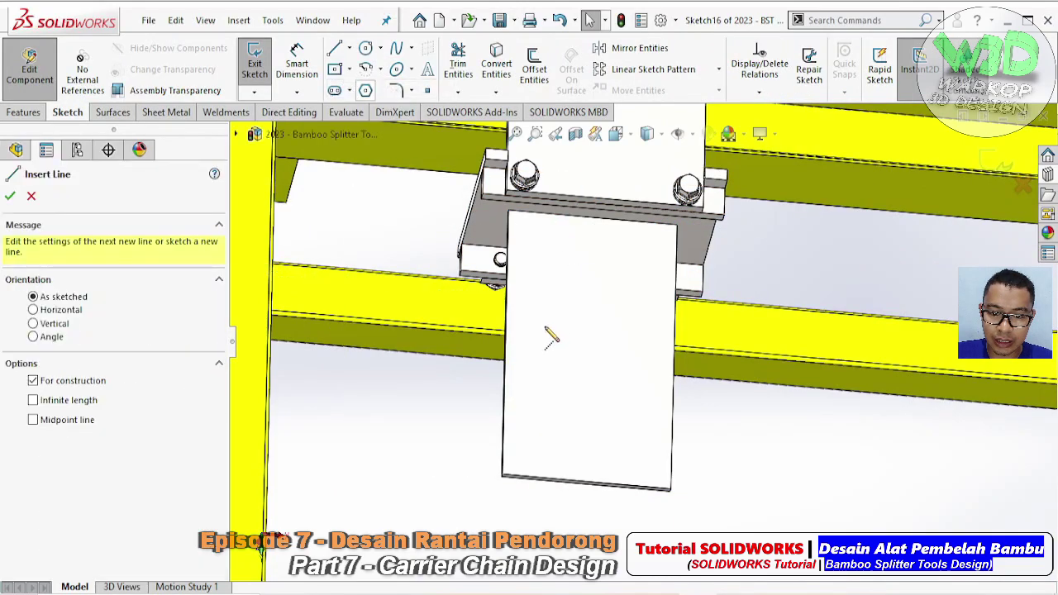
{"action": "left_click", "coordinate": [506, 343]}
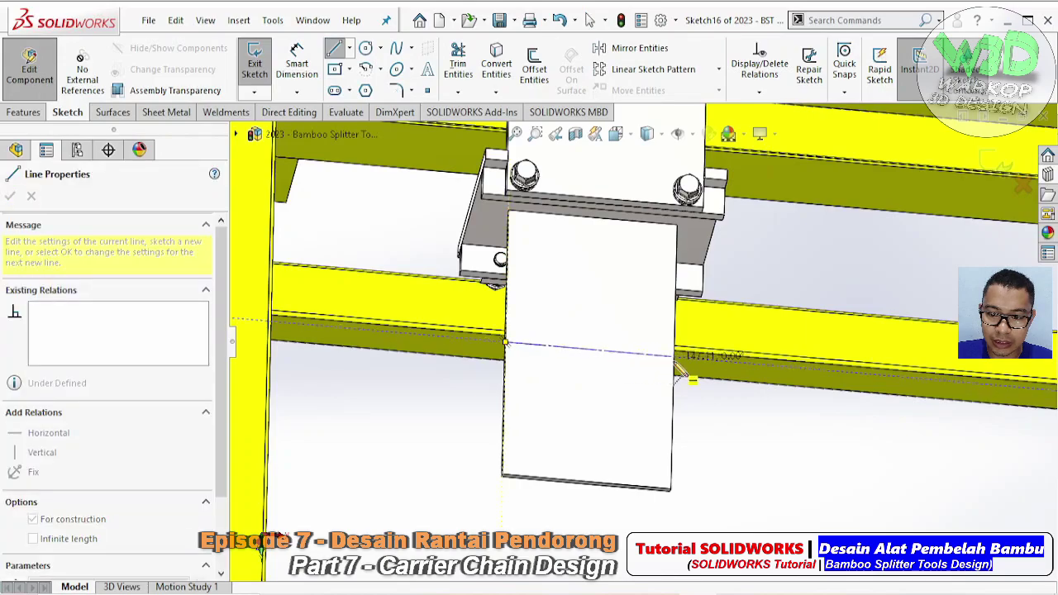
{"action": "left_click", "coordinate": [674, 358]}
{"action": "key", "text": "Escape"}
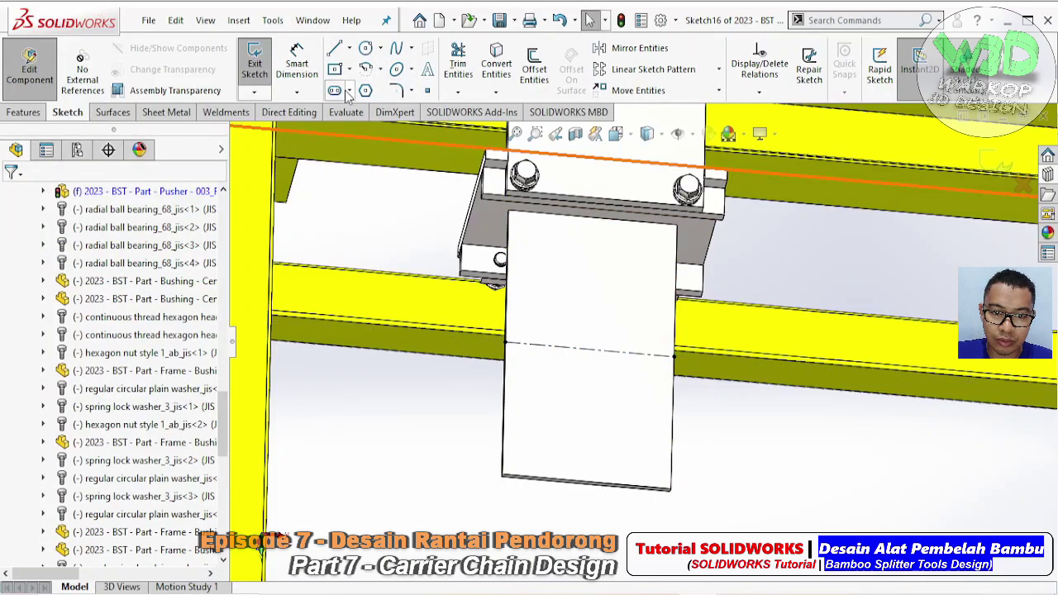
- Add a straight slot centred on the centerline's midpoint, stretched toward the top edge
{"action": "left_click", "coordinate": [349, 91]}
{"action": "left_click", "coordinate": [374, 112]}
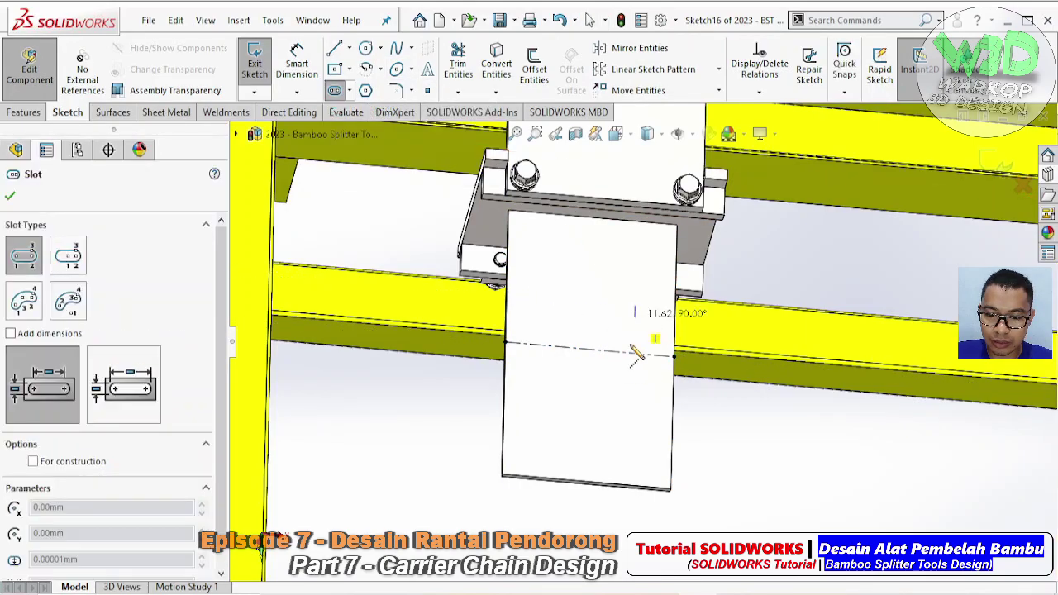
{"action": "left_click", "coordinate": [619, 446]}
{"action": "key", "text": "Escape"}
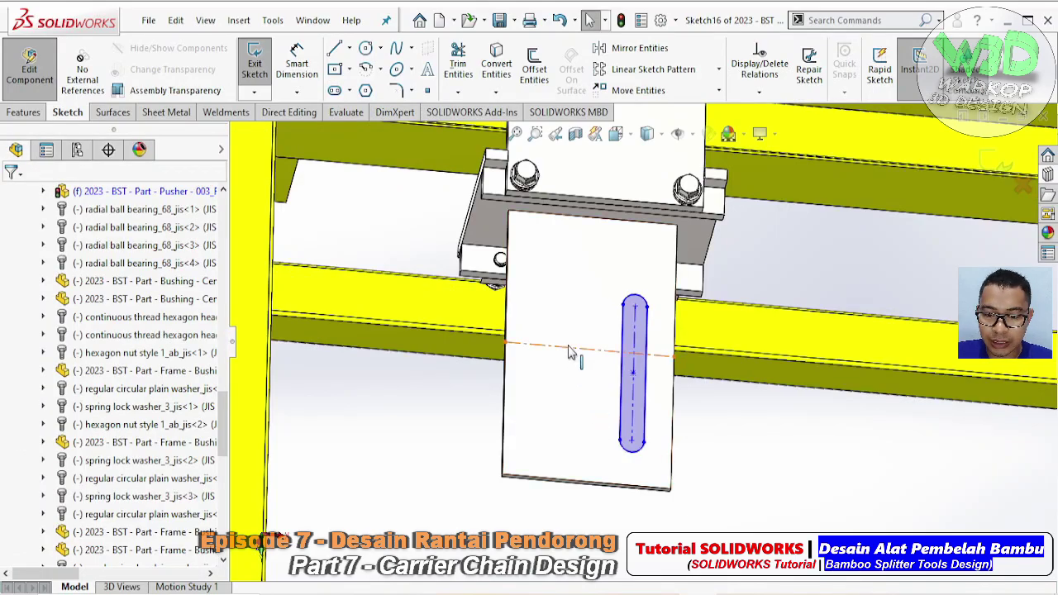
{"action": "left_click", "coordinate": [569, 353]}
{"action": "left_click", "coordinate": [633, 374], "text": "ctrl"}
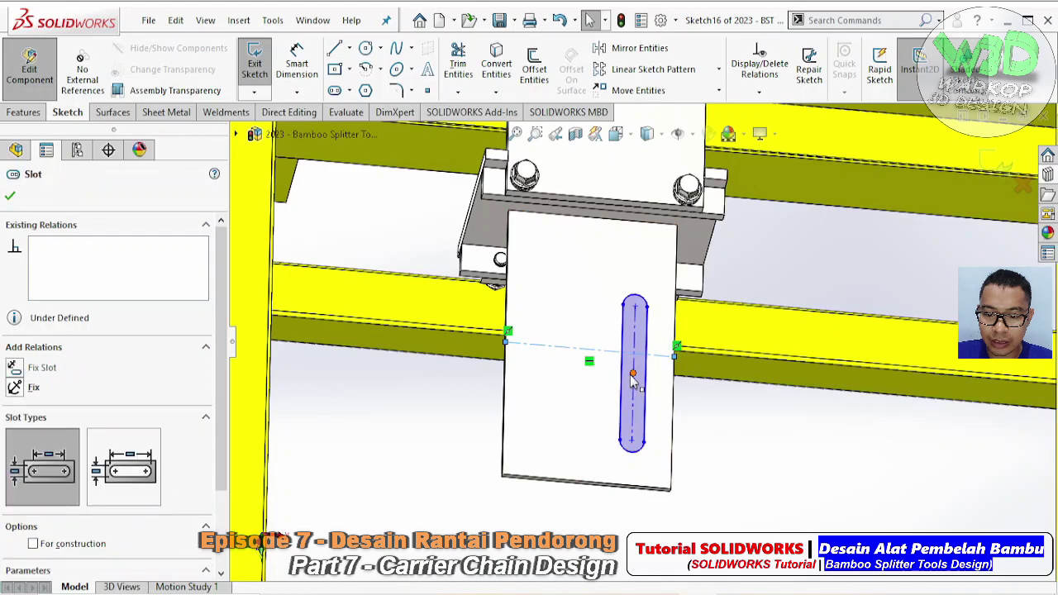
{"action": "left_click", "coordinate": [702, 324]}
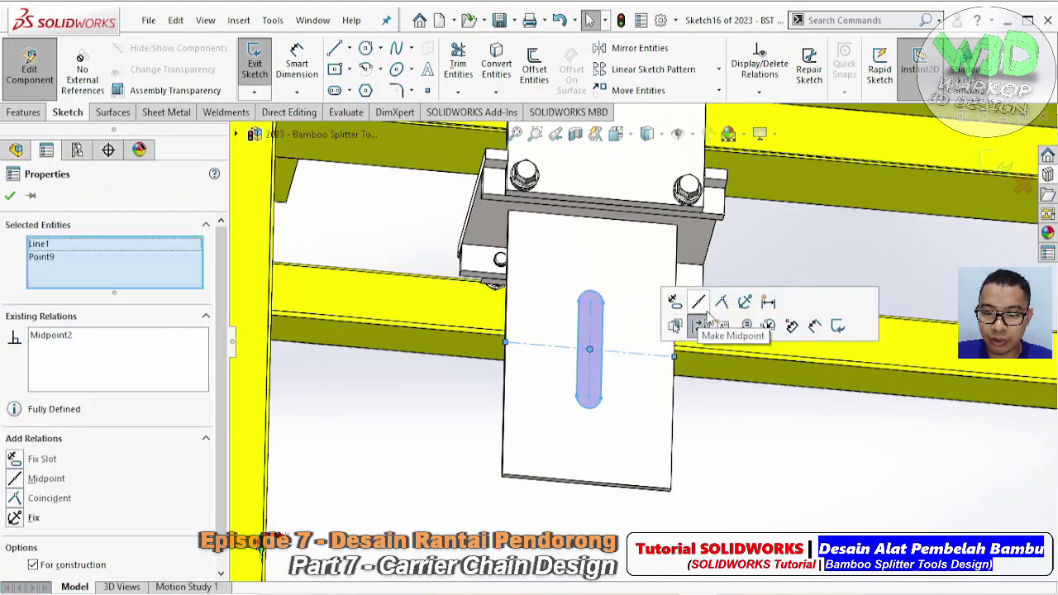
{"action": "key", "text": "Escape"}
{"action": "left_click_drag", "start_coordinate": [589, 306], "coordinate": [601, 249]}
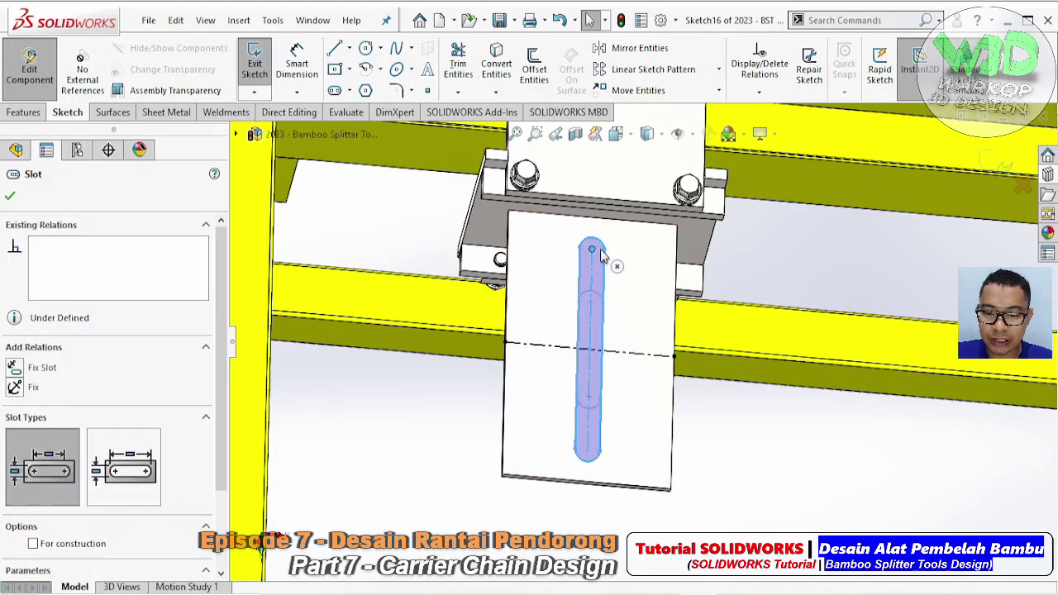
- Dimension the slot width to 15 mm
{"action": "left_click", "coordinate": [306, 55]}
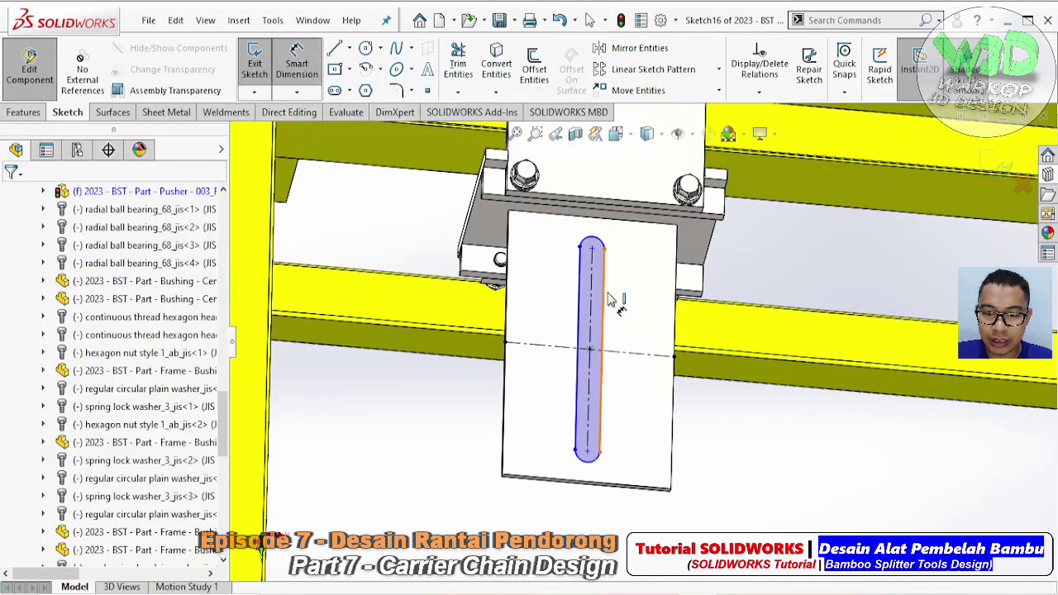
{"action": "left_click", "coordinate": [606, 296]}
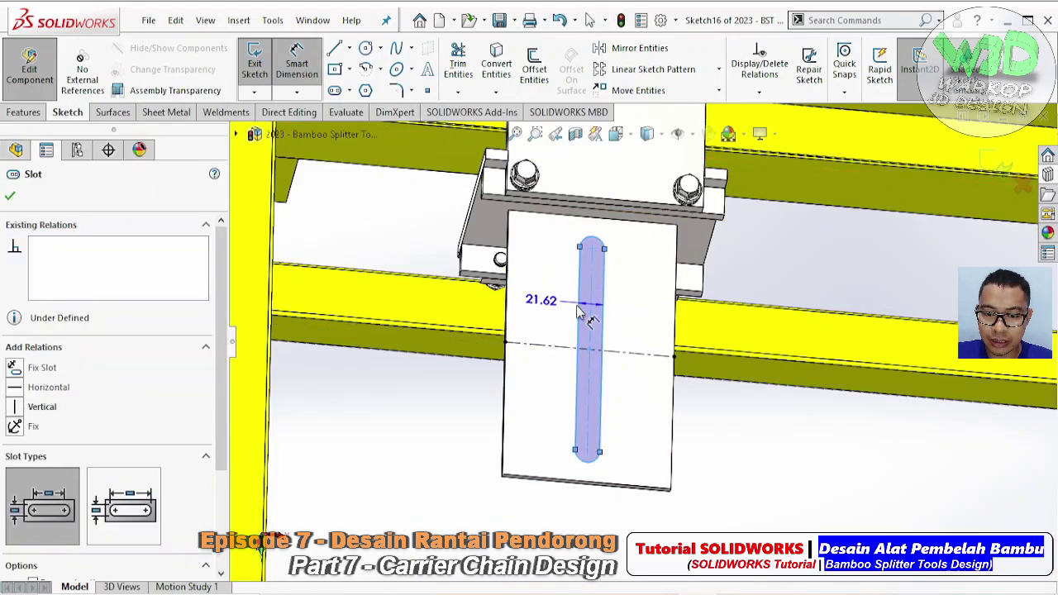
{"action": "left_click", "coordinate": [562, 301]}
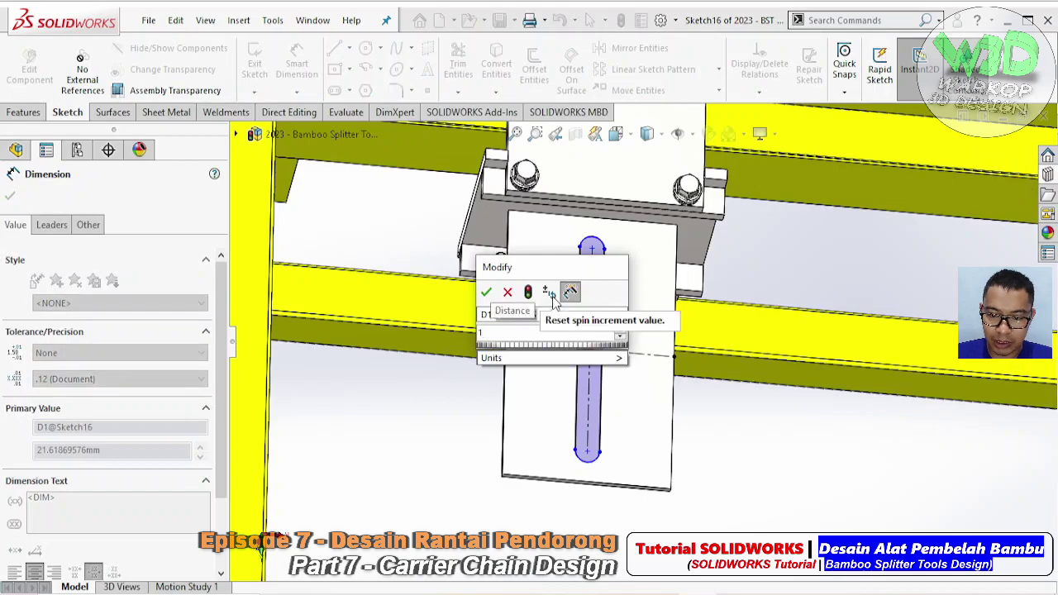
{"action": "type", "text": "5"}
{"action": "key", "text": "Return"}
{"action": "key", "text": "Escape"}
- Set the slot's top end 20 mm from the plate's top edge
{"action": "scroll", "coordinate": [607, 256], "scroll_direction": "down", "scroll_amount": 2}
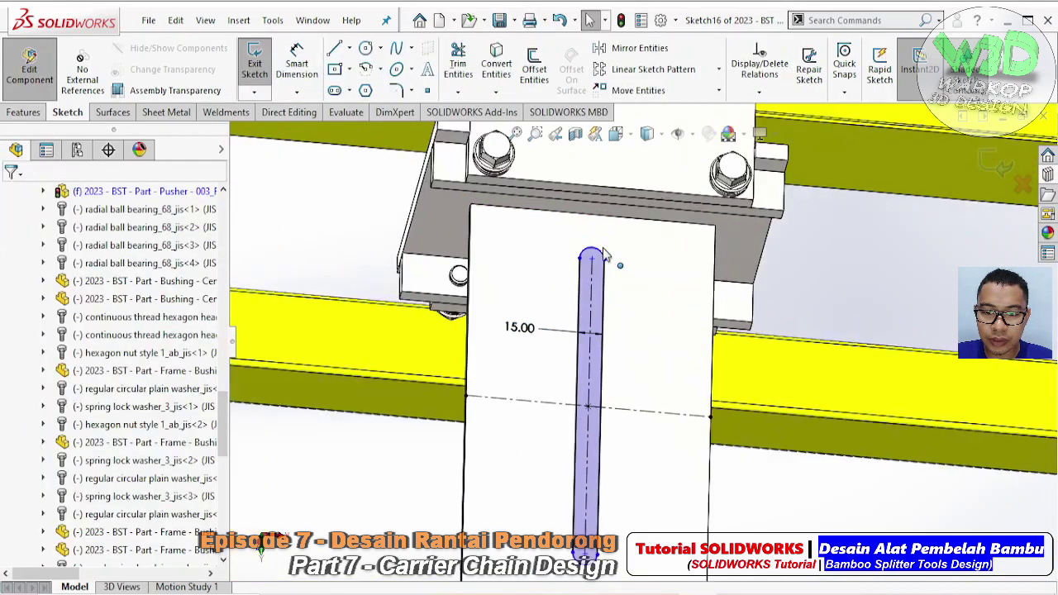
{"action": "left_click", "coordinate": [298, 63]}
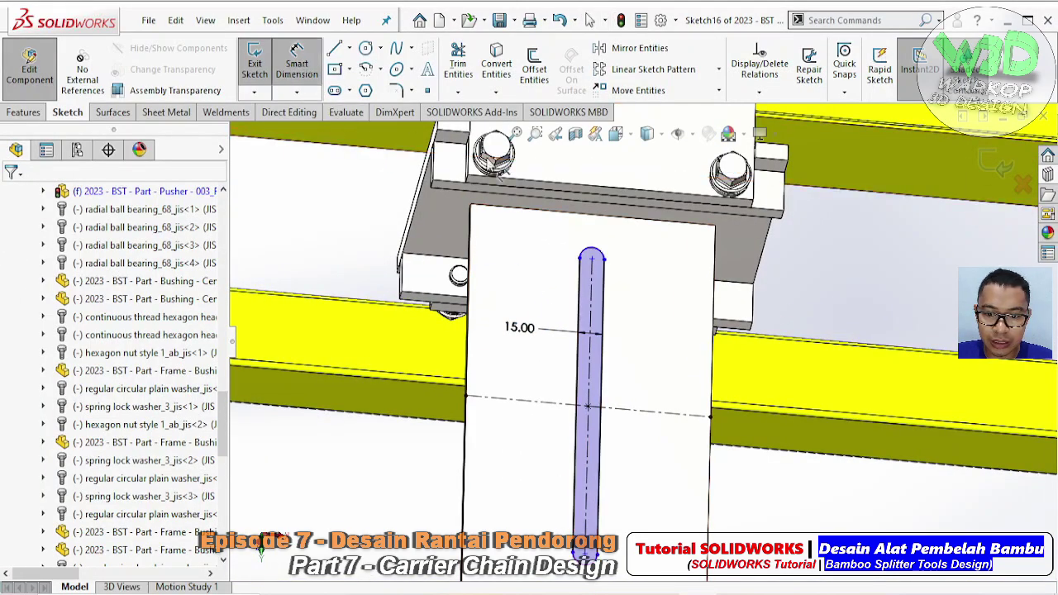
{"action": "left_click", "coordinate": [614, 223]}
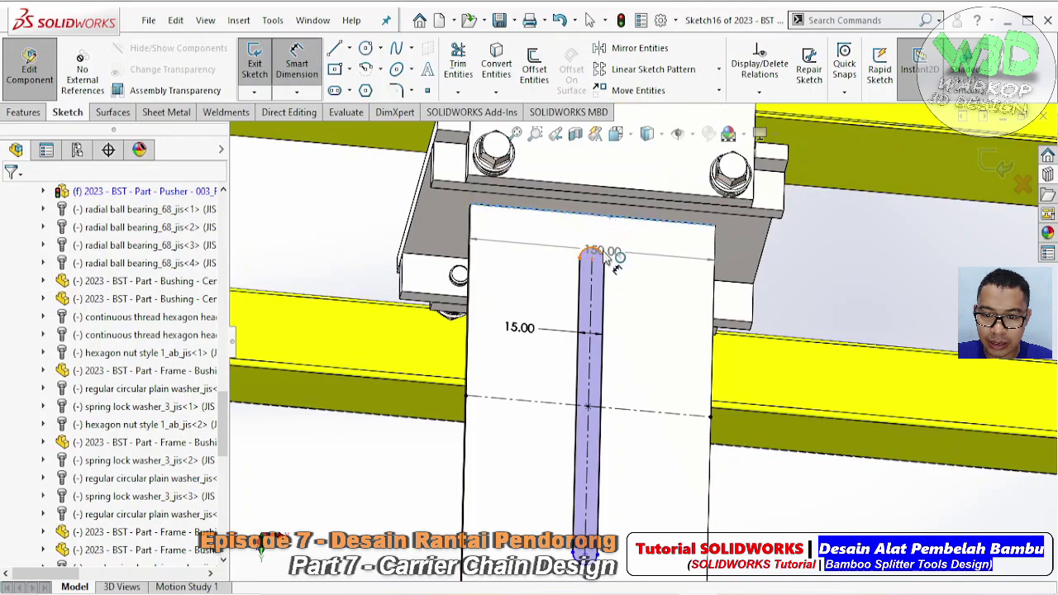
{"action": "left_click", "coordinate": [592, 257]}
{"action": "left_click", "coordinate": [647, 254]}
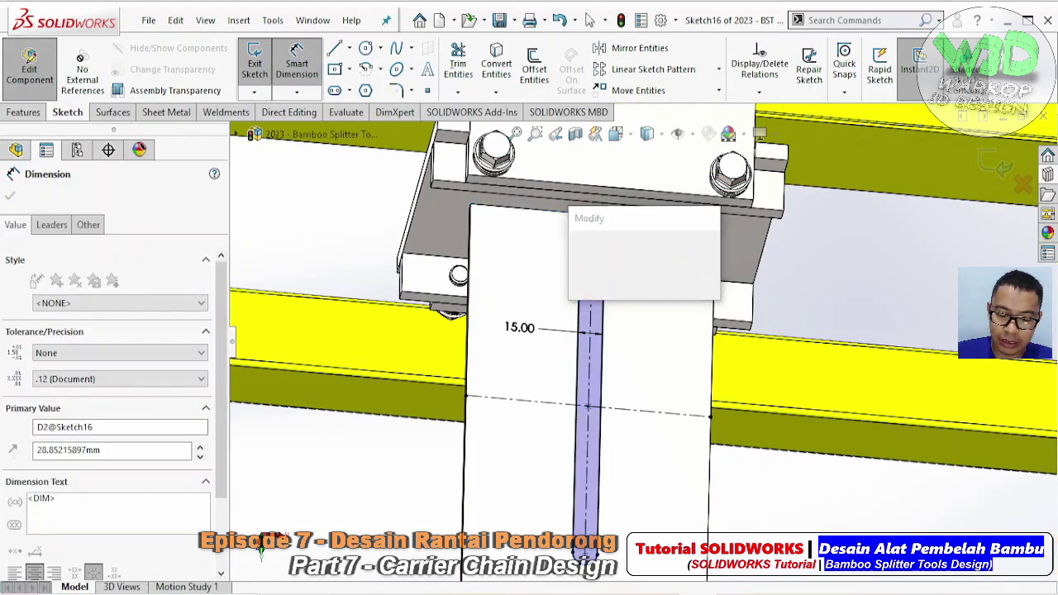
{"action": "type", "text": "15"}
{"action": "key", "text": "Return"}
{"action": "key", "text": "Escape"}
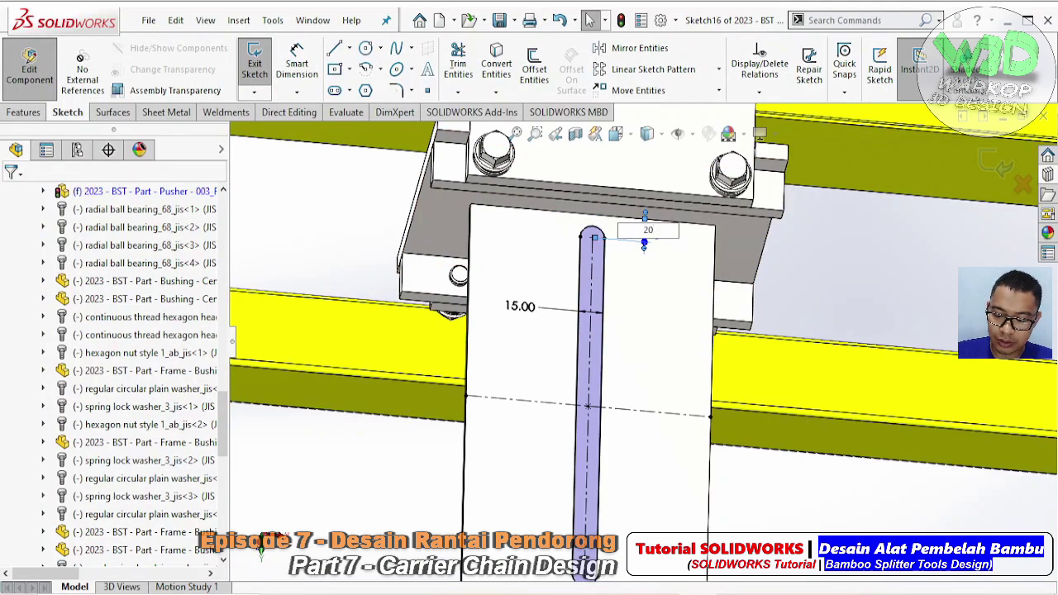
{"action": "scroll", "coordinate": [650, 203], "scroll_direction": "up", "scroll_amount": 3}
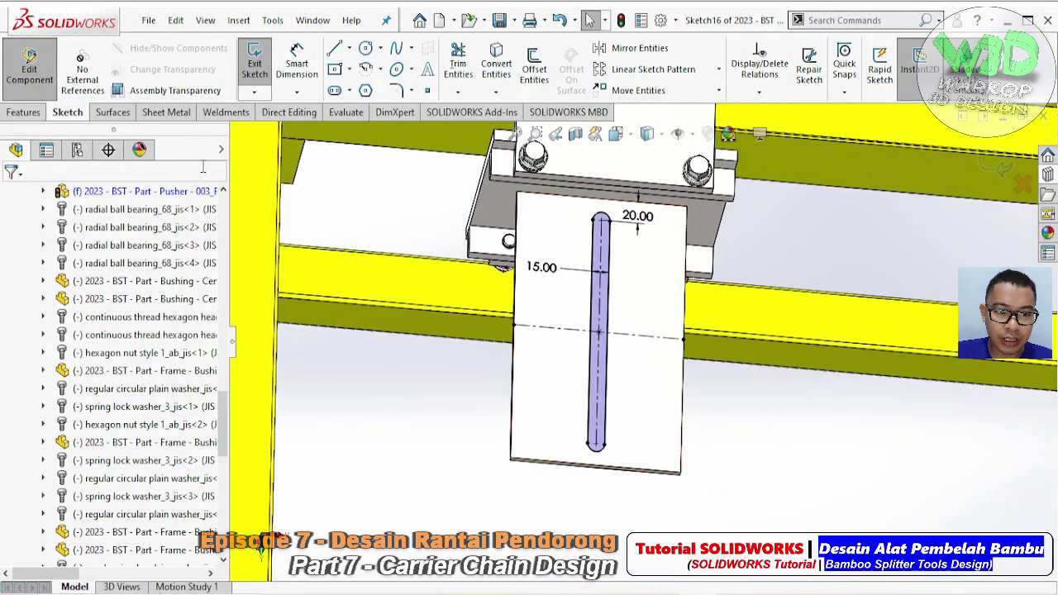
{"action": "left_click", "coordinate": [25, 115]}
- Cut the slot Through All, with the feature scope limited to the plate body
{"action": "left_click", "coordinate": [463, 70]}
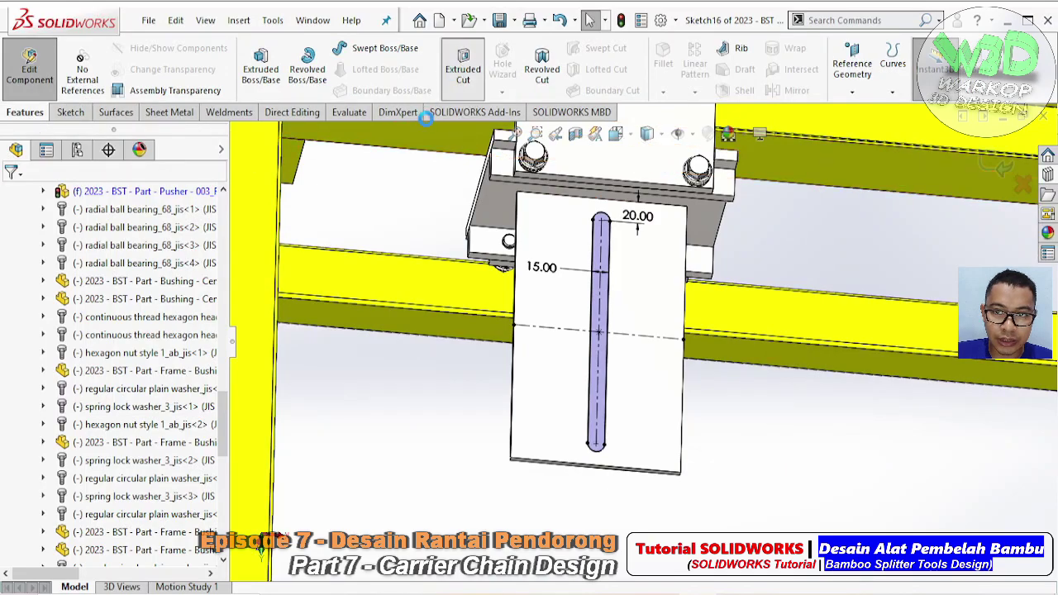
{"action": "left_click", "coordinate": [148, 298]}
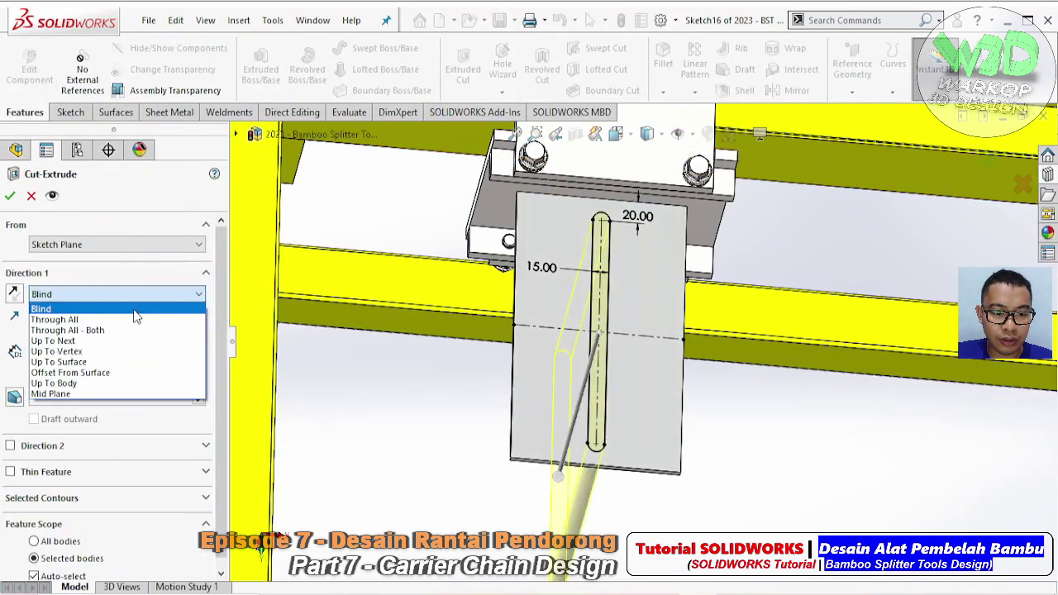
{"action": "left_click", "coordinate": [127, 321]}
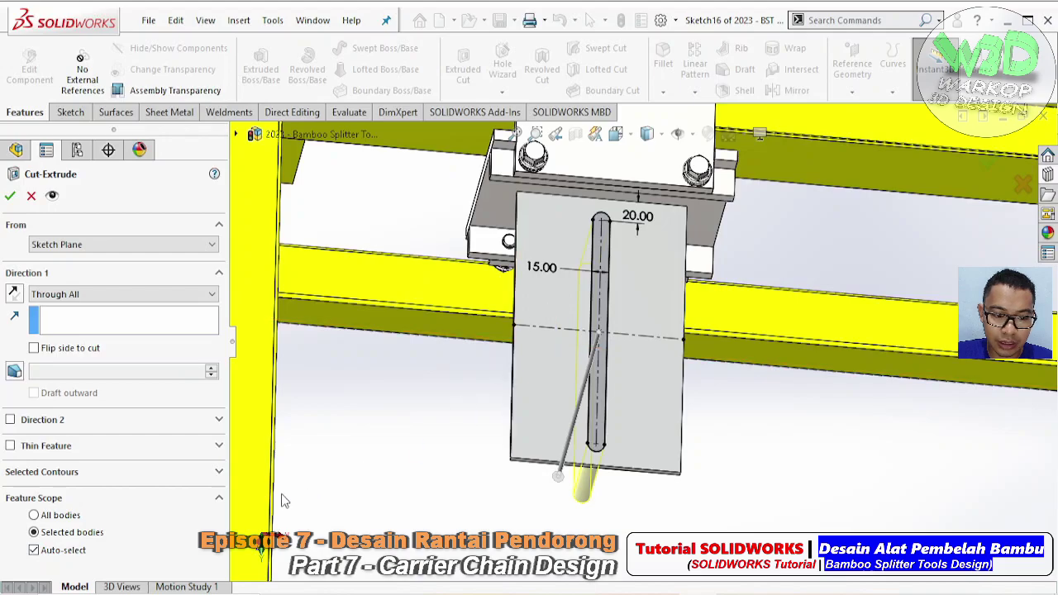
{"action": "left_click", "coordinate": [33, 550]}
{"action": "scroll", "coordinate": [115, 533], "scroll_direction": "down", "scroll_amount": 1}
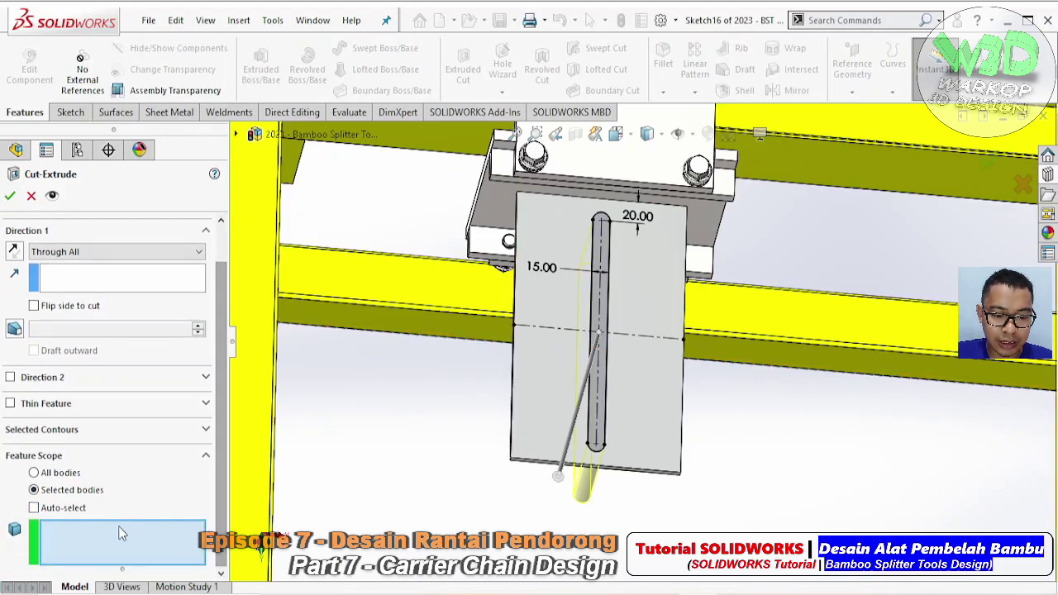
{"action": "left_click", "coordinate": [643, 397]}
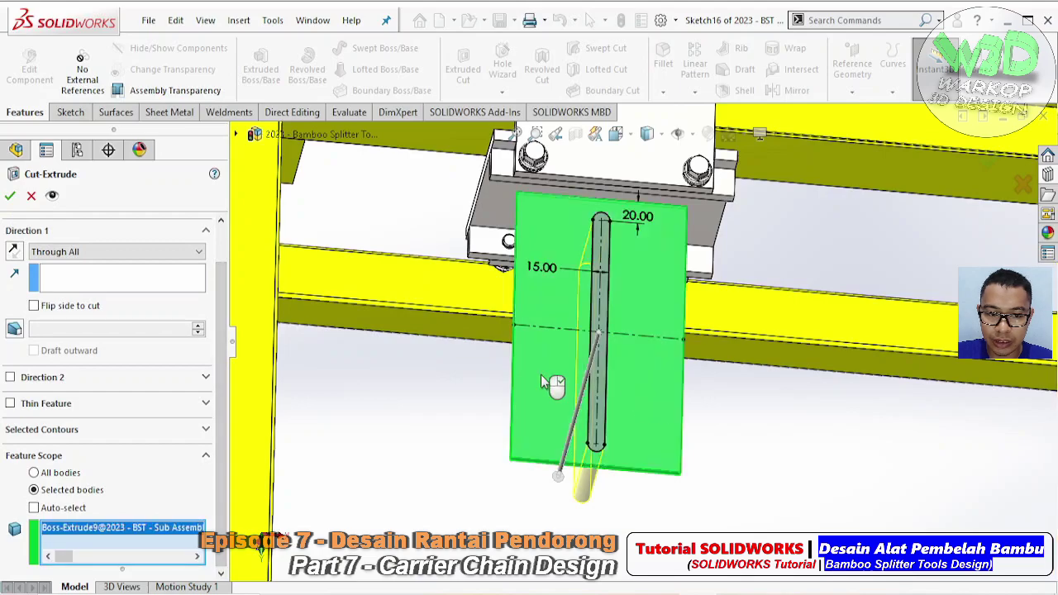
{"action": "left_click", "coordinate": [10, 197]}
{"action": "mouse_move", "coordinate": [439, 502]}
{"action": "middle_mouse_down"}
{"action": "mouse_move", "coordinate": [598, 371]}
{"action": "mouse_move", "coordinate": [548, 314]}
{"action": "middle_mouse_up"}
- Sketch a triangle on the plate face from its top-left corner down to the bottom edge
{"action": "left_click", "coordinate": [601, 285]}
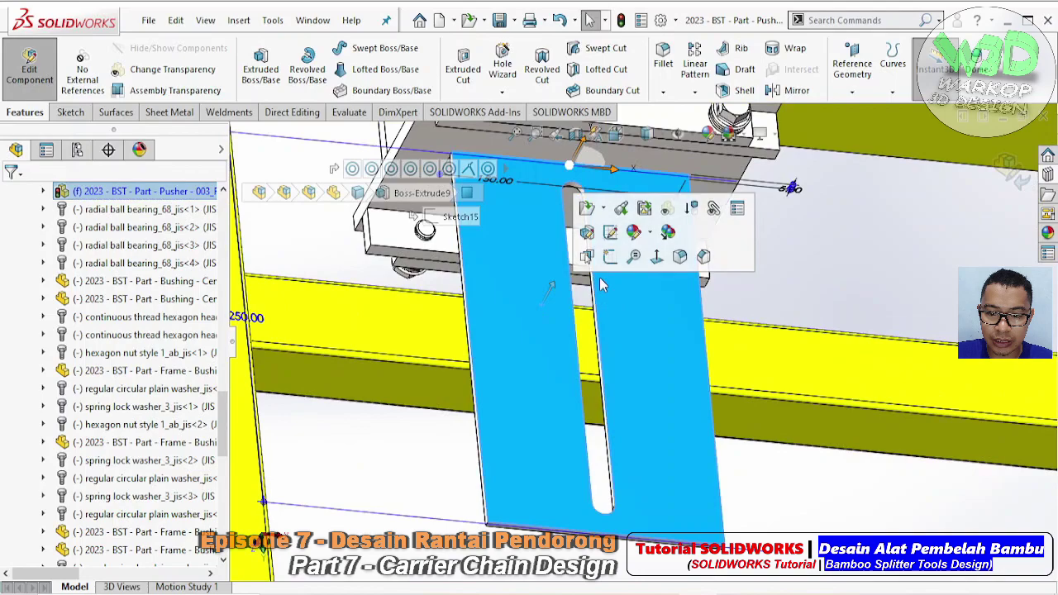
{"action": "left_click", "coordinate": [609, 258]}
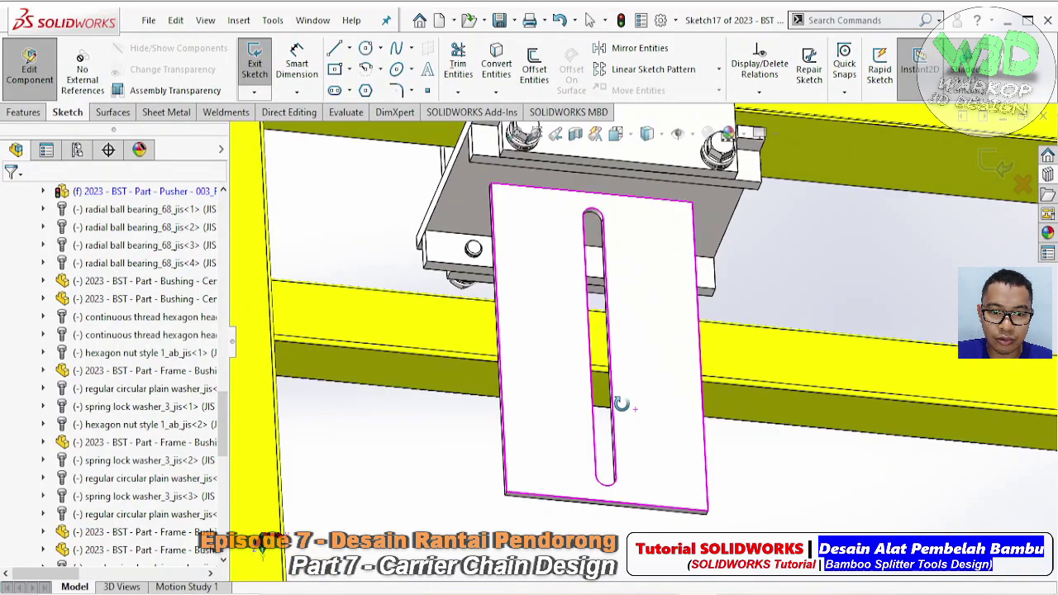
{"action": "left_click", "coordinate": [350, 48]}
{"action": "left_click", "coordinate": [368, 70]}
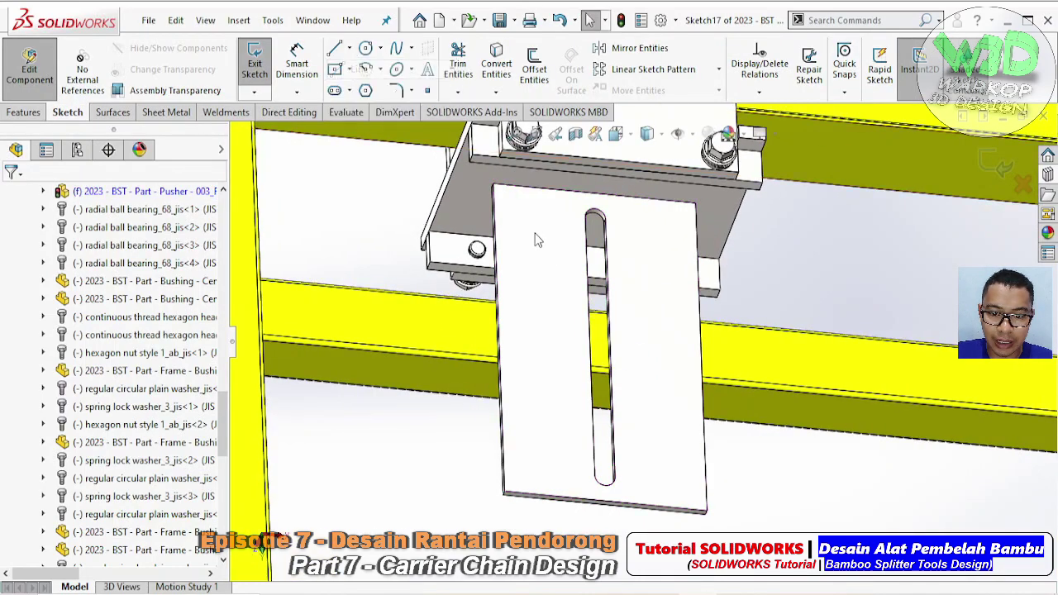
{"action": "left_click", "coordinate": [494, 210]}
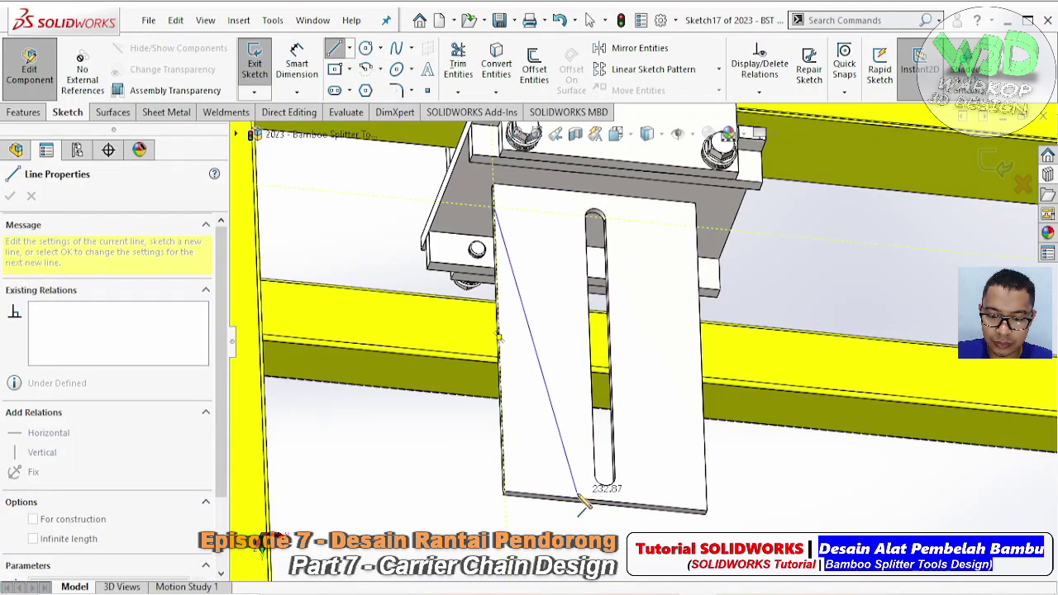
{"action": "left_click", "coordinate": [578, 490]}
{"action": "left_click", "coordinate": [505, 492]}
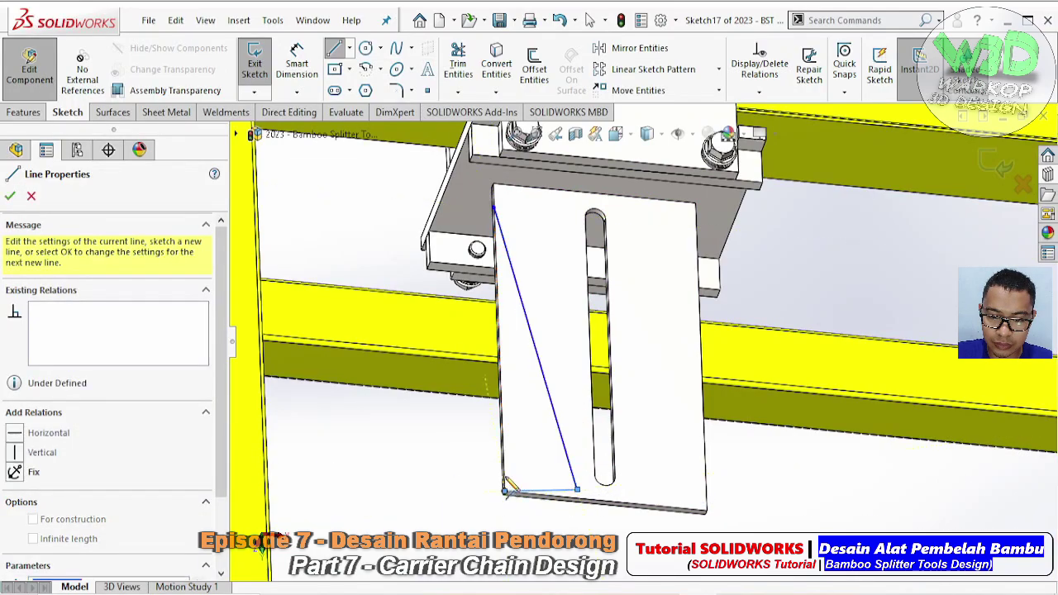
{"action": "left_click", "coordinate": [496, 210]}
{"action": "key", "text": "Escape"}
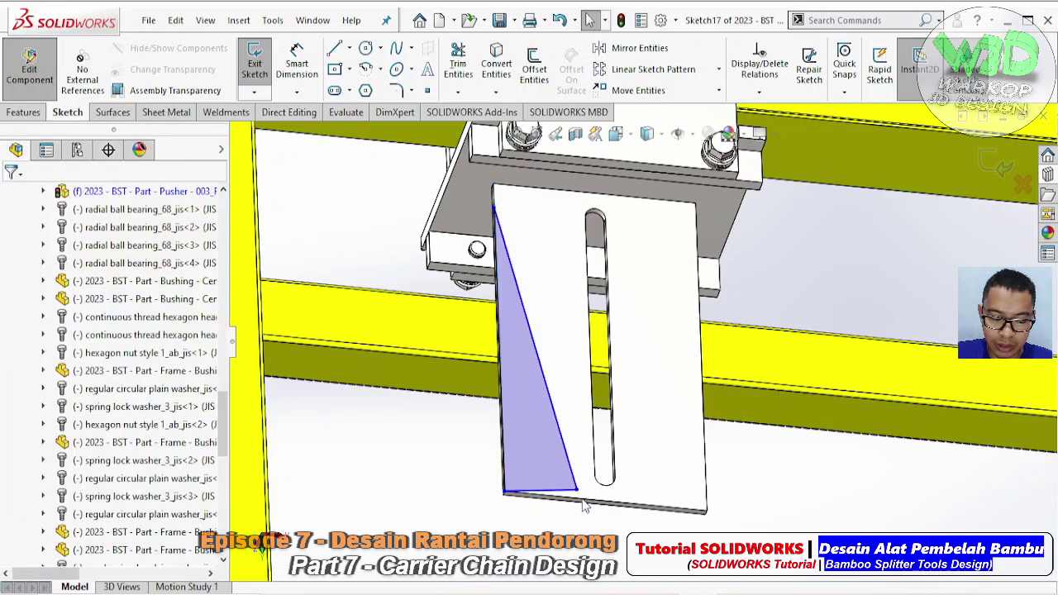
- Make the triangle's bottom line collinear with the plate's bottom edge
{"action": "scroll", "coordinate": [583, 506], "scroll_direction": "down", "scroll_amount": 2}
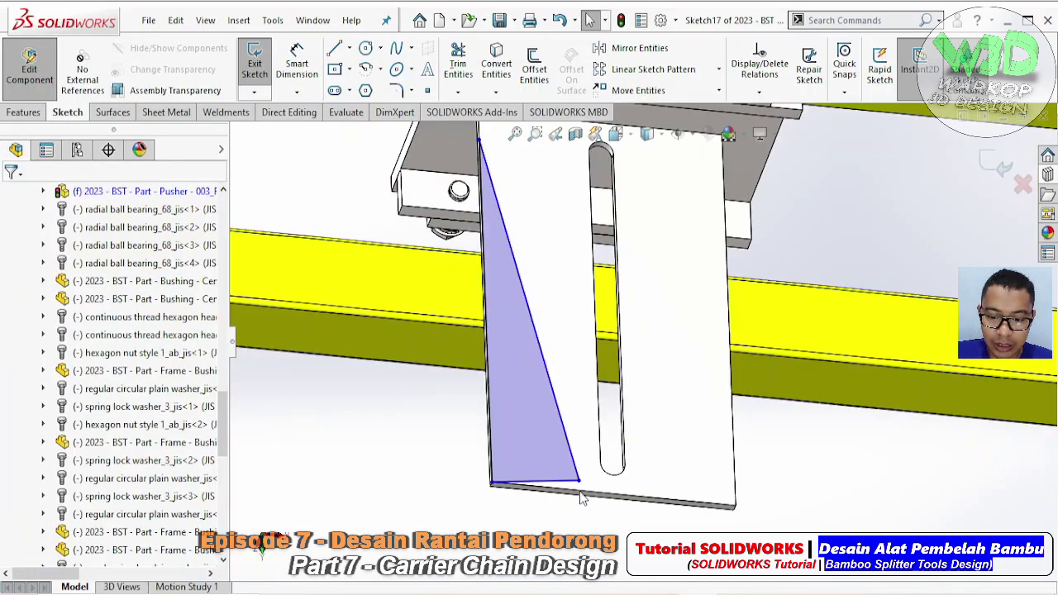
{"action": "left_click", "coordinate": [612, 495]}
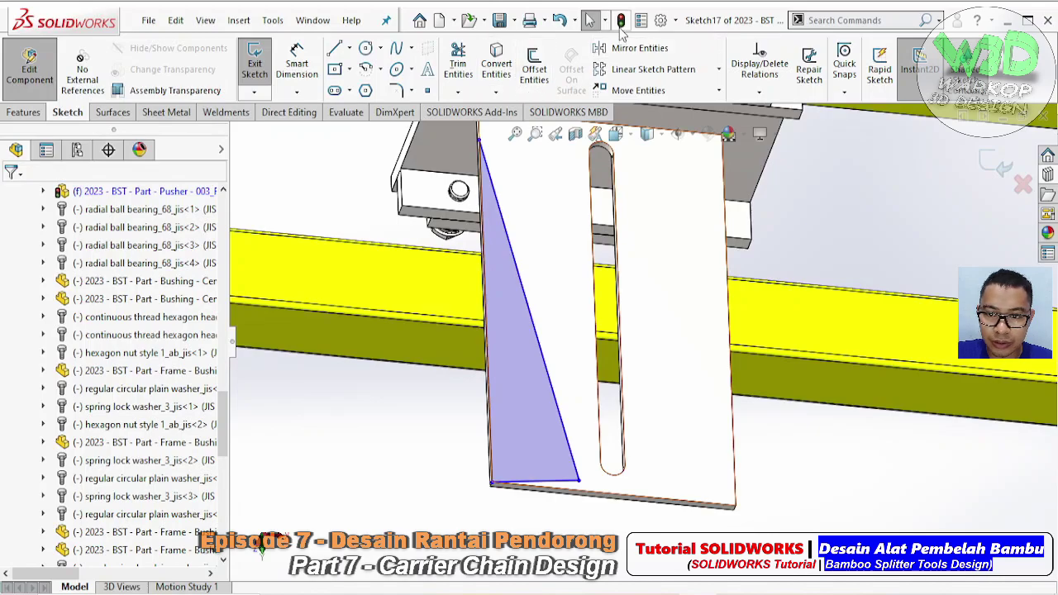
{"action": "left_click", "coordinate": [620, 20]}
{"action": "left_click", "coordinate": [621, 21]}
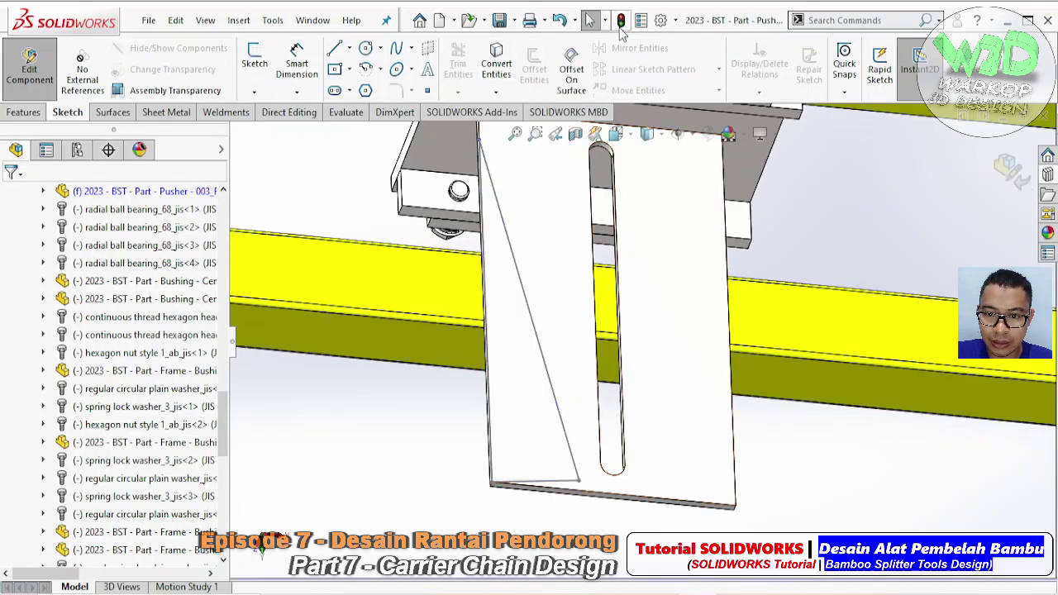
{"action": "left_click", "coordinate": [508, 219]}
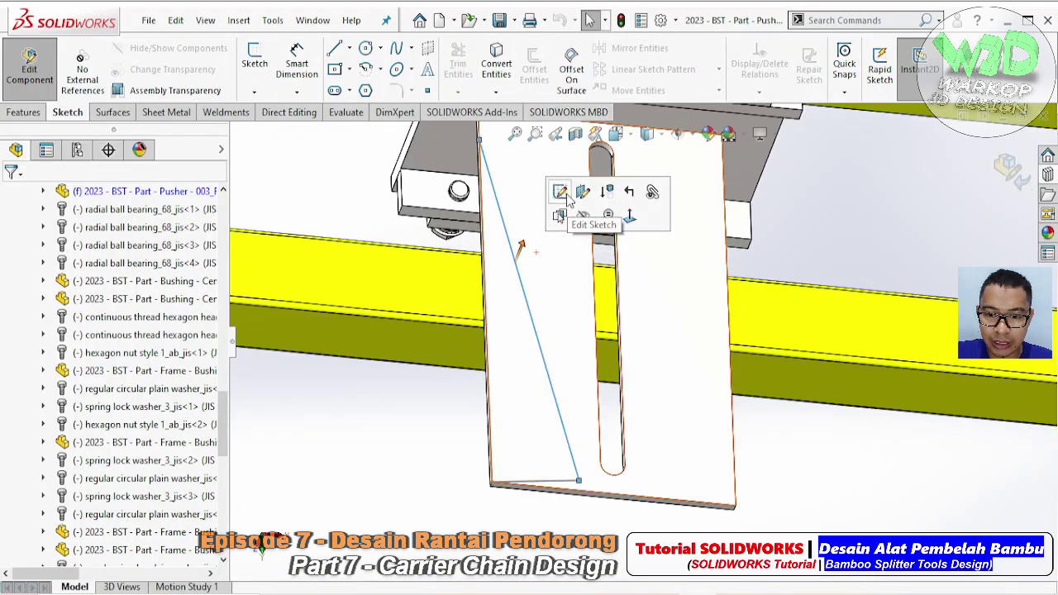
{"action": "left_click", "coordinate": [600, 207]}
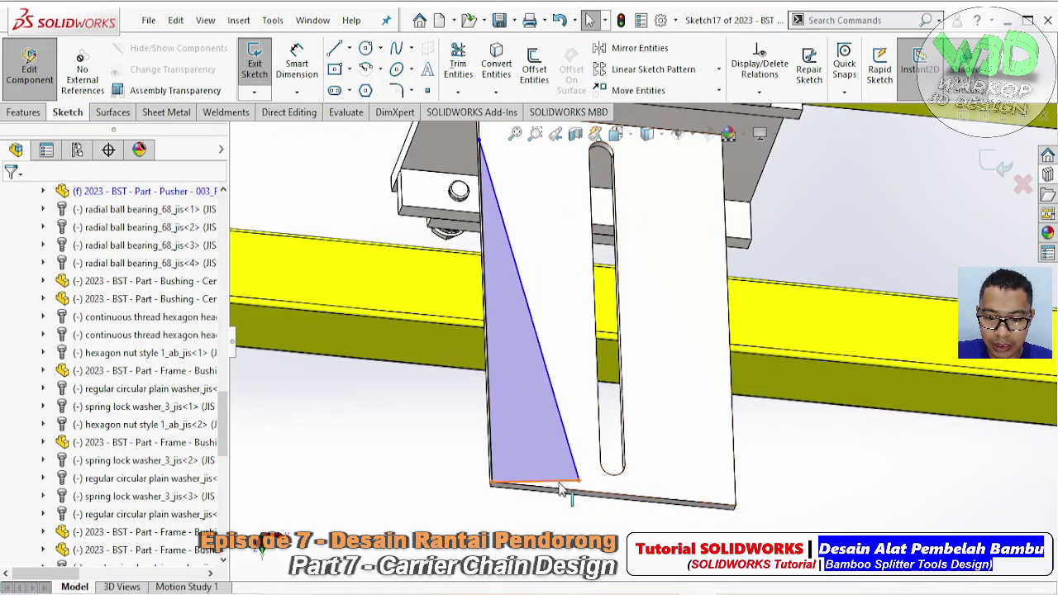
{"action": "left_click", "coordinate": [580, 493]}
{"action": "left_click", "coordinate": [588, 496], "text": "ctrl"}
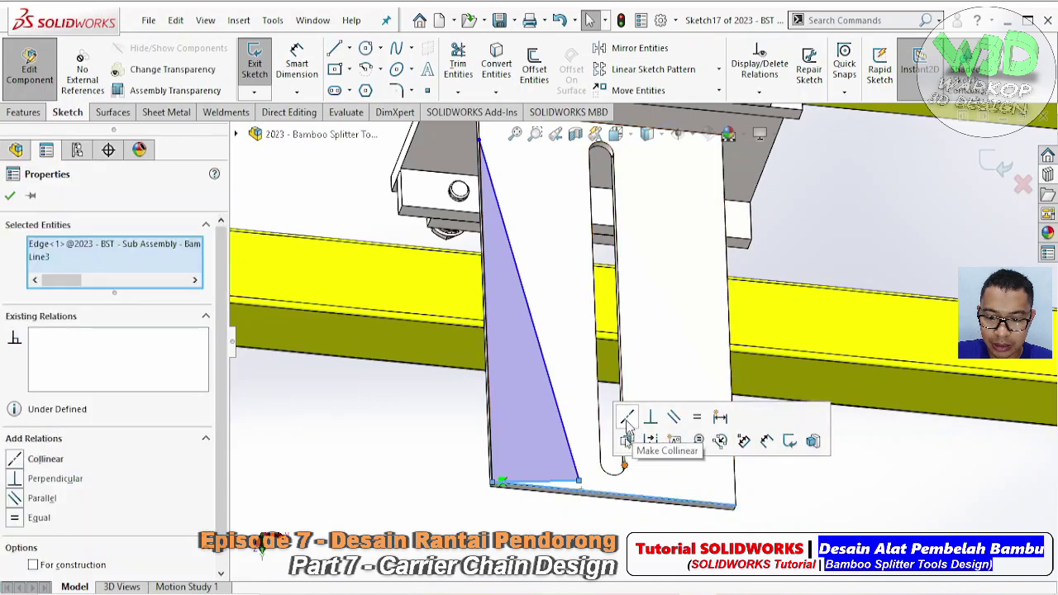
{"action": "left_click", "coordinate": [626, 419]}
{"action": "key", "text": "Escape"}
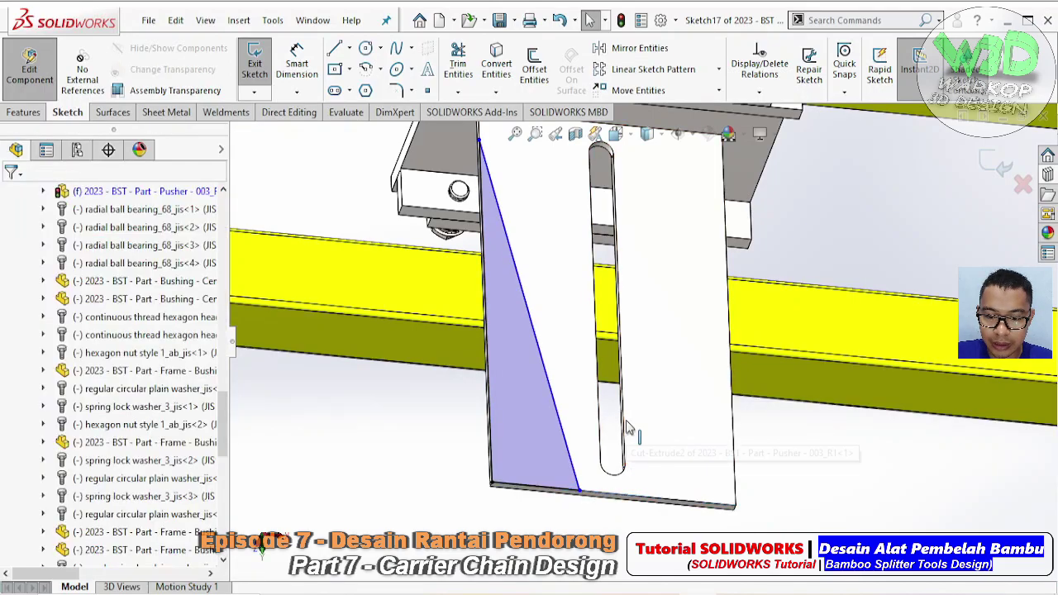
- Draw a vertical centerline down from the middle of the plate's bottom edge
{"action": "left_click", "coordinate": [349, 48]}
{"action": "left_click", "coordinate": [373, 86]}
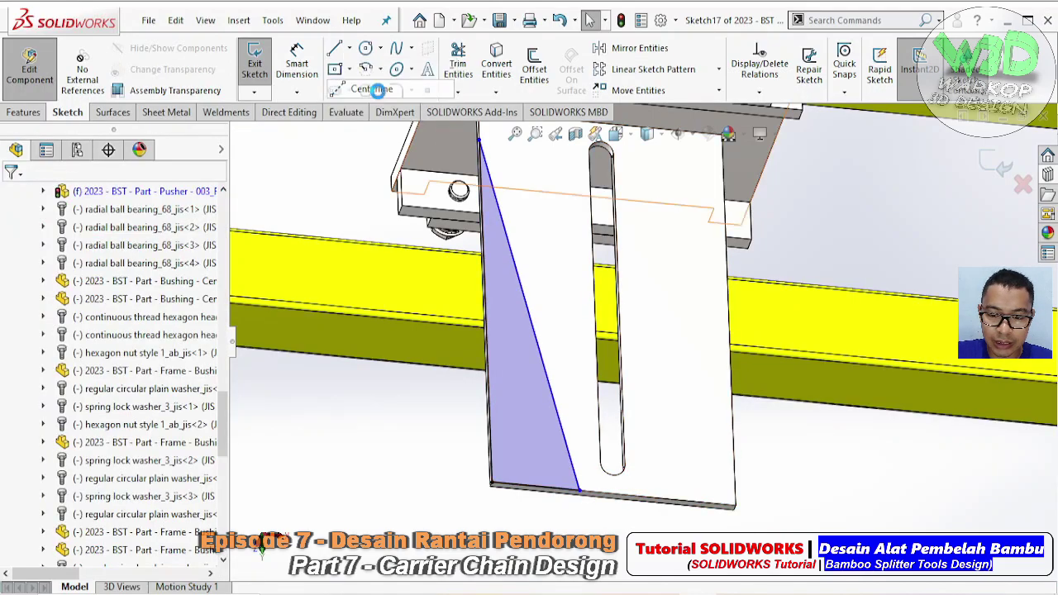
{"action": "left_click", "coordinate": [613, 494]}
{"action": "left_click", "coordinate": [620, 529]}
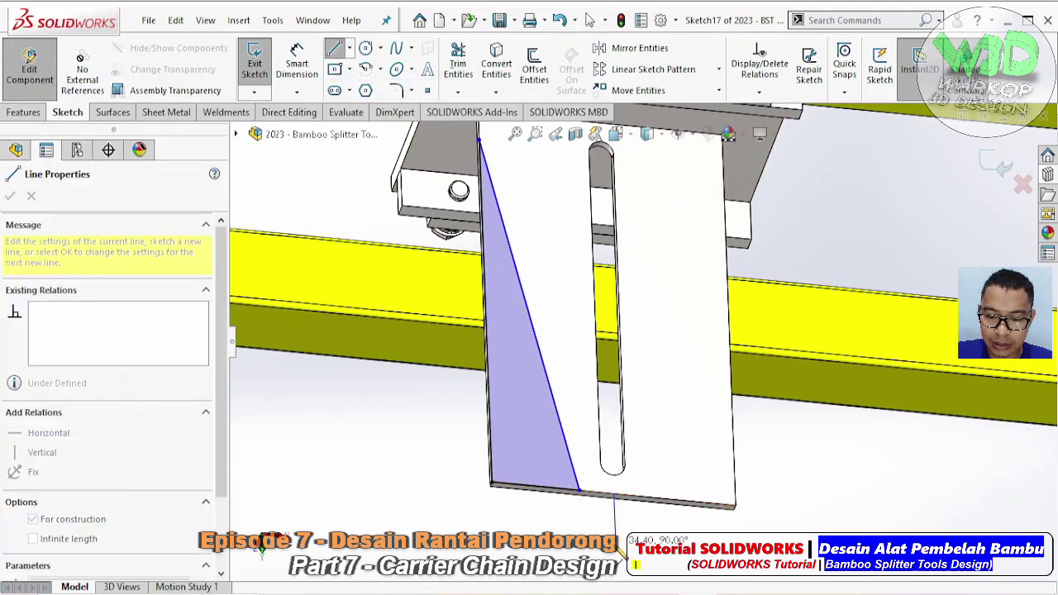
{"action": "key", "text": "Escape"}
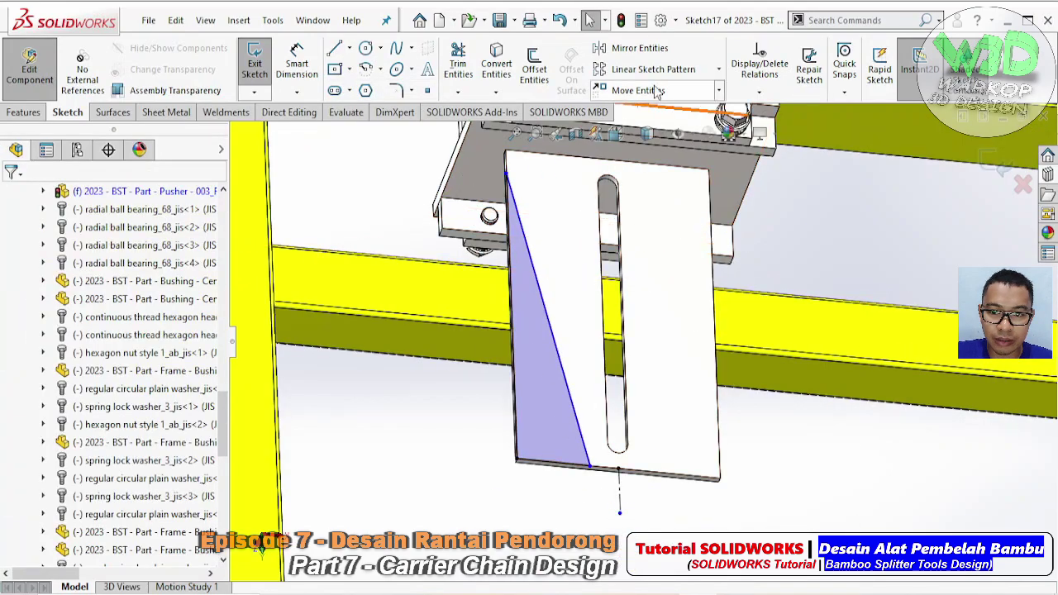
- Mirror the triangle's three lines about the vertical centerline
{"action": "left_click", "coordinate": [639, 48]}
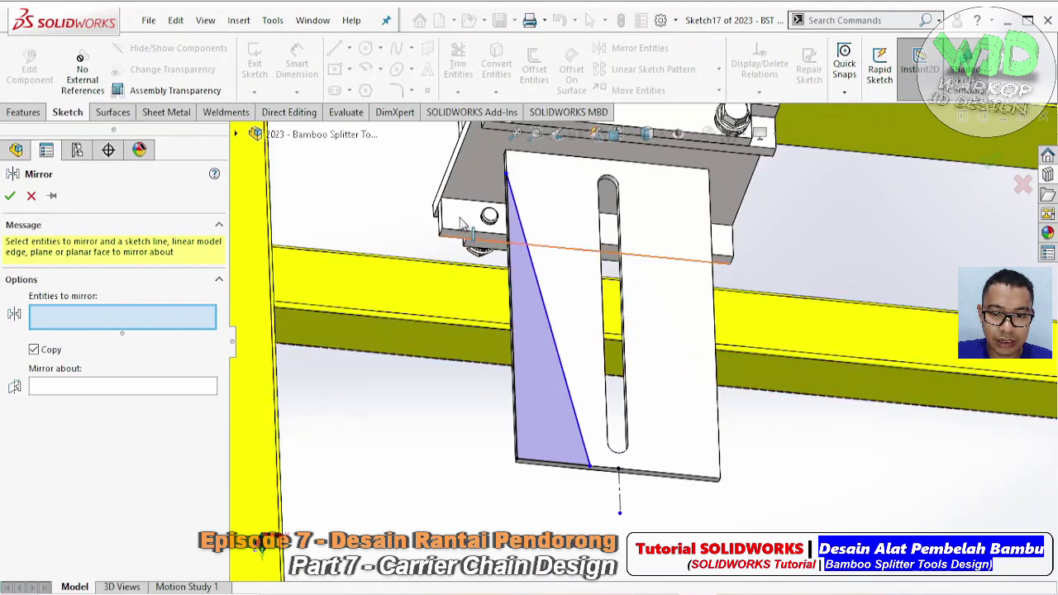
{"action": "key", "text": "c"}
{"action": "scroll", "coordinate": [584, 506], "scroll_direction": "up", "scroll_amount": 2}
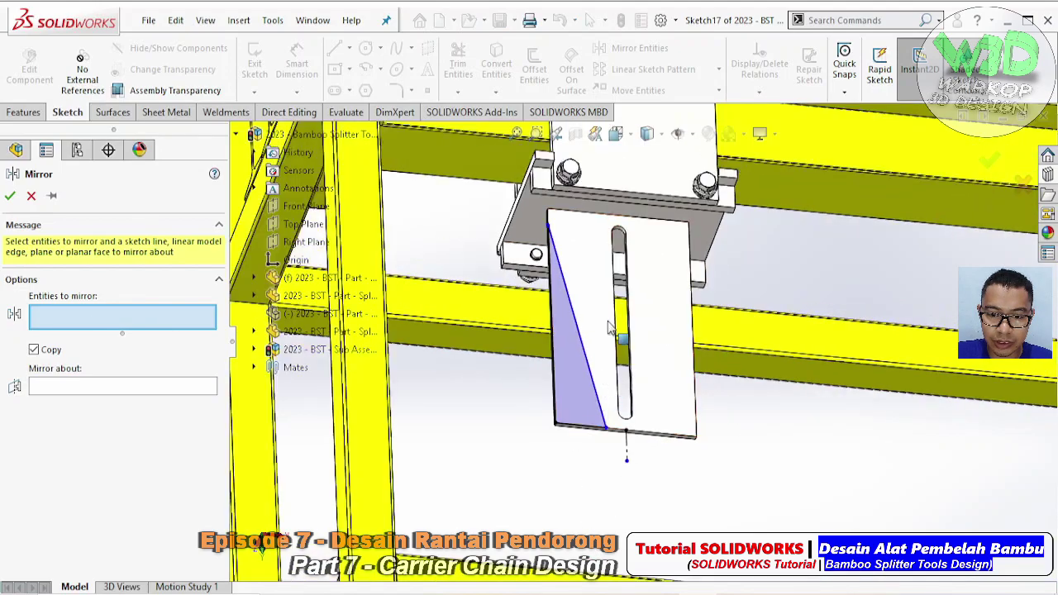
{"action": "scroll", "coordinate": [595, 488], "scroll_direction": "up", "scroll_amount": 2}
{"action": "left_click_drag", "start_coordinate": [626, 451], "coordinate": [629, 453]}
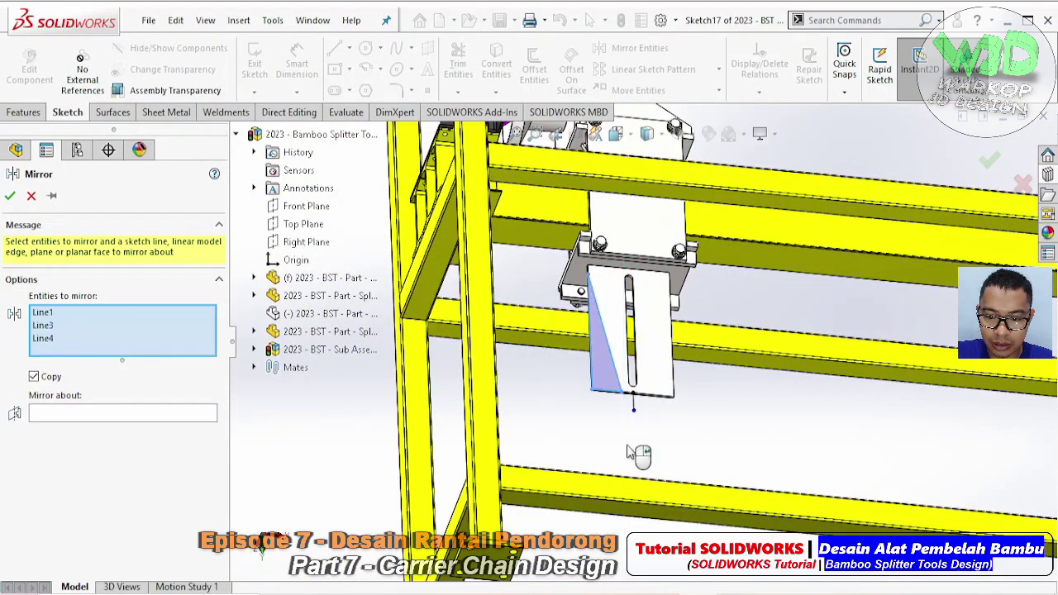
{"action": "left_click", "coordinate": [81, 416]}
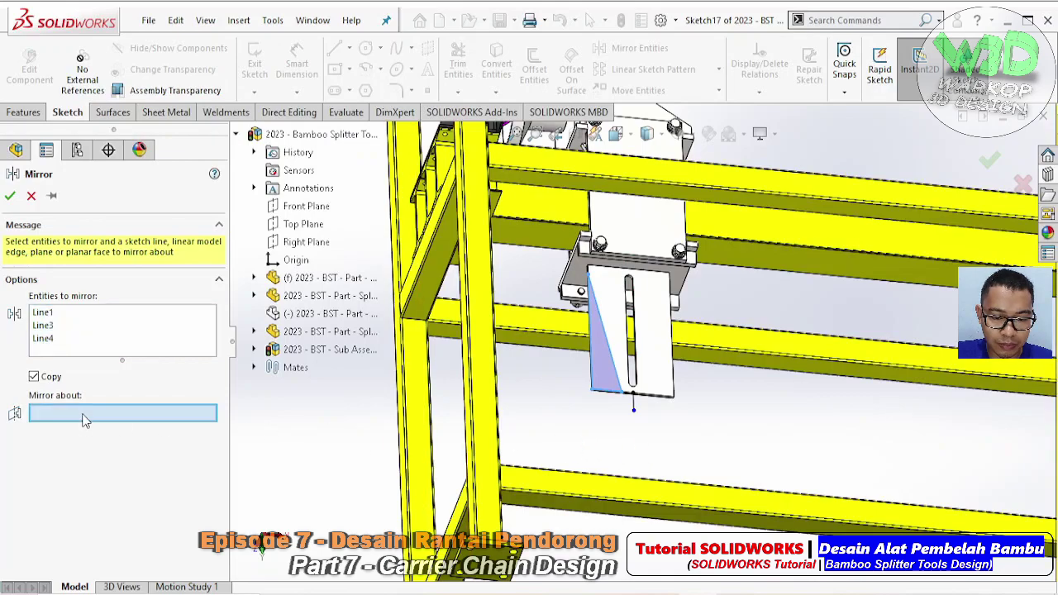
{"action": "scroll", "coordinate": [617, 399], "scroll_direction": "down", "scroll_amount": 2}
{"action": "scroll", "coordinate": [617, 399], "scroll_direction": "down", "scroll_amount": 2}
{"action": "left_click", "coordinate": [602, 392]}
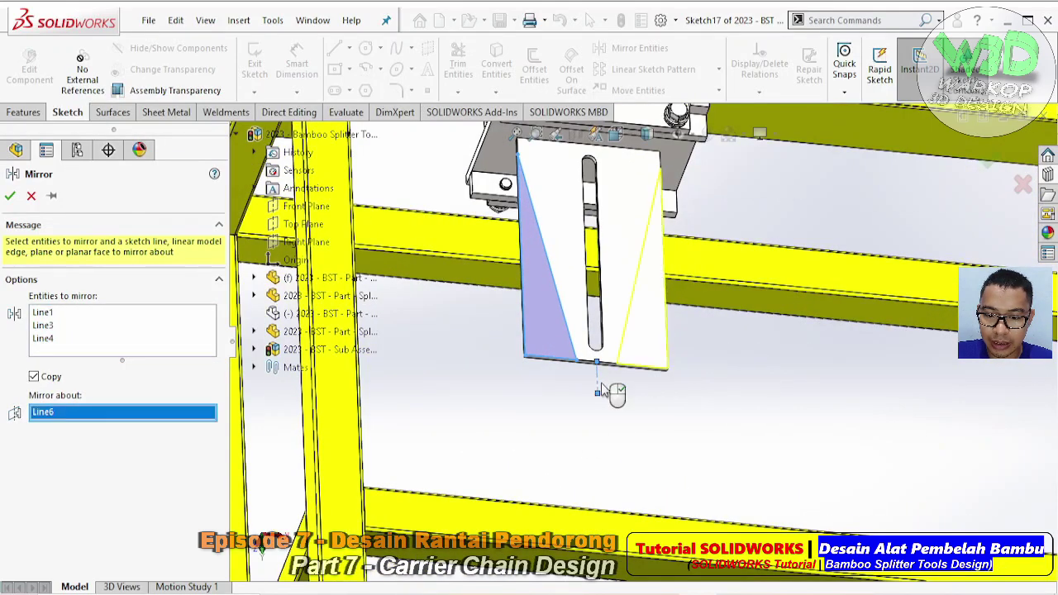
{"action": "left_click", "coordinate": [11, 196]}
{"action": "scroll", "coordinate": [619, 371], "scroll_direction": "down", "scroll_amount": 2}
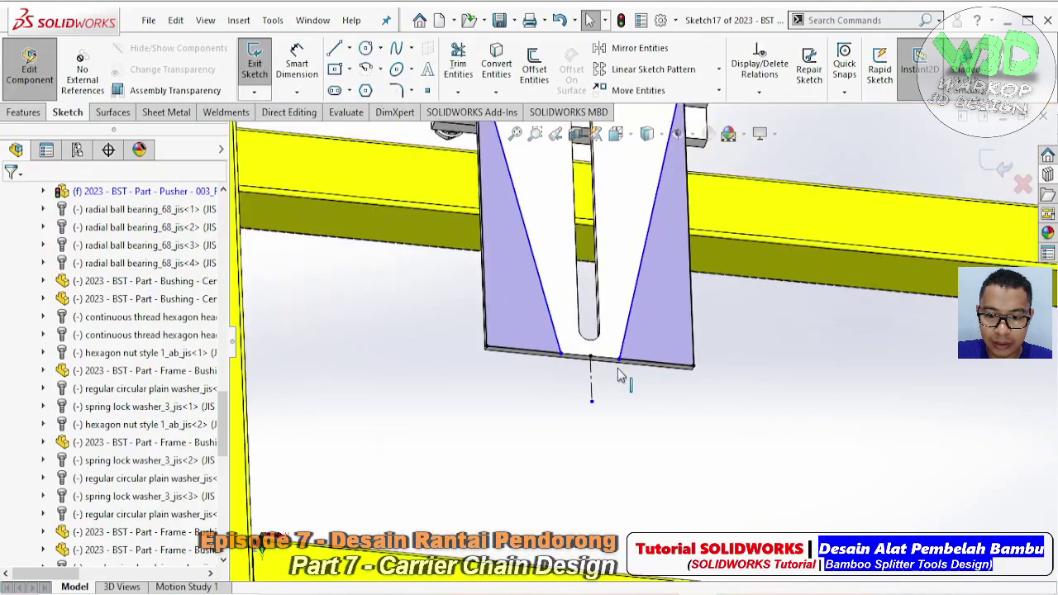
{"action": "scroll", "coordinate": [574, 366], "scroll_direction": "down", "scroll_amount": 2}
- Dimension the gap between the triangles as 40 and the top corner offset as 20
{"action": "key", "text": "d"}
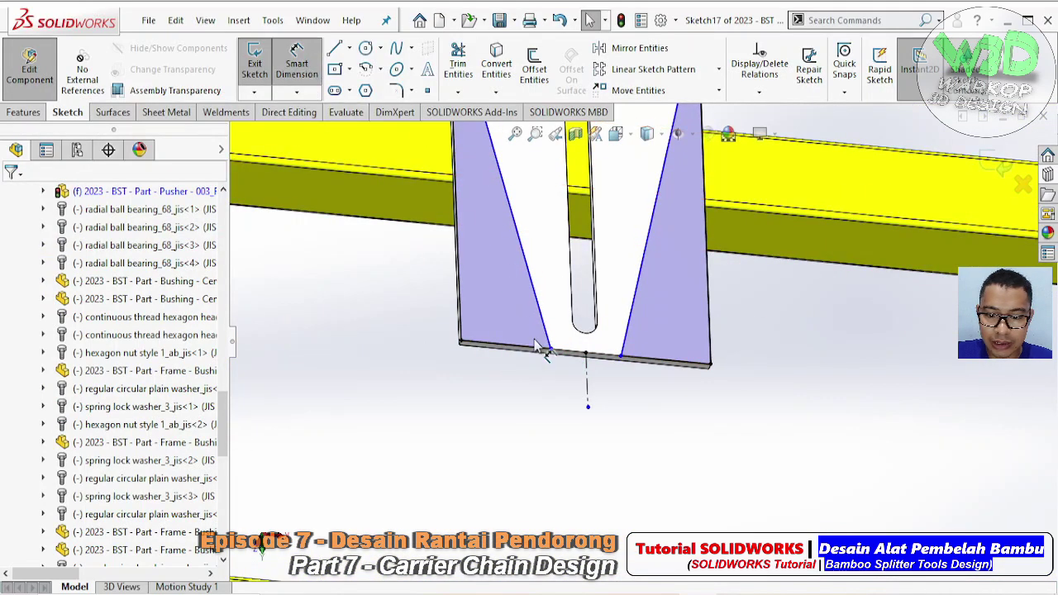
{"action": "left_click", "coordinate": [552, 350]}
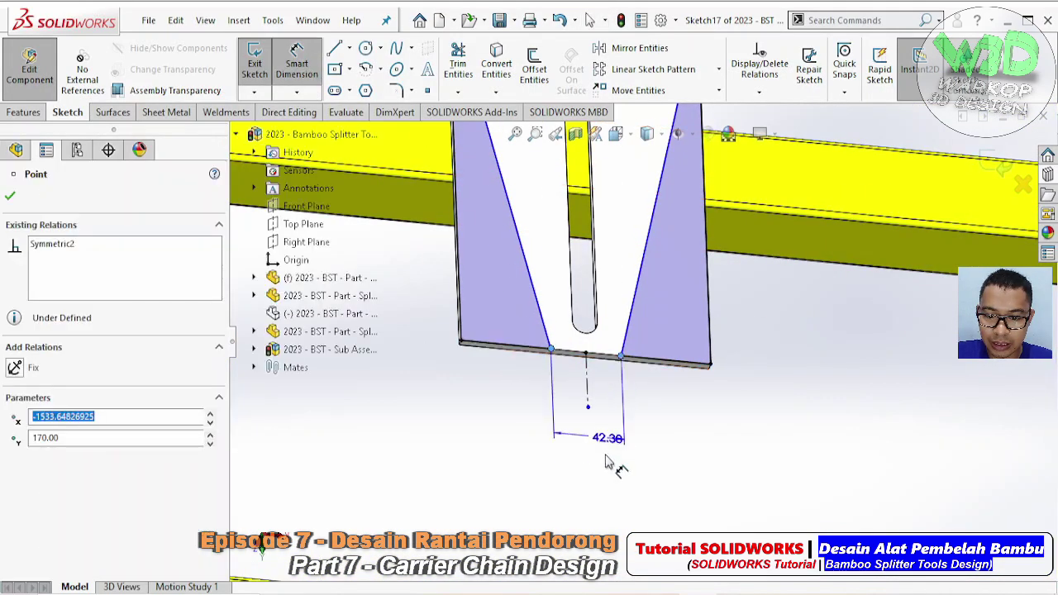
{"action": "left_click", "coordinate": [619, 491]}
{"action": "key", "text": "Return"}
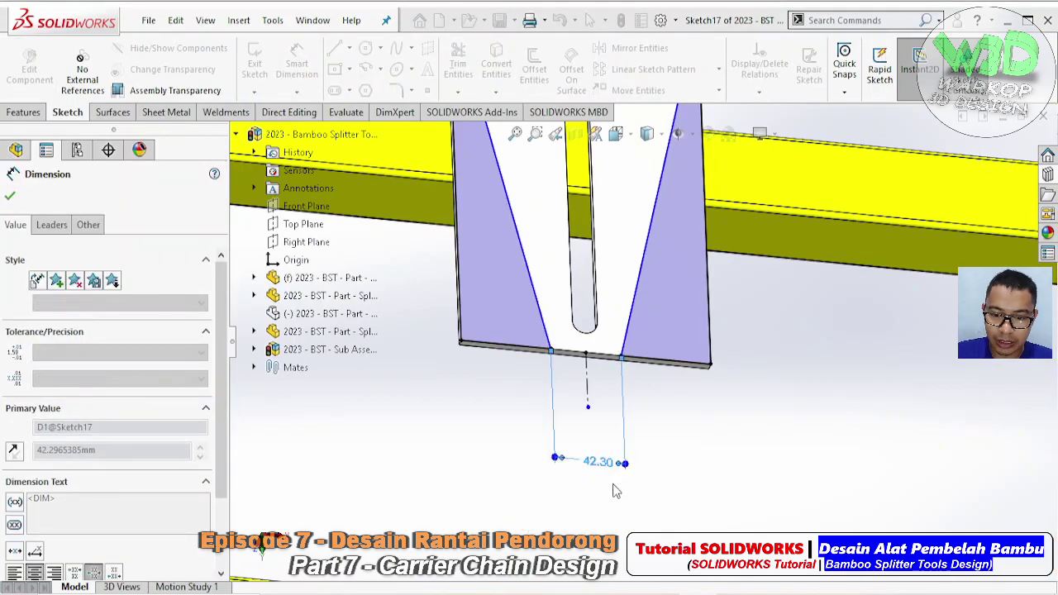
{"action": "middle_click_drag", "start_coordinate": [586, 442], "coordinate": [530, 214]}
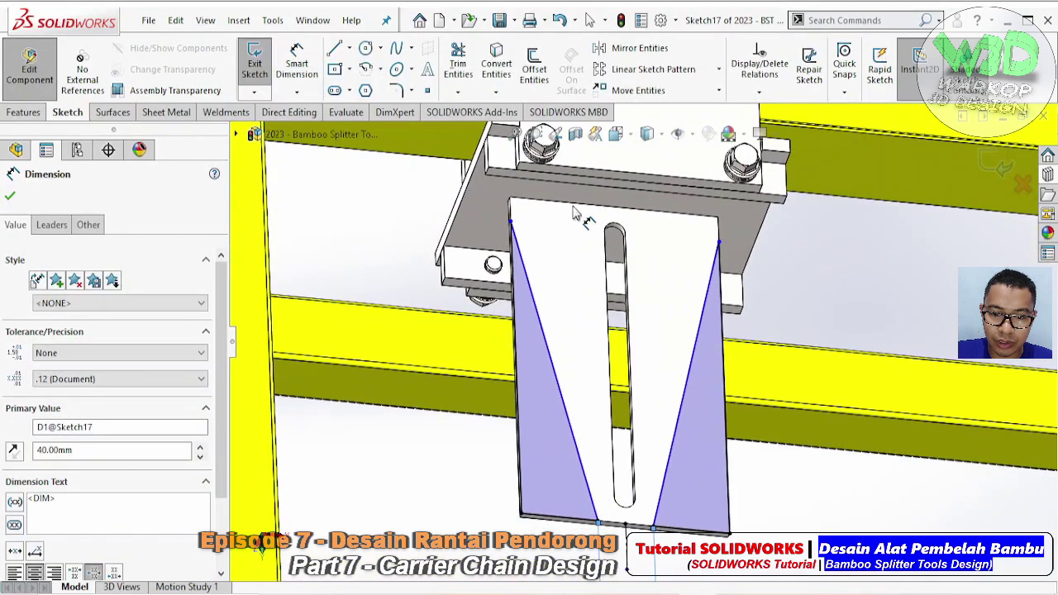
{"action": "left_click", "coordinate": [511, 201]}
{"action": "left_click", "coordinate": [385, 263]}
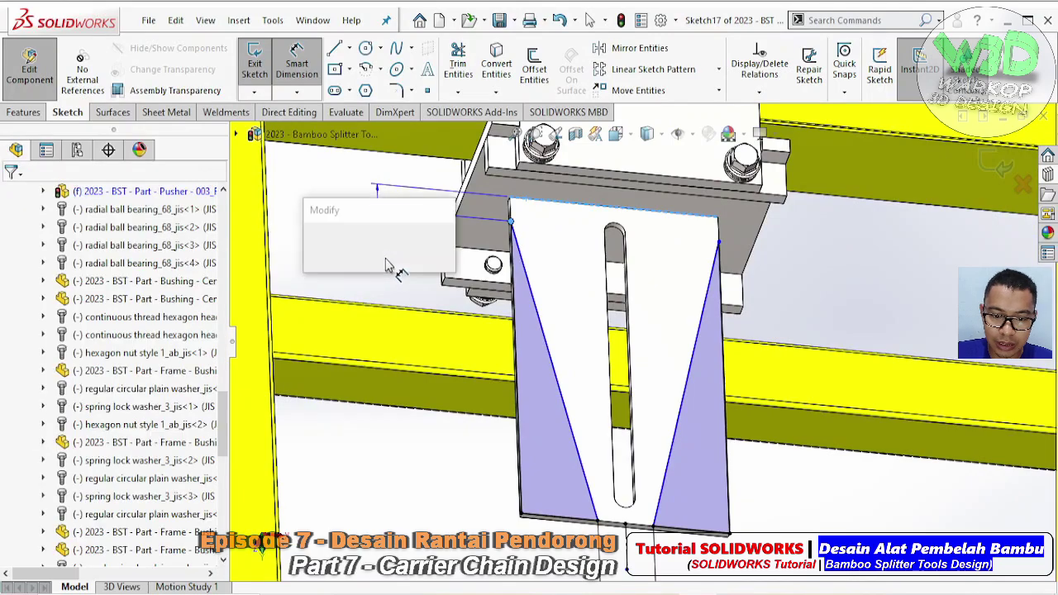
{"action": "type", "text": "20"}
{"action": "key", "text": "Return"}
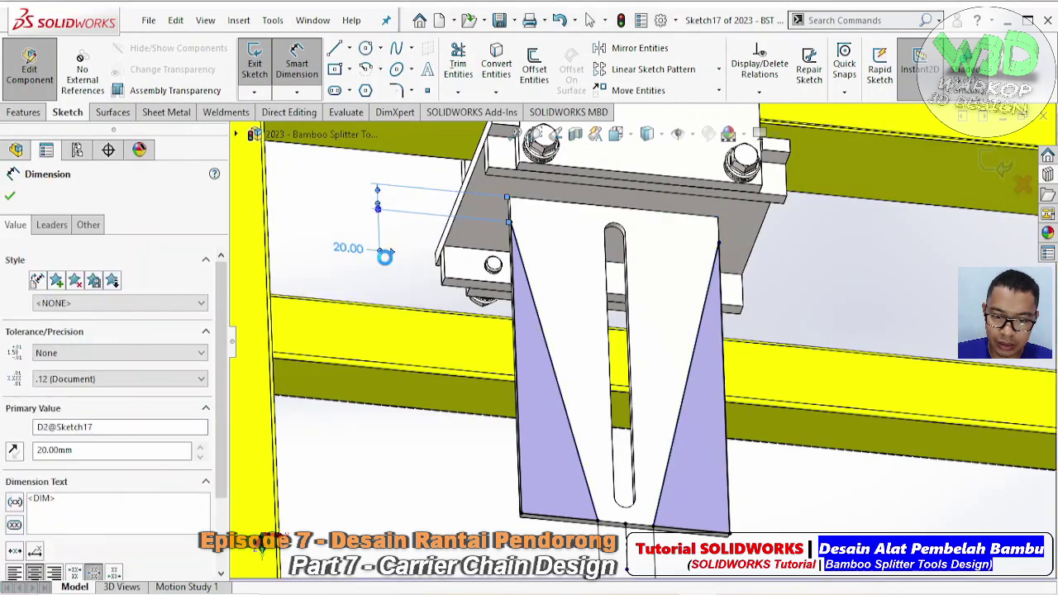
{"action": "key", "text": "Escape"}
- Extrude-cut the two triangle regions Through All, scoped to the plate body only
{"action": "left_click", "coordinate": [24, 112]}
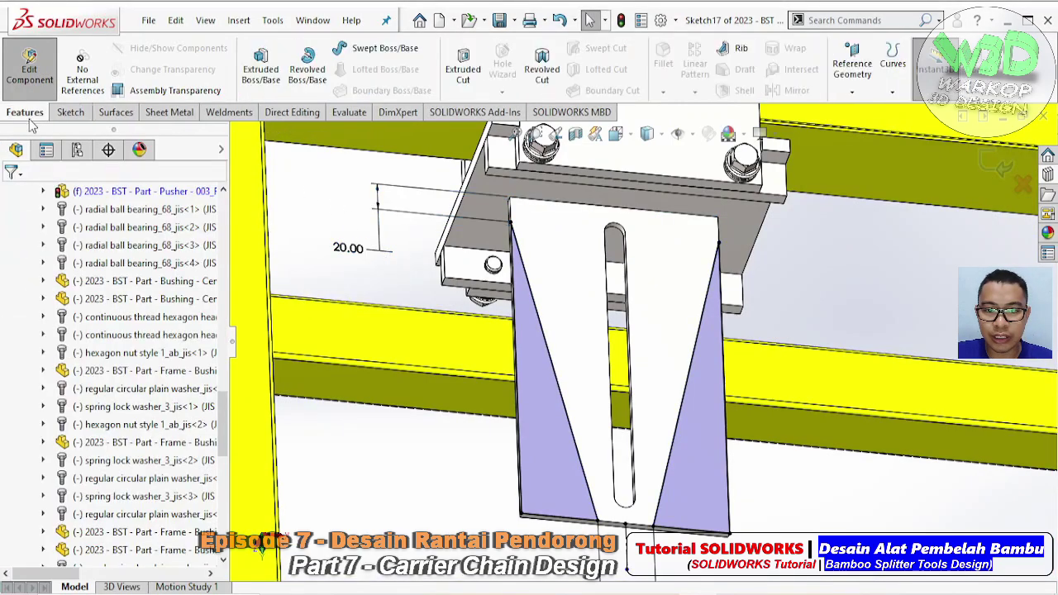
{"action": "left_click", "coordinate": [476, 87]}
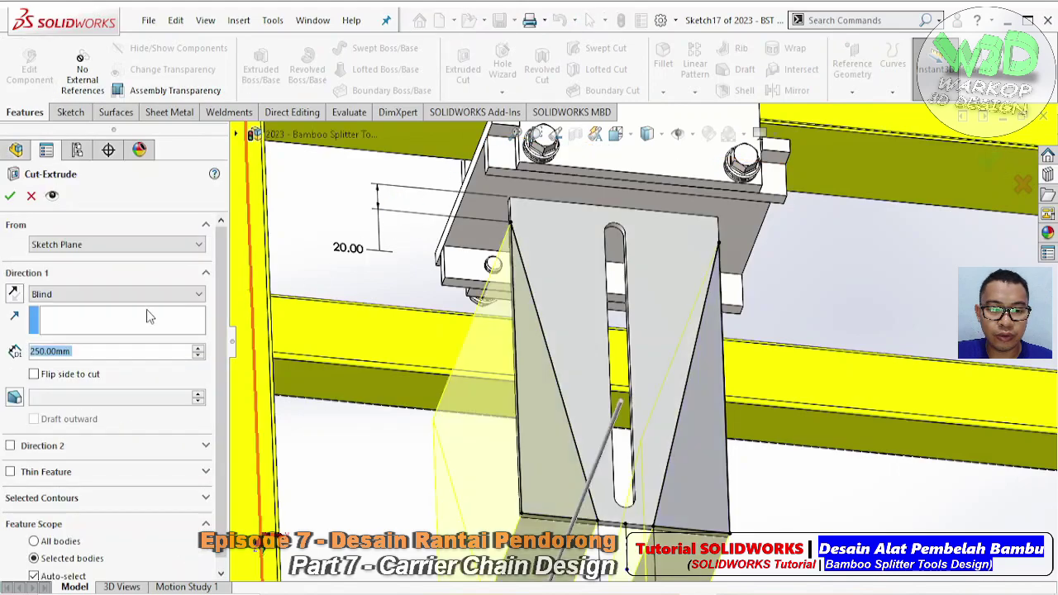
{"action": "left_click", "coordinate": [124, 294]}
{"action": "left_click", "coordinate": [74, 314]}
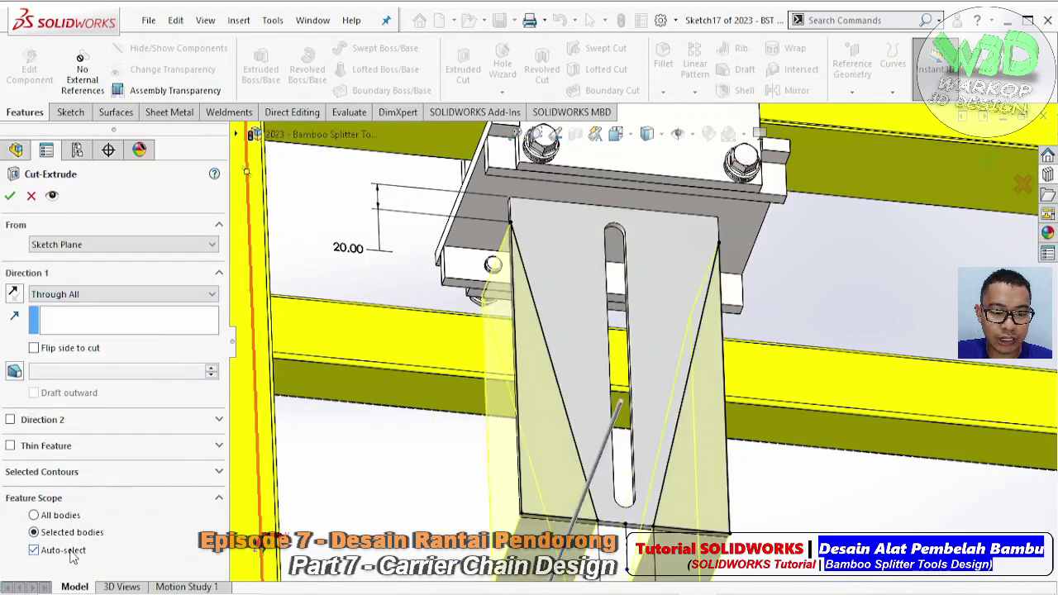
{"action": "scroll", "coordinate": [212, 506], "scroll_direction": "down", "scroll_amount": 2}
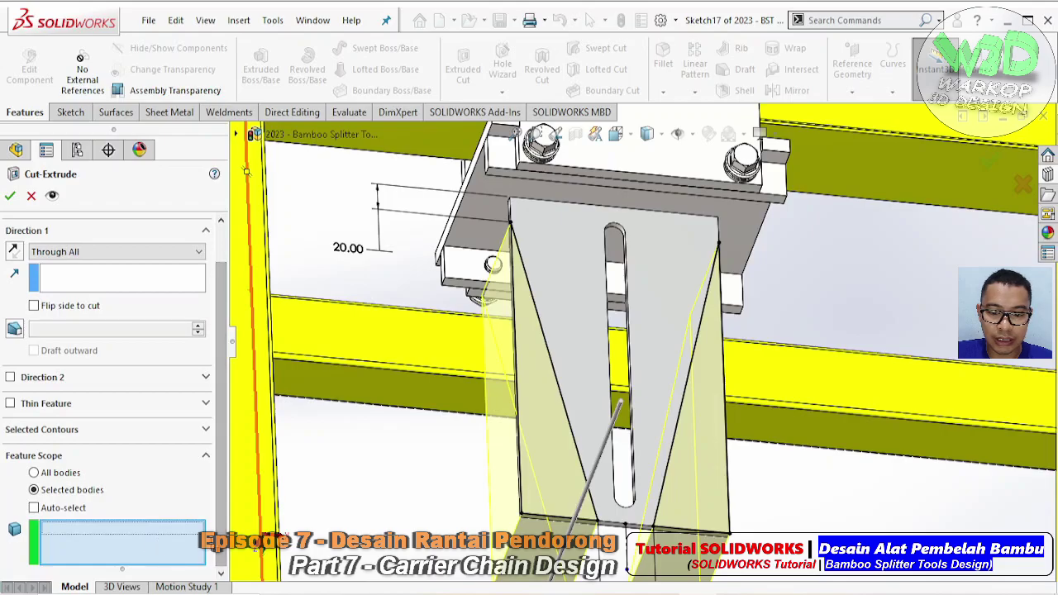
{"action": "left_click", "coordinate": [519, 317]}
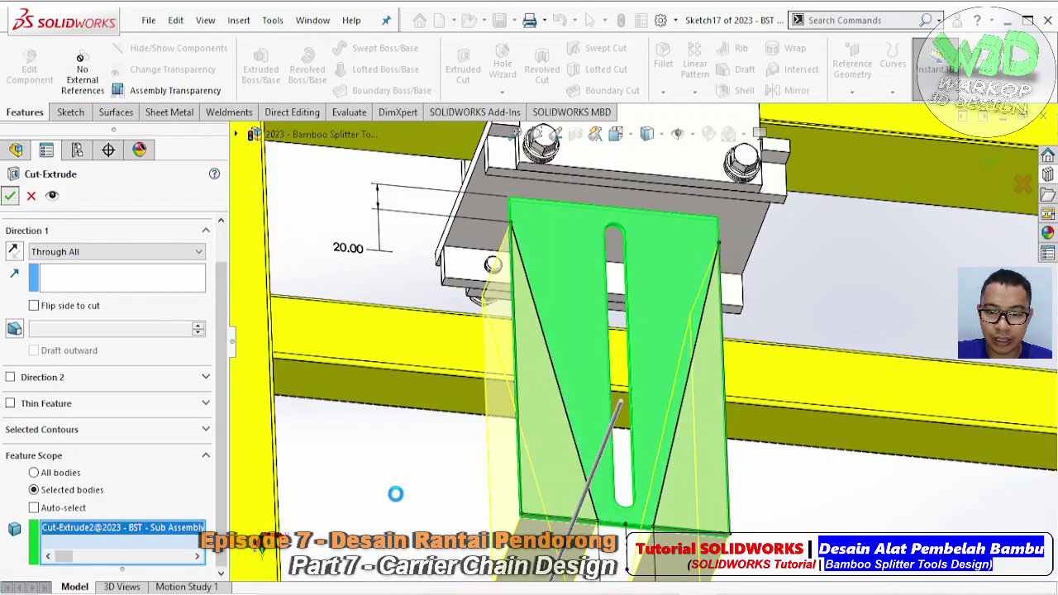
{"action": "key", "text": "Return"}
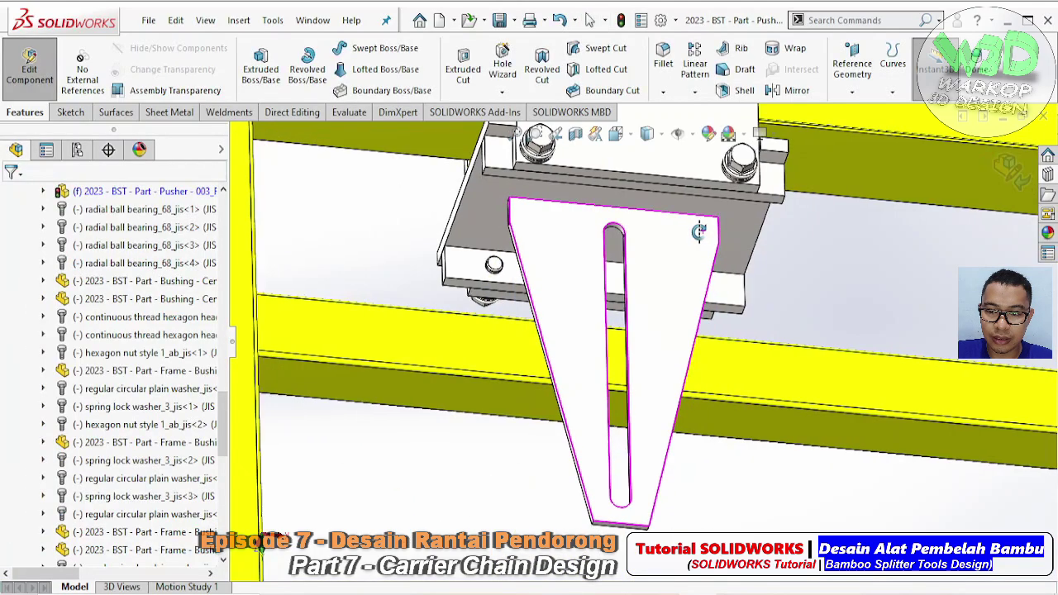
{"action": "middle_click_drag", "start_coordinate": [404, 535], "coordinate": [610, 166]}
{"action": "key", "text": "ctrl+8"}
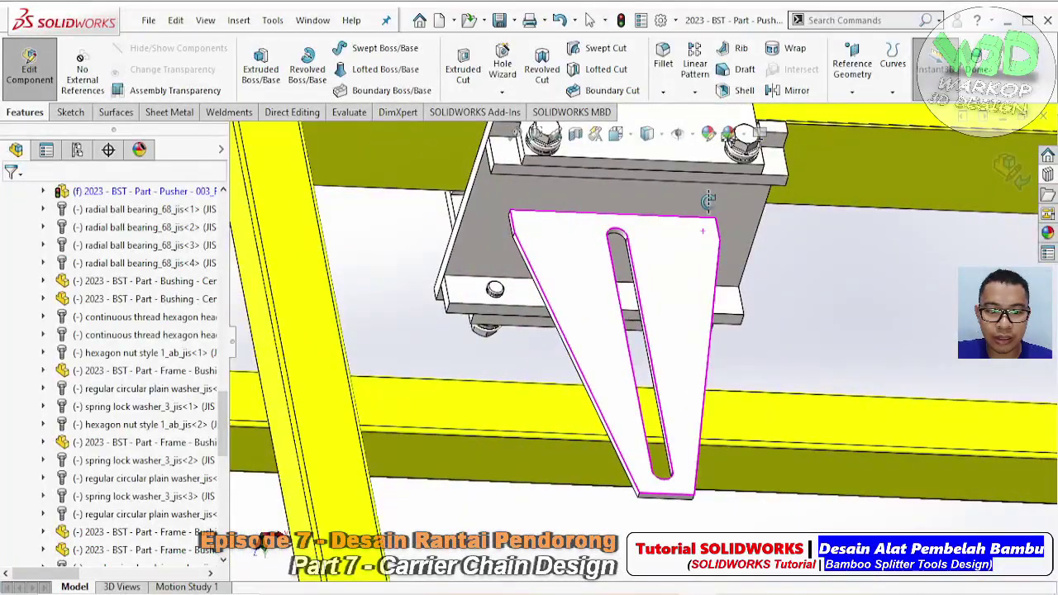
{"action": "left_click", "coordinate": [227, 113]}
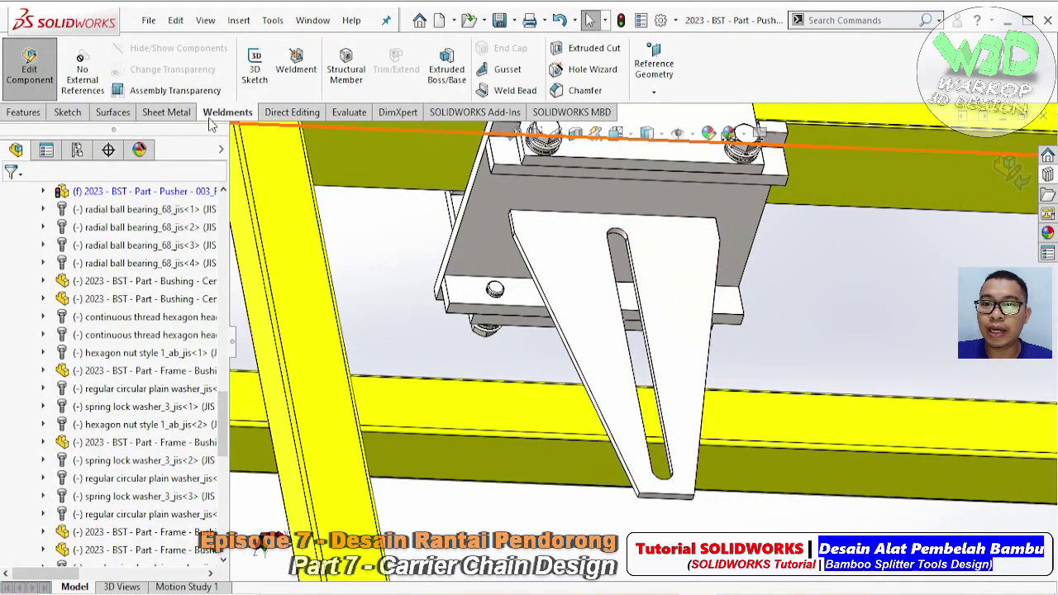
- Restore the Weldments toolbar and start a gusset between the back plate and tapered plate
{"action": "right_click", "coordinate": [294, 113]}
{"action": "left_click", "coordinate": [341, 221]}
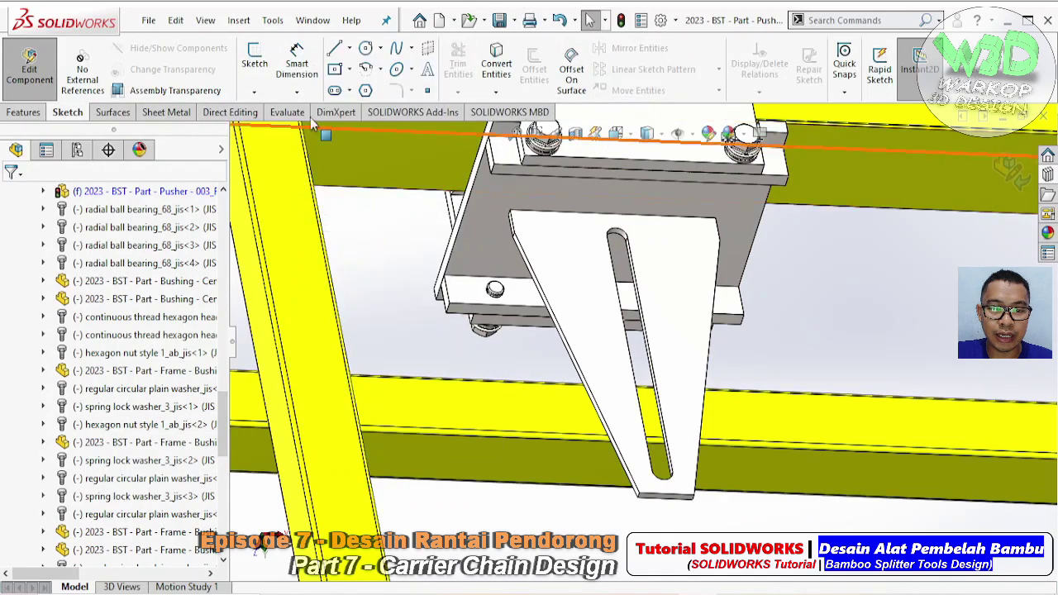
{"action": "right_click", "coordinate": [233, 118]}
{"action": "left_click", "coordinate": [274, 222]}
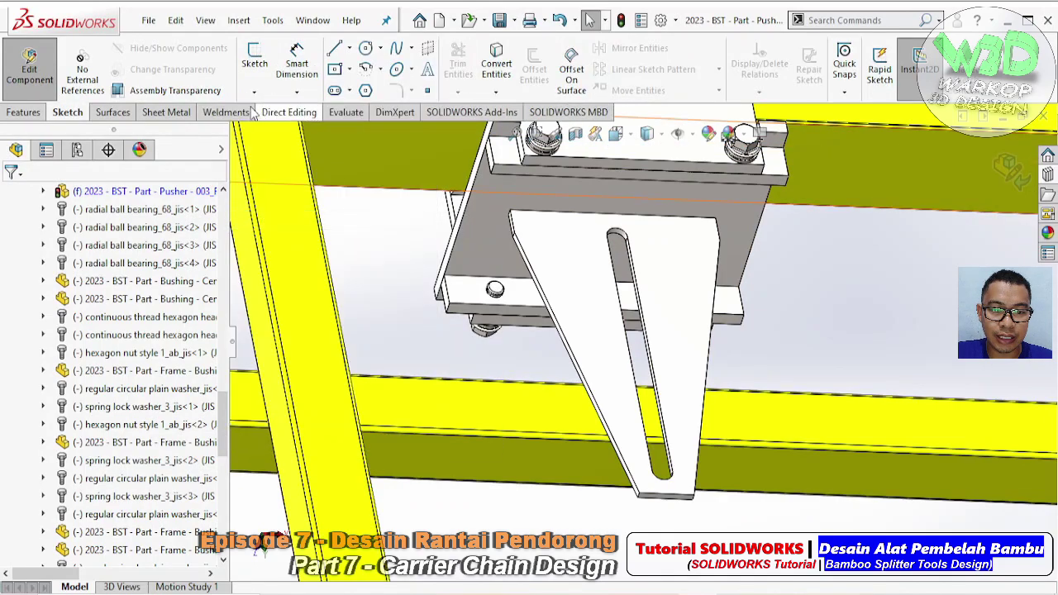
{"action": "left_click", "coordinate": [224, 115]}
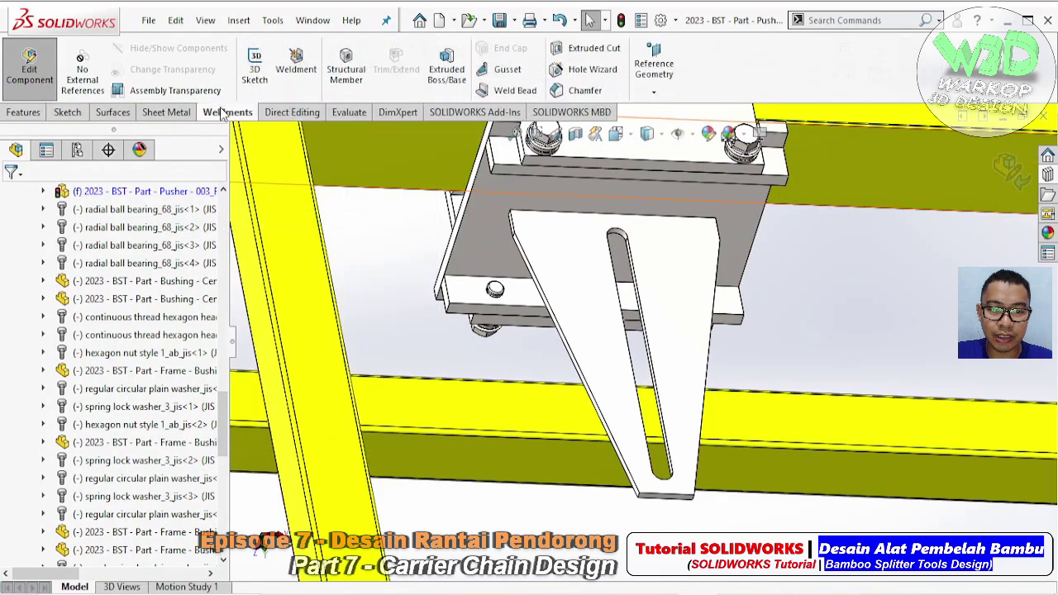
{"action": "left_click", "coordinate": [508, 69]}
{"action": "scroll", "coordinate": [554, 263], "scroll_direction": "down", "scroll_amount": 2}
{"action": "mouse_move", "coordinate": [554, 263]}
{"action": "middle_mouse_down"}
{"action": "mouse_move", "coordinate": [567, 229]}
{"action": "mouse_move", "coordinate": [546, 256]}
{"action": "middle_mouse_up"}
{"action": "left_click", "coordinate": [564, 186]}
{"action": "left_click", "coordinate": [565, 252]}
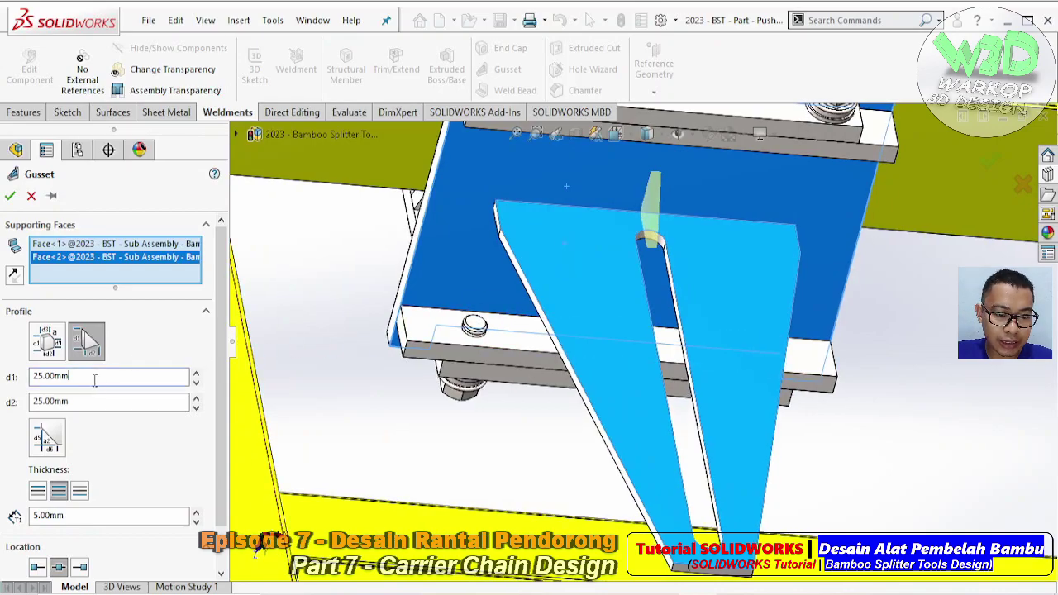
- Set both gusset leg lengths d1 and d2 to 40 mm
{"action": "left_click_drag", "start_coordinate": [114, 376], "coordinate": [10, 377]}
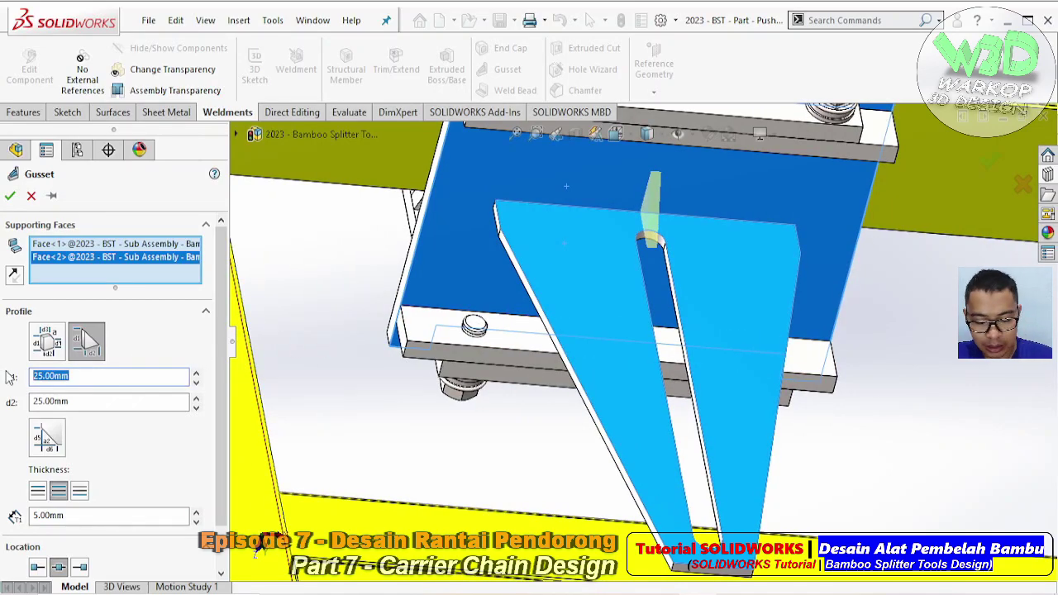
{"action": "type", "text": "40"}
{"action": "key", "text": "Tab"}
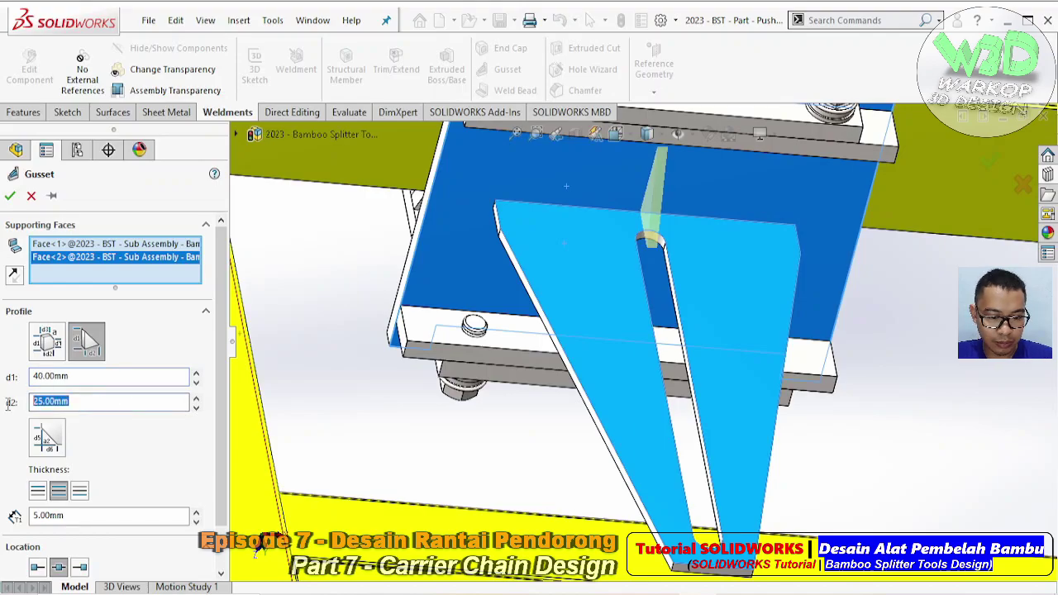
{"action": "type", "text": "40"}
{"action": "key", "text": "Tab"}
{"action": "mouse_move", "coordinate": [683, 273]}
{"action": "middle_mouse_down"}
{"action": "mouse_move", "coordinate": [683, 181]}
{"action": "mouse_move", "coordinate": [683, 248]}
{"action": "middle_mouse_up"}
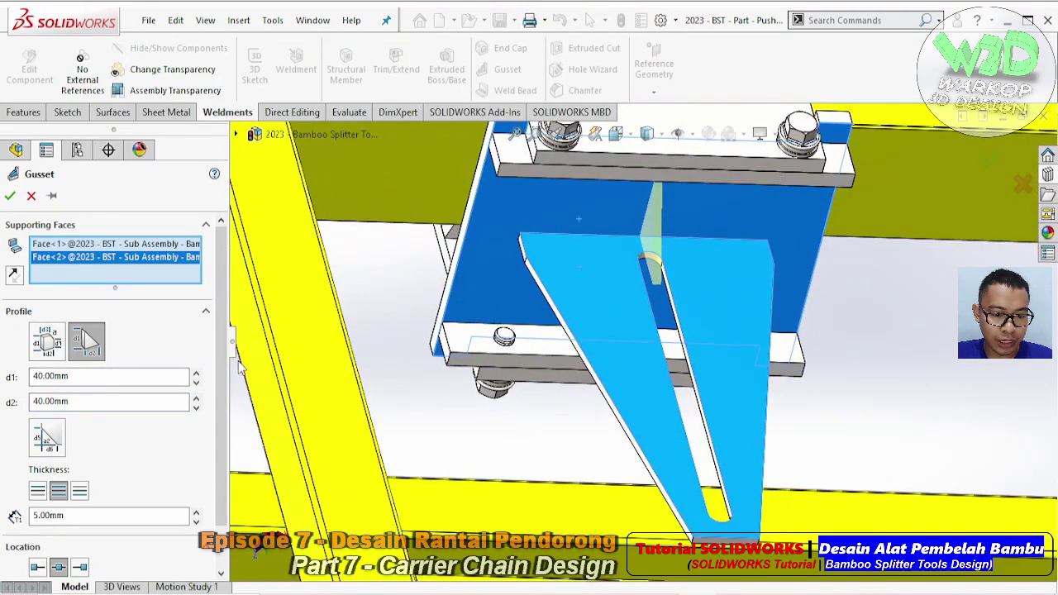
{"action": "left_click_drag", "start_coordinate": [222, 362], "coordinate": [221, 395]}
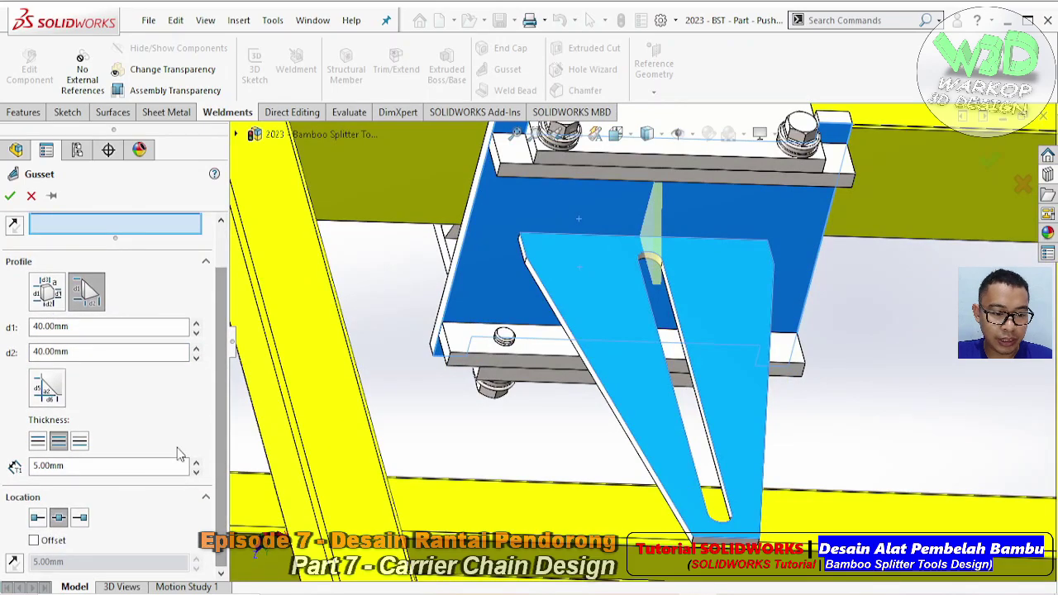
- Make the gusset one-sided thickness with a 20 mm offset from the edge start
{"action": "left_click", "coordinate": [38, 441]}
{"action": "left_click", "coordinate": [37, 517]}
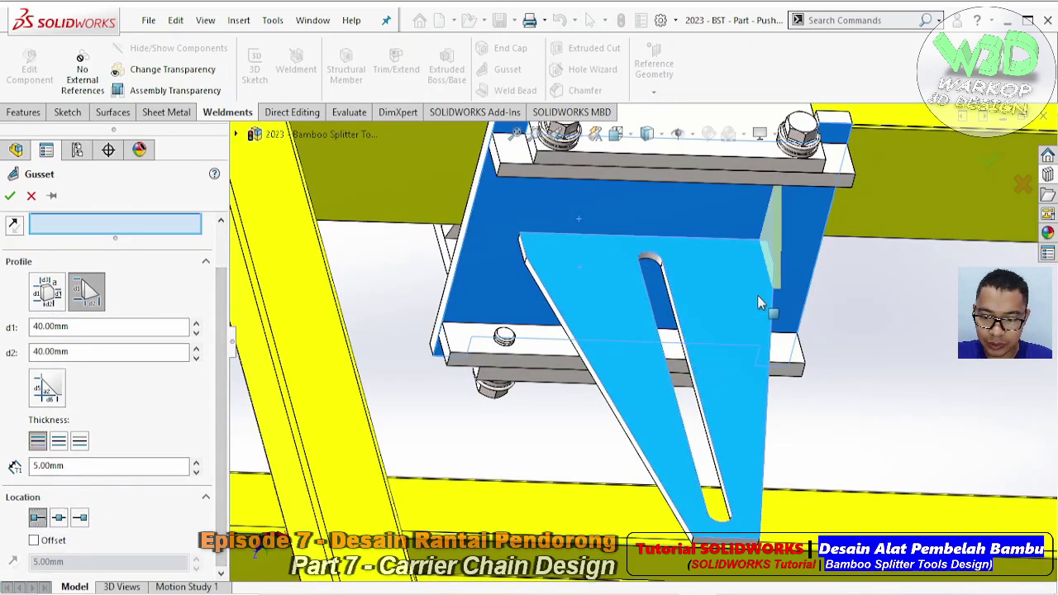
{"action": "left_click", "coordinate": [34, 541]}
{"action": "double_click", "coordinate": [87, 563]}
{"action": "type", "text": "2"}
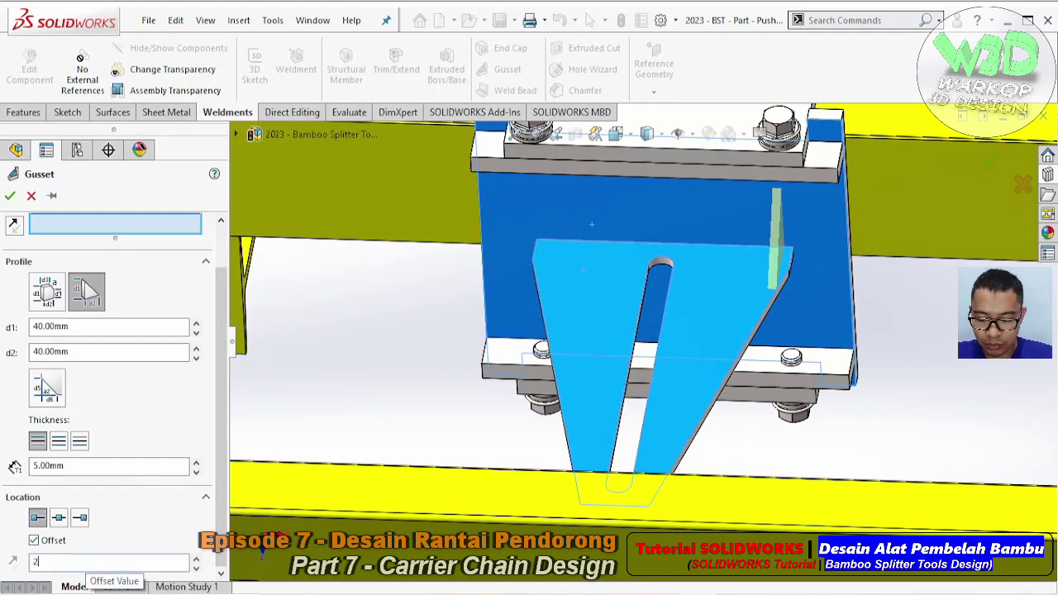
{"action": "type", "text": "0"}
{"action": "key", "text": "Return"}
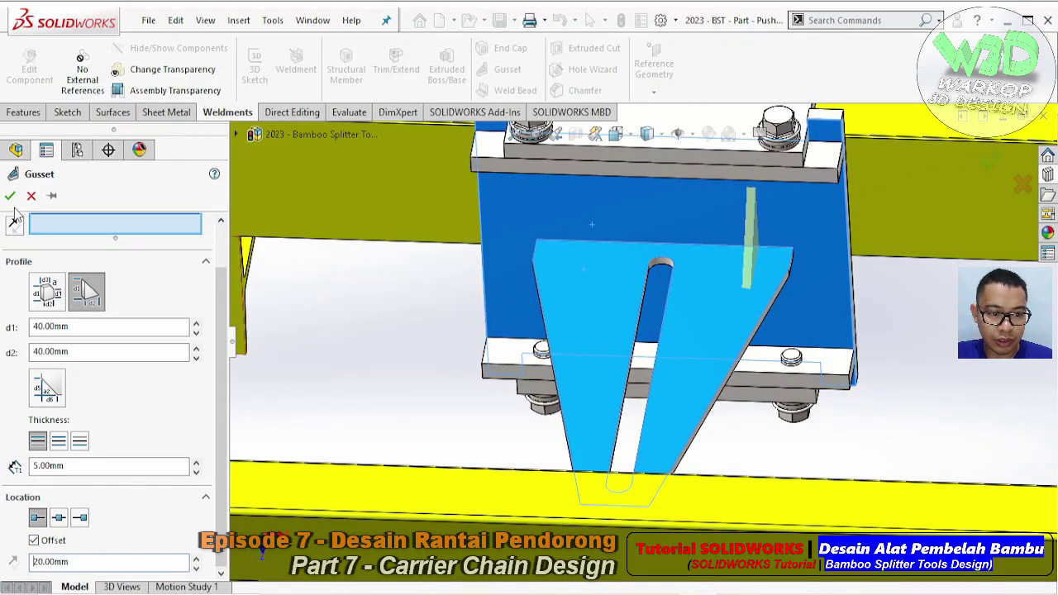
{"action": "key", "text": "Return"}
{"action": "mouse_move", "coordinate": [354, 383]}
{"action": "middle_mouse_down"}
{"action": "mouse_move", "coordinate": [671, 162]}
{"action": "mouse_move", "coordinate": [699, 240]}
{"action": "mouse_move", "coordinate": [645, 190]}
{"action": "middle_mouse_up"}
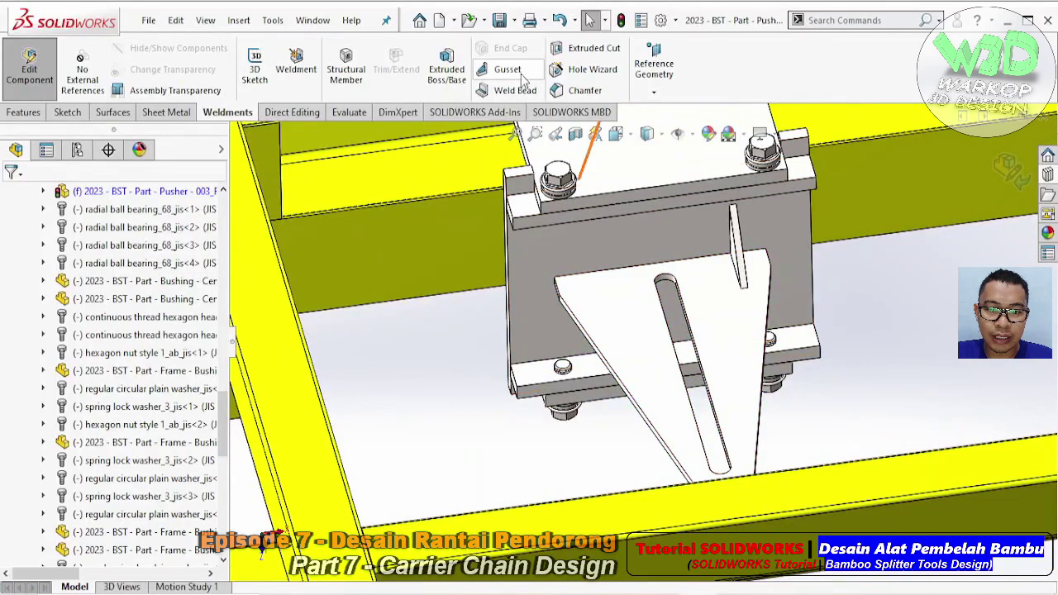
- Add a second gusset positioned at the far end of the shared edge
{"action": "left_click", "coordinate": [603, 256]}
{"action": "left_click", "coordinate": [615, 311]}
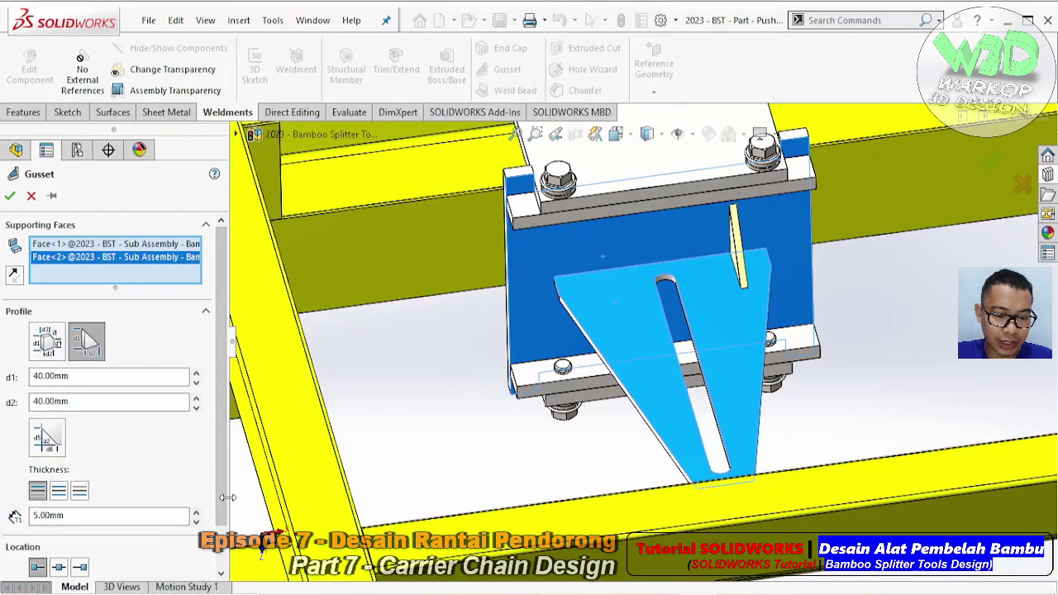
{"action": "scroll", "coordinate": [207, 496], "scroll_direction": "down", "scroll_amount": 1}
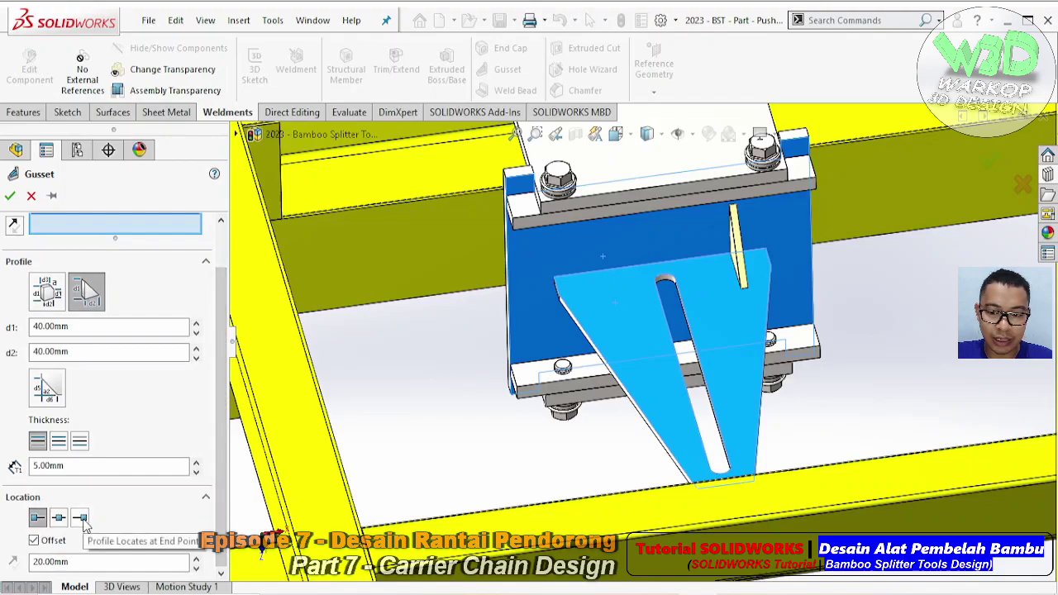
{"action": "left_click", "coordinate": [80, 518]}
{"action": "key", "text": "Return"}
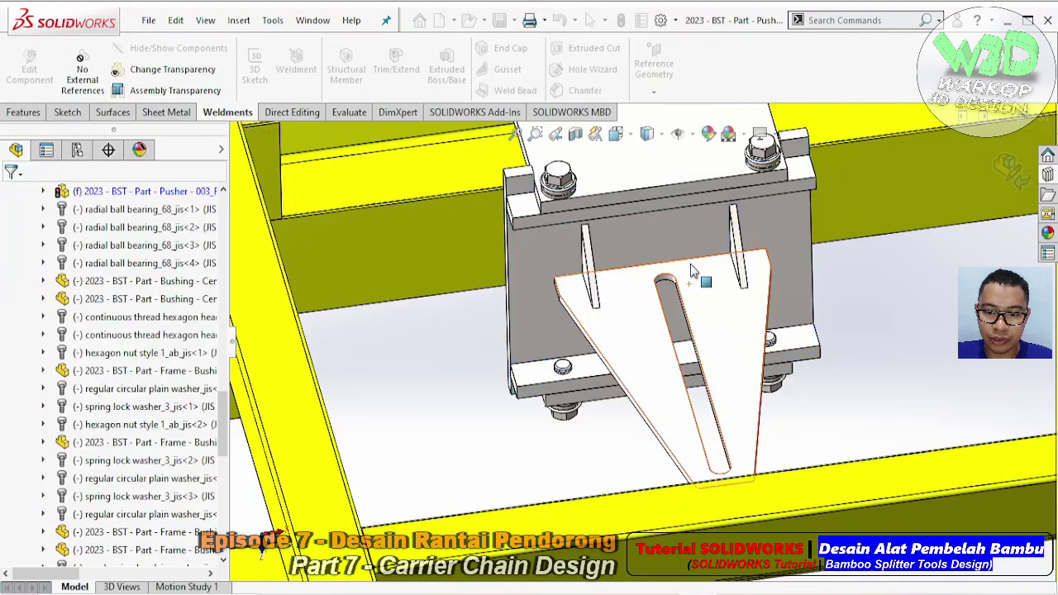
{"action": "middle_click_drag", "start_coordinate": [690, 263], "coordinate": [702, 187]}
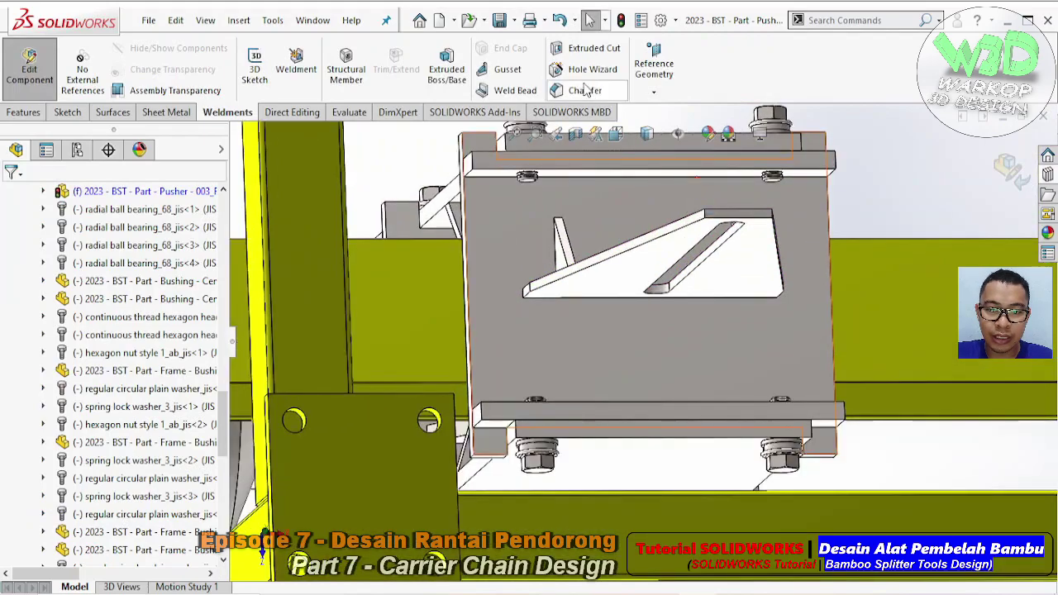
- Add two more gussets between the tapered plate and back plate on the other side
{"action": "left_click", "coordinate": [507, 69]}
{"action": "left_click", "coordinate": [624, 285]}
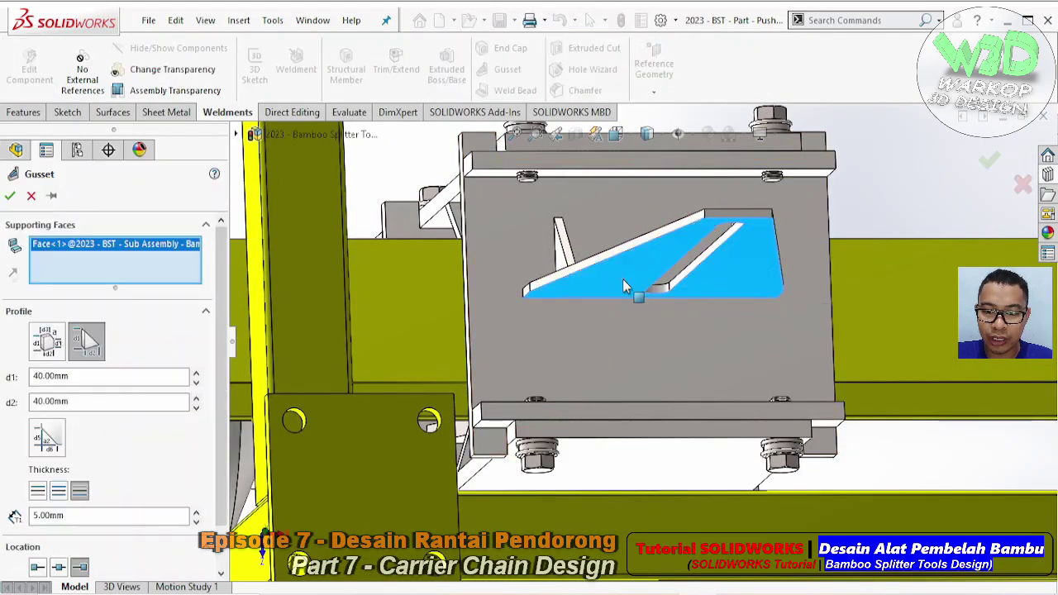
{"action": "left_click", "coordinate": [614, 327]}
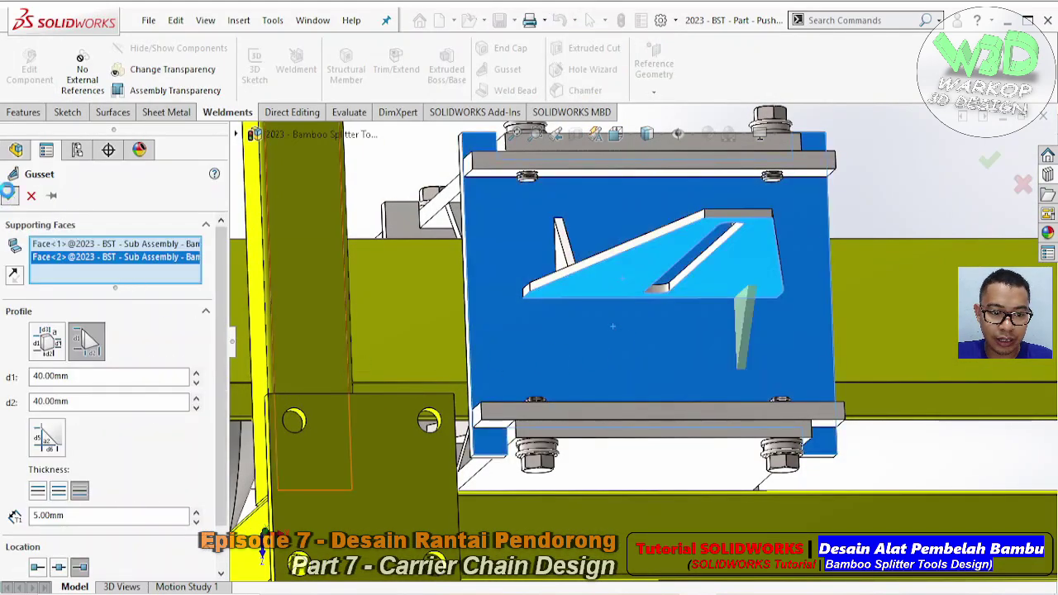
{"action": "key", "text": "Return"}
{"action": "left_click", "coordinate": [508, 69]}
{"action": "left_click", "coordinate": [636, 279]}
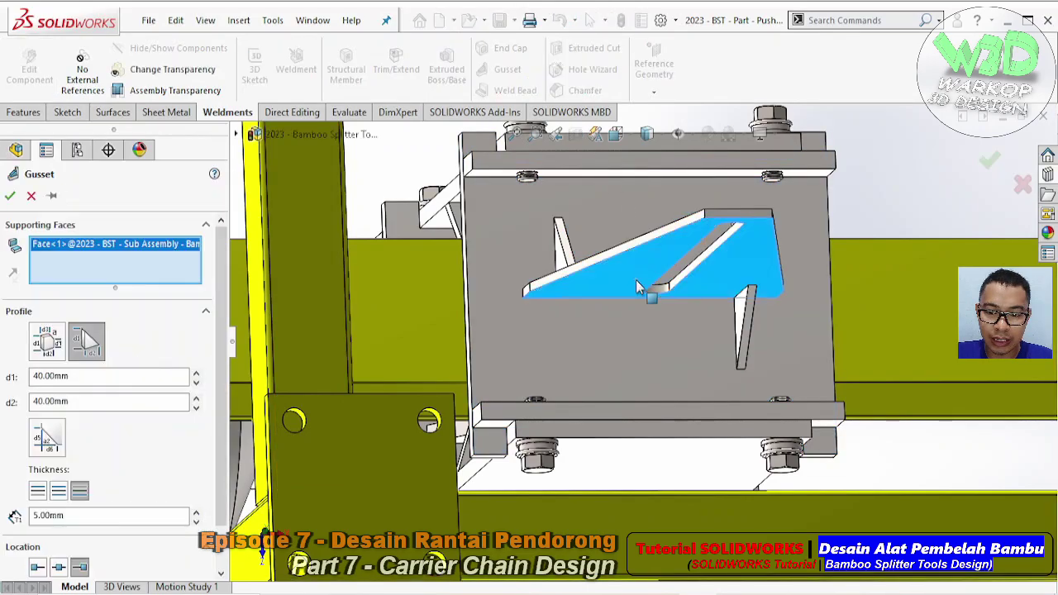
{"action": "left_click", "coordinate": [626, 354]}
{"action": "scroll", "coordinate": [225, 352], "scroll_direction": "down", "scroll_amount": 2}
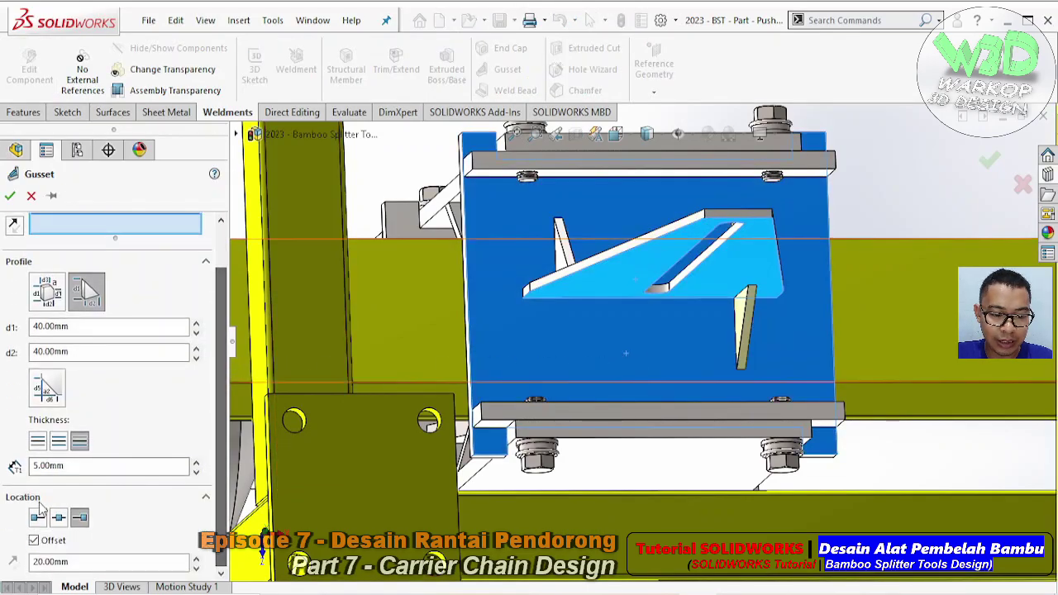
{"action": "left_click", "coordinate": [46, 518]}
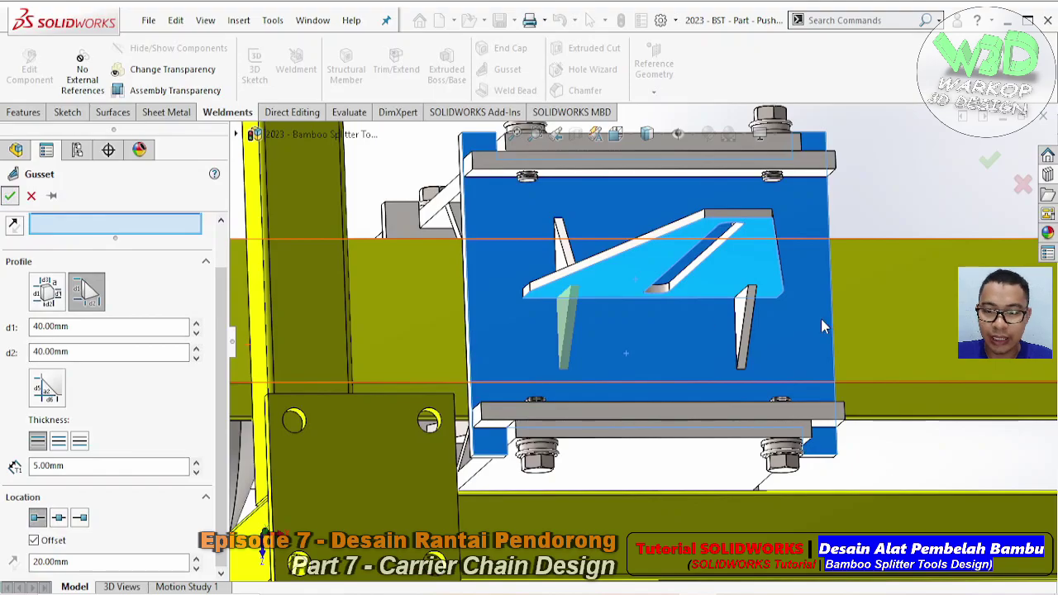
{"action": "key", "text": "Return"}
{"action": "mouse_move", "coordinate": [823, 326]}
{"action": "middle_mouse_down"}
{"action": "mouse_move", "coordinate": [709, 424]}
{"action": "mouse_move", "coordinate": [628, 347]}
{"action": "middle_mouse_up"}
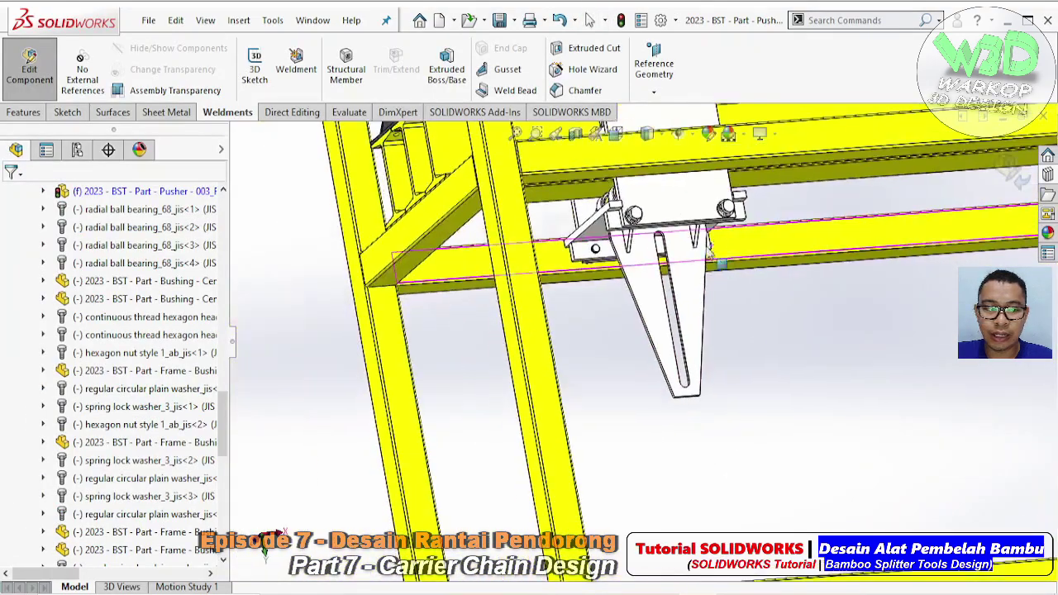
- Return to the assembly, zoom in, and select the slotted bracket plate
{"action": "left_click", "coordinate": [29, 72]}
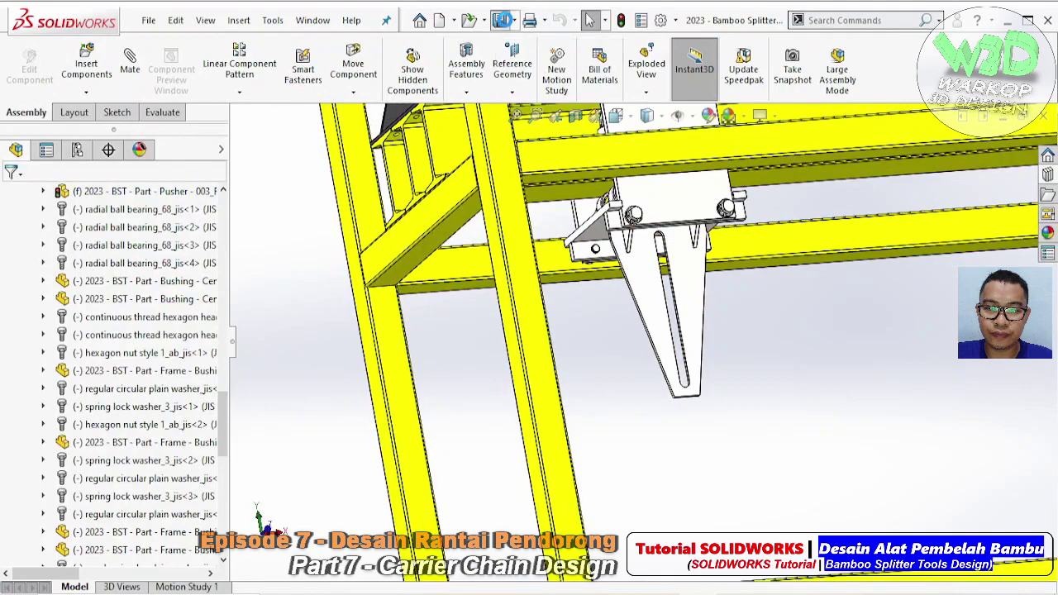
{"action": "scroll", "coordinate": [654, 288], "scroll_direction": "down", "scroll_amount": 3}
{"action": "scroll", "coordinate": [653, 287], "scroll_direction": "down", "scroll_amount": 2}
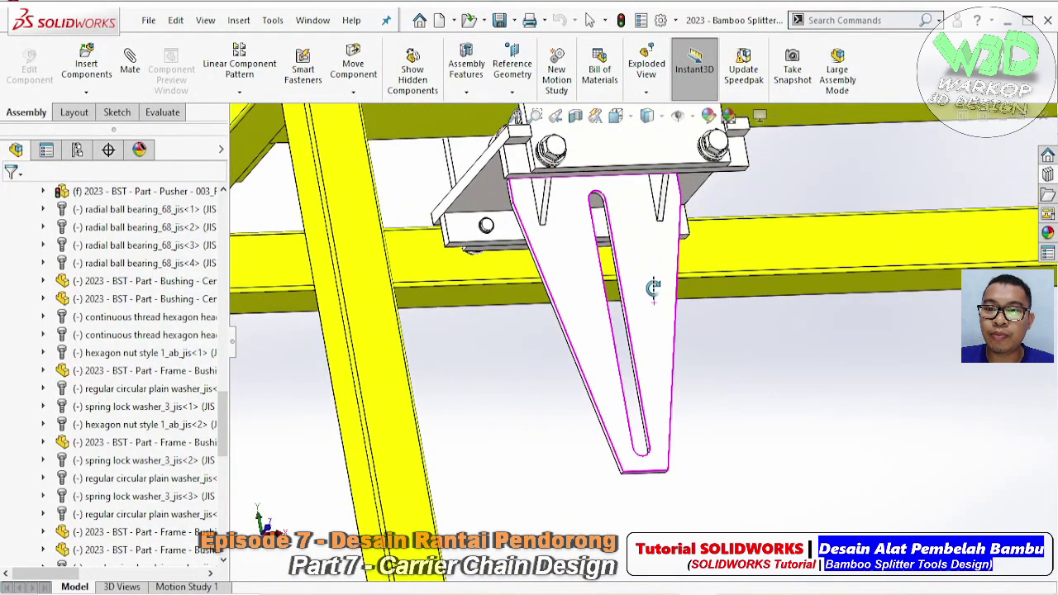
{"action": "scroll", "coordinate": [653, 288], "scroll_direction": "down", "scroll_amount": 2}
{"action": "left_click", "coordinate": [649, 319]}
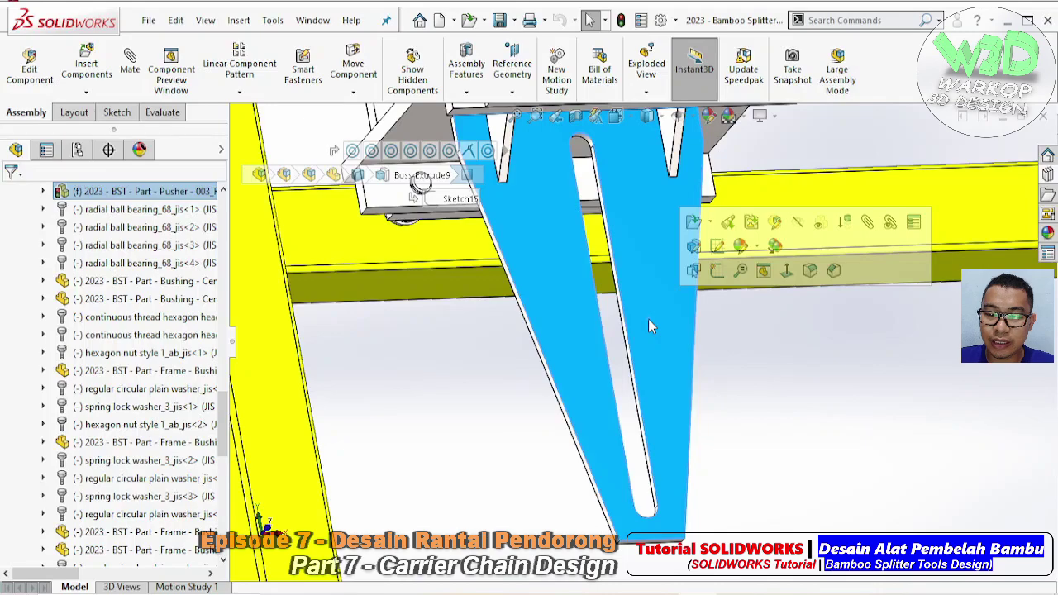
- Edit the pusher bracket in context and sketch a centerline across the slot on its plate face
{"action": "double_click", "coordinate": [648, 319]}
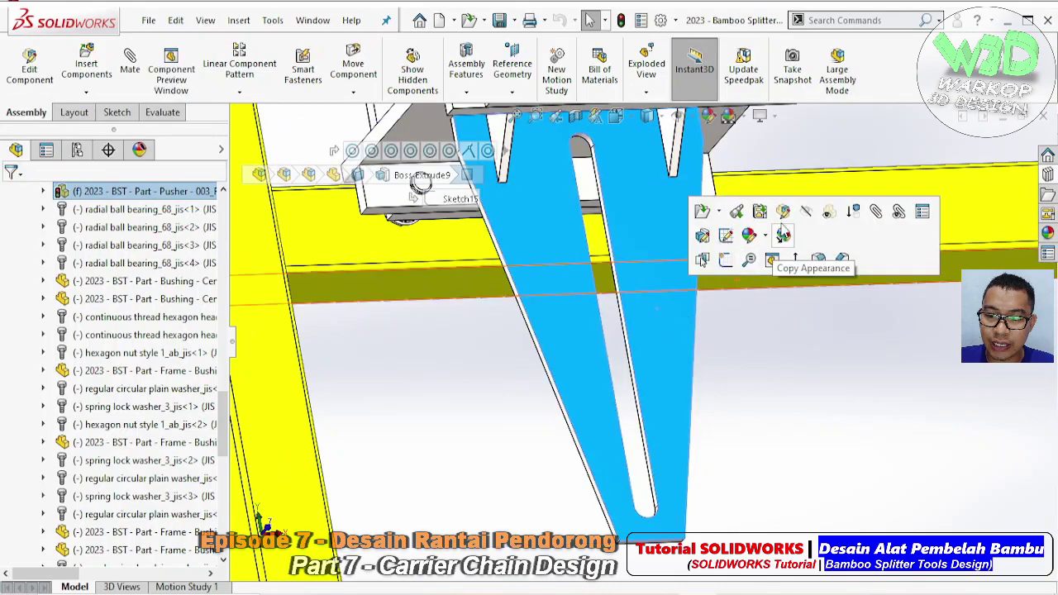
{"action": "left_click", "coordinate": [780, 218]}
{"action": "left_click", "coordinate": [650, 321]}
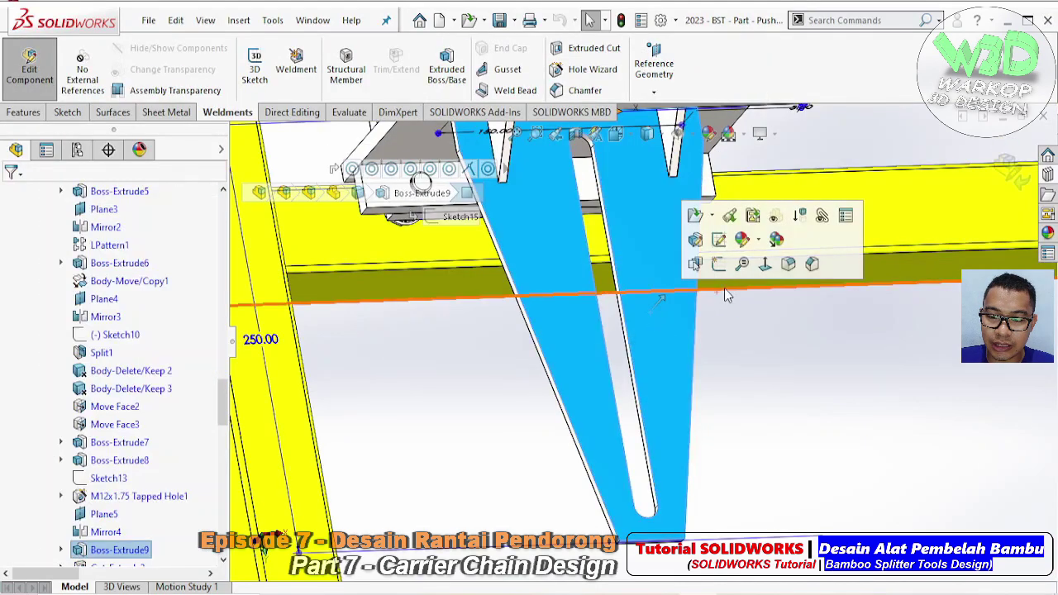
{"action": "left_click", "coordinate": [700, 216]}
{"action": "left_click", "coordinate": [350, 49]}
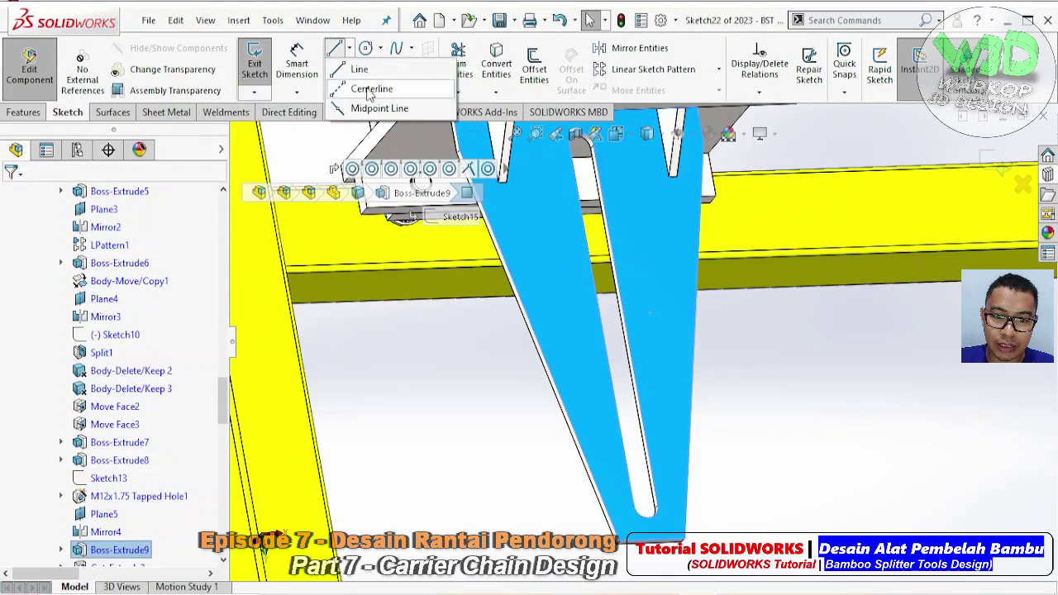
{"action": "left_click", "coordinate": [372, 86]}
{"action": "left_click", "coordinate": [627, 325]}
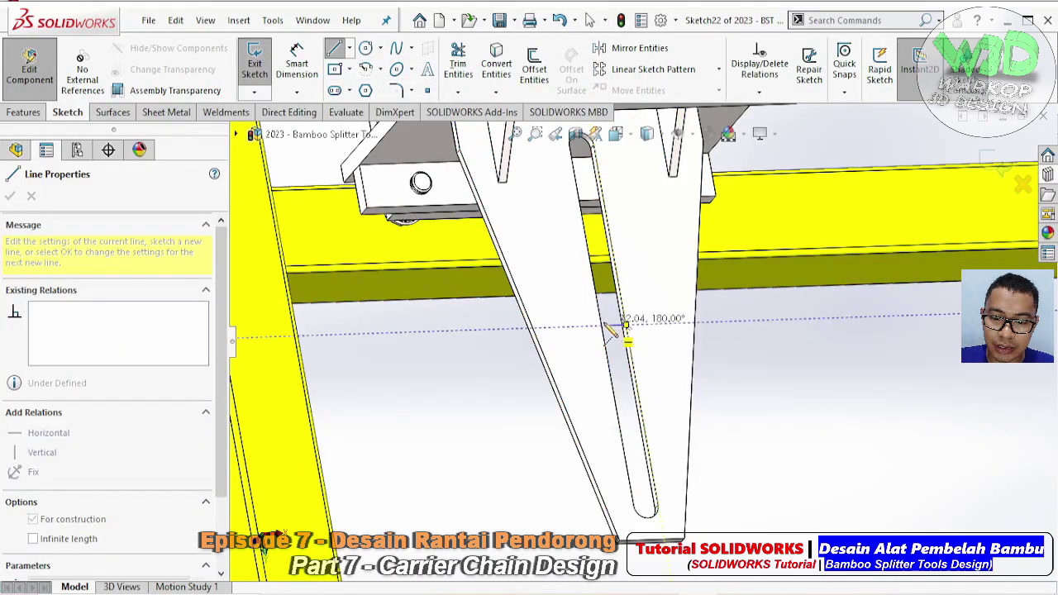
{"action": "left_click", "coordinate": [603, 325]}
{"action": "key", "text": "Escape"}
- Draw a circle centred on the centerline, sized to the slot width
{"action": "scroll", "coordinate": [607, 326], "scroll_direction": "down", "scroll_amount": 2}
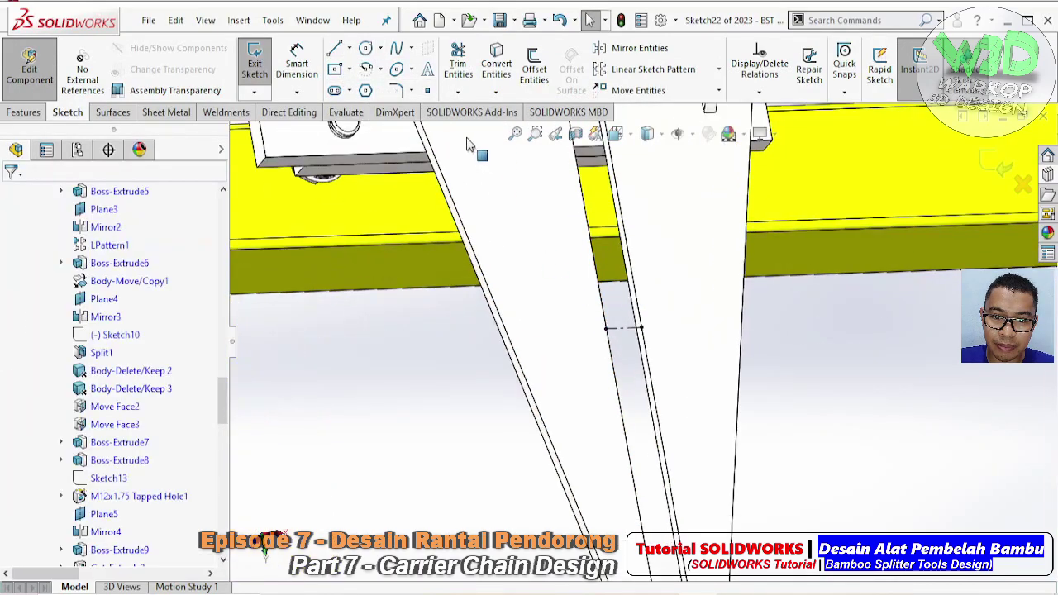
{"action": "left_click", "coordinate": [368, 49]}
{"action": "left_click", "coordinate": [624, 328]}
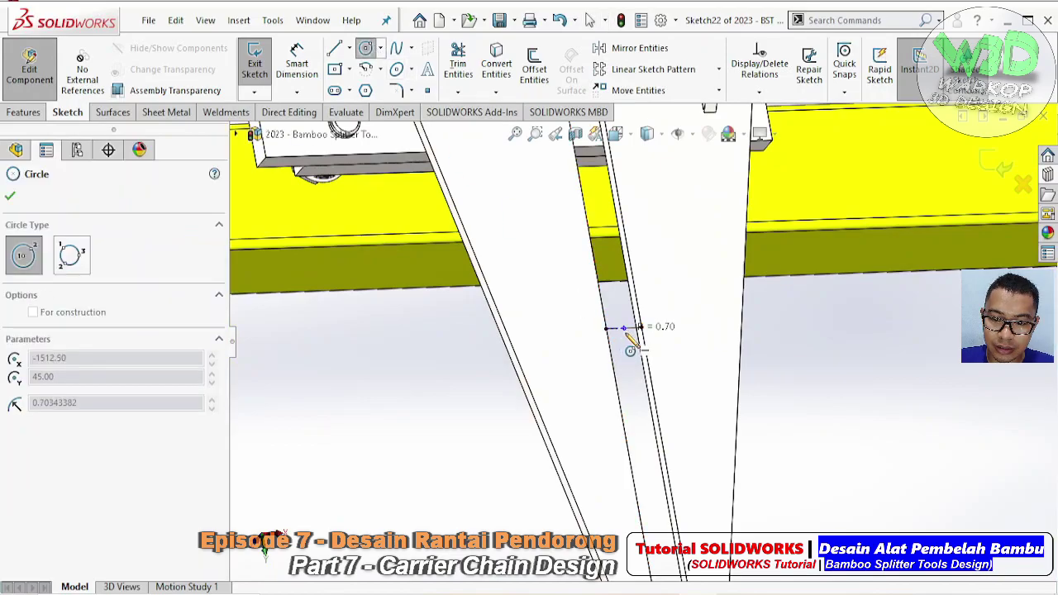
{"action": "left_click", "coordinate": [635, 341]}
{"action": "key", "text": "Escape"}
{"action": "mouse_move", "coordinate": [635, 341]}
{"action": "middle_mouse_down"}
{"action": "mouse_move", "coordinate": [667, 326]}
{"action": "mouse_move", "coordinate": [686, 331]}
{"action": "middle_mouse_up"}
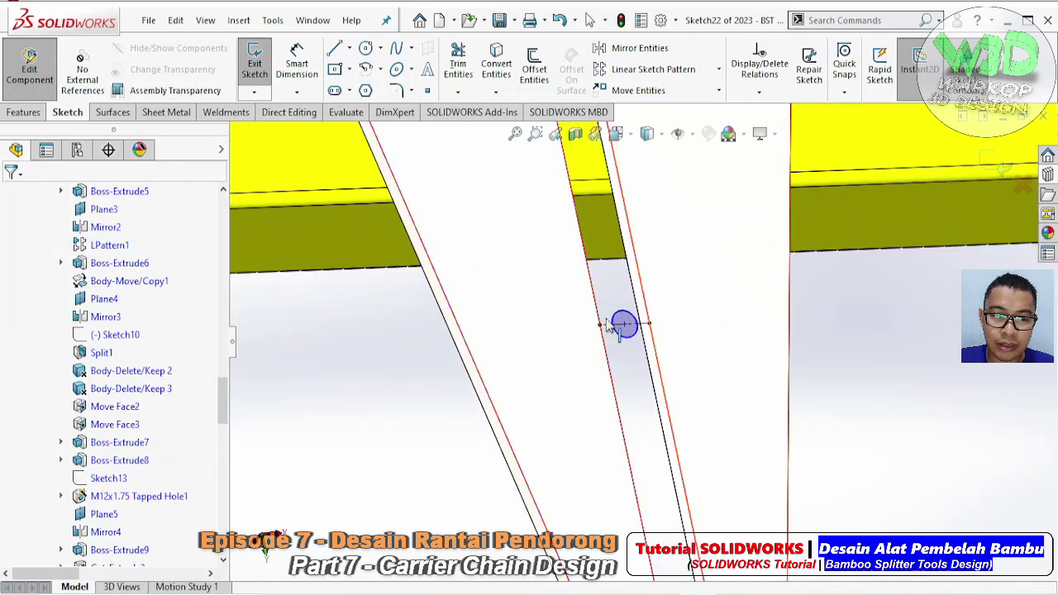
- Extrude the circle Up To Vertex as a separate pin body, then return to the assembly
{"action": "left_click", "coordinate": [33, 113]}
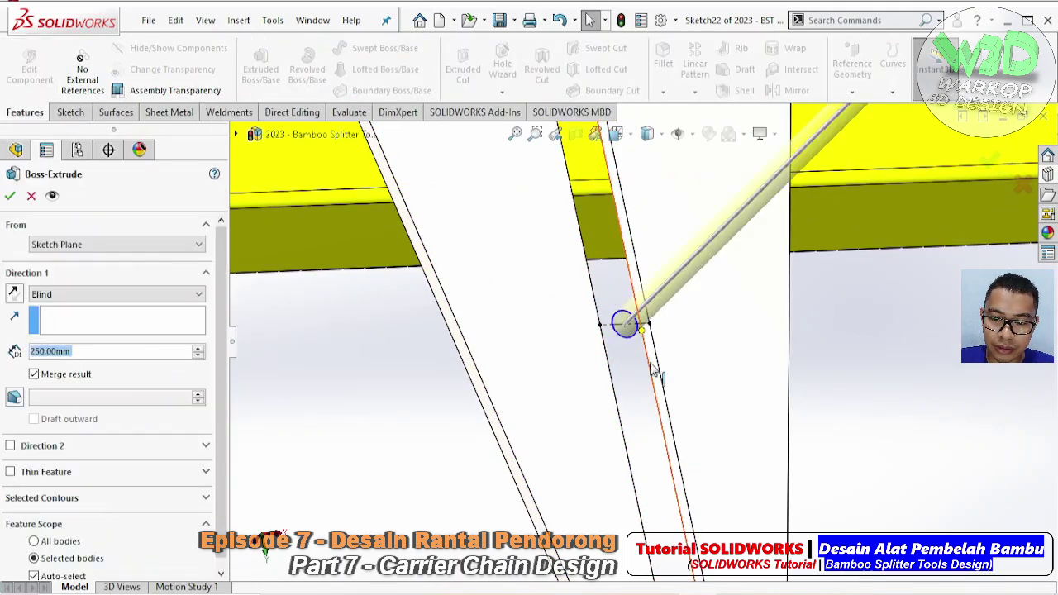
{"action": "left_click", "coordinate": [655, 375]}
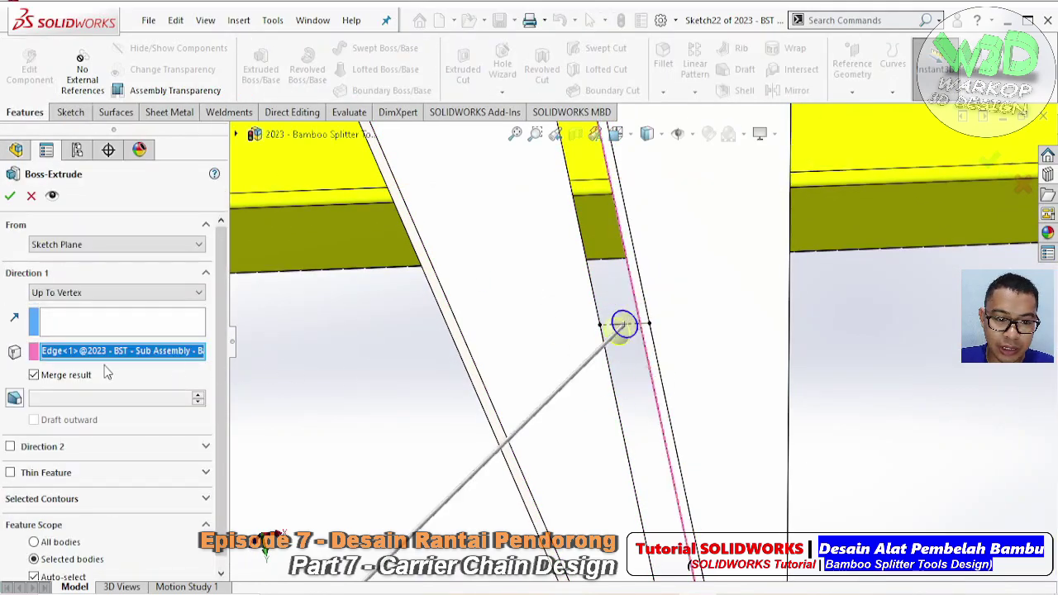
{"action": "left_click", "coordinate": [64, 377]}
{"action": "left_click", "coordinate": [10, 197]}
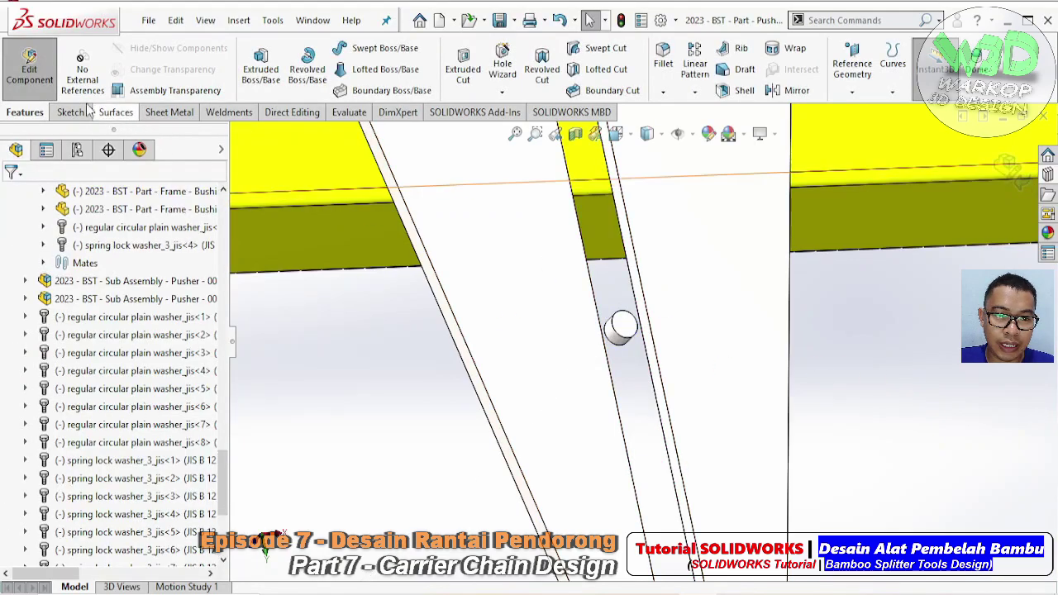
{"action": "left_click", "coordinate": [29, 62]}
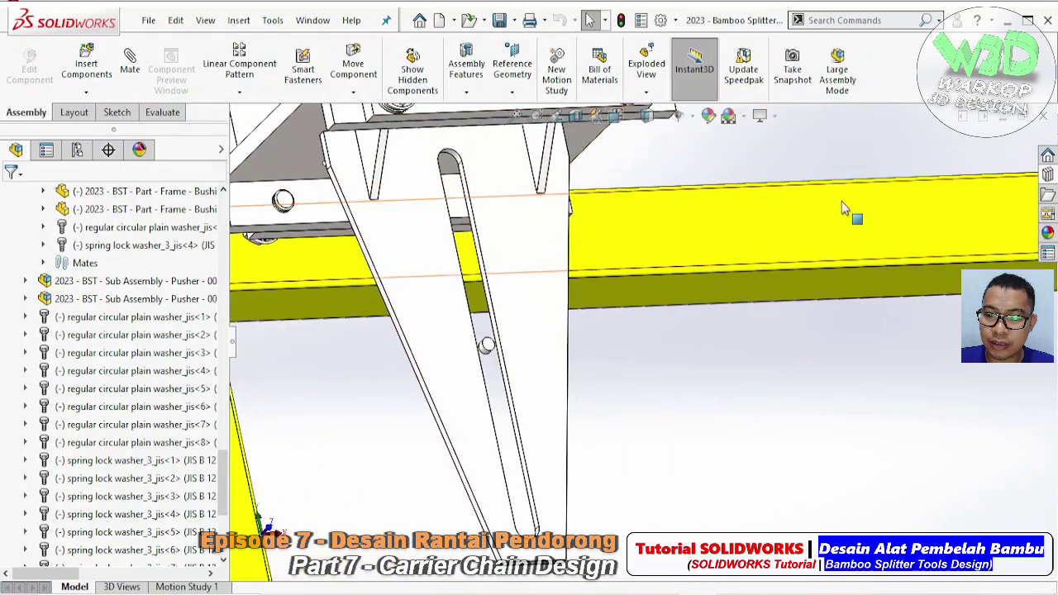
- Open the Toolbox in the Design Library and expand its list of standards
{"action": "scroll", "coordinate": [772, 172], "scroll_direction": "up", "scroll_amount": 3}
{"action": "scroll", "coordinate": [771, 172], "scroll_direction": "up", "scroll_amount": 3}
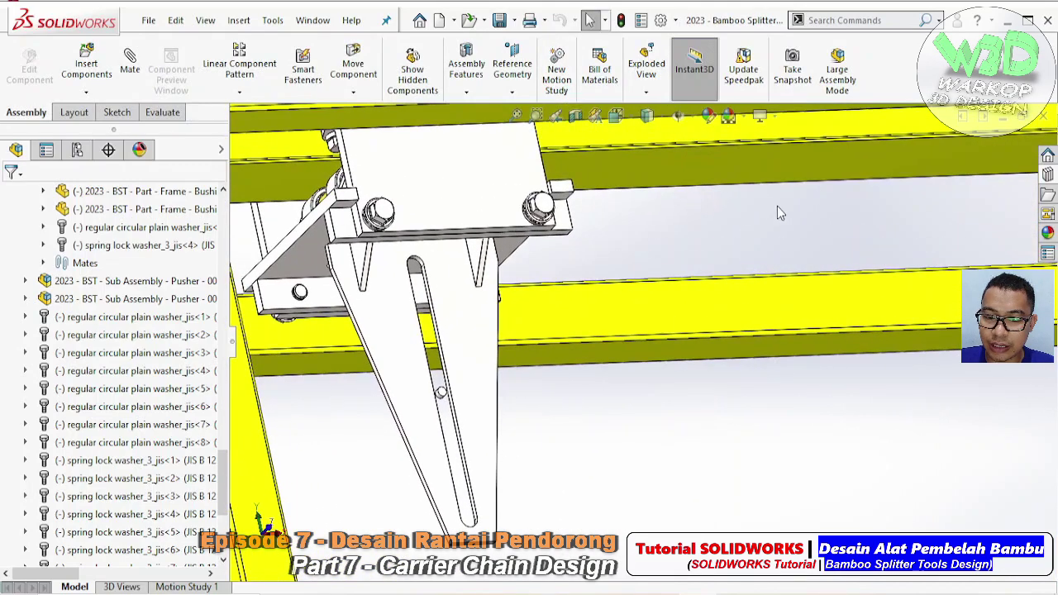
{"action": "left_click", "coordinate": [1053, 175]}
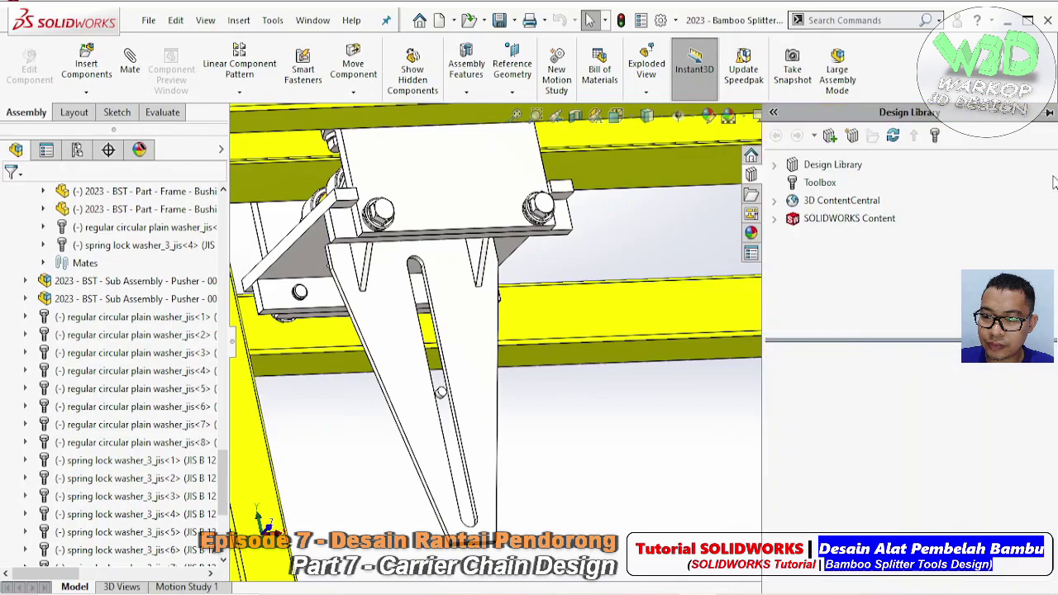
{"action": "left_click", "coordinate": [816, 184]}
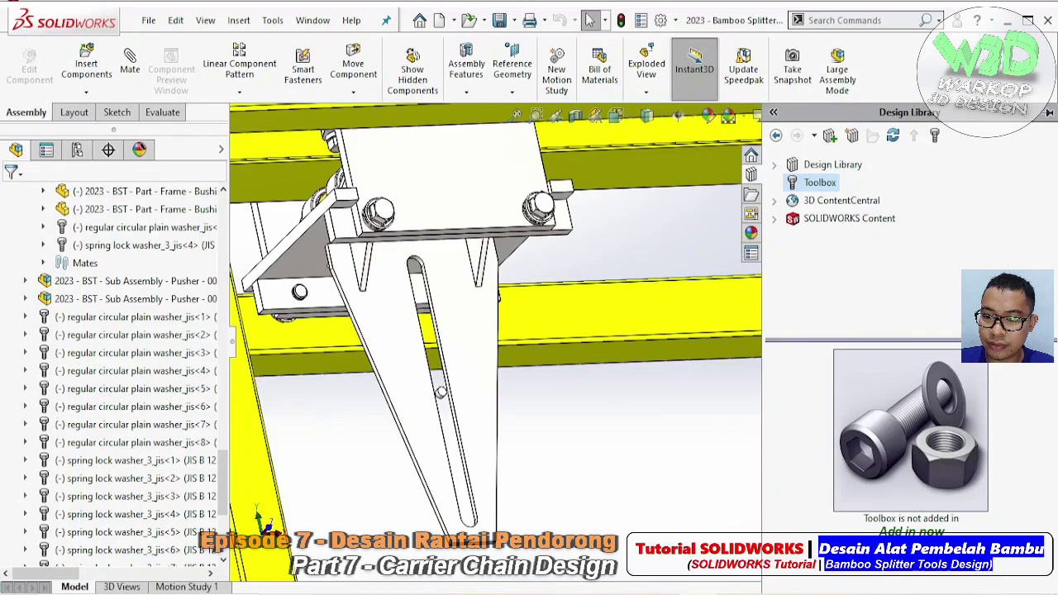
{"action": "double_click", "coordinate": [819, 183]}
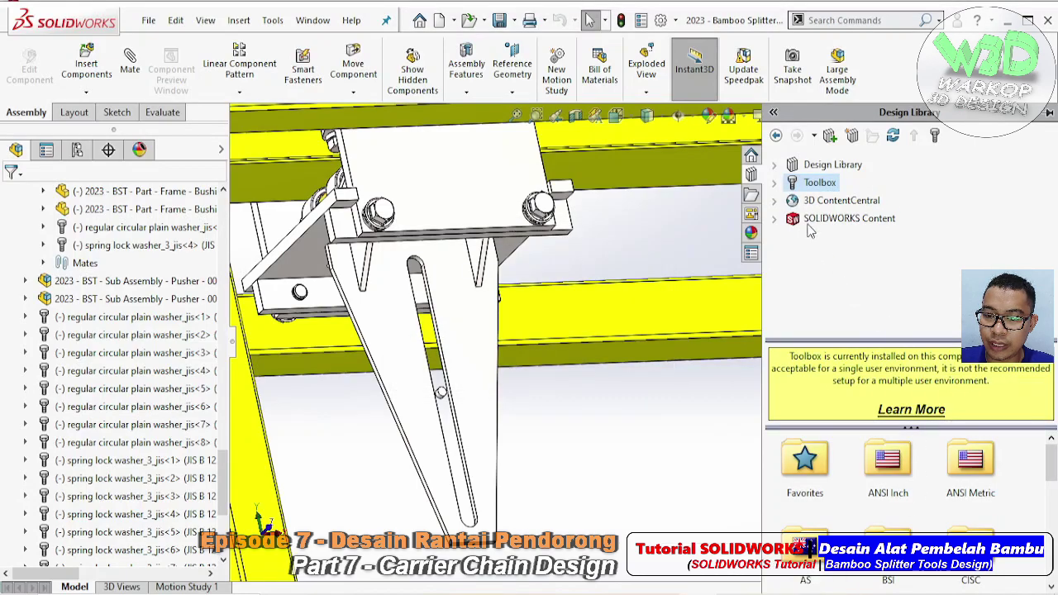
{"action": "left_click", "coordinate": [775, 182]}
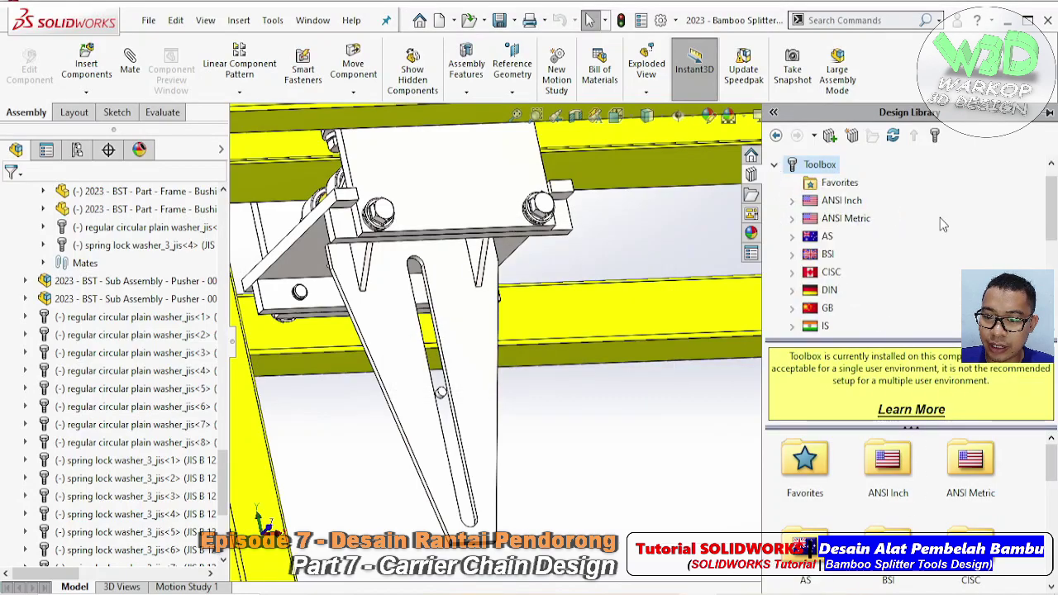
{"action": "left_click_drag", "start_coordinate": [1054, 225], "coordinate": [1054, 268]}
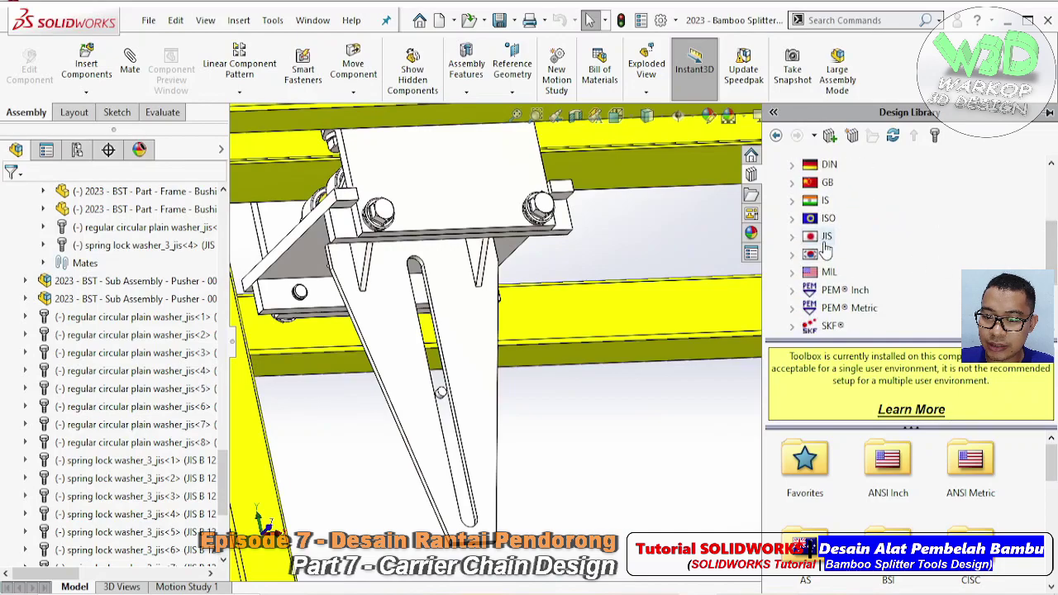
- Drag the JIS Power Transmission Type S roller sprocket below the bracket
{"action": "left_click", "coordinate": [825, 238]}
{"action": "left_click", "coordinate": [794, 238]}
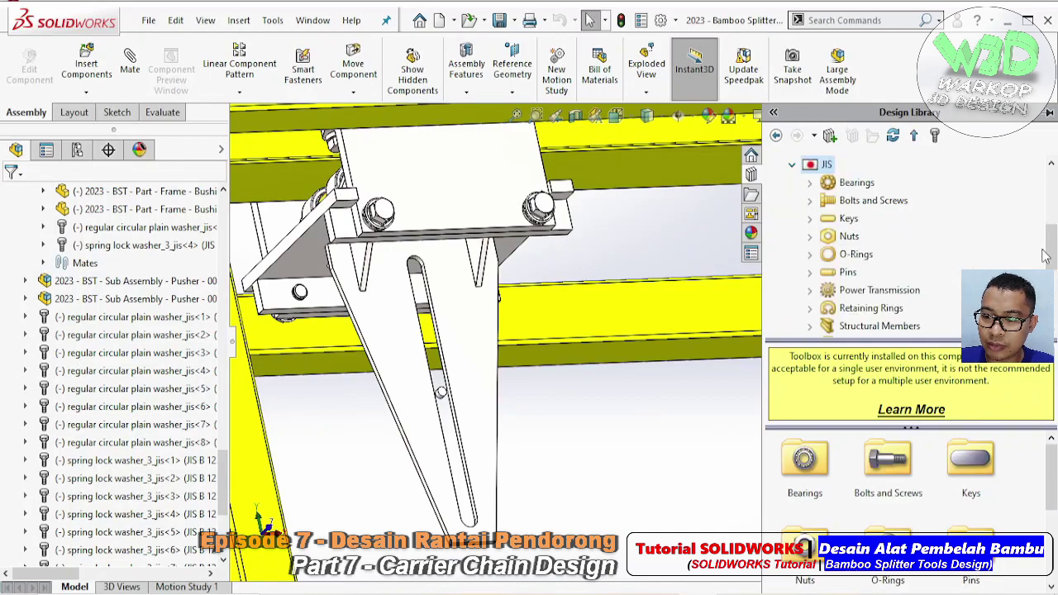
{"action": "scroll", "coordinate": [1045, 256], "scroll_direction": "down", "scroll_amount": 2}
{"action": "left_click", "coordinate": [879, 218]}
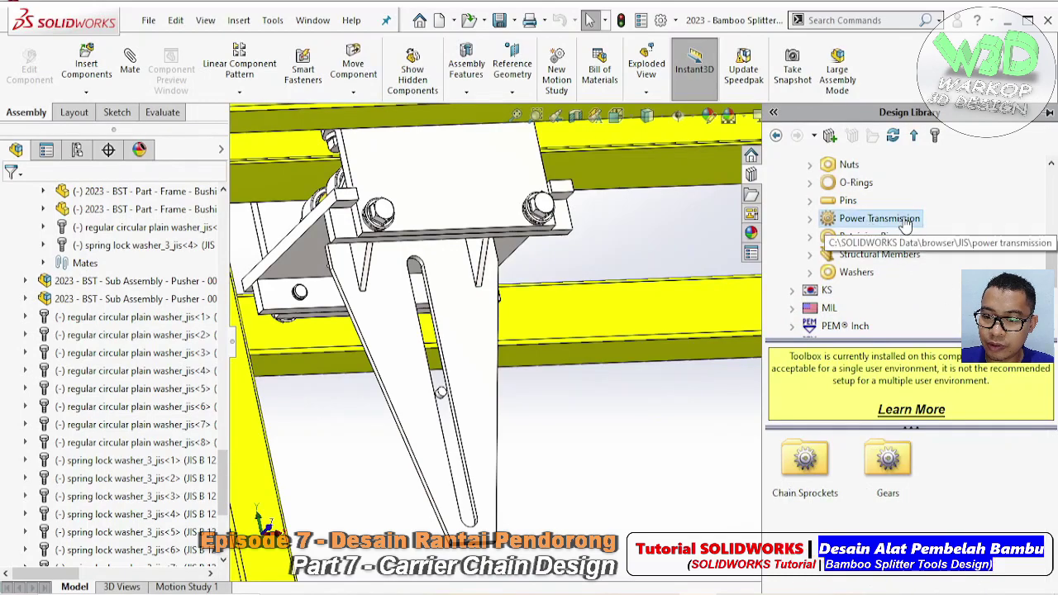
{"action": "left_click", "coordinate": [813, 219]}
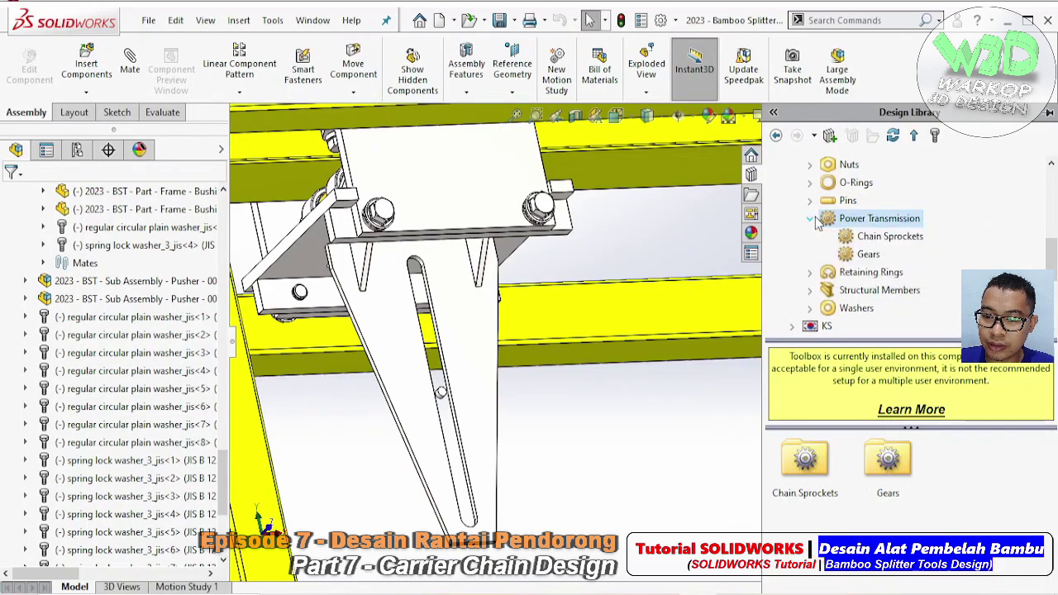
{"action": "left_click", "coordinate": [902, 237]}
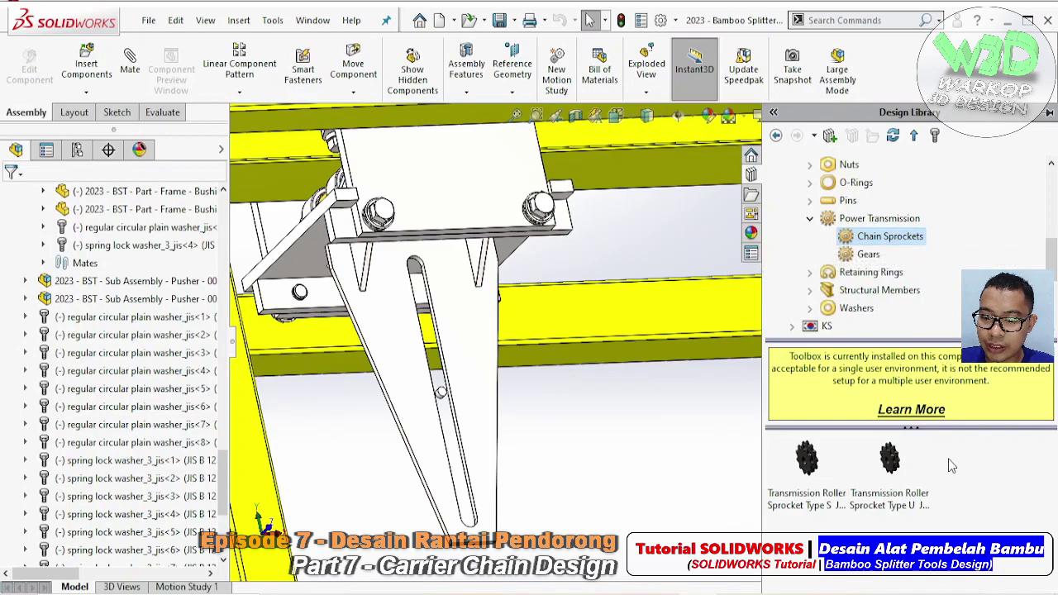
{"action": "left_click", "coordinate": [807, 459]}
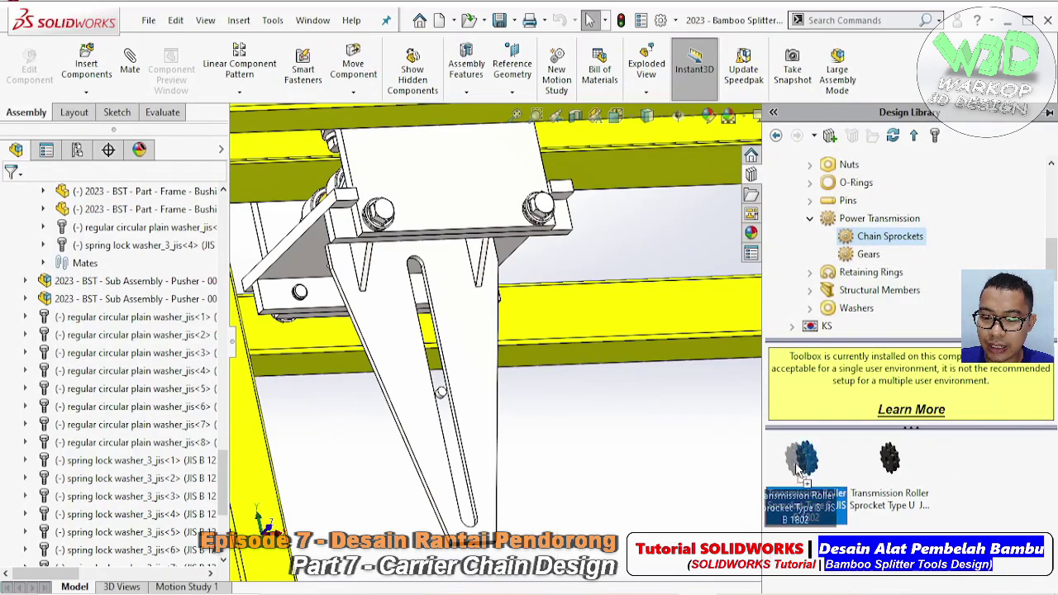
{"action": "left_click_drag", "start_coordinate": [809, 468], "coordinate": [624, 438]}
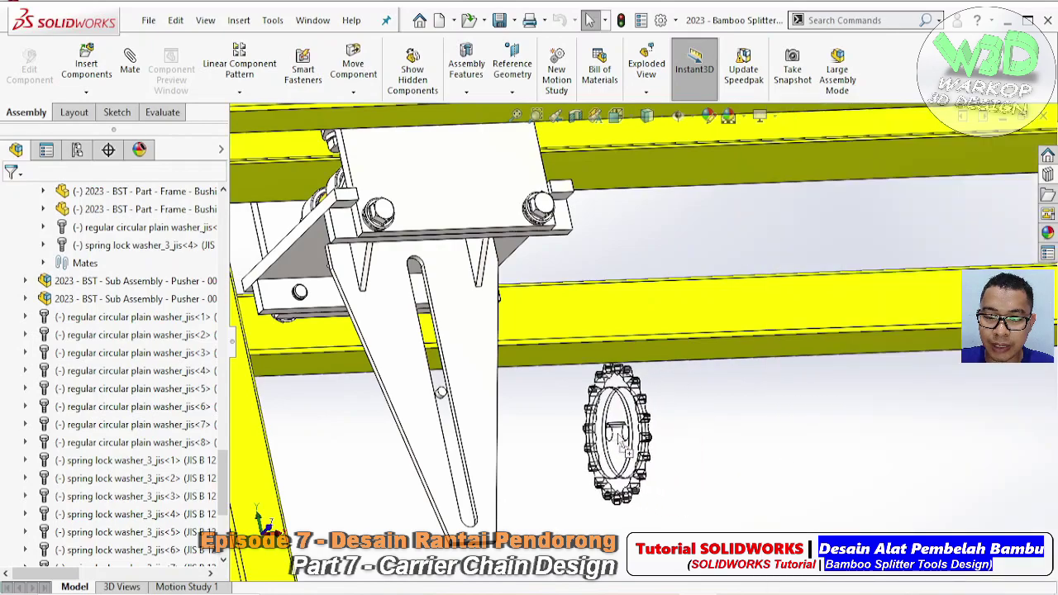
- Configure the placed sprocket as single-row, chain number 50, with 30 teeth
{"action": "left_click_drag", "start_coordinate": [616, 432], "coordinate": [624, 439]}
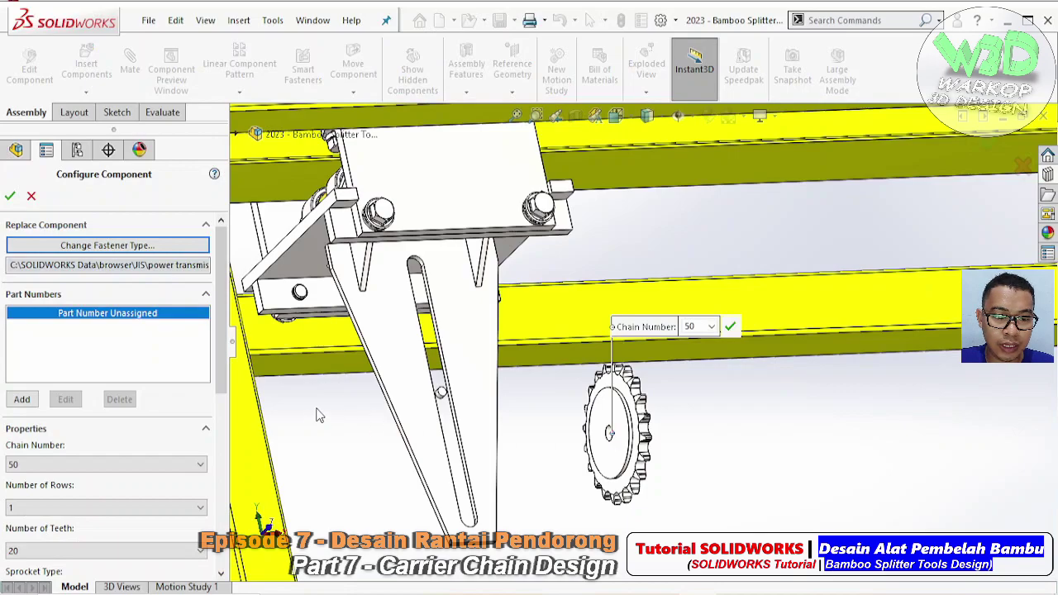
{"action": "scroll", "coordinate": [222, 372], "scroll_direction": "down", "scroll_amount": 3}
{"action": "left_click", "coordinate": [157, 360]}
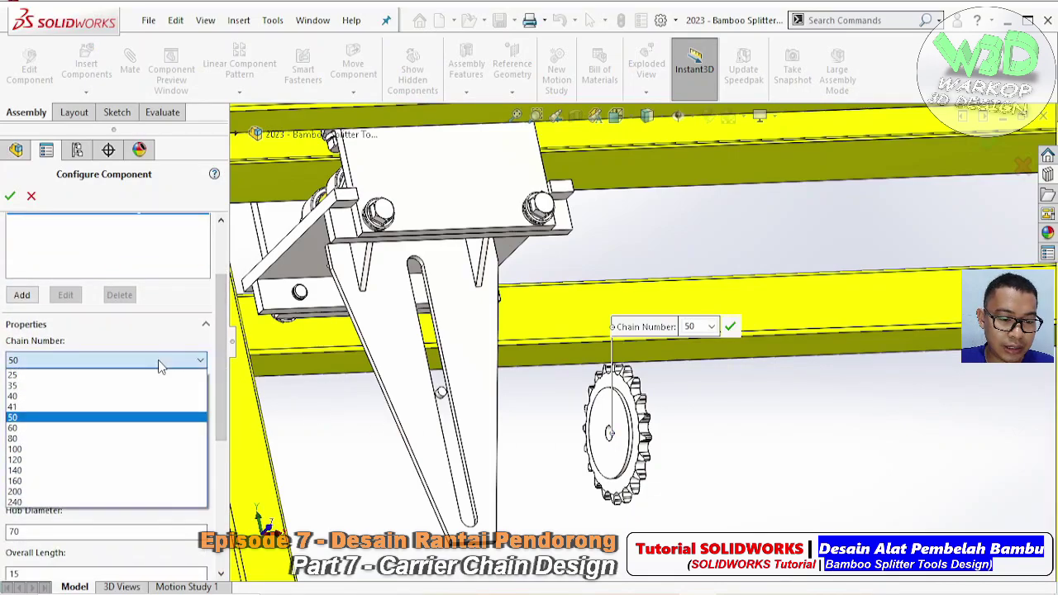
{"action": "left_click", "coordinate": [116, 418]}
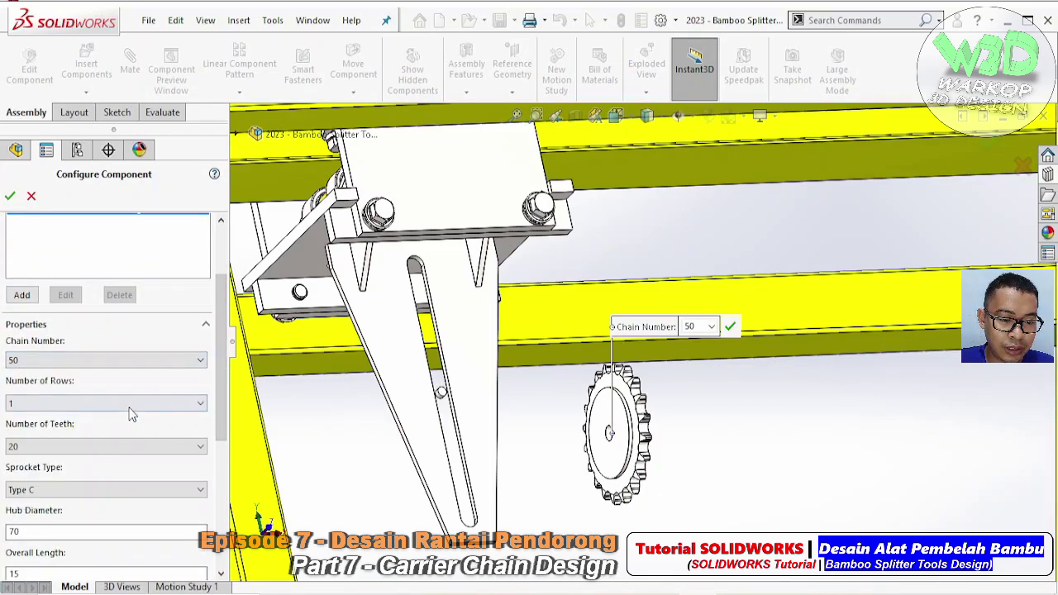
{"action": "left_click", "coordinate": [129, 404]}
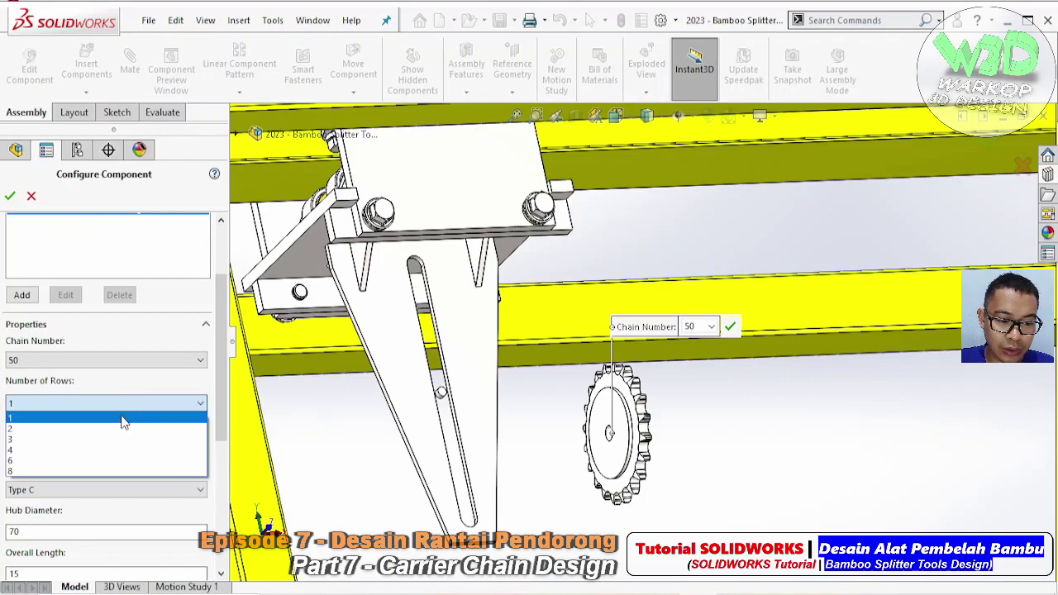
{"action": "left_click", "coordinate": [116, 428]}
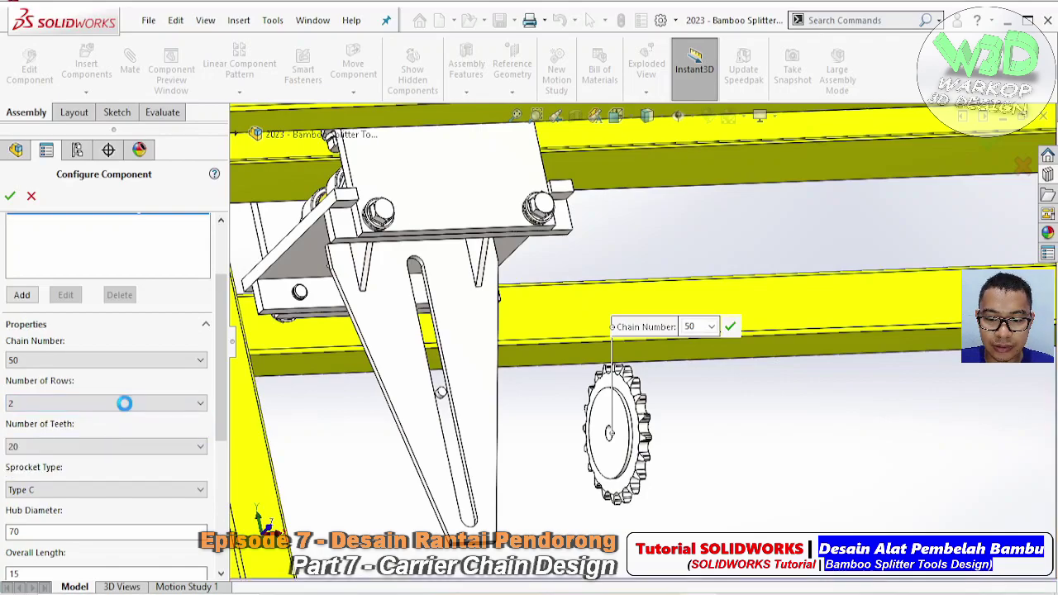
{"action": "left_click", "coordinate": [124, 404]}
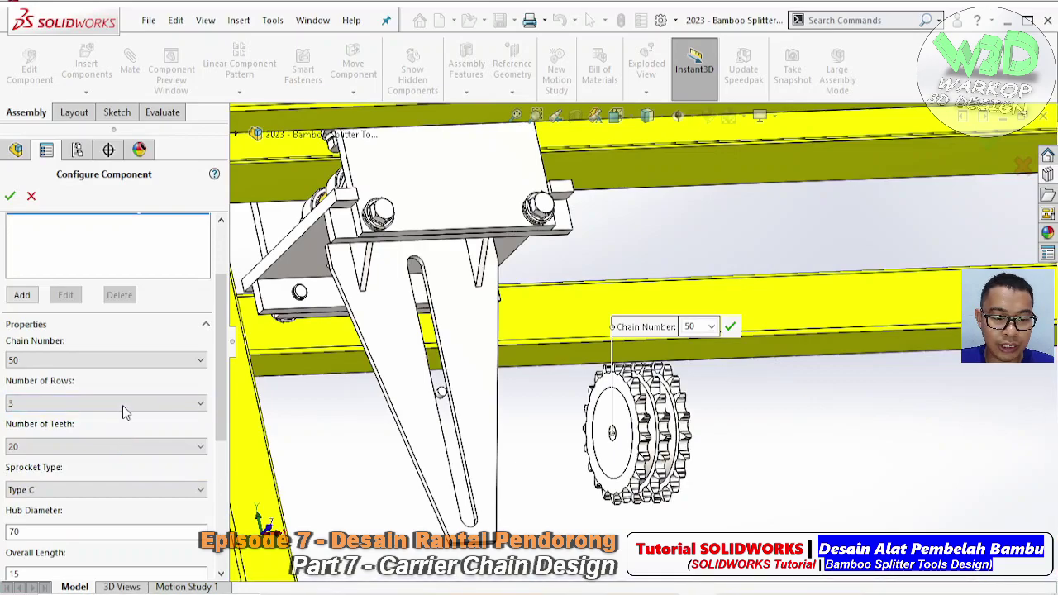
{"action": "left_click", "coordinate": [123, 405]}
{"action": "left_click", "coordinate": [113, 418]}
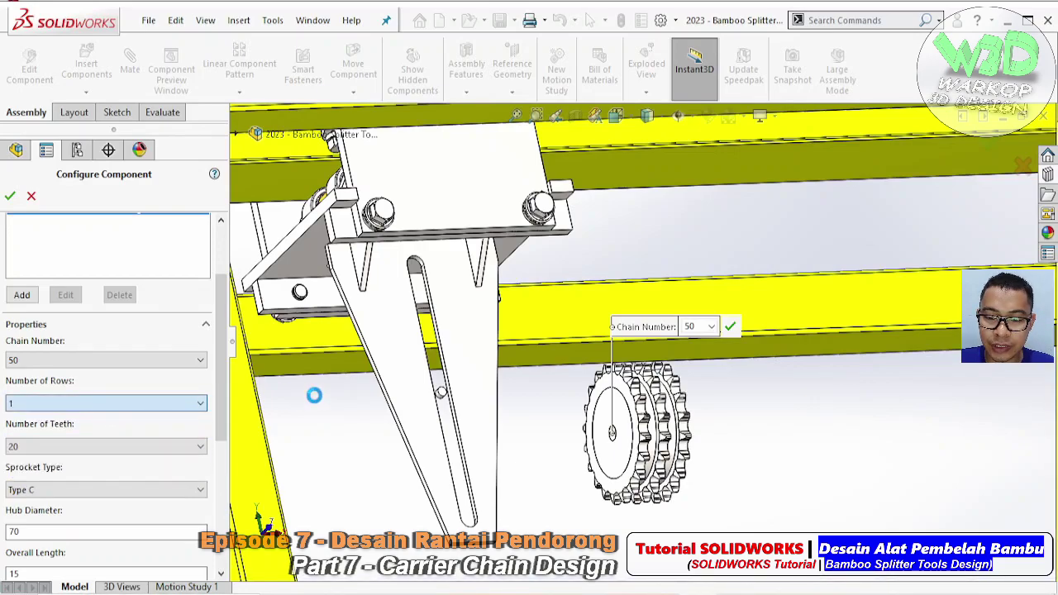
{"action": "left_click", "coordinate": [147, 447]}
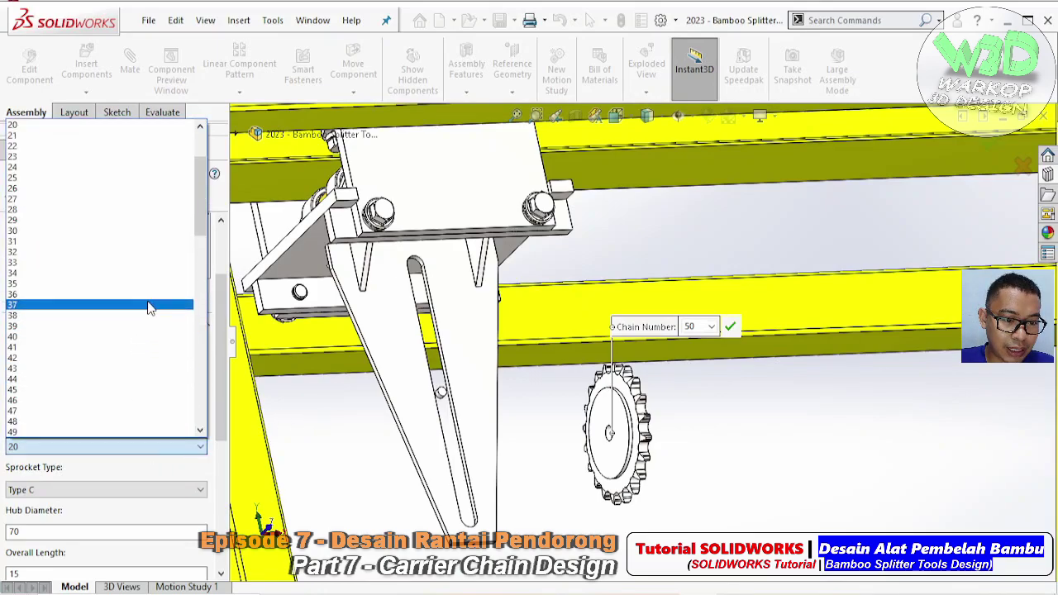
{"action": "left_click", "coordinate": [150, 240]}
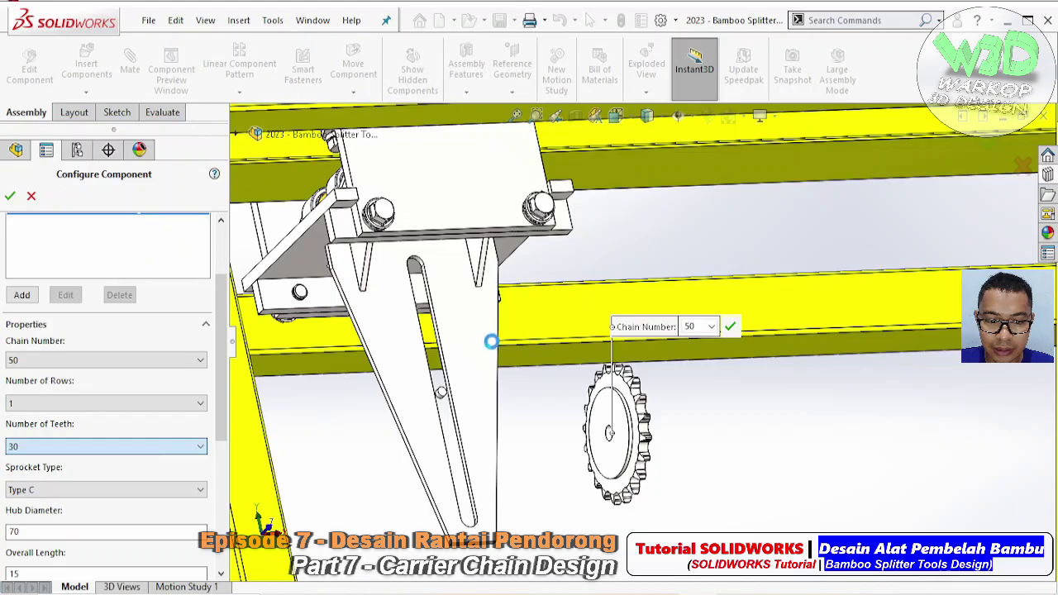
{"action": "mouse_move", "coordinate": [483, 339]}
{"action": "middle_mouse_down"}
{"action": "mouse_move", "coordinate": [562, 360]}
{"action": "mouse_move", "coordinate": [501, 362]}
{"action": "mouse_move", "coordinate": [4, 227]}
{"action": "middle_mouse_up"}
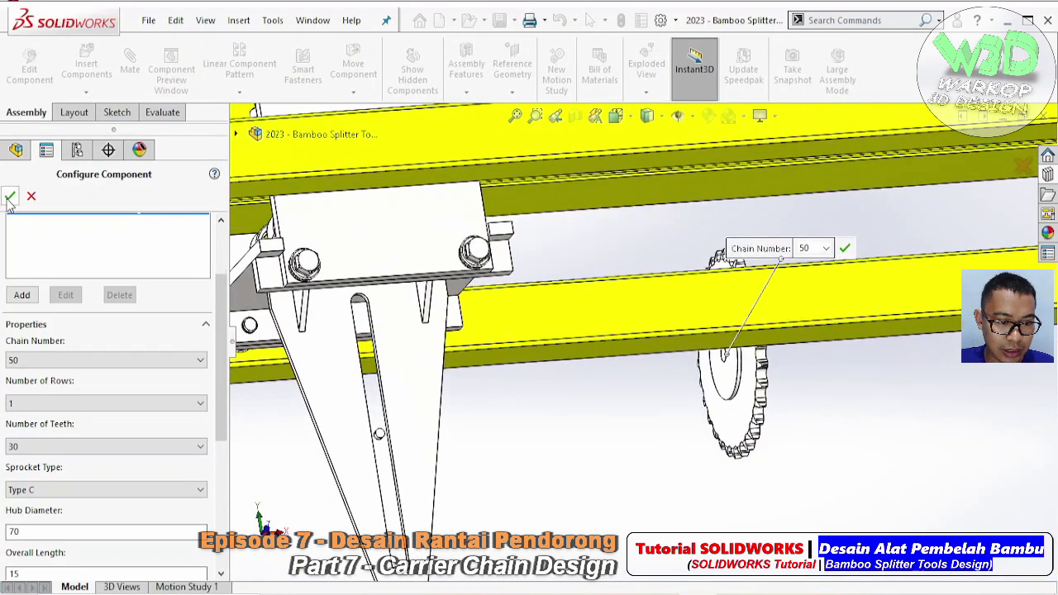
- Apply the configuration and rotate the sprocket upright using Move with Triad
{"action": "key", "text": "Escape"}
{"action": "left_click", "coordinate": [699, 388]}
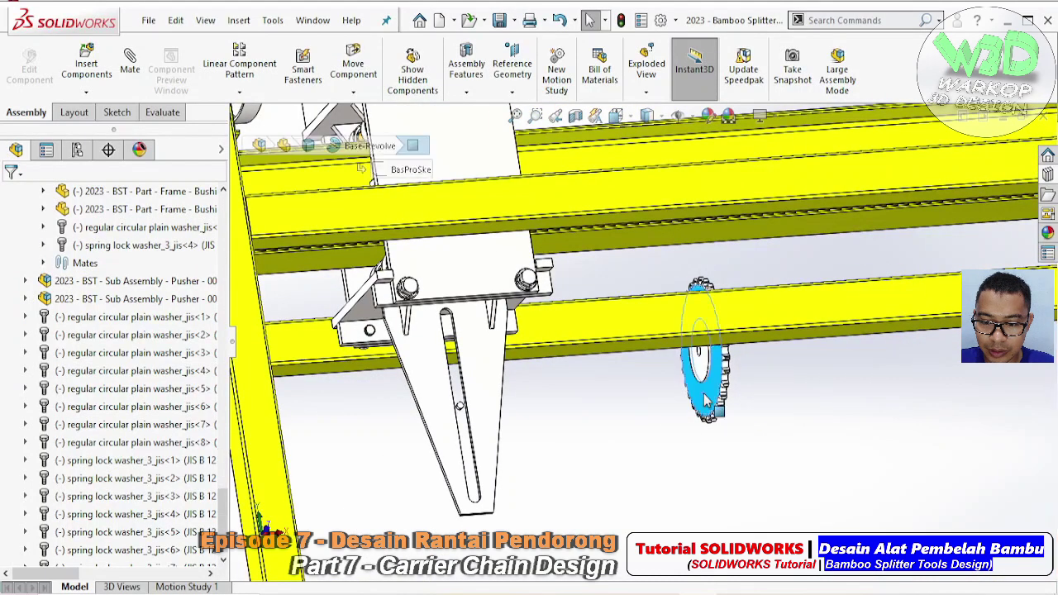
{"action": "mouse_move", "coordinate": [699, 389]}
{"action": "middle_mouse_down"}
{"action": "mouse_move", "coordinate": [833, 489]}
{"action": "mouse_move", "coordinate": [721, 373]}
{"action": "middle_mouse_up"}
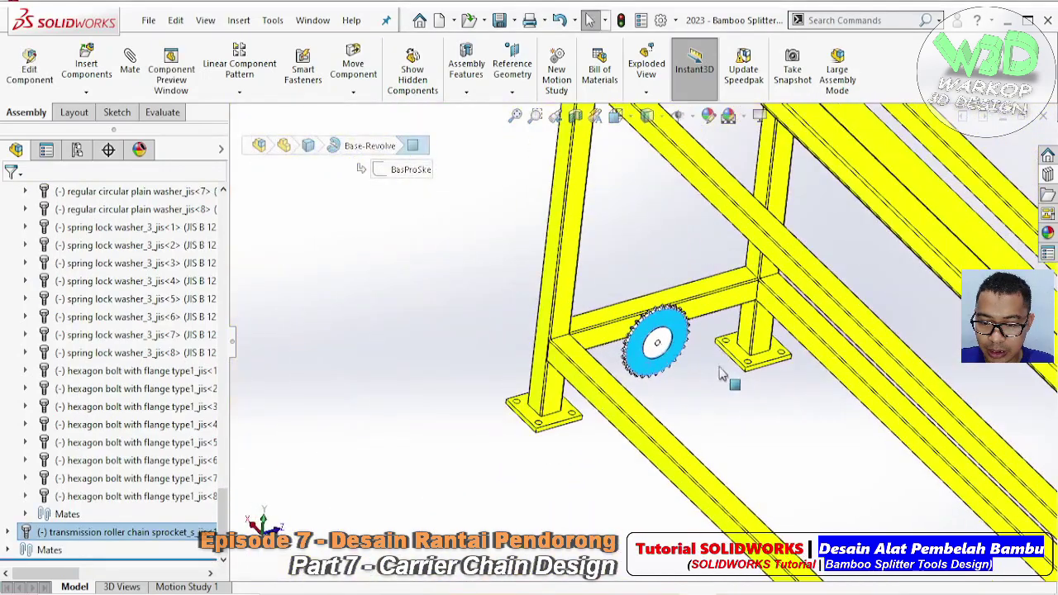
{"action": "right_click", "coordinate": [675, 332]}
{"action": "left_click", "coordinate": [726, 318]}
{"action": "middle_click_drag", "start_coordinate": [726, 319], "coordinate": [679, 278]}
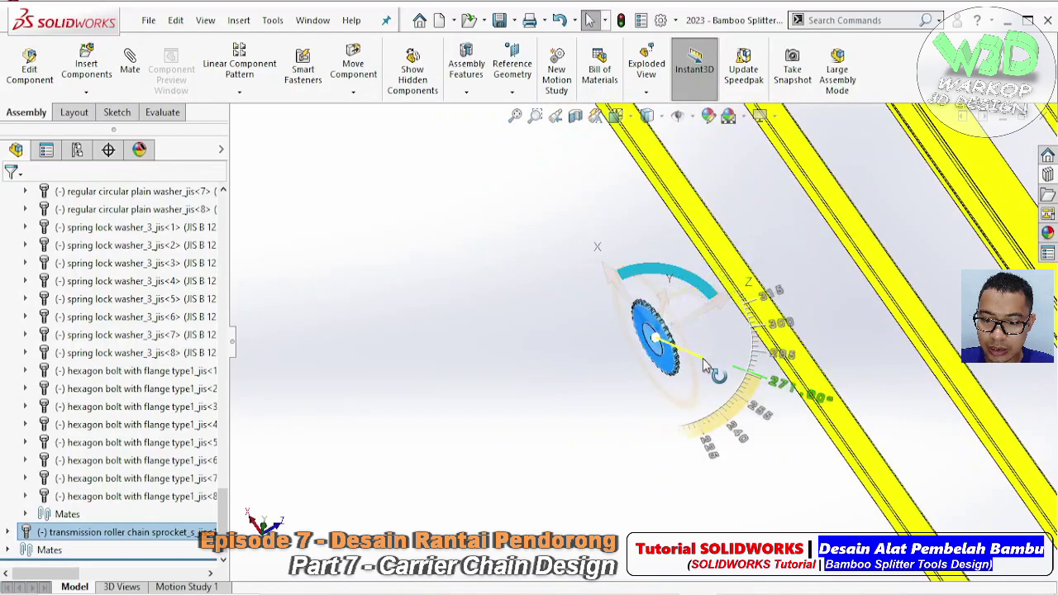
{"action": "left_click_drag", "start_coordinate": [678, 277], "coordinate": [723, 355]}
- Drag the sprocket into the yellow frame and down into the hanging bracket
{"action": "scroll", "coordinate": [723, 354], "scroll_direction": "up", "scroll_amount": 3}
{"action": "middle_click_drag", "start_coordinate": [740, 358], "coordinate": [622, 355]}
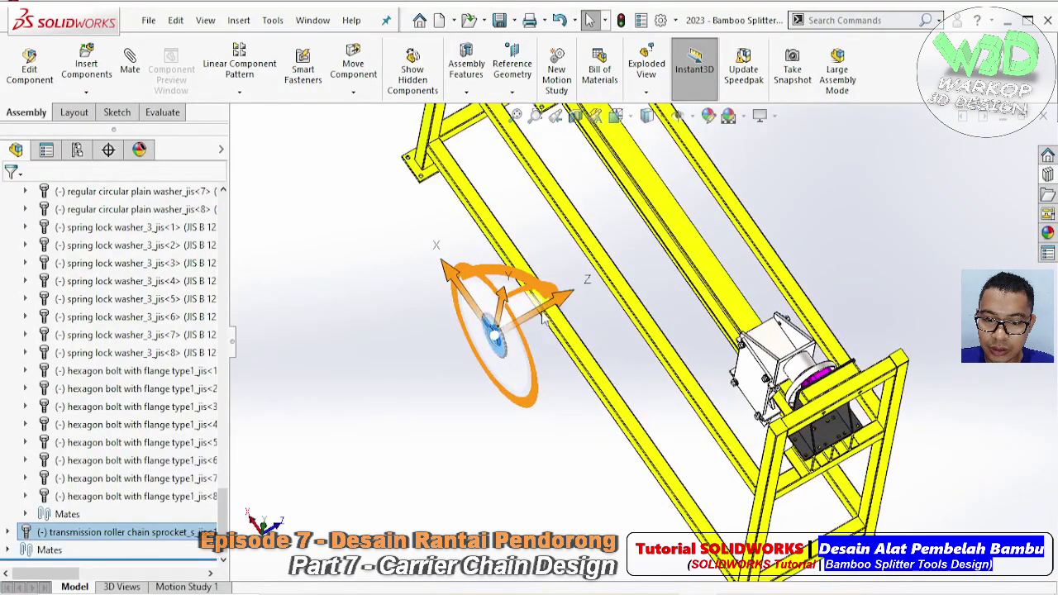
{"action": "scroll", "coordinate": [526, 346], "scroll_direction": "down", "scroll_amount": 4}
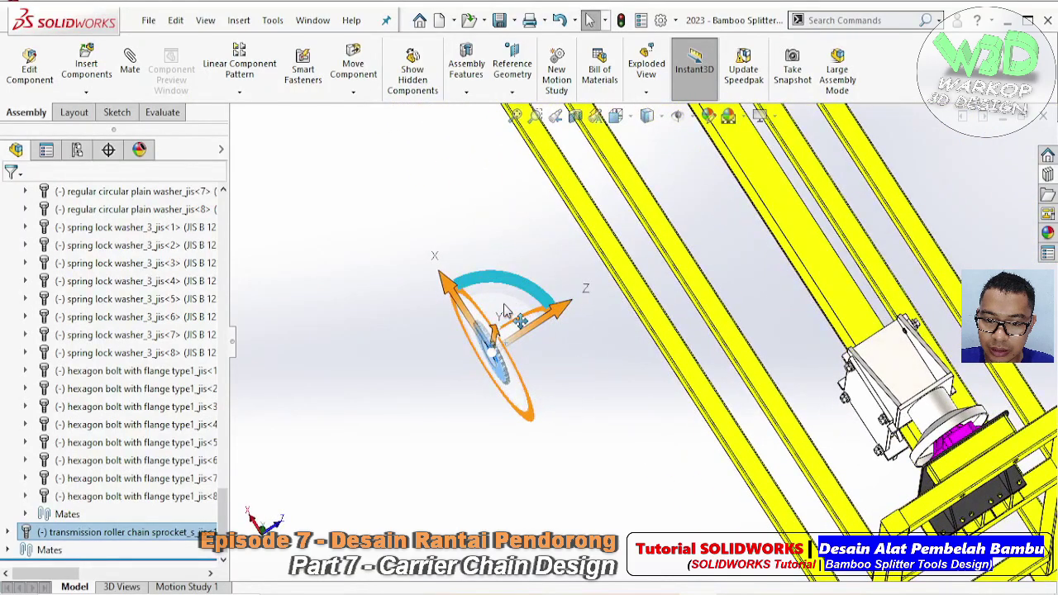
{"action": "left_click_drag", "start_coordinate": [500, 326], "coordinate": [902, 388]}
{"action": "mouse_move", "coordinate": [901, 389]}
{"action": "middle_mouse_down"}
{"action": "mouse_move", "coordinate": [845, 190]}
{"action": "mouse_move", "coordinate": [736, 174]}
{"action": "middle_mouse_up"}
{"action": "scroll", "coordinate": [787, 492], "scroll_direction": "down", "scroll_amount": 3}
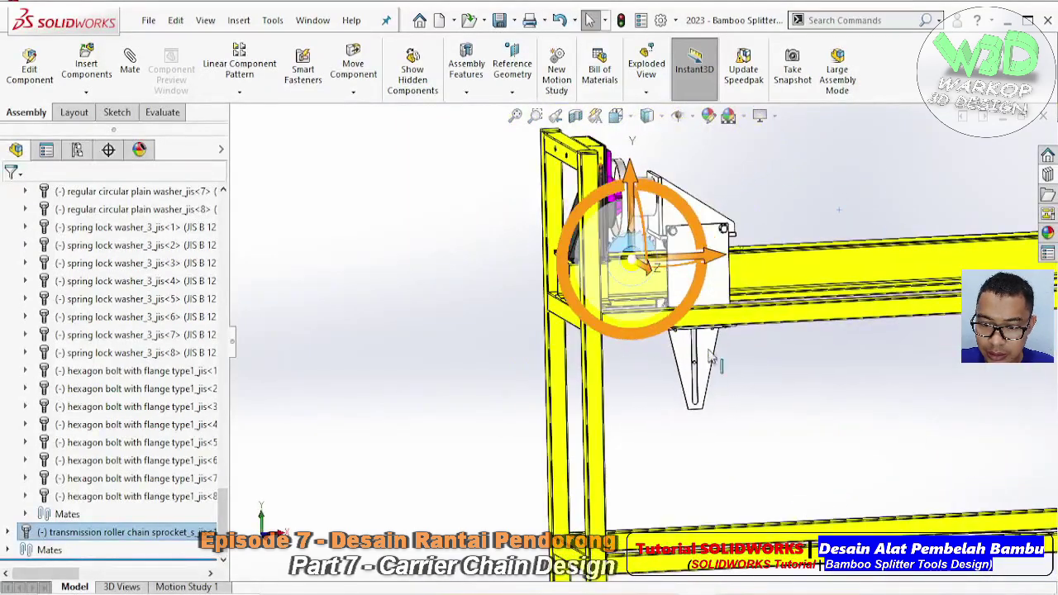
{"action": "left_click_drag", "start_coordinate": [636, 303], "coordinate": [707, 401]}
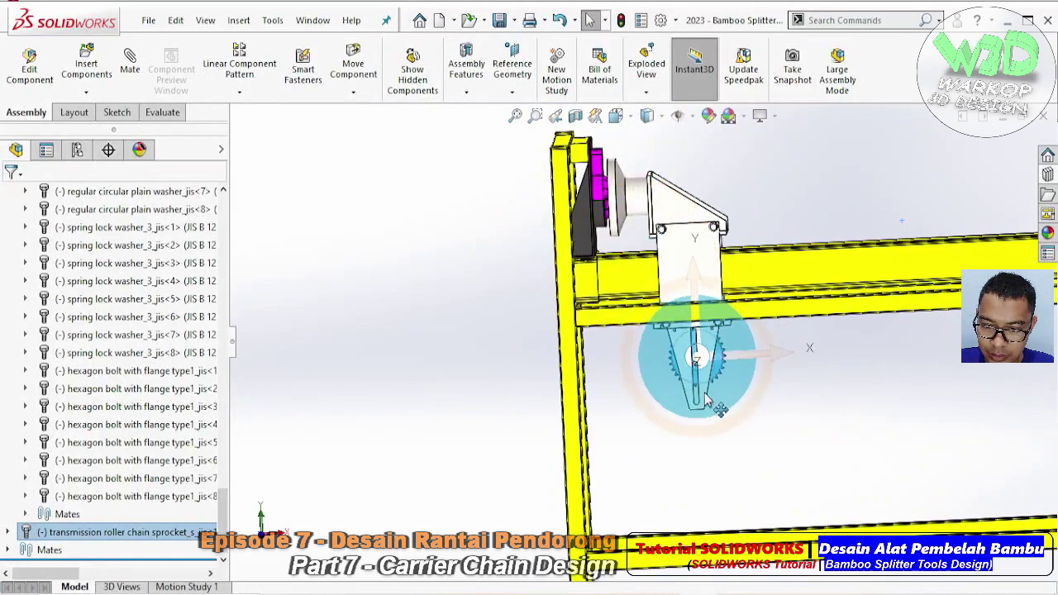
- Centre the sprocket sideways on the bracket and lower it slightly
{"action": "middle_click_drag", "start_coordinate": [707, 401], "coordinate": [645, 339]}
{"action": "scroll", "coordinate": [634, 348], "scroll_direction": "down", "scroll_amount": 3}
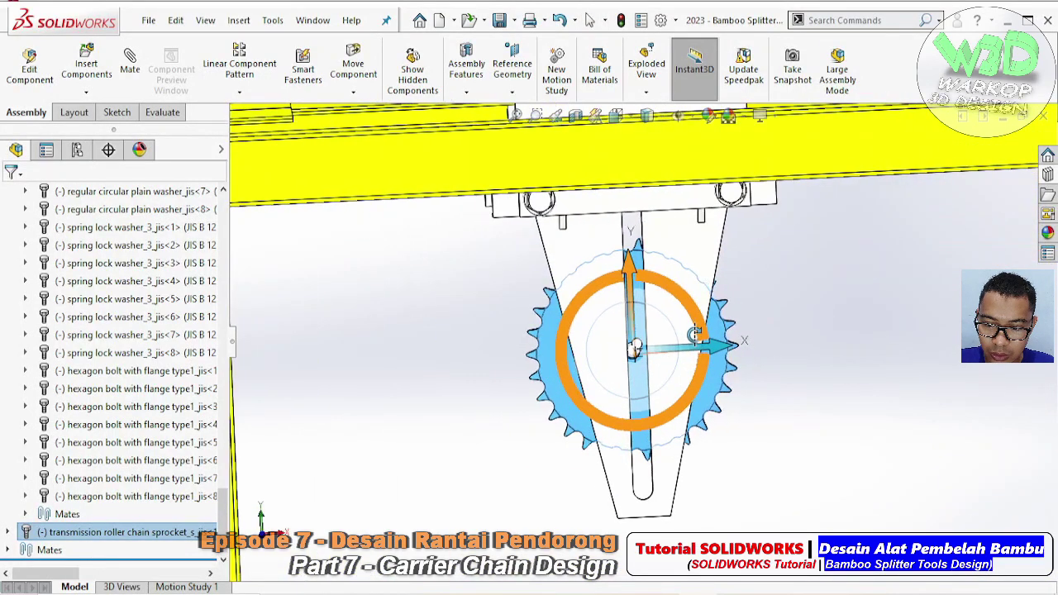
{"action": "left_click_drag", "start_coordinate": [675, 346], "coordinate": [691, 341]}
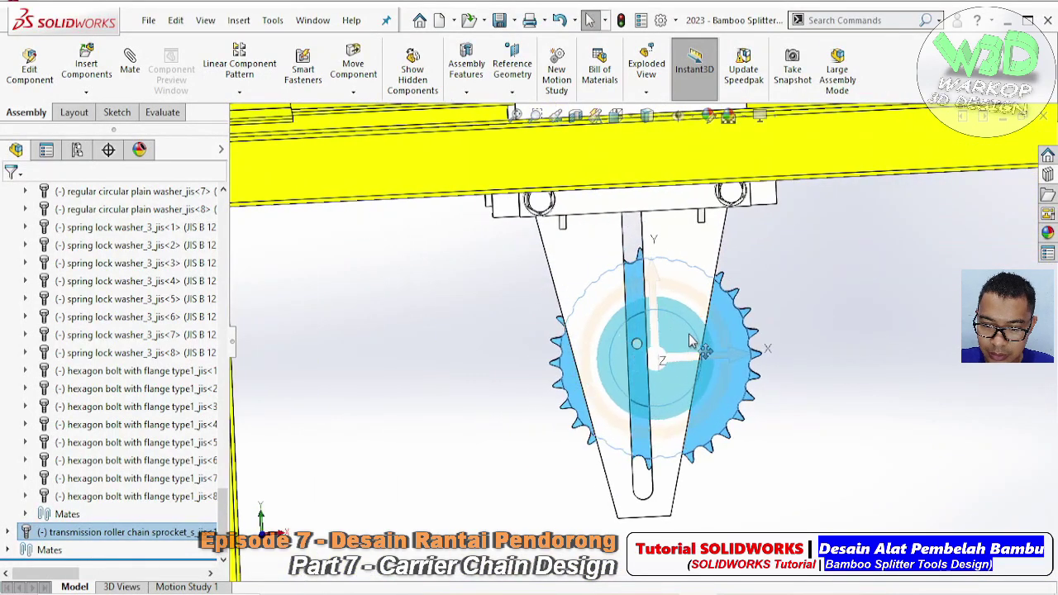
{"action": "mouse_move", "coordinate": [692, 341]}
{"action": "middle_mouse_down"}
{"action": "mouse_move", "coordinate": [751, 369]}
{"action": "mouse_move", "coordinate": [790, 296]}
{"action": "mouse_move", "coordinate": [634, 321]}
{"action": "middle_mouse_up"}
{"action": "left_click_drag", "start_coordinate": [635, 322], "coordinate": [631, 335]}
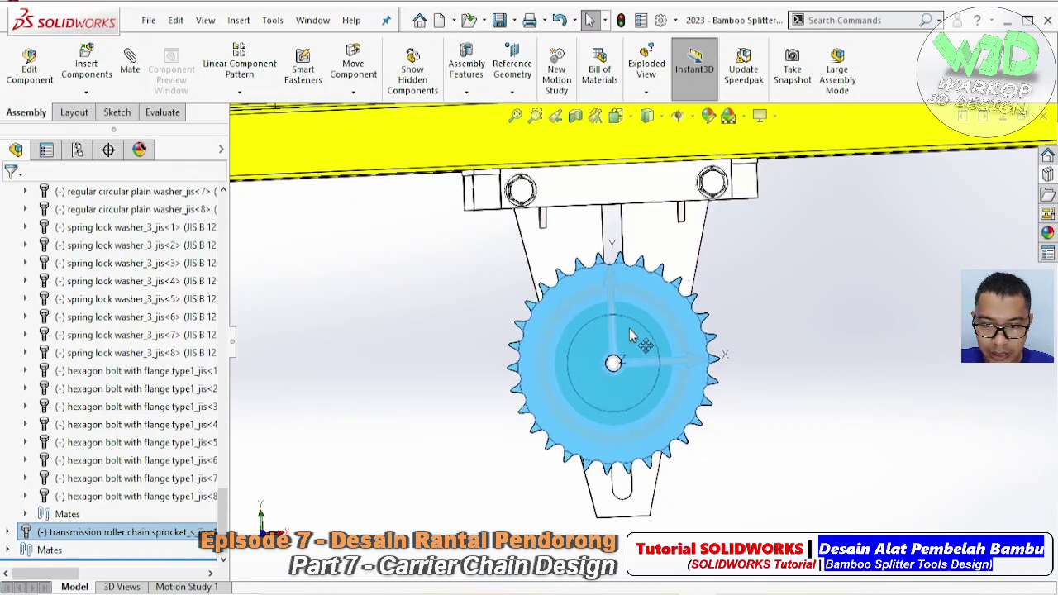
{"action": "mouse_move", "coordinate": [629, 339]}
{"action": "middle_mouse_down"}
{"action": "mouse_move", "coordinate": [684, 329]}
{"action": "mouse_move", "coordinate": [666, 321]}
{"action": "middle_mouse_up"}
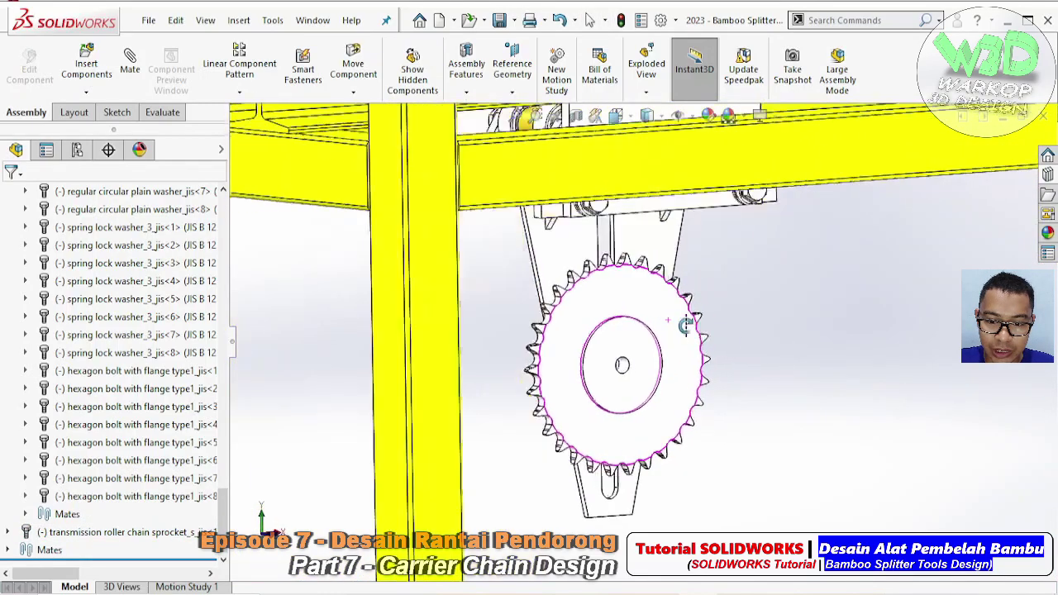
{"action": "right_click", "coordinate": [666, 320]}
- Preview the sprocket as Sprocket Type A in Configure Component
{"action": "left_click", "coordinate": [769, 237]}
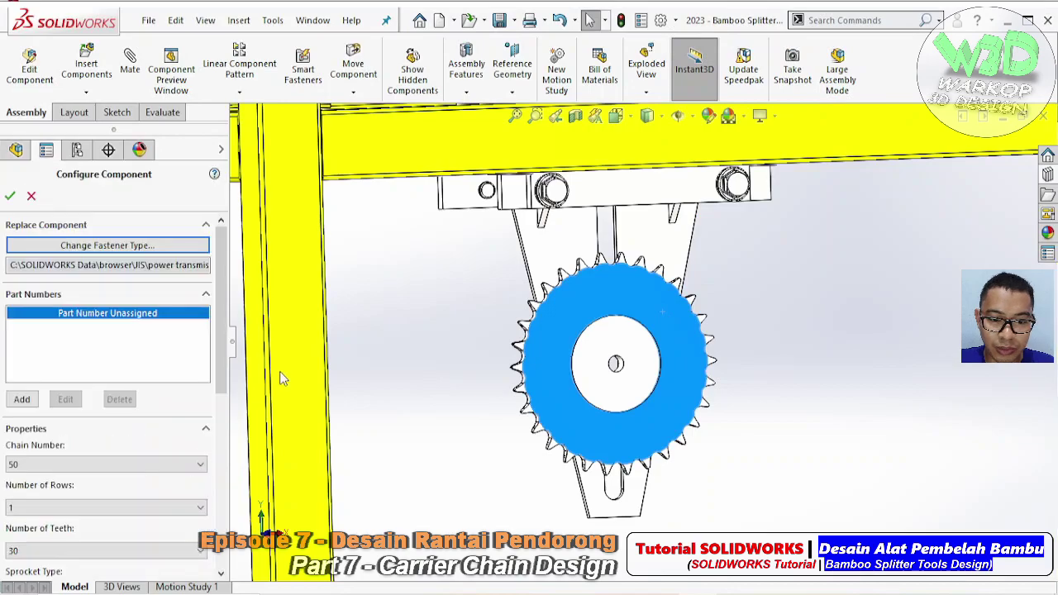
{"action": "scroll", "coordinate": [186, 421], "scroll_direction": "down", "scroll_amount": 5}
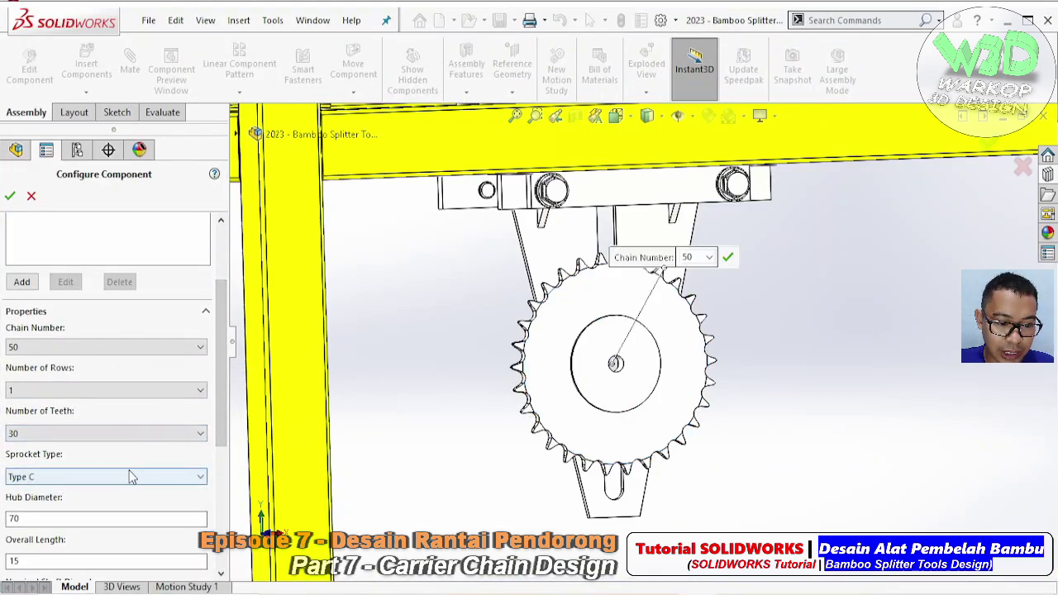
{"action": "middle_click_drag", "start_coordinate": [544, 407], "coordinate": [621, 366]}
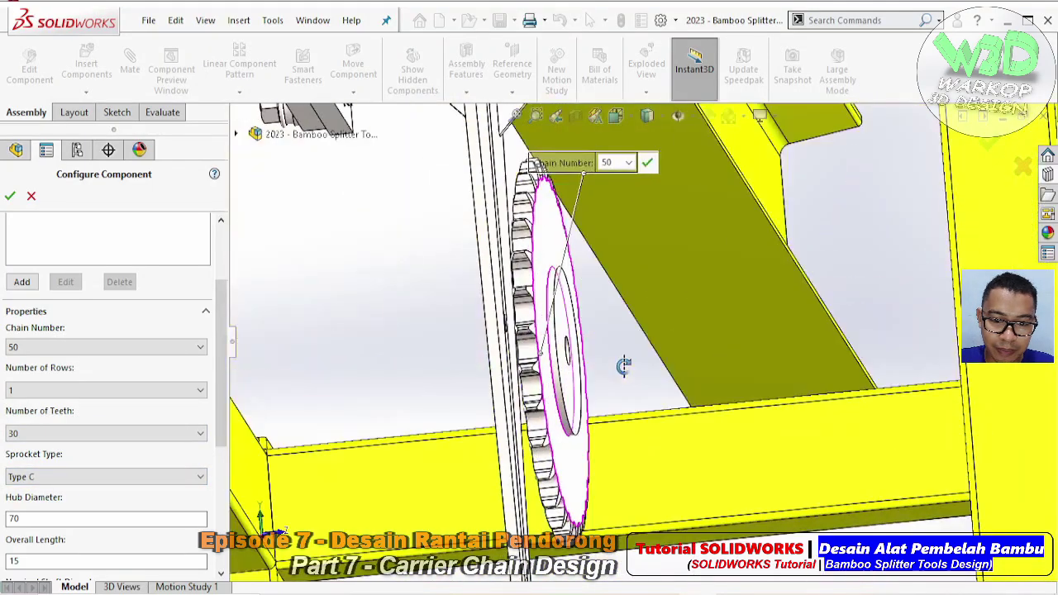
{"action": "left_click", "coordinate": [124, 477]}
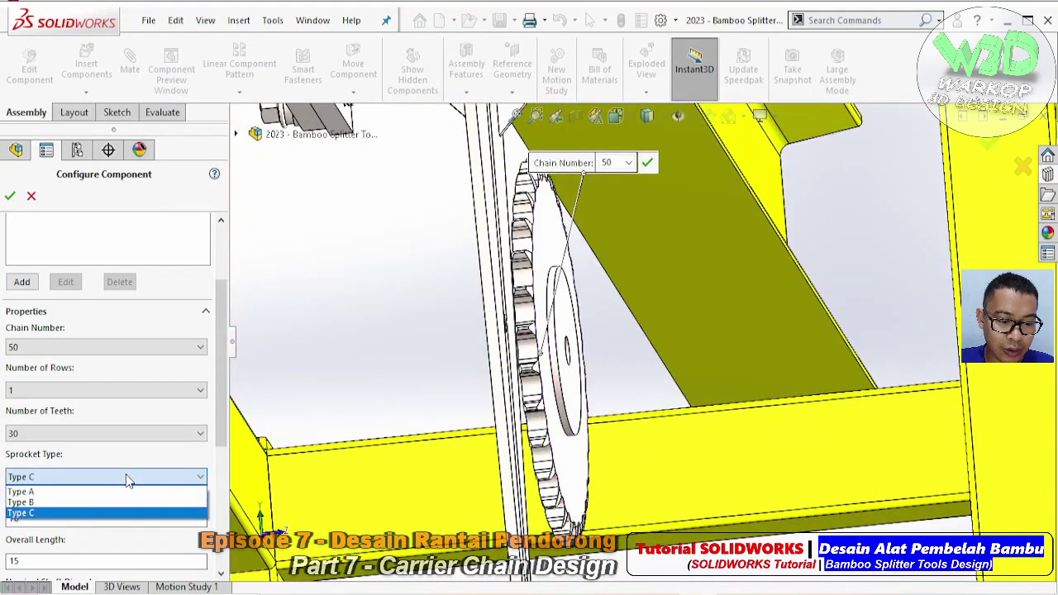
{"action": "left_click", "coordinate": [129, 488]}
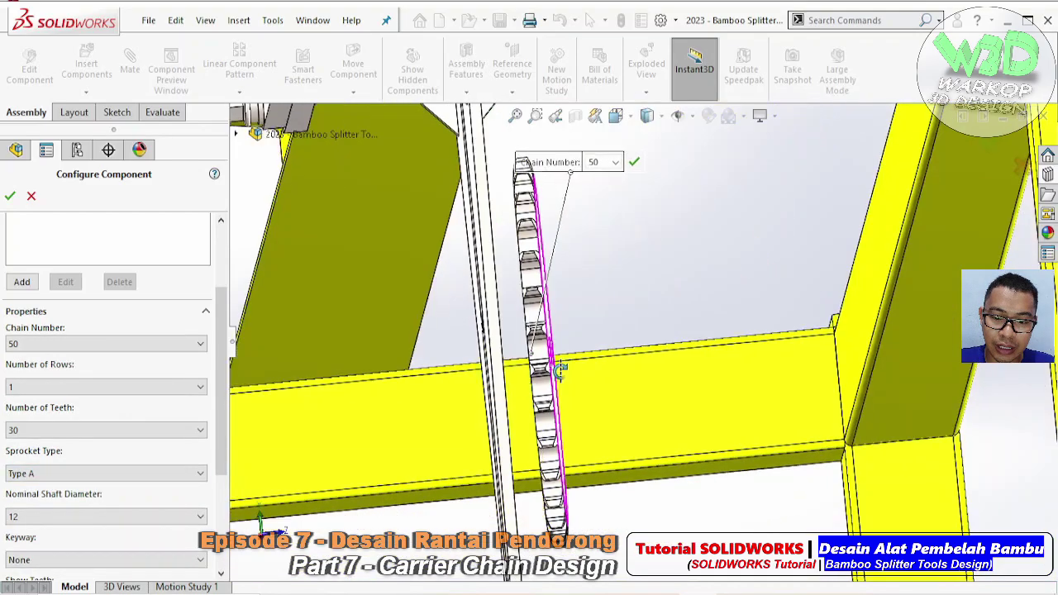
{"action": "middle_click_drag", "start_coordinate": [551, 371], "coordinate": [463, 397]}
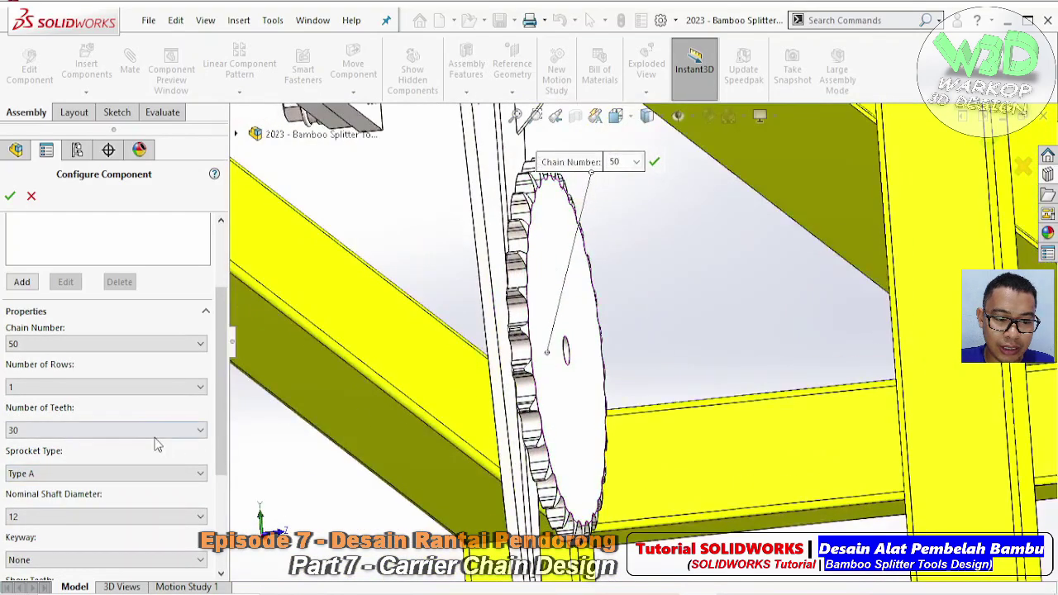
- Preview Sprocket Type B, then return the sprocket to Type C
{"action": "left_click", "coordinate": [124, 471]}
{"action": "left_click", "coordinate": [91, 501]}
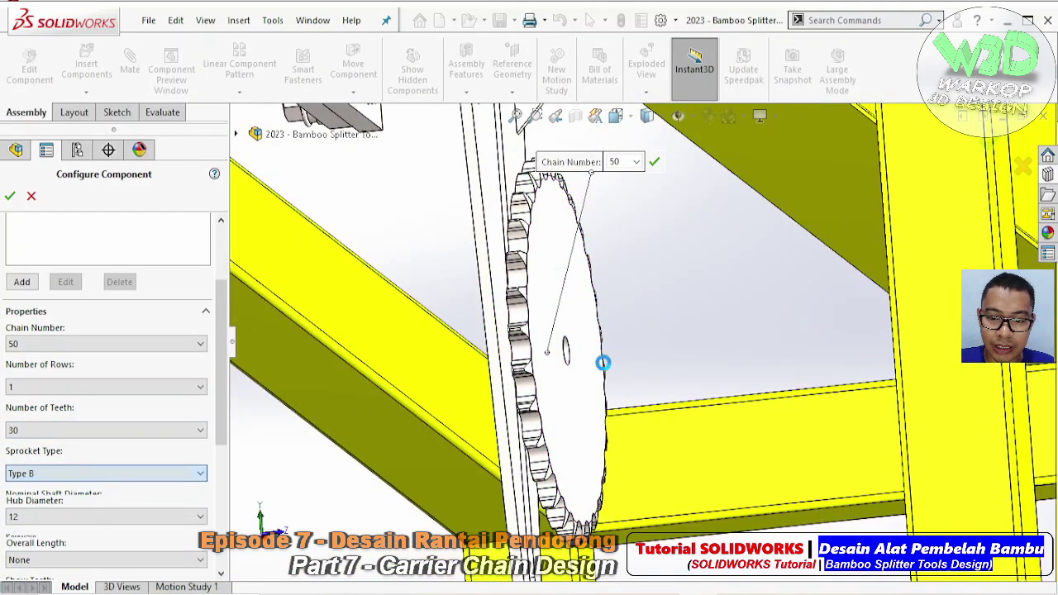
{"action": "middle_click_drag", "start_coordinate": [599, 362], "coordinate": [478, 387]}
{"action": "left_click", "coordinate": [139, 480]}
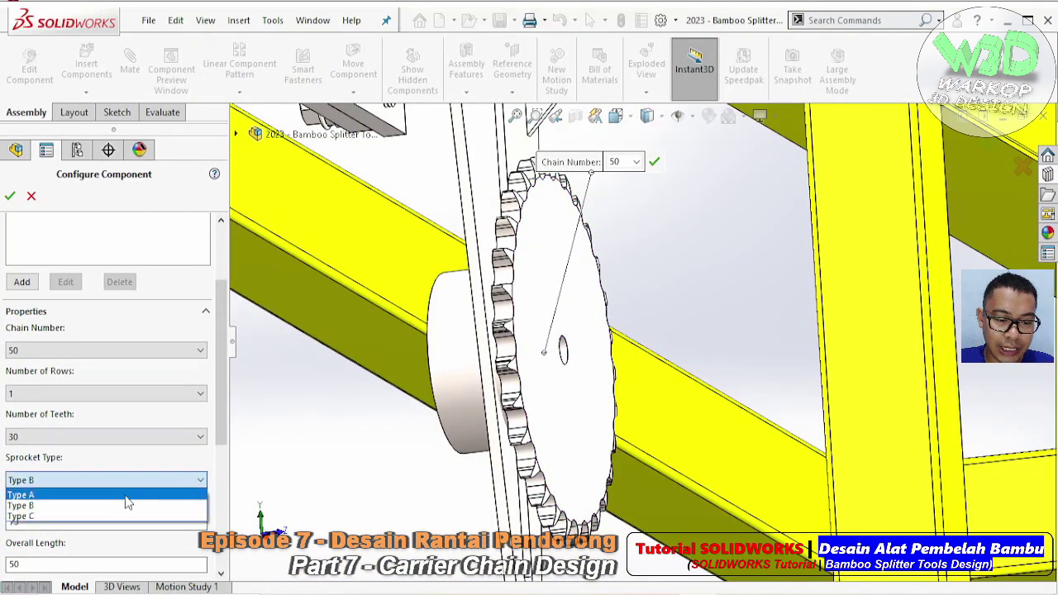
{"action": "left_click", "coordinate": [110, 508]}
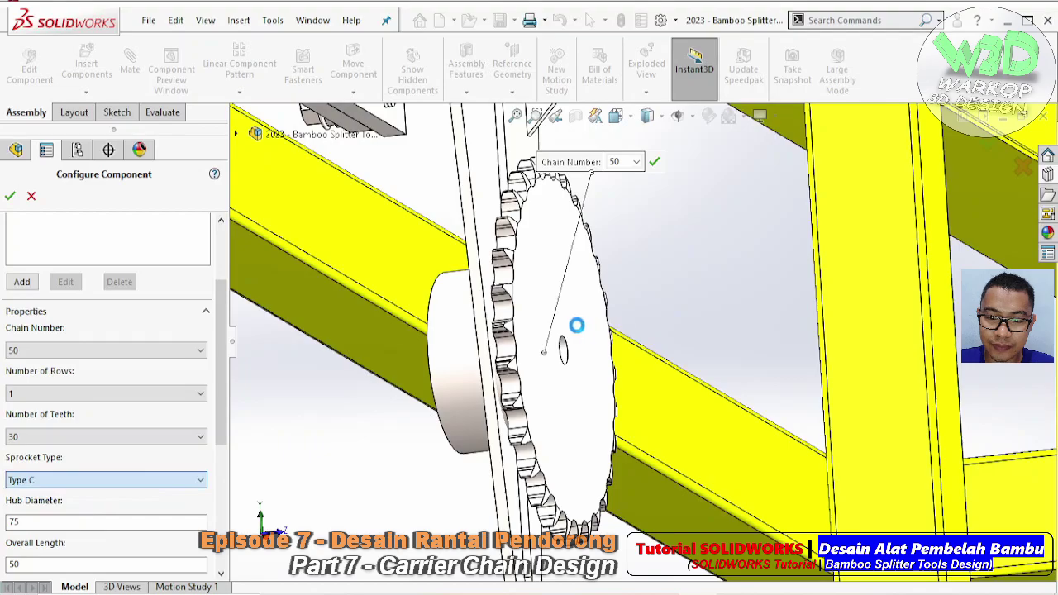
{"action": "middle_click_drag", "start_coordinate": [575, 307], "coordinate": [259, 462]}
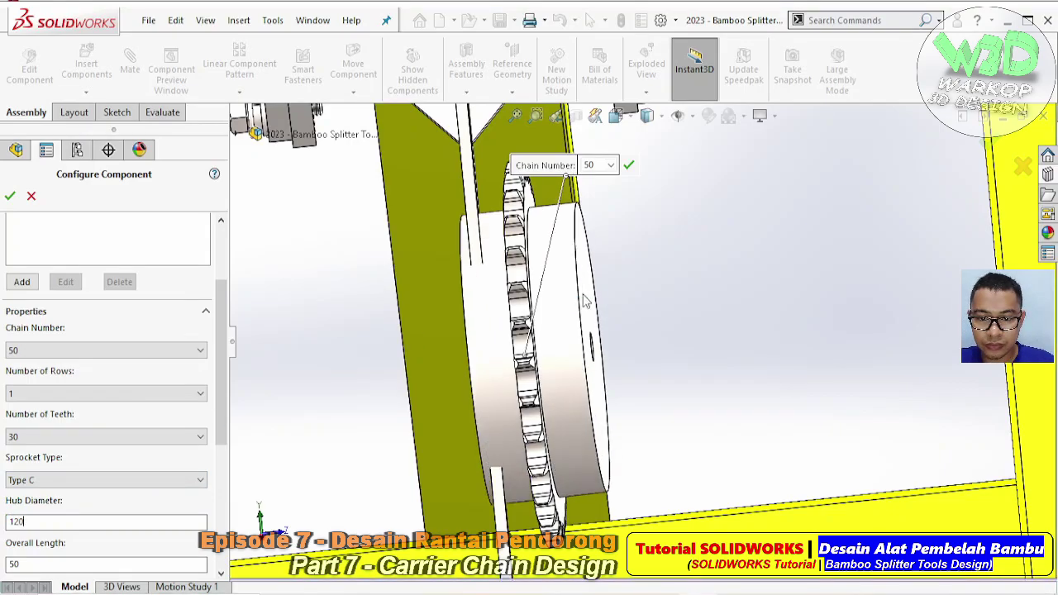
- Set overall length 20 and nominal shaft diameter 16, and apply the configuration
{"action": "mouse_move", "coordinate": [582, 294]}
{"action": "middle_mouse_down"}
{"action": "mouse_move", "coordinate": [511, 295]}
{"action": "mouse_move", "coordinate": [584, 285]}
{"action": "middle_mouse_up"}
{"action": "scroll", "coordinate": [95, 496], "scroll_direction": "down", "scroll_amount": 3}
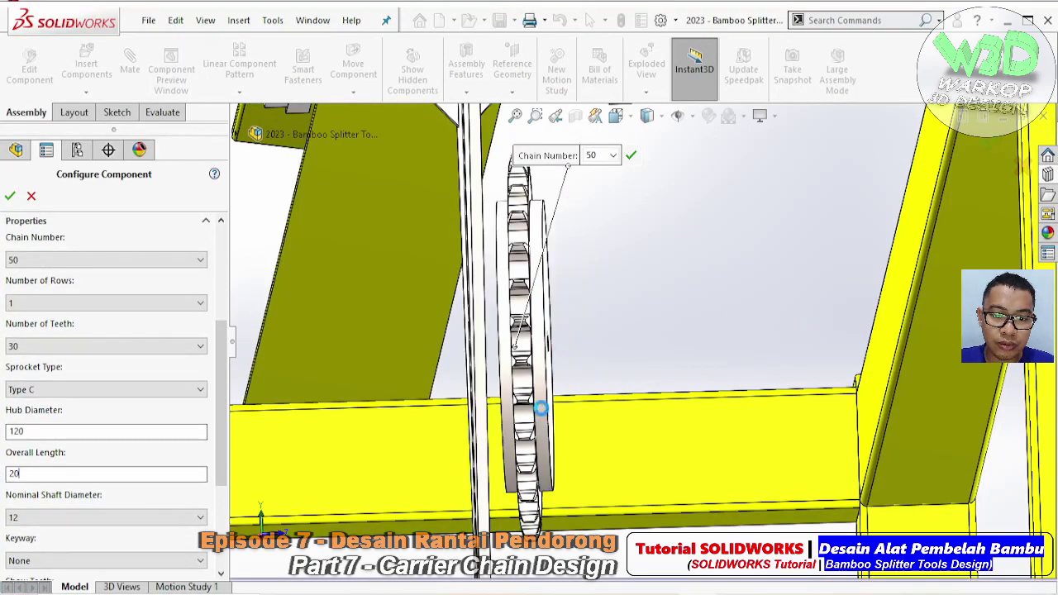
{"action": "mouse_move", "coordinate": [558, 407]}
{"action": "middle_mouse_down"}
{"action": "mouse_move", "coordinate": [551, 394]}
{"action": "mouse_move", "coordinate": [430, 378]}
{"action": "middle_mouse_up"}
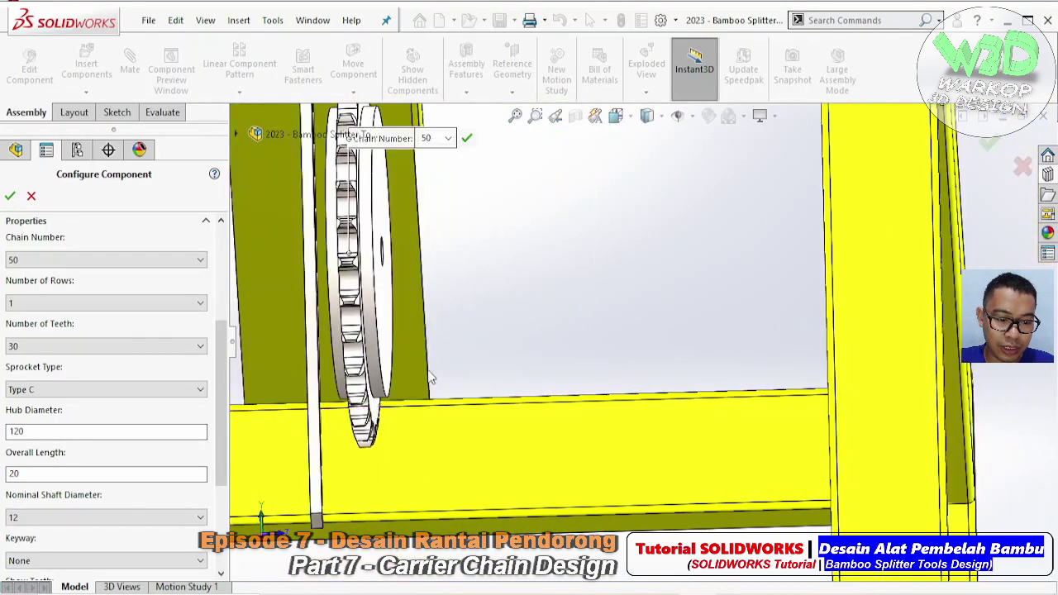
{"action": "mouse_move", "coordinate": [403, 344]}
{"action": "middle_mouse_down"}
{"action": "mouse_move", "coordinate": [349, 325]}
{"action": "mouse_move", "coordinate": [384, 325]}
{"action": "middle_mouse_up"}
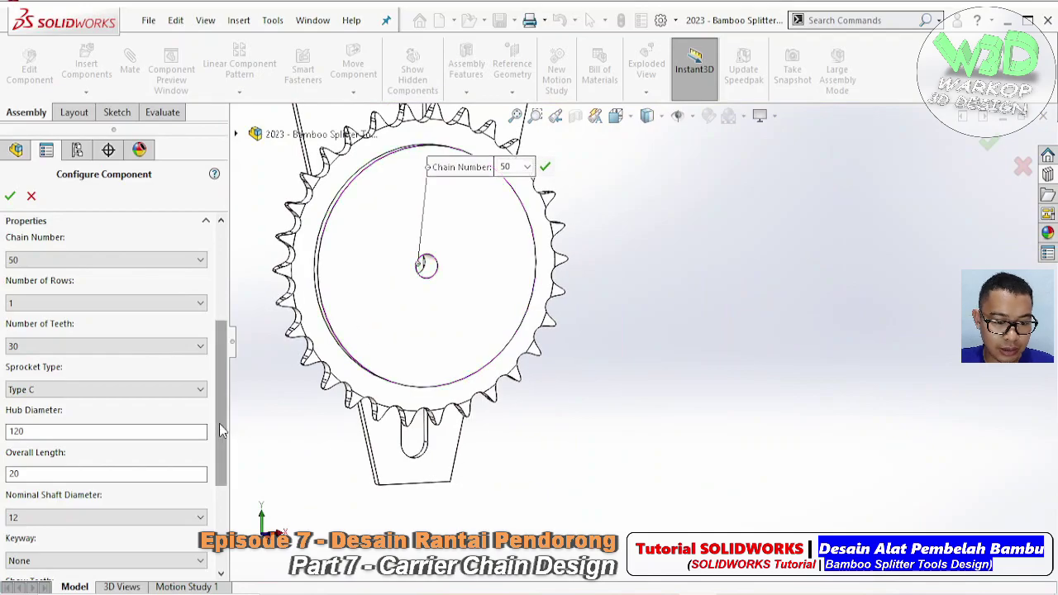
{"action": "left_click_drag", "start_coordinate": [222, 430], "coordinate": [220, 473]}
{"action": "left_click", "coordinate": [139, 413]}
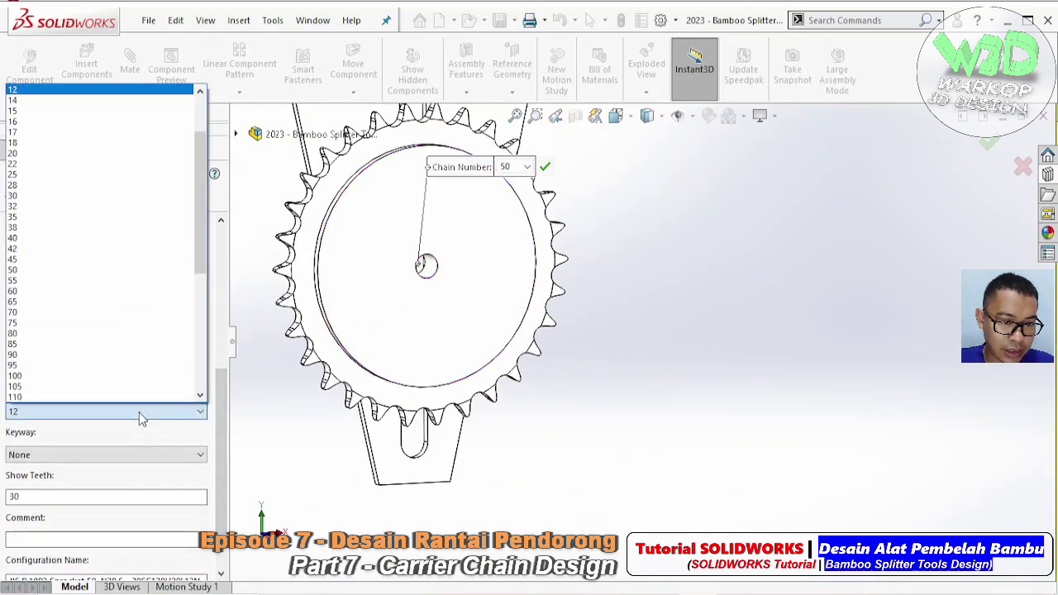
{"action": "left_click", "coordinate": [85, 121]}
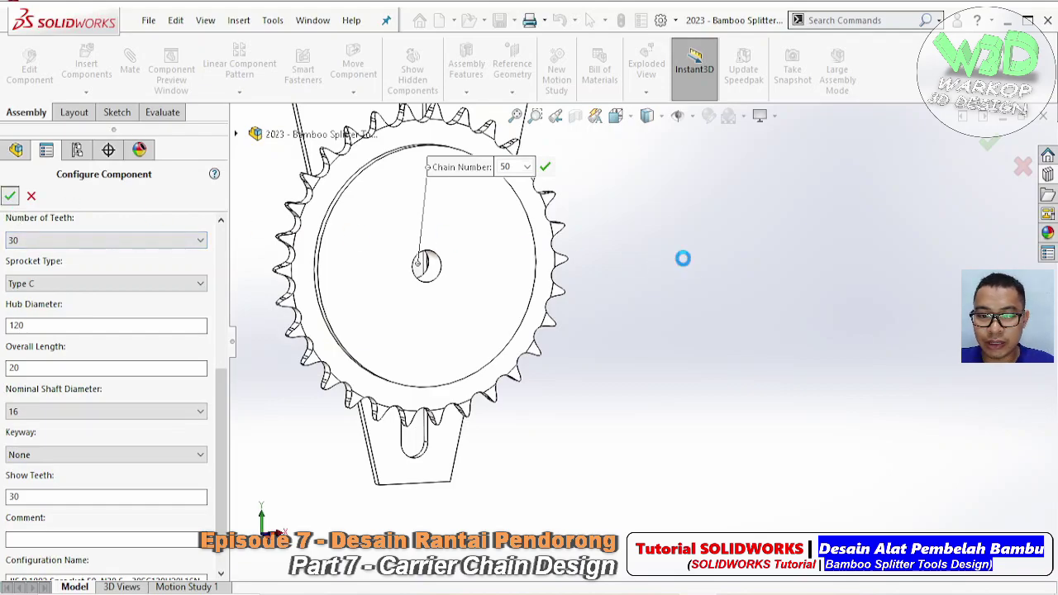
{"action": "key", "text": "Return"}
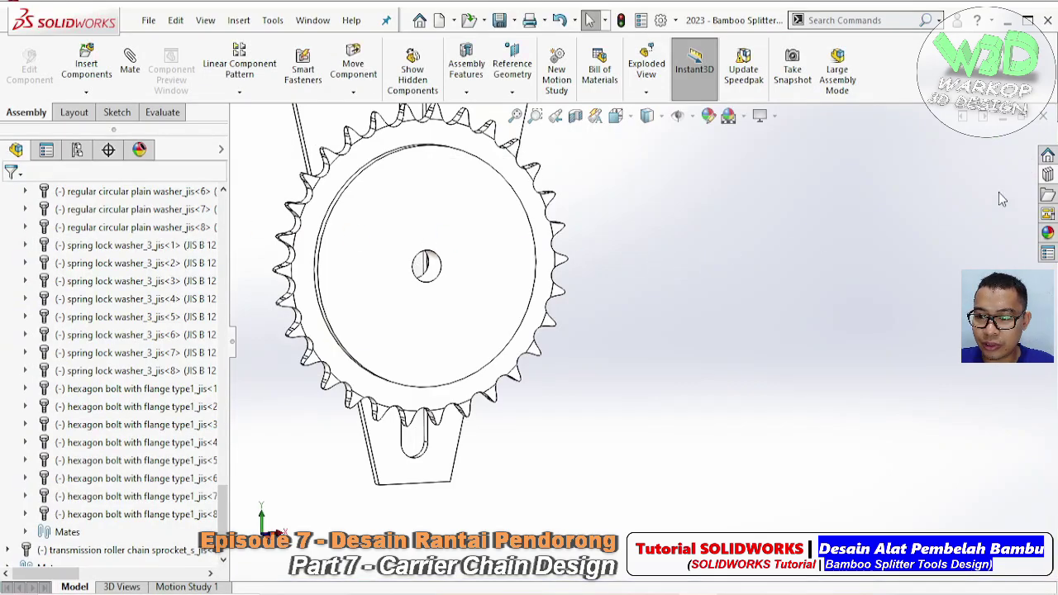
- Browse the Design Library to the JIS Bearings > Ball Bearings category
{"action": "left_click", "coordinate": [1048, 176]}
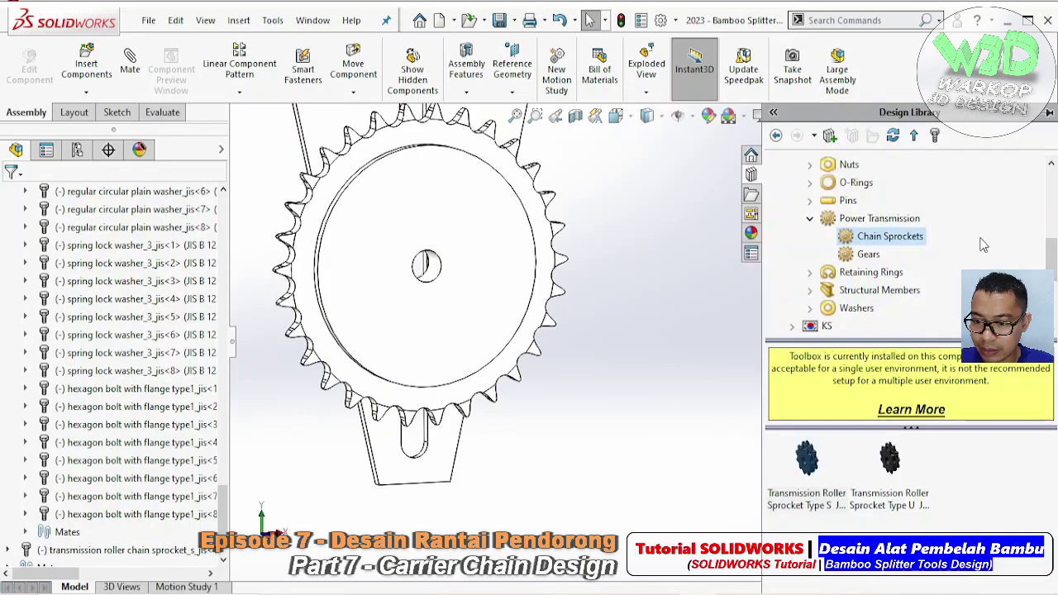
{"action": "scroll", "coordinate": [985, 245], "scroll_direction": "up", "scroll_amount": 1}
{"action": "scroll", "coordinate": [984, 244], "scroll_direction": "up", "scroll_amount": 1}
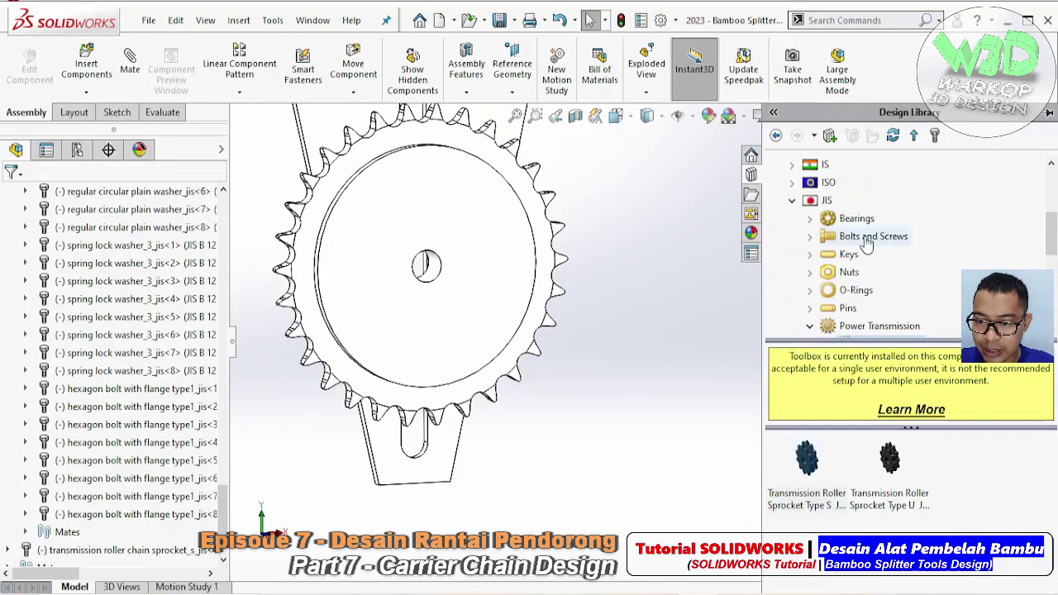
{"action": "left_click", "coordinate": [810, 219]}
{"action": "left_click", "coordinate": [883, 236]}
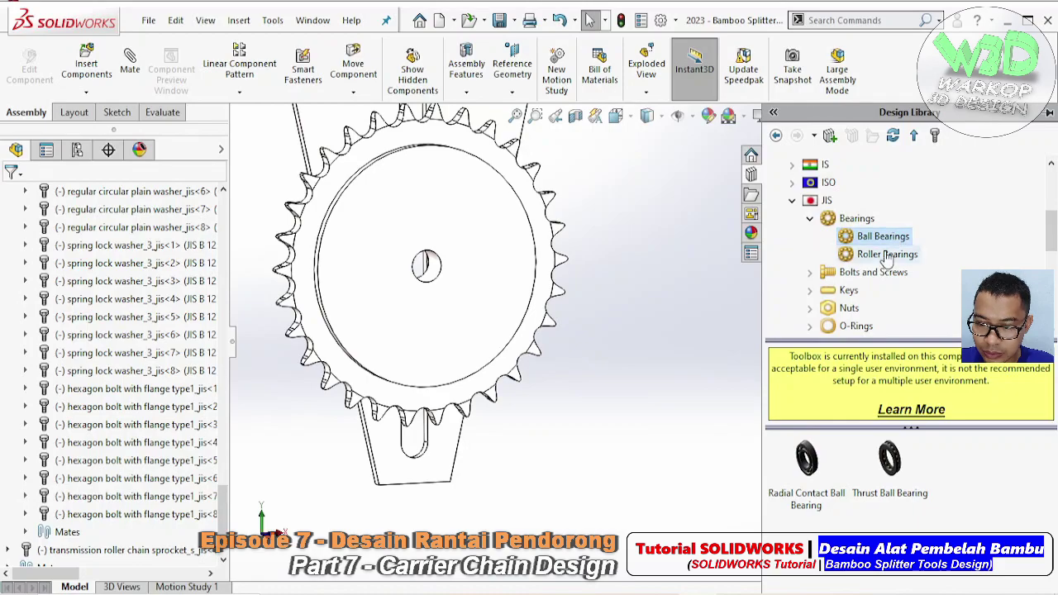
{"action": "left_click", "coordinate": [887, 255]}
{"action": "left_click", "coordinate": [807, 460]}
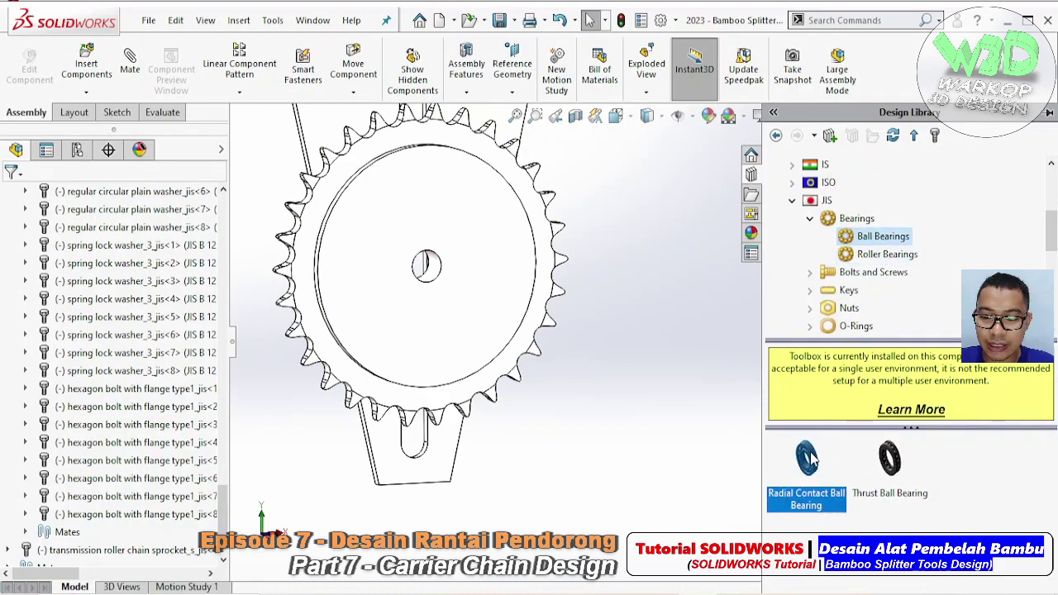
- Drag in a Radial Contact Ball Bearing, review its sizes, then cancel the insertion
{"action": "left_click_drag", "start_coordinate": [808, 460], "coordinate": [673, 399]}
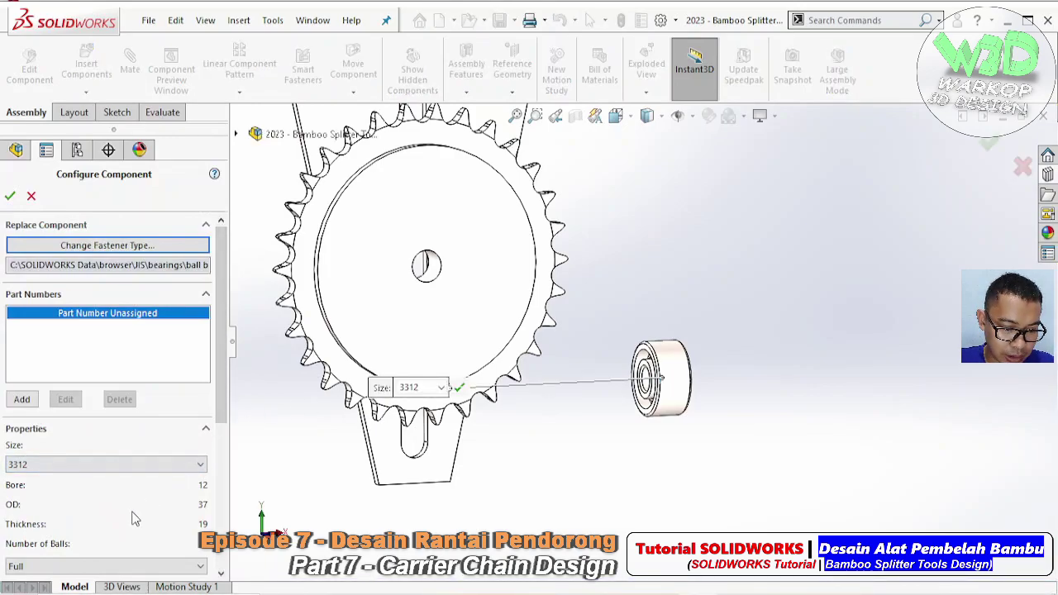
{"action": "scroll", "coordinate": [198, 430], "scroll_direction": "down", "scroll_amount": 2}
{"action": "left_click", "coordinate": [190, 403]}
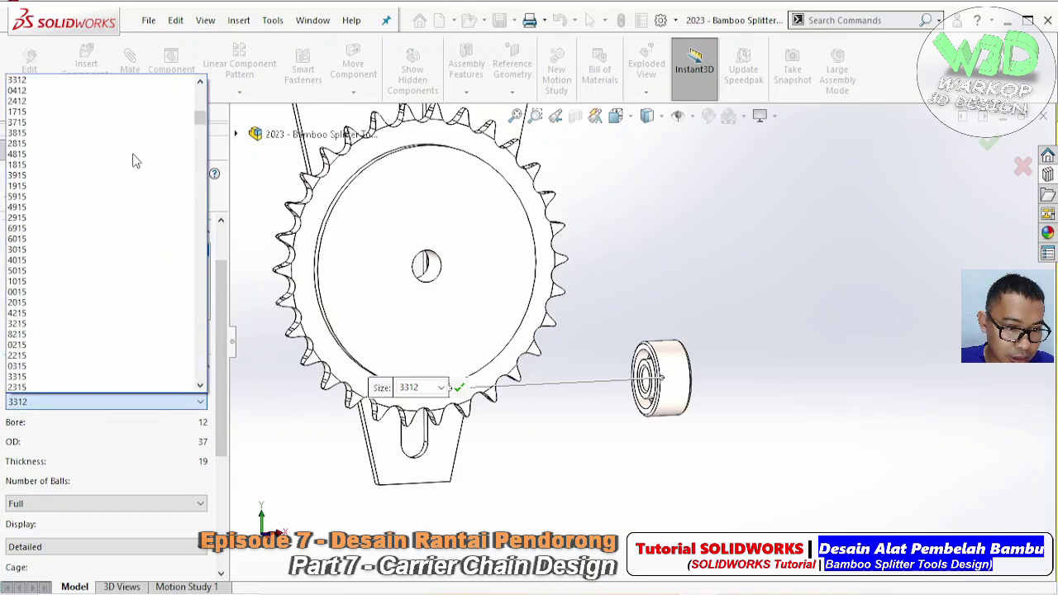
{"action": "scroll", "coordinate": [94, 260], "scroll_direction": "down", "scroll_amount": 2}
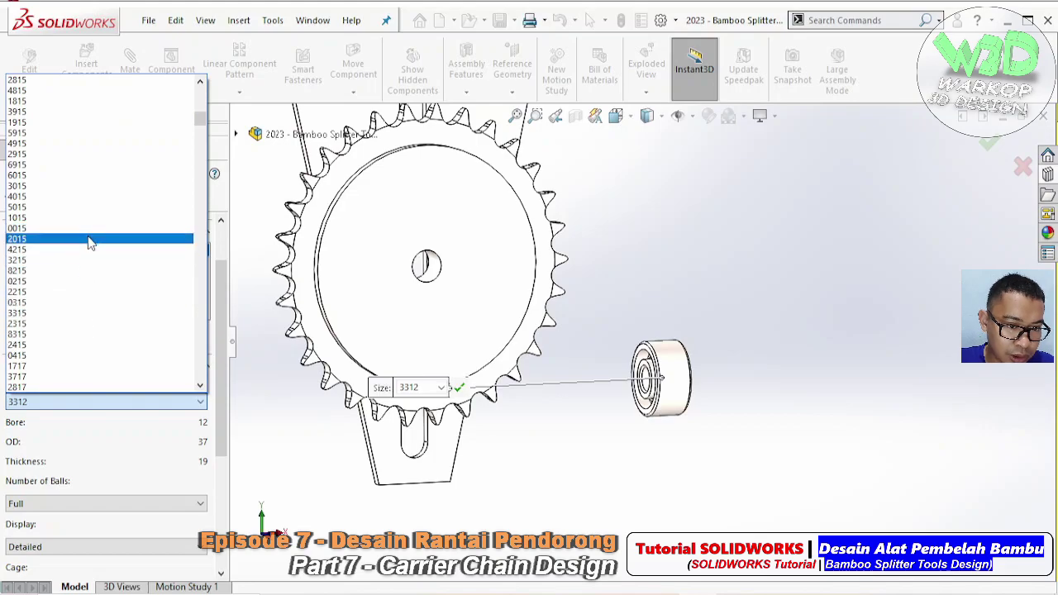
{"action": "scroll", "coordinate": [89, 239], "scroll_direction": "up", "scroll_amount": 1}
{"action": "key", "text": "Escape"}
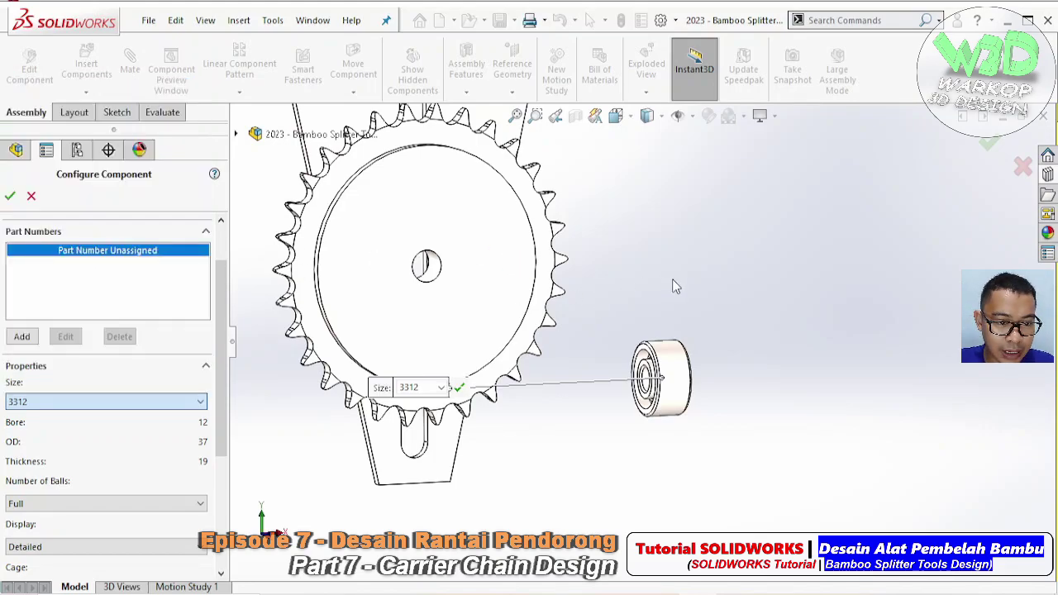
{"action": "key", "text": "Escape"}
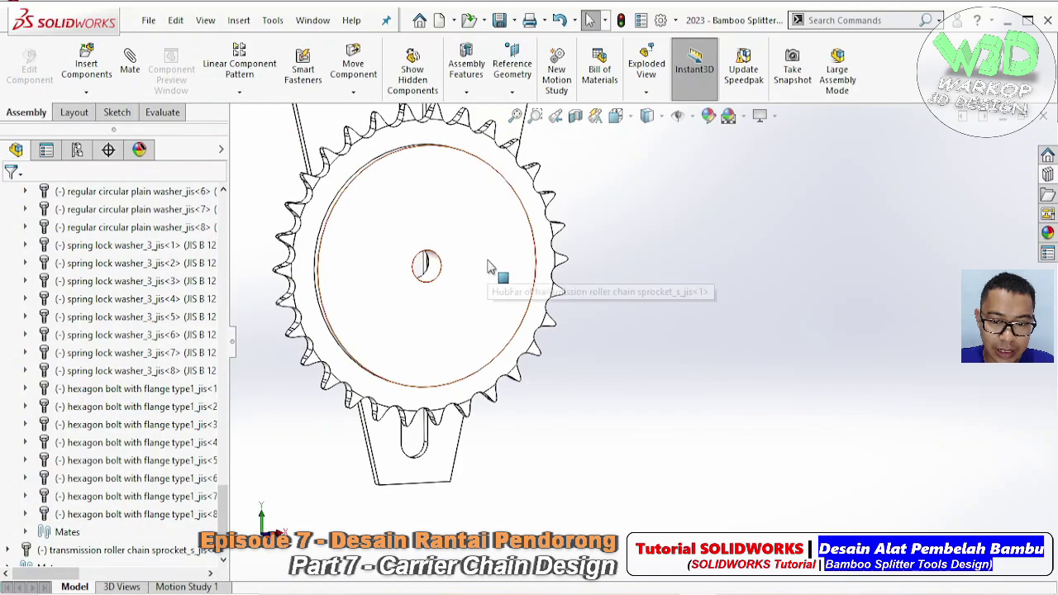
- Reconfigure the sprocket with a 17 mm nominal shaft diameter and a Square(1) keyway
{"action": "right_click", "coordinate": [494, 266]}
{"action": "left_click", "coordinate": [569, 208]}
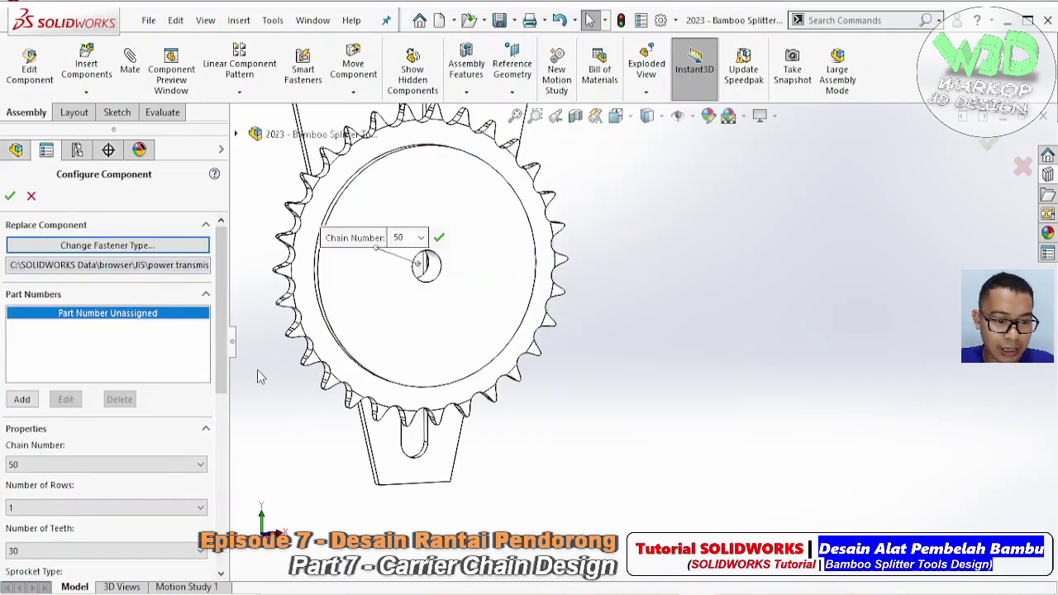
{"action": "left_click_drag", "start_coordinate": [222, 382], "coordinate": [219, 488]}
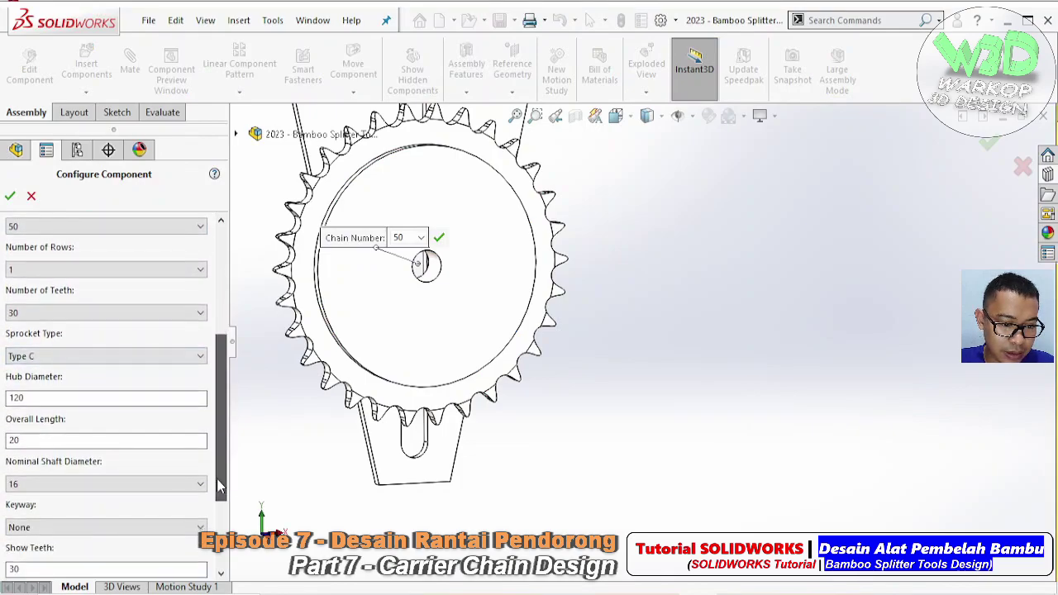
{"action": "left_click", "coordinate": [165, 487]}
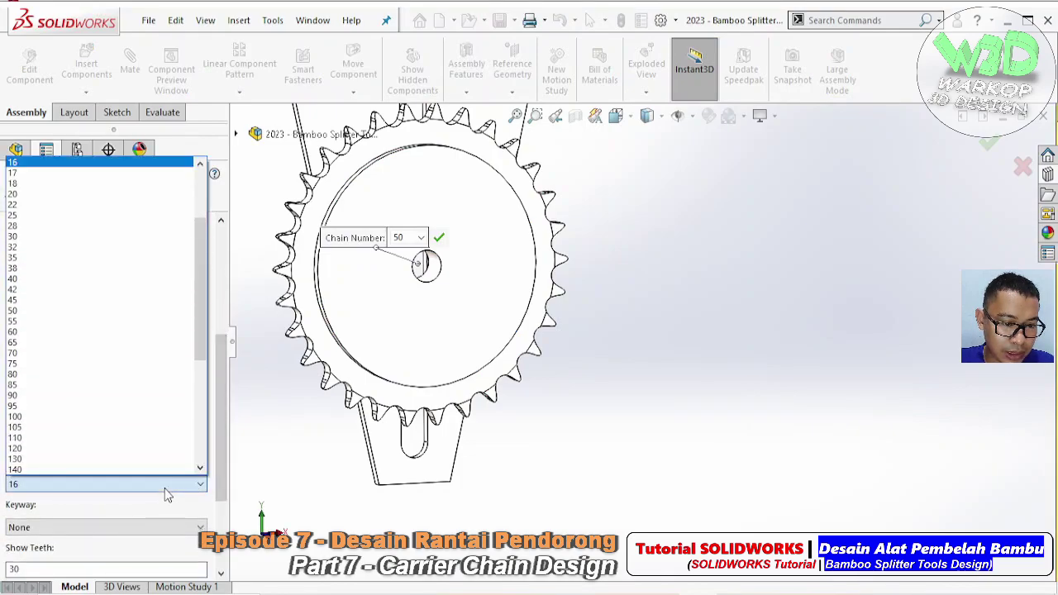
{"action": "left_click", "coordinate": [121, 173]}
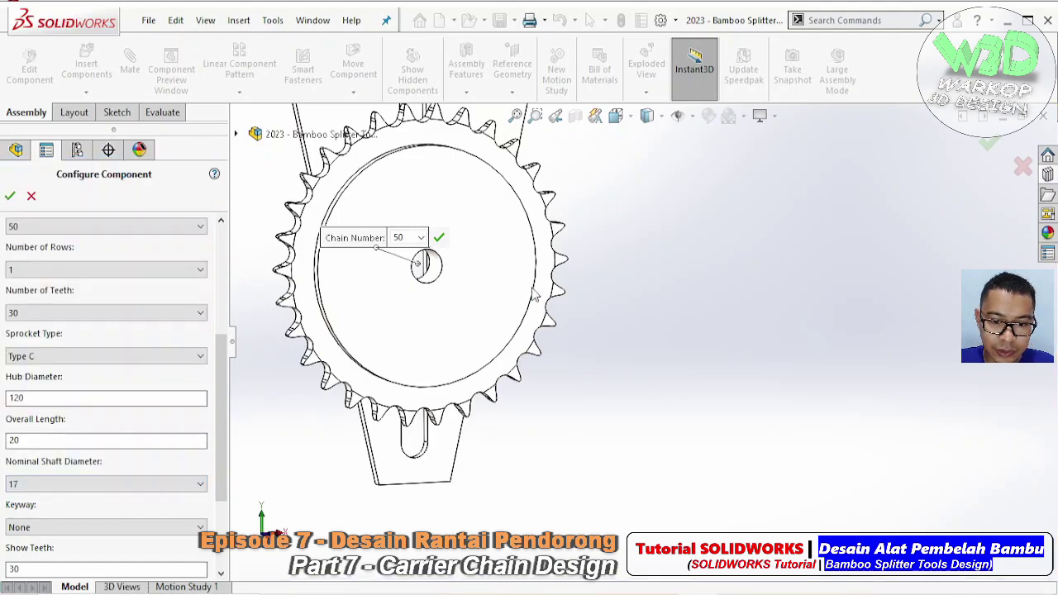
{"action": "left_click", "coordinate": [97, 529]}
{"action": "left_click", "coordinate": [99, 528]}
{"action": "scroll", "coordinate": [438, 264], "scroll_direction": "down", "scroll_amount": 5}
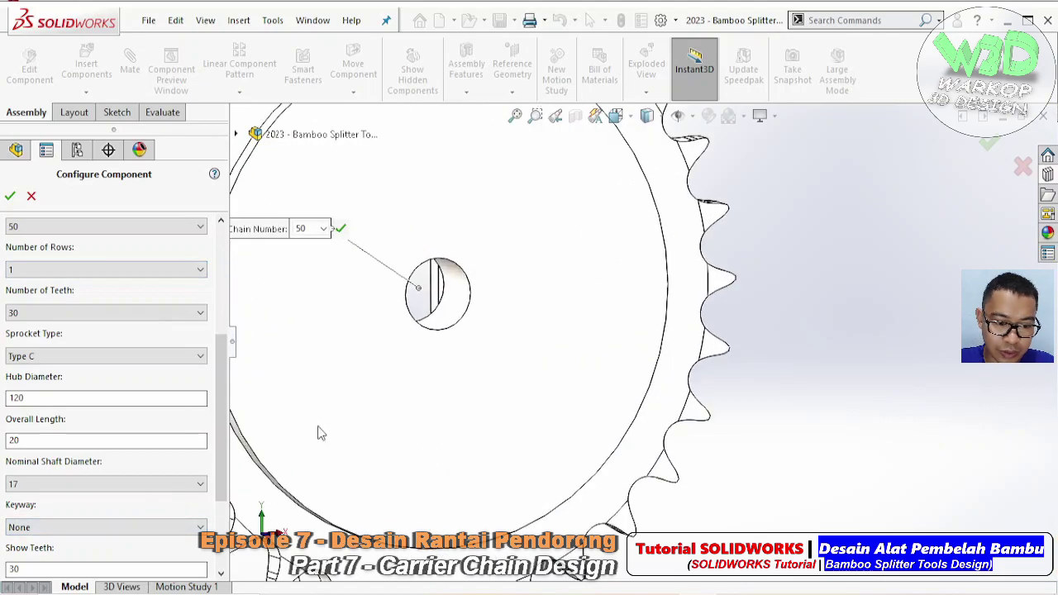
{"action": "left_click", "coordinate": [140, 534]}
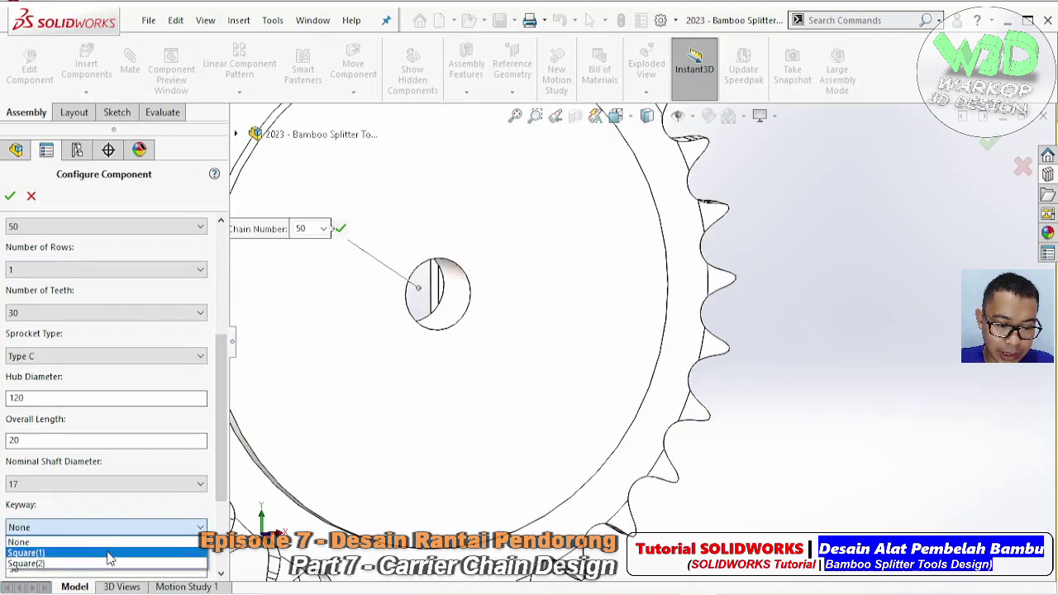
{"action": "left_click", "coordinate": [33, 553]}
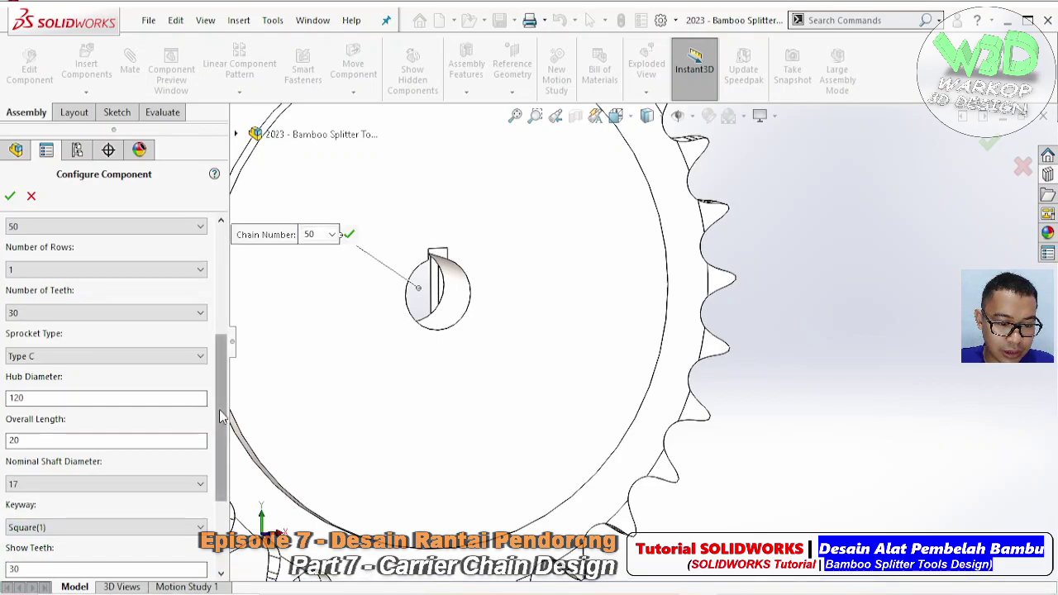
{"action": "scroll", "coordinate": [198, 401], "scroll_direction": "down", "scroll_amount": 3}
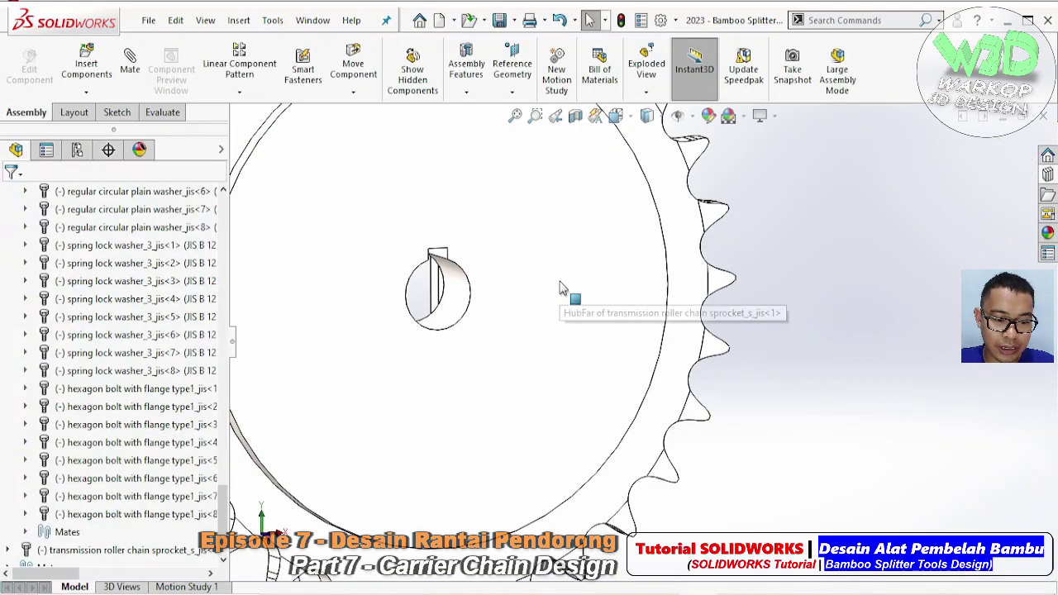
- Mate the sprocket bore concentric to the bracket pin
{"action": "middle_click_drag", "start_coordinate": [561, 287], "coordinate": [629, 347]}
{"action": "left_click", "coordinate": [686, 354]}
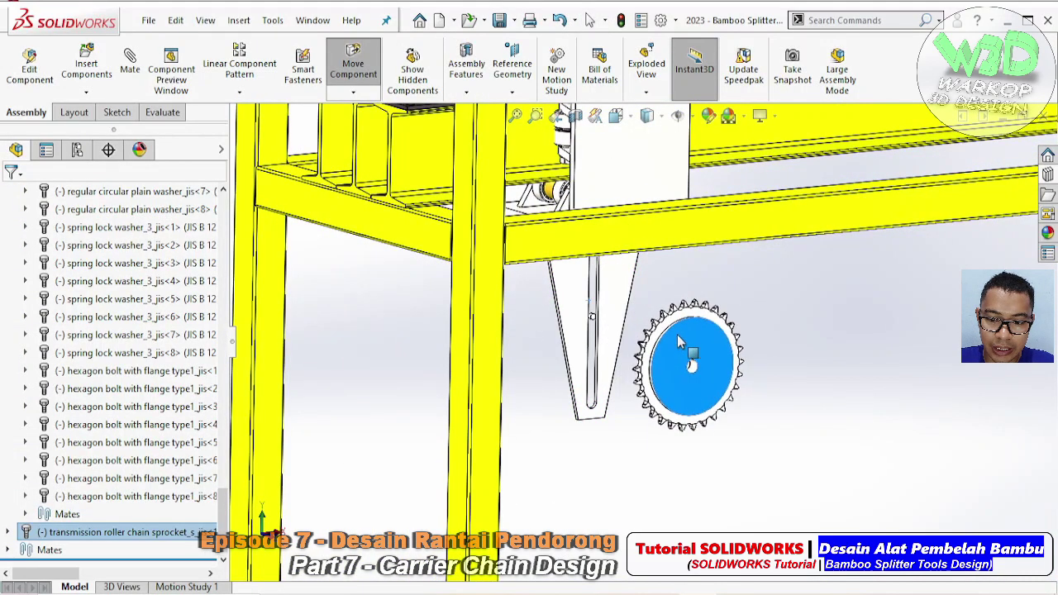
{"action": "scroll", "coordinate": [701, 393], "scroll_direction": "down", "scroll_amount": 3}
{"action": "left_click", "coordinate": [693, 399]}
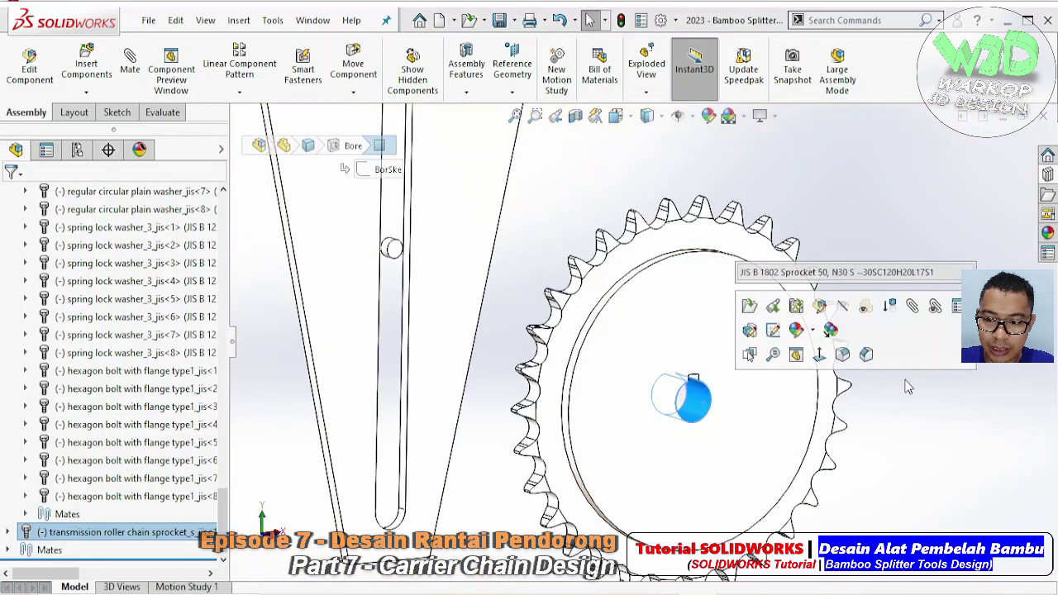
{"action": "left_click", "coordinate": [914, 308]}
{"action": "scroll", "coordinate": [428, 260], "scroll_direction": "down", "scroll_amount": 3}
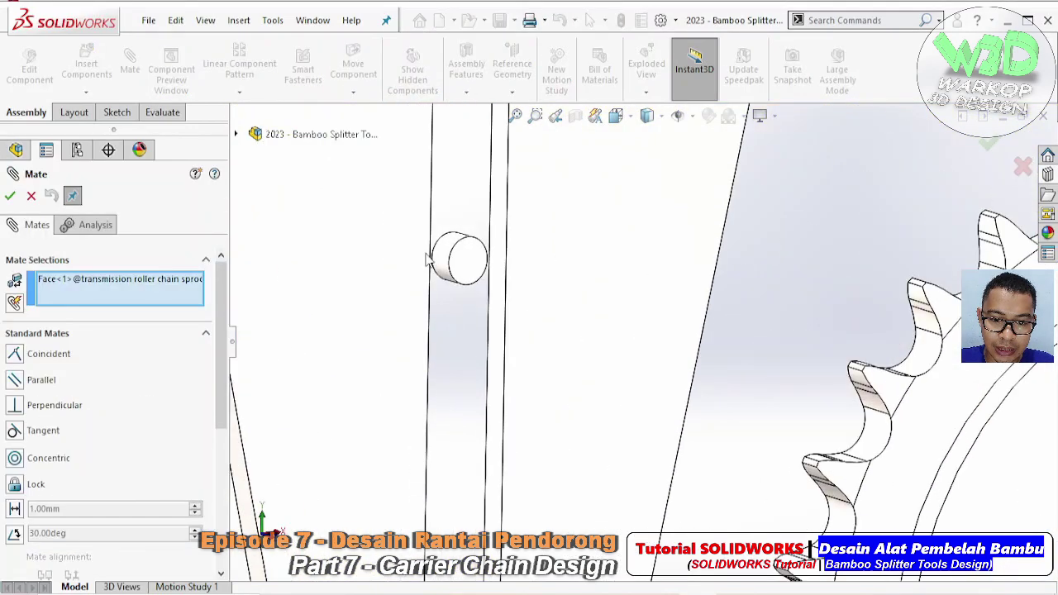
{"action": "left_click", "coordinate": [449, 256]}
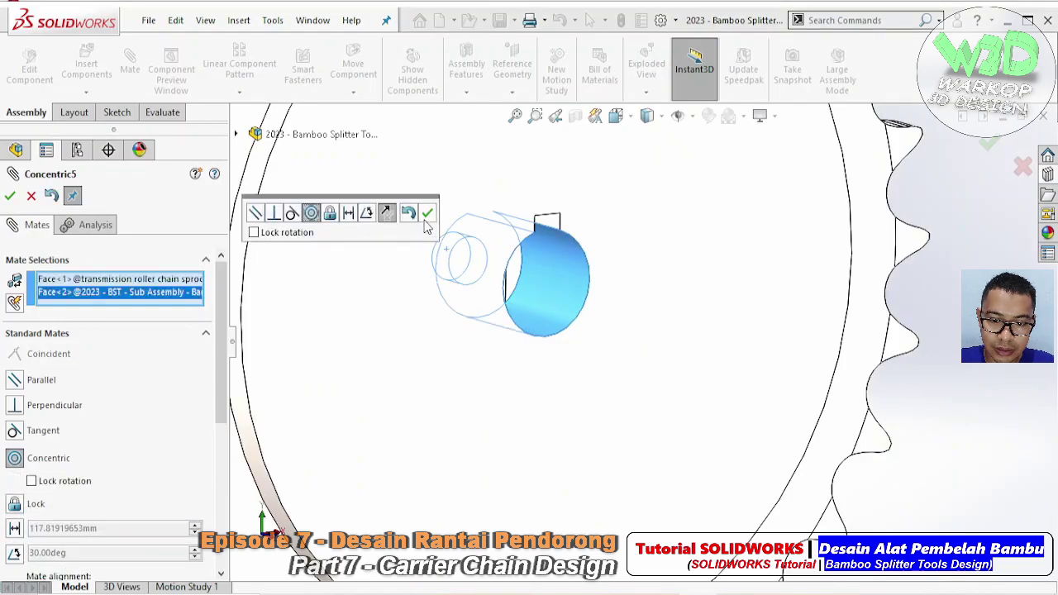
{"action": "left_click", "coordinate": [427, 213]}
{"action": "scroll", "coordinate": [582, 242], "scroll_direction": "up", "scroll_amount": 3}
- Add a 10 mm distance mate between the bracket face and sprocket side face
{"action": "mouse_move", "coordinate": [598, 273]}
{"action": "middle_mouse_down"}
{"action": "mouse_move", "coordinate": [634, 245]}
{"action": "mouse_move", "coordinate": [626, 287]}
{"action": "mouse_move", "coordinate": [579, 319]}
{"action": "mouse_move", "coordinate": [513, 314]}
{"action": "mouse_move", "coordinate": [602, 325]}
{"action": "middle_mouse_up"}
{"action": "scroll", "coordinate": [567, 327], "scroll_direction": "down", "scroll_amount": 3}
{"action": "left_click", "coordinate": [554, 327]}
{"action": "left_click", "coordinate": [602, 325]}
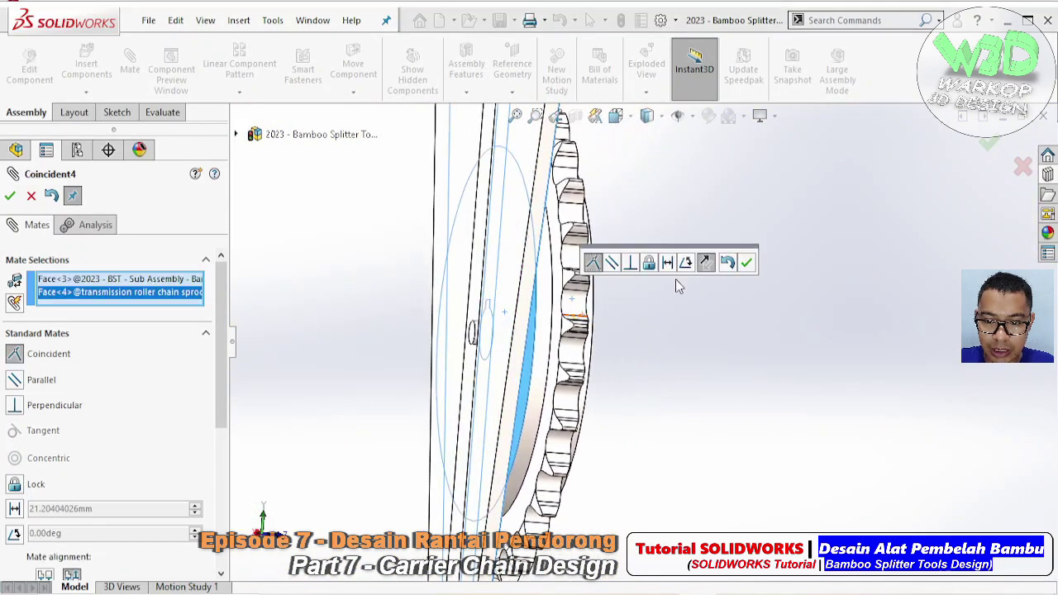
{"action": "left_click", "coordinate": [667, 263]}
{"action": "type", "text": "10"}
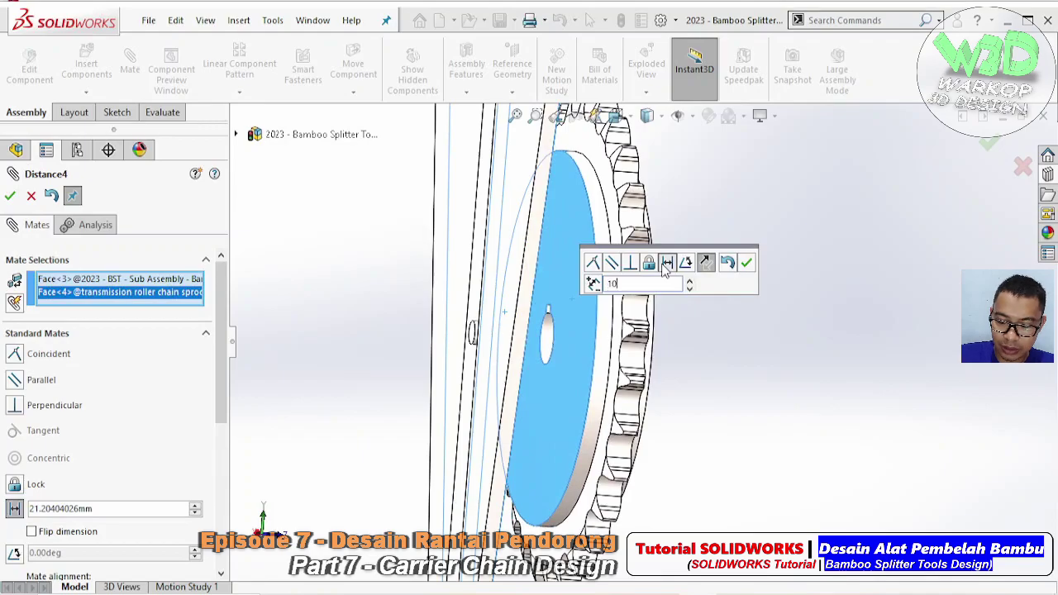
{"action": "key", "text": "Return"}
{"action": "left_click", "coordinate": [746, 263]}
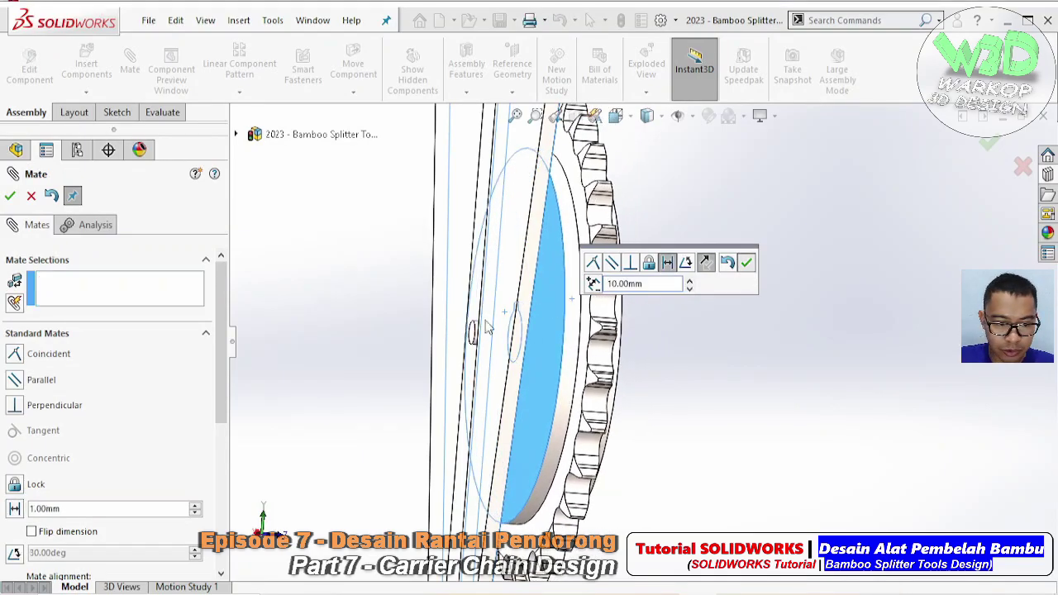
- Mate the sprocket keyway face parallel to the plate face
{"action": "mouse_move", "coordinate": [460, 352]}
{"action": "middle_mouse_down"}
{"action": "mouse_move", "coordinate": [422, 294]}
{"action": "mouse_move", "coordinate": [521, 294]}
{"action": "middle_mouse_up"}
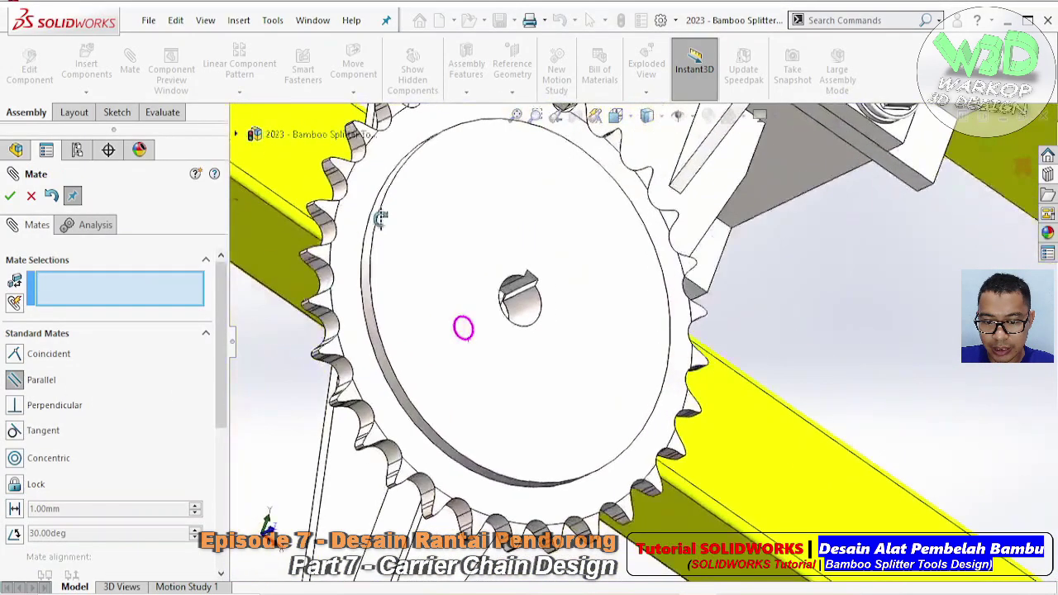
{"action": "scroll", "coordinate": [529, 290], "scroll_direction": "down", "scroll_amount": 3}
{"action": "scroll", "coordinate": [538, 281], "scroll_direction": "down", "scroll_amount": 2}
{"action": "left_click", "coordinate": [538, 281]}
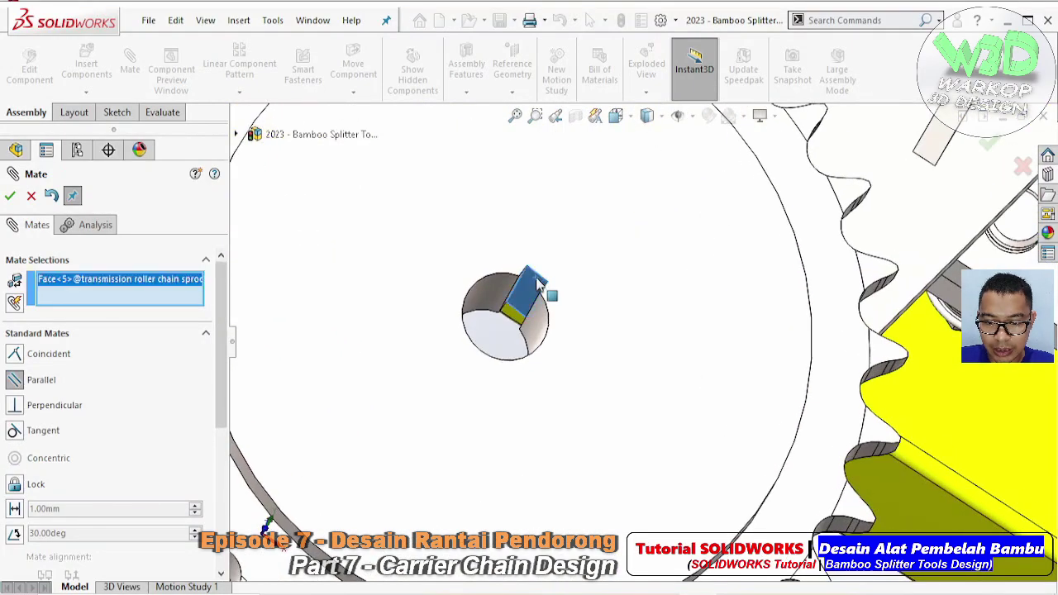
{"action": "scroll", "coordinate": [546, 290], "scroll_direction": "up", "scroll_amount": 5}
{"action": "scroll", "coordinate": [629, 248], "scroll_direction": "up", "scroll_amount": 2}
{"action": "left_click", "coordinate": [717, 211]}
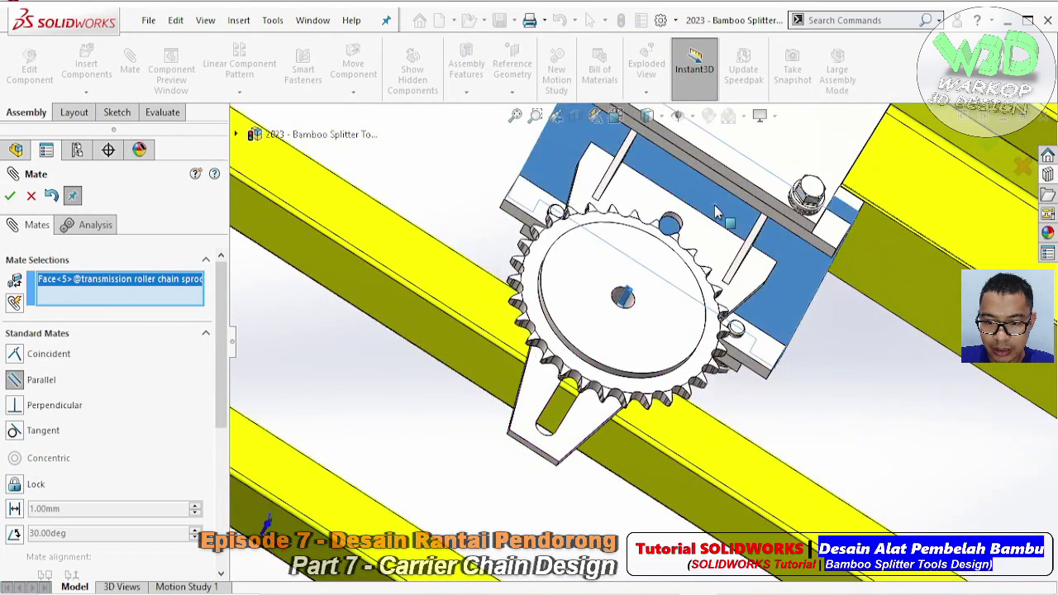
{"action": "left_click", "coordinate": [891, 166]}
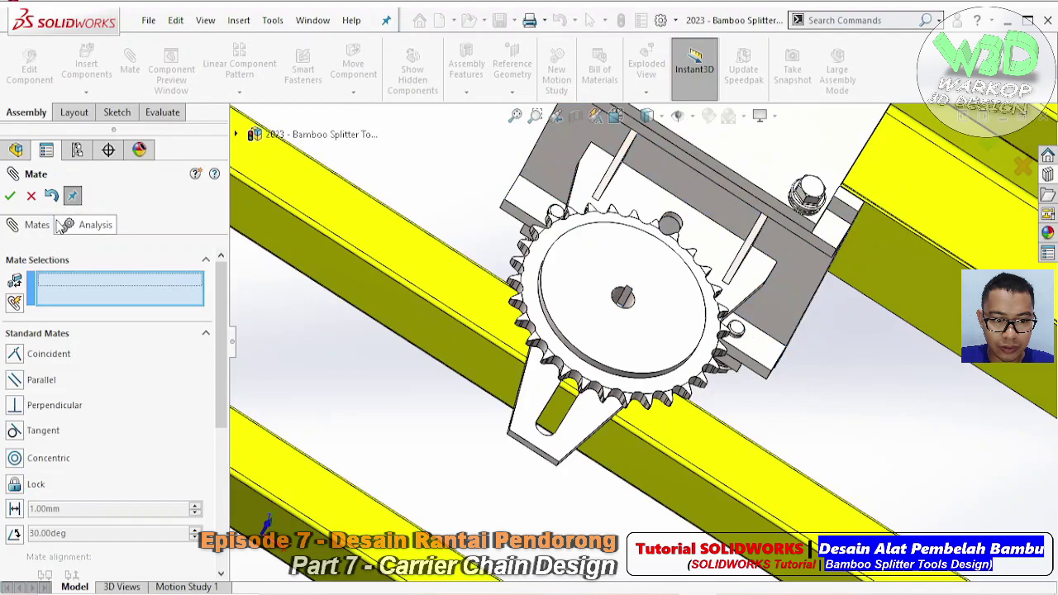
{"action": "left_click", "coordinate": [9, 196]}
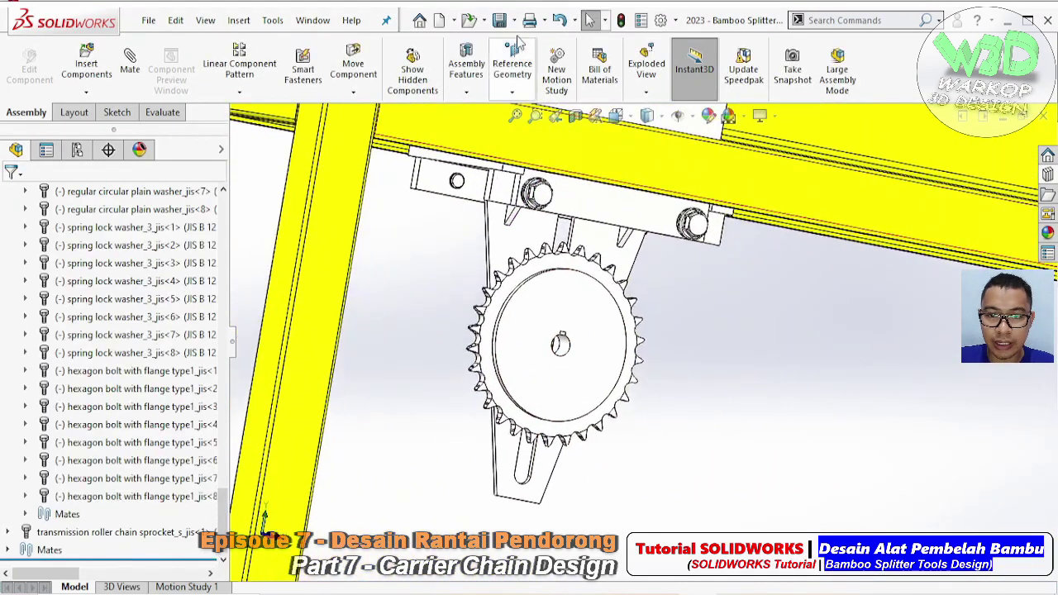
- Save the assembly and delete the sprocket's Concentric5 mate
{"action": "left_click", "coordinate": [500, 21]}
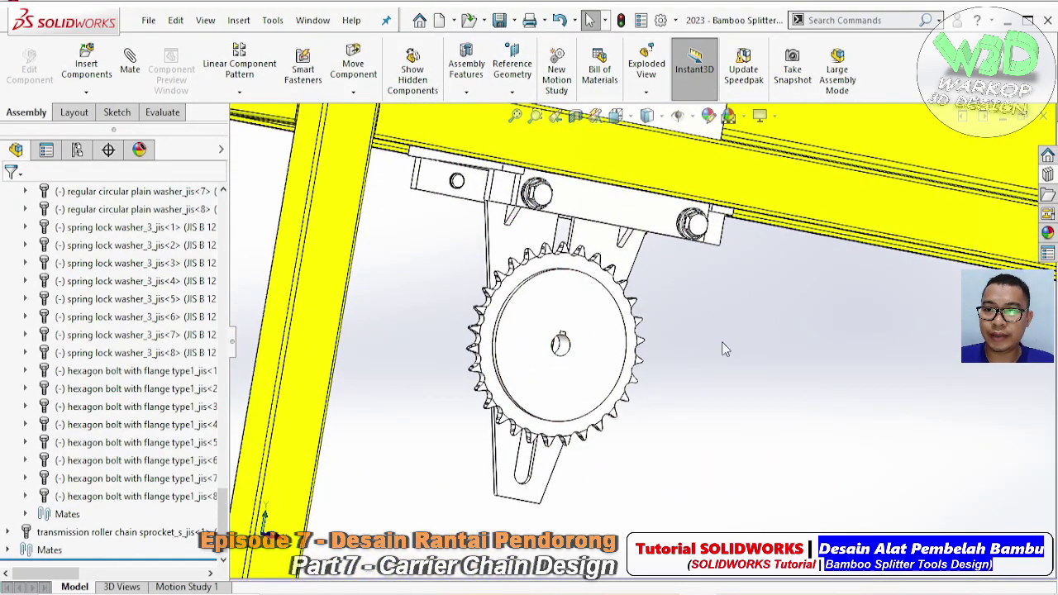
{"action": "mouse_move", "coordinate": [722, 342]}
{"action": "middle_mouse_down"}
{"action": "mouse_move", "coordinate": [633, 342]}
{"action": "mouse_move", "coordinate": [612, 311]}
{"action": "middle_mouse_up"}
{"action": "scroll", "coordinate": [634, 343], "scroll_direction": "up", "scroll_amount": 3}
{"action": "scroll", "coordinate": [559, 359], "scroll_direction": "up", "scroll_amount": 2}
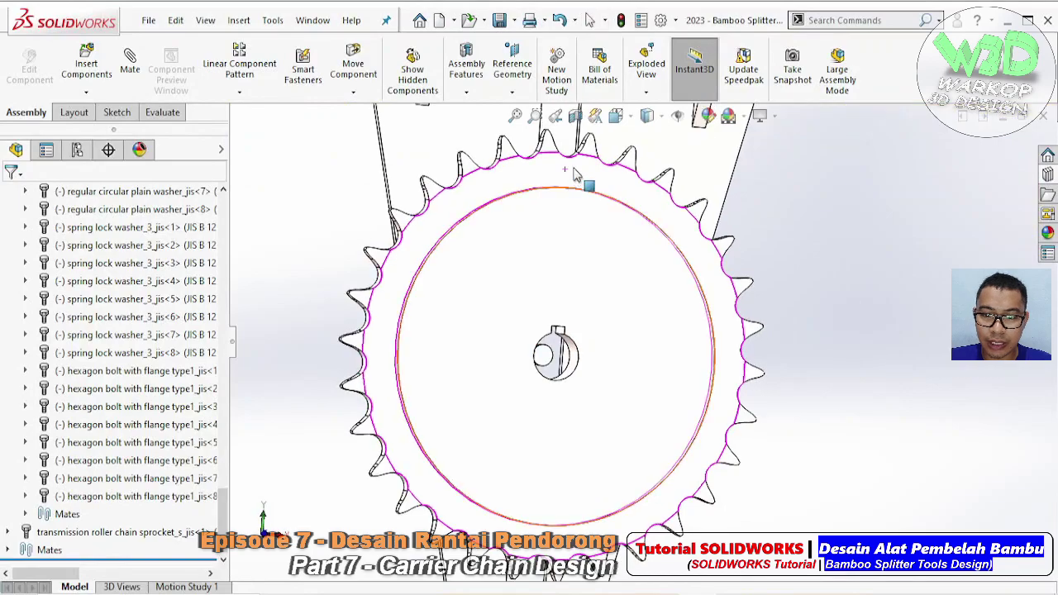
{"action": "left_click", "coordinate": [594, 226]}
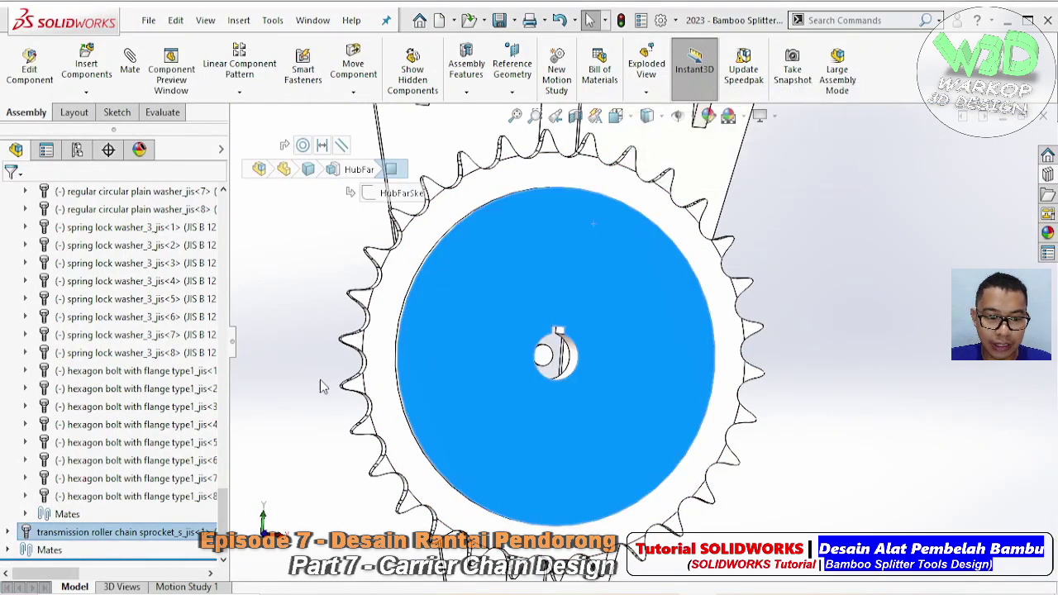
{"action": "left_click", "coordinate": [9, 533]}
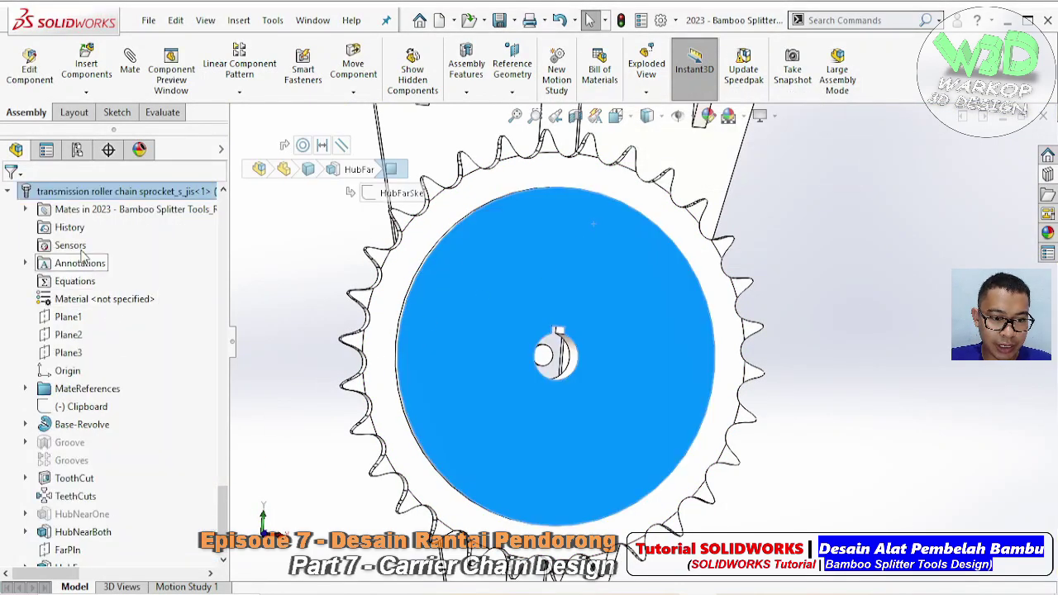
{"action": "left_click", "coordinate": [26, 210]}
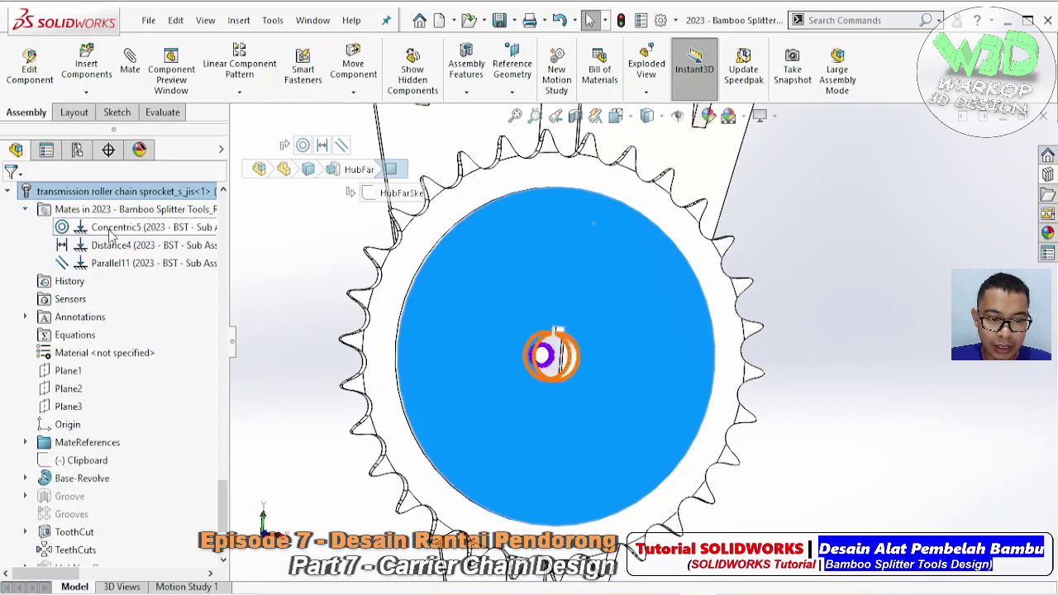
{"action": "right_click", "coordinate": [110, 235]}
{"action": "left_click", "coordinate": [138, 316]}
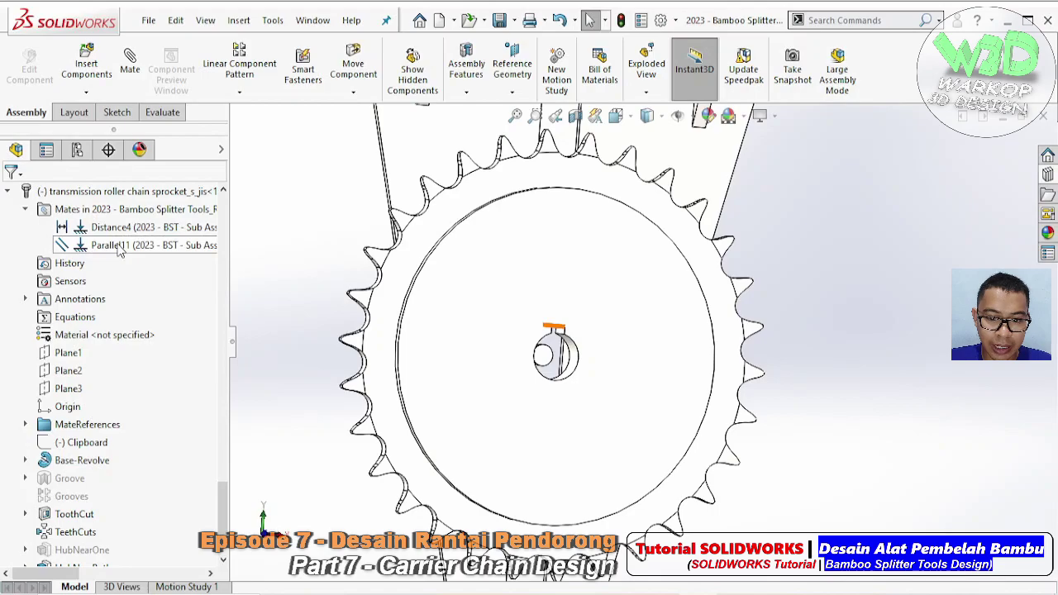
- Drag the freed sprocket aside and delete its Parallel11 mate
{"action": "mouse_move", "coordinate": [557, 286]}
{"action": "left_mouse_down"}
{"action": "mouse_move", "coordinate": [624, 310]}
{"action": "mouse_move", "coordinate": [790, 336]}
{"action": "left_mouse_up"}
{"action": "right_click", "coordinate": [147, 253]}
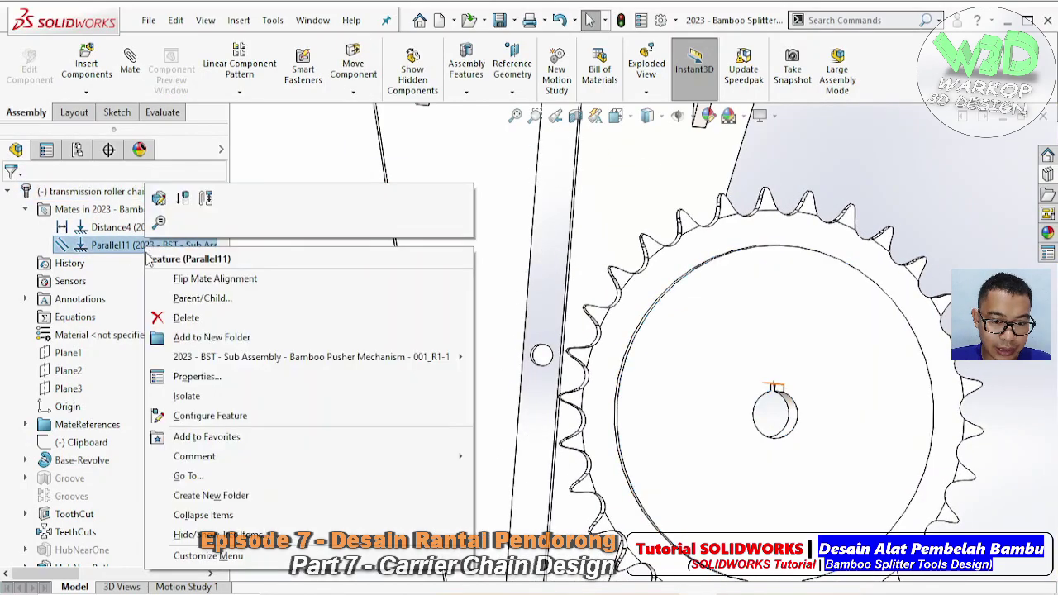
{"action": "left_click", "coordinate": [180, 323]}
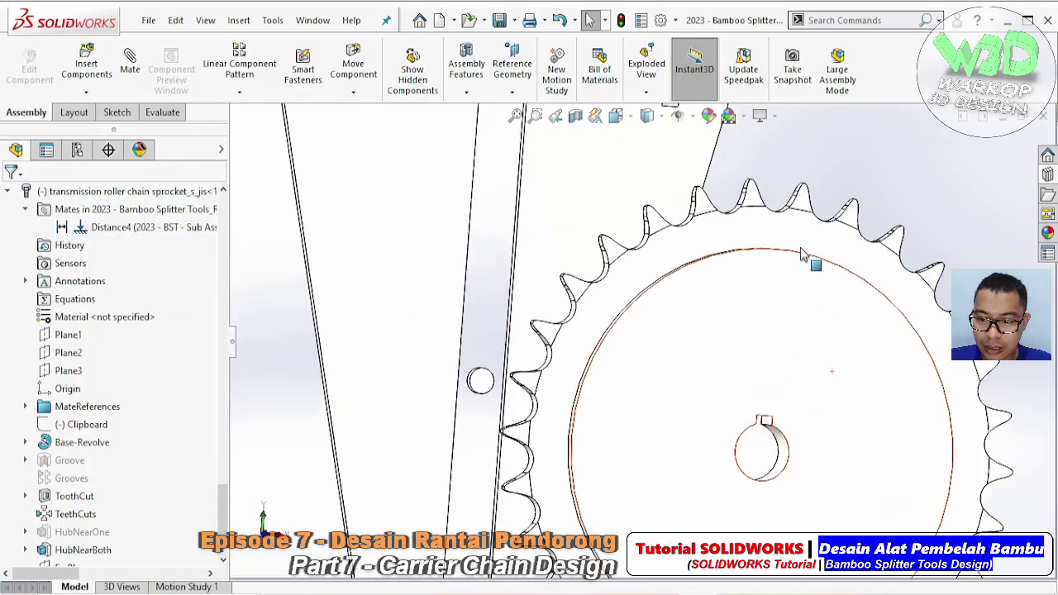
{"action": "scroll", "coordinate": [803, 255], "scroll_direction": "down", "scroll_amount": 3}
{"action": "scroll", "coordinate": [725, 252], "scroll_direction": "down", "scroll_amount": 2}
{"action": "left_click", "coordinate": [725, 252]}
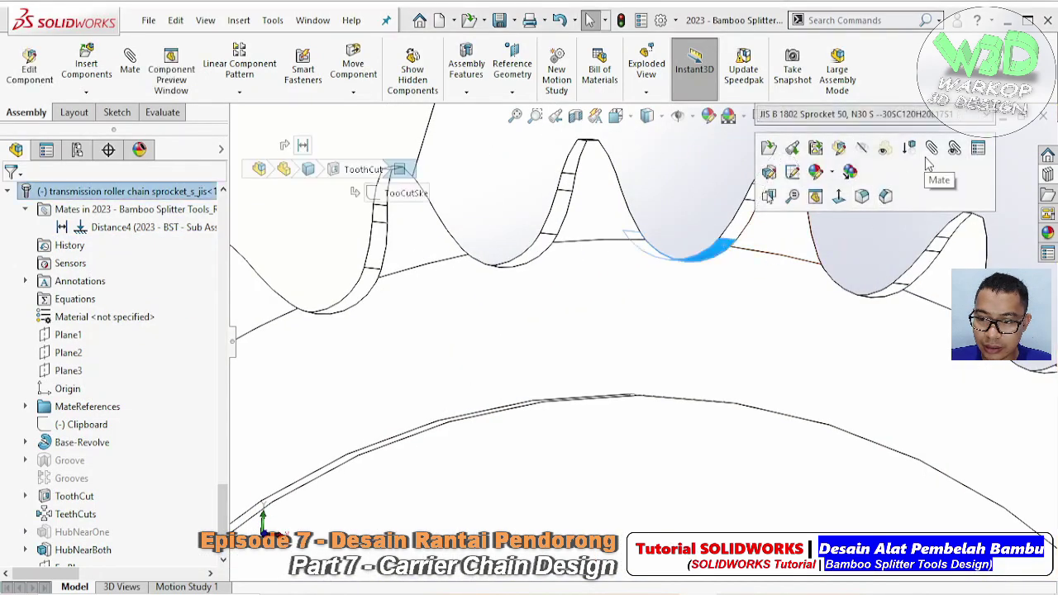
- Mate the sprocket face concentric to the bracket pin hole (Concentric6)
{"action": "left_click", "coordinate": [130, 58]}
{"action": "scroll", "coordinate": [509, 430], "scroll_direction": "up", "scroll_amount": 3}
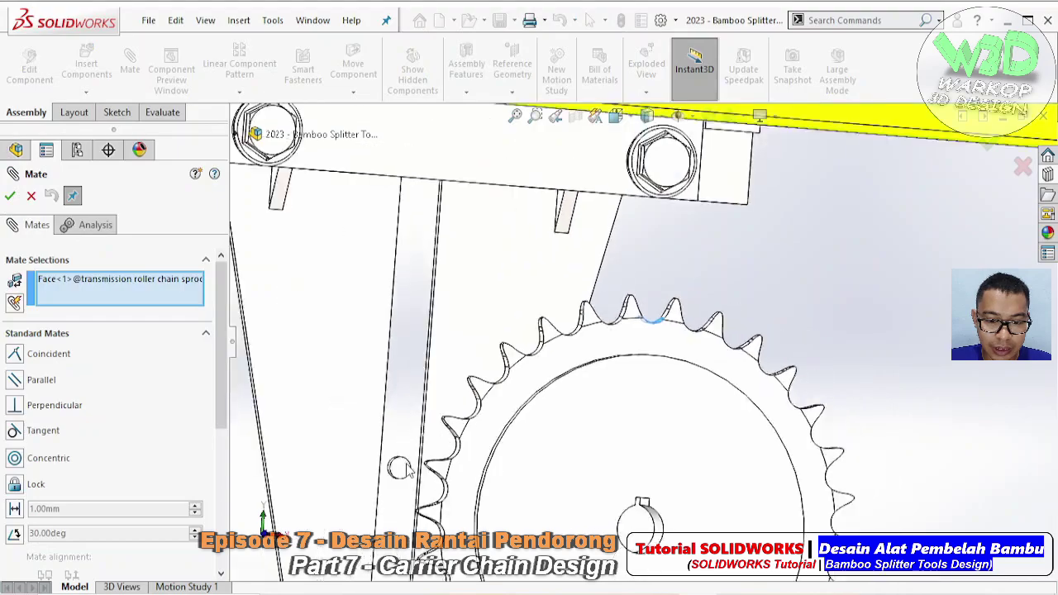
{"action": "scroll", "coordinate": [563, 372], "scroll_direction": "down", "scroll_amount": 4}
{"action": "left_click", "coordinate": [579, 374]}
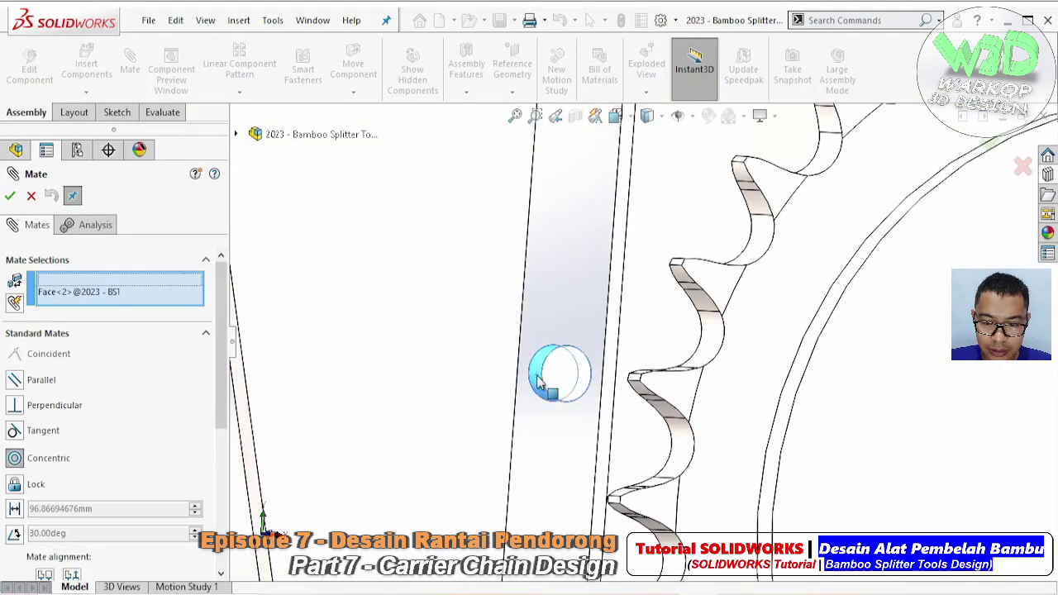
{"action": "left_click", "coordinate": [730, 403]}
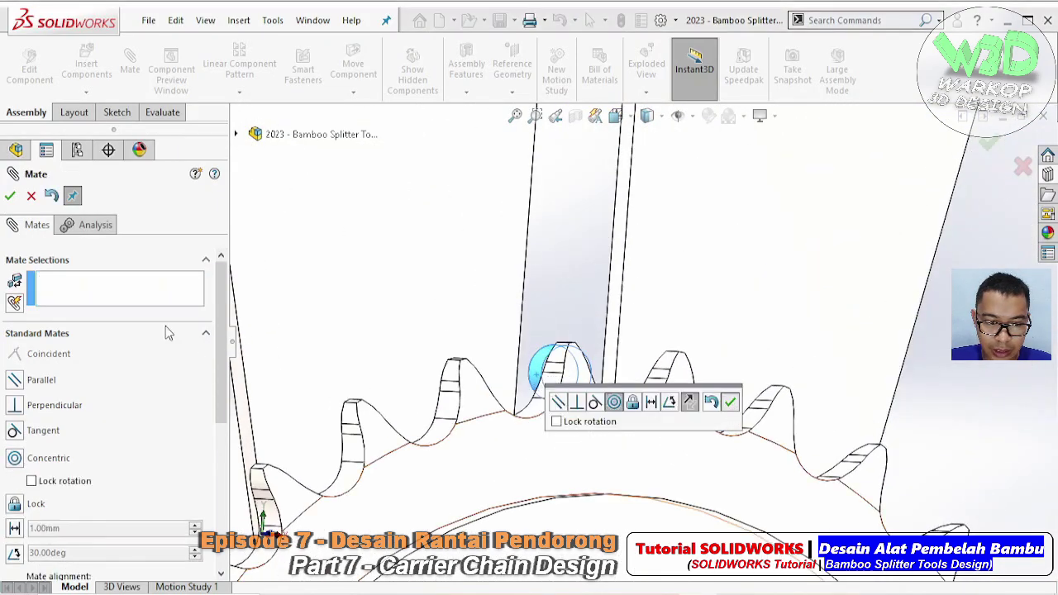
{"action": "key", "text": "Escape"}
- Mate a sprocket face parallel to the bracket face (Parallel12)
{"action": "scroll", "coordinate": [745, 496], "scroll_direction": "up", "scroll_amount": 3}
{"action": "scroll", "coordinate": [697, 519], "scroll_direction": "up", "scroll_amount": 3}
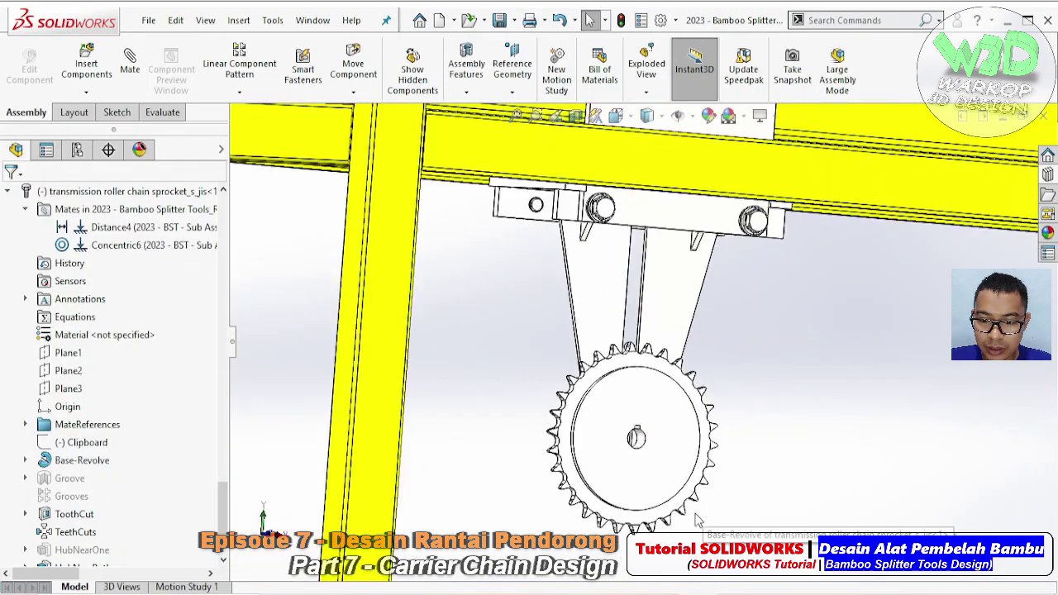
{"action": "left_click_drag", "start_coordinate": [692, 488], "coordinate": [748, 429]}
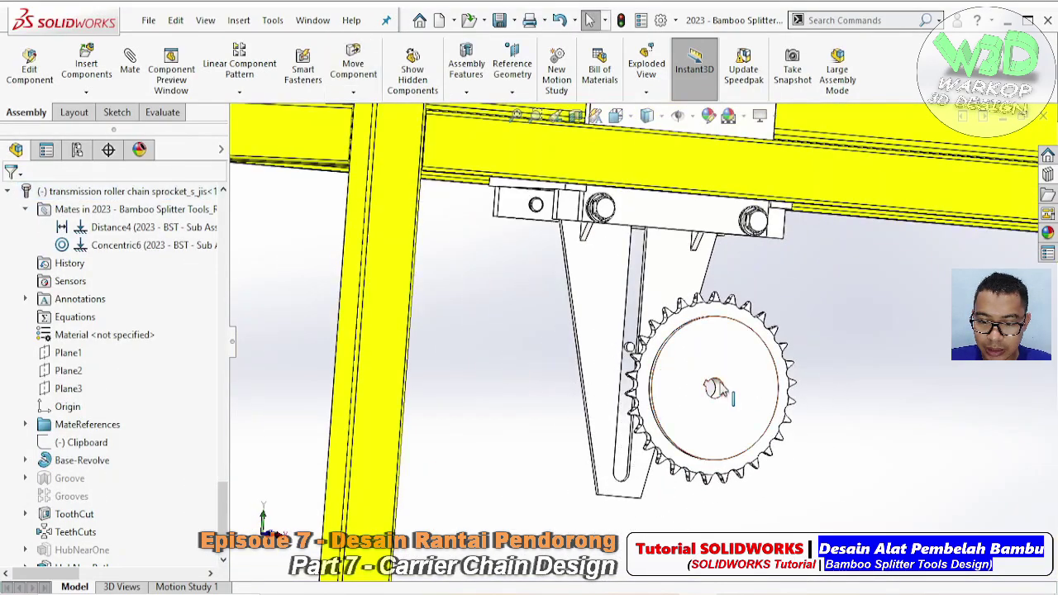
{"action": "middle_click_drag", "start_coordinate": [749, 428], "coordinate": [721, 290]}
{"action": "scroll", "coordinate": [707, 384], "scroll_direction": "down", "scroll_amount": 5}
{"action": "left_click", "coordinate": [643, 351]}
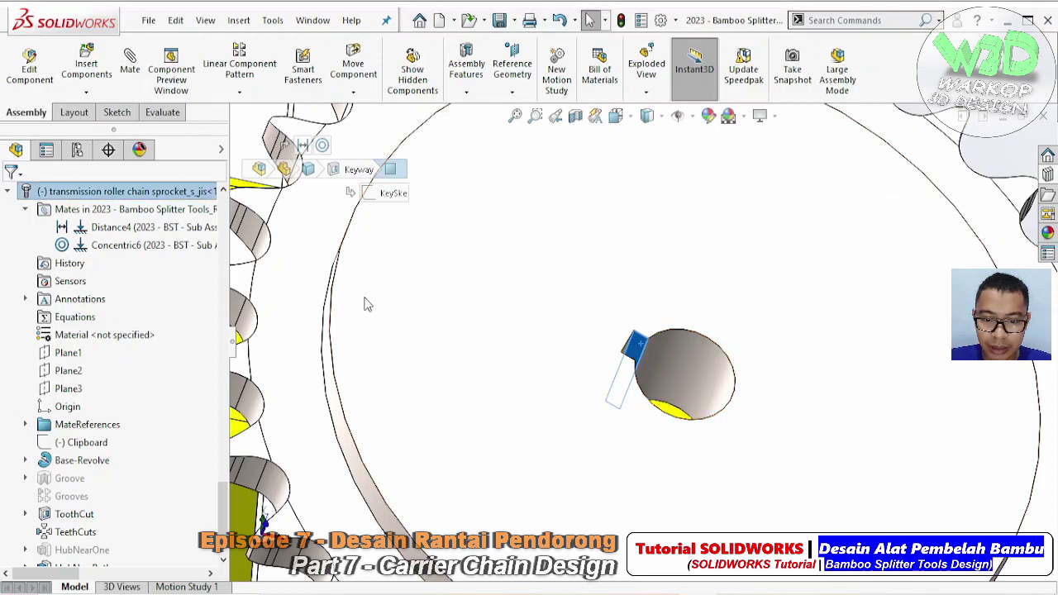
{"action": "scroll", "coordinate": [584, 253], "scroll_direction": "up", "scroll_amount": 8}
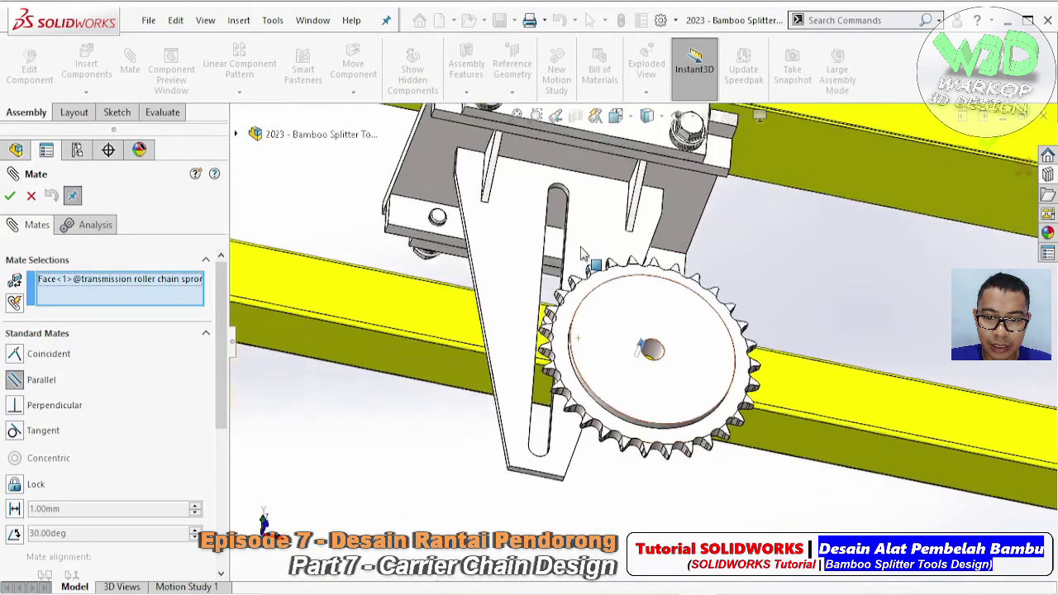
{"action": "scroll", "coordinate": [590, 244], "scroll_direction": "up", "scroll_amount": 3}
{"action": "left_click", "coordinate": [606, 224]}
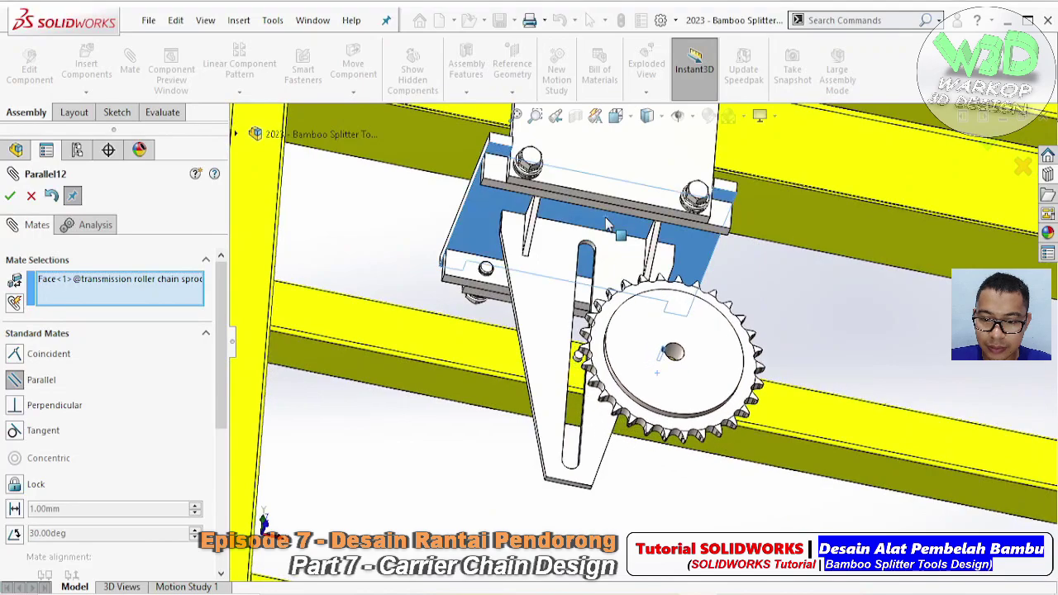
{"action": "left_click", "coordinate": [783, 199]}
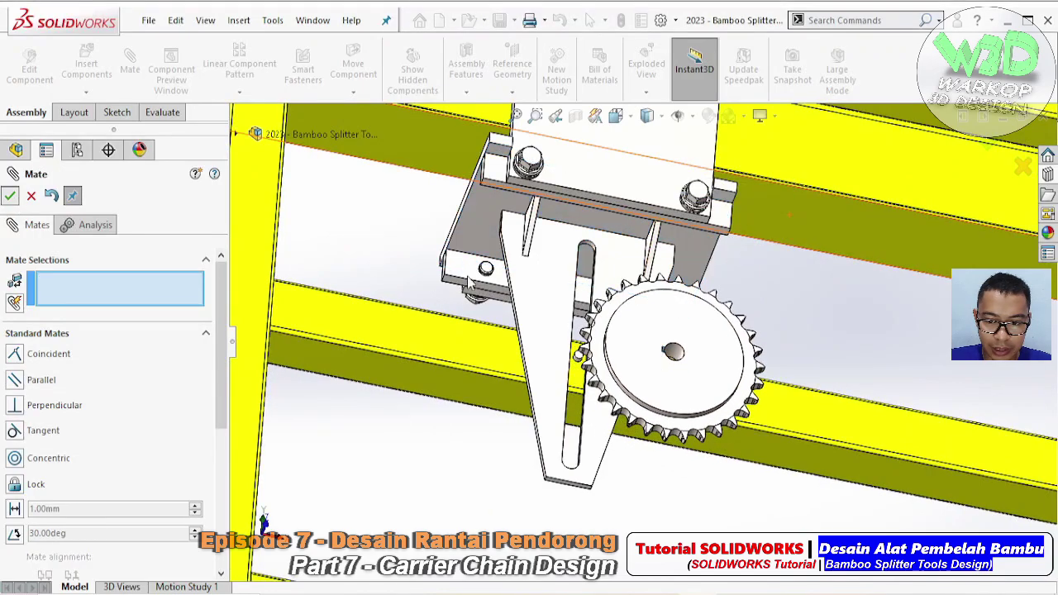
{"action": "left_click", "coordinate": [9, 195]}
- Insert a new in-context part, Part1, into the assembly and edit it in place
{"action": "left_click", "coordinate": [86, 92]}
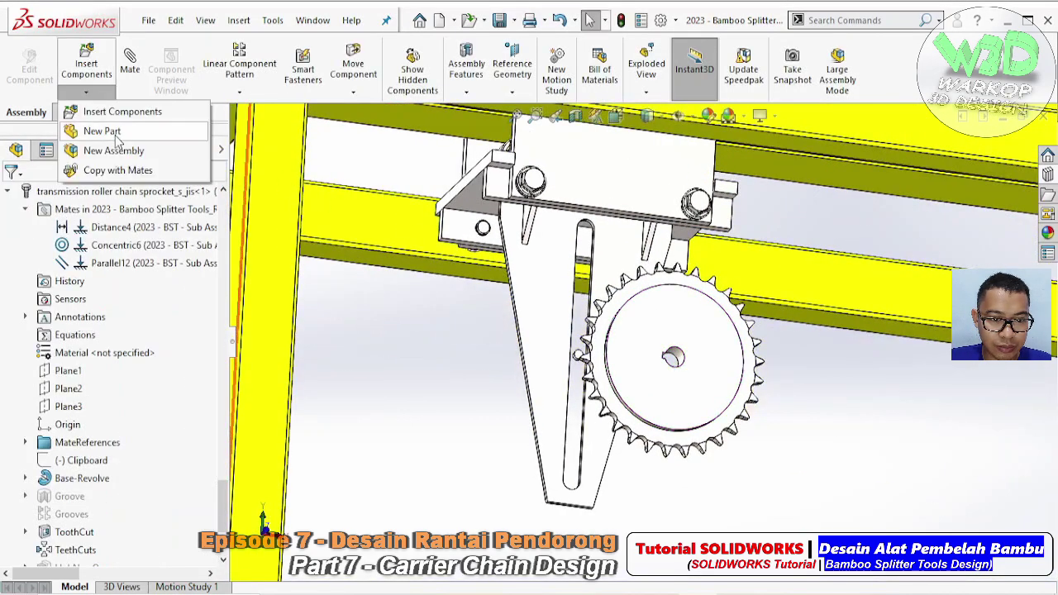
{"action": "left_click", "coordinate": [116, 139]}
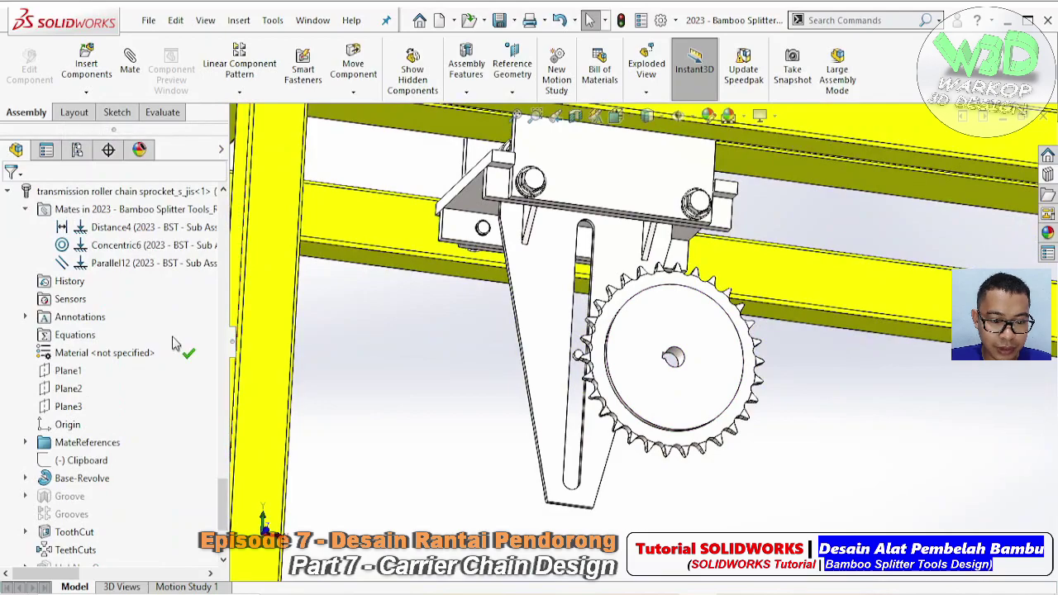
{"action": "right_click", "coordinate": [185, 353]}
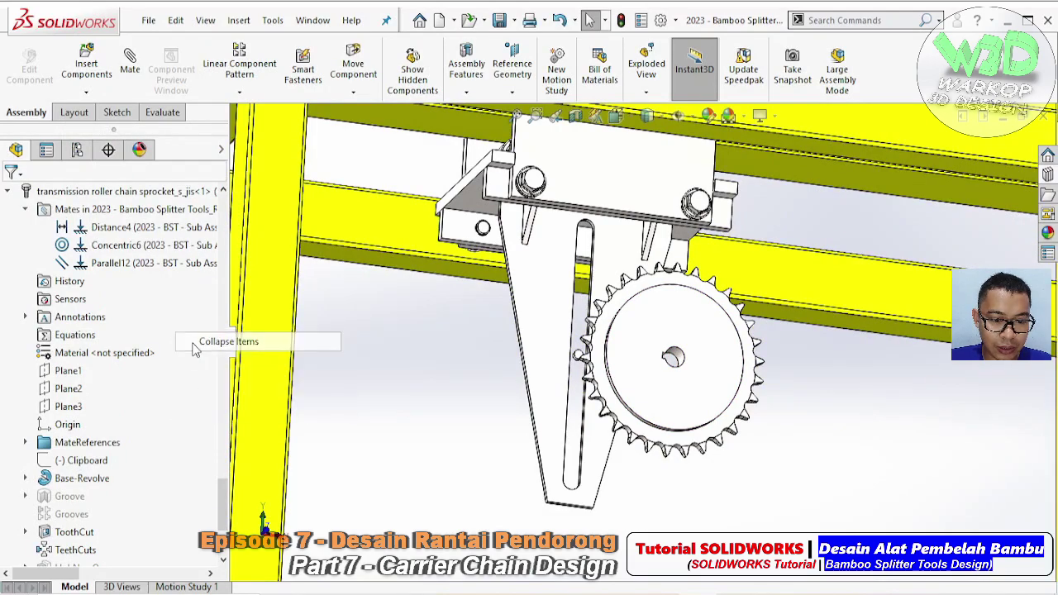
{"action": "left_click", "coordinate": [194, 344]}
{"action": "left_click", "coordinate": [107, 445]}
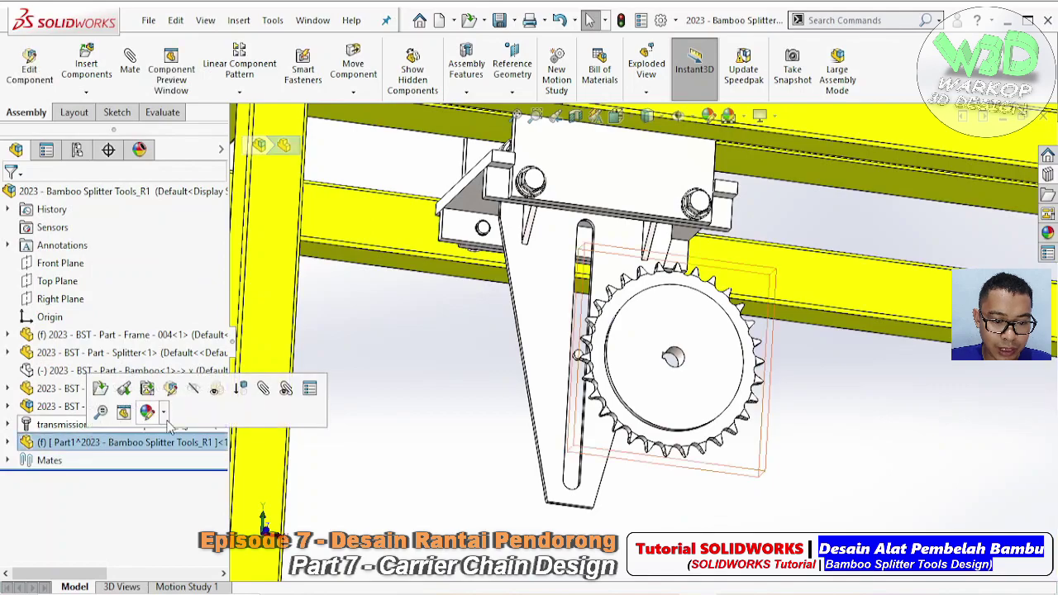
{"action": "left_click", "coordinate": [168, 385]}
- Start Sketch1 on the sprocket face
{"action": "scroll", "coordinate": [726, 338], "scroll_direction": "down", "scroll_amount": 3}
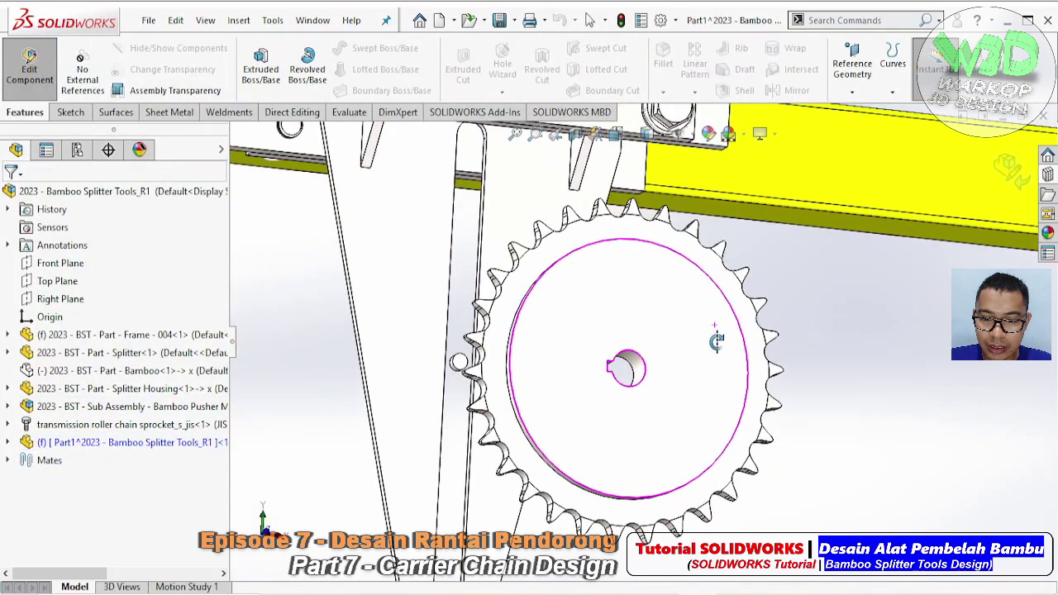
{"action": "left_click", "coordinate": [683, 323]}
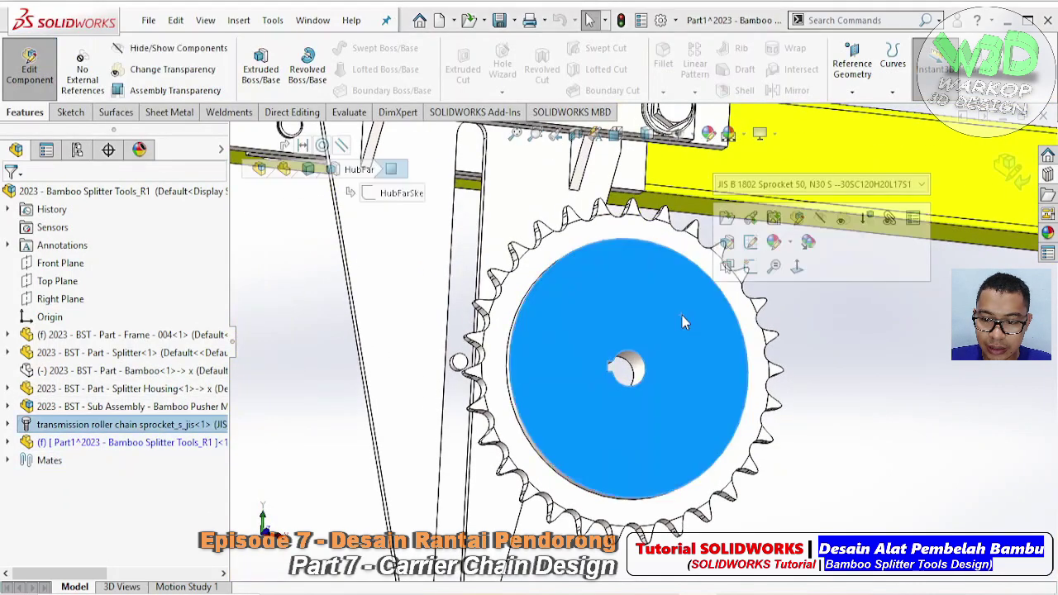
{"action": "left_click", "coordinate": [750, 267]}
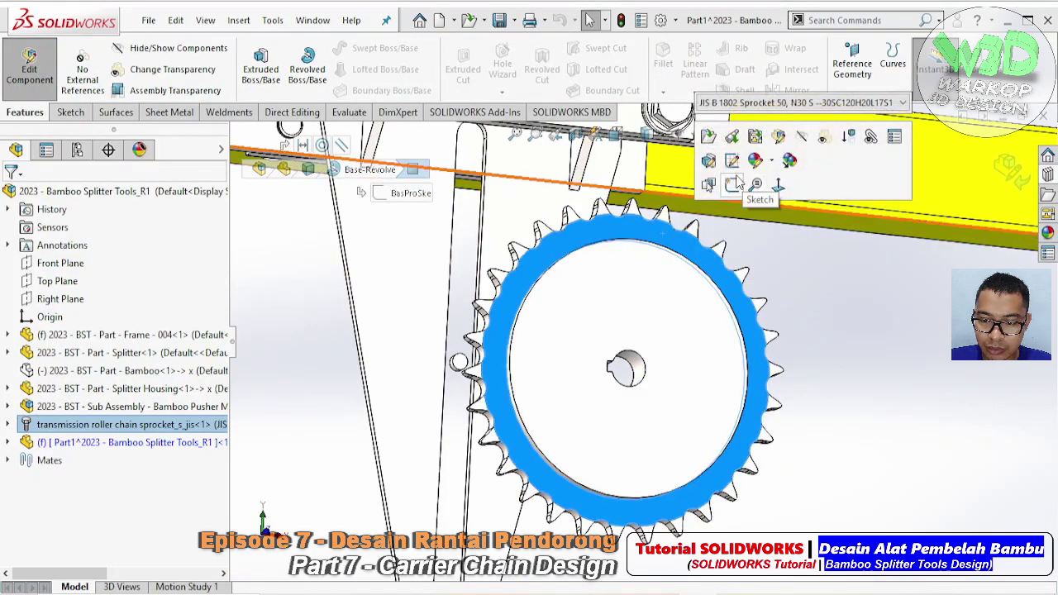
{"action": "left_click", "coordinate": [350, 109]}
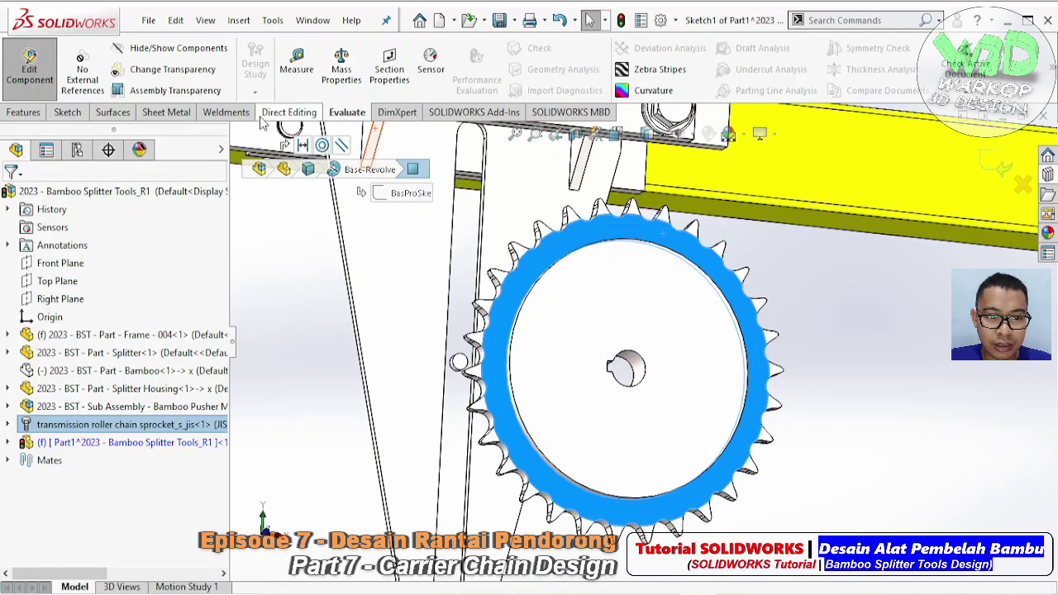
{"action": "left_click", "coordinate": [68, 112]}
- Draw a straight slot from the sprocket centre extending right along the frame
{"action": "left_click", "coordinate": [351, 92]}
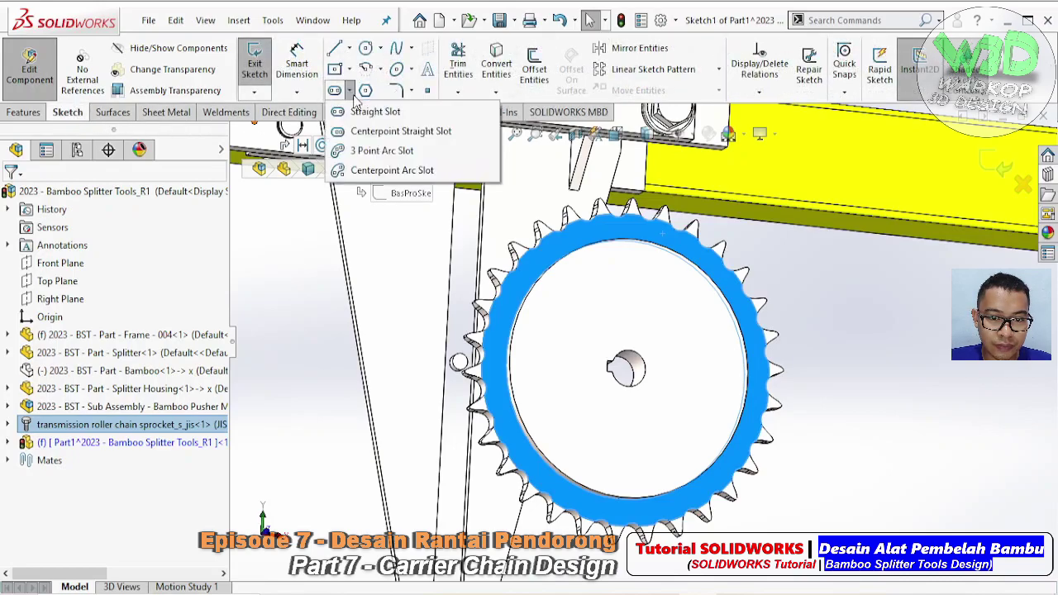
{"action": "left_click", "coordinate": [341, 113]}
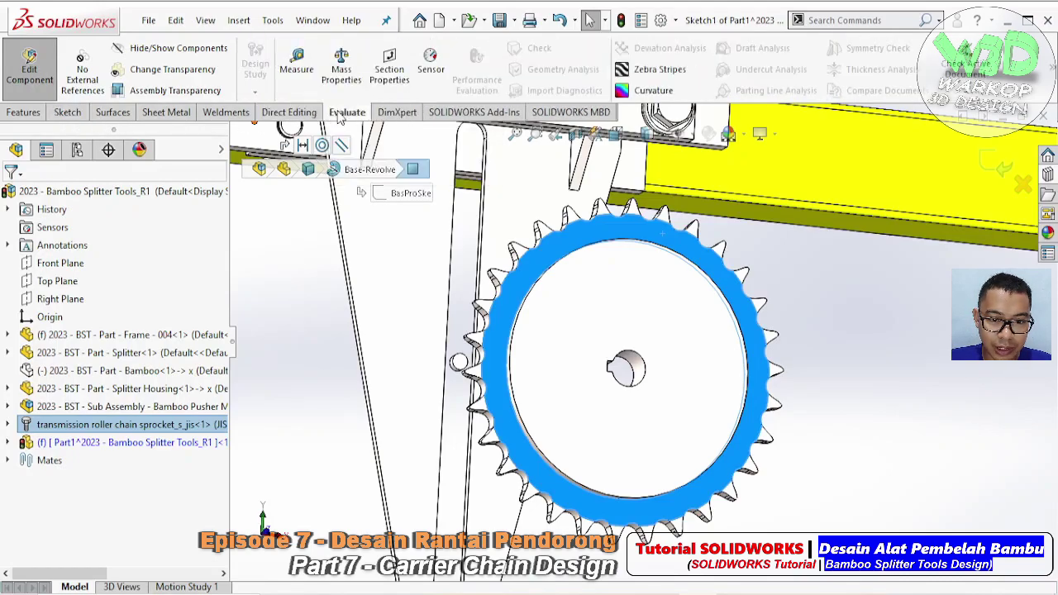
{"action": "left_click", "coordinate": [68, 113]}
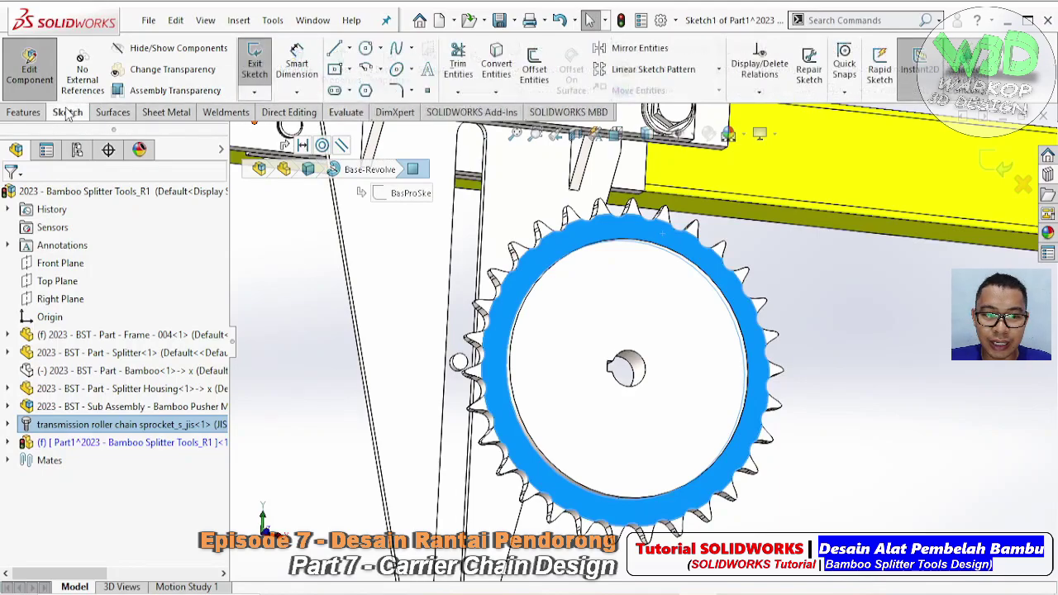
{"action": "left_click", "coordinate": [350, 91]}
{"action": "left_click", "coordinate": [364, 112]}
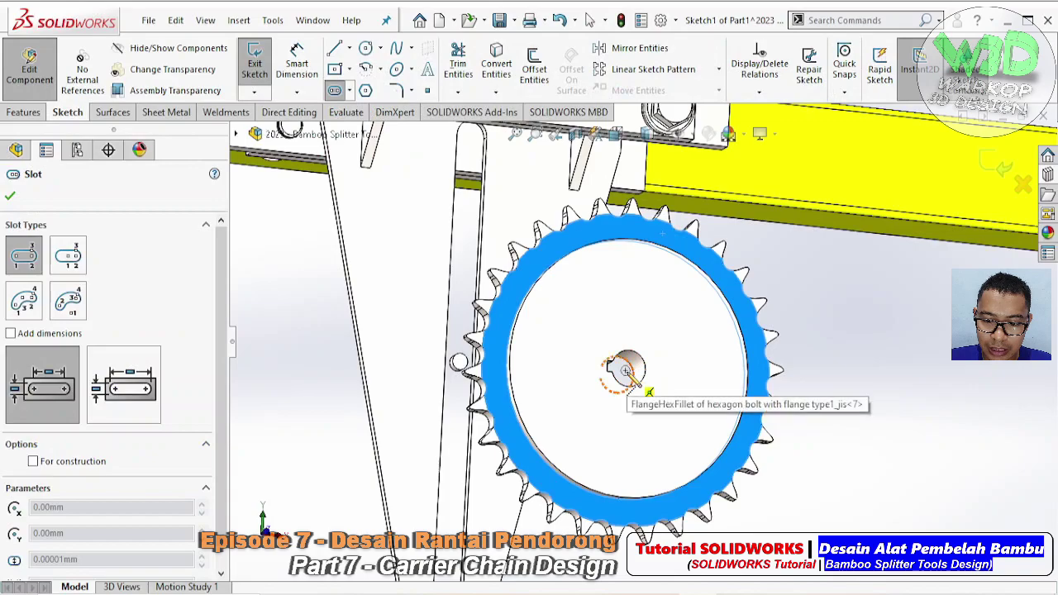
{"action": "left_click", "coordinate": [626, 369]}
{"action": "left_click", "coordinate": [818, 390]}
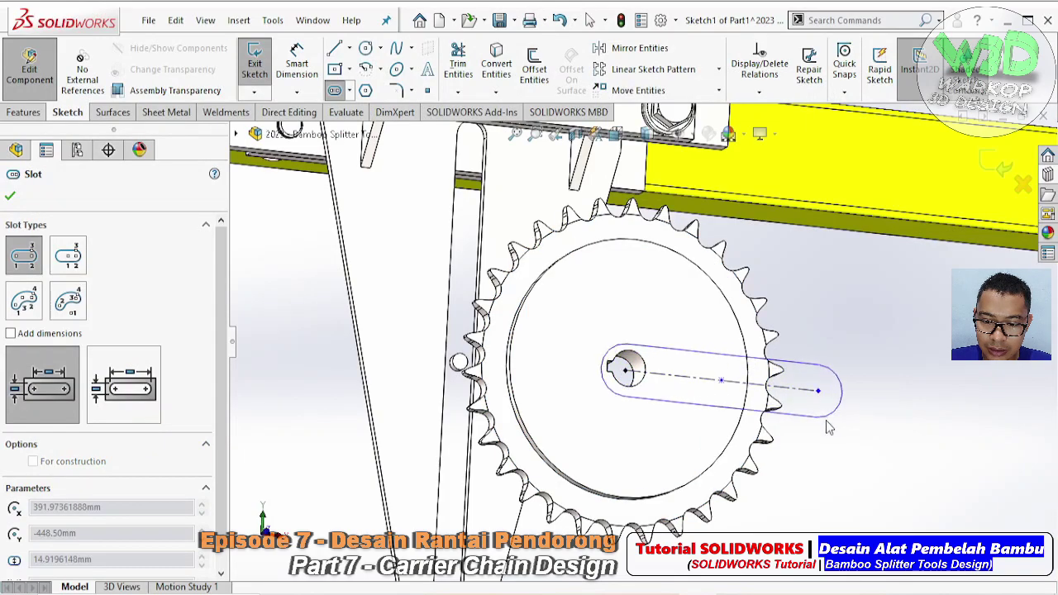
{"action": "left_click", "coordinate": [828, 492]}
- Make the slot arc tangent to the sprocket rim edge
{"action": "scroll", "coordinate": [566, 374], "scroll_direction": "down", "scroll_amount": 2}
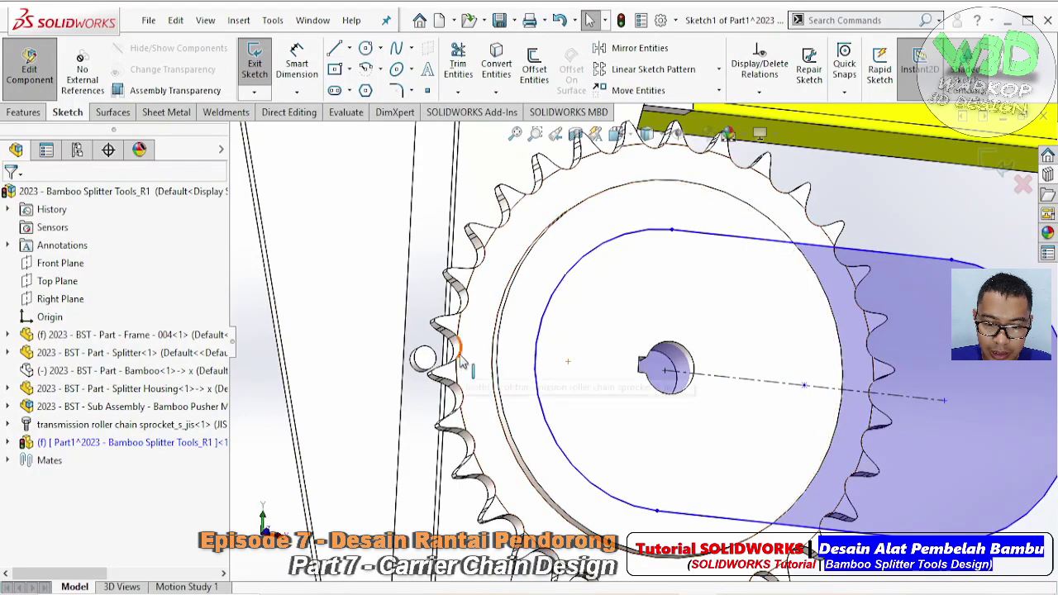
{"action": "scroll", "coordinate": [475, 365], "scroll_direction": "down", "scroll_amount": 2}
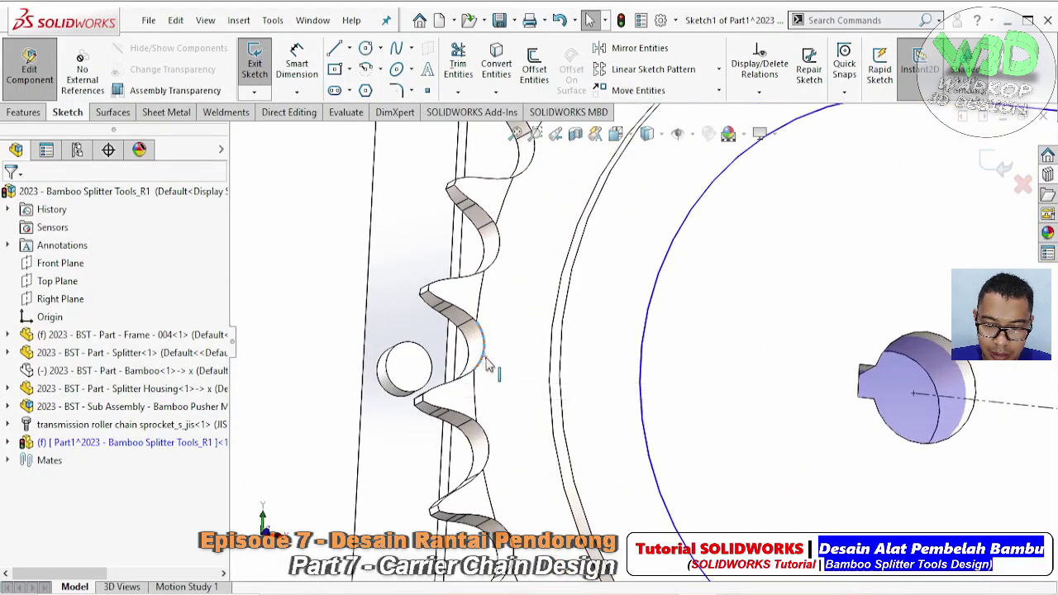
{"action": "left_click", "coordinate": [642, 361], "text": "ctrl"}
{"action": "left_click", "coordinate": [732, 279]}
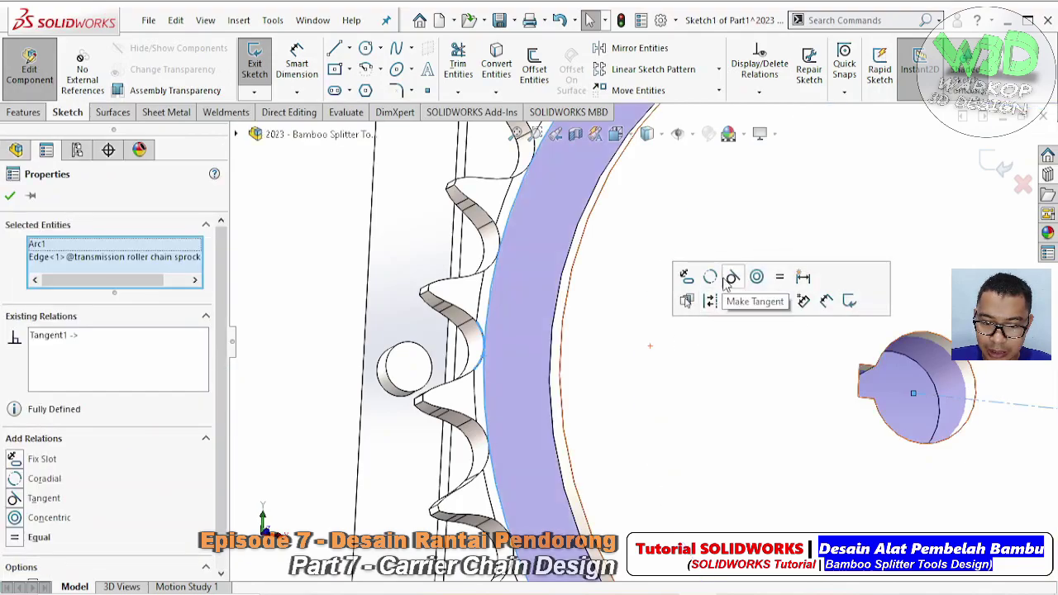
{"action": "left_click", "coordinate": [626, 343]}
{"action": "scroll", "coordinate": [610, 354], "scroll_direction": "up", "scroll_amount": 3}
{"action": "scroll", "coordinate": [687, 373], "scroll_direction": "up", "scroll_amount": 3}
{"action": "scroll", "coordinate": [786, 385], "scroll_direction": "up", "scroll_amount": 2}
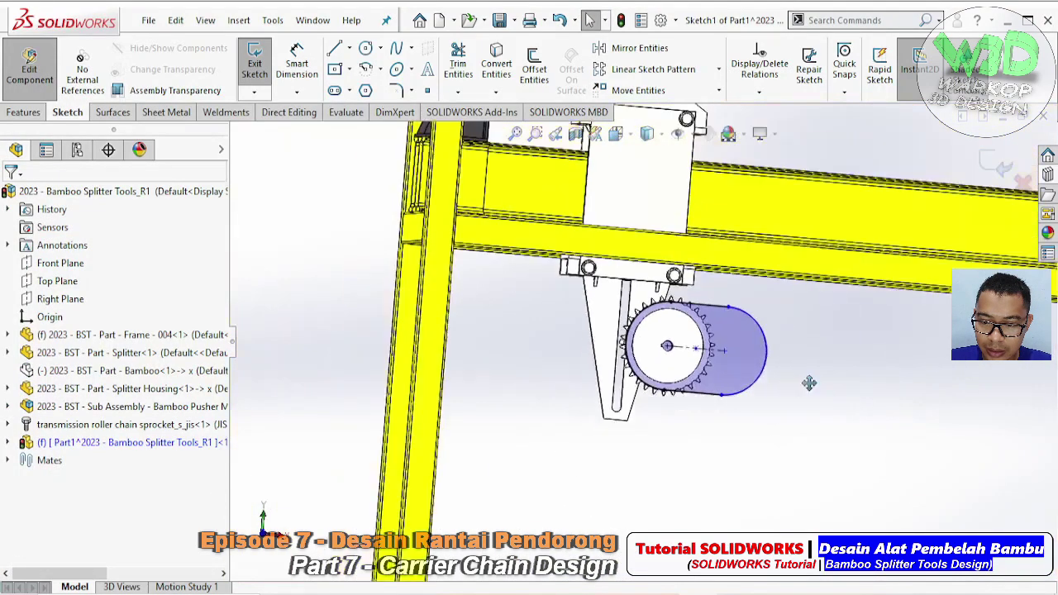
{"action": "middle_click_drag", "start_coordinate": [808, 383], "coordinate": [465, 346], "text": "ctrl"}
{"action": "scroll", "coordinate": [576, 352], "scroll_direction": "up", "scroll_amount": 2}
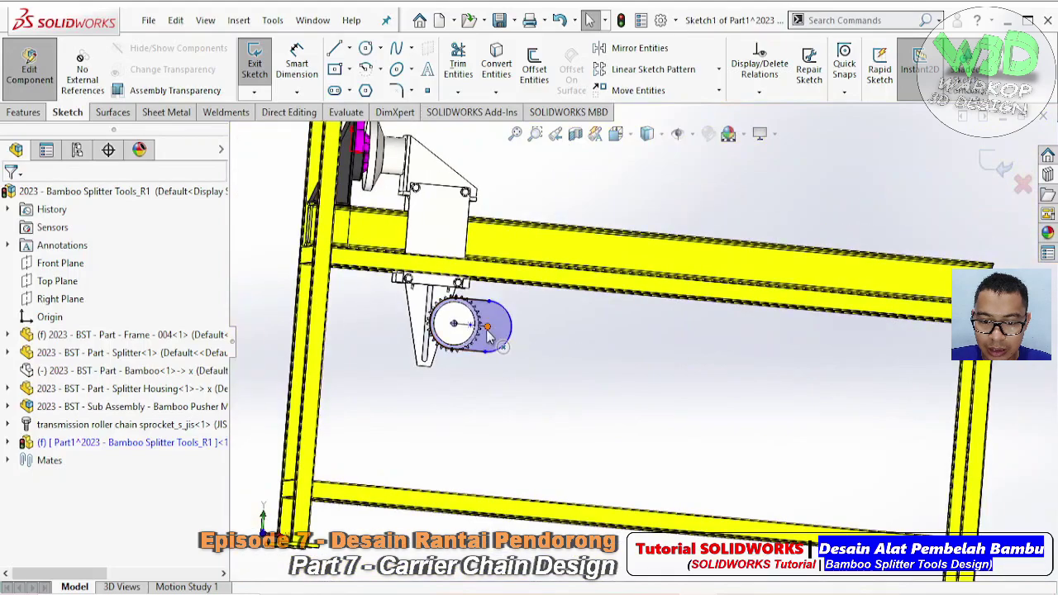
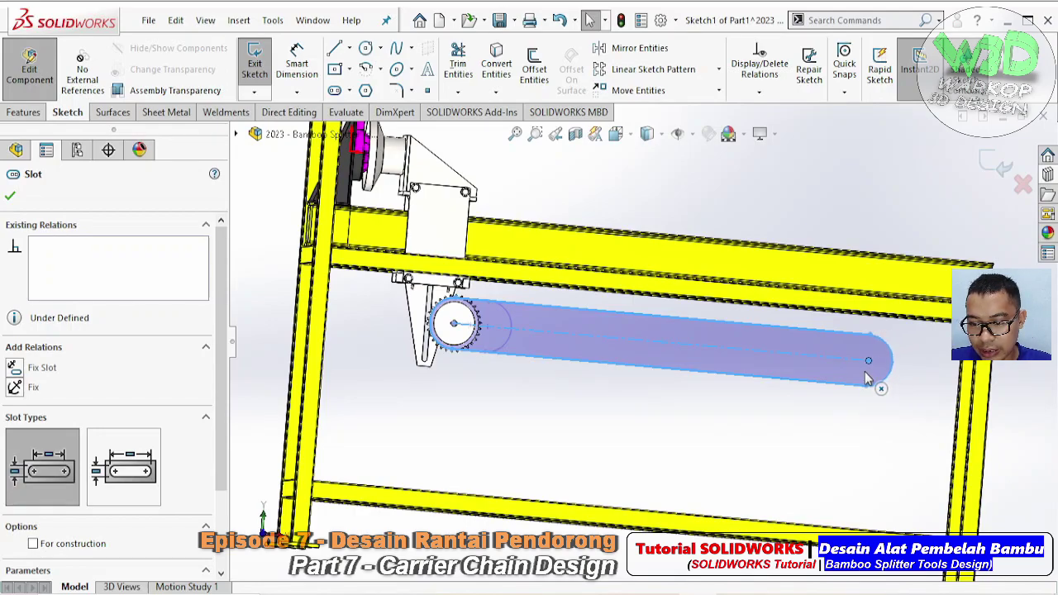
- Place the far end to complete the chain slot running from the sprocket along the frame
{"action": "left_click", "coordinate": [898, 374]}
{"action": "key", "text": "Escape"}
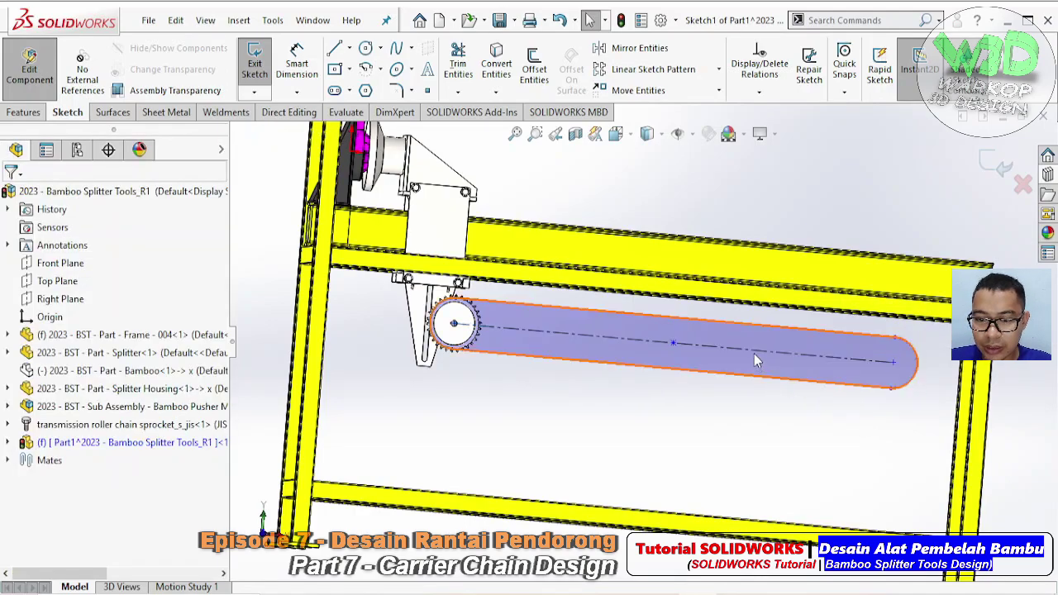
{"action": "scroll", "coordinate": [827, 331], "scroll_direction": "up", "scroll_amount": 5}
{"action": "scroll", "coordinate": [925, 287], "scroll_direction": "up", "scroll_amount": 2}
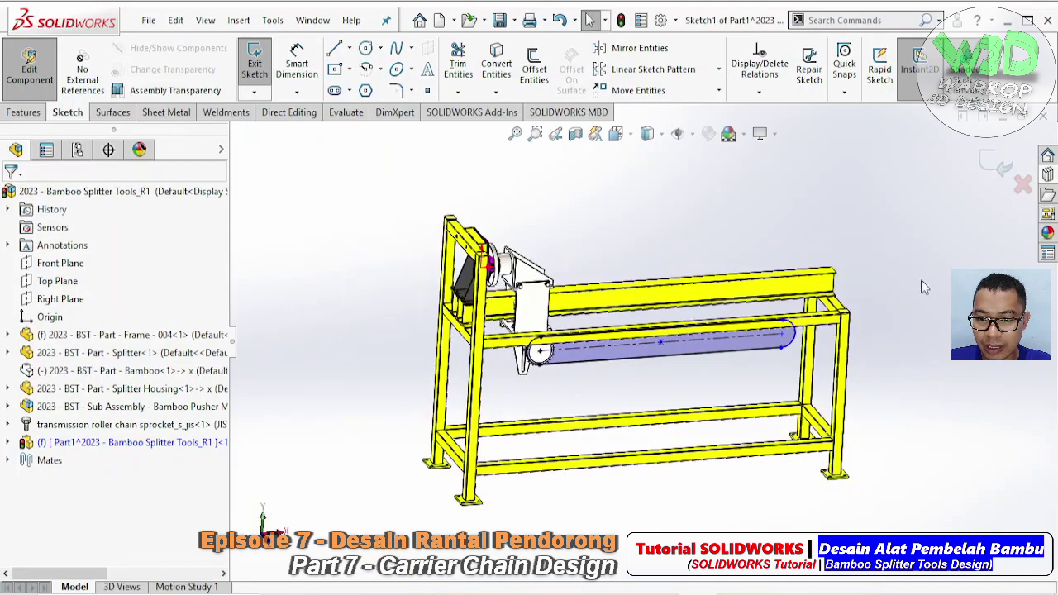
{"action": "mouse_move", "coordinate": [925, 287]}
{"action": "middle_mouse_down"}
{"action": "mouse_move", "coordinate": [763, 303]}
{"action": "mouse_move", "coordinate": [616, 221]}
{"action": "middle_mouse_up"}
{"action": "key", "text": "ctrl+8"}
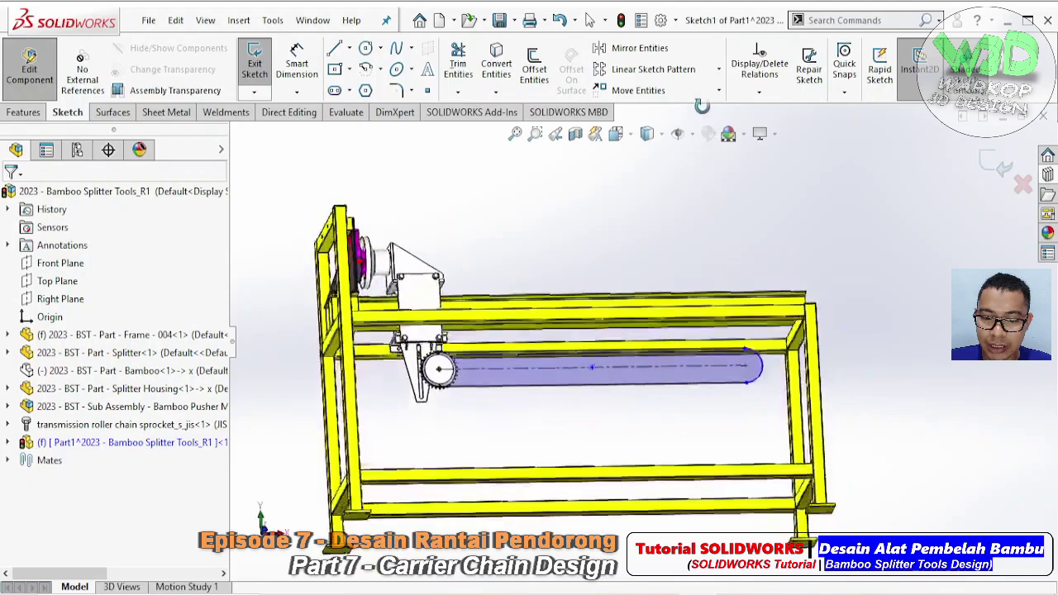
{"action": "middle_click_drag", "start_coordinate": [702, 106], "coordinate": [616, 411]}
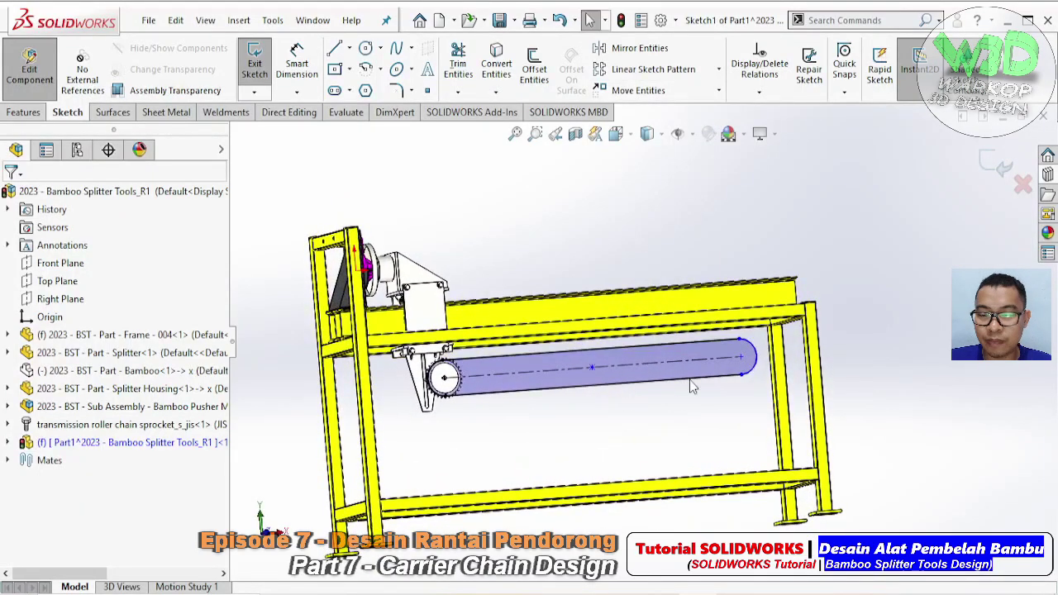
{"action": "scroll", "coordinate": [566, 331], "scroll_direction": "down", "scroll_amount": 2}
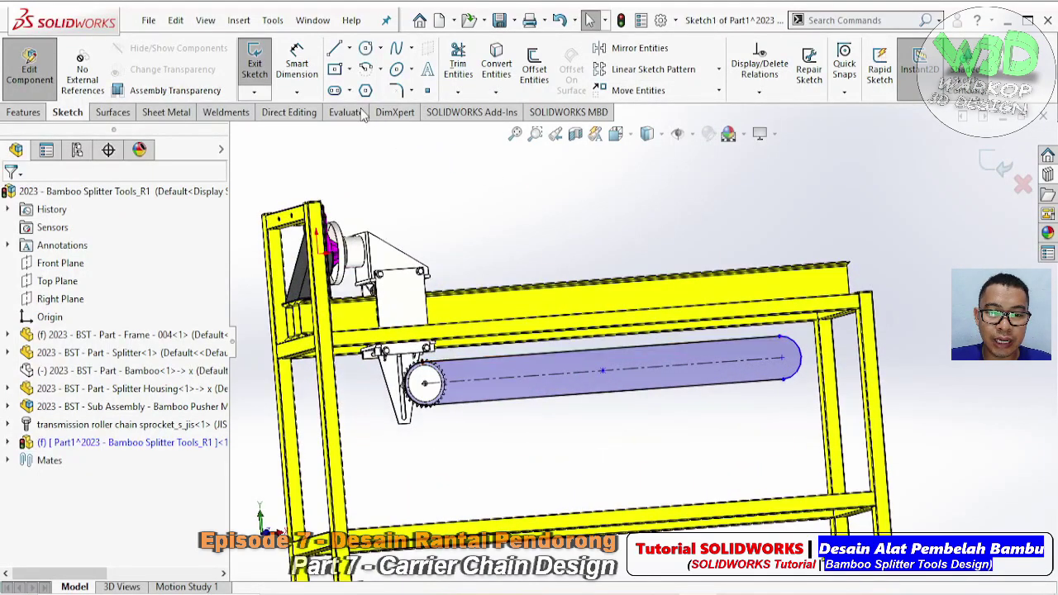
- Dimension the slot's bottom edge to a length of 1200 mm
{"action": "key", "text": "d"}
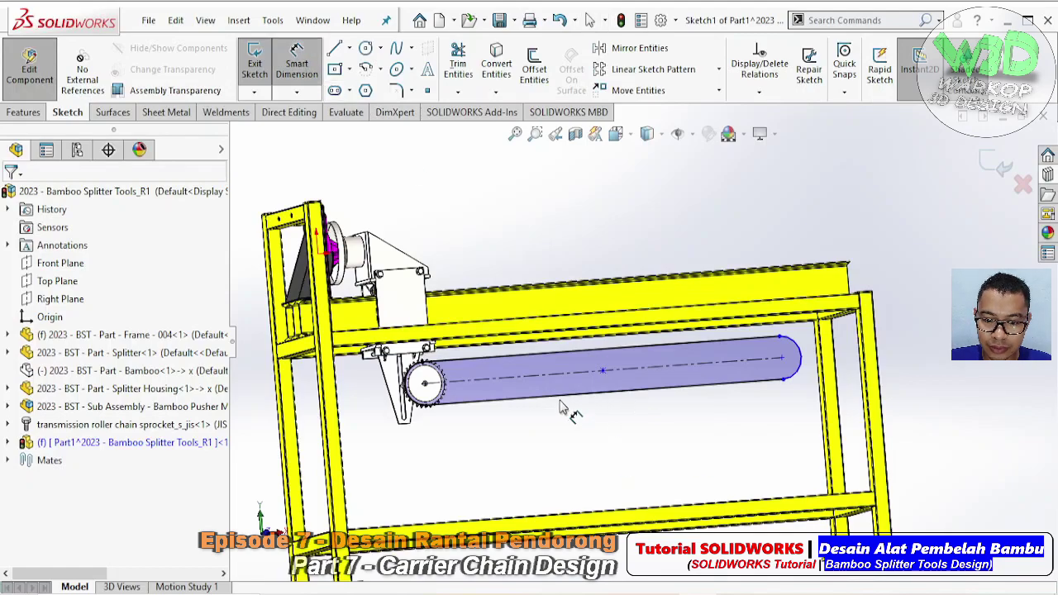
{"action": "left_click", "coordinate": [562, 406]}
{"action": "left_click", "coordinate": [609, 447]}
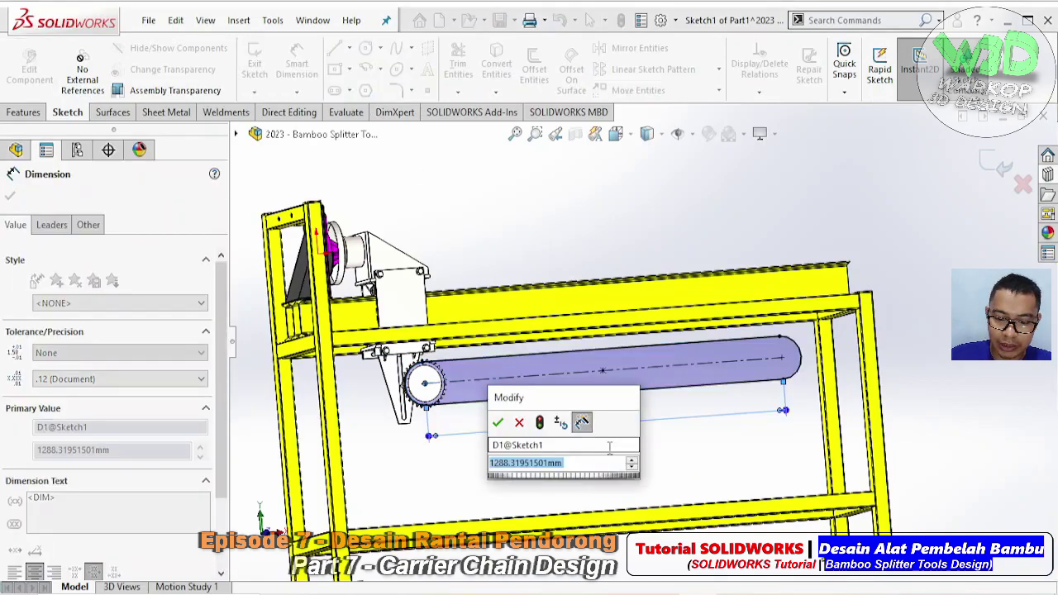
{"action": "key", "text": "Return"}
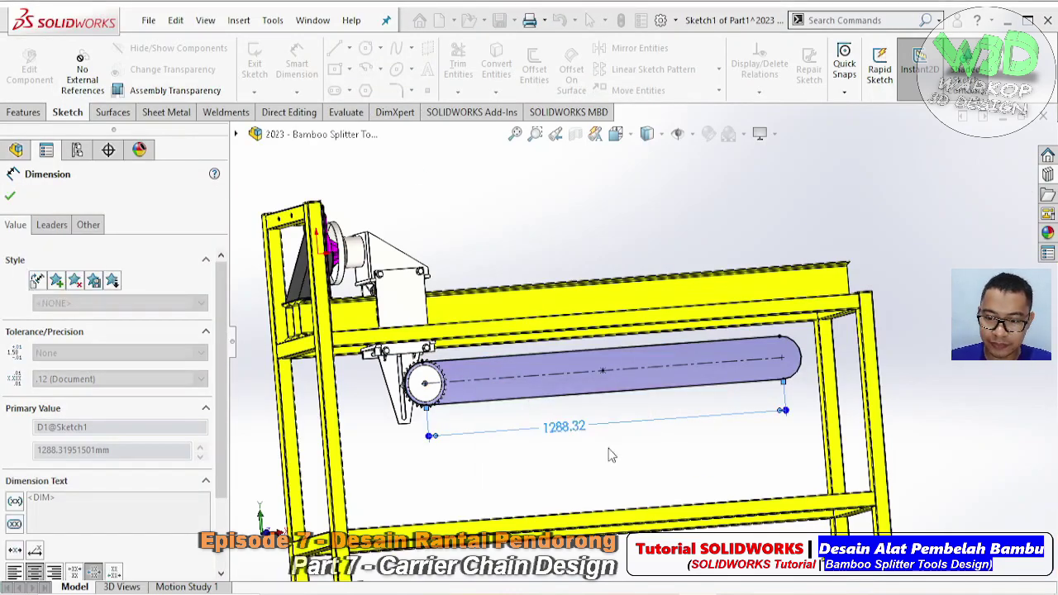
{"action": "key", "text": "Escape"}
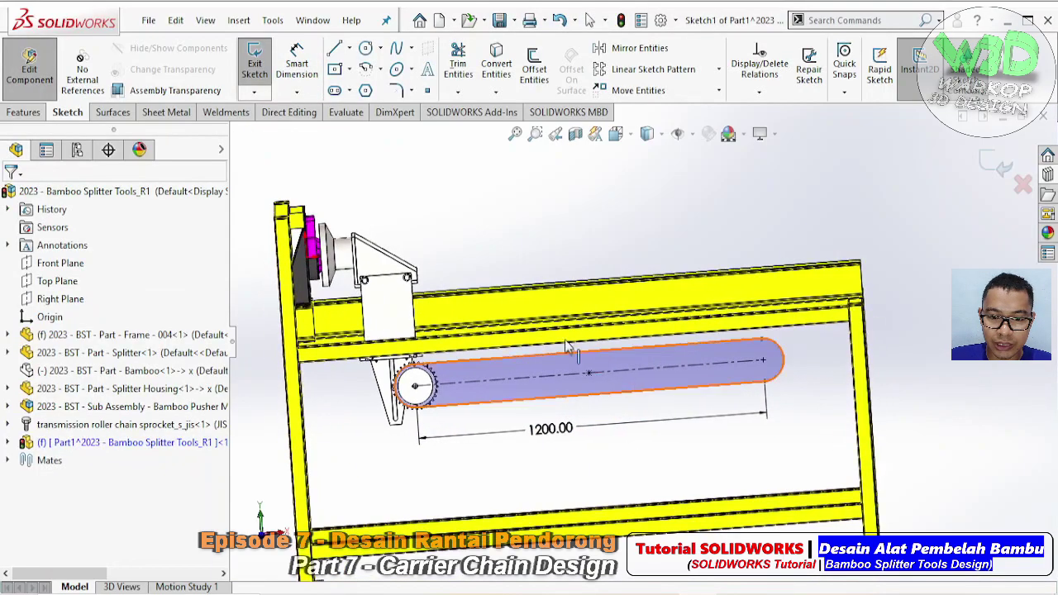
{"action": "mouse_move", "coordinate": [494, 314]}
{"action": "middle_mouse_down"}
{"action": "mouse_move", "coordinate": [493, 303]}
{"action": "mouse_move", "coordinate": [500, 318]}
{"action": "middle_mouse_up"}
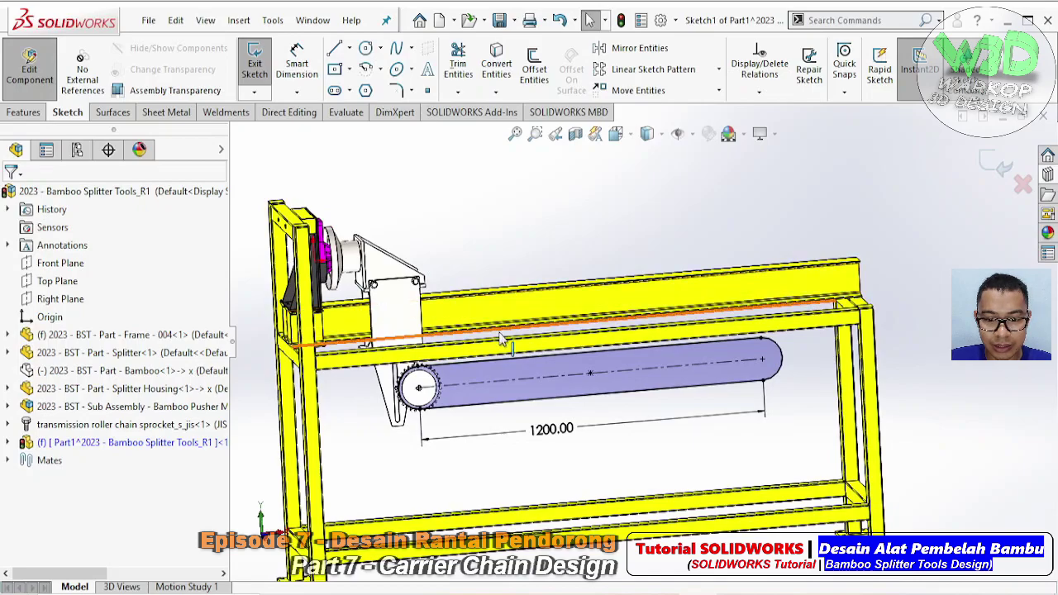
{"action": "scroll", "coordinate": [501, 318], "scroll_direction": "down", "scroll_amount": 2}
{"action": "scroll", "coordinate": [500, 297], "scroll_direction": "down", "scroll_amount": 2}
{"action": "scroll", "coordinate": [567, 372], "scroll_direction": "up", "scroll_amount": 2}
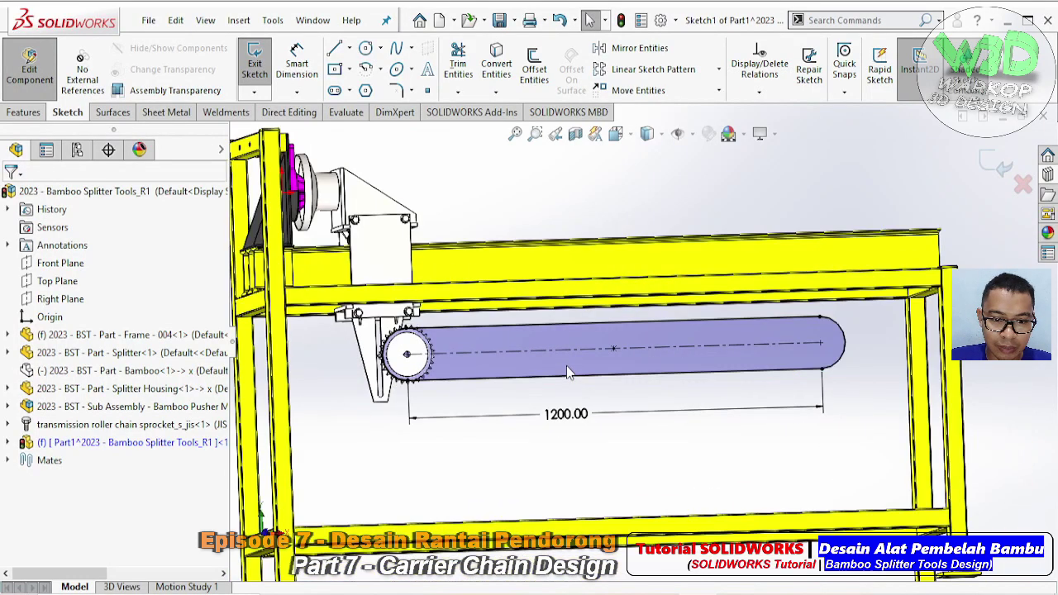
{"action": "middle_click_drag", "start_coordinate": [567, 366], "coordinate": [588, 371], "text": "ctrl"}
{"action": "scroll", "coordinate": [588, 371], "scroll_direction": "down", "scroll_amount": 1}
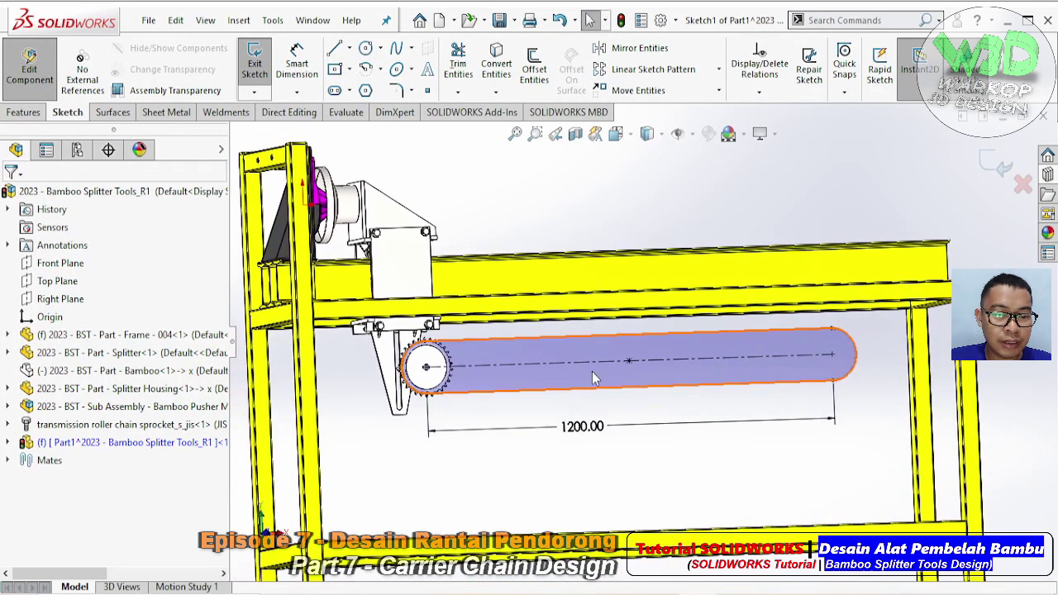
{"action": "scroll", "coordinate": [592, 377], "scroll_direction": "down", "scroll_amount": 2}
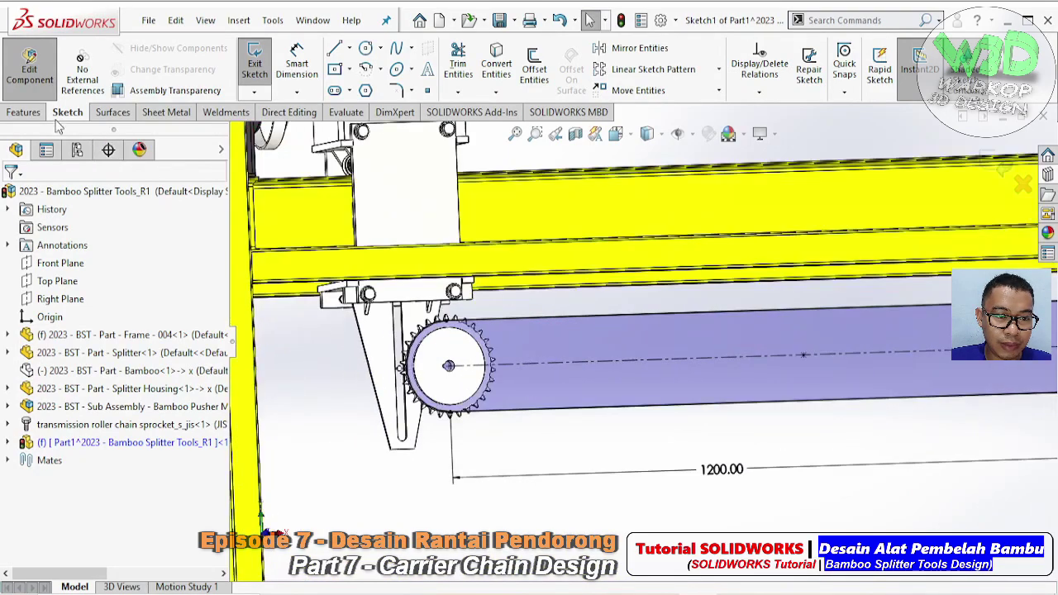
- Extrude the chain slot sketch Up To Surface, ending at the sprocket face
{"action": "left_click", "coordinate": [24, 112]}
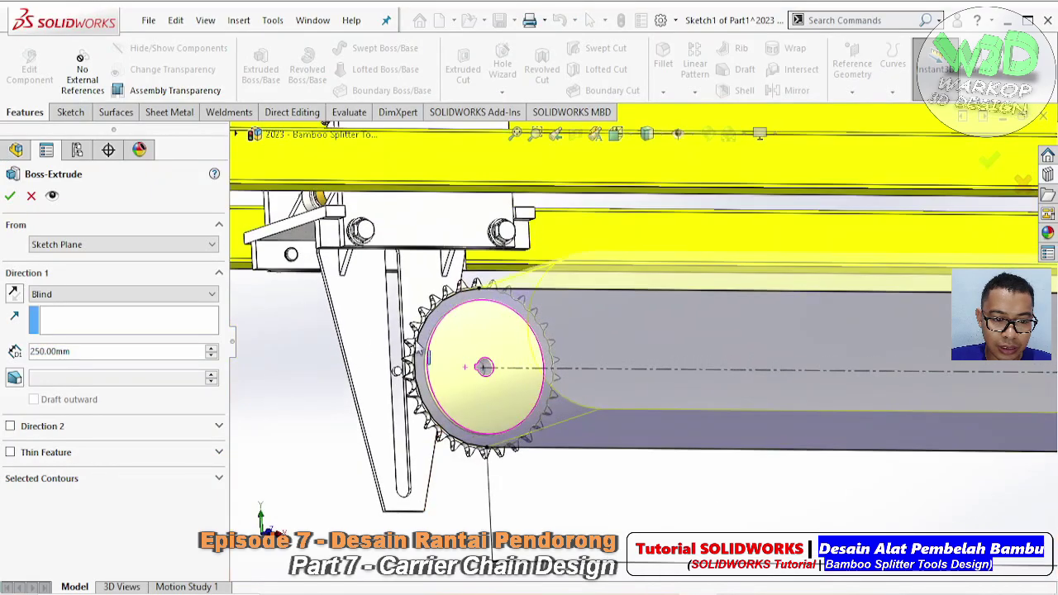
{"action": "left_click", "coordinate": [159, 294]}
{"action": "left_click", "coordinate": [145, 331]}
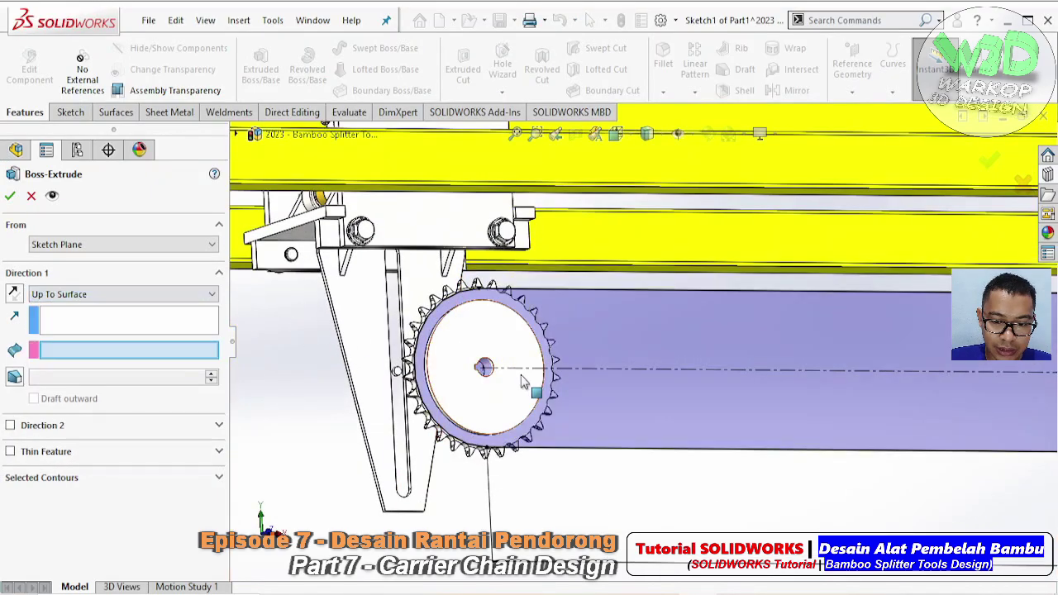
{"action": "mouse_move", "coordinate": [530, 381]}
{"action": "middle_mouse_down"}
{"action": "mouse_move", "coordinate": [589, 333]}
{"action": "mouse_move", "coordinate": [583, 388]}
{"action": "middle_mouse_up"}
{"action": "scroll", "coordinate": [583, 397], "scroll_direction": "down", "scroll_amount": 3}
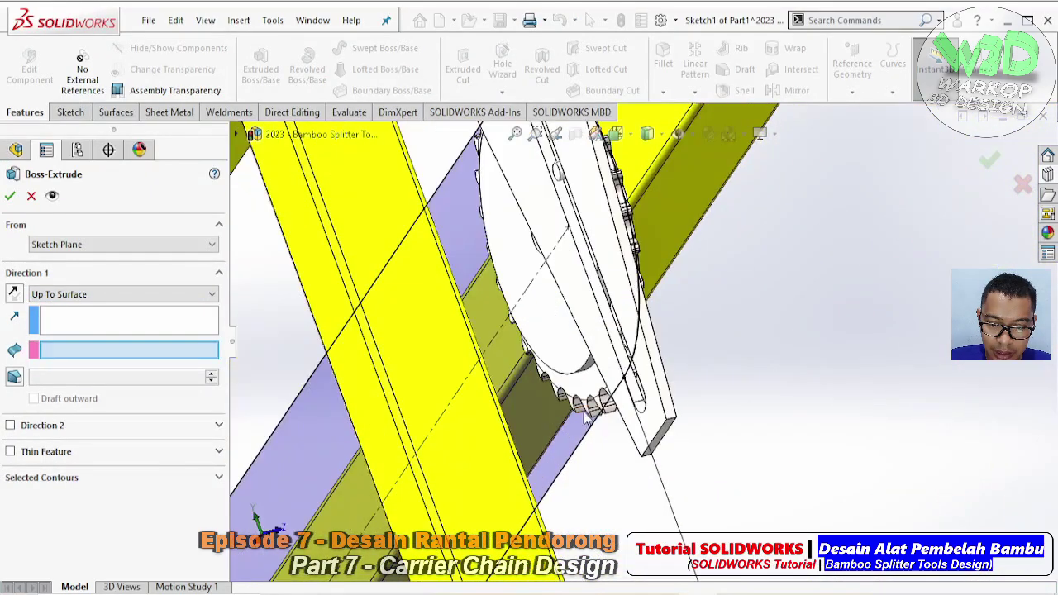
{"action": "left_click", "coordinate": [586, 395]}
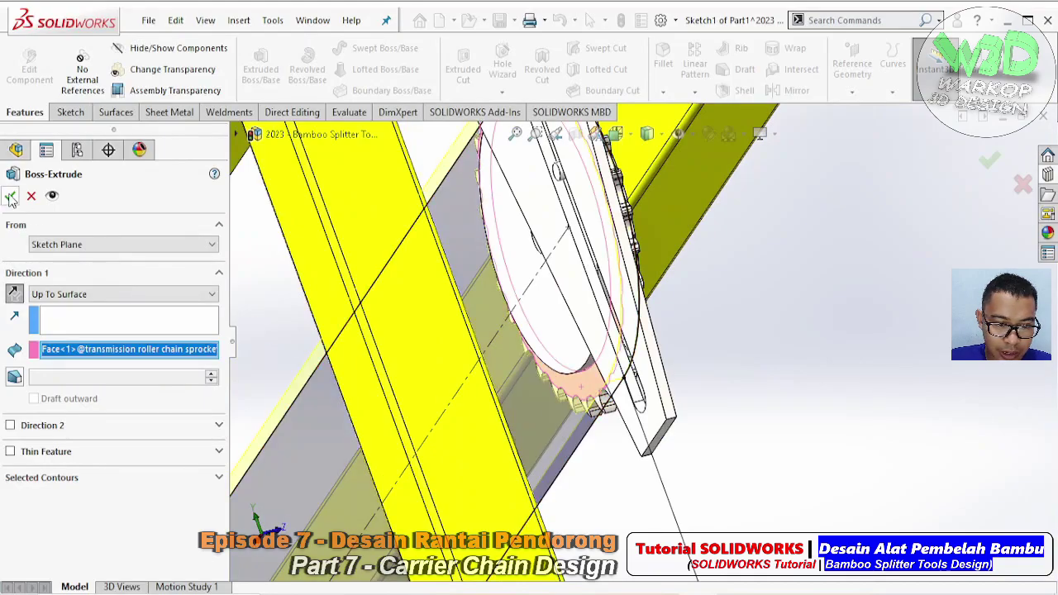
{"action": "key", "text": "Return"}
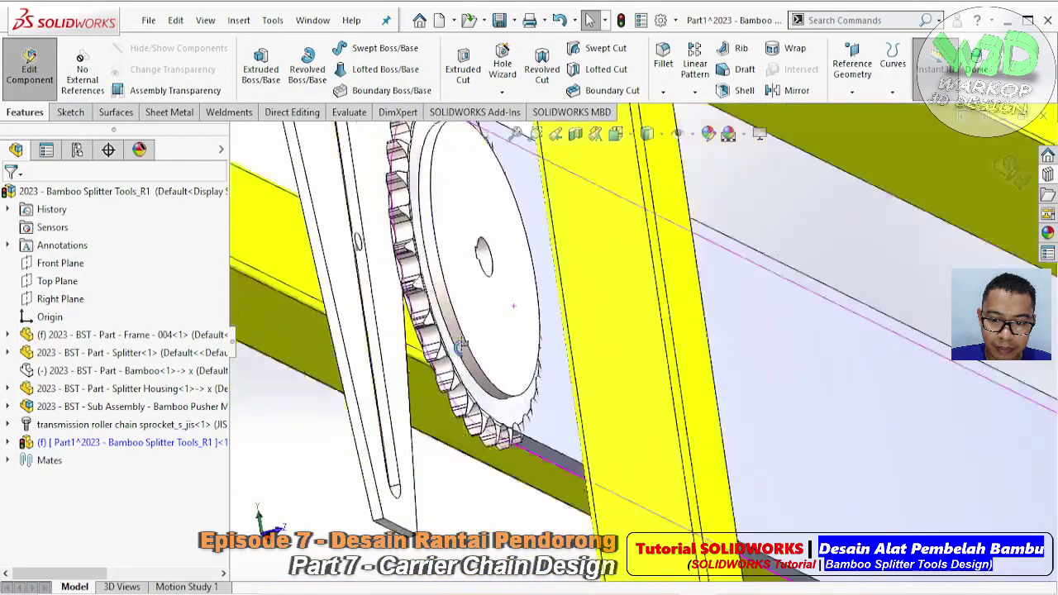
{"action": "middle_click_drag", "start_coordinate": [604, 338], "coordinate": [496, 372]}
- Break all of Part1's external references and return to the assembly
{"action": "right_click", "coordinate": [174, 447]}
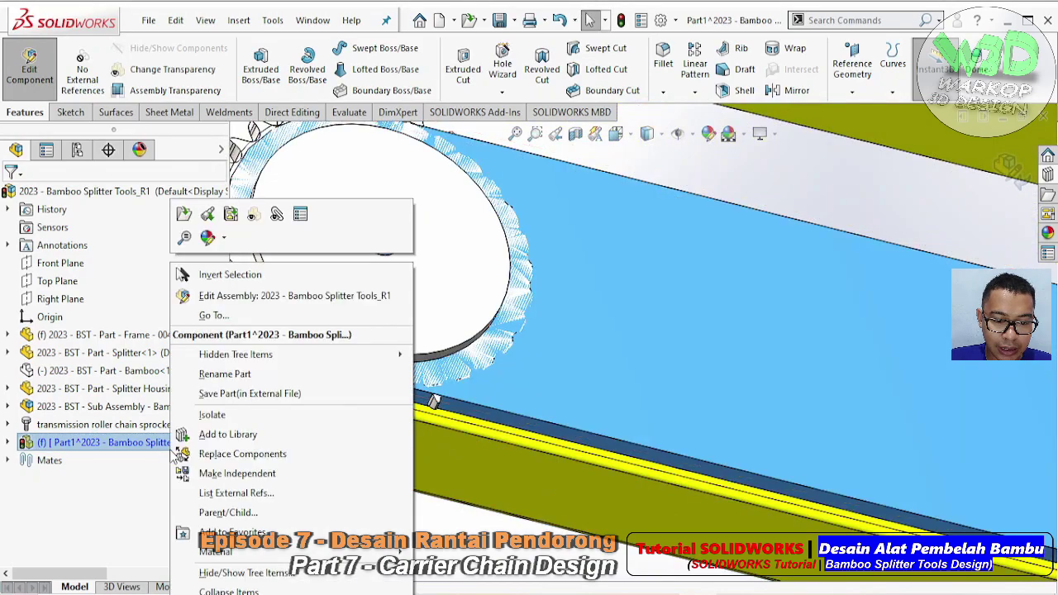
{"action": "left_click", "coordinate": [243, 494]}
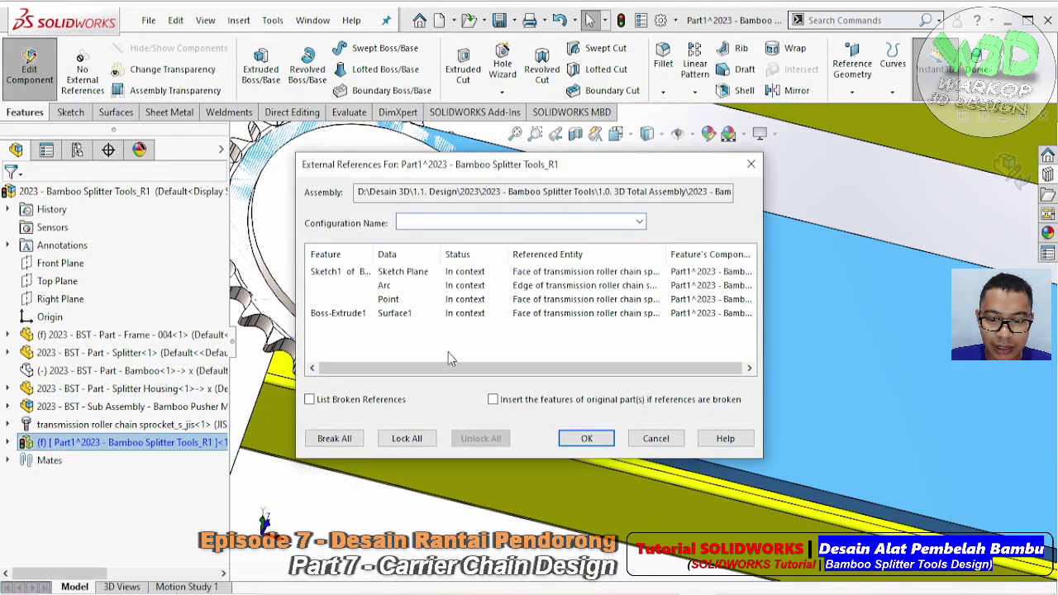
{"action": "left_click", "coordinate": [335, 439]}
{"action": "left_click", "coordinate": [569, 351]}
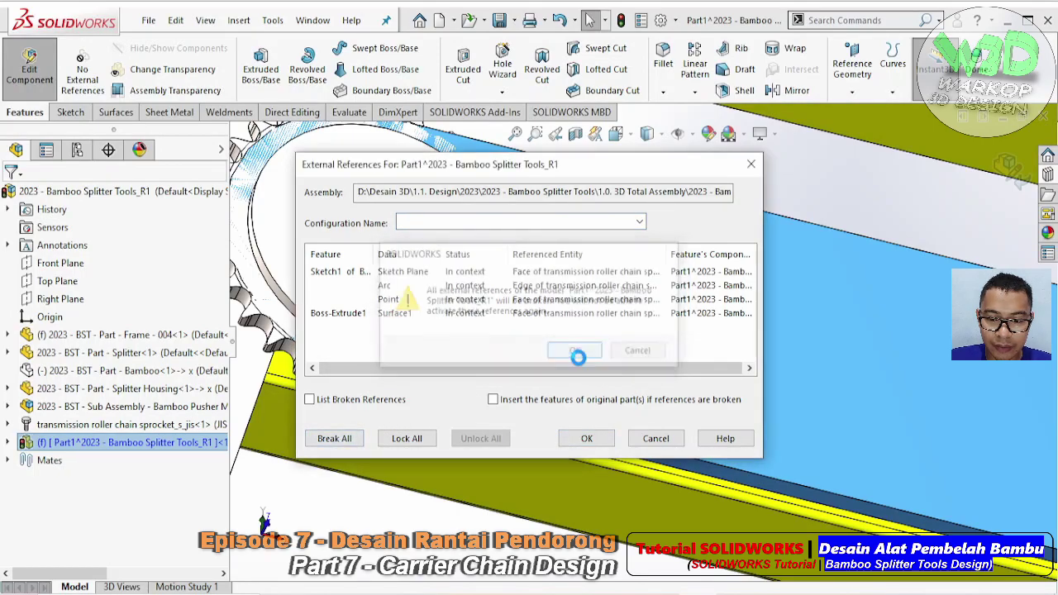
{"action": "left_click", "coordinate": [587, 438]}
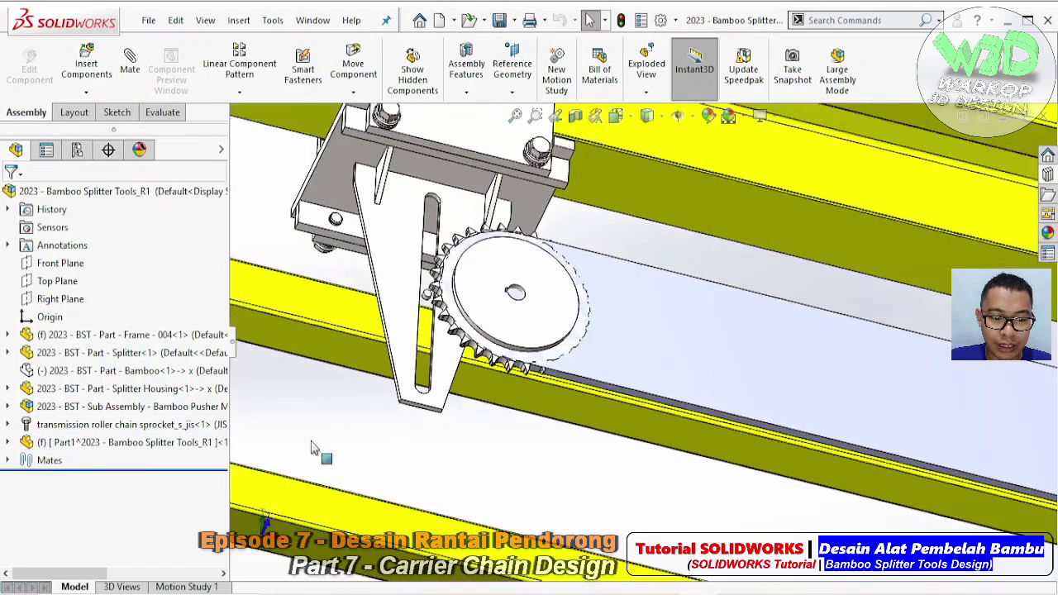
- Assign Glass from the Other Non-metals library as Part1's material
{"action": "left_click", "coordinate": [7, 443]}
{"action": "right_click", "coordinate": [97, 467]}
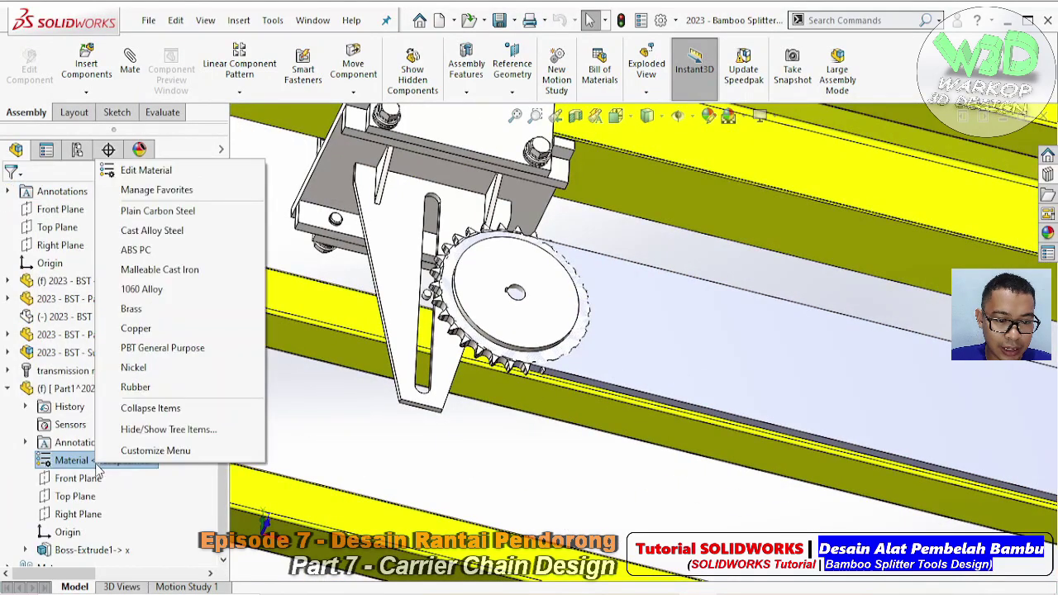
{"action": "left_click", "coordinate": [358, 374]}
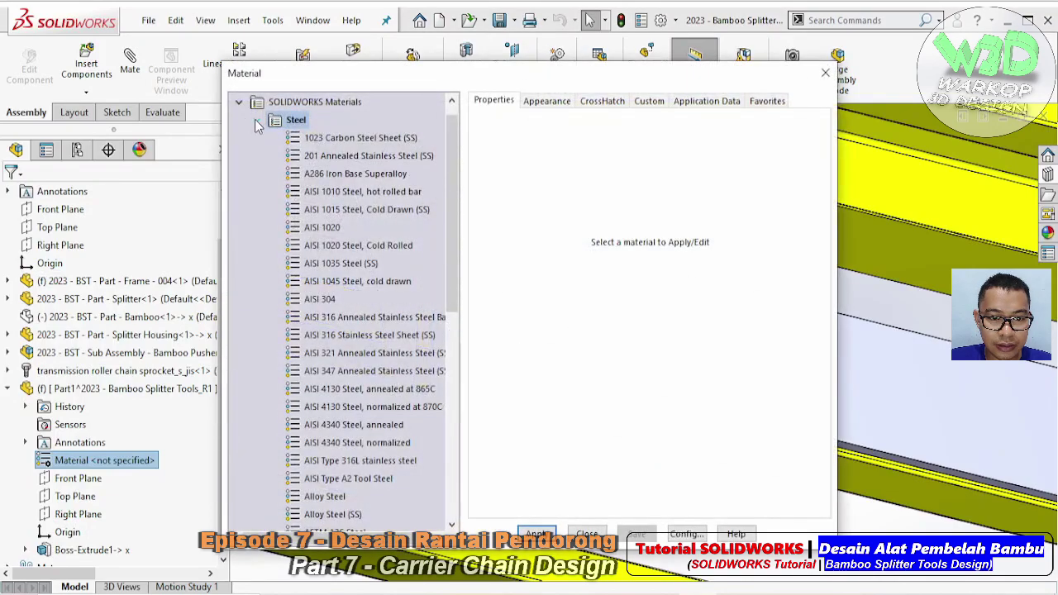
{"action": "left_click", "coordinate": [256, 121]}
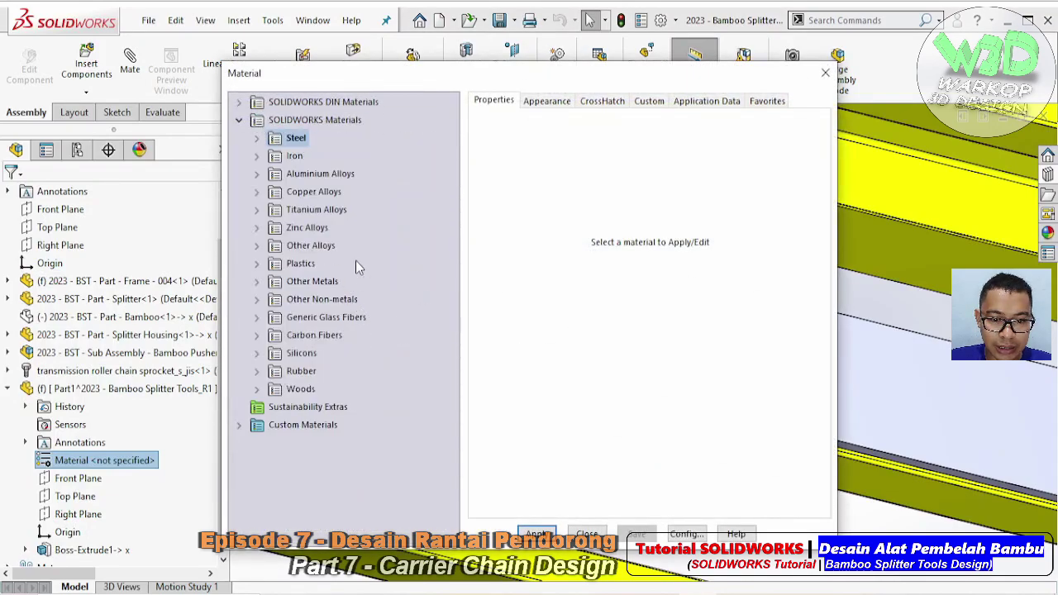
{"action": "left_click", "coordinate": [331, 303]}
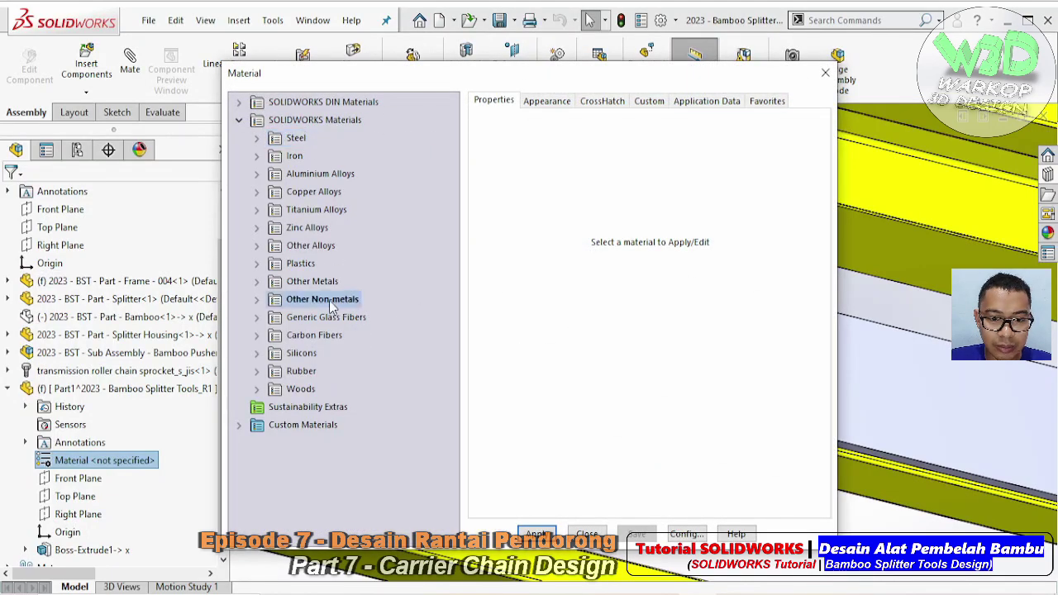
{"action": "left_click", "coordinate": [256, 299]}
{"action": "left_click", "coordinate": [315, 371]}
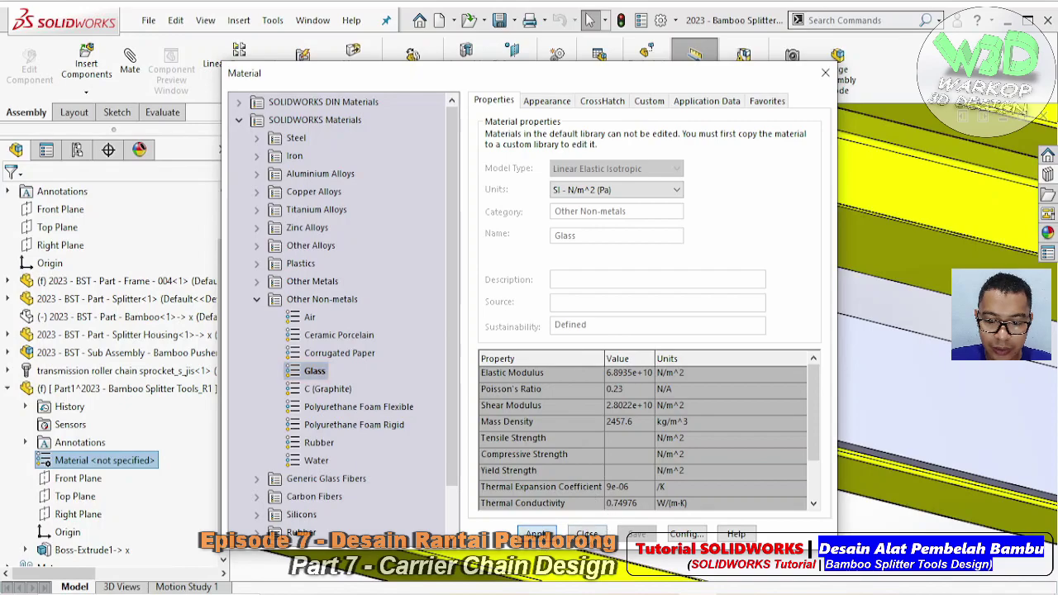
{"action": "left_click", "coordinate": [586, 534]}
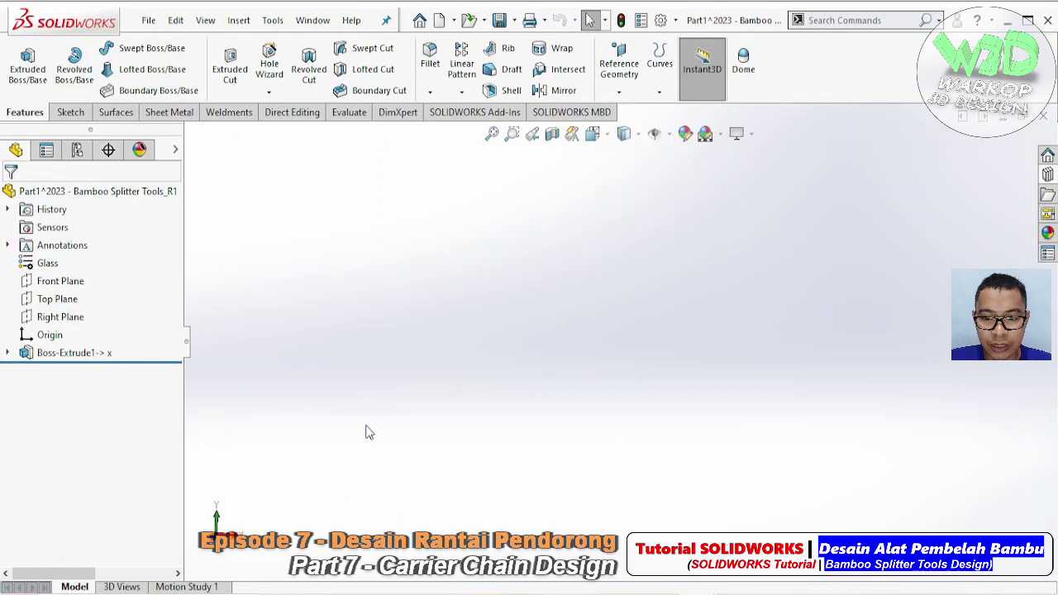
- Save the part as '2023 - BST - Part - Chain Reference - 002' in 1.2. 3D Parts, then close it
{"action": "left_click", "coordinate": [148, 20]}
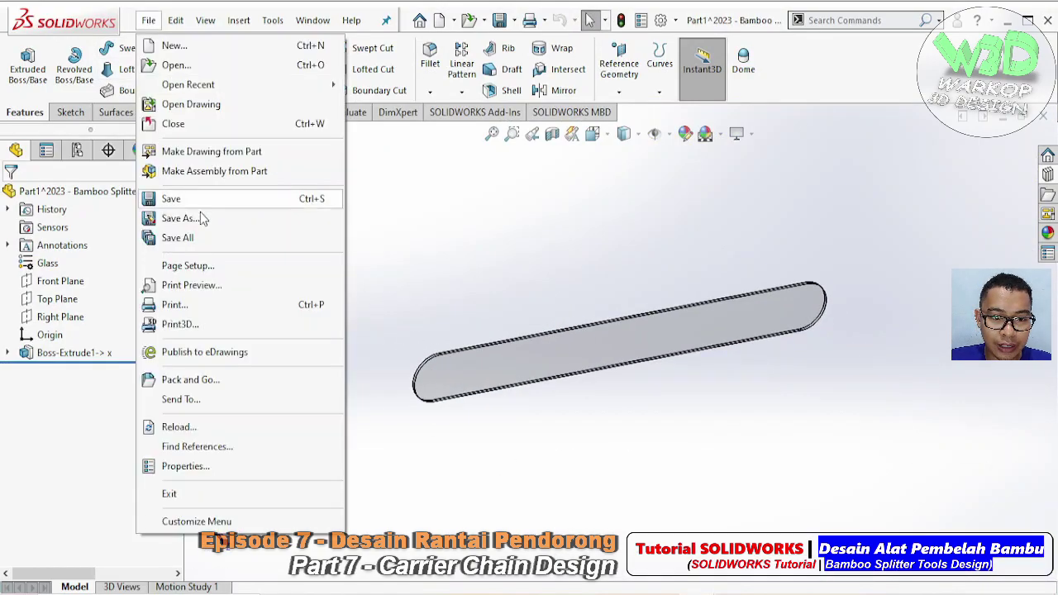
{"action": "left_click", "coordinate": [281, 218]}
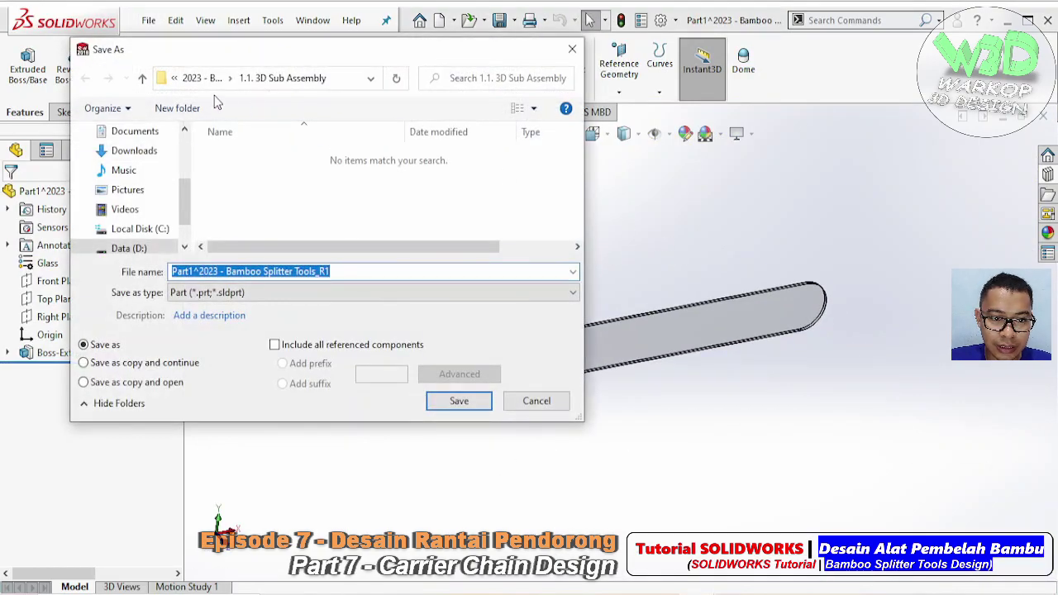
{"action": "left_click", "coordinate": [197, 79]}
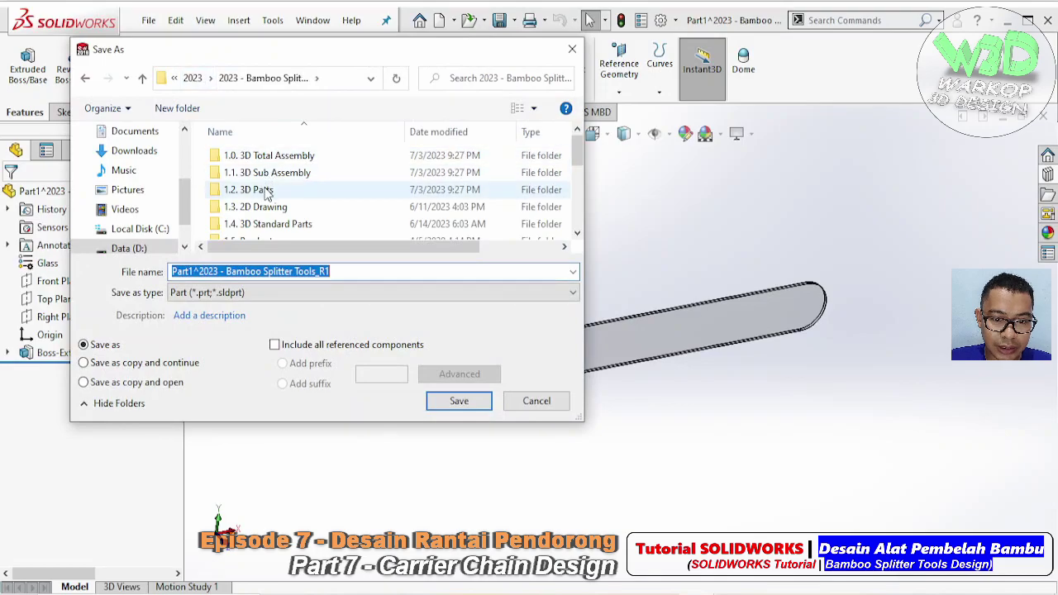
{"action": "double_click", "coordinate": [266, 191]}
{"action": "scroll", "coordinate": [455, 191], "scroll_direction": "down", "scroll_amount": 2}
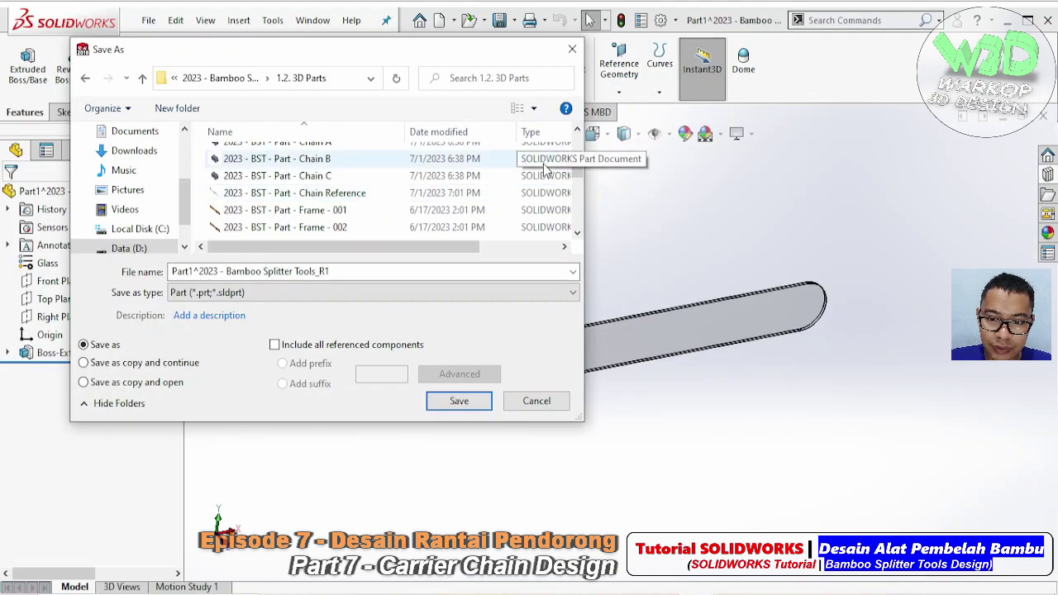
{"action": "left_click", "coordinate": [294, 193]}
{"action": "left_click", "coordinate": [366, 273]}
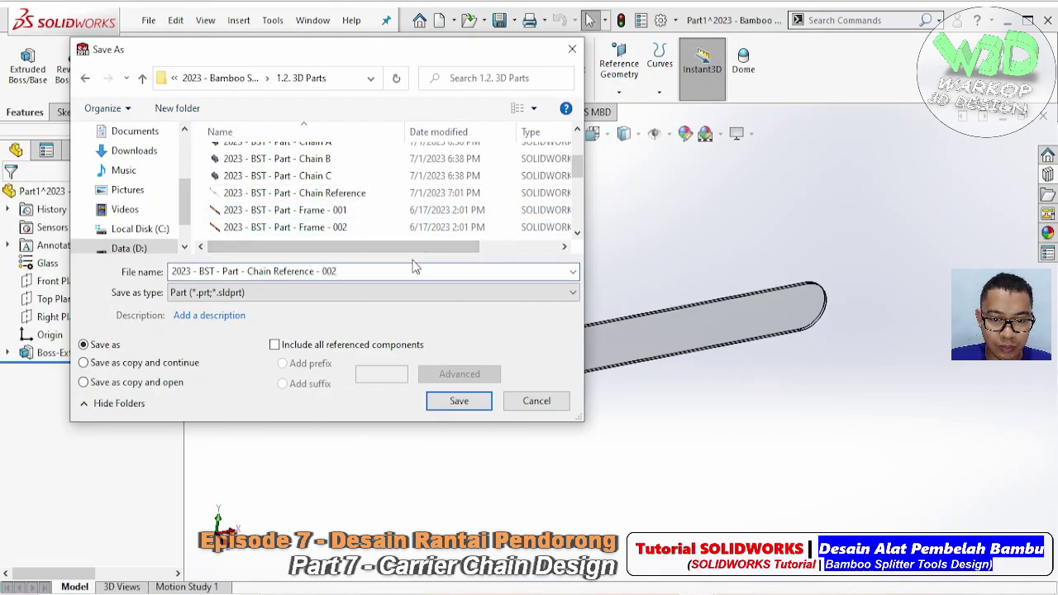
{"action": "left_click", "coordinate": [459, 402]}
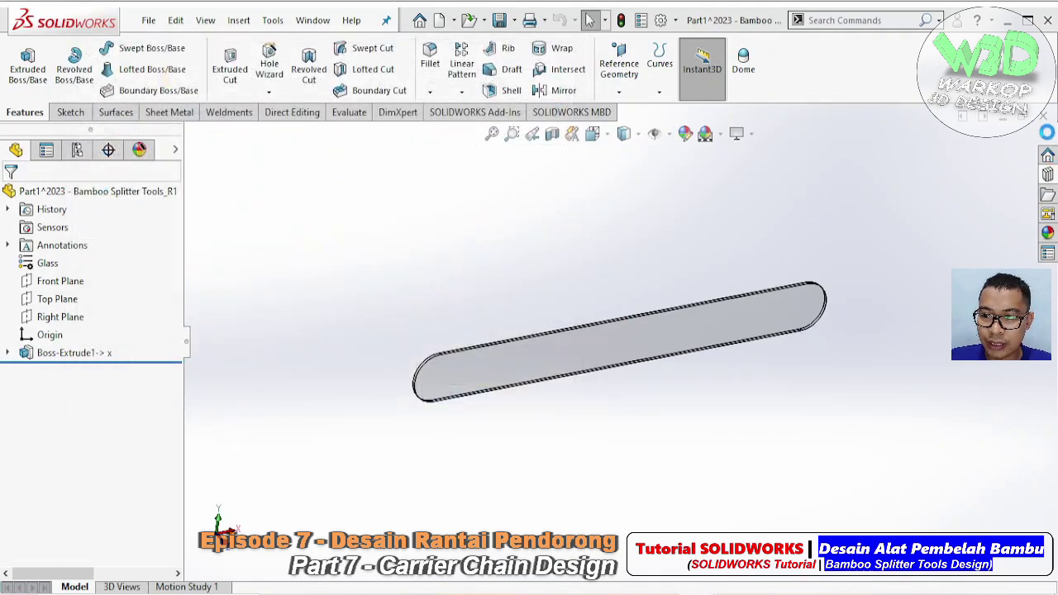
{"action": "left_click", "coordinate": [1044, 117]}
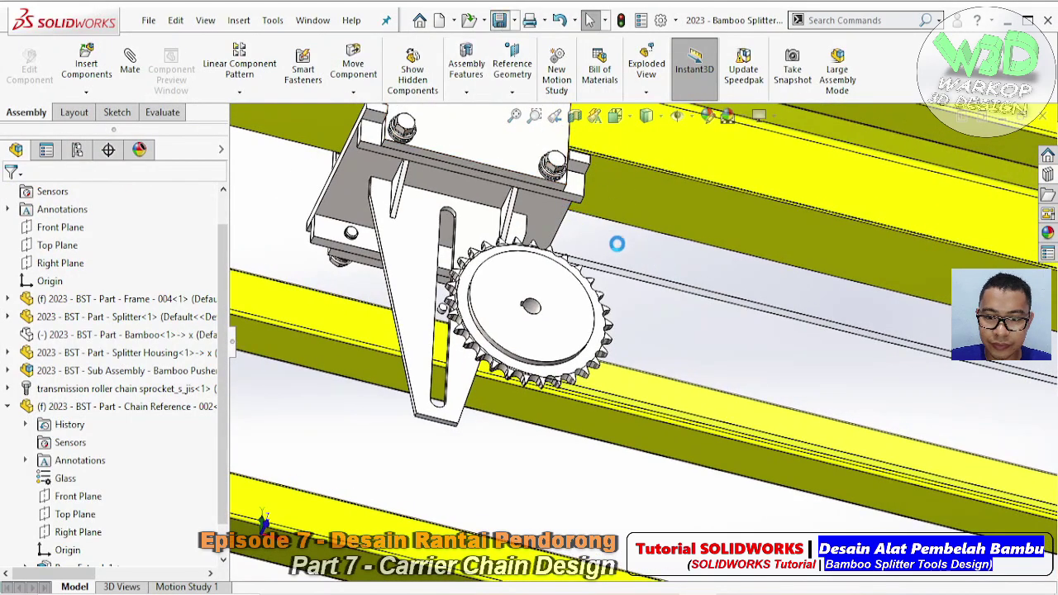
- Insert a new in-context part and start a sketch on the sprocket face
{"action": "middle_click_drag", "start_coordinate": [617, 244], "coordinate": [626, 319]}
{"action": "scroll", "coordinate": [626, 303], "scroll_direction": "up", "scroll_amount": 3}
{"action": "scroll", "coordinate": [626, 320], "scroll_direction": "up", "scroll_amount": 2}
{"action": "left_click", "coordinate": [86, 92]}
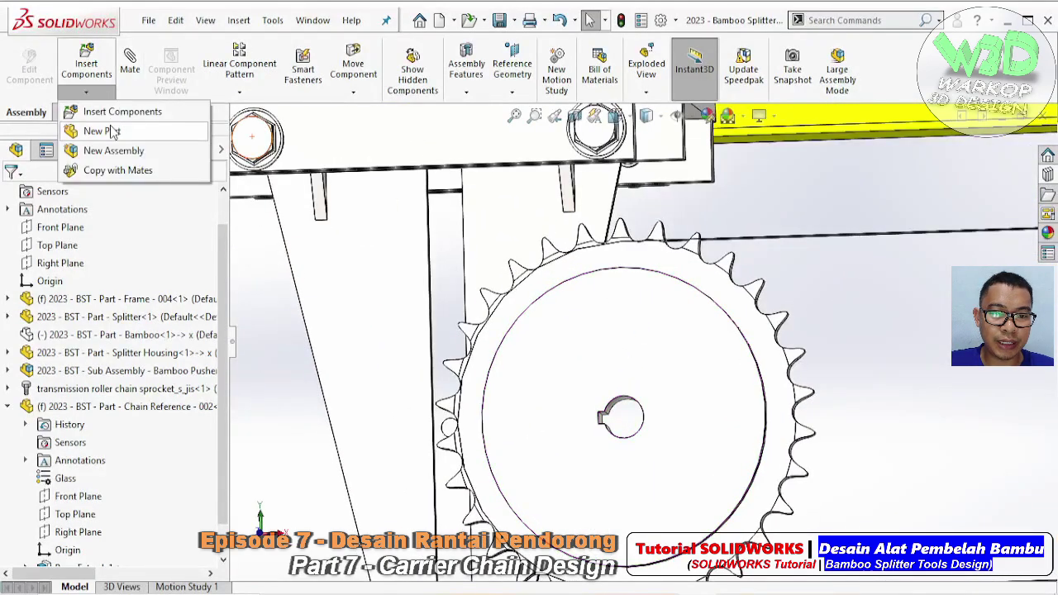
{"action": "left_click", "coordinate": [113, 133]}
{"action": "left_click", "coordinate": [154, 227]}
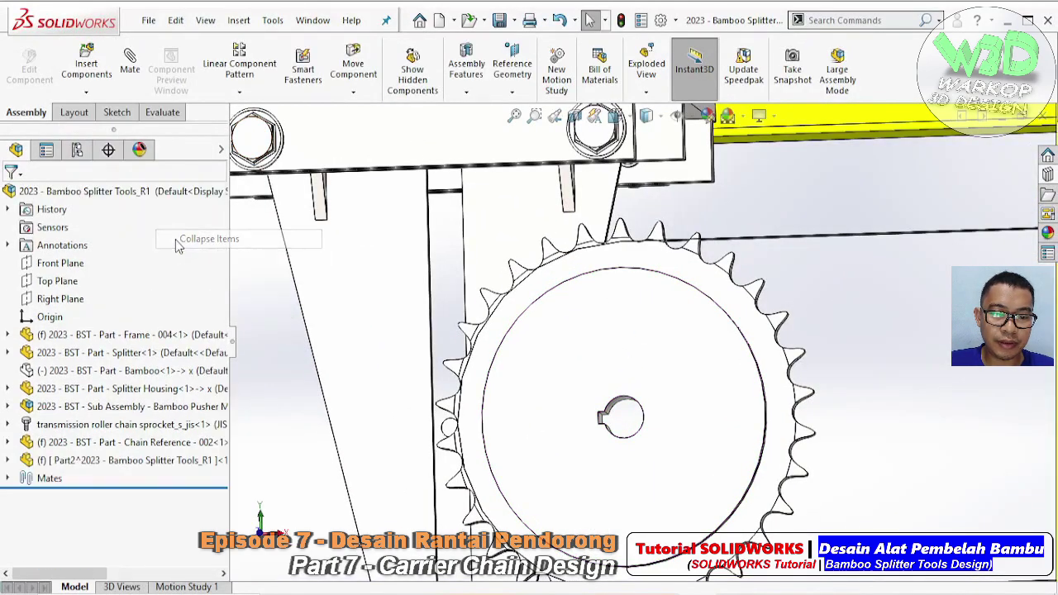
{"action": "left_click", "coordinate": [147, 461]}
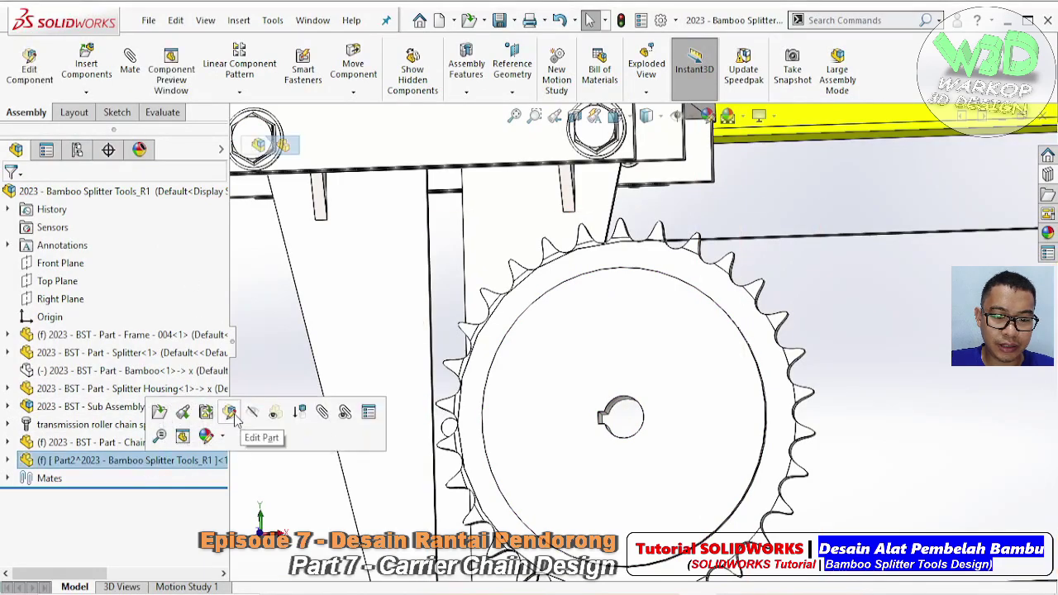
{"action": "left_click", "coordinate": [234, 418]}
{"action": "scroll", "coordinate": [664, 295], "scroll_direction": "down", "scroll_amount": 3}
{"action": "scroll", "coordinate": [605, 307], "scroll_direction": "down", "scroll_amount": 2}
{"action": "left_click", "coordinate": [559, 295]}
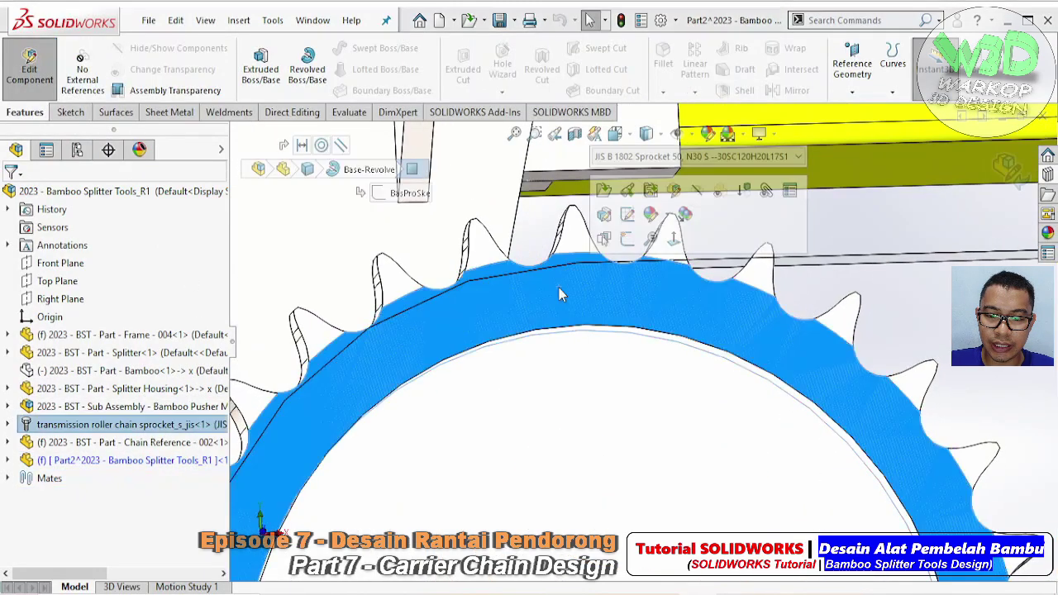
{"action": "left_click", "coordinate": [628, 241]}
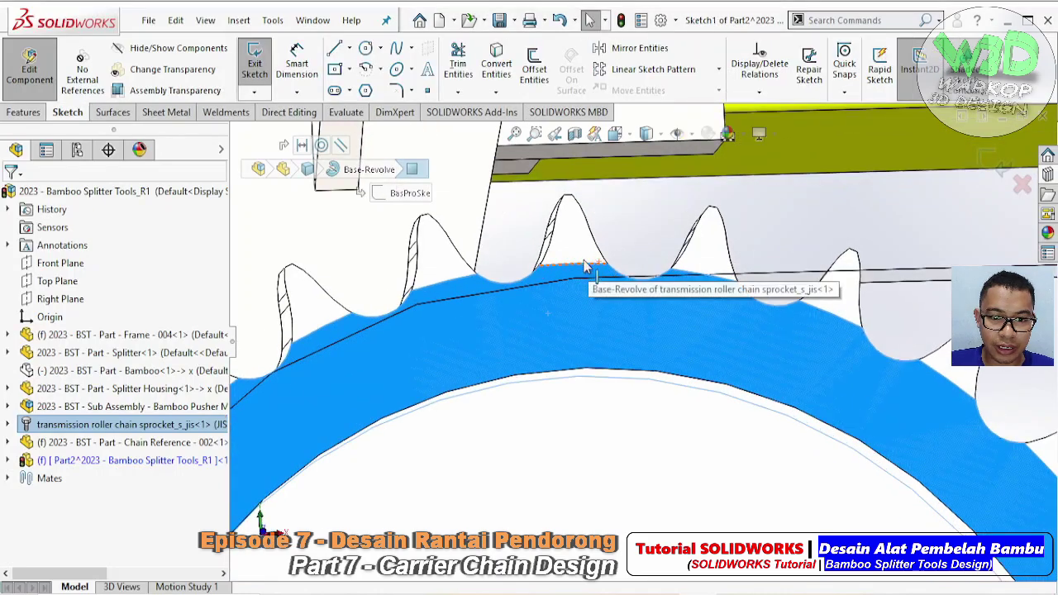
- Draw two circles in neighbouring sprocket tooth gaps
{"action": "left_click", "coordinate": [411, 70]}
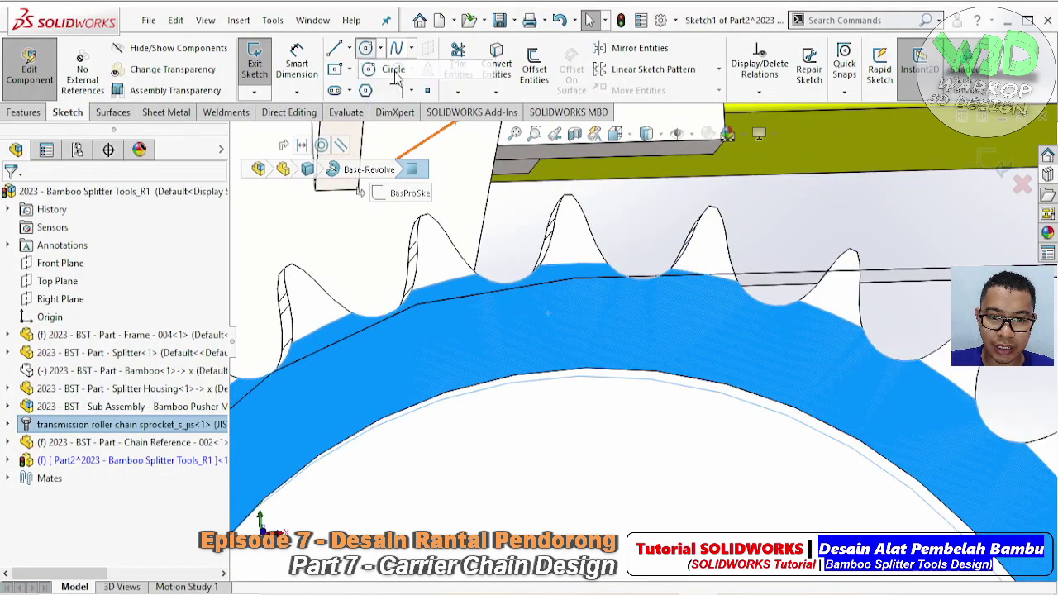
{"action": "left_click", "coordinate": [389, 66]}
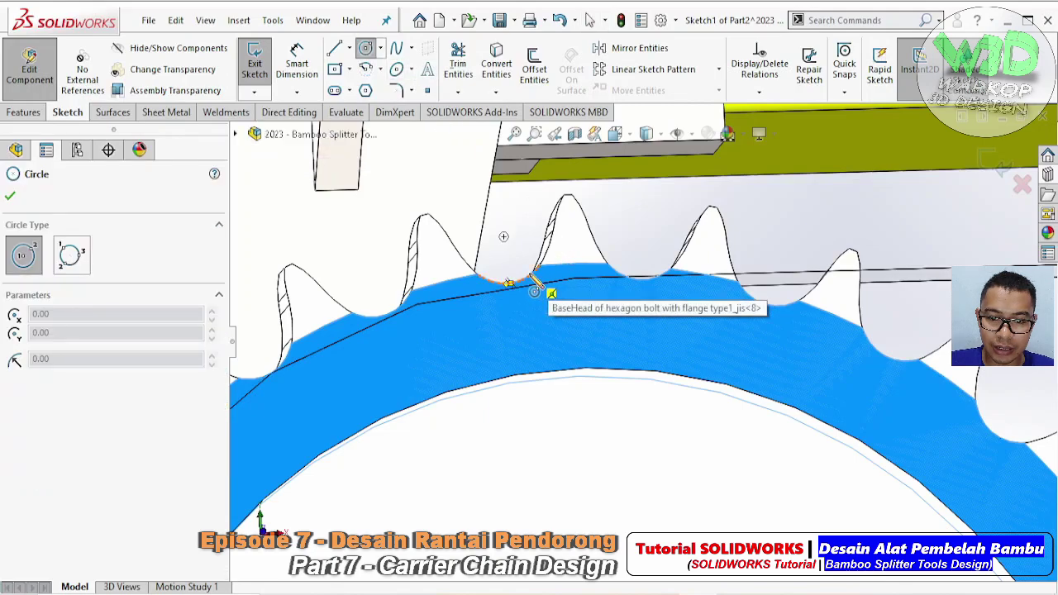
{"action": "left_click", "coordinate": [504, 237]}
{"action": "left_click", "coordinate": [520, 257]}
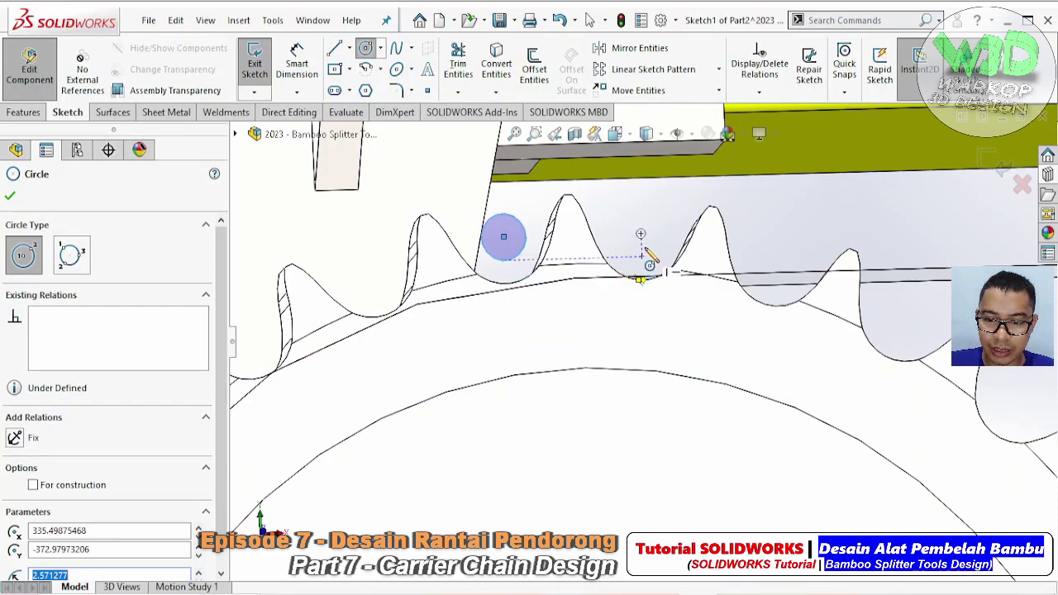
{"action": "left_click", "coordinate": [641, 234]}
{"action": "left_click", "coordinate": [649, 251]}
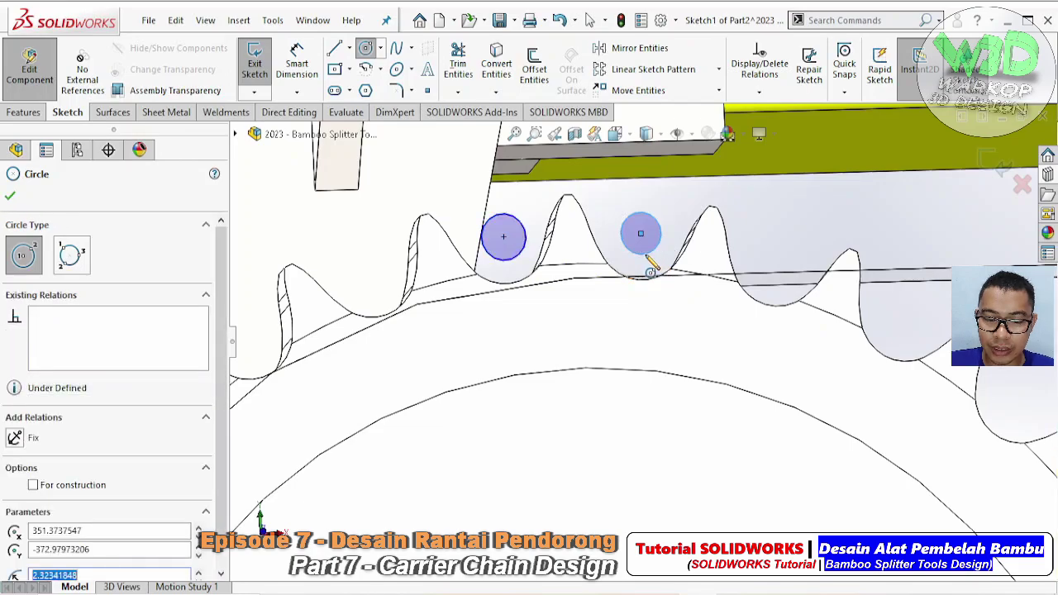
{"action": "key", "text": "Escape"}
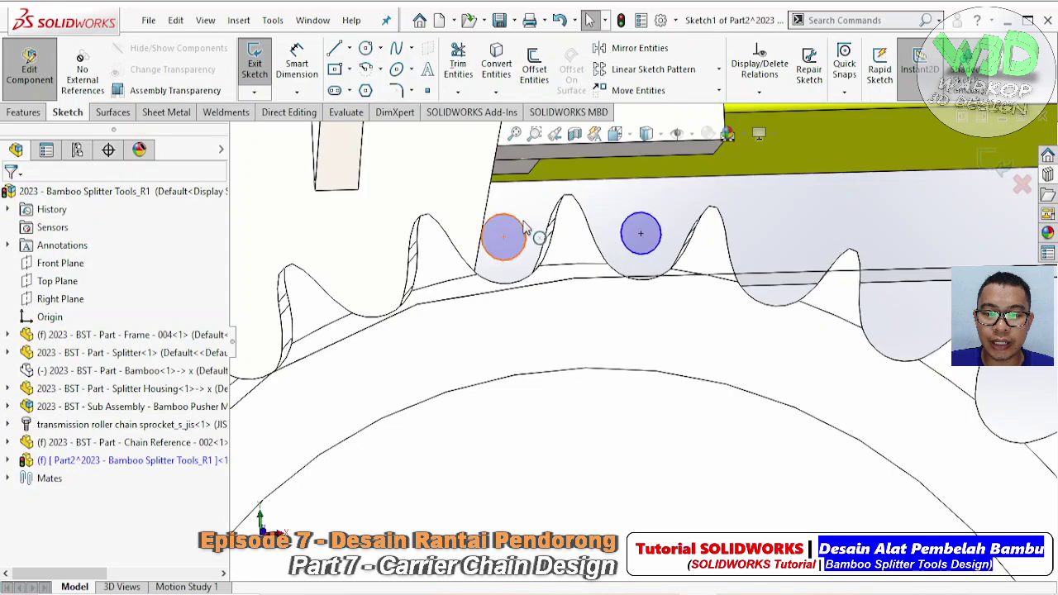
- Make the two circles equal and the first coradial with the tooth gap's root arc
{"action": "left_click", "coordinate": [524, 229]}
{"action": "left_click", "coordinate": [638, 214], "text": "ctrl"}
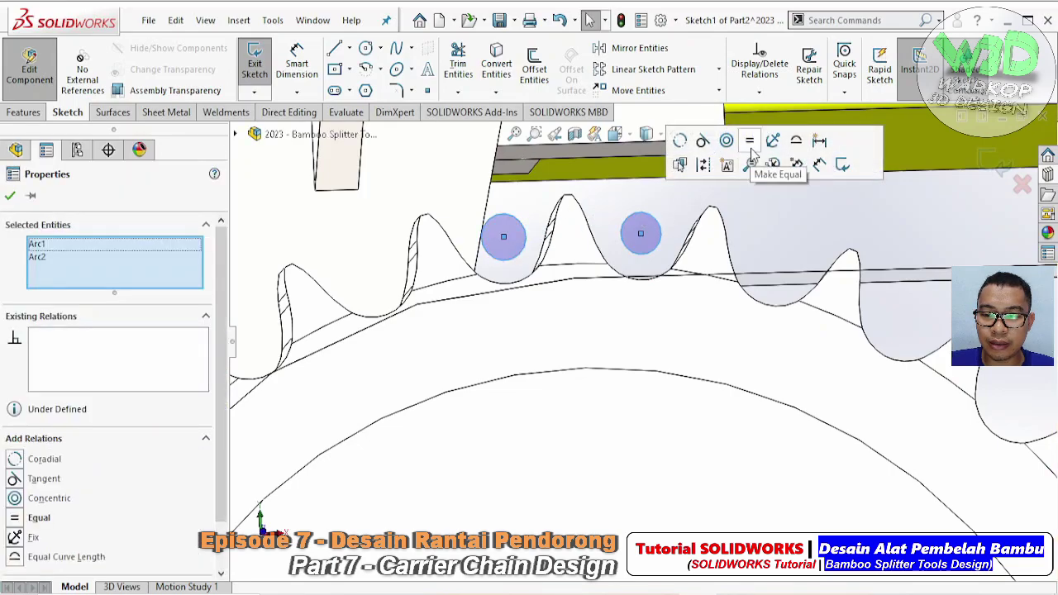
{"action": "left_click", "coordinate": [750, 141]}
{"action": "key", "text": "Escape"}
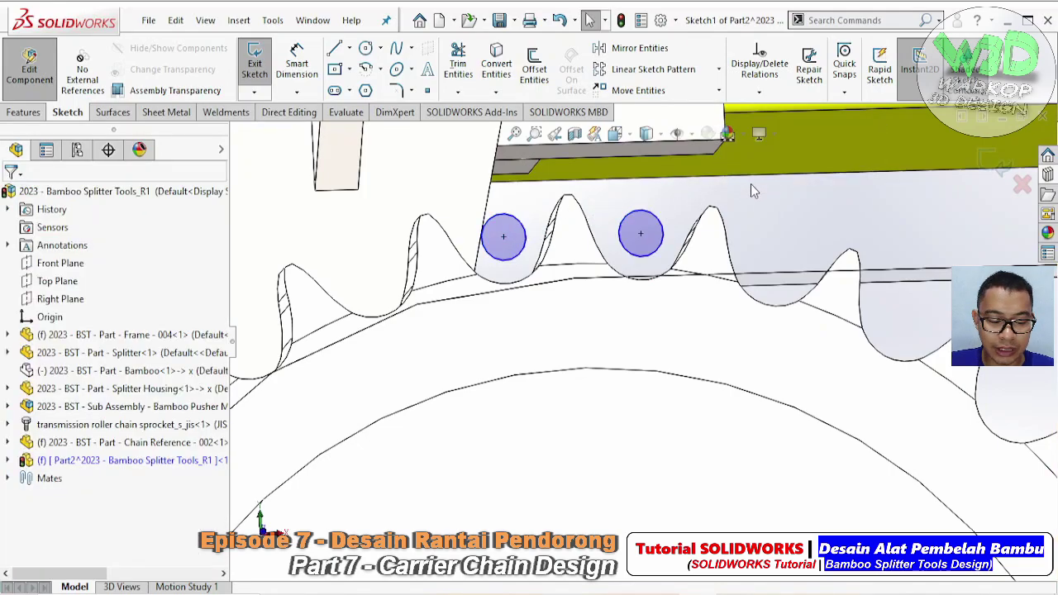
{"action": "left_click", "coordinate": [528, 283]}
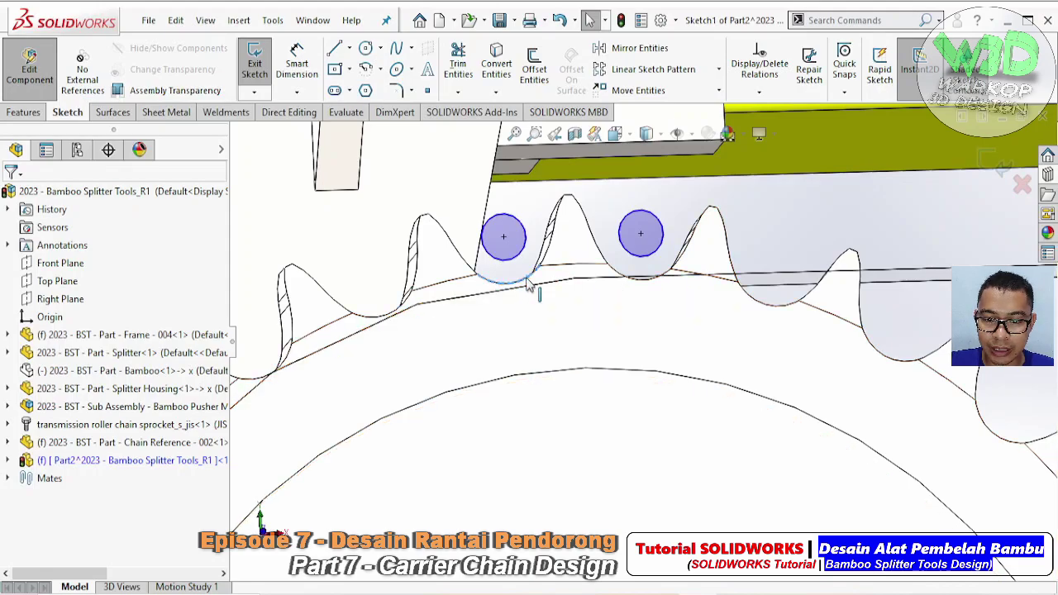
{"action": "left_click", "coordinate": [524, 256], "text": "ctrl"}
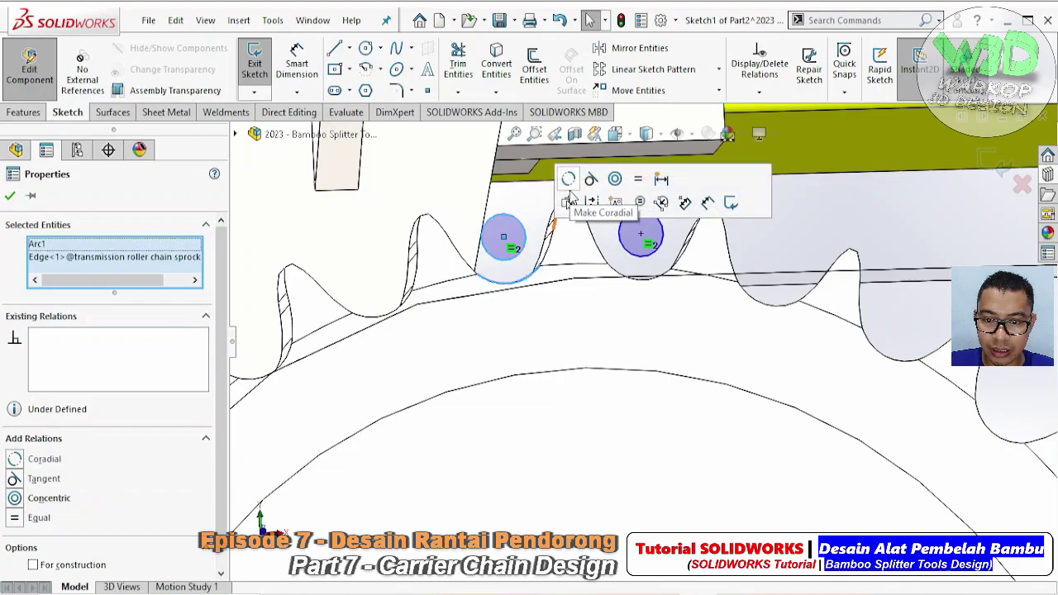
{"action": "left_click", "coordinate": [569, 195]}
{"action": "left_click", "coordinate": [562, 245]}
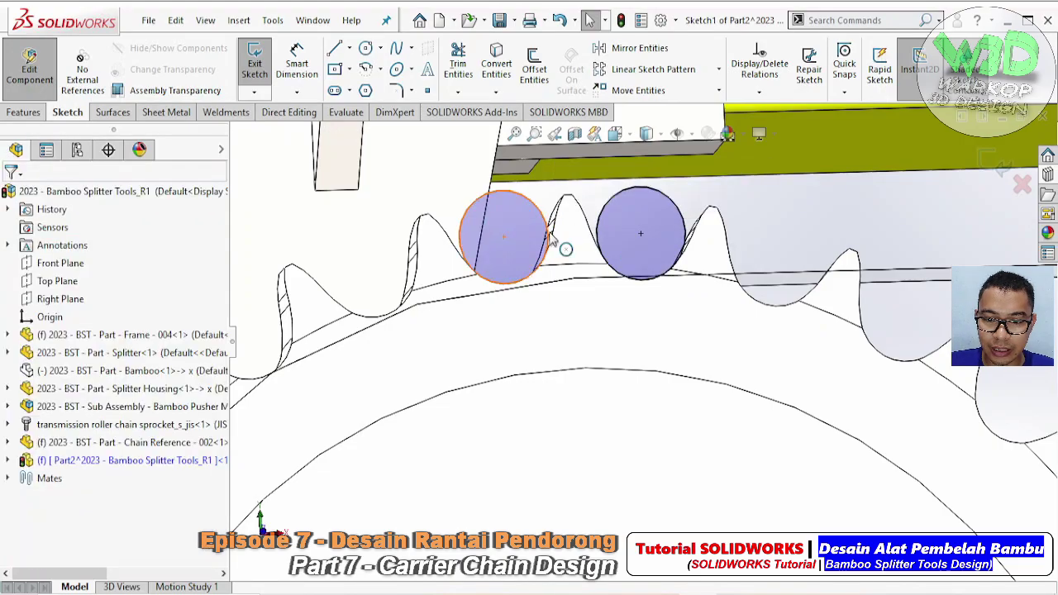
{"action": "mouse_move", "coordinate": [563, 246]}
{"action": "middle_mouse_down"}
{"action": "mouse_move", "coordinate": [432, 254]}
{"action": "mouse_move", "coordinate": [416, 221]}
{"action": "middle_mouse_up"}
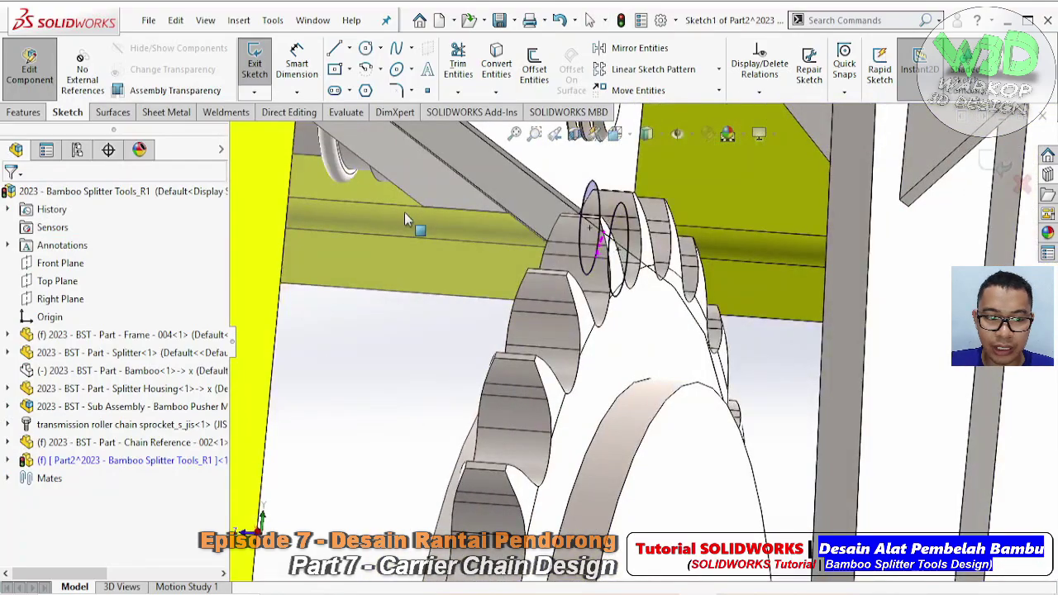
- Extrude both circles Up To Surface at the sprocket face, forming two roller cylinders as Boss-Extrude1
{"action": "left_click", "coordinate": [23, 112]}
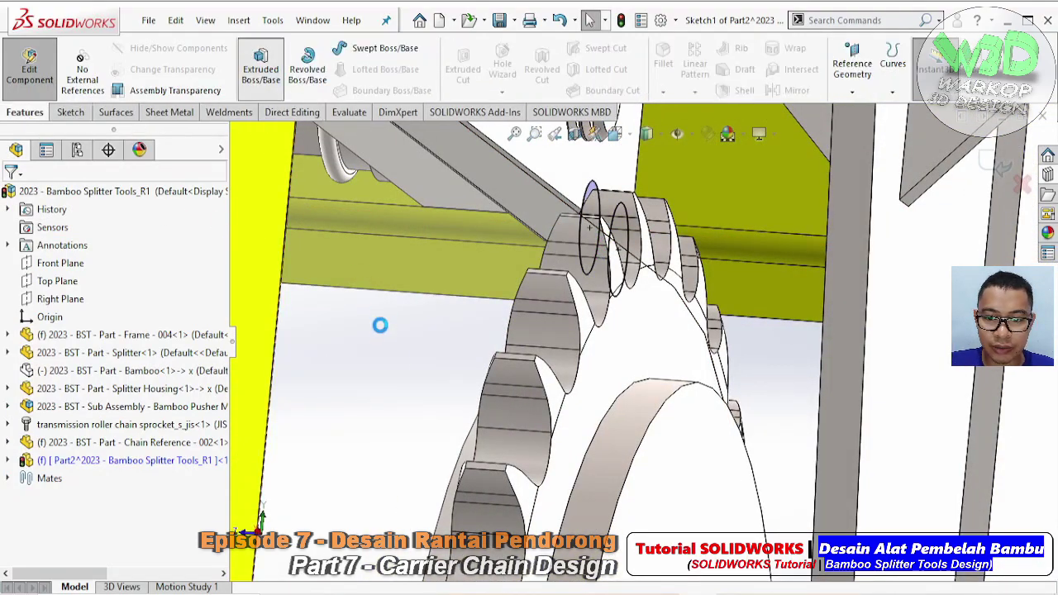
{"action": "left_click", "coordinate": [154, 294]}
{"action": "left_click", "coordinate": [132, 327]}
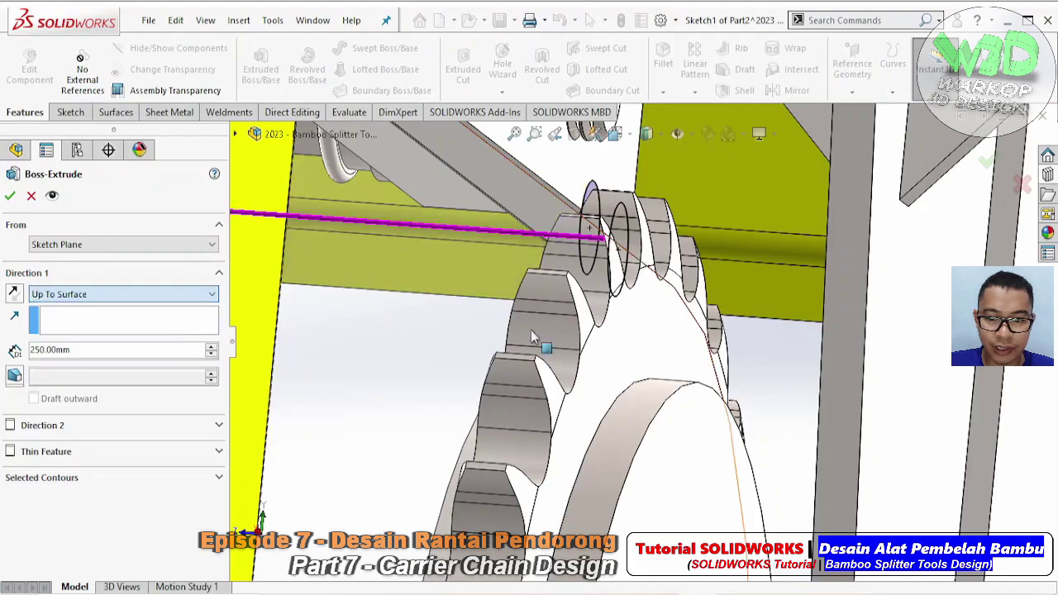
{"action": "left_click", "coordinate": [638, 328]}
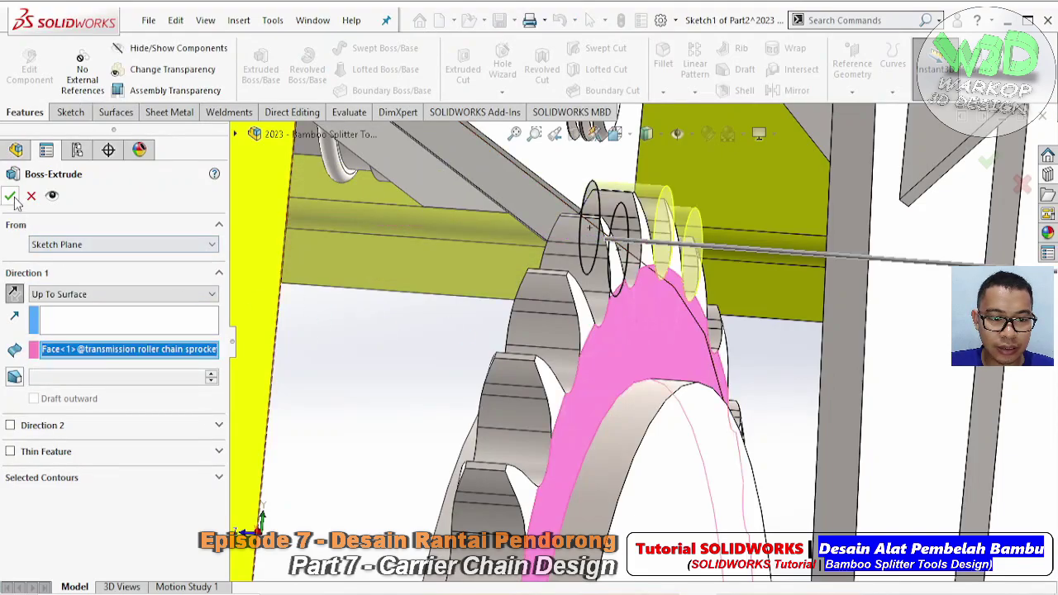
{"action": "key", "text": "Return"}
{"action": "mouse_move", "coordinate": [373, 371]}
{"action": "middle_mouse_down"}
{"action": "mouse_move", "coordinate": [470, 317]}
{"action": "mouse_move", "coordinate": [414, 281]}
{"action": "middle_mouse_up"}
{"action": "left_click", "coordinate": [409, 279]}
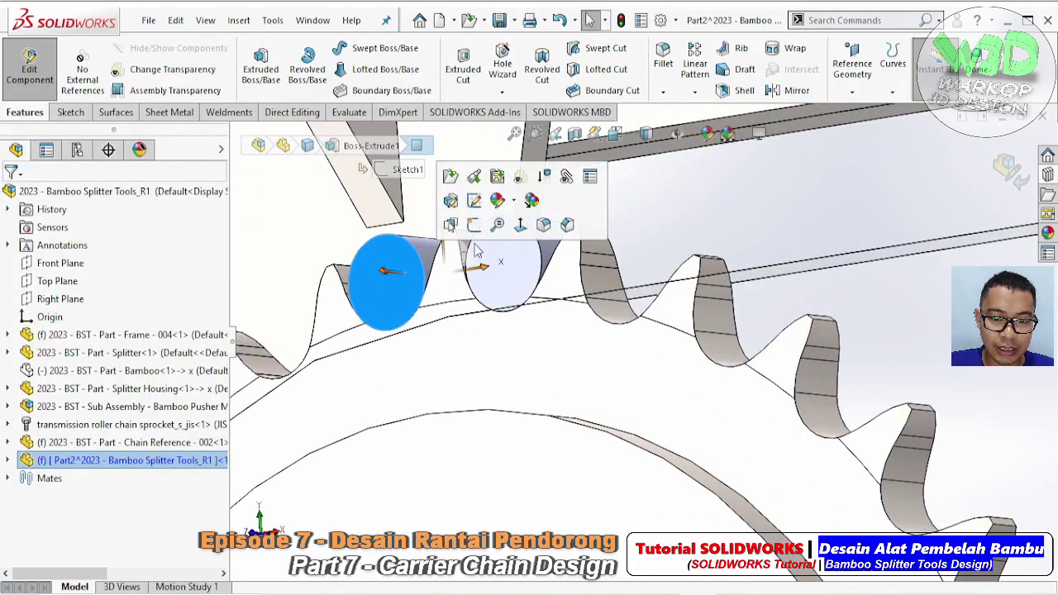
- Sketch circles around both rollers on the roller face, plus small circles above and below
{"action": "left_click", "coordinate": [474, 226]}
{"action": "left_click", "coordinate": [378, 47]}
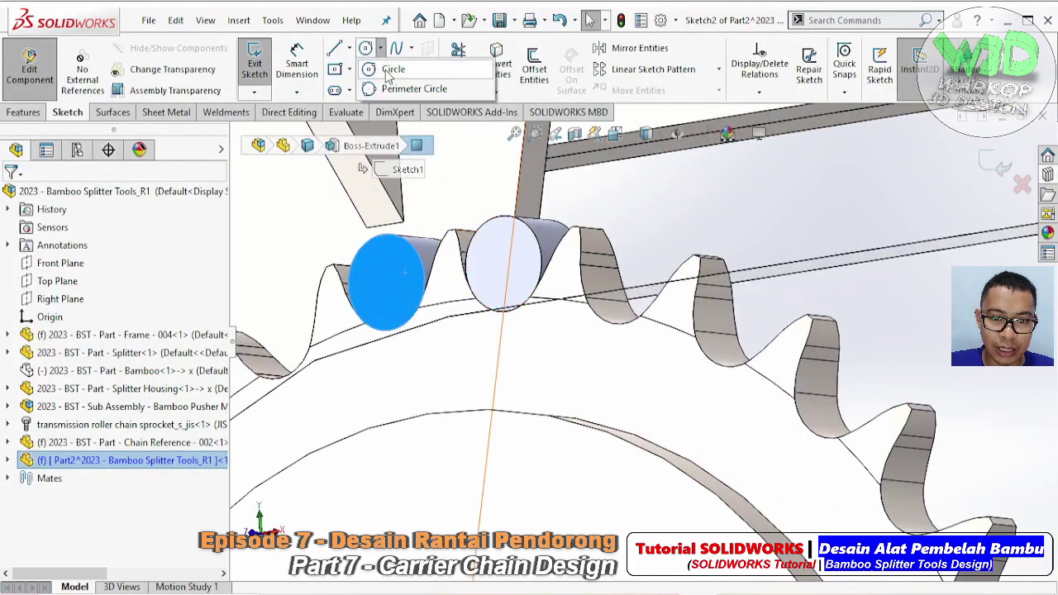
{"action": "left_click", "coordinate": [398, 67]}
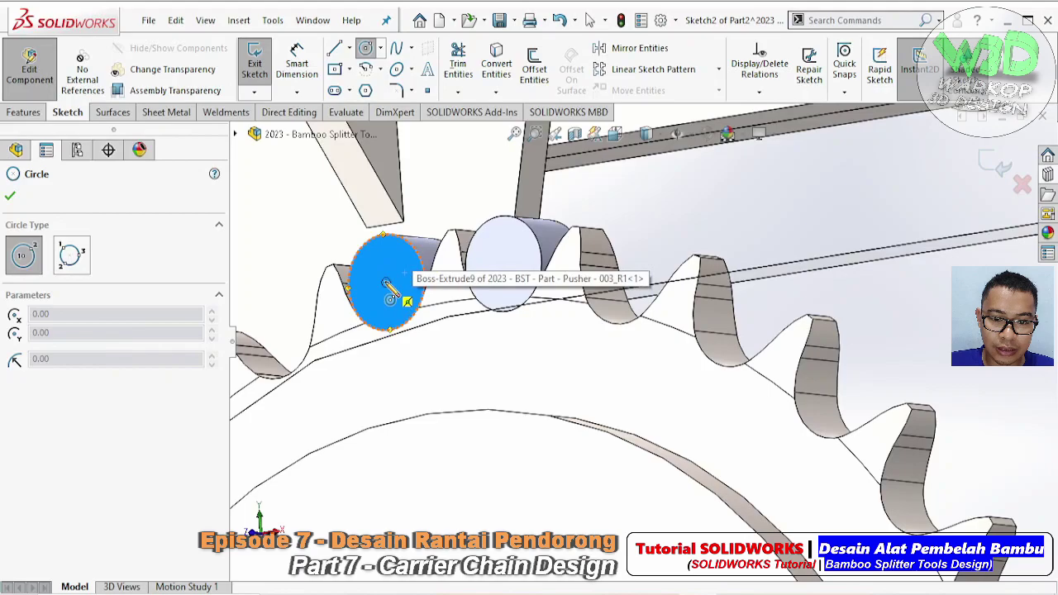
{"action": "left_click", "coordinate": [386, 282]}
{"action": "left_click", "coordinate": [413, 343]}
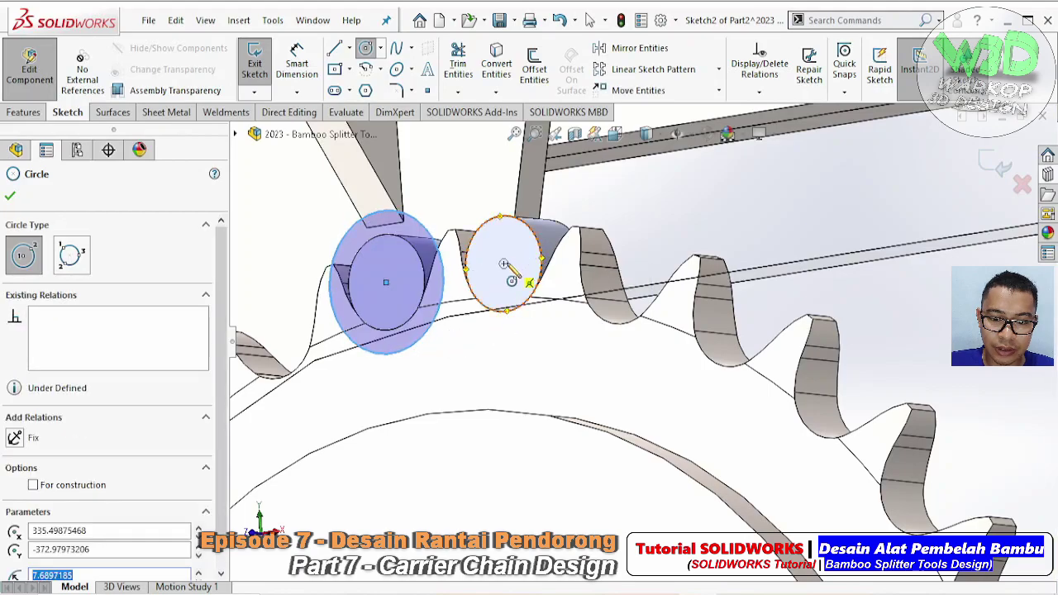
{"action": "left_click", "coordinate": [504, 263]}
{"action": "left_click", "coordinate": [522, 331]}
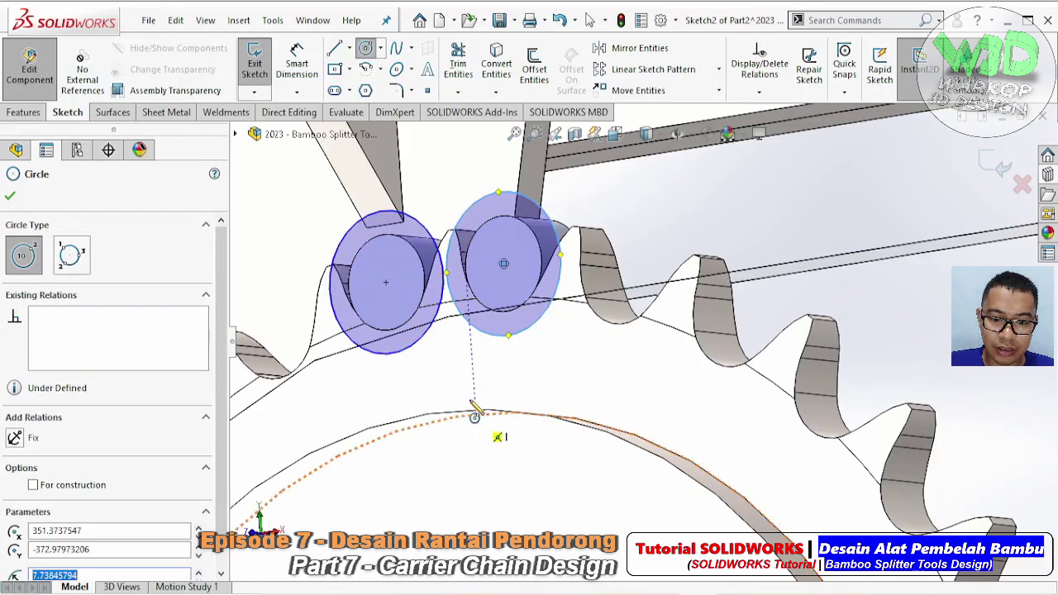
{"action": "left_click", "coordinate": [465, 388]}
{"action": "left_click", "coordinate": [486, 405]}
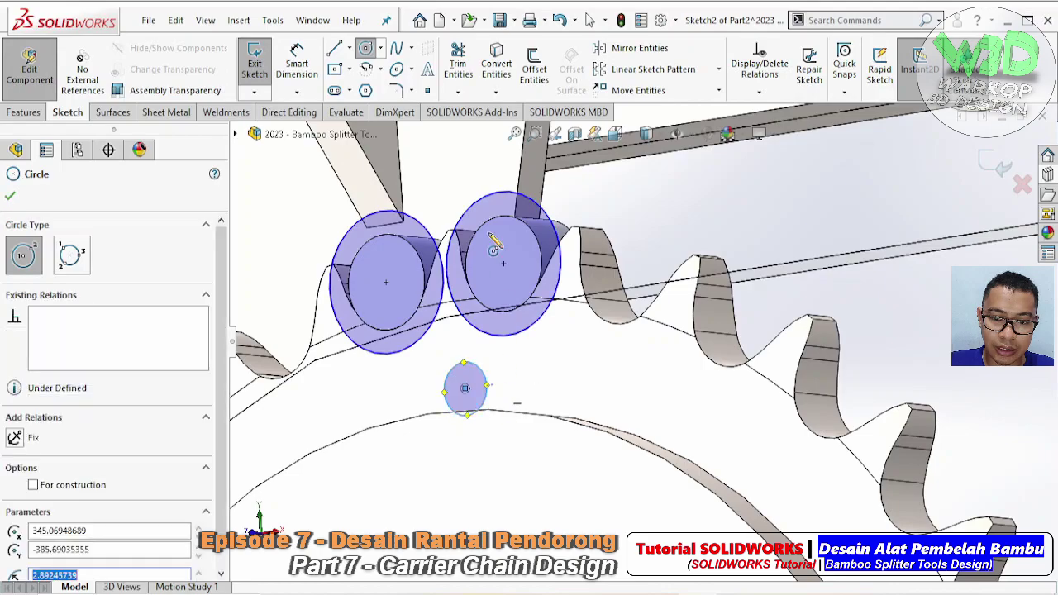
{"action": "left_click", "coordinate": [451, 178]}
{"action": "left_click", "coordinate": [469, 182]}
{"action": "key", "text": "Escape"}
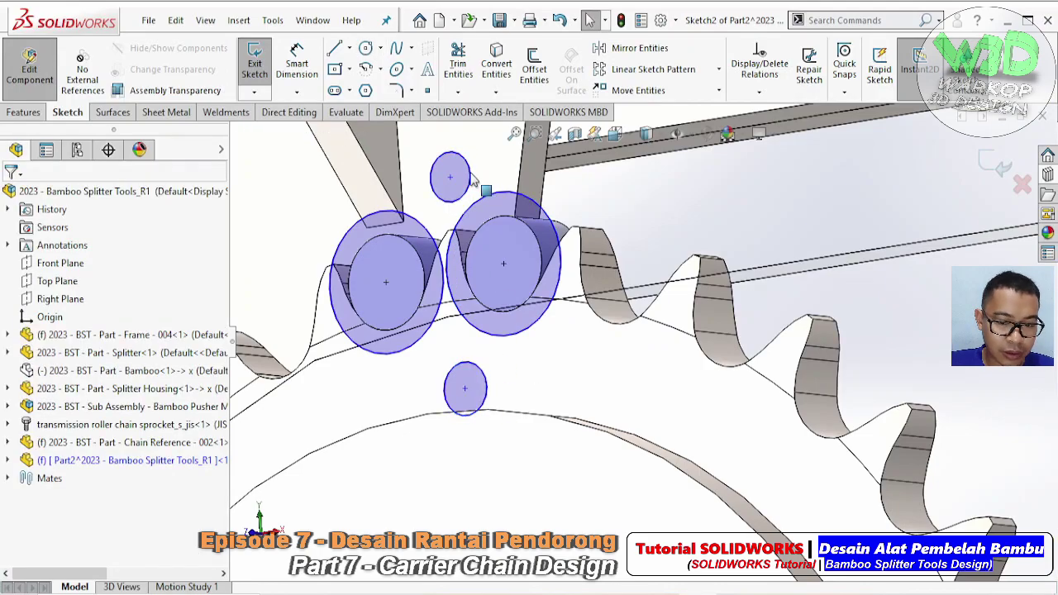
- Make all four circles equal in size
{"action": "left_click", "coordinate": [433, 227]}
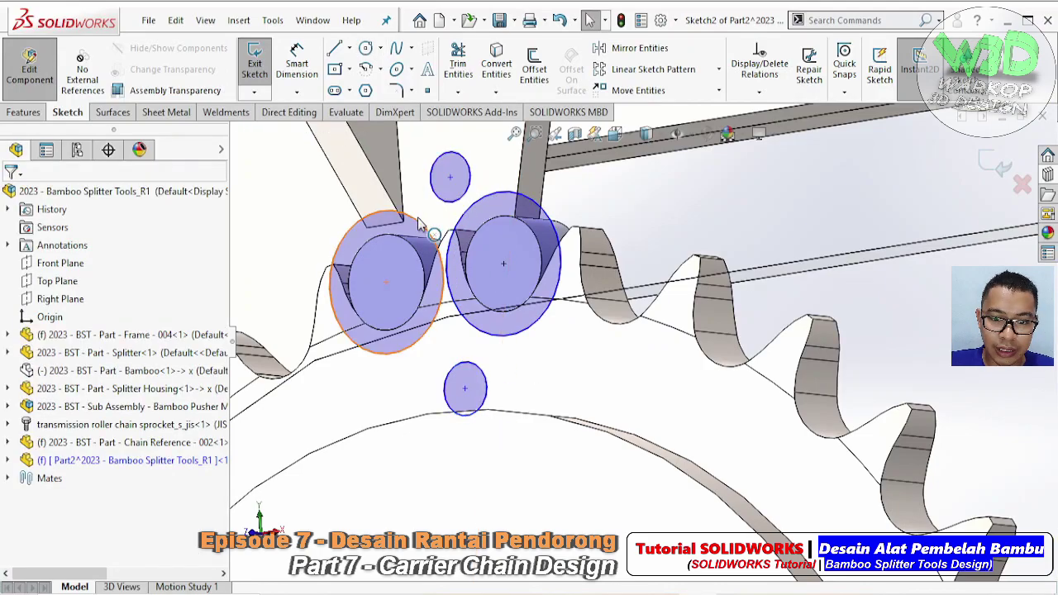
{"action": "left_click", "coordinate": [476, 195], "text": "ctrl"}
{"action": "left_click", "coordinate": [470, 190], "text": "ctrl"}
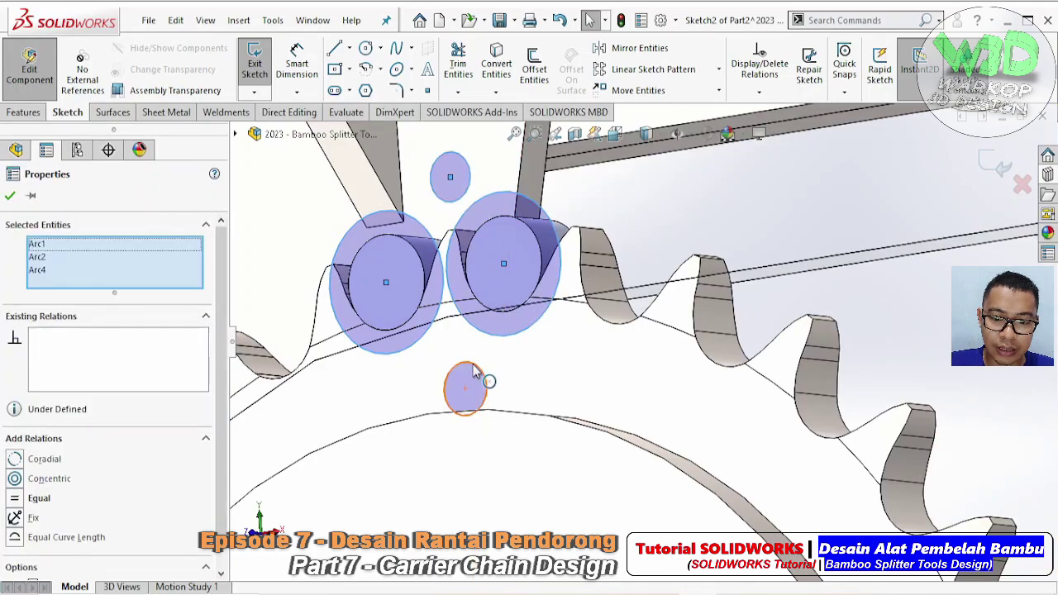
{"action": "left_click", "coordinate": [481, 372], "text": "ctrl"}
{"action": "left_click", "coordinate": [564, 291]}
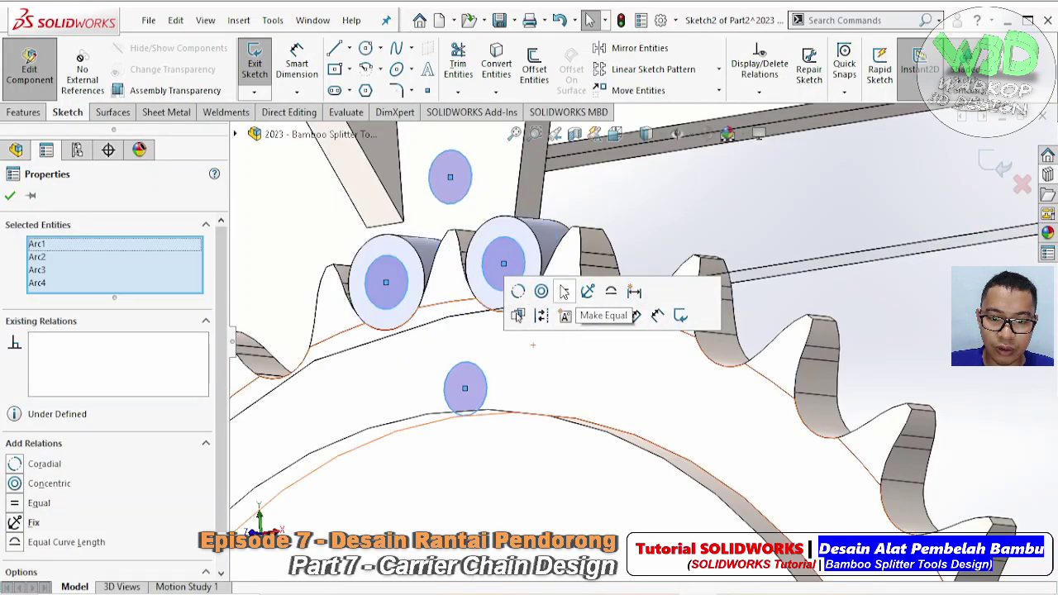
{"action": "key", "text": "Escape"}
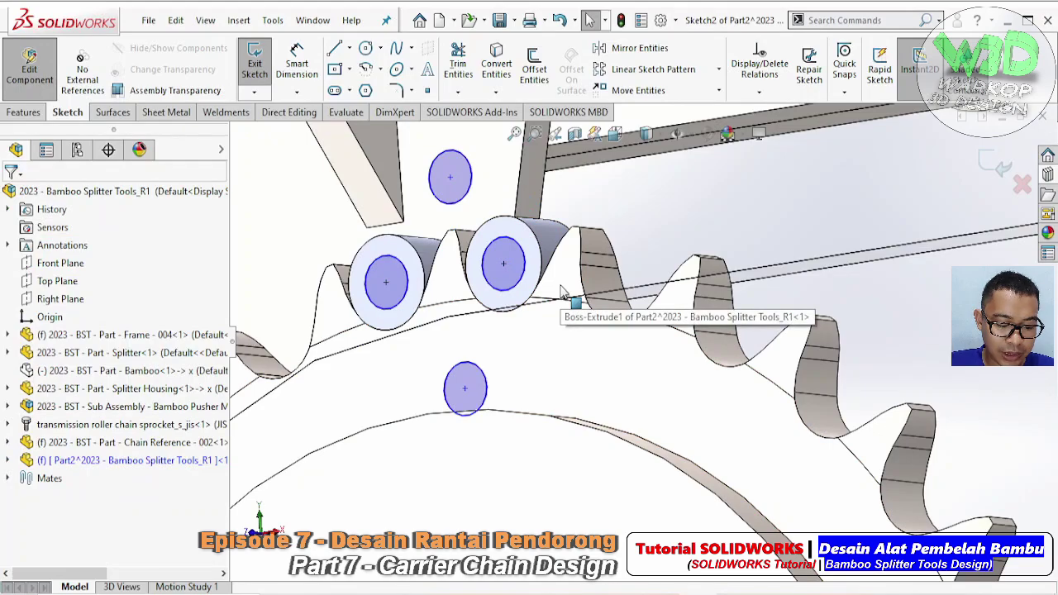
- Make the top circle tangent to both the left and right circles
{"action": "left_click", "coordinate": [406, 271]}
{"action": "left_click", "coordinate": [449, 214], "text": "ctrl"}
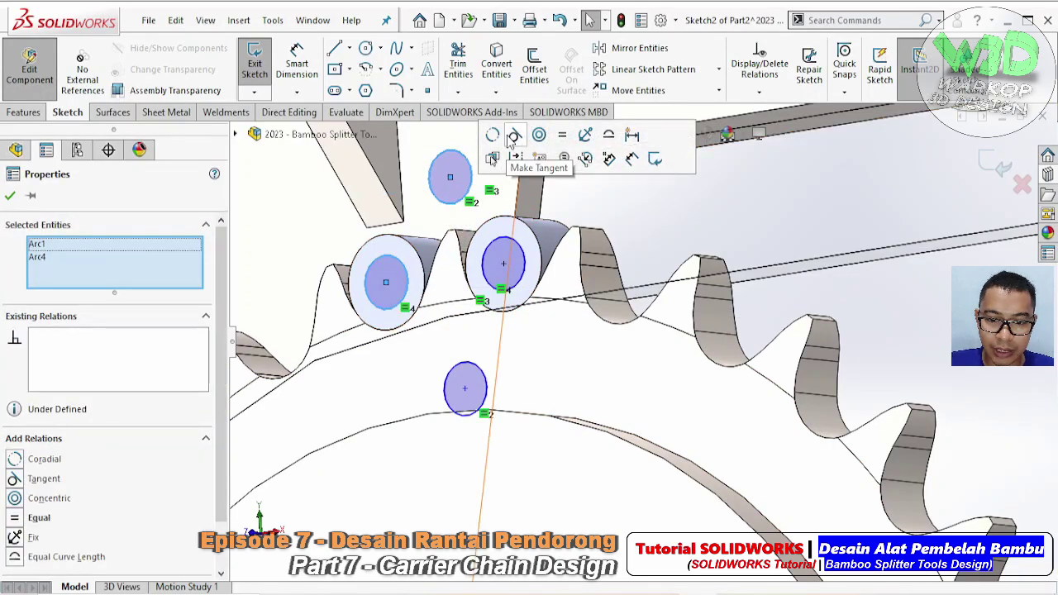
{"action": "left_click", "coordinate": [506, 137]}
{"action": "key", "text": "Escape"}
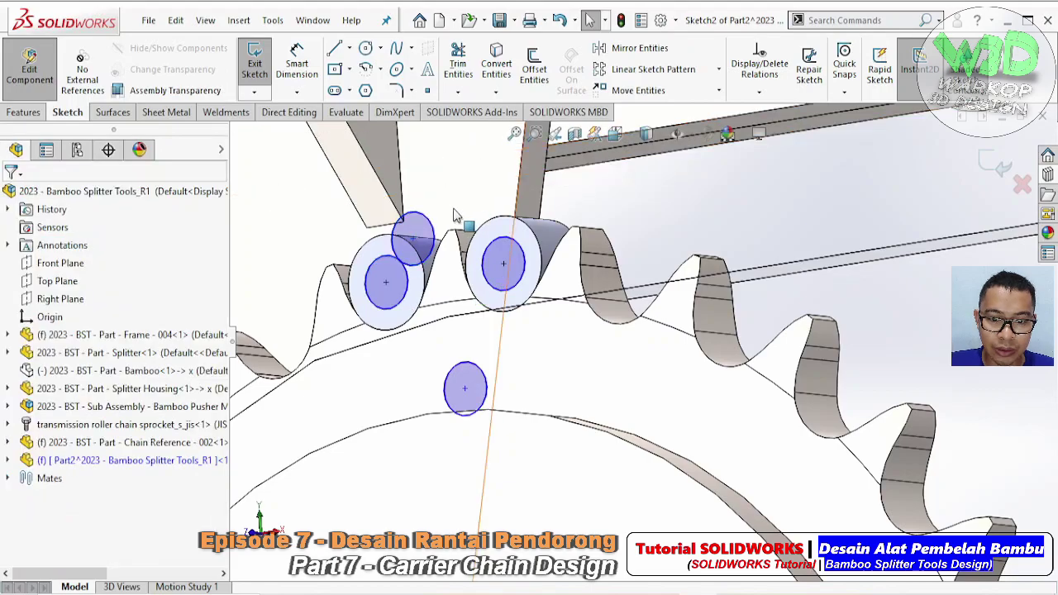
{"action": "left_click", "coordinate": [430, 229]}
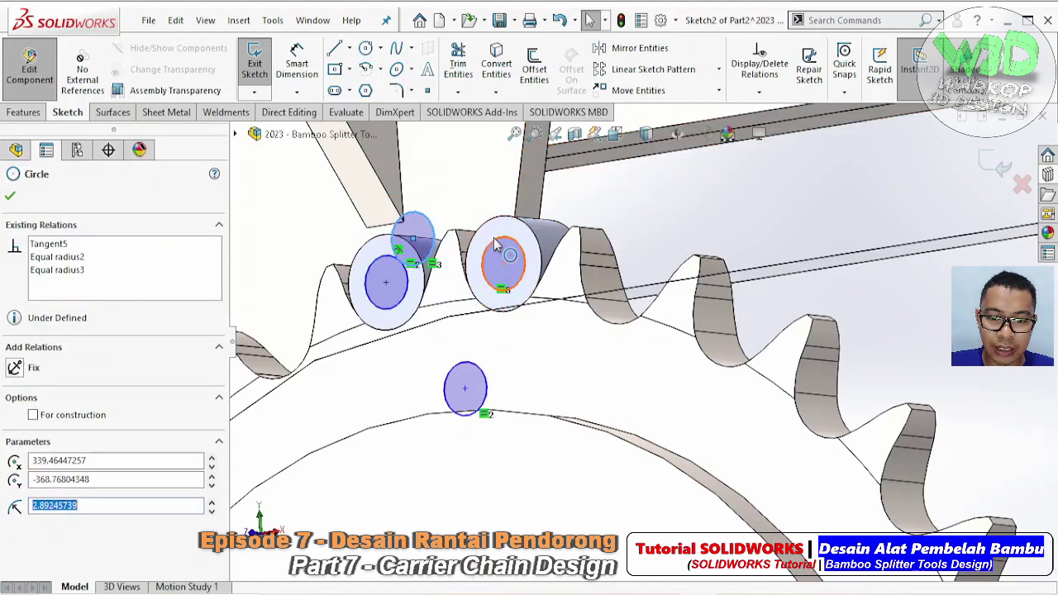
{"action": "left_click", "coordinate": [517, 248], "text": "ctrl"}
{"action": "left_click", "coordinate": [562, 168]}
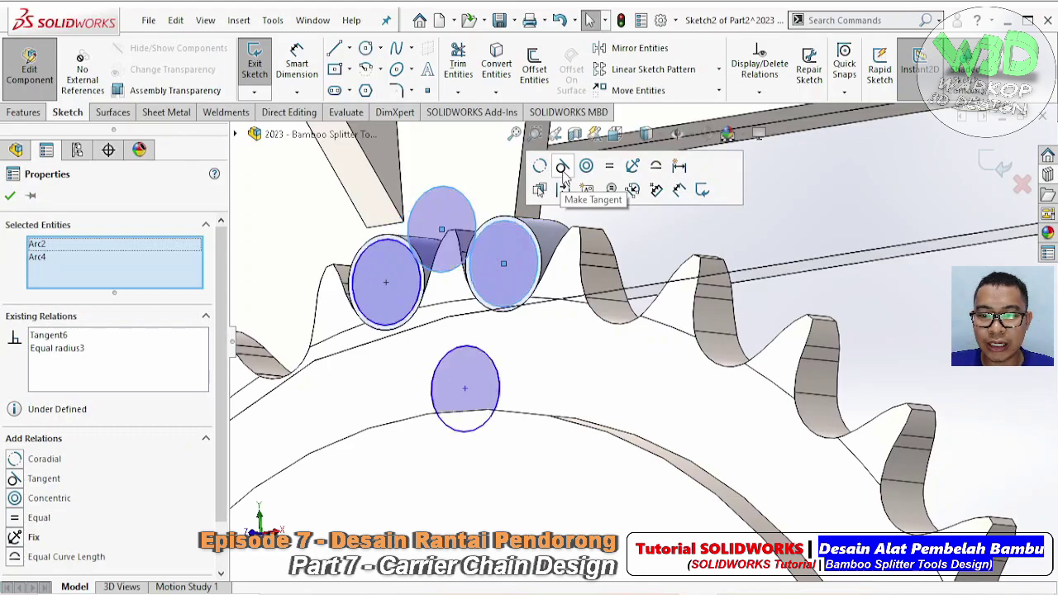
{"action": "key", "text": "Escape"}
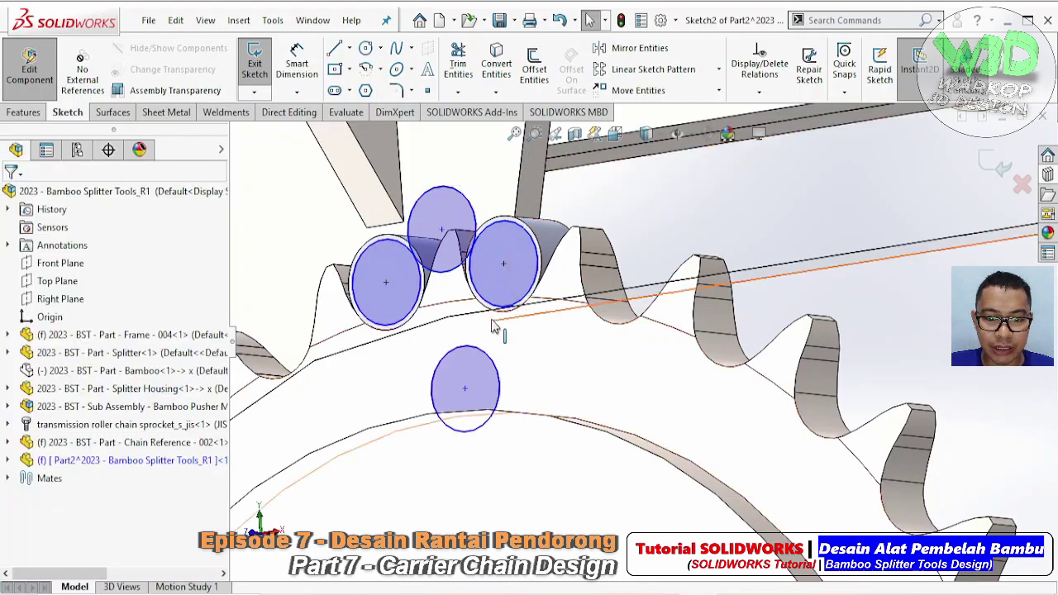
- Make the bottom circle tangent to both the left and right circles
{"action": "left_click", "coordinate": [420, 314]}
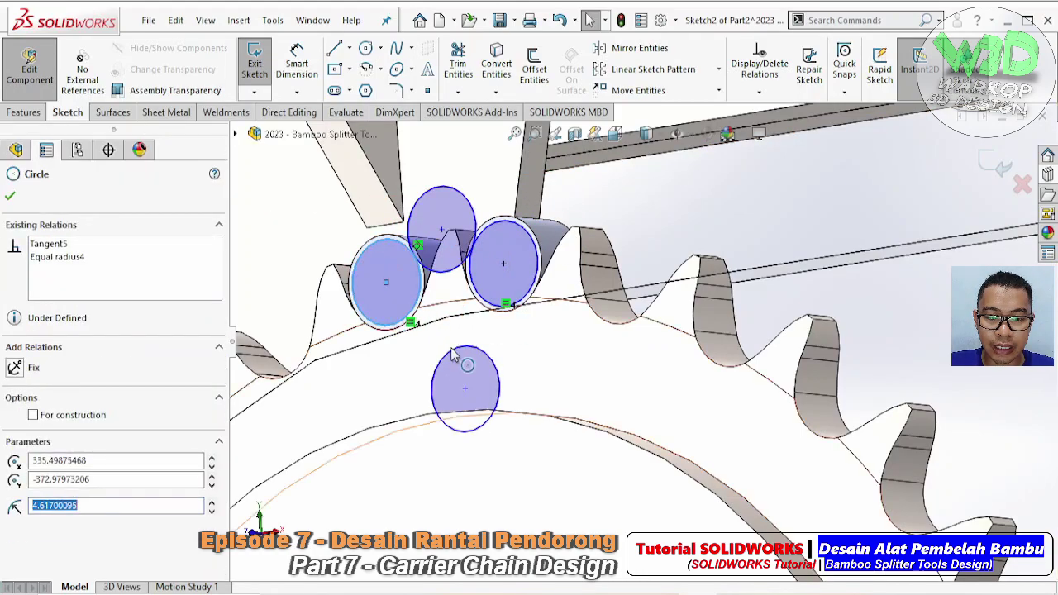
{"action": "left_click", "coordinate": [468, 352], "text": "ctrl"}
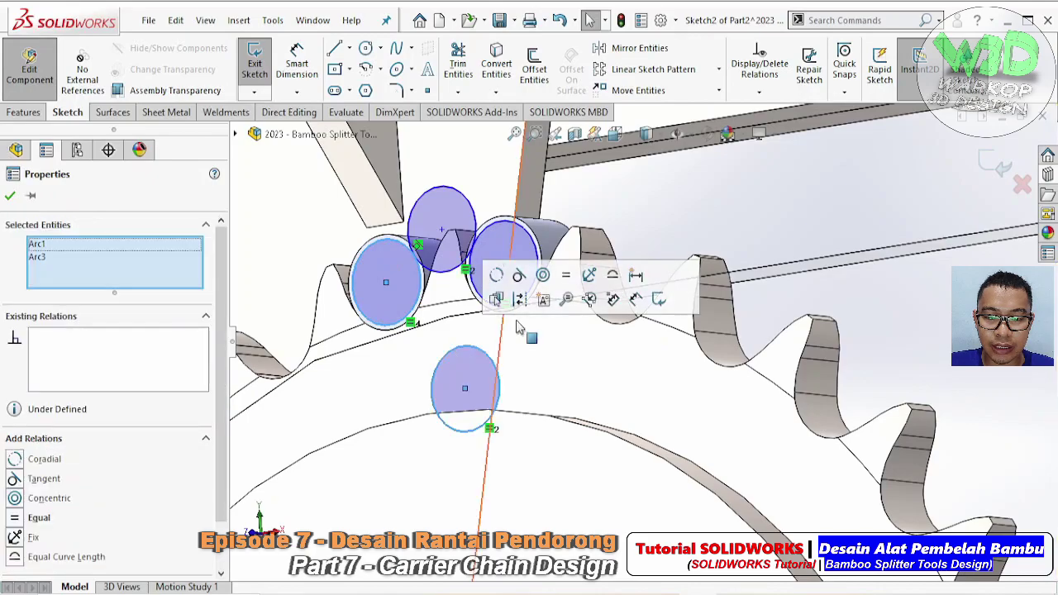
{"action": "left_click", "coordinate": [518, 275]}
{"action": "key", "text": "Escape"}
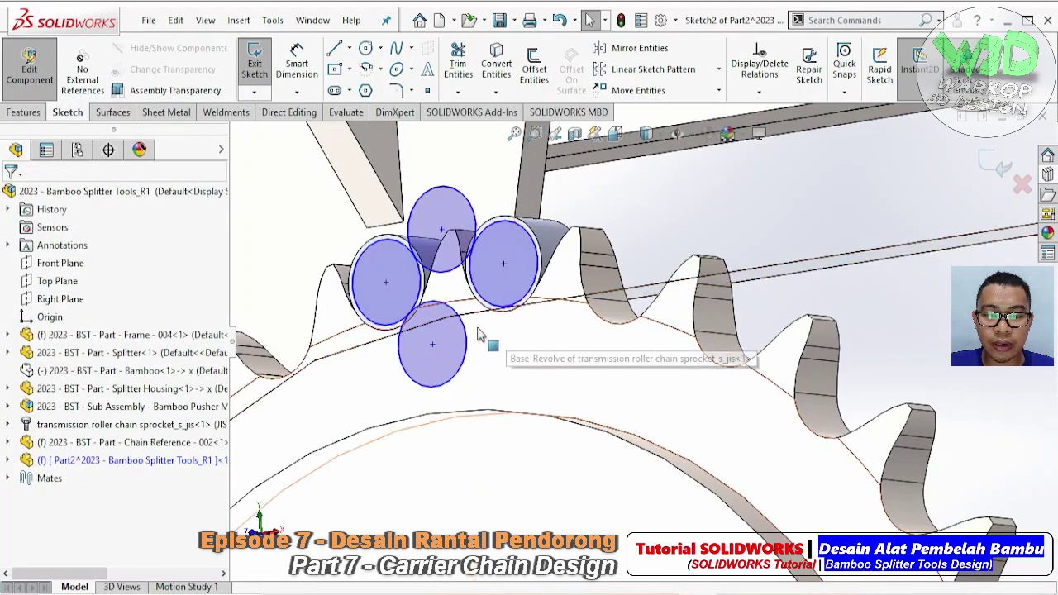
{"action": "left_click", "coordinate": [476, 326]}
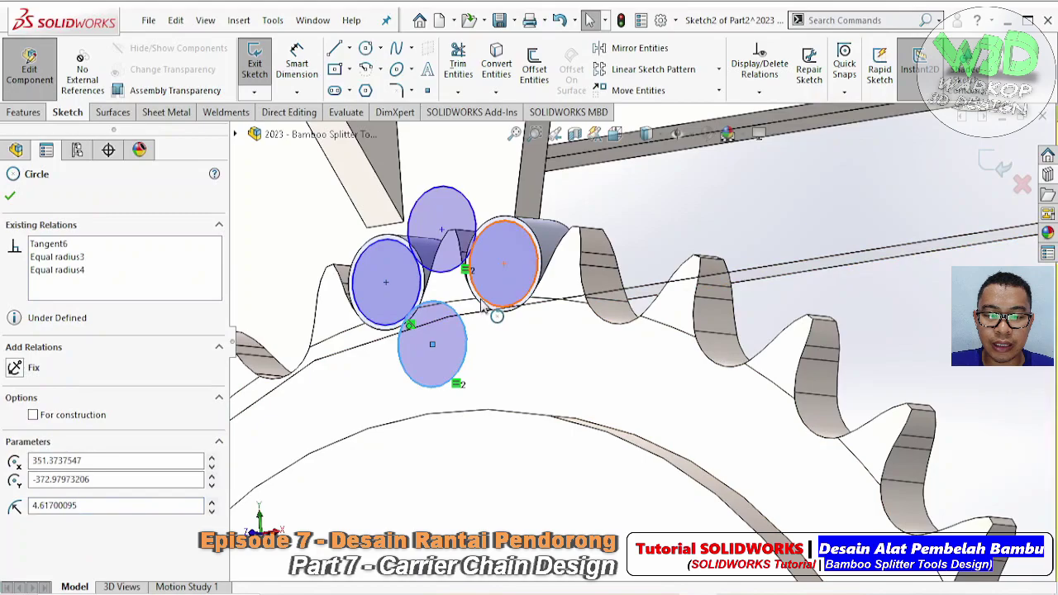
{"action": "left_click", "coordinate": [500, 303], "text": "ctrl"}
{"action": "left_click", "coordinate": [547, 232]}
{"action": "key", "text": "Escape"}
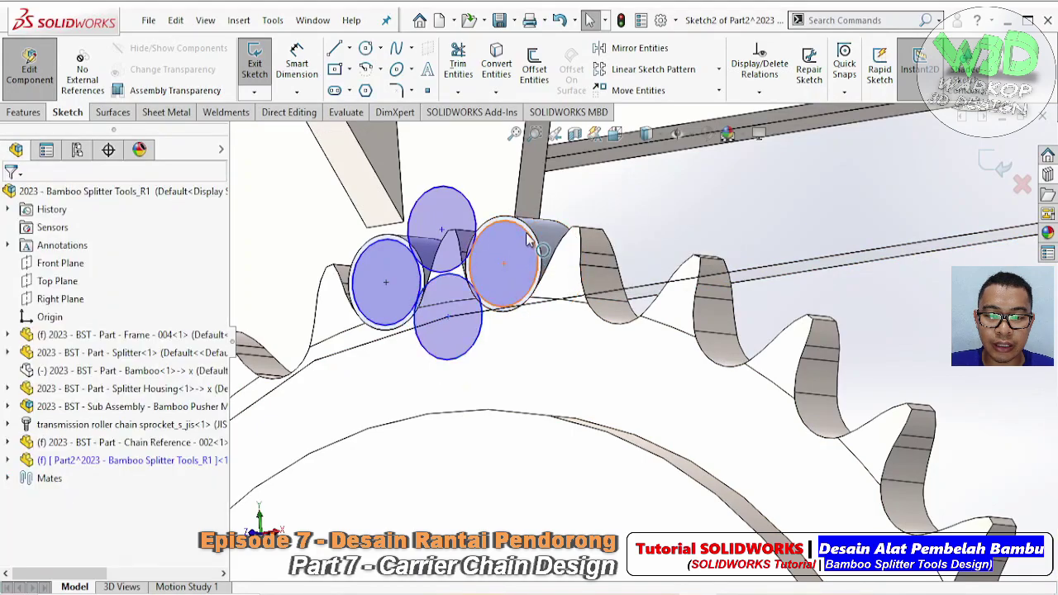
- Drag the equal circles larger so they wrap around the rollers
{"action": "mouse_move", "coordinate": [539, 248]}
{"action": "left_mouse_down"}
{"action": "mouse_move", "coordinate": [565, 237]}
{"action": "mouse_move", "coordinate": [553, 232]}
{"action": "left_mouse_up"}
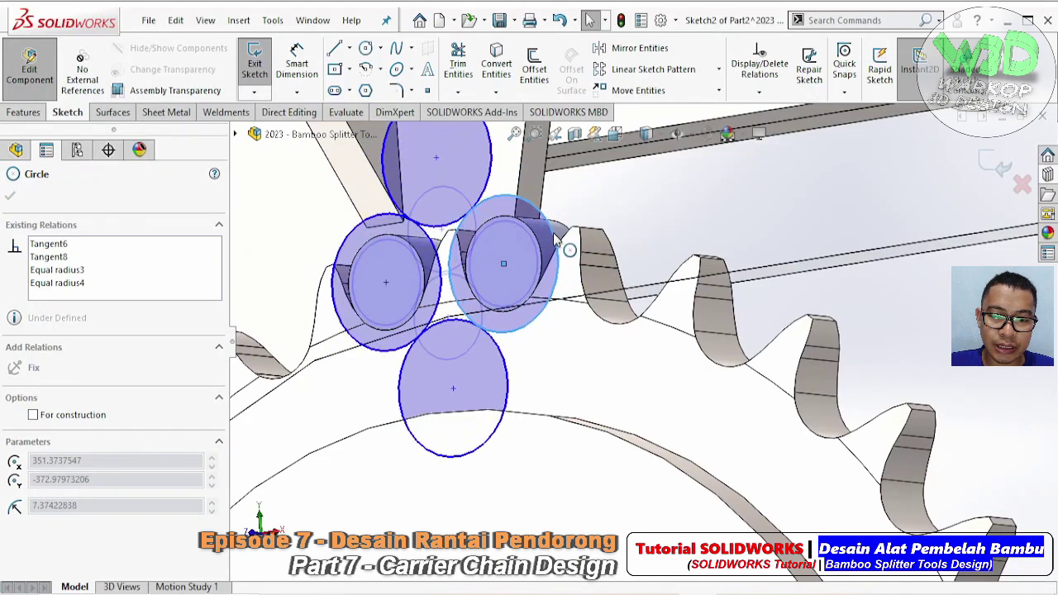
{"action": "left_click_drag", "start_coordinate": [553, 232], "coordinate": [556, 235]}
{"action": "middle_click_drag", "start_coordinate": [556, 235], "coordinate": [578, 214]}
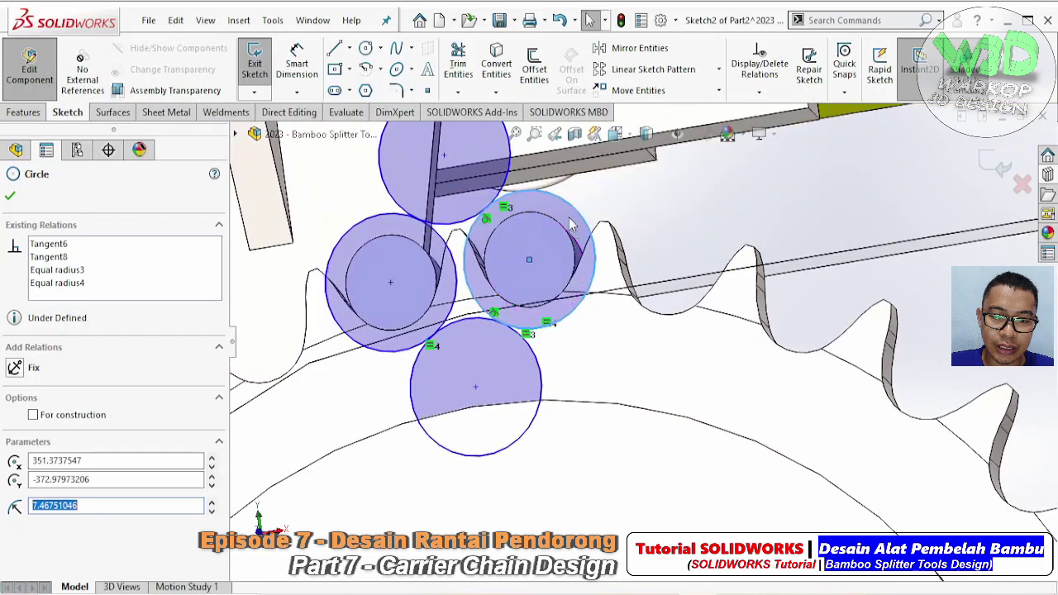
{"action": "left_click_drag", "start_coordinate": [578, 213], "coordinate": [585, 217]}
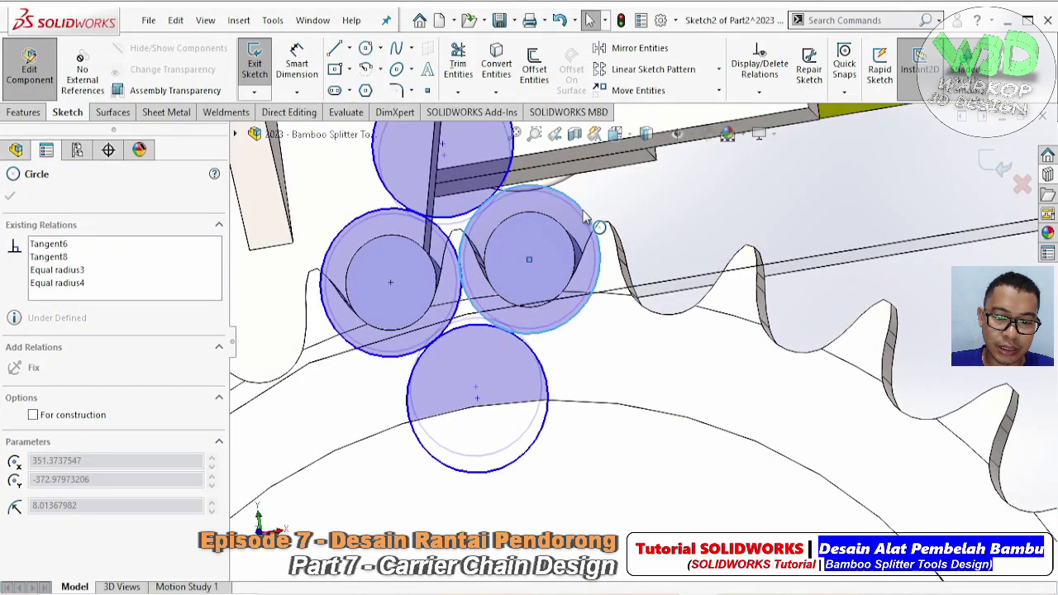
{"action": "left_click_drag", "start_coordinate": [585, 217], "coordinate": [577, 221]}
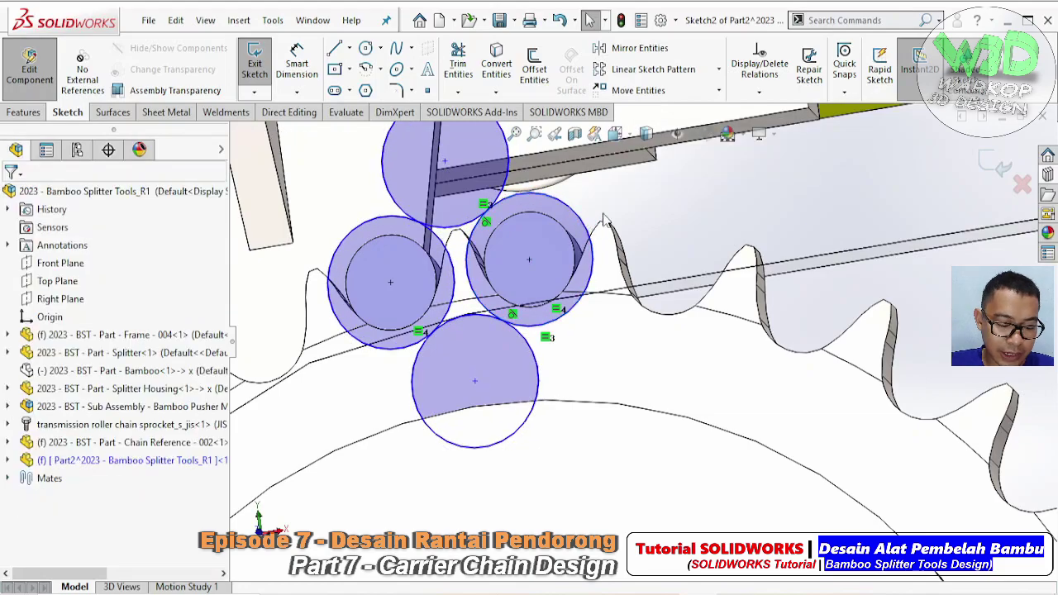
- Make the left and right circles tangent to each other
{"action": "left_click", "coordinate": [454, 281]}
{"action": "left_click", "coordinate": [535, 198], "text": "ctrl"}
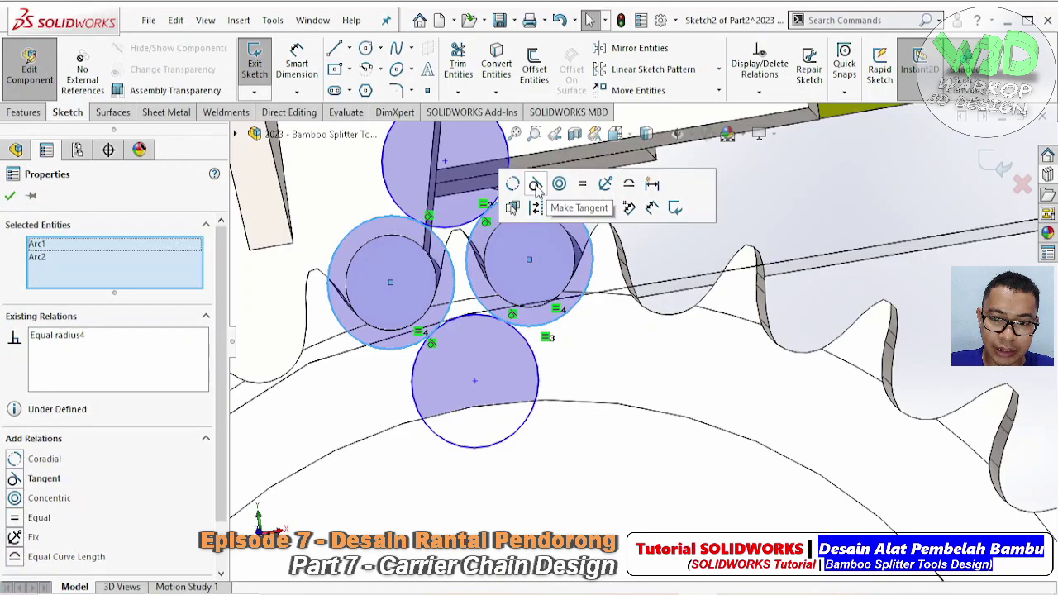
{"action": "left_click", "coordinate": [536, 186]}
{"action": "key", "text": "Escape"}
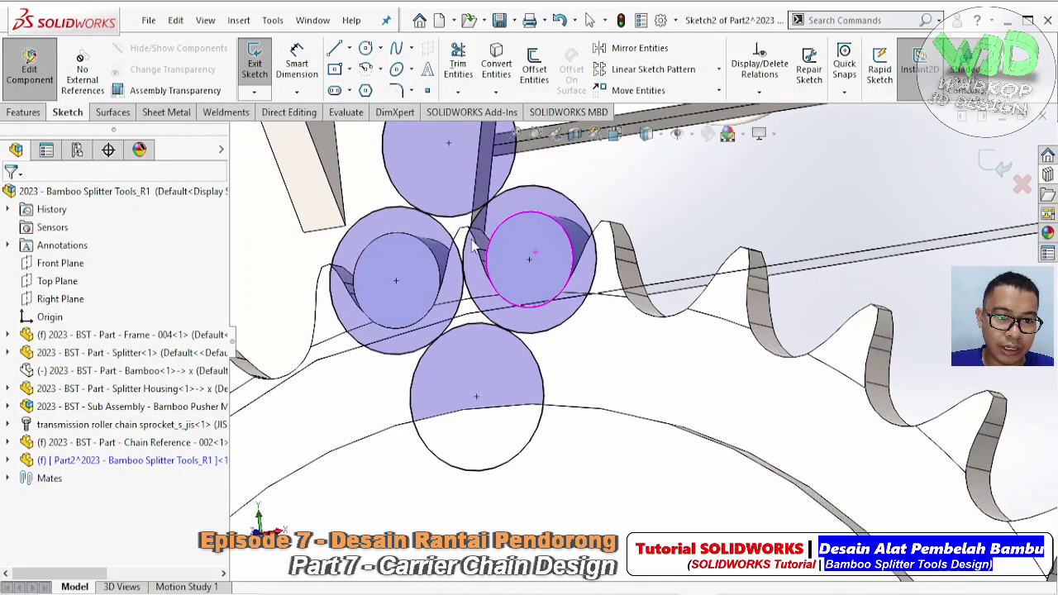
{"action": "left_click", "coordinate": [20, 115]}
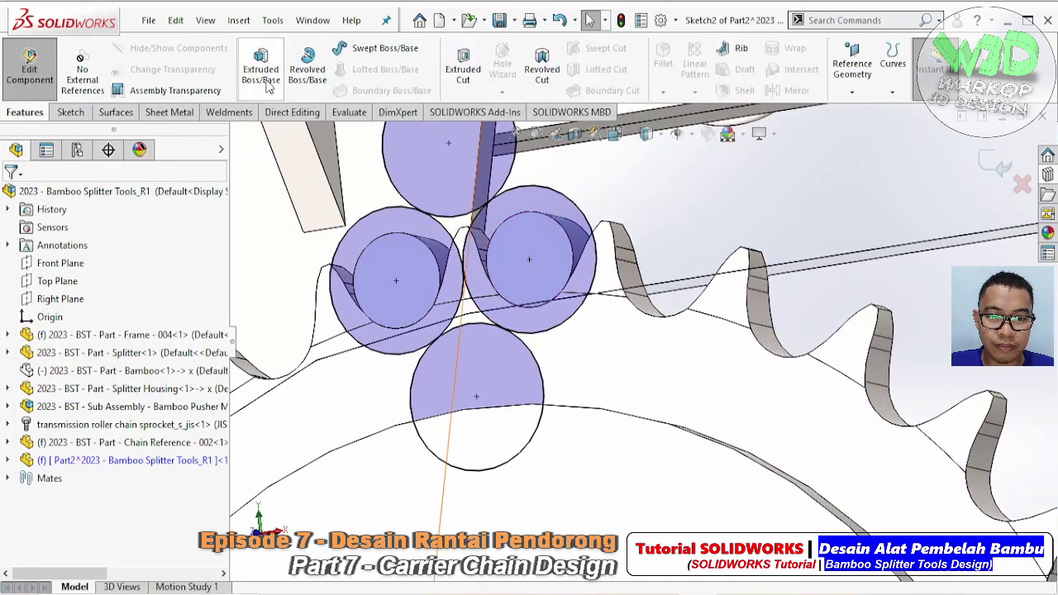
- Extrude the five Sketch2 regions 2 mm, unmerged, into a figure-eight link plate
{"action": "left_click", "coordinate": [263, 72]}
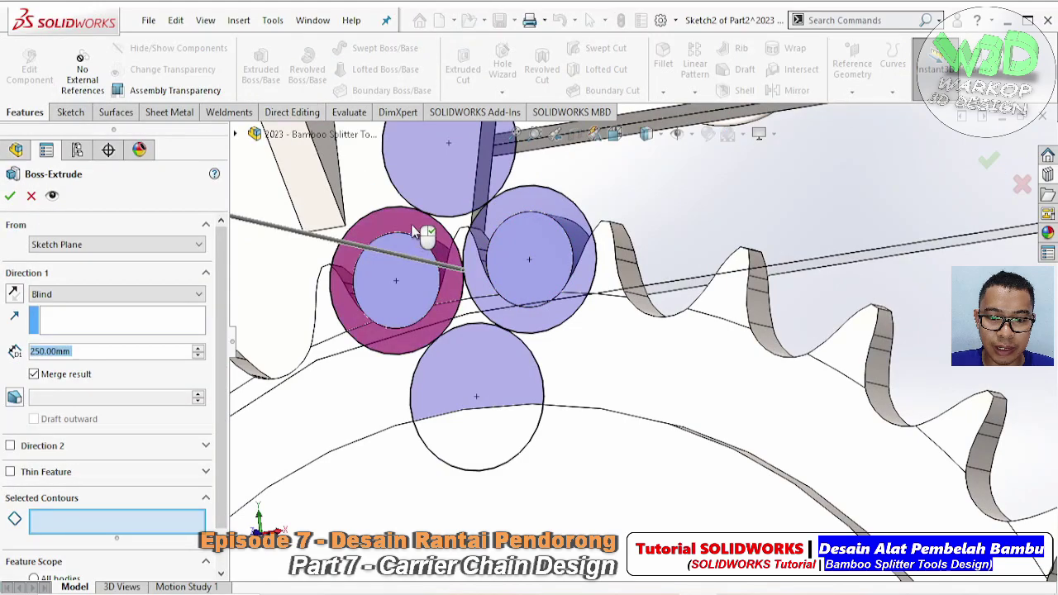
{"action": "left_click", "coordinate": [418, 233]}
{"action": "left_click", "coordinate": [493, 217]}
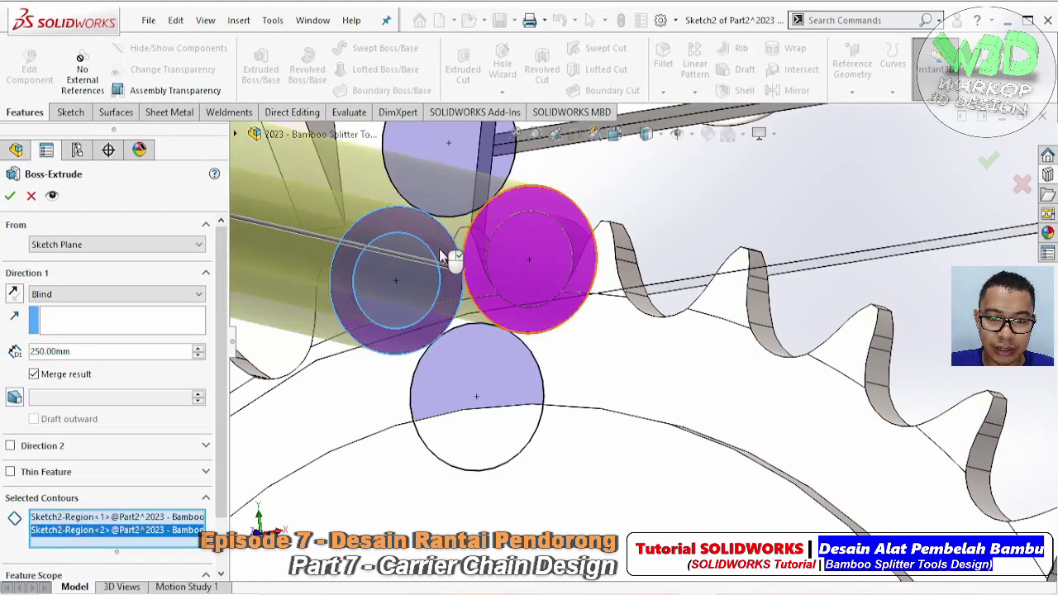
{"action": "left_click", "coordinate": [415, 279]}
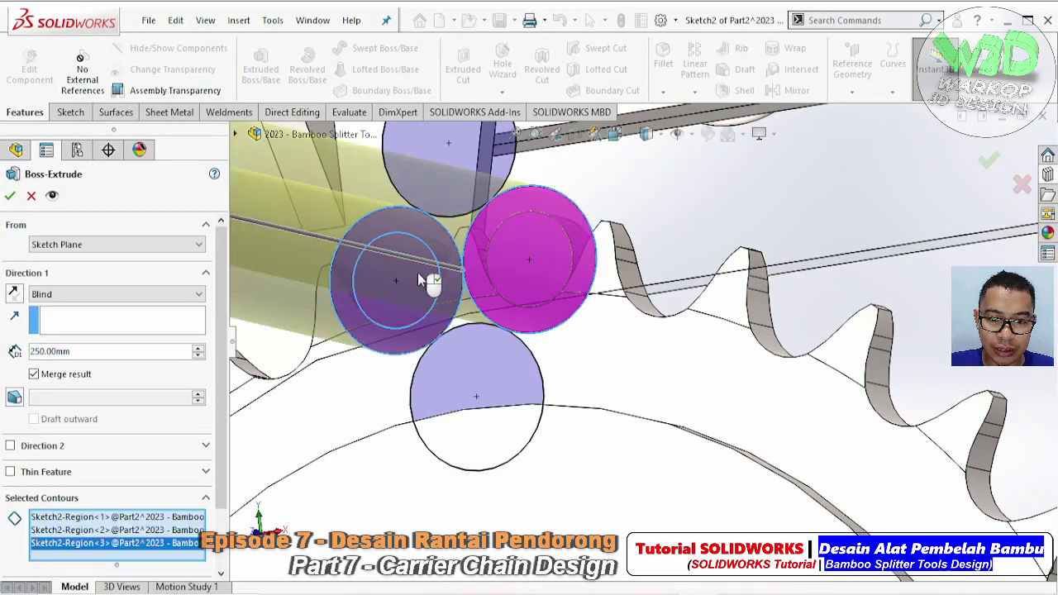
{"action": "left_click", "coordinate": [463, 238]}
{"action": "left_click", "coordinate": [455, 293]}
{"action": "mouse_move", "coordinate": [454, 296]}
{"action": "middle_mouse_down"}
{"action": "mouse_move", "coordinate": [439, 302]}
{"action": "mouse_move", "coordinate": [388, 440]}
{"action": "middle_mouse_up"}
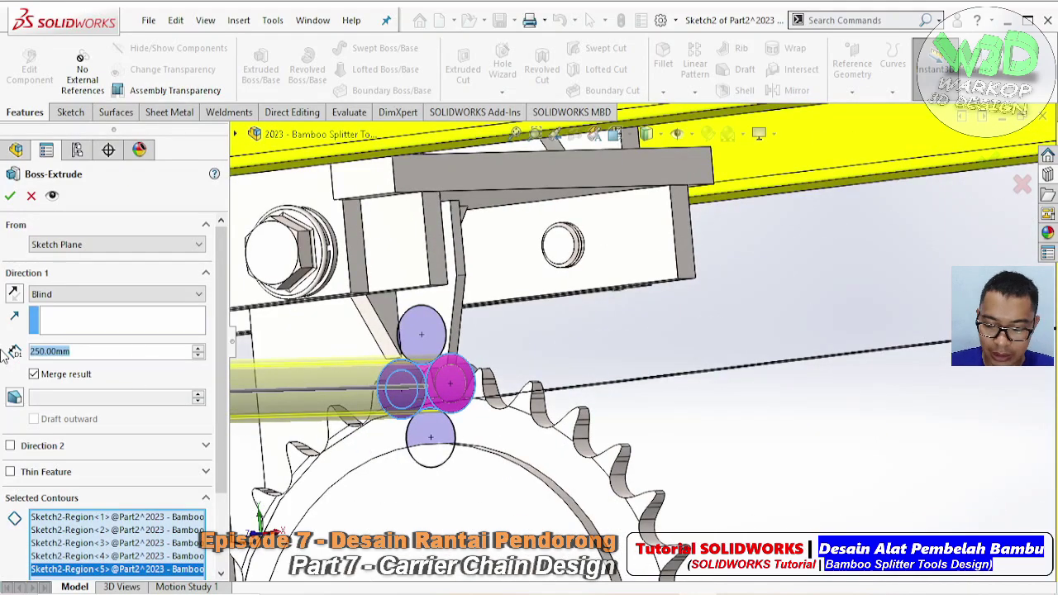
{"action": "type", "text": "2"}
{"action": "key", "text": "Return"}
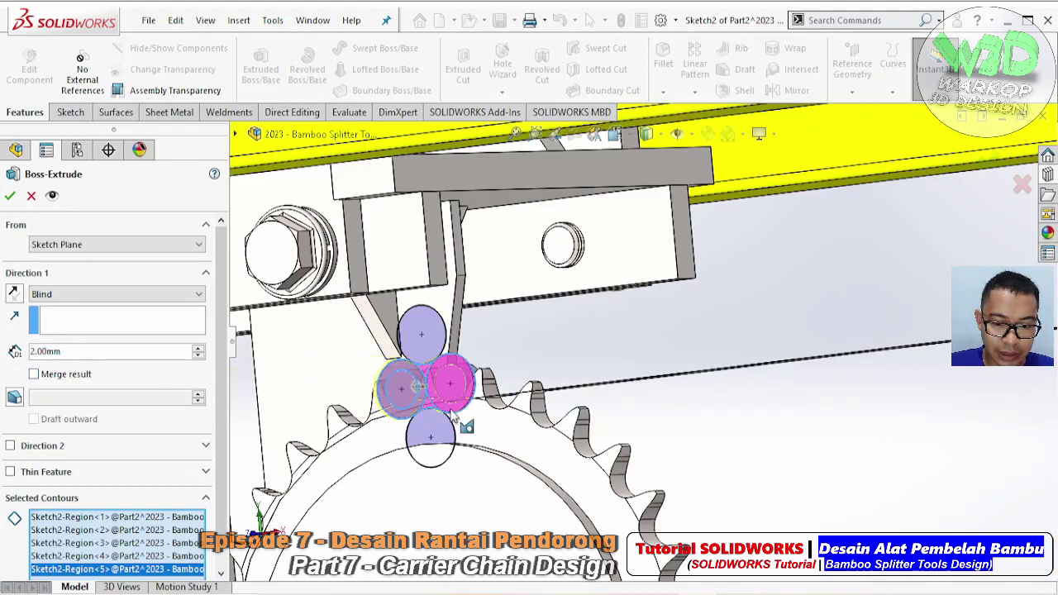
{"action": "scroll", "coordinate": [453, 418], "scroll_direction": "down", "scroll_amount": 3}
{"action": "key", "text": "Return"}
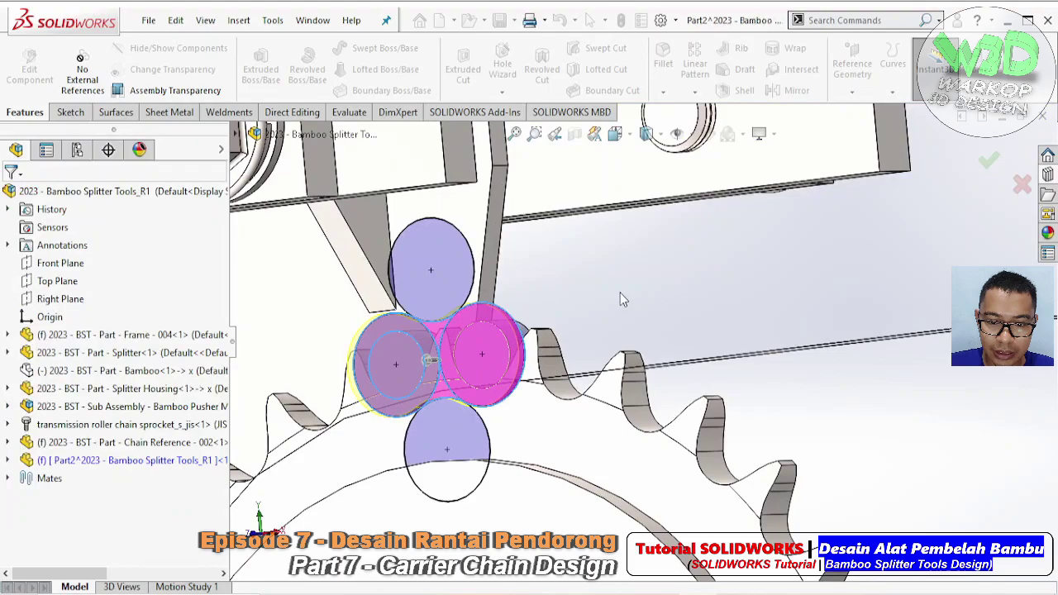
{"action": "mouse_move", "coordinate": [499, 361]}
{"action": "middle_mouse_down"}
{"action": "mouse_move", "coordinate": [397, 386]}
{"action": "mouse_move", "coordinate": [508, 366]}
{"action": "mouse_move", "coordinate": [512, 348]}
{"action": "middle_mouse_up"}
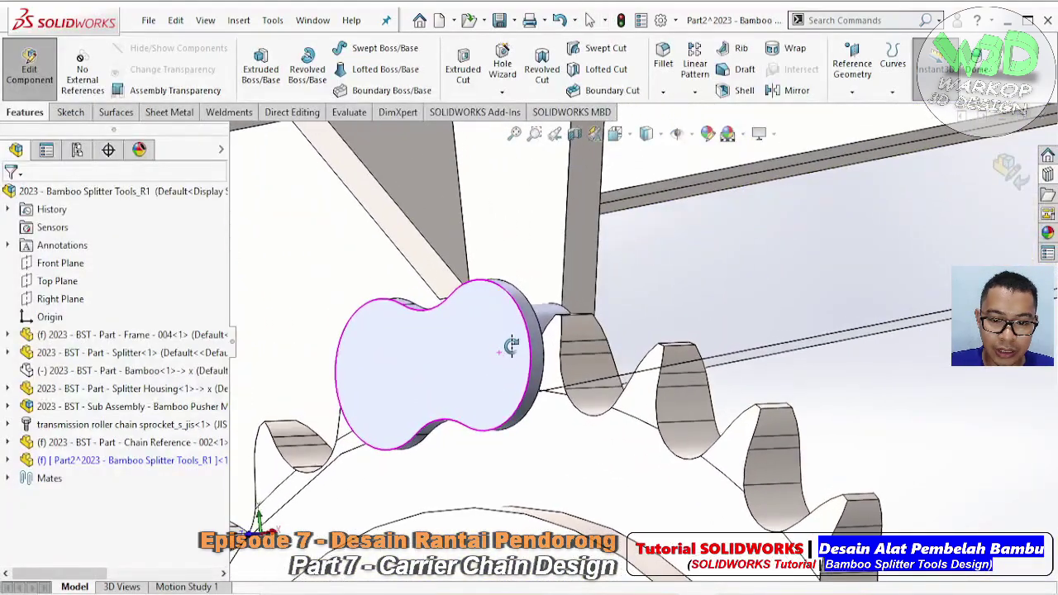
- Sketch two pin-hole circles on the link plate's front face, one per lobe
{"action": "left_click", "coordinate": [443, 368]}
{"action": "left_click", "coordinate": [497, 329]}
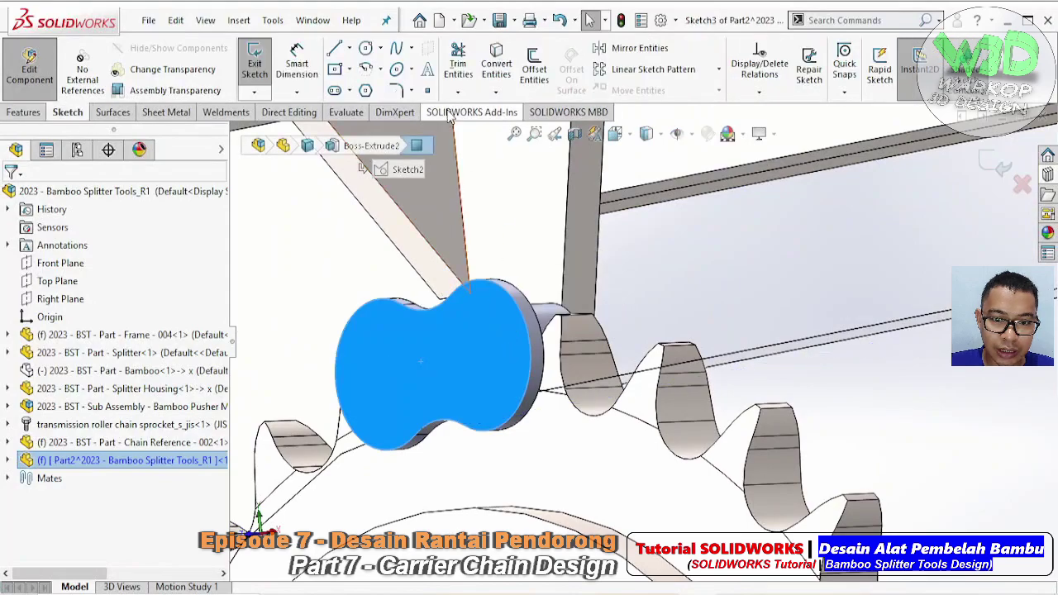
{"action": "left_click", "coordinate": [411, 69]}
{"action": "left_click", "coordinate": [384, 70]}
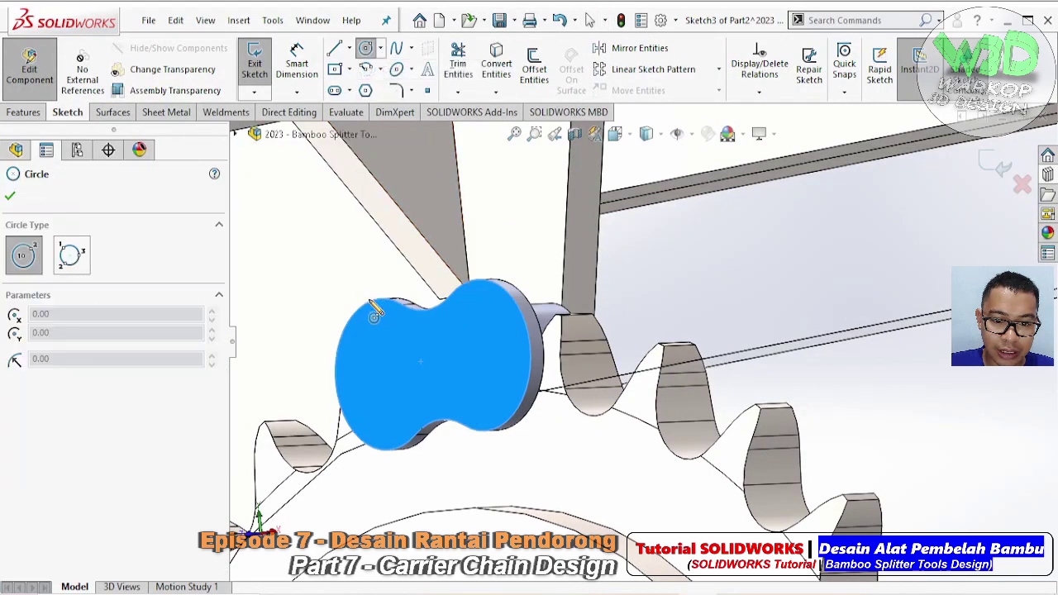
{"action": "left_click", "coordinate": [383, 375]}
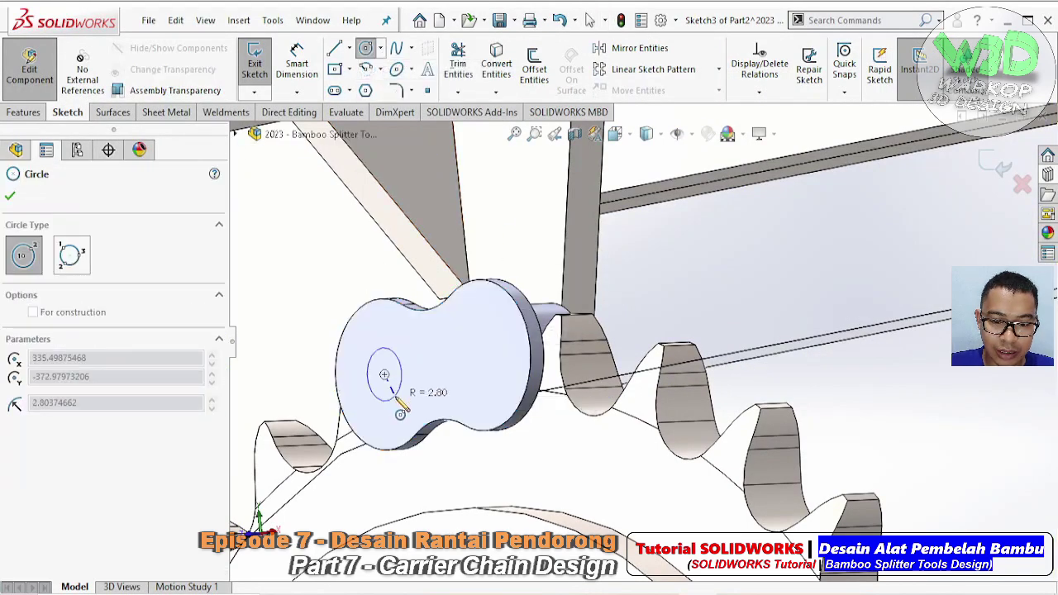
{"action": "left_click", "coordinate": [398, 393]}
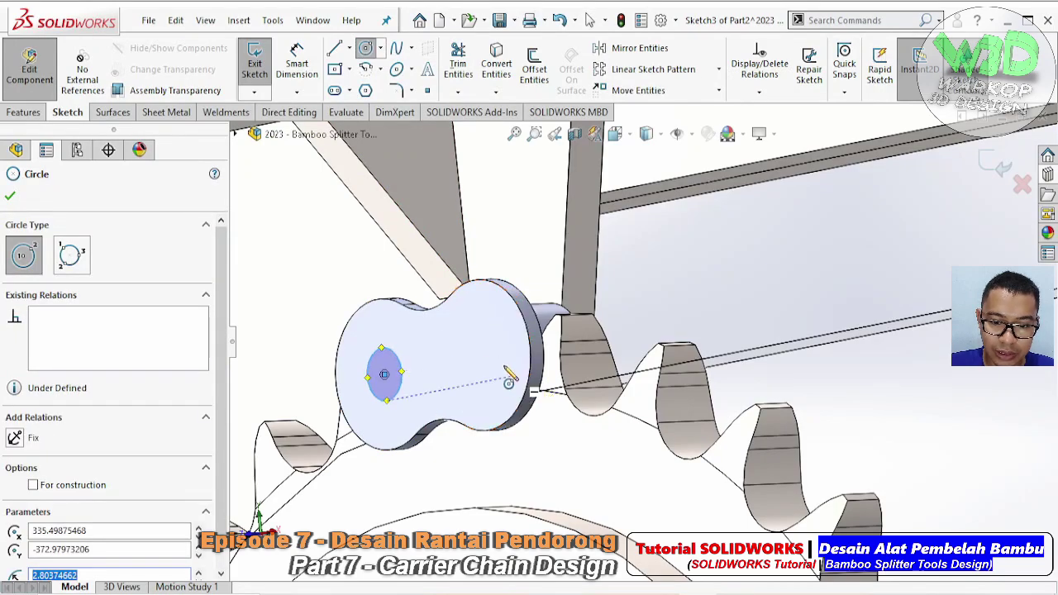
{"action": "middle_click_drag", "start_coordinate": [505, 383], "coordinate": [524, 326]}
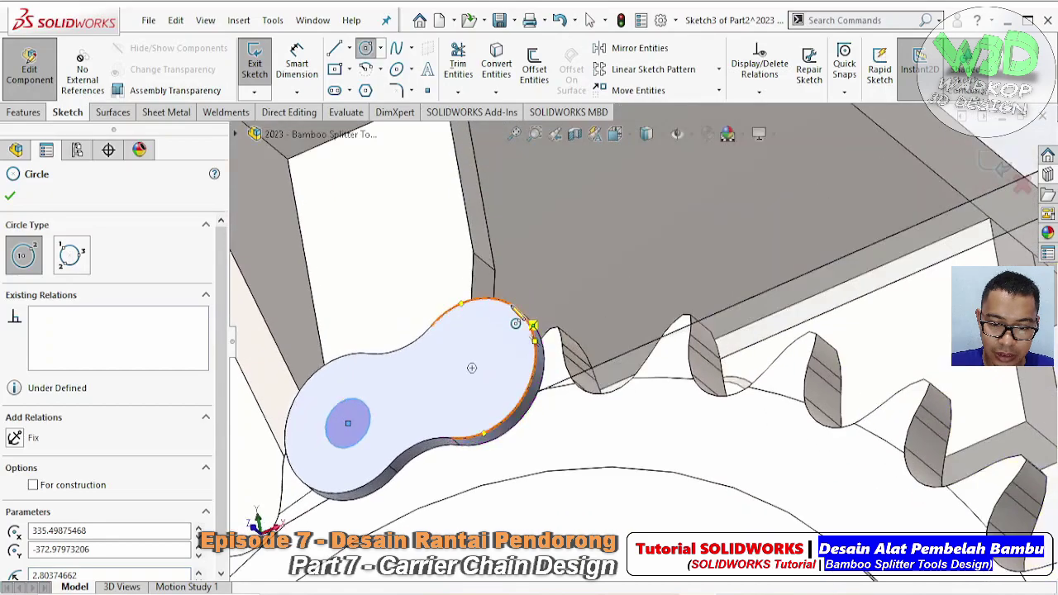
{"action": "left_click", "coordinate": [472, 369]}
{"action": "left_click", "coordinate": [492, 389]}
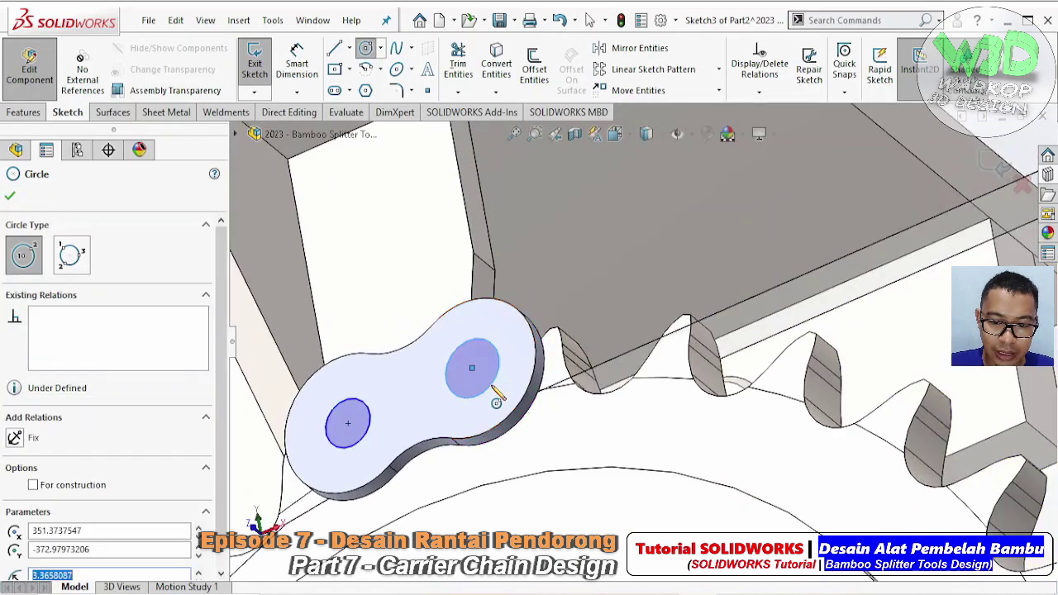
{"action": "key", "text": "Escape"}
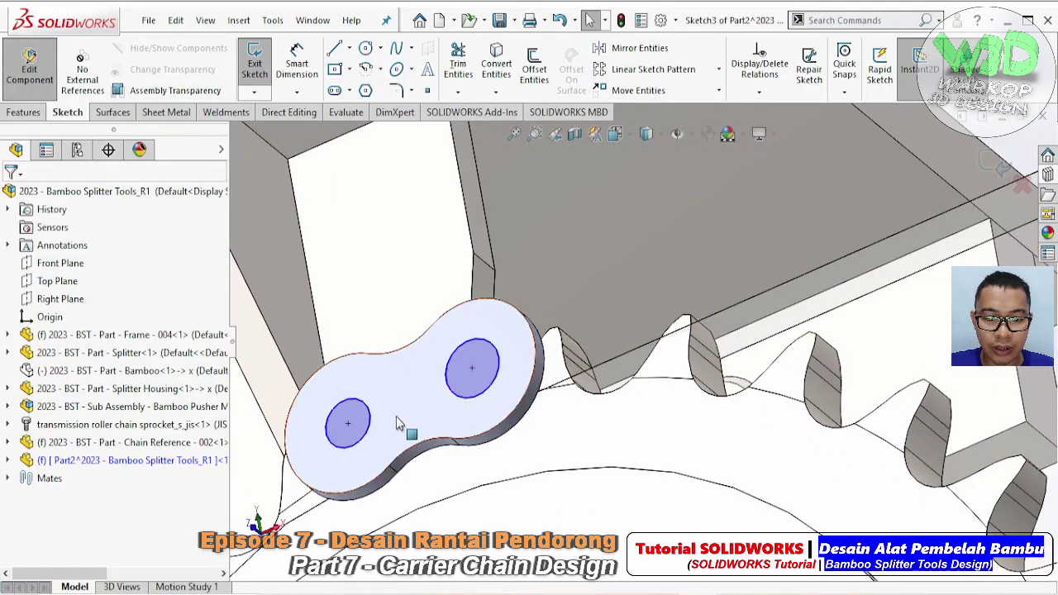
- Make the two circles equal and dimension their diameter to 8 mm
{"action": "left_click", "coordinate": [368, 426]}
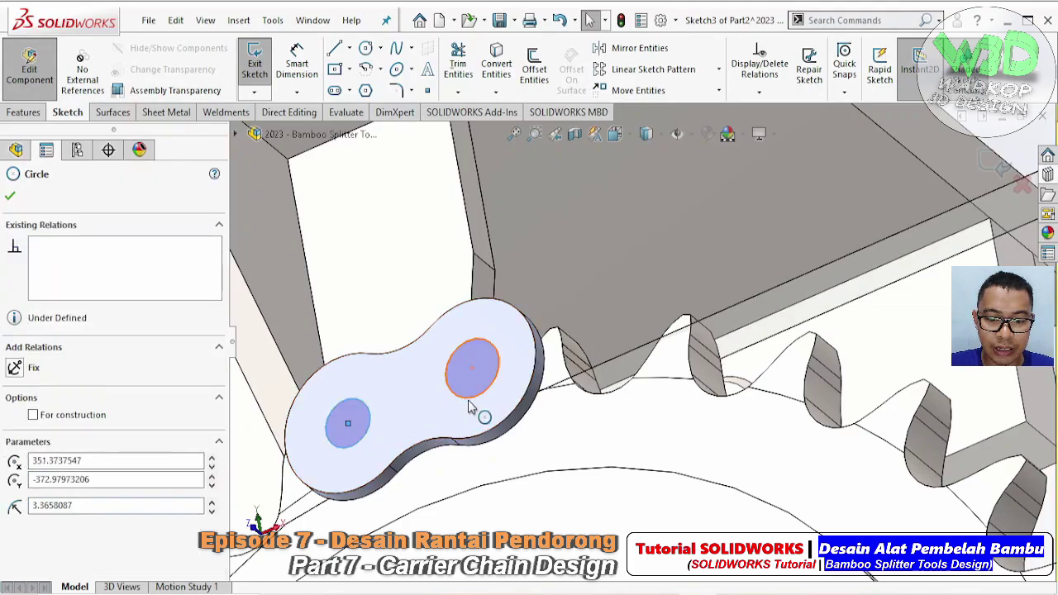
{"action": "left_click", "coordinate": [484, 395], "text": "ctrl"}
{"action": "left_click", "coordinate": [584, 329]}
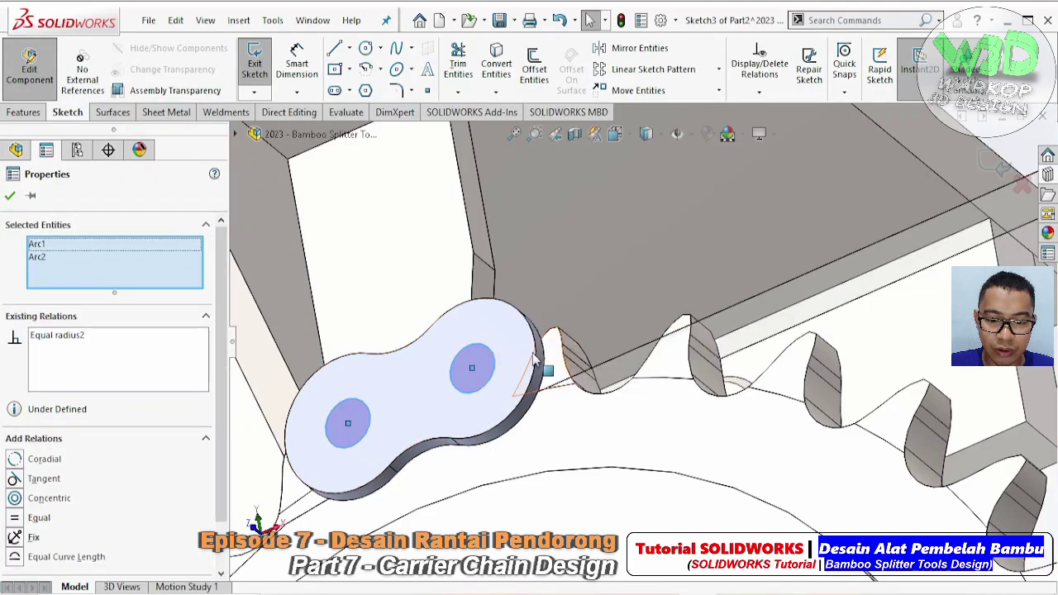
{"action": "key", "text": "Escape"}
{"action": "middle_click_drag", "start_coordinate": [586, 332], "coordinate": [496, 401]}
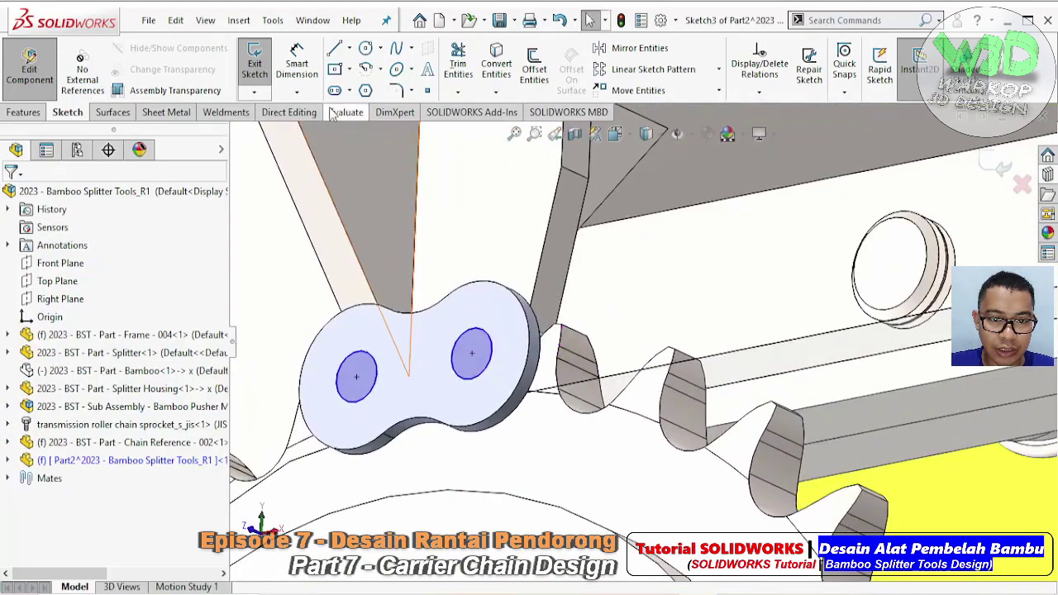
{"action": "left_click", "coordinate": [297, 64]}
{"action": "left_click", "coordinate": [382, 378]}
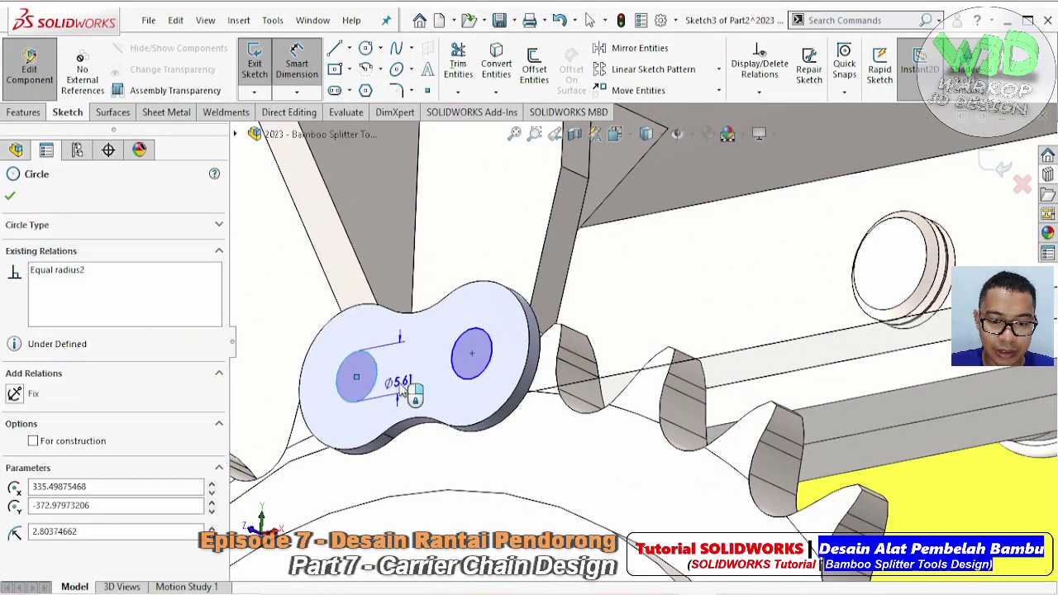
{"action": "left_click", "coordinate": [400, 389]}
{"action": "type", "text": "8"}
{"action": "key", "text": "Return"}
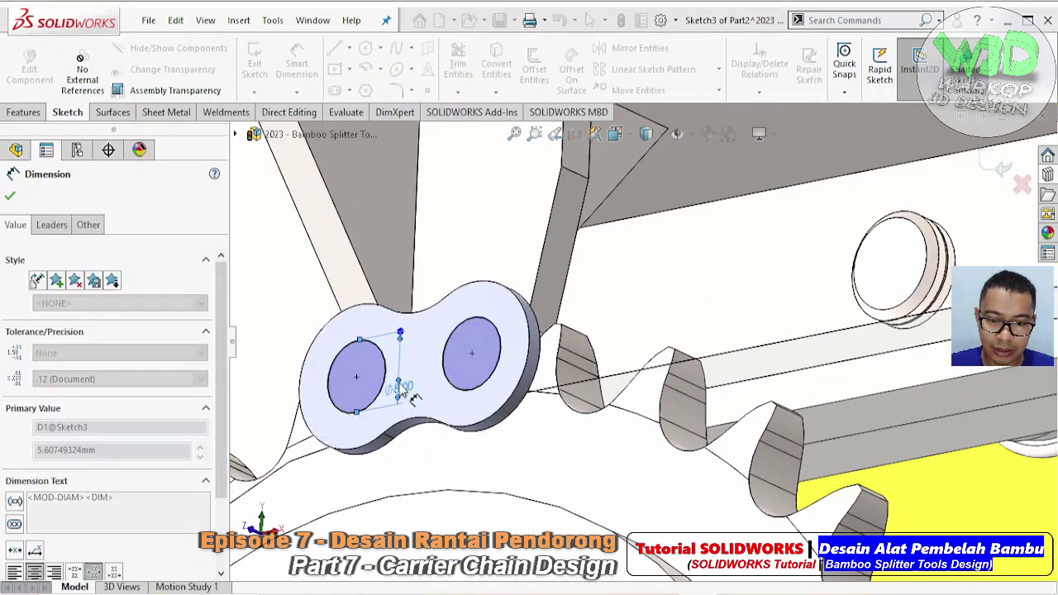
{"action": "left_click", "coordinate": [24, 111]}
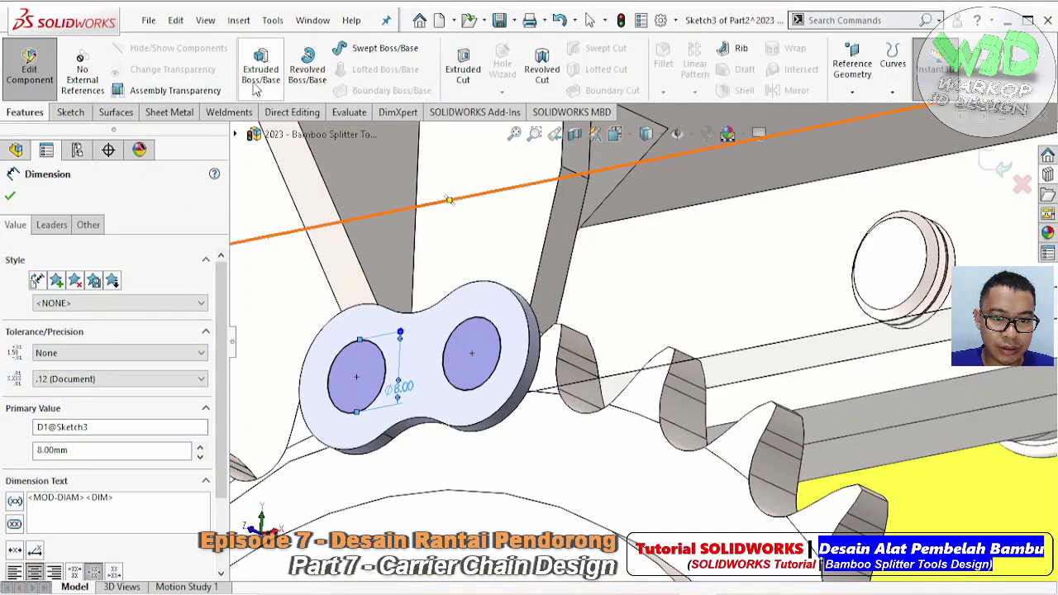
{"action": "left_click", "coordinate": [463, 68]}
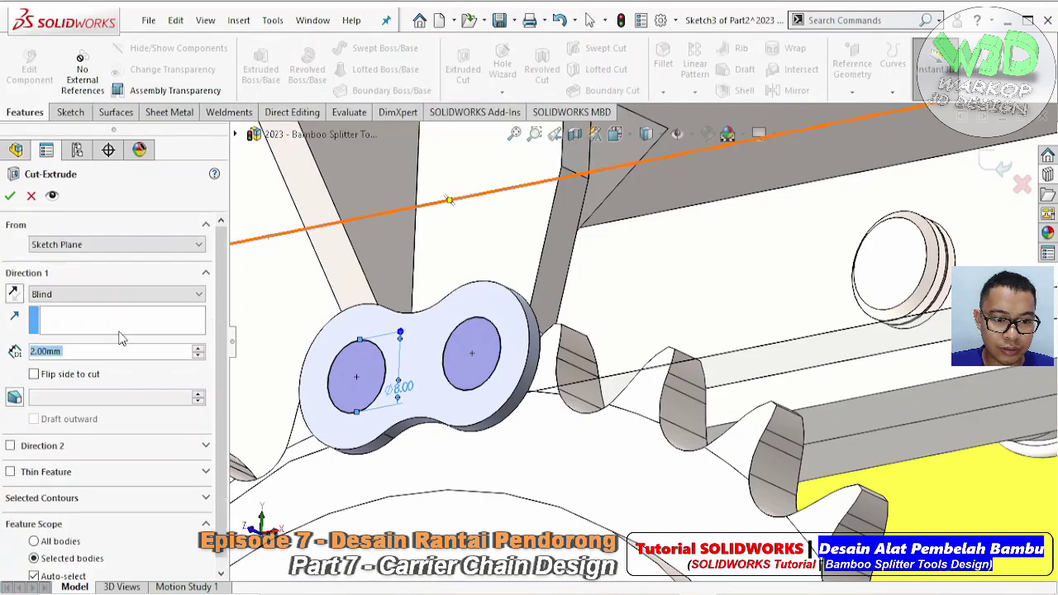
- Cut the two 8 mm circles Through All to form the pin holes
{"action": "left_click", "coordinate": [116, 294]}
{"action": "left_click", "coordinate": [58, 325]}
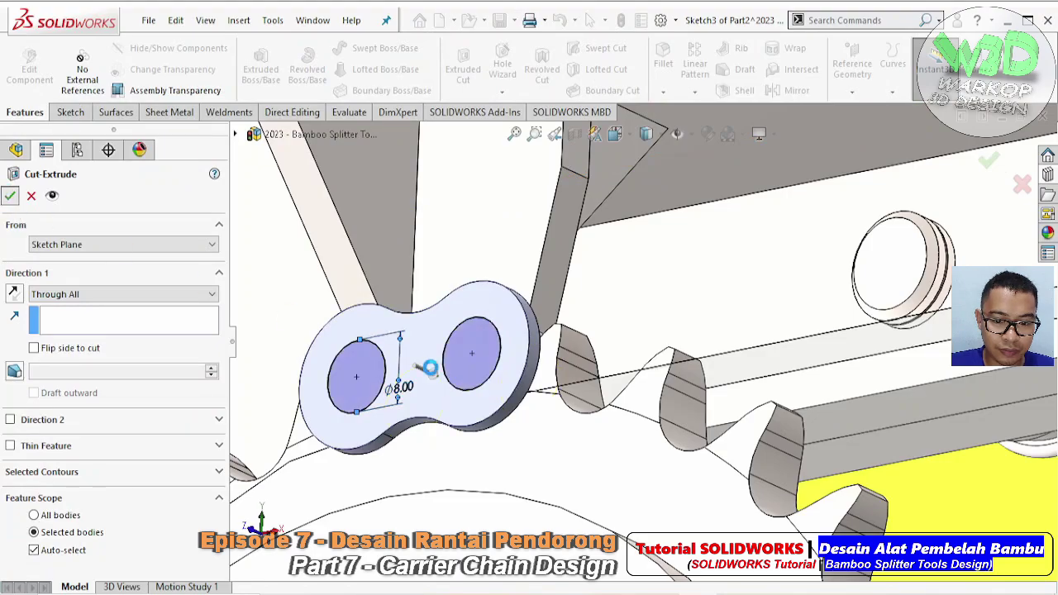
{"action": "key", "text": "Return"}
{"action": "mouse_move", "coordinate": [417, 372]}
{"action": "middle_mouse_down"}
{"action": "mouse_move", "coordinate": [278, 341]}
{"action": "mouse_move", "coordinate": [439, 349]}
{"action": "mouse_move", "coordinate": [445, 388]}
{"action": "middle_mouse_up"}
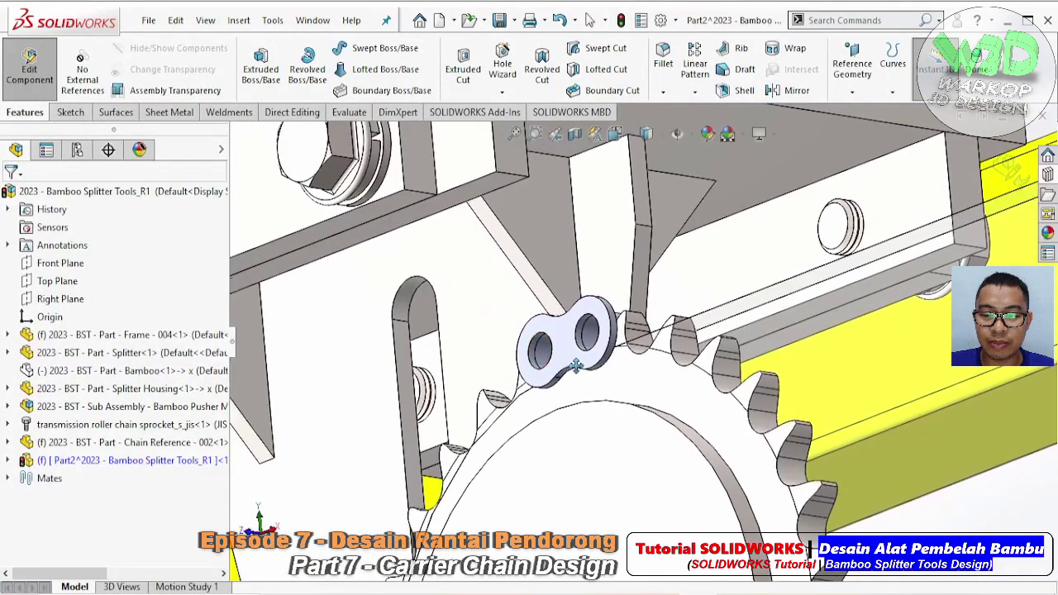
{"action": "mouse_move", "coordinate": [507, 389]}
{"action": "middle_mouse_down"}
{"action": "mouse_move", "coordinate": [576, 364]}
{"action": "mouse_move", "coordinate": [574, 349]}
{"action": "mouse_move", "coordinate": [449, 350]}
{"action": "mouse_move", "coordinate": [428, 331]}
{"action": "mouse_move", "coordinate": [586, 359]}
{"action": "mouse_move", "coordinate": [596, 349]}
{"action": "mouse_move", "coordinate": [581, 366]}
{"action": "middle_mouse_up"}
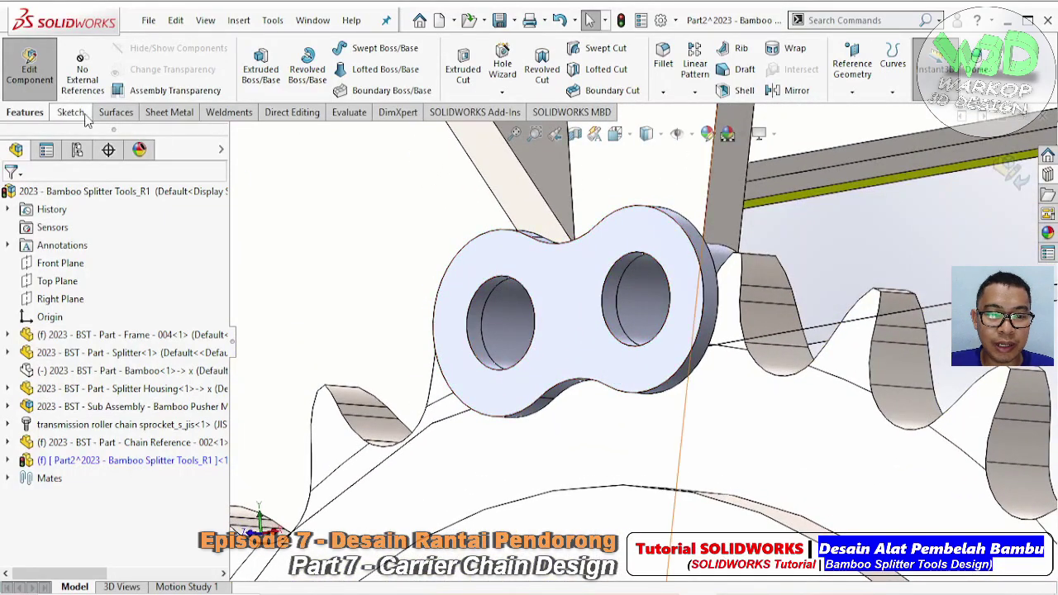
{"action": "left_click", "coordinate": [847, 93]}
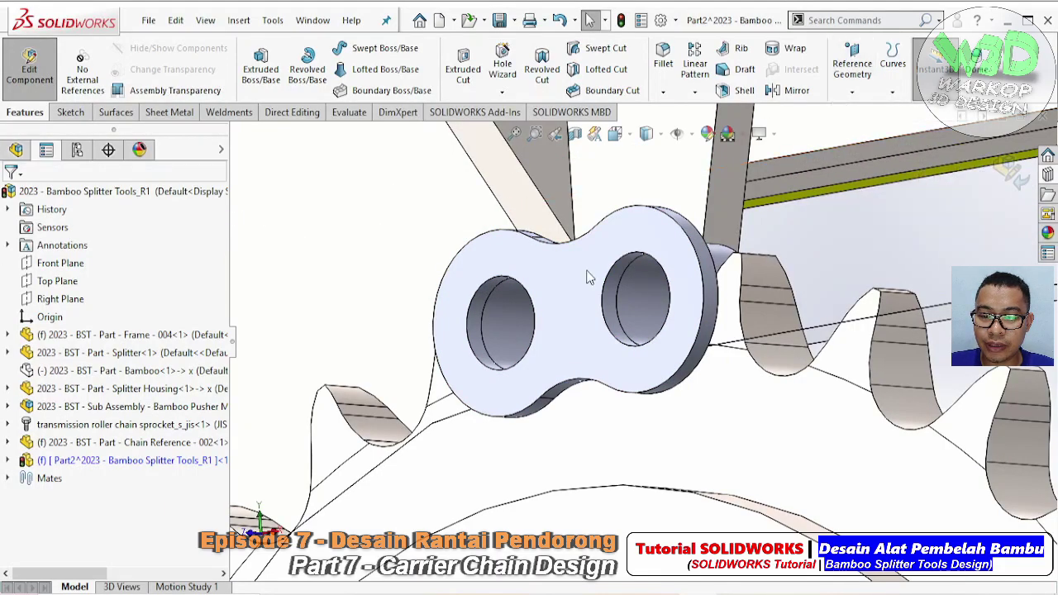
{"action": "mouse_move", "coordinate": [587, 277]}
{"action": "middle_mouse_down"}
{"action": "mouse_move", "coordinate": [497, 283]}
{"action": "mouse_move", "coordinate": [612, 231]}
{"action": "mouse_move", "coordinate": [677, 263]}
{"action": "middle_mouse_up"}
- Create mid plane Plane1 between the link faces and mirror the plate body across it
{"action": "left_click", "coordinate": [597, 234]}
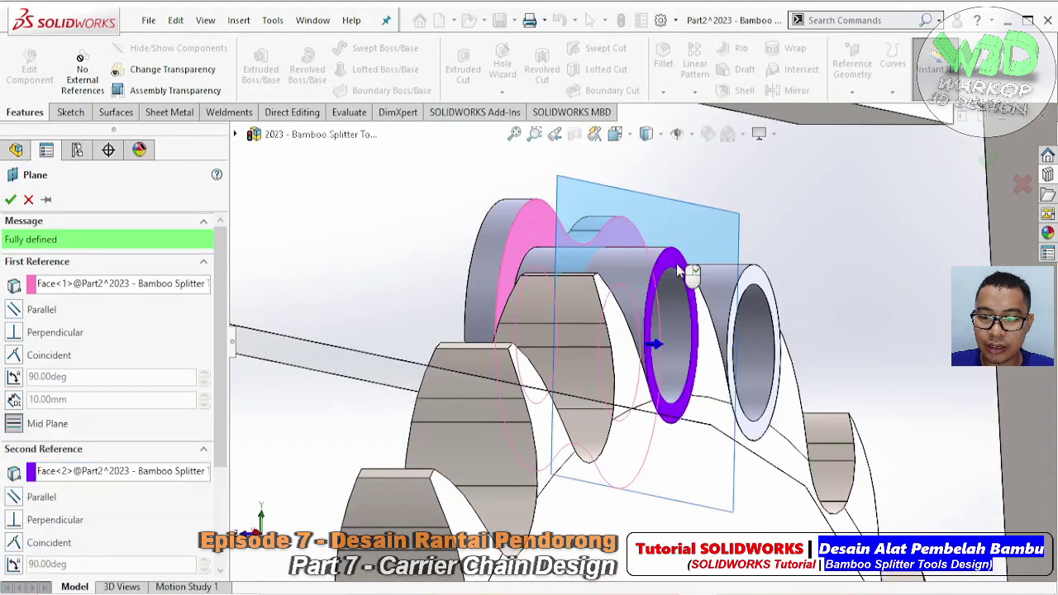
{"action": "left_click", "coordinate": [10, 201]}
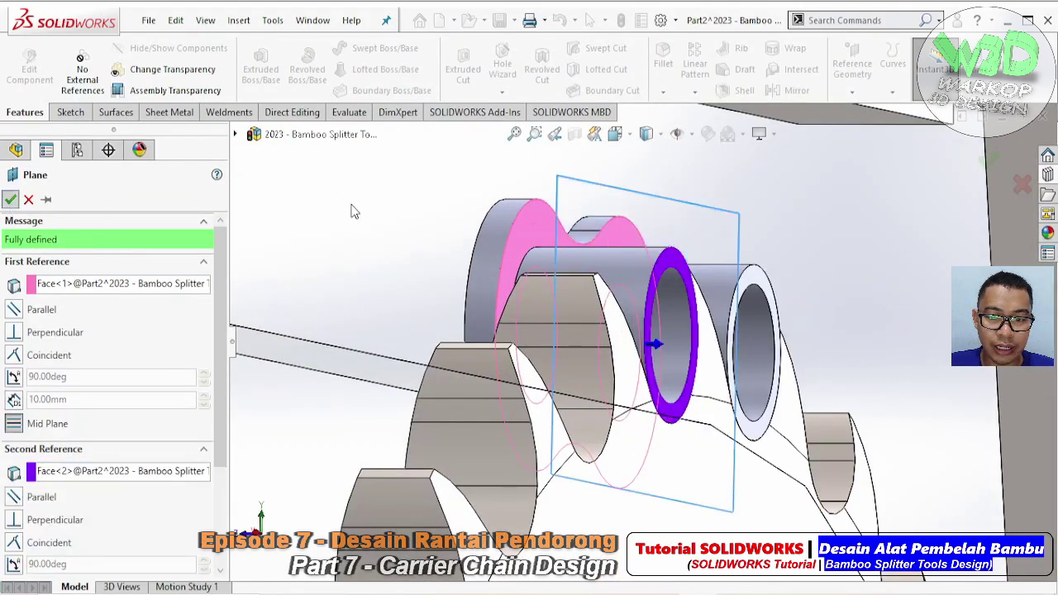
{"action": "left_click", "coordinate": [789, 92]}
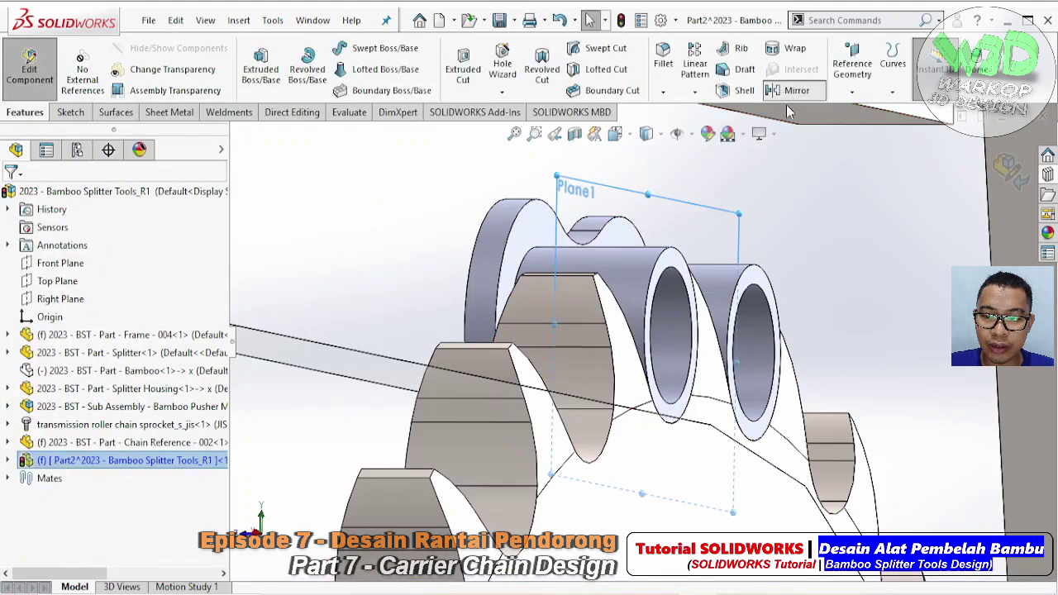
{"action": "left_click", "coordinate": [85, 365]}
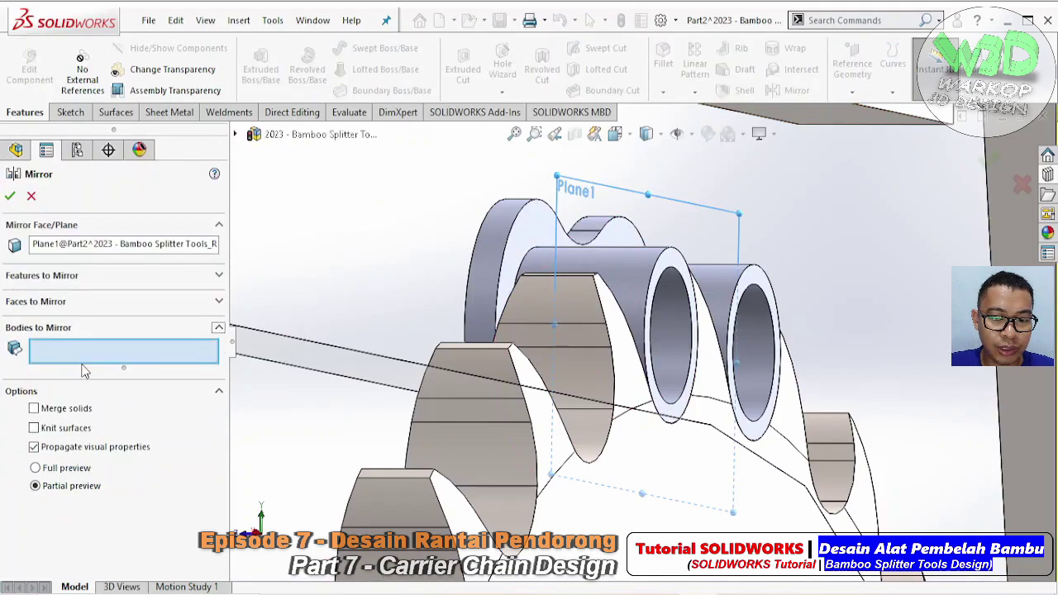
{"action": "left_click", "coordinate": [513, 242]}
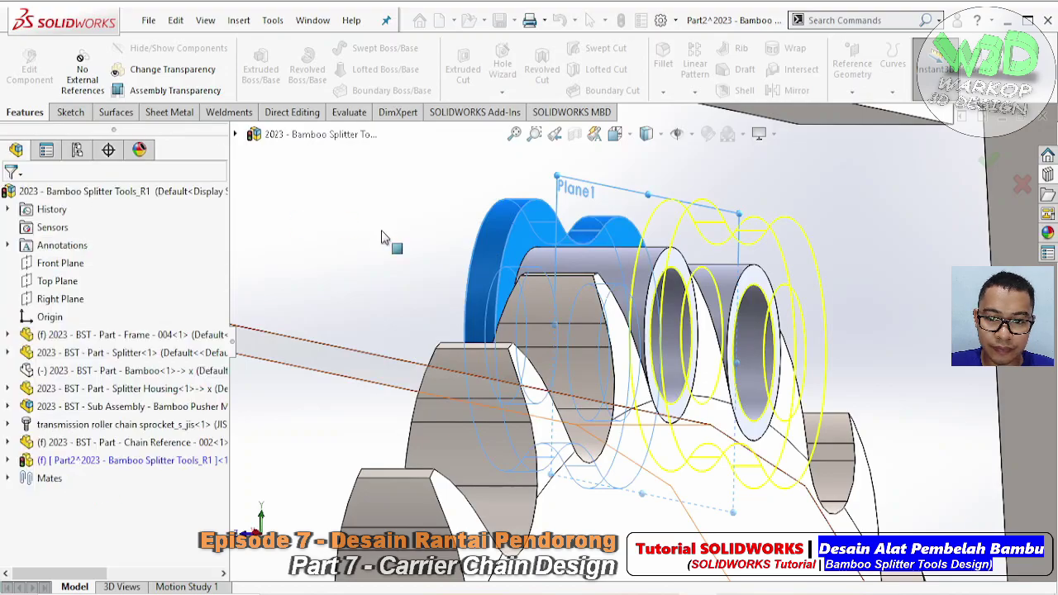
{"action": "scroll", "coordinate": [414, 248], "scroll_direction": "down", "scroll_amount": 3}
{"action": "mouse_move", "coordinate": [604, 293]}
{"action": "middle_mouse_down"}
{"action": "mouse_move", "coordinate": [668, 268]}
{"action": "mouse_move", "coordinate": [668, 279]}
{"action": "mouse_move", "coordinate": [515, 339]}
{"action": "middle_mouse_up"}
{"action": "scroll", "coordinate": [515, 339], "scroll_direction": "down", "scroll_amount": 5}
{"action": "scroll", "coordinate": [514, 310], "scroll_direction": "up", "scroll_amount": 5}
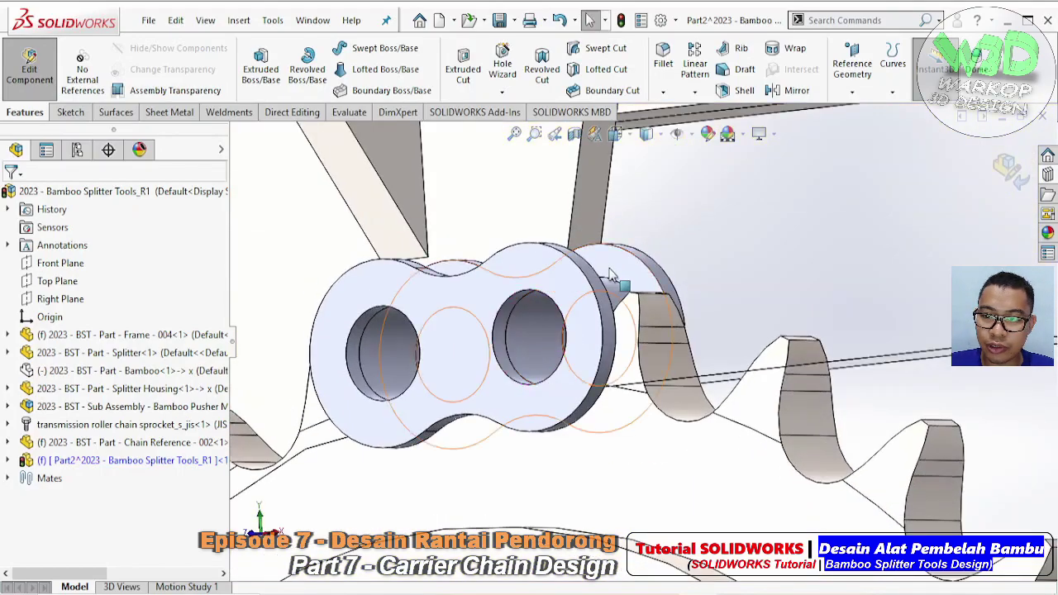
- Make the Direct Editing tab available and switch to it
{"action": "left_click", "coordinate": [292, 112]}
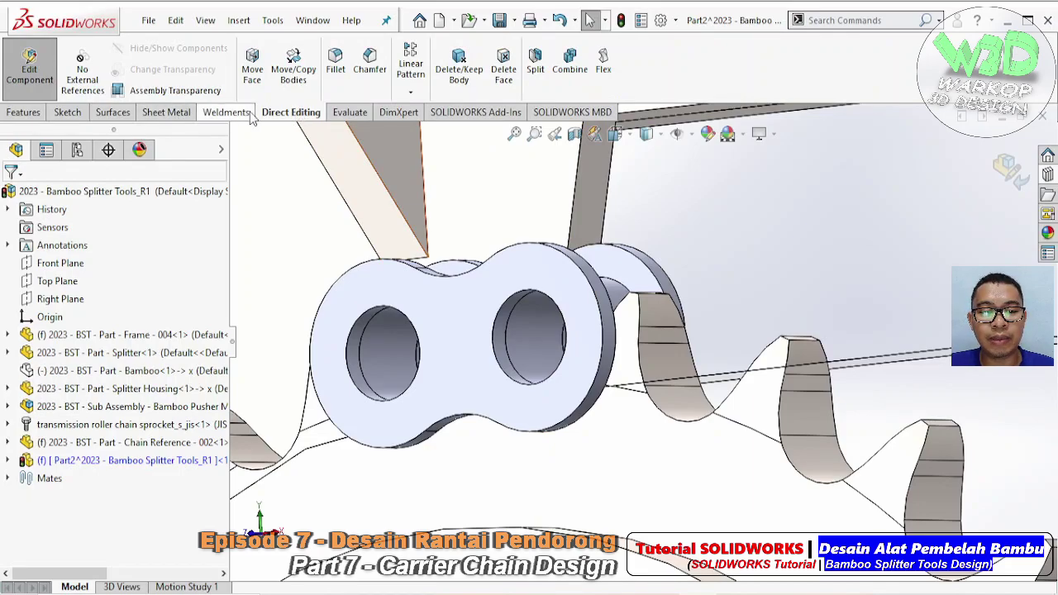
{"action": "right_click", "coordinate": [206, 116]}
{"action": "left_click", "coordinate": [258, 280]}
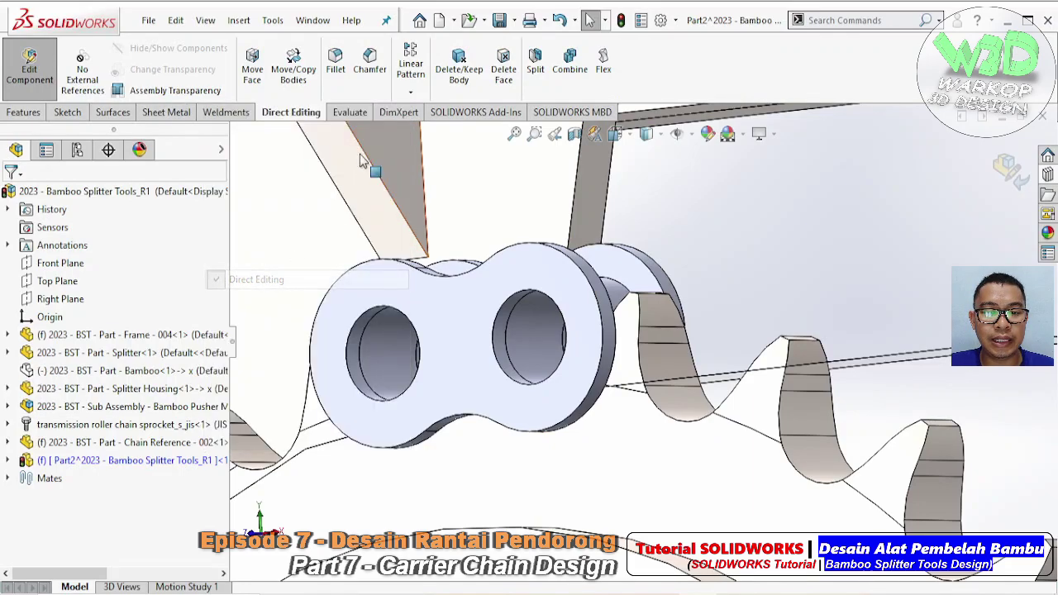
{"action": "right_click", "coordinate": [330, 112]}
{"action": "left_click", "coordinate": [380, 275]}
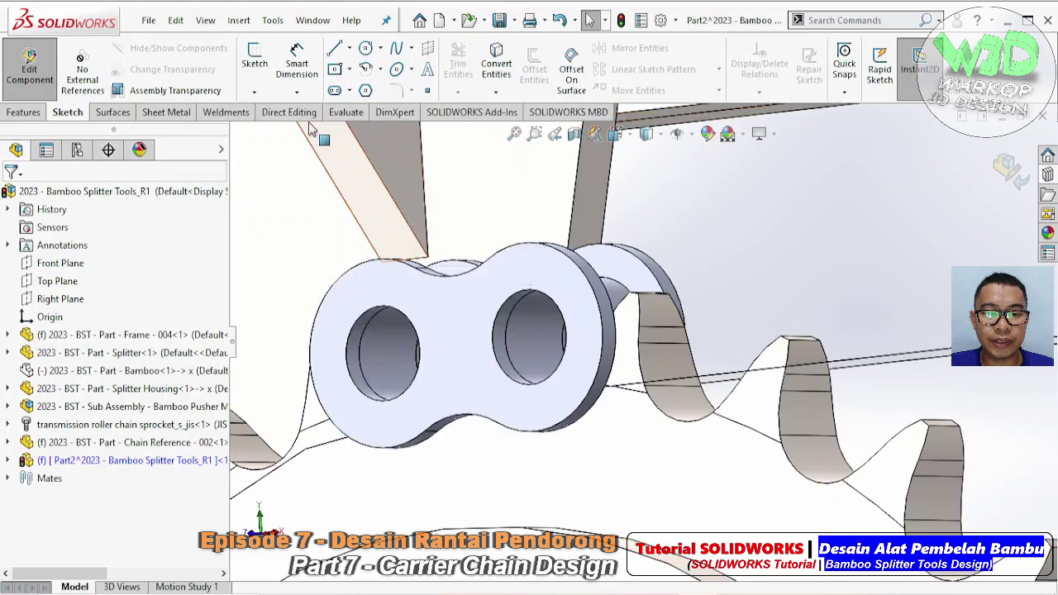
{"action": "left_click", "coordinate": [291, 112]}
- Add-combine the mirrored plate, original plate and roller bodies into one body
{"action": "left_click", "coordinate": [570, 62]}
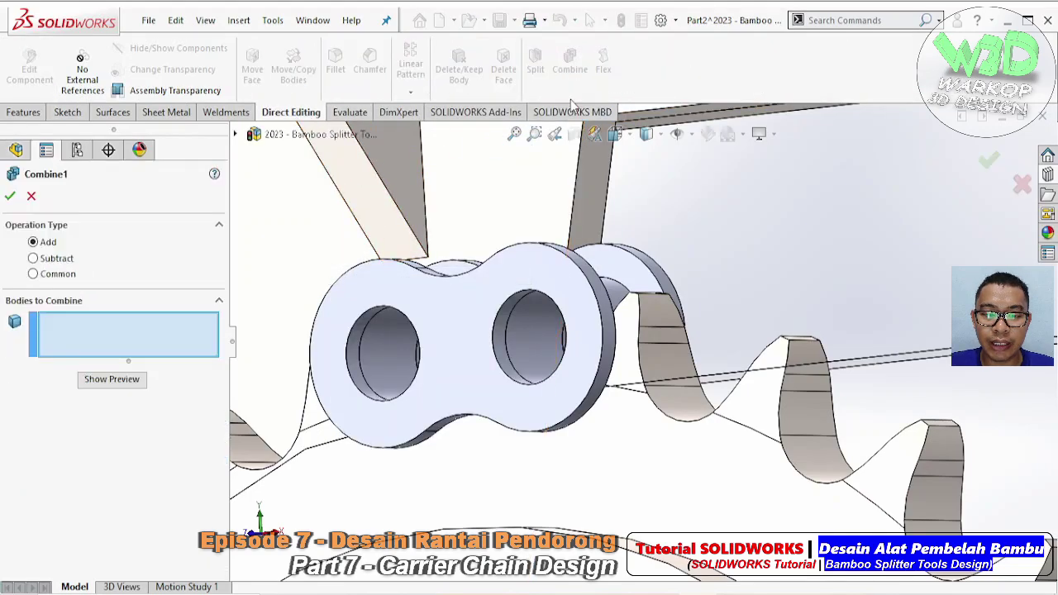
{"action": "mouse_move", "coordinate": [583, 182]}
{"action": "middle_mouse_down"}
{"action": "mouse_move", "coordinate": [610, 243]}
{"action": "mouse_move", "coordinate": [599, 277]}
{"action": "middle_mouse_up"}
{"action": "left_click", "coordinate": [602, 281]}
{"action": "left_click", "coordinate": [542, 289]}
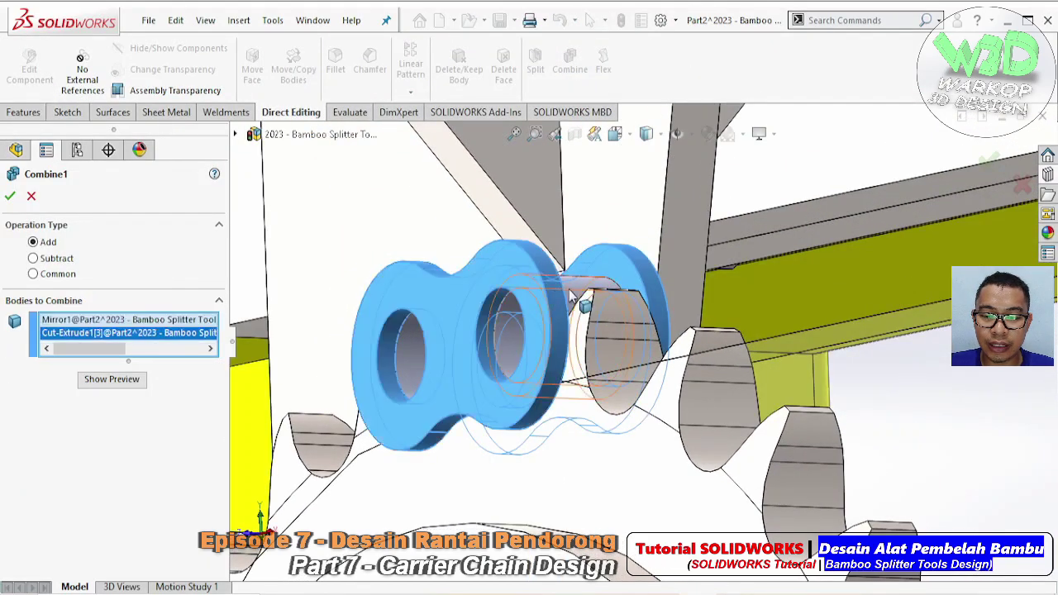
{"action": "left_click", "coordinate": [464, 333]}
{"action": "left_click", "coordinate": [413, 345]}
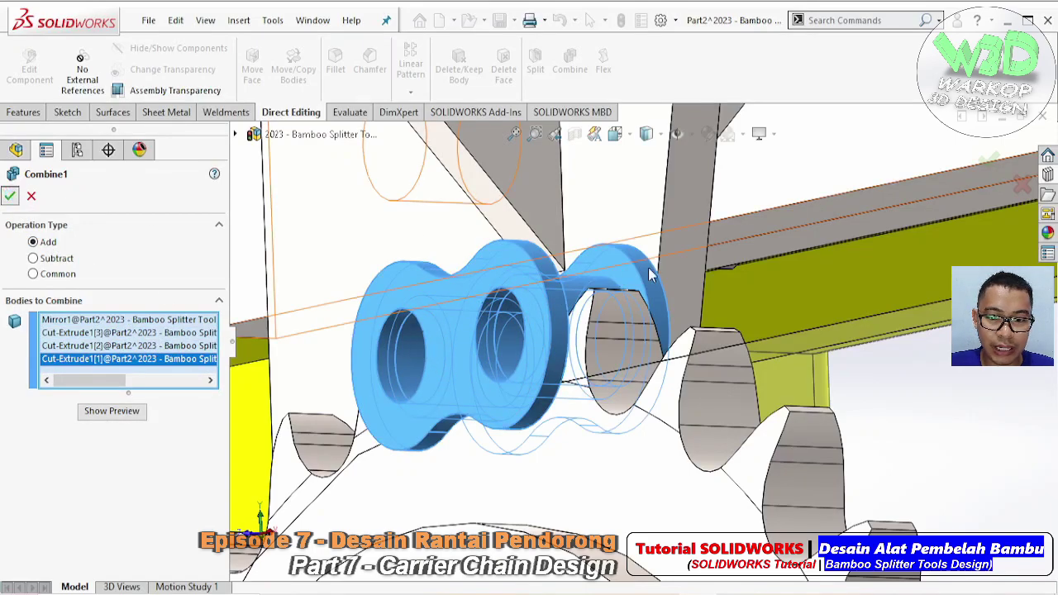
{"action": "key", "text": "Return"}
{"action": "left_click", "coordinate": [853, 404]}
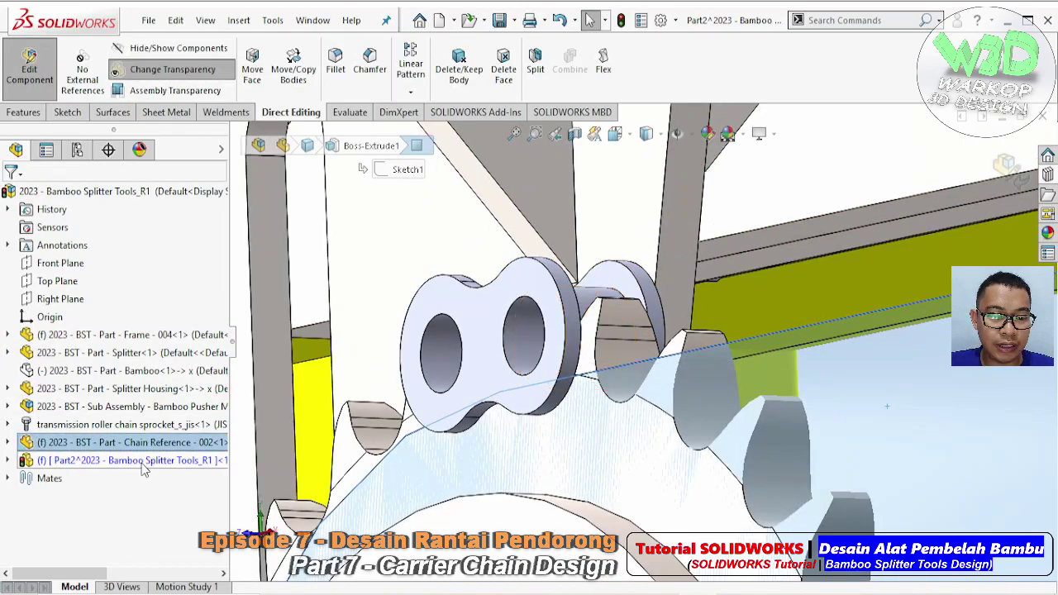
- Break all external references of the link part and exit Edit Component
{"action": "right_click", "coordinate": [135, 463]}
{"action": "left_click", "coordinate": [200, 496]}
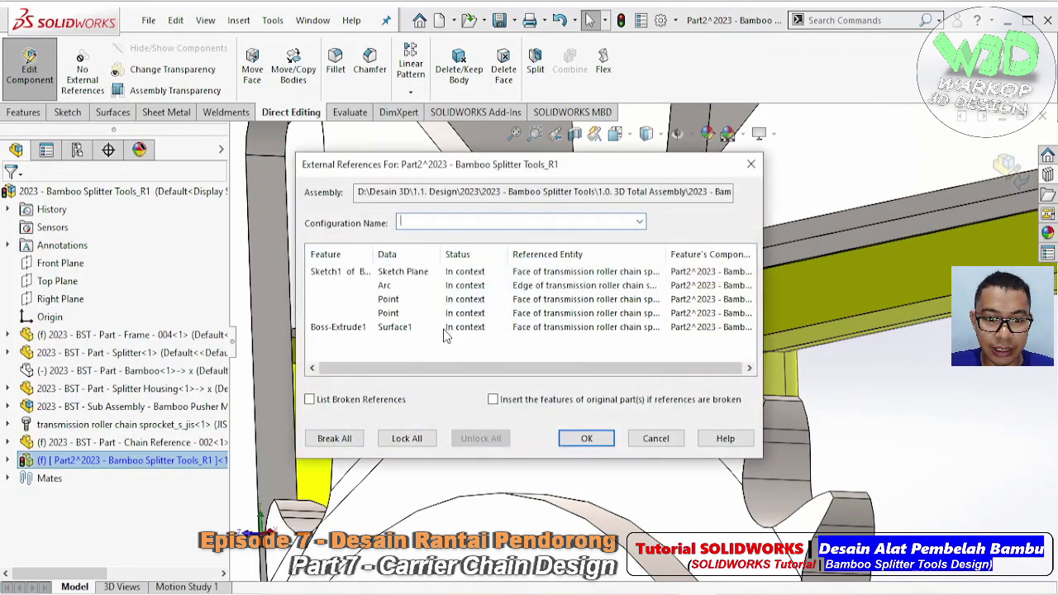
{"action": "left_click", "coordinate": [347, 438]}
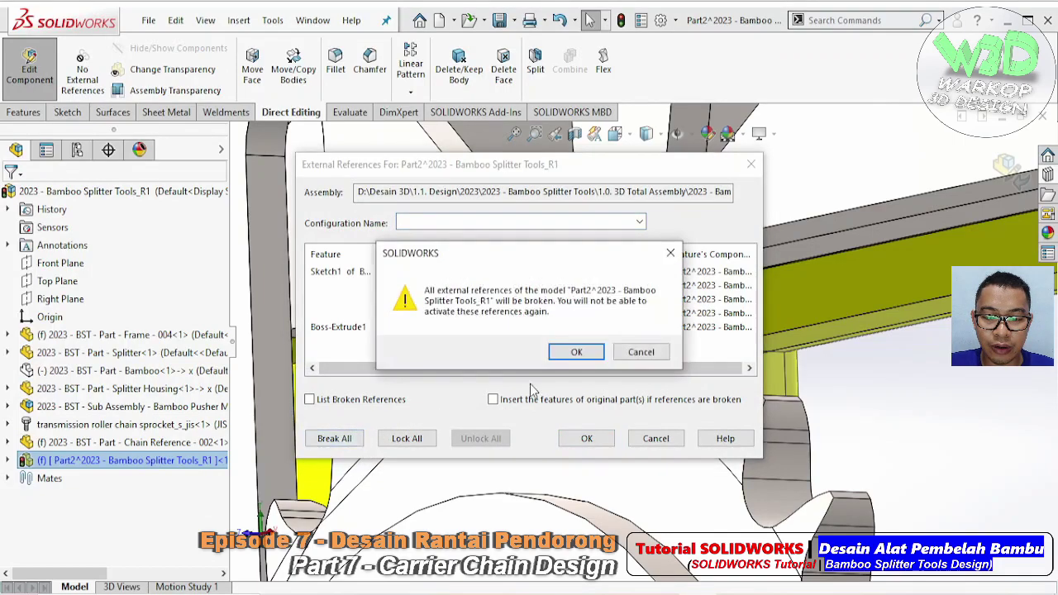
{"action": "left_click", "coordinate": [575, 352]}
{"action": "left_click", "coordinate": [587, 439]}
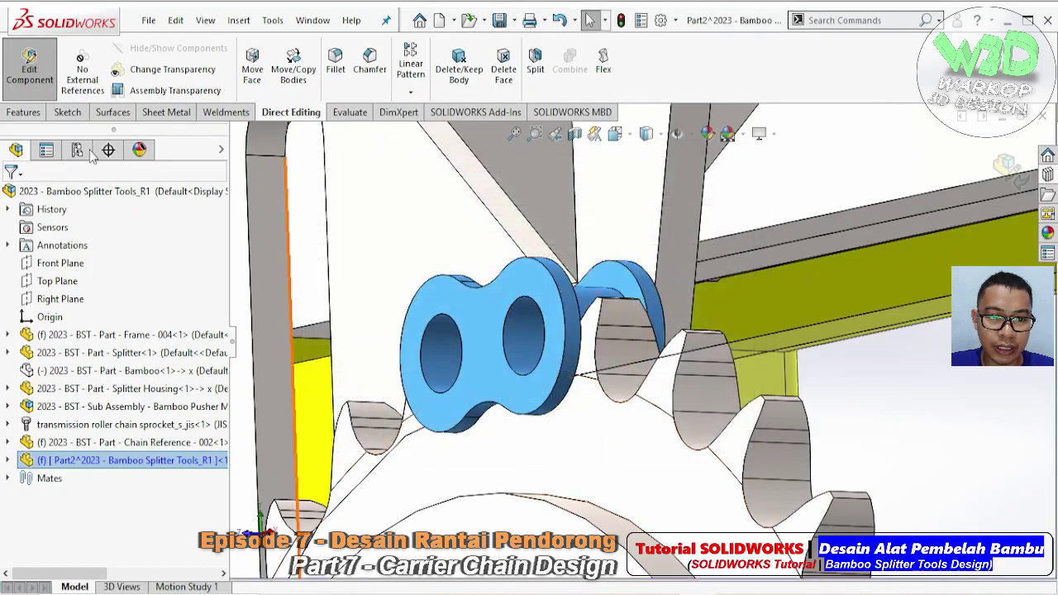
{"action": "left_click", "coordinate": [29, 66]}
{"action": "left_click", "coordinate": [147, 460]}
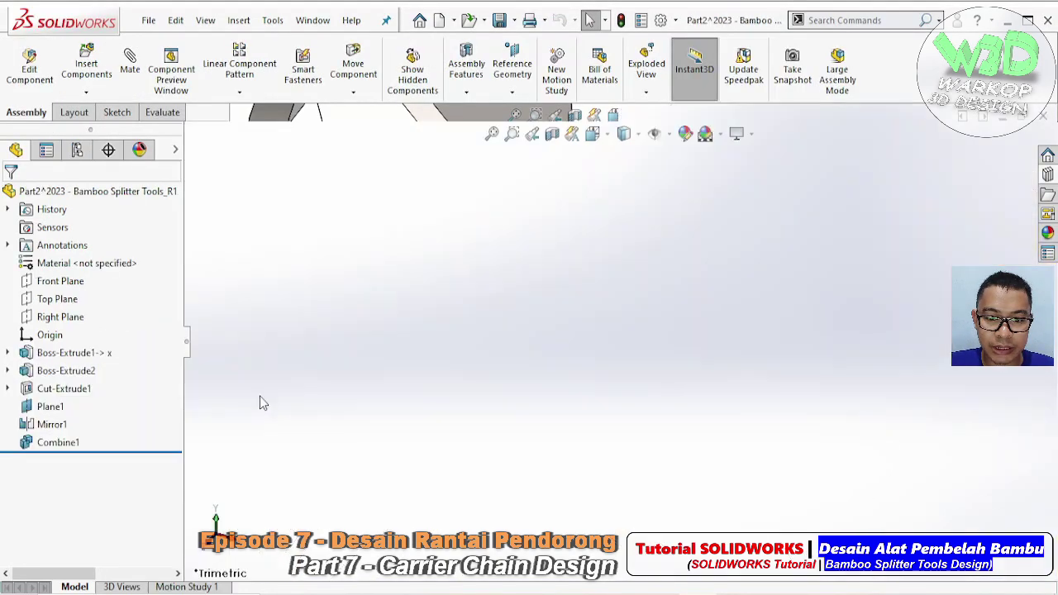
- Save the link part as '2023 - BST - Part - Chain A1' in 1.2. 3D Parts
{"action": "key", "text": "ctrl+1"}
{"action": "key", "text": "ctrl+7"}
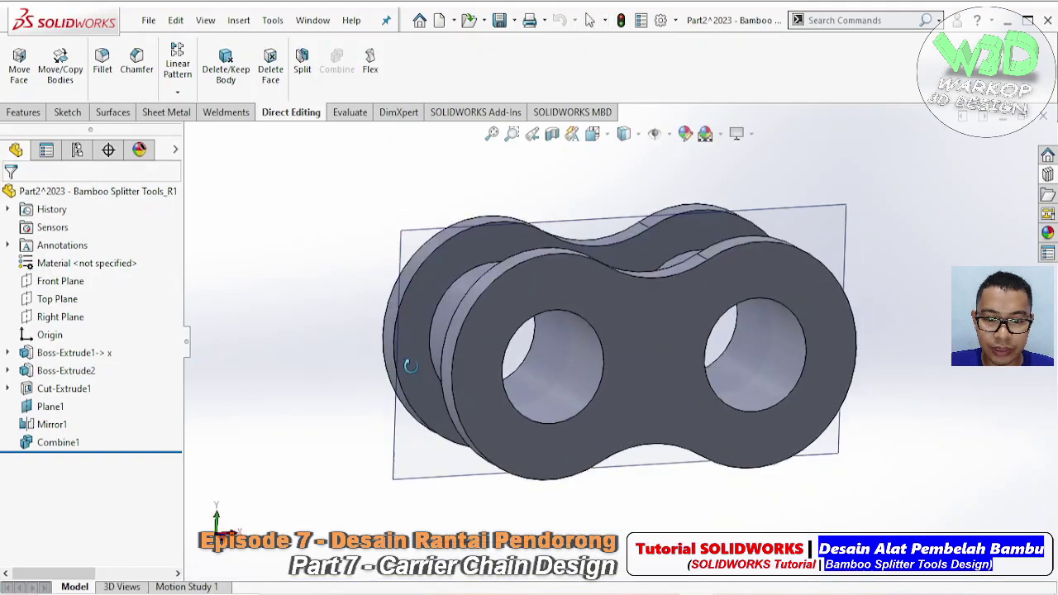
{"action": "left_click", "coordinate": [148, 20]}
{"action": "left_click", "coordinate": [180, 219]}
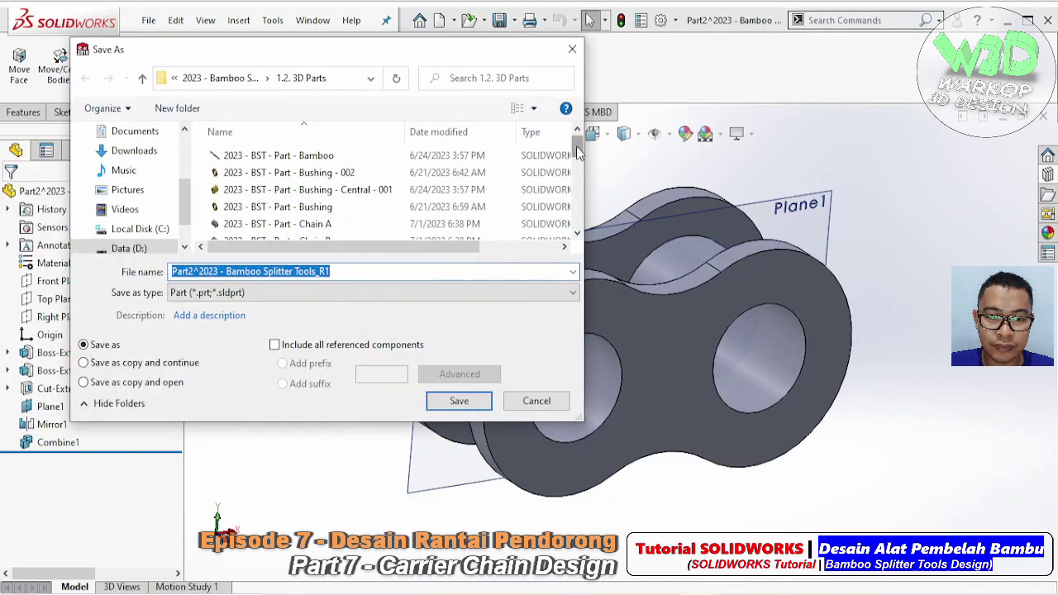
{"action": "left_click_drag", "start_coordinate": [576, 146], "coordinate": [577, 163]}
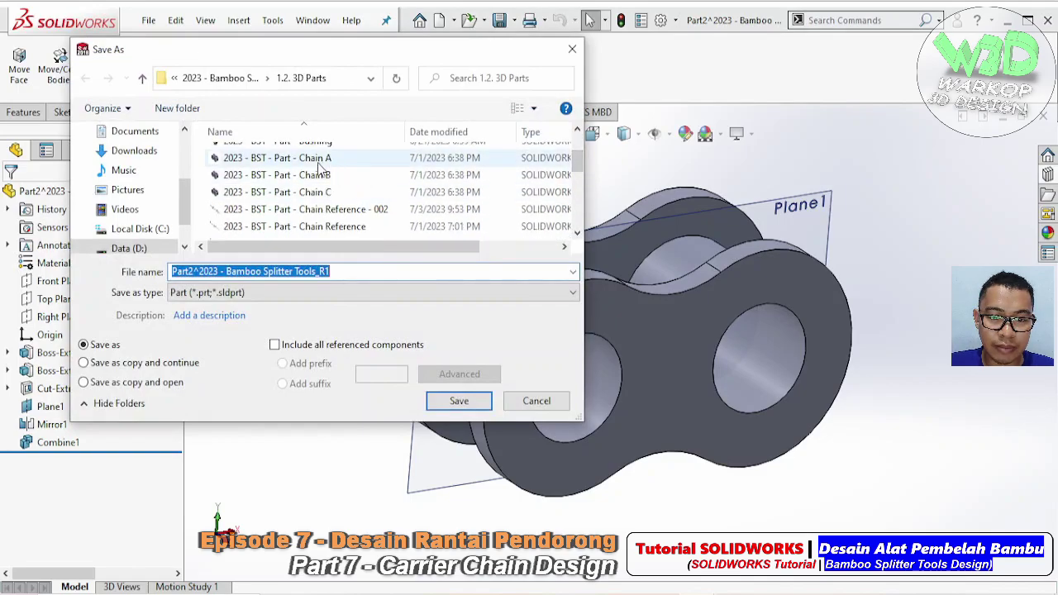
{"action": "left_click", "coordinate": [319, 161]}
{"action": "left_click", "coordinate": [347, 275]}
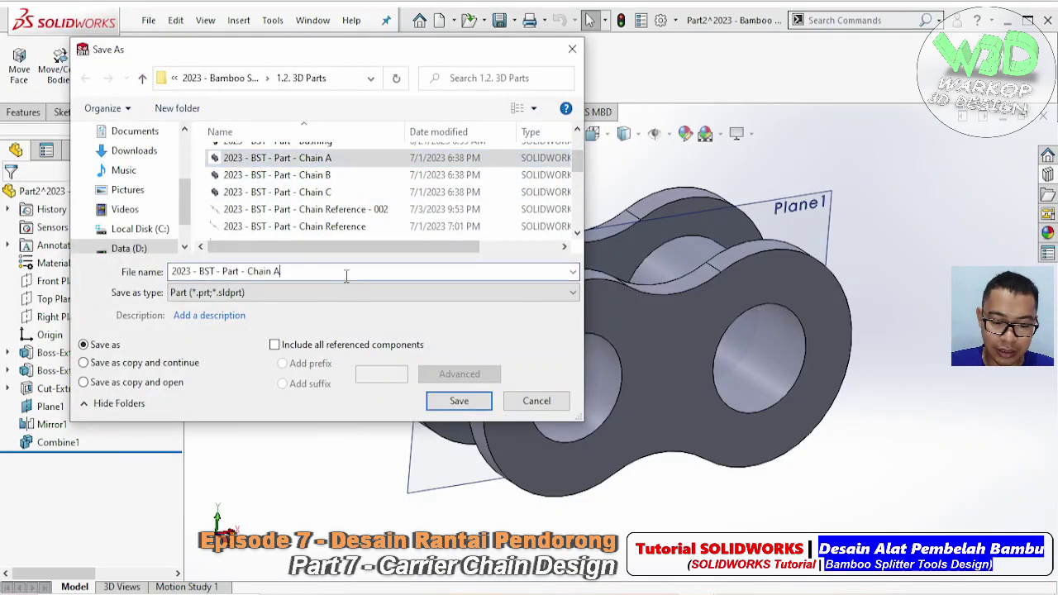
{"action": "type", "text": "1"}
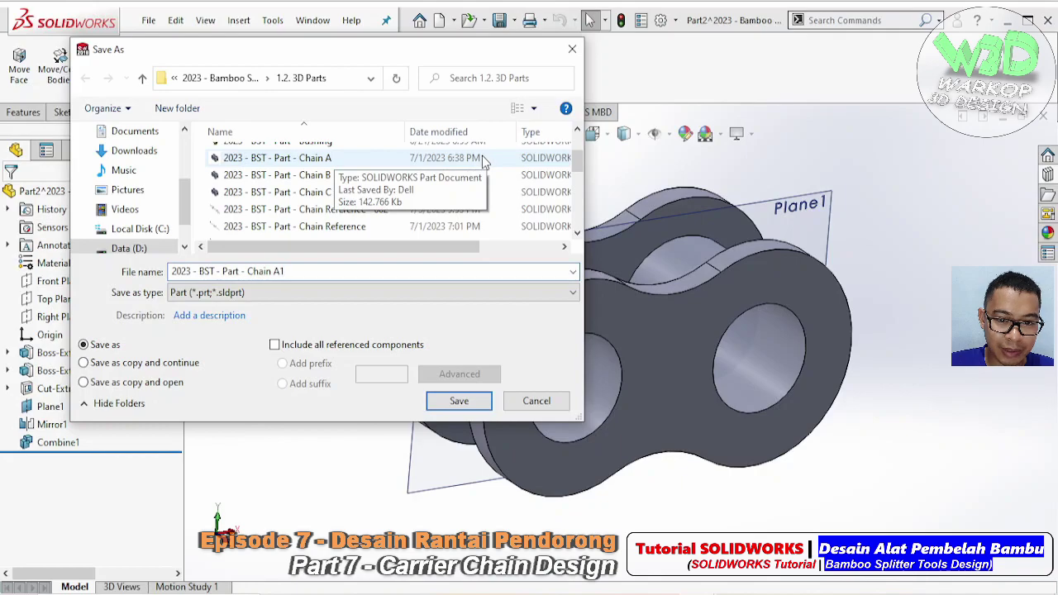
{"action": "scroll", "coordinate": [530, 161], "scroll_direction": "up", "scroll_amount": 1}
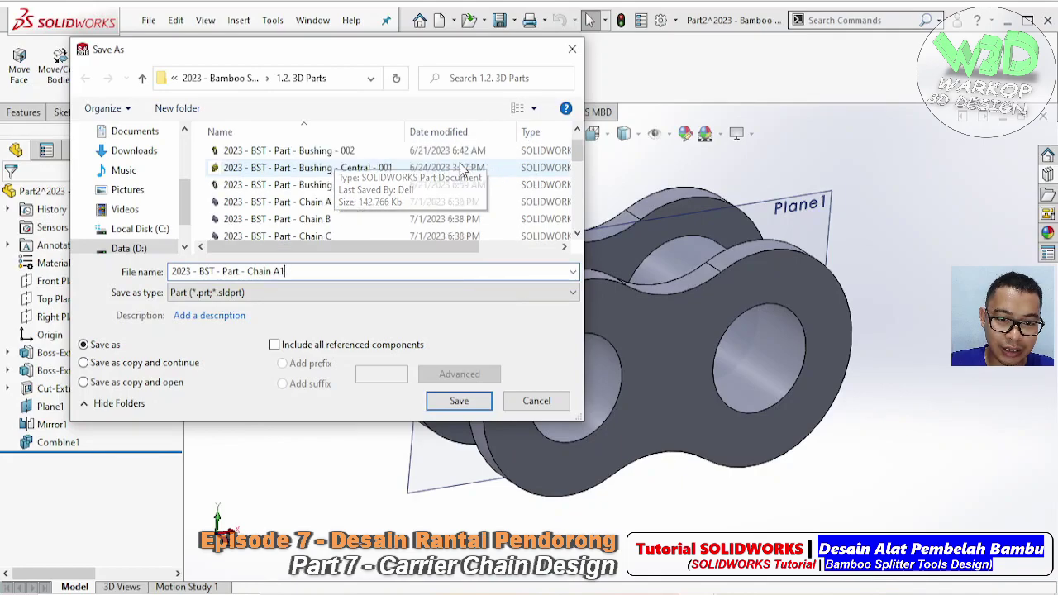
{"action": "scroll", "coordinate": [349, 200], "scroll_direction": "up", "scroll_amount": 1}
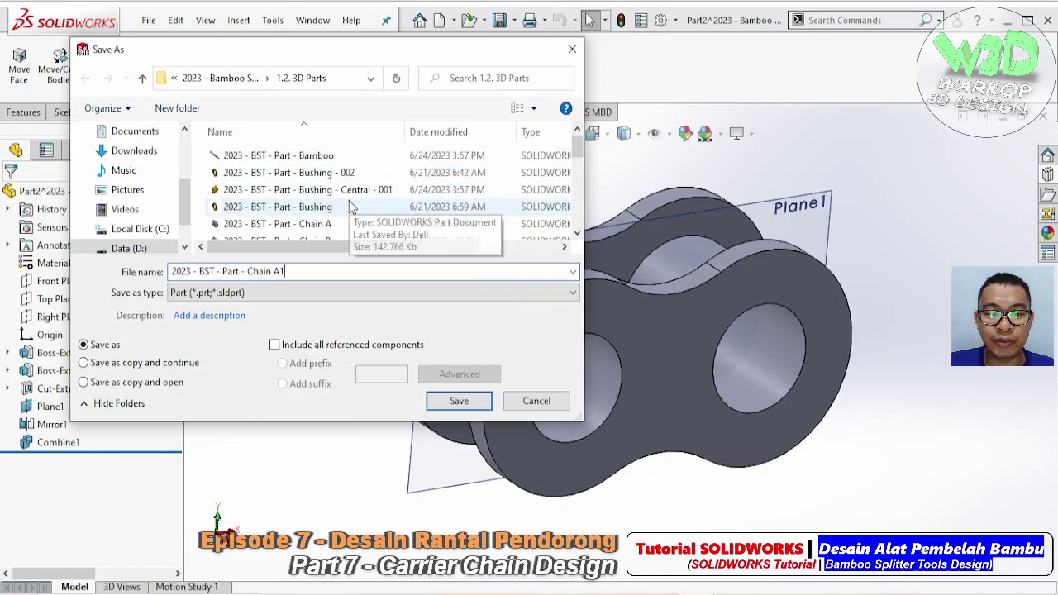
{"action": "scroll", "coordinate": [352, 199], "scroll_direction": "down", "scroll_amount": 1}
{"action": "scroll", "coordinate": [352, 184], "scroll_direction": "up", "scroll_amount": 1}
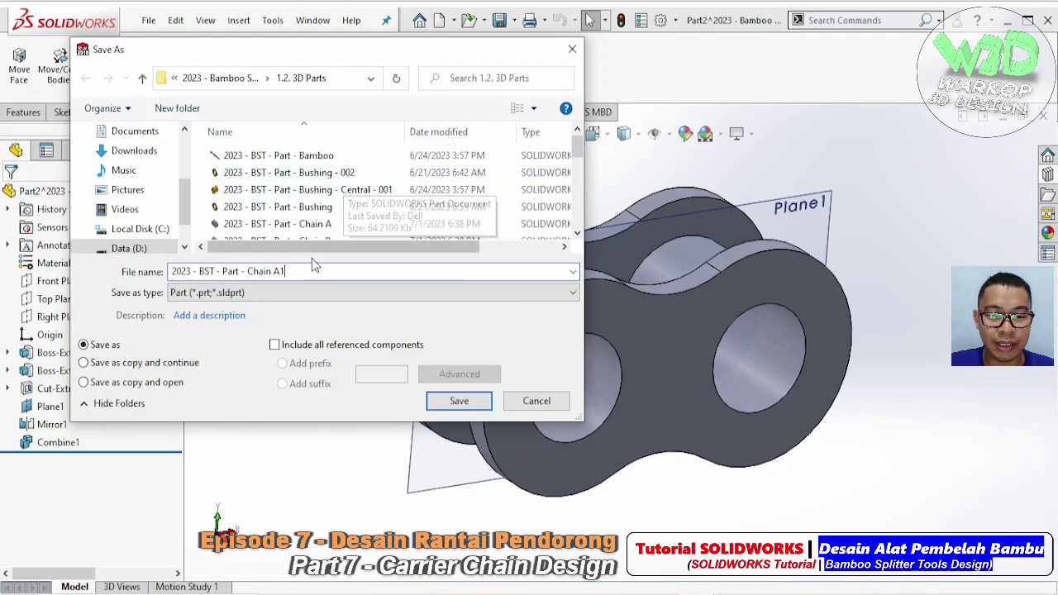
{"action": "left_click", "coordinate": [458, 400]}
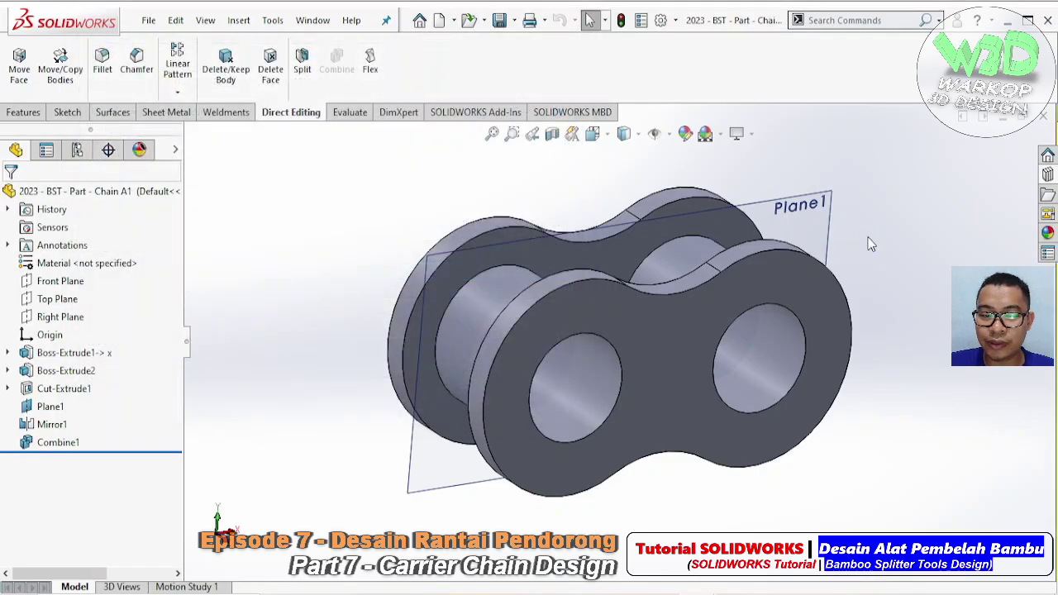
- Delete the Combine1 feature, leaving the link as four separate bodies
{"action": "middle_click_drag", "start_coordinate": [523, 340], "coordinate": [517, 364]}
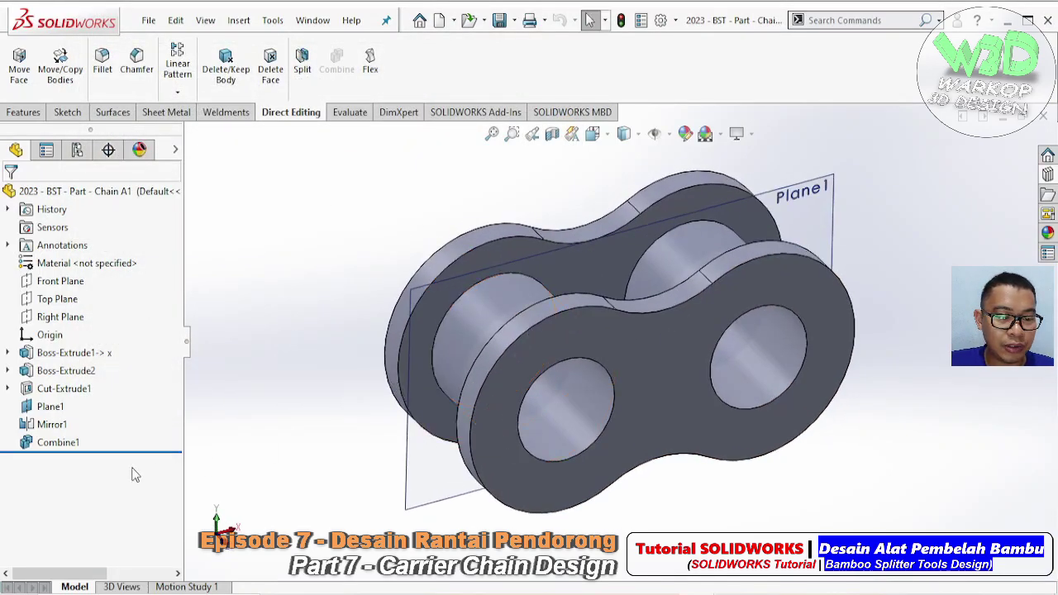
{"action": "right_click", "coordinate": [48, 447]}
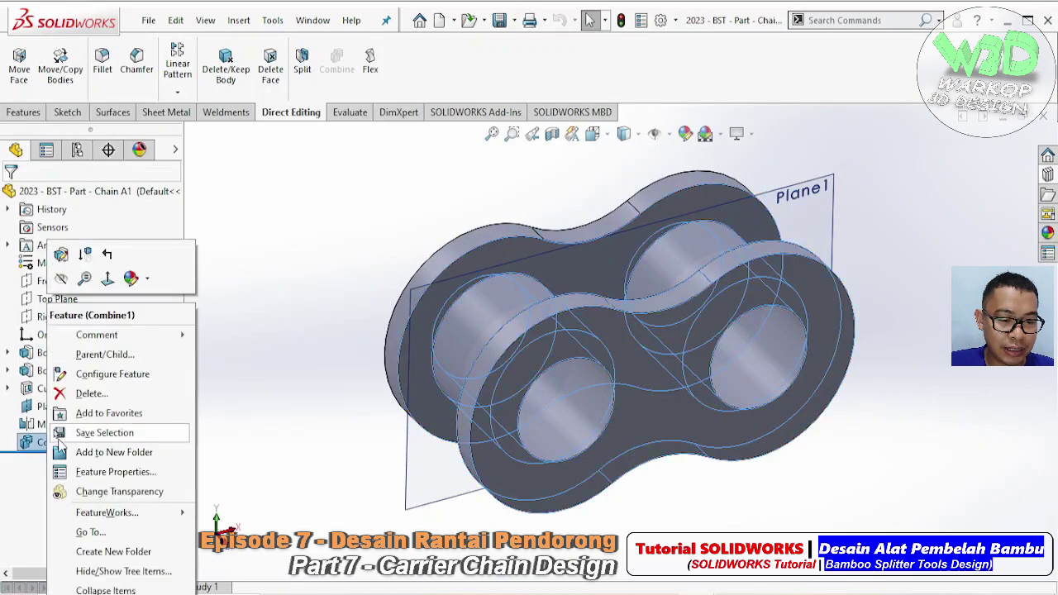
{"action": "left_click", "coordinate": [91, 394]}
{"action": "mouse_move", "coordinate": [868, 387]}
{"action": "middle_mouse_down"}
{"action": "mouse_move", "coordinate": [875, 297]}
{"action": "mouse_move", "coordinate": [893, 288]}
{"action": "middle_mouse_up"}
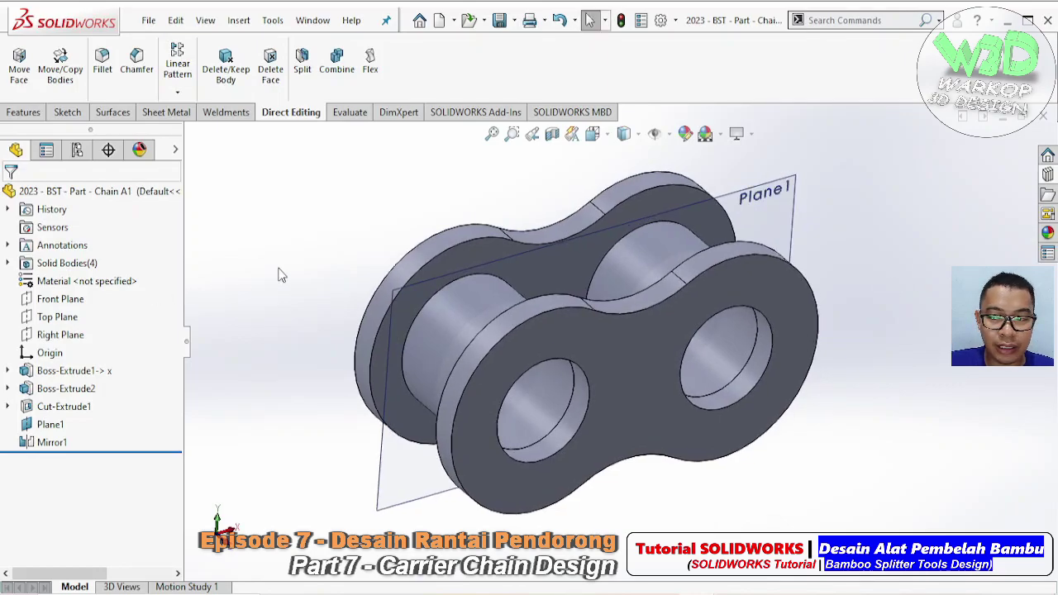
{"action": "left_click", "coordinate": [1048, 234]}
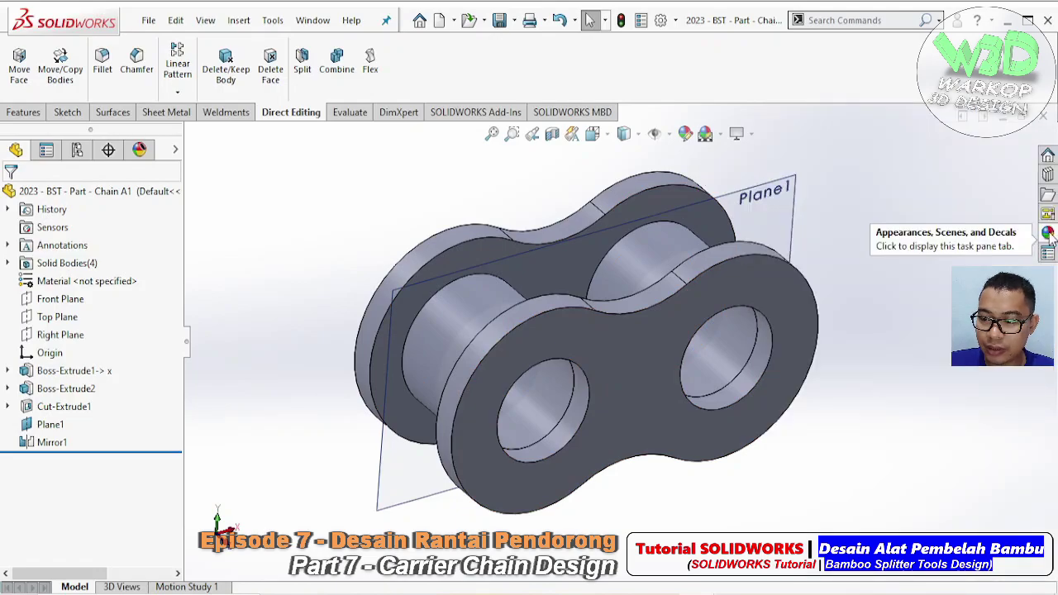
- Apply the chromium plate appearance to the whole Chain A1 part
{"action": "left_click", "coordinate": [1047, 233]}
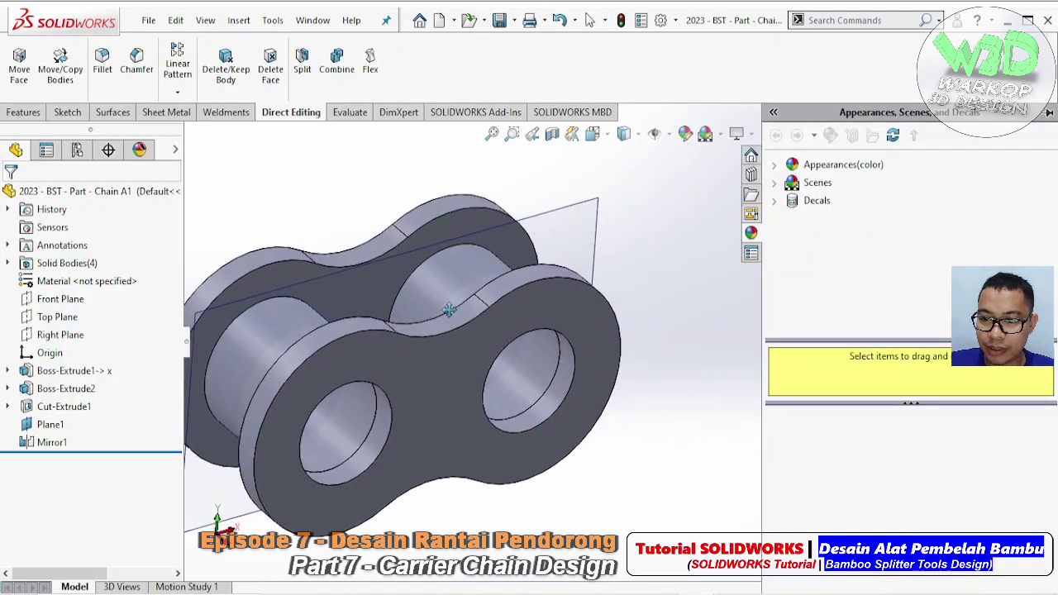
{"action": "left_click", "coordinate": [780, 166]}
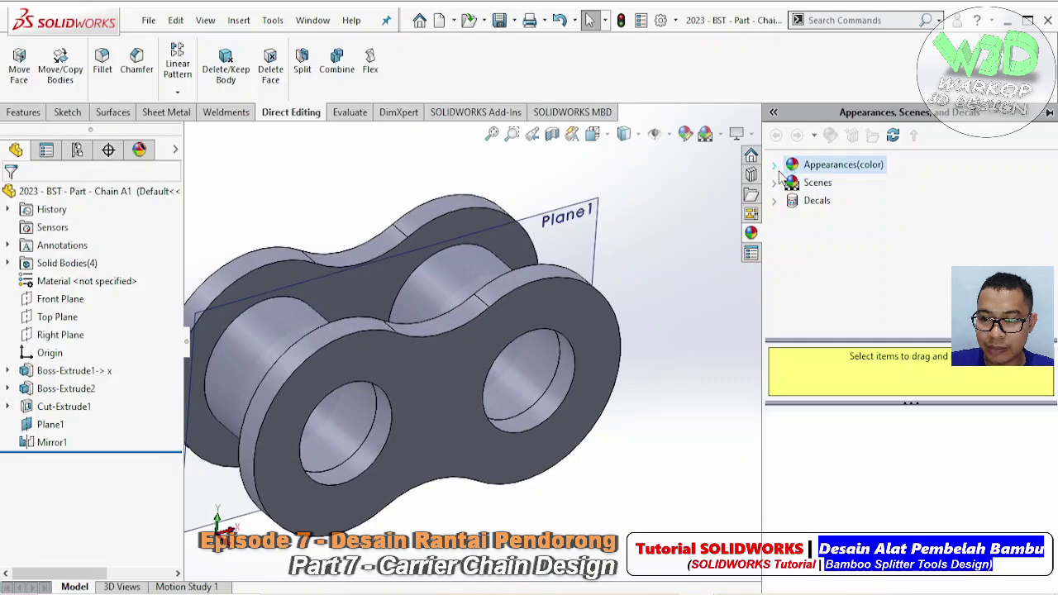
{"action": "left_click", "coordinate": [832, 201]}
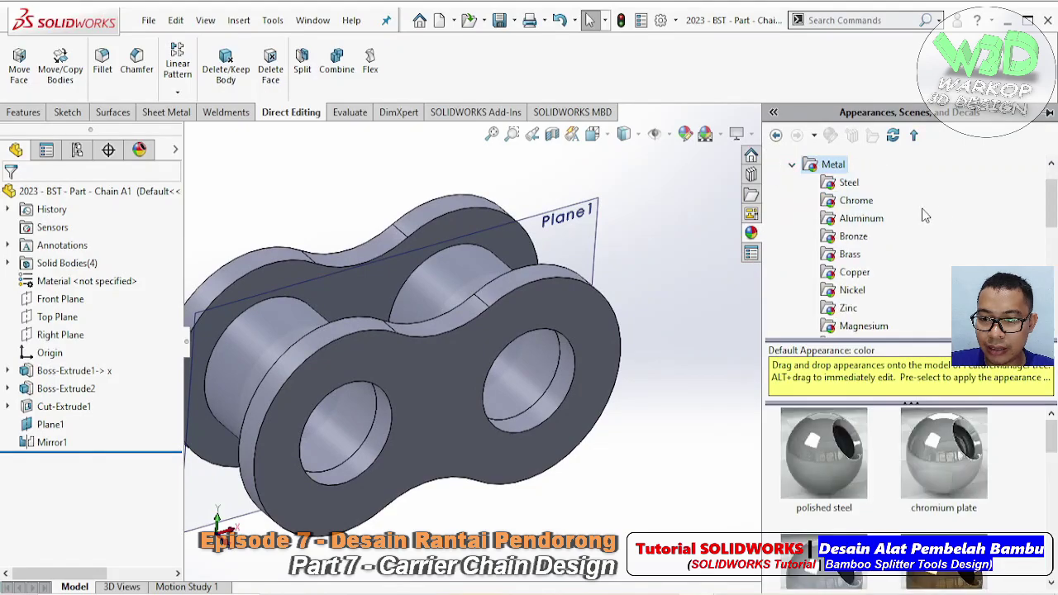
{"action": "left_click", "coordinate": [859, 204]}
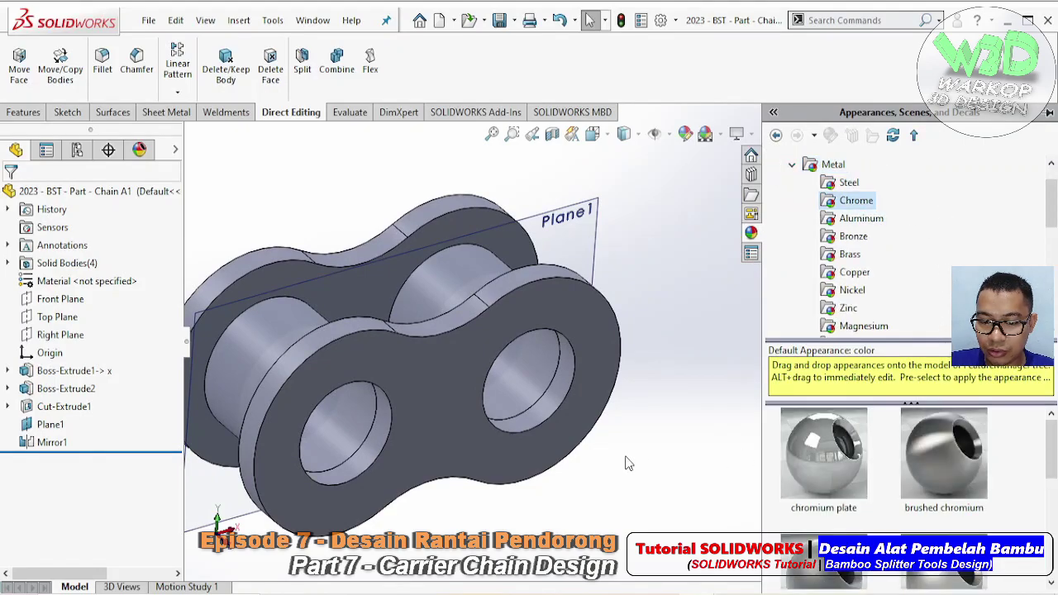
{"action": "middle_click_drag", "start_coordinate": [389, 335], "coordinate": [448, 337], "text": "ctrl"}
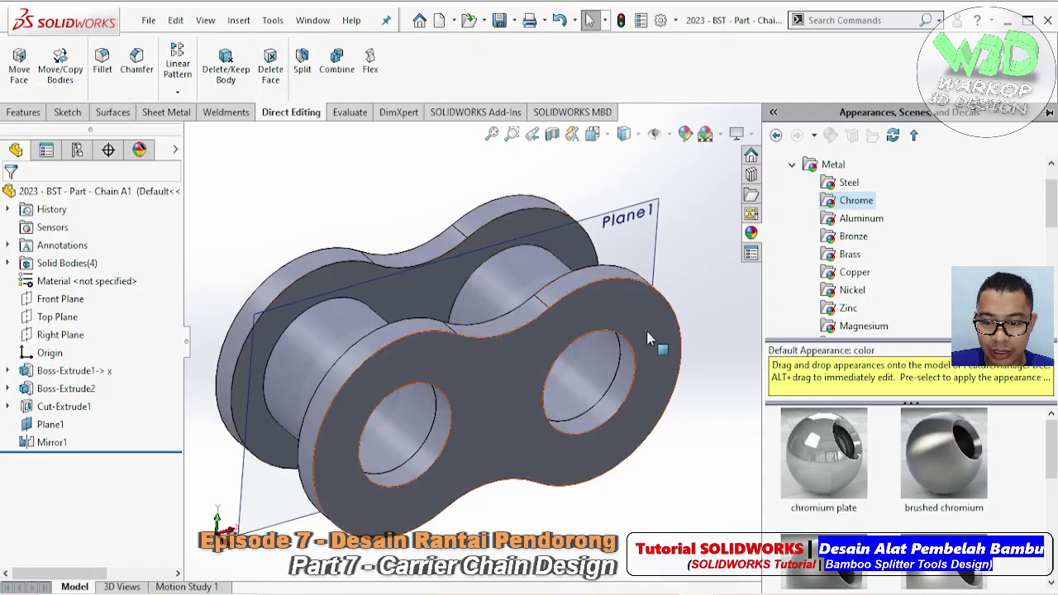
{"action": "left_click_drag", "start_coordinate": [823, 459], "coordinate": [537, 294]}
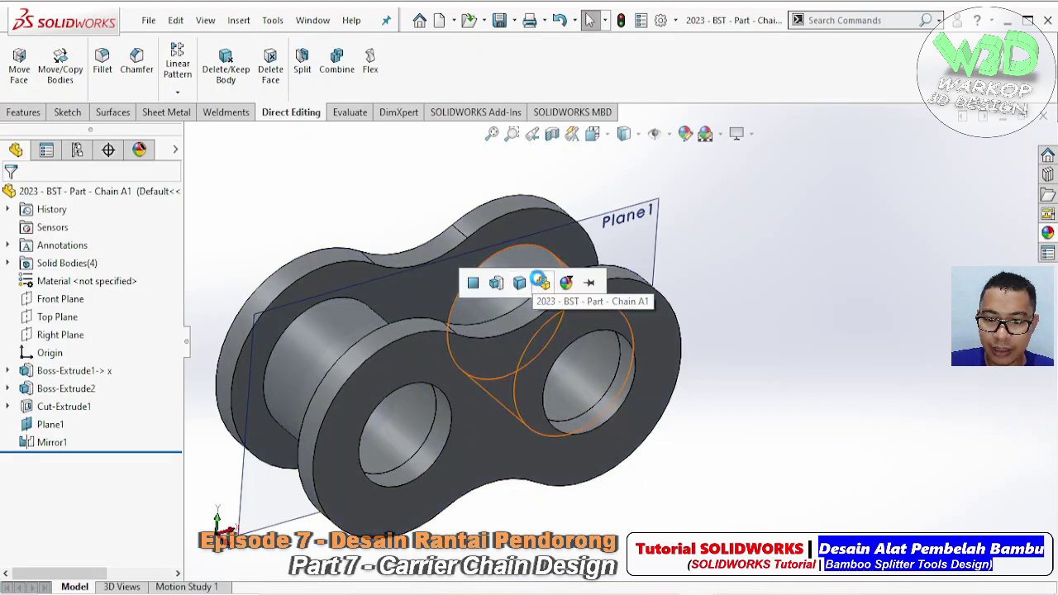
{"action": "left_click", "coordinate": [540, 282]}
- Apply the polished bronze appearance to the front link plate body
{"action": "left_click", "coordinate": [1049, 241]}
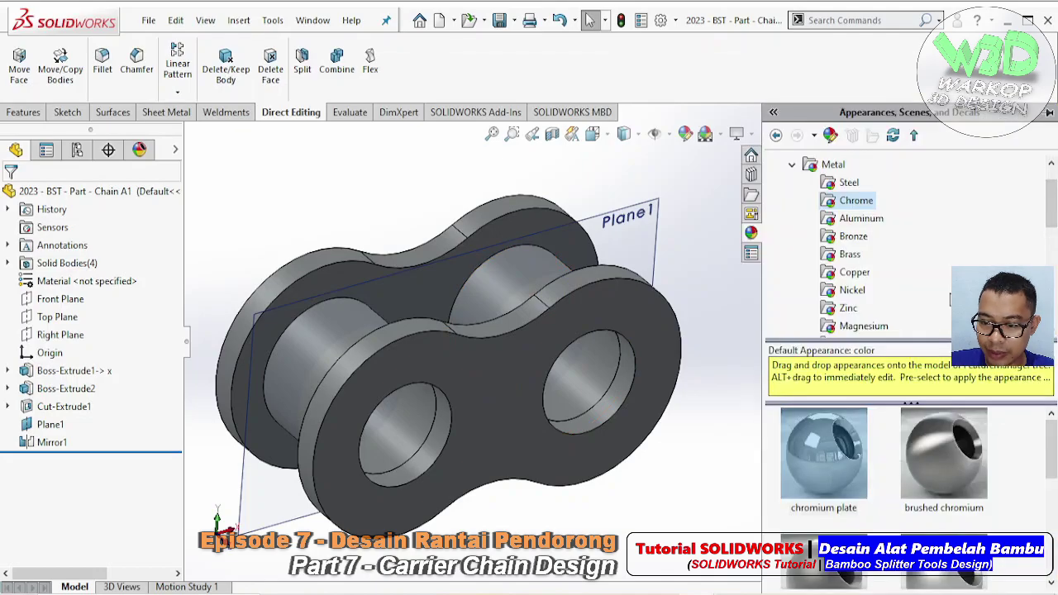
{"action": "left_click", "coordinate": [850, 258]}
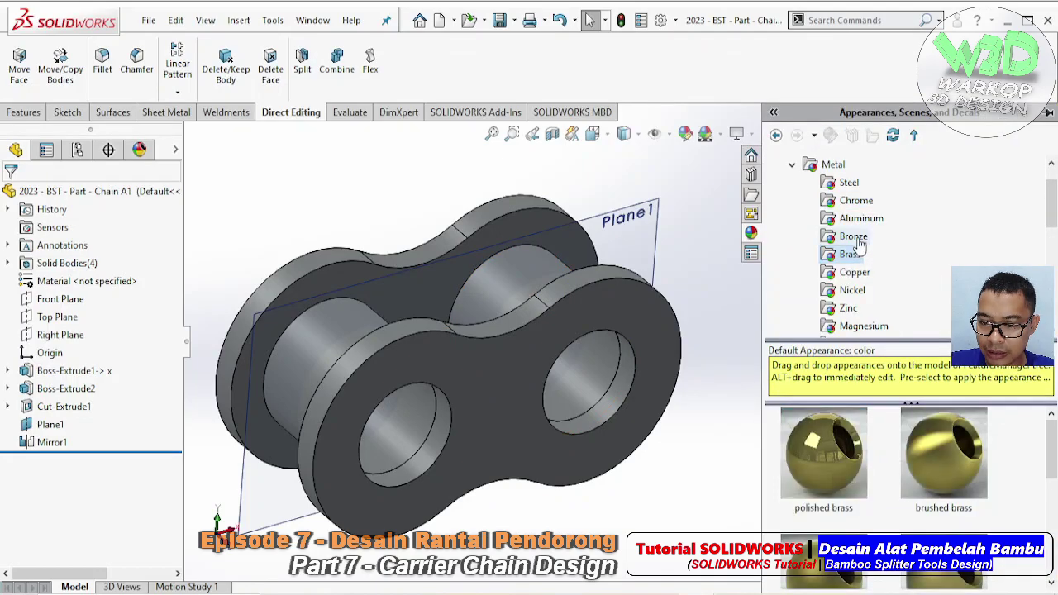
{"action": "left_click", "coordinate": [856, 238]}
{"action": "left_click", "coordinate": [854, 260]}
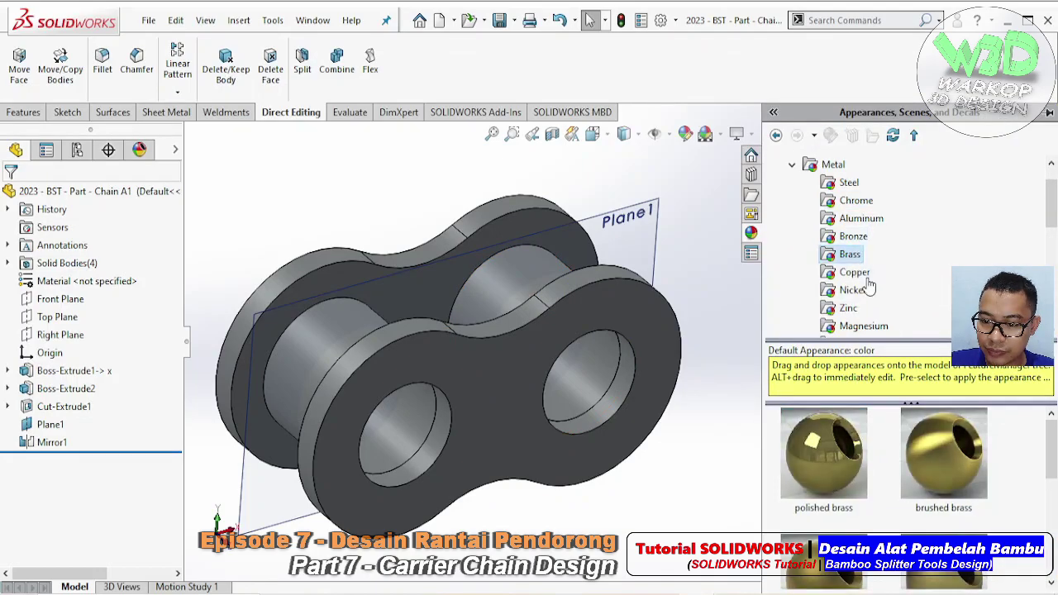
{"action": "left_click", "coordinate": [837, 463]}
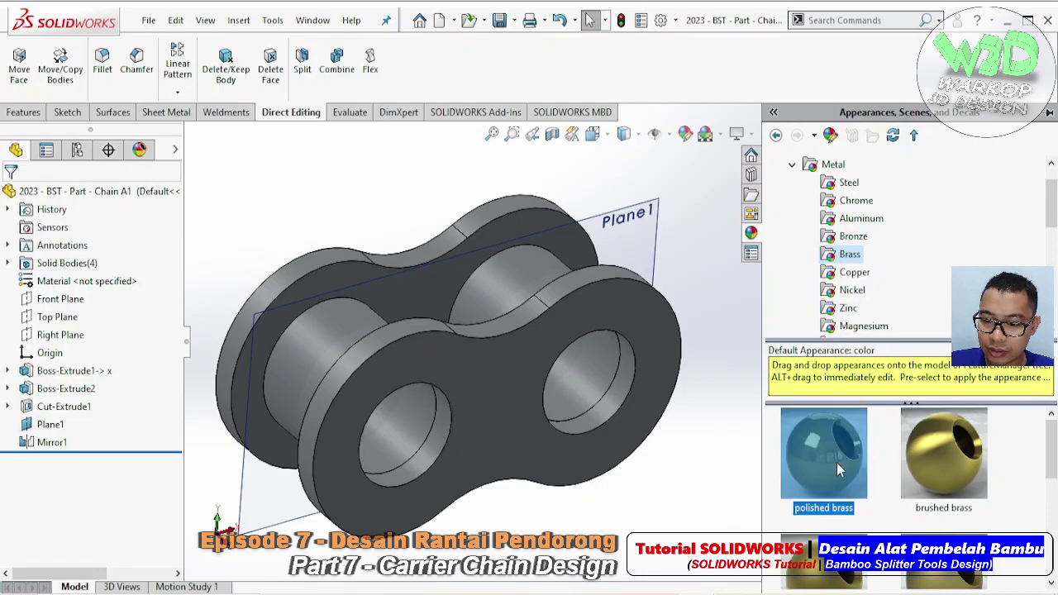
{"action": "left_click", "coordinate": [856, 274]}
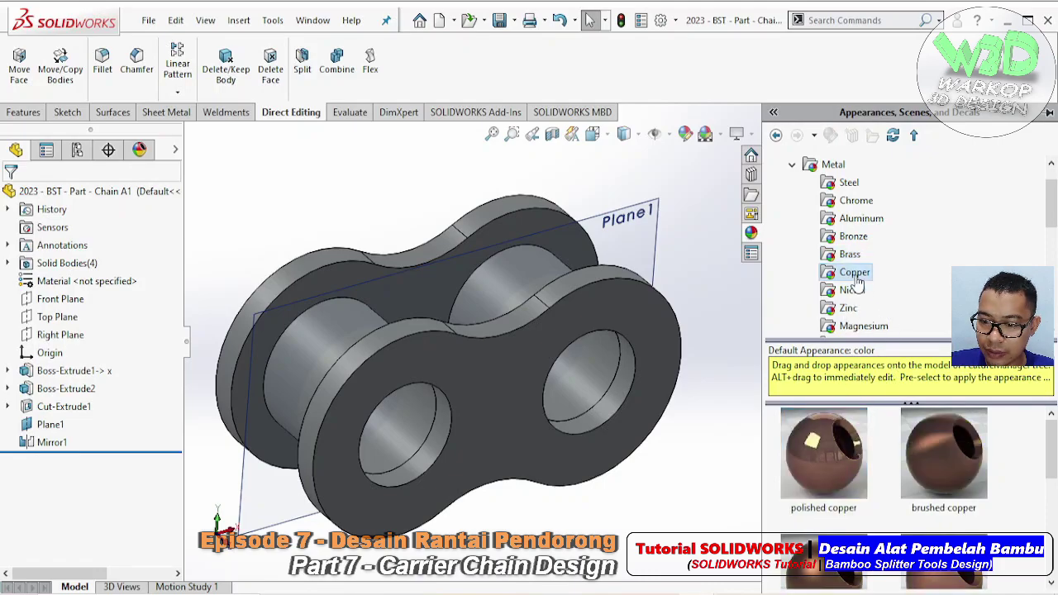
{"action": "left_click", "coordinate": [849, 258]}
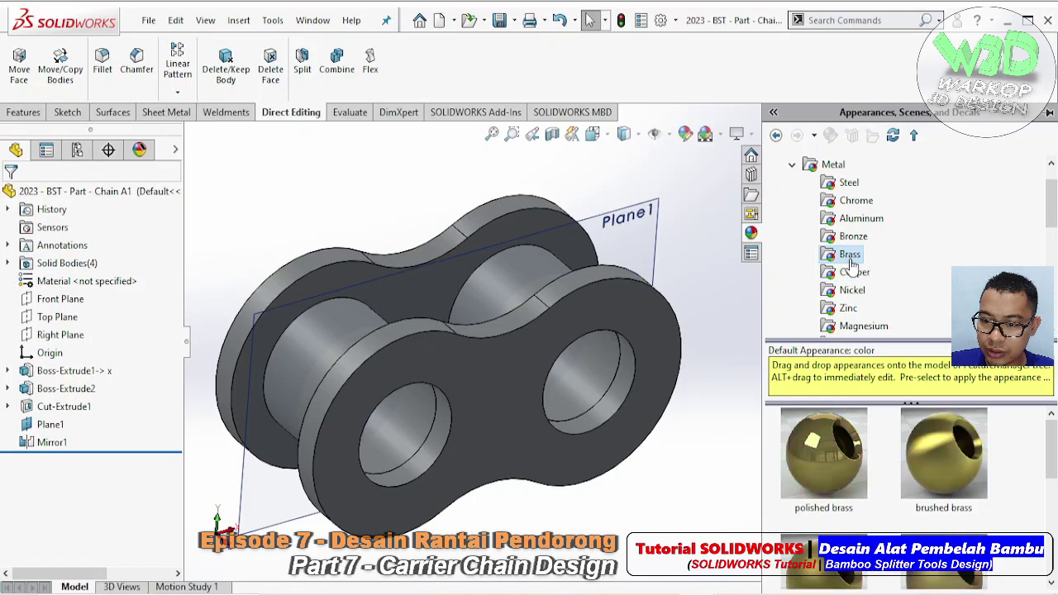
{"action": "left_click", "coordinate": [860, 239]}
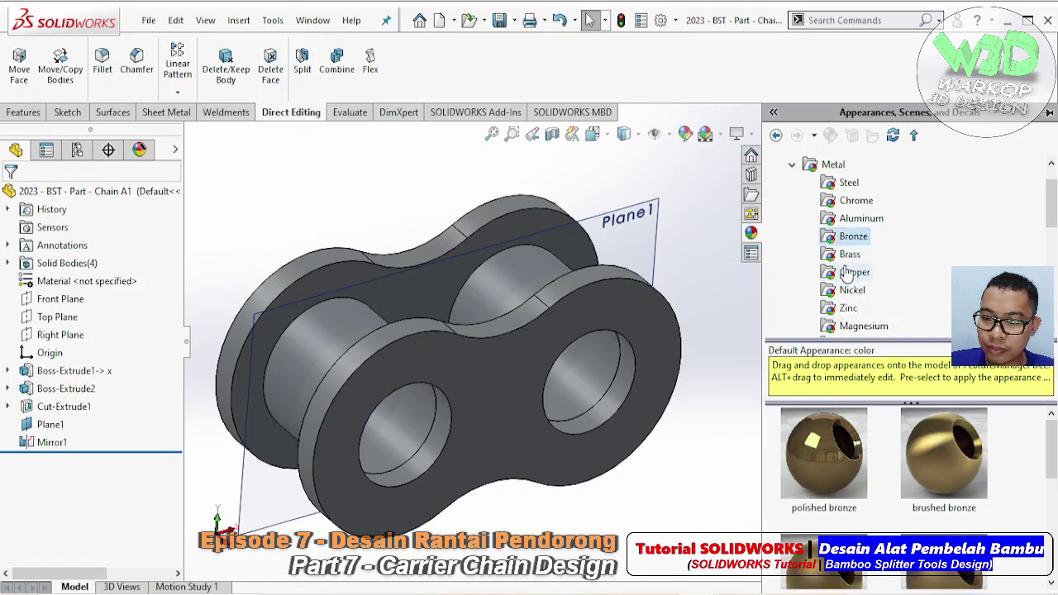
{"action": "left_click", "coordinate": [802, 472]}
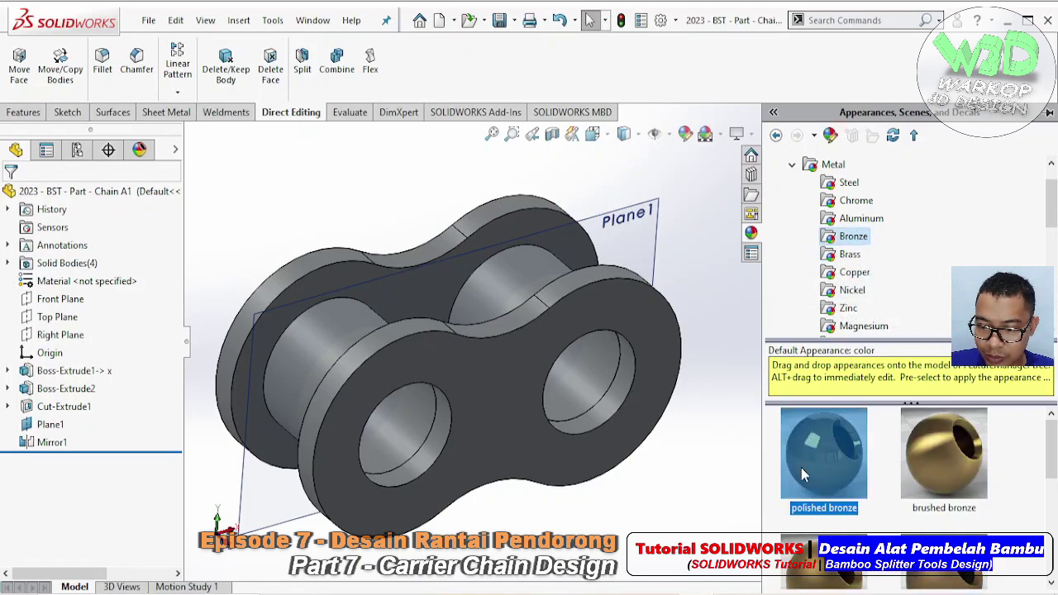
{"action": "left_click_drag", "start_coordinate": [840, 452], "coordinate": [567, 467]}
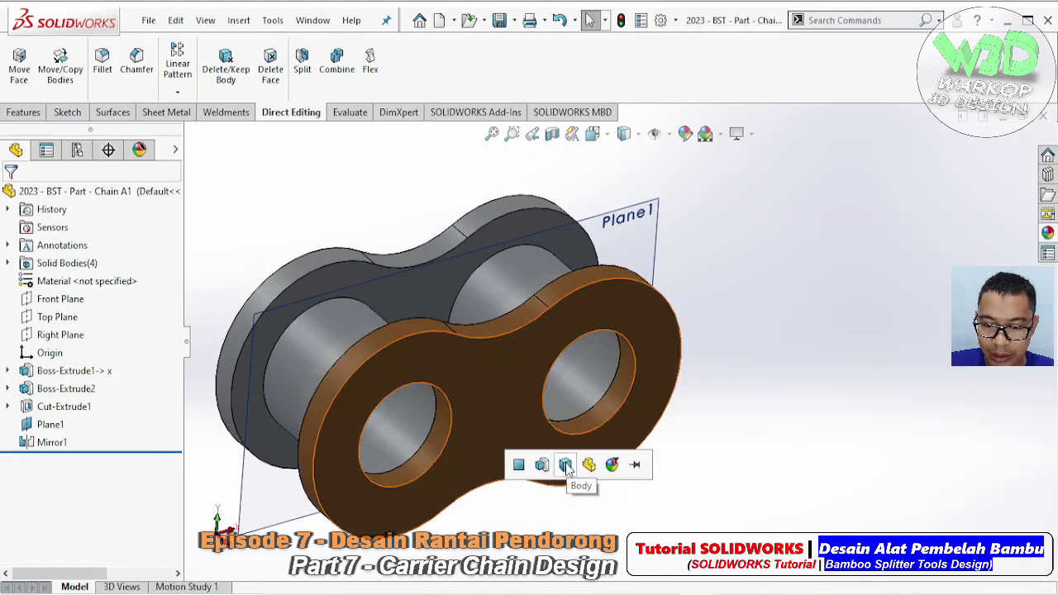
{"action": "left_click", "coordinate": [566, 465]}
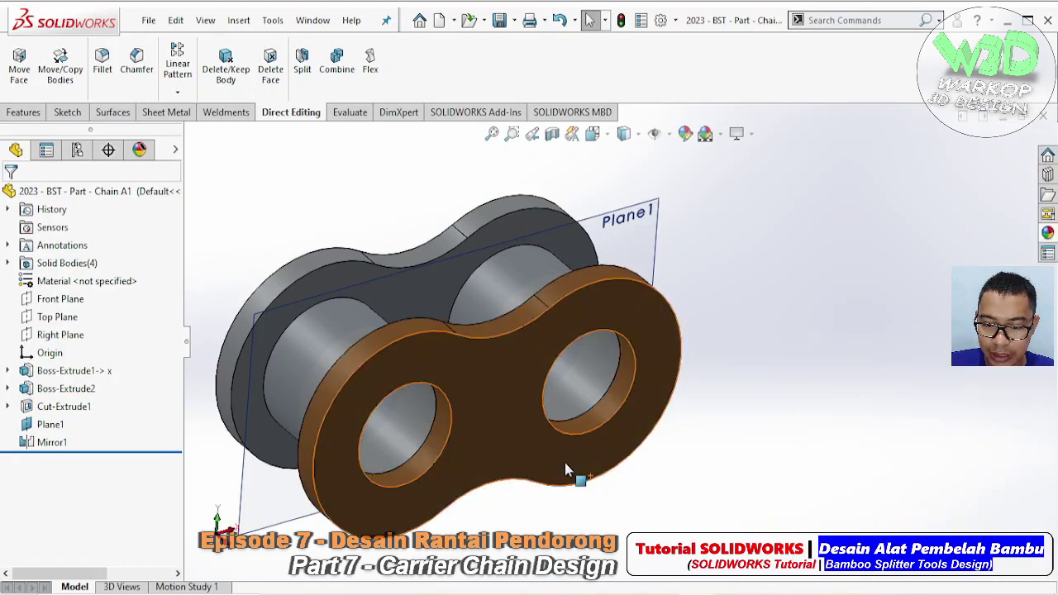
- Copy the bronze appearance onto the back plate, then close and save the part
{"action": "left_click", "coordinate": [488, 390]}
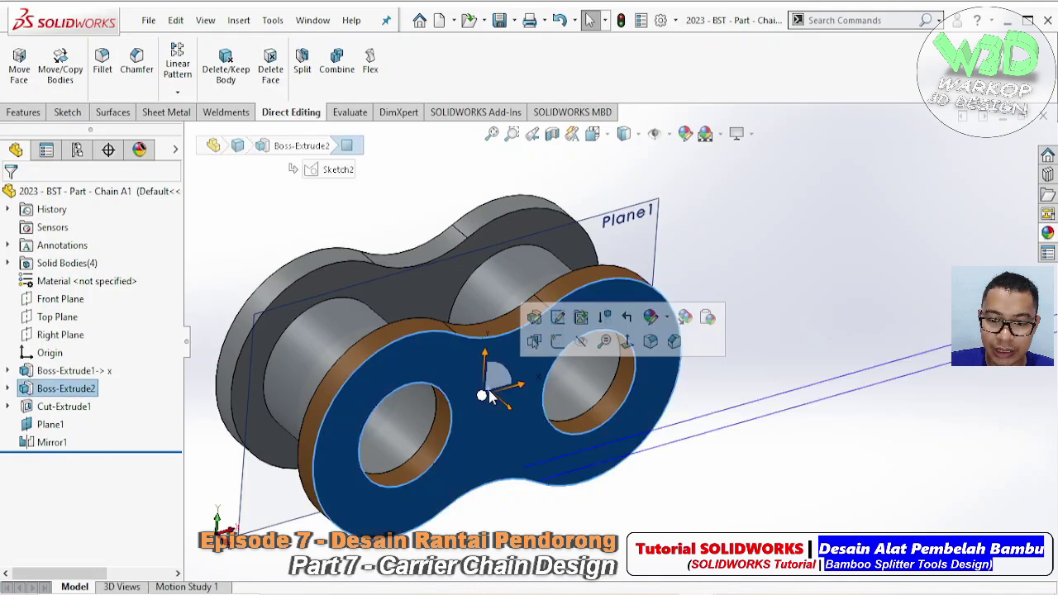
{"action": "left_click", "coordinate": [684, 323]}
{"action": "left_click", "coordinate": [564, 237]}
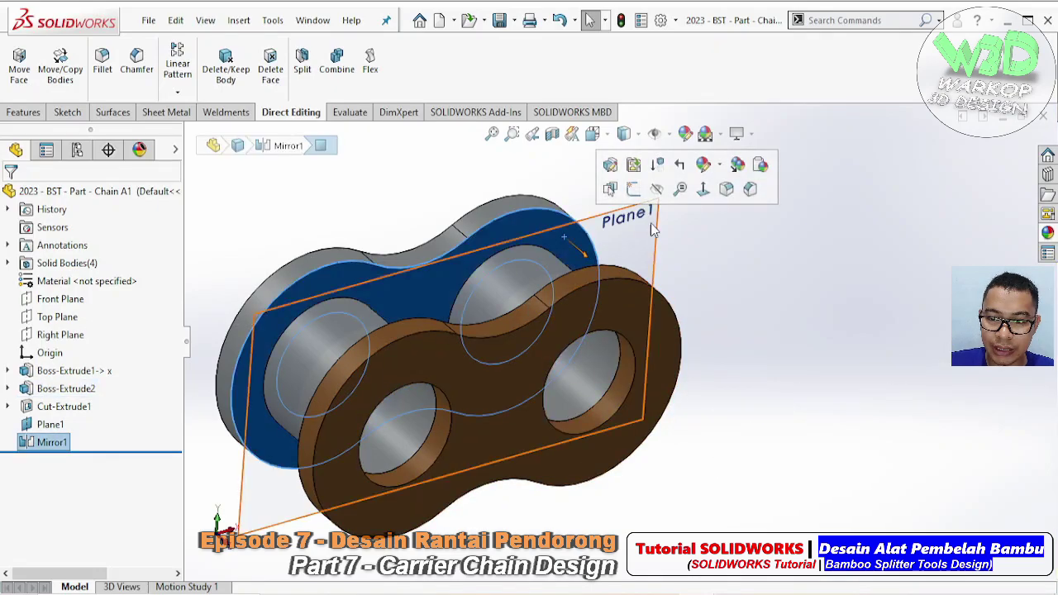
{"action": "left_click", "coordinate": [760, 166]}
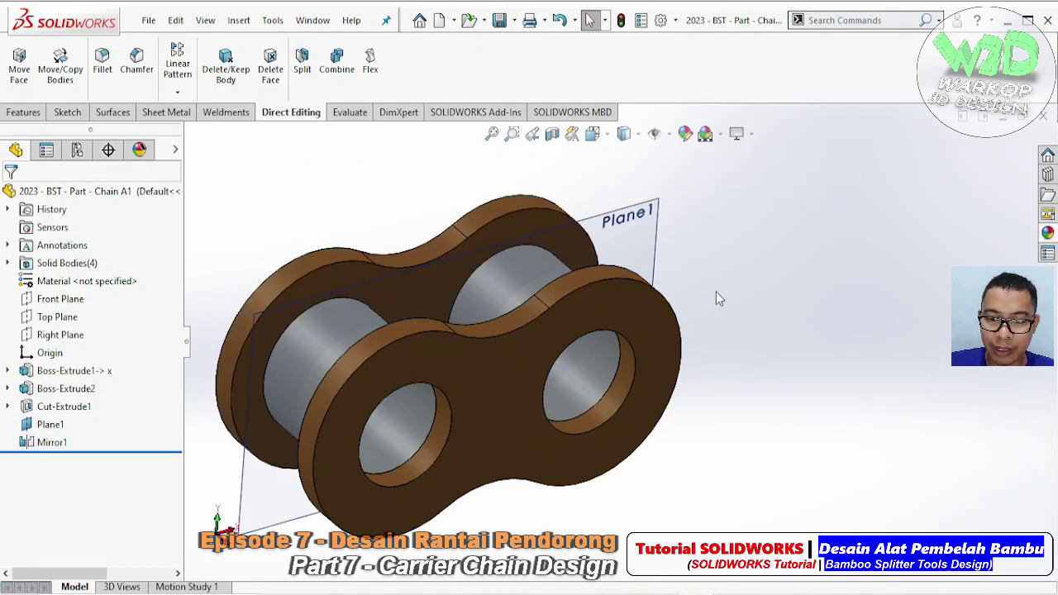
{"action": "left_click", "coordinate": [1047, 123]}
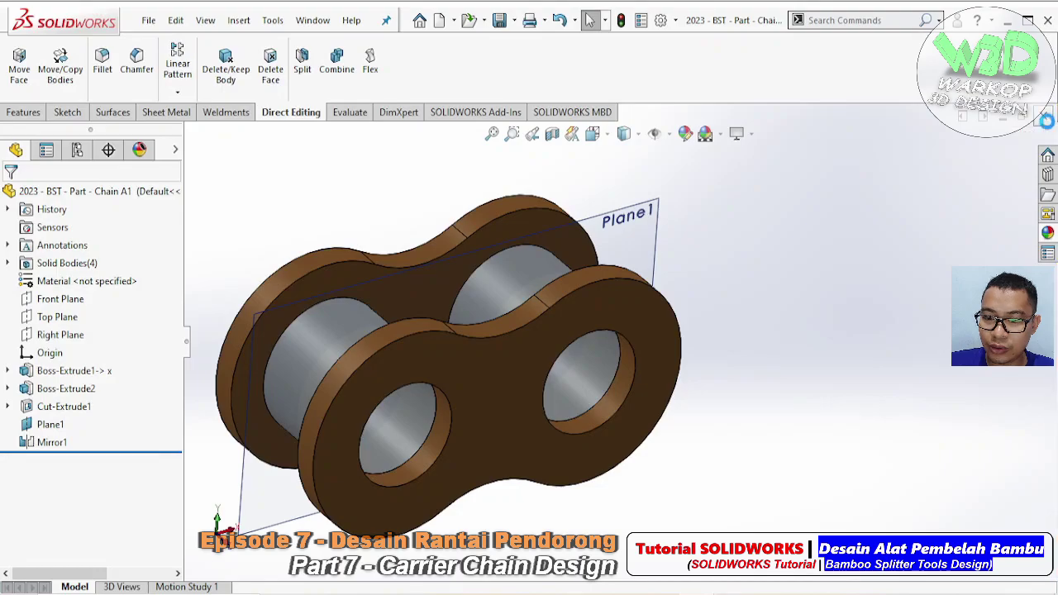
{"action": "left_click", "coordinate": [502, 302]}
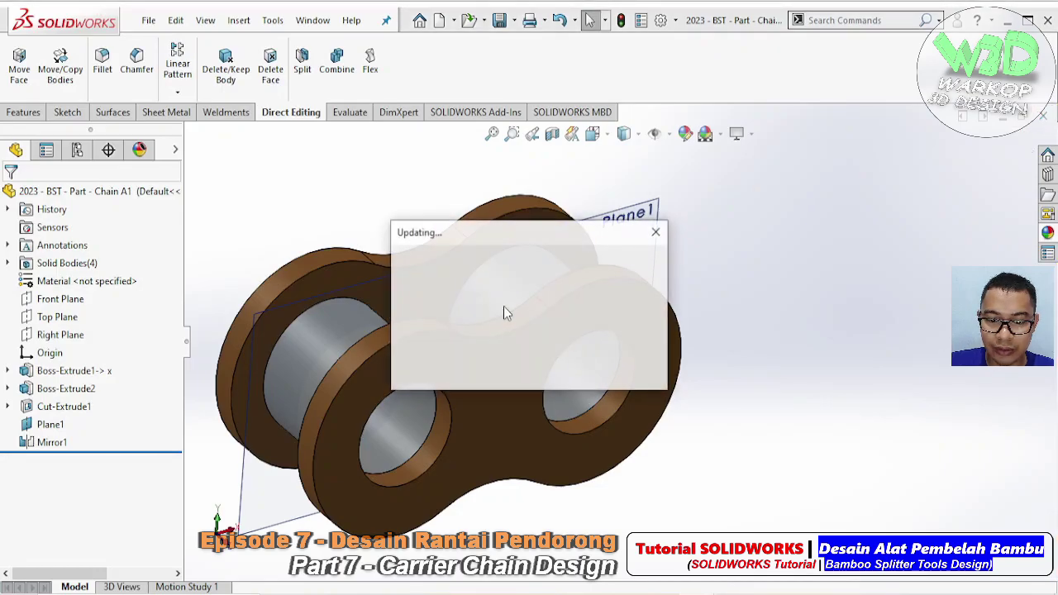
- Save the bamboo splitter assembly
{"action": "scroll", "coordinate": [509, 330], "scroll_direction": "up", "scroll_amount": 3}
{"action": "scroll", "coordinate": [579, 364], "scroll_direction": "up", "scroll_amount": 2}
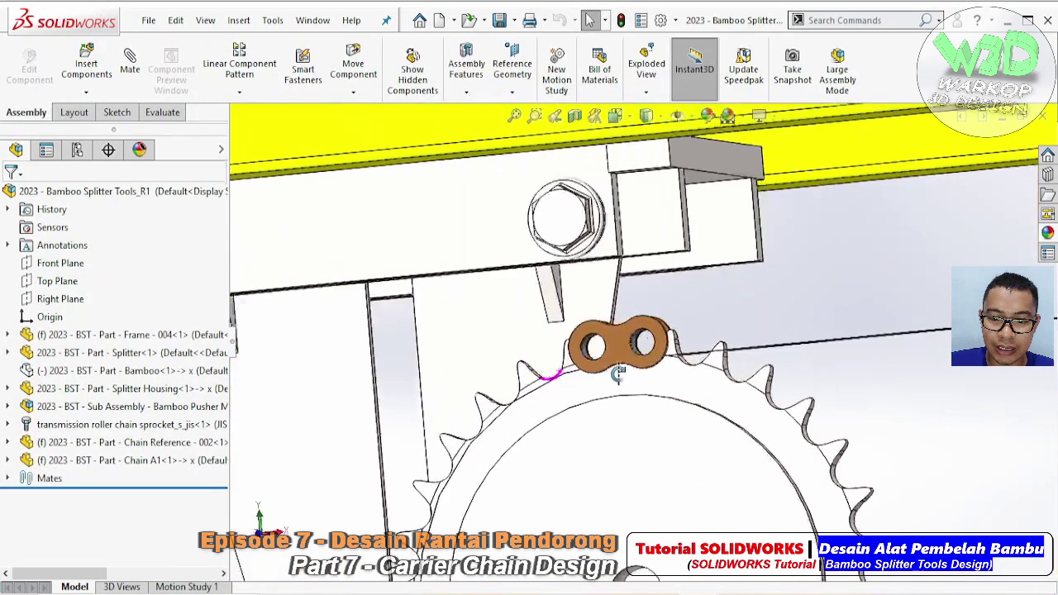
{"action": "scroll", "coordinate": [621, 396], "scroll_direction": "up", "scroll_amount": 1}
{"action": "middle_click_drag", "start_coordinate": [622, 397], "coordinate": [550, 99]}
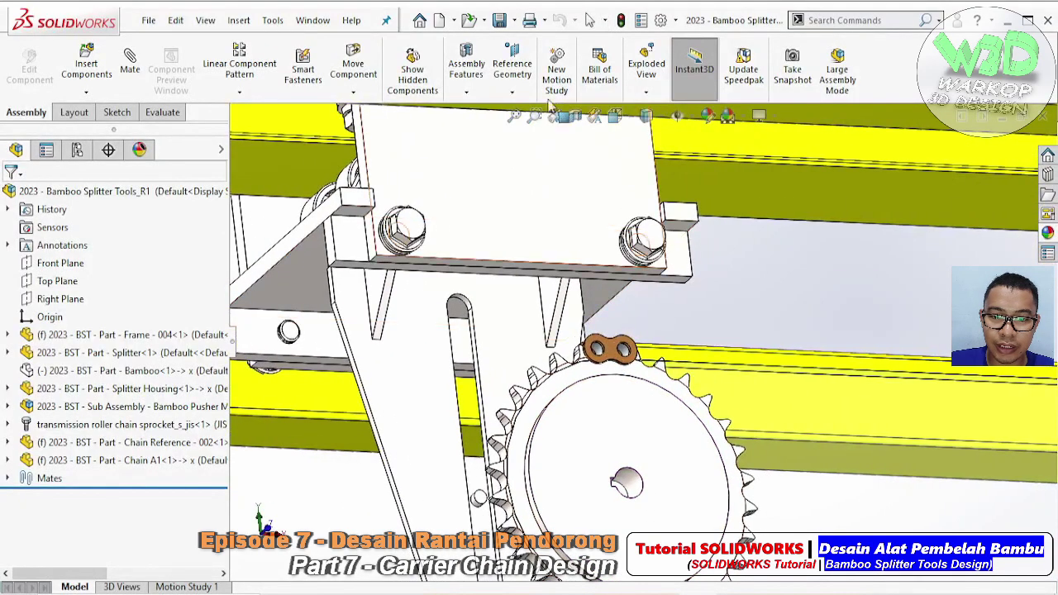
{"action": "left_click", "coordinate": [500, 21]}
- View the sprocket straight-on, zoom in, and select its HubFar face for sketching
{"action": "middle_click_drag", "start_coordinate": [764, 268], "coordinate": [728, 372]}
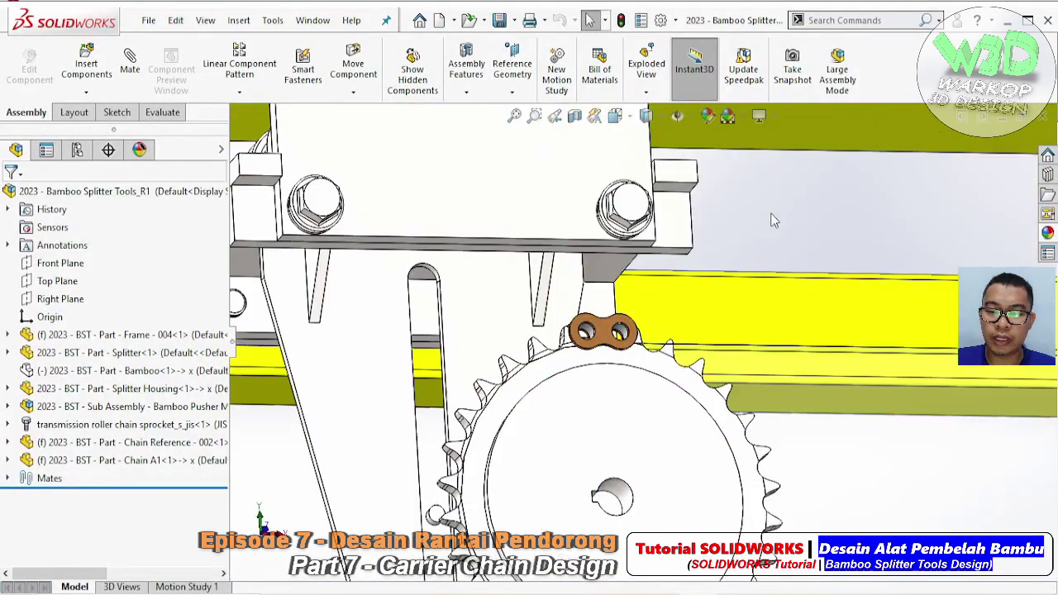
{"action": "left_click", "coordinate": [720, 384]}
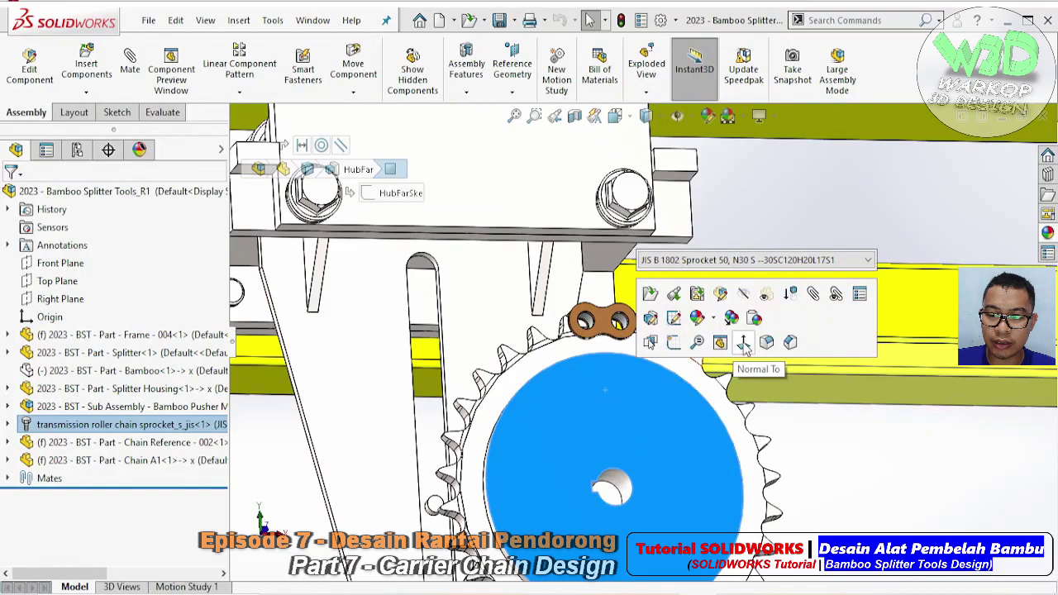
{"action": "key", "text": "ctrl+1"}
{"action": "key", "text": "Escape"}
{"action": "scroll", "coordinate": [517, 335], "scroll_direction": "down", "scroll_amount": 4}
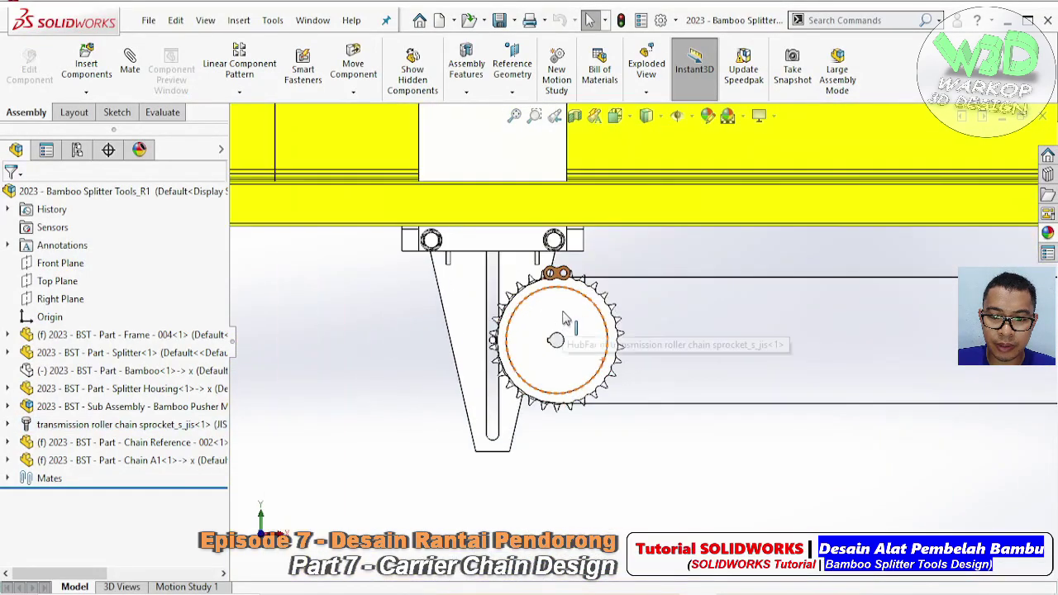
{"action": "scroll", "coordinate": [517, 334], "scroll_direction": "down", "scroll_amount": 4}
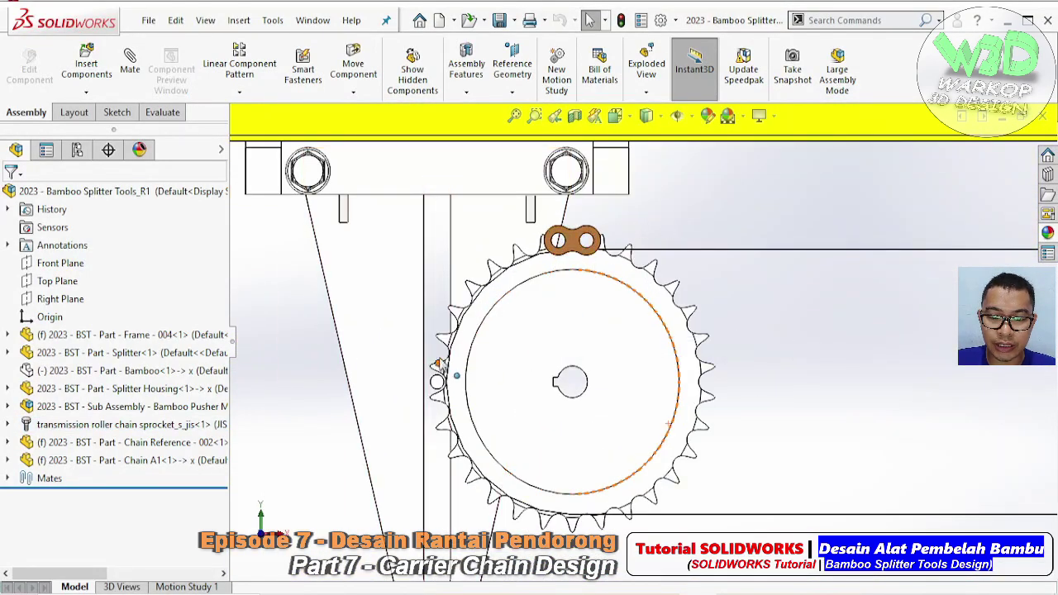
{"action": "scroll", "coordinate": [529, 372], "scroll_direction": "down", "scroll_amount": 1}
{"action": "scroll", "coordinate": [609, 377], "scroll_direction": "down", "scroll_amount": 1}
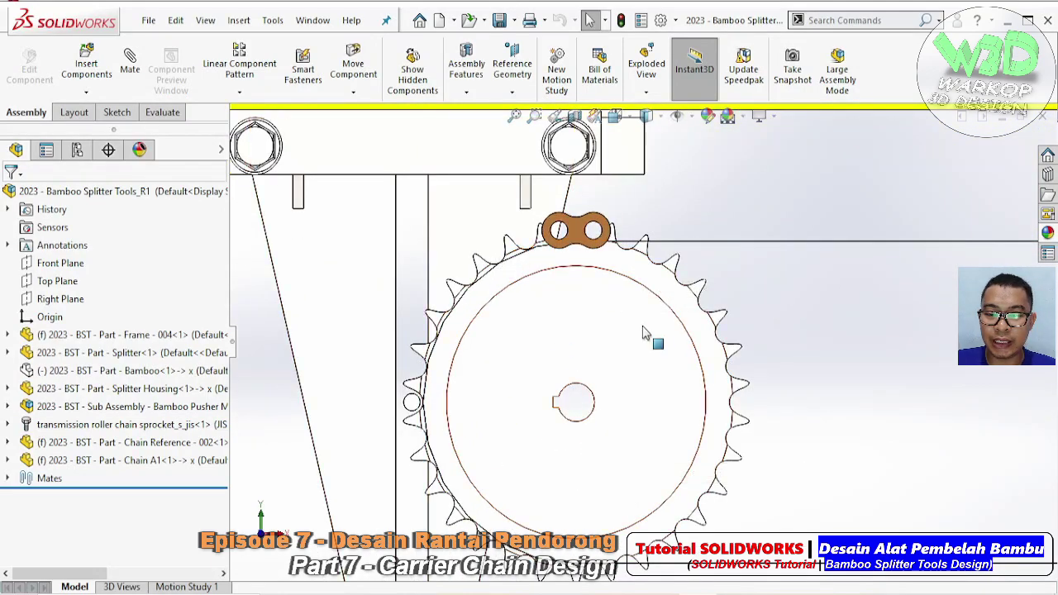
{"action": "left_click", "coordinate": [638, 298]}
- Sketch on the sprocket hub face a centerline from the centre to a tooth tip
{"action": "left_click", "coordinate": [648, 267]}
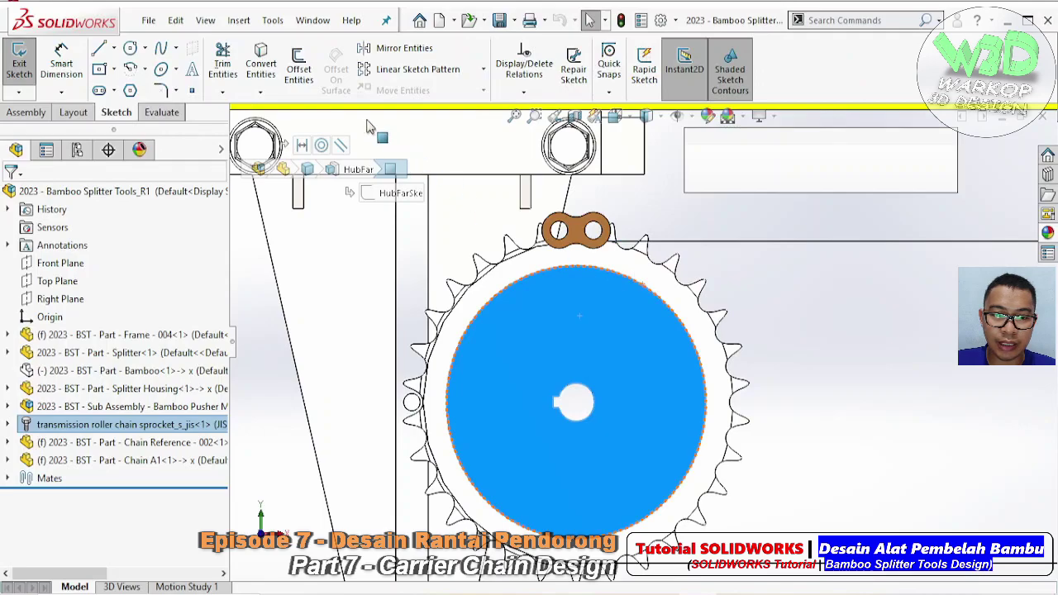
{"action": "left_click", "coordinate": [113, 48]}
{"action": "left_click", "coordinate": [136, 85]}
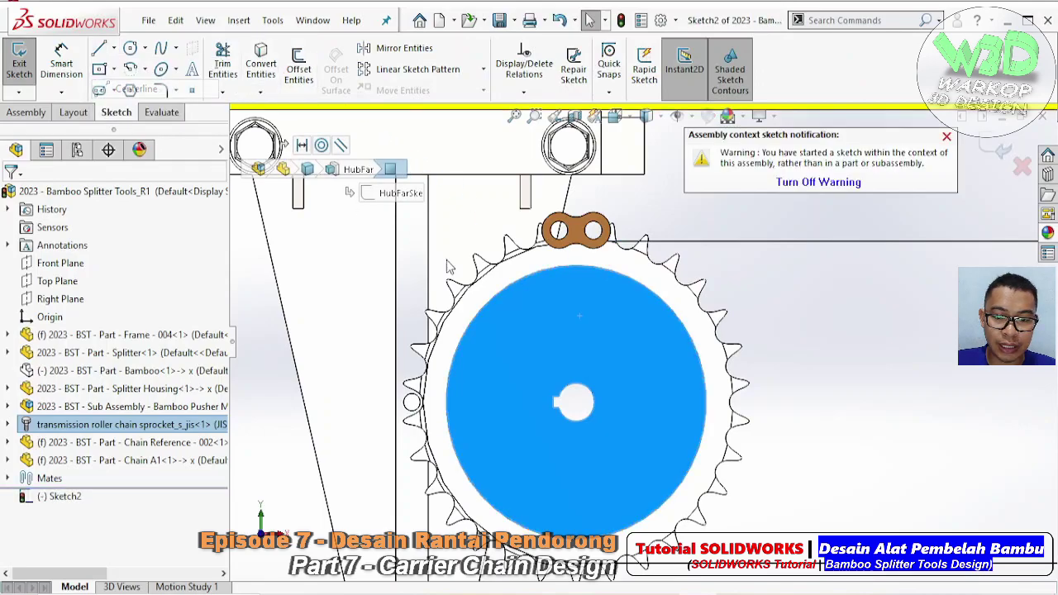
{"action": "left_click", "coordinate": [576, 403]}
{"action": "scroll", "coordinate": [555, 295], "scroll_direction": "down", "scroll_amount": 2}
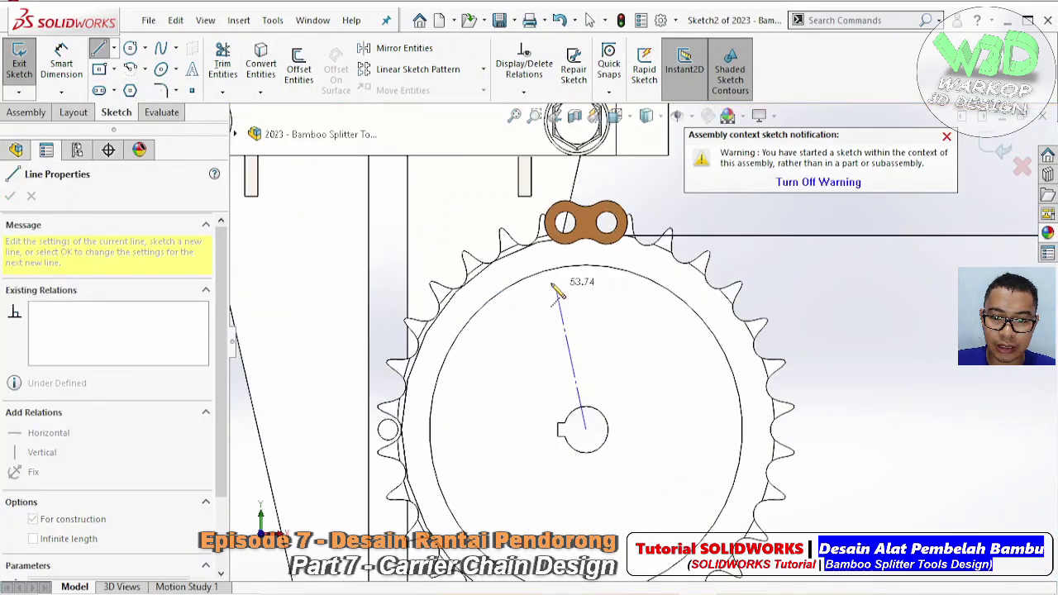
{"action": "scroll", "coordinate": [550, 273], "scroll_direction": "down", "scroll_amount": 2}
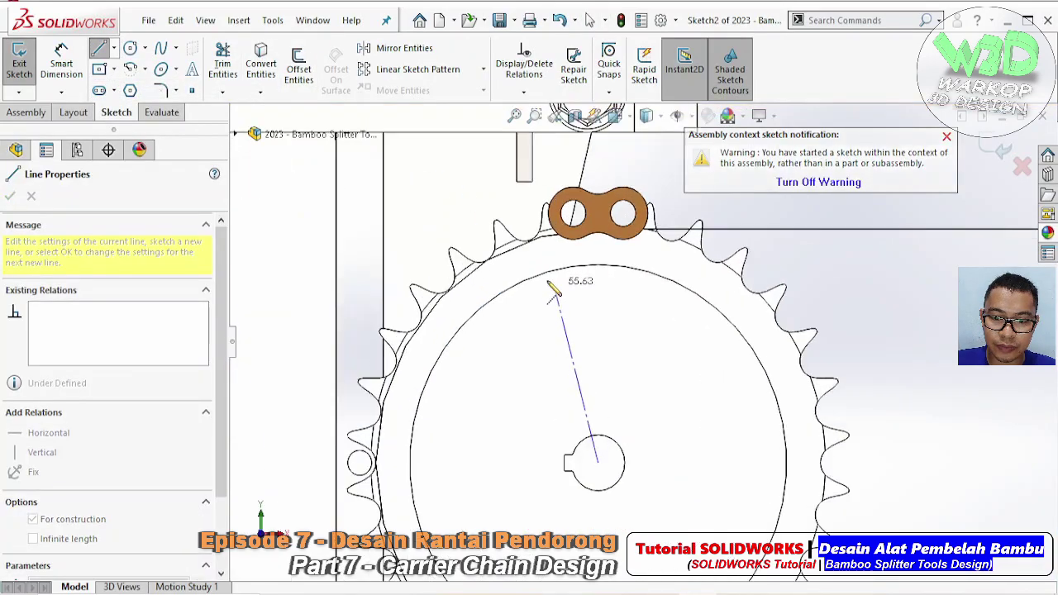
{"action": "left_click", "coordinate": [526, 240]}
{"action": "key", "text": "Escape"}
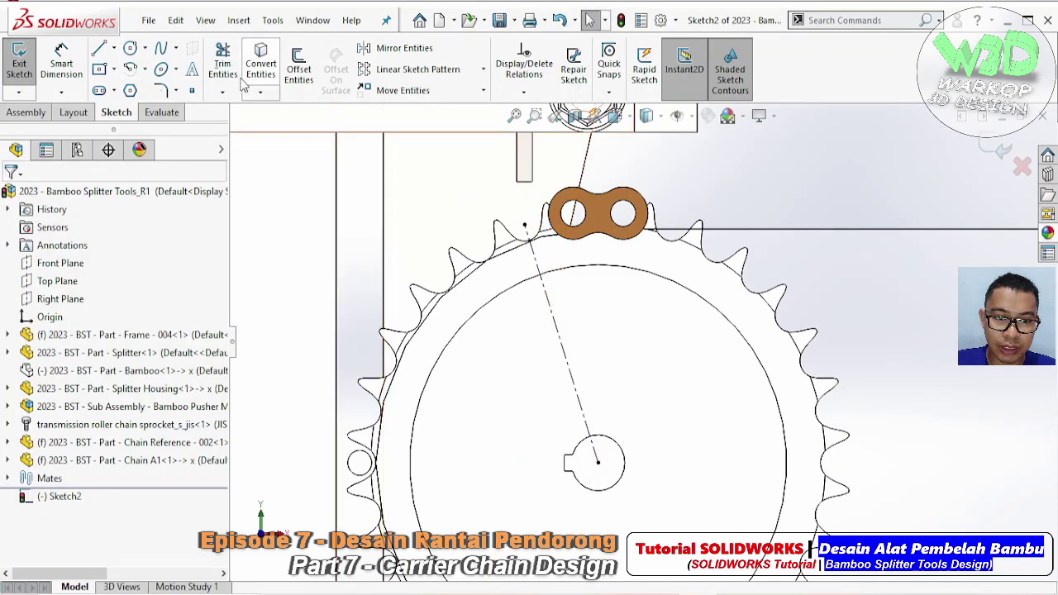
- Draw a second centerline from the centre to the neighbouring tooth tip
{"action": "left_click", "coordinate": [113, 48]}
{"action": "left_click", "coordinate": [134, 85]}
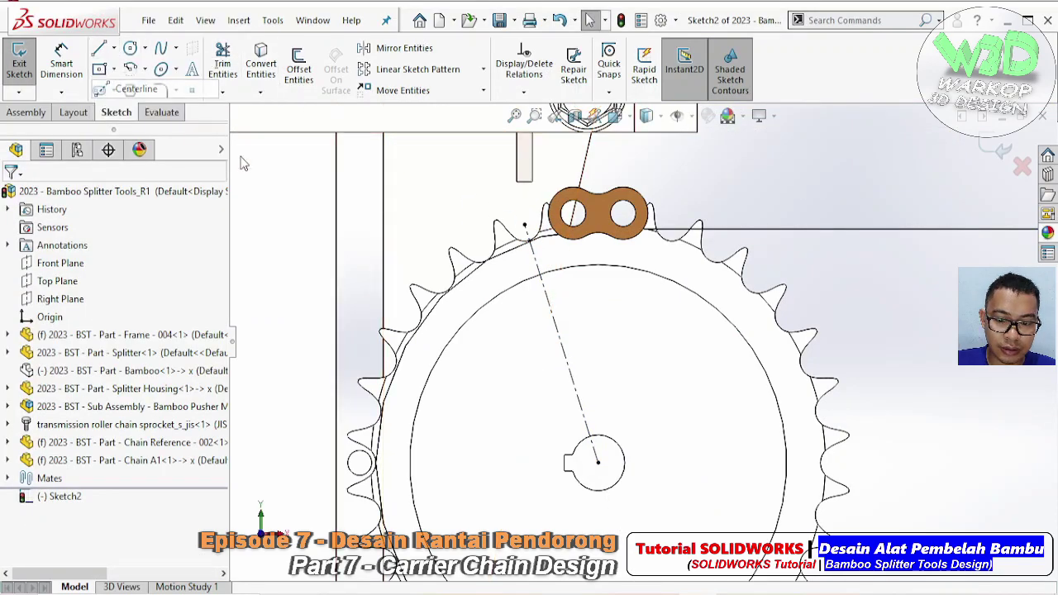
{"action": "left_click", "coordinate": [599, 463]}
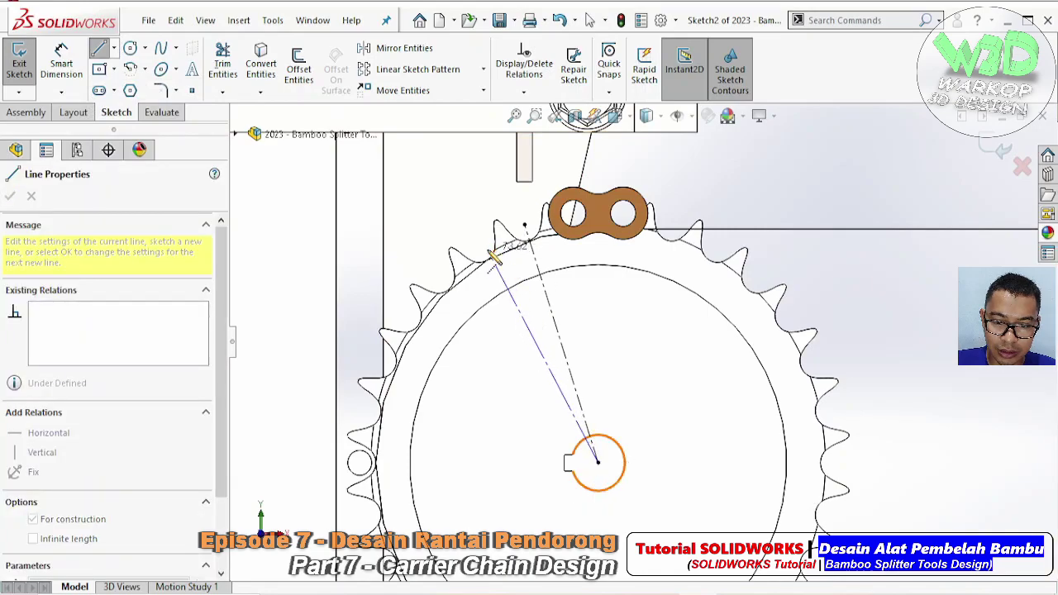
{"action": "left_click", "coordinate": [481, 248]}
{"action": "key", "text": "Escape"}
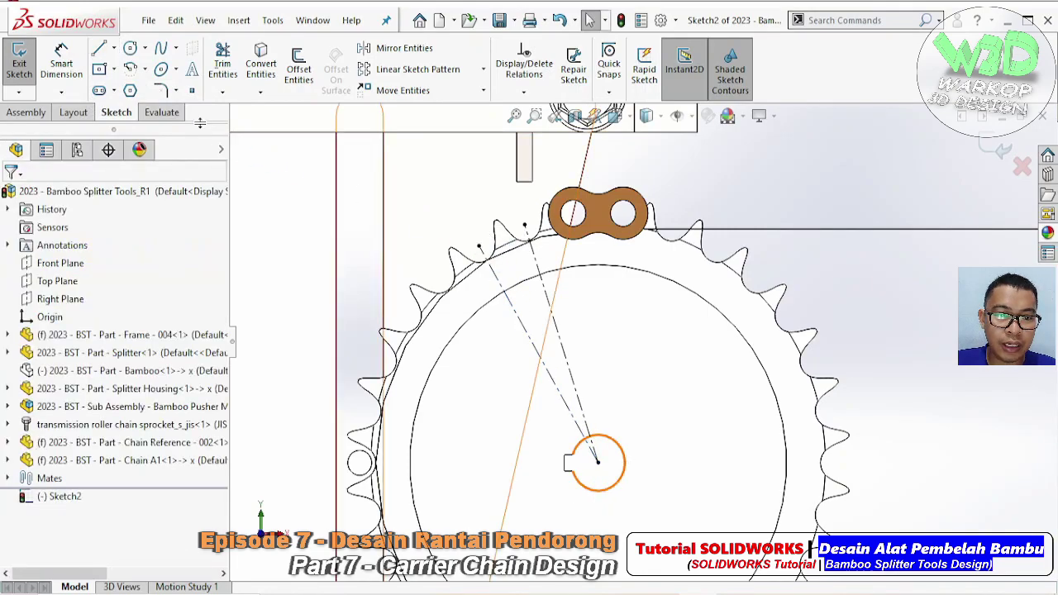
- Dimension the angle between the two centerlines, reading 12°
{"action": "left_click", "coordinate": [62, 63]}
{"action": "left_click", "coordinate": [562, 350]}
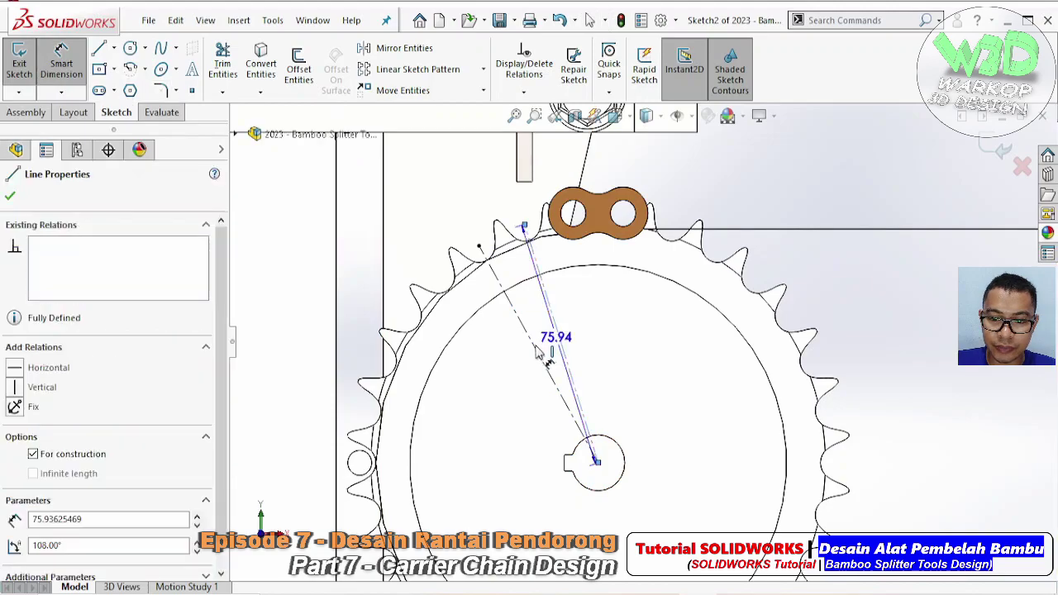
{"action": "left_click", "coordinate": [538, 352]}
{"action": "left_click", "coordinate": [538, 351]}
{"action": "key", "text": "Escape"}
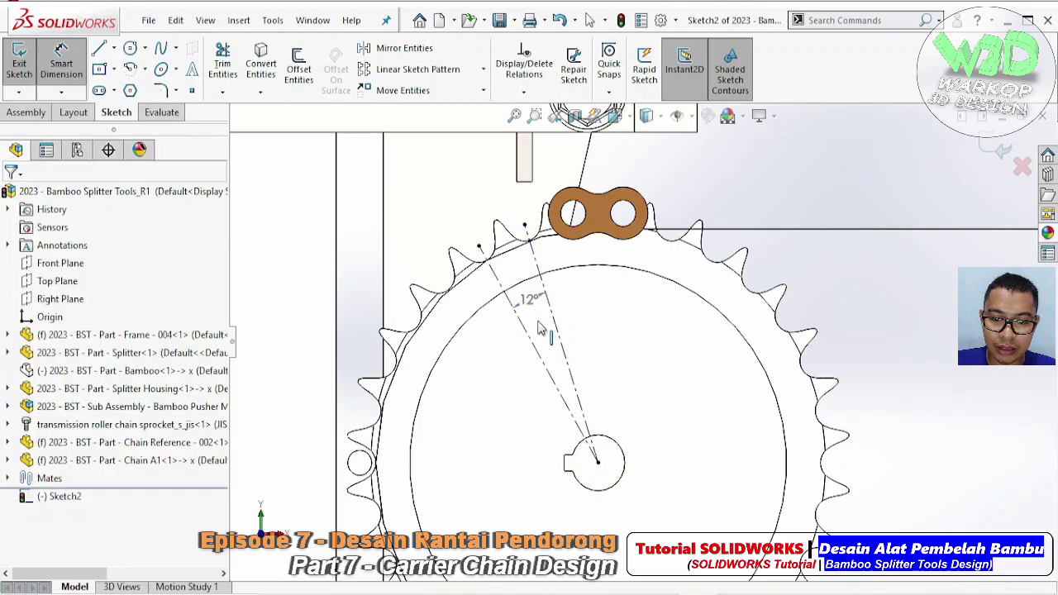
- Cancel the measuring sketch and discard its changes
{"action": "scroll", "coordinate": [539, 329], "scroll_direction": "down", "scroll_amount": 2}
{"action": "scroll", "coordinate": [619, 329], "scroll_direction": "down", "scroll_amount": 2}
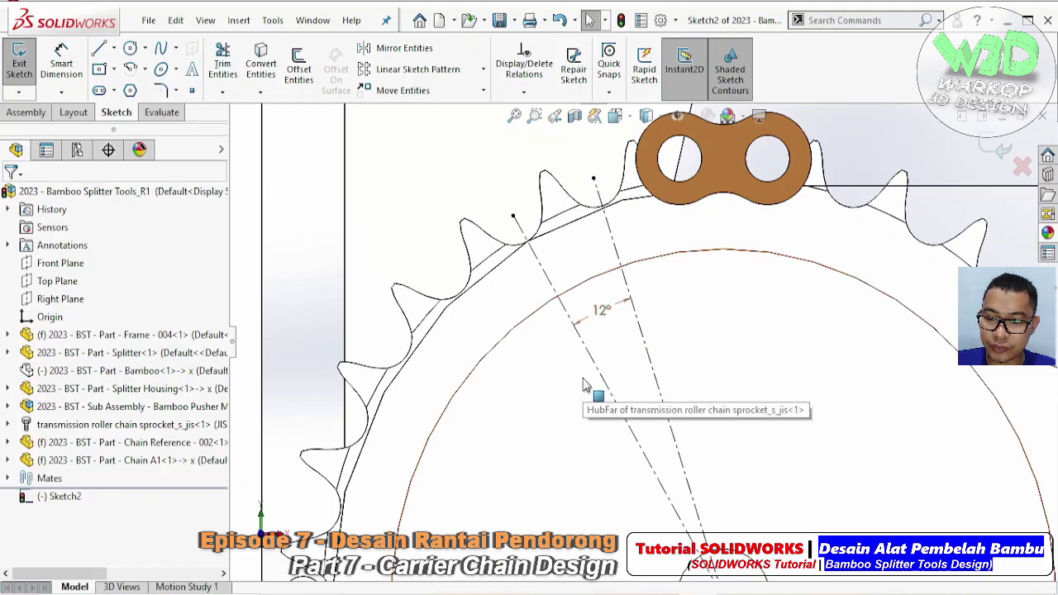
{"action": "scroll", "coordinate": [583, 386], "scroll_direction": "up", "scroll_amount": 2}
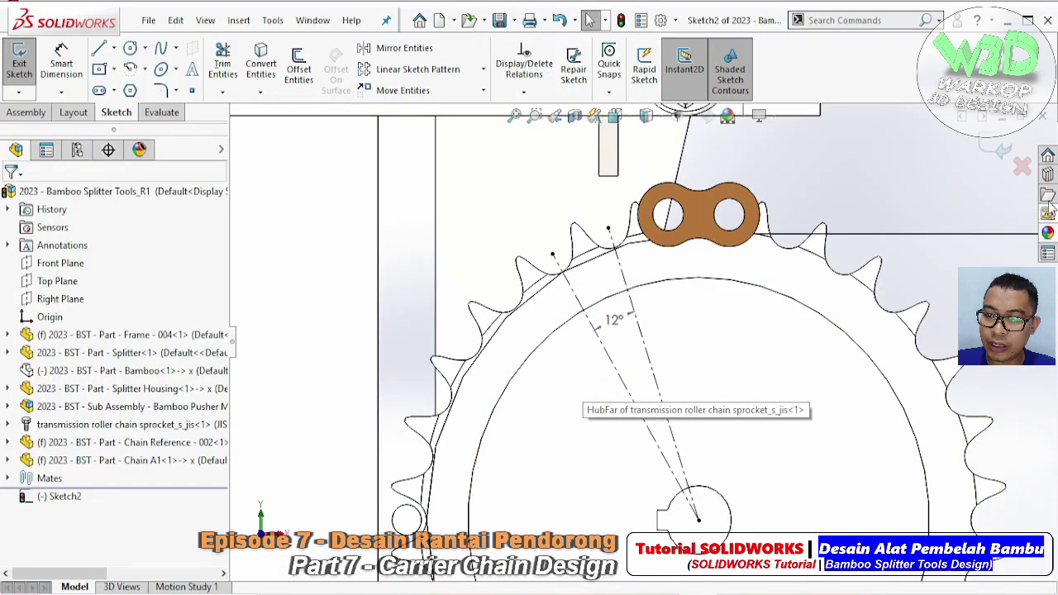
{"action": "left_click", "coordinate": [1023, 167]}
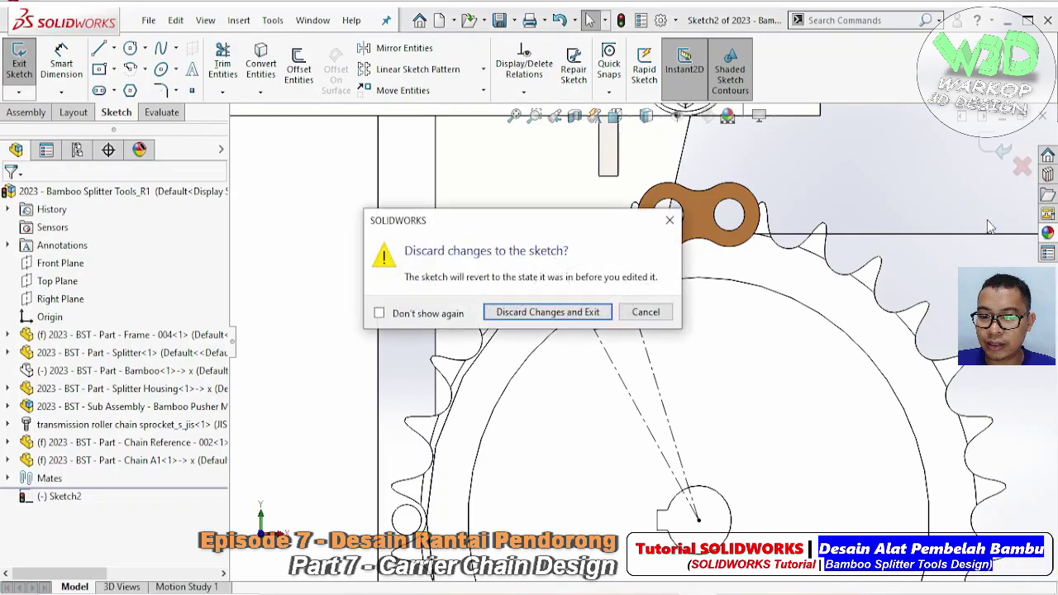
{"action": "left_click", "coordinate": [562, 317]}
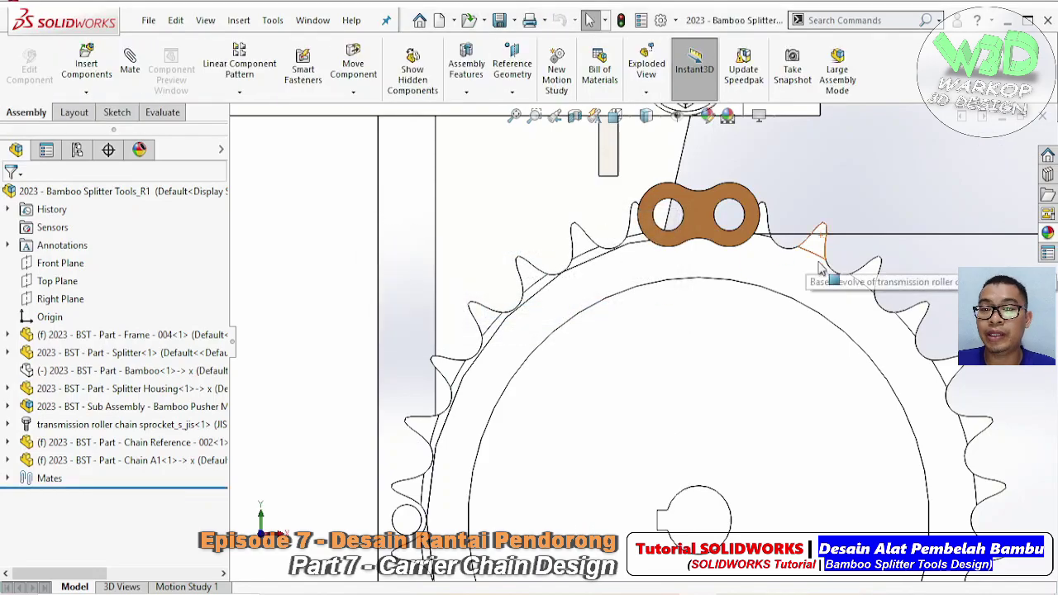
- Start a Circular Component Pattern using the sprocket bore as its axis
{"action": "middle_click_drag", "start_coordinate": [754, 397], "coordinate": [654, 337], "text": "ctrl"}
{"action": "scroll", "coordinate": [653, 336], "scroll_direction": "up", "scroll_amount": 2}
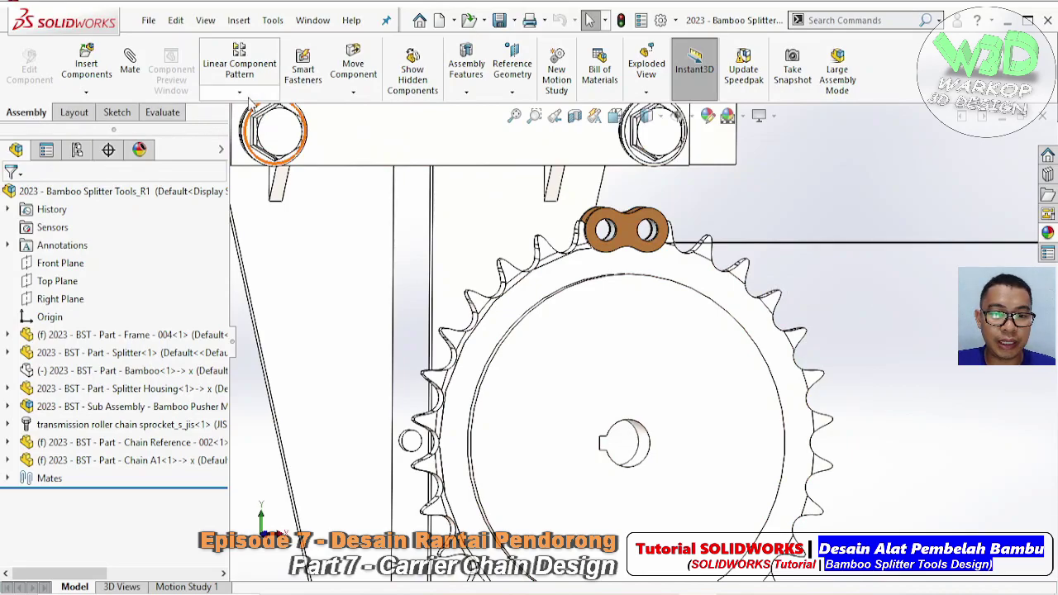
{"action": "left_click", "coordinate": [246, 94]}
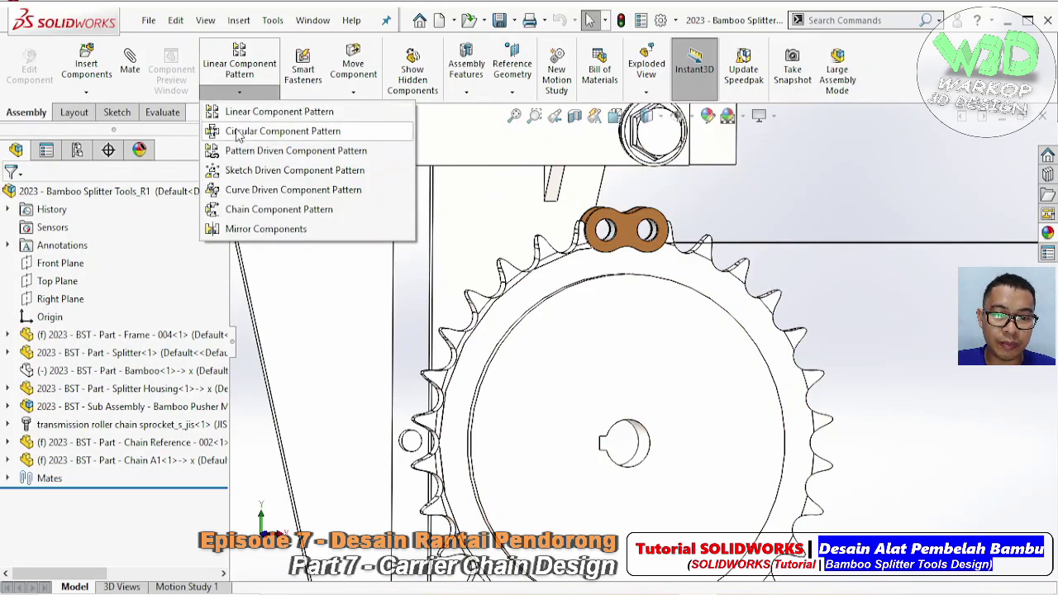
{"action": "left_click", "coordinate": [237, 135]}
{"action": "left_click", "coordinate": [59, 248]}
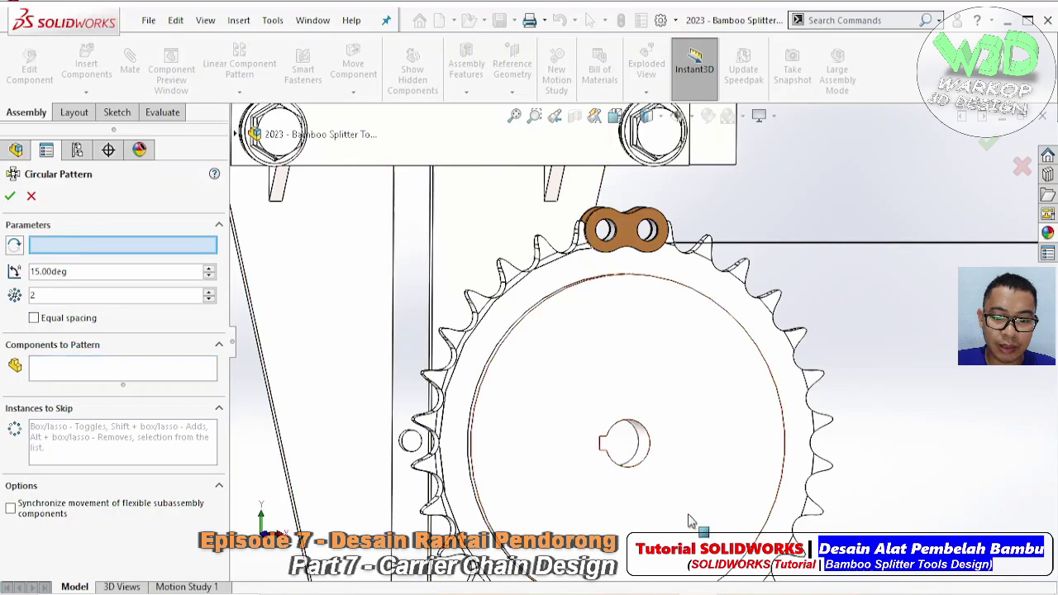
{"action": "middle_click_drag", "start_coordinate": [712, 484], "coordinate": [703, 475]}
{"action": "left_click", "coordinate": [650, 445]}
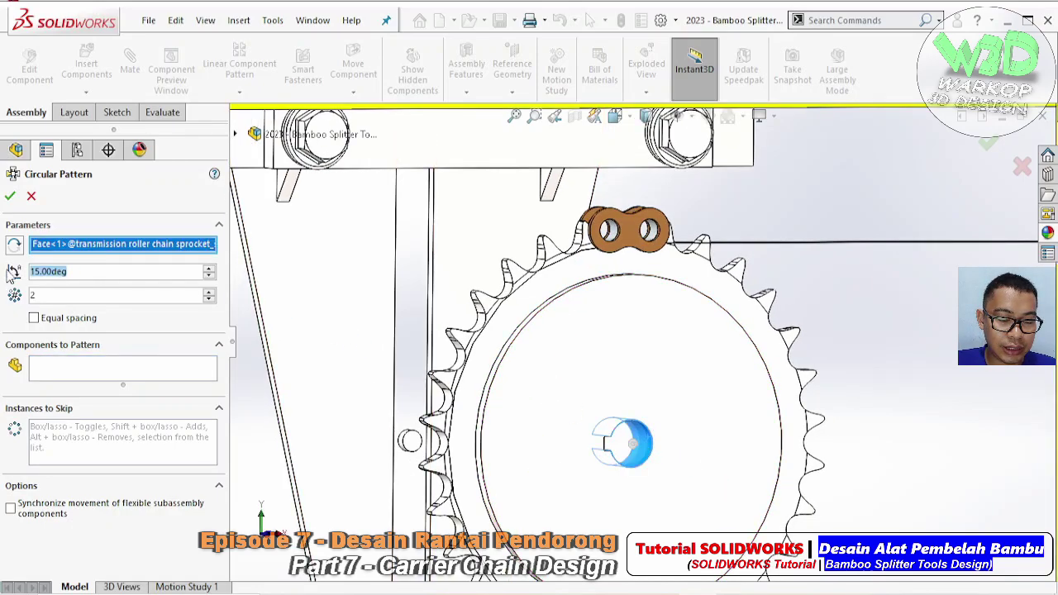
- Pattern Chain A1 in the reversed direction at 12° with 2 instances
{"action": "type", "text": "6"}
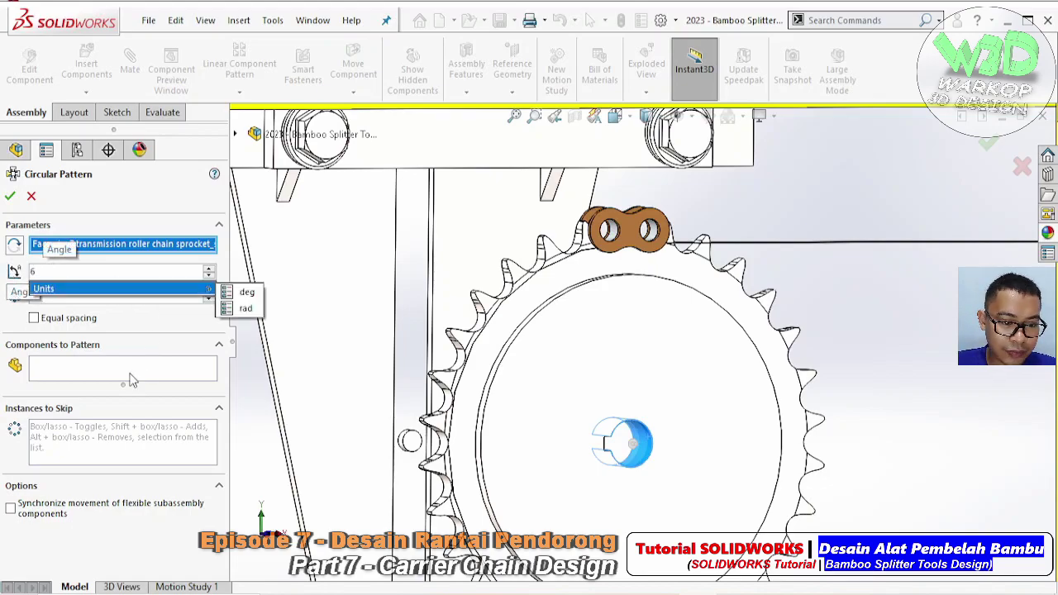
{"action": "left_click", "coordinate": [93, 376]}
{"action": "left_click", "coordinate": [641, 240]}
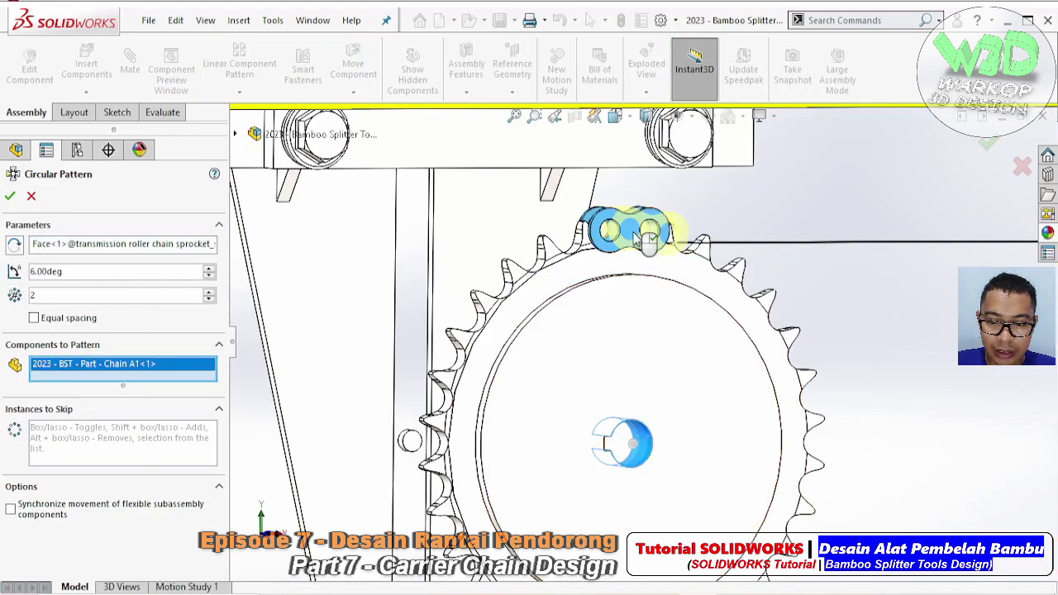
{"action": "left_click", "coordinate": [15, 246]}
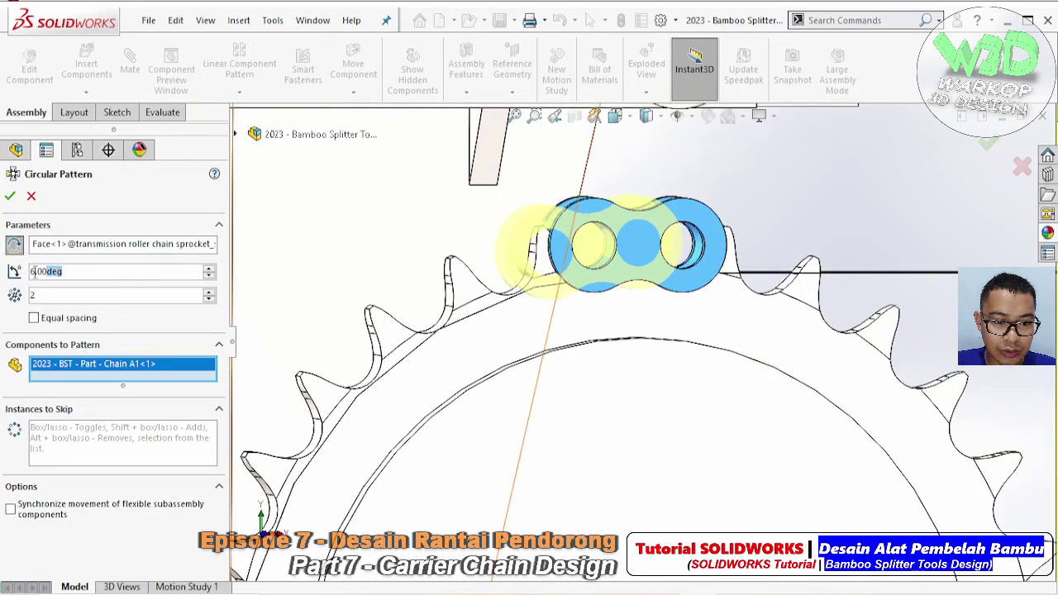
{"action": "type", "text": "12"}
{"action": "key", "text": "Return"}
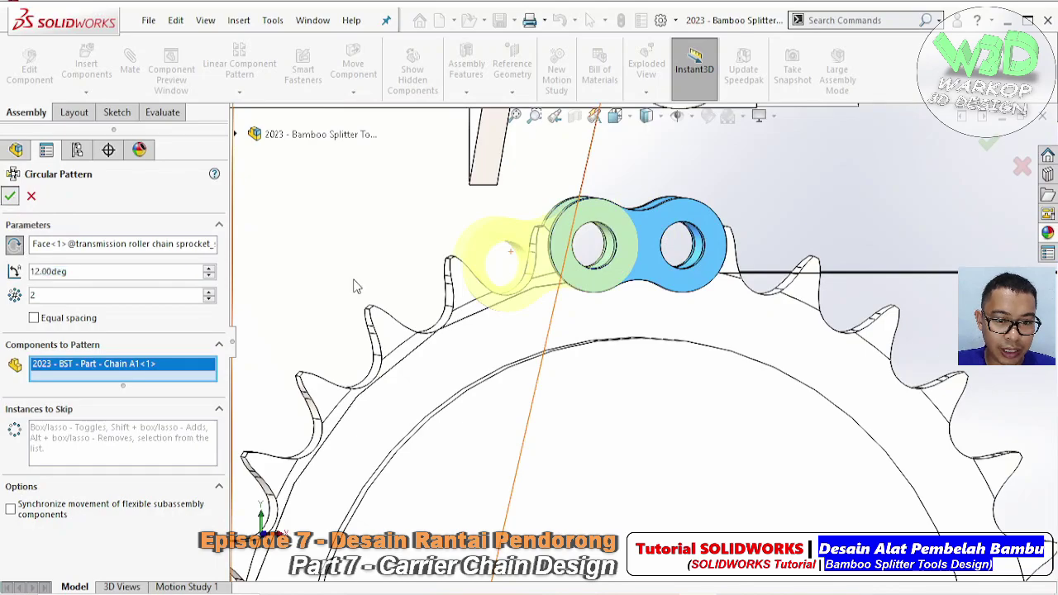
{"action": "key", "text": "Return"}
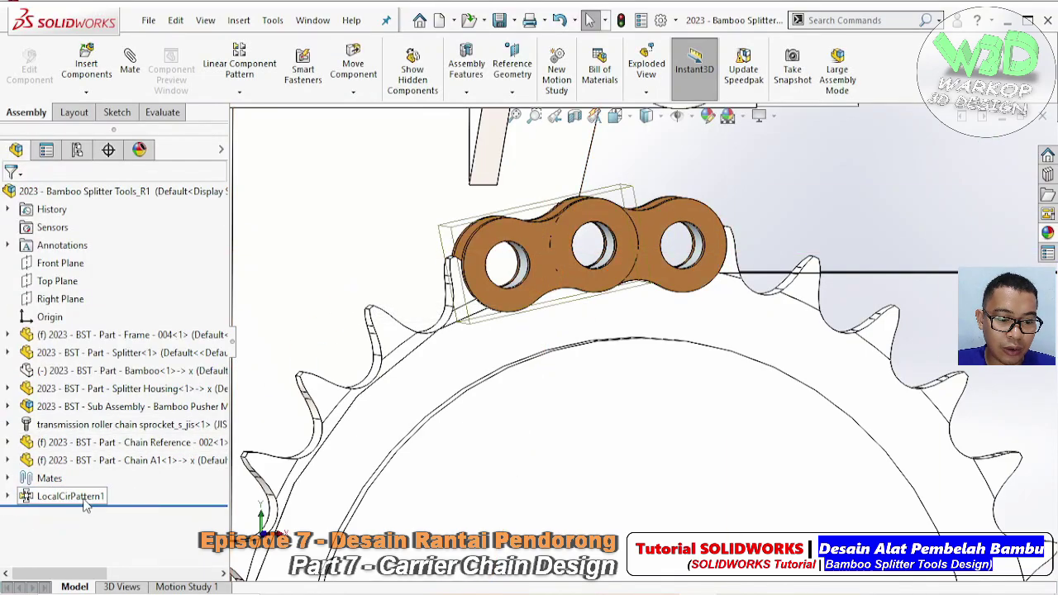
{"action": "mouse_move", "coordinate": [70, 497]}
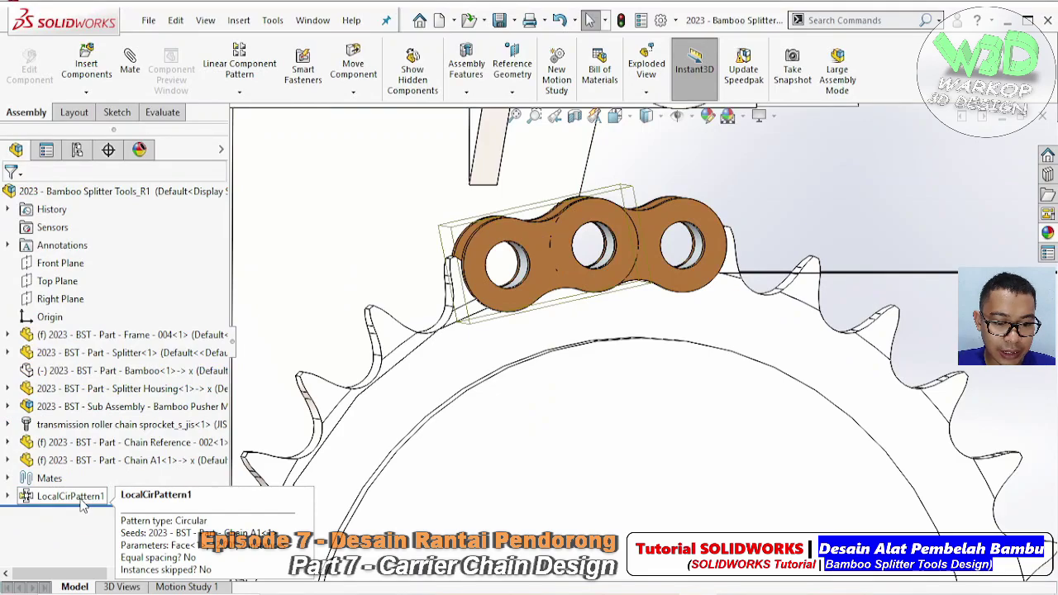
- Dissolve LocalCirPattern1 and fix the second chain link in place
{"action": "right_click", "coordinate": [83, 498]}
{"action": "left_click", "coordinate": [191, 337]}
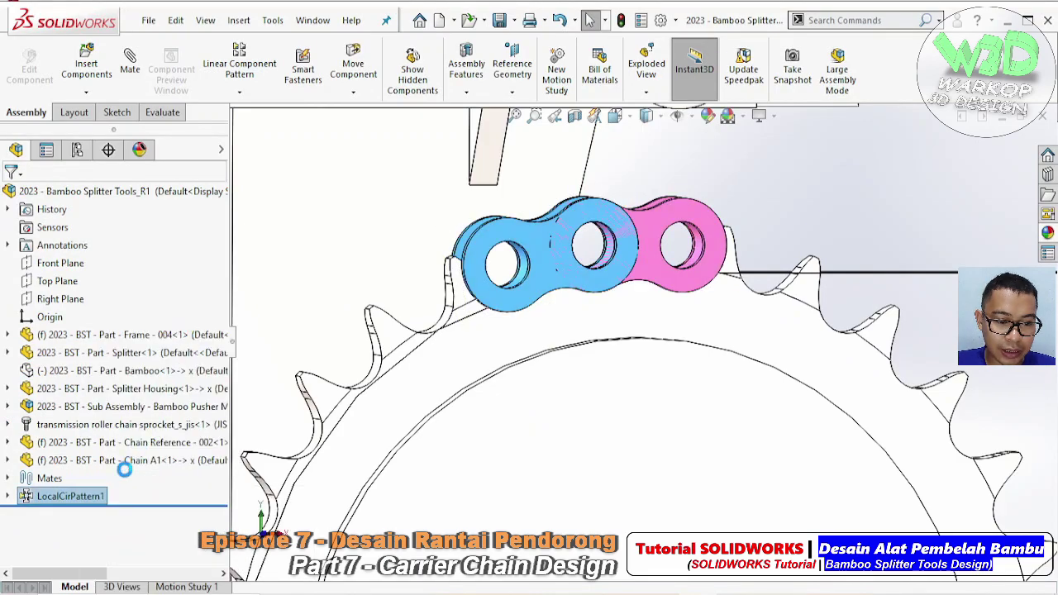
{"action": "right_click", "coordinate": [93, 478]}
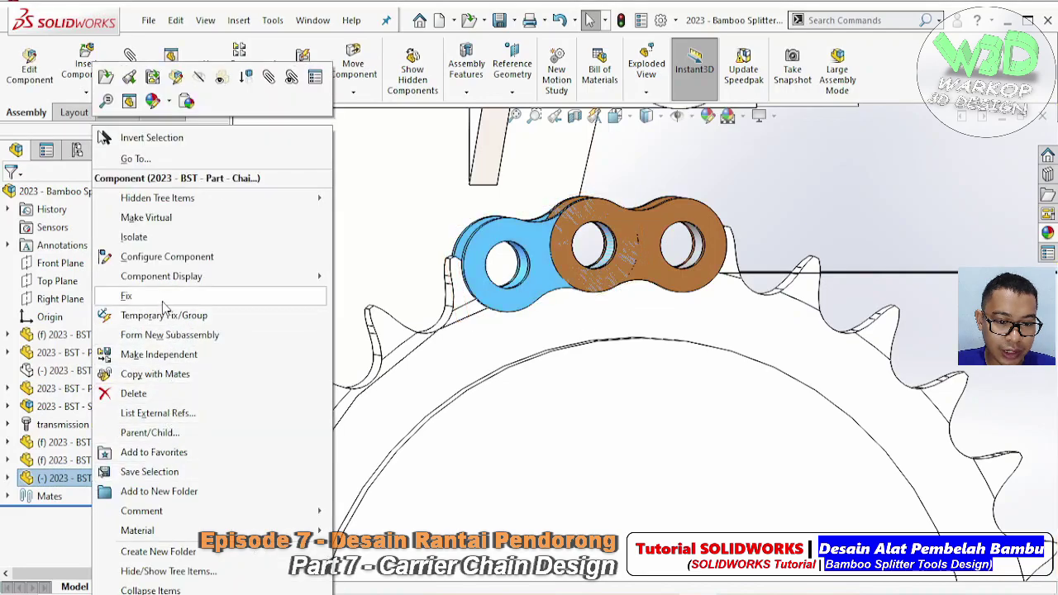
{"action": "left_click", "coordinate": [163, 298]}
- Make the second link independent and save it as Chain B1
{"action": "right_click", "coordinate": [116, 478]}
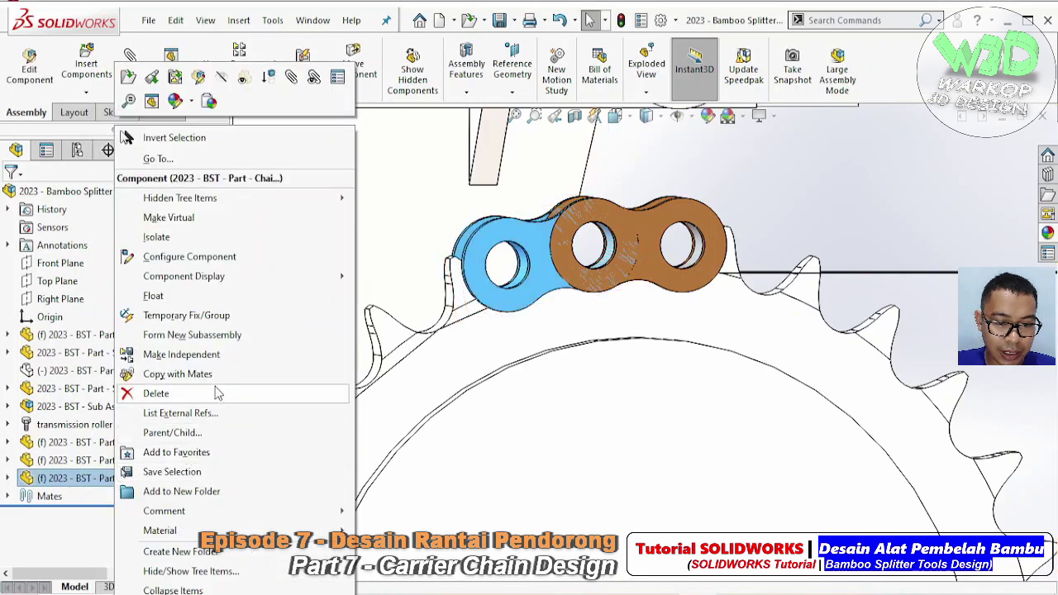
{"action": "left_click", "coordinate": [219, 358]}
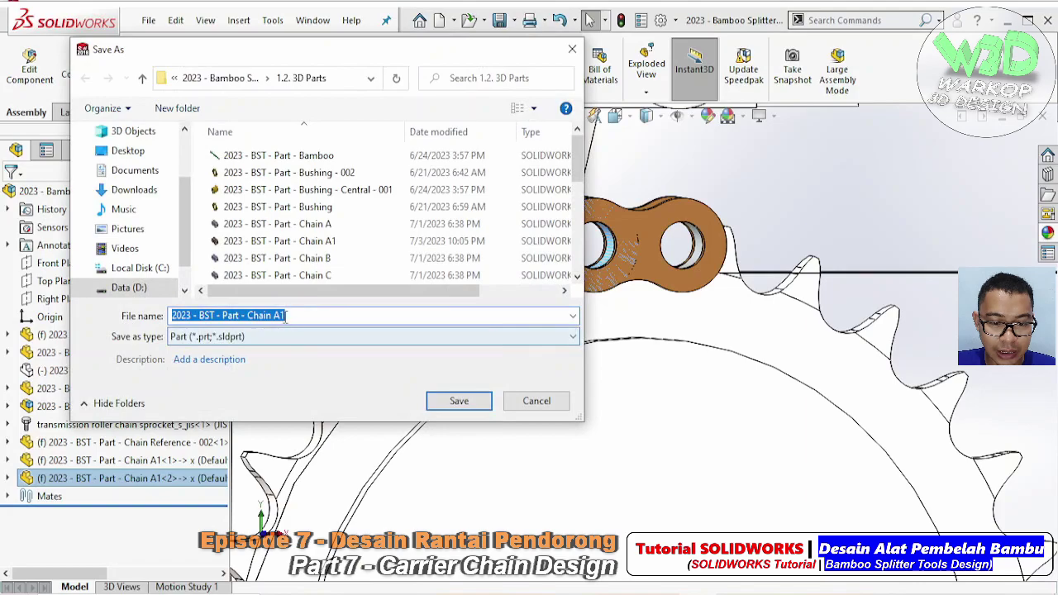
{"action": "left_click", "coordinate": [282, 316]}
{"action": "type", "text": "B"}
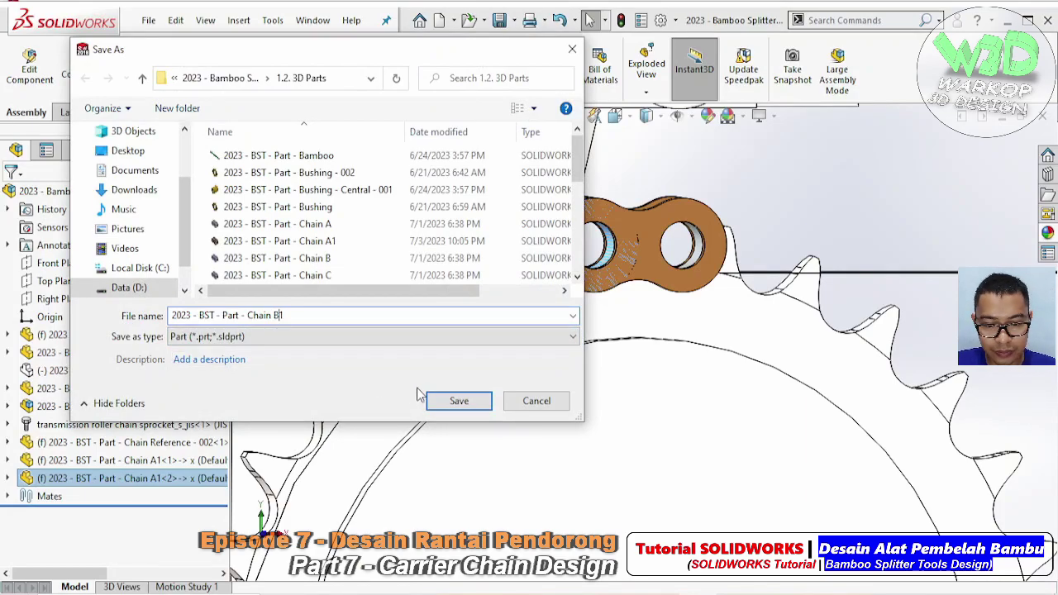
{"action": "left_click", "coordinate": [459, 401]}
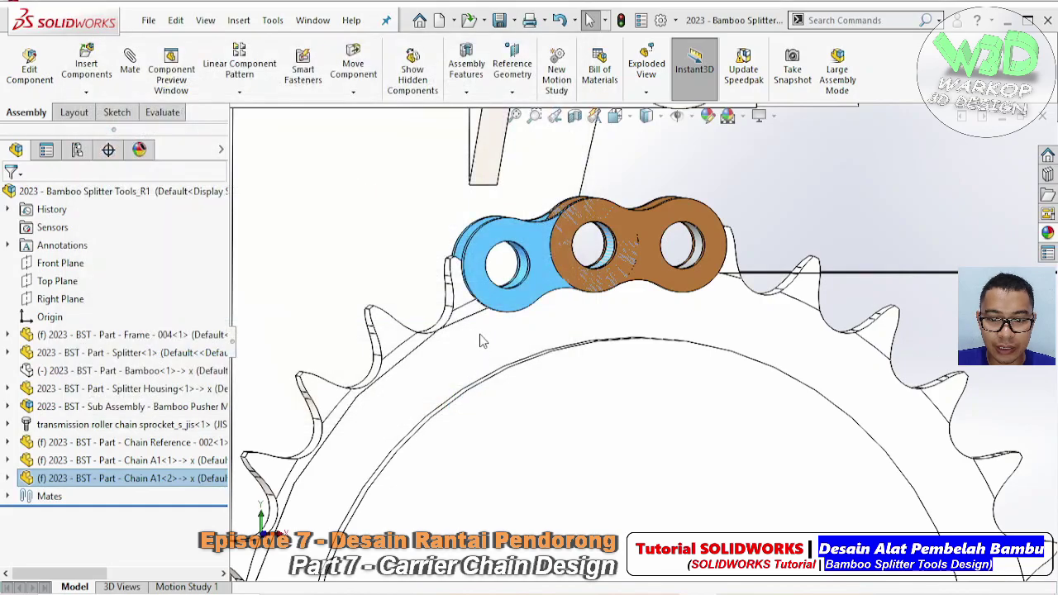
- Edit the Chain B1 part in place within the assembly
{"action": "scroll", "coordinate": [542, 260], "scroll_direction": "down", "scroll_amount": 3}
{"action": "scroll", "coordinate": [553, 252], "scroll_direction": "down", "scroll_amount": 1}
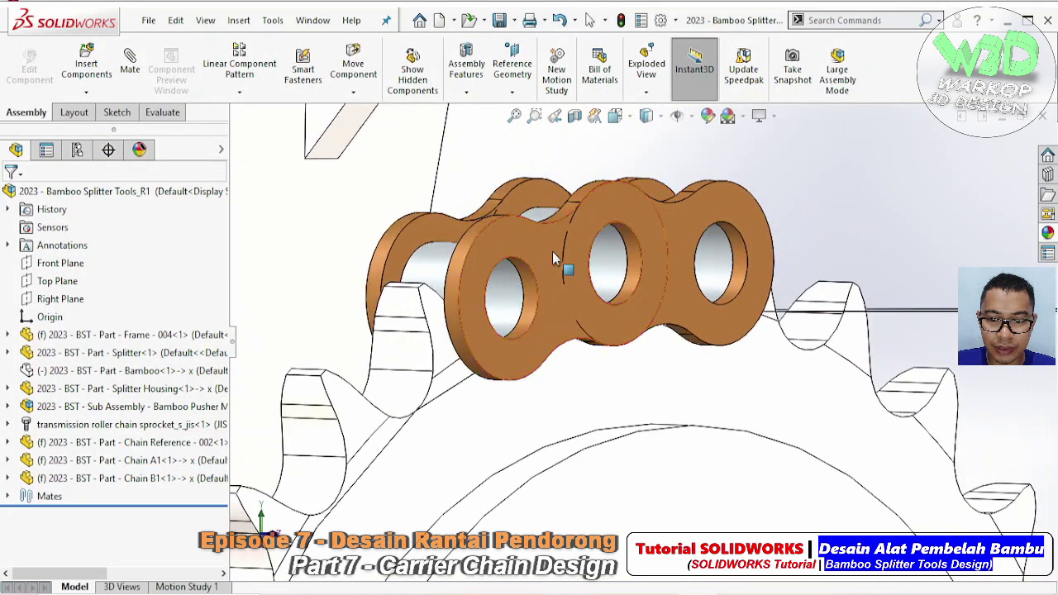
{"action": "scroll", "coordinate": [550, 253], "scroll_direction": "down", "scroll_amount": 2}
{"action": "left_click", "coordinate": [550, 252]}
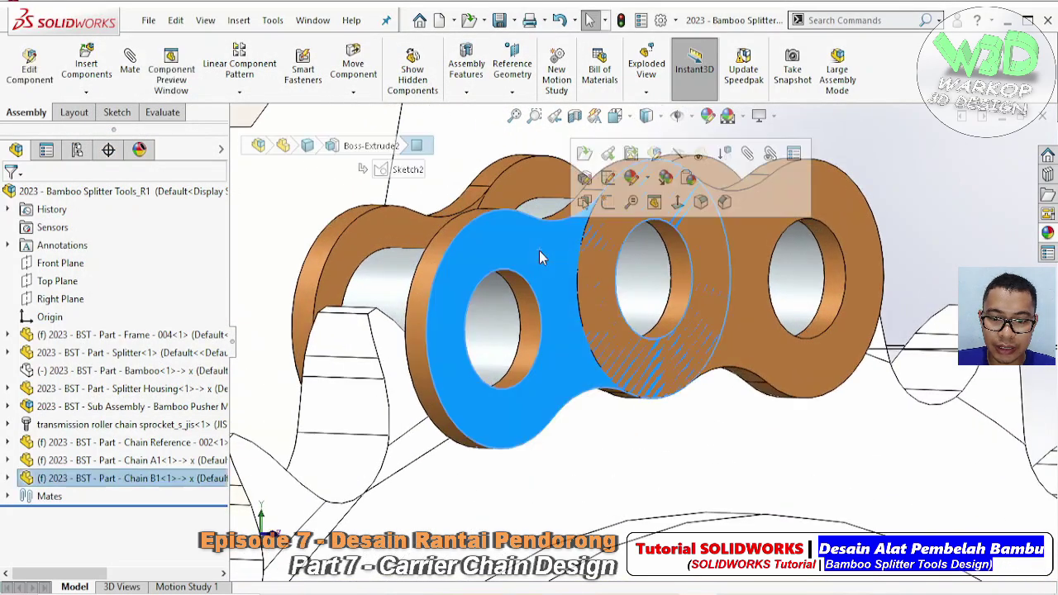
{"action": "left_click", "coordinate": [659, 156]}
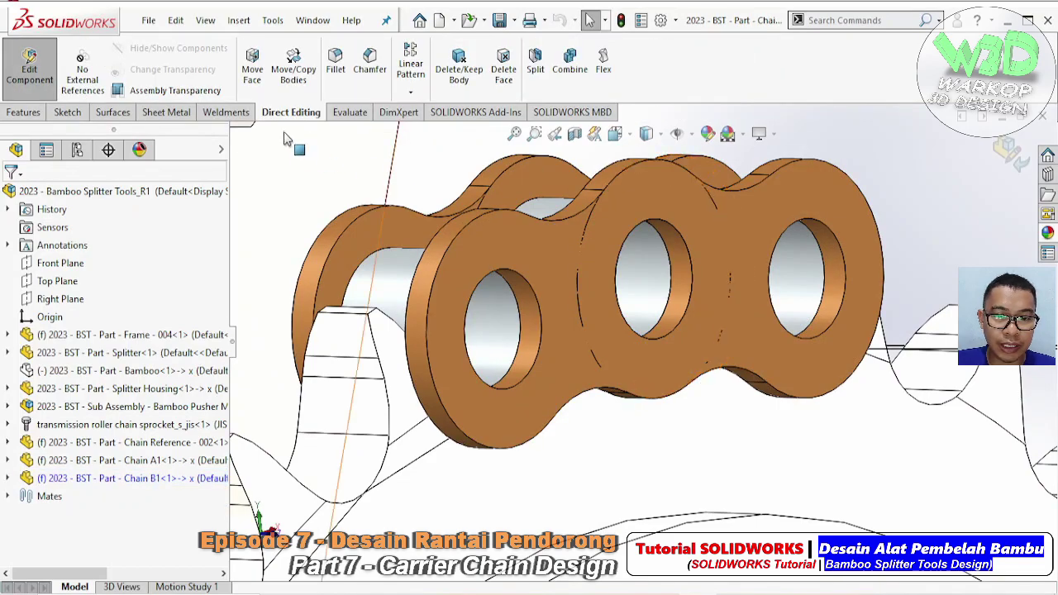
- Move one Chain B1 side plate 2 mm along Z with Move/Copy Body
{"action": "left_click", "coordinate": [300, 78]}
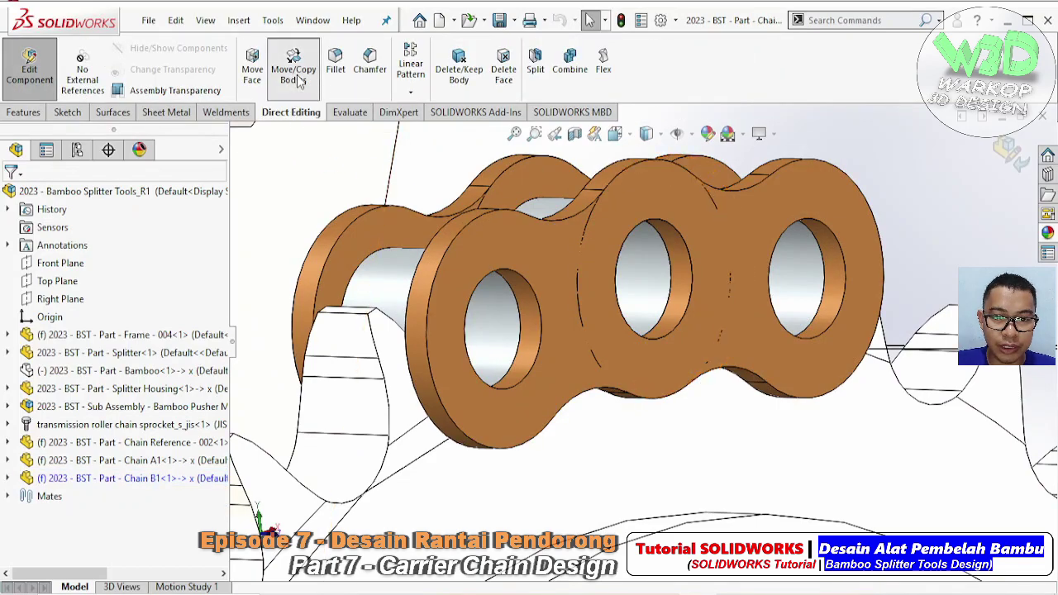
{"action": "left_click", "coordinate": [526, 248]}
{"action": "middle_click_drag", "start_coordinate": [525, 248], "coordinate": [463, 265]}
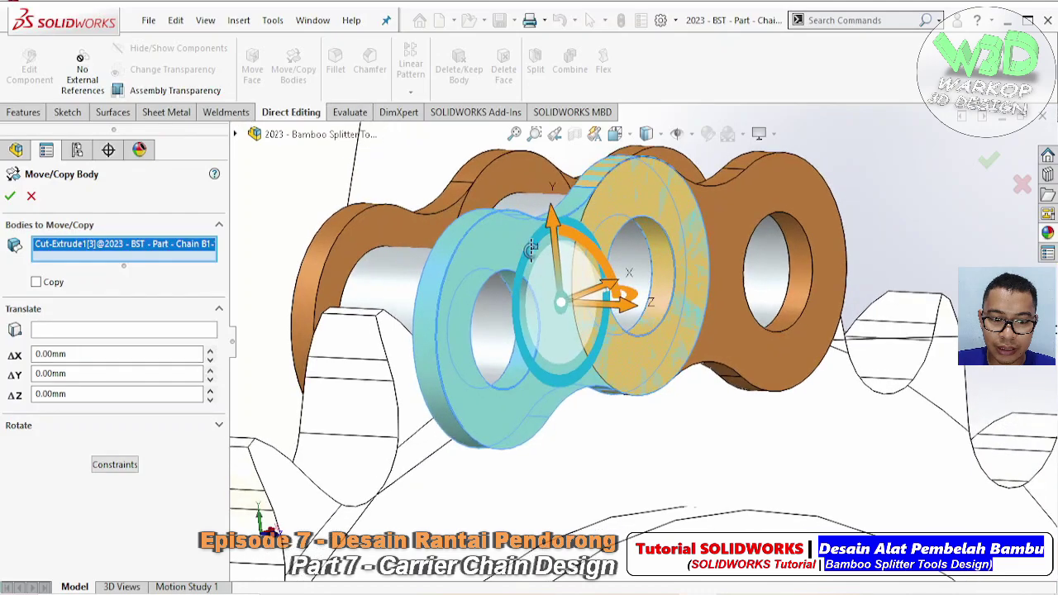
{"action": "left_click", "coordinate": [115, 466]}
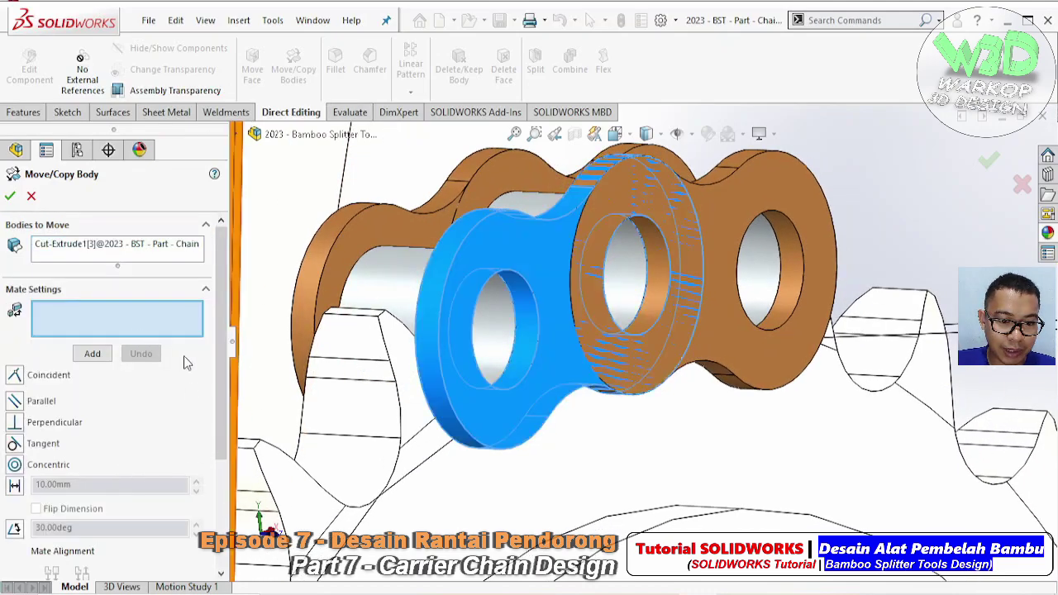
{"action": "scroll", "coordinate": [149, 430], "scroll_direction": "down", "scroll_amount": 5}
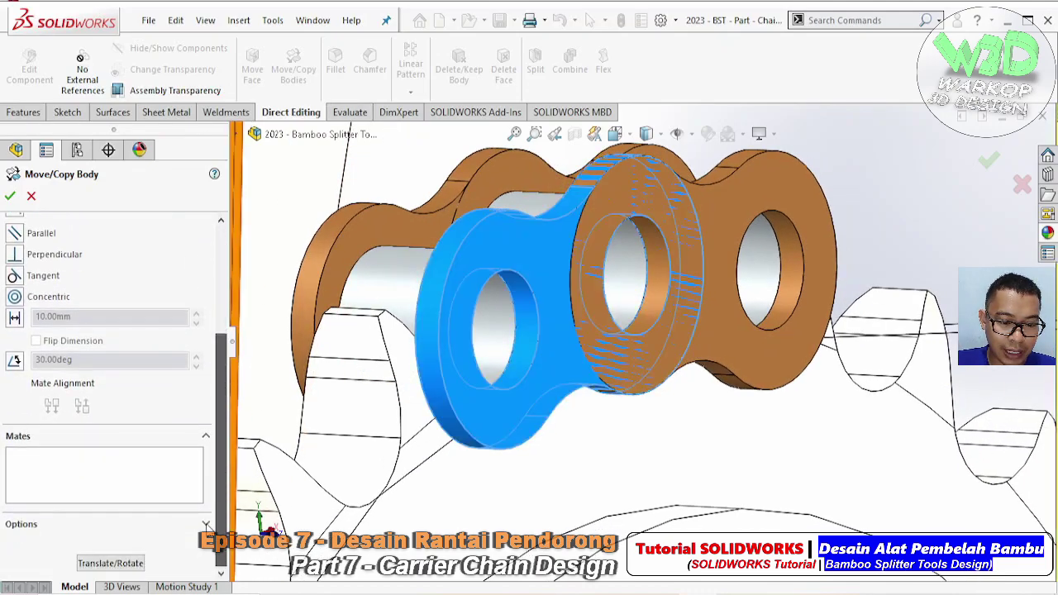
{"action": "left_click", "coordinate": [105, 565]}
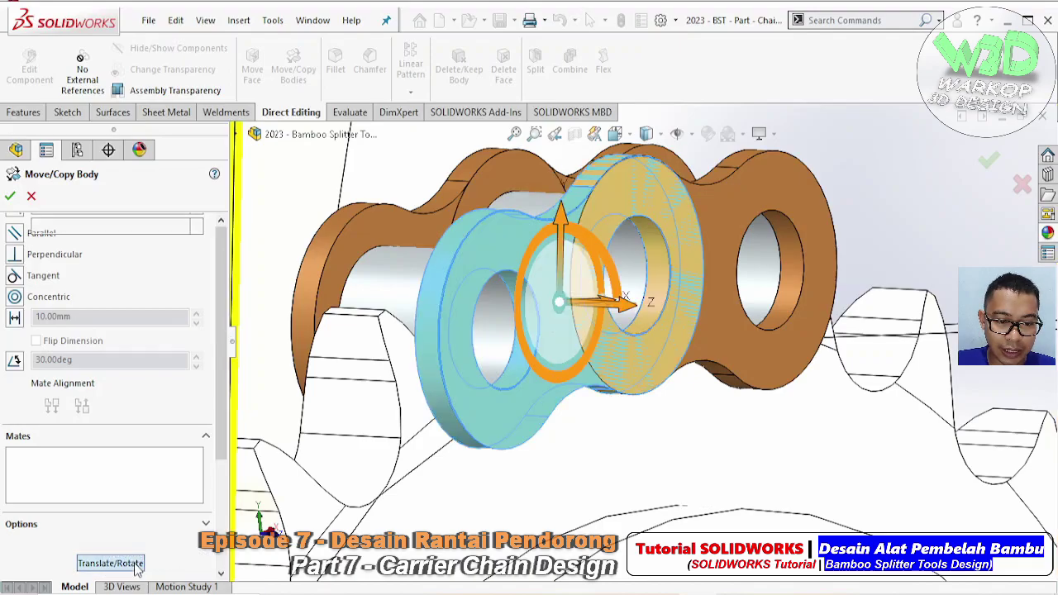
{"action": "middle_click_drag", "start_coordinate": [343, 420], "coordinate": [618, 281]}
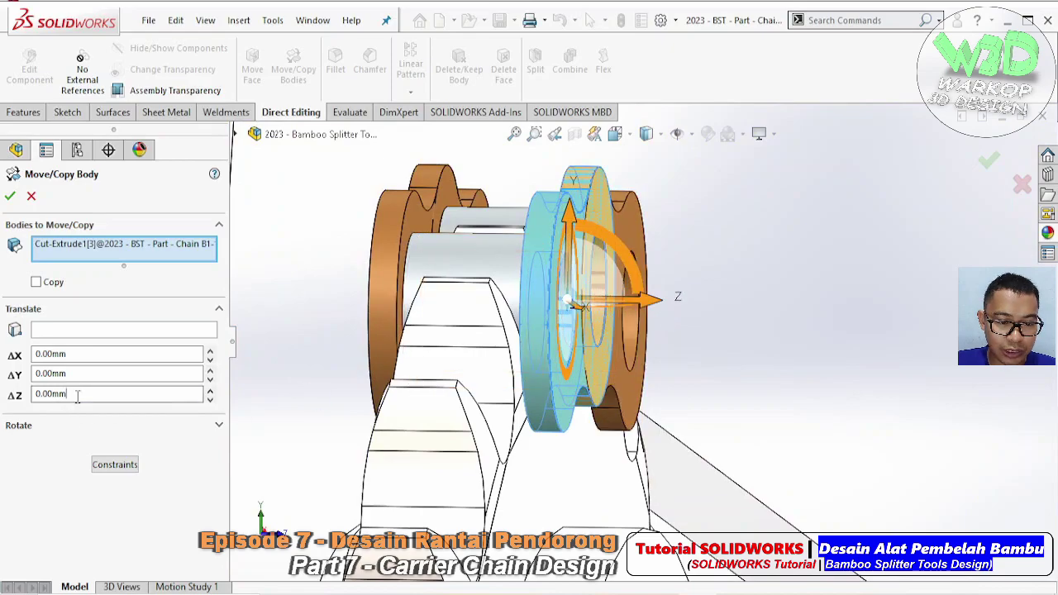
{"action": "type", "text": "2"}
{"action": "key", "text": "Return"}
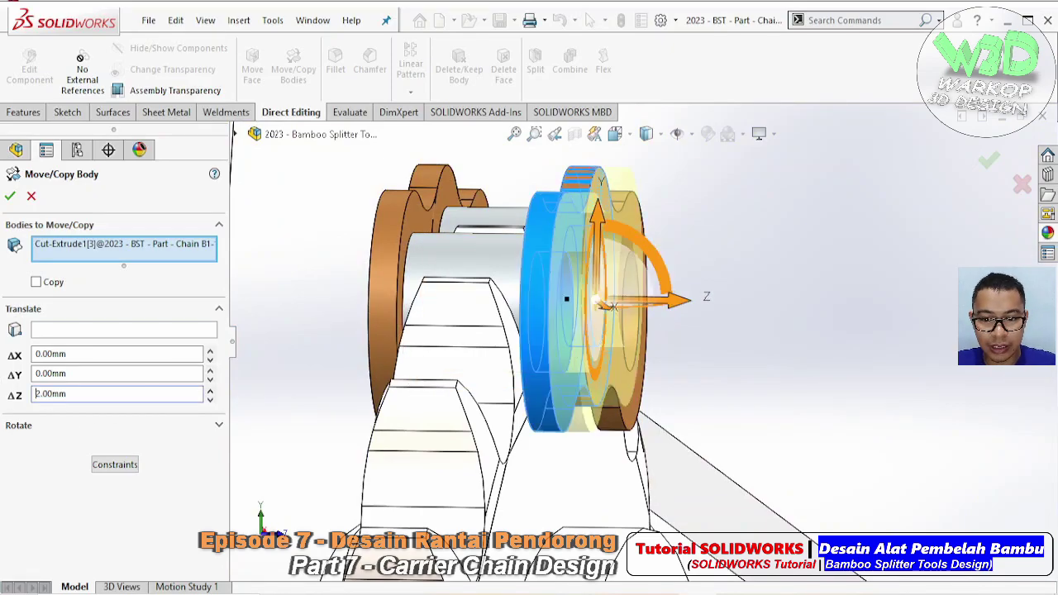
{"action": "key", "text": "Return"}
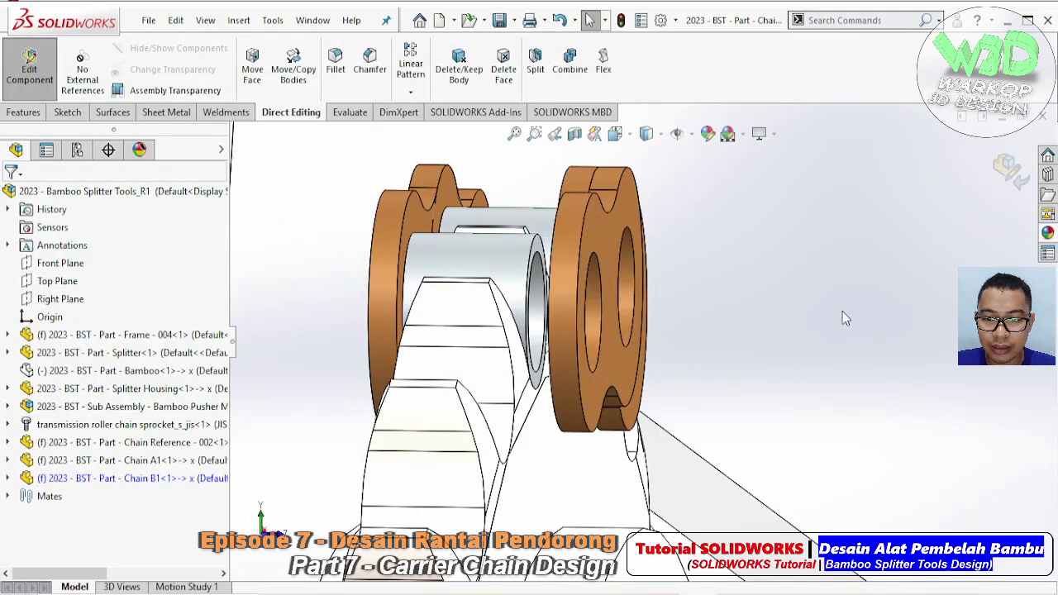
- Move the opposite side plate -2 mm along Z
{"action": "mouse_move", "coordinate": [752, 325]}
{"action": "middle_mouse_down"}
{"action": "mouse_move", "coordinate": [529, 240]}
{"action": "mouse_move", "coordinate": [513, 223]}
{"action": "middle_mouse_up"}
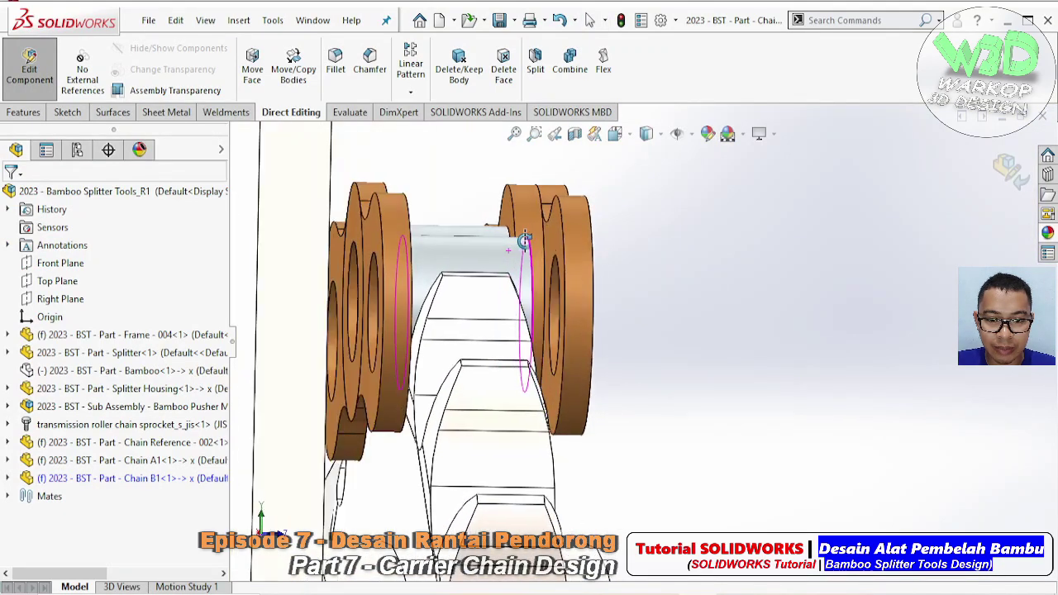
{"action": "left_click", "coordinate": [294, 66]}
{"action": "left_click", "coordinate": [383, 235]}
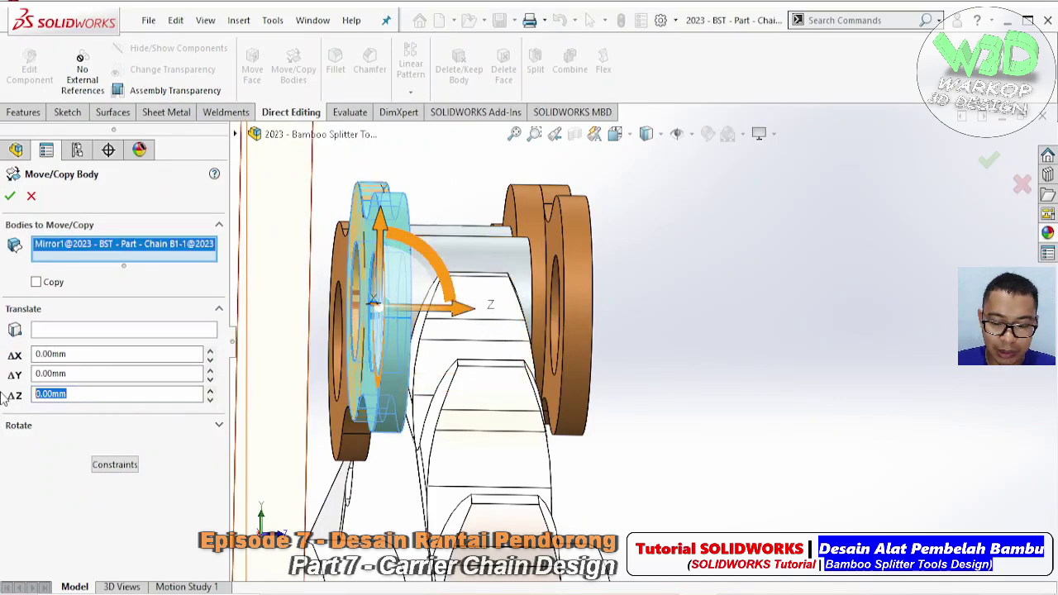
{"action": "type", "text": "-2"}
{"action": "key", "text": "Return"}
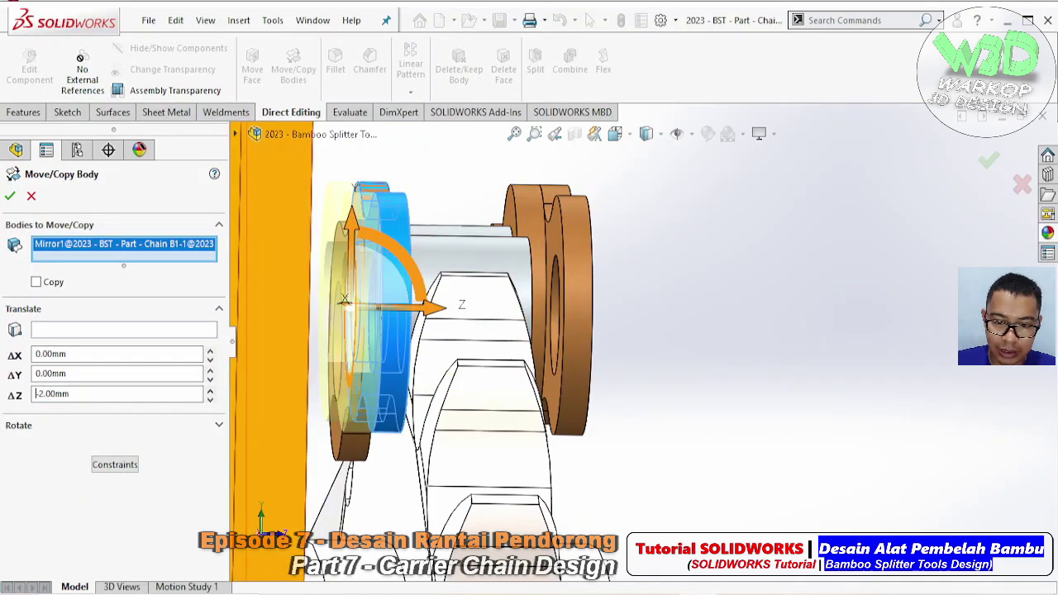
{"action": "key", "text": "Return"}
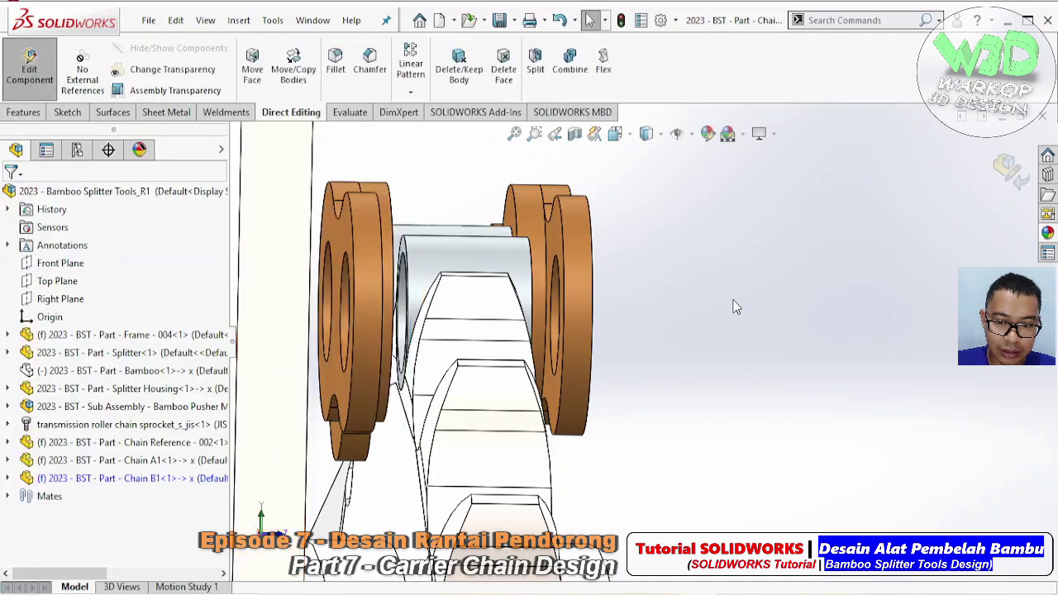
- Delete both roller cylinder bodies with Delete/Keep Body
{"action": "middle_click_drag", "start_coordinate": [494, 303], "coordinate": [459, 309]}
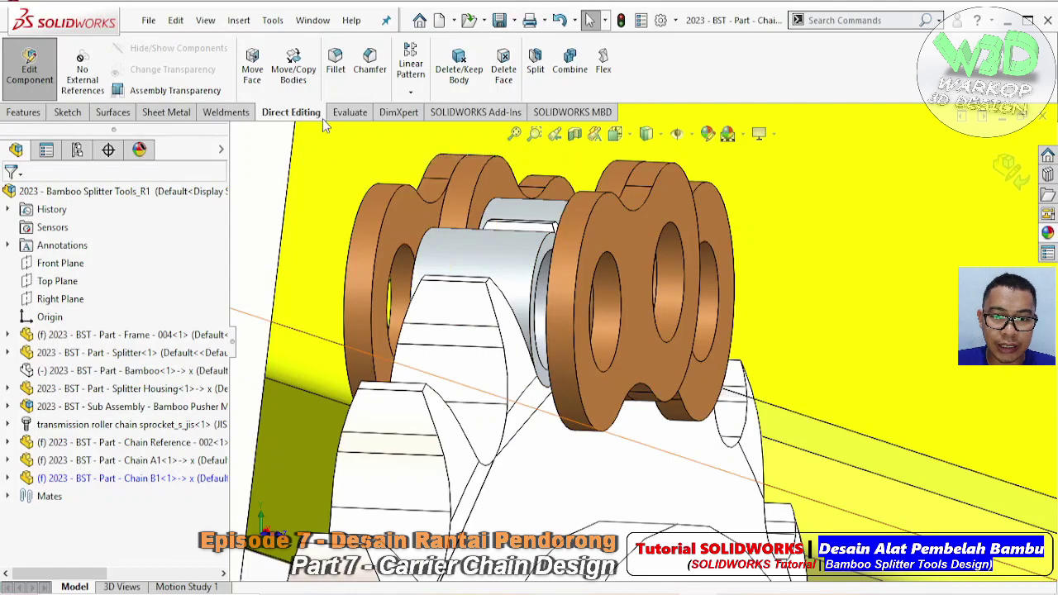
{"action": "left_click", "coordinate": [459, 66]}
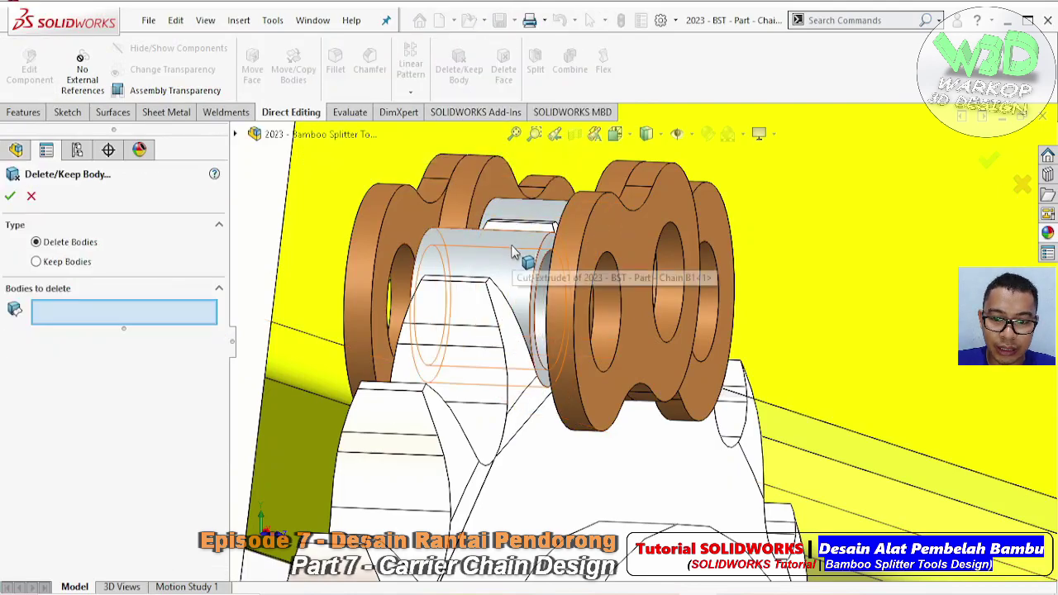
{"action": "left_click", "coordinate": [513, 252]}
{"action": "left_click", "coordinate": [527, 219]}
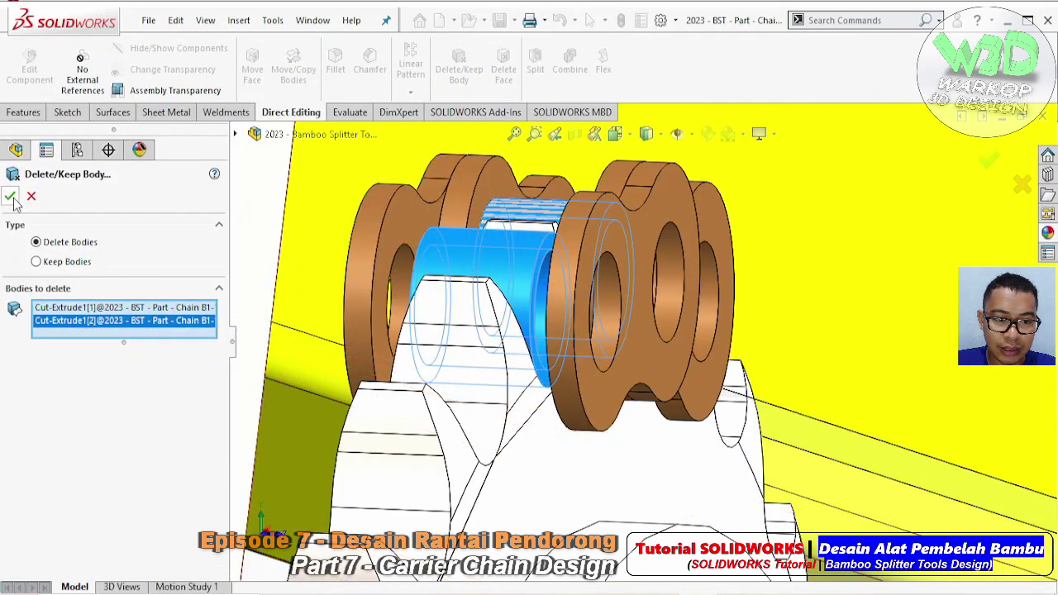
{"action": "key", "text": "Return"}
- Start a new sketch on the outer face of the link plate
{"action": "mouse_move", "coordinate": [633, 264]}
{"action": "middle_mouse_down"}
{"action": "mouse_move", "coordinate": [589, 265]}
{"action": "mouse_move", "coordinate": [623, 304]}
{"action": "middle_mouse_up"}
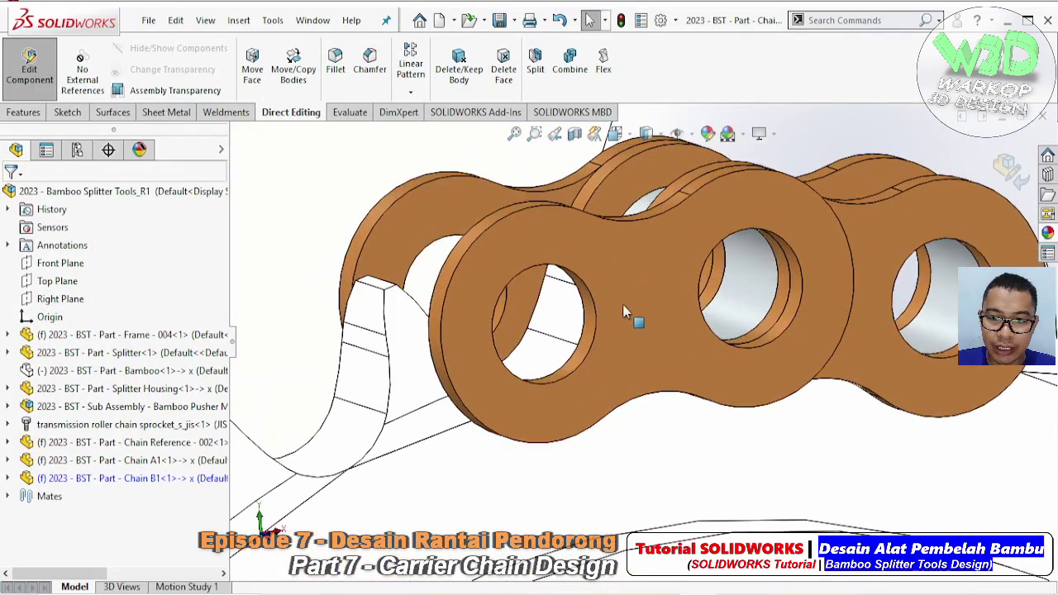
{"action": "left_click", "coordinate": [623, 302]}
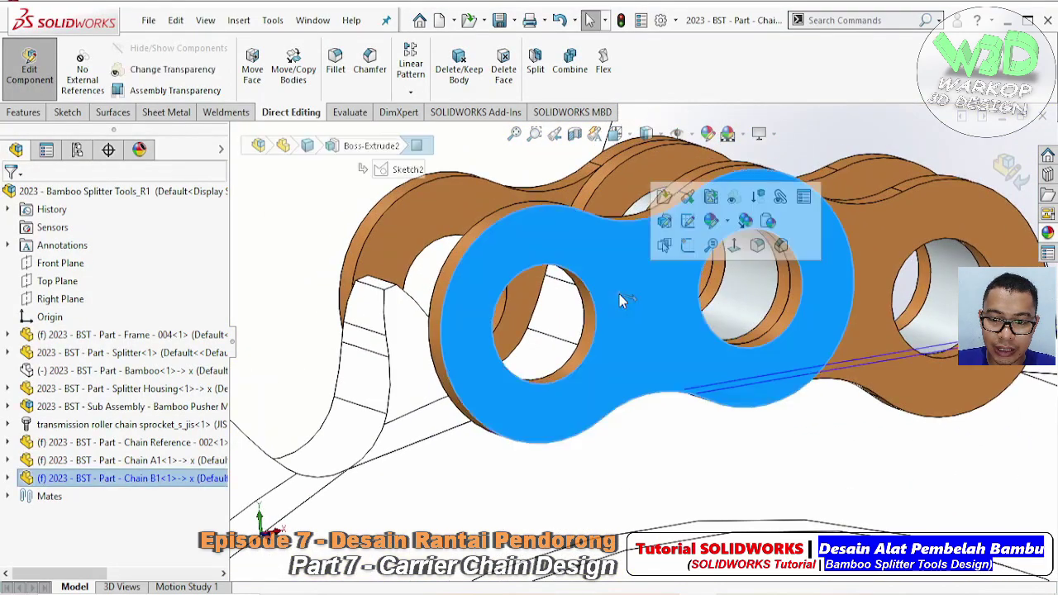
{"action": "left_click", "coordinate": [689, 247]}
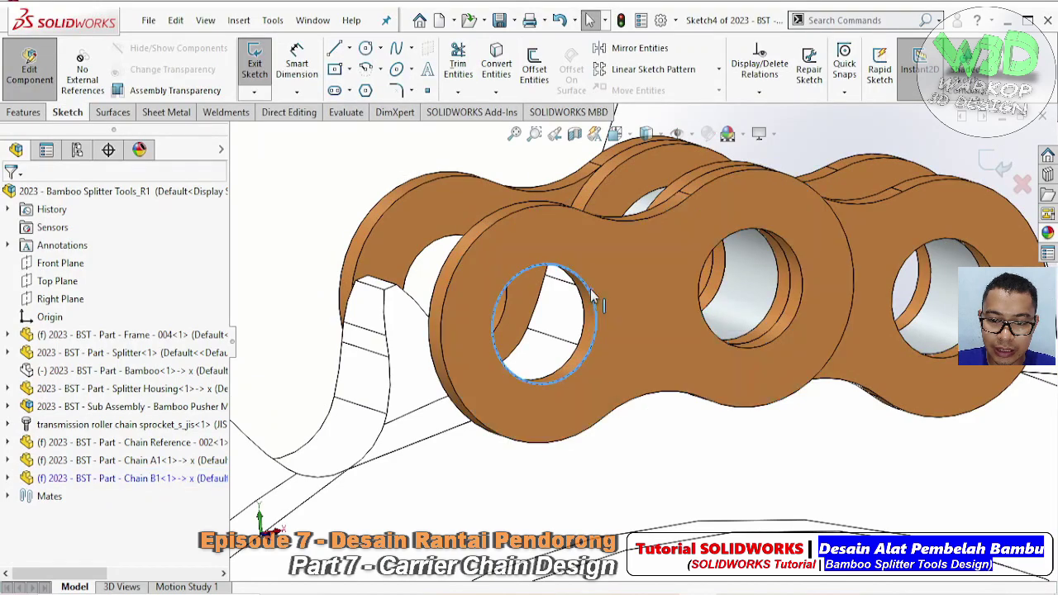
- Convert both hole edges to sketch circles and extrude them Up To Surface
{"action": "left_click", "coordinate": [720, 339], "text": "ctrl"}
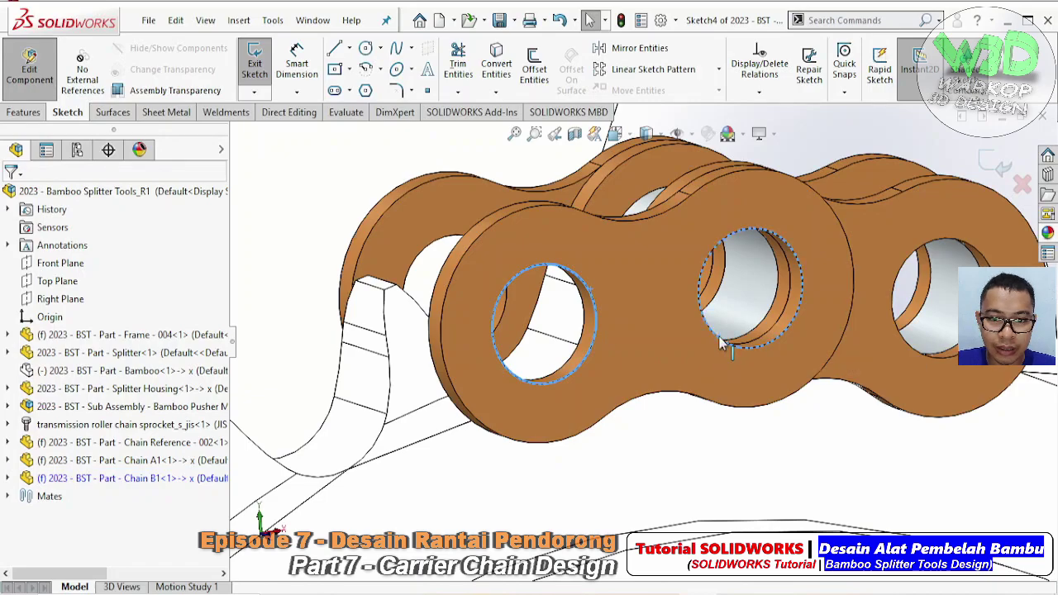
{"action": "left_click", "coordinate": [496, 62]}
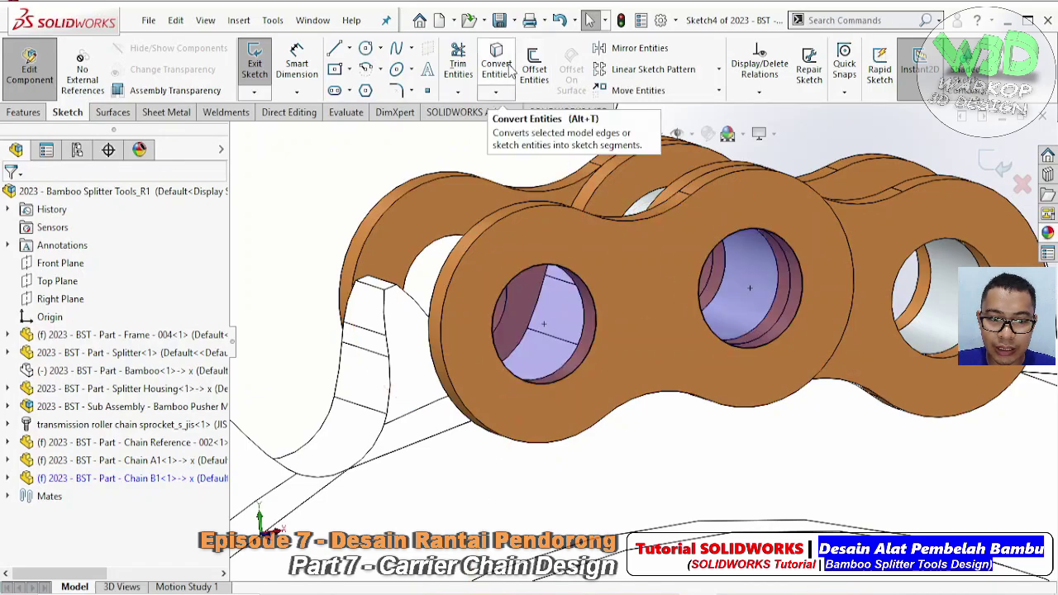
{"action": "left_click", "coordinate": [25, 113]}
{"action": "left_click", "coordinate": [254, 90]}
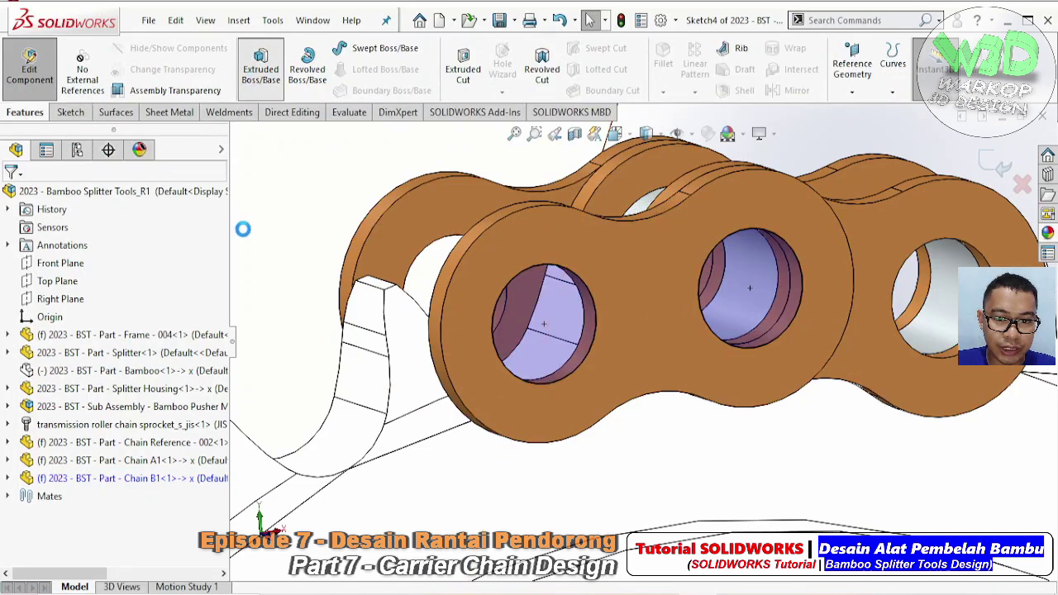
{"action": "left_click", "coordinate": [116, 293]}
{"action": "left_click", "coordinate": [66, 339]}
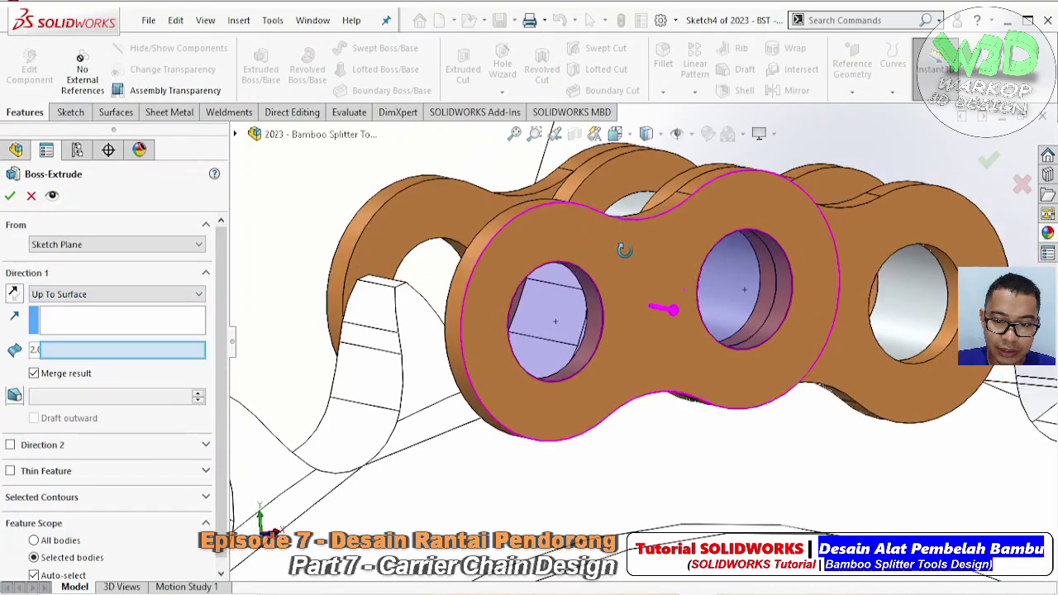
- End the pins at the opposite Chain B1 plate face, unmerged, and confirm
{"action": "key", "text": "ctrl+8"}
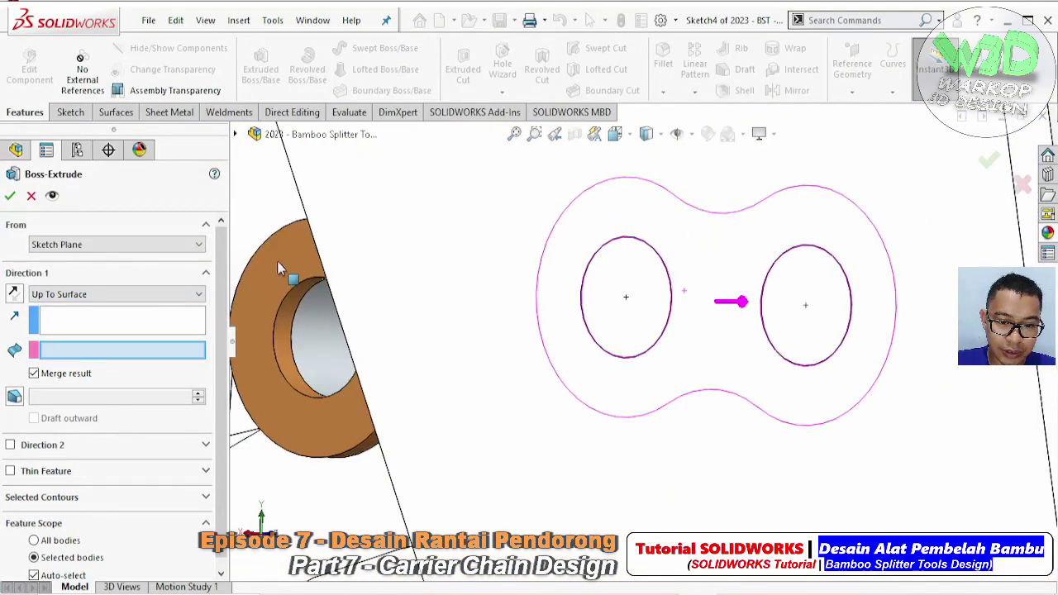
{"action": "left_click", "coordinate": [277, 261]}
{"action": "mouse_move", "coordinate": [298, 257]}
{"action": "middle_mouse_down"}
{"action": "mouse_move", "coordinate": [324, 238]}
{"action": "mouse_move", "coordinate": [355, 241]}
{"action": "middle_mouse_up"}
{"action": "left_click", "coordinate": [492, 248]}
{"action": "mouse_move", "coordinate": [492, 248]}
{"action": "middle_mouse_down"}
{"action": "mouse_move", "coordinate": [383, 242]}
{"action": "mouse_move", "coordinate": [360, 223]}
{"action": "mouse_move", "coordinate": [171, 382]}
{"action": "middle_mouse_up"}
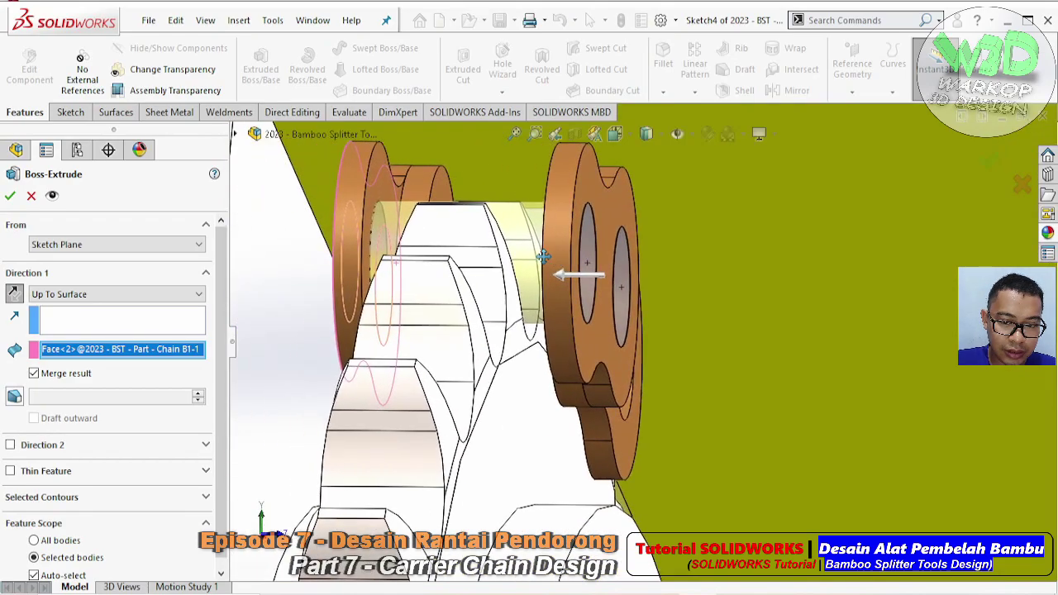
{"action": "left_click", "coordinate": [61, 377]}
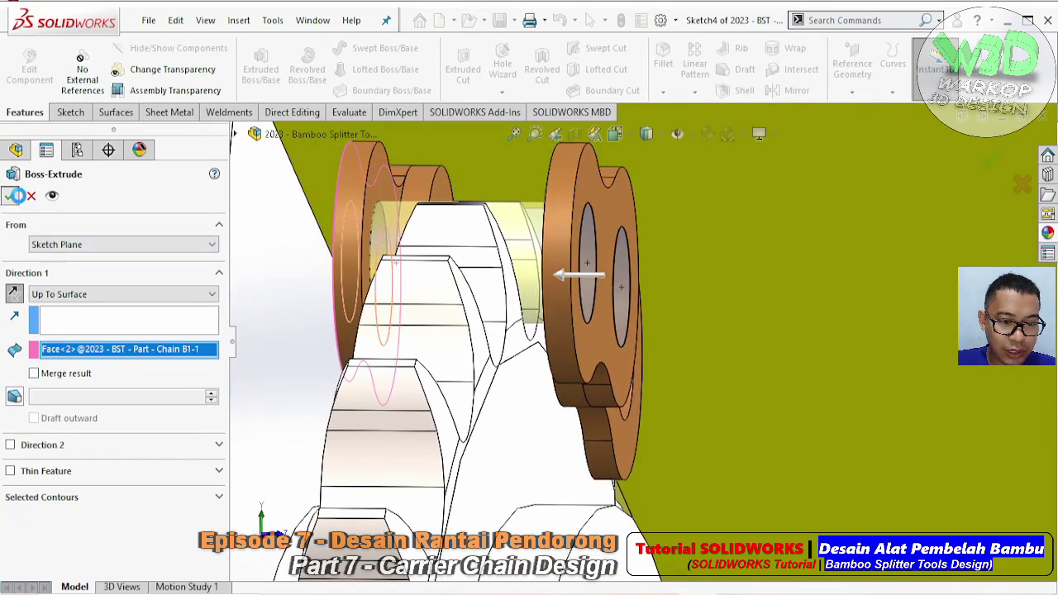
{"action": "key", "text": "Return"}
{"action": "mouse_move", "coordinate": [540, 264]}
{"action": "middle_mouse_down"}
{"action": "mouse_move", "coordinate": [455, 271]}
{"action": "mouse_move", "coordinate": [388, 348]}
{"action": "middle_mouse_up"}
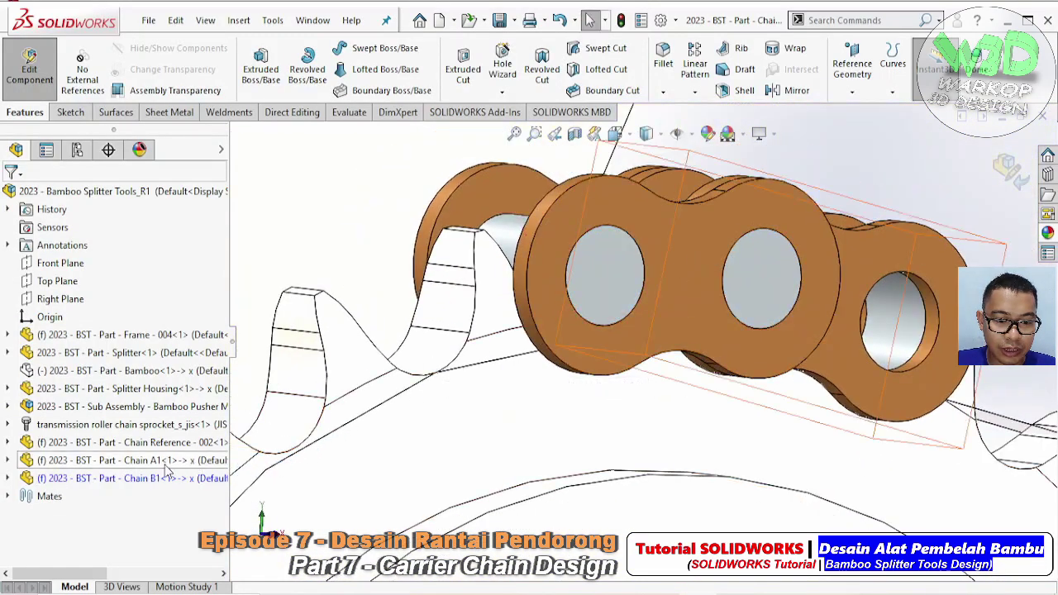
- Review the external references list for Chain B1
{"action": "left_click", "coordinate": [164, 461]}
{"action": "right_click", "coordinate": [157, 479]}
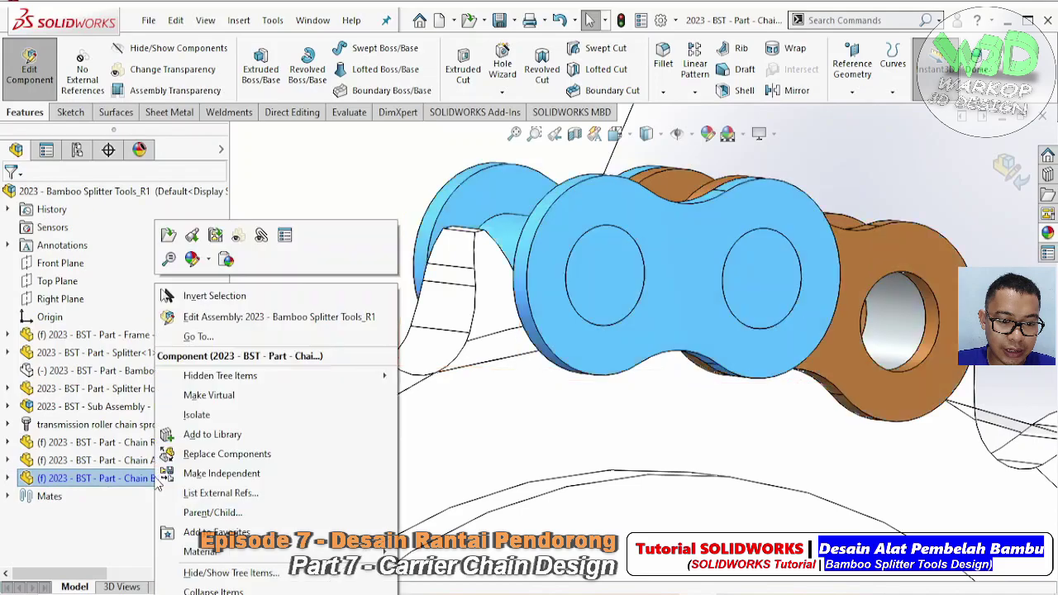
{"action": "left_click", "coordinate": [217, 493]}
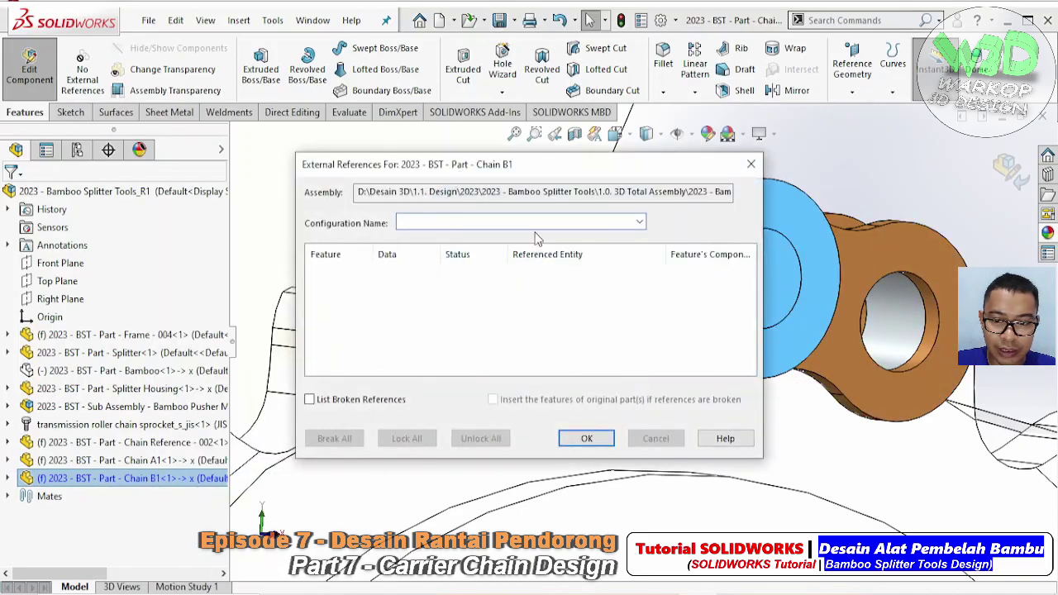
{"action": "left_click", "coordinate": [587, 438]}
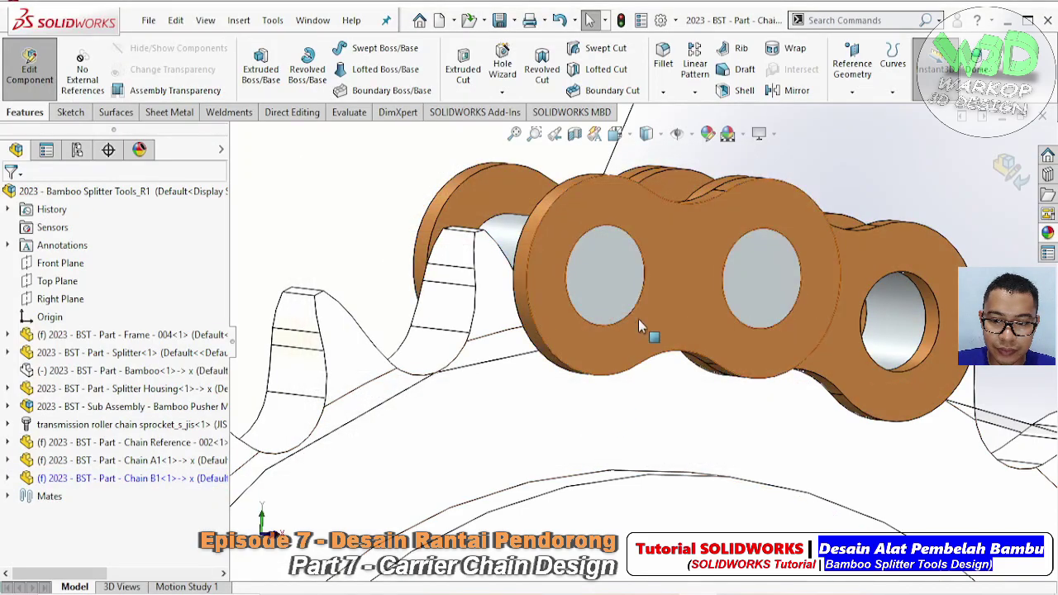
- Offset the link's four hole faces by 2 mm with Move Face
{"action": "left_click", "coordinate": [292, 113]}
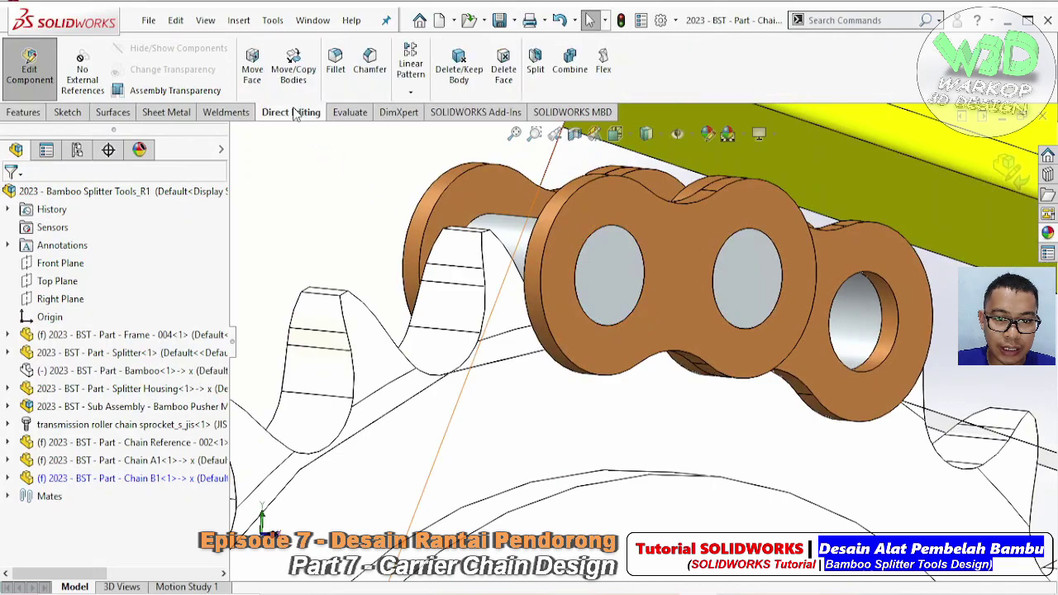
{"action": "left_click", "coordinate": [253, 69]}
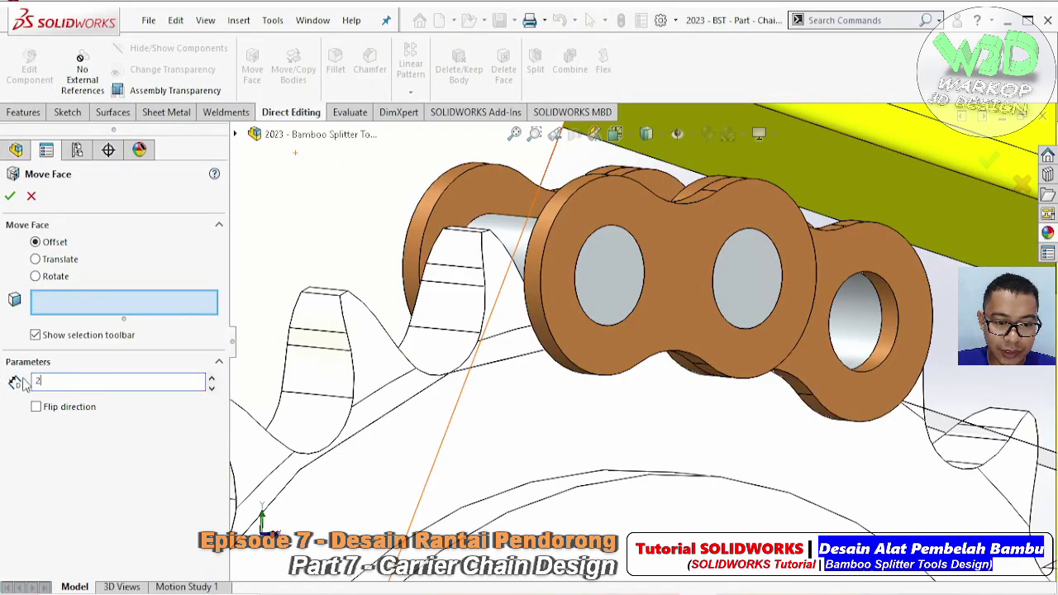
{"action": "left_click", "coordinate": [625, 266]}
{"action": "left_click", "coordinate": [741, 275]}
{"action": "mouse_move", "coordinate": [717, 272]}
{"action": "middle_mouse_down"}
{"action": "mouse_move", "coordinate": [843, 243]}
{"action": "mouse_move", "coordinate": [943, 174]}
{"action": "middle_mouse_up"}
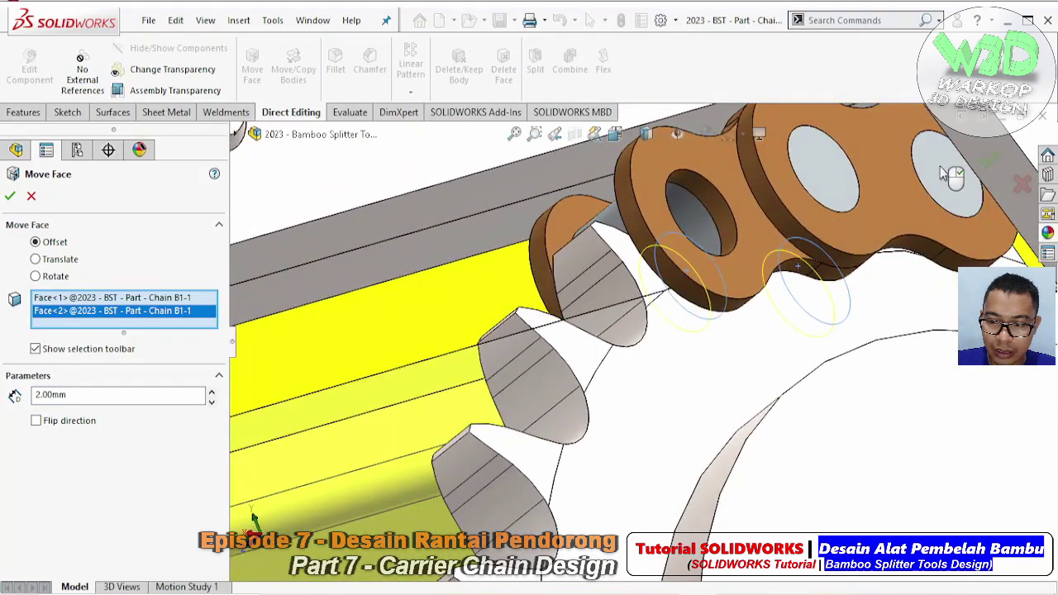
{"action": "left_click", "coordinate": [947, 174]}
{"action": "left_click", "coordinate": [819, 170]}
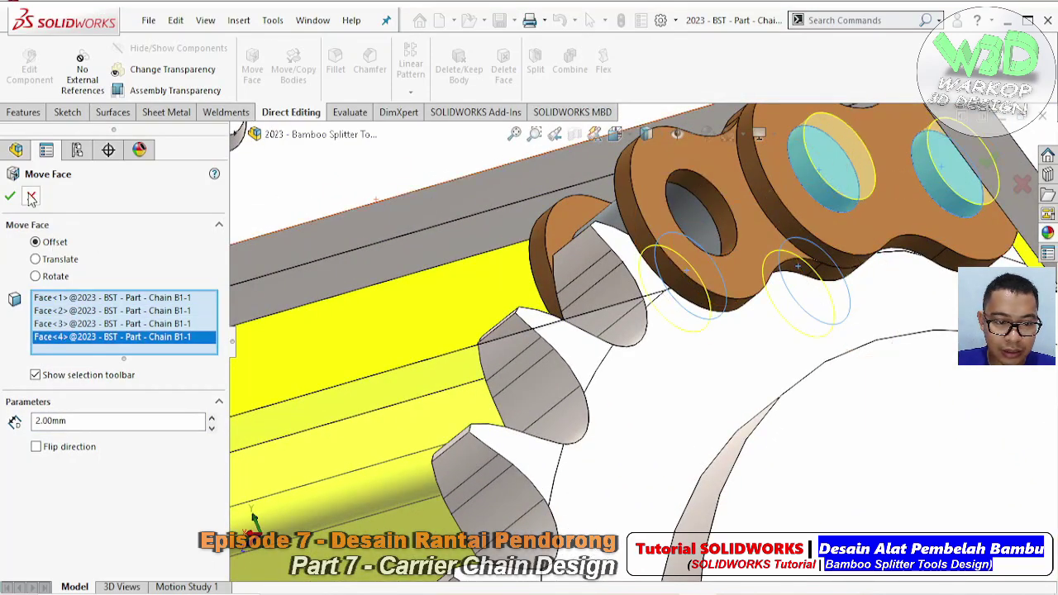
{"action": "key", "text": "Return"}
- Exit Chain B1 part editing and return to the assembly
{"action": "mouse_move", "coordinate": [744, 259]}
{"action": "middle_mouse_down"}
{"action": "mouse_move", "coordinate": [656, 261]}
{"action": "mouse_move", "coordinate": [827, 312]}
{"action": "mouse_move", "coordinate": [951, 388]}
{"action": "mouse_move", "coordinate": [649, 361]}
{"action": "middle_mouse_up"}
{"action": "scroll", "coordinate": [649, 361], "scroll_direction": "down", "scroll_amount": 3}
{"action": "scroll", "coordinate": [637, 381], "scroll_direction": "down", "scroll_amount": 2}
{"action": "key", "text": "ctrl+e"}
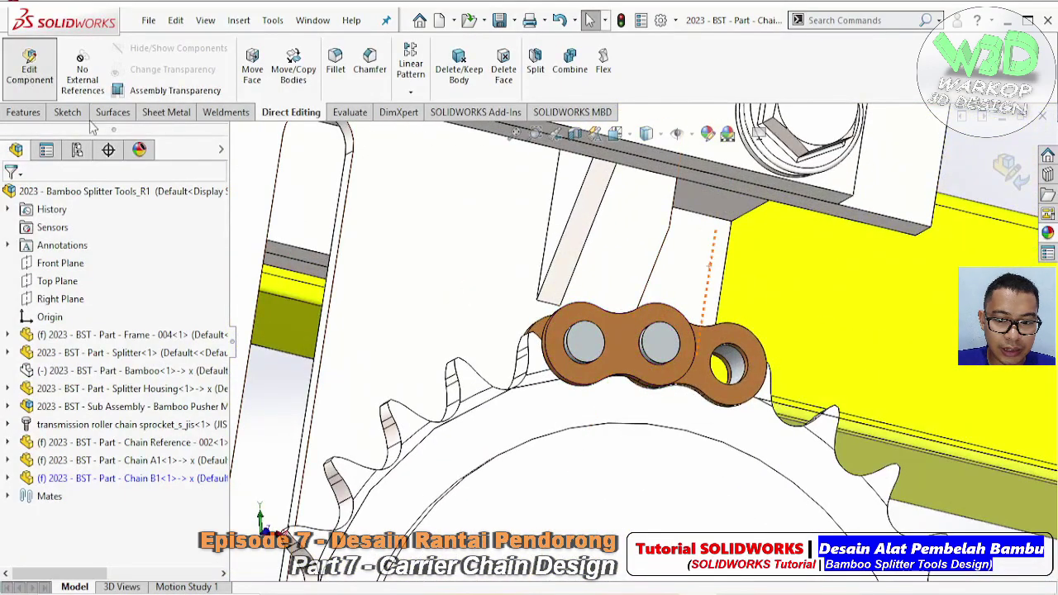
{"action": "mouse_move", "coordinate": [626, 397]}
{"action": "middle_mouse_down"}
{"action": "mouse_move", "coordinate": [690, 279]}
{"action": "mouse_move", "coordinate": [726, 263]}
{"action": "mouse_move", "coordinate": [728, 276]}
{"action": "mouse_move", "coordinate": [716, 248]}
{"action": "mouse_move", "coordinate": [718, 345]}
{"action": "mouse_move", "coordinate": [814, 347]}
{"action": "middle_mouse_up"}
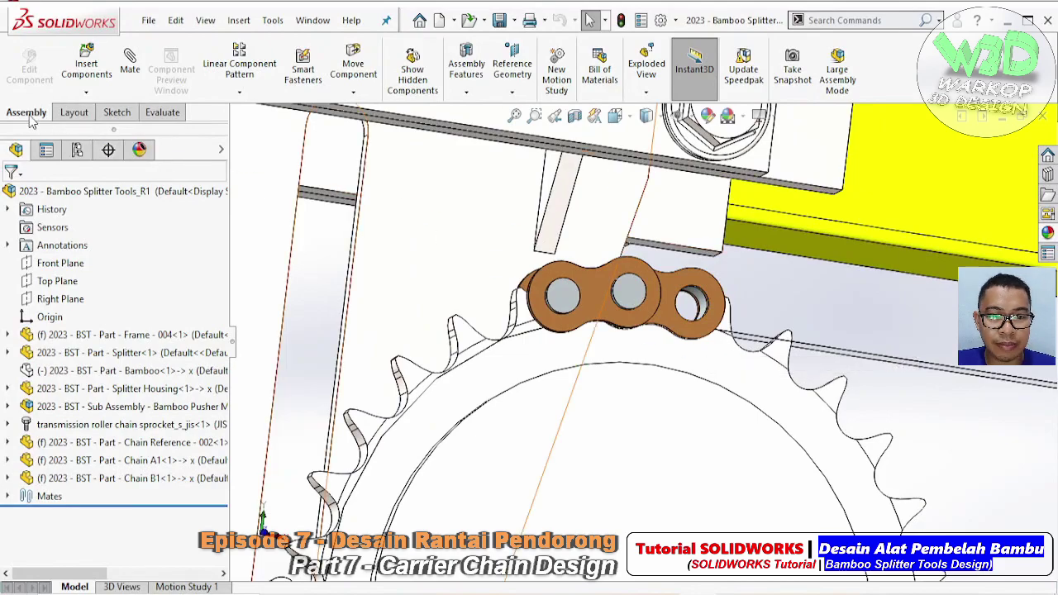
- Start a Circular Component Pattern about the sprocket's inner circular face
{"action": "left_click", "coordinate": [240, 92]}
{"action": "left_click", "coordinate": [258, 132]}
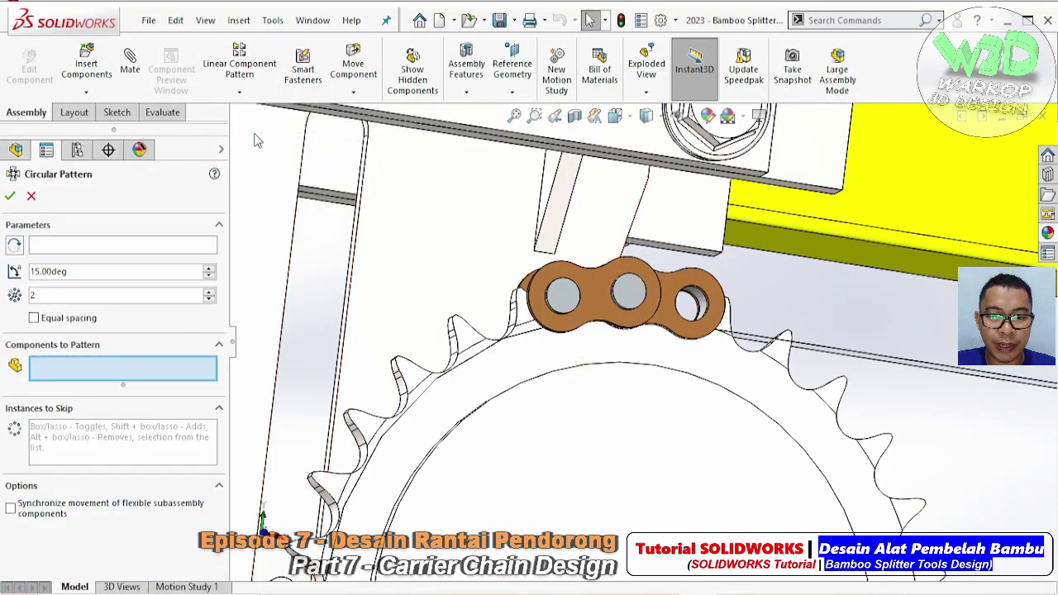
{"action": "left_click", "coordinate": [69, 250]}
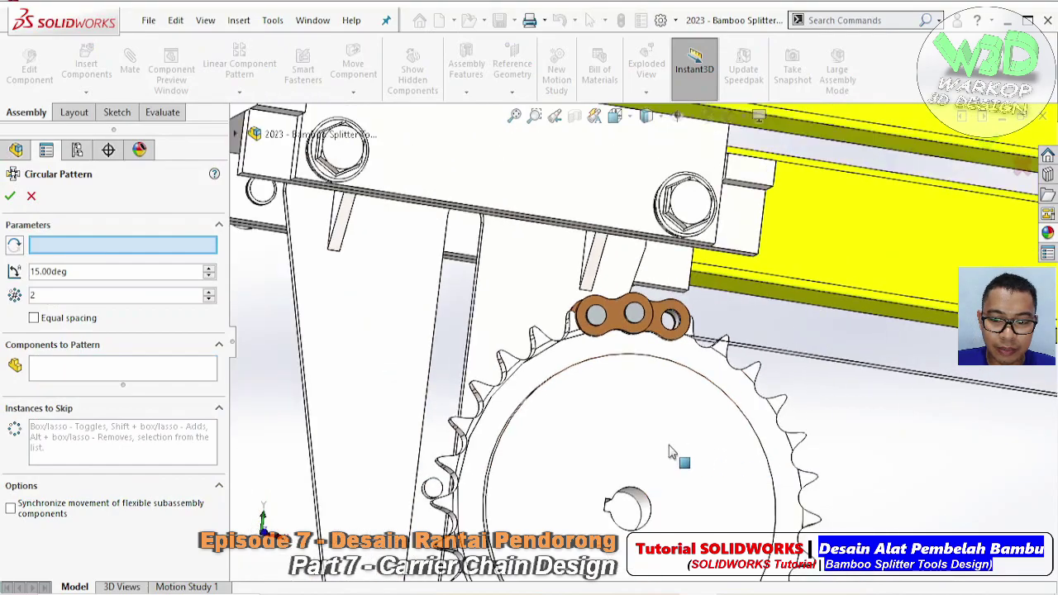
{"action": "scroll", "coordinate": [628, 504], "scroll_direction": "up", "scroll_amount": 5}
{"action": "left_click", "coordinate": [639, 483]}
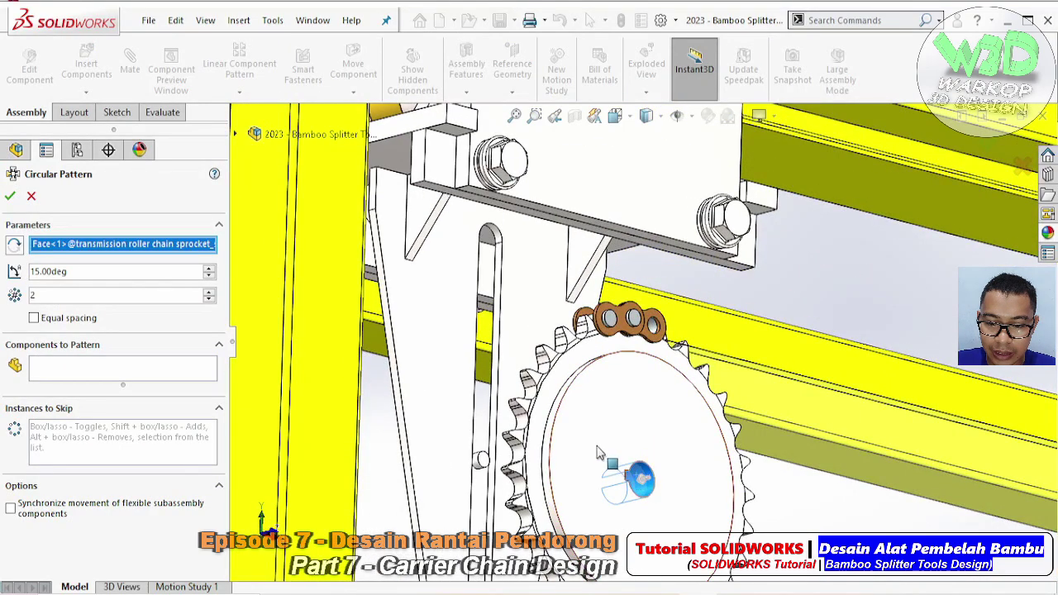
{"action": "scroll", "coordinate": [591, 425], "scroll_direction": "down", "scroll_amount": 3}
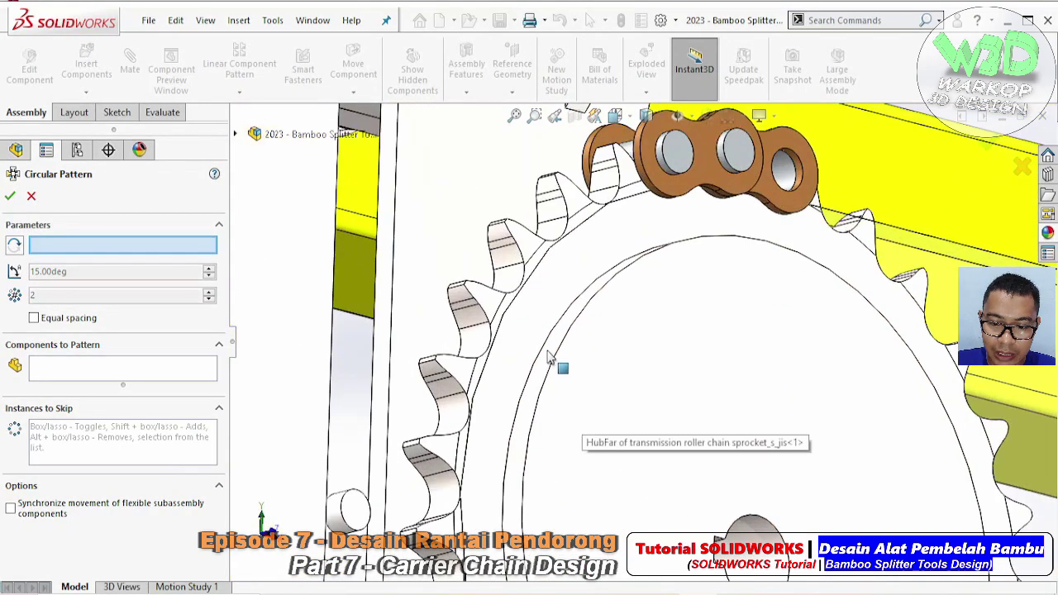
{"action": "left_click", "coordinate": [559, 363]}
{"action": "scroll", "coordinate": [559, 363], "scroll_direction": "up", "scroll_amount": 4}
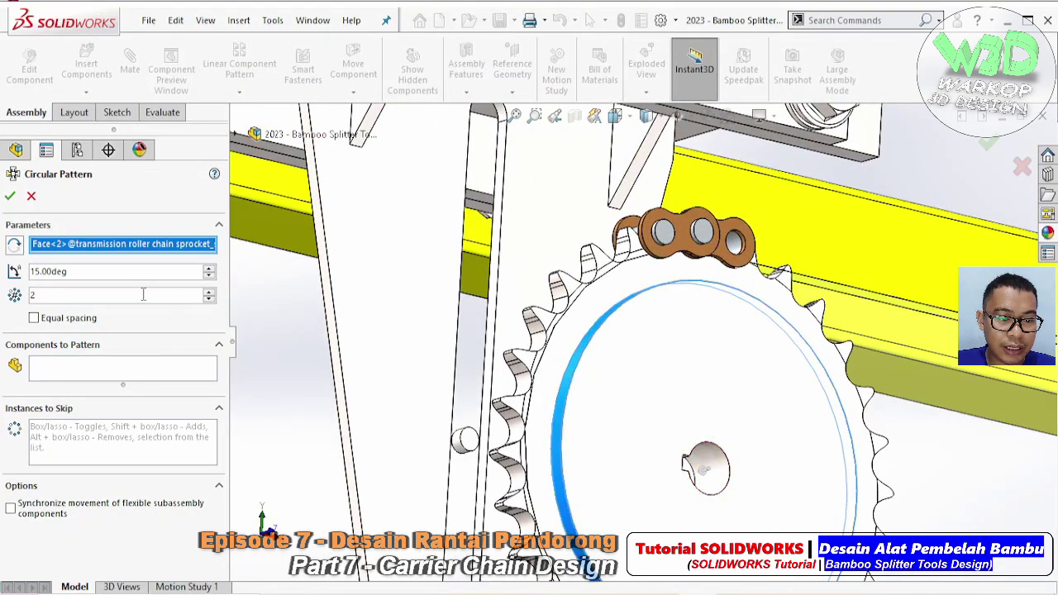
- Pattern Chain A1 reversed at 24° spacing with 2 instances, creating LocalCirPattern2
{"action": "double_click", "coordinate": [118, 273]}
{"action": "type", "text": "12"}
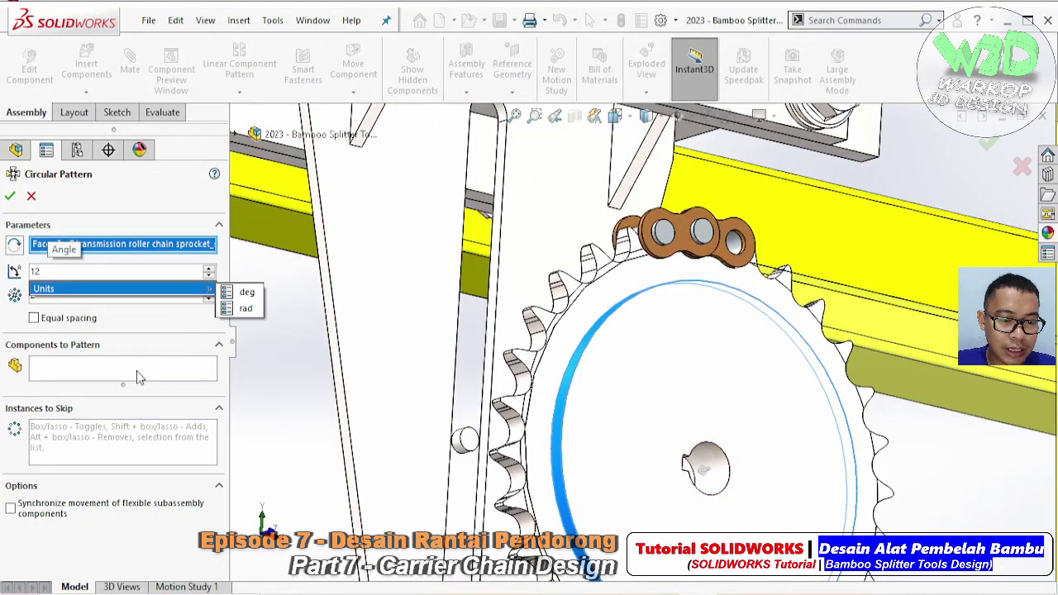
{"action": "left_click", "coordinate": [132, 375]}
{"action": "scroll", "coordinate": [704, 255], "scroll_direction": "down", "scroll_amount": 2}
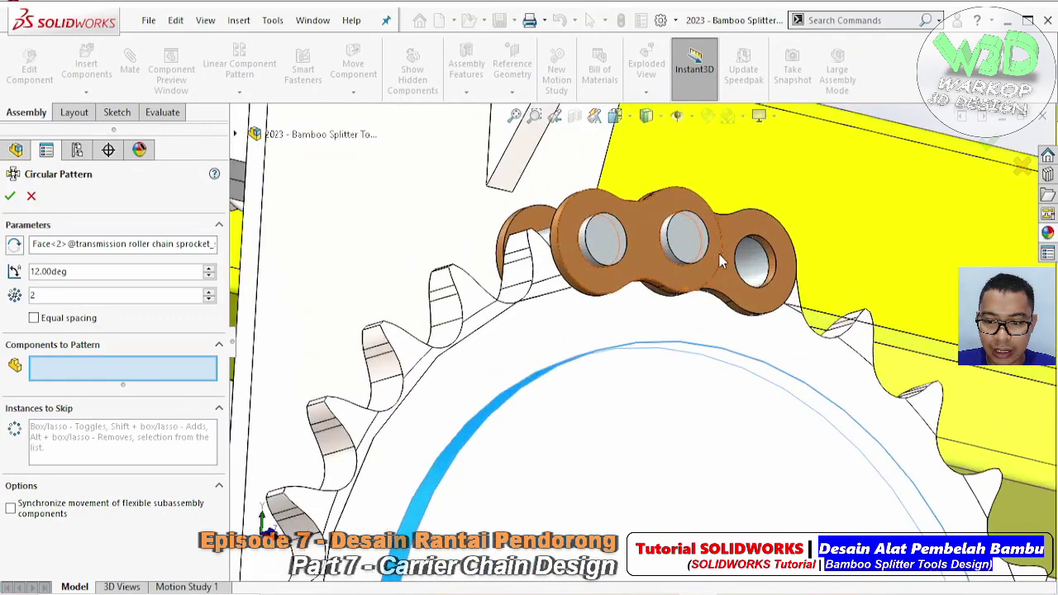
{"action": "scroll", "coordinate": [719, 253], "scroll_direction": "down", "scroll_amount": 2}
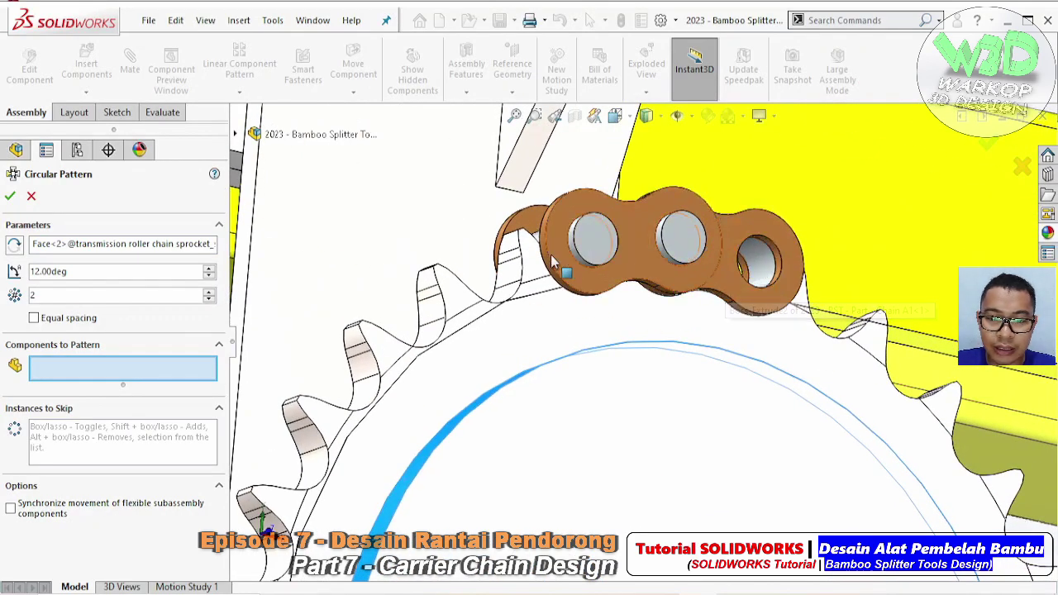
{"action": "left_click", "coordinate": [736, 291]}
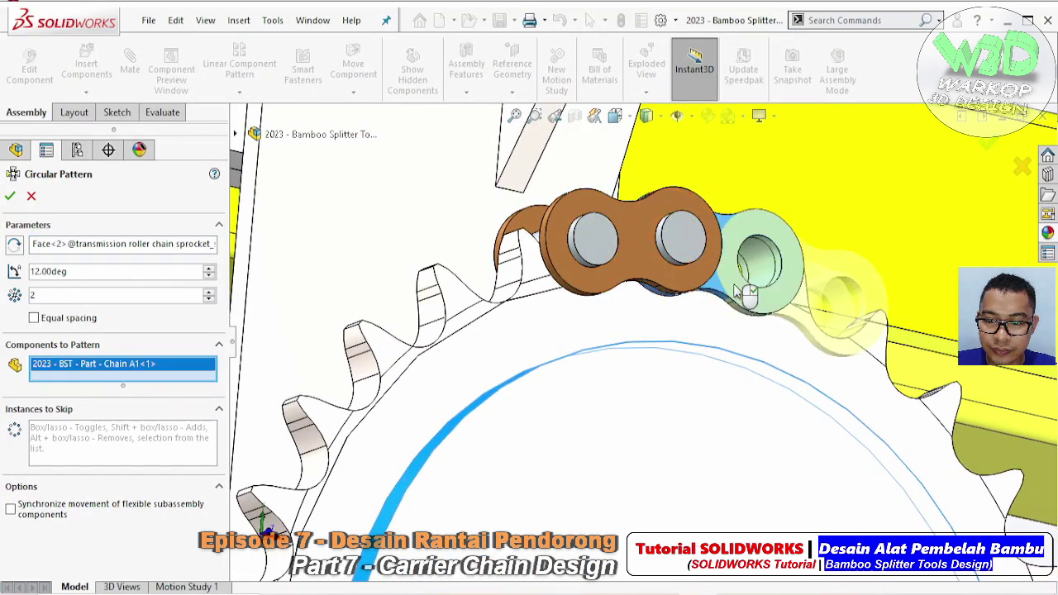
{"action": "left_click", "coordinate": [16, 246]}
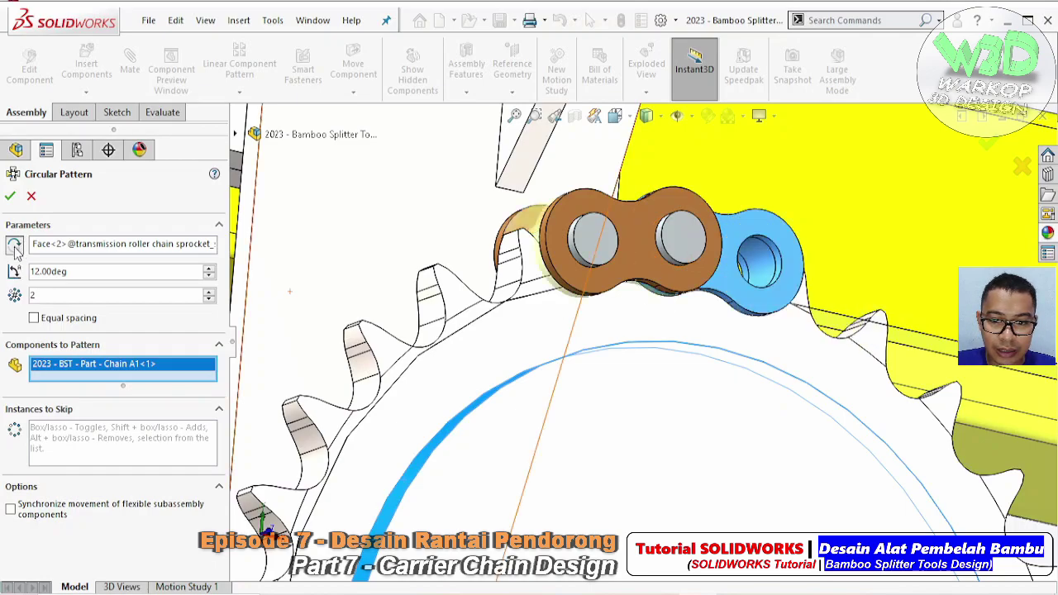
{"action": "type", "text": "24"}
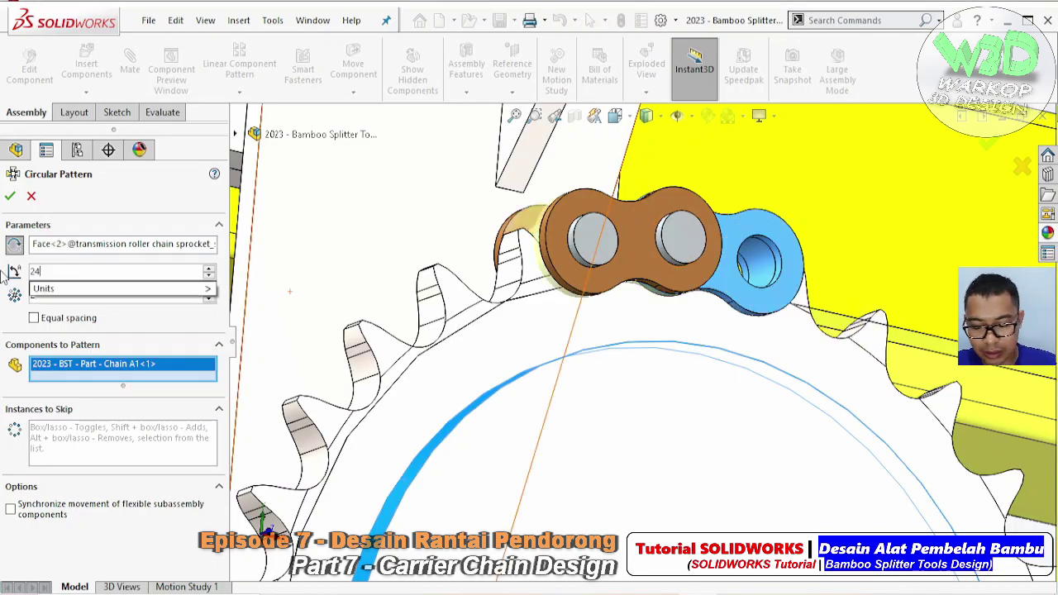
{"action": "key", "text": "Return"}
{"action": "middle_click_drag", "start_coordinate": [560, 262], "coordinate": [548, 262]}
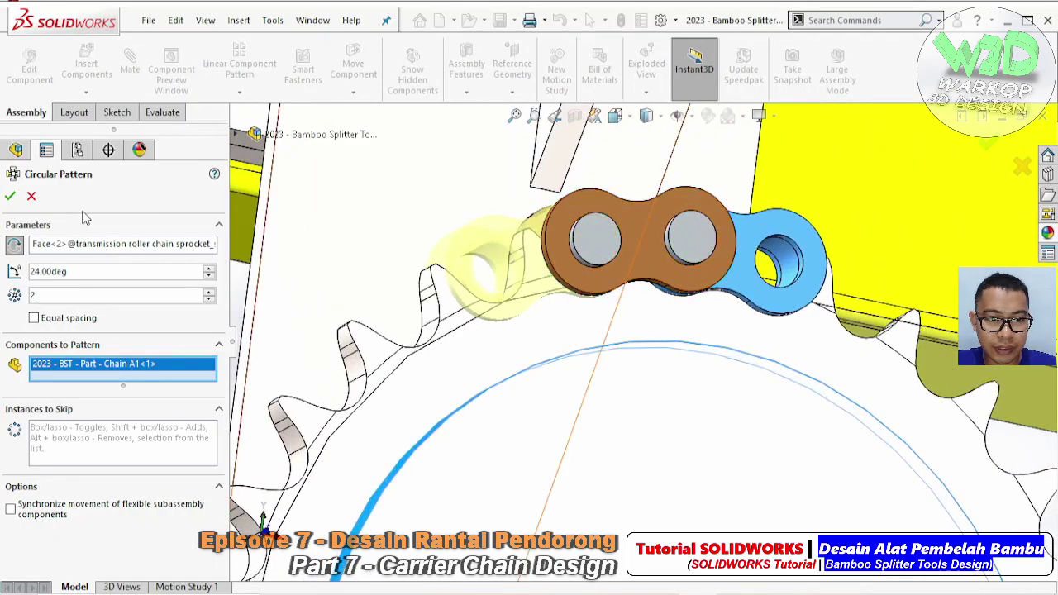
{"action": "left_click", "coordinate": [10, 197]}
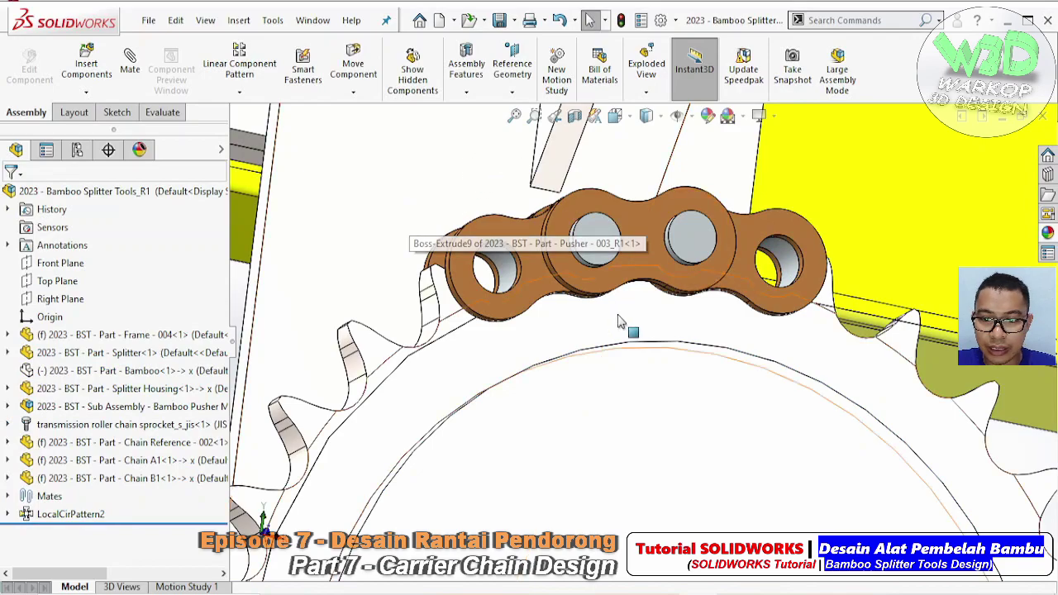
{"action": "scroll", "coordinate": [472, 161], "scroll_direction": "up", "scroll_amount": 2}
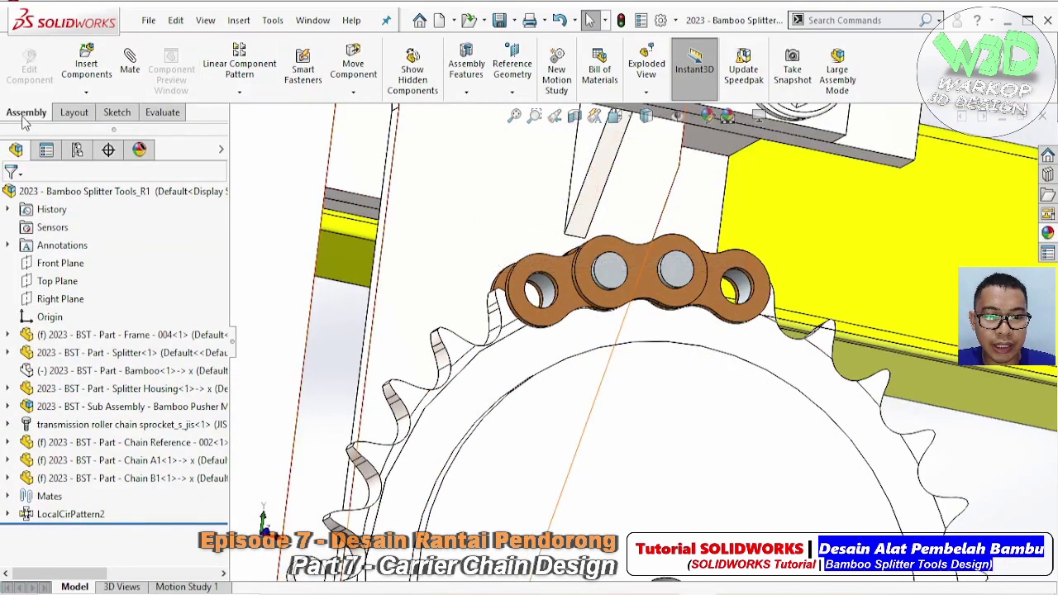
- Circularly pattern Chain B1 about the sprocket face, reversed, at 24° with 2 instances
{"action": "left_click", "coordinate": [243, 95]}
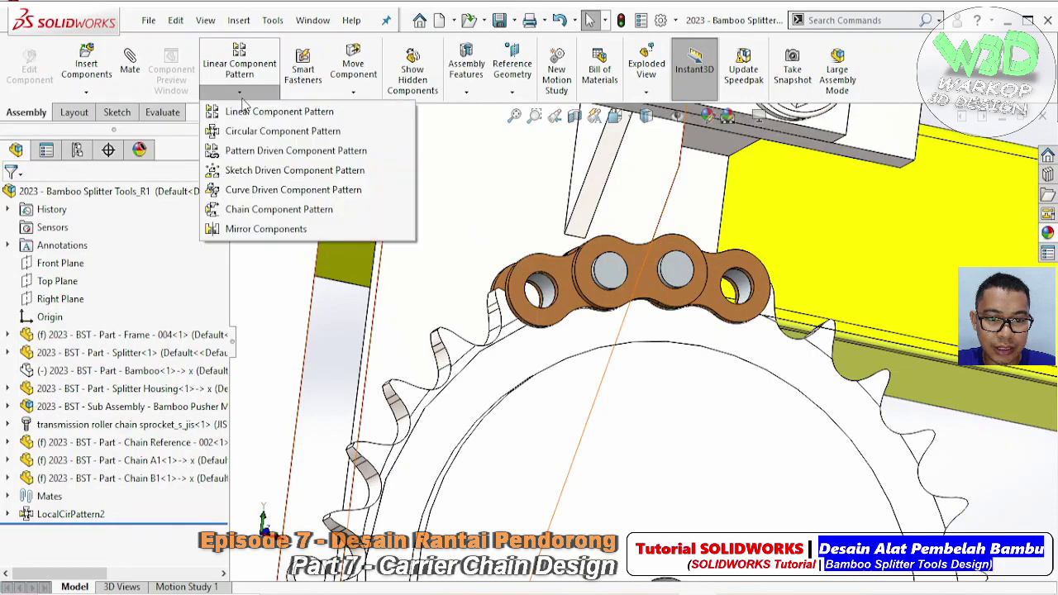
{"action": "left_click", "coordinate": [256, 133]}
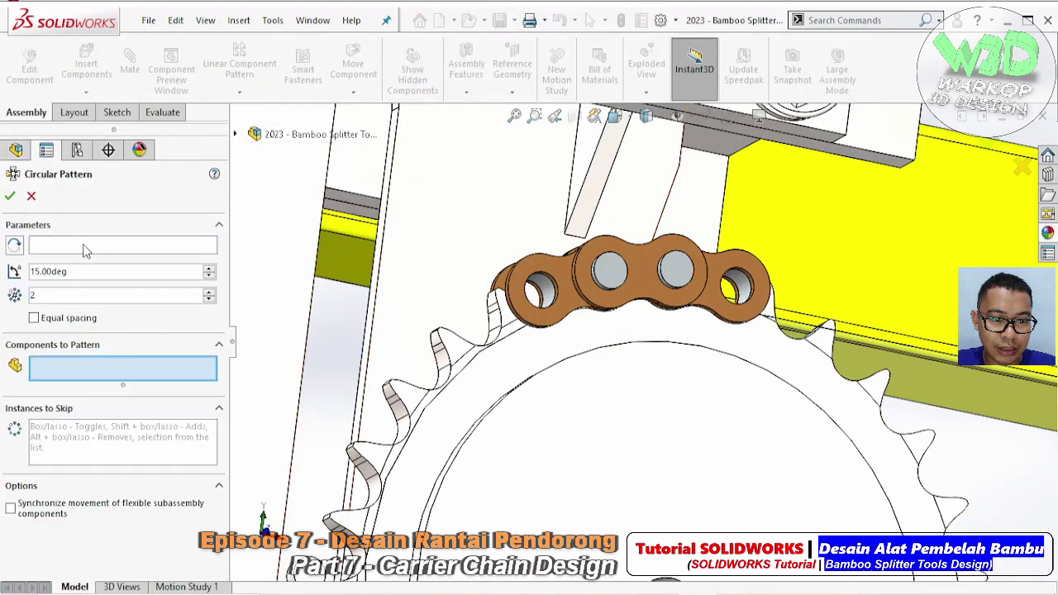
{"action": "scroll", "coordinate": [506, 409], "scroll_direction": "up", "scroll_amount": 2}
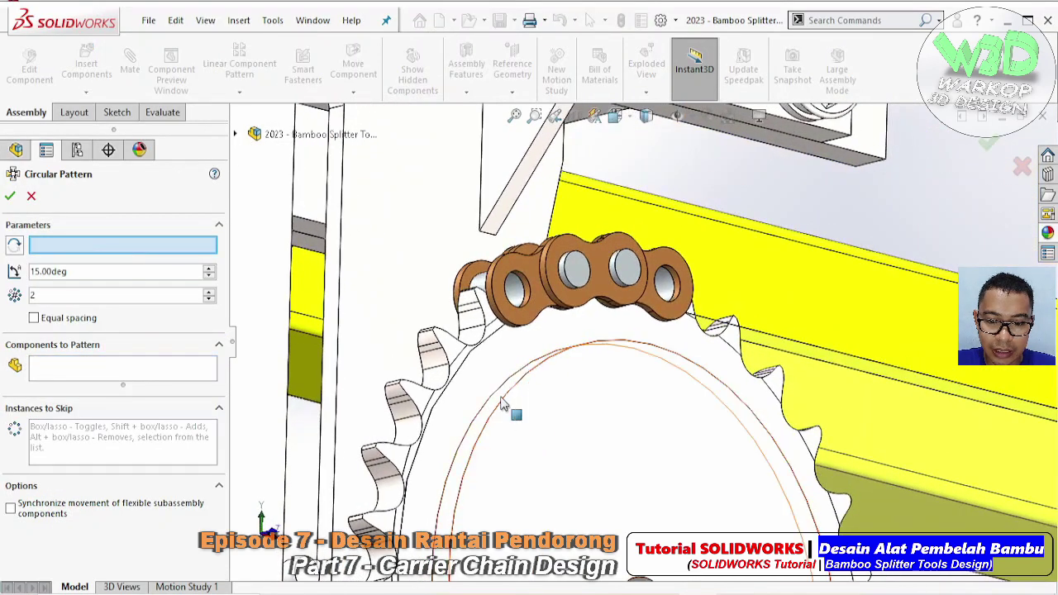
{"action": "left_click", "coordinate": [517, 430]}
{"action": "left_click", "coordinate": [90, 372]}
{"action": "scroll", "coordinate": [607, 294], "scroll_direction": "down", "scroll_amount": 2}
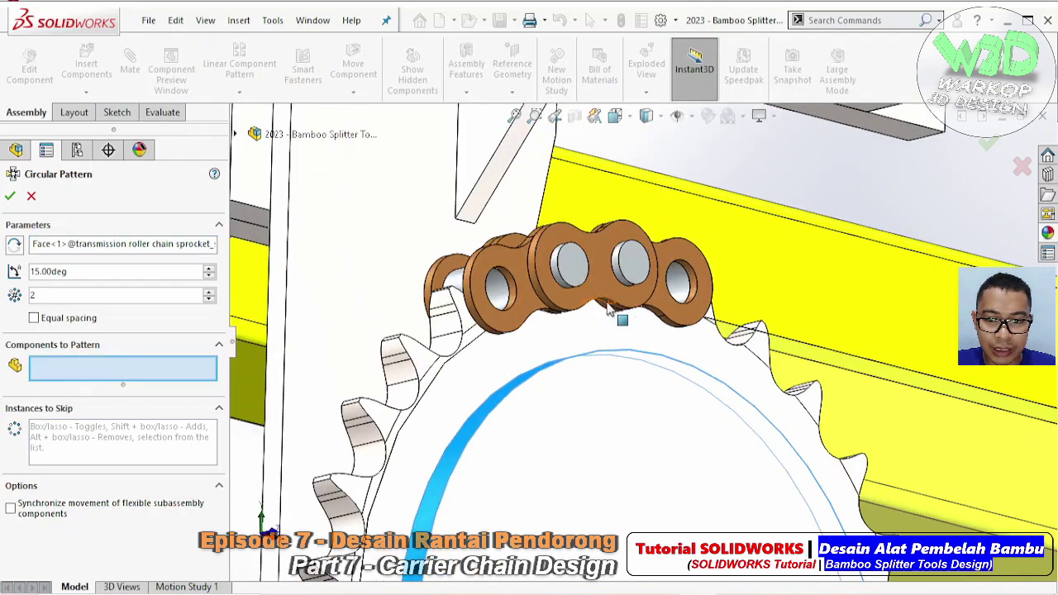
{"action": "left_click", "coordinate": [612, 289]}
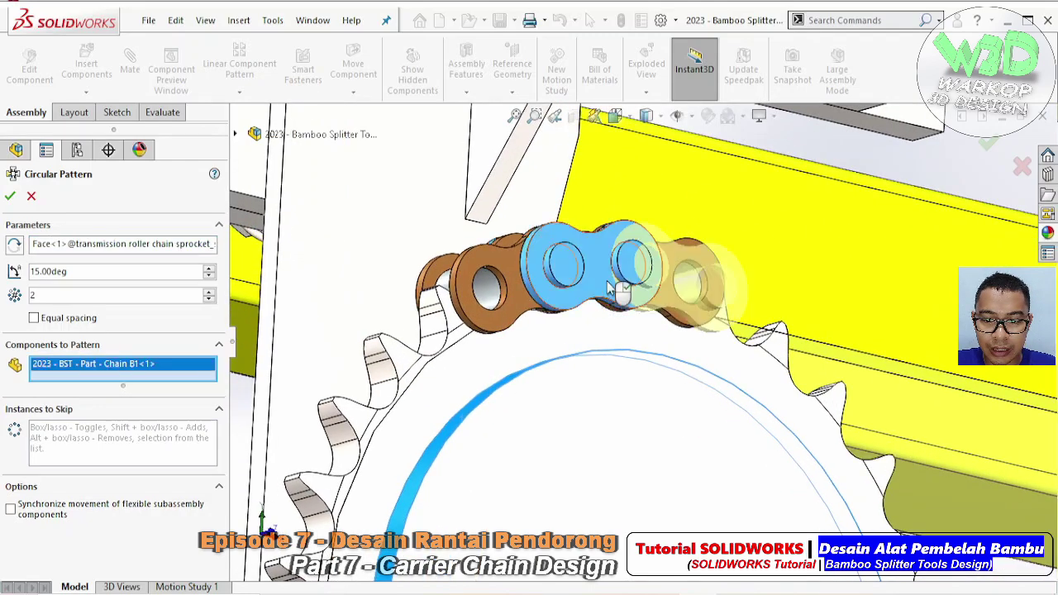
{"action": "left_click", "coordinate": [15, 246]}
{"action": "left_click_drag", "start_coordinate": [112, 273], "coordinate": [9, 272]}
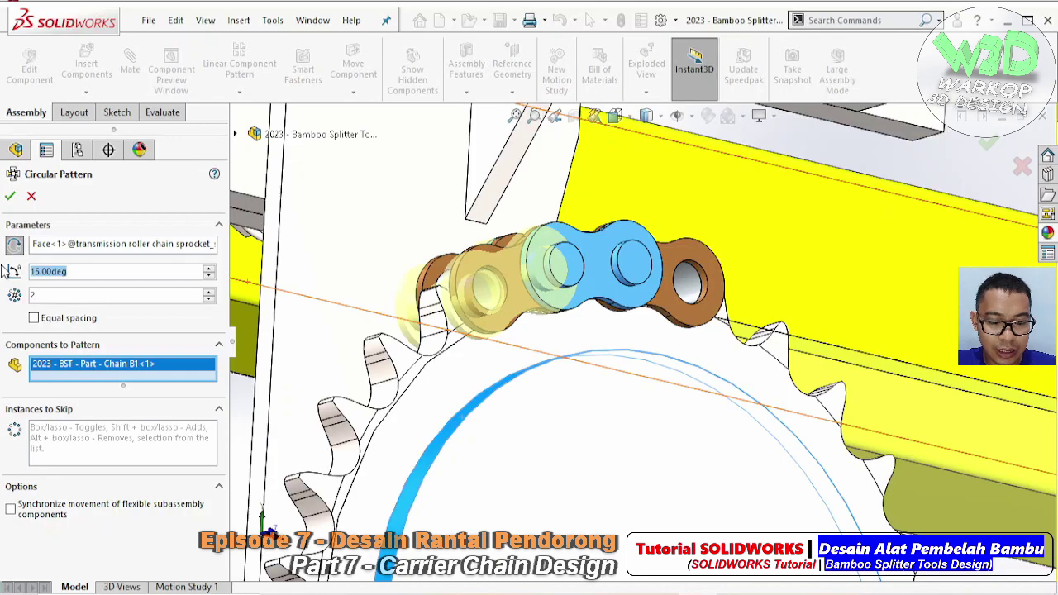
{"action": "type", "text": "24"}
{"action": "key", "text": "Return"}
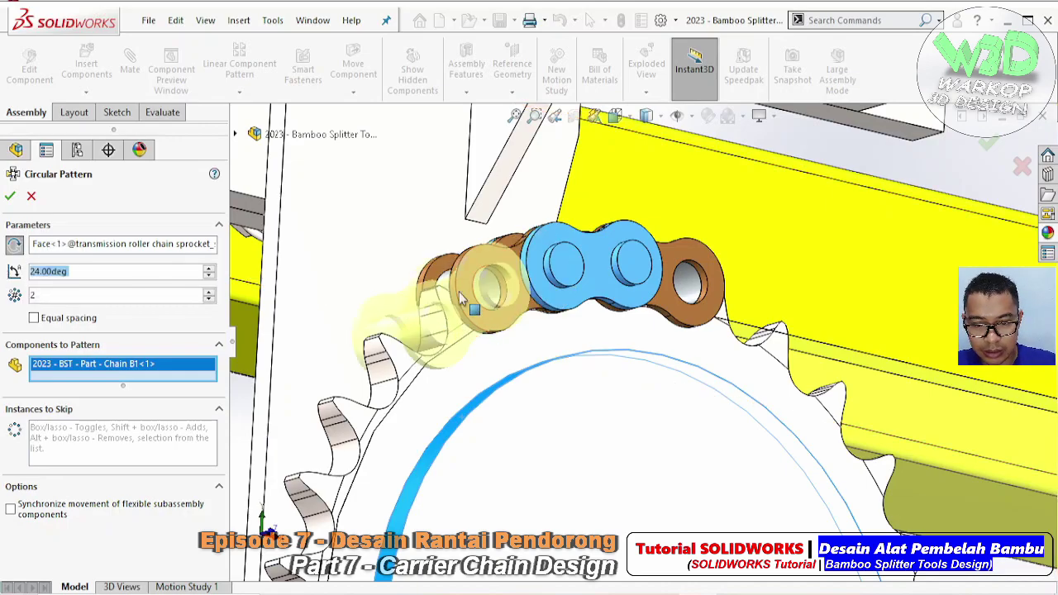
{"action": "key", "text": "Return"}
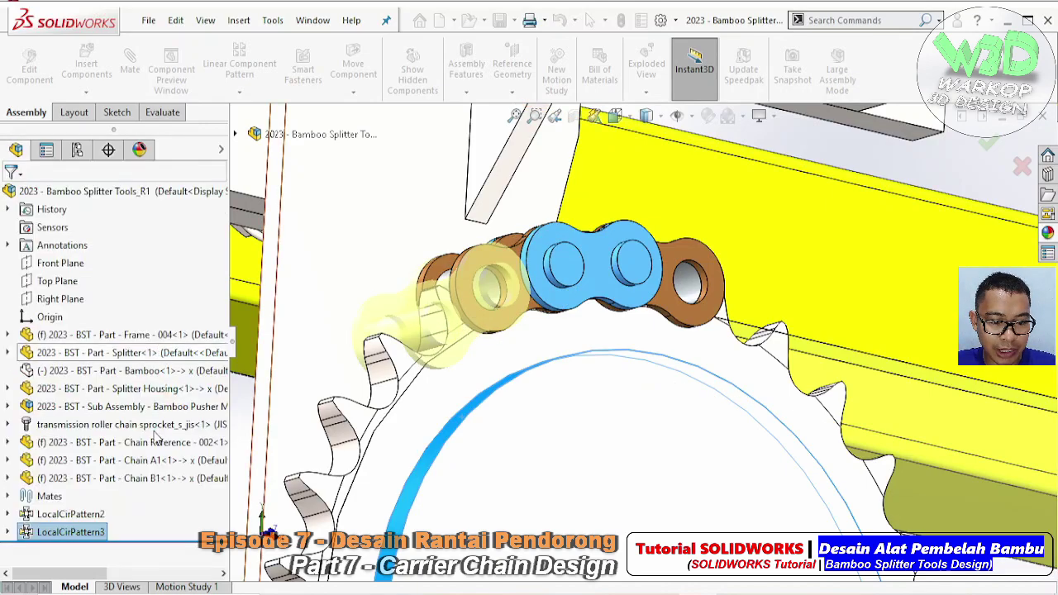
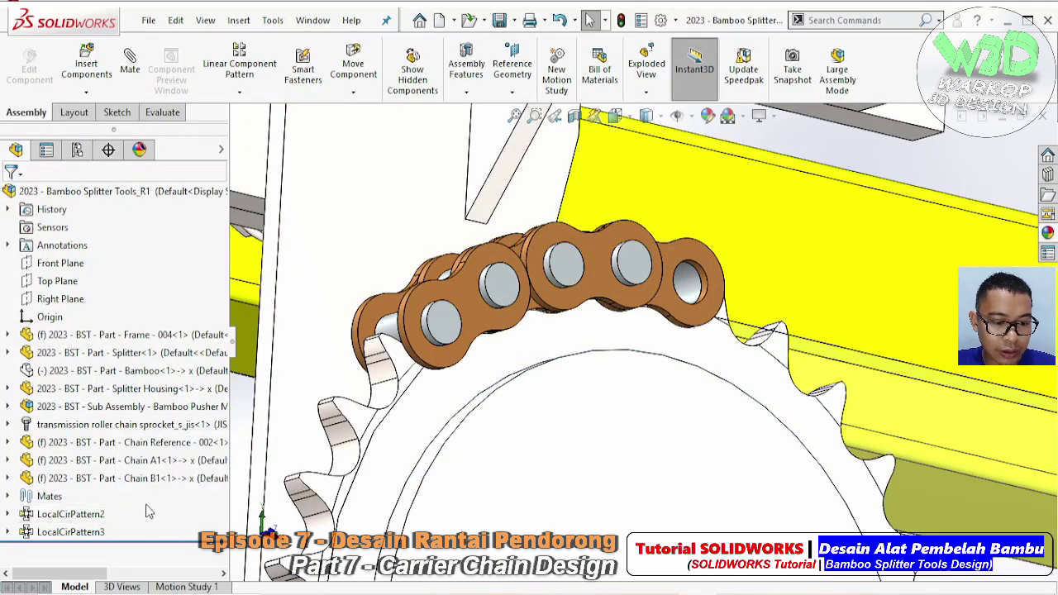
- Dissolve both LocalCirPatterns into separate chain links
{"action": "left_click", "coordinate": [96, 516]}
{"action": "left_click", "coordinate": [92, 533], "text": "ctrl"}
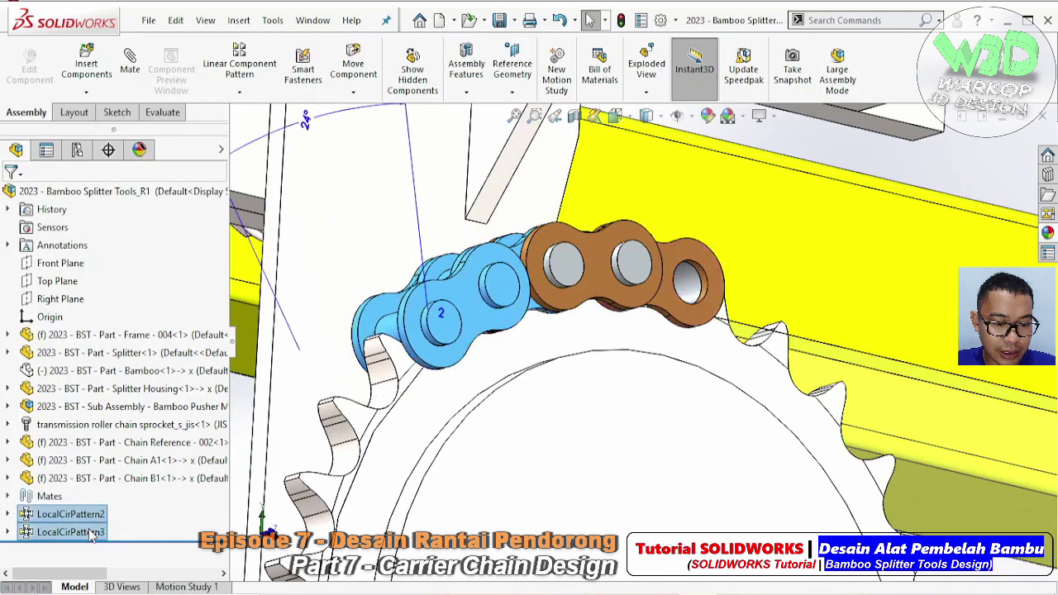
{"action": "right_click", "coordinate": [93, 533]}
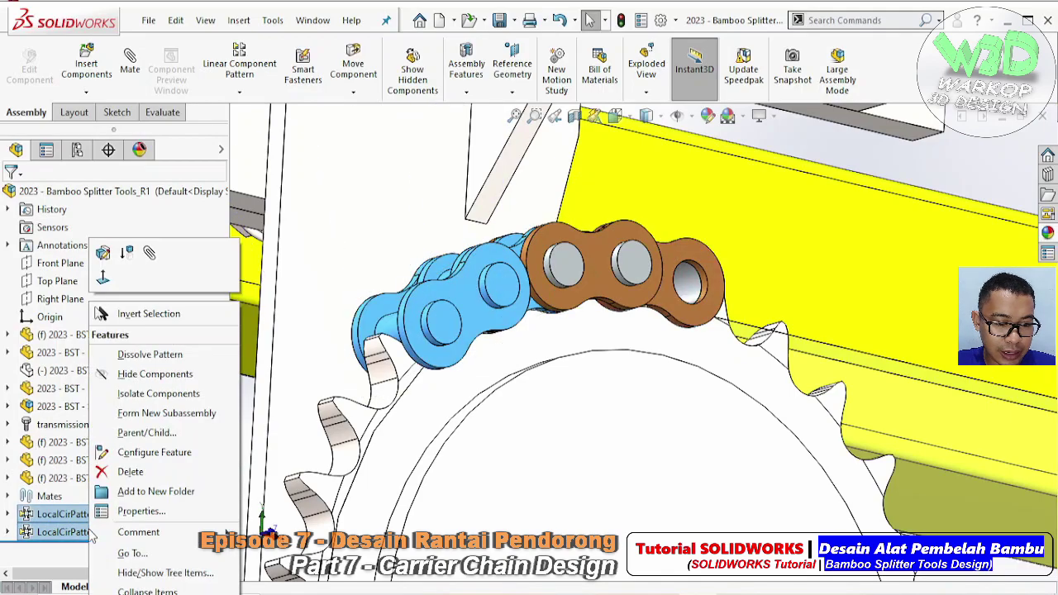
{"action": "left_click", "coordinate": [174, 359]}
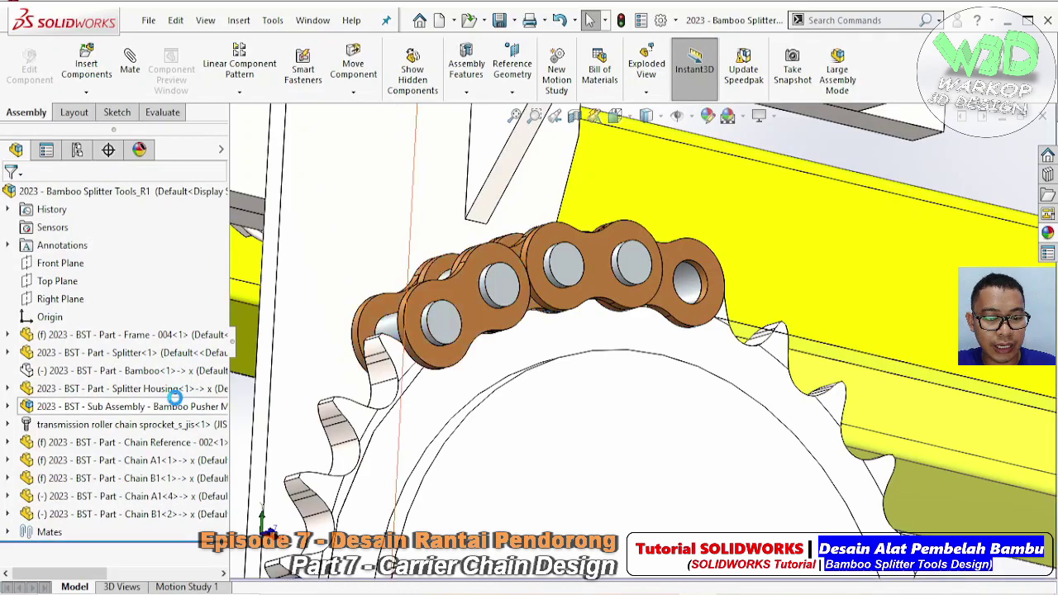
- Fix the loose Chain A1<4> and Chain B1<2> links in place
{"action": "left_click", "coordinate": [172, 497]}
{"action": "left_click", "coordinate": [157, 515], "text": "ctrl"}
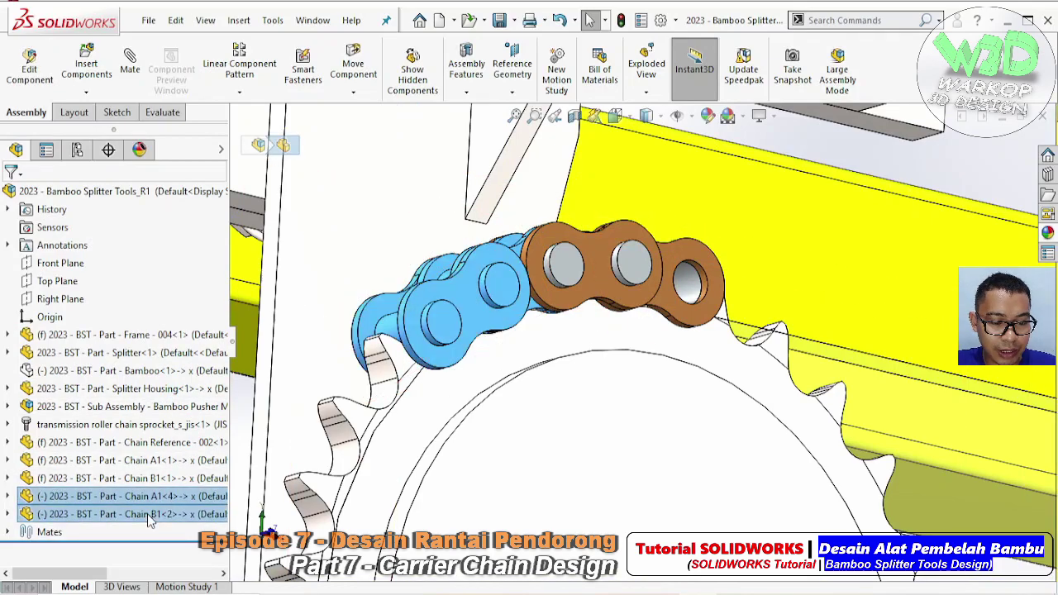
{"action": "right_click", "coordinate": [150, 515]}
{"action": "left_click", "coordinate": [243, 379]}
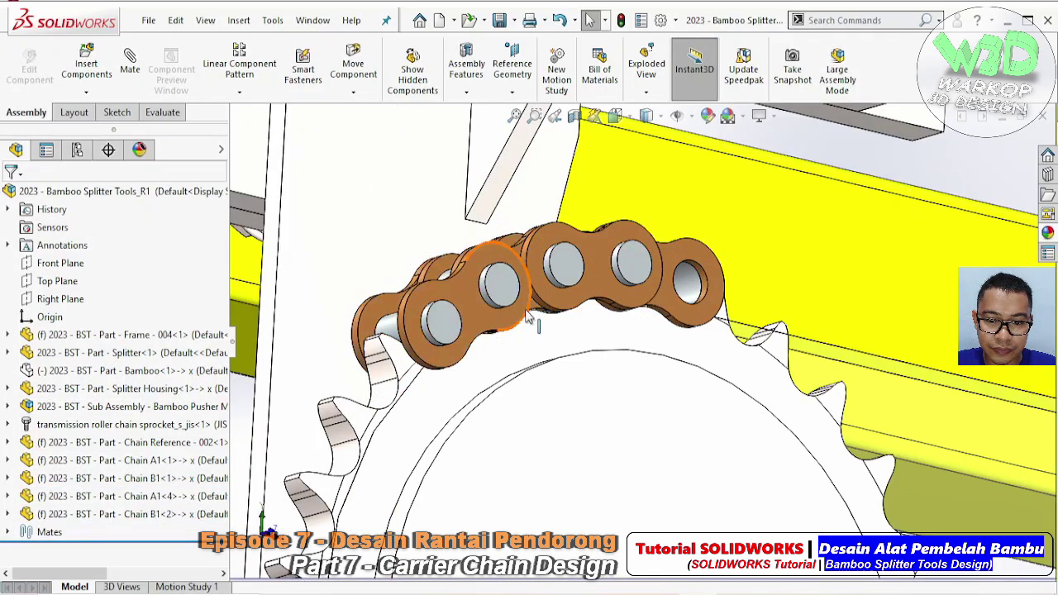
- Make one chain link an independent part saved as Chain C1
{"action": "mouse_move", "coordinate": [545, 330]}
{"action": "middle_mouse_down"}
{"action": "mouse_move", "coordinate": [579, 283]}
{"action": "mouse_move", "coordinate": [459, 317]}
{"action": "middle_mouse_up"}
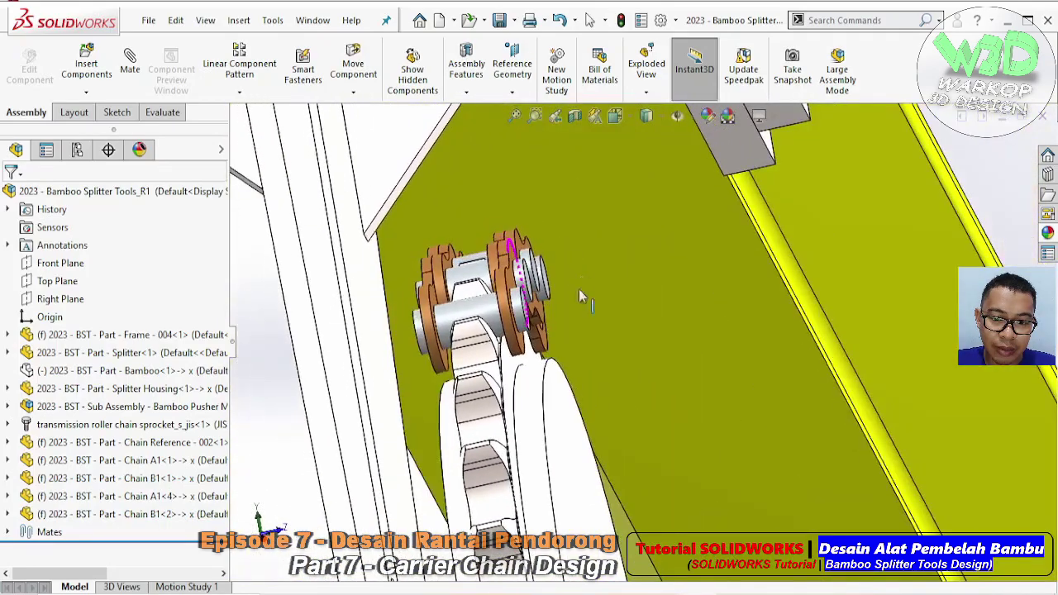
{"action": "scroll", "coordinate": [459, 317], "scroll_direction": "down", "scroll_amount": 3}
{"action": "scroll", "coordinate": [582, 319], "scroll_direction": "down", "scroll_amount": 2}
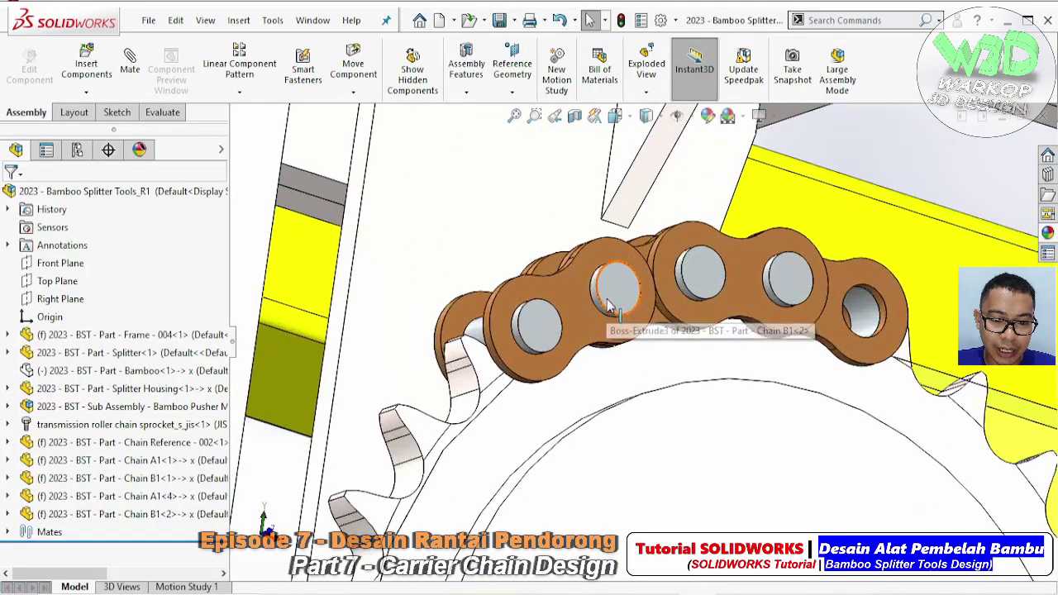
{"action": "right_click", "coordinate": [582, 317]}
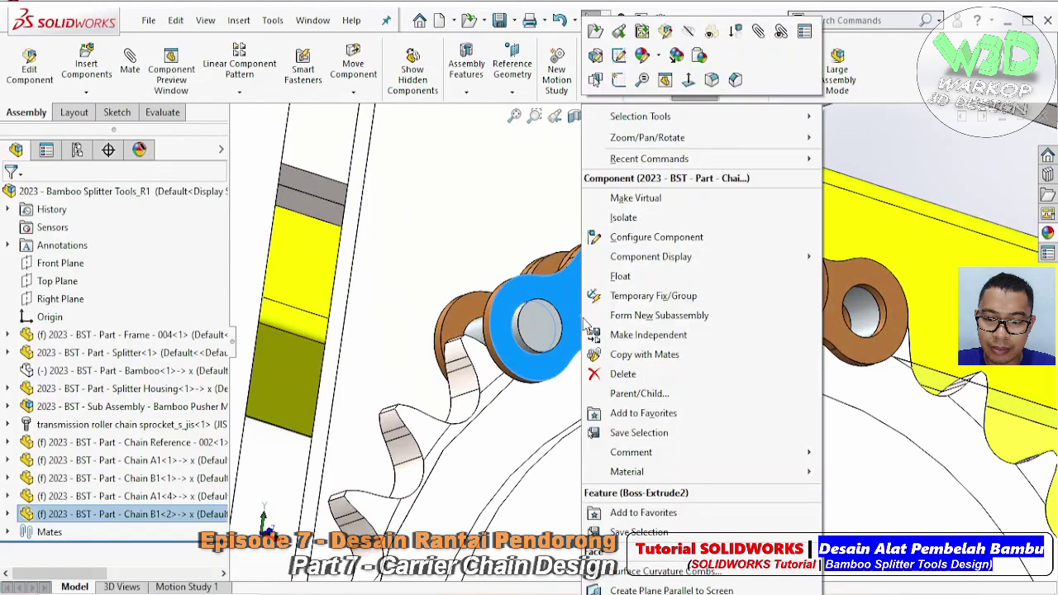
{"action": "left_click", "coordinate": [641, 335]}
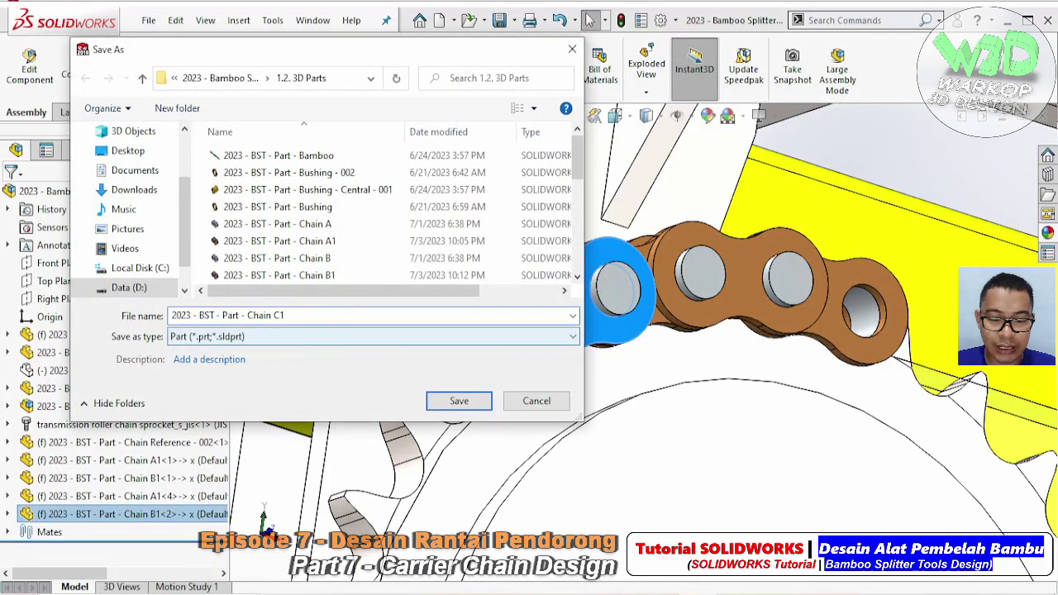
{"action": "left_click", "coordinate": [459, 401]}
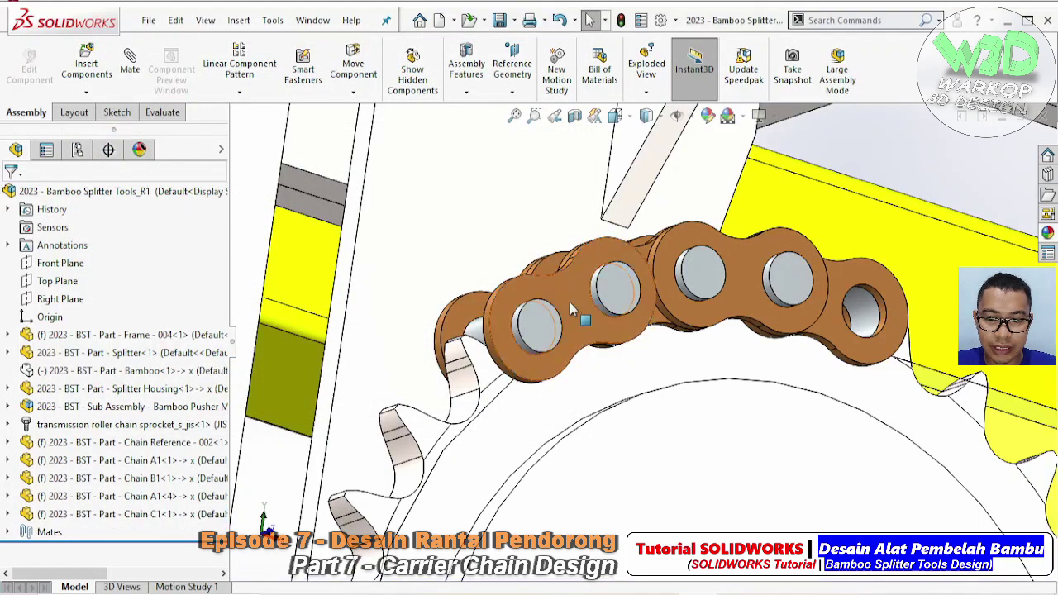
{"action": "left_click", "coordinate": [604, 298]}
- Start a Move Face on Chain C1 and select the pin's hidden end face
{"action": "left_click", "coordinate": [685, 206]}
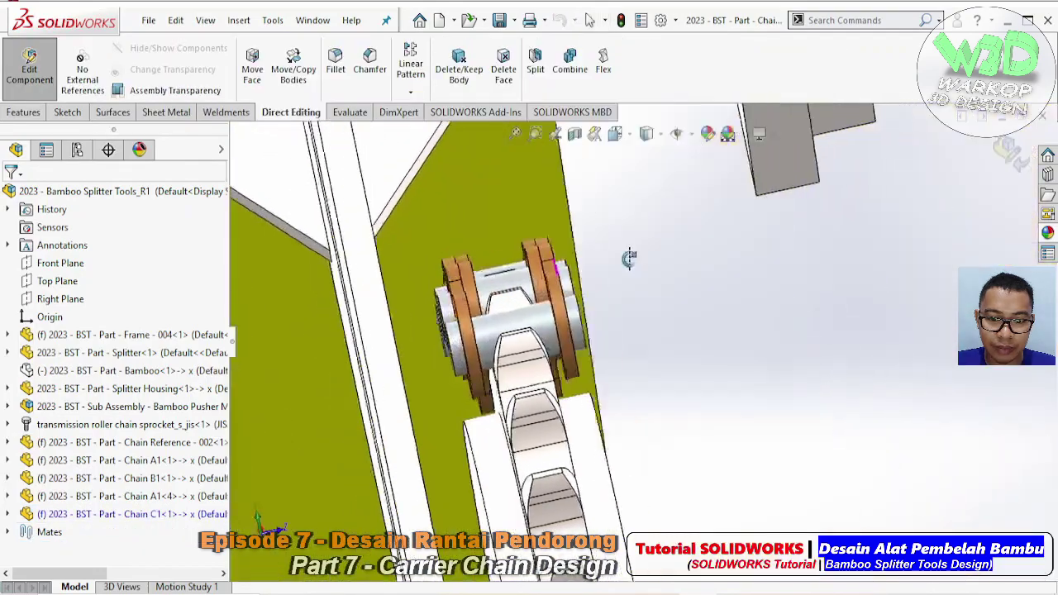
{"action": "left_click", "coordinate": [252, 66]}
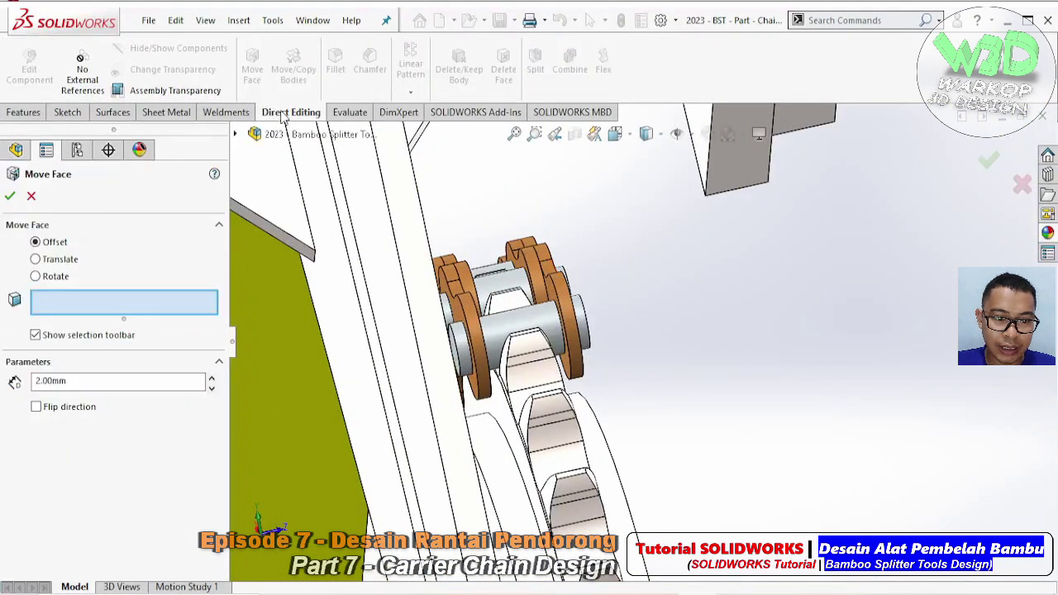
{"action": "middle_click_drag", "start_coordinate": [463, 356], "coordinate": [488, 333]}
{"action": "scroll", "coordinate": [488, 333], "scroll_direction": "down", "scroll_amount": 2}
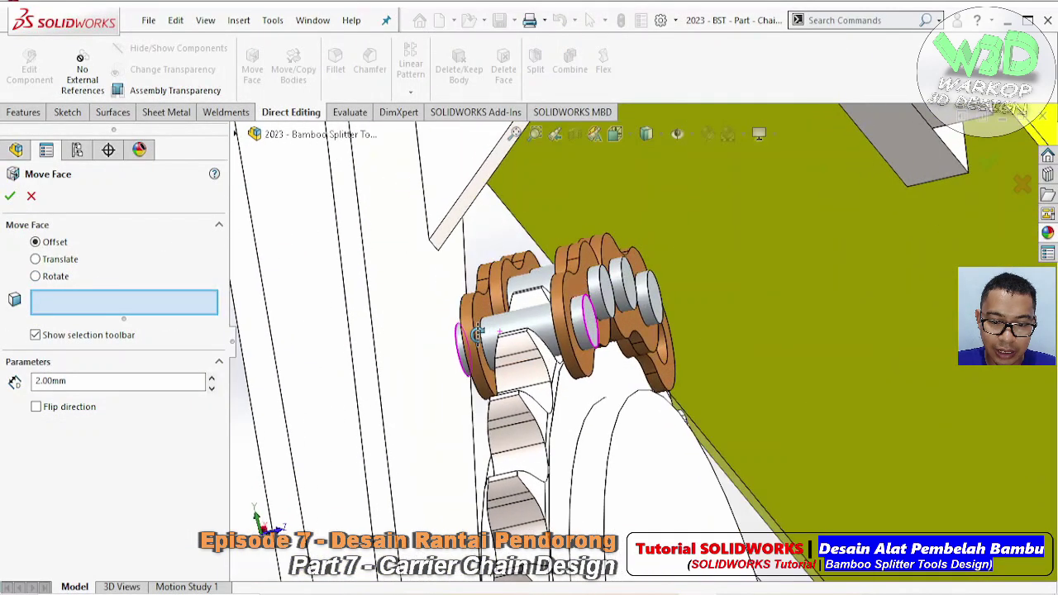
{"action": "scroll", "coordinate": [496, 314], "scroll_direction": "down", "scroll_amount": 2}
{"action": "scroll", "coordinate": [505, 297], "scroll_direction": "down", "scroll_amount": 3}
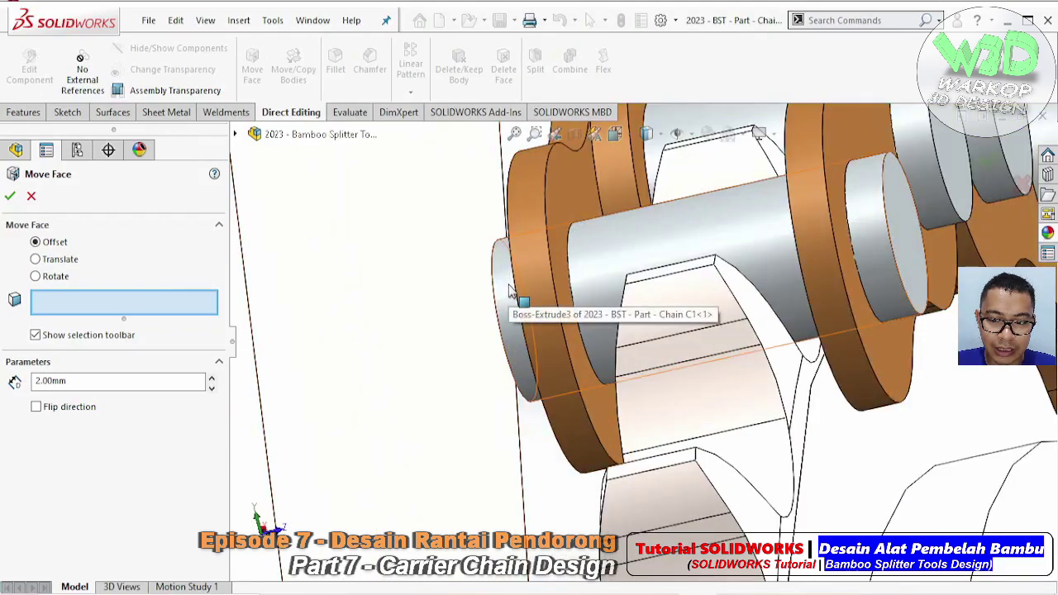
{"action": "right_click", "coordinate": [510, 287]}
{"action": "left_click", "coordinate": [559, 355]}
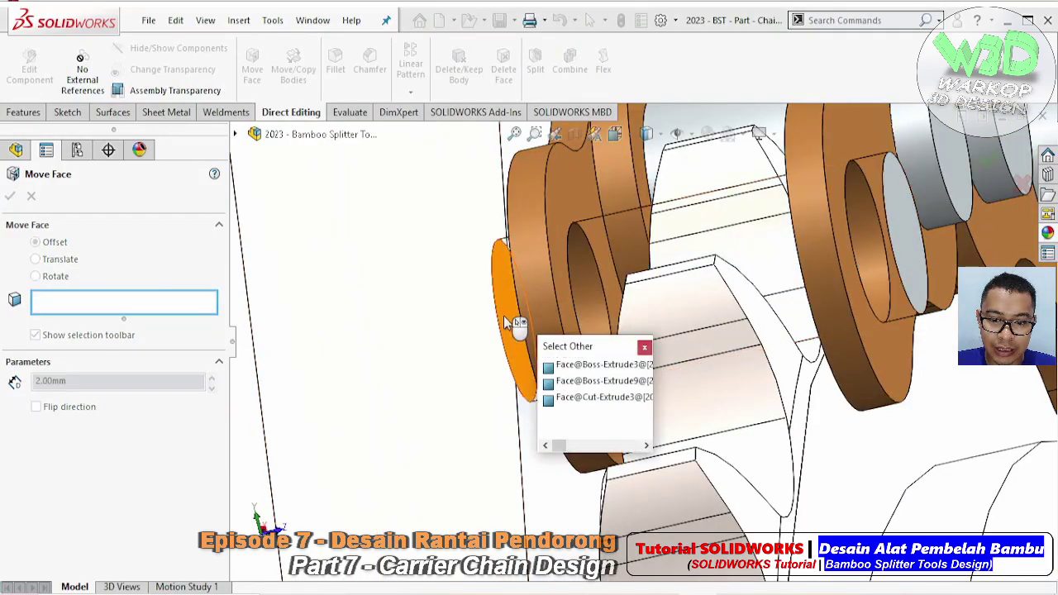
{"action": "left_click", "coordinate": [505, 314]}
- Offset the pin end face 30 mm outward to lengthen the pin
{"action": "scroll", "coordinate": [566, 330], "scroll_direction": "up", "scroll_amount": 3}
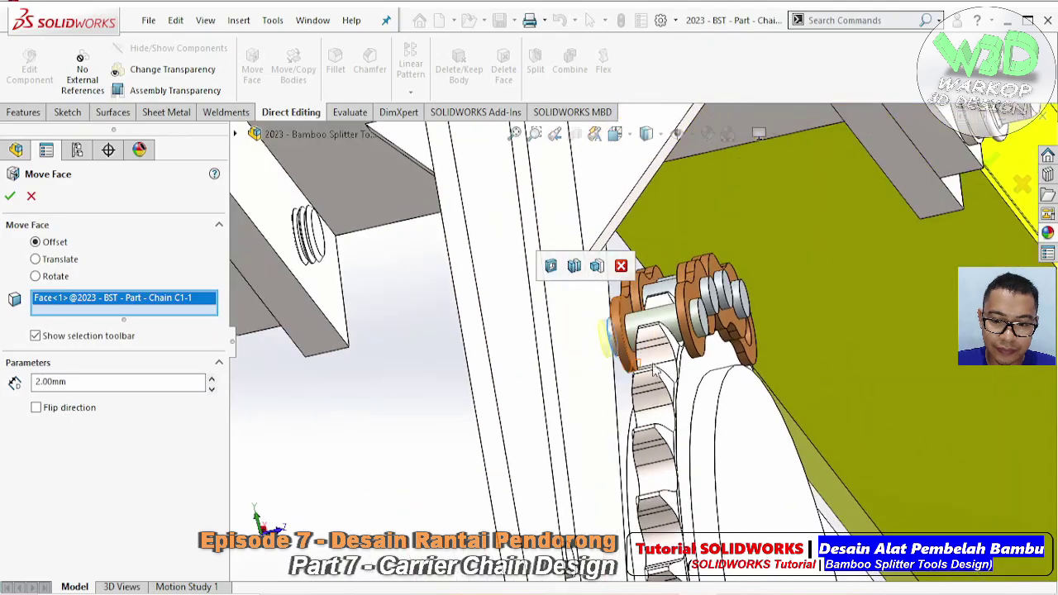
{"action": "scroll", "coordinate": [662, 335], "scroll_direction": "up", "scroll_amount": 3}
{"action": "middle_click_drag", "start_coordinate": [686, 343], "coordinate": [691, 340]}
{"action": "type", "text": "30"}
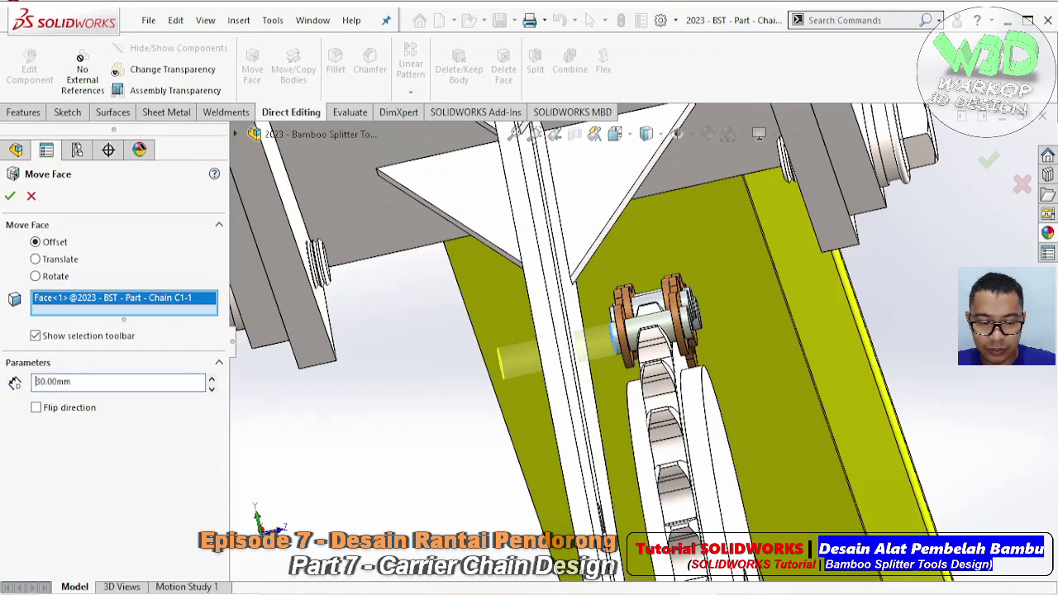
{"action": "left_click", "coordinate": [10, 196]}
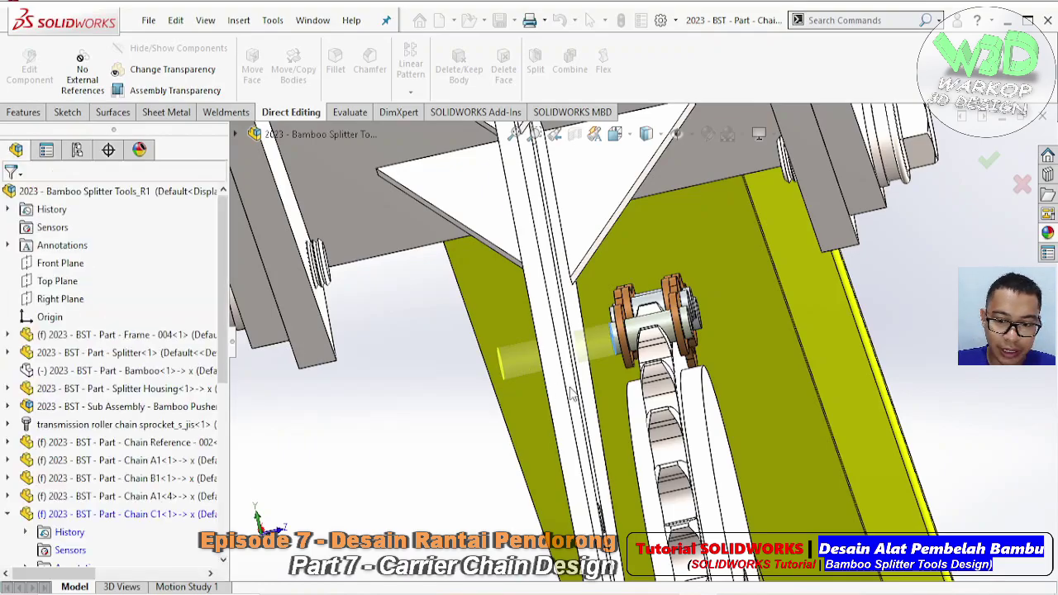
{"action": "mouse_move", "coordinate": [579, 348]}
{"action": "middle_mouse_down"}
{"action": "mouse_move", "coordinate": [599, 325]}
{"action": "mouse_move", "coordinate": [649, 358]}
{"action": "mouse_move", "coordinate": [662, 380]}
{"action": "middle_mouse_up"}
{"action": "scroll", "coordinate": [600, 324], "scroll_direction": "up", "scroll_amount": 5}
{"action": "scroll", "coordinate": [654, 357], "scroll_direction": "down", "scroll_amount": 5}
- Return to the assembly, float the Chain C1 link and drag it onto the sprocket
{"action": "left_click", "coordinate": [29, 66]}
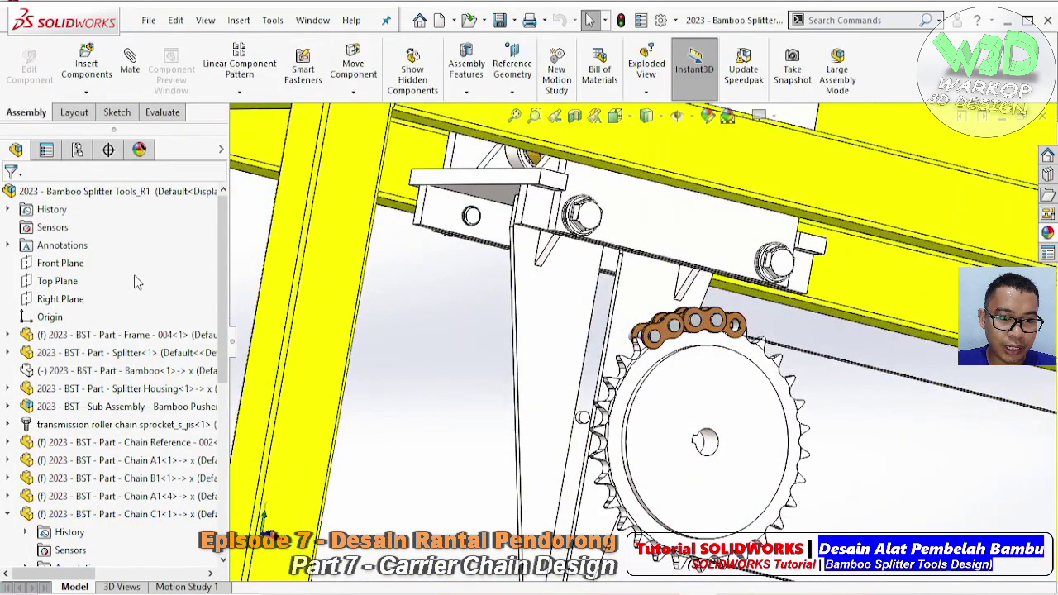
{"action": "right_click", "coordinate": [137, 281]}
{"action": "left_click", "coordinate": [170, 286]}
{"action": "middle_click_drag", "start_coordinate": [678, 397], "coordinate": [703, 422]}
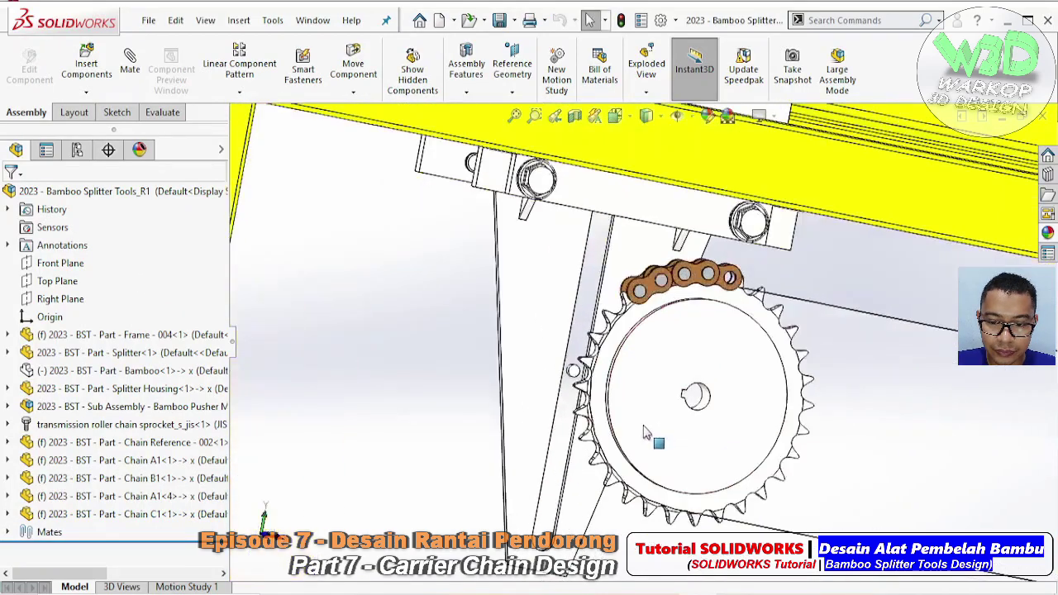
{"action": "scroll", "coordinate": [653, 364], "scroll_direction": "down", "scroll_amount": 3}
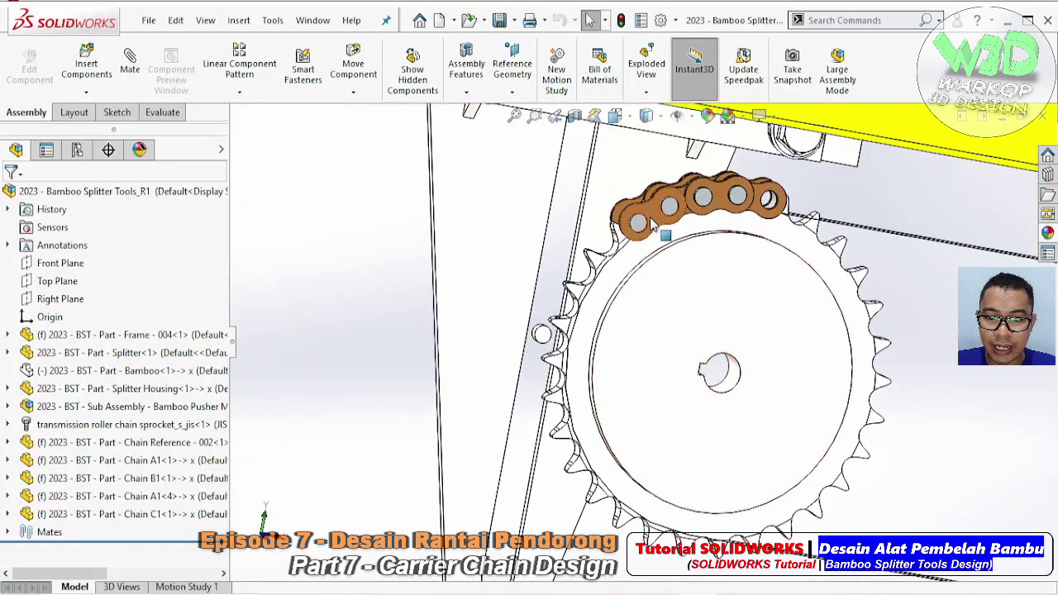
{"action": "scroll", "coordinate": [669, 230], "scroll_direction": "down", "scroll_amount": 3}
{"action": "mouse_move", "coordinate": [674, 231]}
{"action": "middle_mouse_down"}
{"action": "mouse_move", "coordinate": [693, 205]}
{"action": "mouse_move", "coordinate": [682, 219]}
{"action": "middle_mouse_up"}
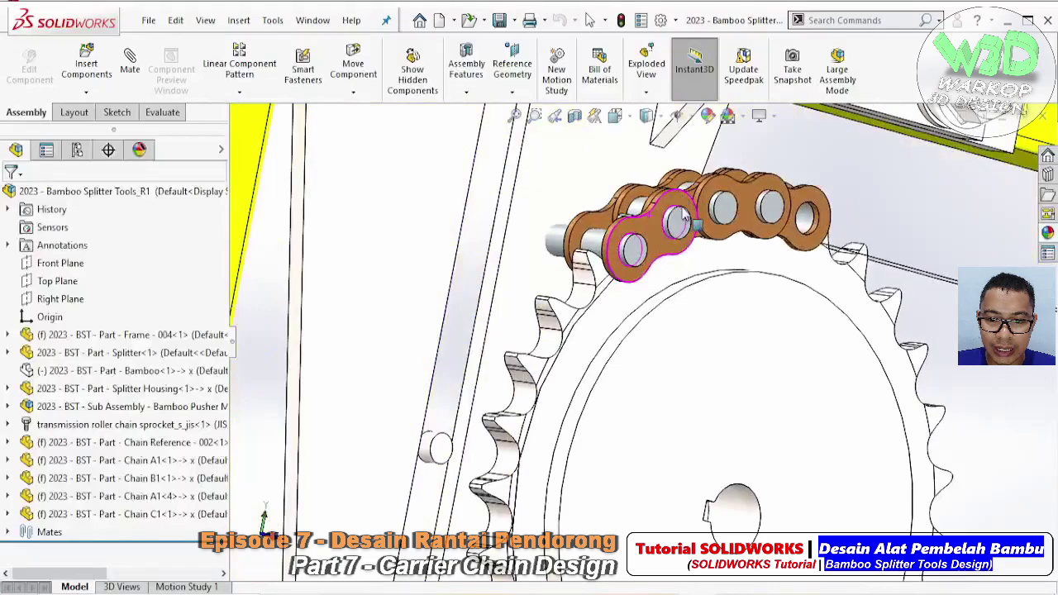
{"action": "mouse_move", "coordinate": [444, 462]}
{"action": "middle_mouse_down"}
{"action": "mouse_move", "coordinate": [631, 314]}
{"action": "mouse_move", "coordinate": [638, 330]}
{"action": "middle_mouse_up"}
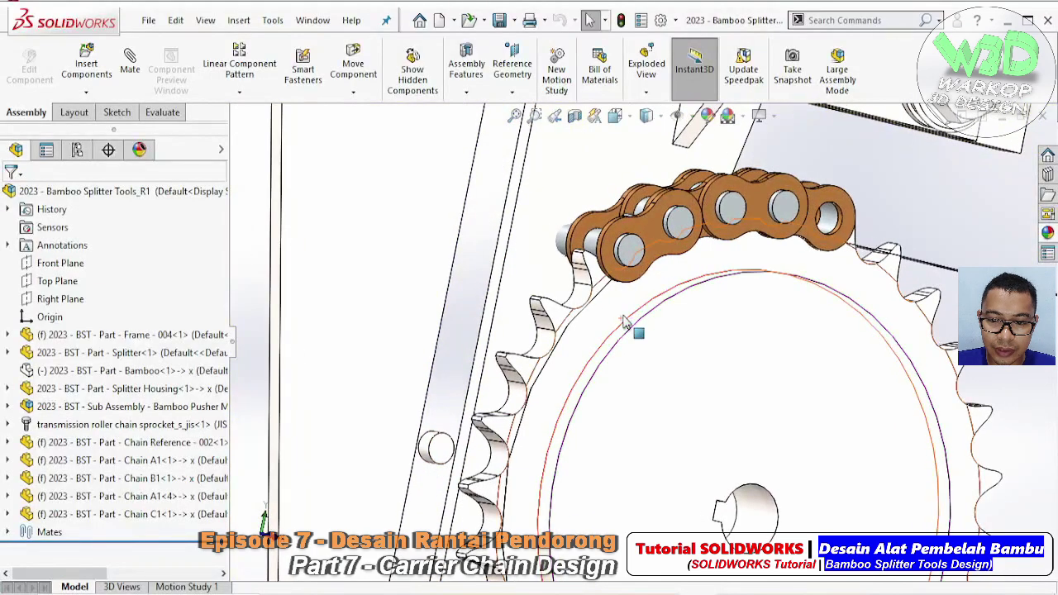
{"action": "right_click", "coordinate": [659, 238]}
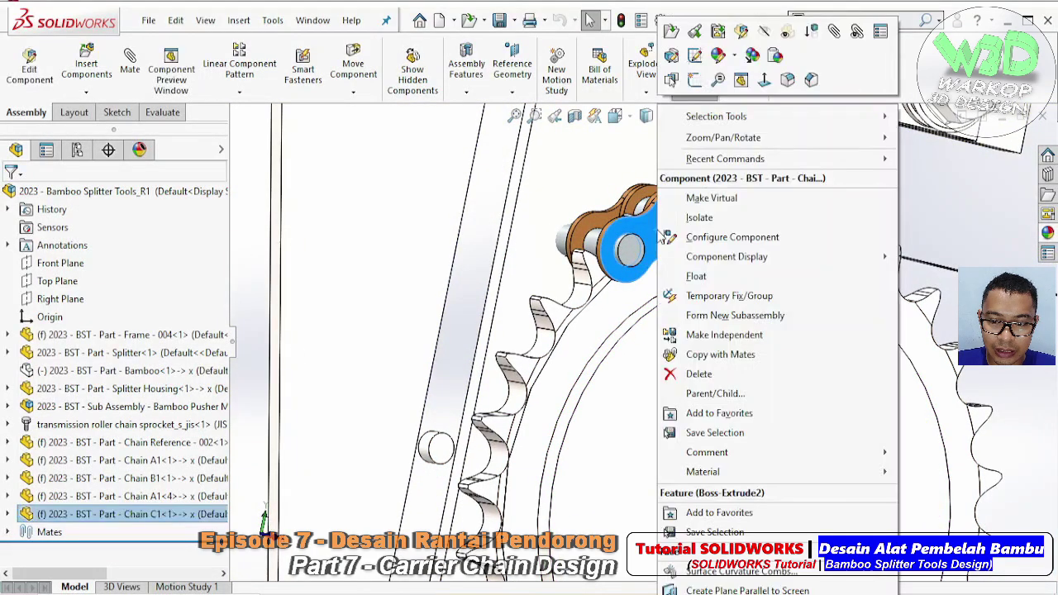
{"action": "left_click", "coordinate": [697, 277]}
{"action": "left_click_drag", "start_coordinate": [637, 252], "coordinate": [509, 294]}
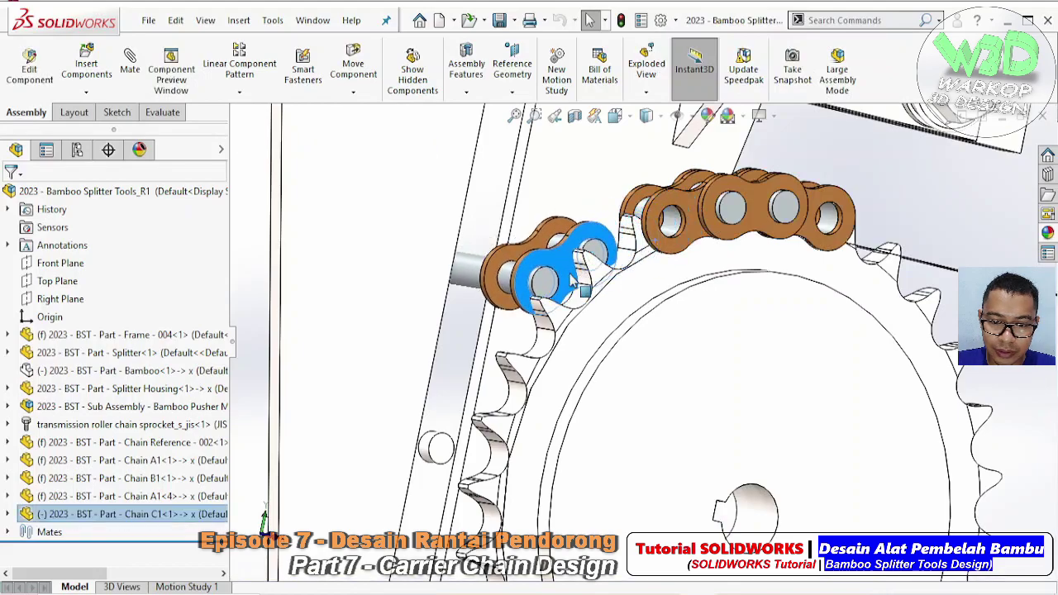
- Mate the link's extended pin concentric with a sprocket tooth gap
{"action": "left_click", "coordinate": [473, 271]}
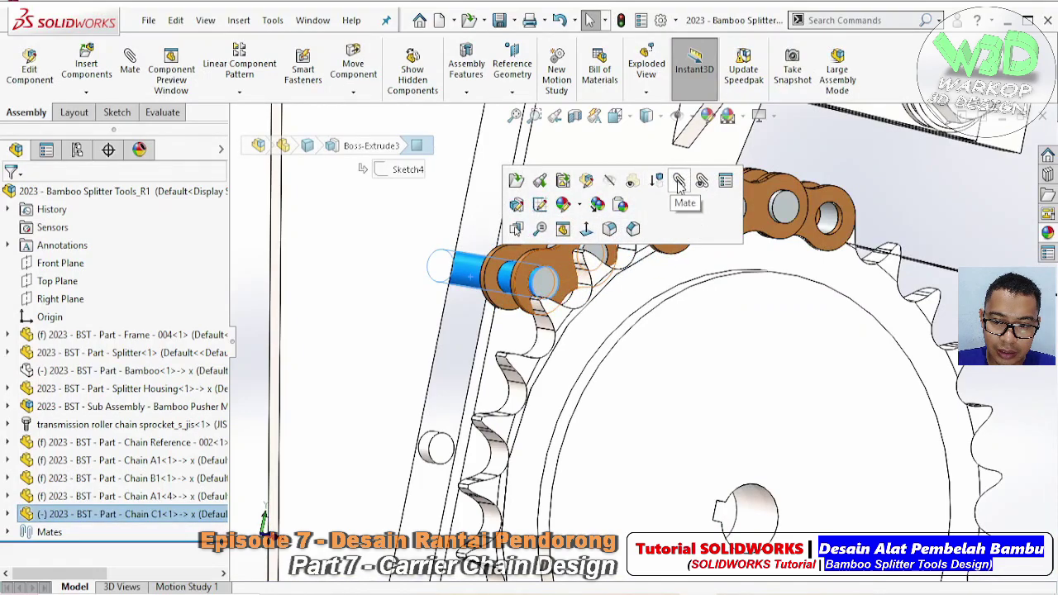
{"action": "key", "text": "m"}
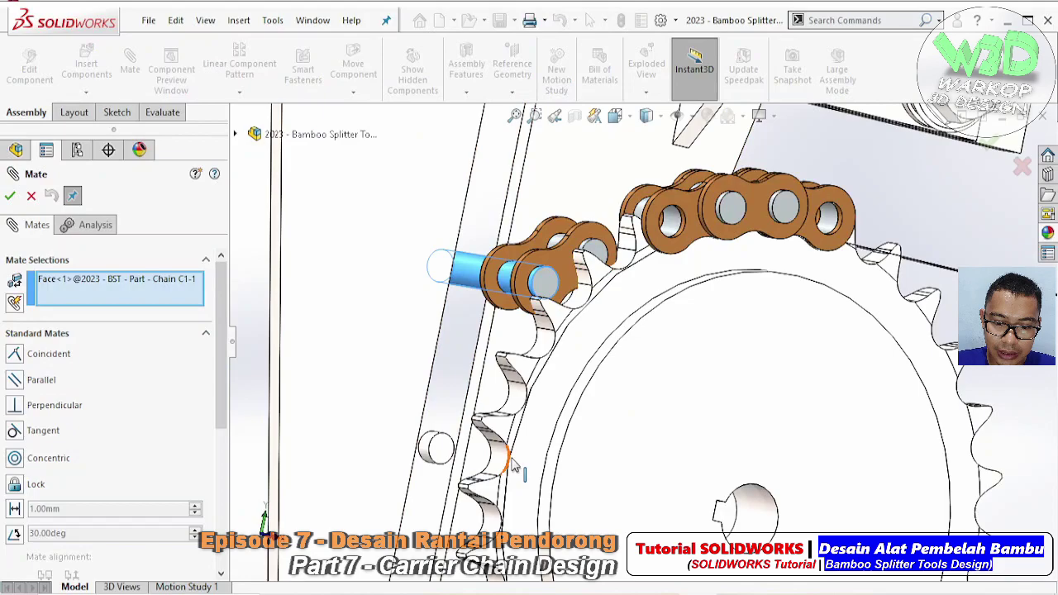
{"action": "scroll", "coordinate": [496, 459], "scroll_direction": "down", "scroll_amount": 1}
{"action": "left_click", "coordinate": [501, 460]}
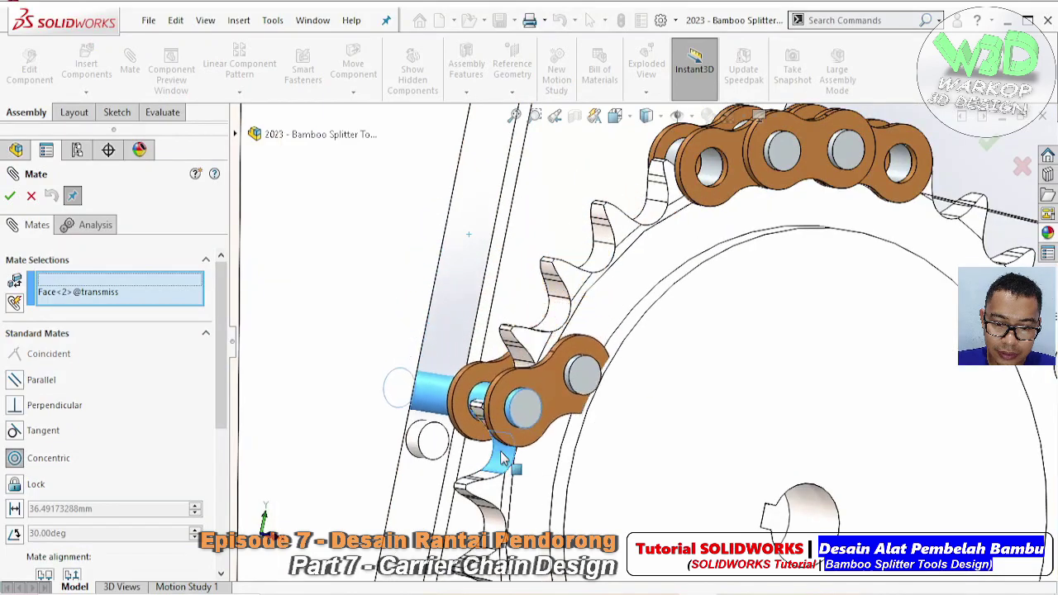
{"action": "left_click", "coordinate": [482, 478]}
- Add a second concentric mate between the link pin and its matching hole
{"action": "scroll", "coordinate": [554, 430], "scroll_direction": "down", "scroll_amount": 3}
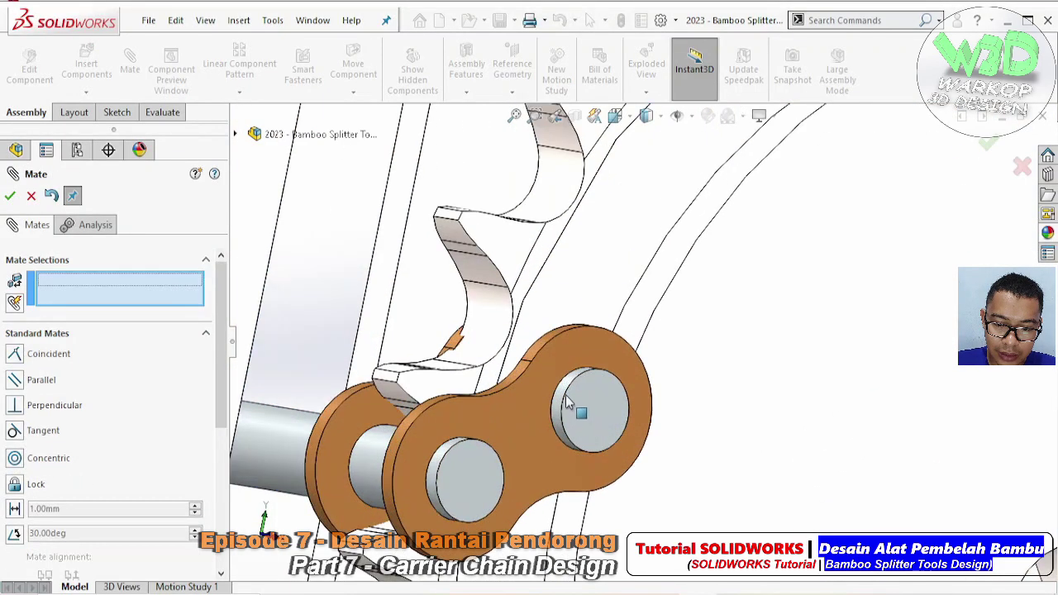
{"action": "left_click", "coordinate": [561, 405]}
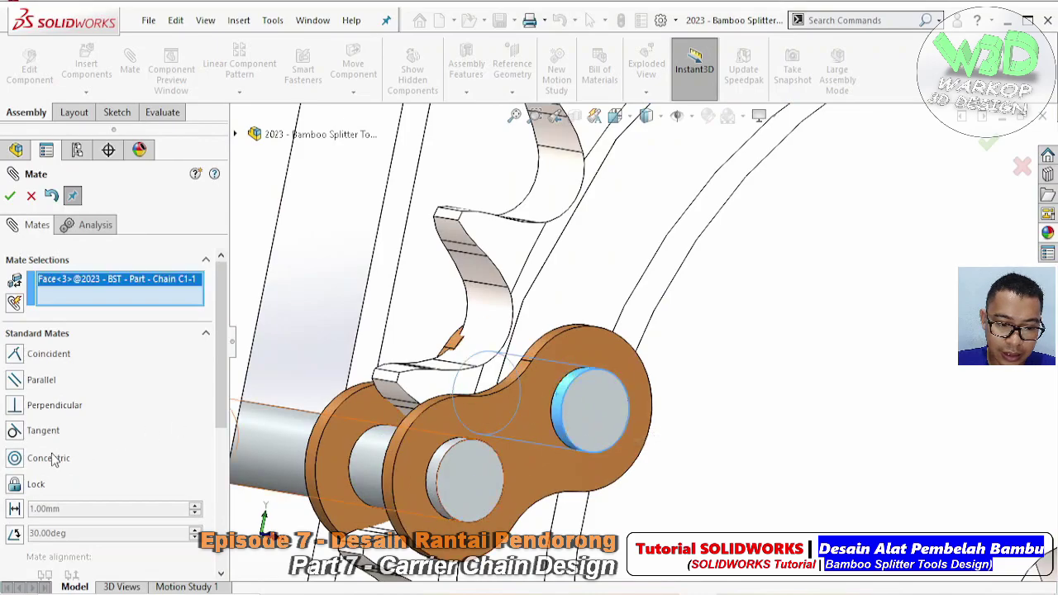
{"action": "left_click", "coordinate": [12, 459]}
{"action": "left_click", "coordinate": [488, 331]}
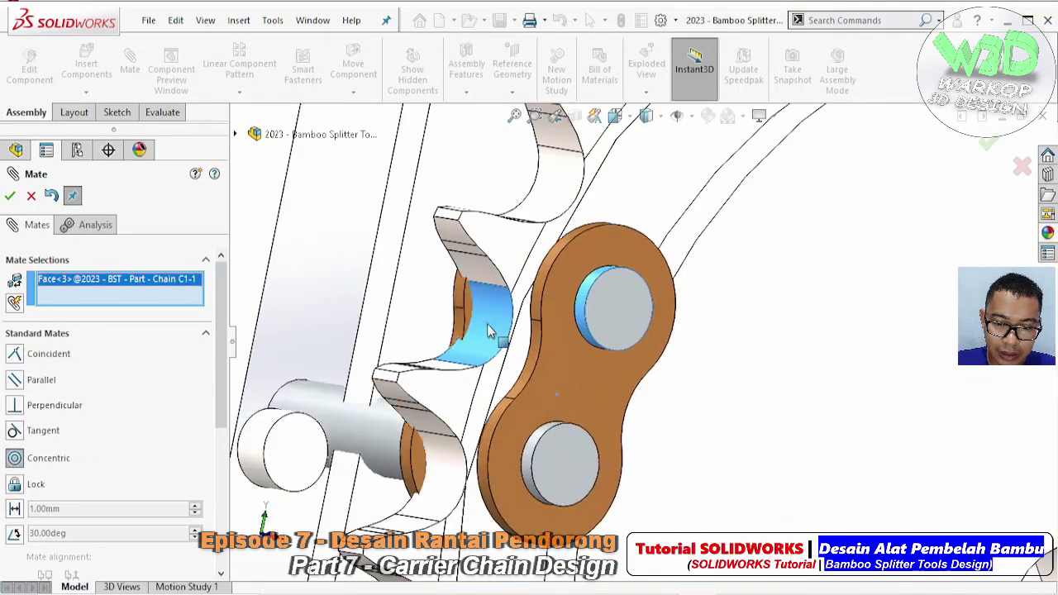
{"action": "left_click", "coordinate": [468, 294]}
- Mate the link face coincident with the sprocket's side face
{"action": "middle_click_drag", "start_coordinate": [487, 348], "coordinate": [525, 317]}
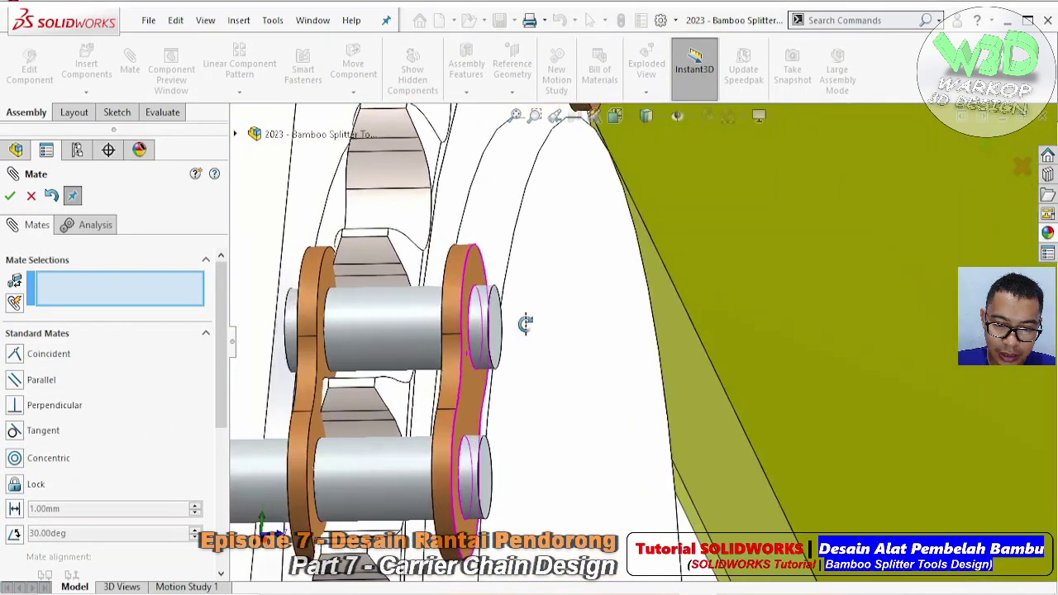
{"action": "middle_click_drag", "start_coordinate": [567, 379], "coordinate": [522, 324]}
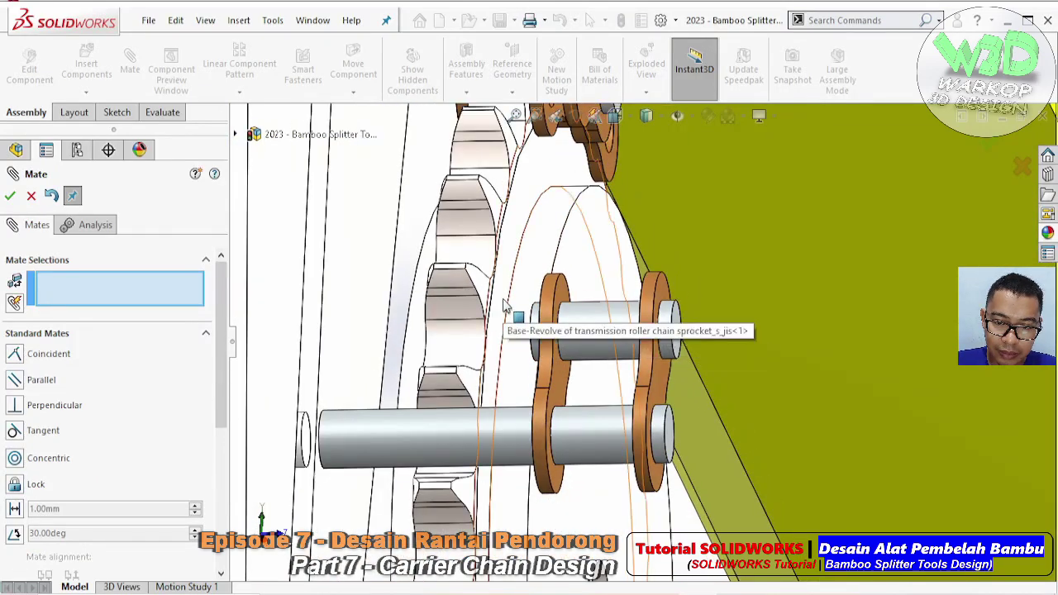
{"action": "left_click", "coordinate": [511, 313]}
{"action": "middle_click_drag", "start_coordinate": [511, 313], "coordinate": [647, 302]}
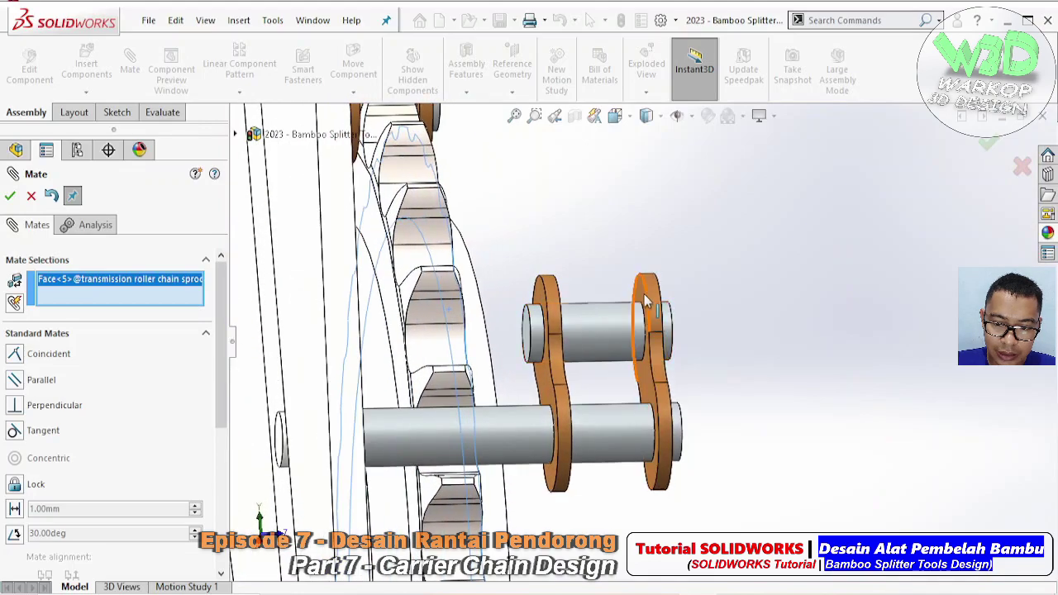
{"action": "left_click", "coordinate": [647, 299]}
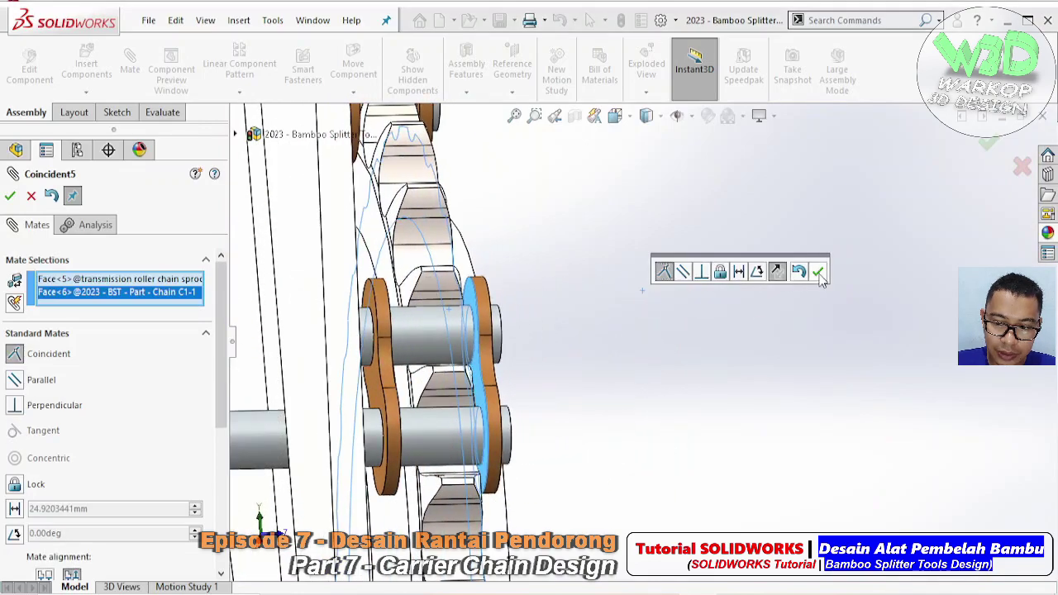
{"action": "left_click", "coordinate": [818, 273]}
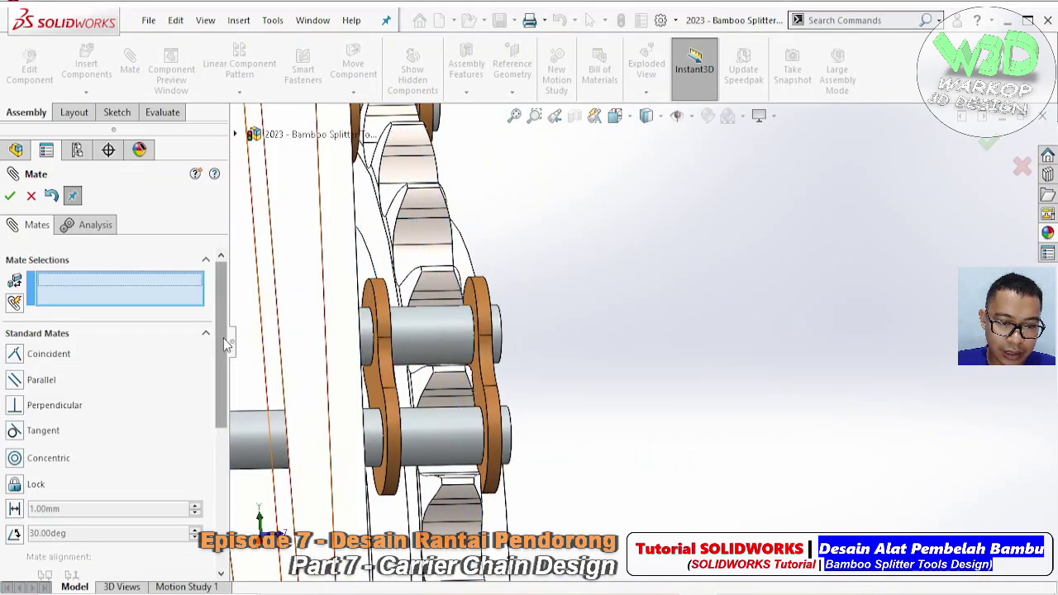
{"action": "scroll", "coordinate": [218, 328], "scroll_direction": "down", "scroll_amount": 5}
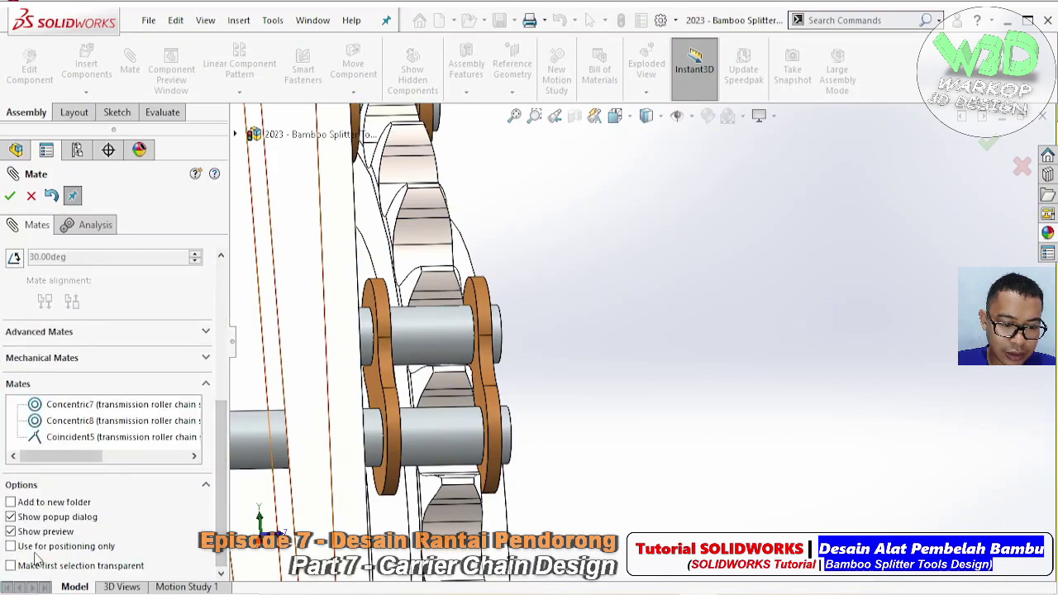
{"action": "left_click", "coordinate": [9, 197]}
- View the sprocket and chain edge-on and float the Chain C1 link
{"action": "right_click", "coordinate": [468, 351]}
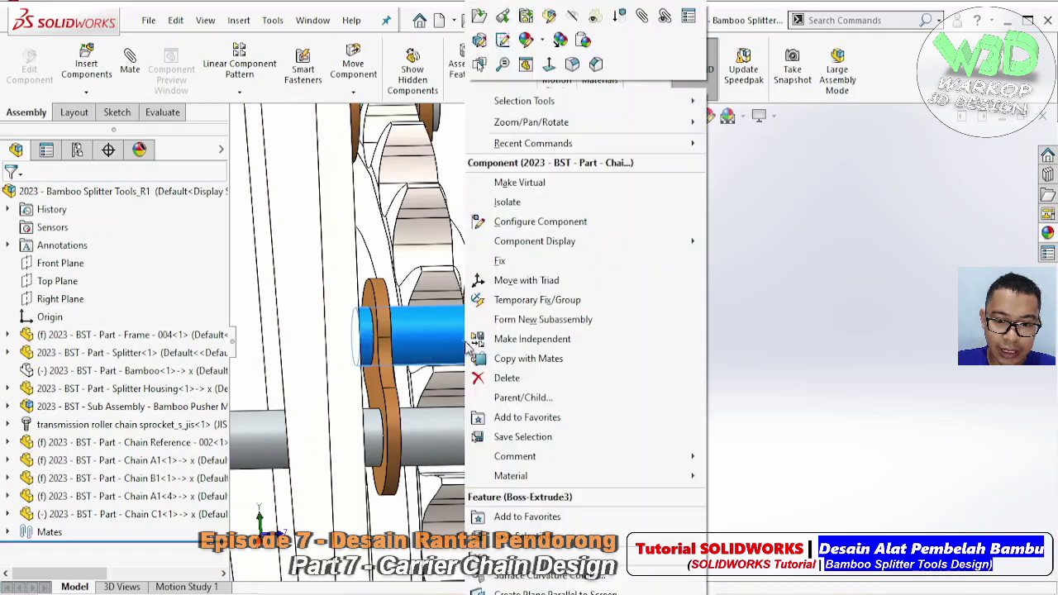
{"action": "left_click", "coordinate": [512, 261]}
{"action": "scroll", "coordinate": [571, 313], "scroll_direction": "down", "scroll_amount": 5}
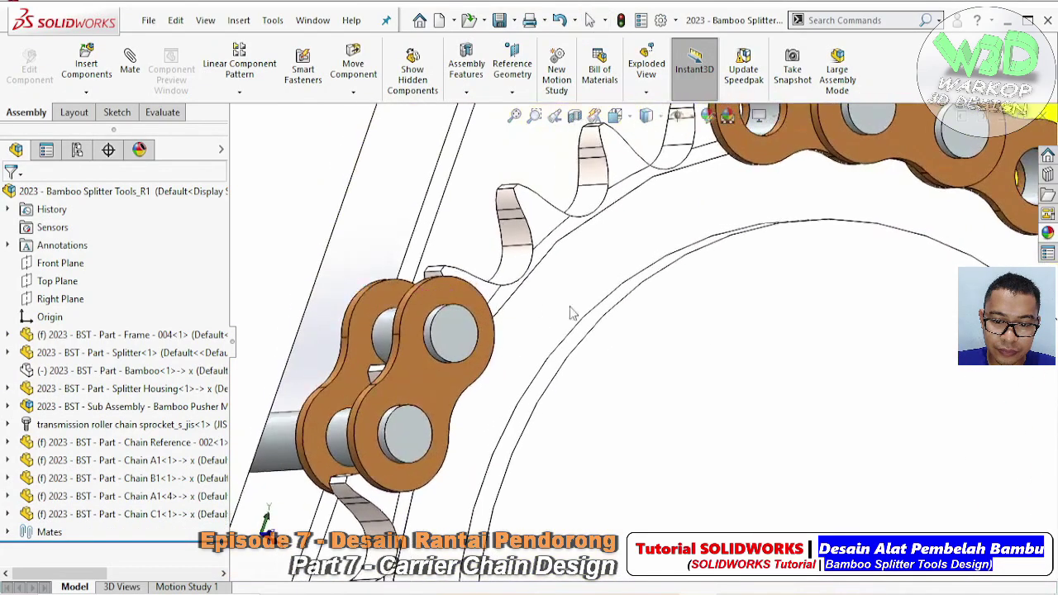
{"action": "scroll", "coordinate": [571, 312], "scroll_direction": "up", "scroll_amount": 5}
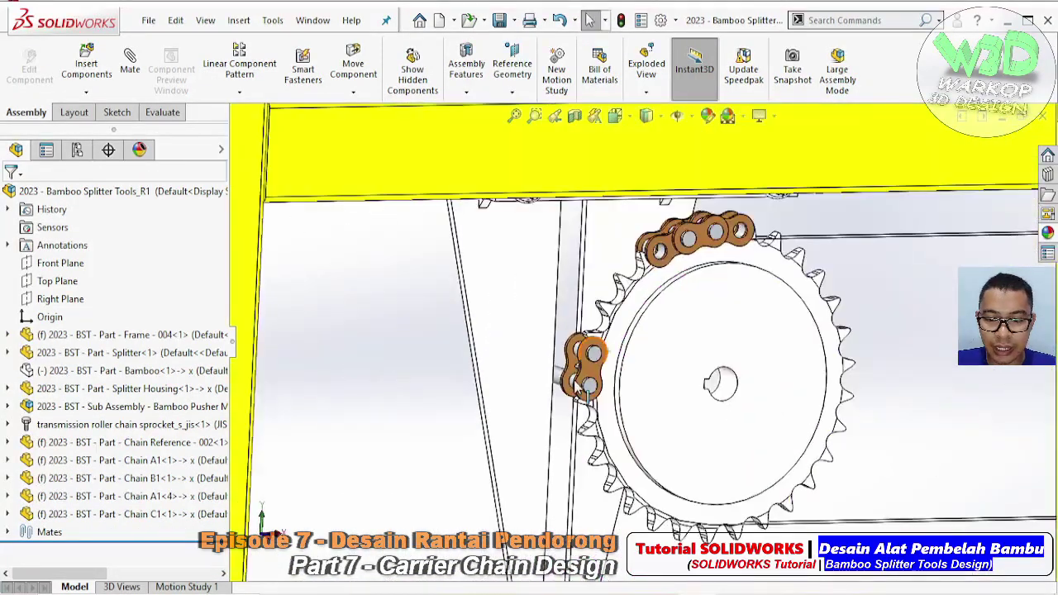
{"action": "mouse_move", "coordinate": [579, 389]}
{"action": "middle_mouse_down"}
{"action": "mouse_move", "coordinate": [534, 376]}
{"action": "mouse_move", "coordinate": [616, 344]}
{"action": "mouse_move", "coordinate": [643, 368]}
{"action": "mouse_move", "coordinate": [515, 361]}
{"action": "middle_mouse_up"}
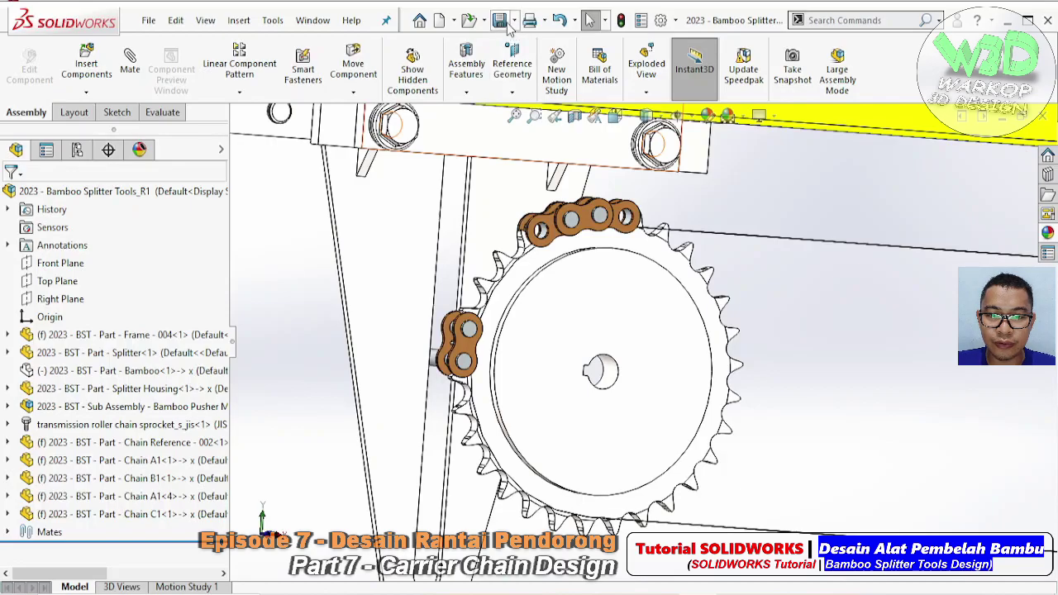
{"action": "mouse_move", "coordinate": [809, 201]}
{"action": "middle_mouse_down"}
{"action": "mouse_move", "coordinate": [595, 303]}
{"action": "mouse_move", "coordinate": [627, 341]}
{"action": "mouse_move", "coordinate": [534, 372]}
{"action": "middle_mouse_up"}
{"action": "right_click", "coordinate": [541, 302]}
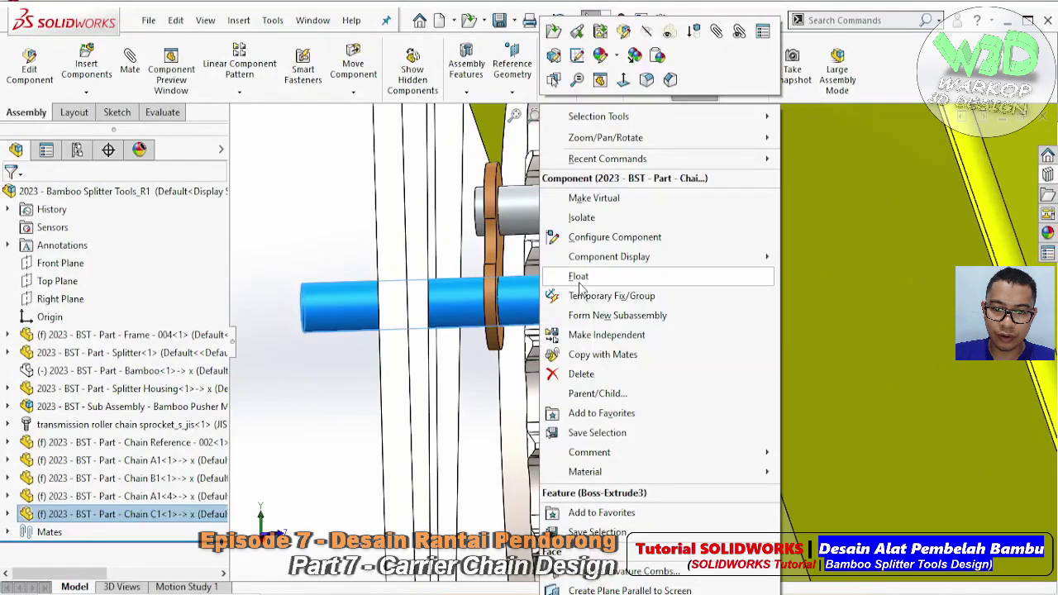
{"action": "left_click", "coordinate": [579, 277]}
- Shift Chain C1 2 mm along Z by Delta XYZ and fix it there
{"action": "left_click", "coordinate": [339, 306]}
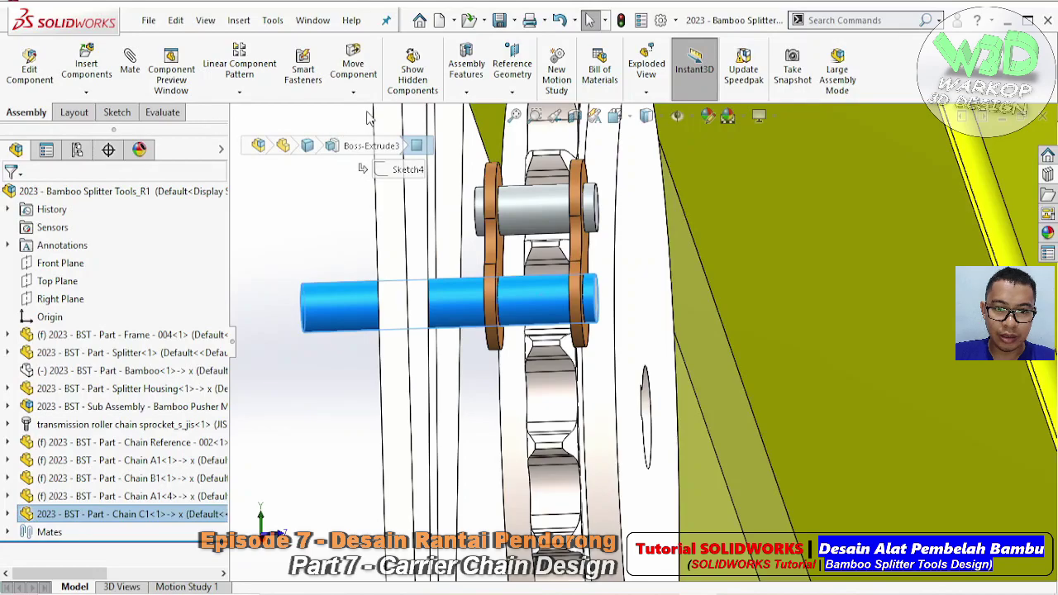
{"action": "left_click", "coordinate": [353, 66]}
{"action": "left_click", "coordinate": [141, 270]}
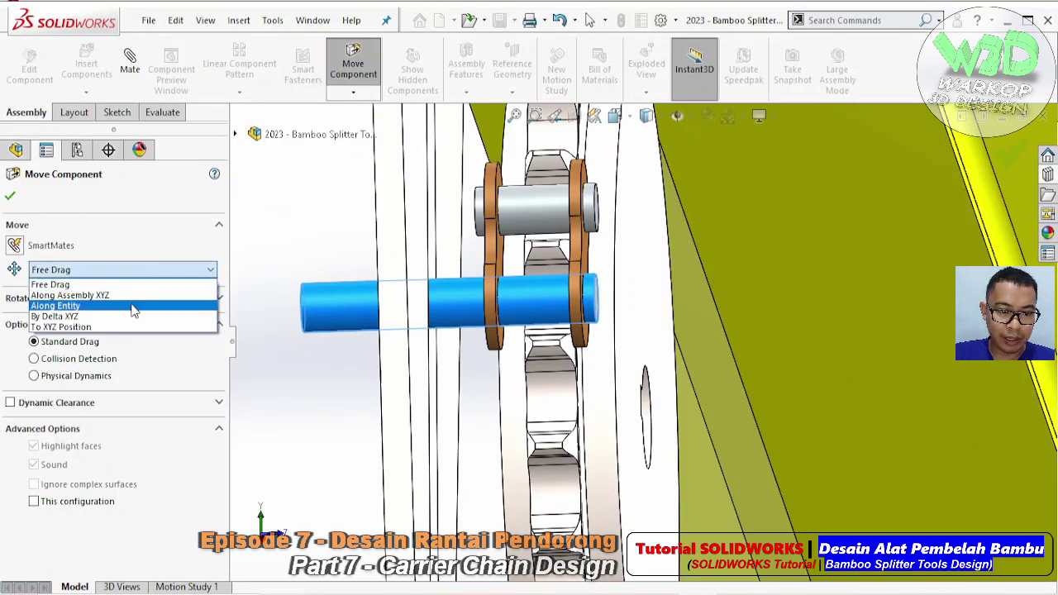
{"action": "left_click", "coordinate": [124, 317]}
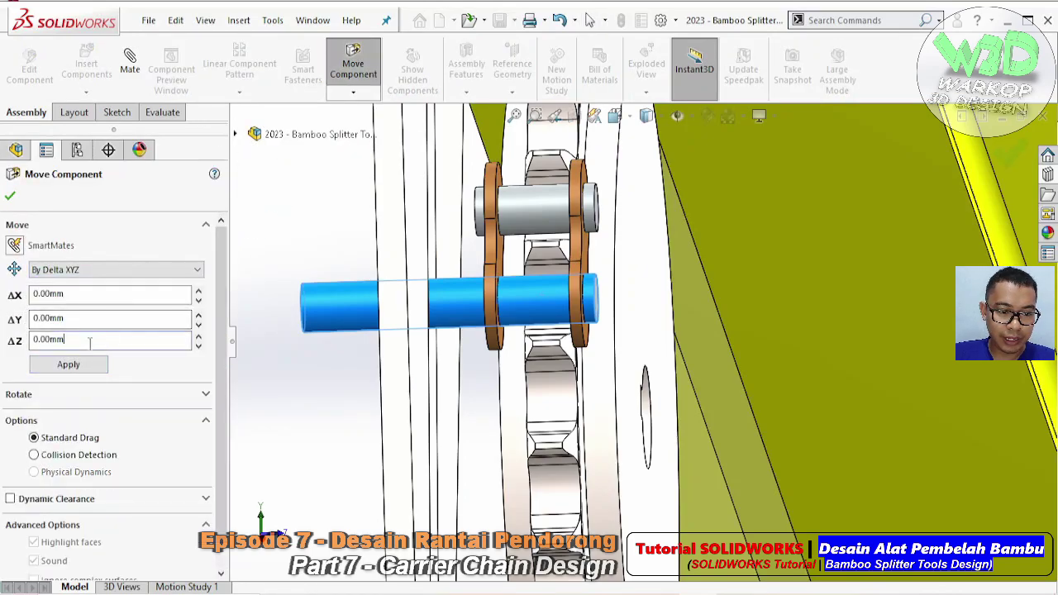
{"action": "left_click", "coordinate": [81, 371]}
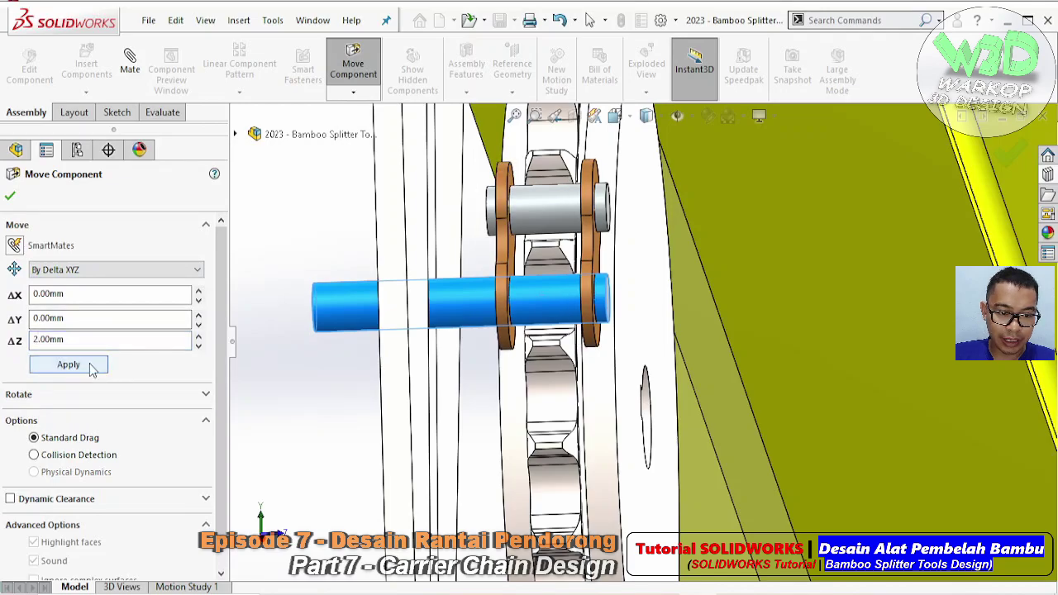
{"action": "key", "text": "Escape"}
{"action": "right_click", "coordinate": [542, 304]}
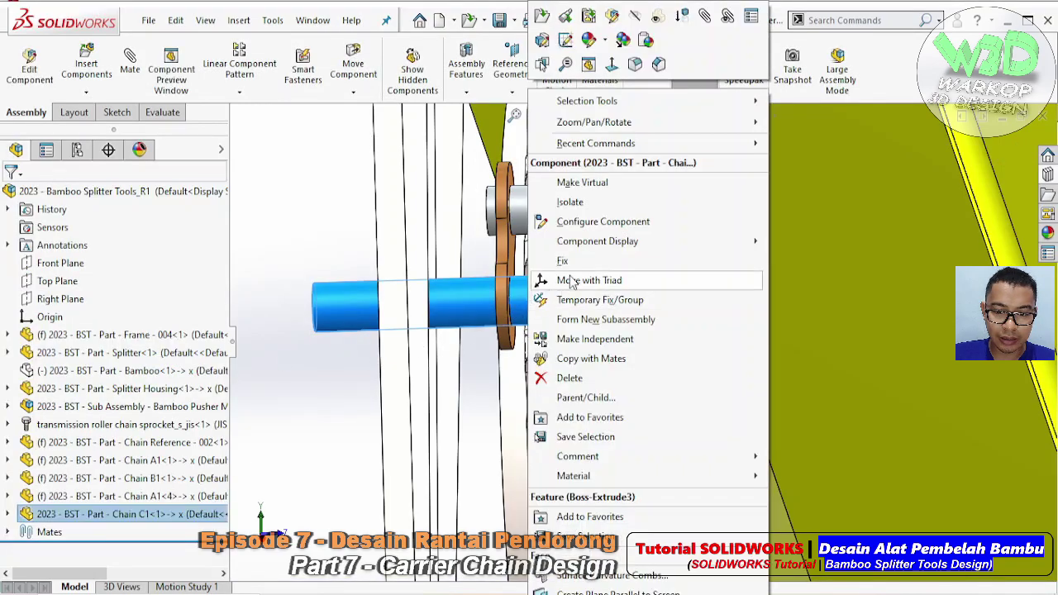
{"action": "left_click", "coordinate": [580, 263]}
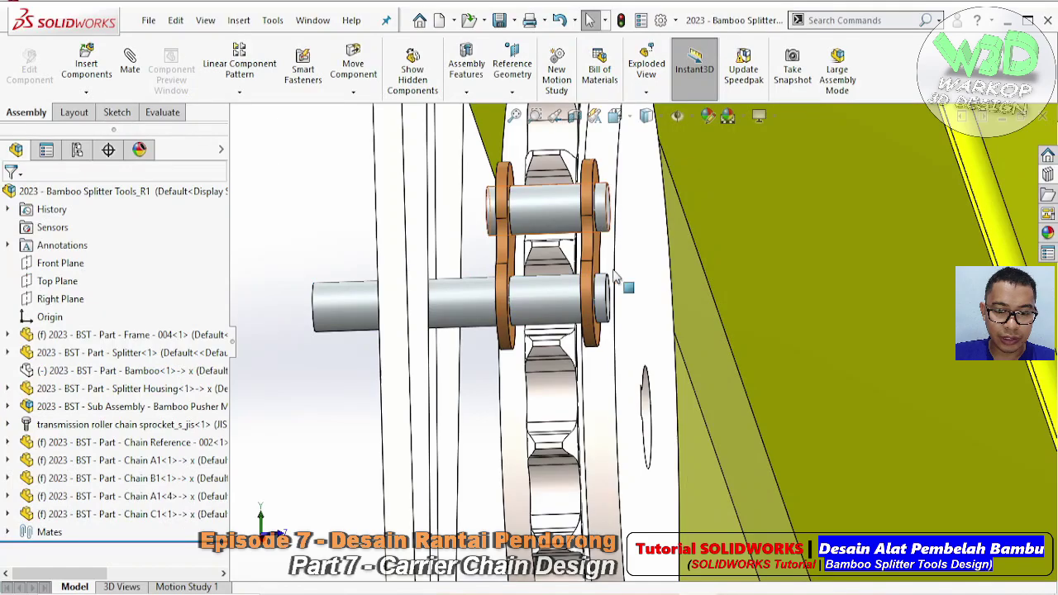
{"action": "middle_click_drag", "start_coordinate": [615, 277], "coordinate": [560, 276]}
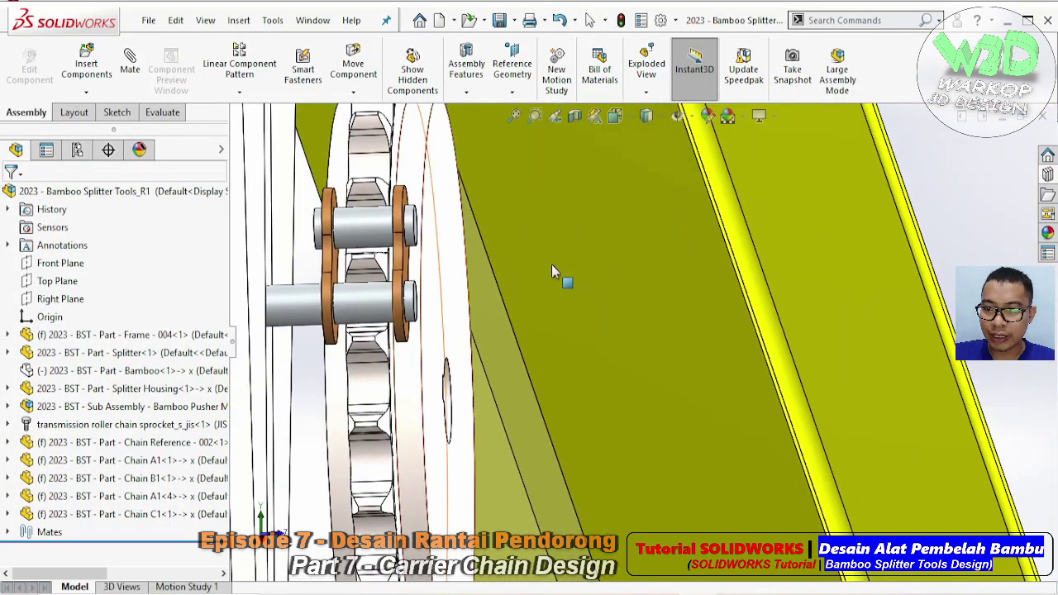
- Insert an M8 JIS circular plain washer from the Toolbox onto the left pin
{"action": "left_click", "coordinate": [1053, 187]}
{"action": "scroll", "coordinate": [952, 232], "scroll_direction": "down", "scroll_amount": 2}
{"action": "scroll", "coordinate": [953, 232], "scroll_direction": "down", "scroll_amount": 2}
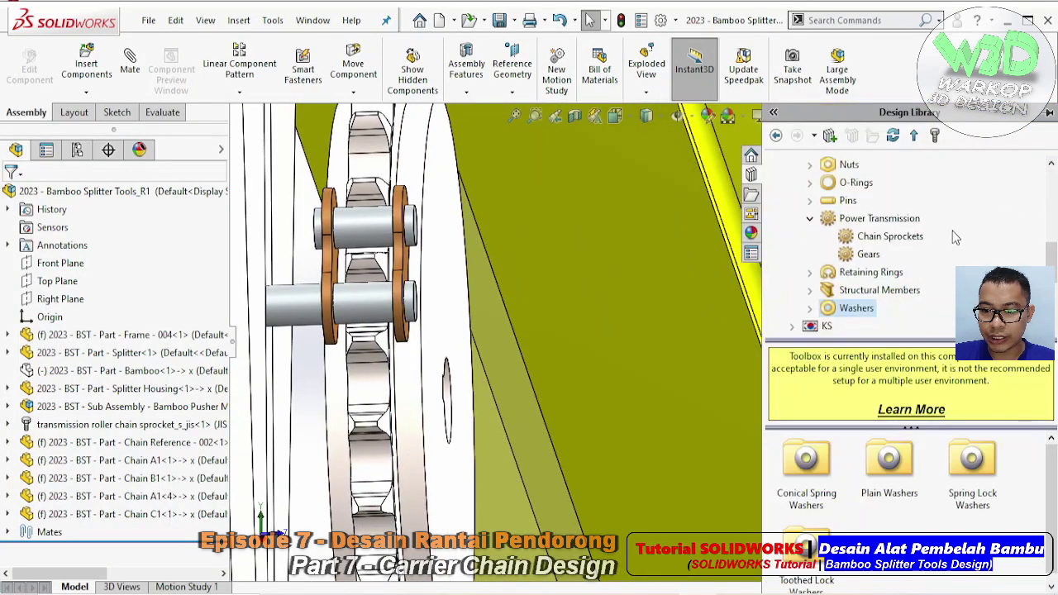
{"action": "left_click", "coordinate": [818, 311]}
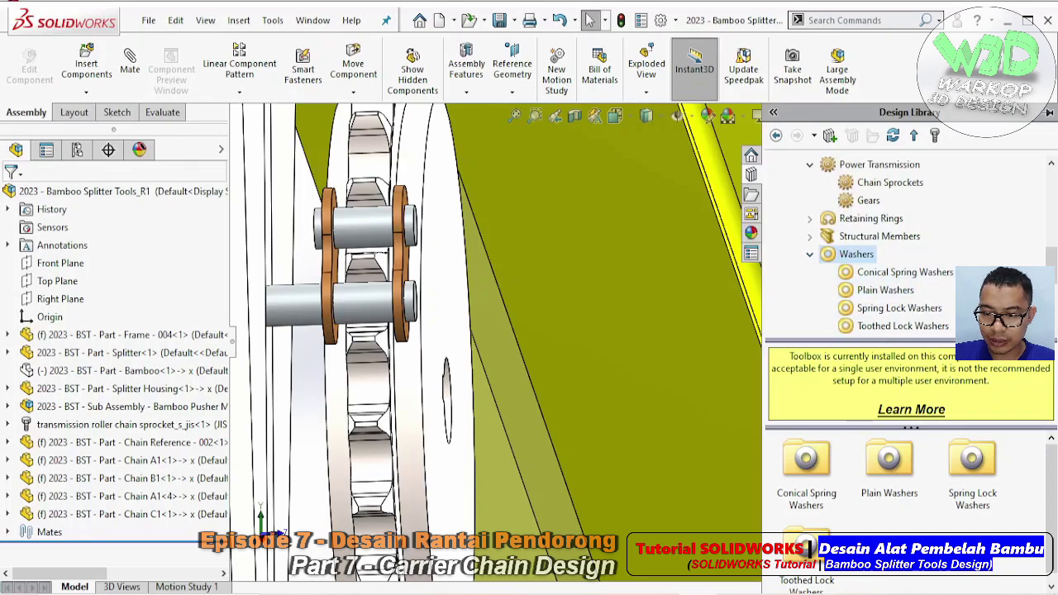
{"action": "left_click", "coordinate": [904, 294]}
{"action": "left_click", "coordinate": [814, 479]}
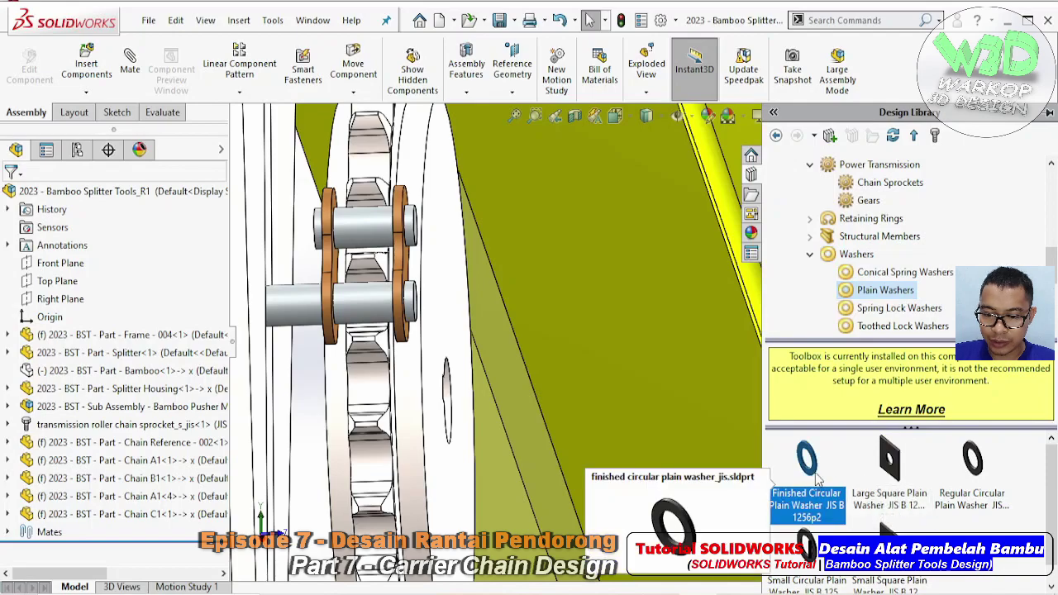
{"action": "left_click_drag", "start_coordinate": [691, 436], "coordinate": [489, 363]}
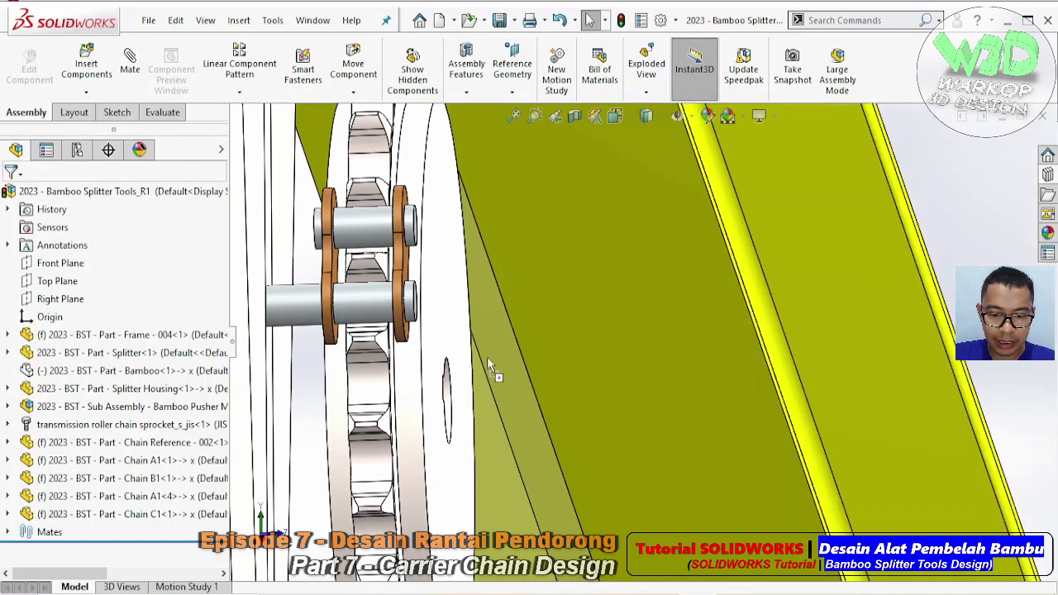
{"action": "left_click_drag", "start_coordinate": [324, 329], "coordinate": [307, 312]}
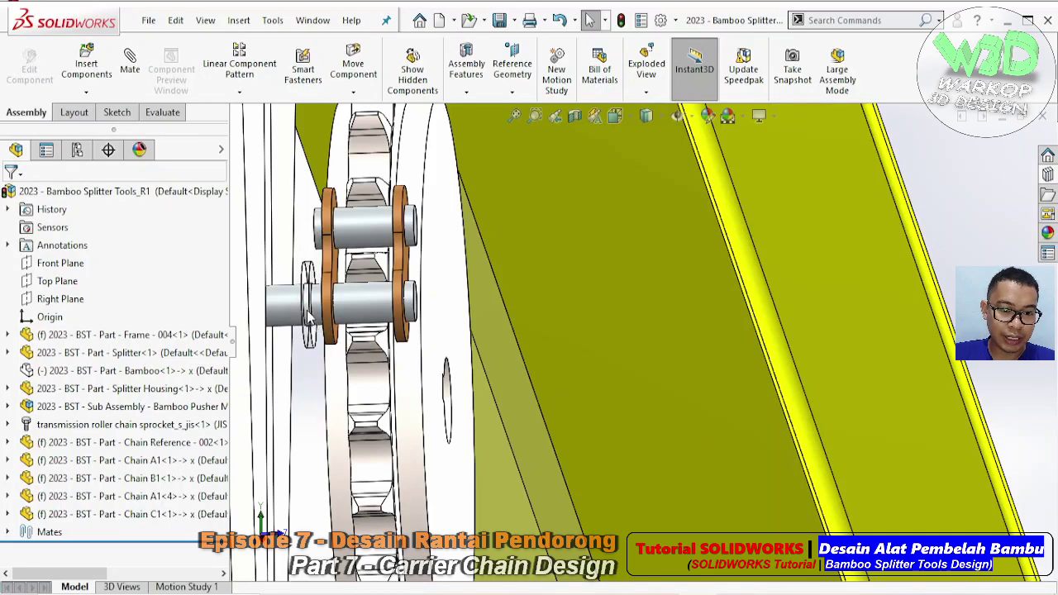
{"action": "left_click_drag", "start_coordinate": [308, 317], "coordinate": [307, 311]}
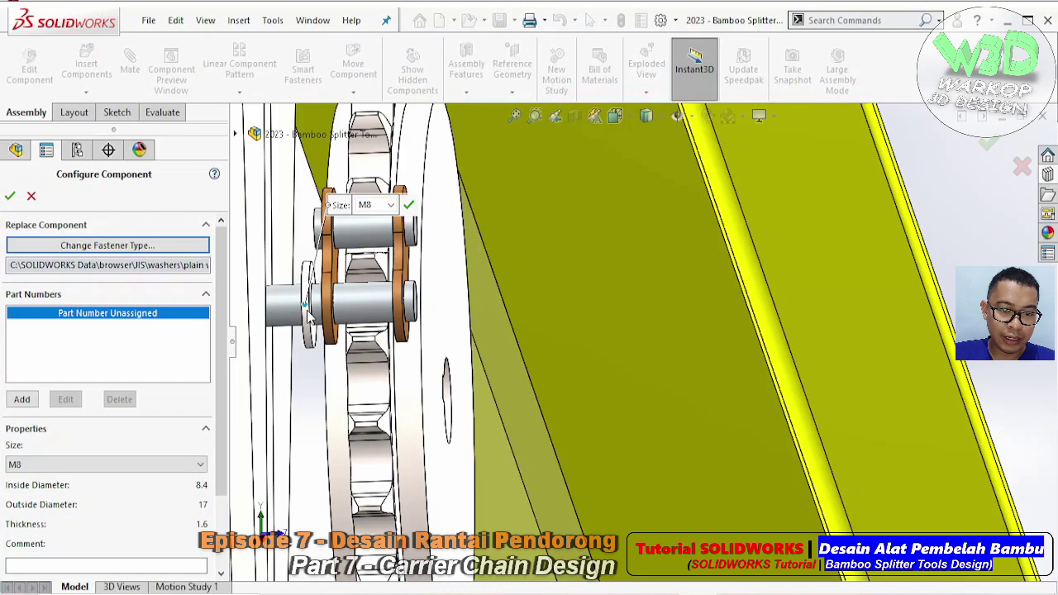
{"action": "left_click_drag", "start_coordinate": [224, 384], "coordinate": [220, 418]}
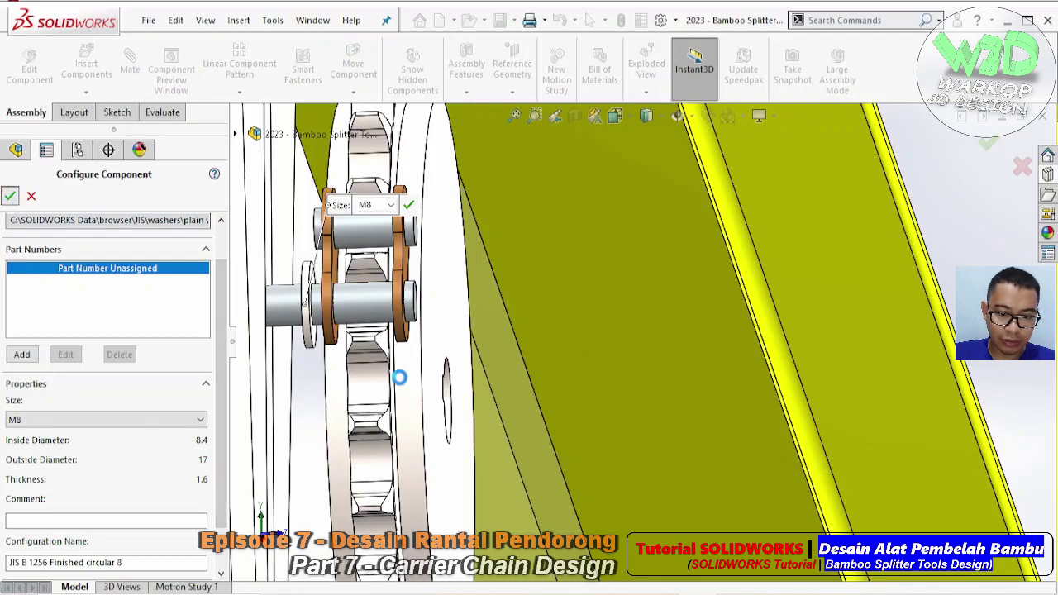
{"action": "key", "text": "Return"}
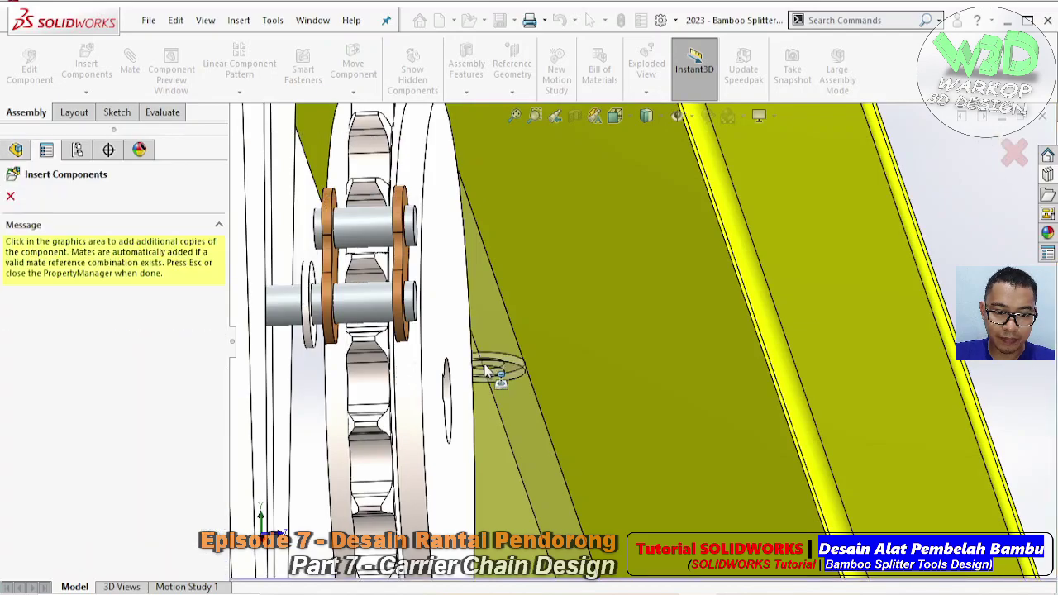
{"action": "key", "text": "Escape"}
- Mate the washer face against the chain link face
{"action": "scroll", "coordinate": [339, 312], "scroll_direction": "up", "scroll_amount": 2}
{"action": "scroll", "coordinate": [339, 313], "scroll_direction": "up", "scroll_amount": 2}
{"action": "scroll", "coordinate": [339, 313], "scroll_direction": "up", "scroll_amount": 1}
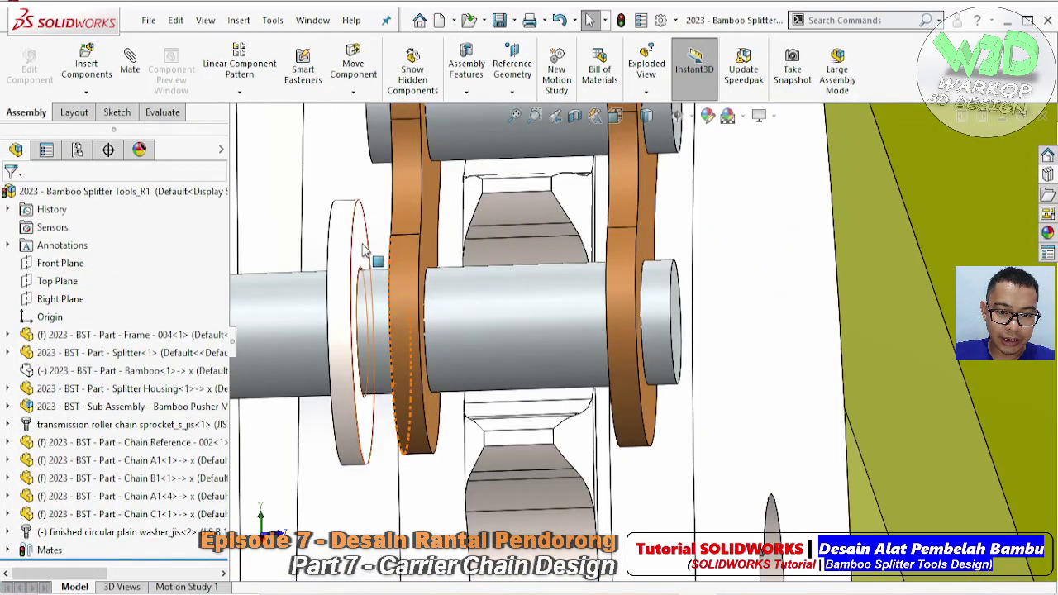
{"action": "left_click", "coordinate": [364, 250]}
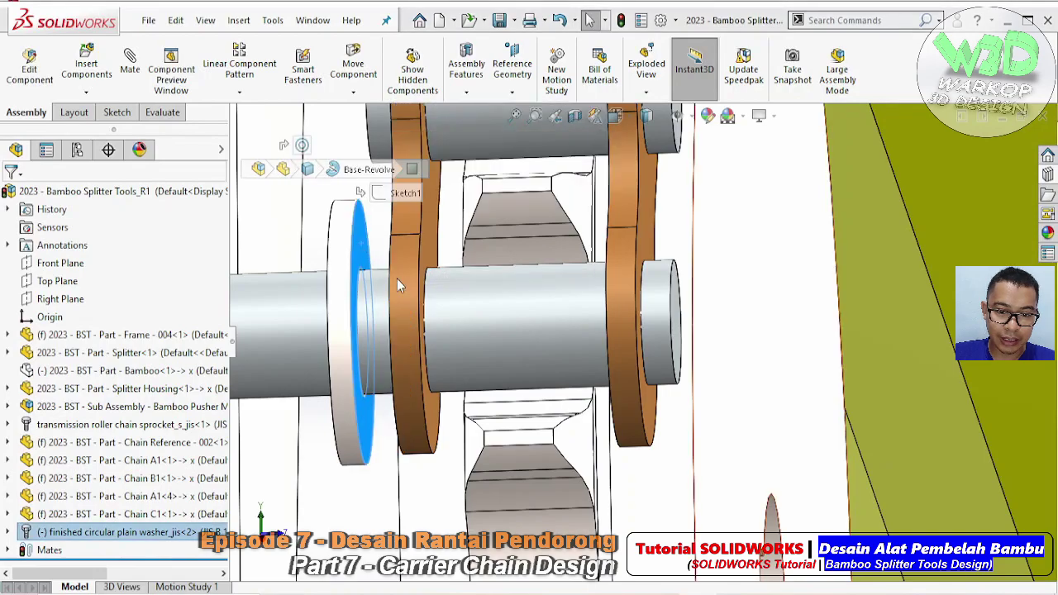
{"action": "key", "text": "m"}
{"action": "middle_click_drag", "start_coordinate": [400, 285], "coordinate": [387, 255]}
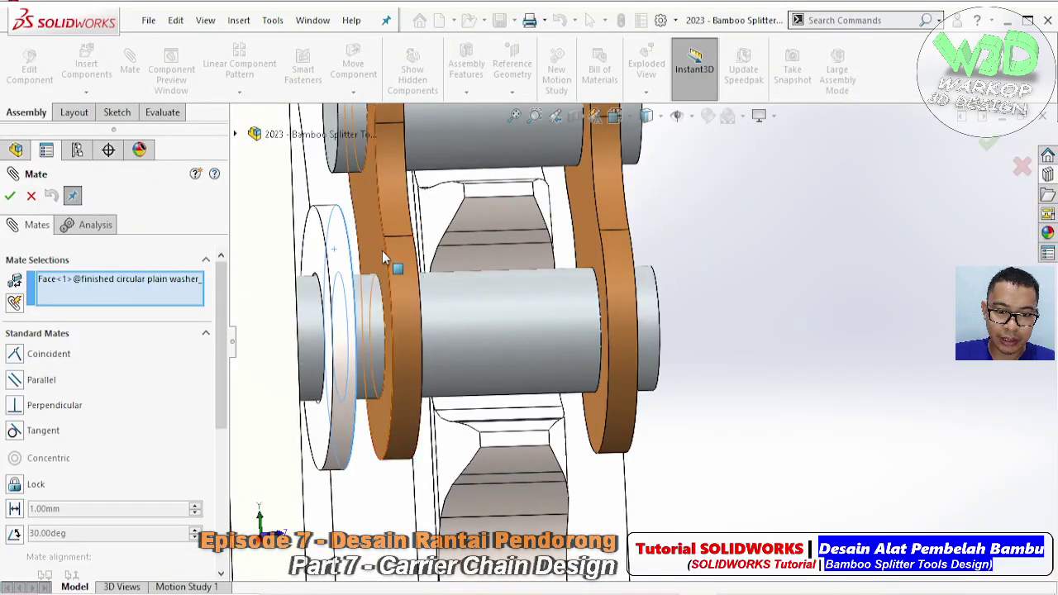
{"action": "left_click", "coordinate": [382, 252]}
{"action": "left_click", "coordinate": [382, 250]}
{"action": "left_click", "coordinate": [392, 236]}
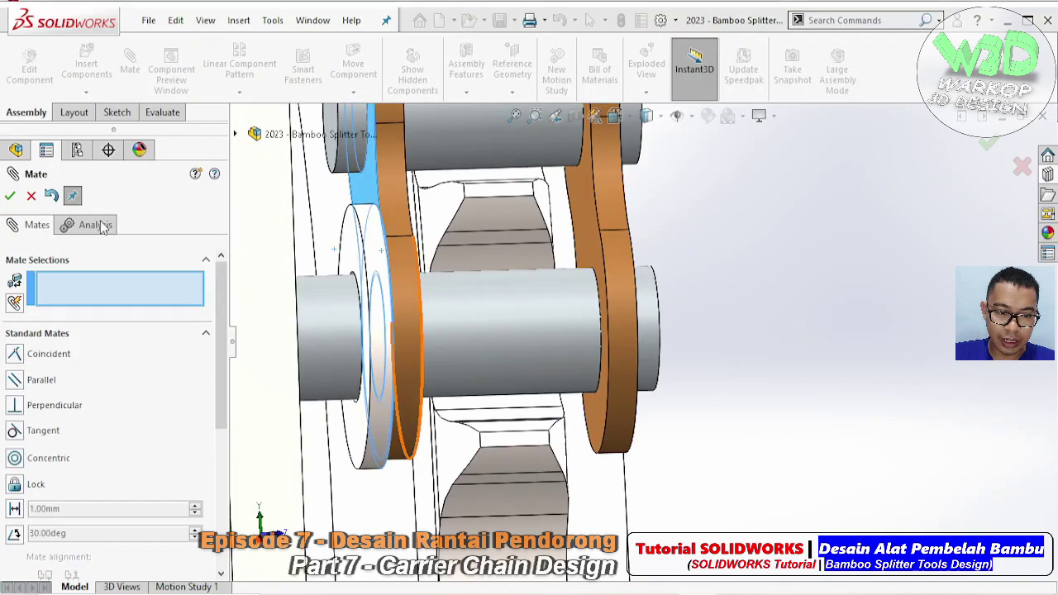
{"action": "key", "text": "Escape"}
- Insert a new empty part, Part4, into the assembly
{"action": "scroll", "coordinate": [317, 328], "scroll_direction": "up", "scroll_amount": 2}
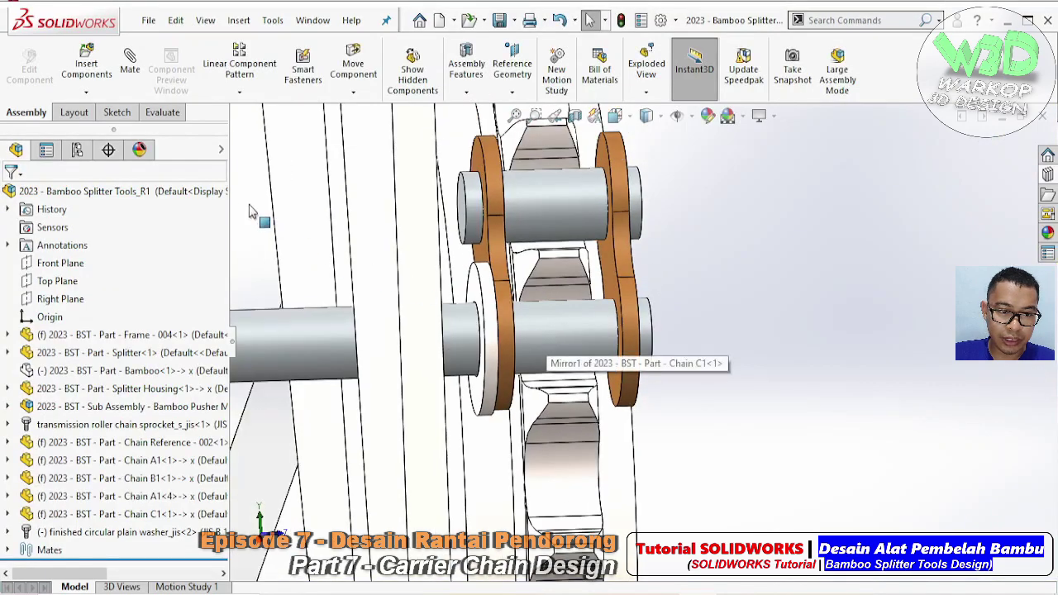
{"action": "left_click", "coordinate": [86, 91]}
{"action": "left_click", "coordinate": [102, 133]}
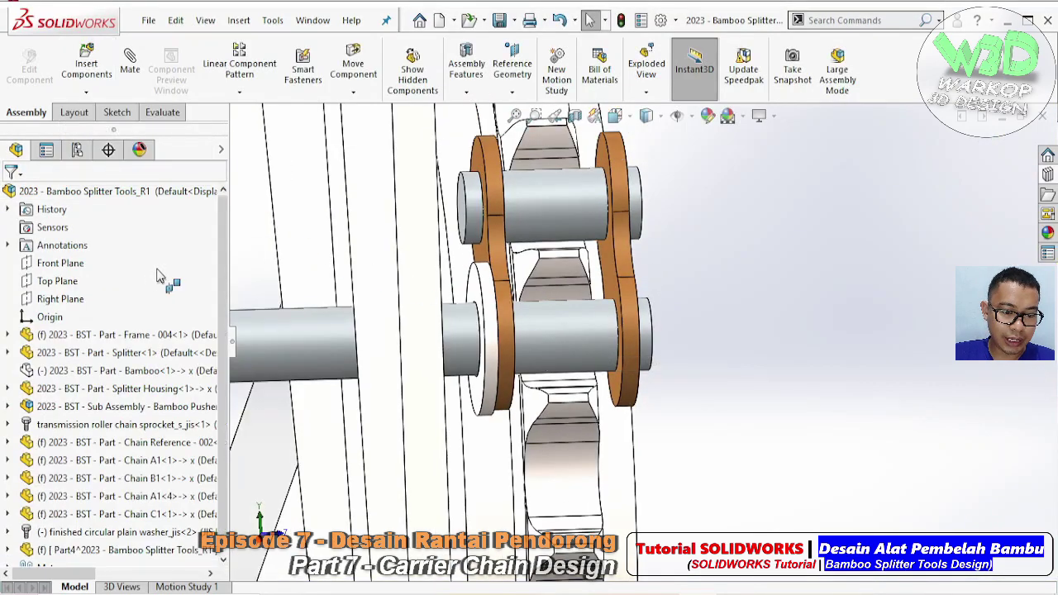
{"action": "left_click", "coordinate": [113, 534]}
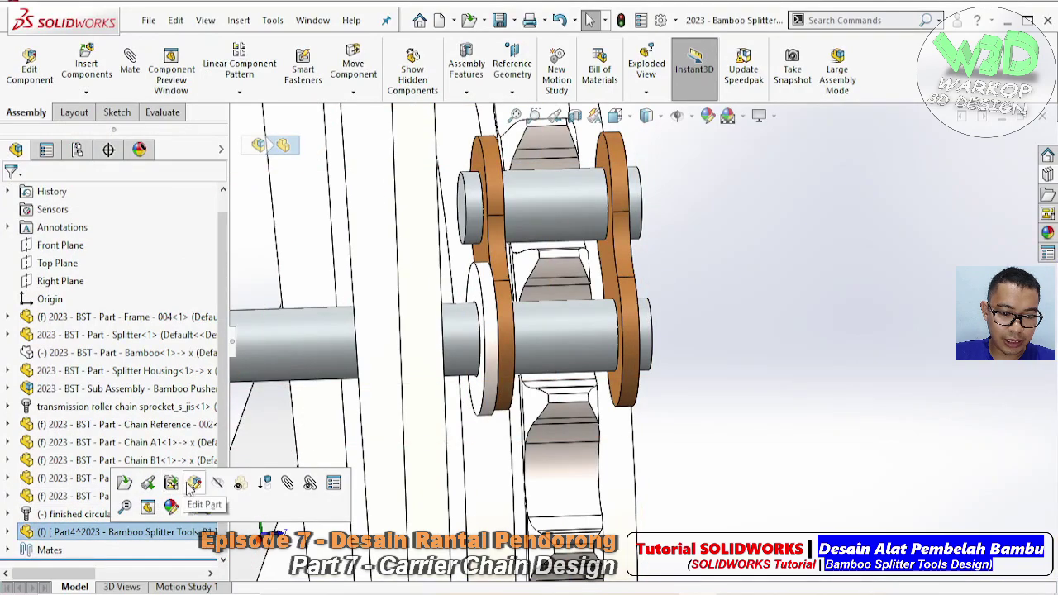
- Edit Part4 and start a sketch on the washer face, viewed normal
{"action": "left_click", "coordinate": [184, 493]}
{"action": "scroll", "coordinate": [487, 304], "scroll_direction": "down", "scroll_amount": 1}
{"action": "left_click", "coordinate": [488, 304]}
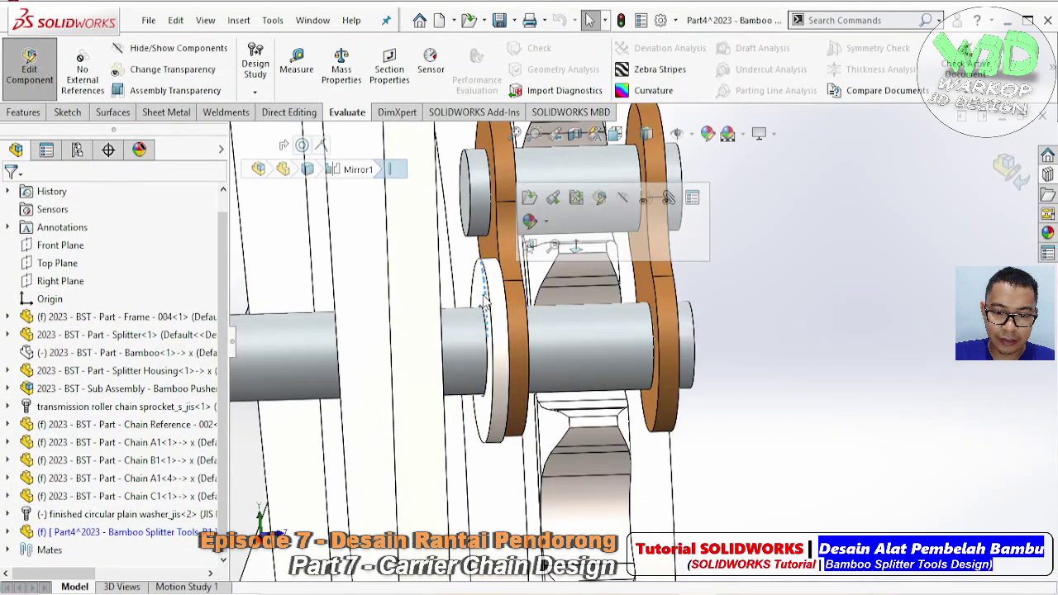
{"action": "left_click", "coordinate": [483, 308]}
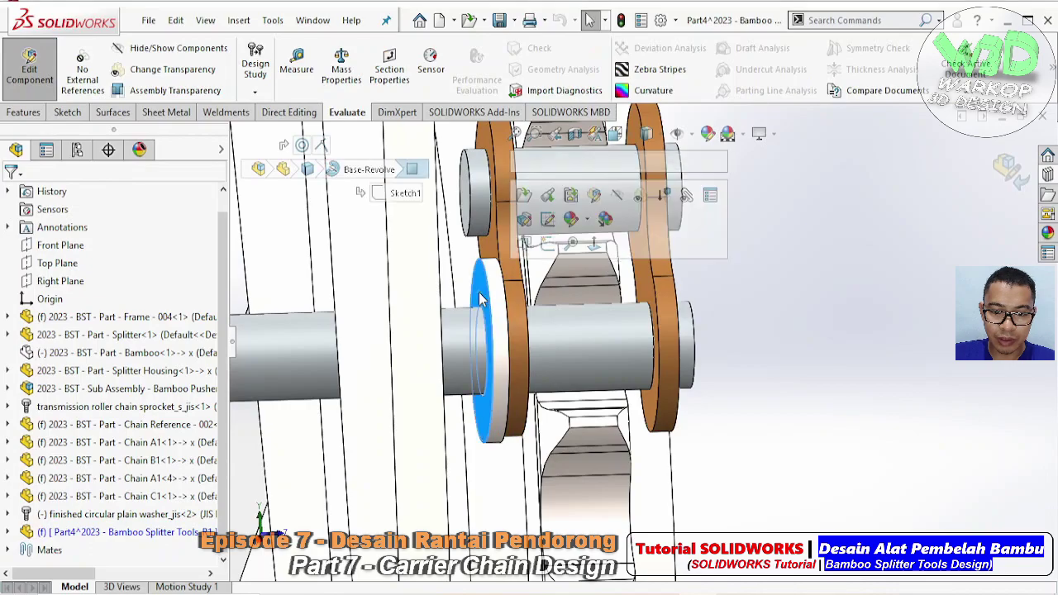
{"action": "left_click", "coordinate": [547, 244]}
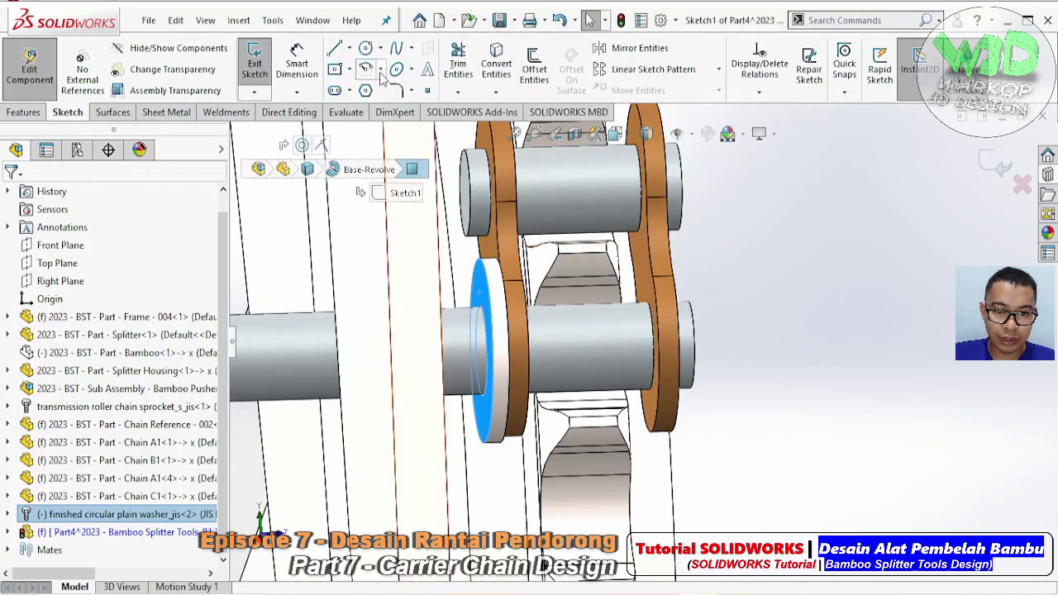
{"action": "left_click", "coordinate": [381, 48]}
{"action": "left_click", "coordinate": [393, 71]}
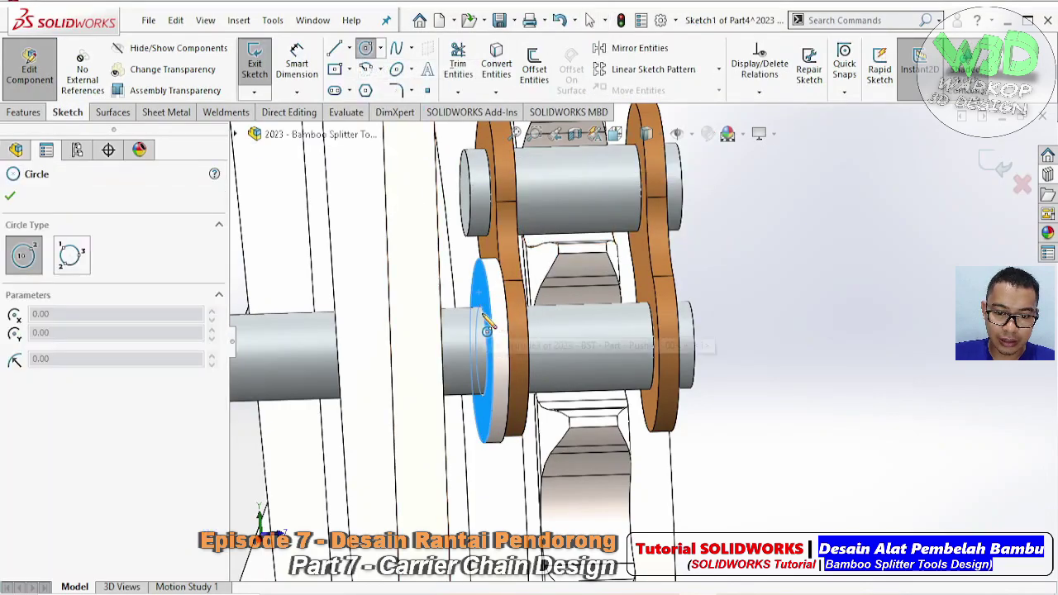
{"action": "key", "text": "ctrl+8"}
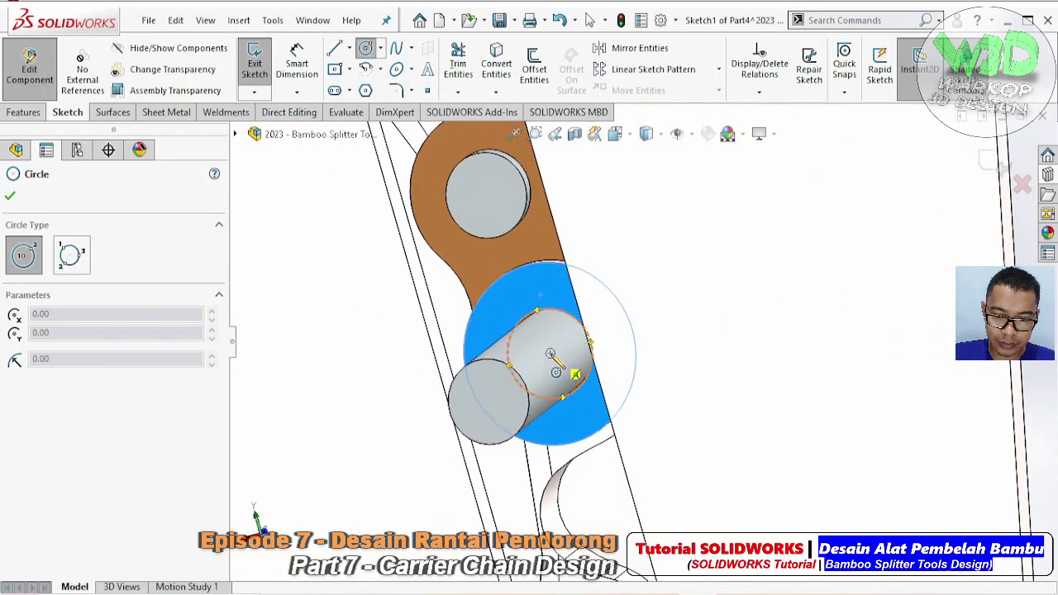
- Draw two concentric circles centred on the pin, one small and one large
{"action": "left_click", "coordinate": [550, 354]}
{"action": "left_click", "coordinate": [560, 303]}
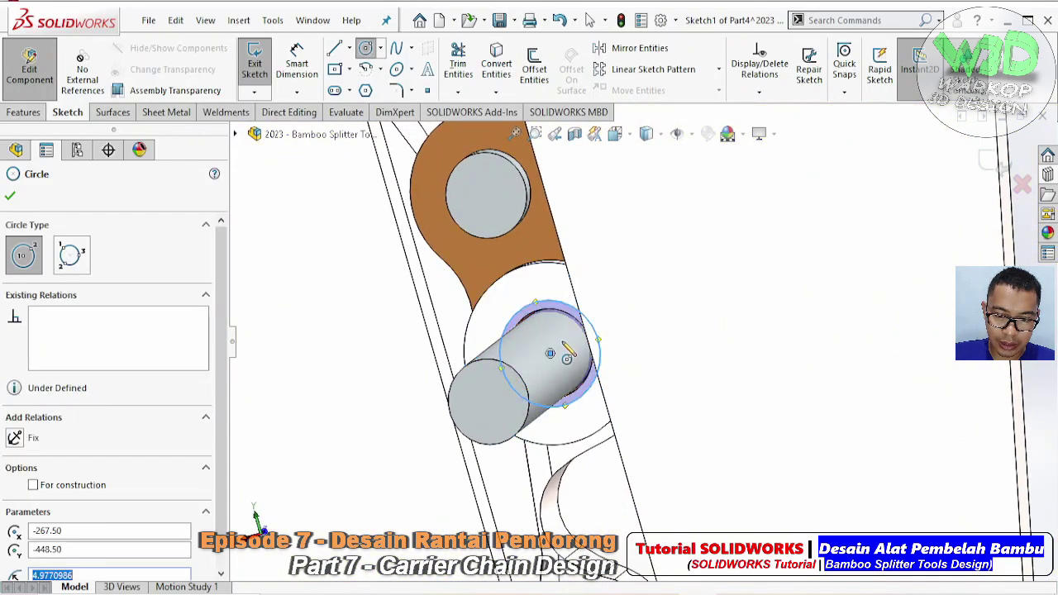
{"action": "left_click", "coordinate": [550, 354]}
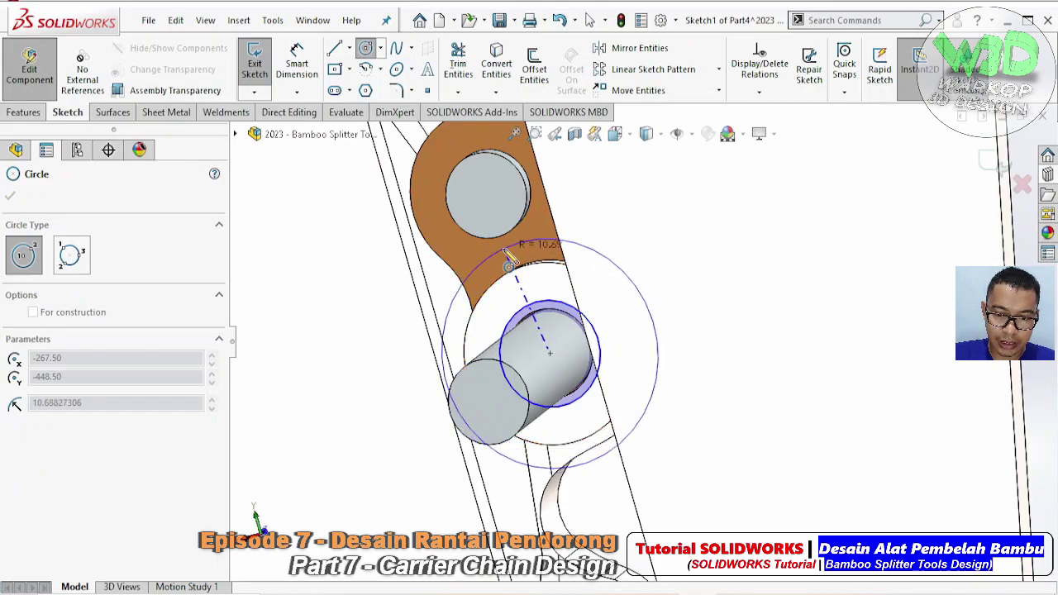
{"action": "left_click", "coordinate": [511, 261]}
{"action": "key", "text": "Escape"}
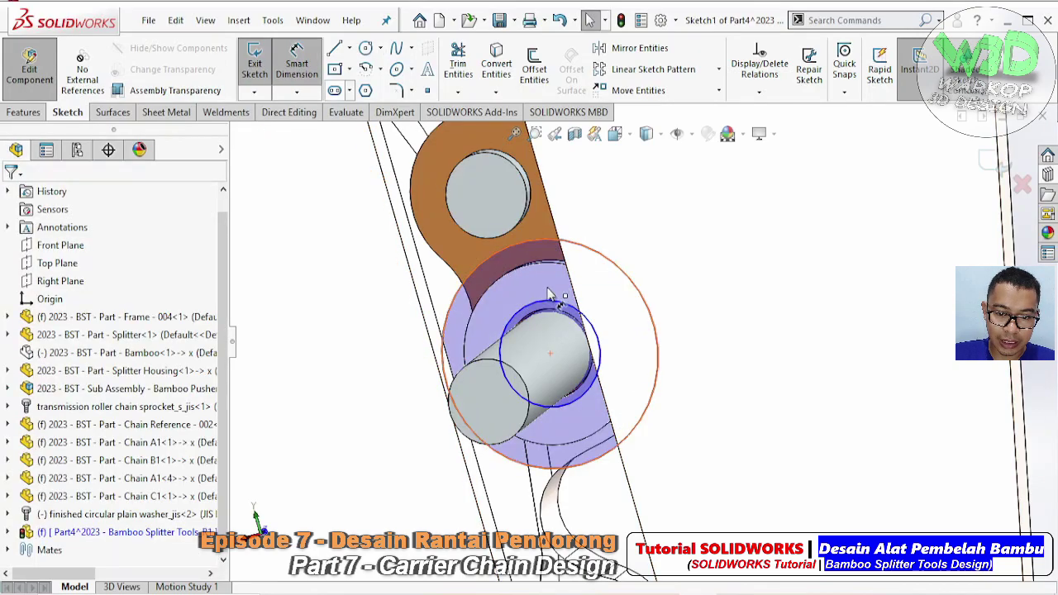
- Dimension the inner circle Ø8 and the outer circle Ø21
{"action": "left_click", "coordinate": [579, 308]}
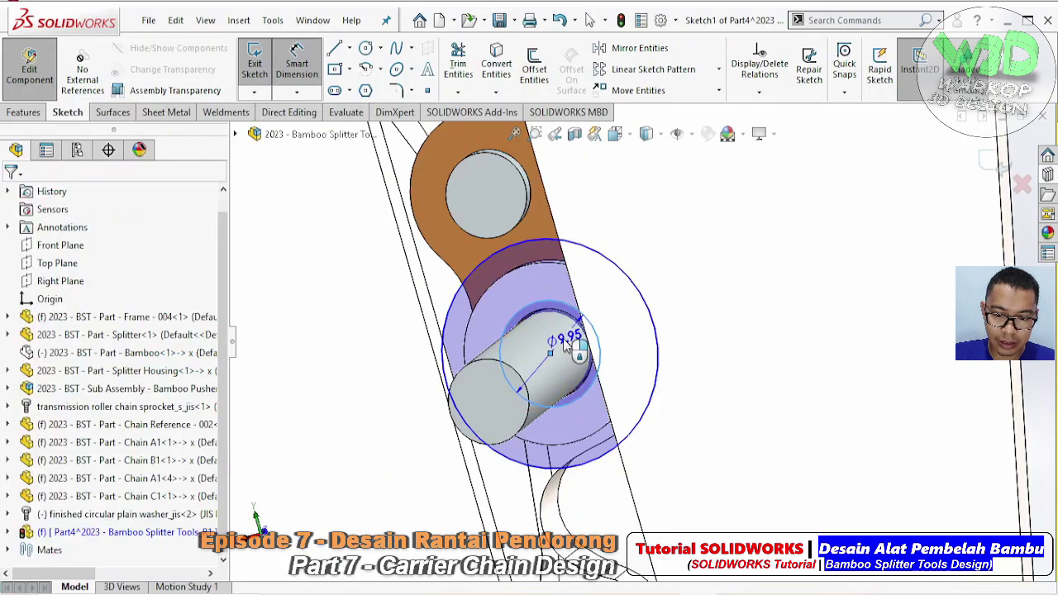
{"action": "double_click", "coordinate": [565, 340]}
{"action": "type", "text": "8"}
{"action": "key", "text": "Return"}
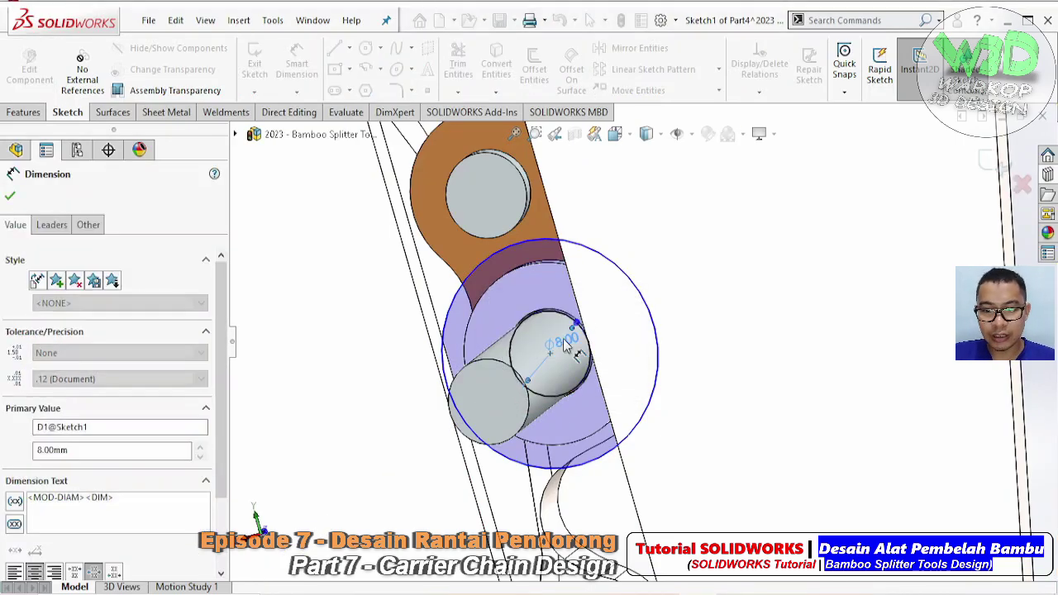
{"action": "left_click", "coordinate": [612, 266]}
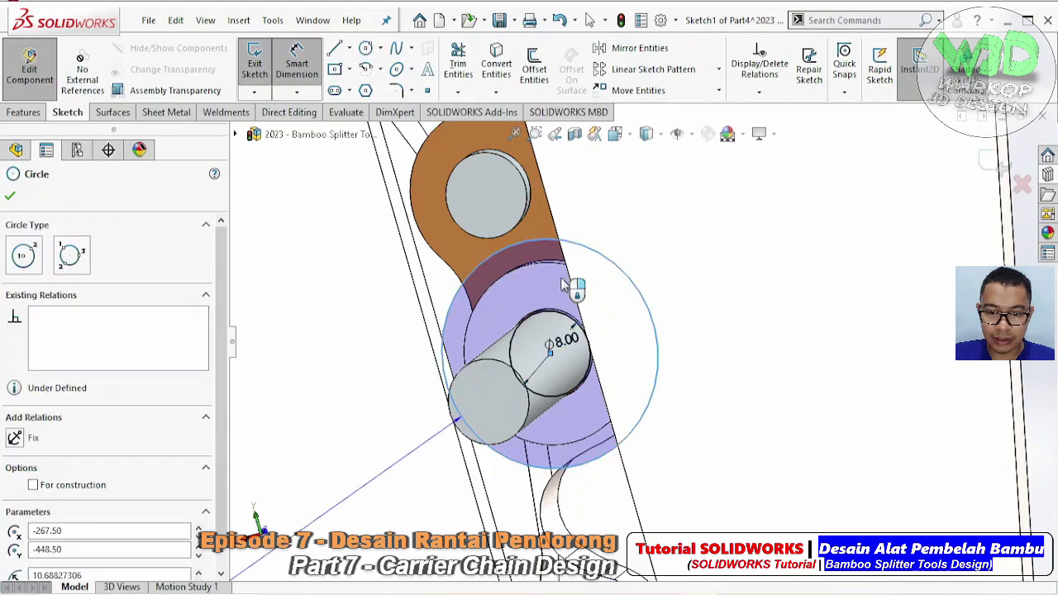
{"action": "left_click", "coordinate": [559, 300]}
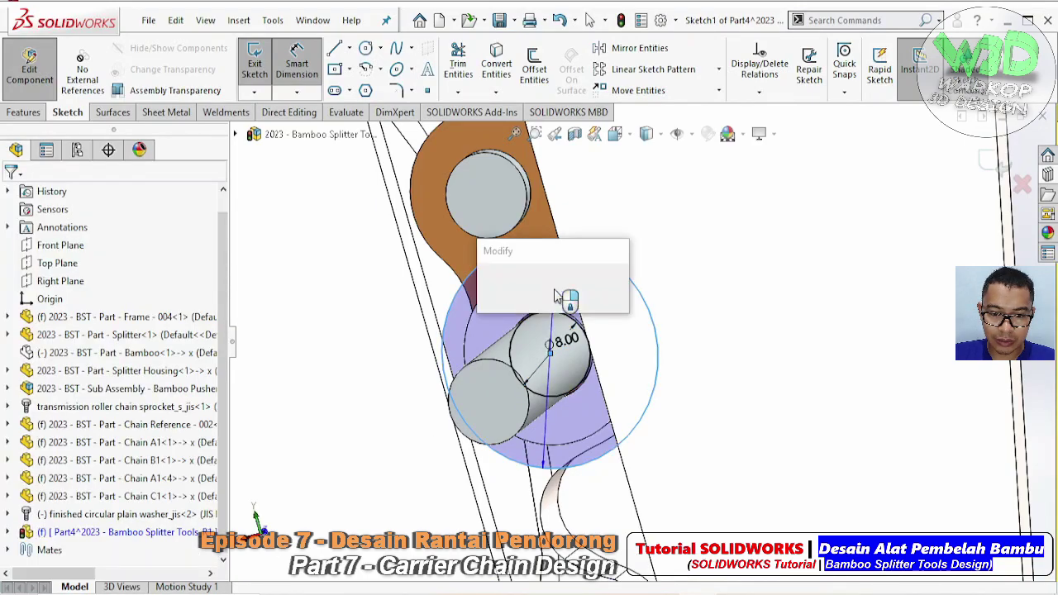
{"action": "type", "text": "21.37654611mm"}
{"action": "left_click", "coordinate": [556, 300]}
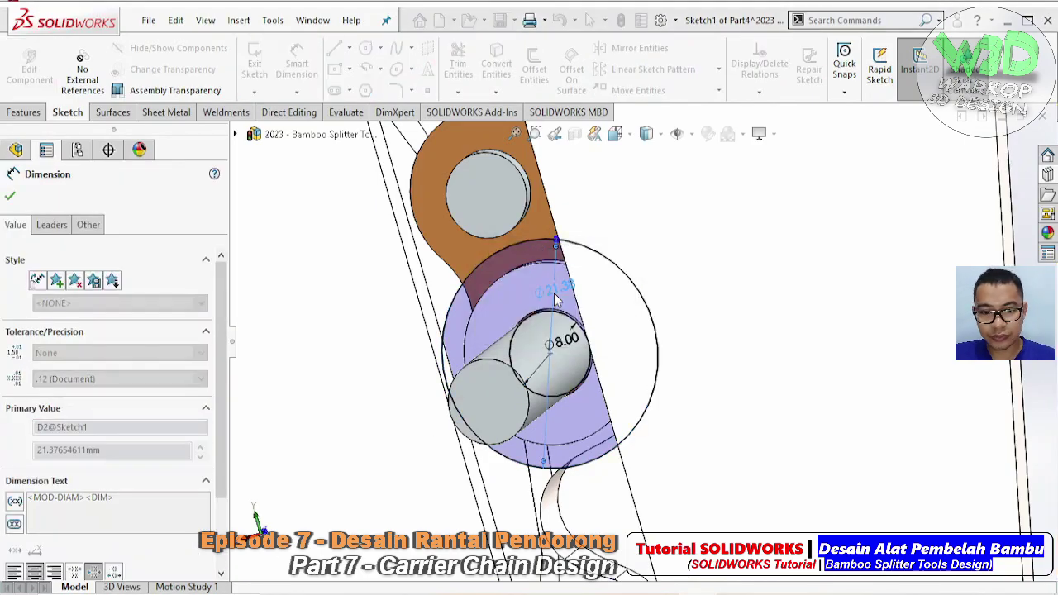
{"action": "key", "text": "Escape"}
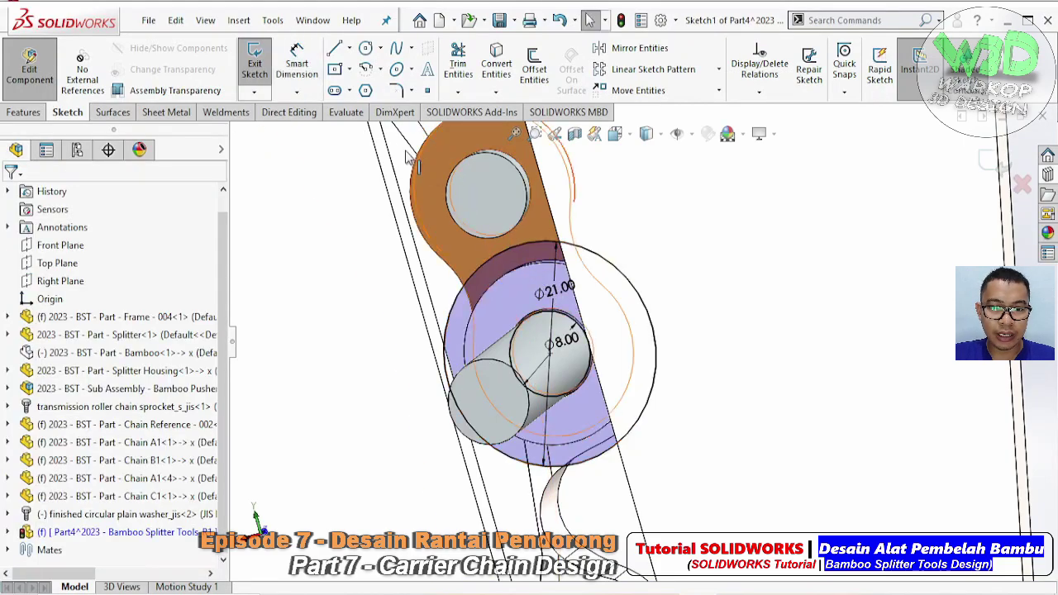
{"action": "left_click", "coordinate": [346, 112]}
{"action": "left_click", "coordinate": [296, 66]}
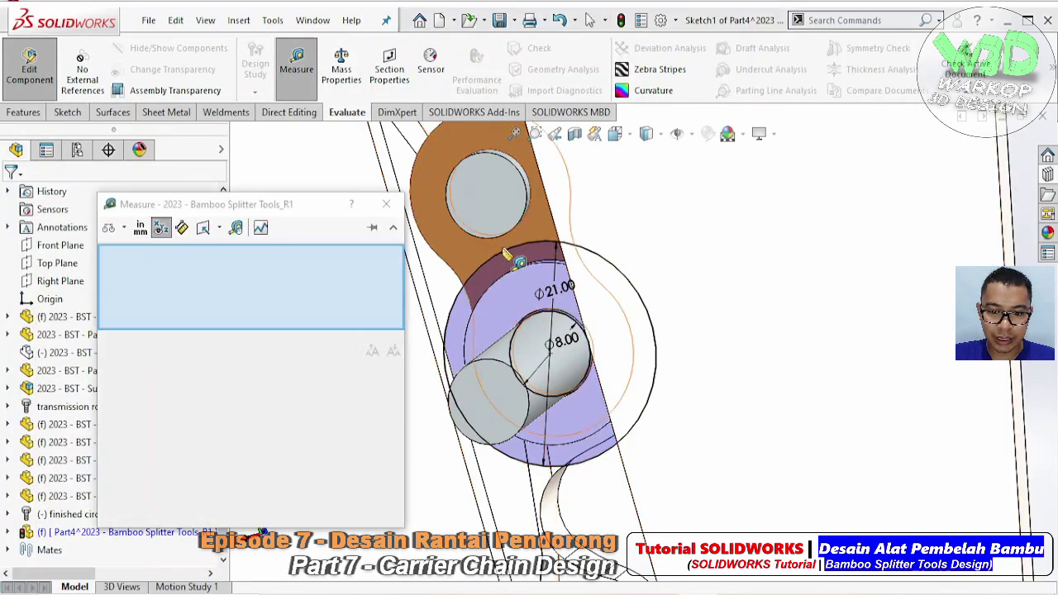
{"action": "left_click", "coordinate": [530, 339]}
{"action": "middle_click_drag", "start_coordinate": [495, 308], "coordinate": [546, 335]}
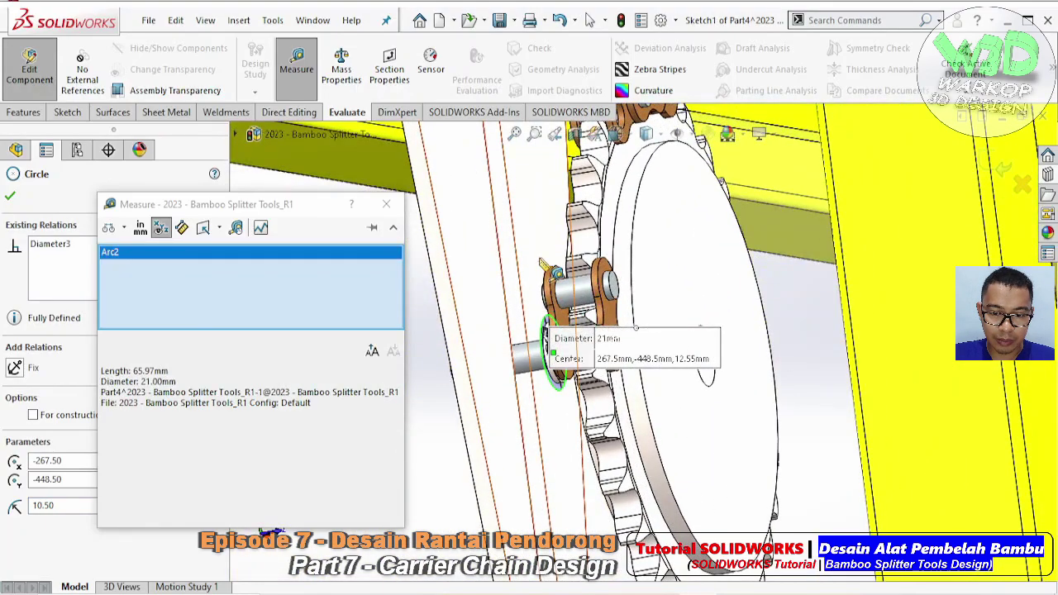
{"action": "left_click", "coordinate": [542, 263]}
{"action": "scroll", "coordinate": [615, 389], "scroll_direction": "down", "scroll_amount": 3}
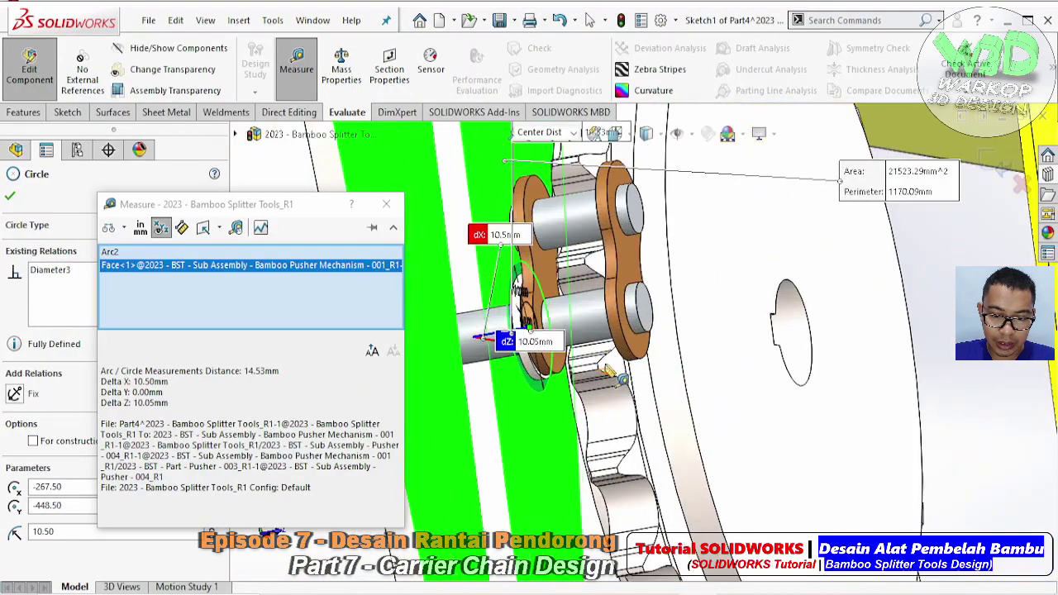
{"action": "middle_click_drag", "start_coordinate": [616, 385], "coordinate": [621, 379]}
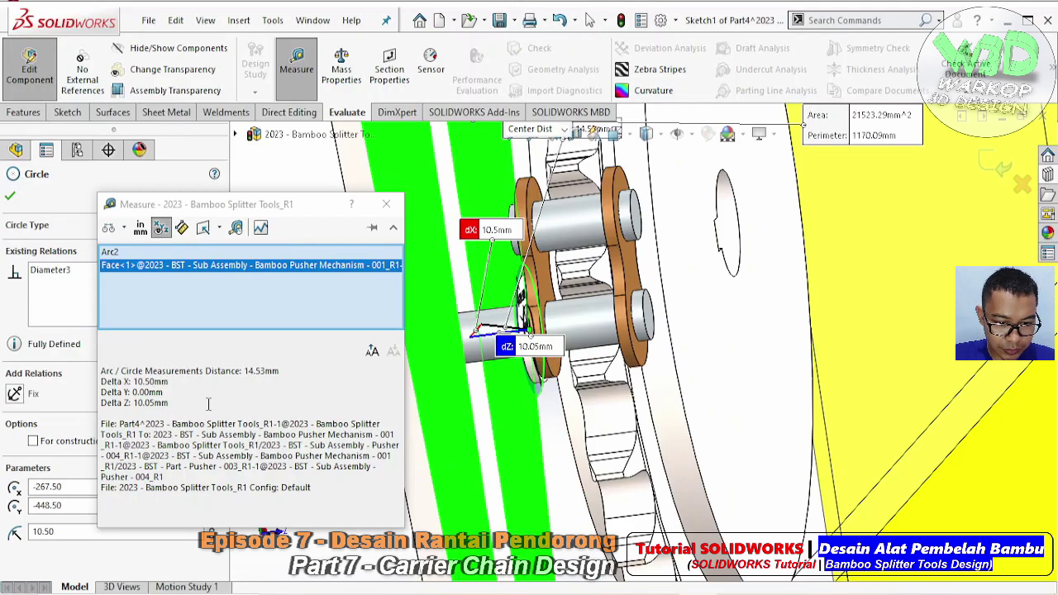
{"action": "left_click", "coordinate": [386, 203]}
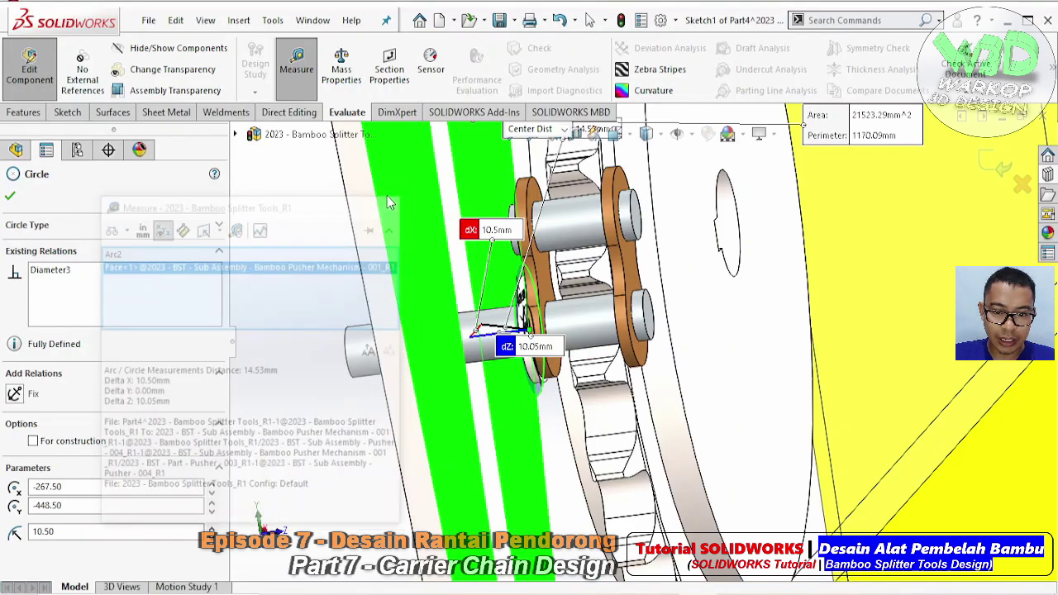
- Extrude the ring sketch Up To Surface at the pusher face as Boss-Extrude1
{"action": "left_click", "coordinate": [29, 116]}
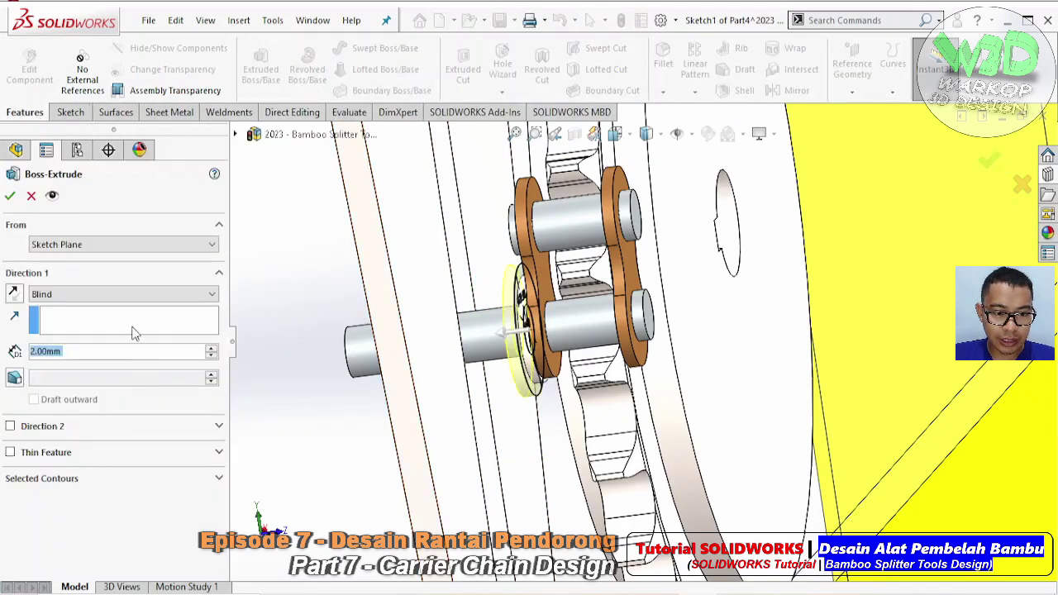
{"action": "left_click", "coordinate": [135, 294]}
{"action": "left_click", "coordinate": [137, 328]}
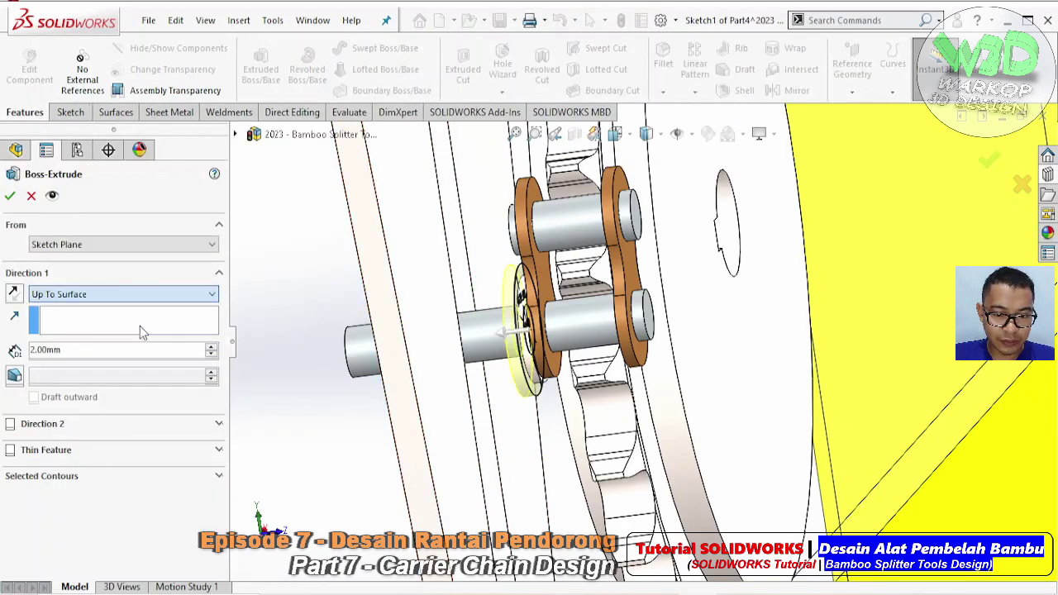
{"action": "left_click", "coordinate": [440, 299]}
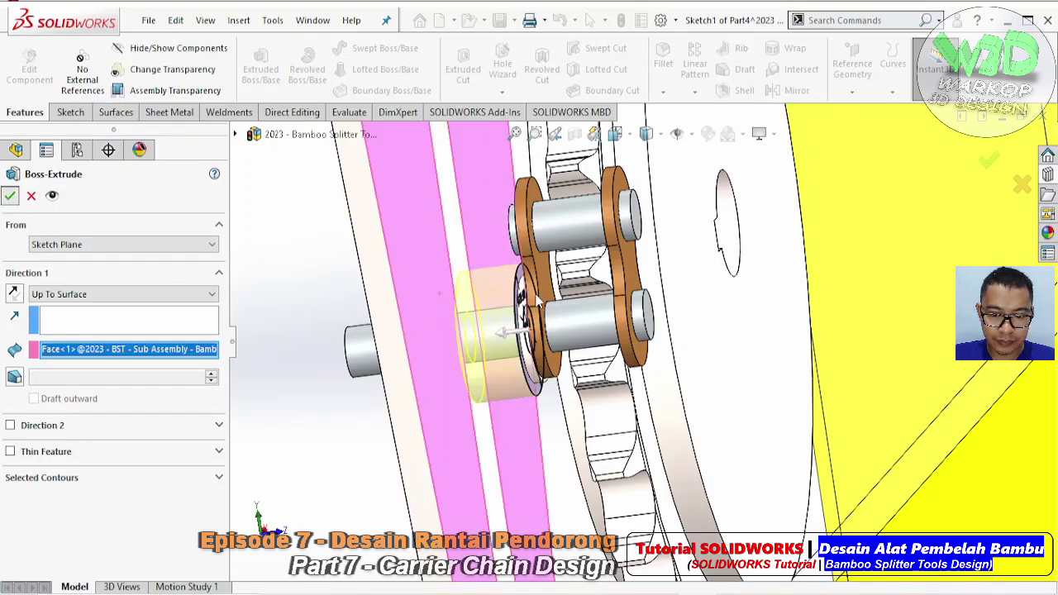
{"action": "key", "text": "Return"}
- Open a sketch for editing on the extruded ring's face
{"action": "mouse_move", "coordinate": [546, 306]}
{"action": "middle_mouse_down"}
{"action": "mouse_move", "coordinate": [617, 326]}
{"action": "mouse_move", "coordinate": [463, 339]}
{"action": "middle_mouse_up"}
{"action": "left_click", "coordinate": [463, 339]}
{"action": "left_click", "coordinate": [517, 265]}
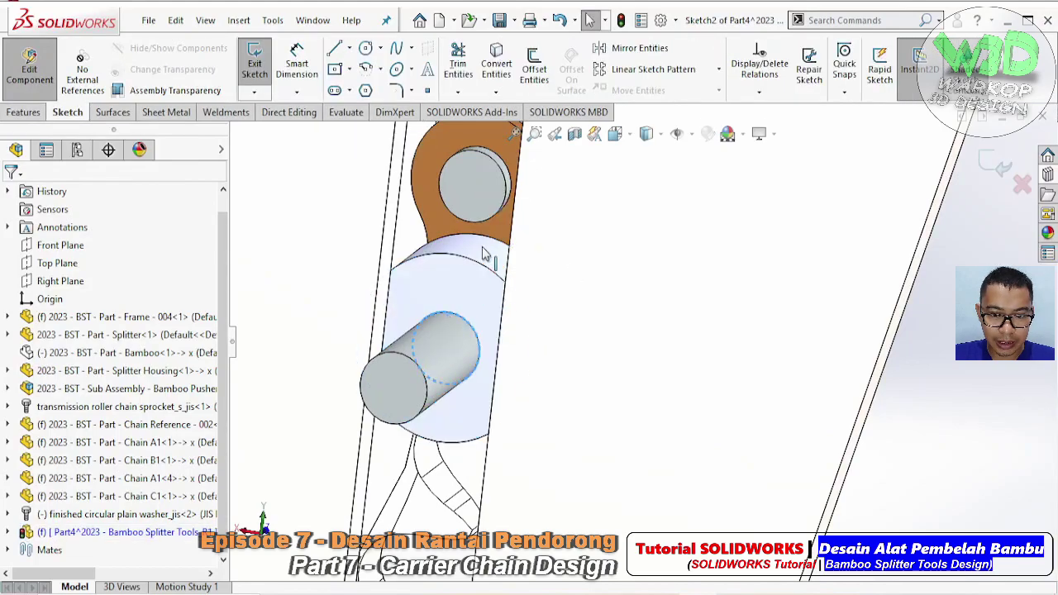
- Convert the pin edge and sketch a circle centred on the pin
{"action": "left_click", "coordinate": [482, 81]}
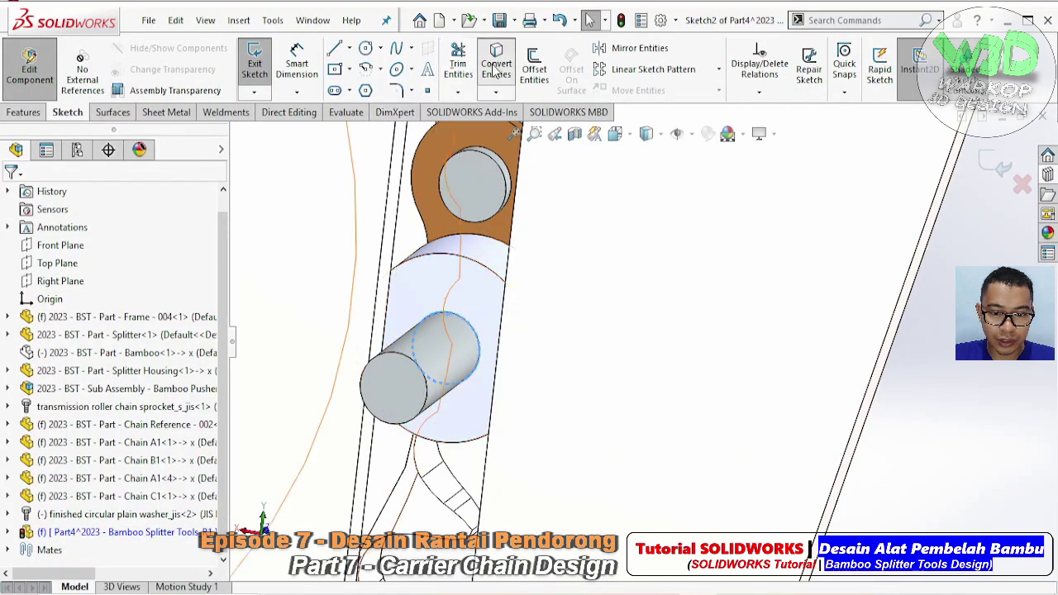
{"action": "left_click", "coordinate": [381, 48]}
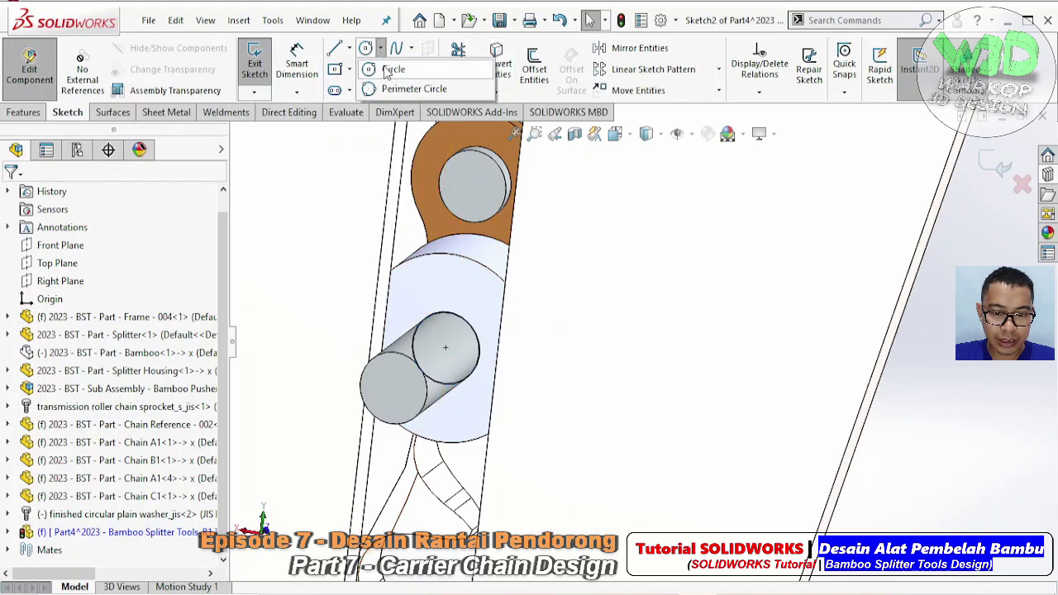
{"action": "left_click", "coordinate": [395, 68]}
{"action": "left_click", "coordinate": [445, 347]}
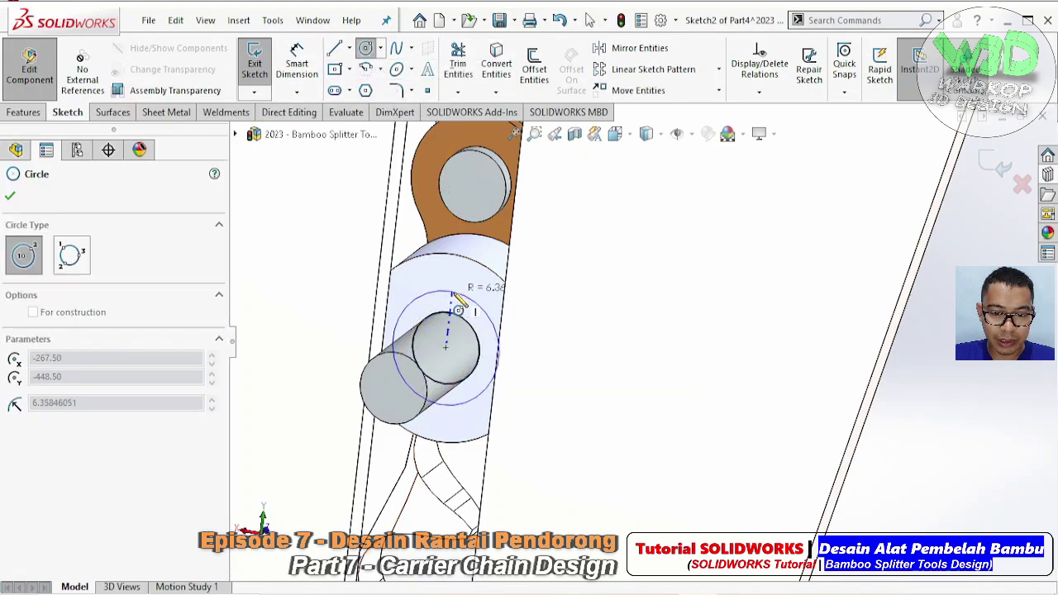
{"action": "left_click", "coordinate": [488, 315]}
{"action": "key", "text": "Escape"}
- Dimension the new circle to a 15 mm diameter
{"action": "left_click", "coordinate": [488, 314]}
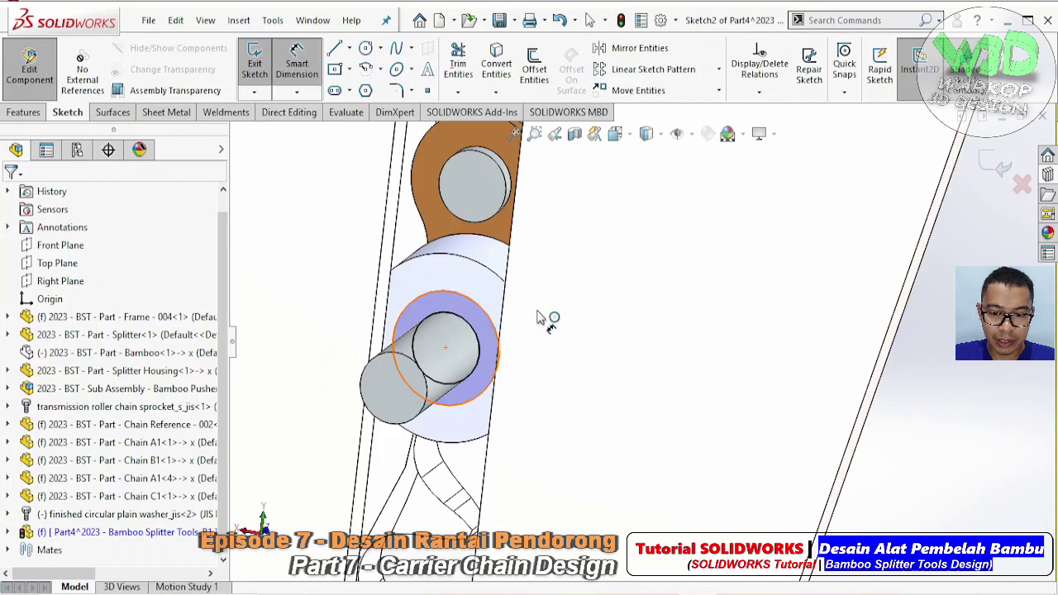
{"action": "left_click", "coordinate": [579, 293]}
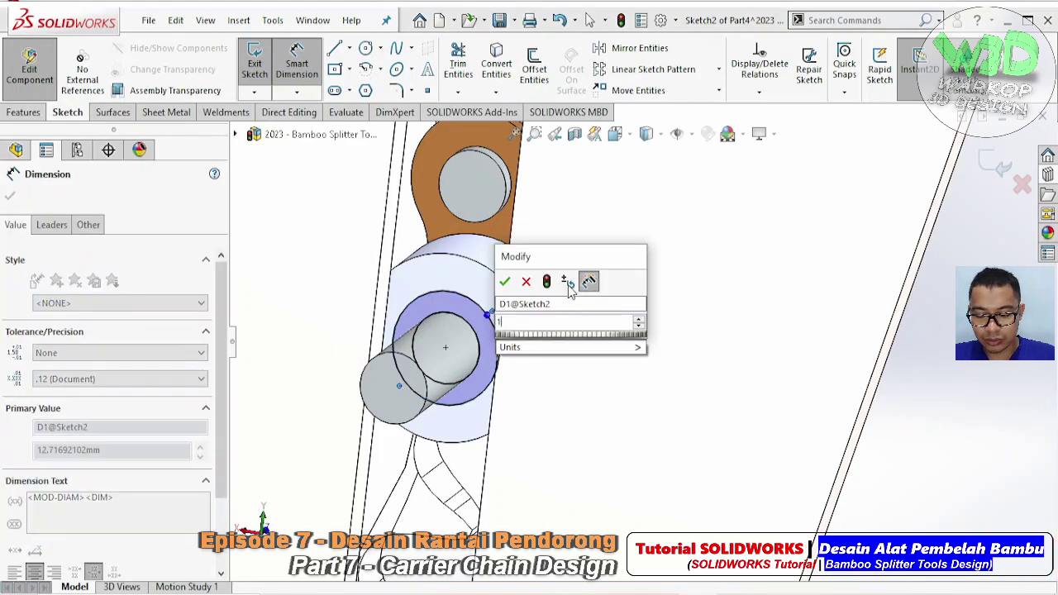
{"action": "type", "text": "17"}
{"action": "key", "text": "Return"}
{"action": "key", "text": "Escape"}
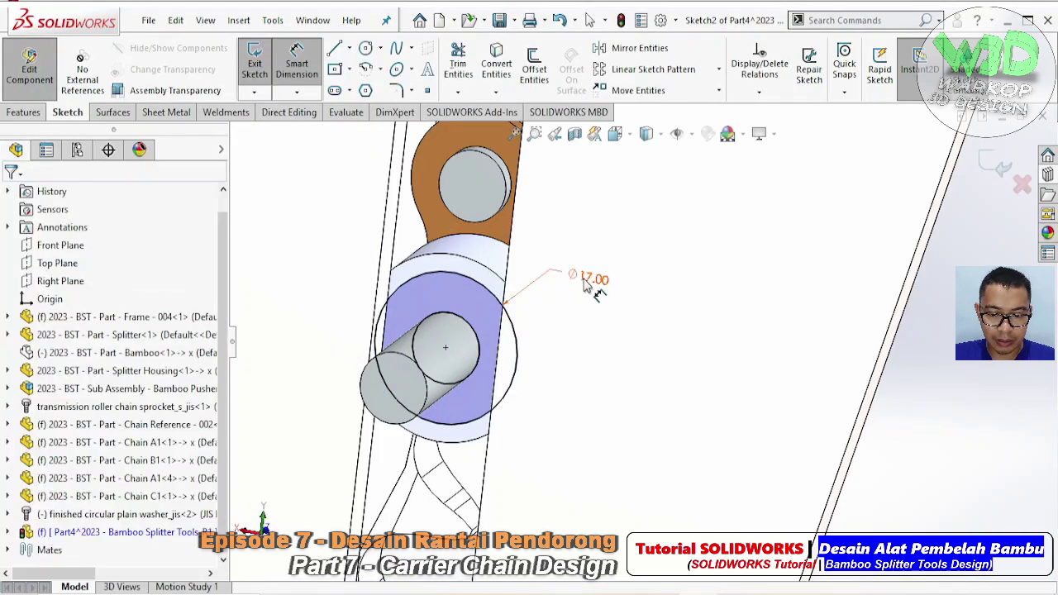
{"action": "left_click", "coordinate": [585, 279]}
{"action": "type", "text": "5"}
{"action": "key", "text": "Return"}
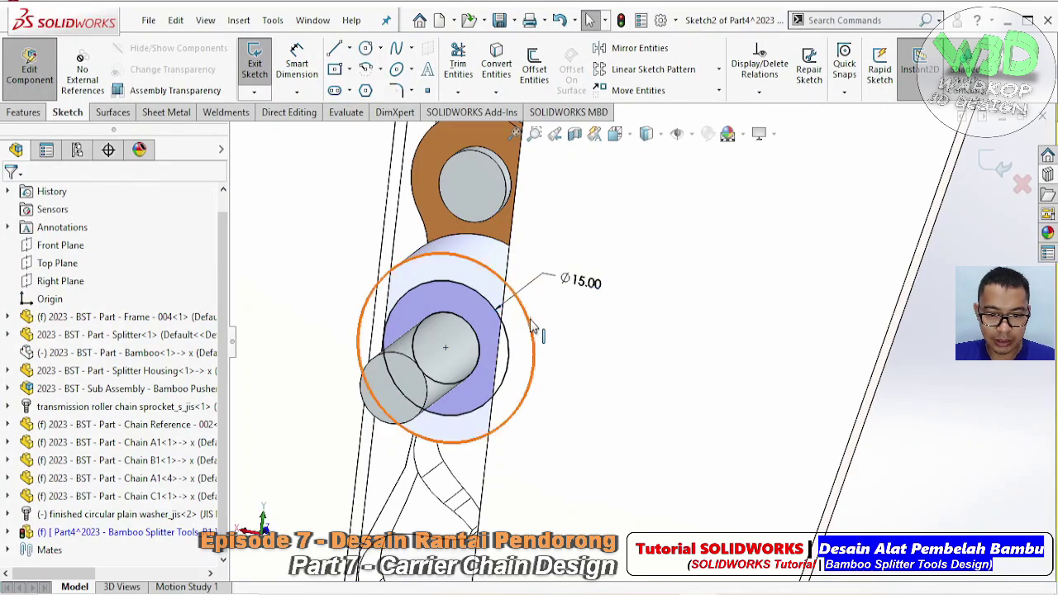
{"action": "mouse_move", "coordinate": [537, 323]}
{"action": "middle_mouse_down"}
{"action": "mouse_move", "coordinate": [497, 351]}
{"action": "mouse_move", "coordinate": [509, 364]}
{"action": "middle_mouse_up"}
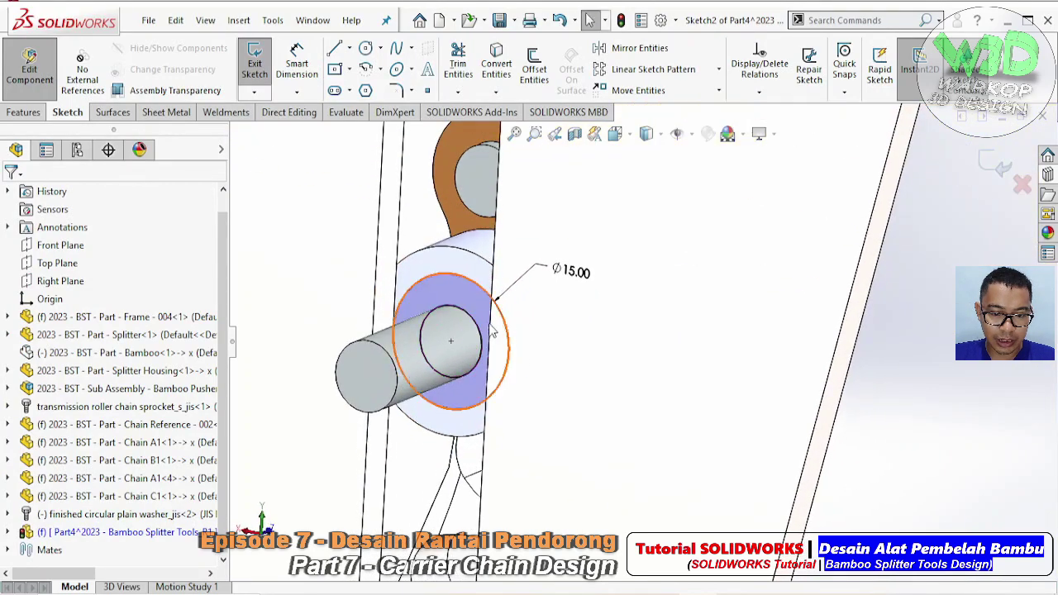
- Extrude the circle 10 mm as a solid boss
{"action": "left_click", "coordinate": [25, 112]}
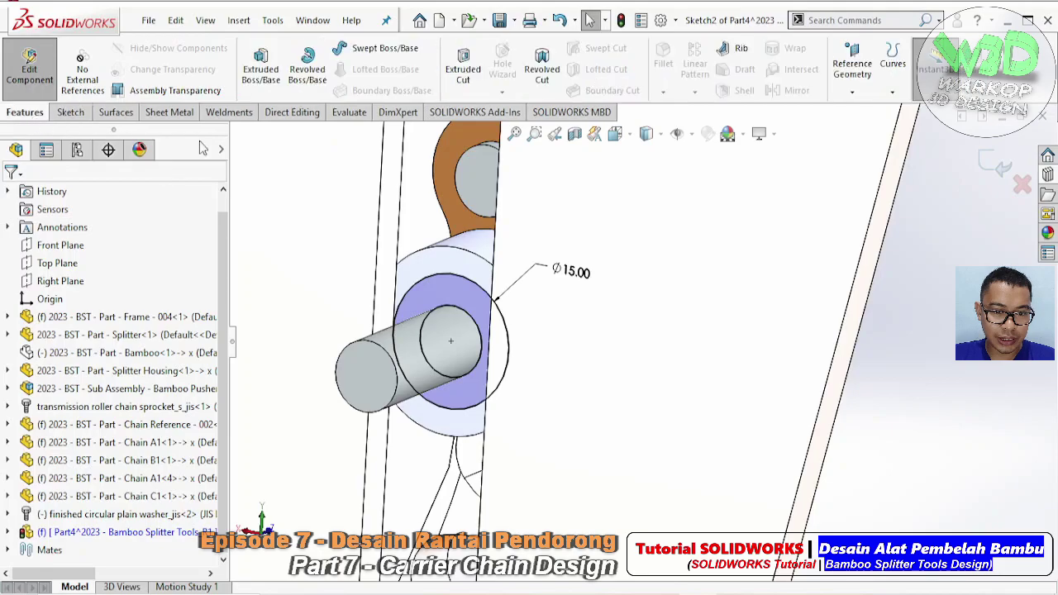
{"action": "left_click", "coordinate": [261, 63]}
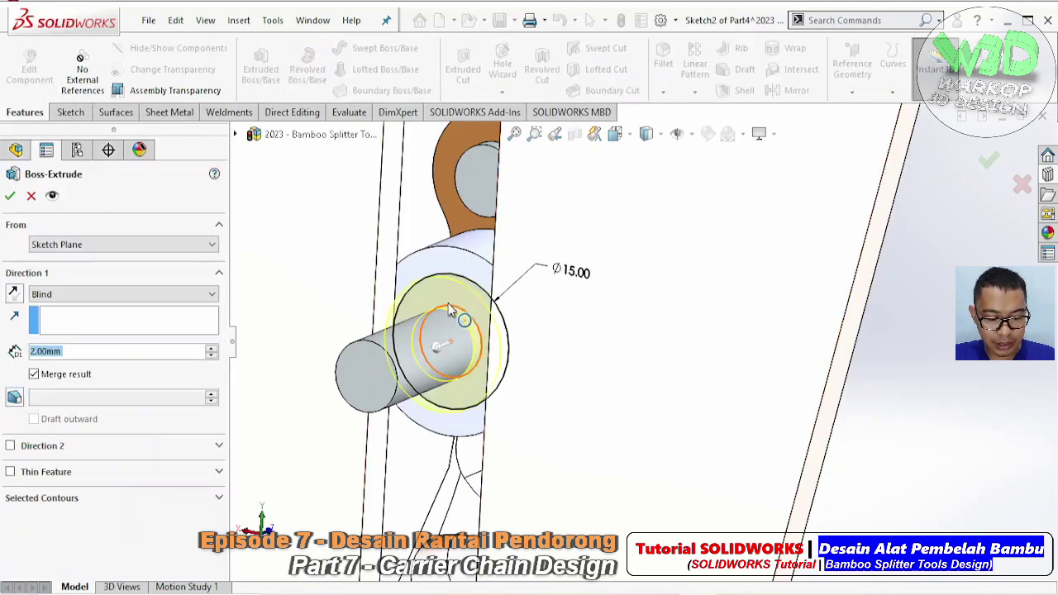
{"action": "type", "text": "10"}
{"action": "key", "text": "Return"}
{"action": "middle_click_drag", "start_coordinate": [501, 359], "coordinate": [431, 328]}
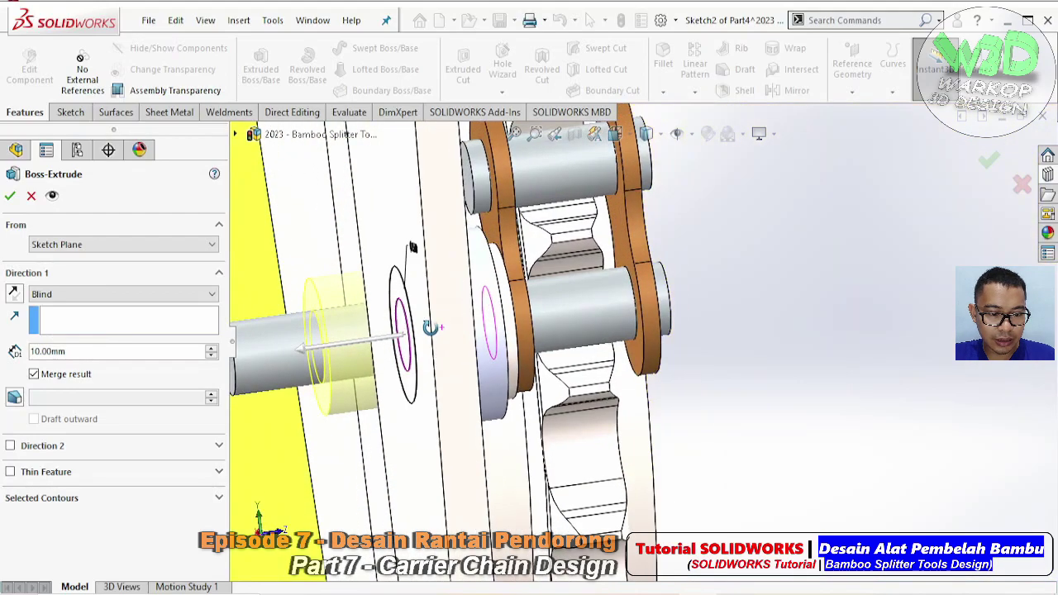
{"action": "type", "text": "1"}
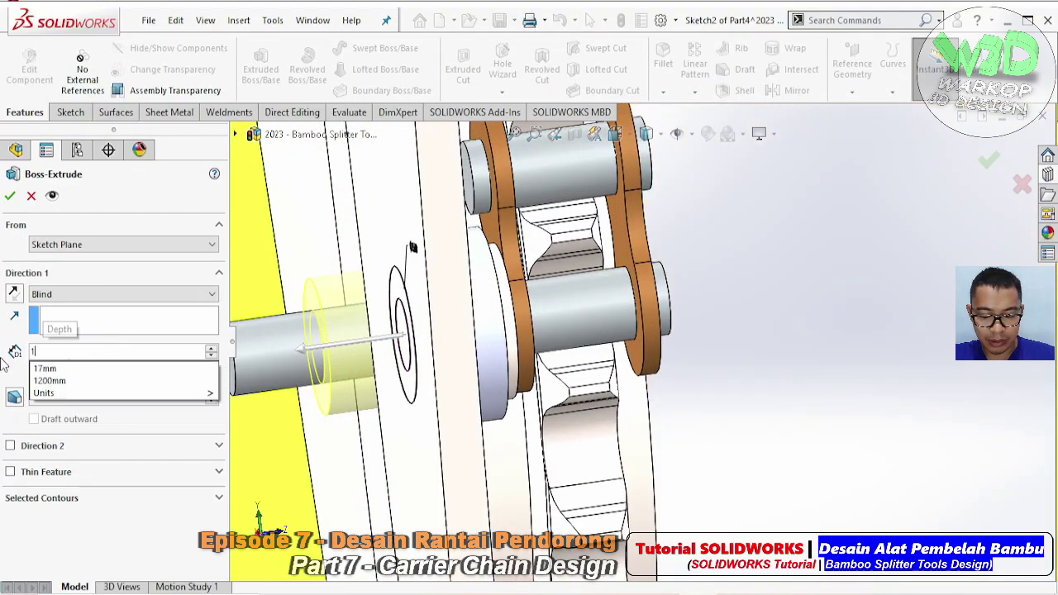
{"action": "type", "text": "5"}
{"action": "key", "text": "Return"}
{"action": "type", "text": "10"}
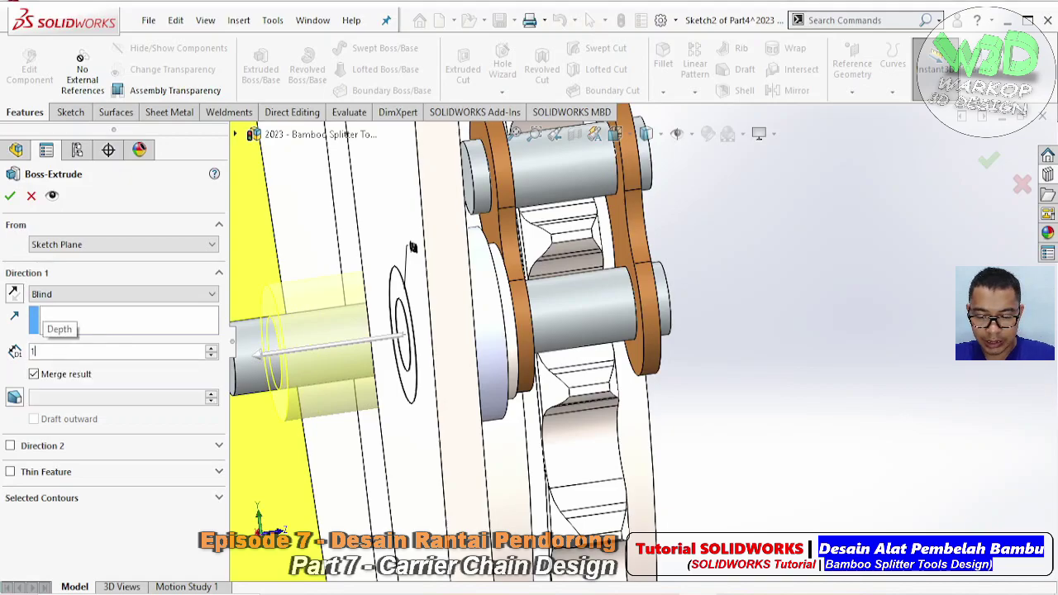
{"action": "key", "text": "Return"}
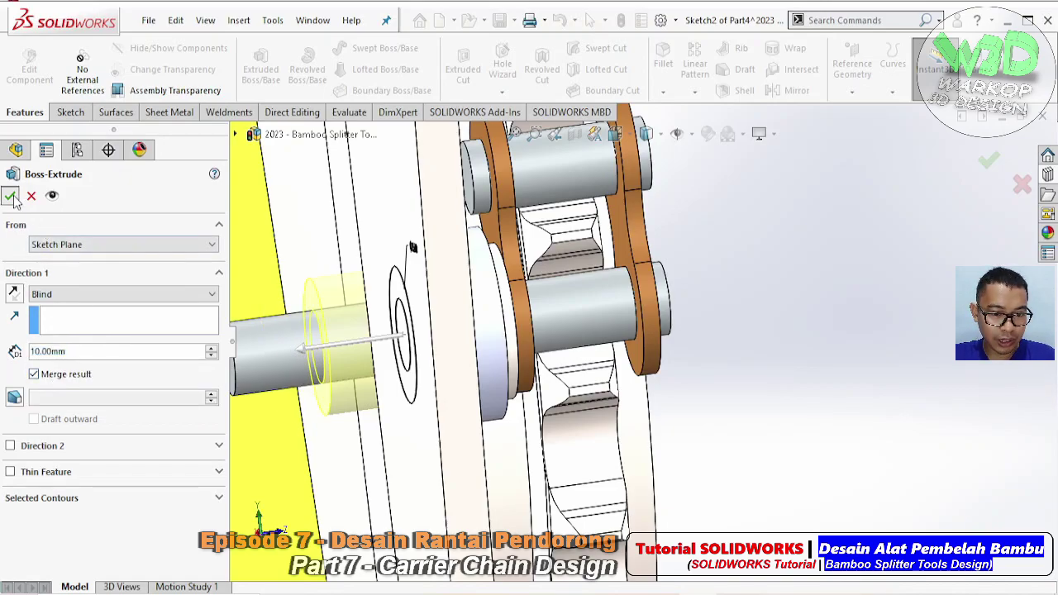
{"action": "key", "text": "Return"}
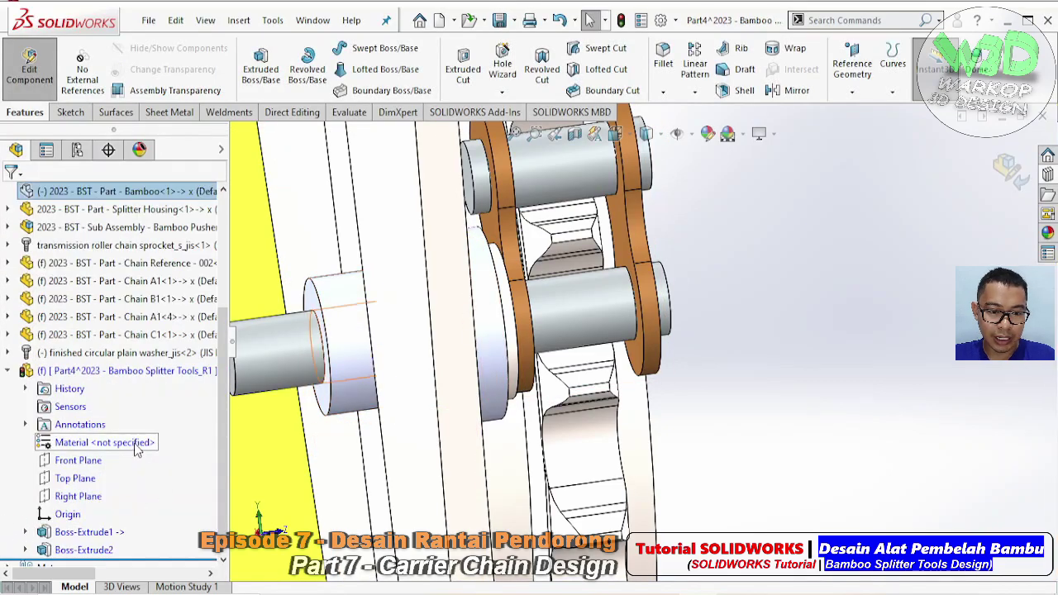
- Assign Brass as the collar part's material
{"action": "right_click", "coordinate": [137, 448]}
{"action": "left_click", "coordinate": [186, 269]}
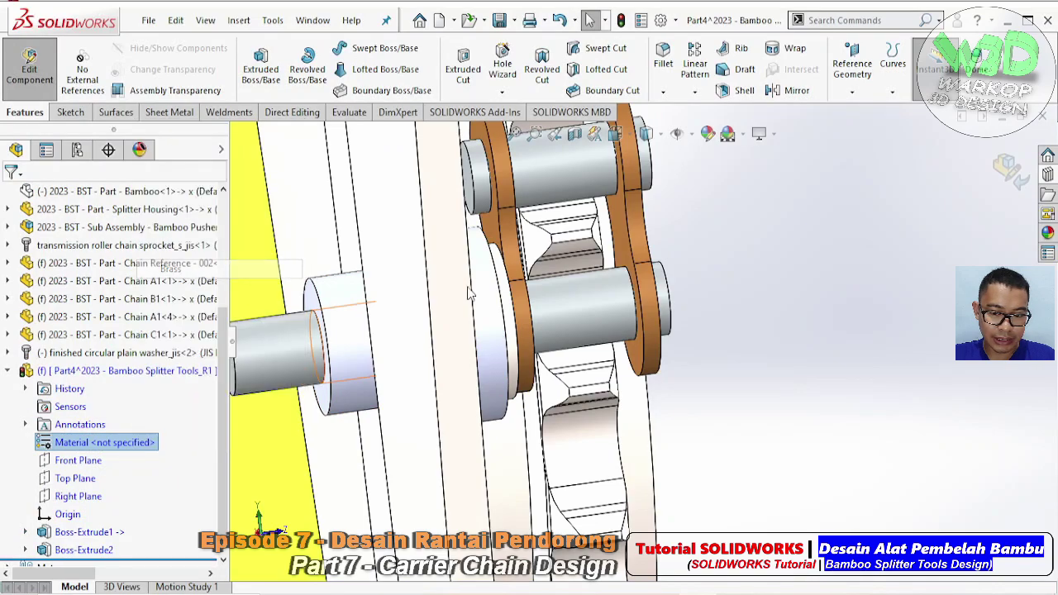
{"action": "mouse_move", "coordinate": [701, 291]}
{"action": "middle_mouse_down"}
{"action": "mouse_move", "coordinate": [548, 329]}
{"action": "mouse_move", "coordinate": [596, 324]}
{"action": "mouse_move", "coordinate": [510, 373]}
{"action": "mouse_move", "coordinate": [475, 327]}
{"action": "middle_mouse_up"}
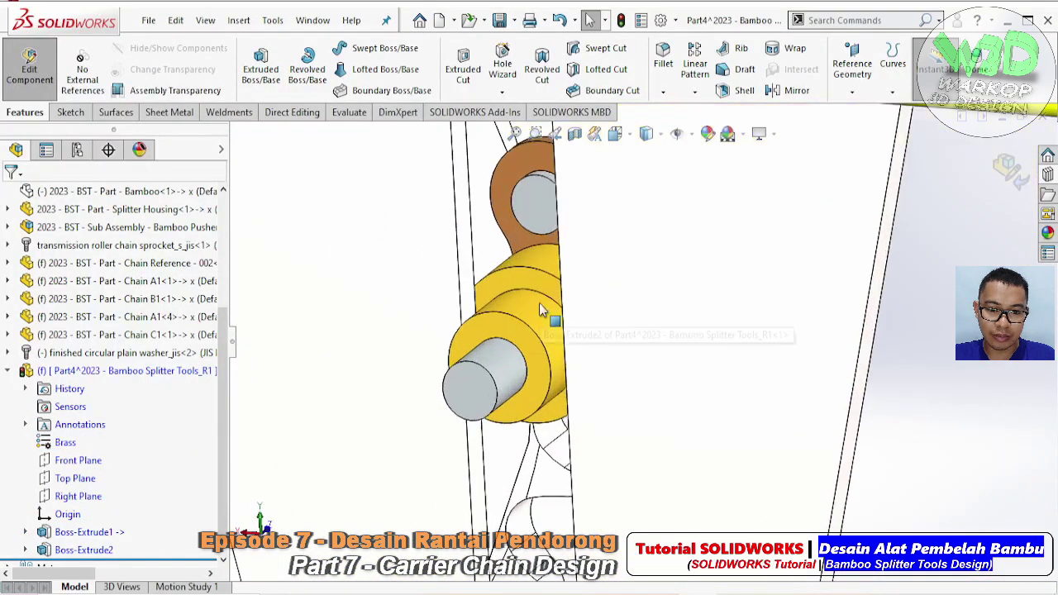
- Break all of Part4's external references and exit in-context editing
{"action": "right_click", "coordinate": [183, 373]}
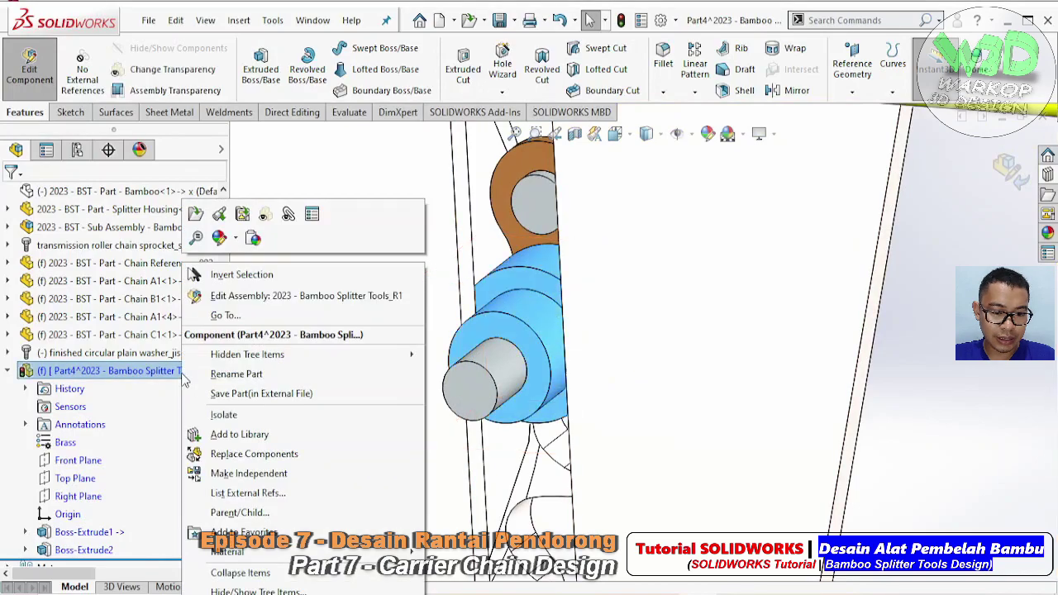
{"action": "left_click", "coordinate": [287, 494]}
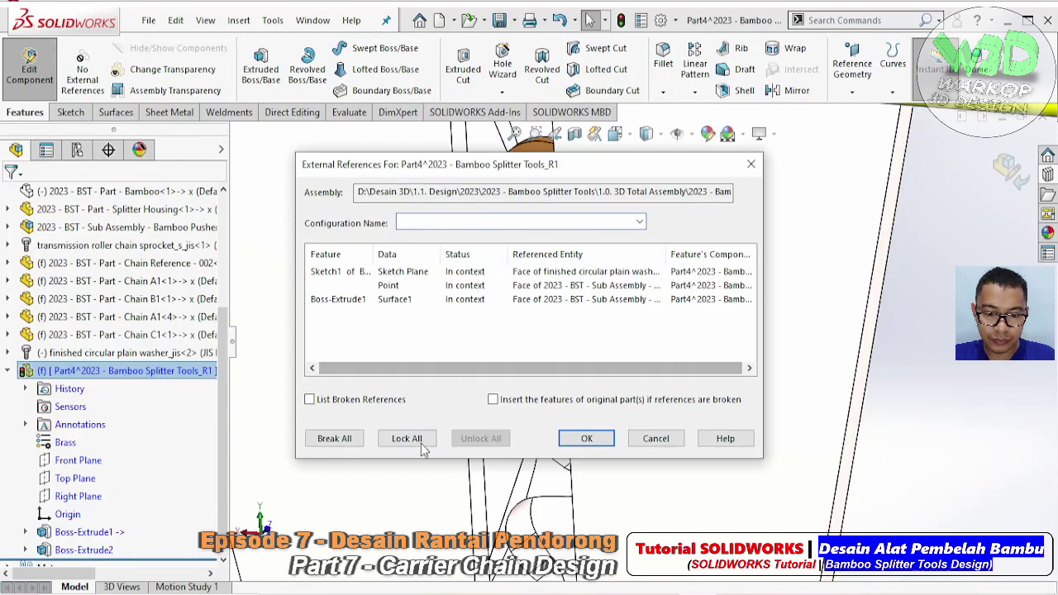
{"action": "left_click", "coordinate": [336, 439]}
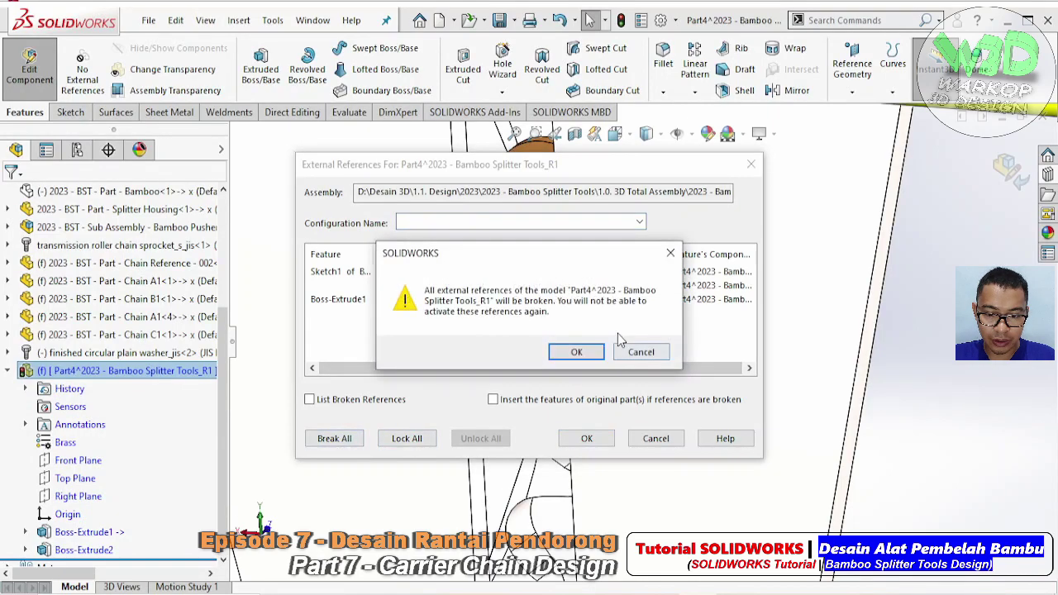
{"action": "left_click", "coordinate": [576, 352]}
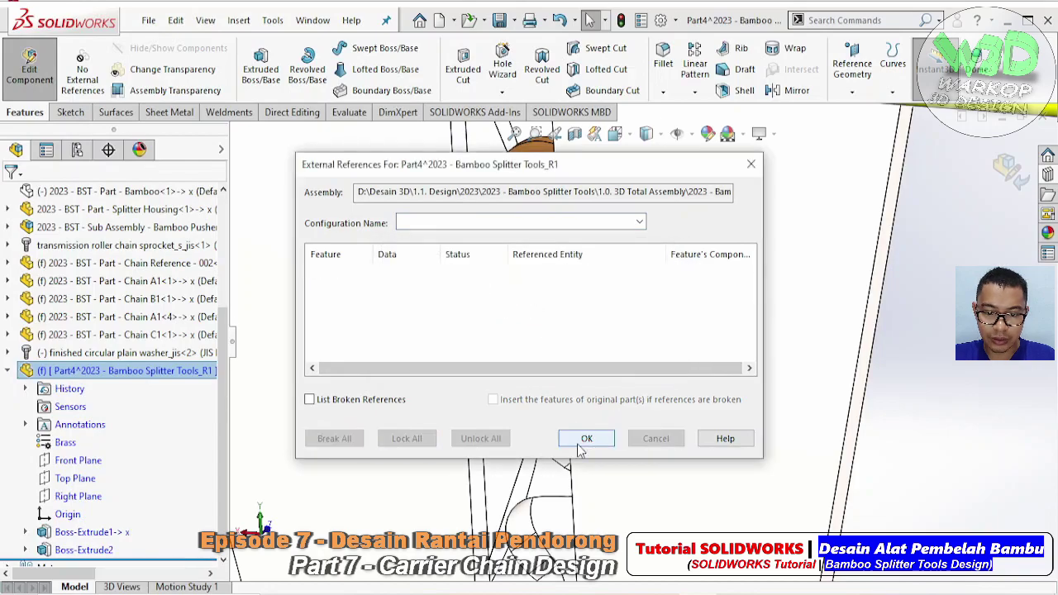
{"action": "left_click", "coordinate": [586, 438]}
{"action": "left_click", "coordinate": [29, 66]}
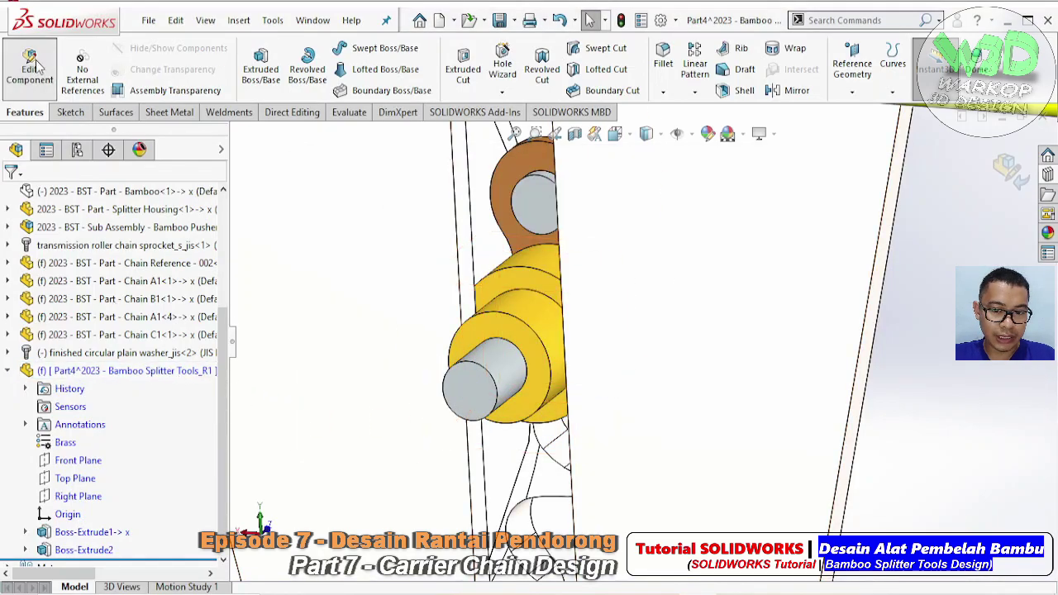
- Open the brass collar part in its own window in isometric view
{"action": "left_click", "coordinate": [539, 308]}
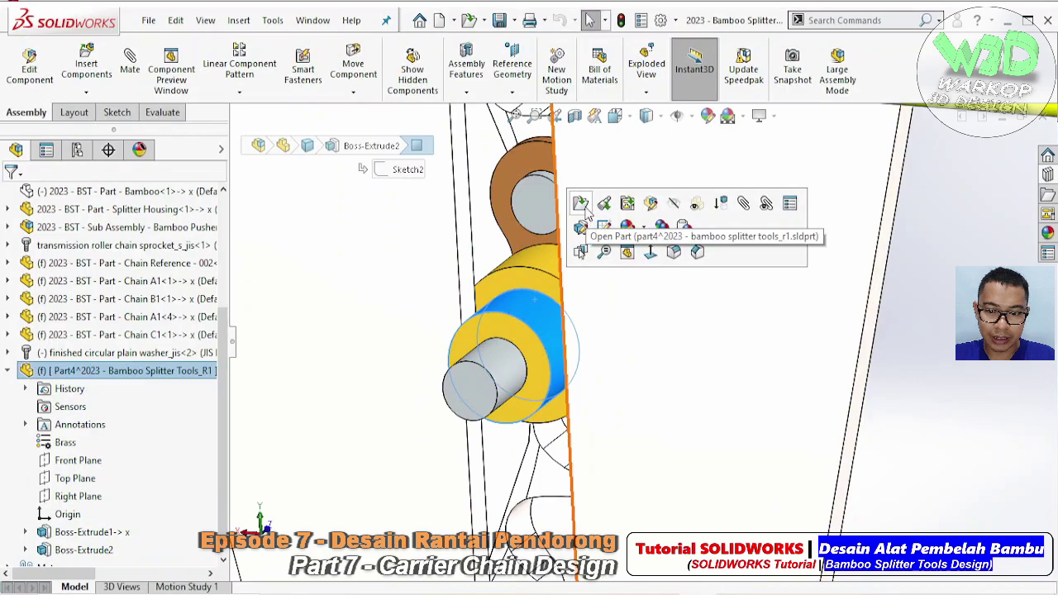
{"action": "key", "text": "ctrl+shift+o"}
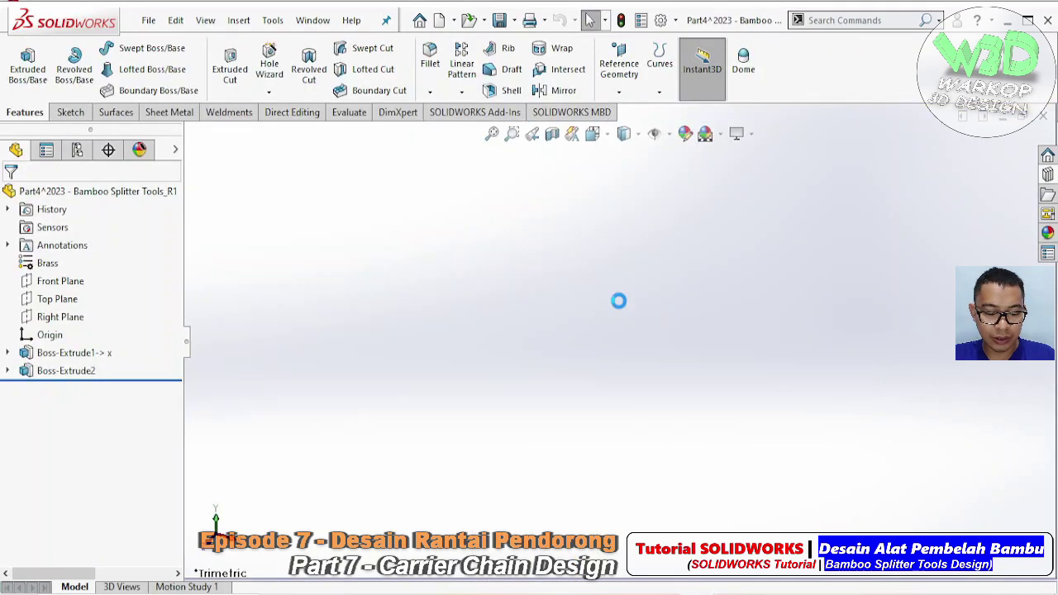
{"action": "key", "text": "ctrl+7"}
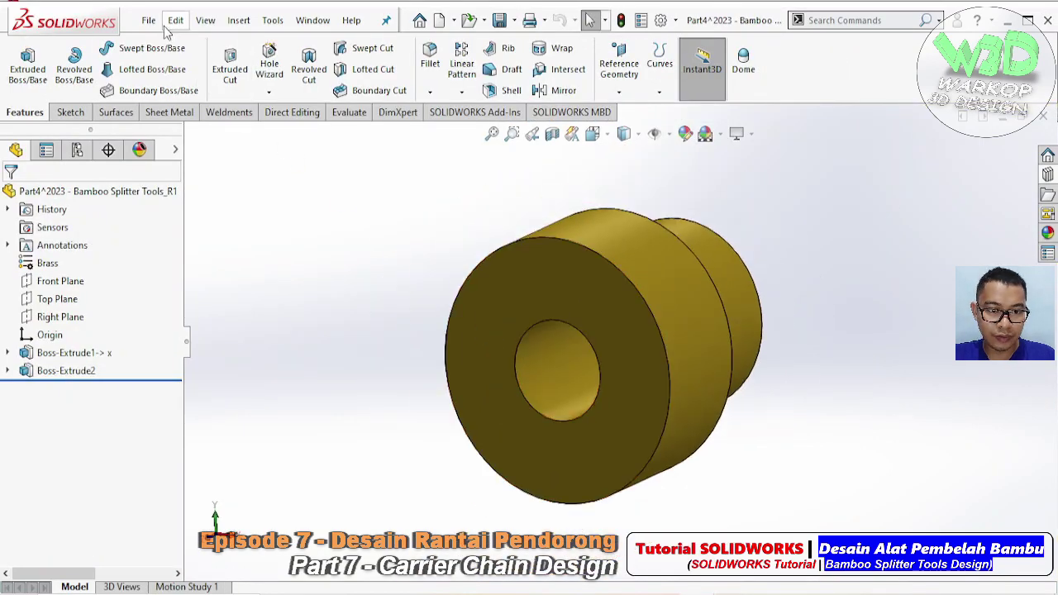
- Save the part as '2023 - BST - Part - Roller Bushing - 001'
{"action": "left_click", "coordinate": [148, 20]}
{"action": "left_click", "coordinate": [199, 223]}
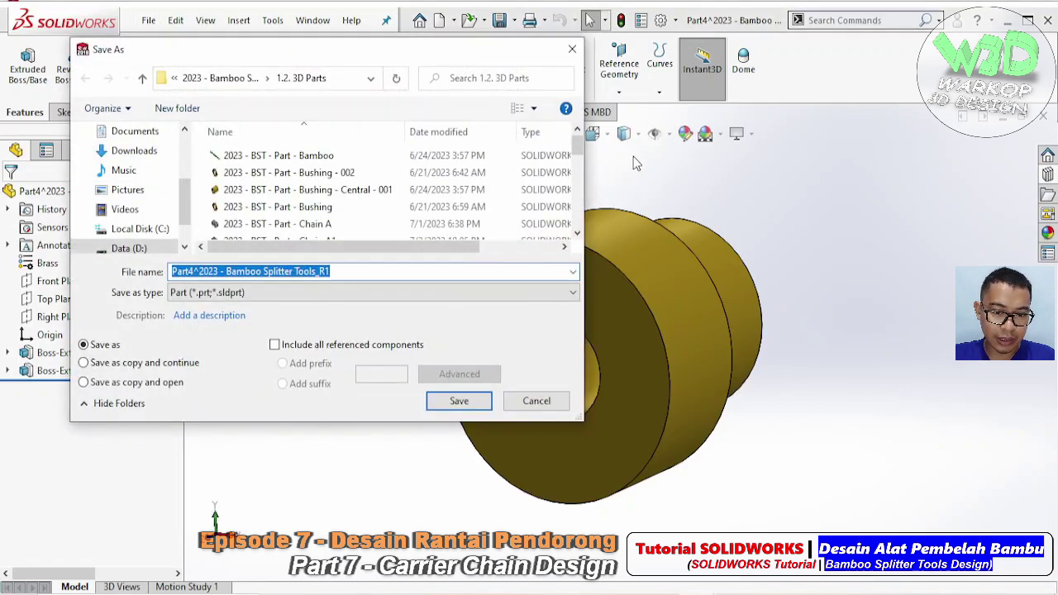
{"action": "left_click", "coordinate": [347, 174]}
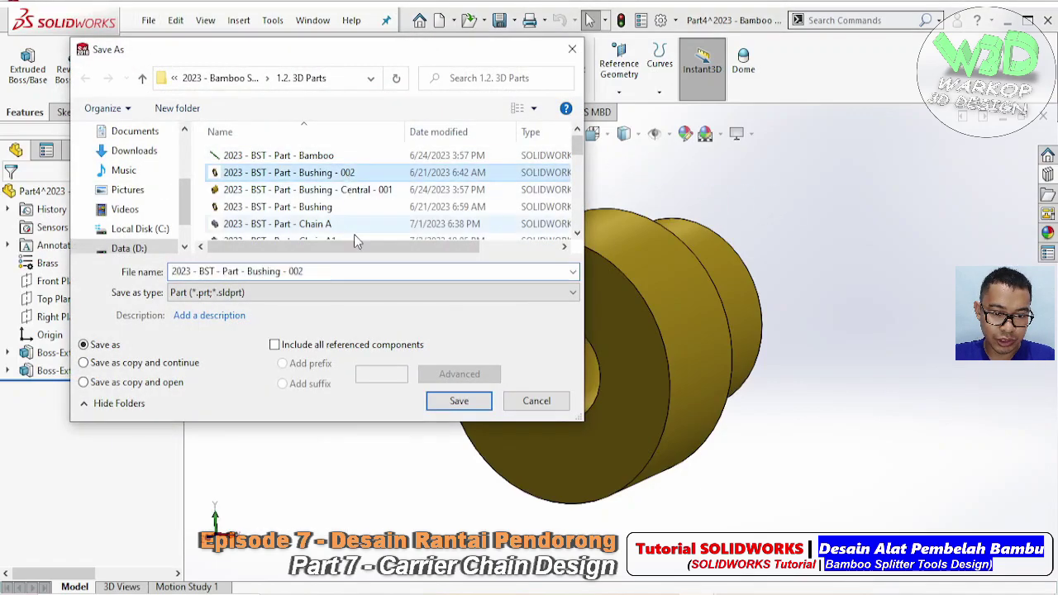
{"action": "left_click", "coordinate": [331, 274]}
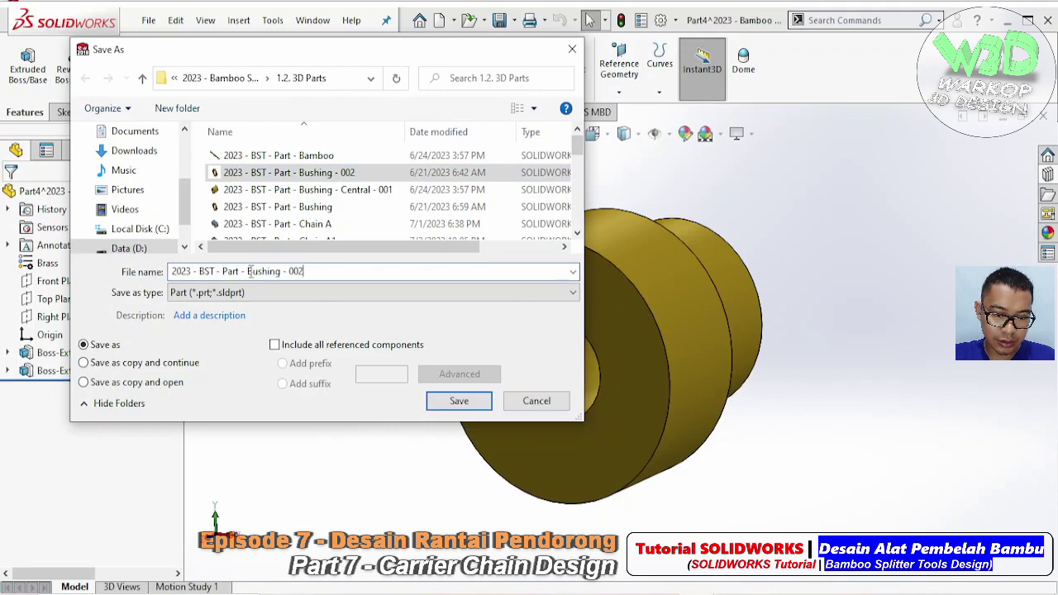
{"action": "type", "text": "Roller"}
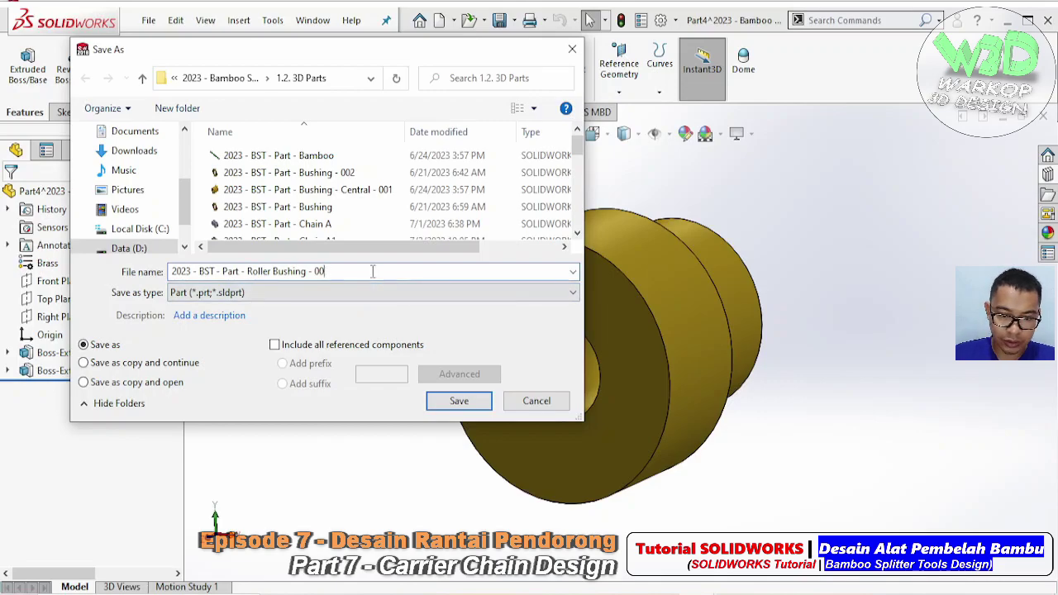
{"action": "left_click", "coordinate": [459, 403]}
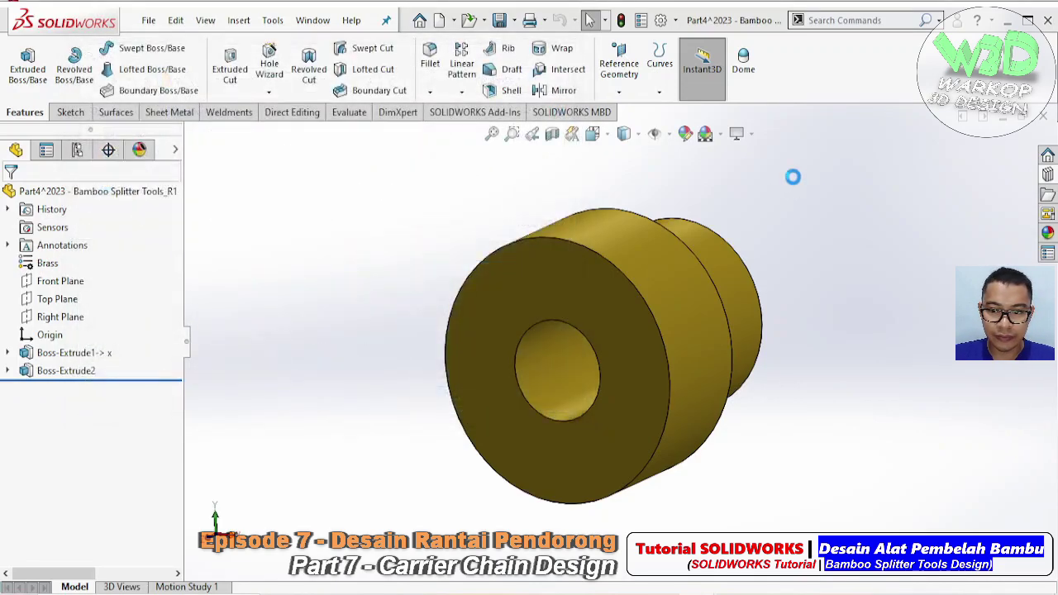
- Close the part window and give the roller bushing a bright green appearance
{"action": "left_click", "coordinate": [1043, 116]}
{"action": "left_click", "coordinate": [541, 326]}
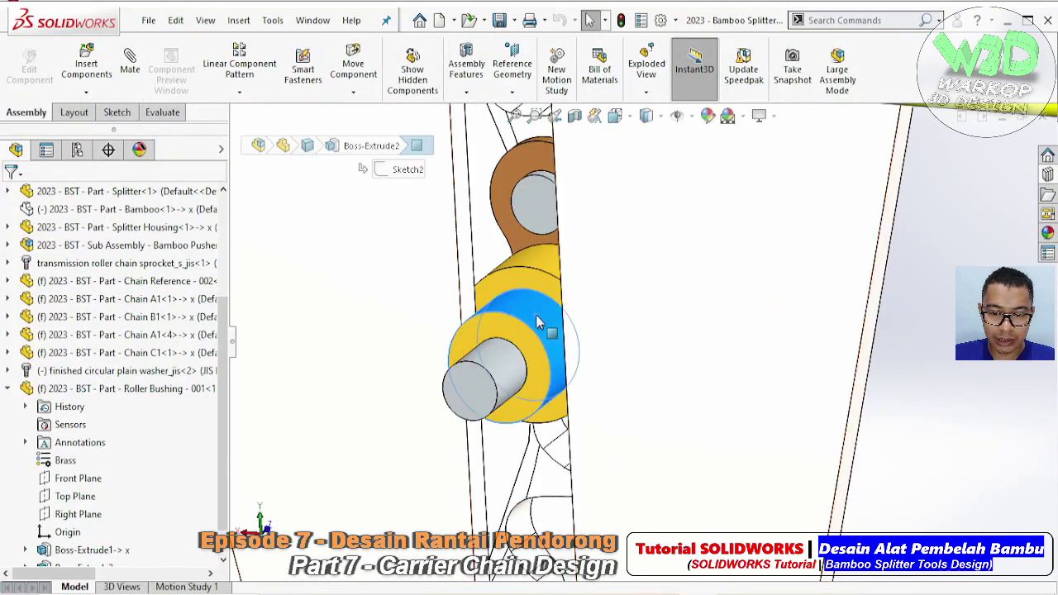
{"action": "left_click", "coordinate": [646, 244]}
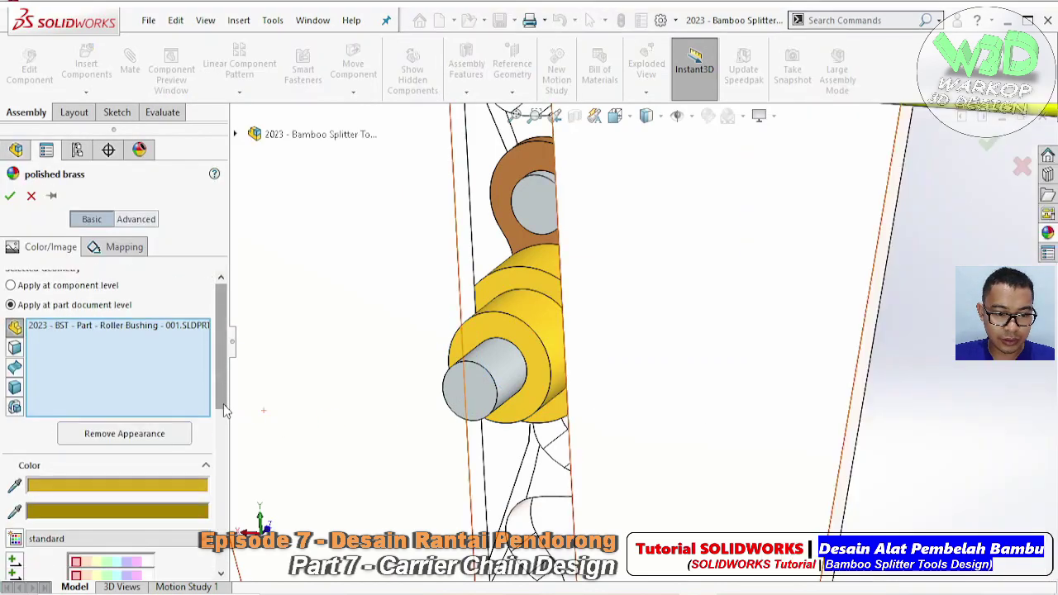
{"action": "left_click_drag", "start_coordinate": [224, 411], "coordinate": [214, 463]}
{"action": "left_click", "coordinate": [108, 494]}
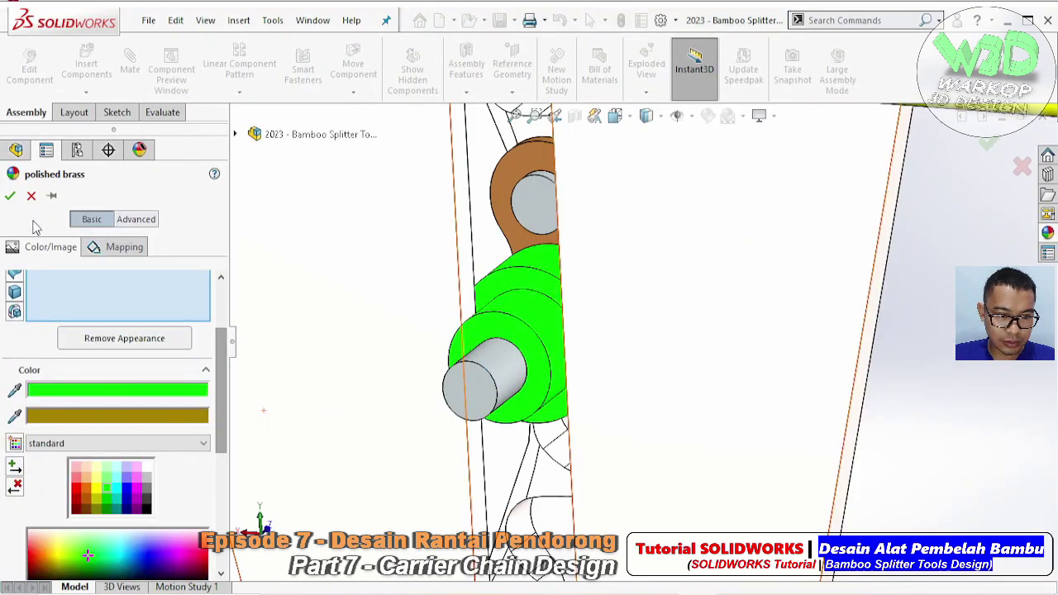
{"action": "left_click", "coordinate": [9, 196]}
- Zoom and orbit toward the green roller bushing and select it
{"action": "scroll", "coordinate": [390, 229], "scroll_direction": "up", "scroll_amount": 5}
{"action": "mouse_move", "coordinate": [390, 230]}
{"action": "middle_mouse_down"}
{"action": "mouse_move", "coordinate": [600, 302]}
{"action": "mouse_move", "coordinate": [378, 366]}
{"action": "middle_mouse_up"}
{"action": "scroll", "coordinate": [378, 366], "scroll_direction": "up", "scroll_amount": 5}
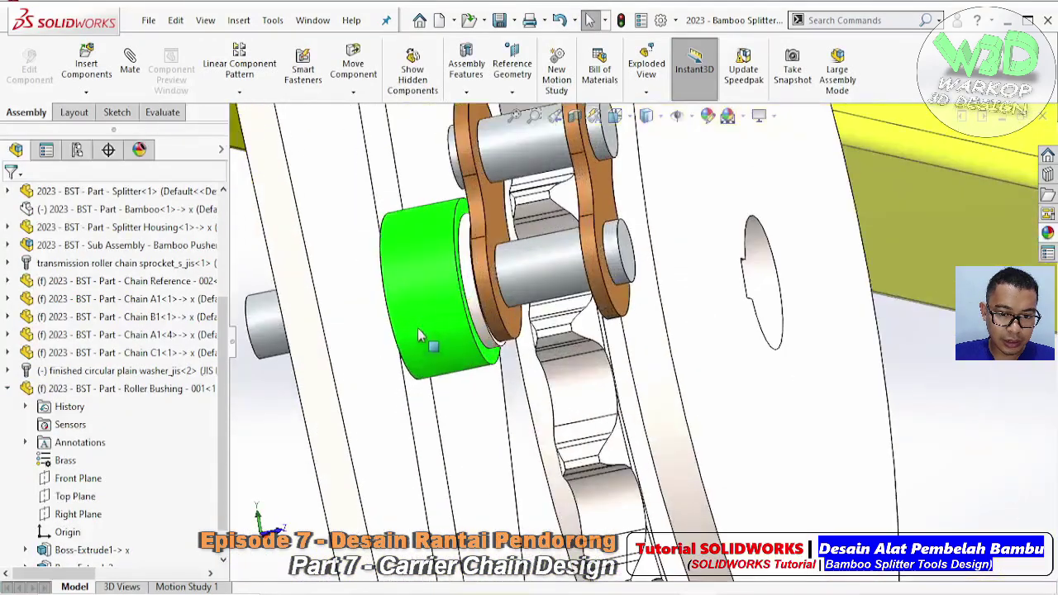
{"action": "left_click", "coordinate": [423, 286]}
{"action": "right_click", "coordinate": [423, 286]}
{"action": "key", "text": "Escape"}
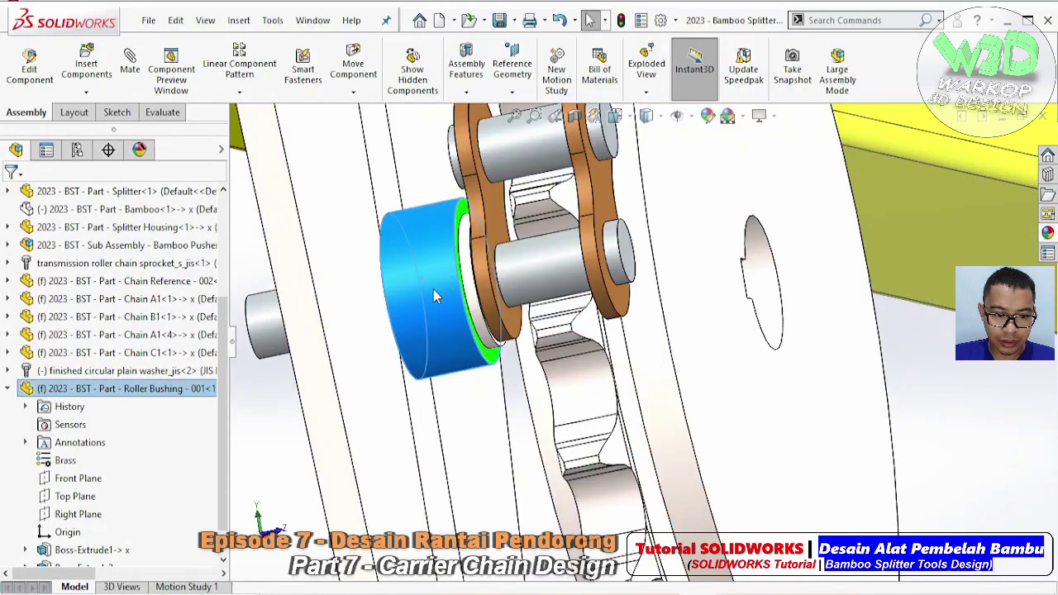
- Slide the bushing along its axis and mate it concentric to the Chain C1 pin
{"action": "left_click_drag", "start_coordinate": [436, 297], "coordinate": [635, 196]}
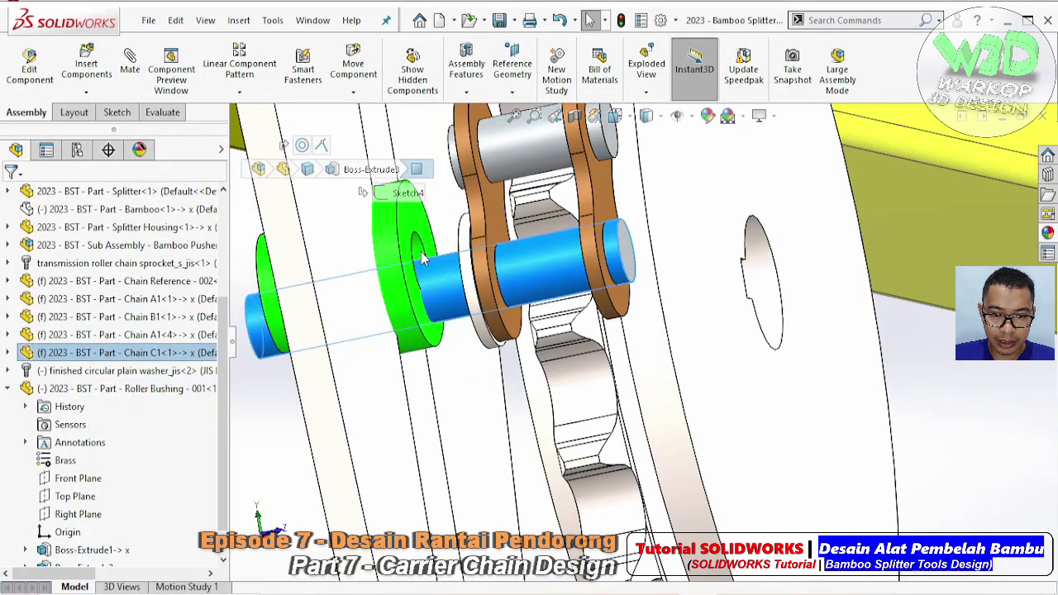
{"action": "left_click", "coordinate": [130, 63]}
{"action": "left_click", "coordinate": [443, 277]}
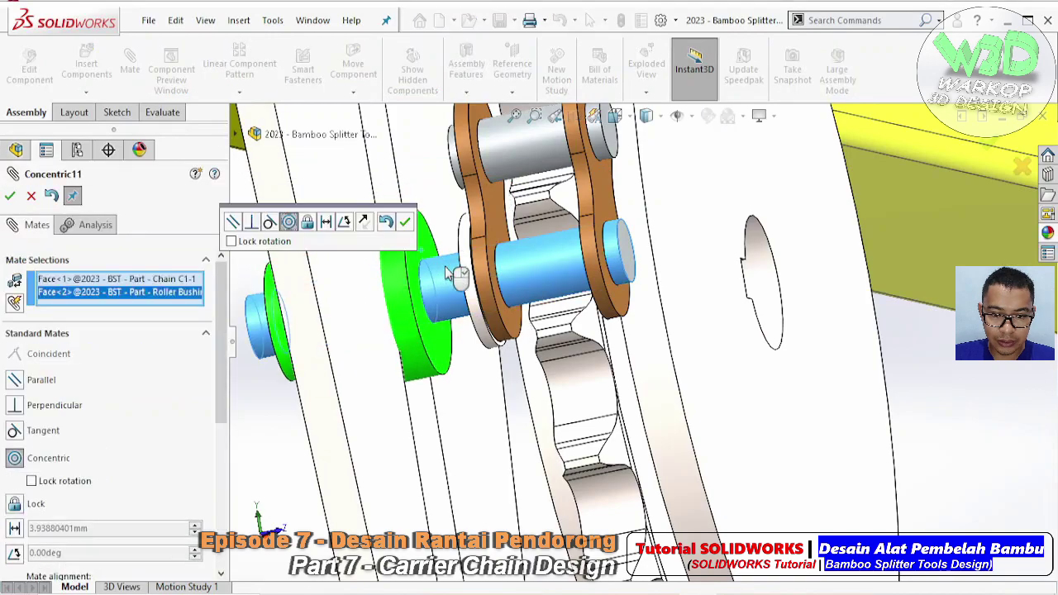
{"action": "left_click", "coordinate": [405, 224]}
- Mate the bushing's end face coincident with the washer face
{"action": "left_click", "coordinate": [393, 240]}
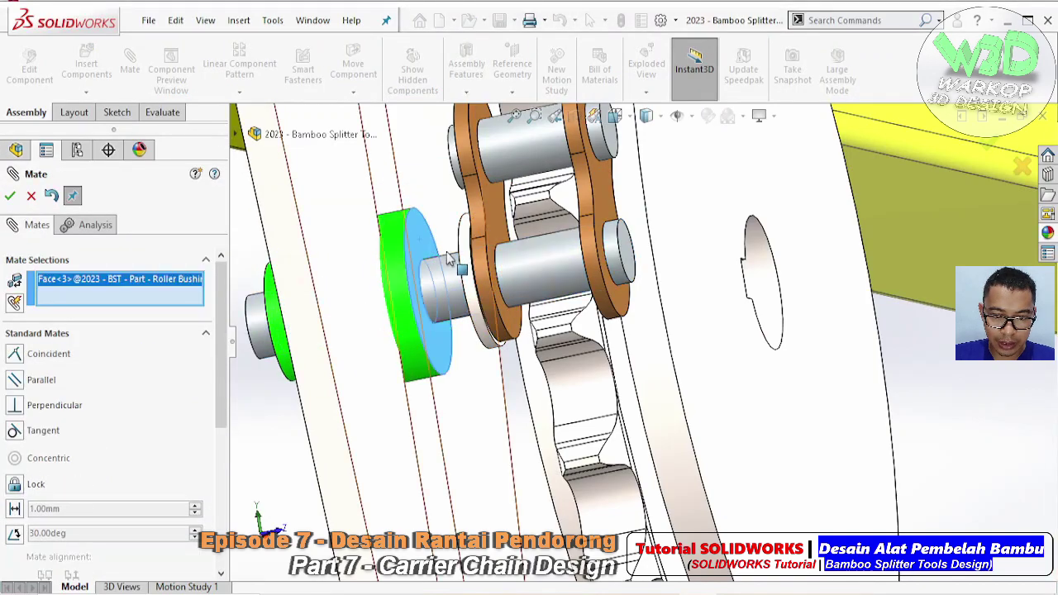
{"action": "middle_click_drag", "start_coordinate": [446, 273], "coordinate": [469, 254]}
{"action": "scroll", "coordinate": [469, 257], "scroll_direction": "down", "scroll_amount": 3}
{"action": "scroll", "coordinate": [488, 273], "scroll_direction": "down", "scroll_amount": 3}
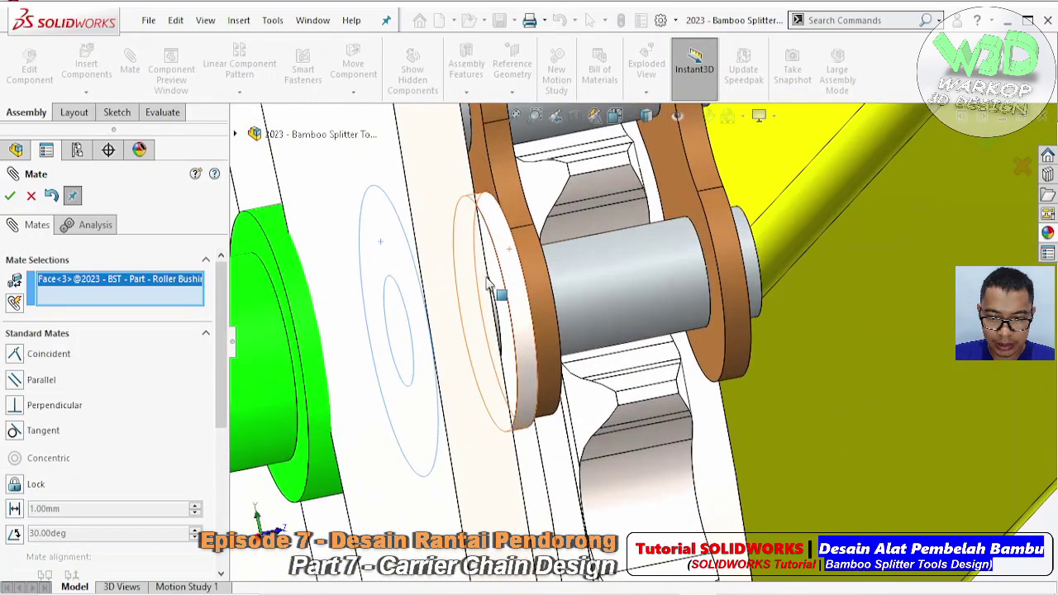
{"action": "left_click", "coordinate": [493, 268]}
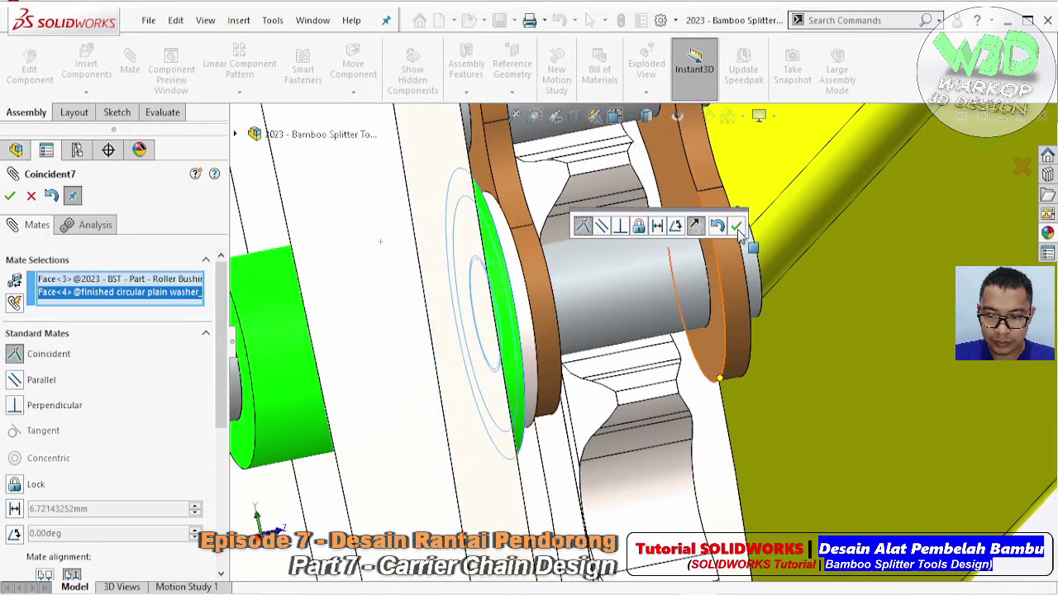
{"action": "left_click", "coordinate": [736, 227]}
{"action": "key", "text": "Escape"}
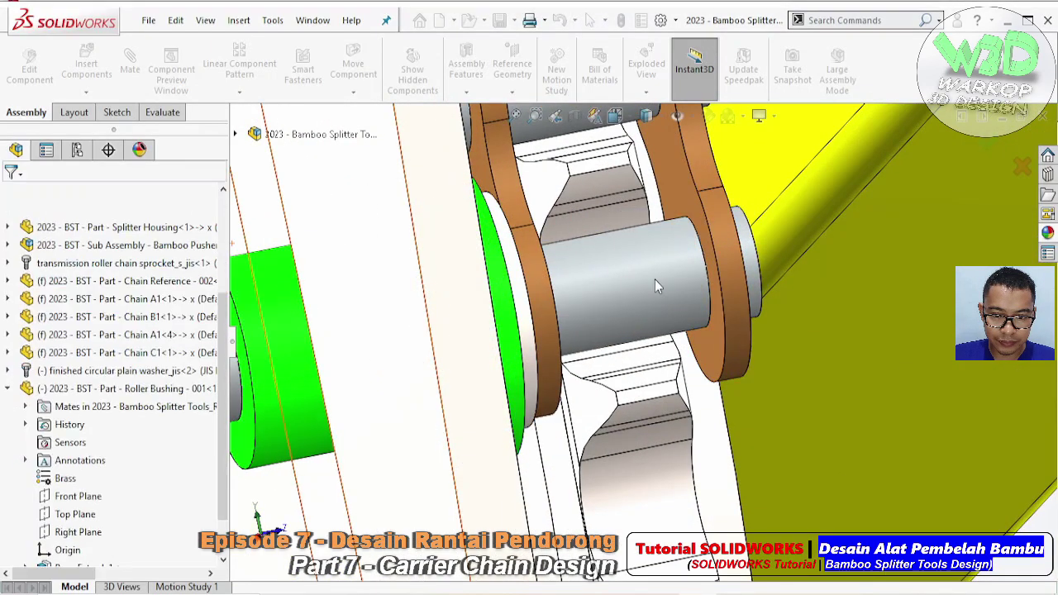
{"action": "scroll", "coordinate": [366, 272], "scroll_direction": "up", "scroll_amount": 3}
{"action": "middle_click_drag", "start_coordinate": [367, 272], "coordinate": [441, 360]}
- Edit Chain C1 in place, apply the 25 Move Face2 distance, and exit
{"action": "left_click", "coordinate": [441, 360]}
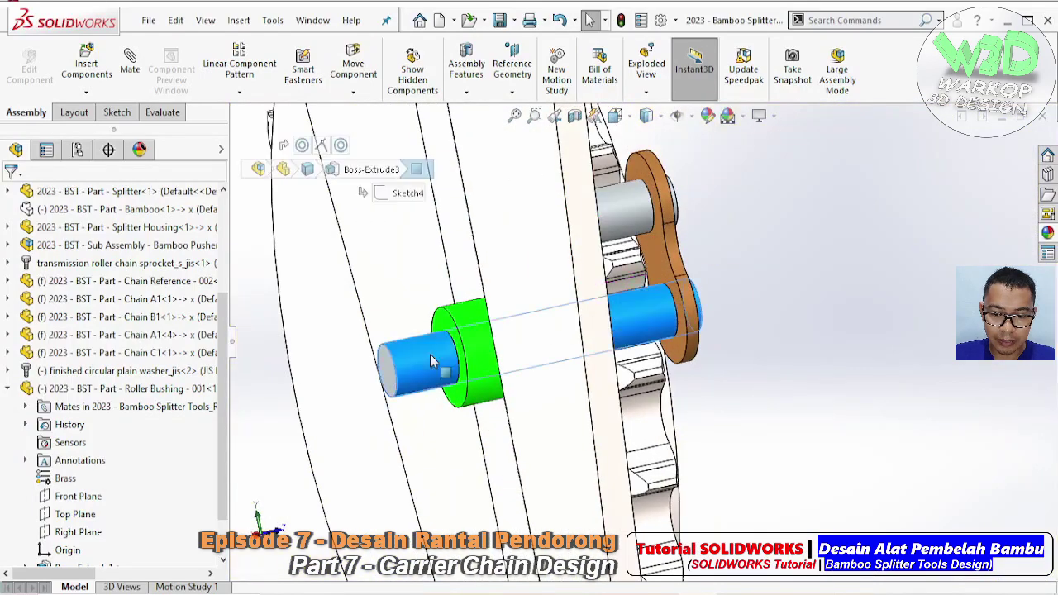
{"action": "left_click", "coordinate": [489, 261]}
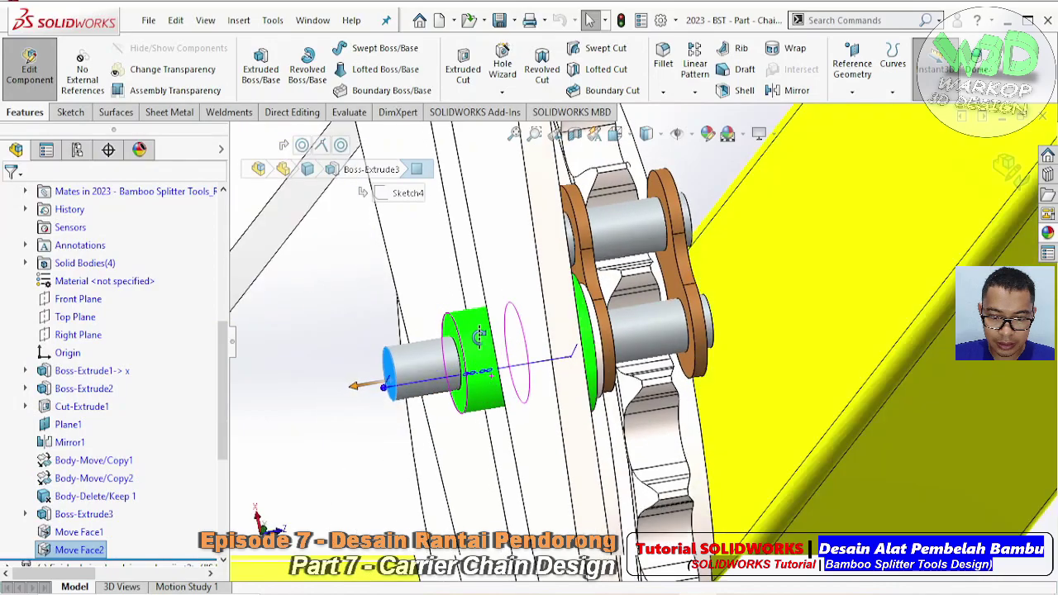
{"action": "middle_click_drag", "start_coordinate": [488, 381], "coordinate": [488, 423]}
{"action": "type", "text": "25"}
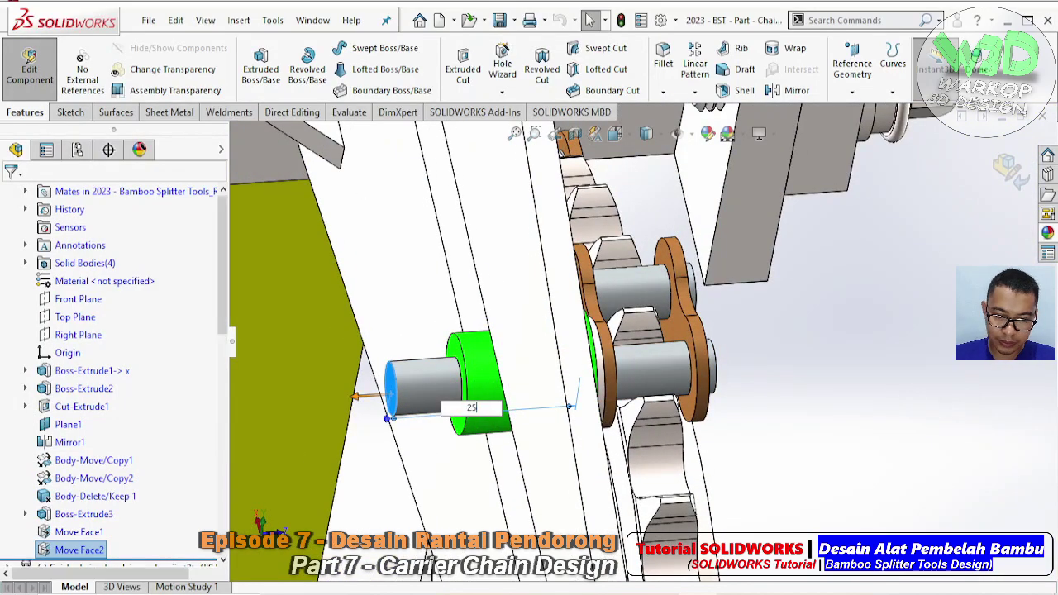
{"action": "key", "text": "Return"}
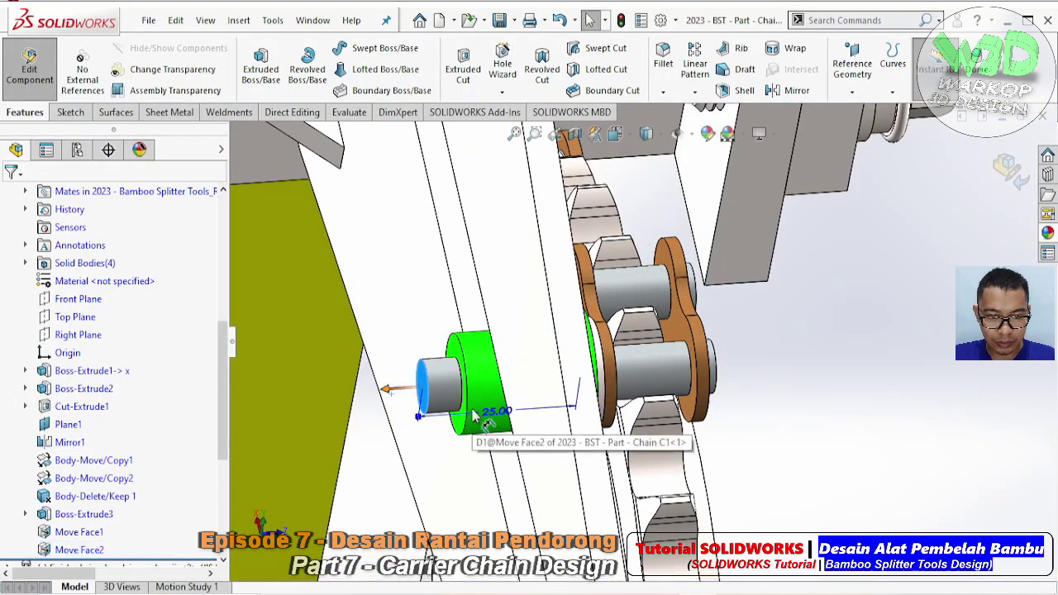
{"action": "left_click", "coordinate": [51, 79]}
- Change Chain C1's Move Face2 distance to 20 and return to the assembly
{"action": "left_click", "coordinate": [41, 72]}
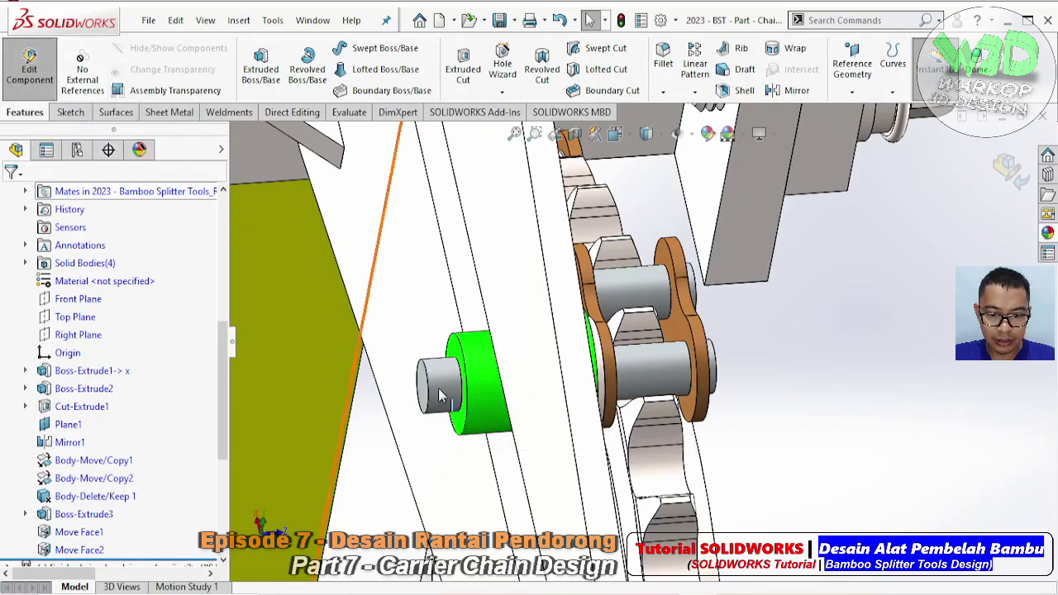
{"action": "left_click", "coordinate": [486, 420]}
{"action": "double_click", "coordinate": [495, 416]}
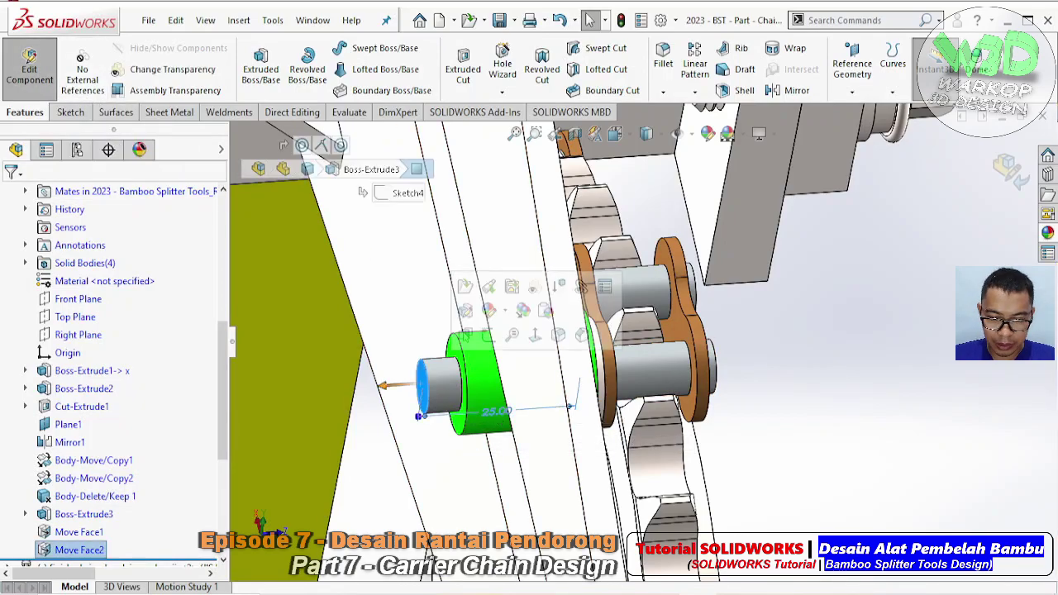
{"action": "key", "text": "Return"}
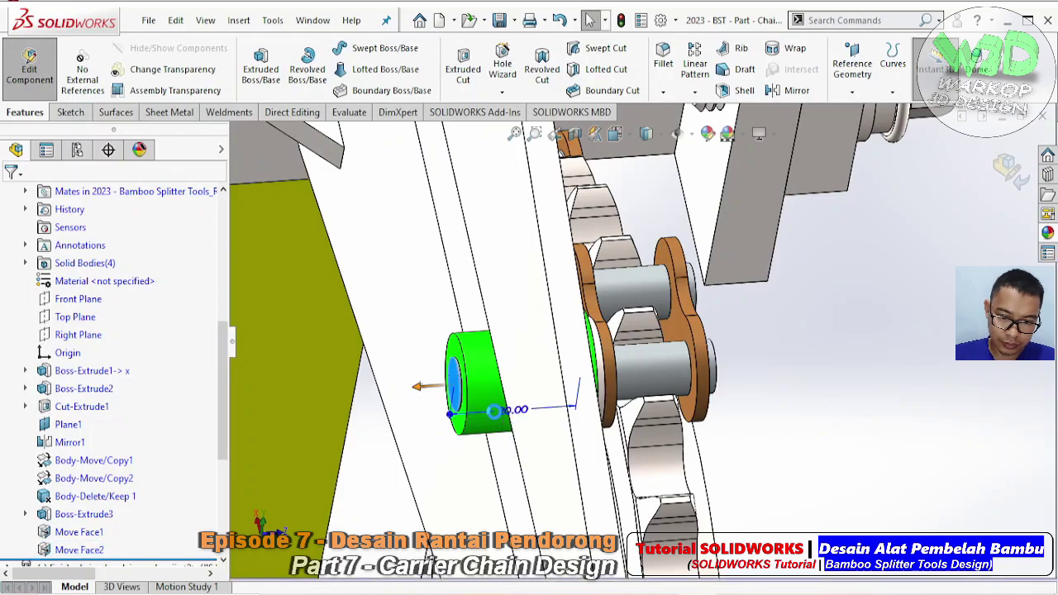
{"action": "left_click", "coordinate": [49, 79]}
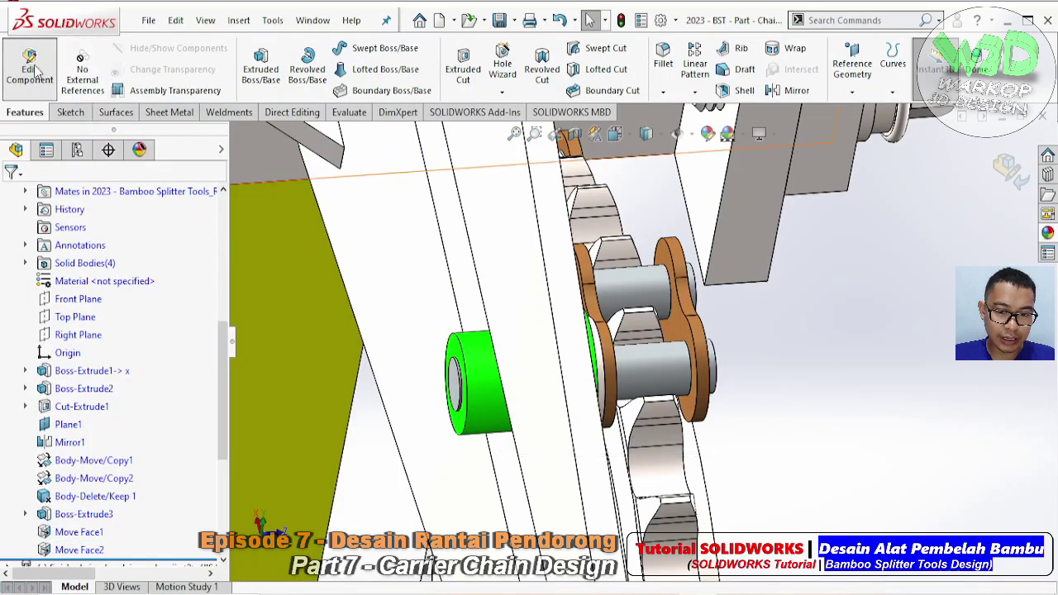
{"action": "middle_click_drag", "start_coordinate": [463, 363], "coordinate": [445, 371]}
- Group the roller bushing and Chain C1 link into a new subassembly
{"action": "scroll", "coordinate": [445, 371], "scroll_direction": "up", "scroll_amount": 5}
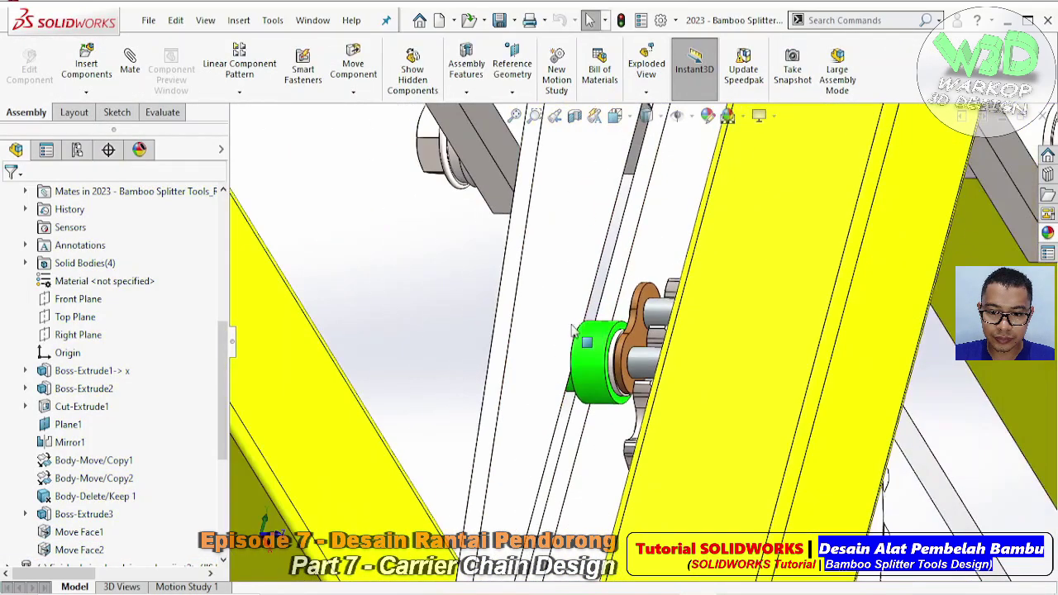
{"action": "scroll", "coordinate": [524, 333], "scroll_direction": "down", "scroll_amount": 3}
{"action": "scroll", "coordinate": [609, 352], "scroll_direction": "down", "scroll_amount": 2}
{"action": "scroll", "coordinate": [609, 352], "scroll_direction": "down", "scroll_amount": 1}
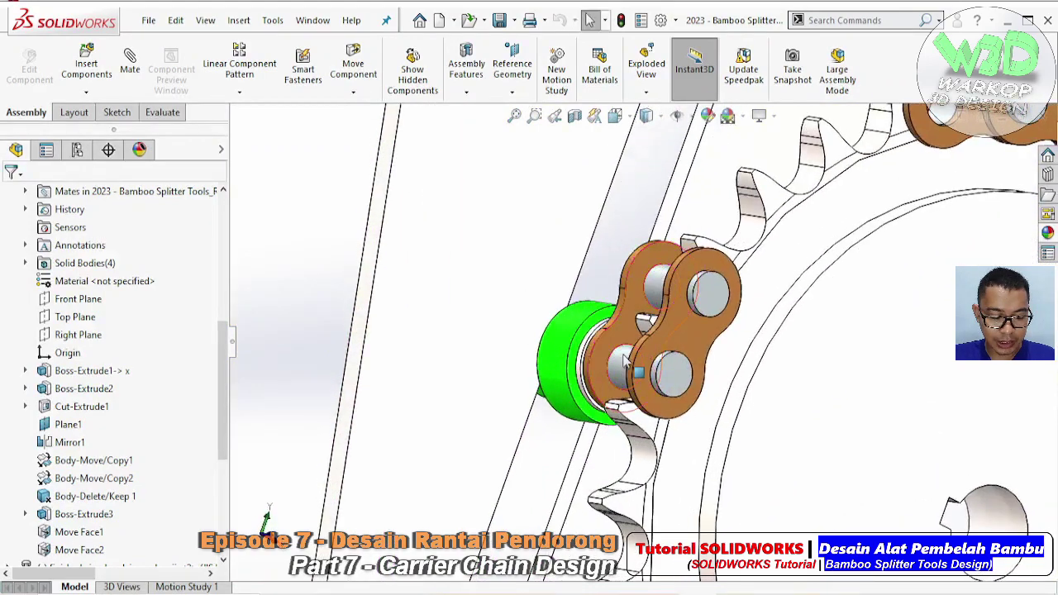
{"action": "scroll", "coordinate": [616, 345], "scroll_direction": "down", "scroll_amount": 1}
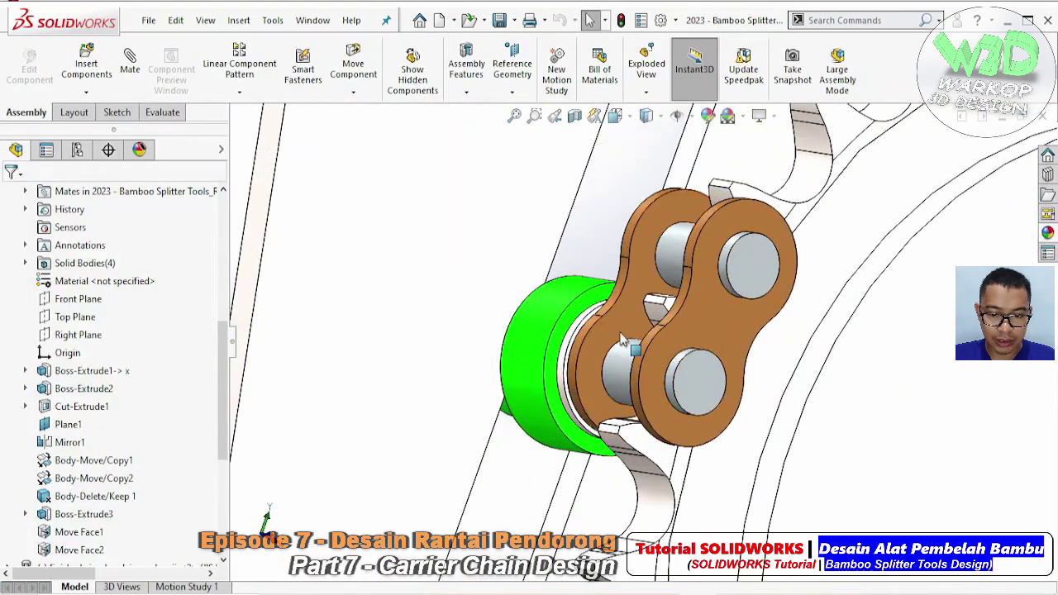
{"action": "left_click", "coordinate": [554, 323]}
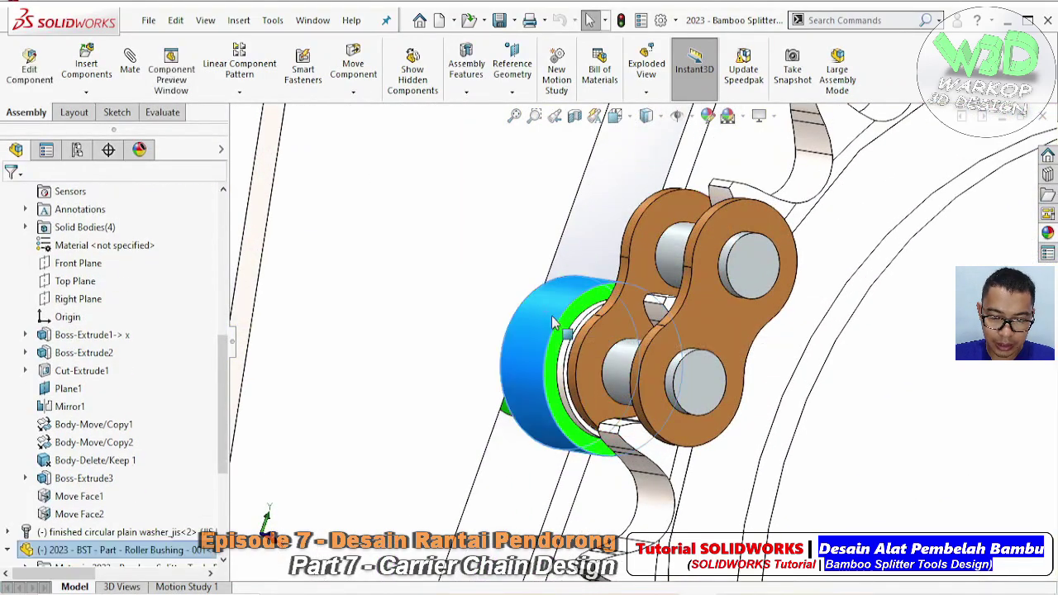
{"action": "left_click", "coordinate": [616, 322]}
{"action": "right_click", "coordinate": [616, 316]}
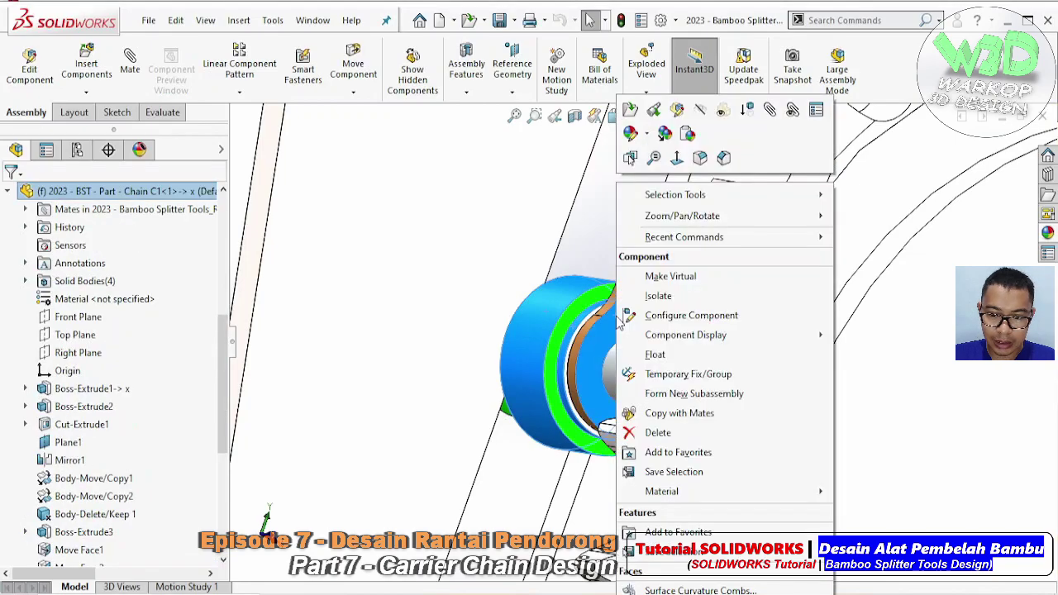
{"action": "left_click", "coordinate": [625, 377]}
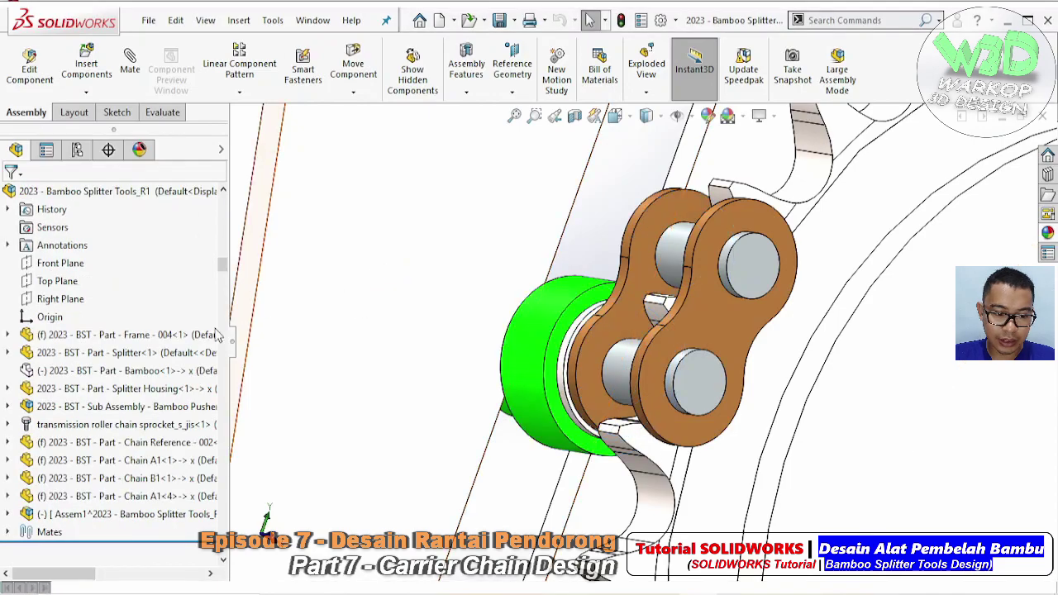
- Open Assem1 in its own window, orbit it, and bring up Save As
{"action": "left_click", "coordinate": [146, 515]}
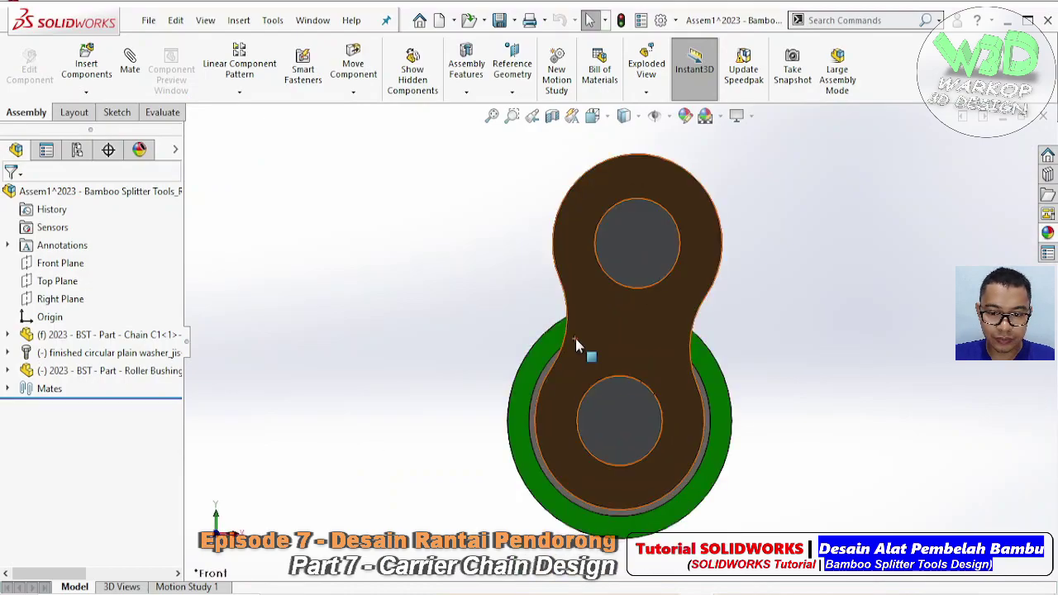
{"action": "middle_click_drag", "start_coordinate": [576, 338], "coordinate": [637, 266]}
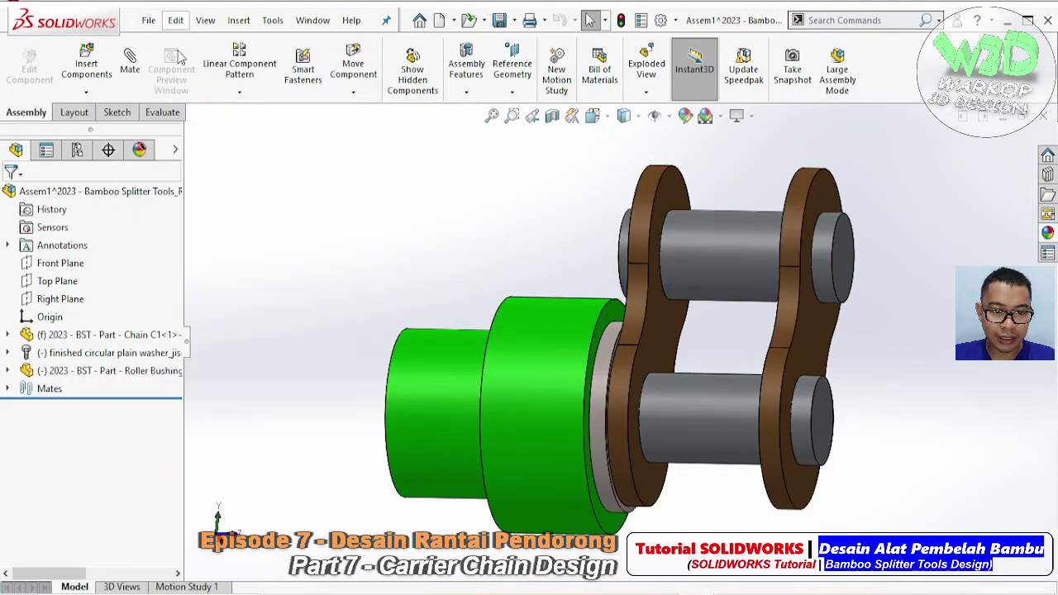
{"action": "left_click", "coordinate": [176, 20]}
{"action": "left_click", "coordinate": [440, 181]}
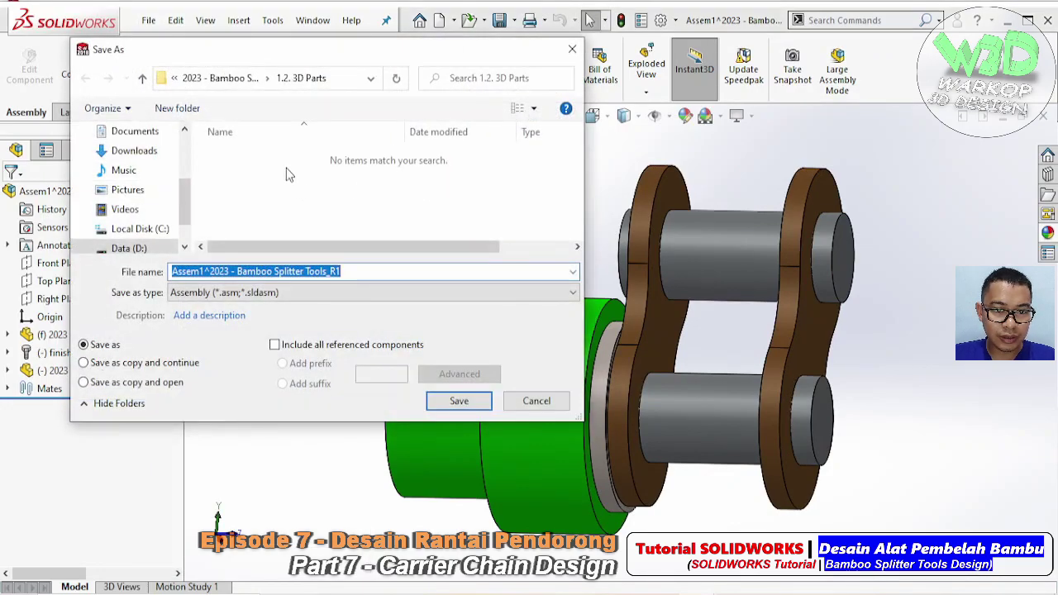
- Browse to the 1.1. 3D Sub Assembly folder in the Bamboo Splitter project
{"action": "left_click", "coordinate": [225, 83]}
{"action": "double_click", "coordinate": [337, 172]}
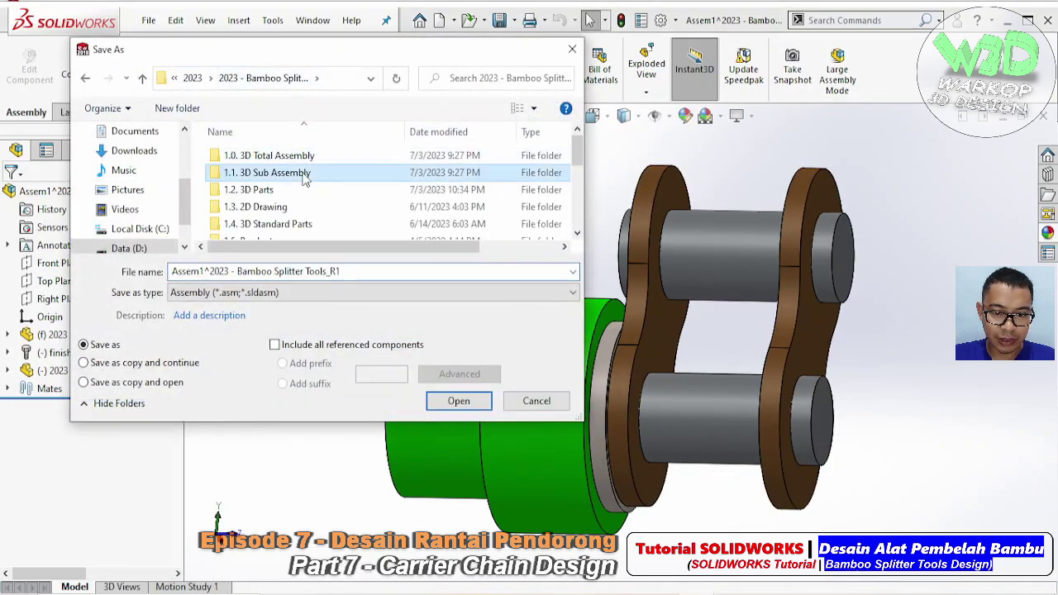
{"action": "left_click", "coordinate": [203, 78]}
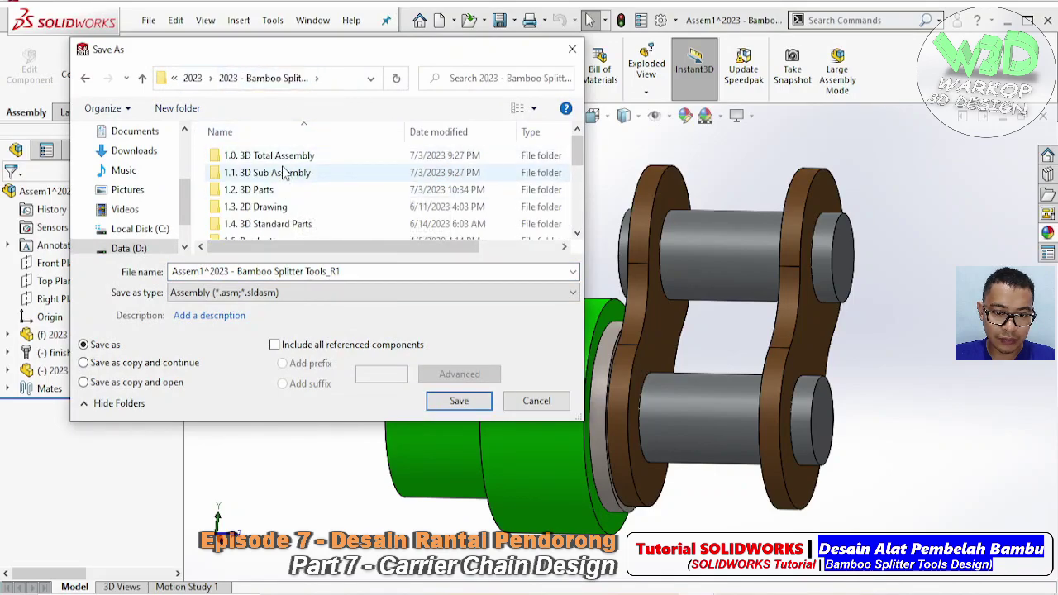
{"action": "mouse_move", "coordinate": [267, 173]}
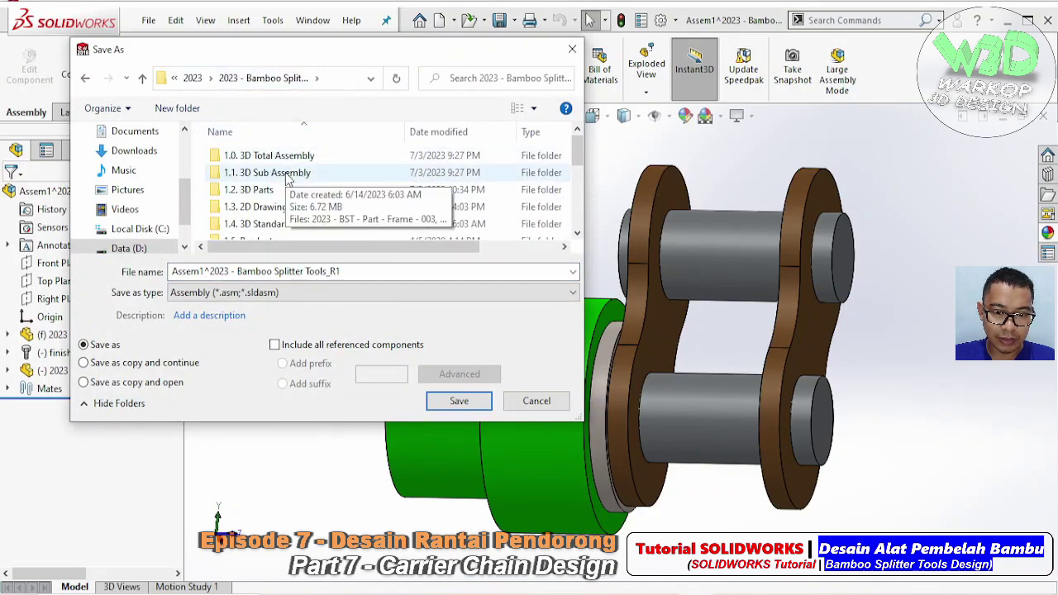
{"action": "double_click", "coordinate": [288, 173]}
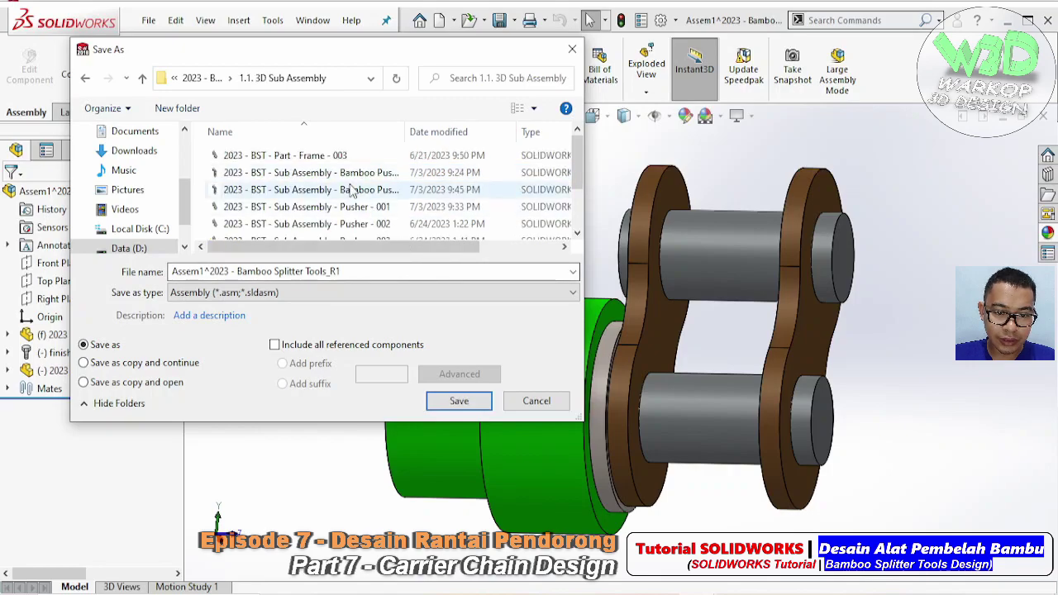
- Name the file '2023 - BST - Sub Assembly - Chain C1' and save it
{"action": "left_click", "coordinate": [339, 172]}
{"action": "left_click", "coordinate": [325, 266]}
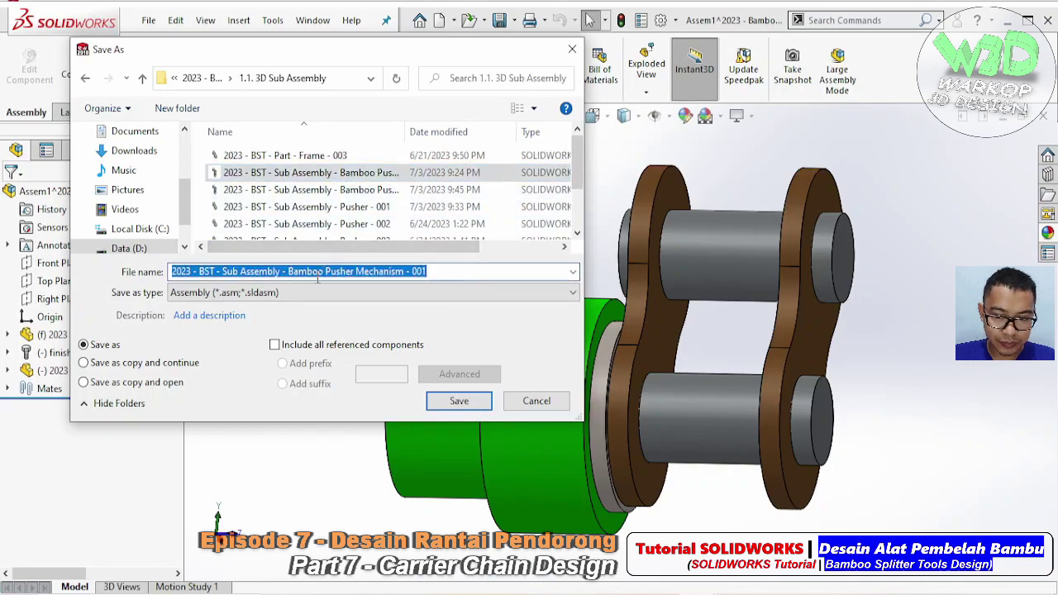
{"action": "left_click", "coordinate": [317, 278]}
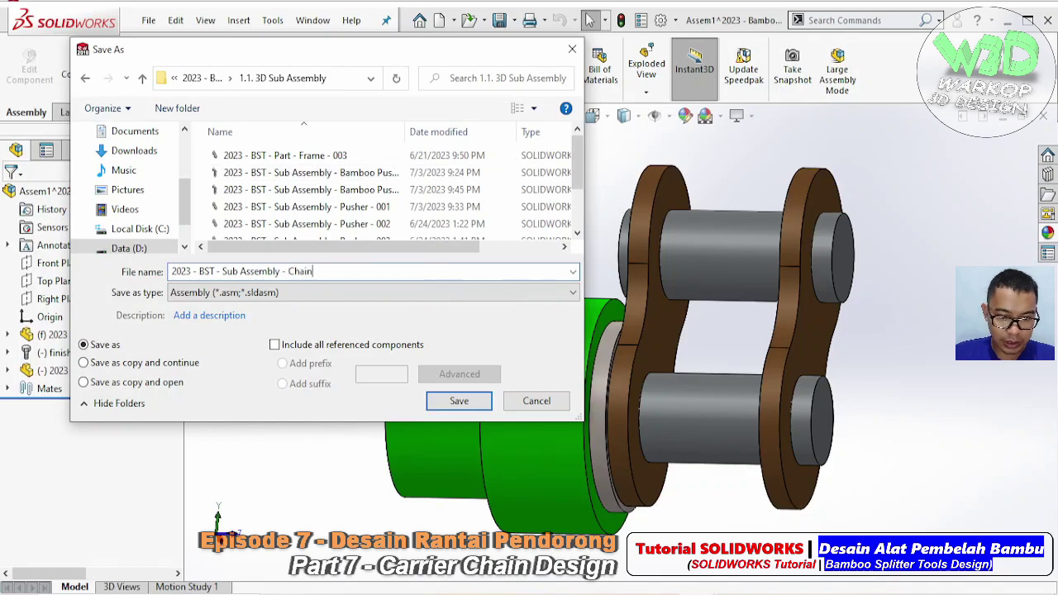
{"action": "left_click", "coordinate": [488, 405]}
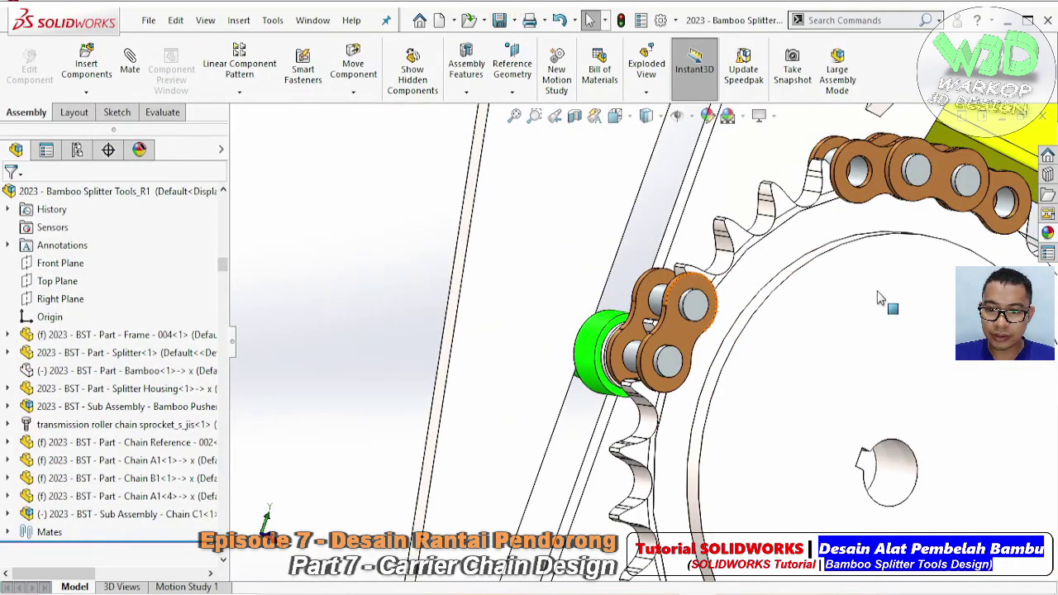
- Start a circular component pattern about the sprocket bore with 12° spacing
{"action": "middle_click_drag", "start_coordinate": [879, 300], "coordinate": [636, 302]}
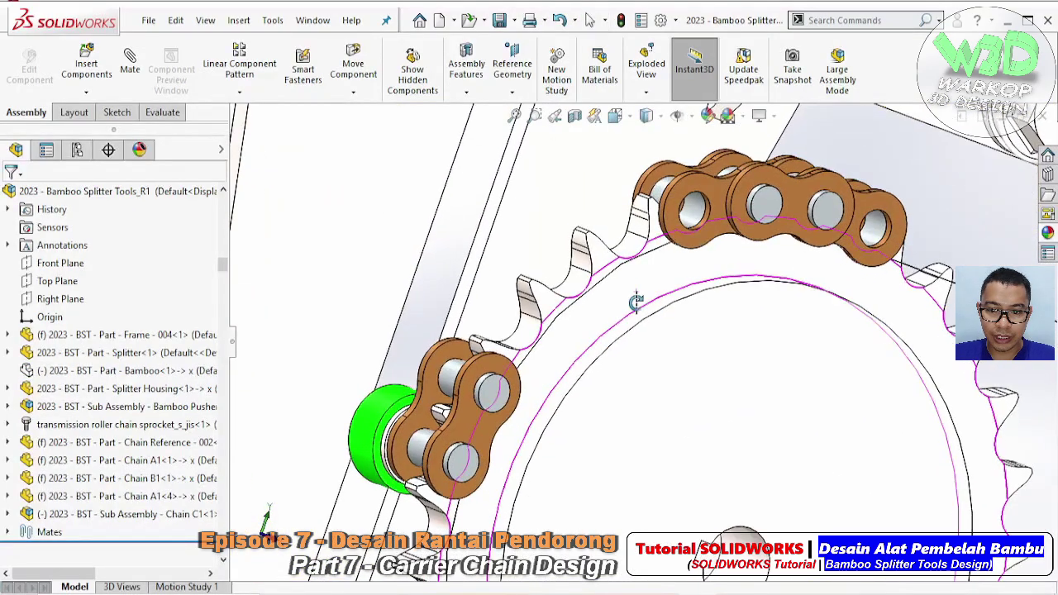
{"action": "key", "text": "Escape"}
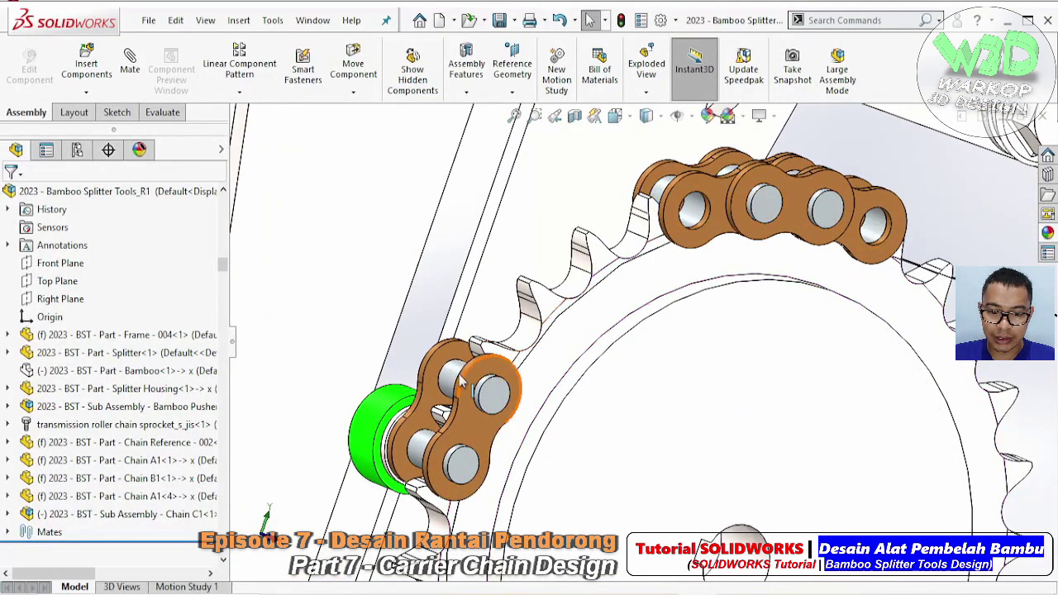
{"action": "middle_click_drag", "start_coordinate": [461, 382], "coordinate": [347, 248]}
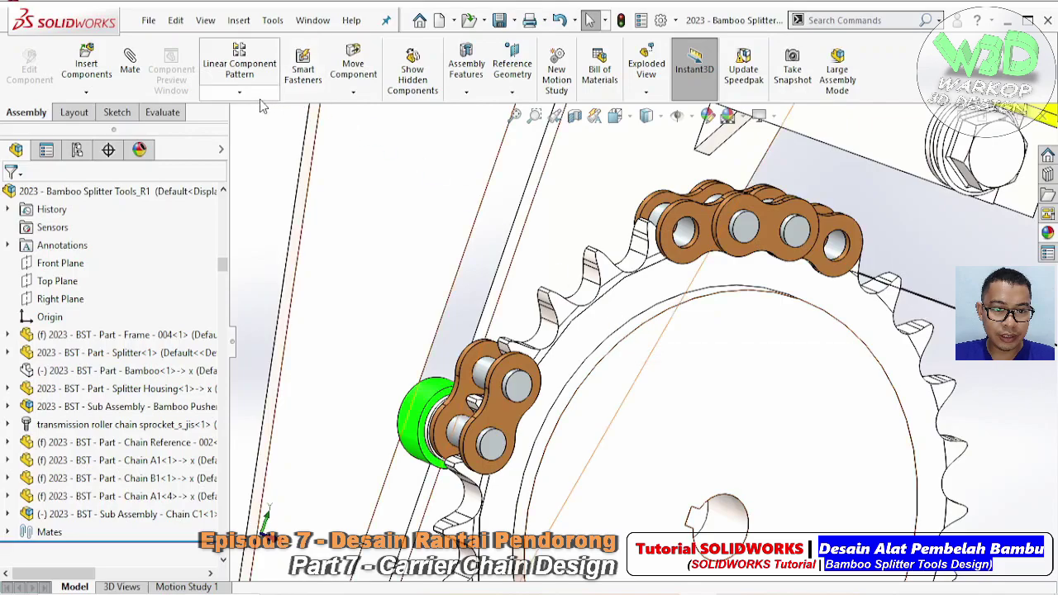
{"action": "left_click", "coordinate": [240, 91]}
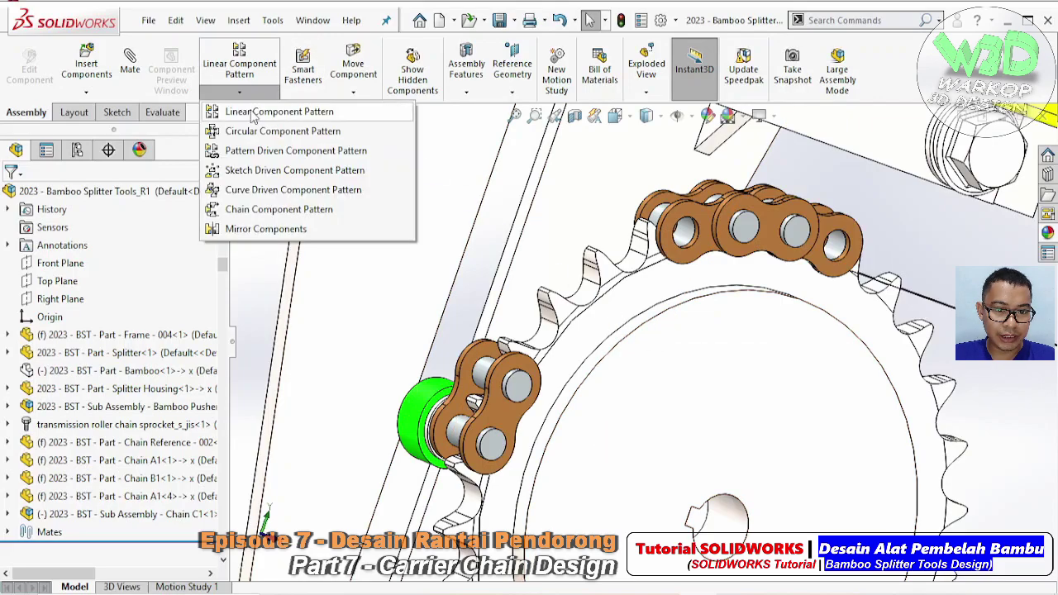
{"action": "left_click", "coordinate": [257, 133]}
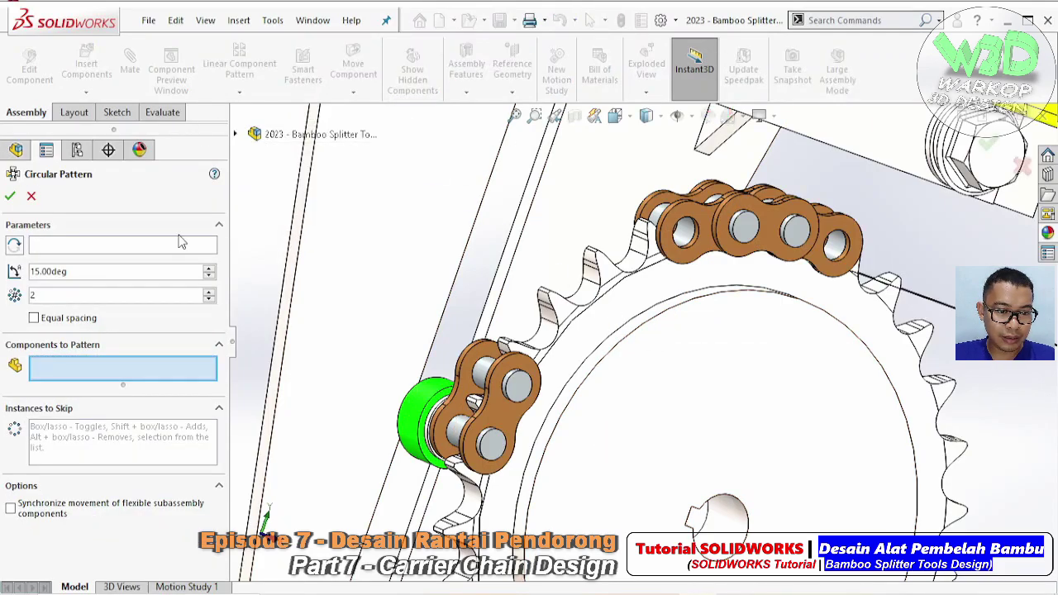
{"action": "left_click", "coordinate": [135, 247]}
{"action": "left_click", "coordinate": [724, 517]}
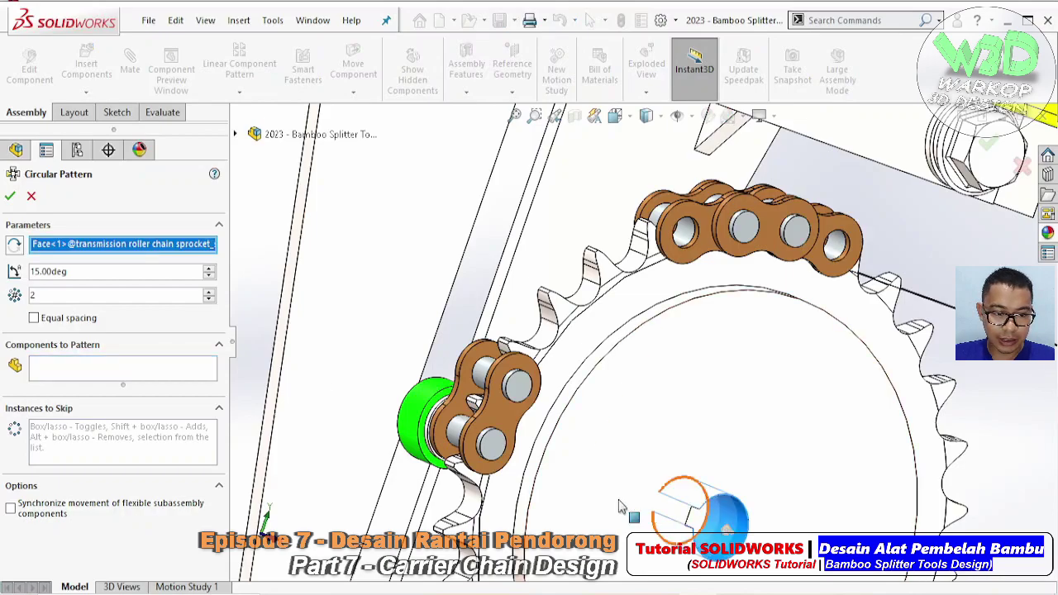
{"action": "type", "text": "12"}
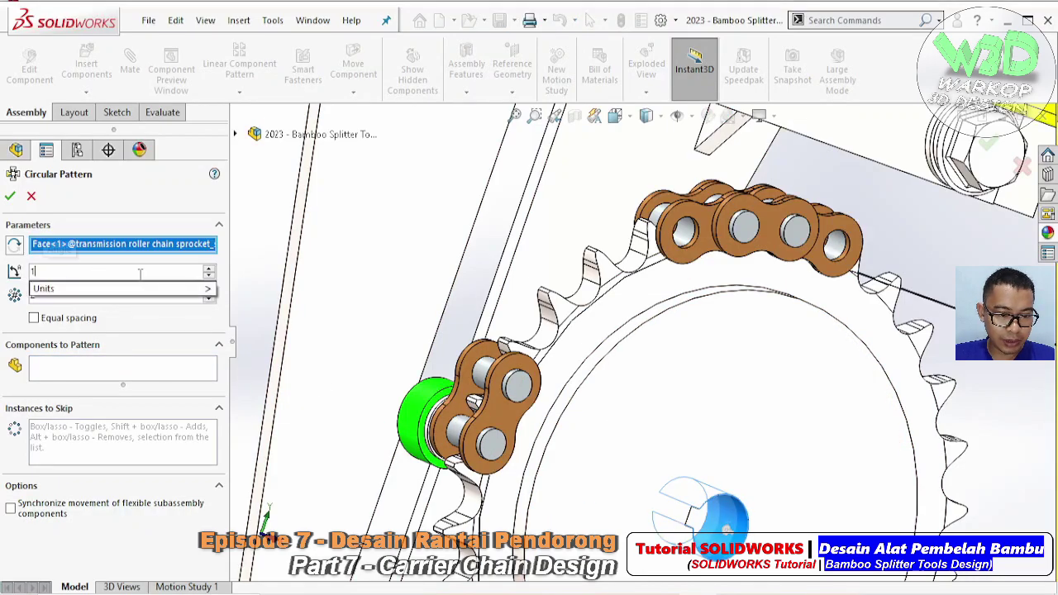
{"action": "mouse_move", "coordinate": [116, 288]}
{"action": "left_click", "coordinate": [93, 374]}
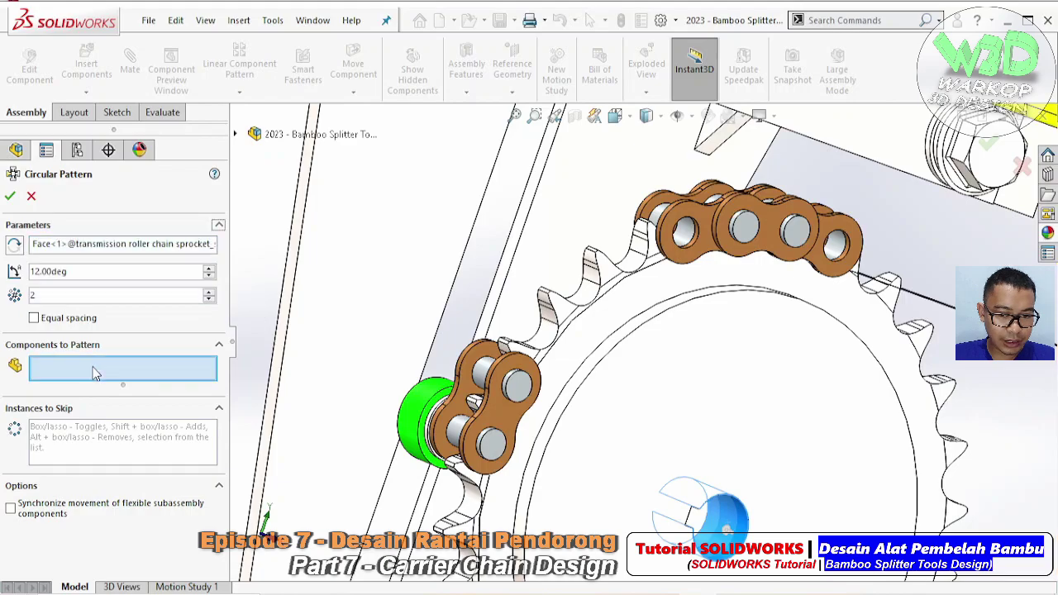
- Pattern Chain A1<4> in the reverse direction with 5 instances
{"action": "left_click", "coordinate": [685, 265]}
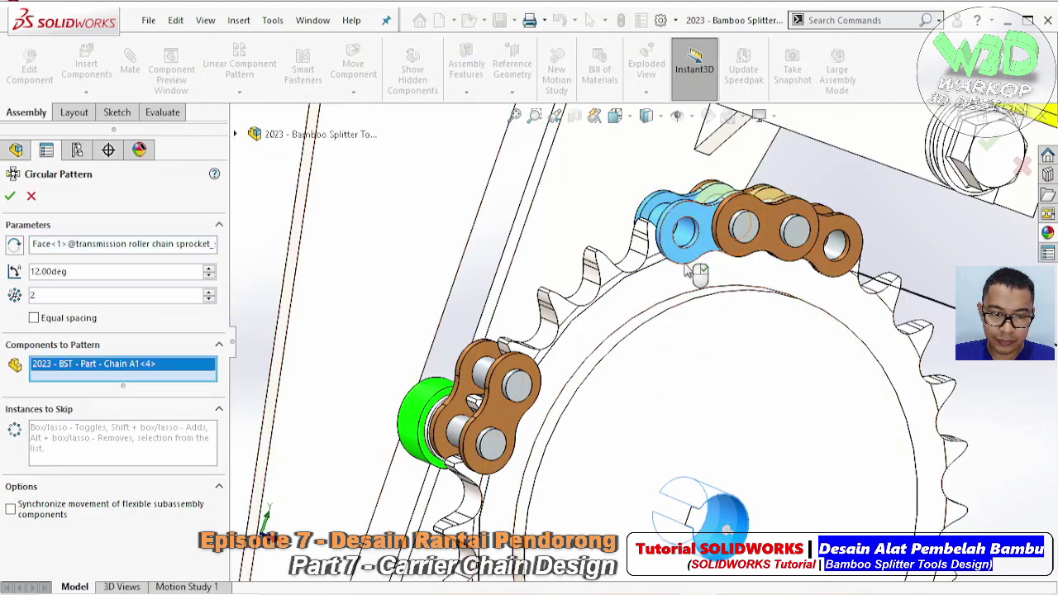
{"action": "left_click", "coordinate": [15, 245]}
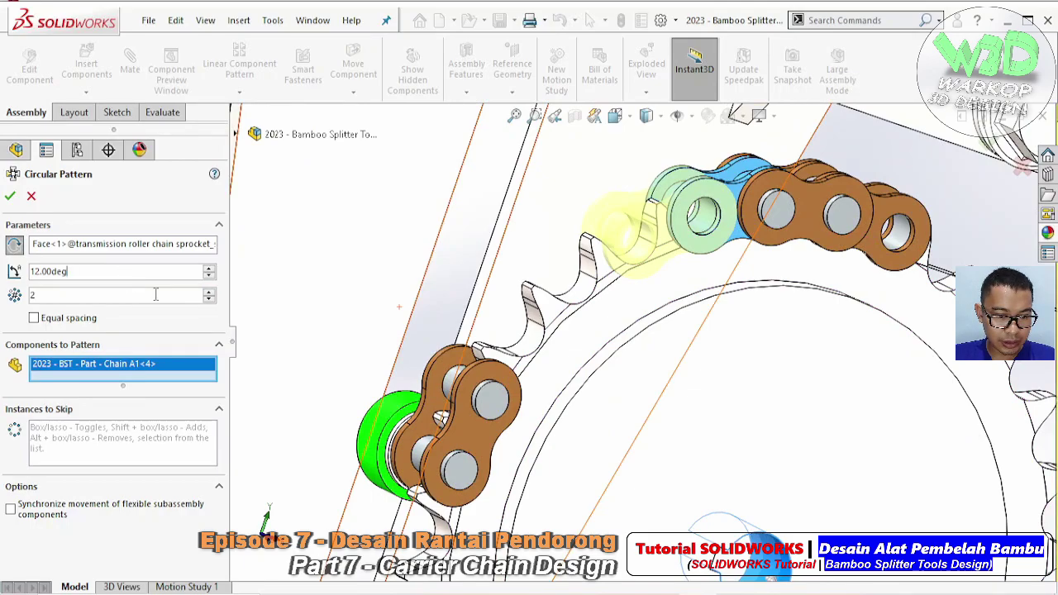
{"action": "left_click", "coordinate": [211, 293]}
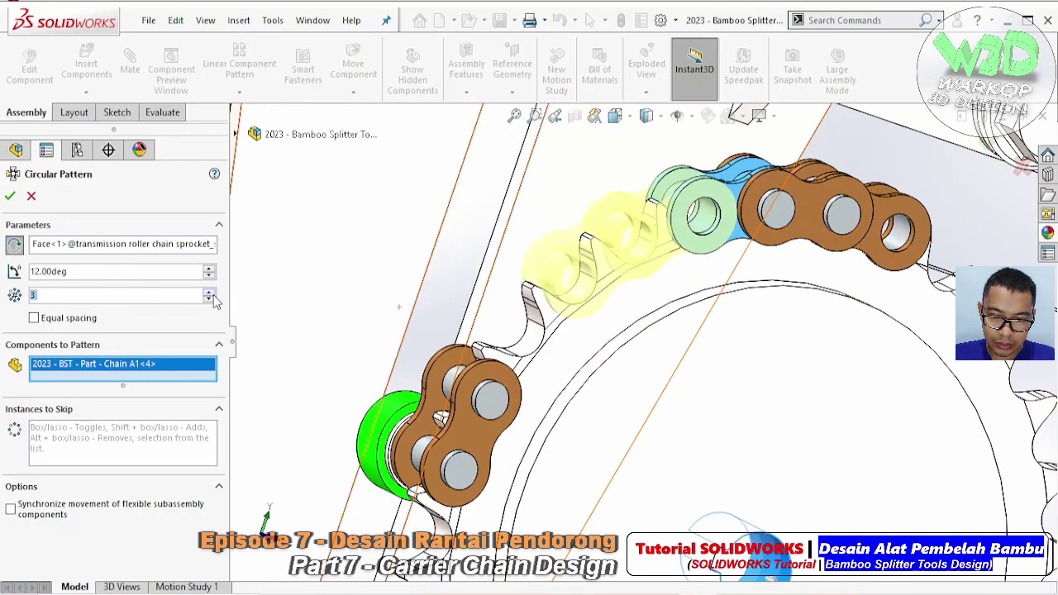
{"action": "left_click", "coordinate": [211, 294]}
{"action": "left_click", "coordinate": [210, 294]}
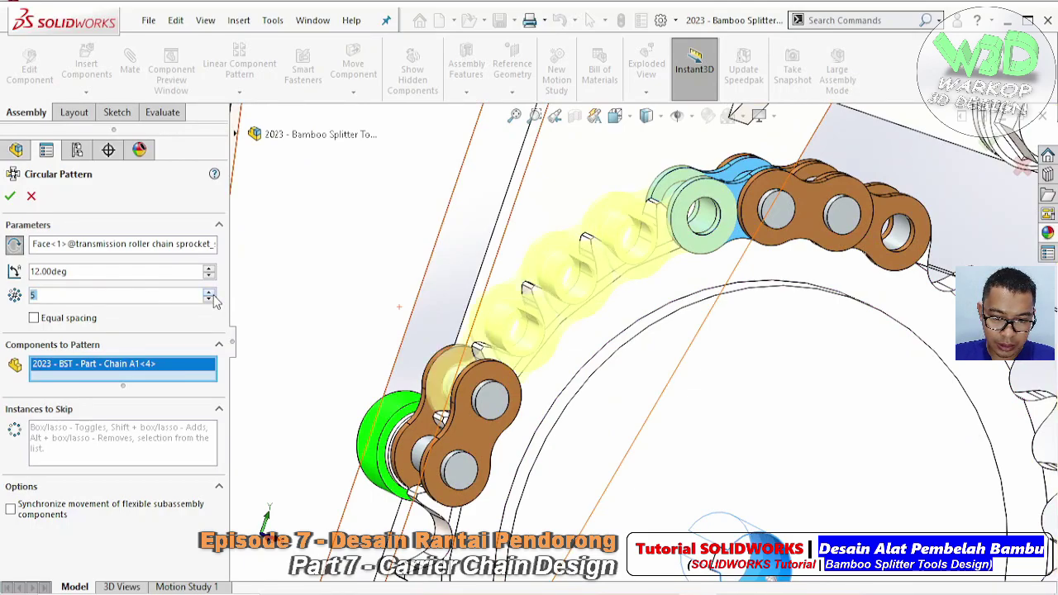
{"action": "left_click", "coordinate": [12, 195]}
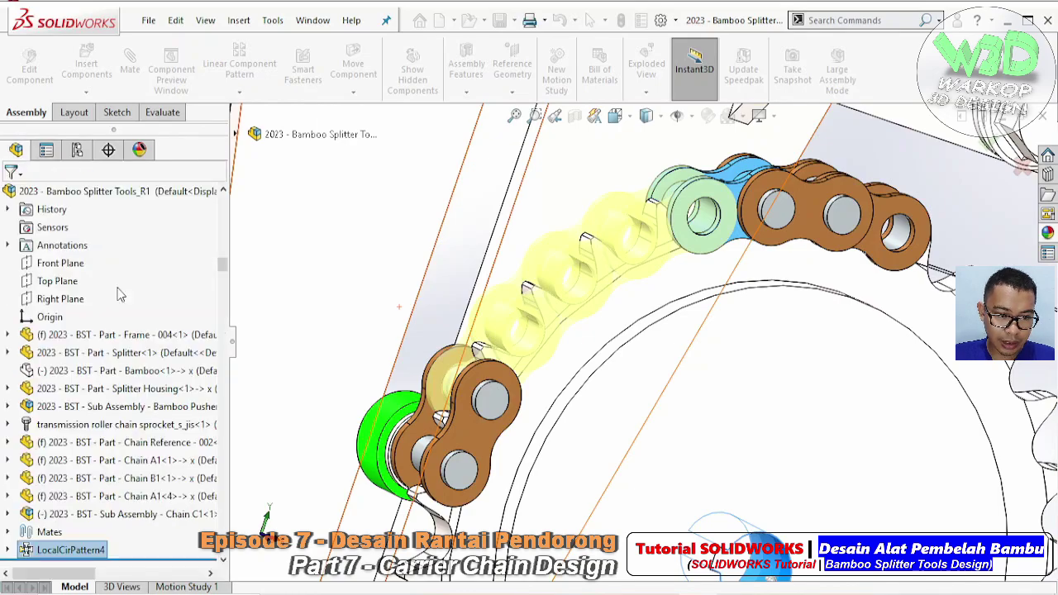
- Dissolve the new circular pattern into separate chain links
{"action": "right_click", "coordinate": [141, 552]}
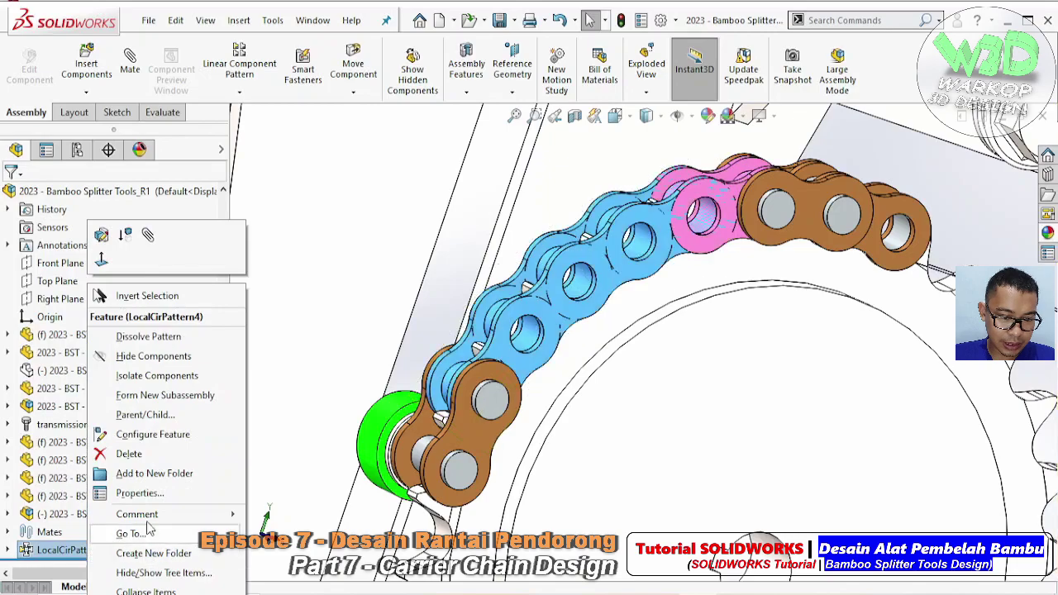
{"action": "left_click", "coordinate": [155, 341]}
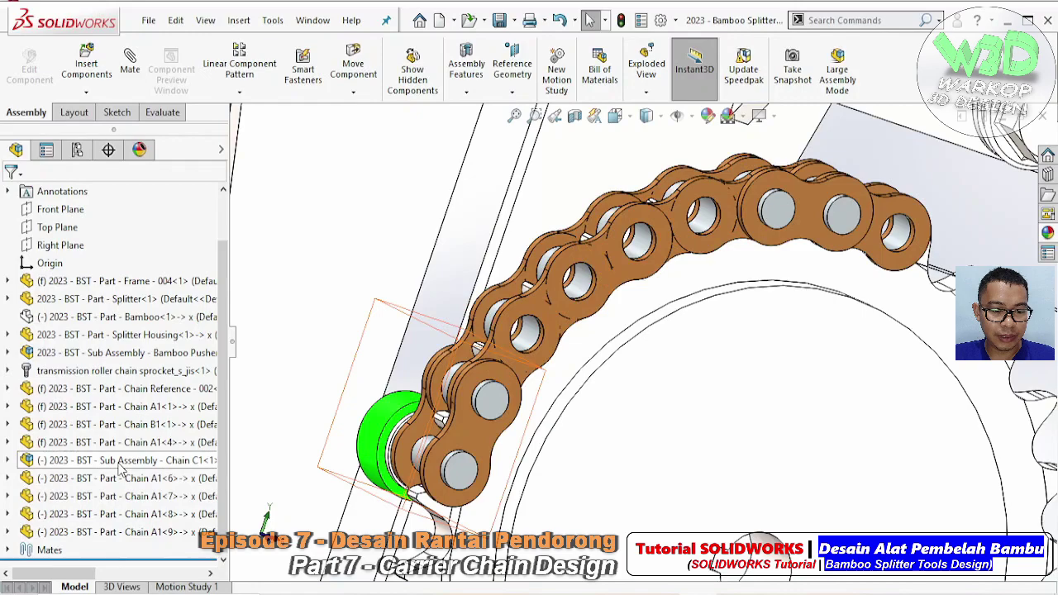
{"action": "left_click", "coordinate": [107, 460]}
{"action": "left_click", "coordinate": [99, 533], "text": "shift"}
{"action": "right_click", "coordinate": [100, 534]}
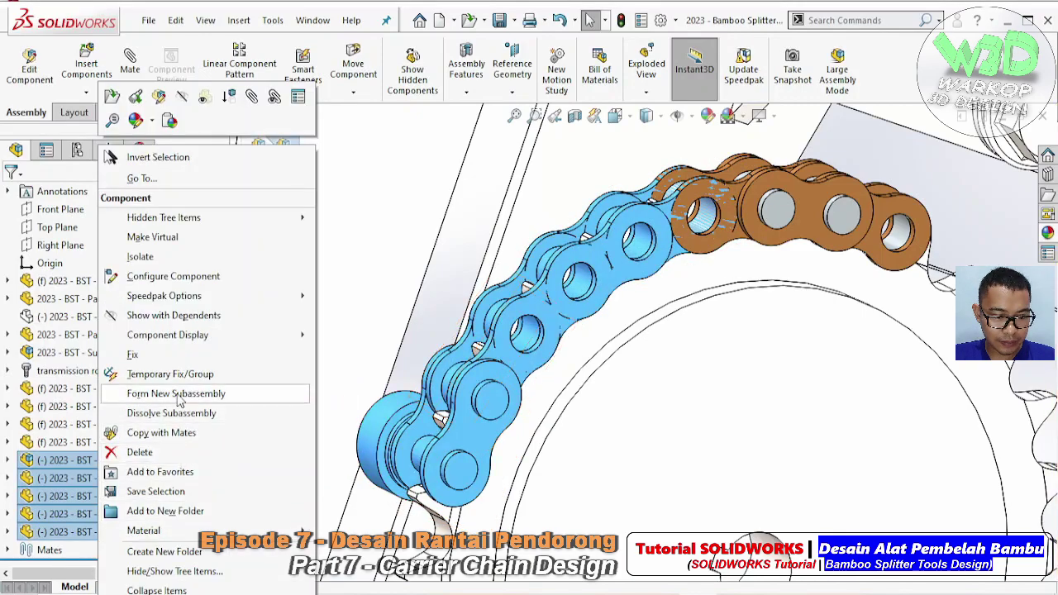
{"action": "key", "text": "Escape"}
{"action": "left_click_drag", "start_coordinate": [515, 313], "coordinate": [557, 322]}
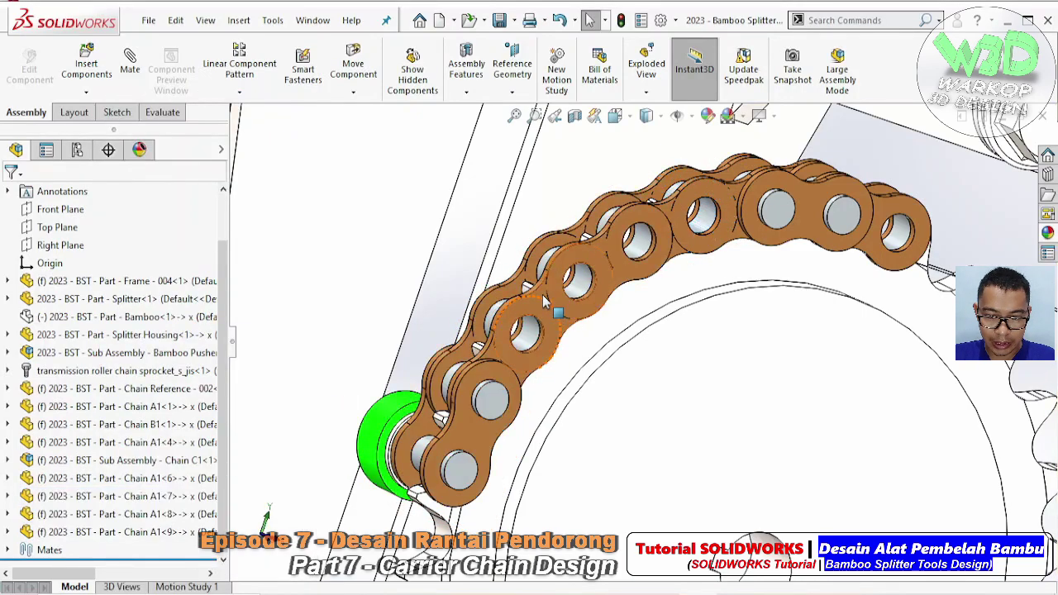
- Delete the overlapping Chain A1<7>, <8> and <6> links
{"action": "left_click", "coordinate": [544, 303]}
{"action": "left_click", "coordinate": [630, 285], "text": "ctrl"}
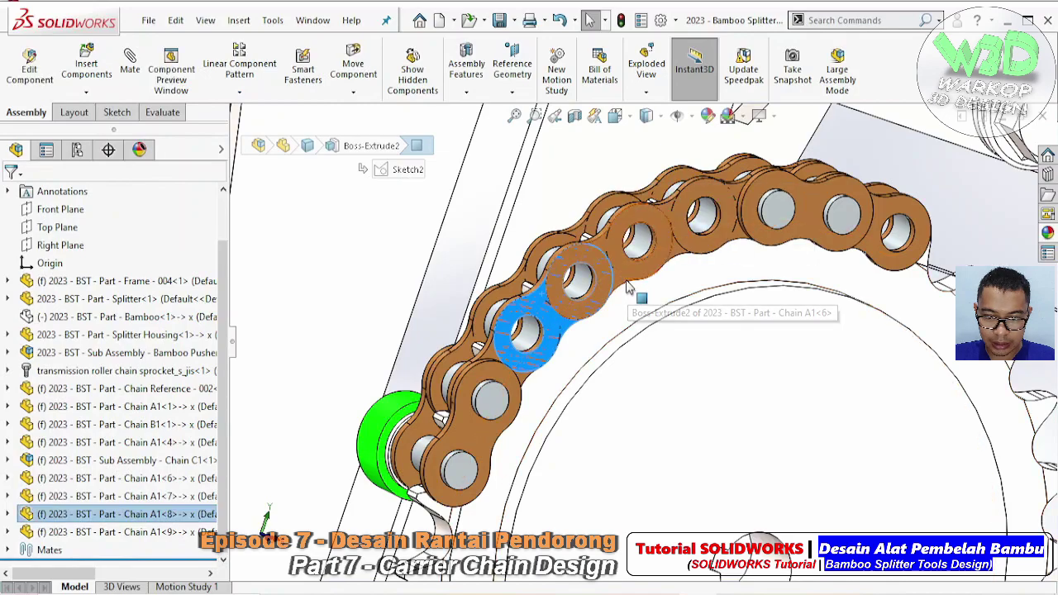
{"action": "right_click", "coordinate": [631, 285]}
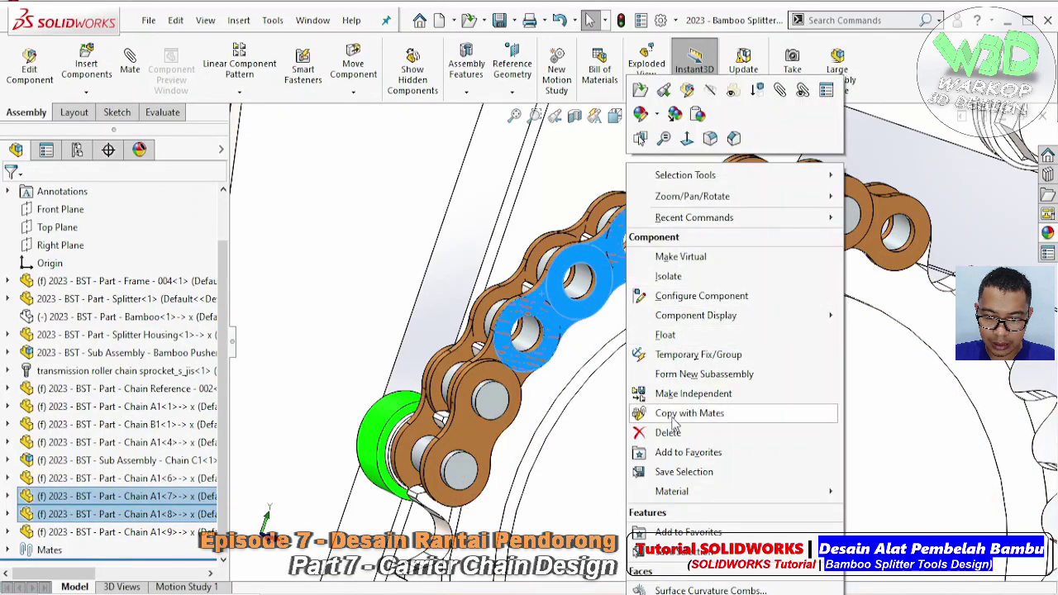
{"action": "left_click", "coordinate": [671, 428]}
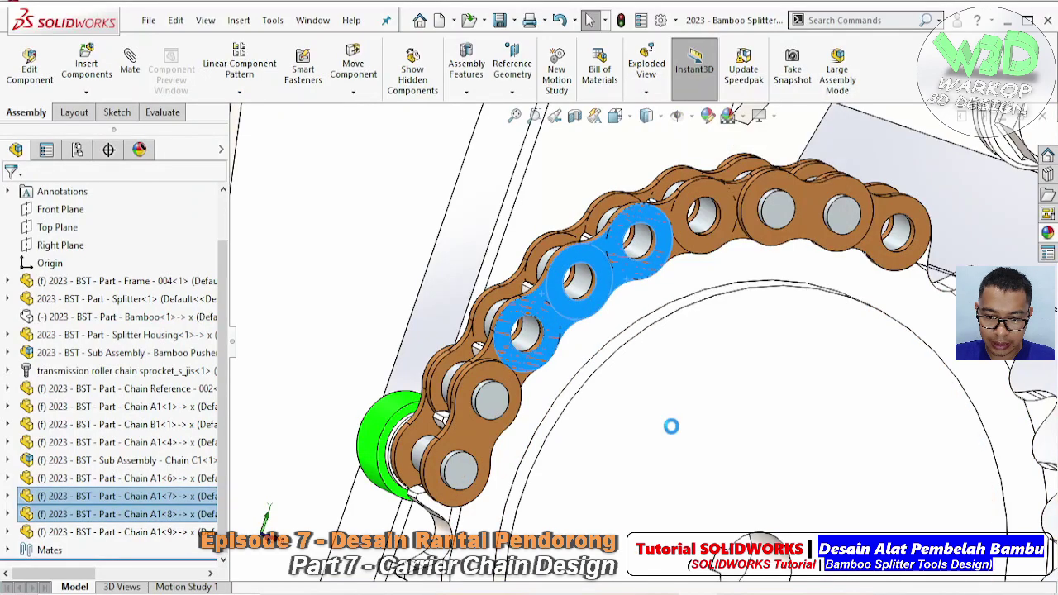
{"action": "left_click", "coordinate": [653, 244]}
{"action": "right_click", "coordinate": [662, 244]}
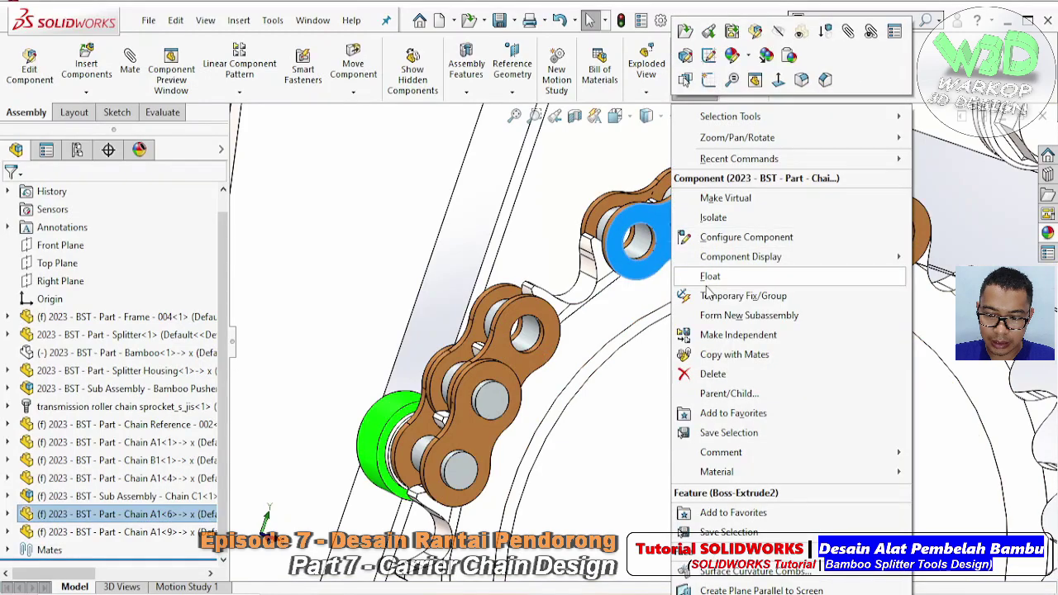
{"action": "left_click", "coordinate": [712, 375]}
- Delete Chain A1<4> and the extra link near the top of the sprocket
{"action": "left_click", "coordinate": [733, 244]}
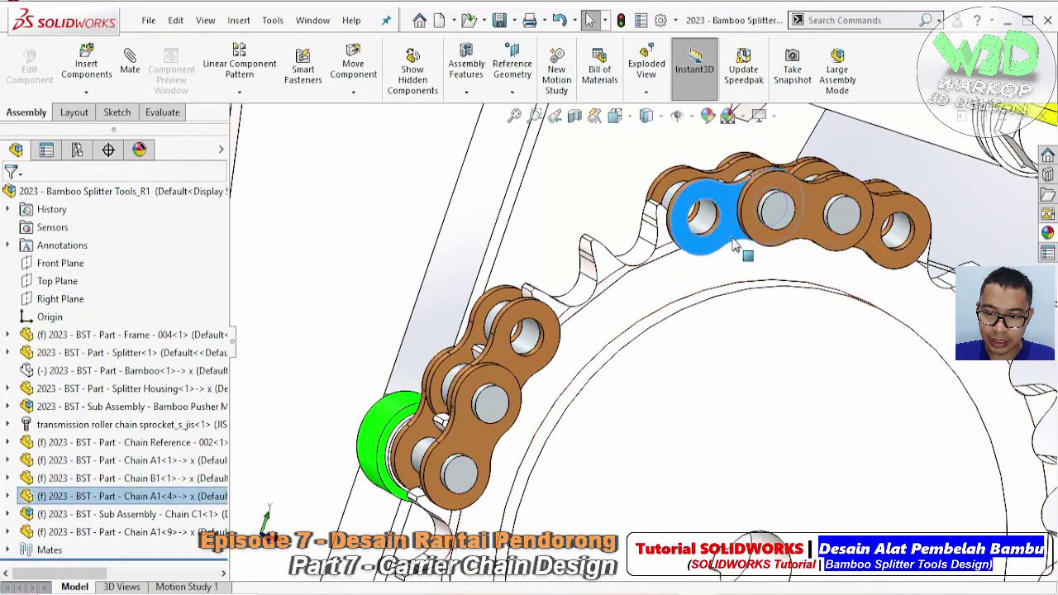
{"action": "right_click", "coordinate": [733, 244]}
{"action": "left_click", "coordinate": [777, 374]}
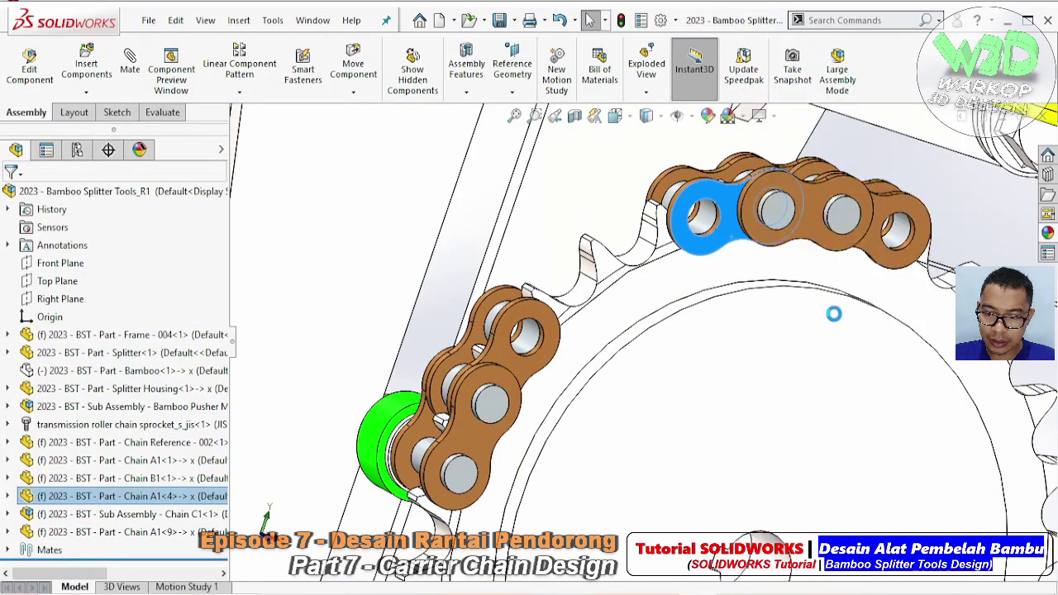
{"action": "left_click", "coordinate": [885, 258]}
{"action": "right_click", "coordinate": [889, 266]}
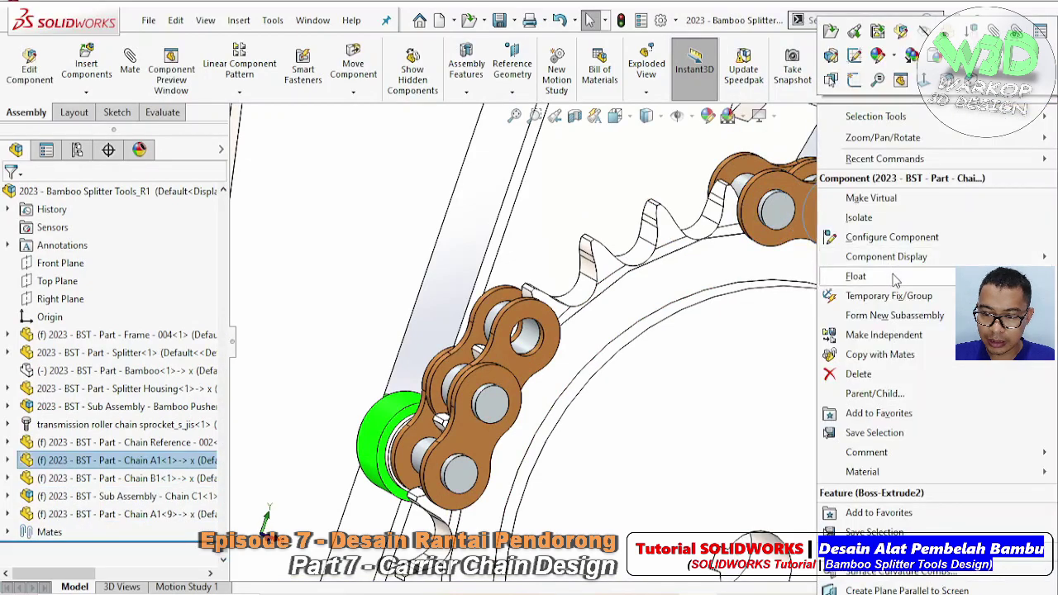
{"action": "left_click", "coordinate": [882, 374]}
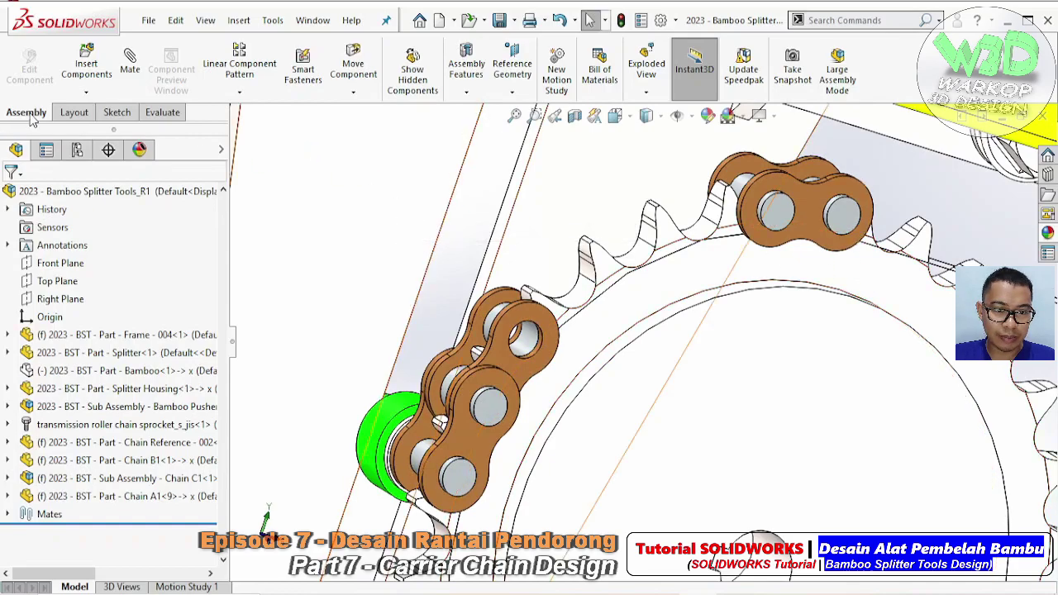
- Set up a reversed circular component pattern of Chain B1<1> about the sprocket face
{"action": "left_click", "coordinate": [250, 97]}
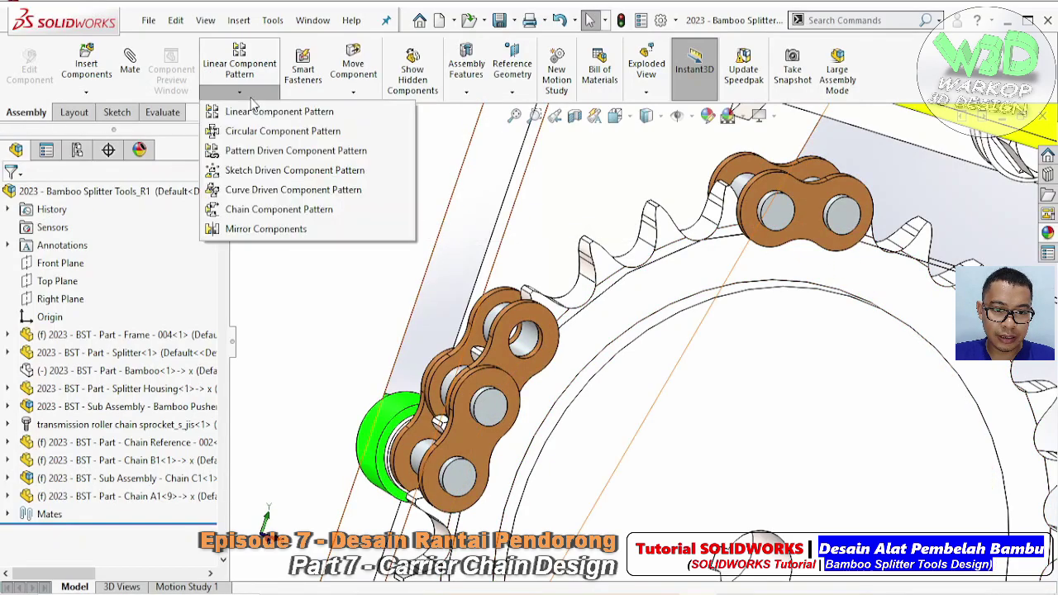
{"action": "left_click", "coordinate": [260, 132]}
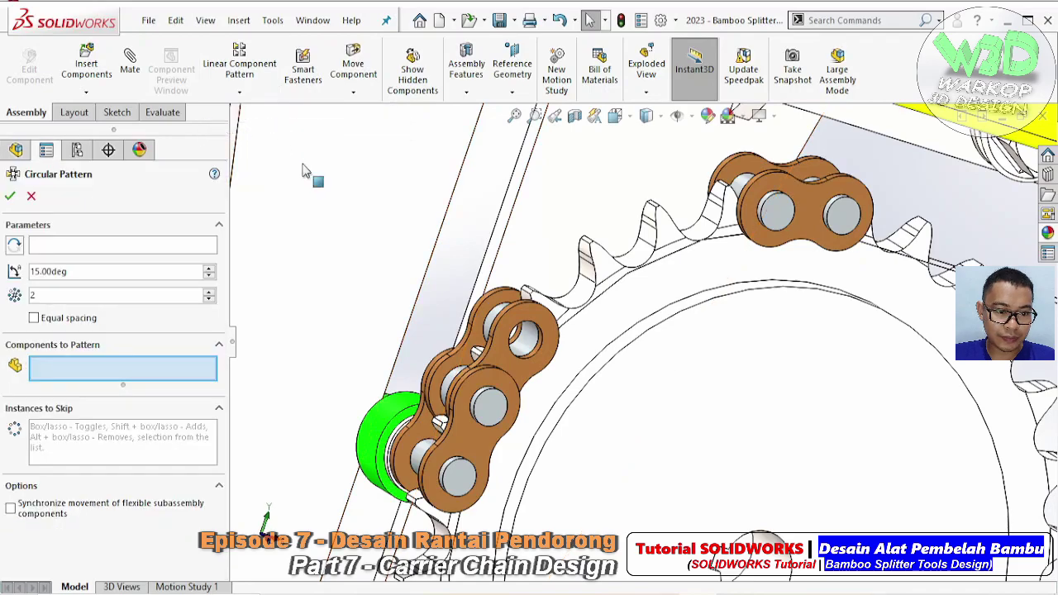
{"action": "left_click", "coordinate": [80, 252]}
{"action": "left_click", "coordinate": [773, 561]}
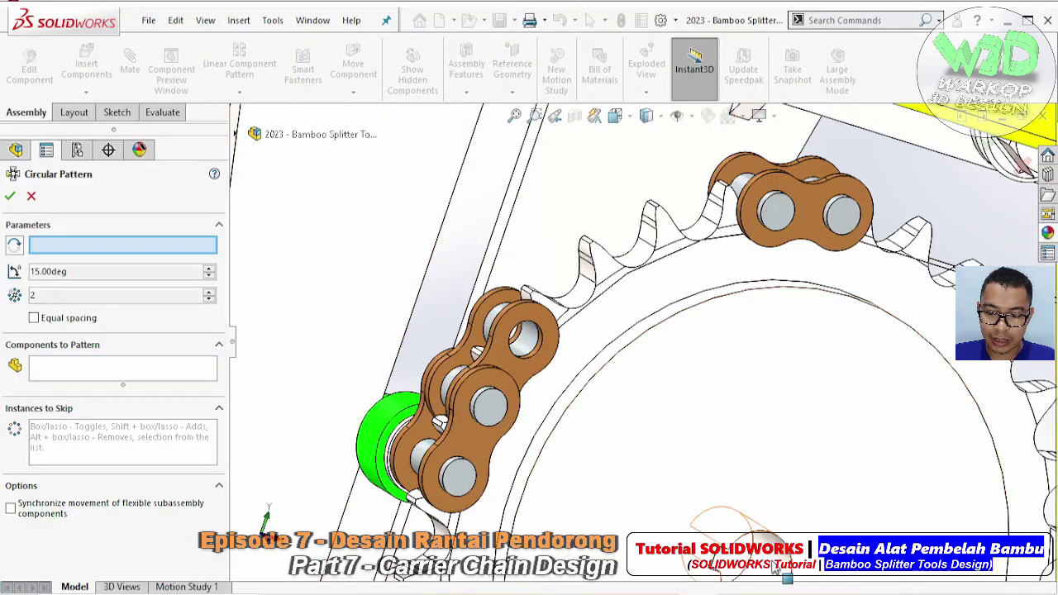
{"action": "type", "text": "1"}
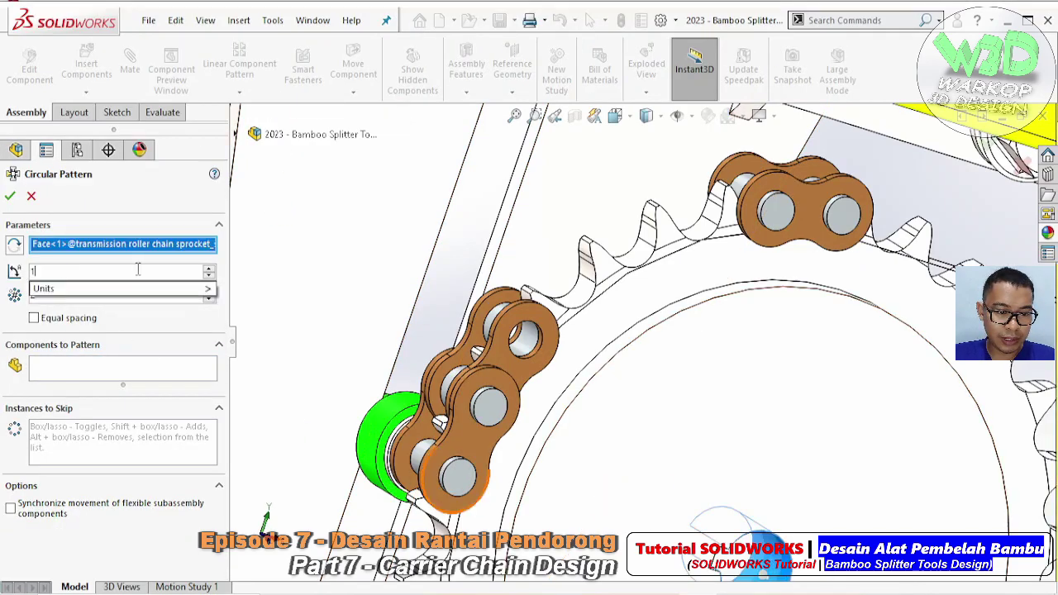
{"action": "type", "text": "2"}
{"action": "left_click", "coordinate": [91, 372]}
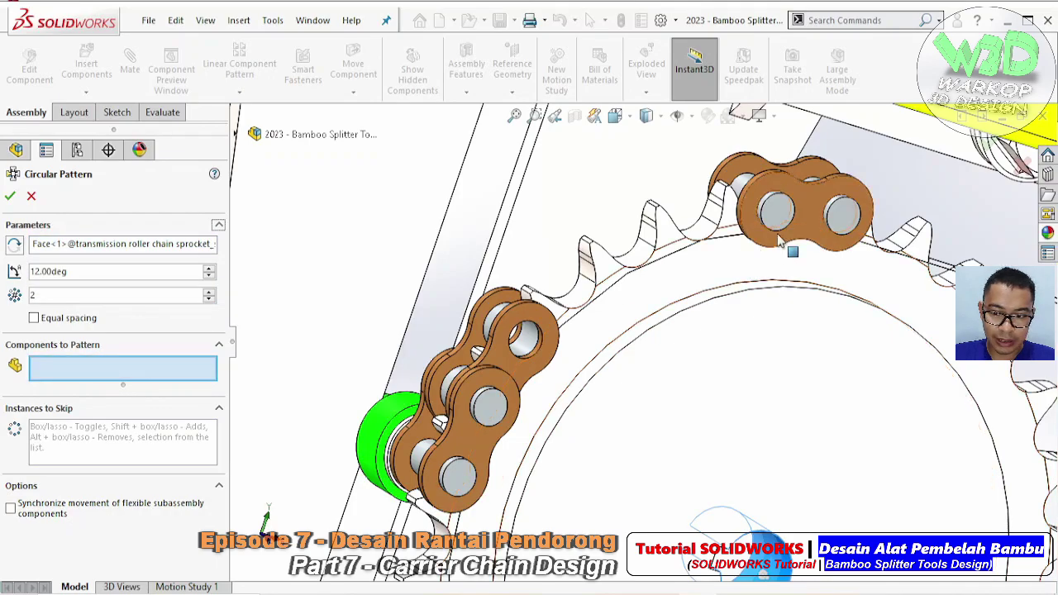
{"action": "left_click", "coordinate": [794, 207]}
{"action": "left_click", "coordinate": [14, 245]}
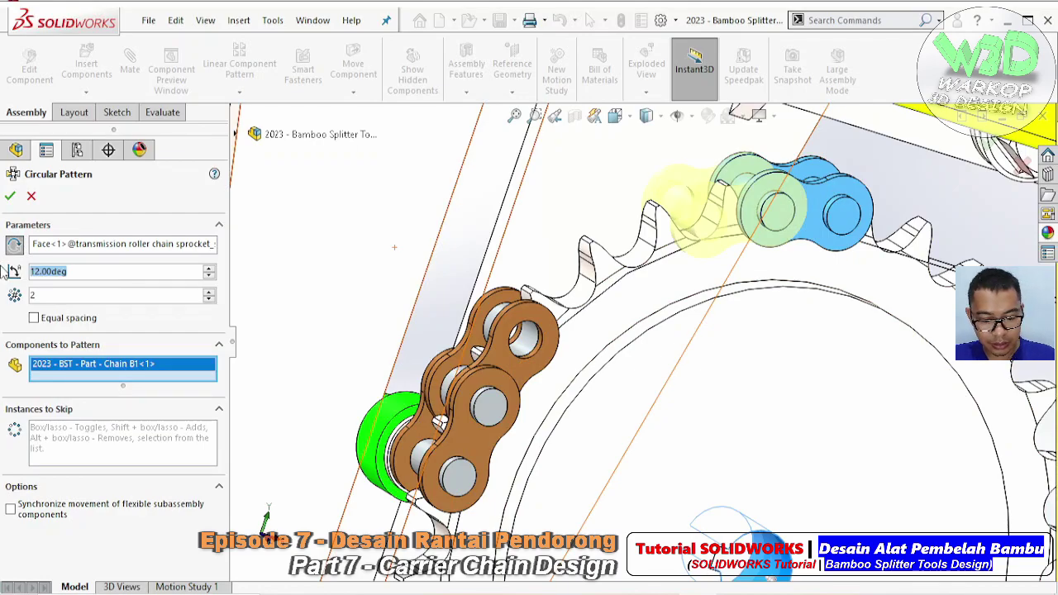
- Try 24° and 36°, then set the pattern angle to 12*4 (48°) and accept
{"action": "type", "text": "24"}
{"action": "key", "text": "Return"}
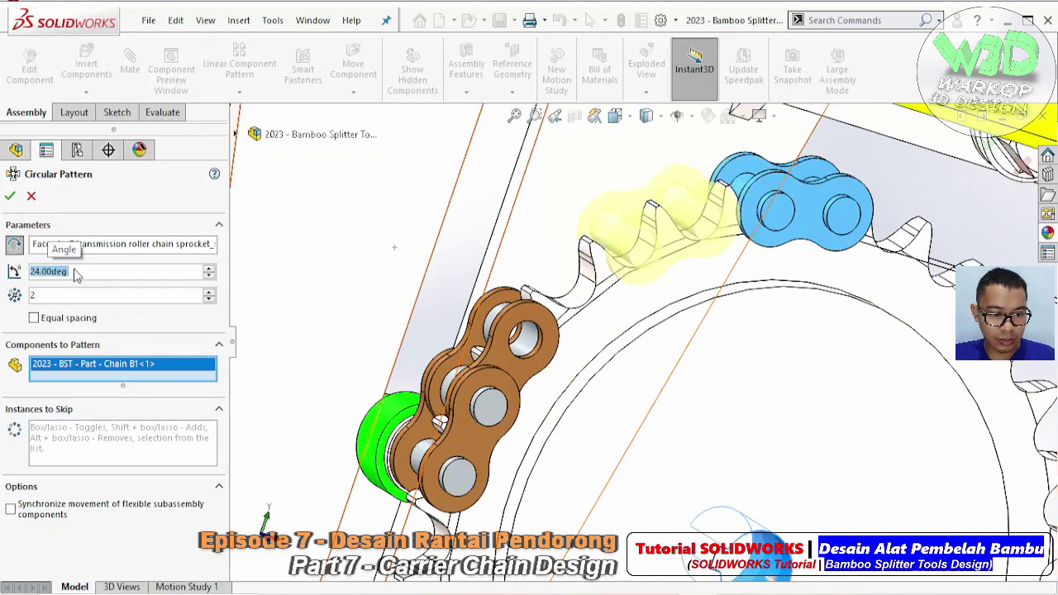
{"action": "type", "text": "12"}
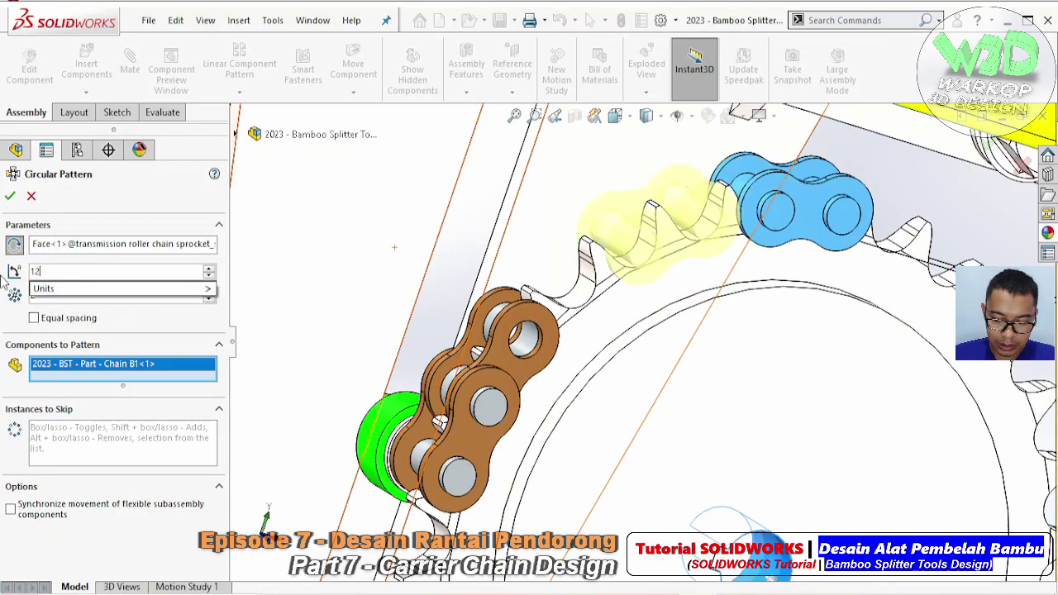
{"action": "type", "text": "*3"}
{"action": "key", "text": "Return"}
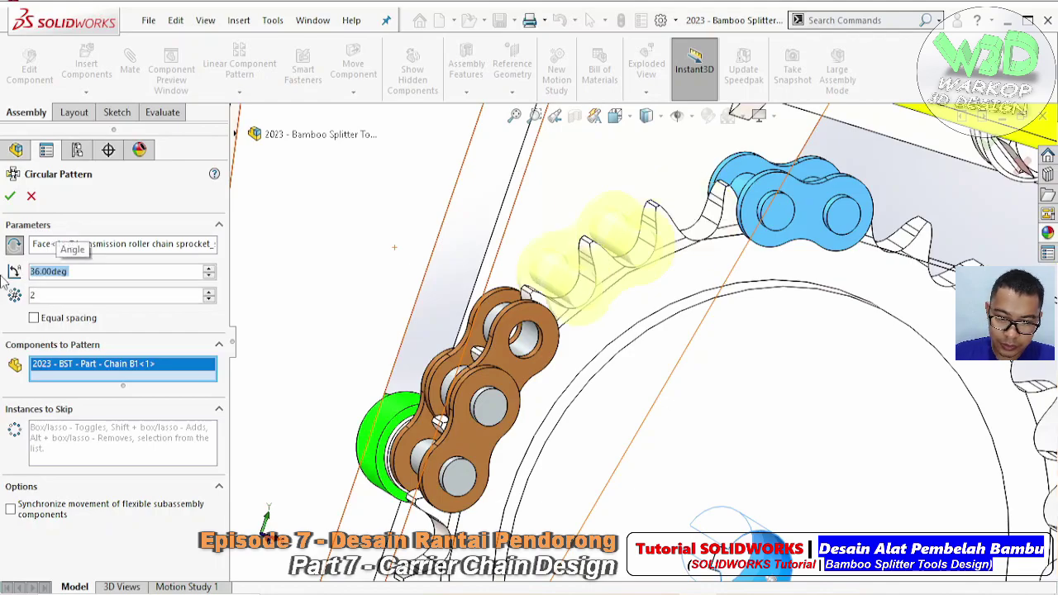
{"action": "type", "text": "12"}
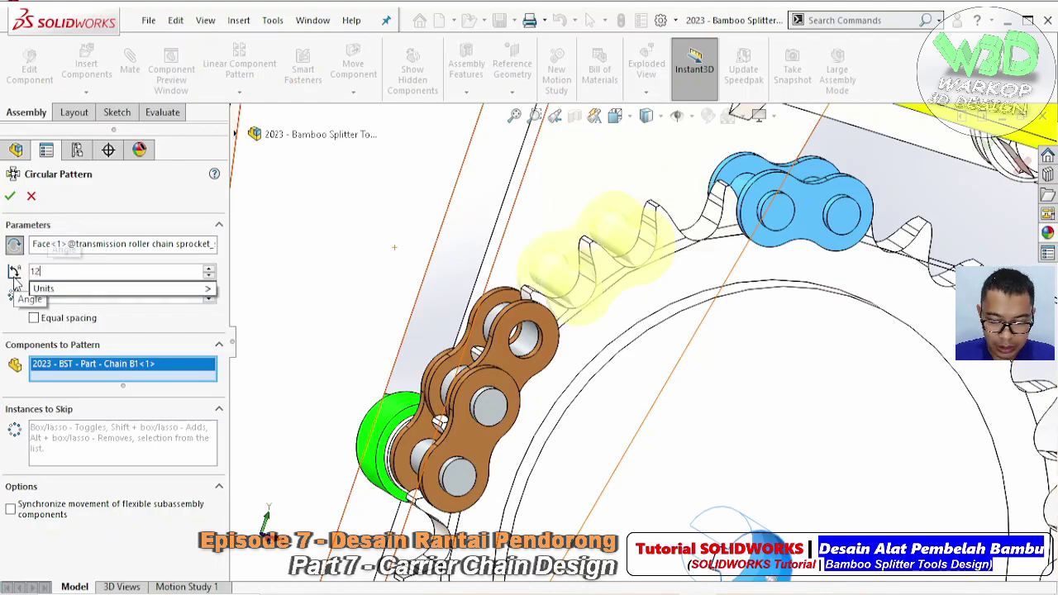
{"action": "type", "text": "*4"}
{"action": "key", "text": "Return"}
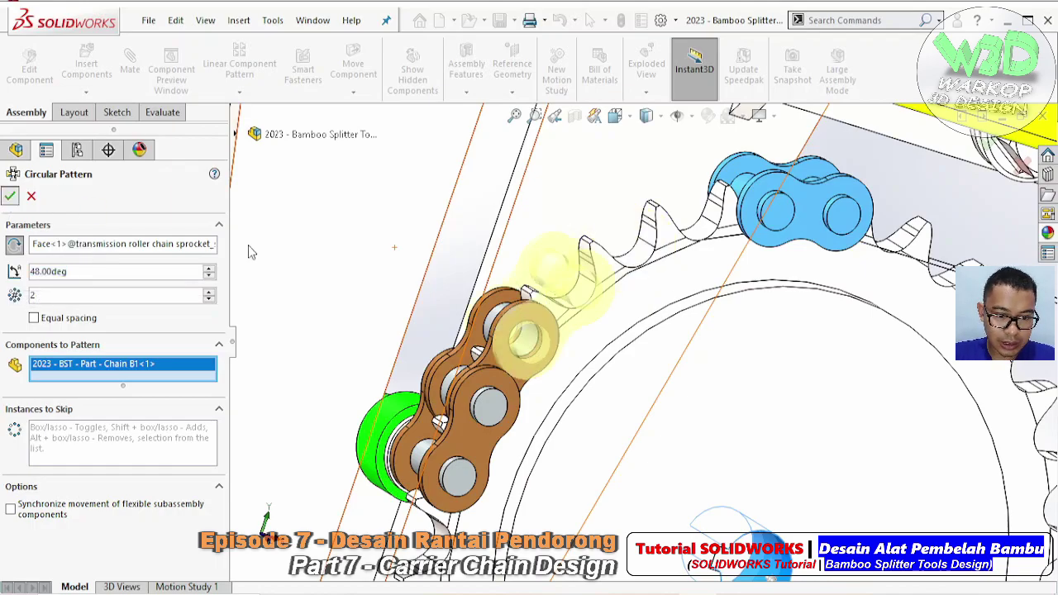
{"action": "left_click", "coordinate": [10, 197]}
- Dissolve LocalCirPattern5 into a standalone Chain B1 link
{"action": "right_click", "coordinate": [81, 533]}
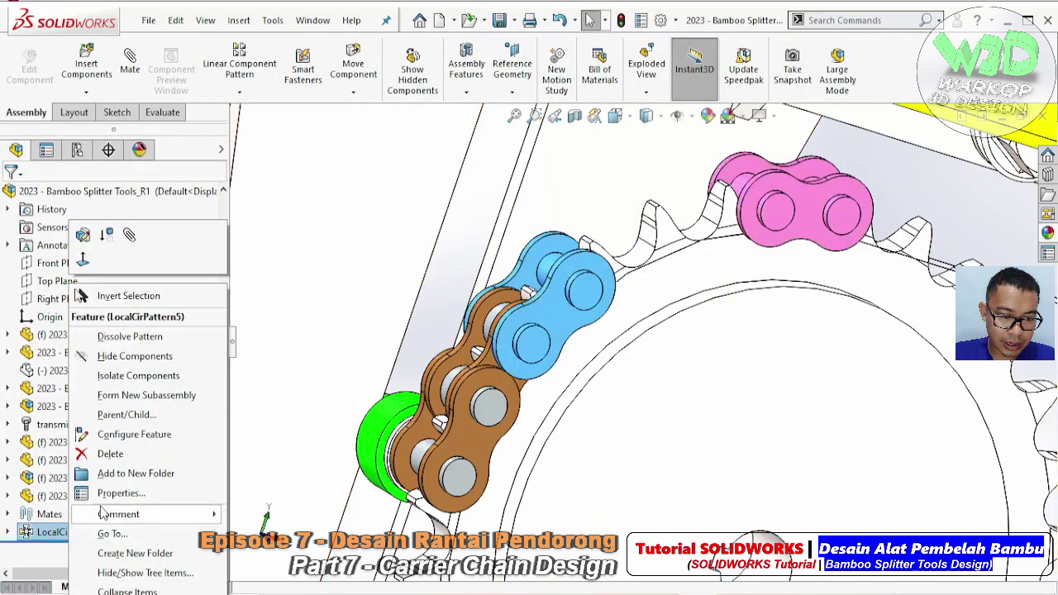
{"action": "left_click", "coordinate": [141, 336]}
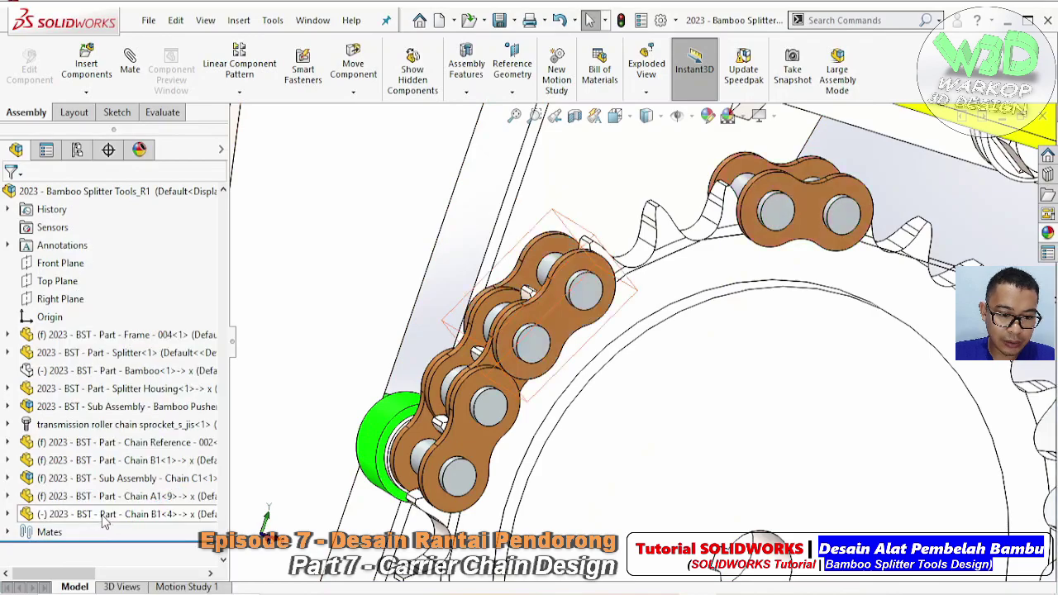
{"action": "right_click", "coordinate": [99, 515]}
{"action": "left_click", "coordinate": [680, 274]}
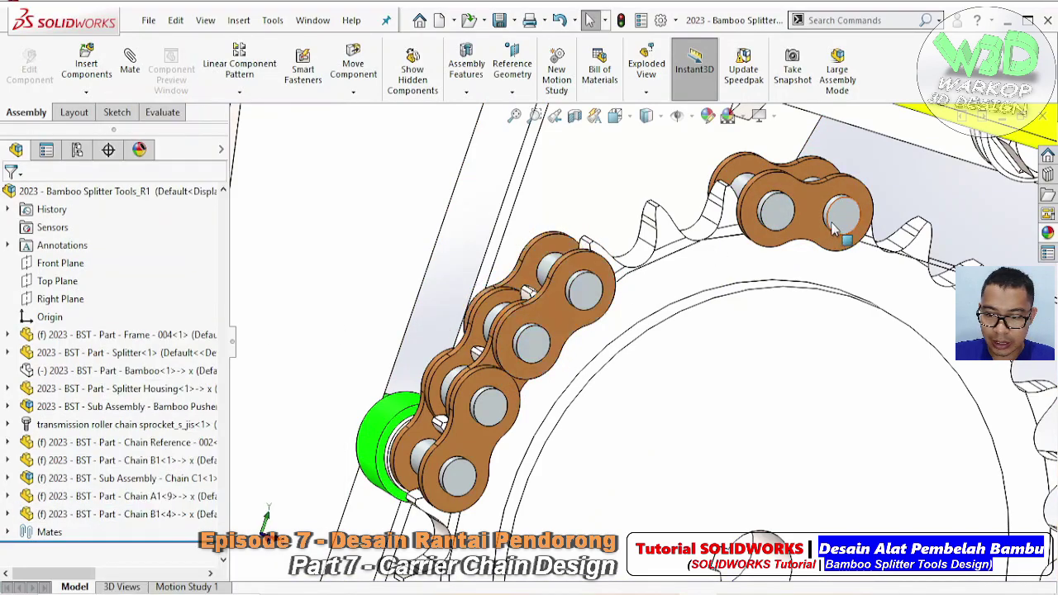
- Delete the original Chain B1<1> link at the top of the sprocket
{"action": "right_click", "coordinate": [798, 224]}
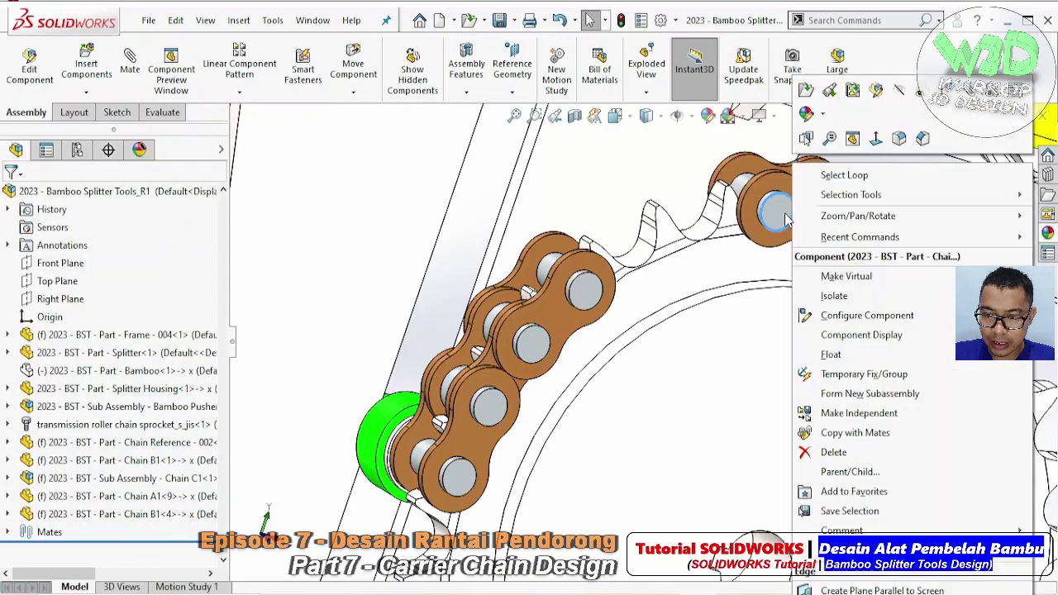
{"action": "left_click", "coordinate": [782, 213]}
{"action": "right_click", "coordinate": [784, 213]}
{"action": "left_click", "coordinate": [827, 373]}
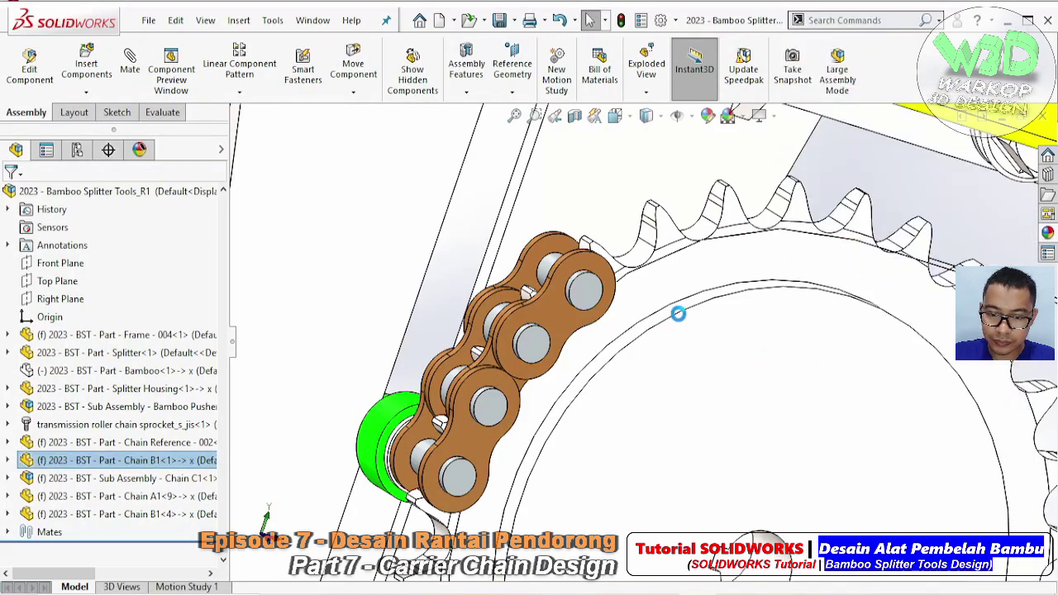
{"action": "scroll", "coordinate": [691, 308], "scroll_direction": "down", "scroll_amount": 2}
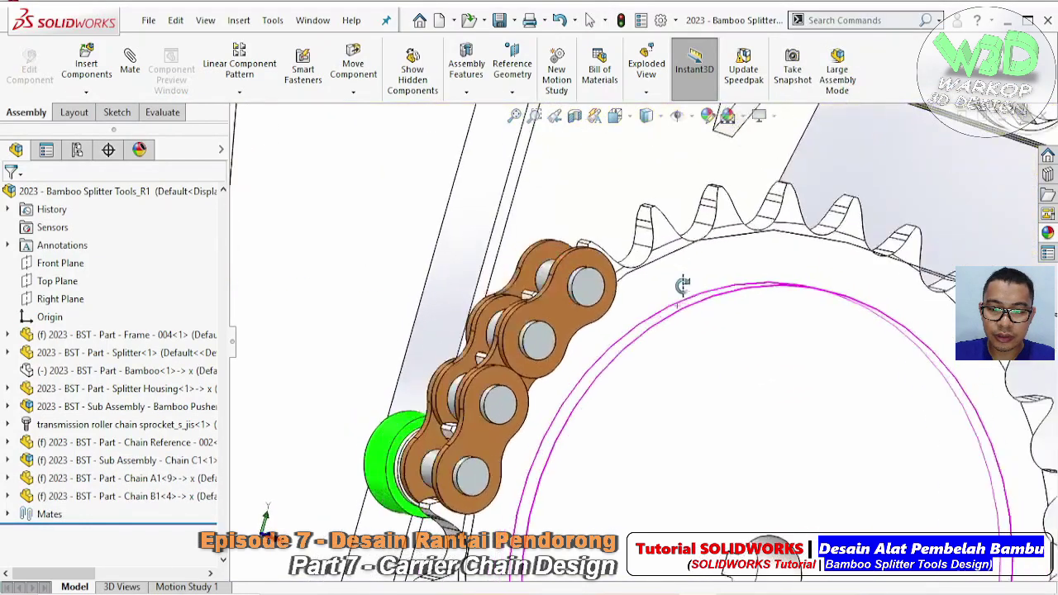
{"action": "scroll", "coordinate": [691, 308], "scroll_direction": "down", "scroll_amount": 2}
{"action": "scroll", "coordinate": [674, 310], "scroll_direction": "down", "scroll_amount": 2}
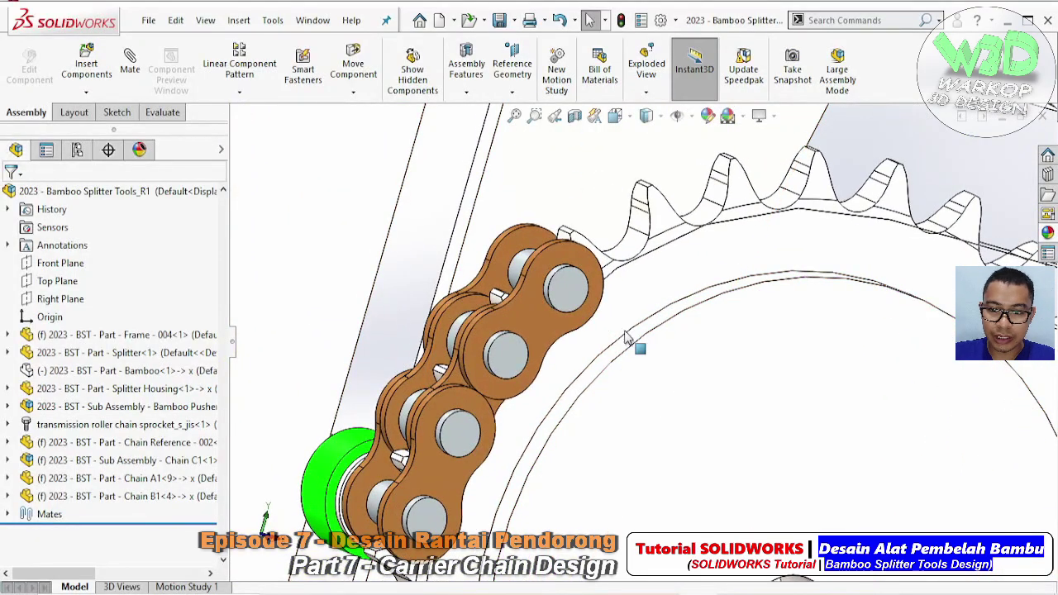
{"action": "scroll", "coordinate": [627, 338], "scroll_direction": "up", "scroll_amount": 2}
{"action": "scroll", "coordinate": [645, 348], "scroll_direction": "up", "scroll_amount": 3}
{"action": "scroll", "coordinate": [661, 354], "scroll_direction": "up", "scroll_amount": 2}
{"action": "scroll", "coordinate": [672, 357], "scroll_direction": "up", "scroll_amount": 2}
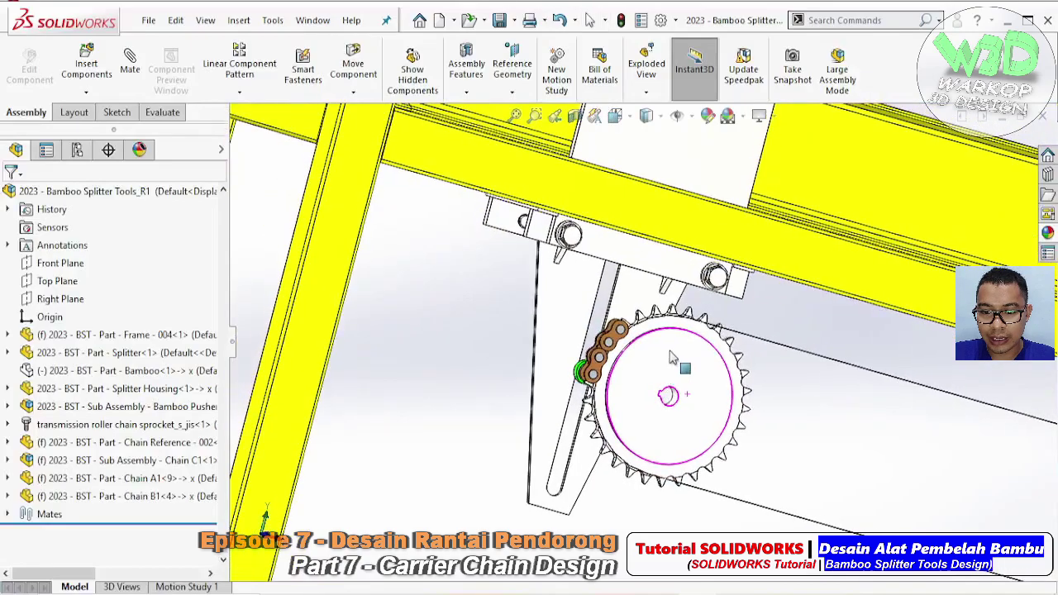
{"action": "scroll", "coordinate": [686, 368], "scroll_direction": "up", "scroll_amount": 3}
{"action": "scroll", "coordinate": [760, 379], "scroll_direction": "up", "scroll_amount": 2}
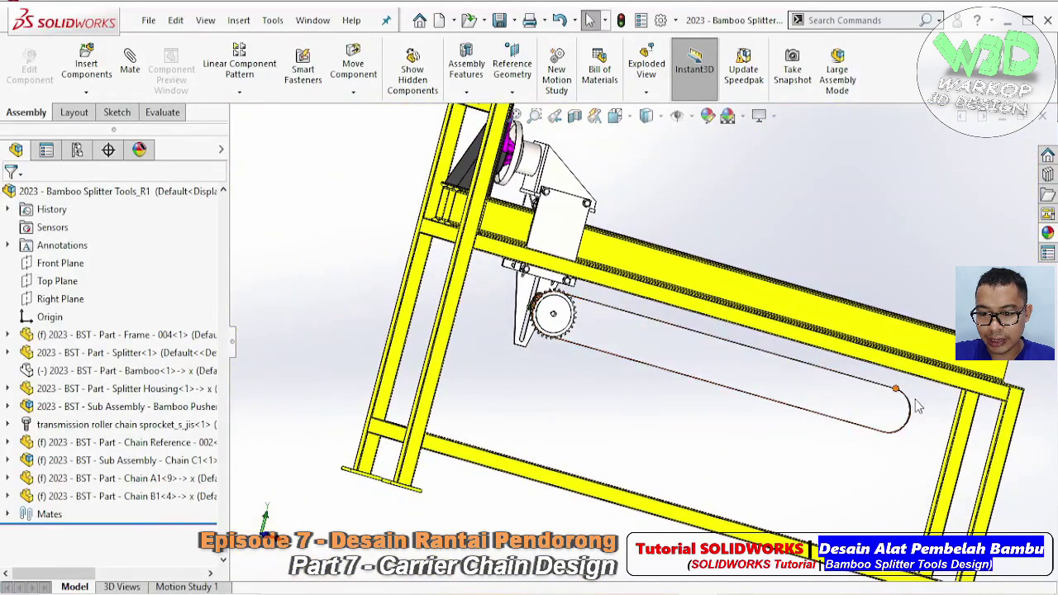
{"action": "scroll", "coordinate": [546, 318], "scroll_direction": "down", "scroll_amount": 5}
{"action": "scroll", "coordinate": [500, 248], "scroll_direction": "down", "scroll_amount": 3}
{"action": "scroll", "coordinate": [521, 211], "scroll_direction": "down", "scroll_amount": 1}
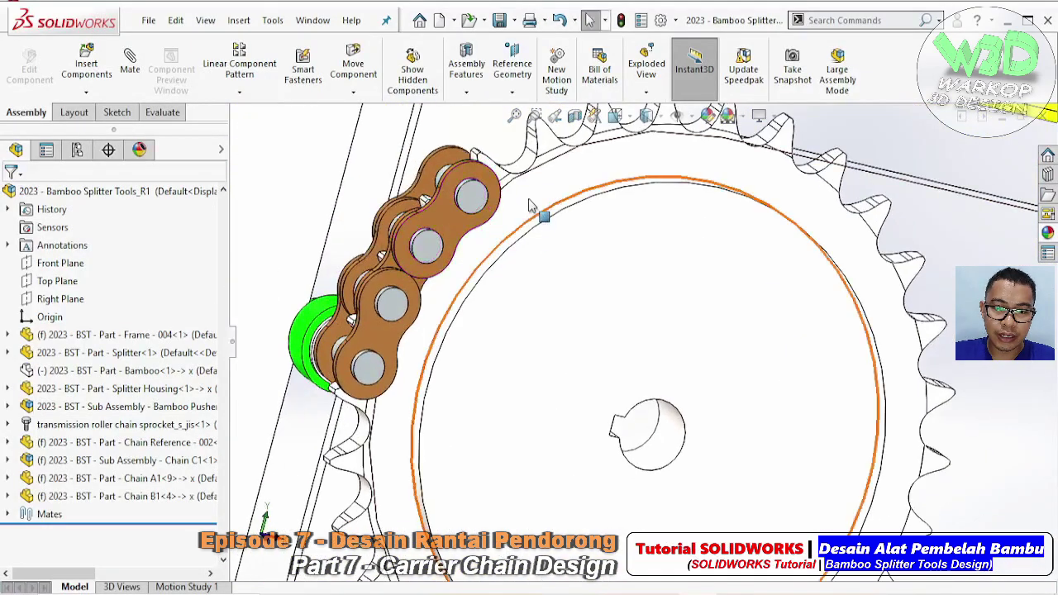
{"action": "middle_click_drag", "start_coordinate": [551, 208], "coordinate": [538, 237]}
- Set up a circular pattern of Chain A1 about the sprocket bore at 24° spacing
{"action": "left_click", "coordinate": [257, 94]}
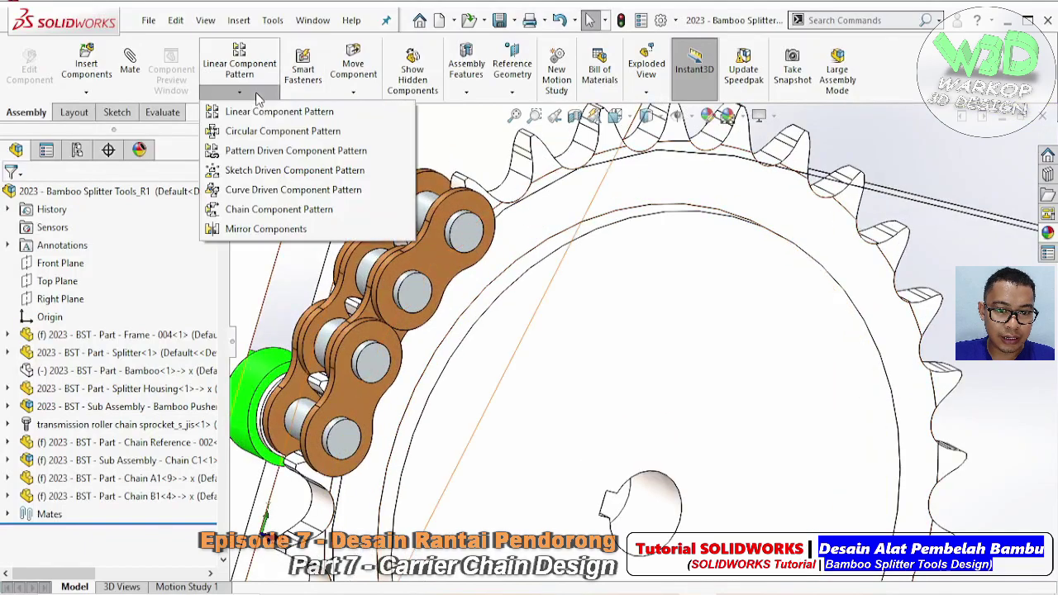
{"action": "left_click", "coordinate": [261, 135]}
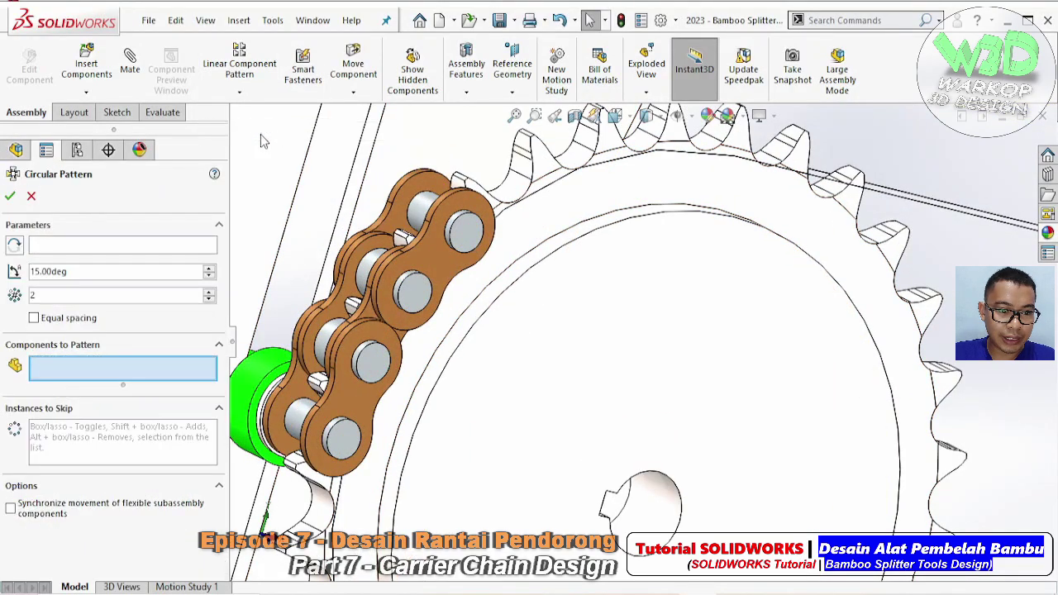
{"action": "left_click", "coordinate": [93, 248]}
{"action": "scroll", "coordinate": [617, 306], "scroll_direction": "up", "scroll_amount": 3}
{"action": "scroll", "coordinate": [629, 364], "scroll_direction": "up", "scroll_amount": 1}
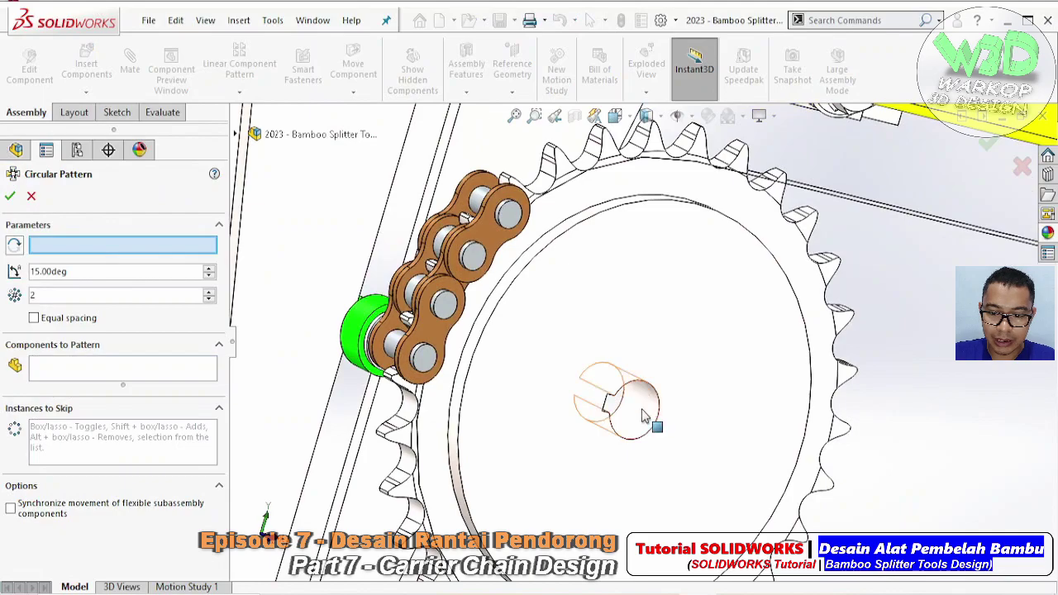
{"action": "left_click", "coordinate": [642, 418]}
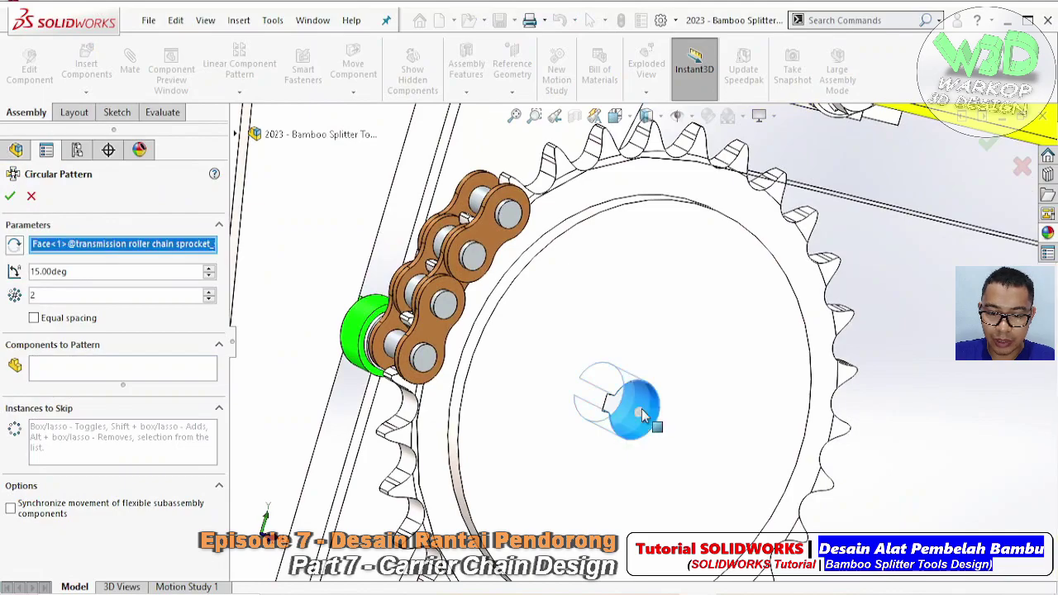
{"action": "left_click", "coordinate": [97, 273]}
{"action": "type", "text": "12"}
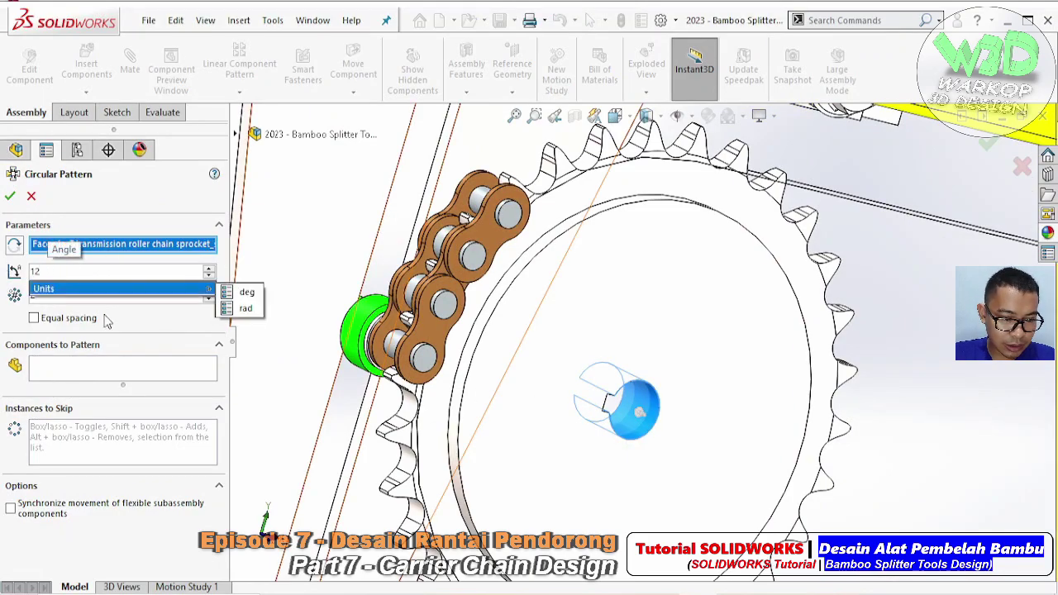
{"action": "left_click", "coordinate": [99, 366]}
{"action": "scroll", "coordinate": [455, 248], "scroll_direction": "down", "scroll_amount": 3}
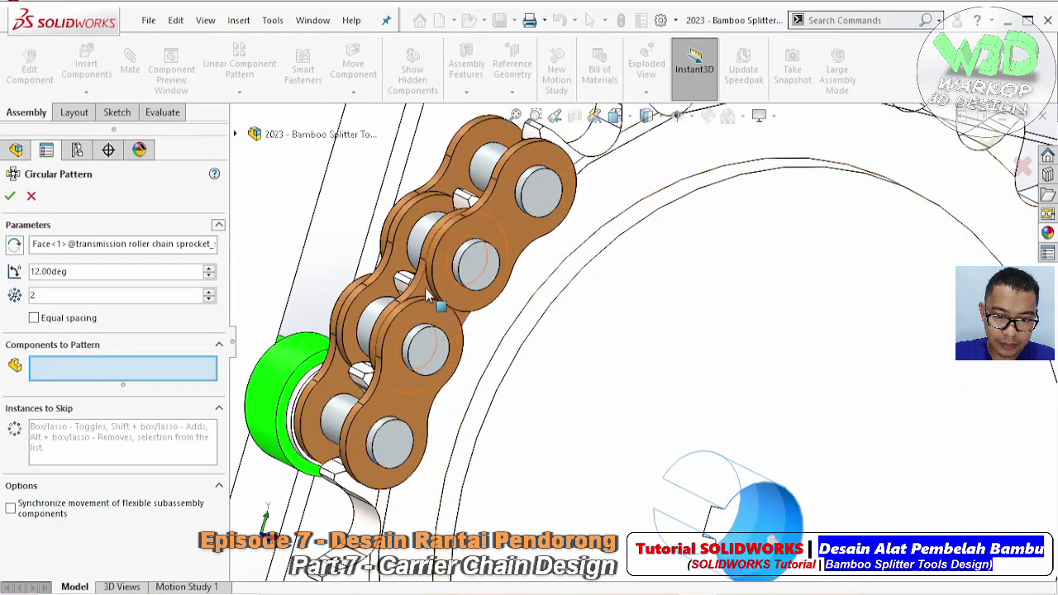
{"action": "left_click", "coordinate": [425, 288]}
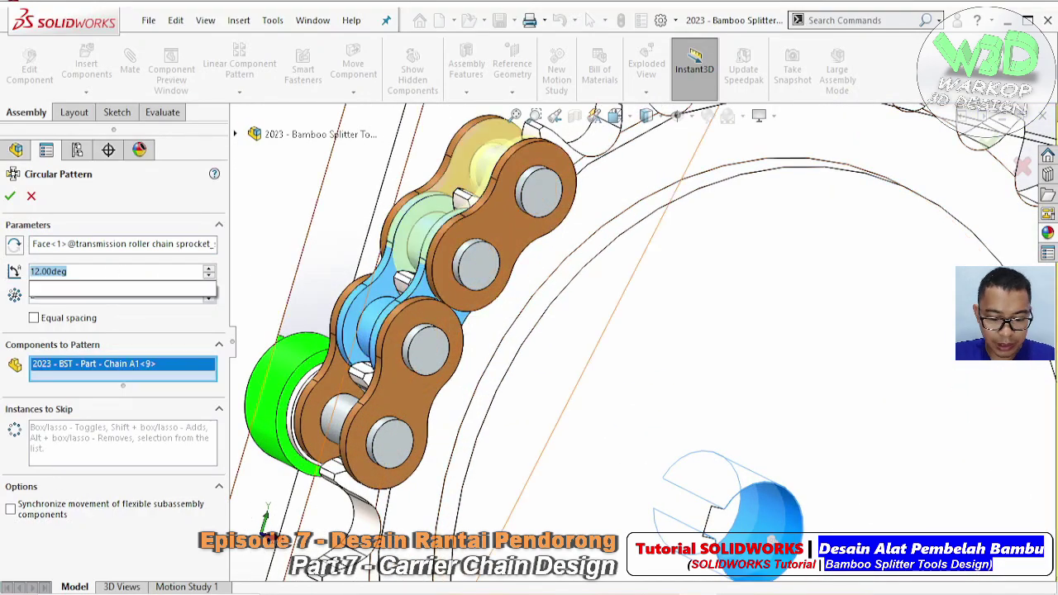
{"action": "type", "text": "24"}
{"action": "key", "text": "Return"}
- Raise the Chain A1 pattern to 5 instances and accept it
{"action": "scroll", "coordinate": [508, 244], "scroll_direction": "up", "scroll_amount": 2}
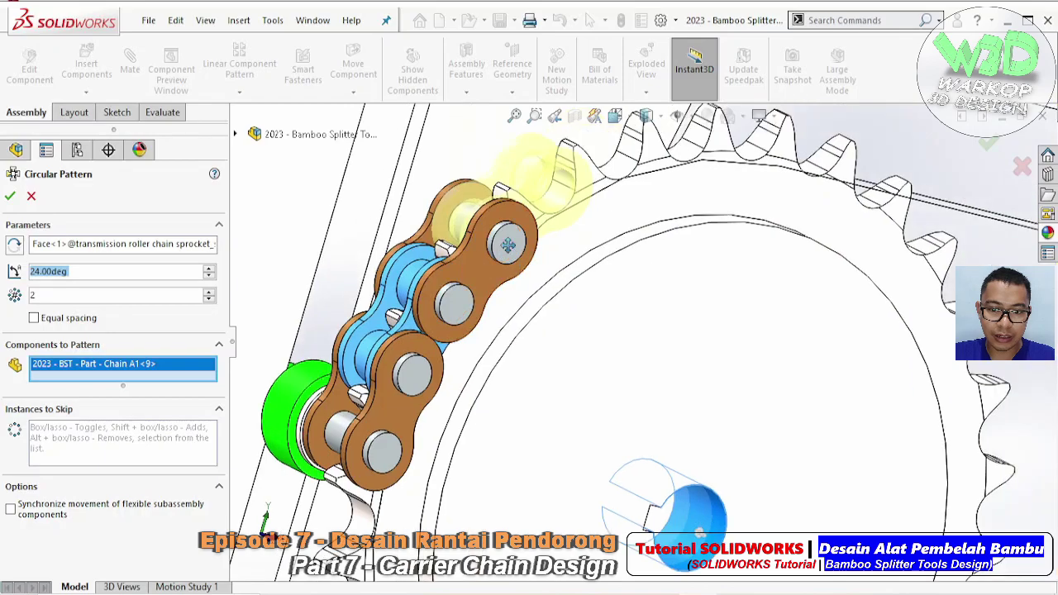
{"action": "scroll", "coordinate": [372, 273], "scroll_direction": "up", "scroll_amount": 1}
{"action": "scroll", "coordinate": [248, 298], "scroll_direction": "up", "scroll_amount": 1}
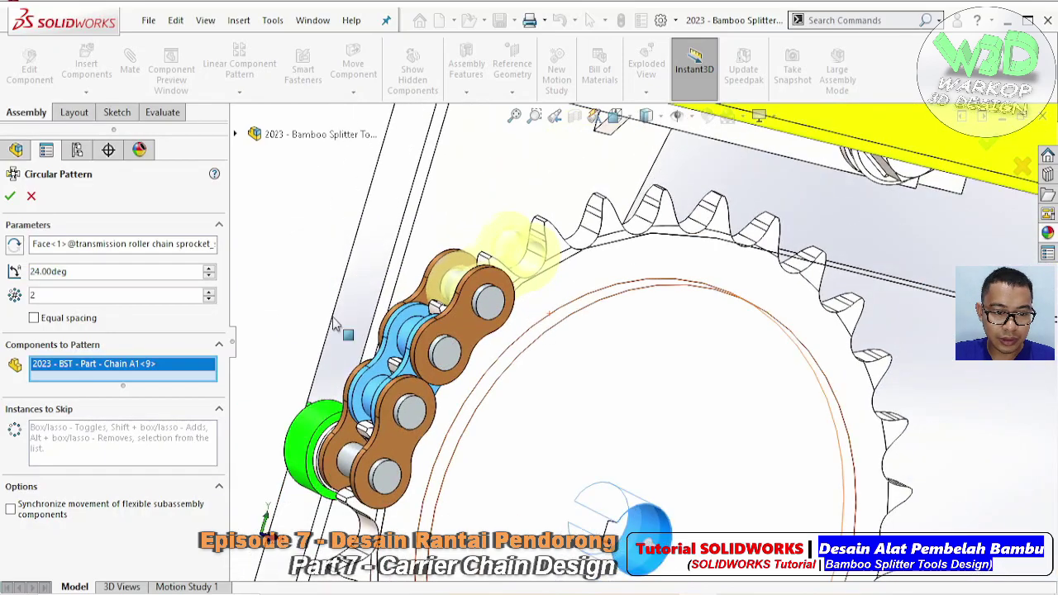
{"action": "left_click", "coordinate": [211, 292]}
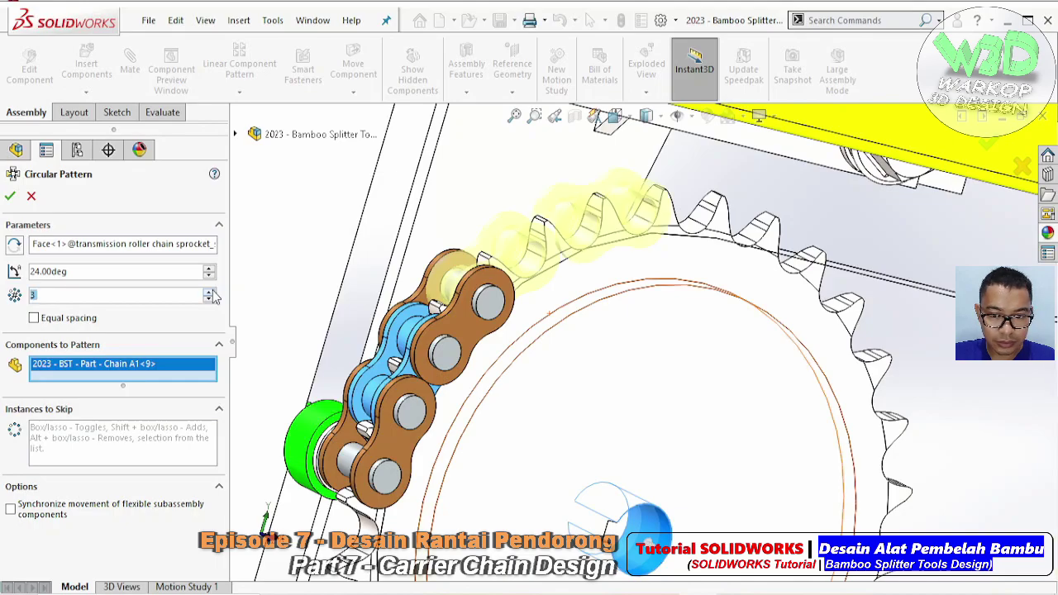
{"action": "left_click", "coordinate": [211, 292]}
{"action": "left_click", "coordinate": [211, 292]}
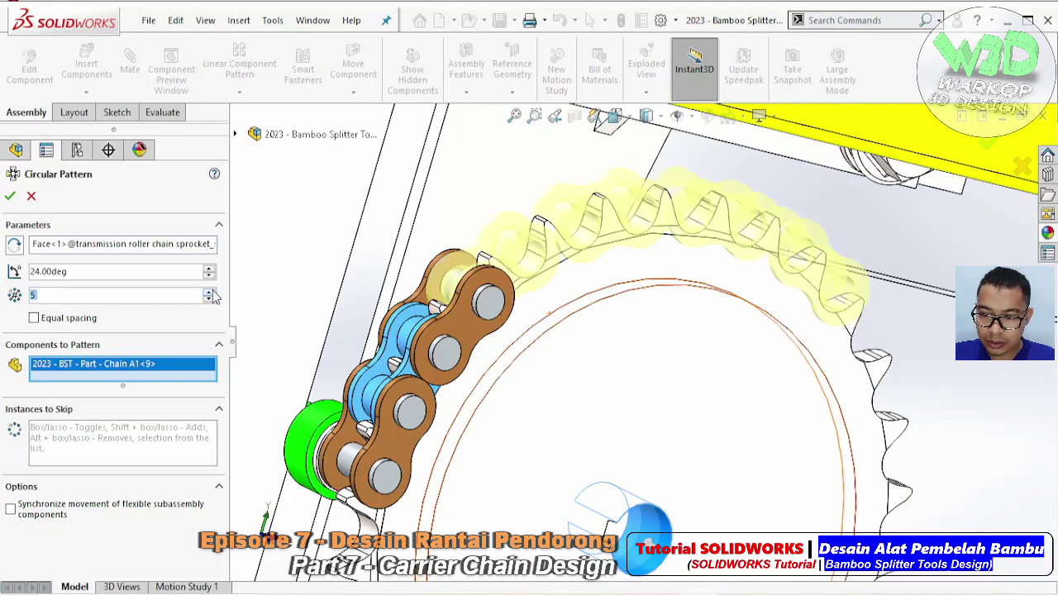
{"action": "left_click", "coordinate": [12, 199]}
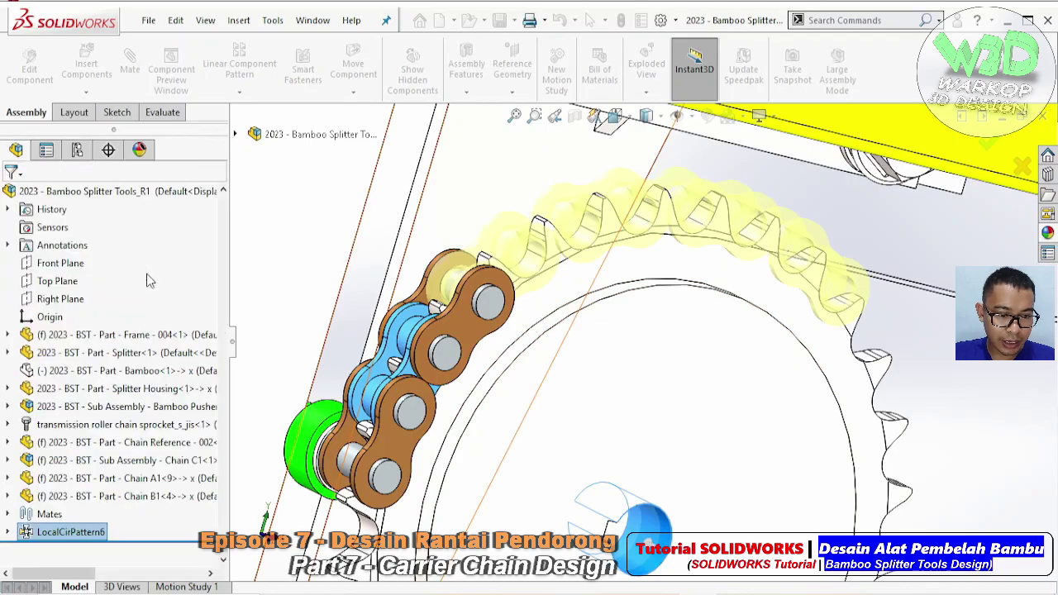
- Dissolve LocalCirPattern6 into separate Chain A1 links A1<14> through A1<17>
{"action": "right_click", "coordinate": [71, 534]}
{"action": "right_click", "coordinate": [69, 533]}
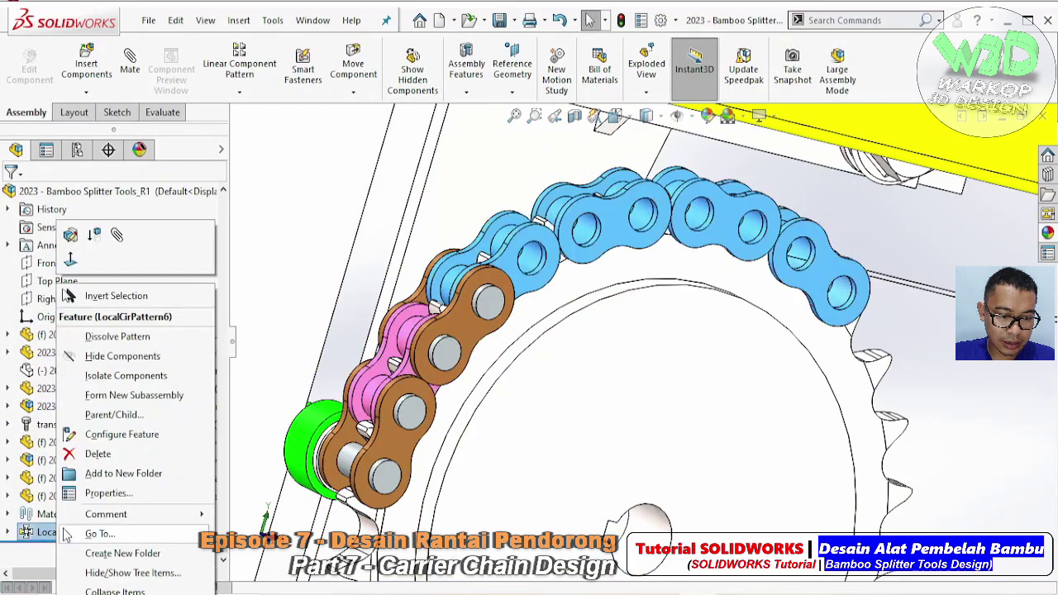
{"action": "left_click", "coordinate": [140, 340]}
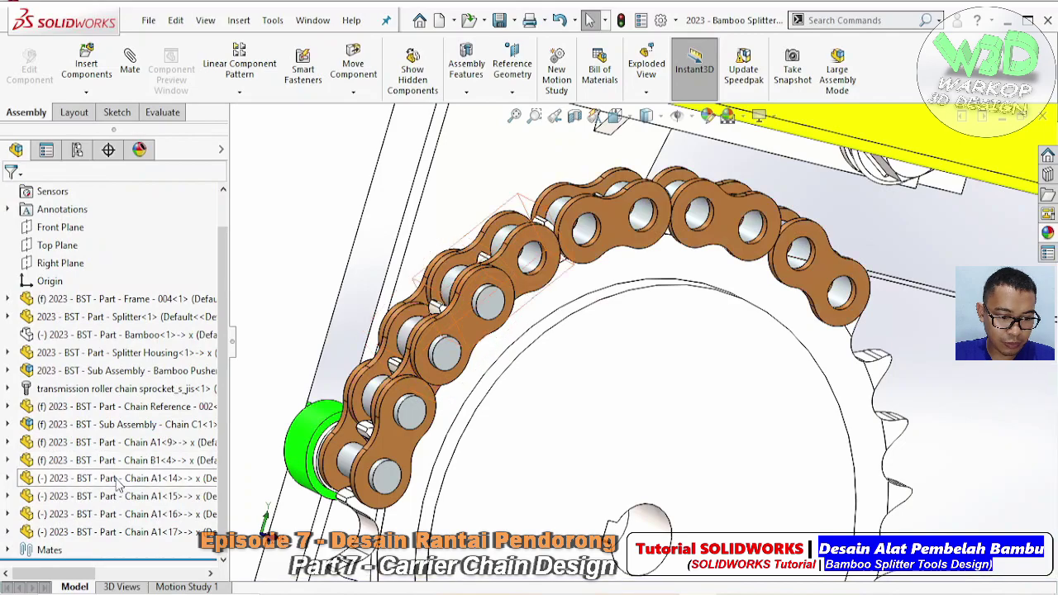
{"action": "left_click", "coordinate": [119, 479]}
{"action": "left_click", "coordinate": [93, 532], "text": "shift"}
{"action": "right_click", "coordinate": [93, 529]}
{"action": "left_click", "coordinate": [650, 396]}
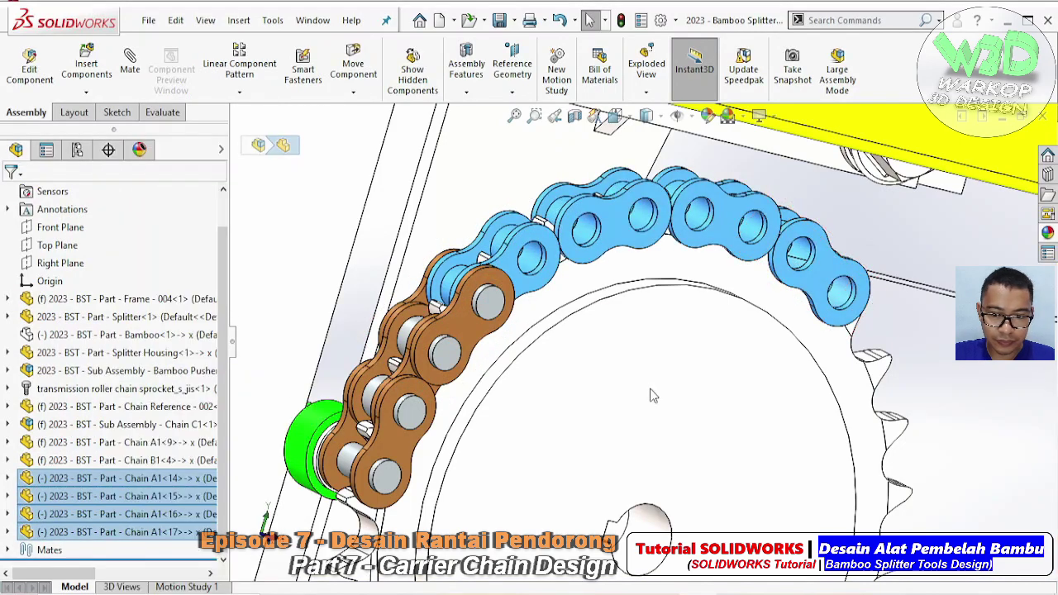
{"action": "key", "text": "Escape"}
{"action": "middle_click_drag", "start_coordinate": [604, 362], "coordinate": [385, 144]}
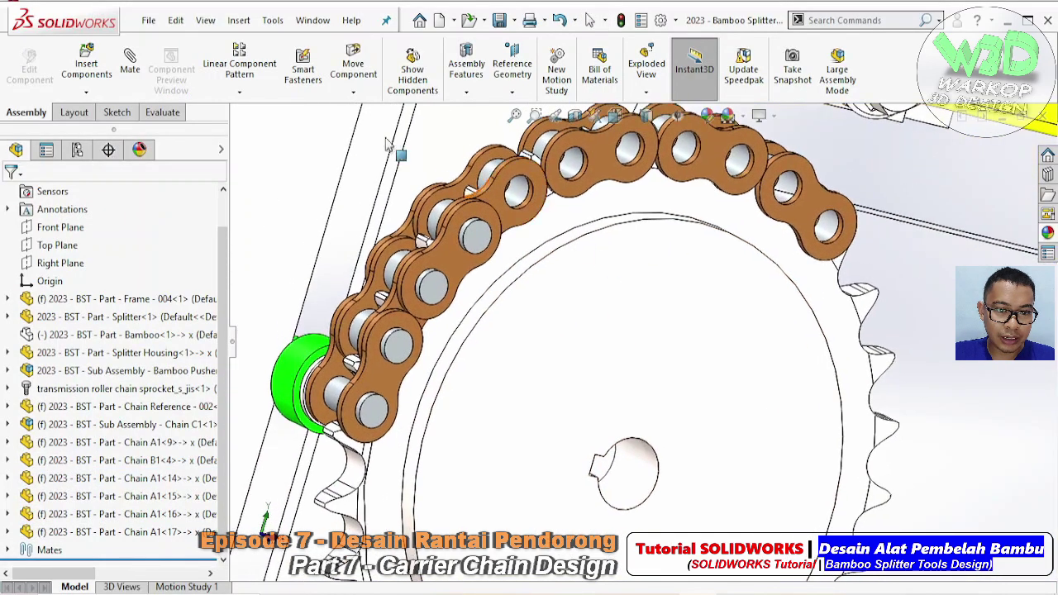
- Set up a new circular component pattern about the sprocket shaft face at 24°
{"action": "left_click", "coordinate": [241, 93]}
{"action": "left_click", "coordinate": [258, 131]}
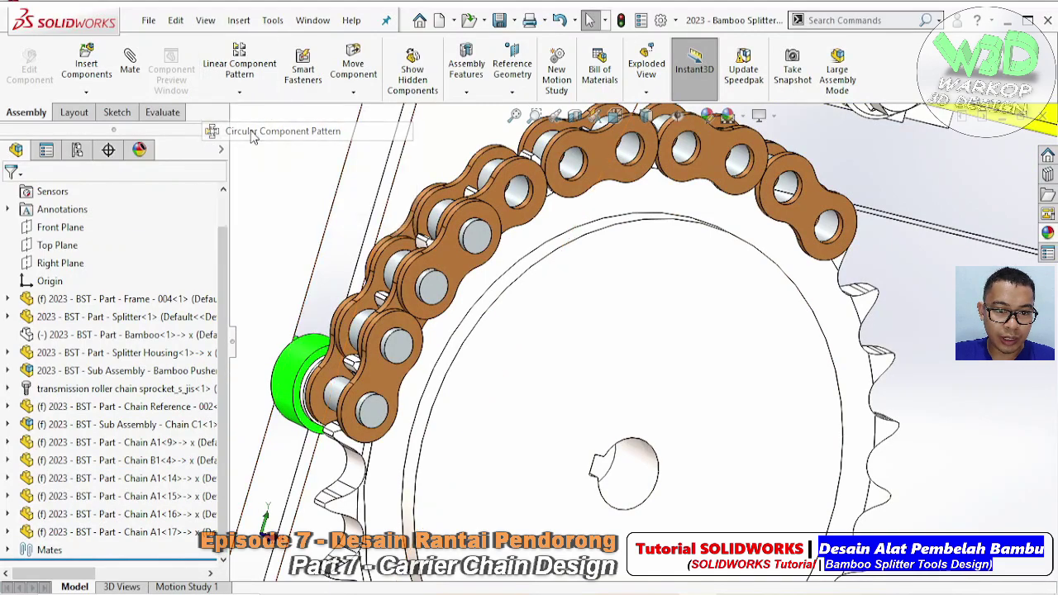
{"action": "left_click", "coordinate": [108, 248]}
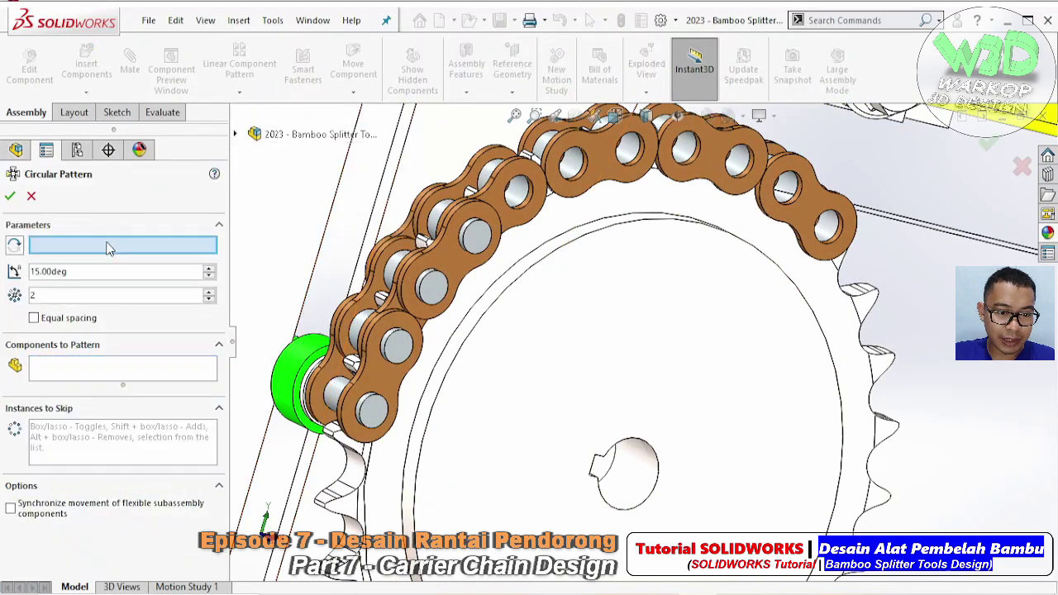
{"action": "left_click", "coordinate": [634, 488]}
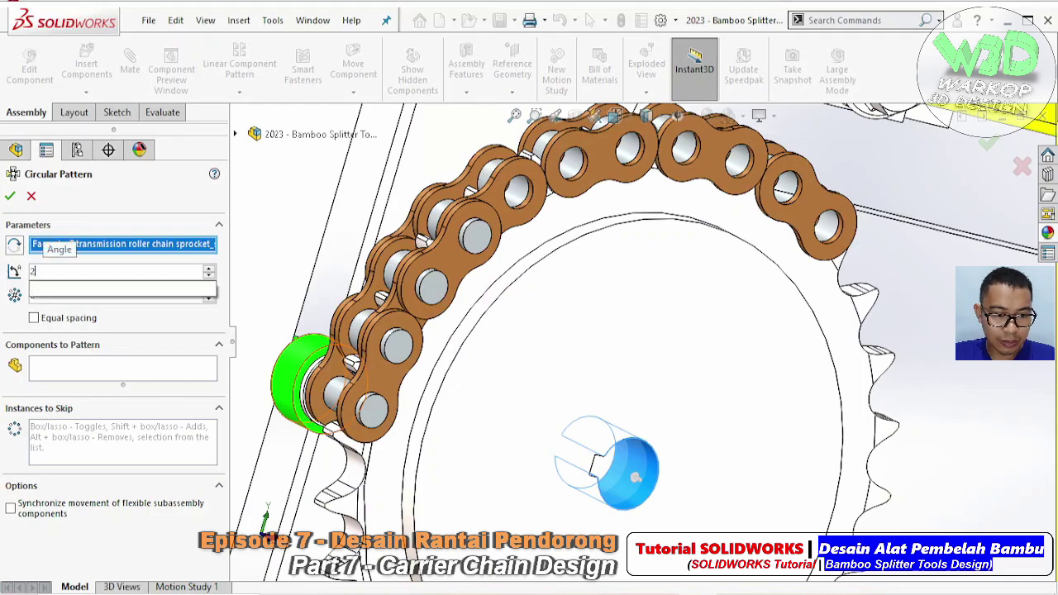
{"action": "type", "text": "24"}
{"action": "left_click", "coordinate": [109, 368]}
- Pattern the Chain B1 link with 4 instances
{"action": "scroll", "coordinate": [441, 334], "scroll_direction": "down", "scroll_amount": 3}
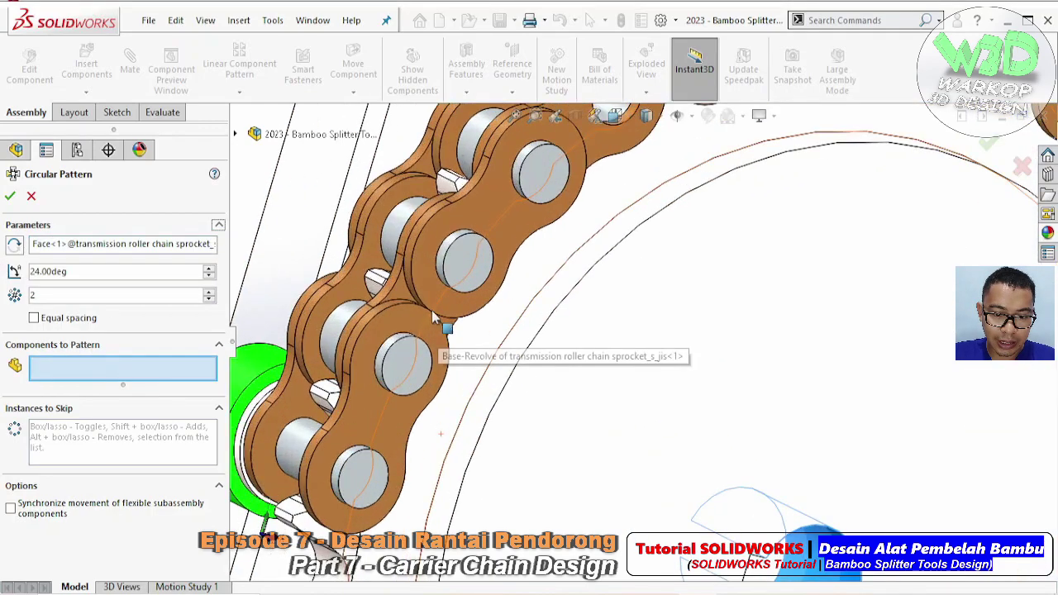
{"action": "scroll", "coordinate": [402, 288], "scroll_direction": "up", "scroll_amount": 2}
{"action": "scroll", "coordinate": [397, 331], "scroll_direction": "down", "scroll_amount": 1}
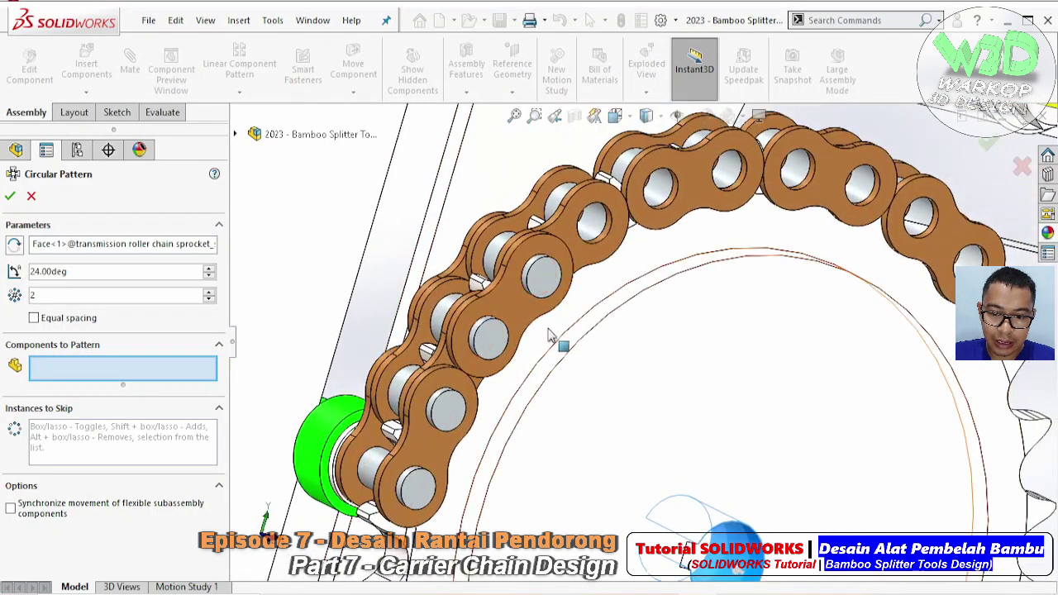
{"action": "left_click", "coordinate": [524, 305]}
{"action": "scroll", "coordinate": [534, 295], "scroll_direction": "up", "scroll_amount": 2}
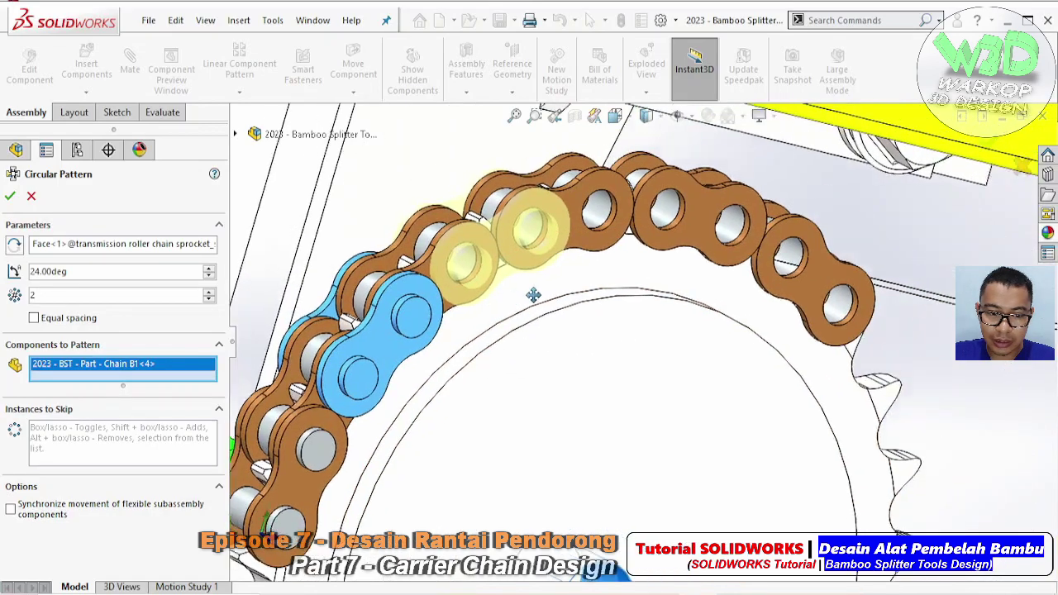
{"action": "scroll", "coordinate": [463, 297], "scroll_direction": "down", "scroll_amount": 2}
{"action": "left_click", "coordinate": [210, 293]}
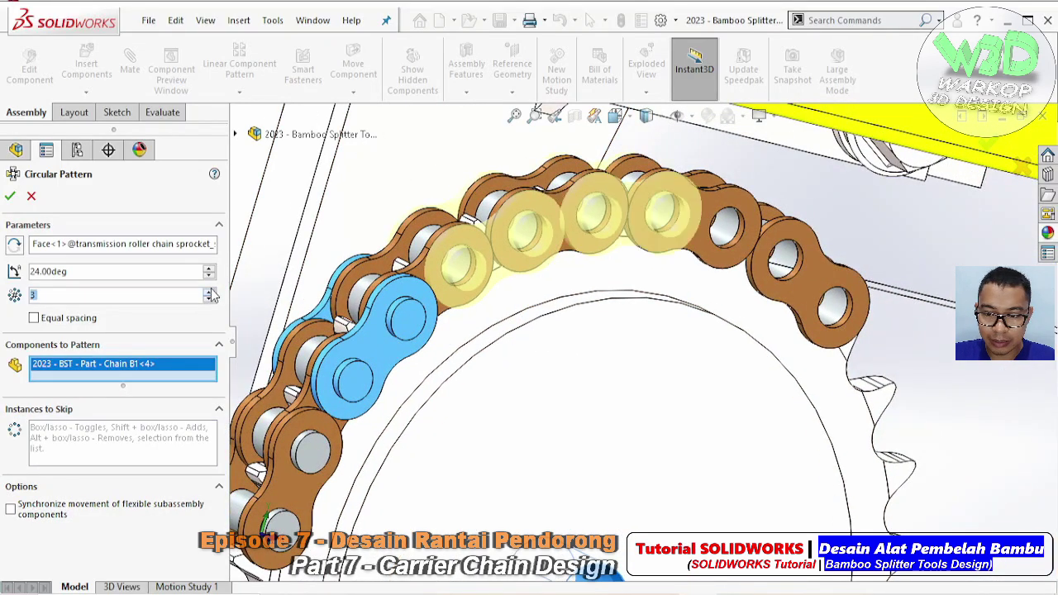
{"action": "left_click", "coordinate": [210, 292]}
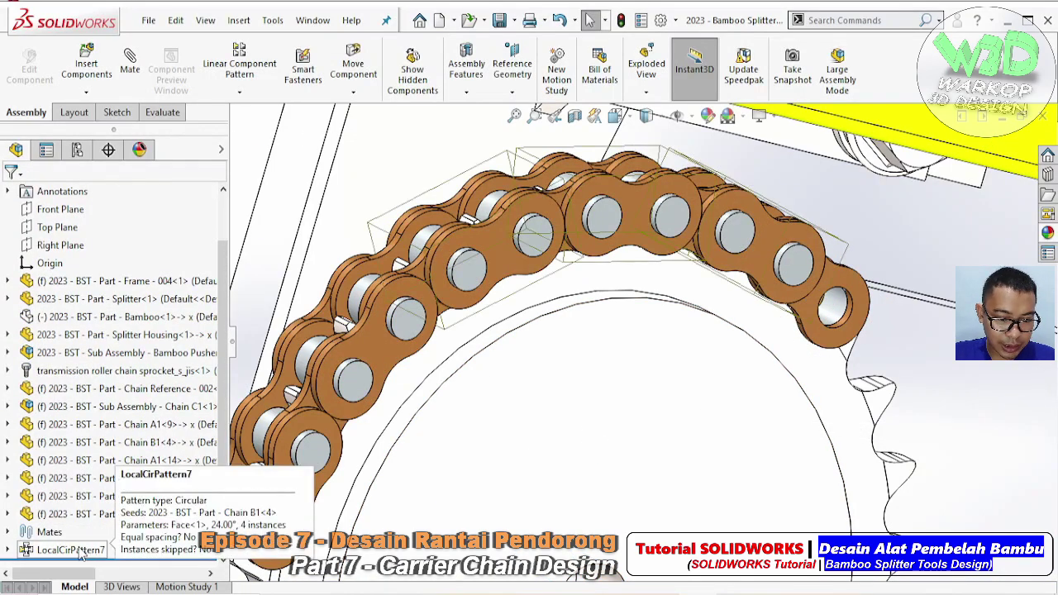
- Dissolve LocalCirPattern7 into separate Chain B1<6>, <7> and <8> links
{"action": "right_click", "coordinate": [80, 556]}
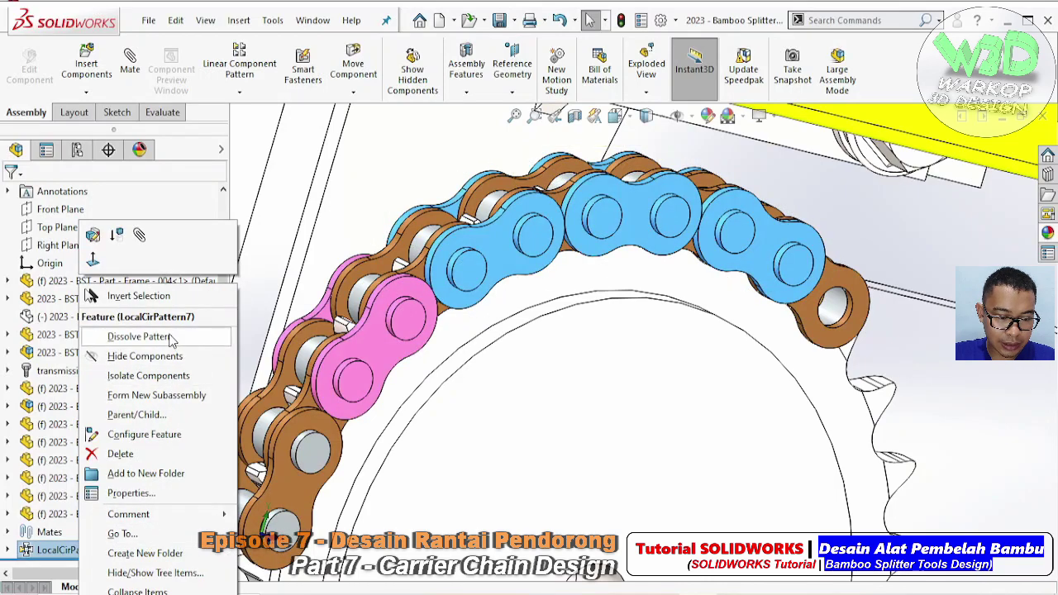
{"action": "left_click", "coordinate": [140, 337]}
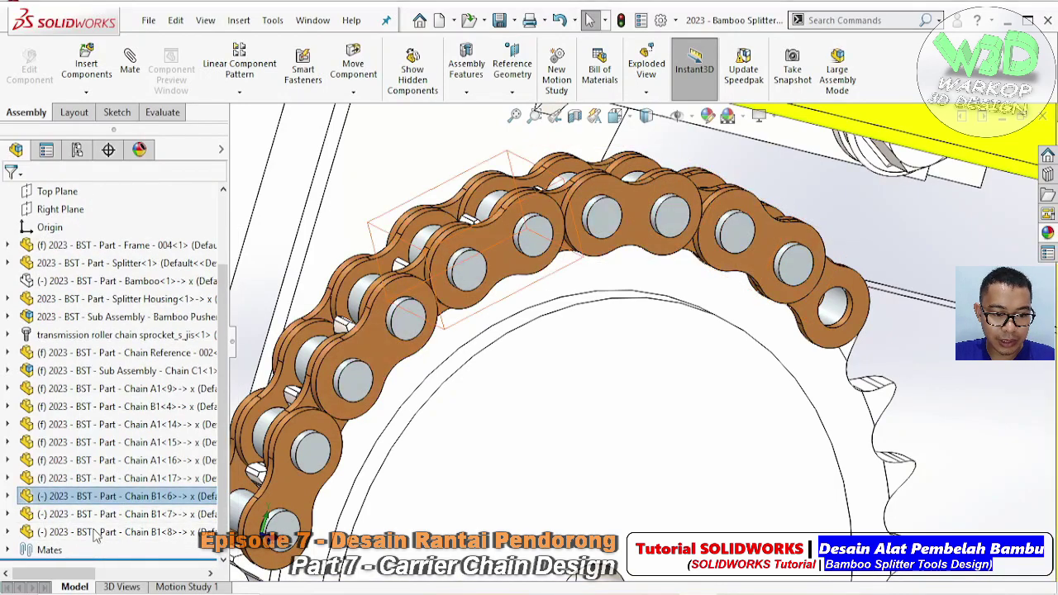
{"action": "left_click", "coordinate": [95, 532], "text": "shift"}
{"action": "right_click", "coordinate": [91, 532]}
{"action": "key", "text": "Escape"}
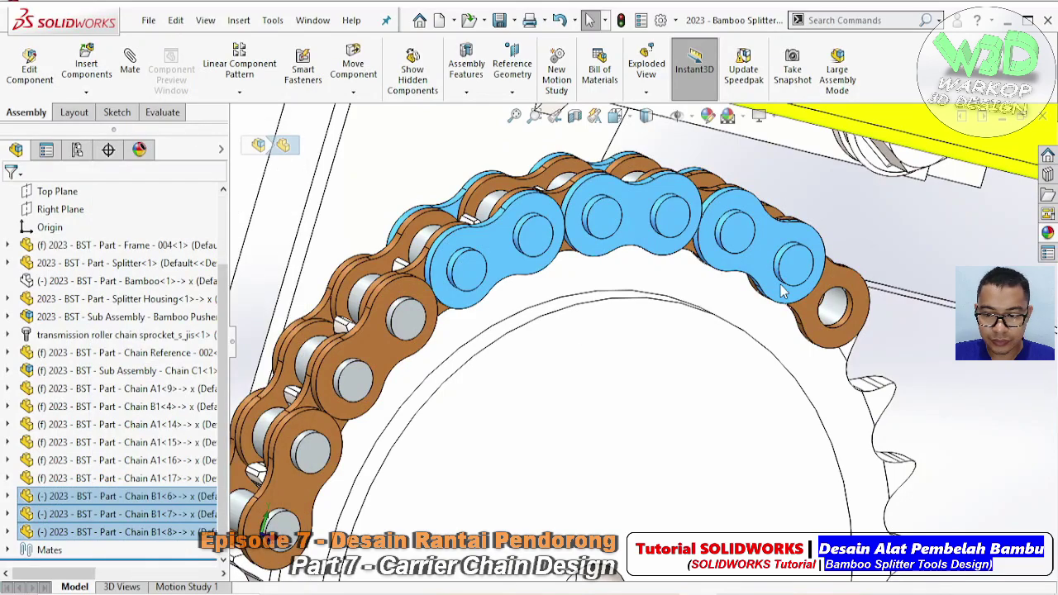
- Delete the extra link at the end of the chain
{"action": "left_click", "coordinate": [784, 289]}
{"action": "middle_click_drag", "start_coordinate": [784, 289], "coordinate": [768, 308]}
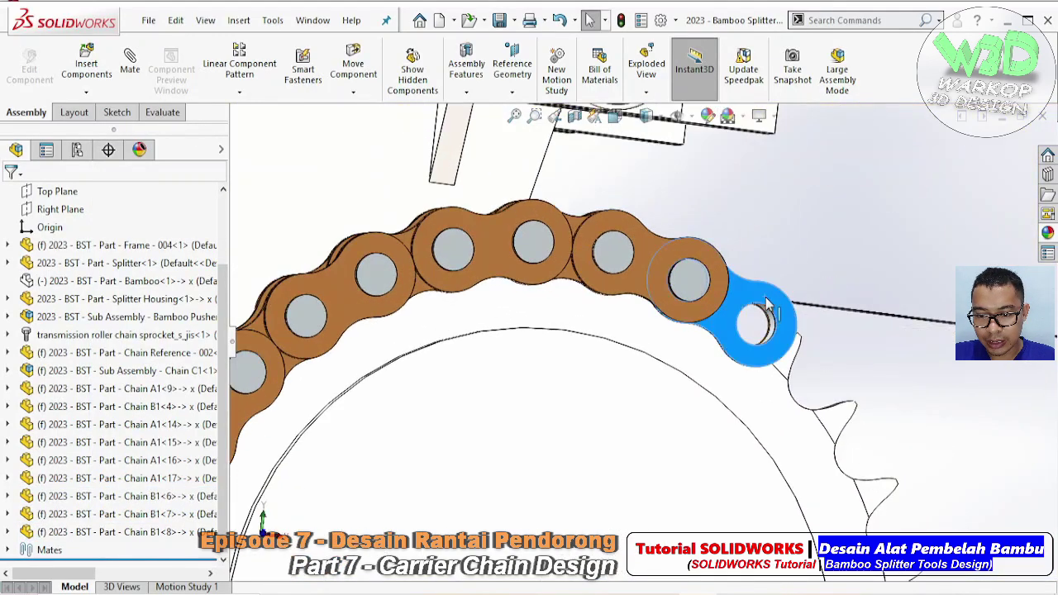
{"action": "right_click", "coordinate": [768, 307]}
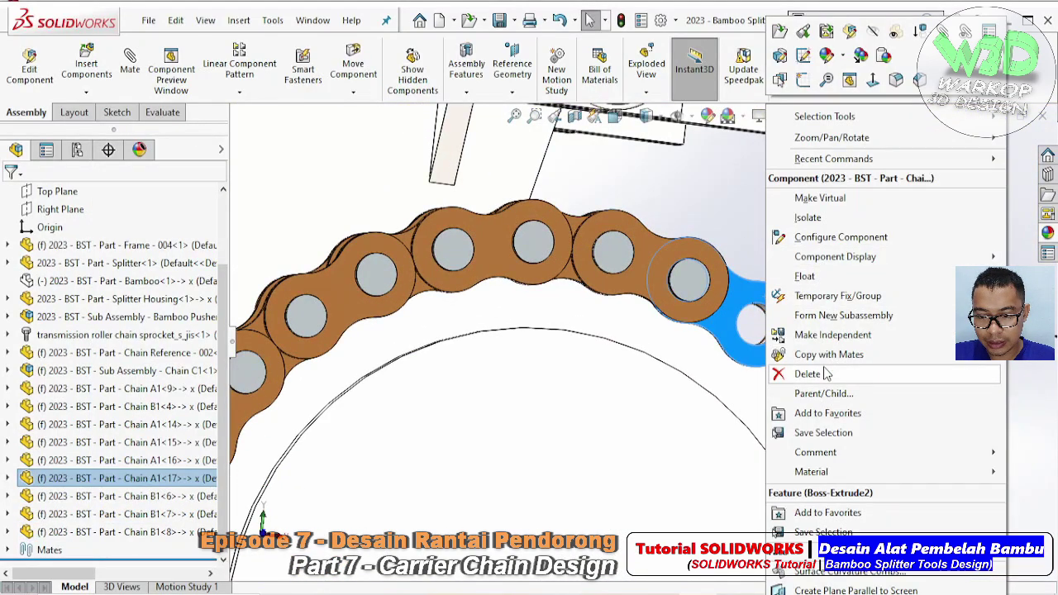
{"action": "left_click", "coordinate": [808, 374]}
{"action": "middle_click_drag", "start_coordinate": [770, 393], "coordinate": [769, 322]}
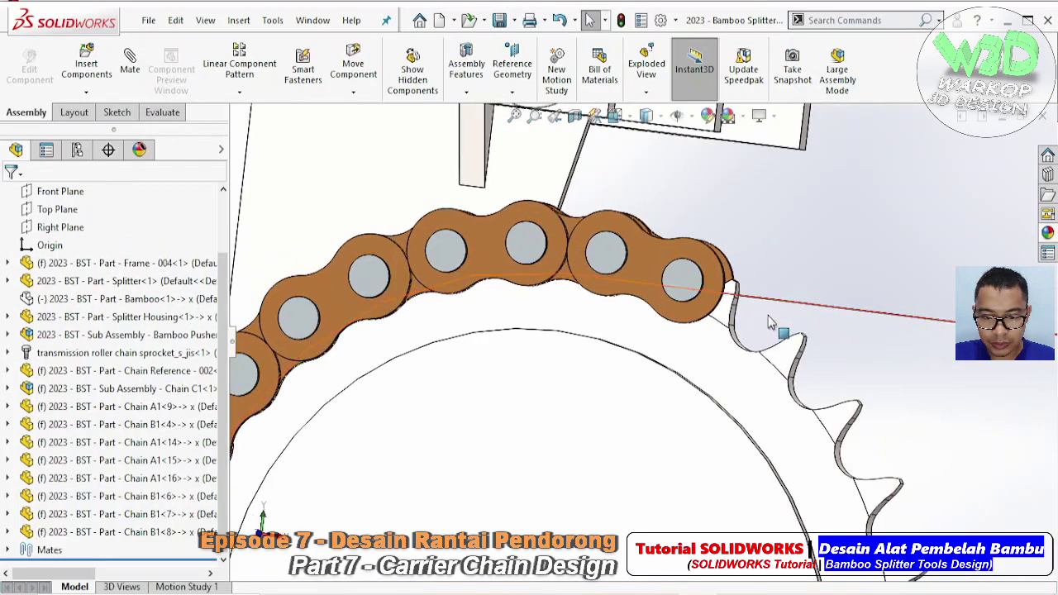
- Pull the last B1 link away and float Chain A1<16> to move it beside it
{"action": "right_click", "coordinate": [648, 276]}
{"action": "key", "text": "Escape"}
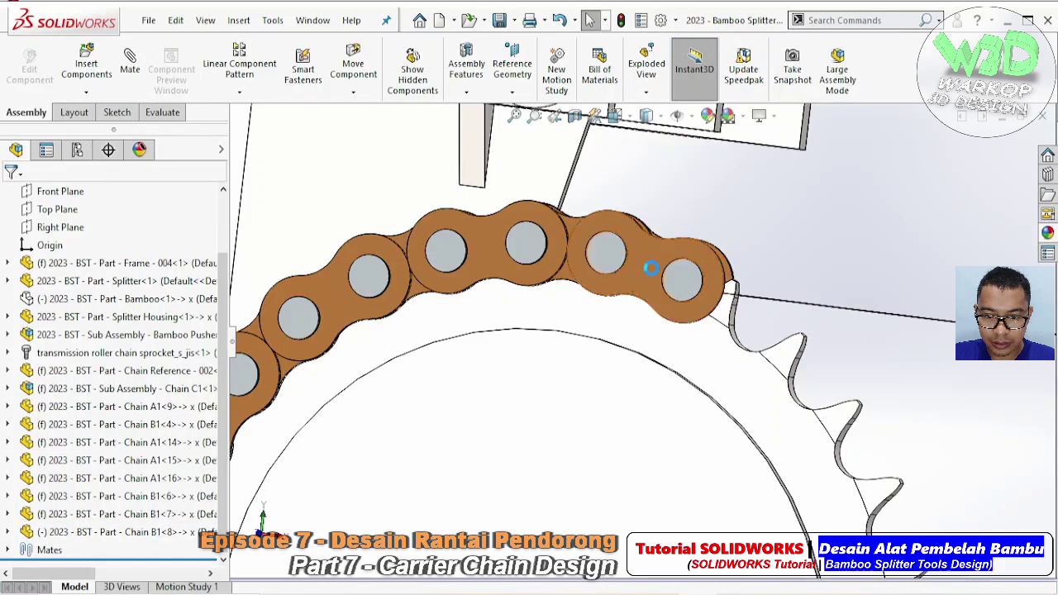
{"action": "left_click_drag", "start_coordinate": [583, 288], "coordinate": [780, 209]}
{"action": "scroll", "coordinate": [627, 258], "scroll_direction": "down", "scroll_amount": 3}
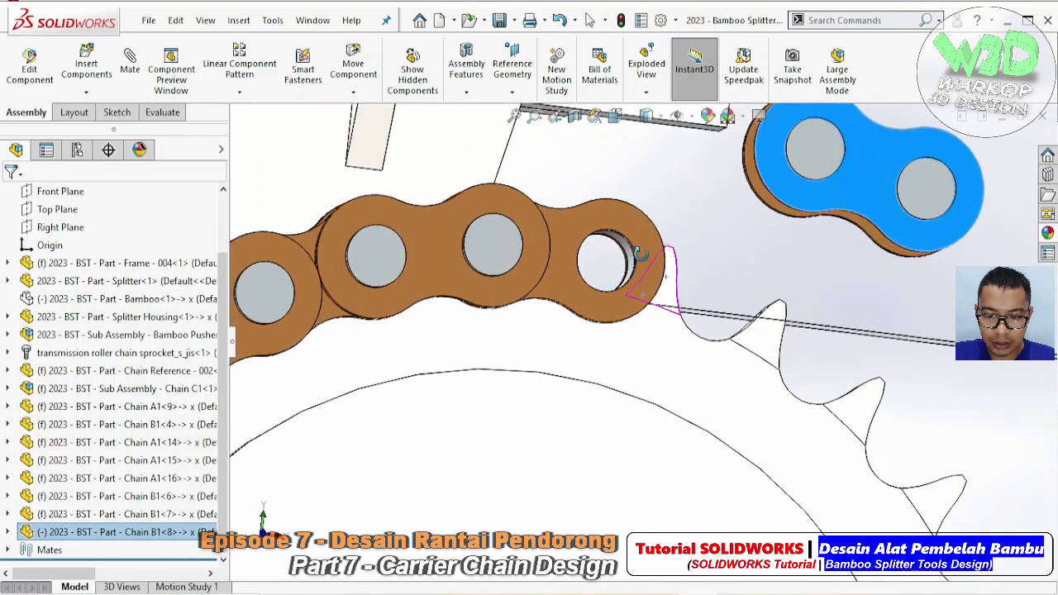
{"action": "right_click", "coordinate": [575, 252]}
{"action": "left_click", "coordinate": [616, 278]}
{"action": "scroll", "coordinate": [570, 342], "scroll_direction": "up", "scroll_amount": 4}
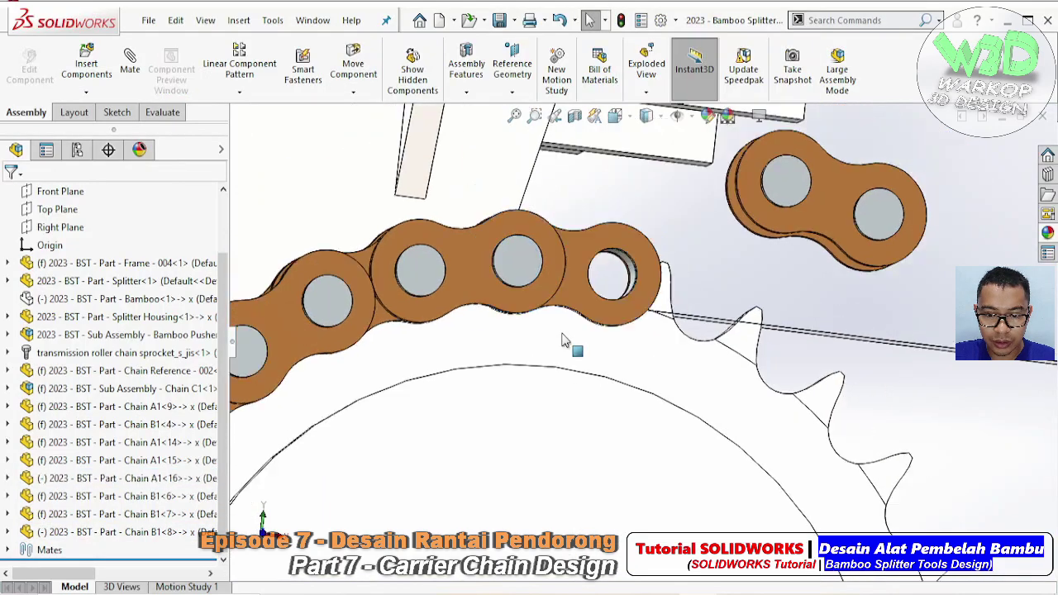
{"action": "scroll", "coordinate": [622, 277], "scroll_direction": "down", "scroll_amount": 5}
{"action": "left_click_drag", "start_coordinate": [622, 277], "coordinate": [707, 215]}
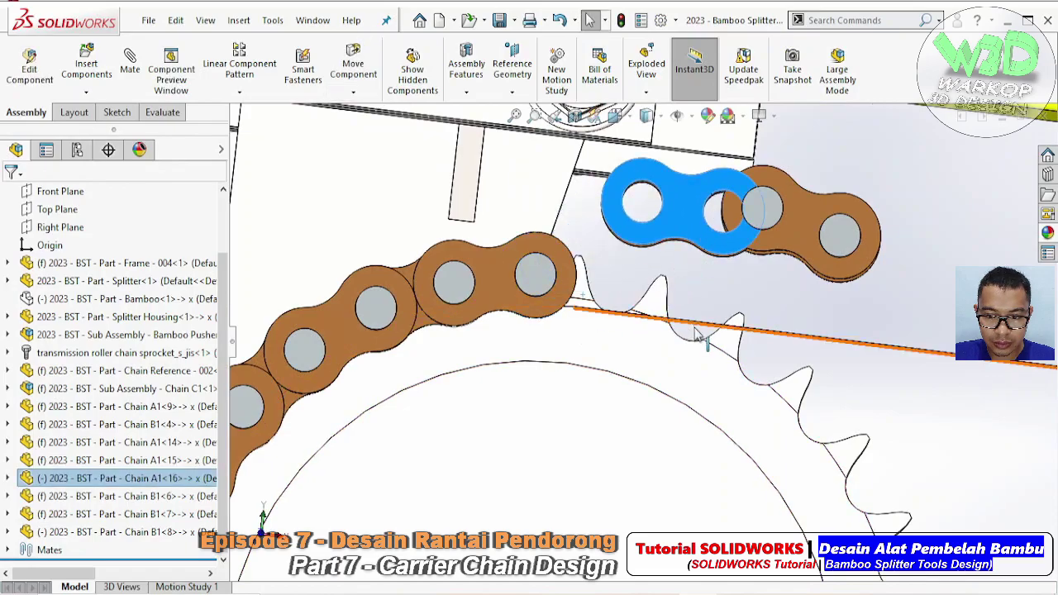
- Pick a pin-hole face of the loose link A1<16> to begin a mate
{"action": "left_click", "coordinate": [609, 327]}
{"action": "middle_click_drag", "start_coordinate": [609, 327], "coordinate": [567, 328]}
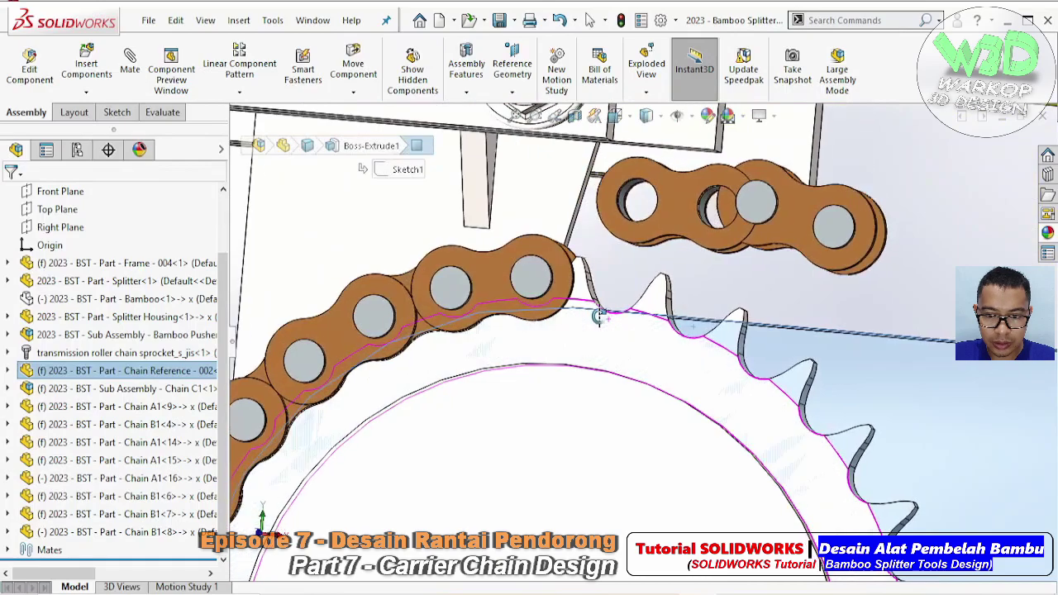
{"action": "middle_click_drag", "start_coordinate": [568, 328], "coordinate": [649, 275]}
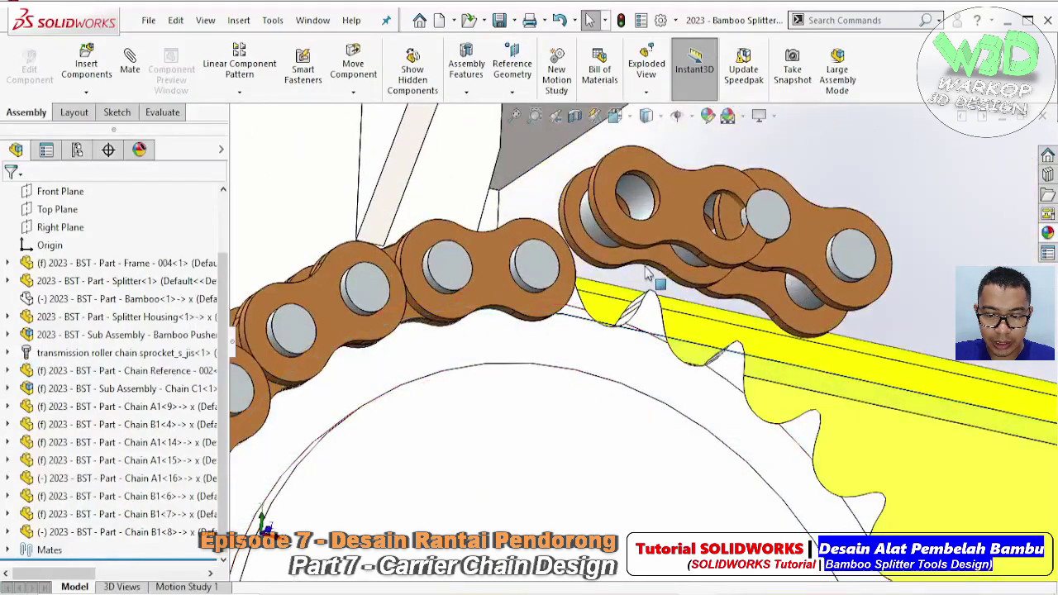
{"action": "left_click", "coordinate": [638, 193]}
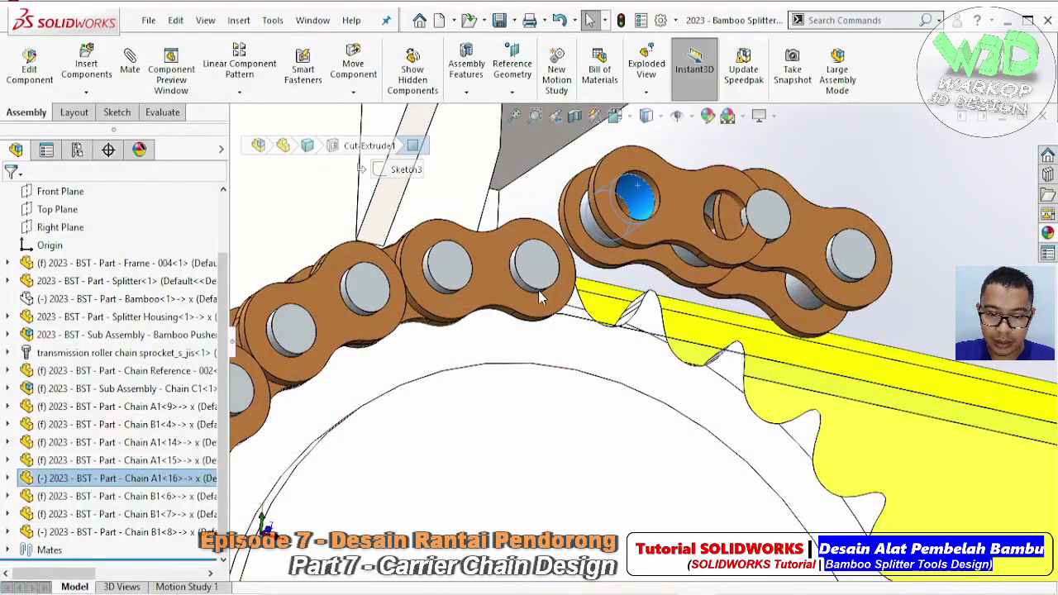
{"action": "scroll", "coordinate": [539, 293], "scroll_direction": "down", "scroll_amount": 2}
{"action": "scroll", "coordinate": [539, 294], "scroll_direction": "down", "scroll_amount": 2}
- Mate link A1<16> concentric with the chain's end pin and coincident with its side face
{"action": "left_click", "coordinate": [534, 292]}
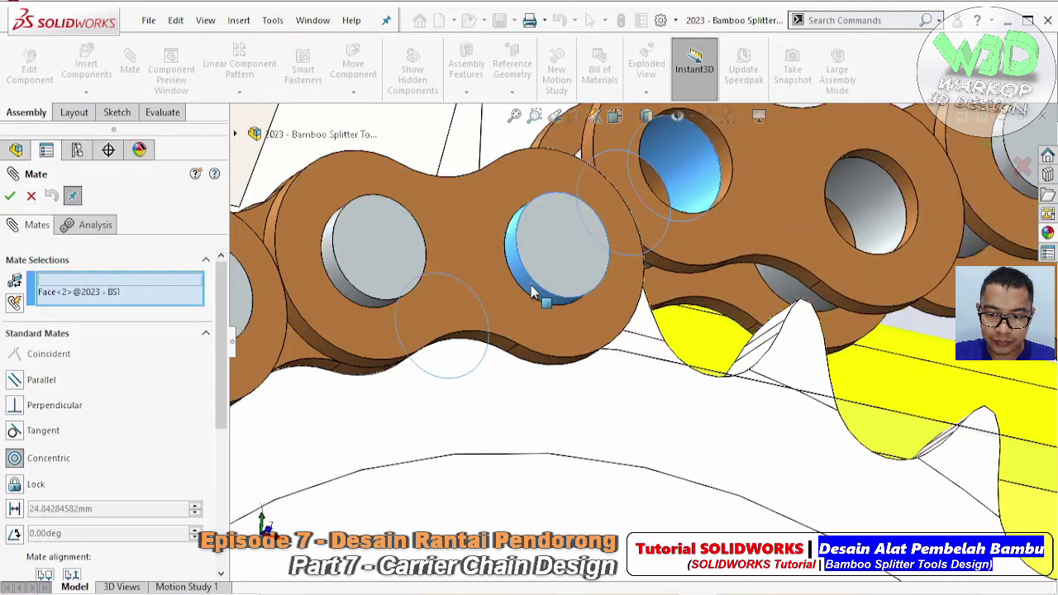
{"action": "left_click", "coordinate": [533, 291]}
{"action": "left_click", "coordinate": [724, 249]}
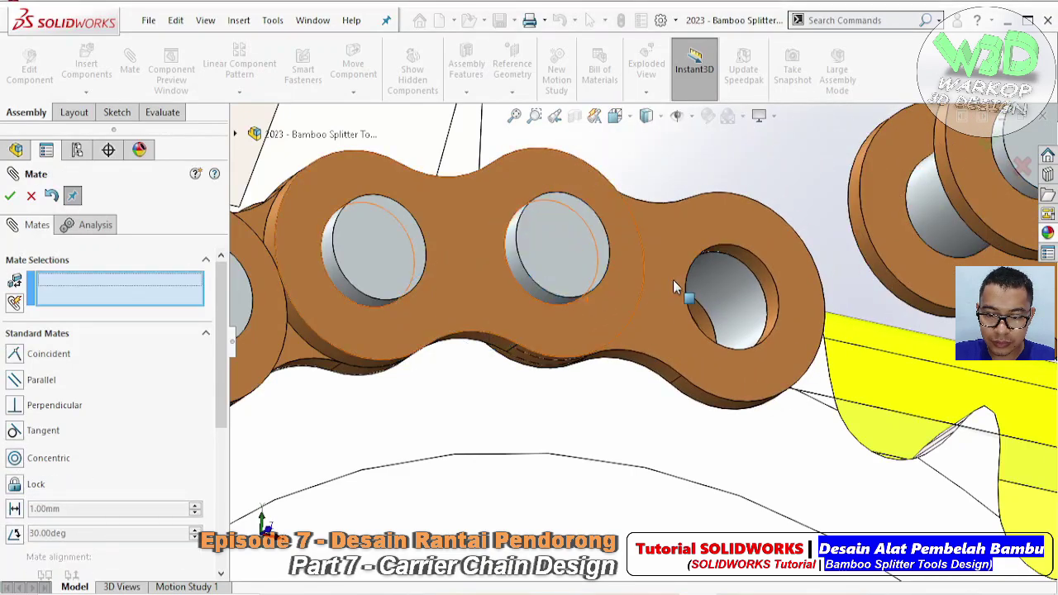
{"action": "left_click", "coordinate": [672, 281]}
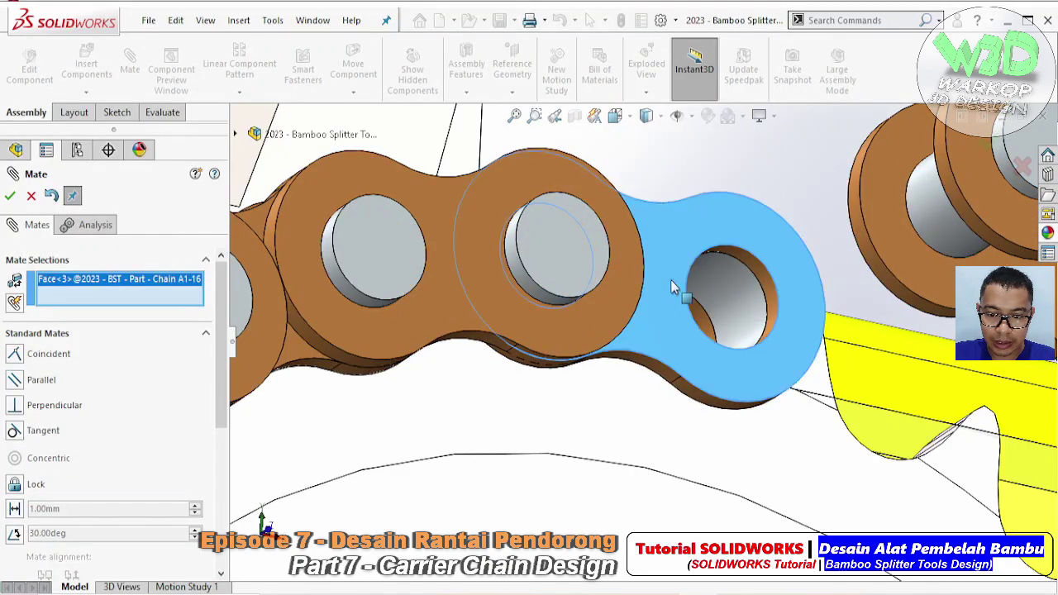
{"action": "left_click", "coordinate": [299, 357]}
{"action": "left_click", "coordinate": [278, 378]}
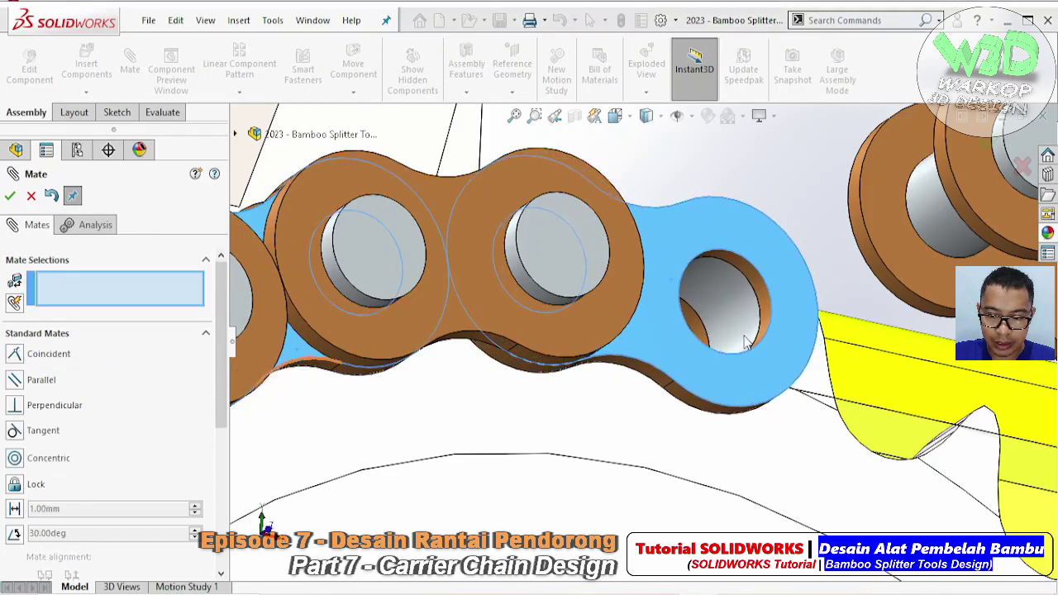
- Add a Tangent mate between A1<16>'s curved end face and the chain reference
{"action": "middle_click_drag", "start_coordinate": [721, 349], "coordinate": [687, 304]}
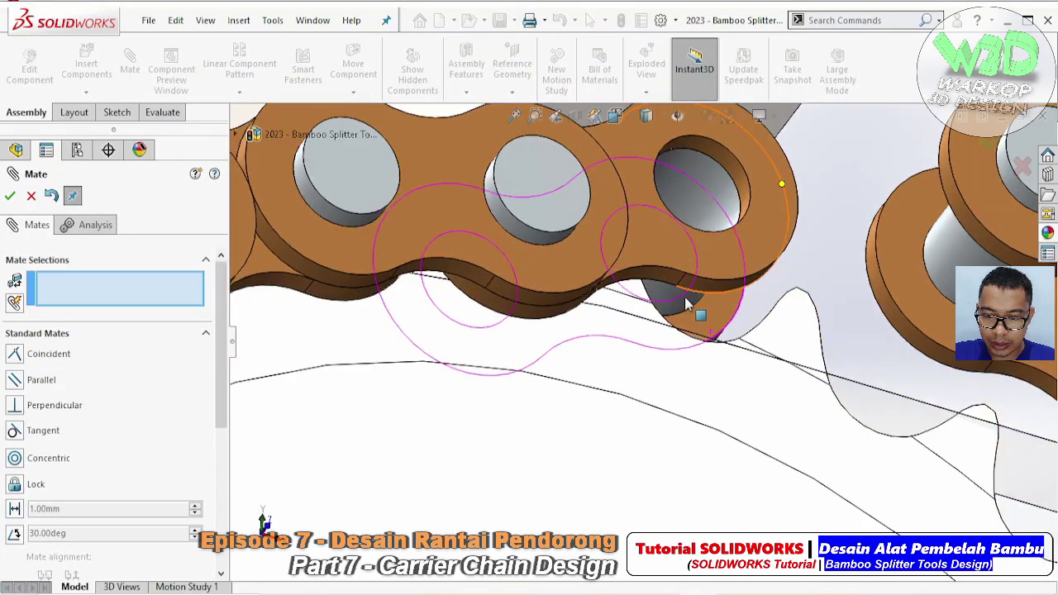
{"action": "left_click", "coordinate": [686, 305]}
{"action": "left_click", "coordinate": [20, 436]}
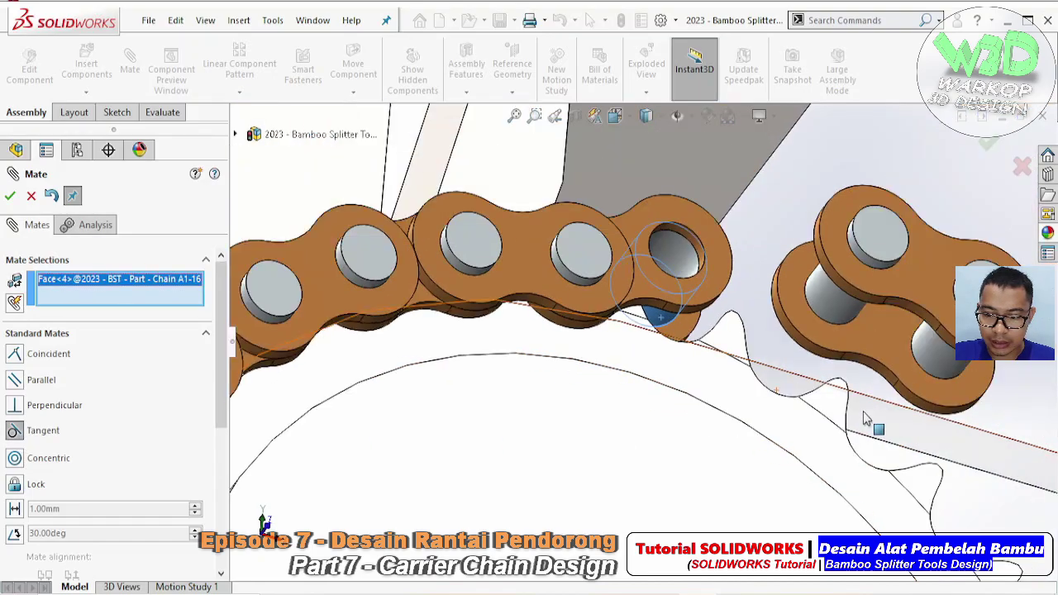
{"action": "mouse_move", "coordinate": [869, 425]}
{"action": "middle_mouse_down"}
{"action": "mouse_move", "coordinate": [874, 496]}
{"action": "mouse_move", "coordinate": [889, 463]}
{"action": "middle_mouse_up"}
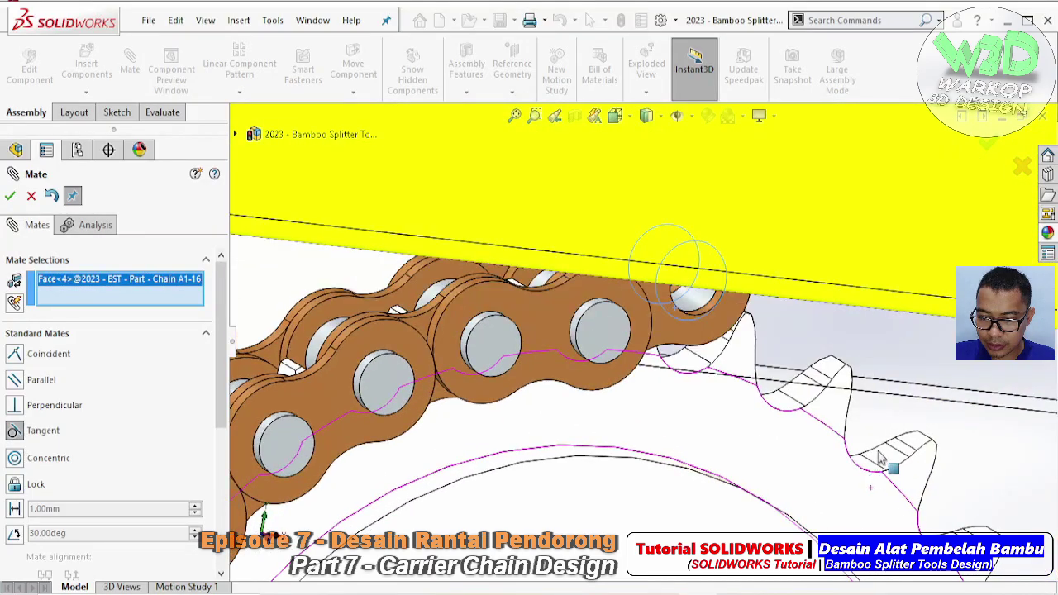
{"action": "left_click", "coordinate": [902, 397]}
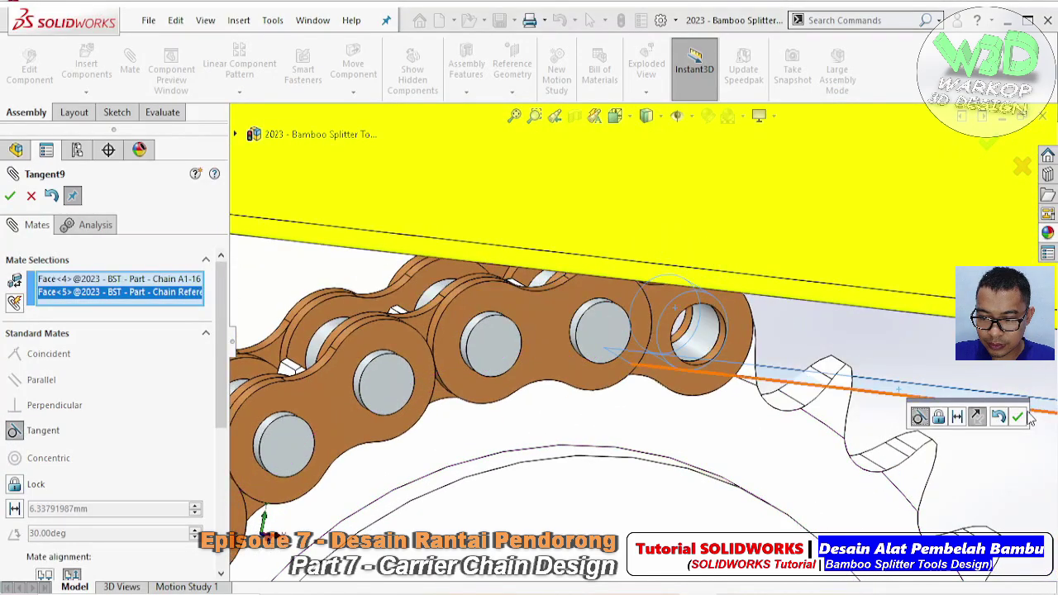
{"action": "left_click", "coordinate": [1018, 417]}
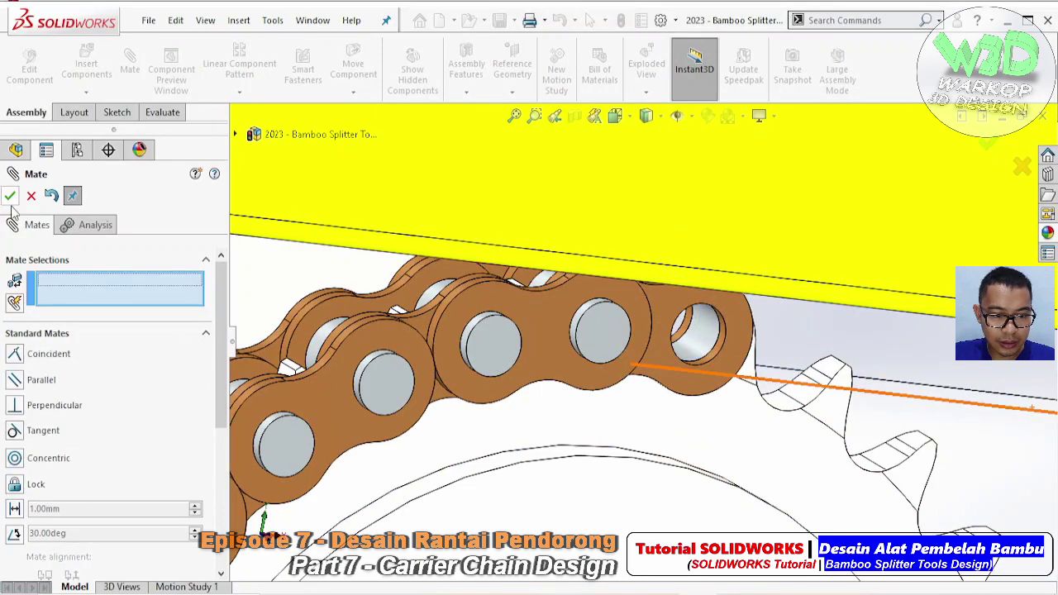
- Mate link B1<8> concentric with A1<16>'s pin and coincident with B1<7>'s side face
{"action": "key", "text": "Escape"}
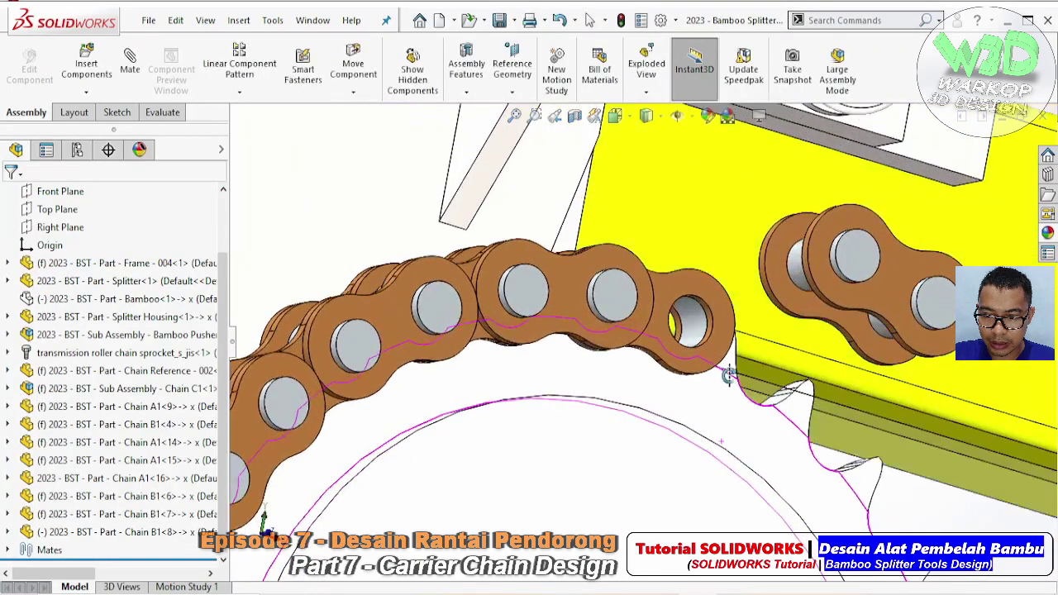
{"action": "middle_click_drag", "start_coordinate": [724, 451], "coordinate": [796, 303]}
{"action": "left_click", "coordinate": [816, 282]}
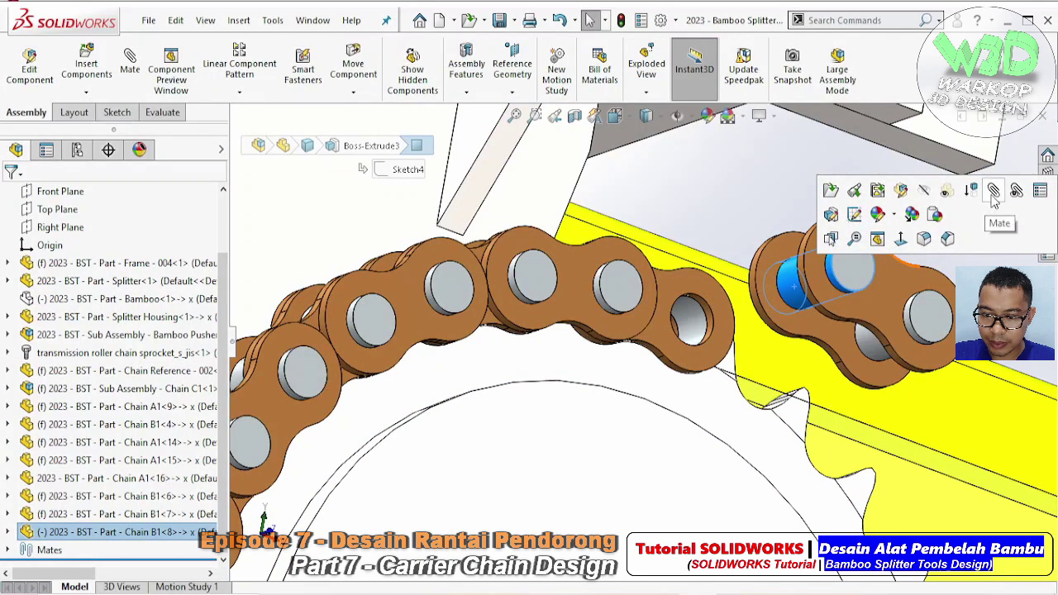
{"action": "key", "text": "m"}
{"action": "left_click", "coordinate": [698, 322]}
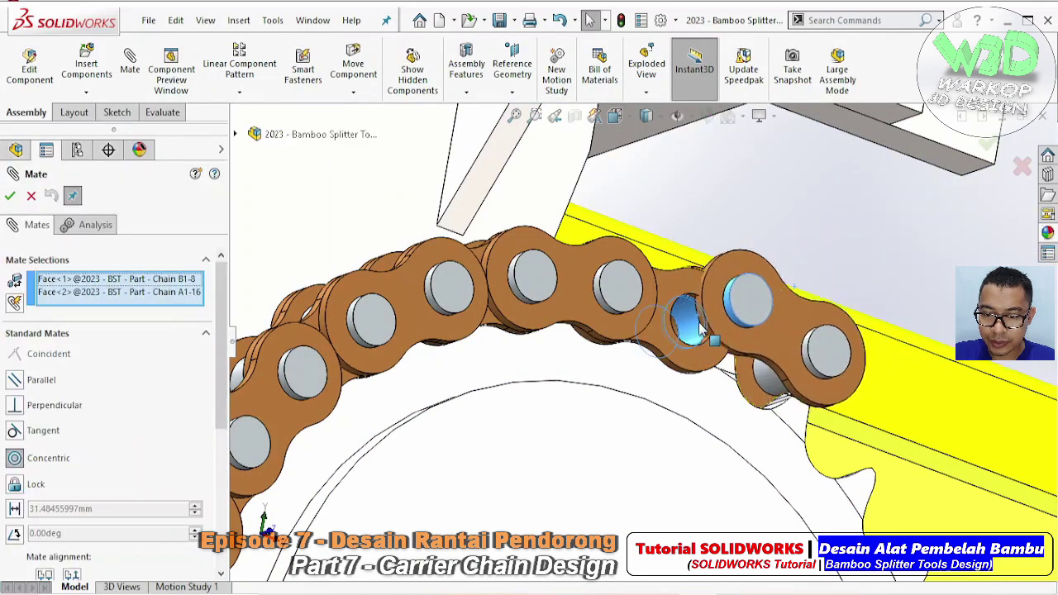
{"action": "left_click", "coordinate": [891, 288]}
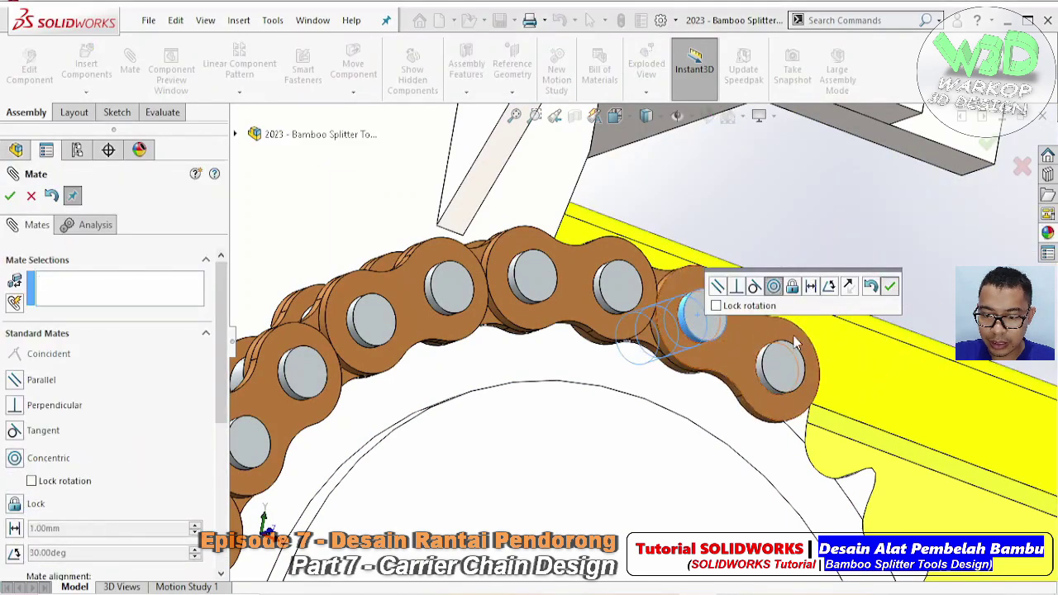
{"action": "left_click", "coordinate": [744, 342]}
{"action": "left_click", "coordinate": [579, 312]}
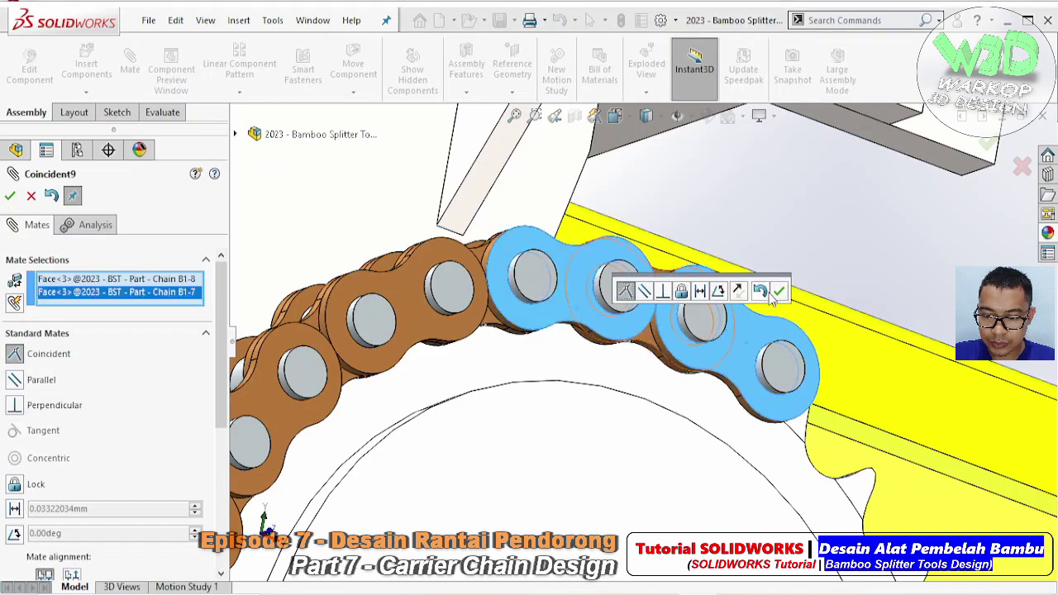
{"action": "left_click", "coordinate": [777, 291]}
- Add Tangent10 between B1<8>'s curved end face and the chain reference face
{"action": "left_click", "coordinate": [767, 335]}
{"action": "middle_click_drag", "start_coordinate": [768, 335], "coordinate": [772, 245]}
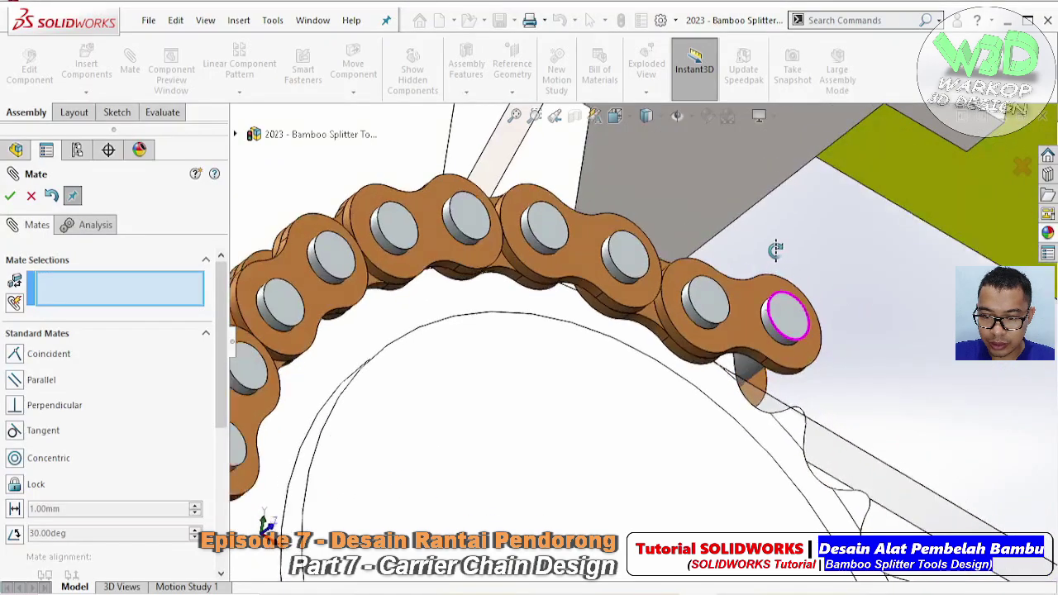
{"action": "left_click", "coordinate": [19, 431]}
{"action": "scroll", "coordinate": [524, 381], "scroll_direction": "down", "scroll_amount": 3}
{"action": "scroll", "coordinate": [515, 463], "scroll_direction": "down", "scroll_amount": 3}
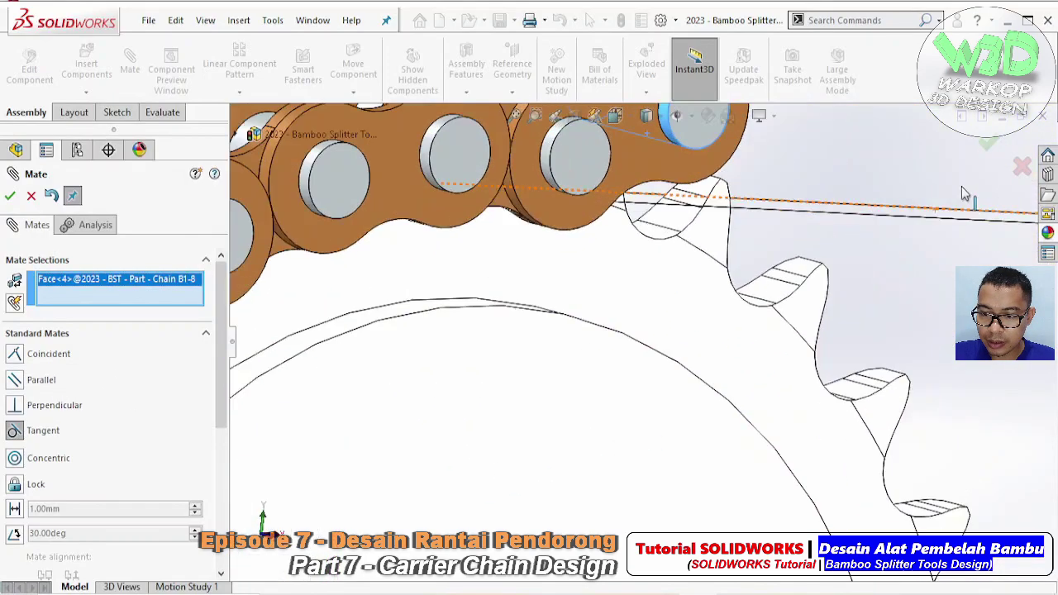
{"action": "scroll", "coordinate": [963, 194], "scroll_direction": "down", "scroll_amount": 2}
{"action": "left_click", "coordinate": [743, 244]}
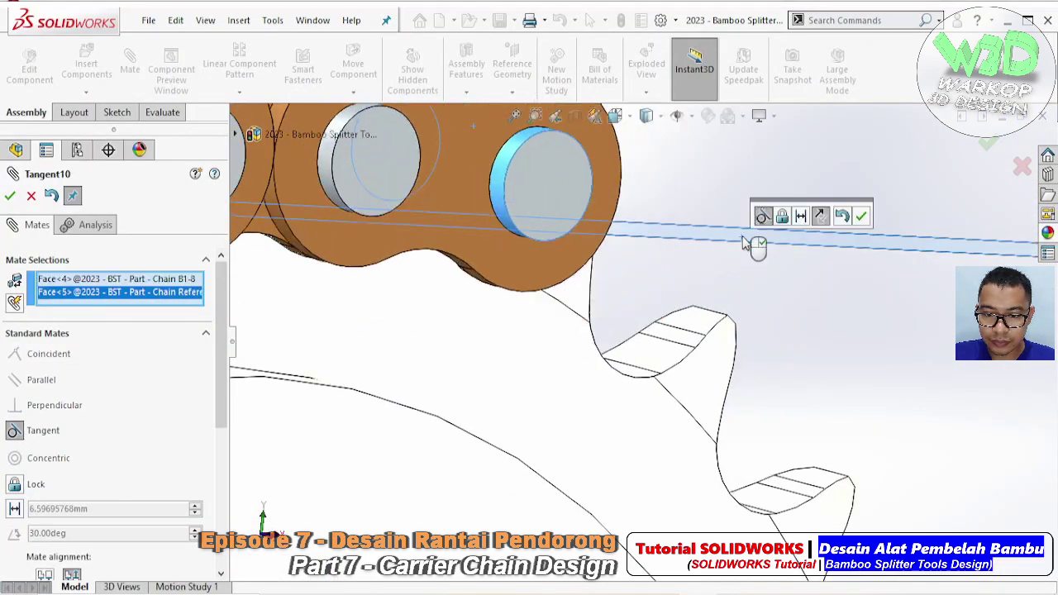
{"action": "left_click", "coordinate": [860, 216]}
- Delete the Tangent10 mate and swing link B1<8> freely around its pin
{"action": "scroll", "coordinate": [538, 261], "scroll_direction": "up", "scroll_amount": 5}
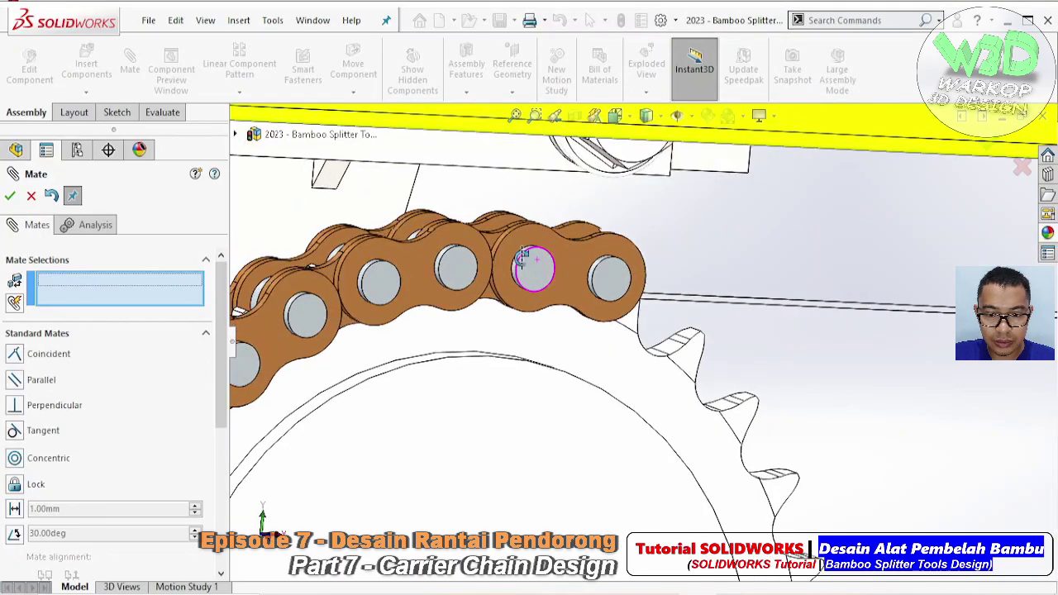
{"action": "middle_click_drag", "start_coordinate": [488, 223], "coordinate": [221, 329]}
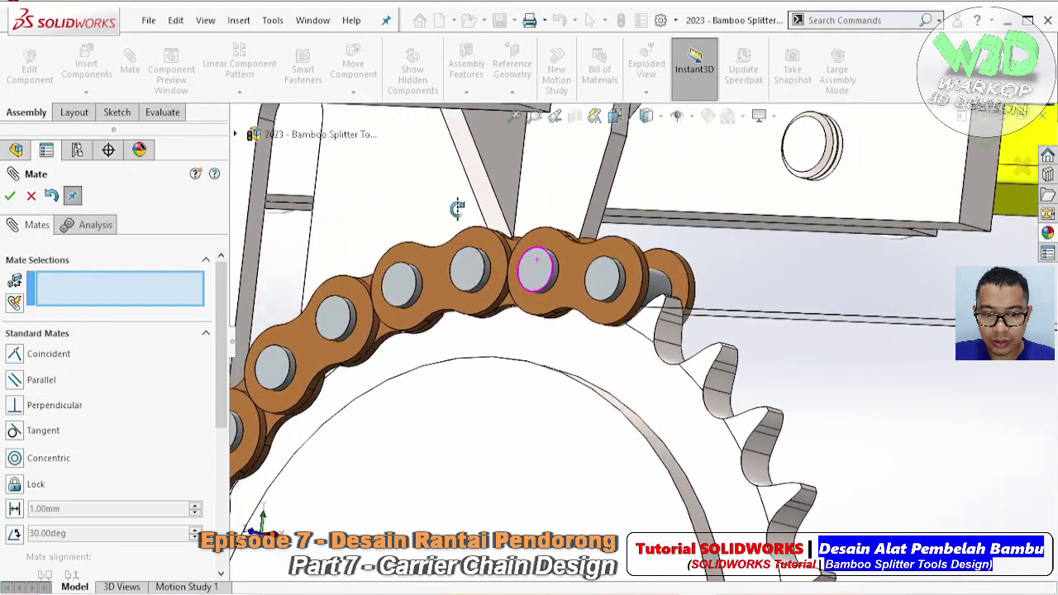
{"action": "scroll", "coordinate": [110, 383], "scroll_direction": "down", "scroll_amount": 5}
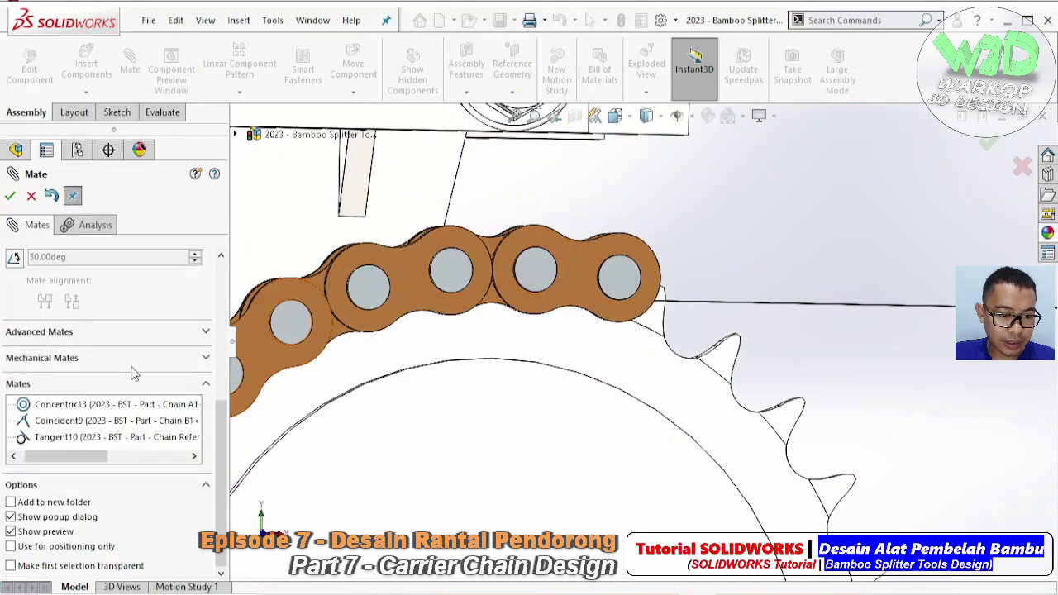
{"action": "right_click", "coordinate": [93, 445]}
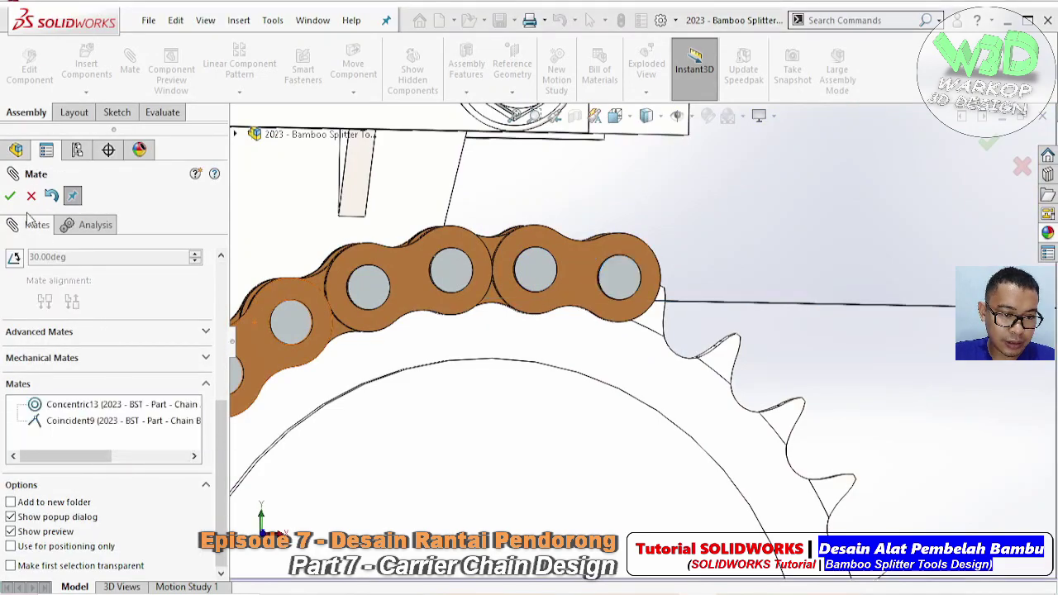
{"action": "left_click", "coordinate": [10, 195]}
{"action": "left_click_drag", "start_coordinate": [603, 271], "coordinate": [609, 240]}
{"action": "middle_click_drag", "start_coordinate": [609, 239], "coordinate": [580, 265]}
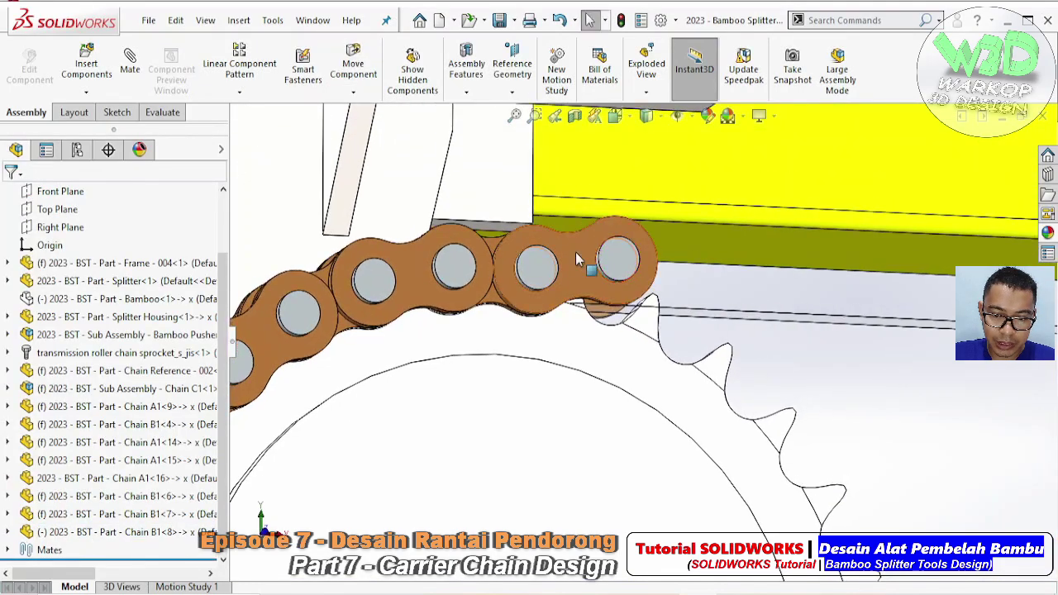
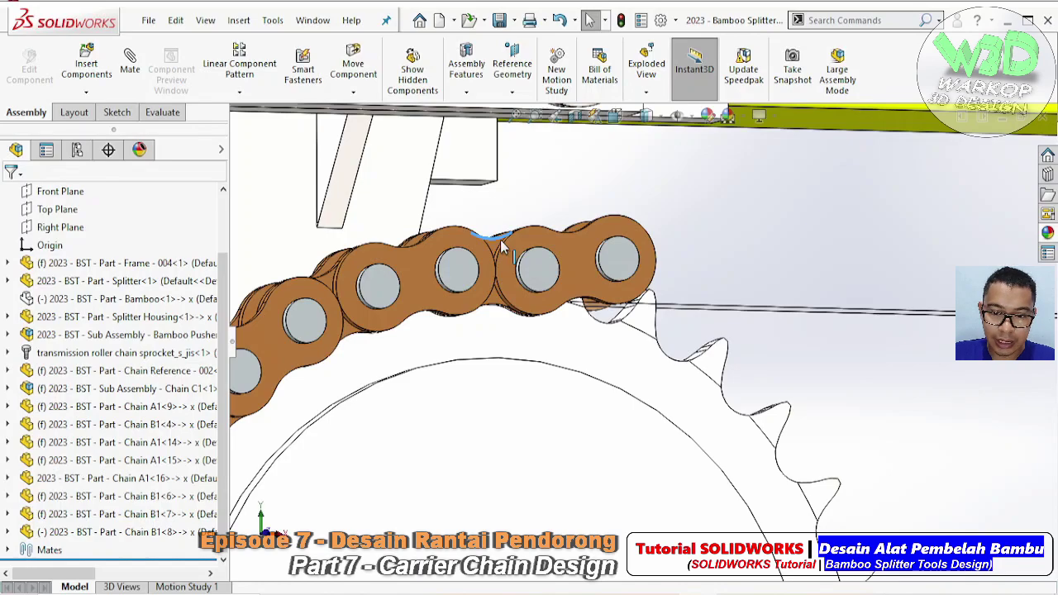
- Copy Chain A1 as link A1-22, concentric with the pin on link B1-8
{"action": "left_click_drag", "start_coordinate": [500, 240], "coordinate": [782, 206]}
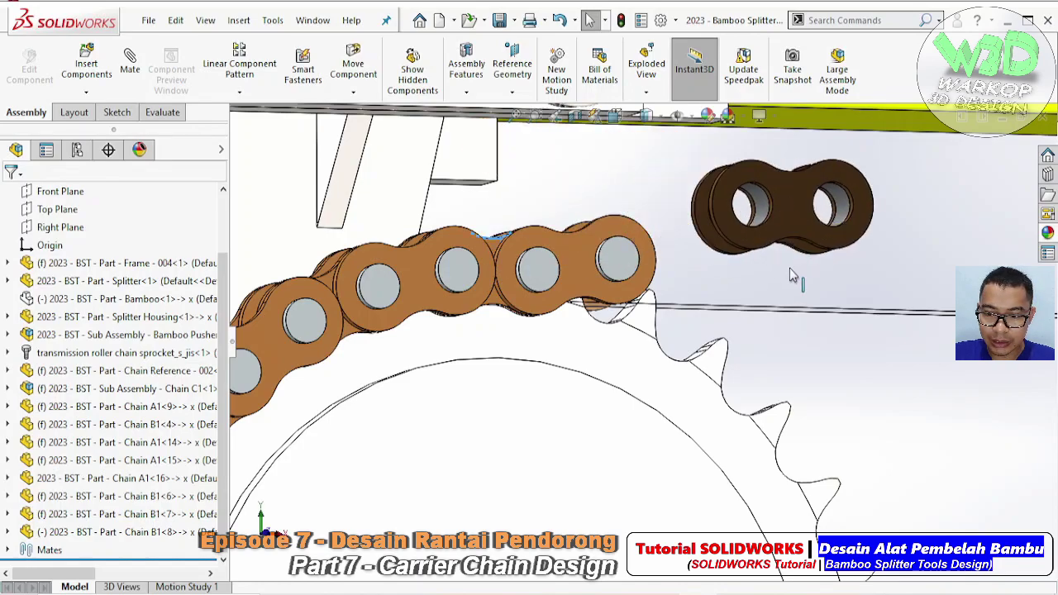
{"action": "middle_click_drag", "start_coordinate": [792, 276], "coordinate": [773, 241]}
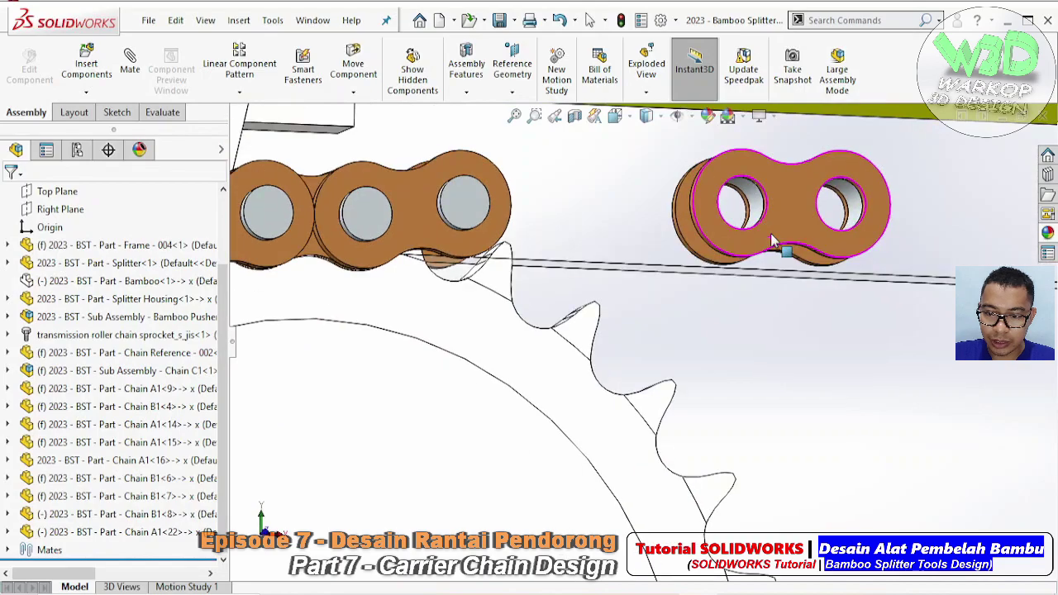
{"action": "left_click", "coordinate": [773, 241]}
{"action": "left_click", "coordinate": [758, 197]}
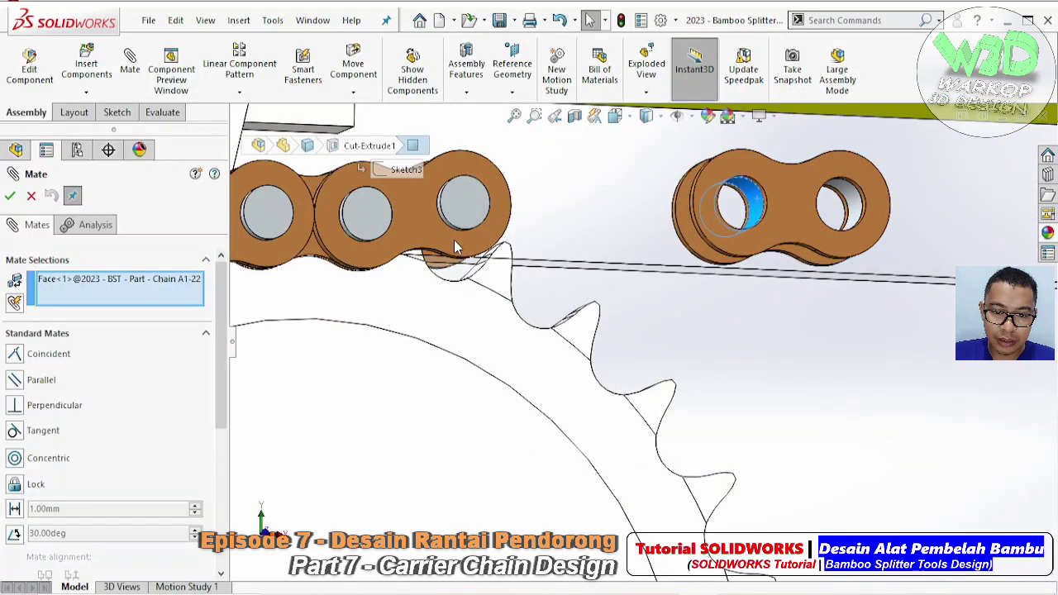
{"action": "scroll", "coordinate": [454, 240], "scroll_direction": "down", "scroll_amount": 2}
{"action": "scroll", "coordinate": [459, 236], "scroll_direction": "down", "scroll_amount": 2}
{"action": "scroll", "coordinate": [466, 231], "scroll_direction": "down", "scroll_amount": 2}
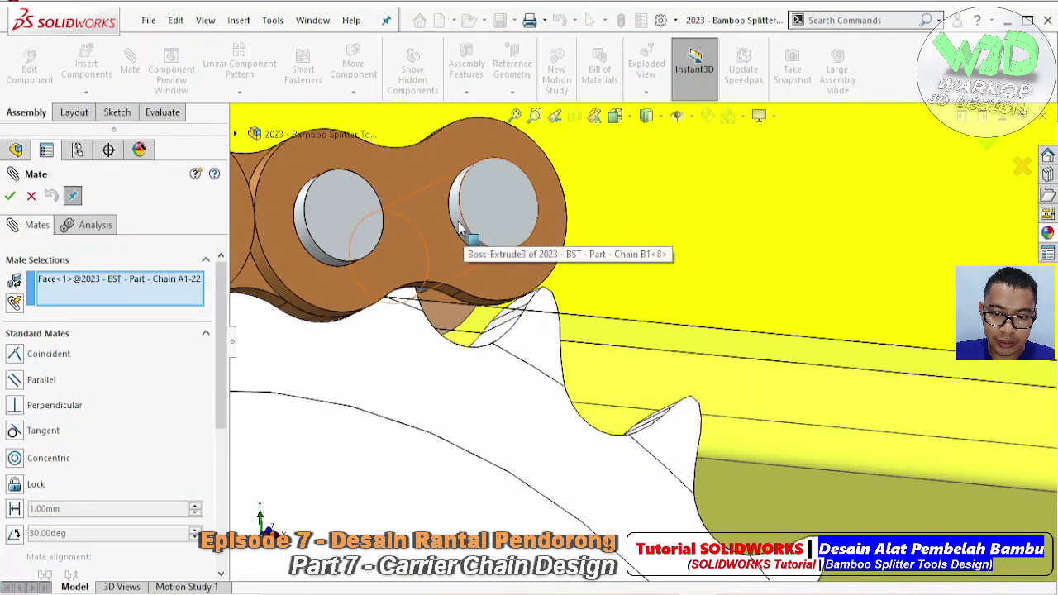
{"action": "left_click", "coordinate": [464, 232]}
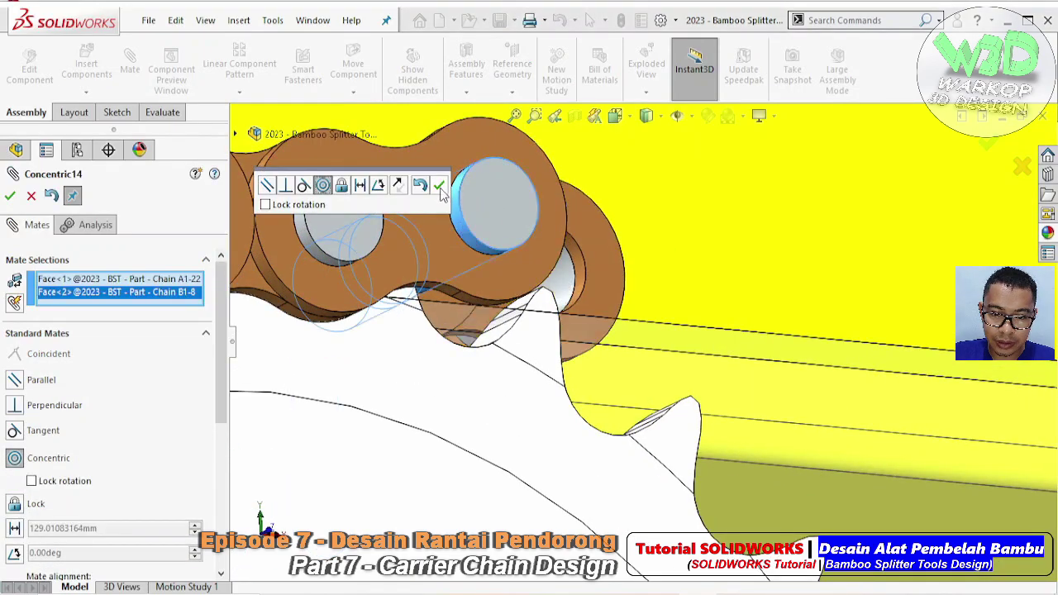
{"action": "left_click", "coordinate": [439, 185]}
- Make A1-22's side face coincident with the neighbouring link so they sit flush
{"action": "left_click", "coordinate": [600, 235]}
{"action": "middle_click_drag", "start_coordinate": [601, 234], "coordinate": [421, 313]}
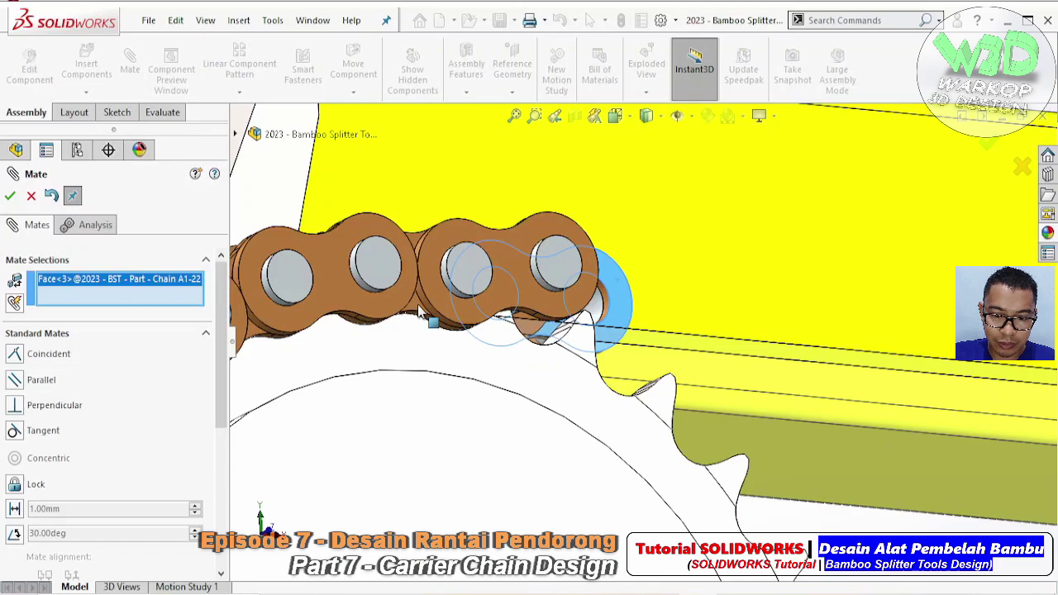
{"action": "left_click", "coordinate": [539, 281]}
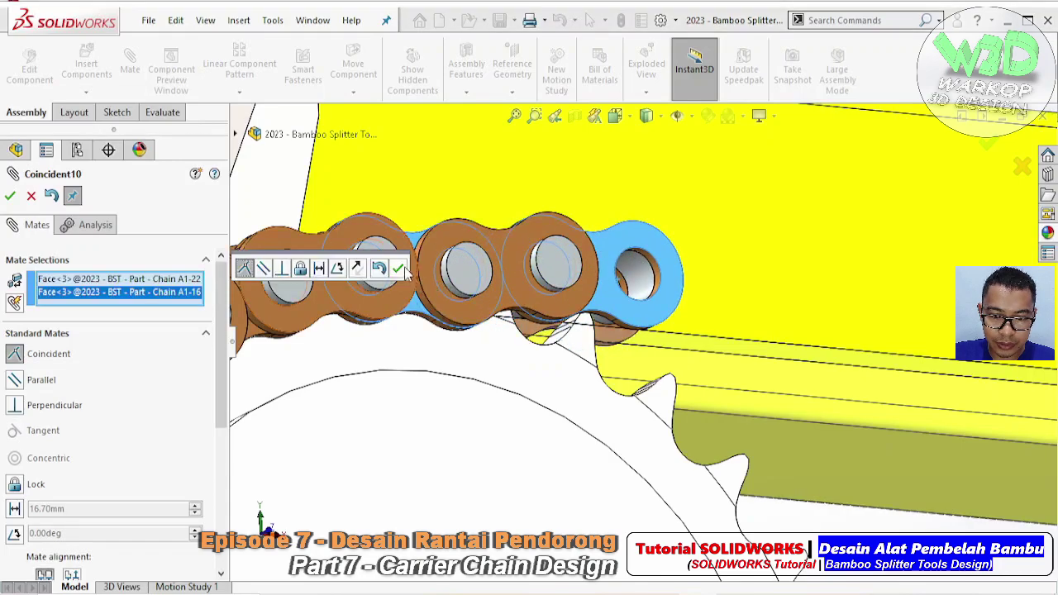
{"action": "key", "text": "Return"}
- Mate A1-22's rounded outer face tangent to the yellow plate
{"action": "middle_click_drag", "start_coordinate": [539, 281], "coordinate": [536, 335]}
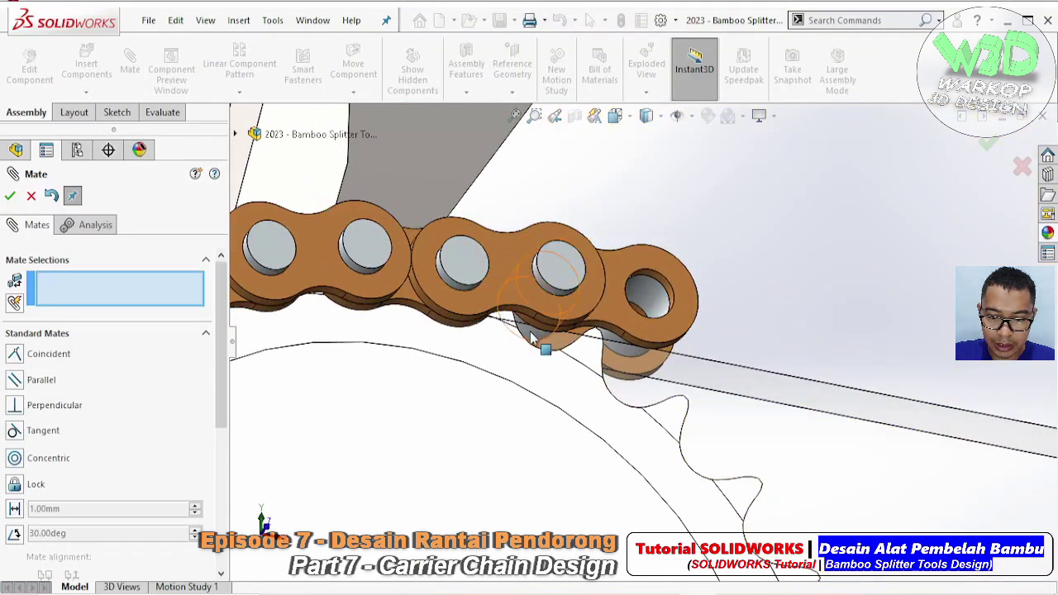
{"action": "left_click", "coordinate": [533, 339]}
{"action": "left_click", "coordinate": [20, 435]}
{"action": "mouse_move", "coordinate": [619, 300]}
{"action": "middle_mouse_down"}
{"action": "mouse_move", "coordinate": [610, 372]}
{"action": "mouse_move", "coordinate": [619, 406]}
{"action": "mouse_move", "coordinate": [641, 389]}
{"action": "middle_mouse_up"}
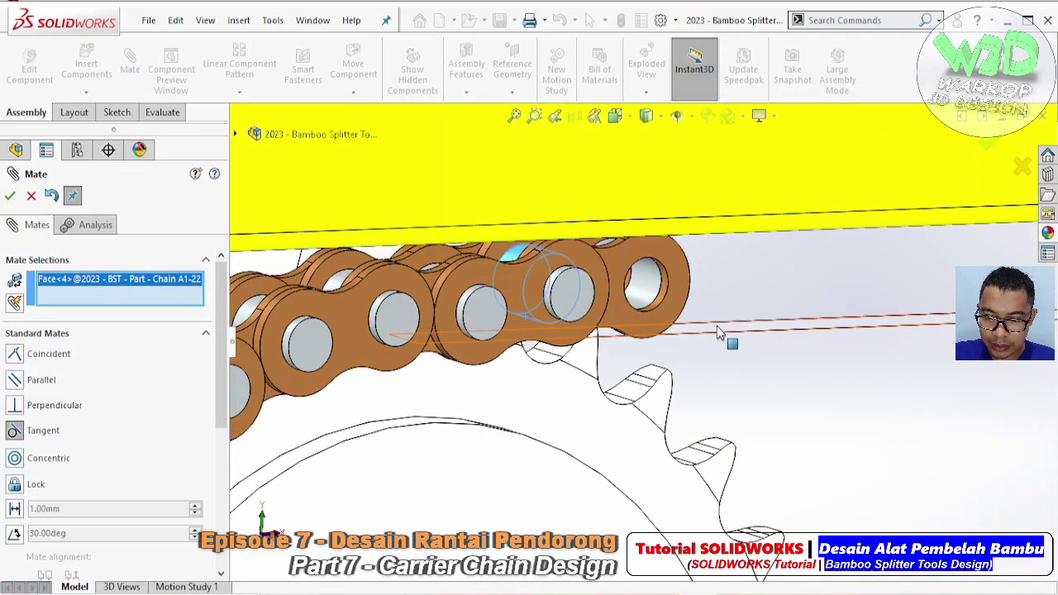
{"action": "left_click", "coordinate": [721, 333]}
{"action": "left_click", "coordinate": [837, 306]}
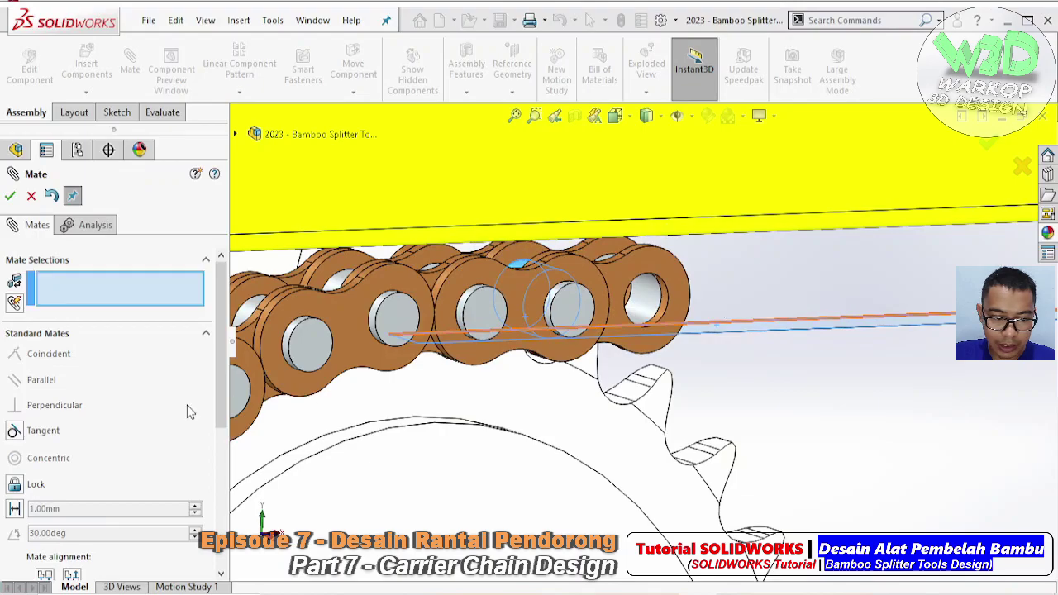
- Mate A1-22's rounded outer face tangent to the Chain Reference path line
{"action": "middle_click_drag", "start_coordinate": [649, 330], "coordinate": [536, 295]}
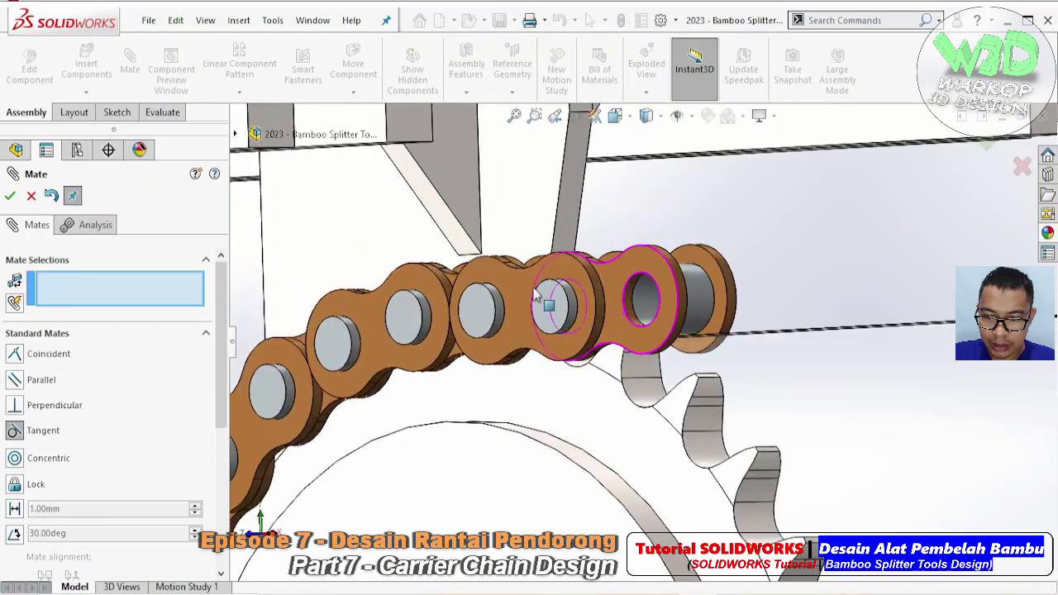
{"action": "left_click", "coordinate": [703, 302]}
{"action": "mouse_move", "coordinate": [703, 303]}
{"action": "middle_mouse_down"}
{"action": "mouse_move", "coordinate": [786, 314]}
{"action": "mouse_move", "coordinate": [788, 337]}
{"action": "middle_mouse_up"}
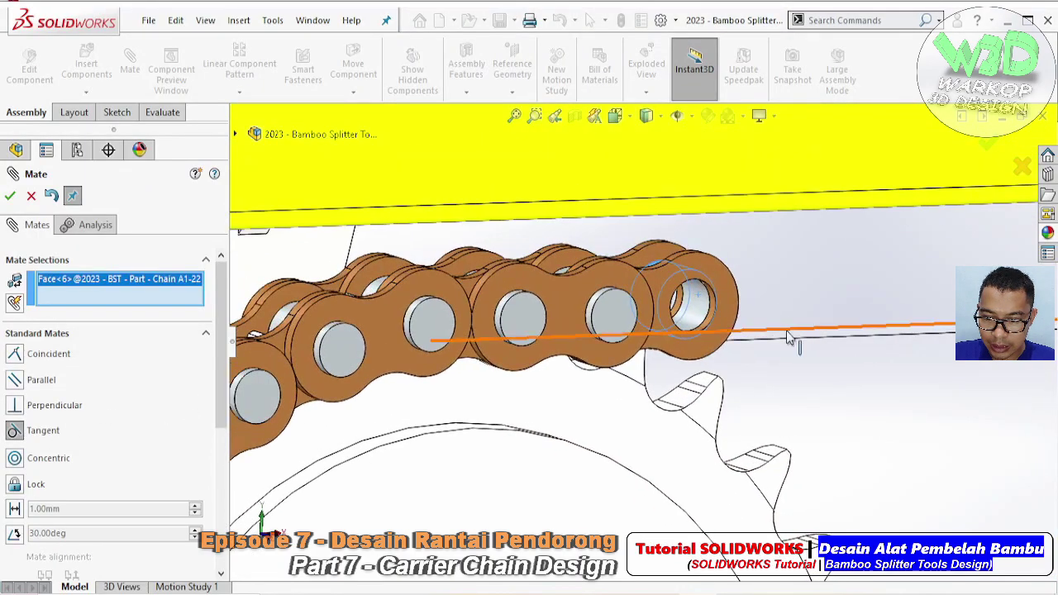
{"action": "left_click", "coordinate": [787, 340]}
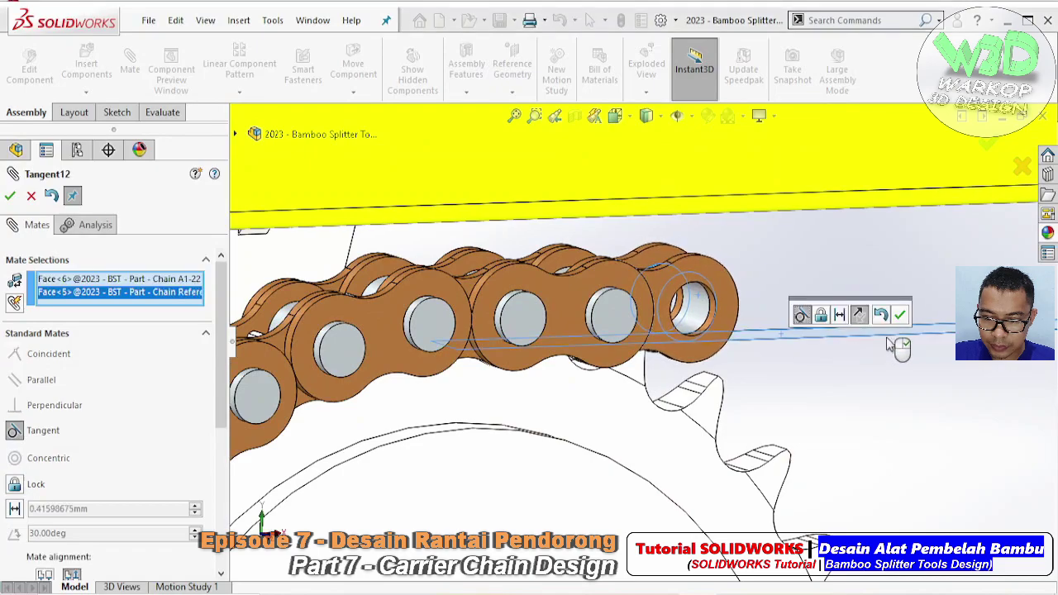
{"action": "left_click", "coordinate": [901, 317]}
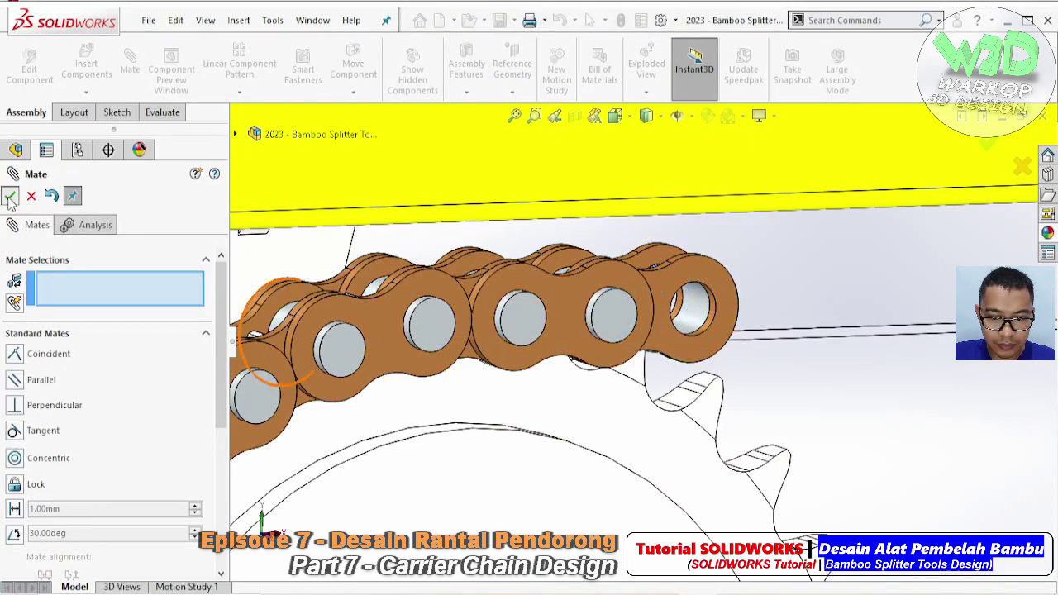
{"action": "key", "text": "Escape"}
{"action": "mouse_move", "coordinate": [620, 319]}
{"action": "middle_mouse_down"}
{"action": "mouse_move", "coordinate": [593, 284]}
{"action": "mouse_move", "coordinate": [603, 301]}
{"action": "mouse_move", "coordinate": [601, 265]}
{"action": "mouse_move", "coordinate": [609, 305]}
{"action": "mouse_move", "coordinate": [600, 317]}
{"action": "mouse_move", "coordinate": [633, 283]}
{"action": "middle_mouse_up"}
- Copy inner link Chain B1 and place the new B1-12 at the chain end
{"action": "scroll", "coordinate": [634, 283], "scroll_direction": "up", "scroll_amount": 5}
{"action": "scroll", "coordinate": [615, 301], "scroll_direction": "down", "scroll_amount": 4}
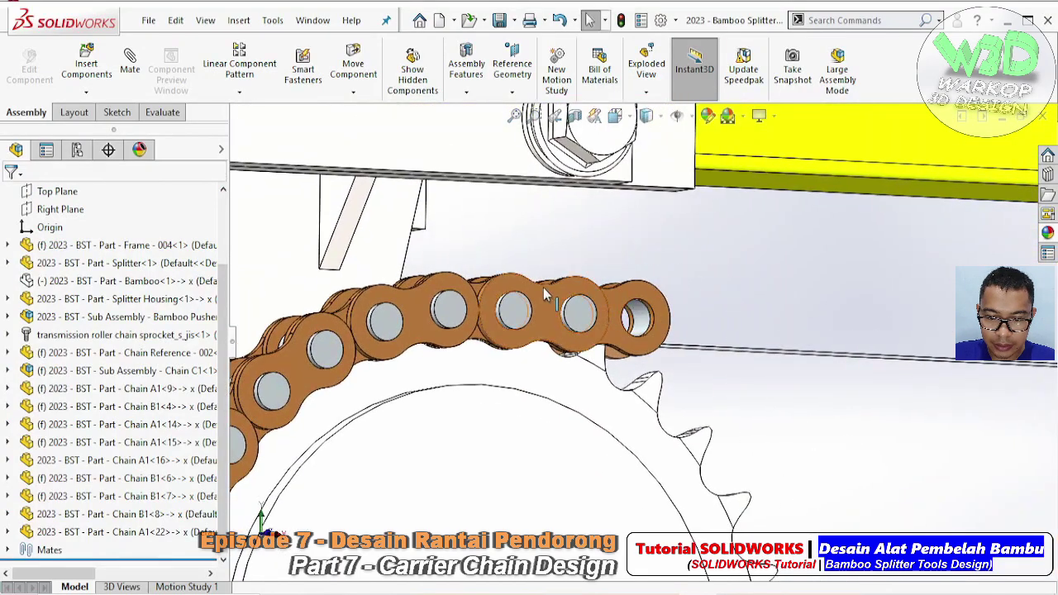
{"action": "left_click_drag", "start_coordinate": [543, 288], "coordinate": [754, 265], "text": "ctrl"}
{"action": "left_click_drag", "start_coordinate": [707, 294], "coordinate": [703, 281], "text": "ctrl"}
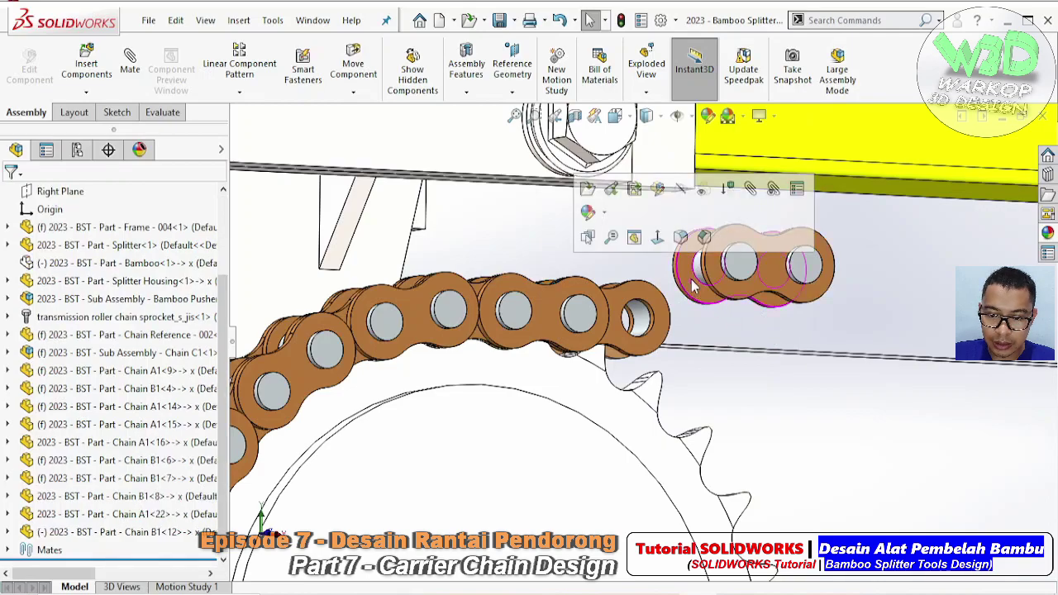
{"action": "middle_click_drag", "start_coordinate": [703, 281], "coordinate": [786, 256]}
{"action": "scroll", "coordinate": [785, 256], "scroll_direction": "down", "scroll_amount": 3}
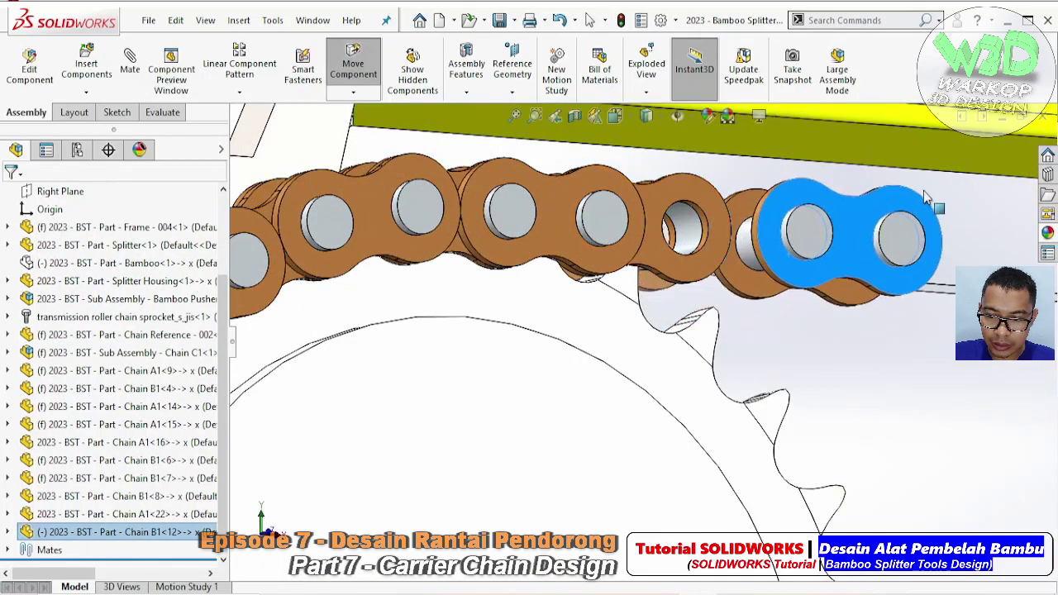
{"action": "left_click_drag", "start_coordinate": [827, 240], "coordinate": [963, 170]}
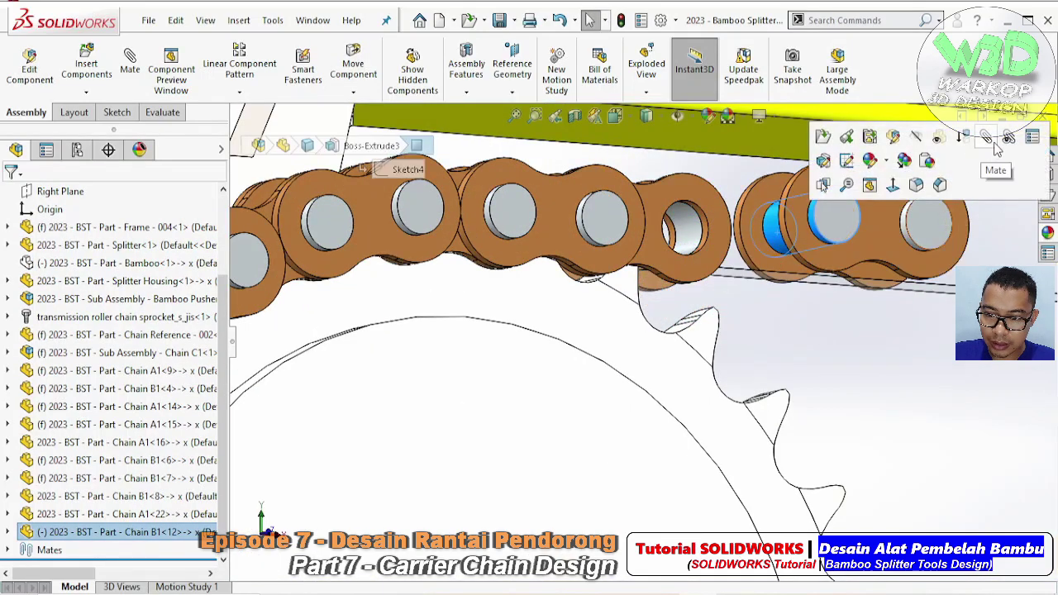
- Mate B1-12 concentric with A1-22's pin hole and flush with B1-8's side face
{"action": "left_click", "coordinate": [989, 141]}
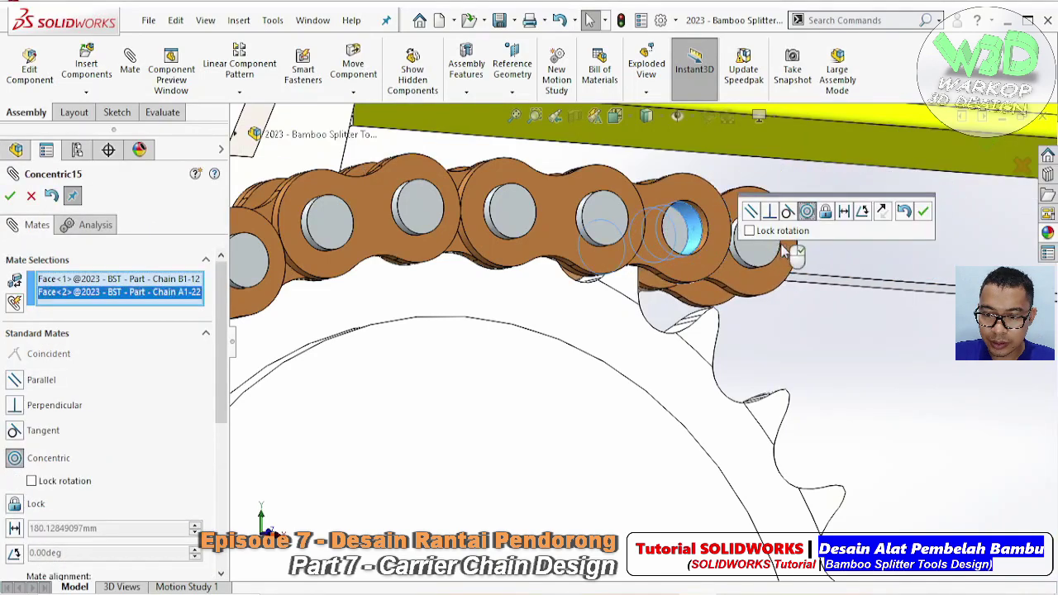
{"action": "left_click", "coordinate": [924, 214]}
{"action": "left_click", "coordinate": [765, 219]}
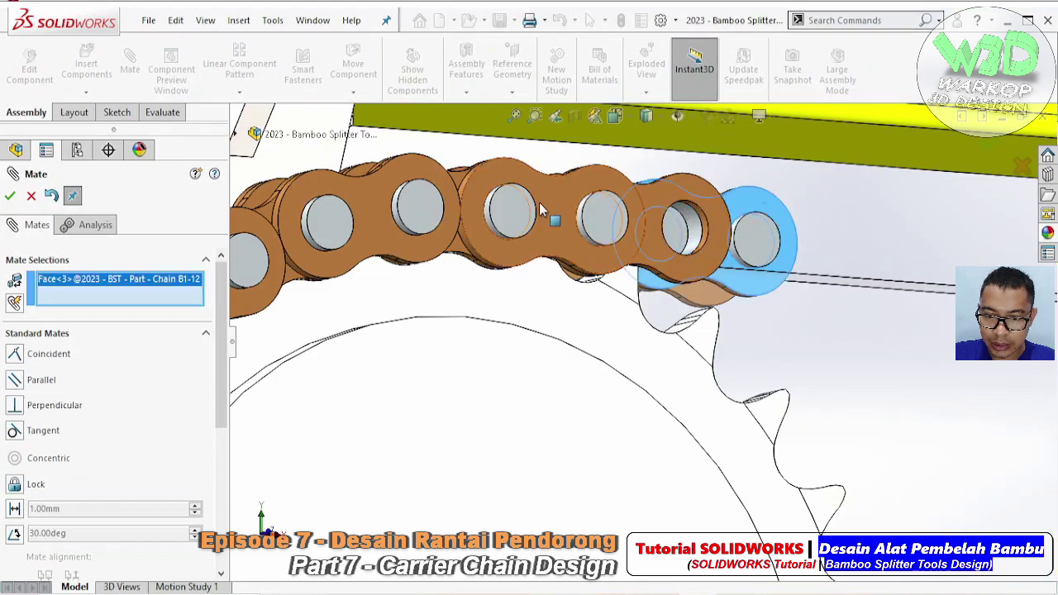
{"action": "left_click", "coordinate": [541, 211]}
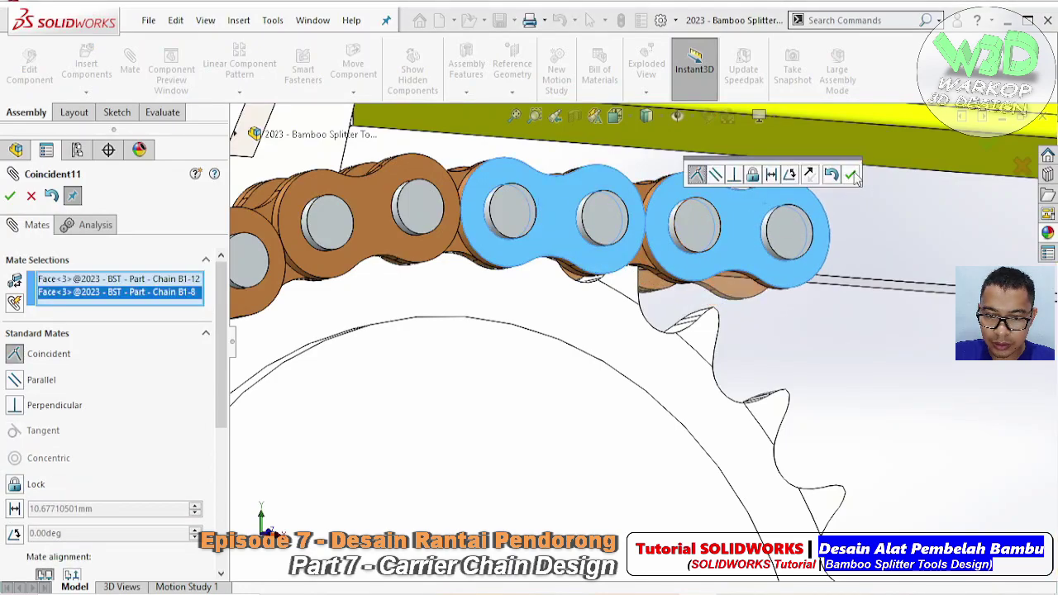
{"action": "left_click", "coordinate": [852, 175]}
{"action": "key", "text": "Escape"}
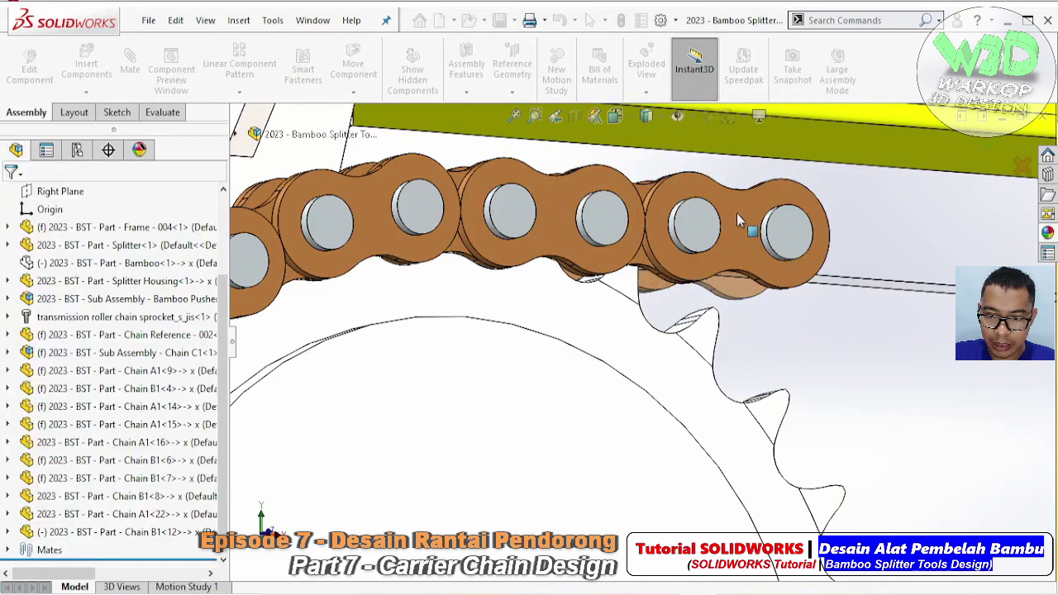
{"action": "left_click", "coordinate": [756, 207]}
- Copy outer link Chain A1-23, concentric with the end pin and flush with the adjacent link
{"action": "mouse_move", "coordinate": [652, 276]}
{"action": "left_mouse_down", "text": "ctrl"}
{"action": "mouse_move", "coordinate": [933, 232]}
{"action": "mouse_move", "coordinate": [913, 224]}
{"action": "left_mouse_up", "text": "ctrl"}
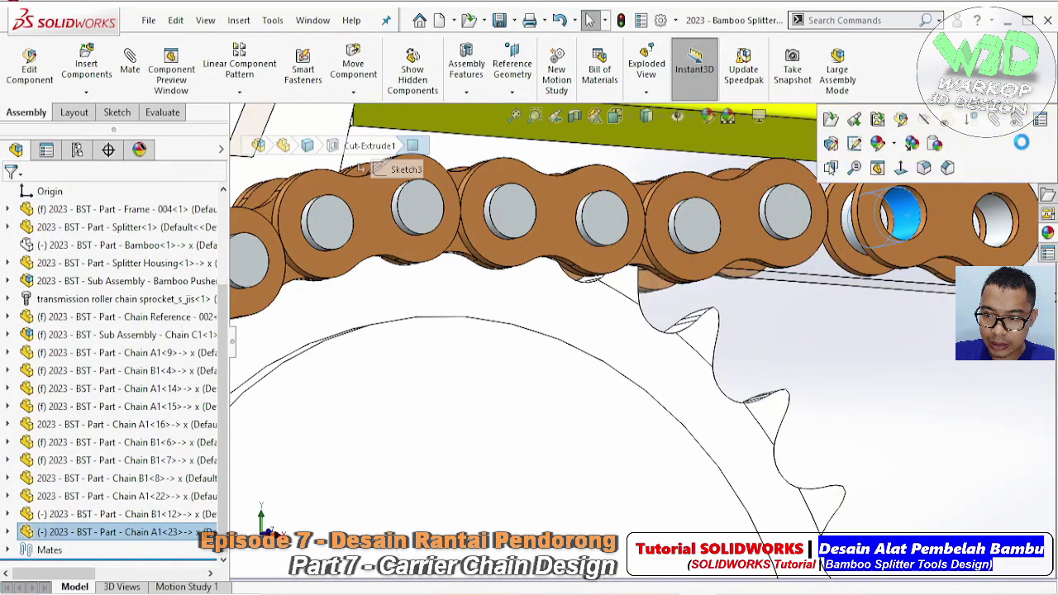
{"action": "key", "text": "m"}
{"action": "scroll", "coordinate": [767, 254], "scroll_direction": "down", "scroll_amount": 3}
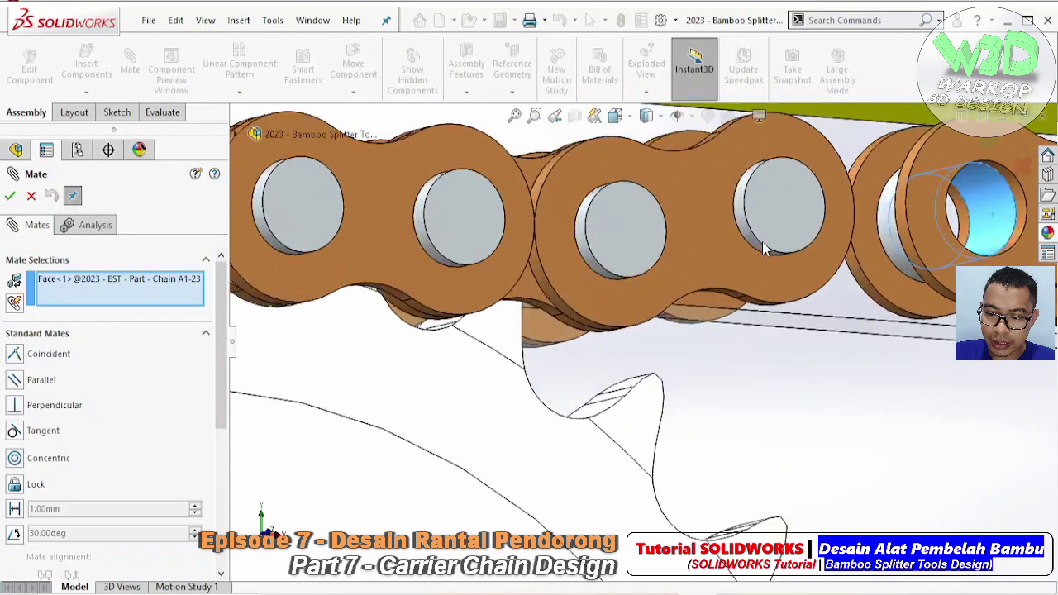
{"action": "scroll", "coordinate": [744, 236], "scroll_direction": "down", "scroll_amount": 2}
{"action": "left_click", "coordinate": [733, 236]}
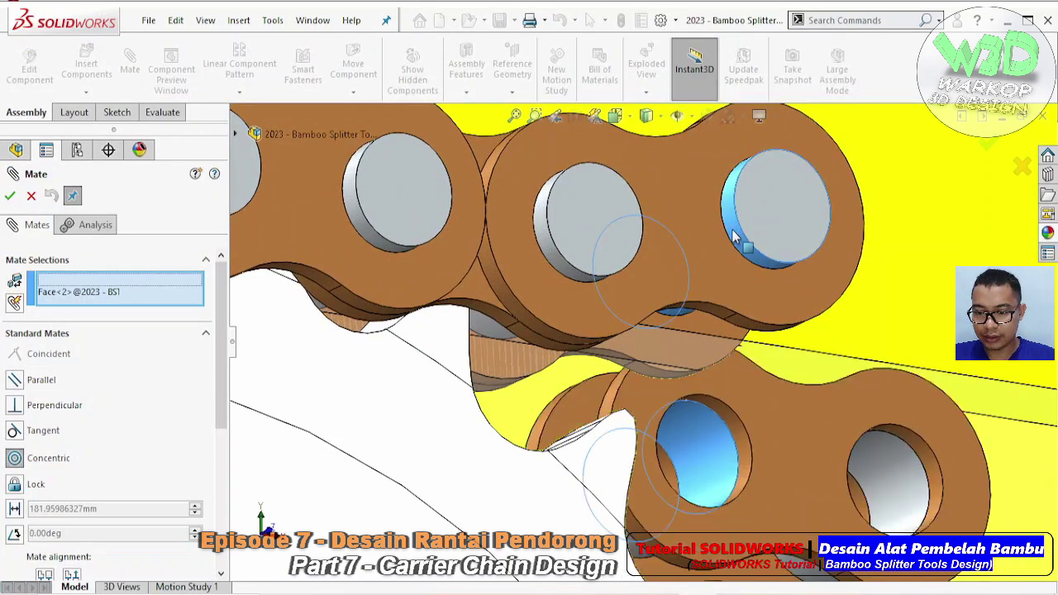
{"action": "left_click", "coordinate": [749, 190]}
{"action": "left_click", "coordinate": [909, 288]}
{"action": "scroll", "coordinate": [669, 308], "scroll_direction": "up", "scroll_amount": 1}
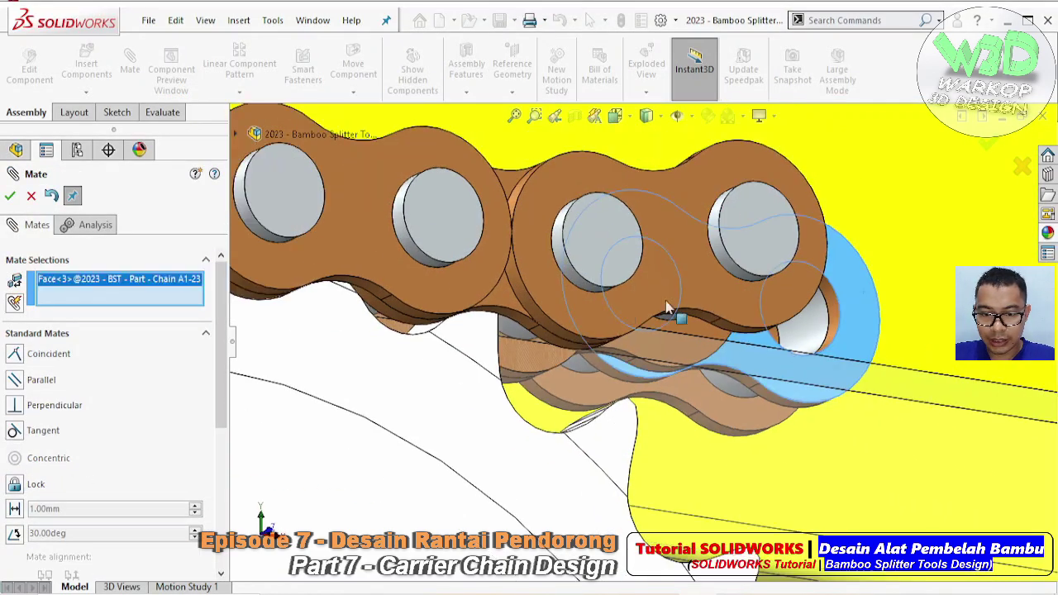
{"action": "left_click", "coordinate": [513, 316]}
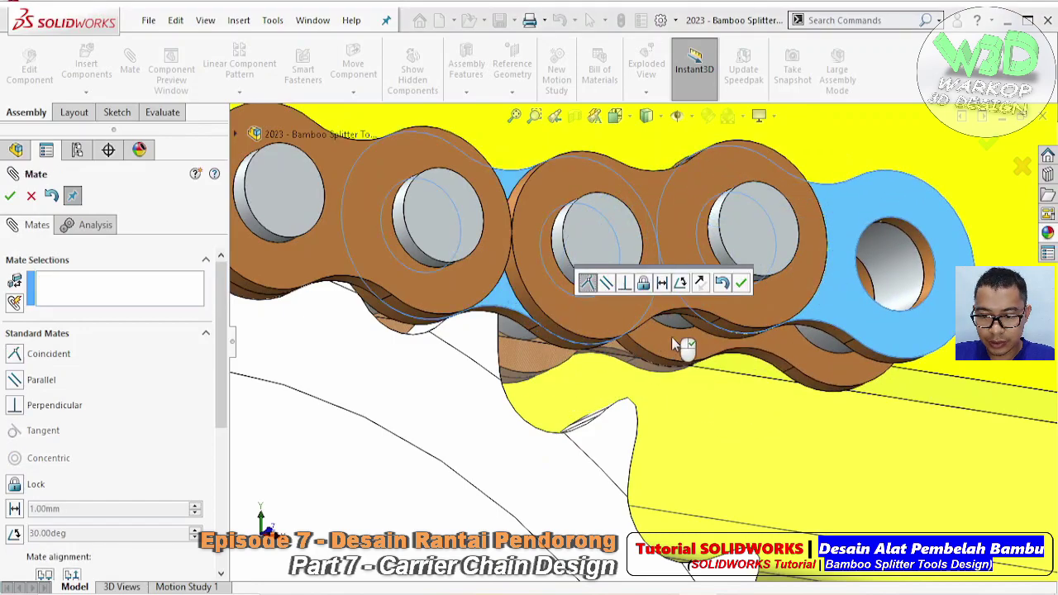
{"action": "right_click", "coordinate": [683, 334]}
- Mate A1-23's rounded outer face tangent to the guide path face
{"action": "left_click", "coordinate": [678, 307]}
{"action": "middle_click_drag", "start_coordinate": [678, 307], "coordinate": [628, 297]}
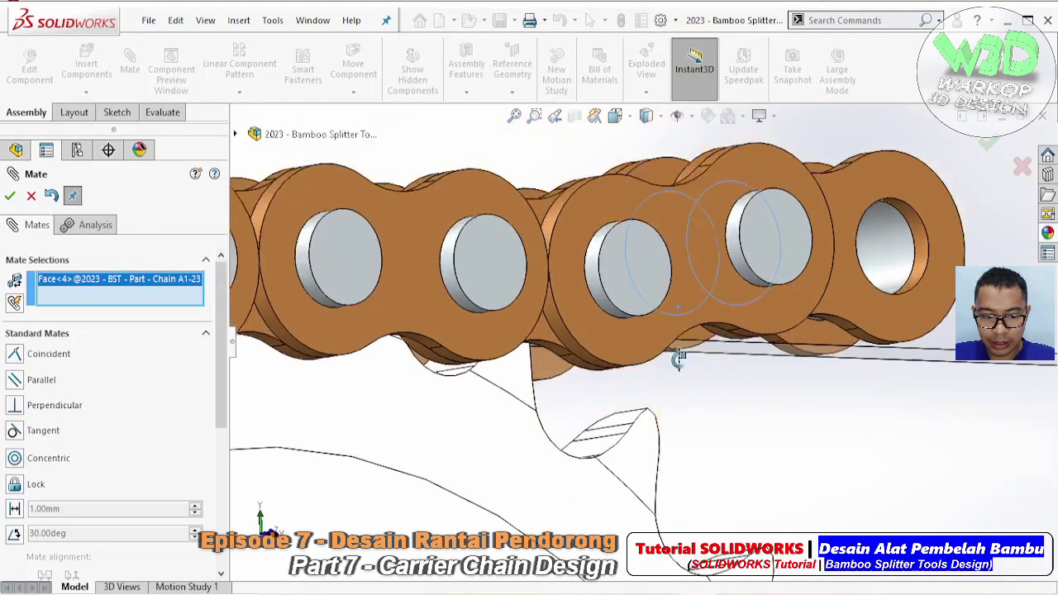
{"action": "left_click", "coordinate": [14, 431]}
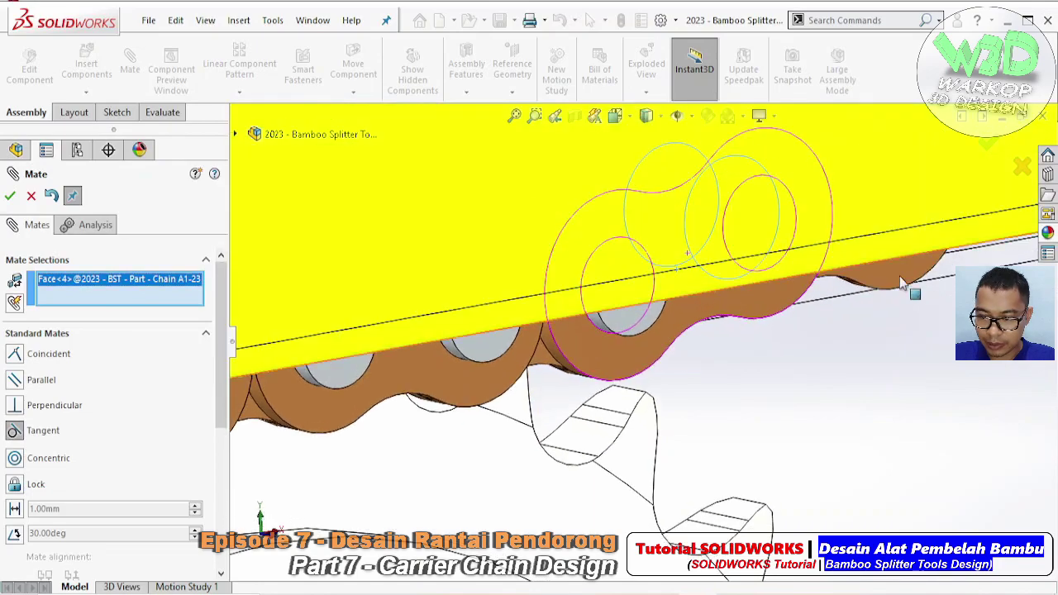
{"action": "left_click", "coordinate": [963, 263]}
{"action": "left_click", "coordinate": [1038, 248]}
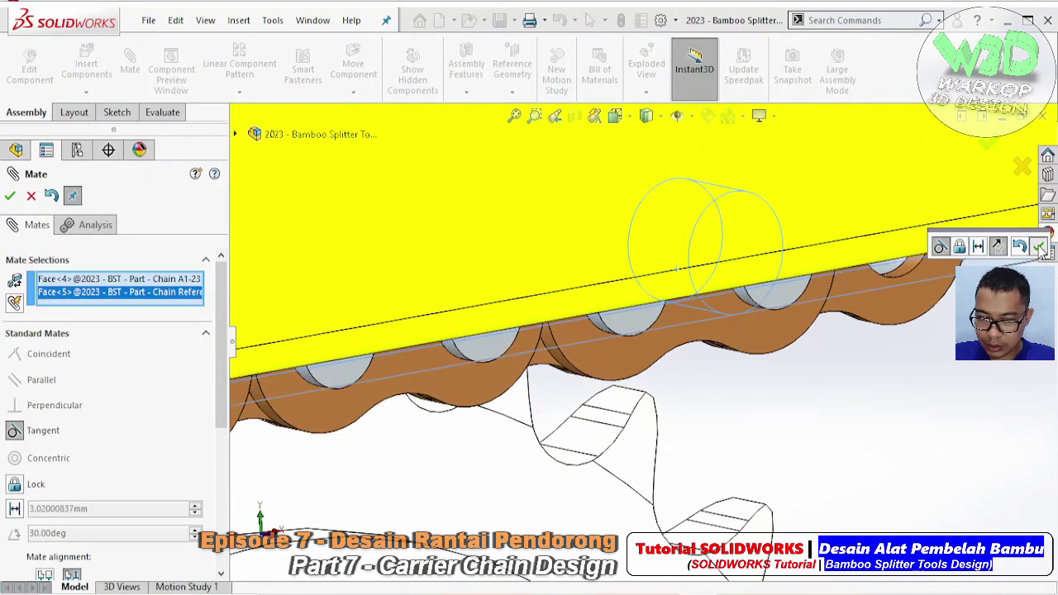
- Add Tangent14 between the end link's curved face and the guide path, then close Mate
{"action": "middle_click_drag", "start_coordinate": [824, 323], "coordinate": [831, 338]}
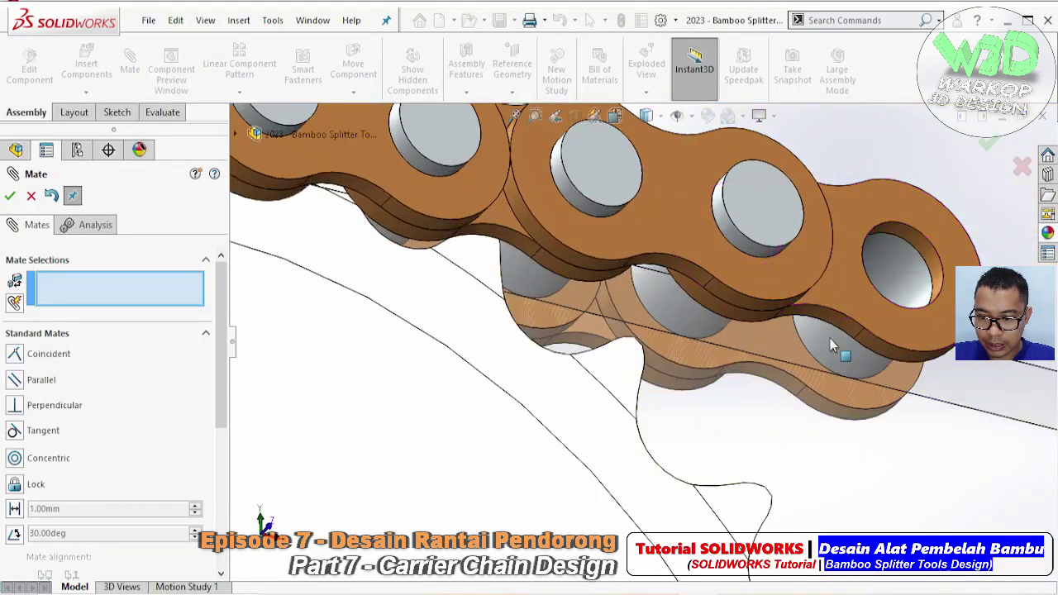
{"action": "middle_click_drag", "start_coordinate": [977, 225], "coordinate": [972, 240]}
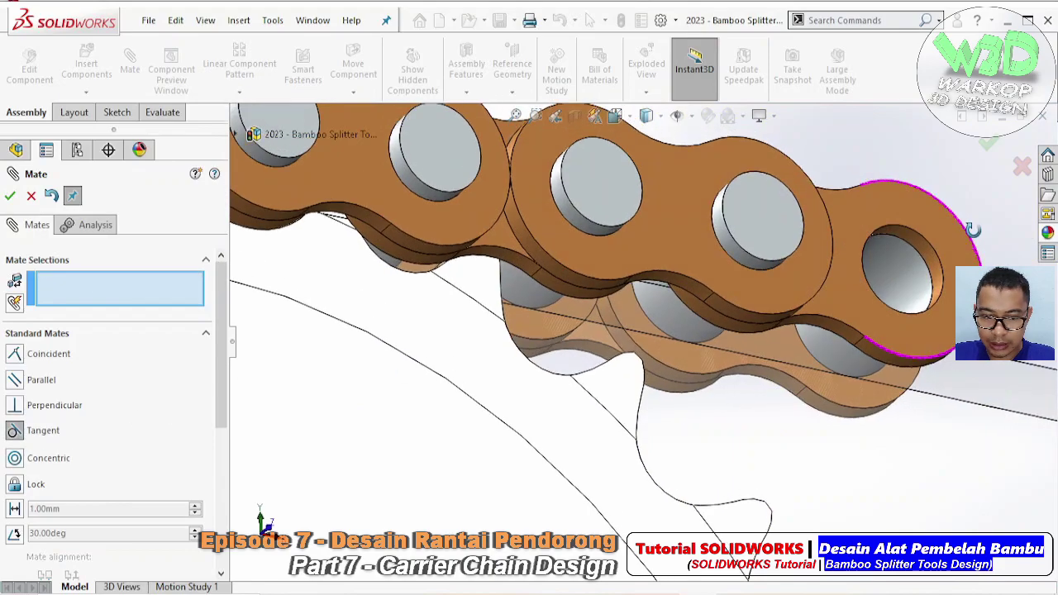
{"action": "left_click", "coordinate": [814, 340]}
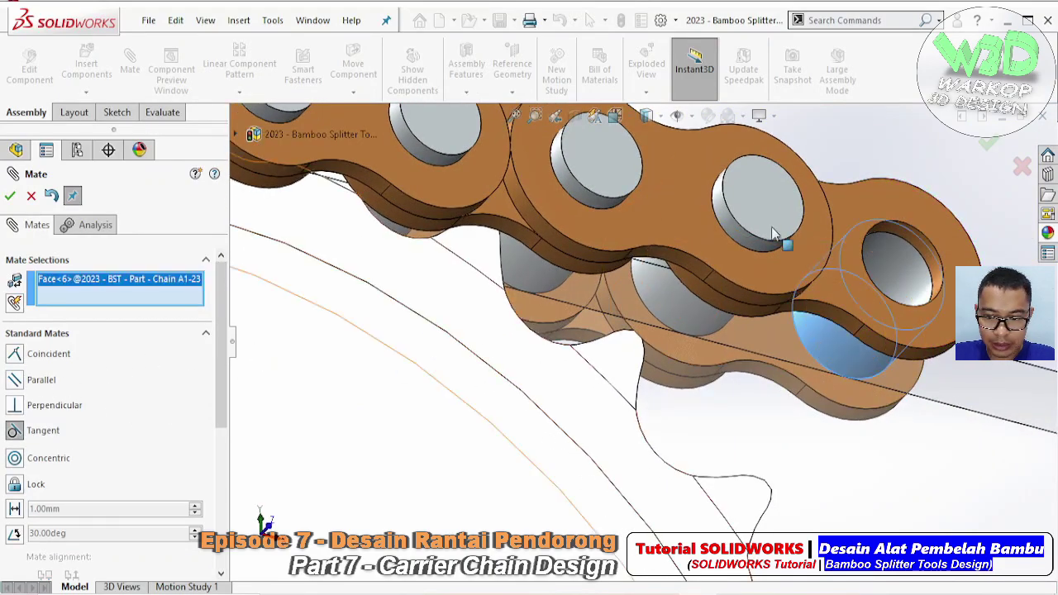
{"action": "mouse_move", "coordinate": [773, 237]}
{"action": "middle_mouse_down"}
{"action": "mouse_move", "coordinate": [758, 312]}
{"action": "mouse_move", "coordinate": [876, 310]}
{"action": "mouse_move", "coordinate": [932, 273]}
{"action": "middle_mouse_up"}
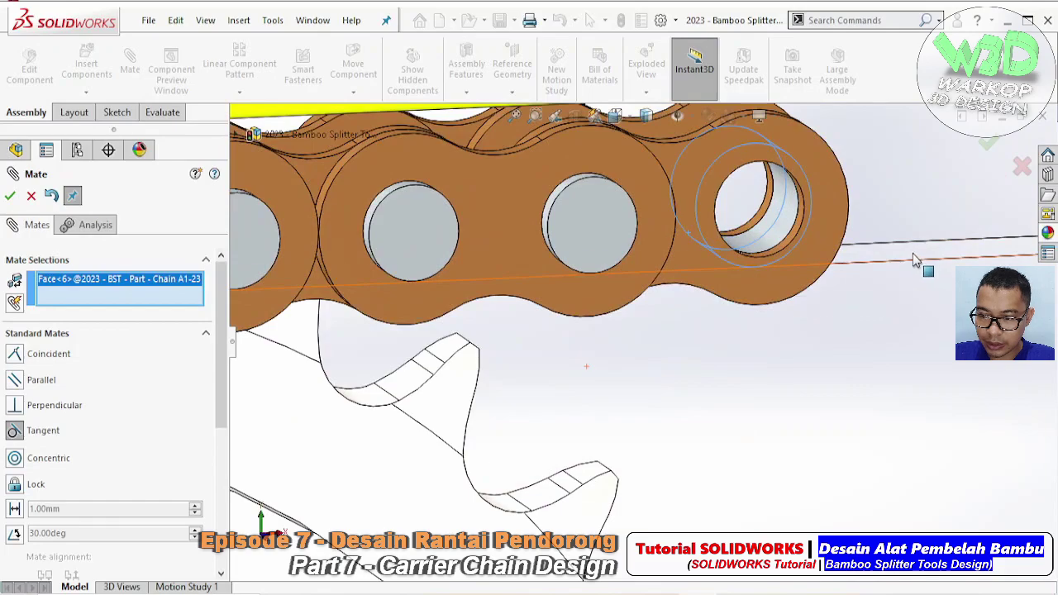
{"action": "left_click", "coordinate": [916, 262]}
{"action": "left_click", "coordinate": [1032, 234]}
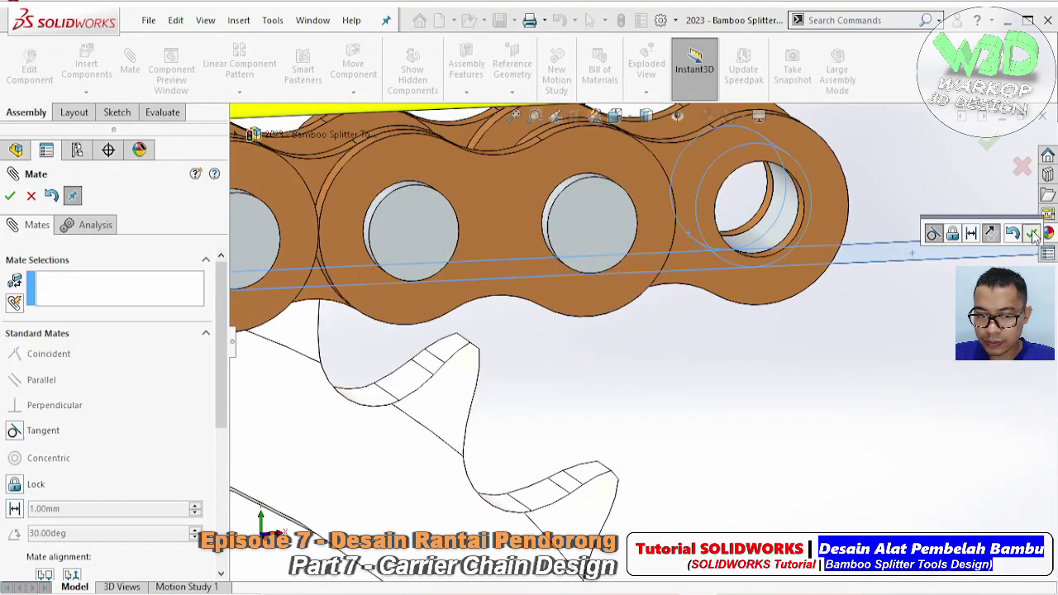
{"action": "left_click", "coordinate": [8, 196]}
{"action": "scroll", "coordinate": [522, 260], "scroll_direction": "up", "scroll_amount": 3}
{"action": "scroll", "coordinate": [521, 260], "scroll_direction": "up", "scroll_amount": 2}
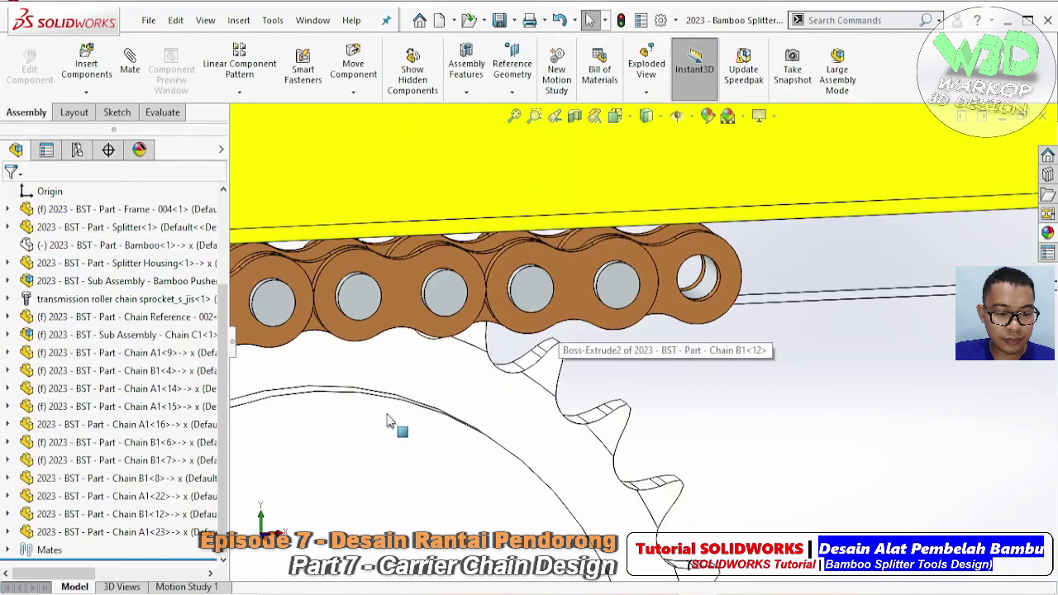
- Fix links Chain A1<16>, B1<8>, A1<22>, B1<12> and A1<23> in place
{"action": "left_click", "coordinate": [126, 426]}
{"action": "left_click", "coordinate": [87, 478], "text": "ctrl"}
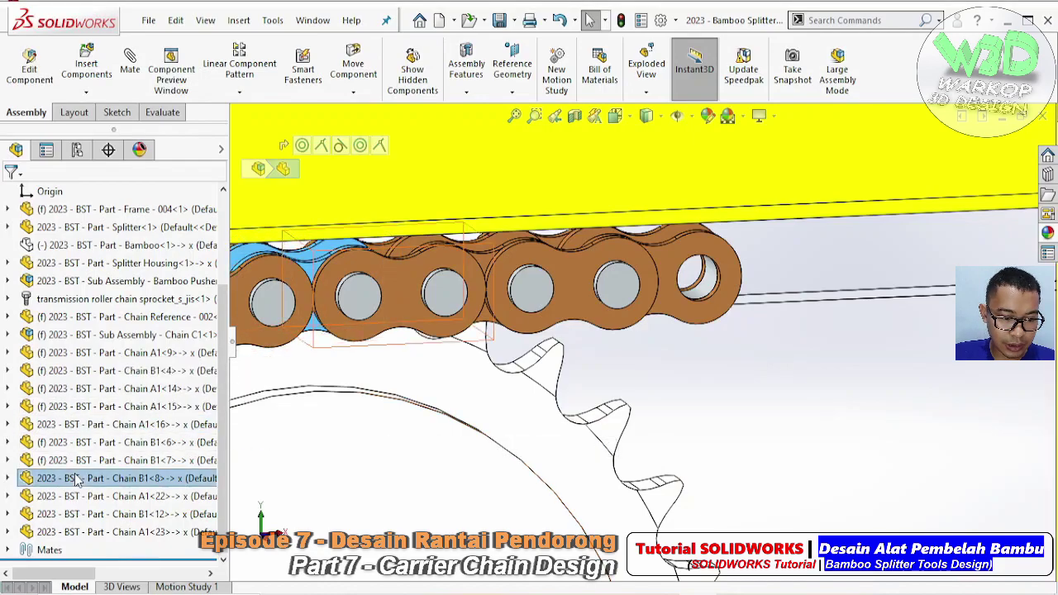
{"action": "left_click", "coordinate": [82, 496], "text": "ctrl"}
{"action": "left_click", "coordinate": [81, 514], "text": "ctrl"}
{"action": "left_click", "coordinate": [78, 532], "text": "ctrl"}
{"action": "right_click", "coordinate": [78, 535]}
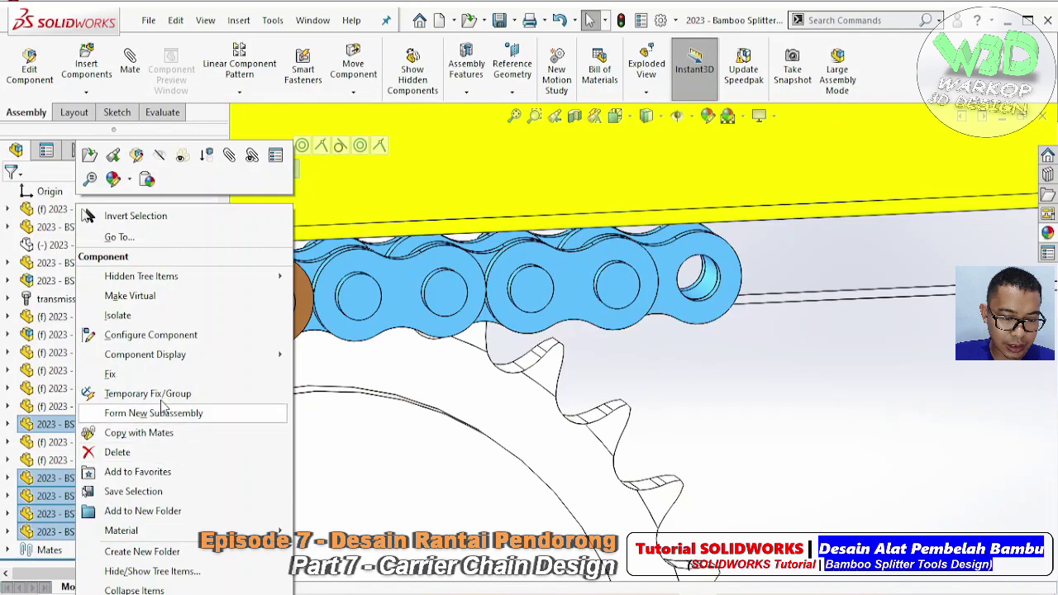
{"action": "left_click", "coordinate": [163, 376]}
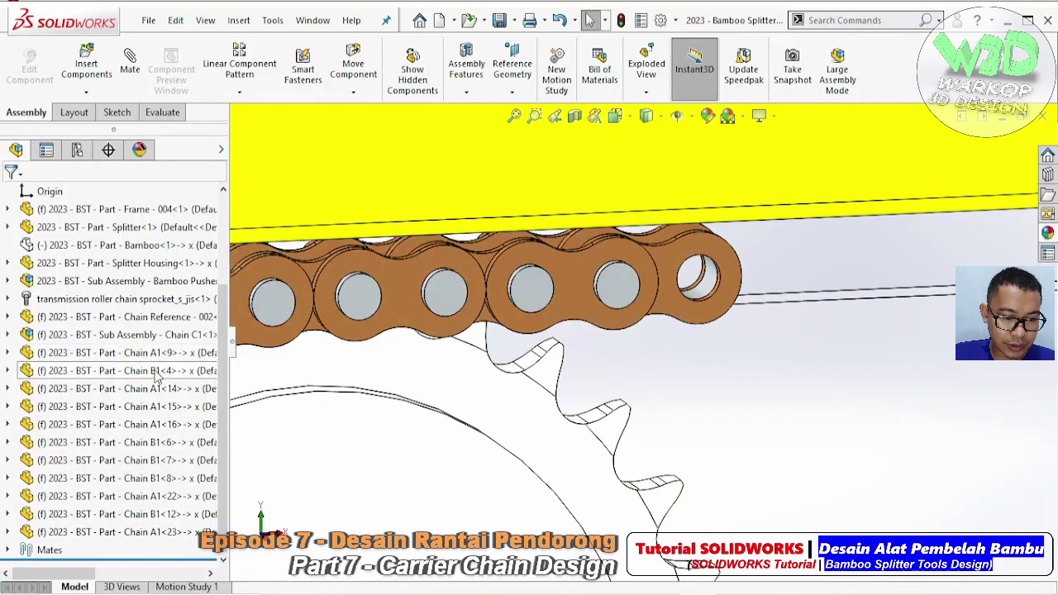
- Delete mates Concentric12 through Tangent14 from the Mates folder
{"action": "left_click", "coordinate": [6, 551]}
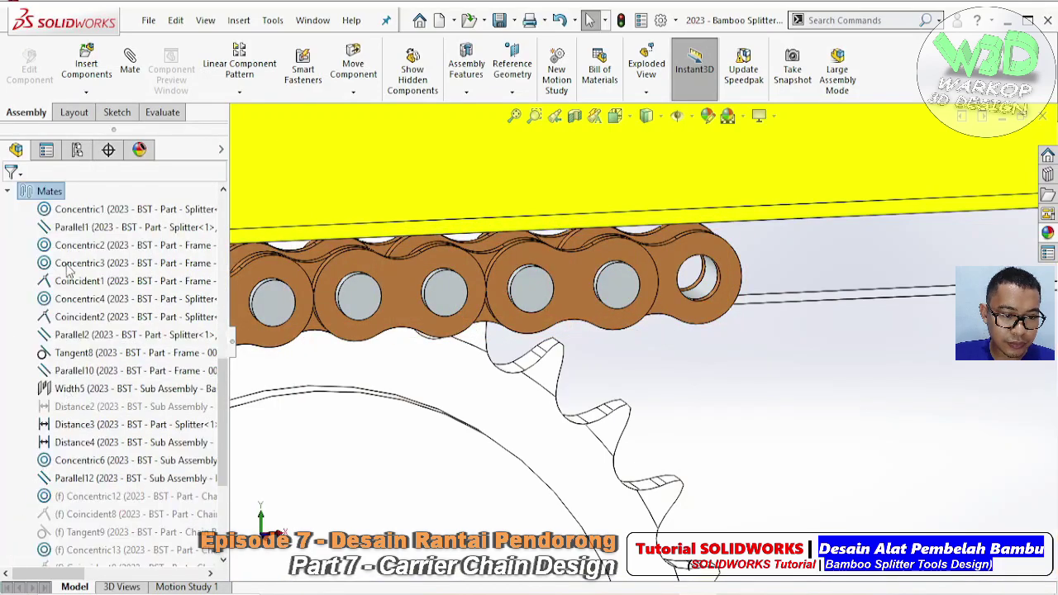
{"action": "scroll", "coordinate": [47, 235], "scroll_direction": "down", "scroll_amount": 2}
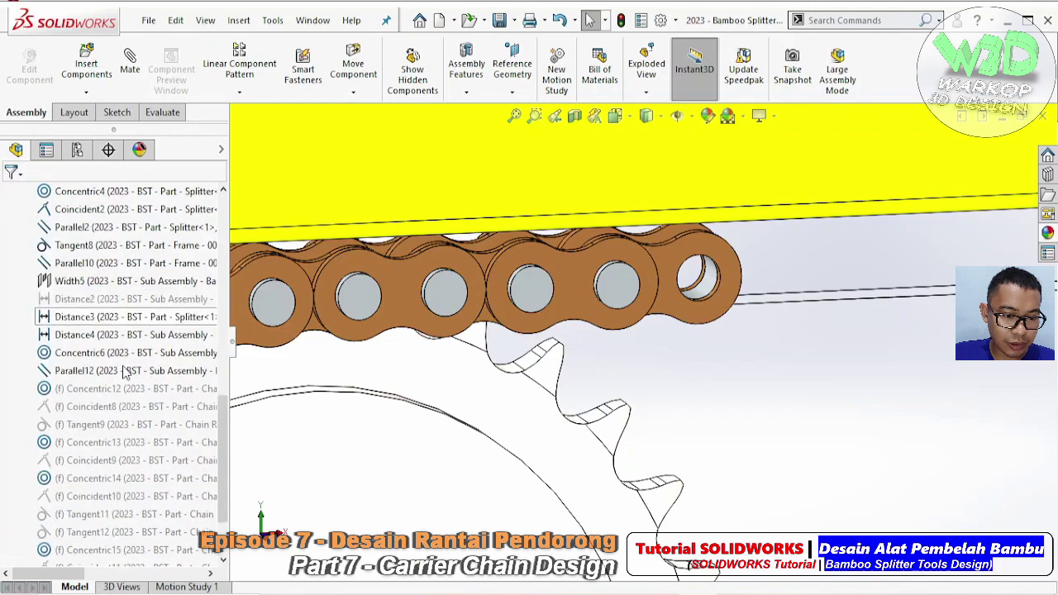
{"action": "left_click", "coordinate": [124, 298]}
{"action": "scroll", "coordinate": [543, 339], "scroll_direction": "up", "scroll_amount": 3}
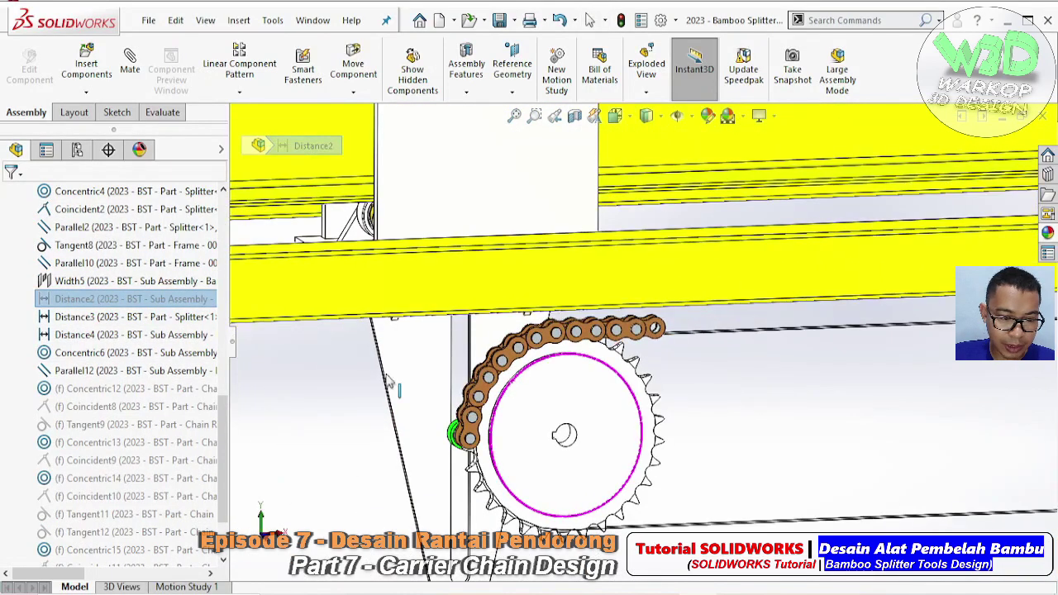
{"action": "left_click", "coordinate": [188, 389]}
{"action": "scroll", "coordinate": [174, 414], "scroll_direction": "down", "scroll_amount": 2}
{"action": "left_click", "coordinate": [130, 551], "text": "shift"}
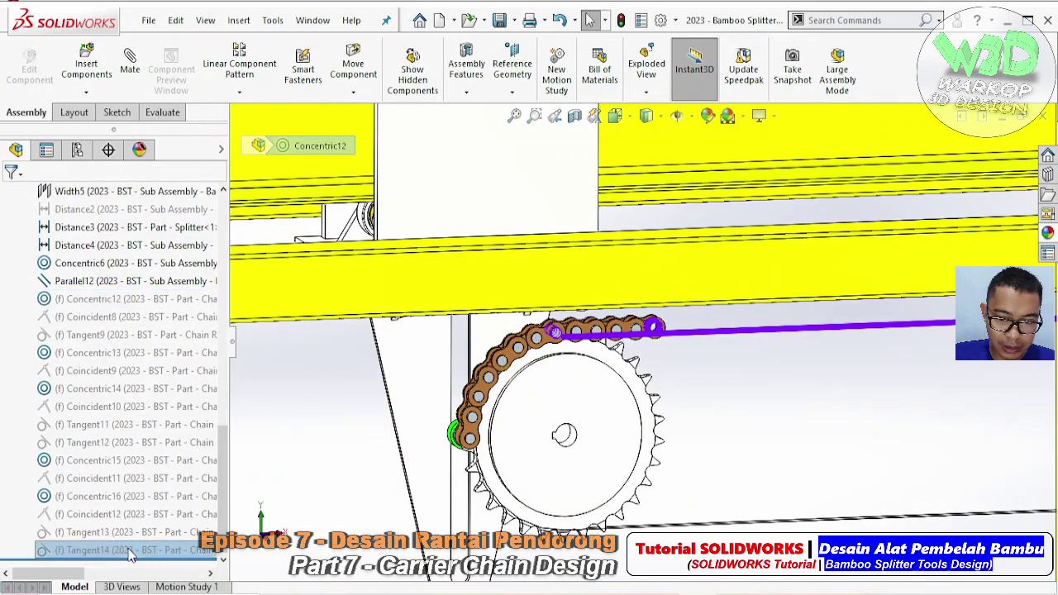
{"action": "right_click", "coordinate": [130, 553]}
{"action": "left_click", "coordinate": [170, 411]}
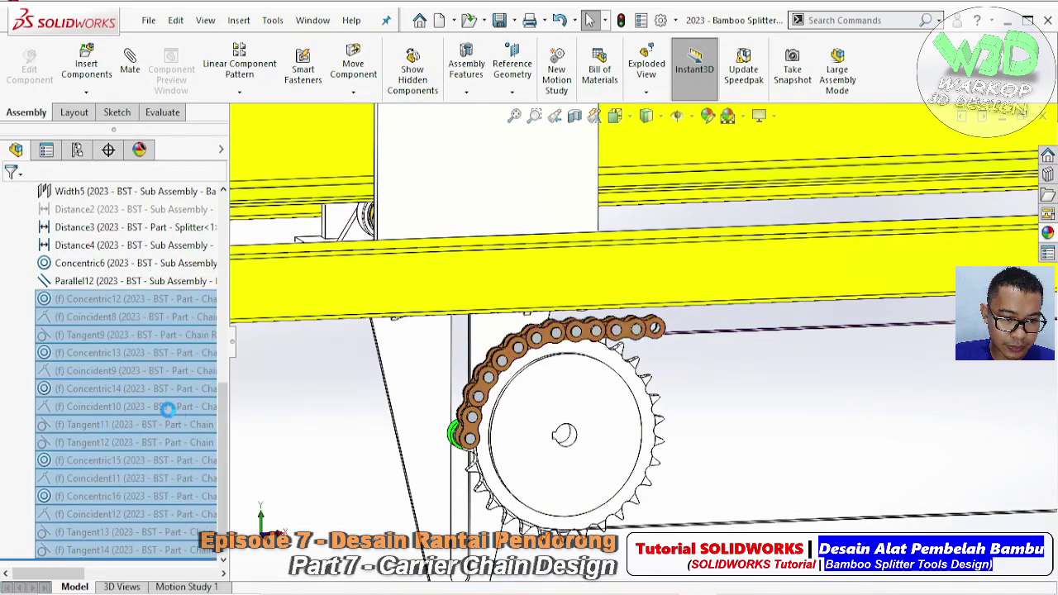
- Delete the Distance2 mate
{"action": "left_click", "coordinate": [133, 478]}
{"action": "scroll", "coordinate": [772, 387], "scroll_direction": "up", "scroll_amount": 5}
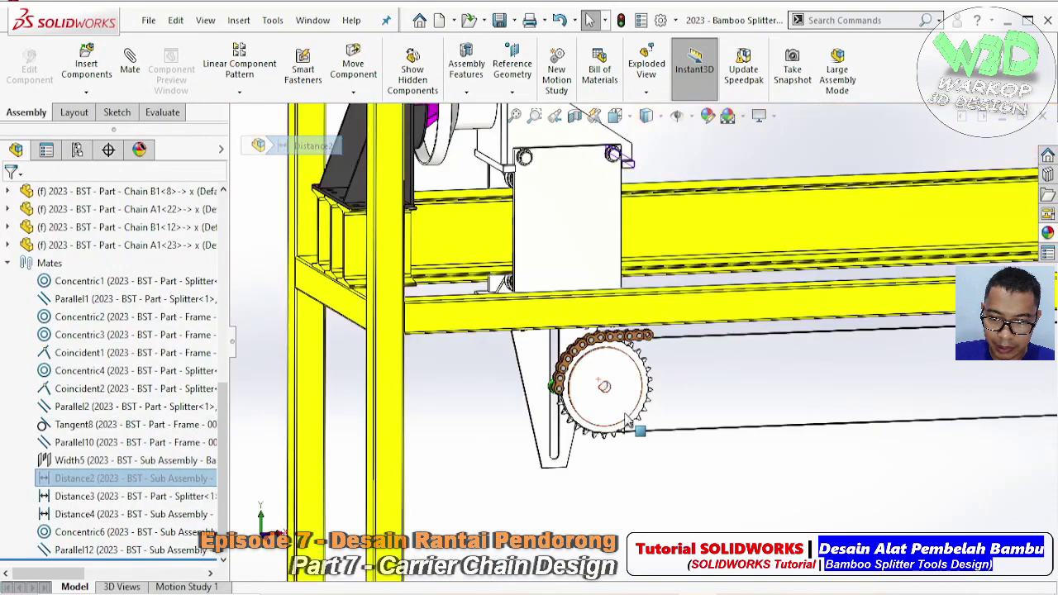
{"action": "scroll", "coordinate": [771, 387], "scroll_direction": "up", "scroll_amount": 2}
{"action": "scroll", "coordinate": [825, 327], "scroll_direction": "down", "scroll_amount": 2}
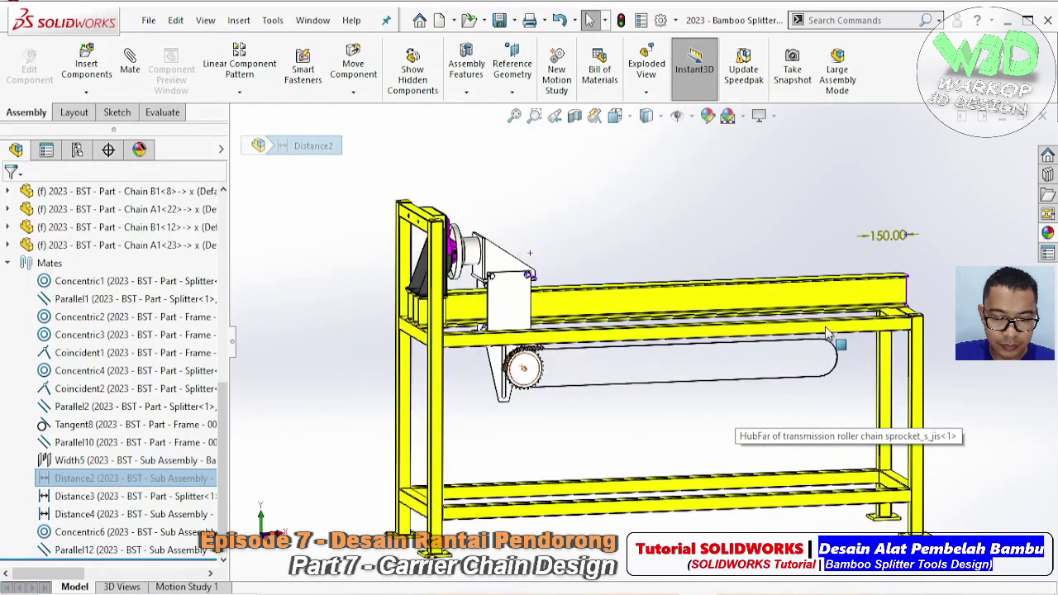
{"action": "right_click", "coordinate": [158, 483]}
{"action": "left_click", "coordinate": [199, 395]}
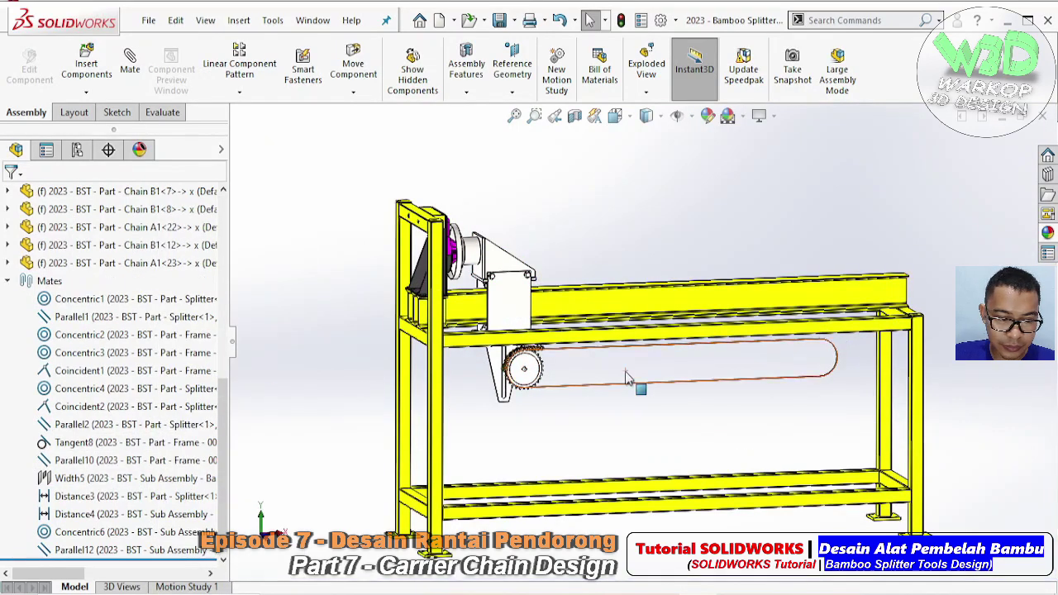
- Collapse the feature tree and inspect the chain wrapping over the sprocket
{"action": "right_click", "coordinate": [13, 383]}
{"action": "left_click", "coordinate": [50, 389]}
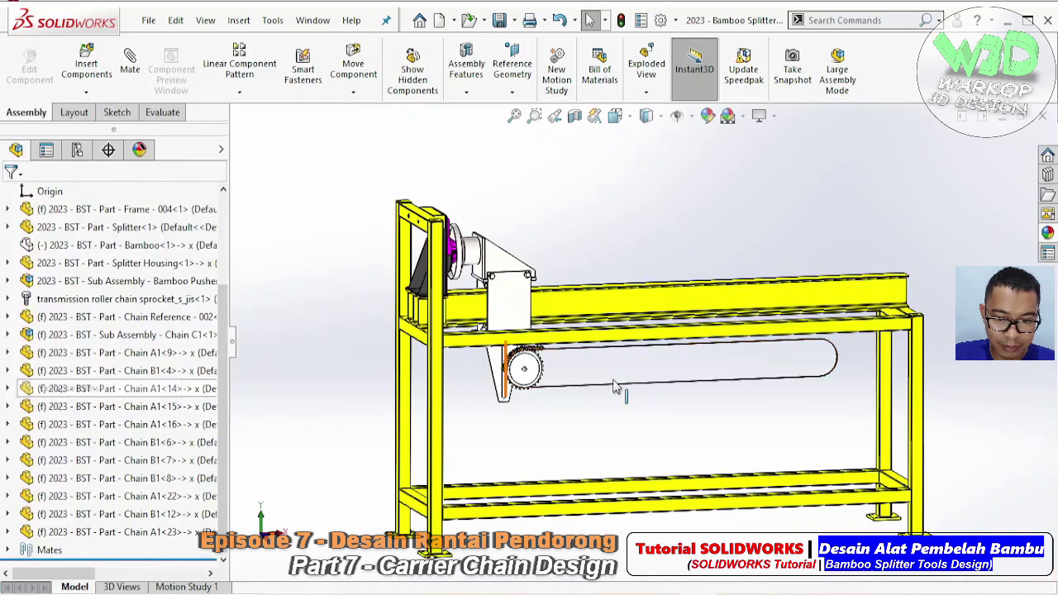
{"action": "scroll", "coordinate": [511, 371], "scroll_direction": "down", "scroll_amount": 3}
{"action": "scroll", "coordinate": [510, 371], "scroll_direction": "down", "scroll_amount": 2}
{"action": "scroll", "coordinate": [510, 372], "scroll_direction": "down", "scroll_amount": 5}
{"action": "mouse_move", "coordinate": [510, 371]}
{"action": "middle_mouse_down"}
{"action": "mouse_move", "coordinate": [562, 306]}
{"action": "mouse_move", "coordinate": [574, 343]}
{"action": "mouse_move", "coordinate": [626, 338]}
{"action": "middle_mouse_up"}
{"action": "scroll", "coordinate": [562, 306], "scroll_direction": "up", "scroll_amount": 3}
{"action": "scroll", "coordinate": [582, 331], "scroll_direction": "down", "scroll_amount": 3}
{"action": "scroll", "coordinate": [521, 314], "scroll_direction": "down", "scroll_amount": 3}
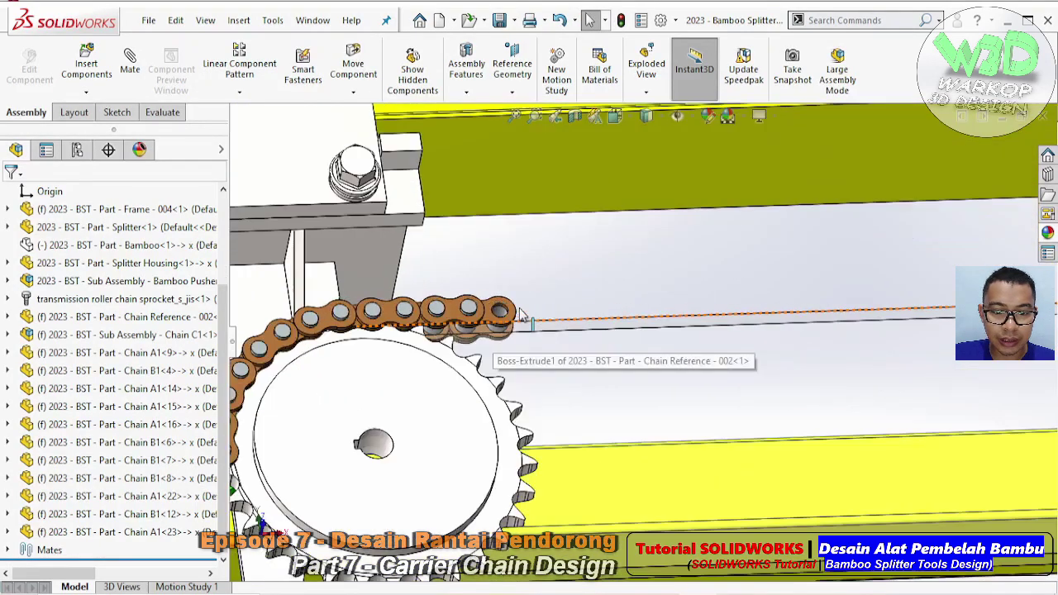
{"action": "scroll", "coordinate": [538, 293], "scroll_direction": "down", "scroll_amount": 3}
{"action": "scroll", "coordinate": [595, 248], "scroll_direction": "down", "scroll_amount": 3}
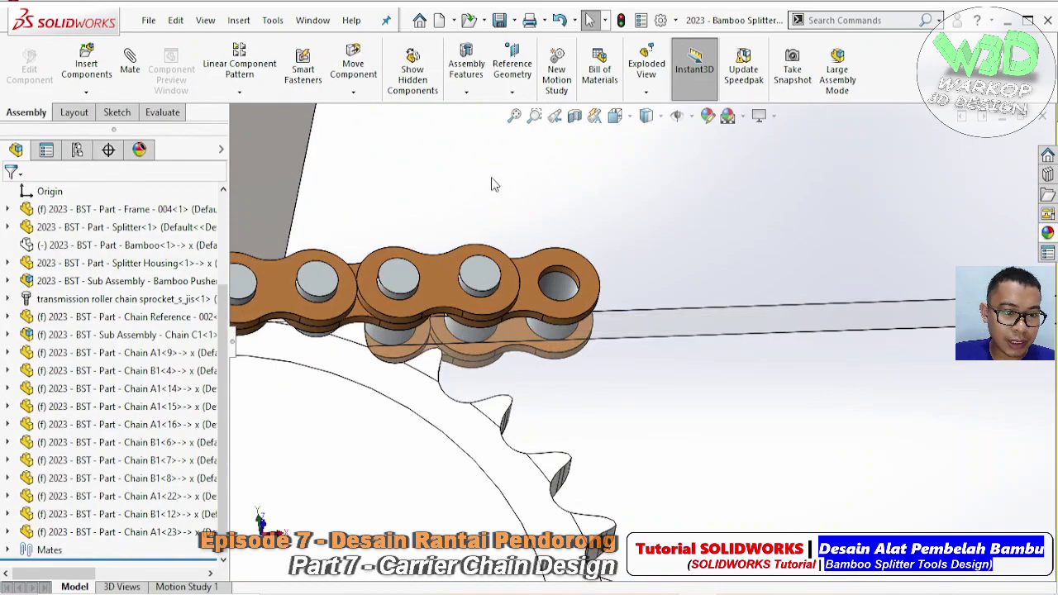
{"action": "left_click", "coordinate": [162, 111]}
{"action": "left_click", "coordinate": [218, 69]}
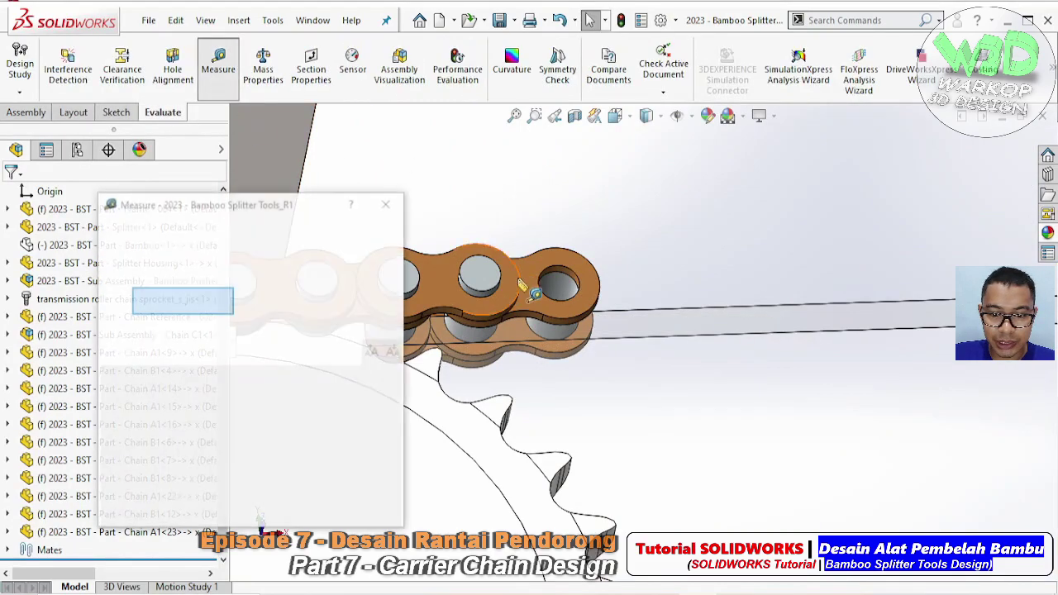
{"action": "middle_click_drag", "start_coordinate": [534, 318], "coordinate": [653, 257], "text": "ctrl"}
{"action": "scroll", "coordinate": [609, 286], "scroll_direction": "down", "scroll_amount": 2}
{"action": "left_click", "coordinate": [608, 284]}
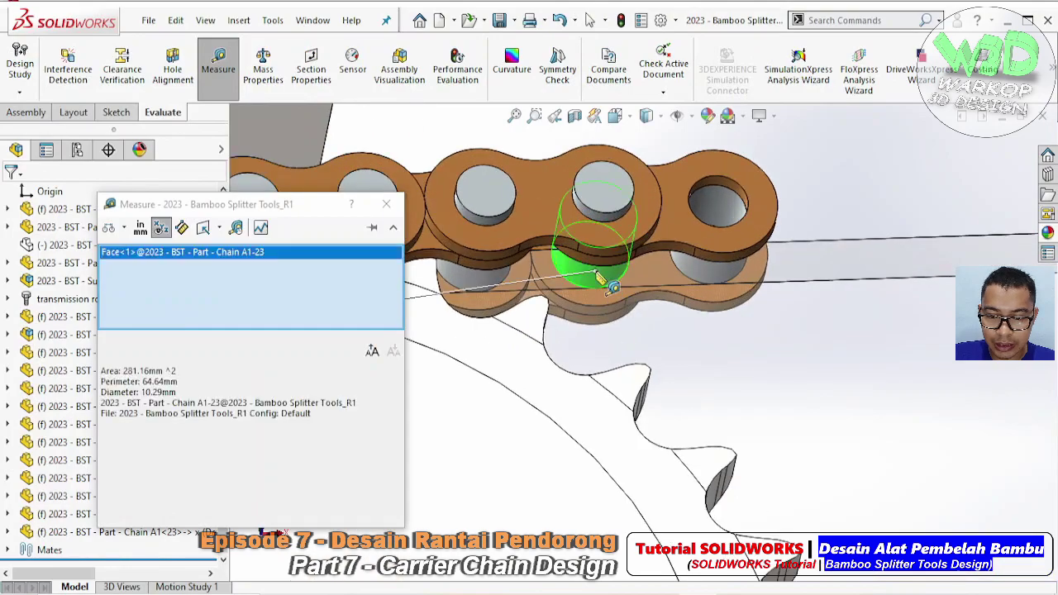
{"action": "left_click", "coordinate": [709, 285]}
{"action": "middle_click_drag", "start_coordinate": [521, 335], "coordinate": [645, 302], "text": "ctrl"}
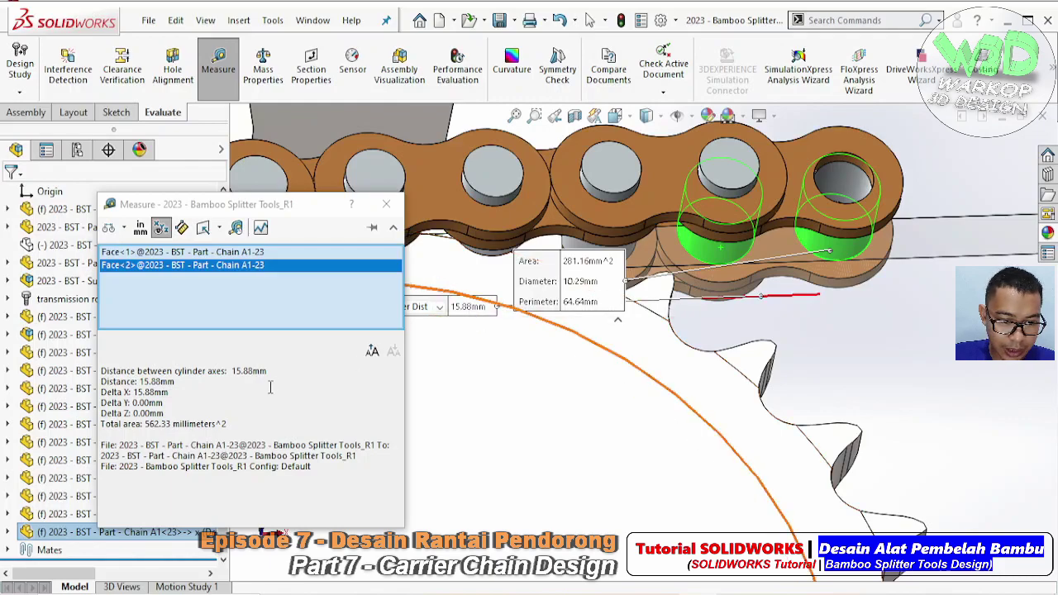
{"action": "left_click", "coordinate": [288, 440]}
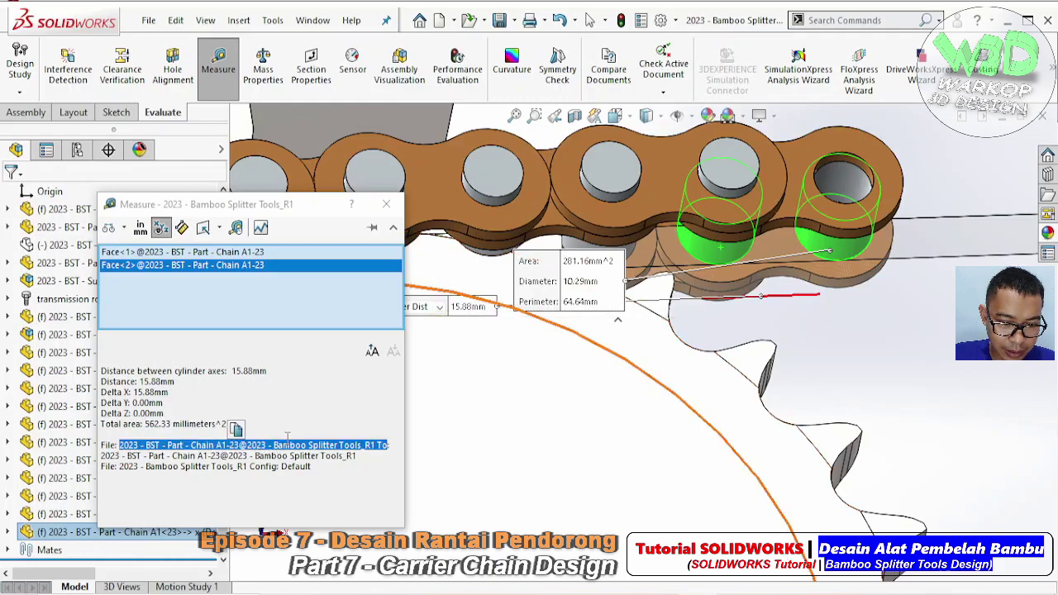
{"action": "left_click", "coordinate": [386, 203]}
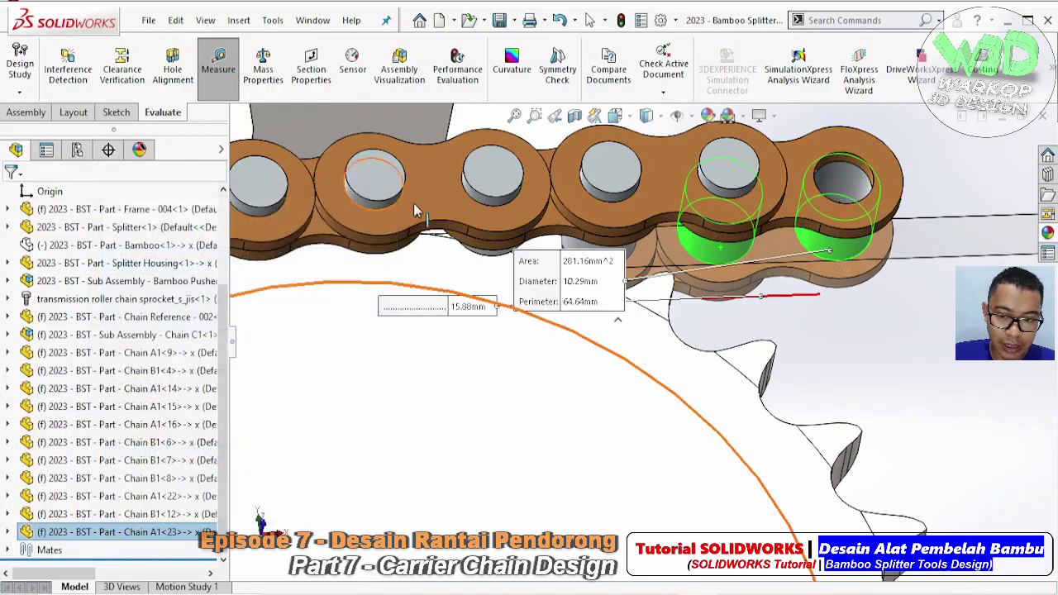
{"action": "scroll", "coordinate": [275, 421], "scroll_direction": "up", "scroll_amount": 2}
- Start a linear component pattern along the guide path edge with 15.88 mm spacing
{"action": "left_click", "coordinate": [25, 114]}
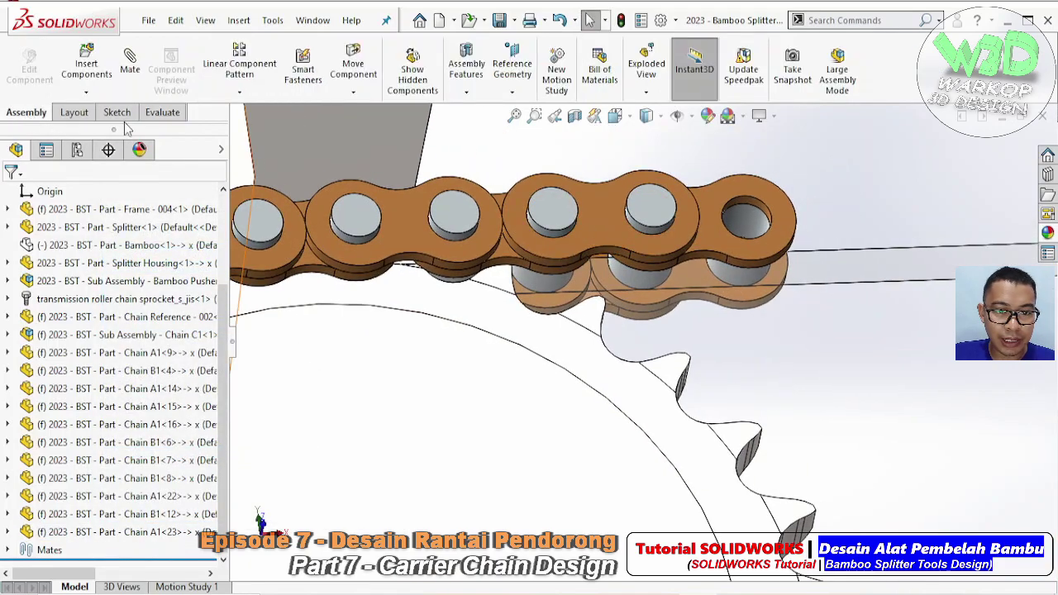
{"action": "left_click", "coordinate": [248, 73]}
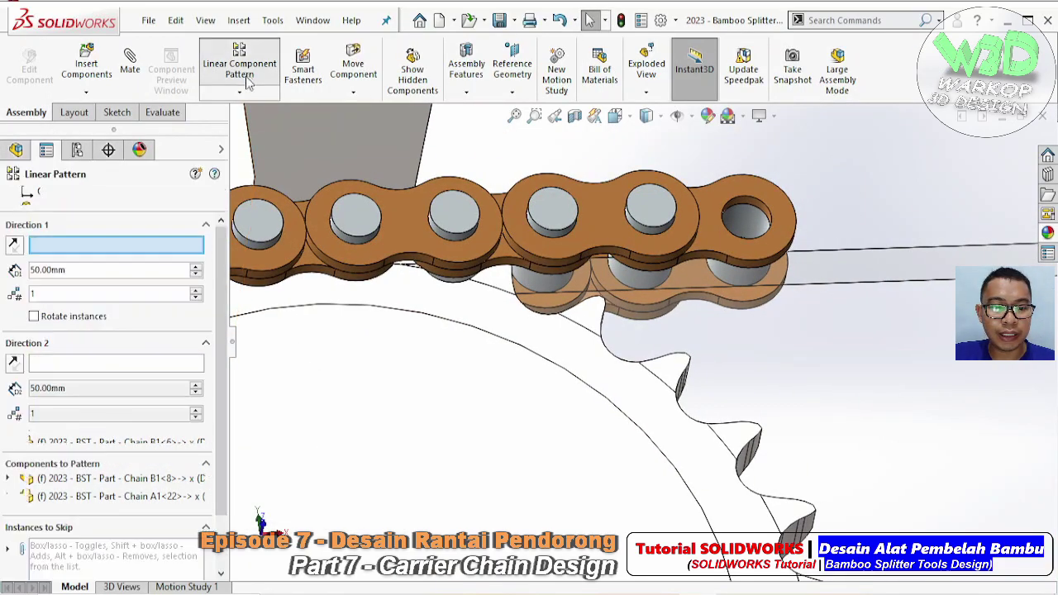
{"action": "left_click", "coordinate": [882, 250]}
{"action": "scroll", "coordinate": [882, 257], "scroll_direction": "up", "scroll_amount": 3}
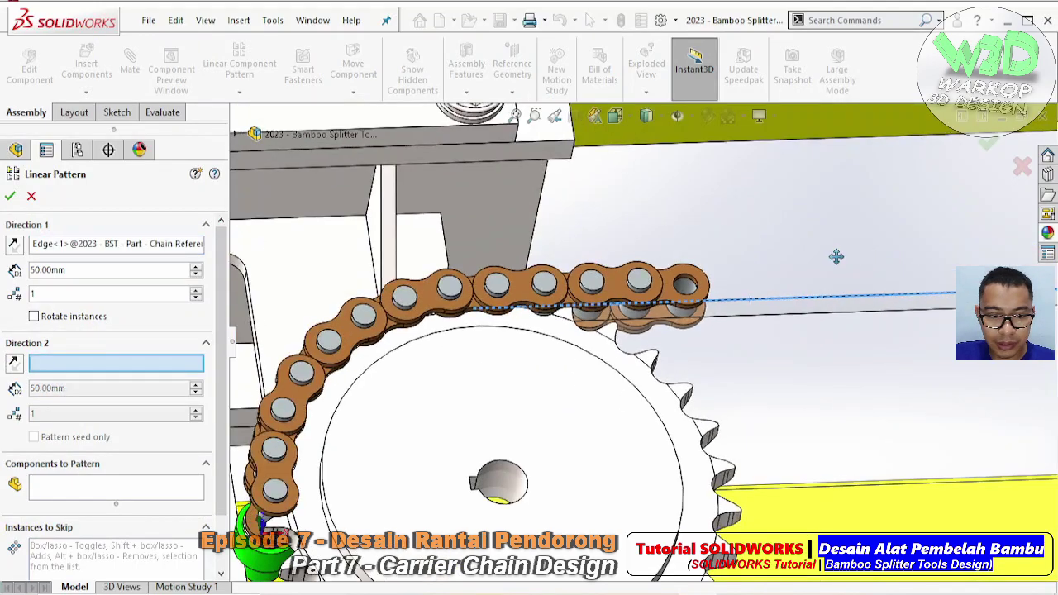
{"action": "type", "text": "15"}
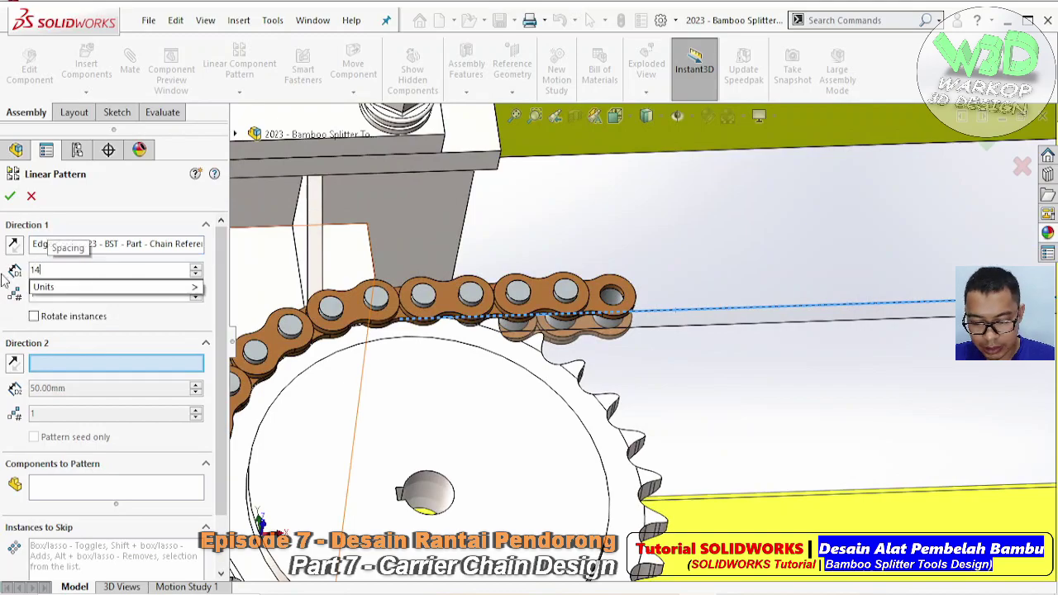
{"action": "type", "text": ".88"}
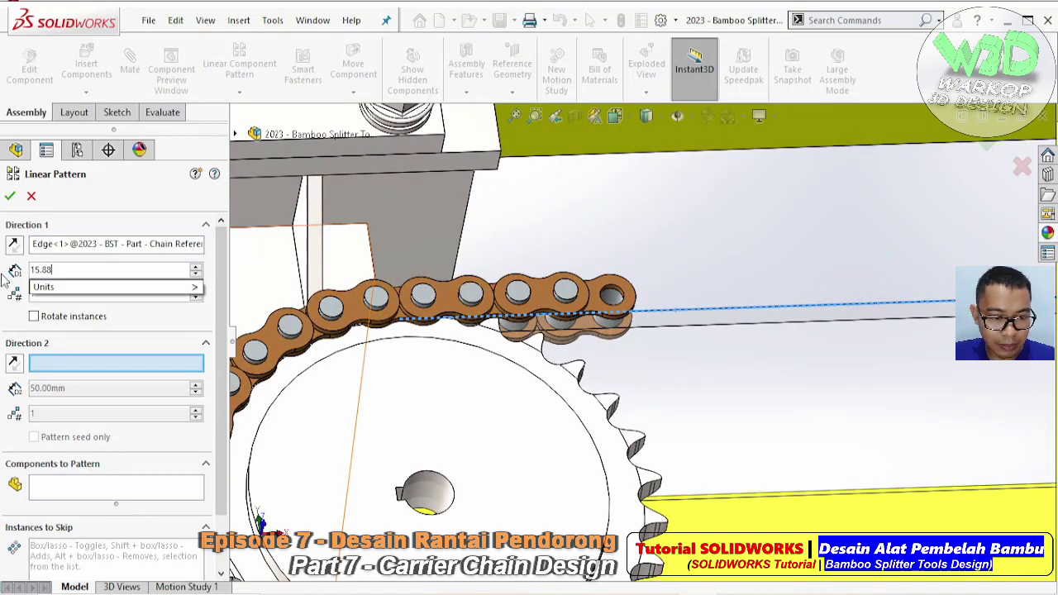
{"action": "key", "text": "Return"}
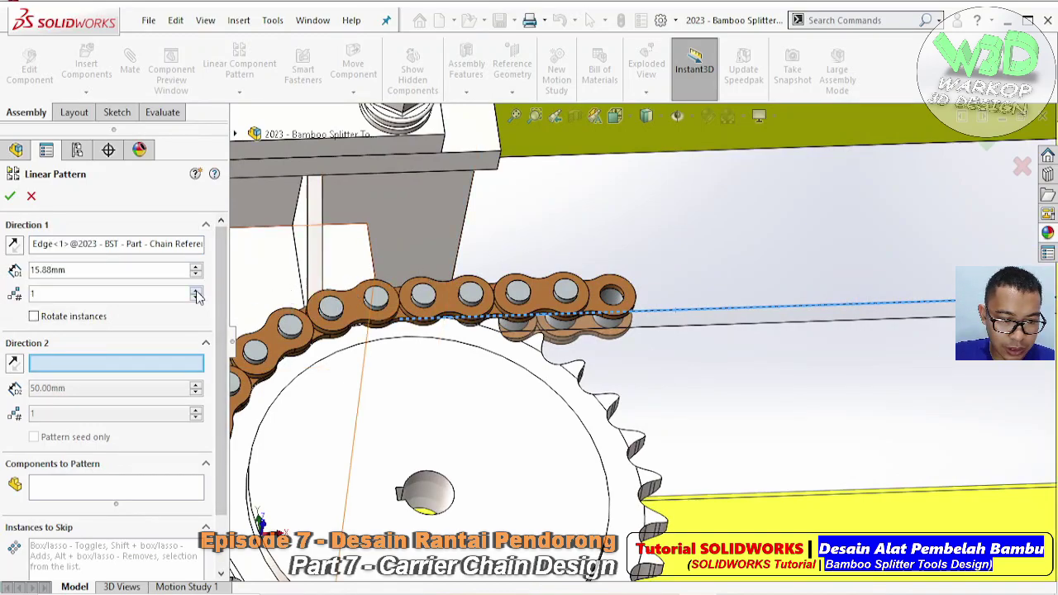
- Add Chain B1<12> to the pattern, reverse direction, and double spacing to 31.76 mm
{"action": "left_click", "coordinate": [111, 492]}
{"action": "scroll", "coordinate": [651, 295], "scroll_direction": "down", "scroll_amount": 3}
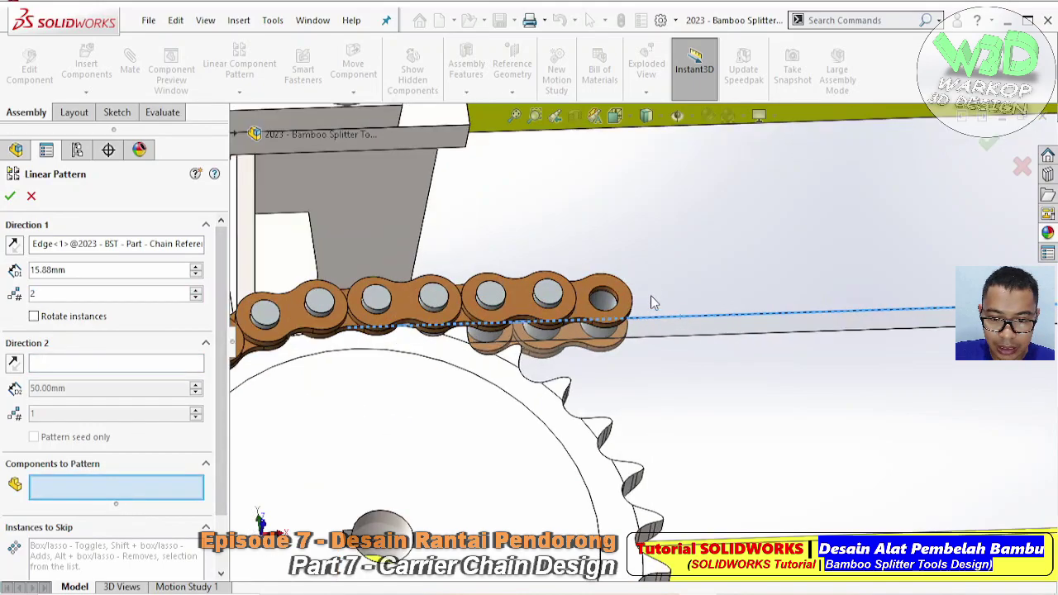
{"action": "left_click", "coordinate": [493, 317]}
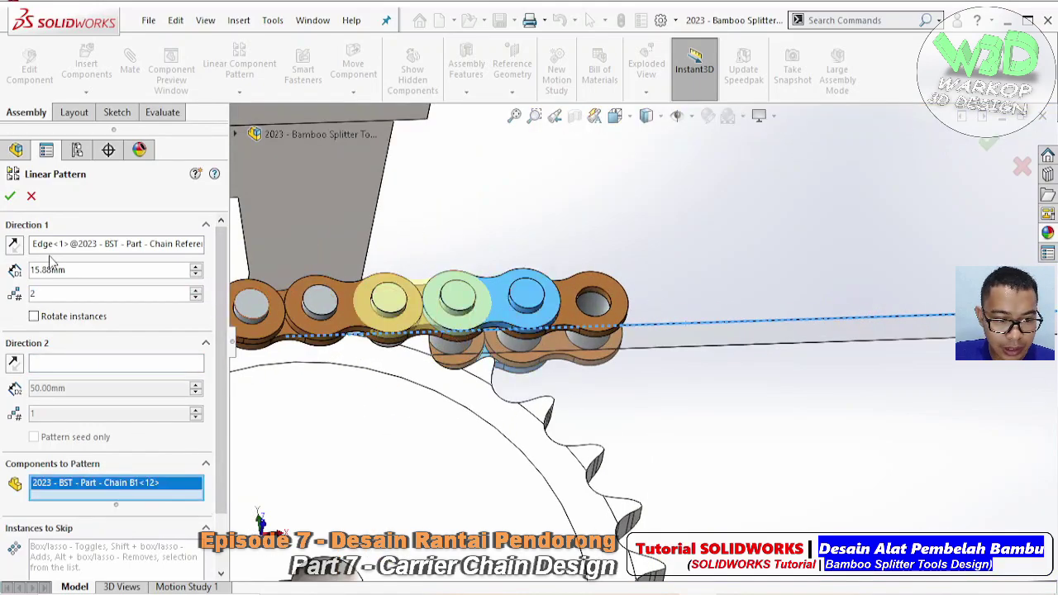
{"action": "left_click", "coordinate": [13, 248]}
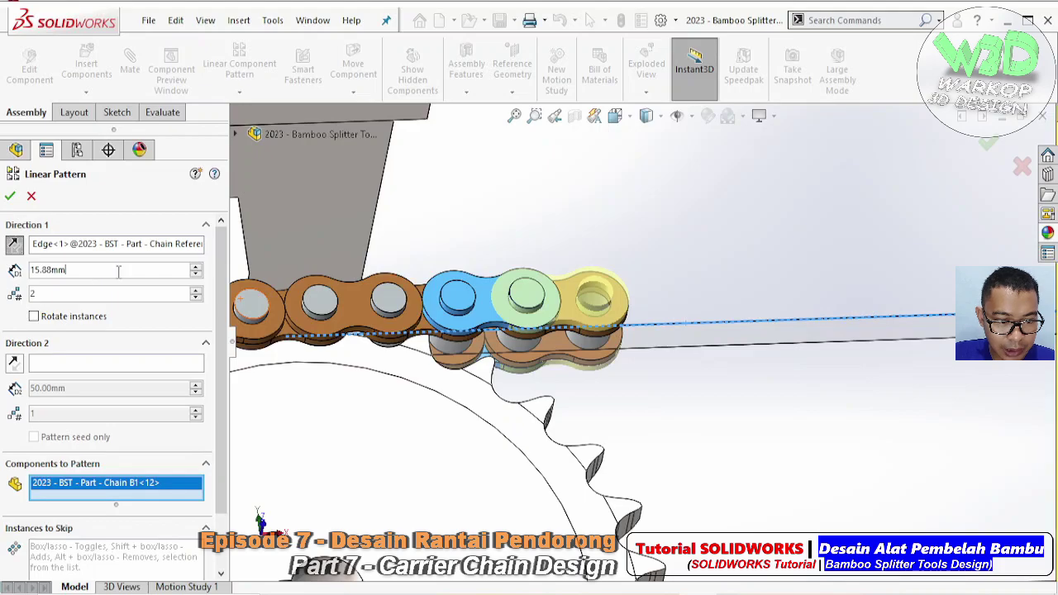
{"action": "type", "text": "*2"}
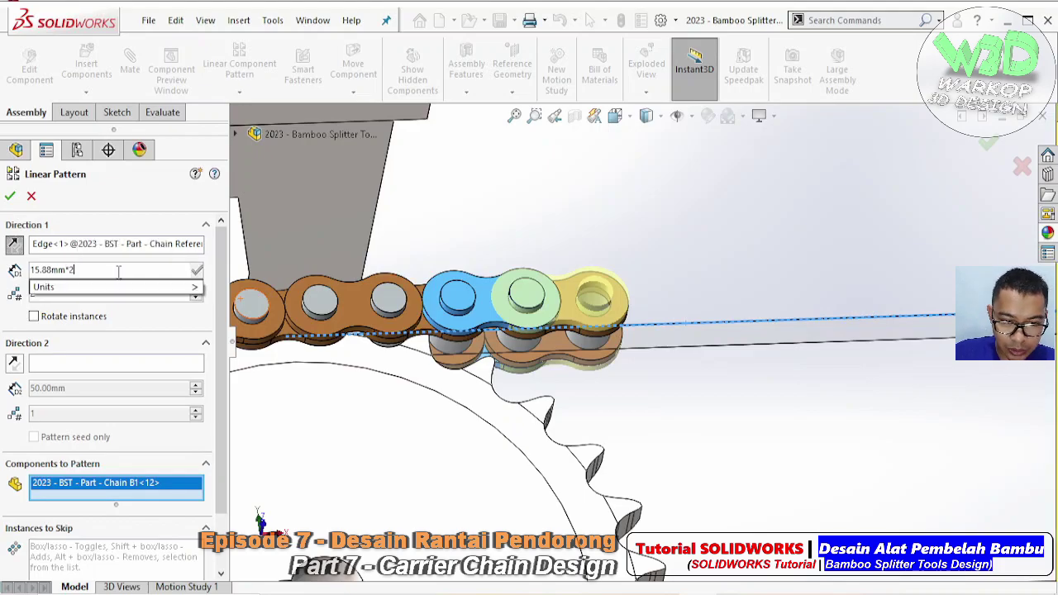
{"action": "key", "text": "Return"}
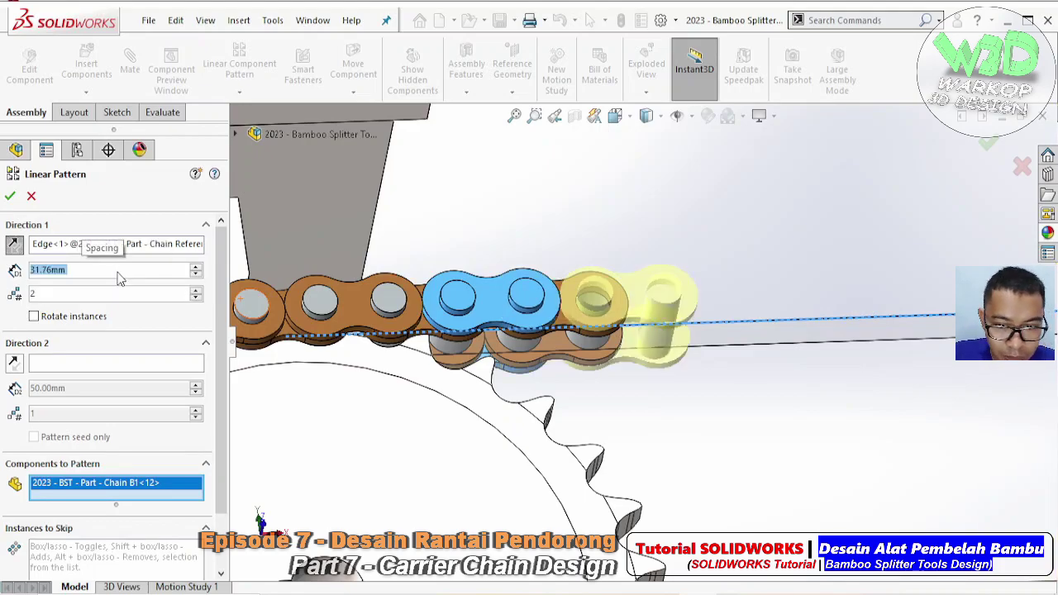
- Add Chain A1<23> to the pattern and set 40 instances
{"action": "scroll", "coordinate": [530, 313], "scroll_direction": "up", "scroll_amount": 1}
{"action": "scroll", "coordinate": [530, 312], "scroll_direction": "up", "scroll_amount": 1}
{"action": "scroll", "coordinate": [530, 313], "scroll_direction": "up", "scroll_amount": 1}
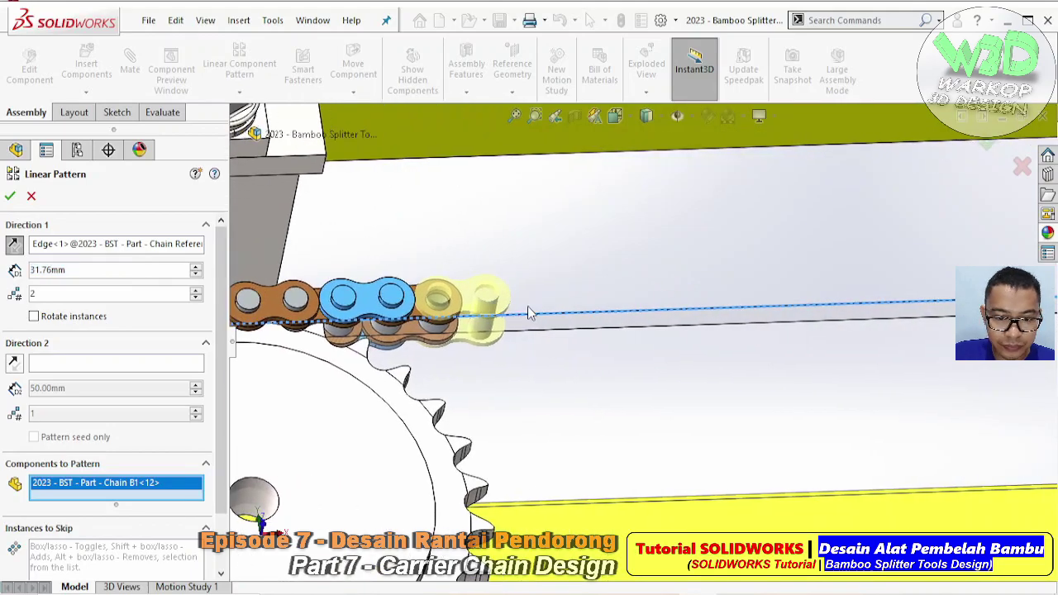
{"action": "left_click", "coordinate": [418, 323]}
{"action": "scroll", "coordinate": [768, 357], "scroll_direction": "up", "scroll_amount": 2}
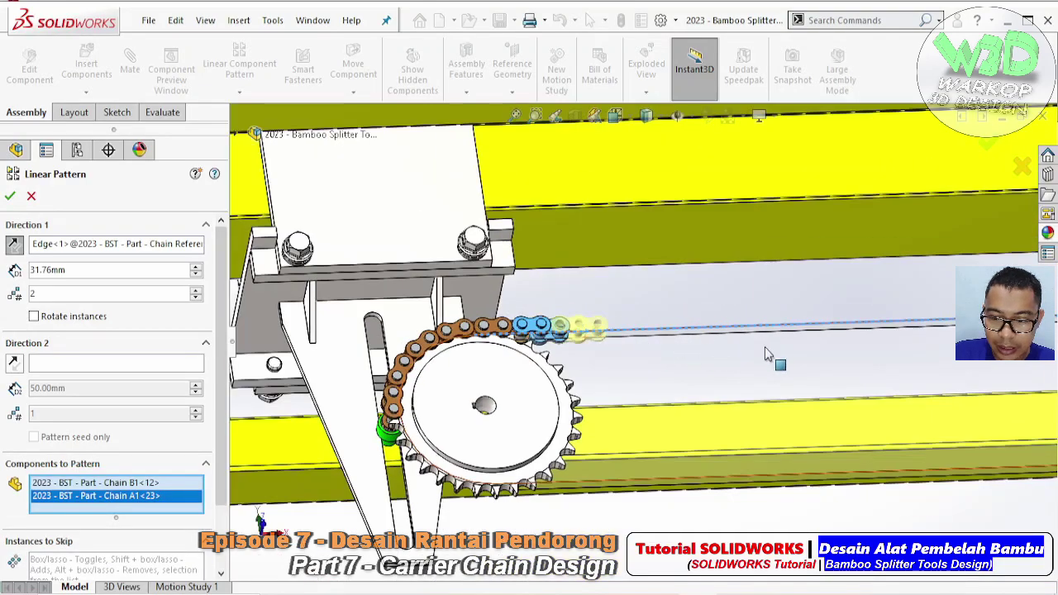
{"action": "scroll", "coordinate": [769, 357], "scroll_direction": "up", "scroll_amount": 1}
{"action": "scroll", "coordinate": [768, 358], "scroll_direction": "up", "scroll_amount": 1}
{"action": "scroll", "coordinate": [769, 357], "scroll_direction": "up", "scroll_amount": 1}
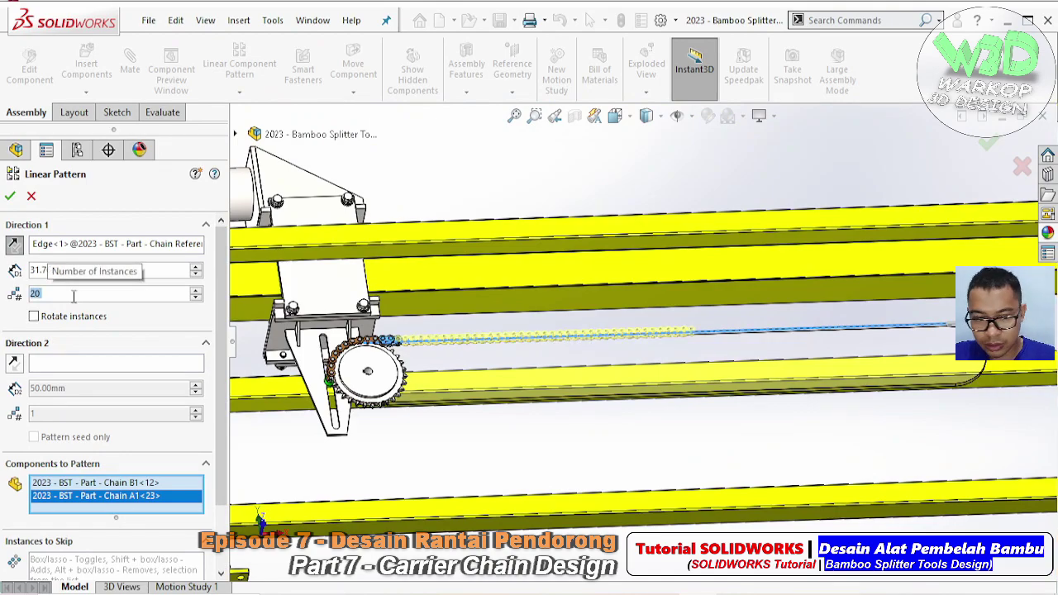
{"action": "type", "text": "0"}
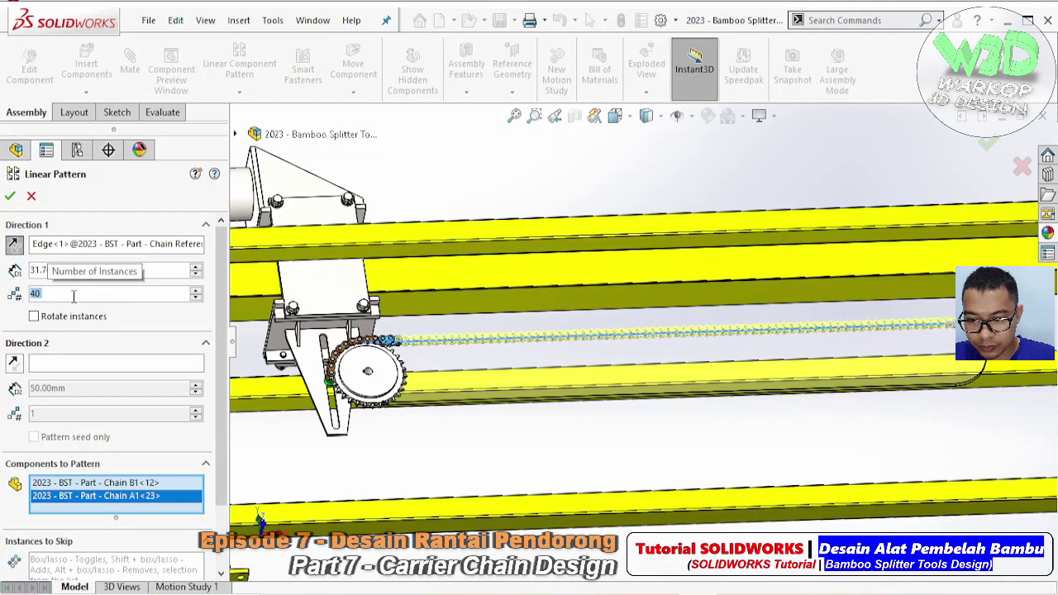
- Accept the linear pattern and dissolve LocalLPattern1 into individual links
{"action": "left_click", "coordinate": [9, 196]}
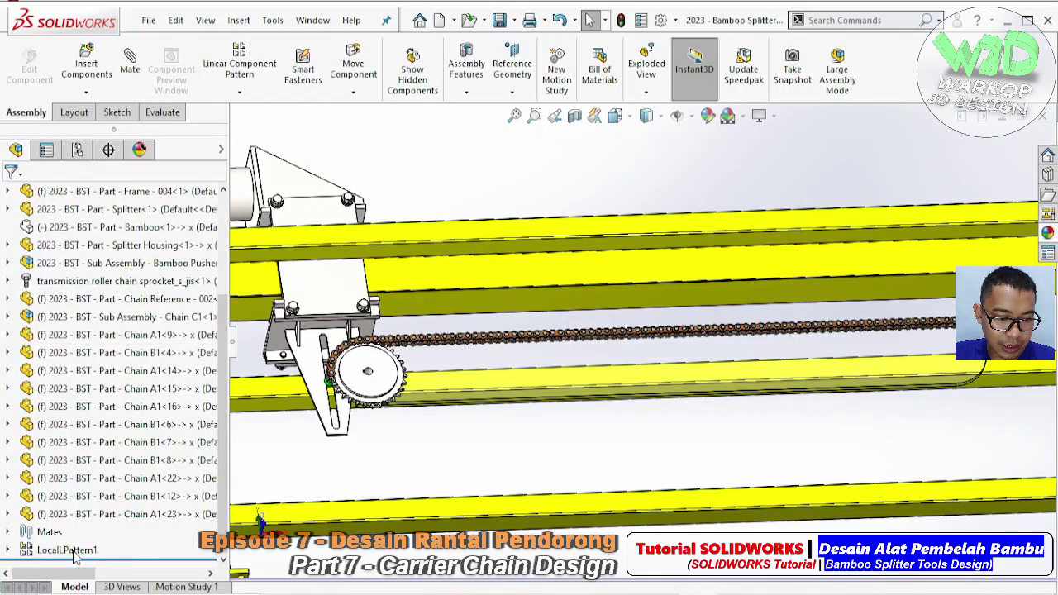
{"action": "right_click", "coordinate": [54, 550]}
{"action": "left_click", "coordinate": [151, 356]}
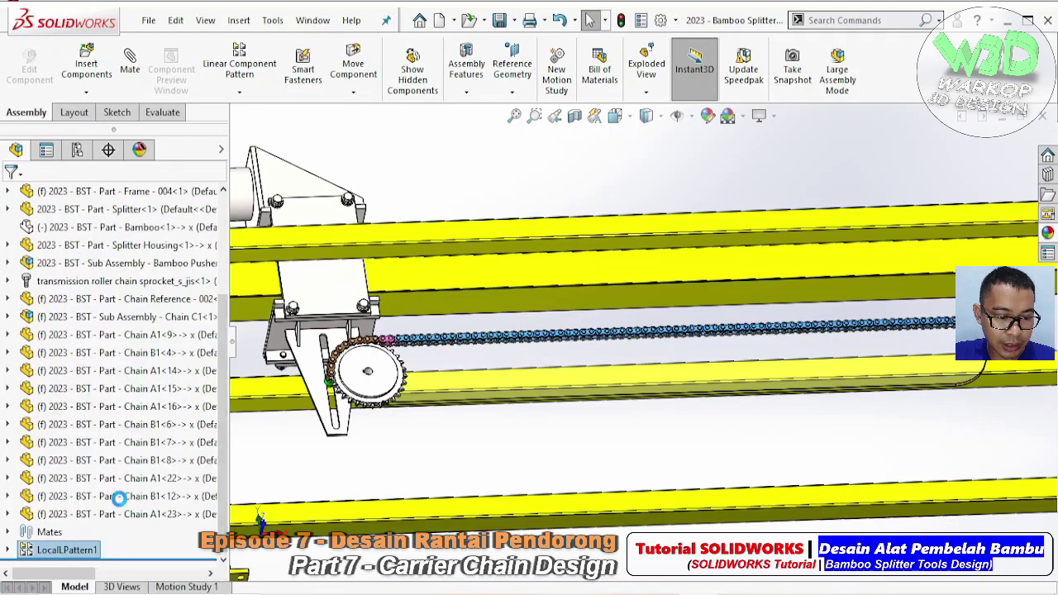
- Select the newly patterned chain links and fix them in place
{"action": "scroll", "coordinate": [151, 444], "scroll_direction": "up", "scroll_amount": 5}
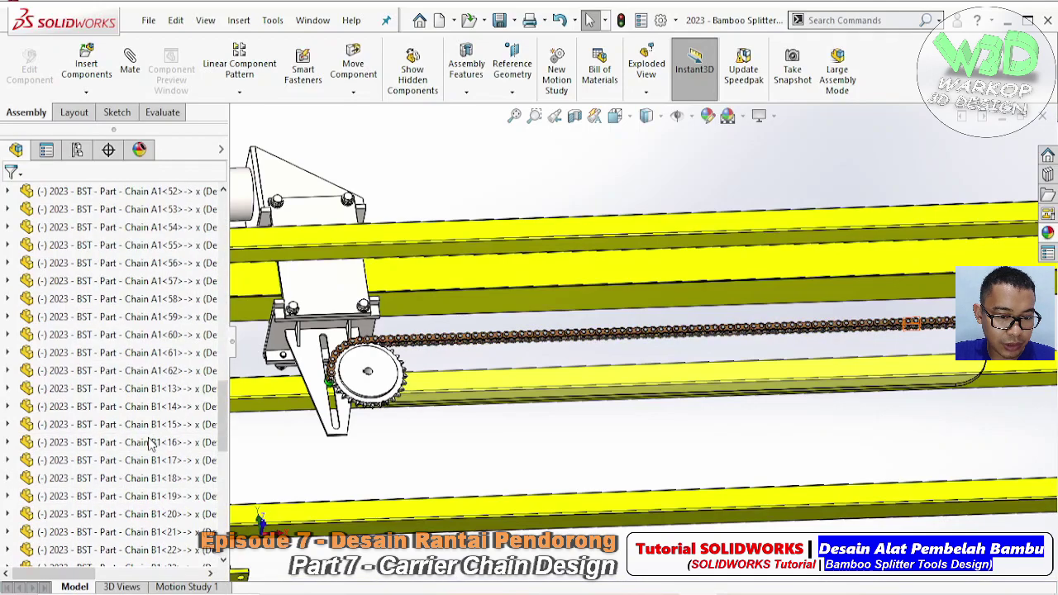
{"action": "scroll", "coordinate": [151, 444], "scroll_direction": "up", "scroll_amount": 5}
{"action": "scroll", "coordinate": [148, 444], "scroll_direction": "up", "scroll_amount": 10}
{"action": "scroll", "coordinate": [148, 445], "scroll_direction": "down", "scroll_amount": 5}
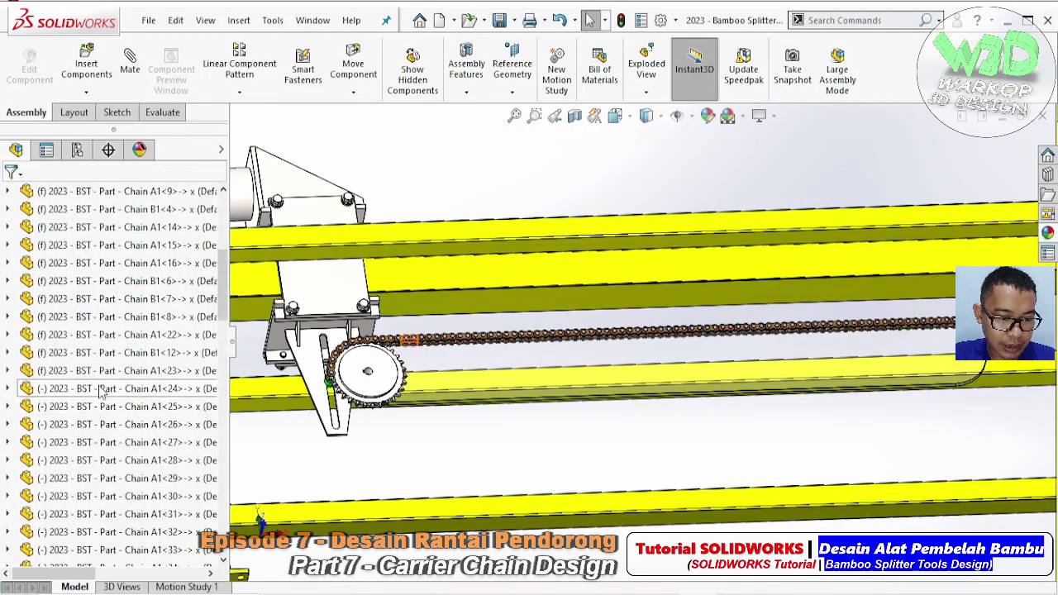
{"action": "scroll", "coordinate": [124, 459], "scroll_direction": "down", "scroll_amount": 8}
{"action": "scroll", "coordinate": [120, 468], "scroll_direction": "down", "scroll_amount": 10}
{"action": "scroll", "coordinate": [124, 475], "scroll_direction": "down", "scroll_amount": 5}
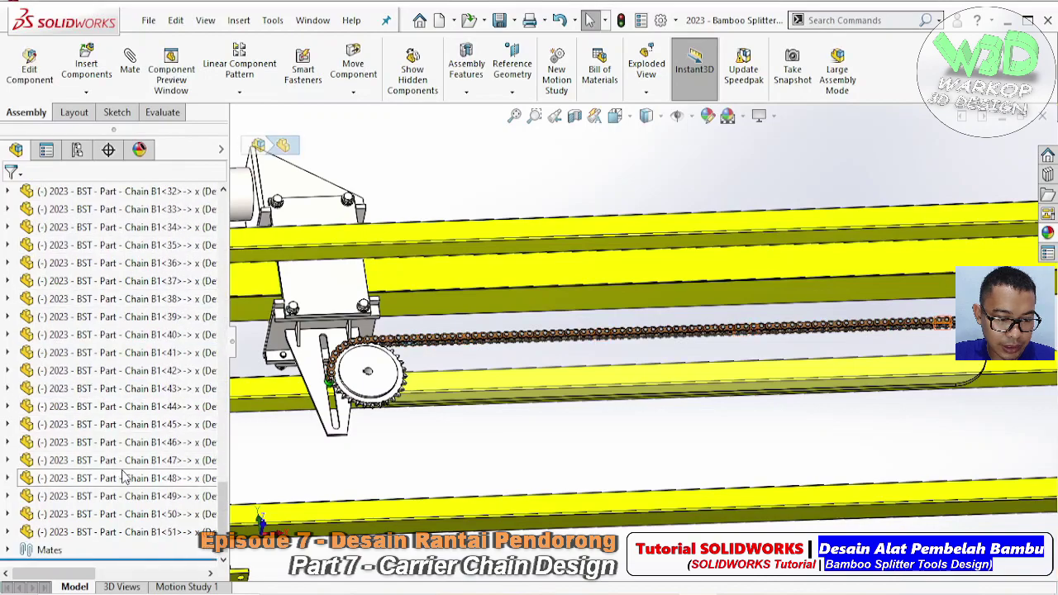
{"action": "left_click", "coordinate": [124, 533], "text": "shift"}
{"action": "right_click", "coordinate": [124, 534]}
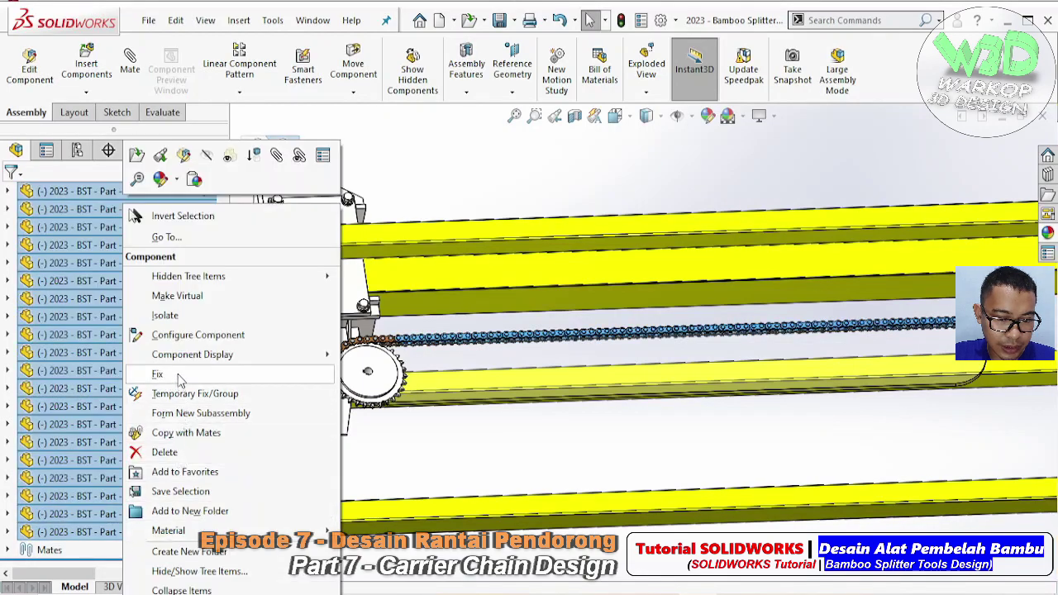
{"action": "left_click", "coordinate": [180, 378]}
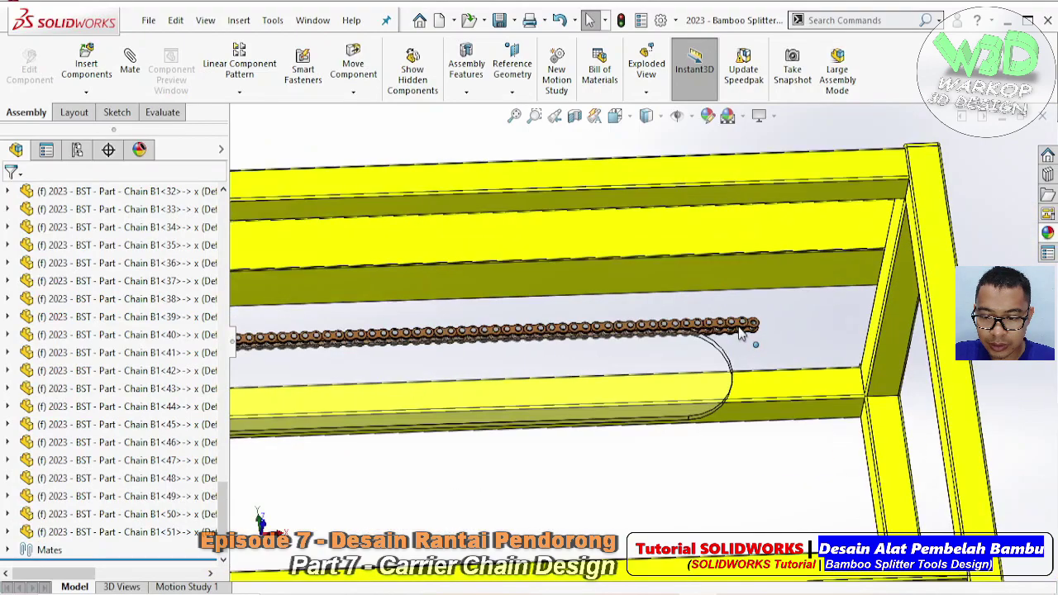
- Delete the surplus patterned links at the chain's end
{"action": "scroll", "coordinate": [789, 343], "scroll_direction": "down", "scroll_amount": 10}
{"action": "left_click", "coordinate": [790, 343]}
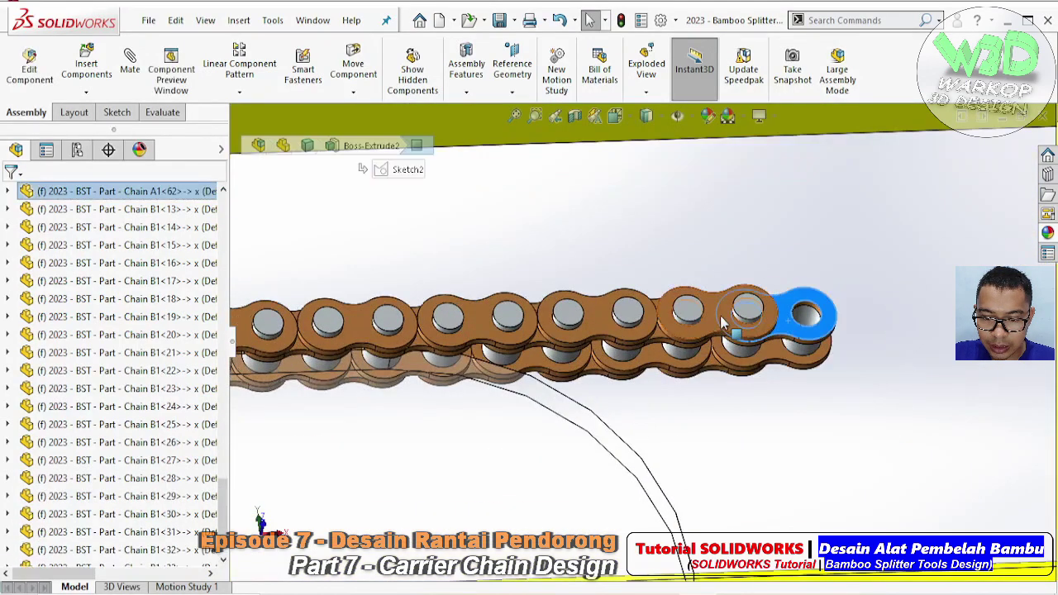
{"action": "left_click", "coordinate": [652, 370], "text": "ctrl"}
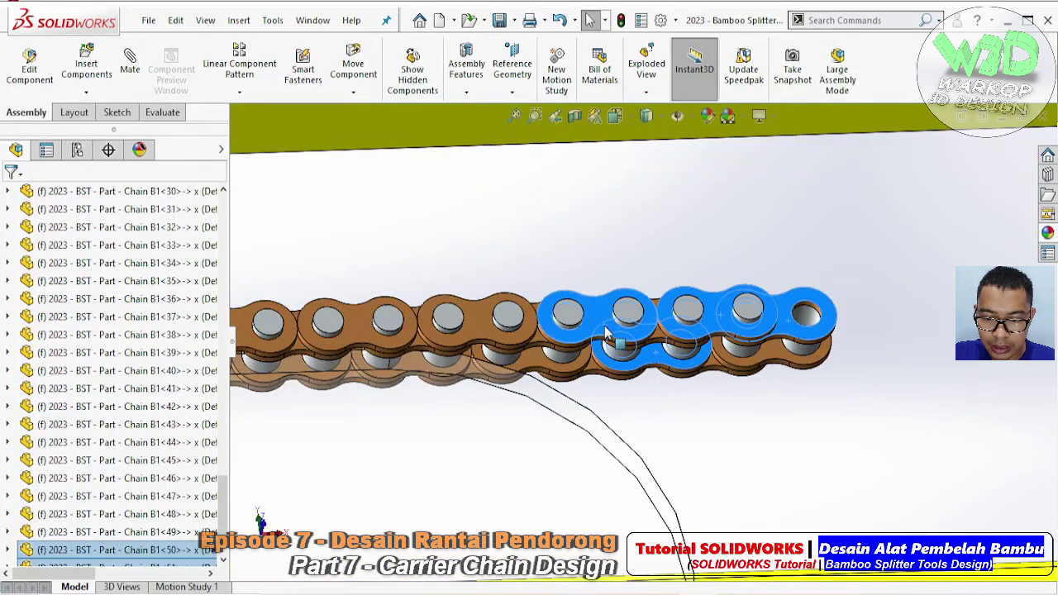
{"action": "right_click", "coordinate": [647, 379]}
{"action": "left_click", "coordinate": [656, 436]}
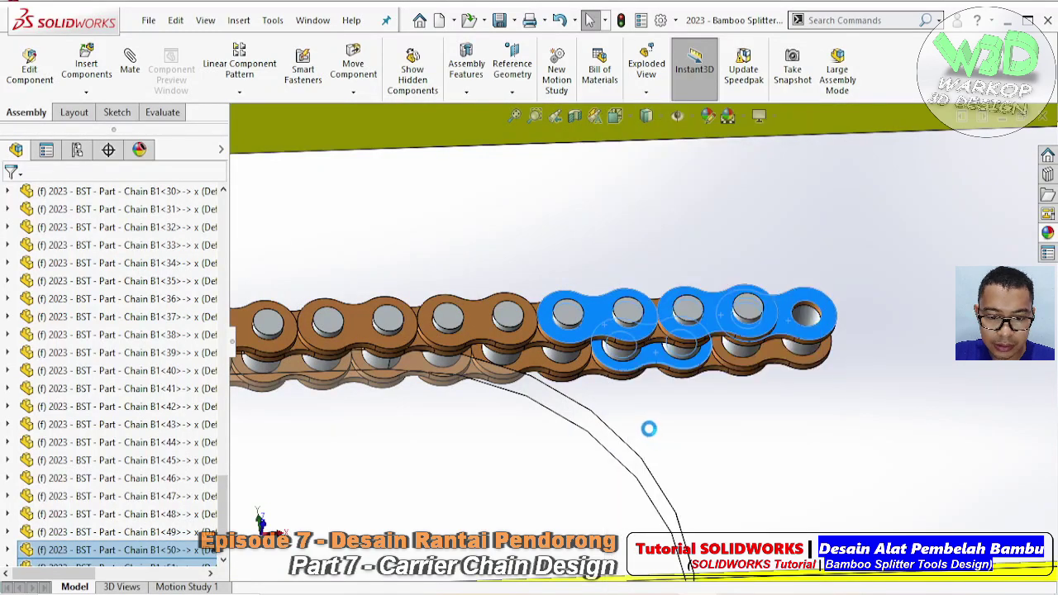
{"action": "scroll", "coordinate": [728, 331], "scroll_direction": "down", "scroll_amount": 3}
{"action": "left_click", "coordinate": [730, 327]}
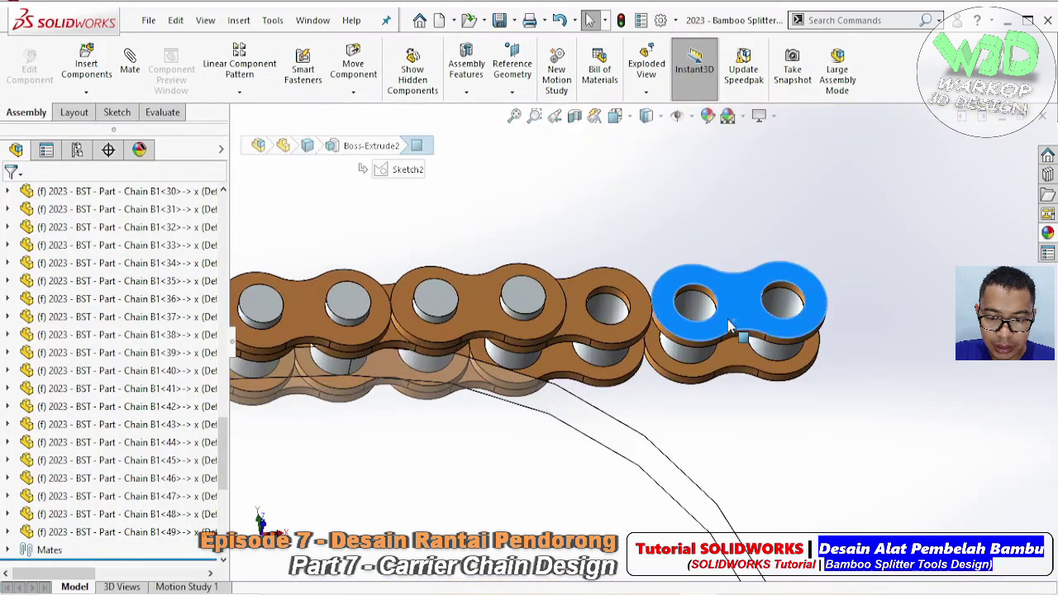
{"action": "left_click", "coordinate": [608, 334], "text": "ctrl"}
{"action": "right_click", "coordinate": [633, 339]}
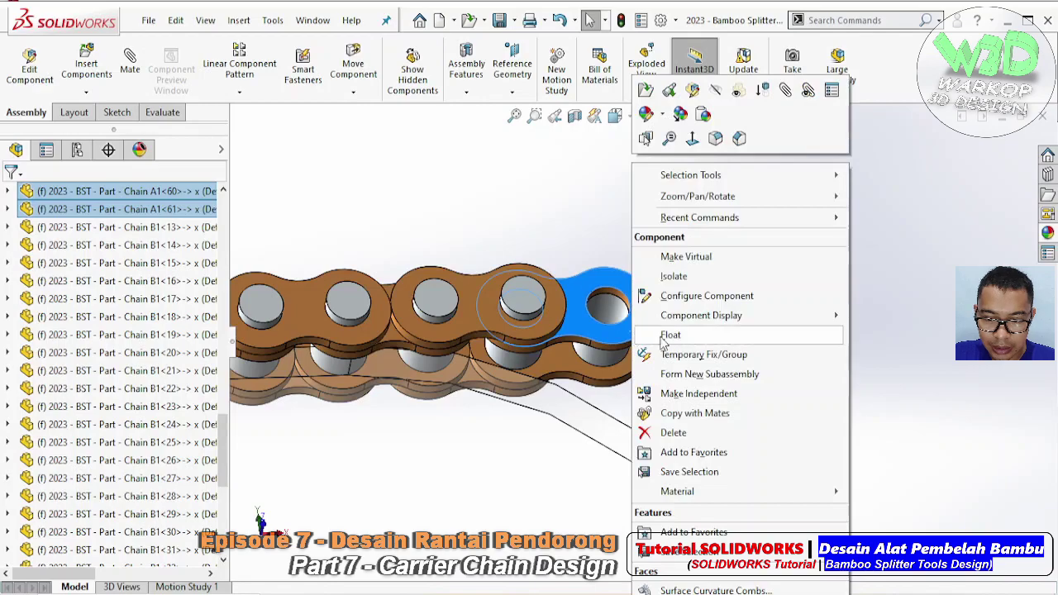
{"action": "left_click", "coordinate": [681, 433]}
- Float the chain's end link and move it up off the straight run
{"action": "middle_click_drag", "start_coordinate": [548, 361], "coordinate": [754, 323], "text": "ctrl"}
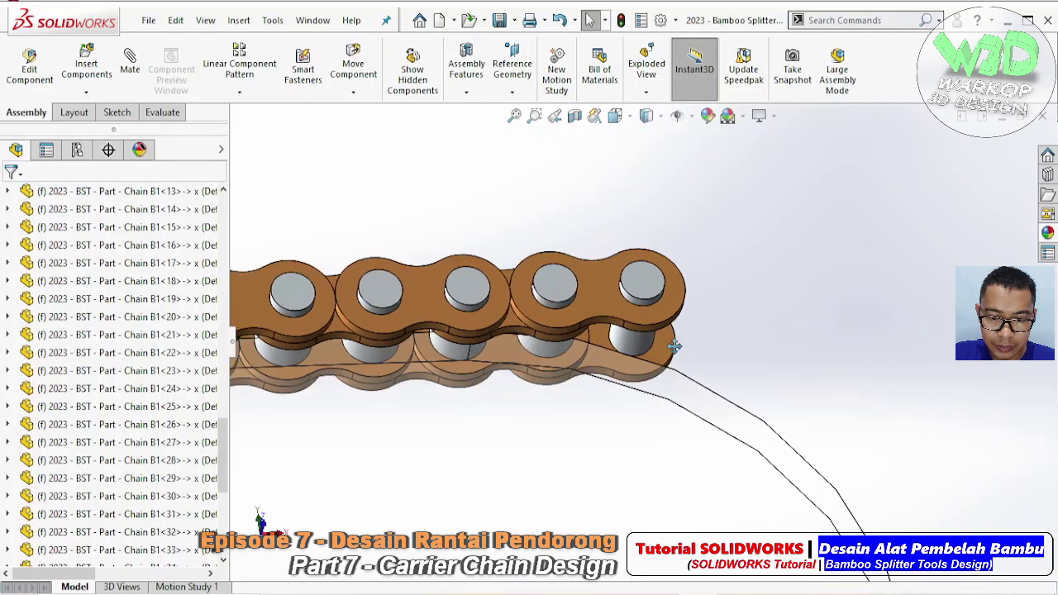
{"action": "left_click", "coordinate": [732, 298]}
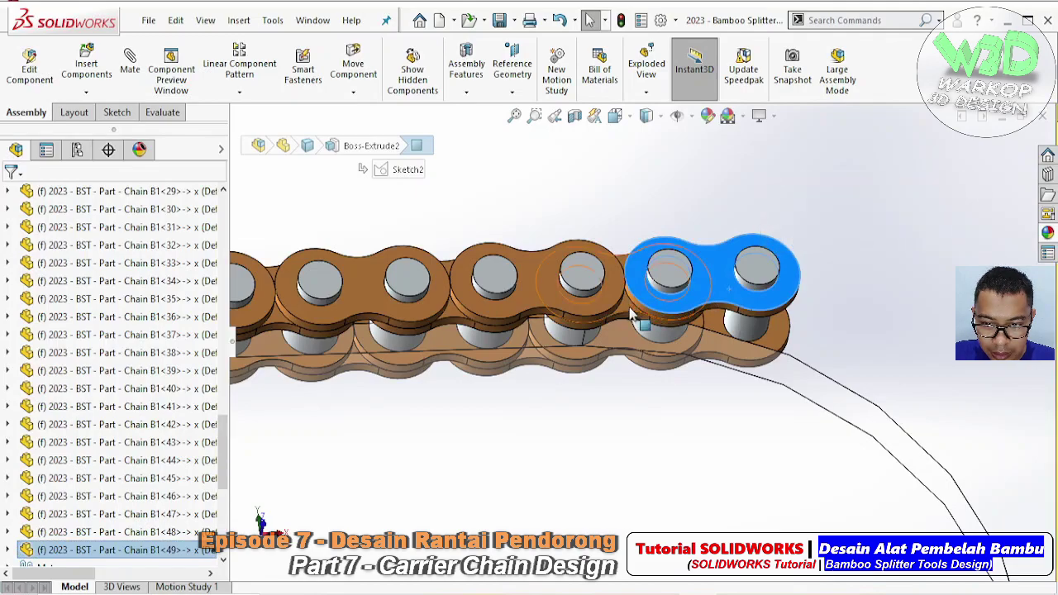
{"action": "right_click", "coordinate": [631, 312]}
{"action": "left_click", "coordinate": [711, 302]}
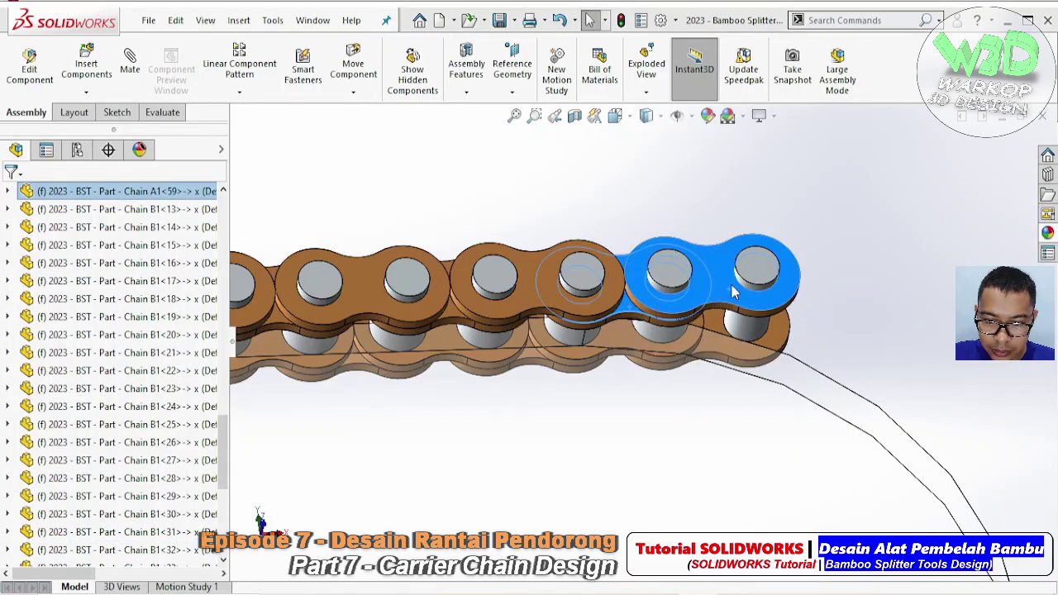
{"action": "left_click_drag", "start_coordinate": [733, 291], "coordinate": [715, 222]}
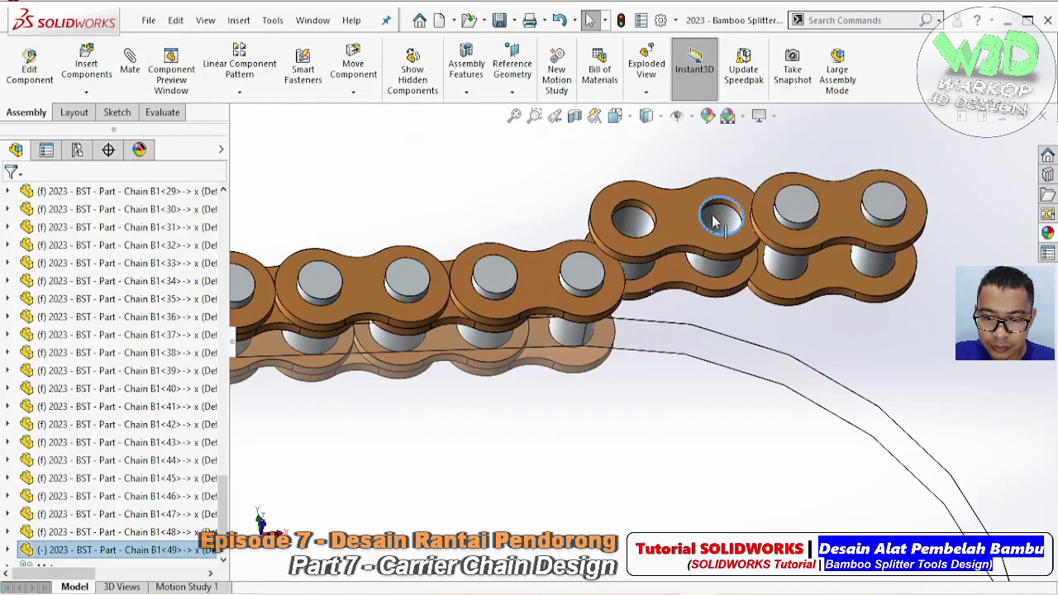
- Float link B1<48>, pull the loose links apart, and move B1<48> beside the upper links
{"action": "scroll", "coordinate": [594, 324], "scroll_direction": "down", "scroll_amount": 5}
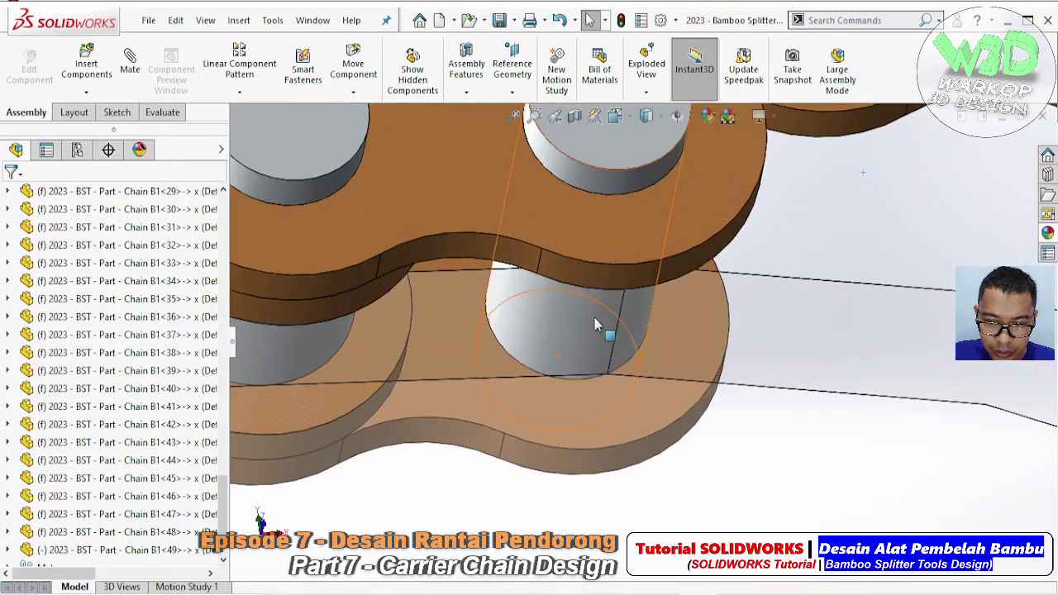
{"action": "scroll", "coordinate": [579, 307], "scroll_direction": "up", "scroll_amount": 2}
{"action": "scroll", "coordinate": [607, 323], "scroll_direction": "up", "scroll_amount": 3}
{"action": "left_click", "coordinate": [558, 263]}
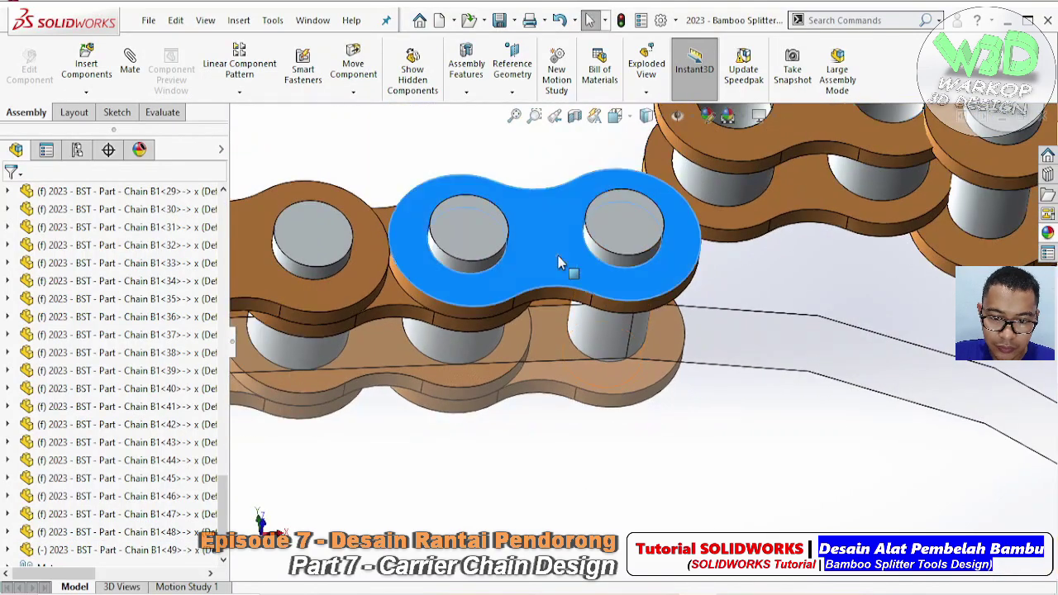
{"action": "right_click", "coordinate": [559, 263]}
{"action": "left_click", "coordinate": [597, 276]}
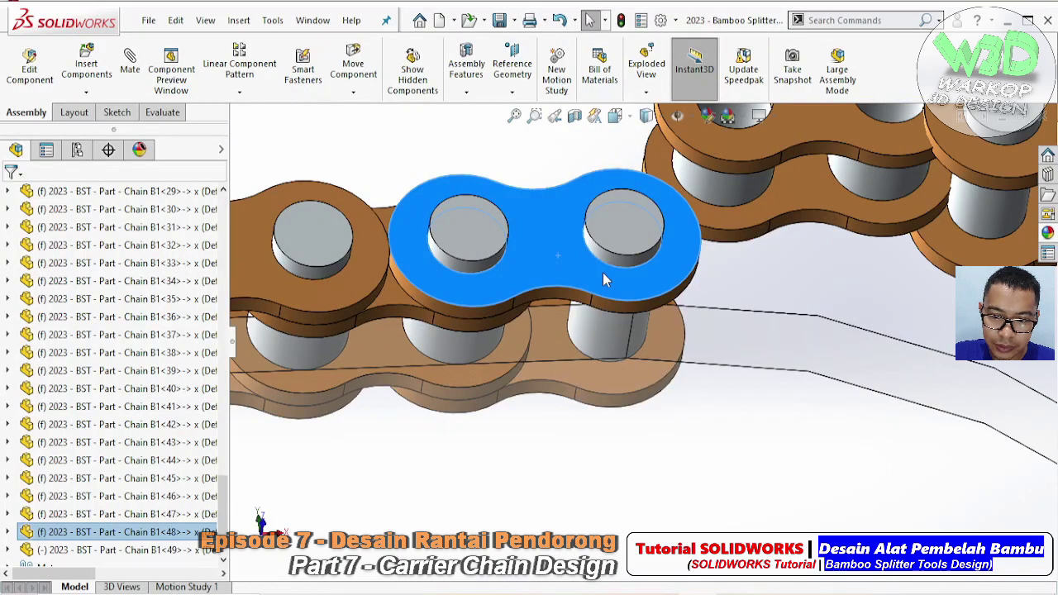
{"action": "scroll", "coordinate": [603, 273], "scroll_direction": "up", "scroll_amount": 3}
{"action": "scroll", "coordinate": [760, 290], "scroll_direction": "down", "scroll_amount": 2}
{"action": "mouse_move", "coordinate": [759, 289]}
{"action": "left_mouse_down"}
{"action": "mouse_move", "coordinate": [883, 351]}
{"action": "mouse_move", "coordinate": [911, 348]}
{"action": "left_mouse_up"}
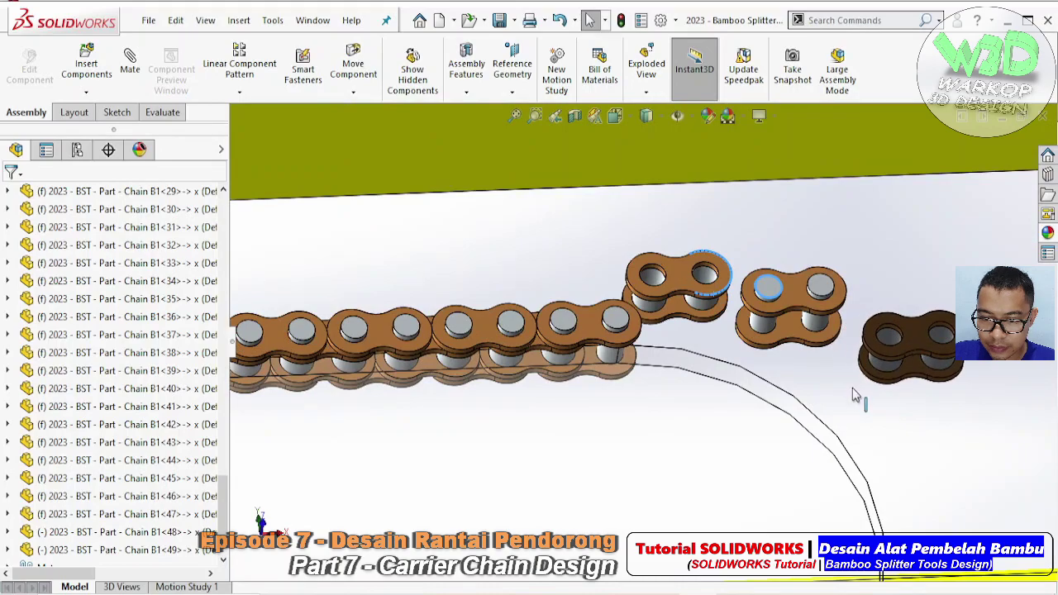
{"action": "left_click_drag", "start_coordinate": [597, 327], "coordinate": [616, 285]}
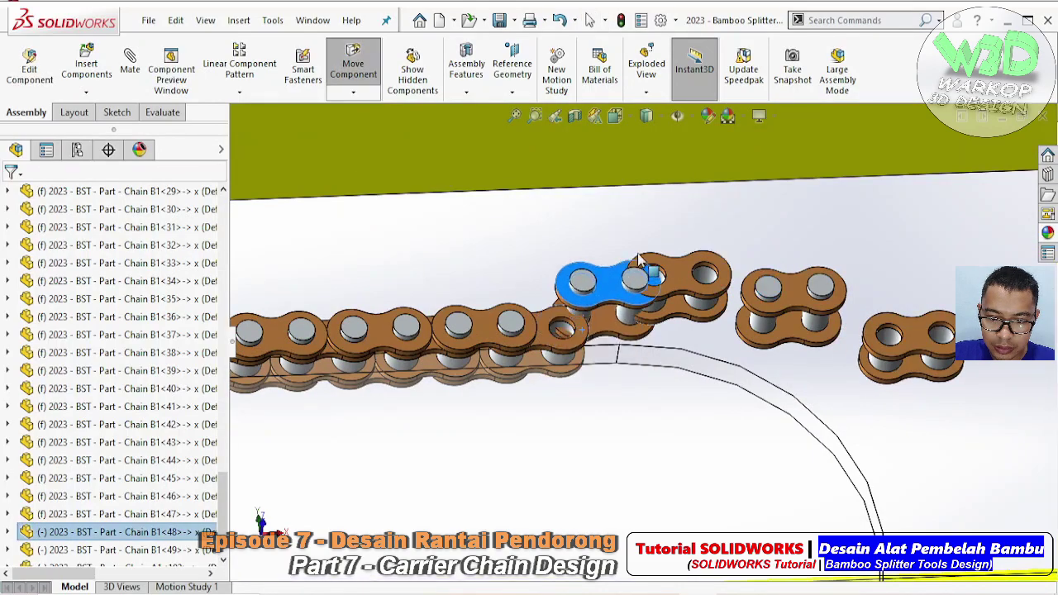
{"action": "scroll", "coordinate": [626, 335], "scroll_direction": "down", "scroll_amount": 5}
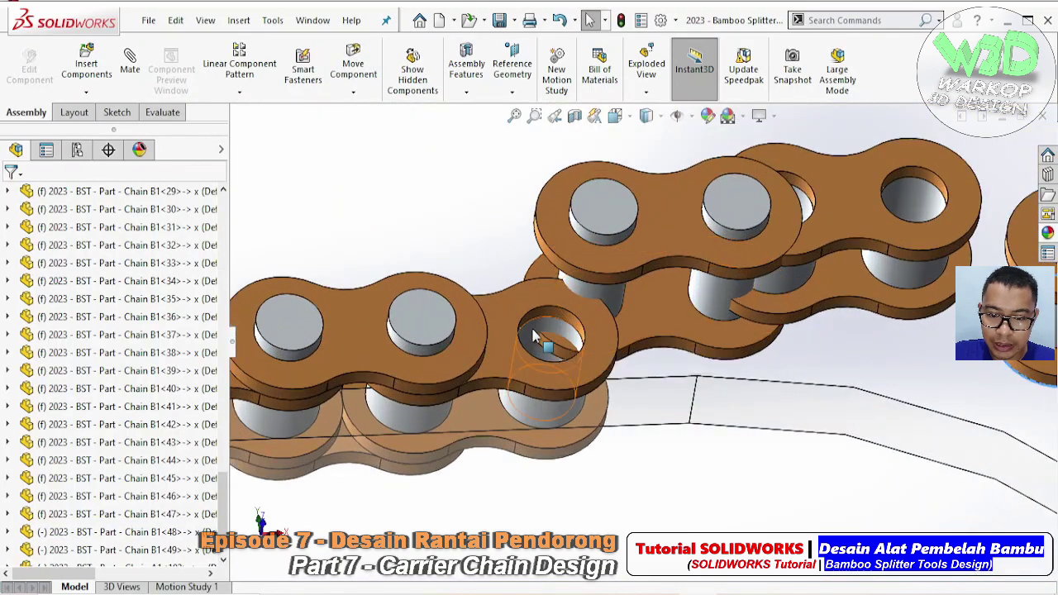
- Mate link B1-48 concentric with A1-58's hole and flush with link B1-47
{"action": "left_click", "coordinate": [550, 338]}
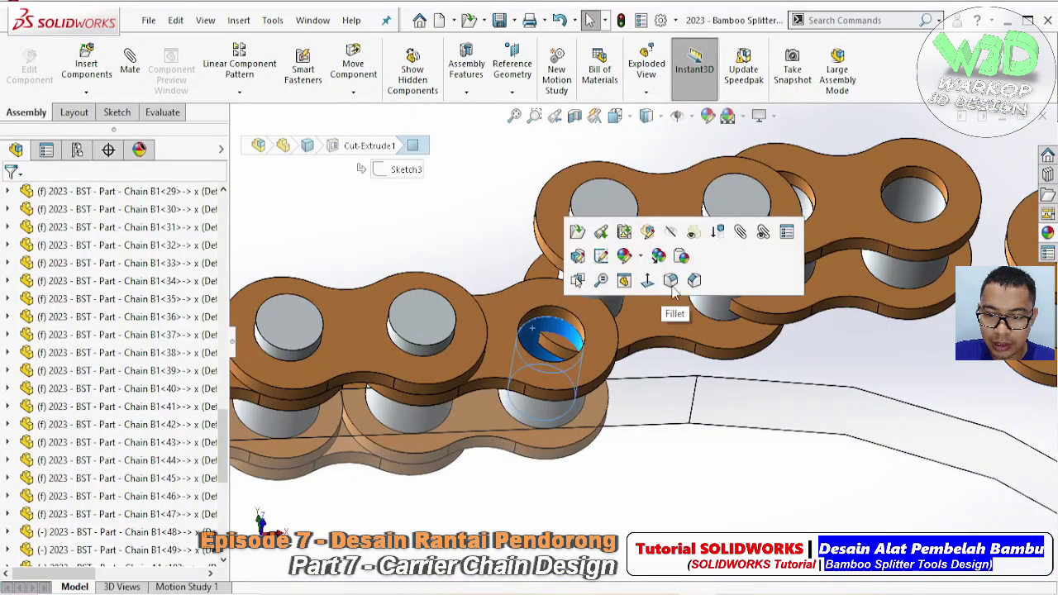
{"action": "left_click", "coordinate": [615, 304]}
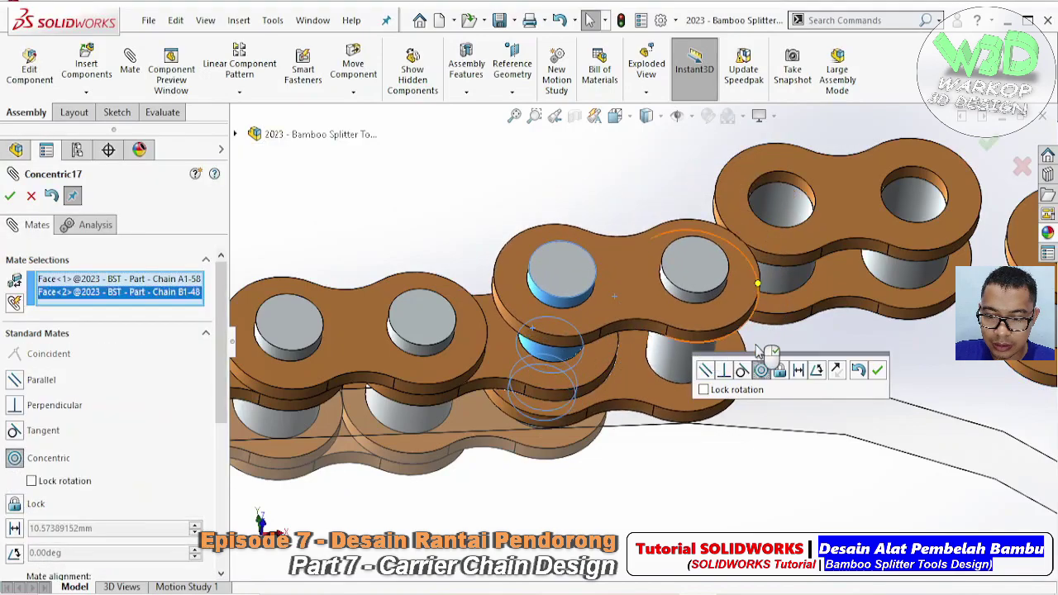
{"action": "left_click", "coordinate": [889, 373]}
{"action": "left_click", "coordinate": [623, 288]}
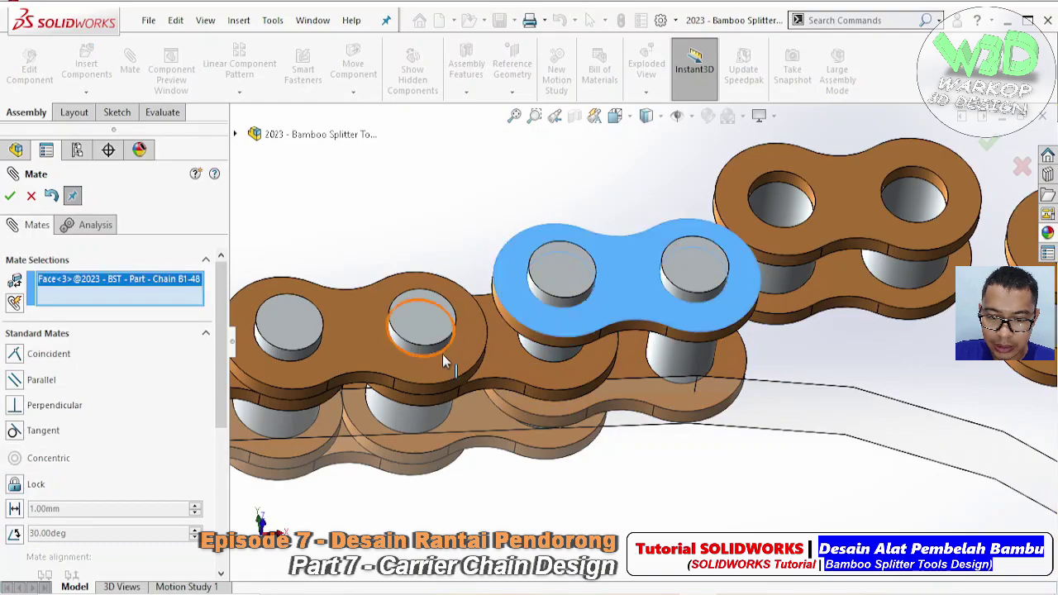
{"action": "left_click", "coordinate": [461, 369]}
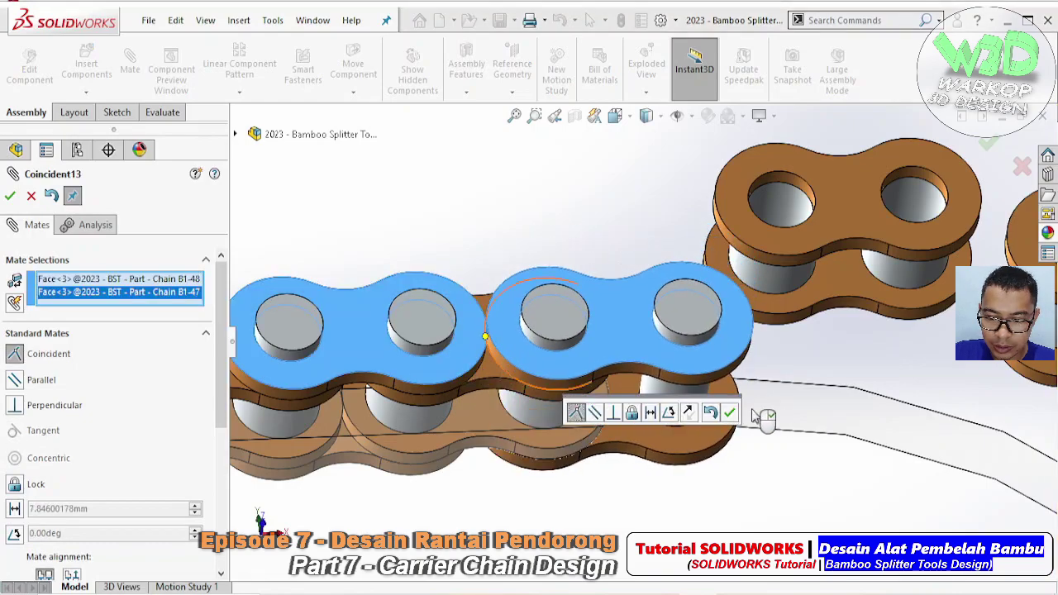
{"action": "left_click", "coordinate": [730, 413]}
- Fit link A1-59's hole on B1-48's other pin and make it flush with A1-58
{"action": "left_click", "coordinate": [687, 403]}
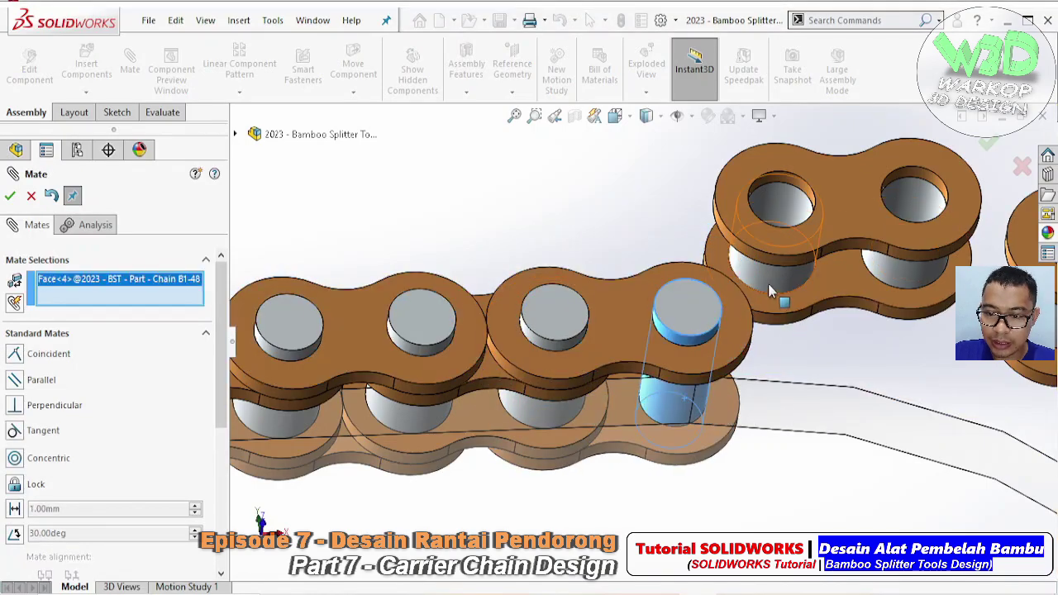
{"action": "left_click", "coordinate": [768, 284]}
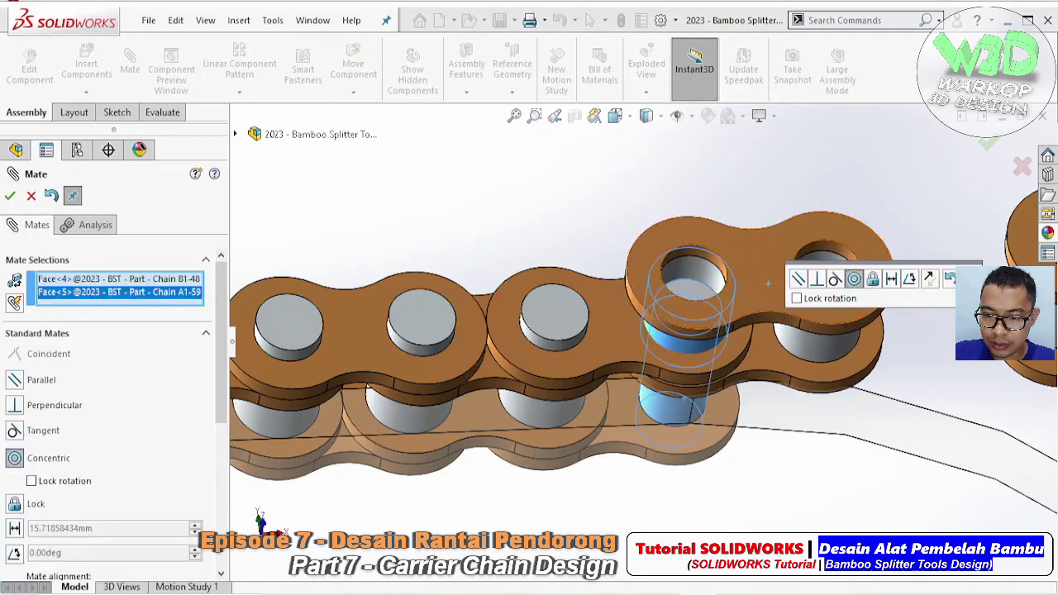
{"action": "key", "text": "Return"}
{"action": "left_click", "coordinate": [773, 288]}
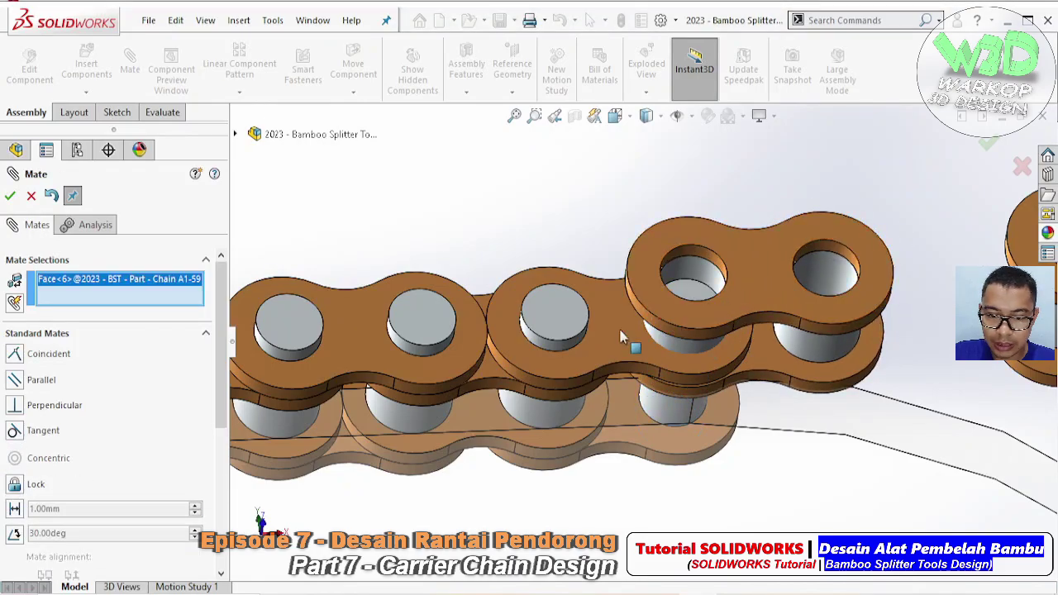
{"action": "left_click", "coordinate": [491, 374]}
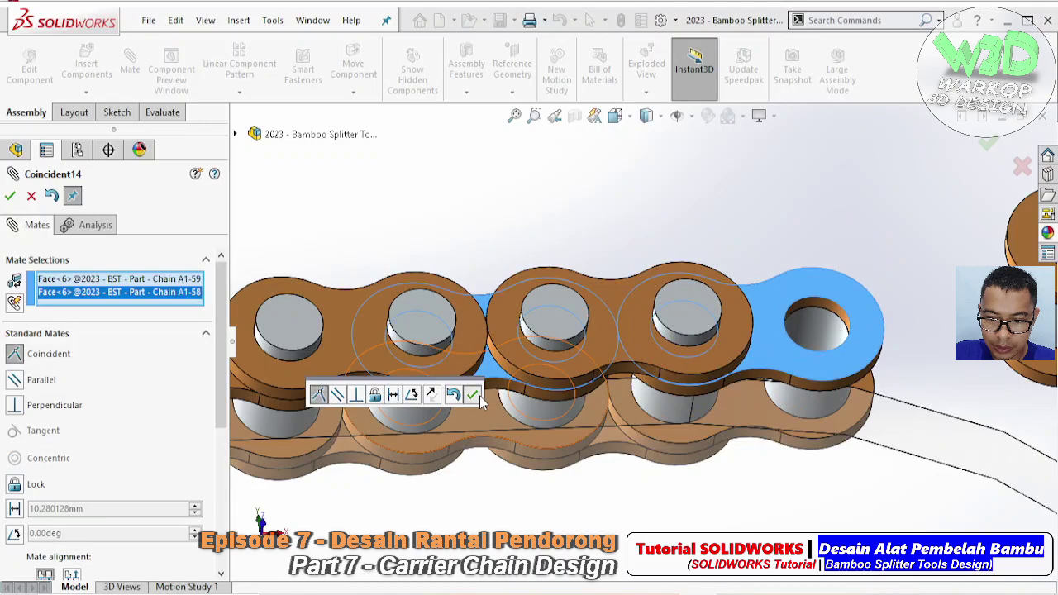
{"action": "left_click", "coordinate": [479, 396]}
- Make one pin of link A1-59 tangent to the guide path face
{"action": "left_click", "coordinate": [674, 413]}
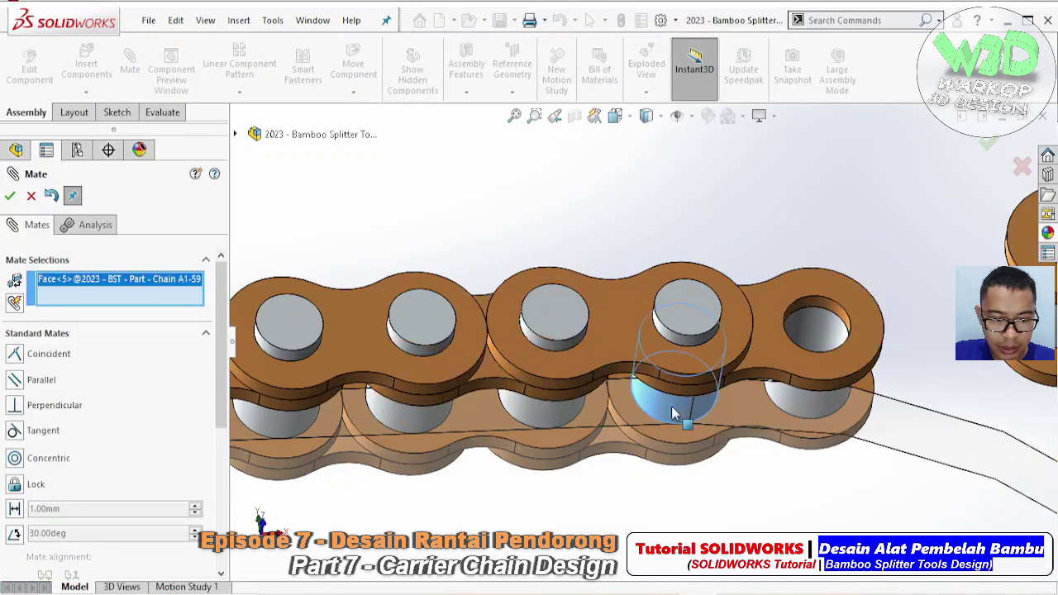
{"action": "middle_click_drag", "start_coordinate": [638, 423], "coordinate": [627, 369]}
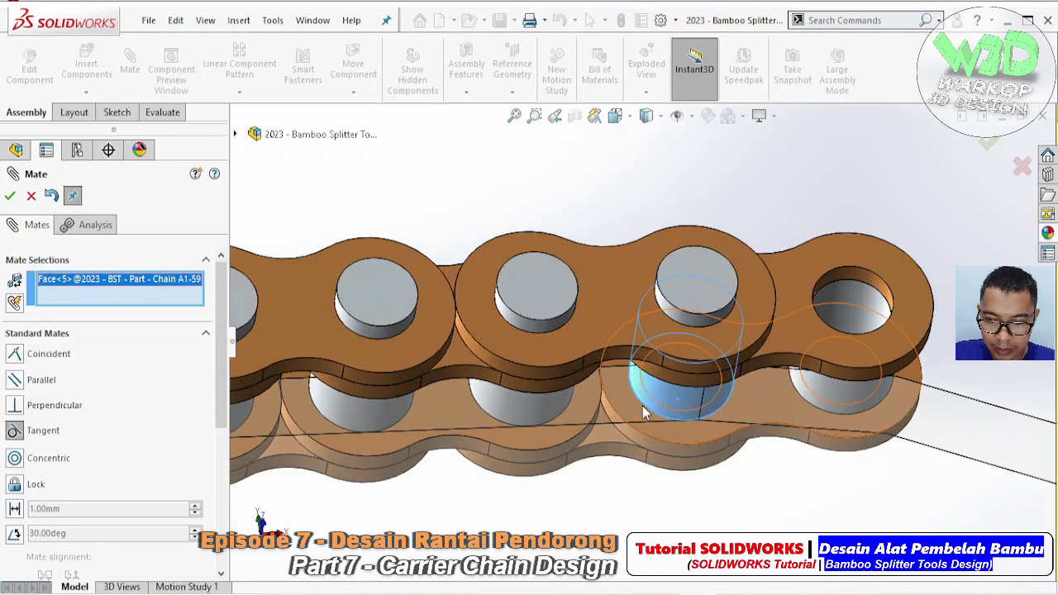
{"action": "scroll", "coordinate": [627, 369], "scroll_direction": "down", "scroll_amount": 2}
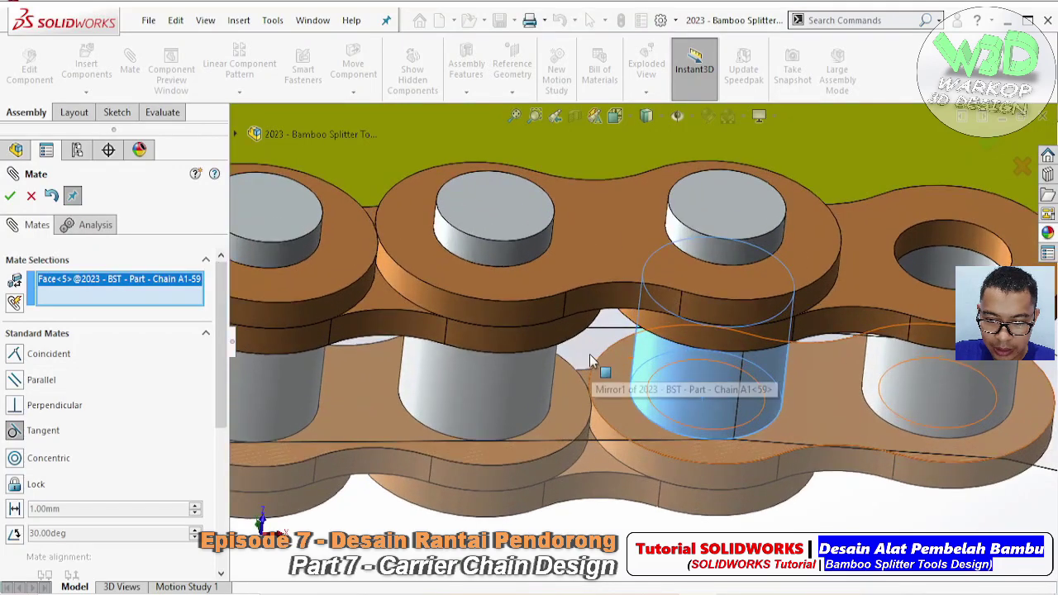
{"action": "right_click", "coordinate": [590, 357]}
{"action": "left_click", "coordinate": [626, 422]}
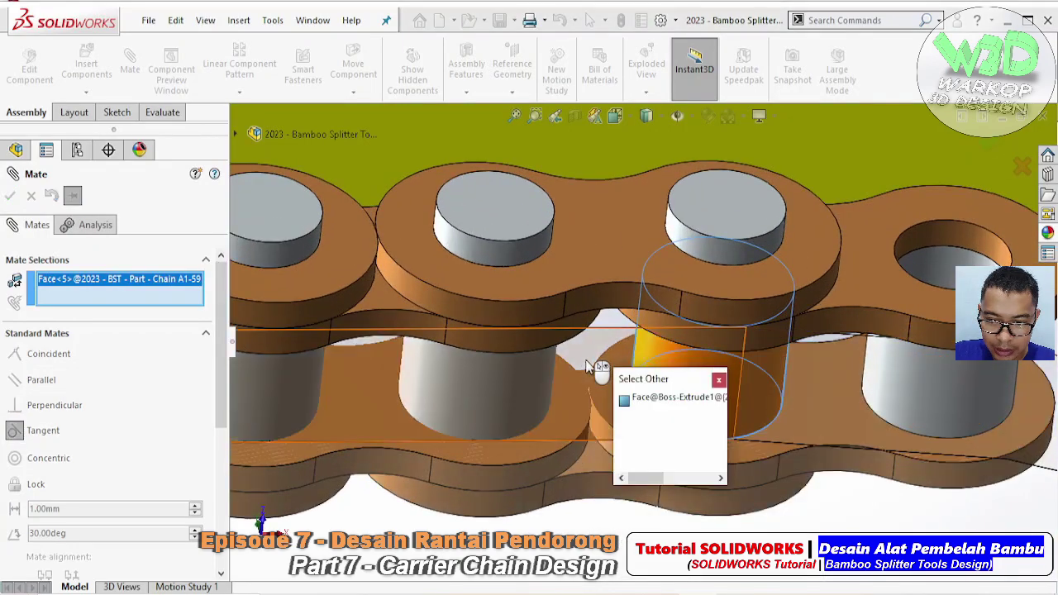
{"action": "left_click", "coordinate": [653, 396]}
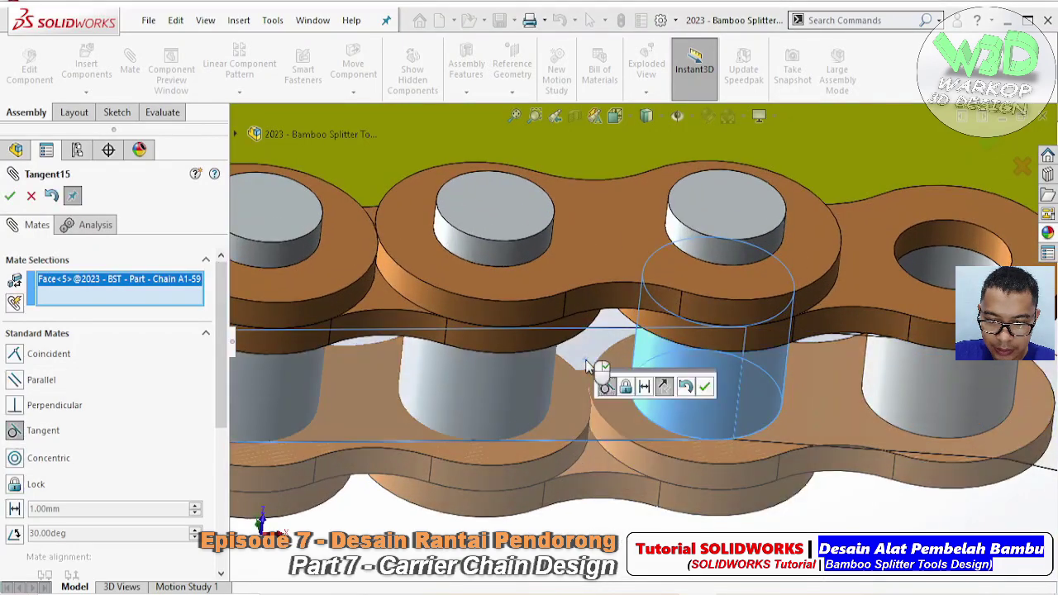
{"action": "left_click", "coordinate": [704, 388]}
- Make A1-59's second pin tangent to the guide path as well (Tangent15)
{"action": "left_click", "coordinate": [885, 391]}
{"action": "left_click", "coordinate": [14, 430]}
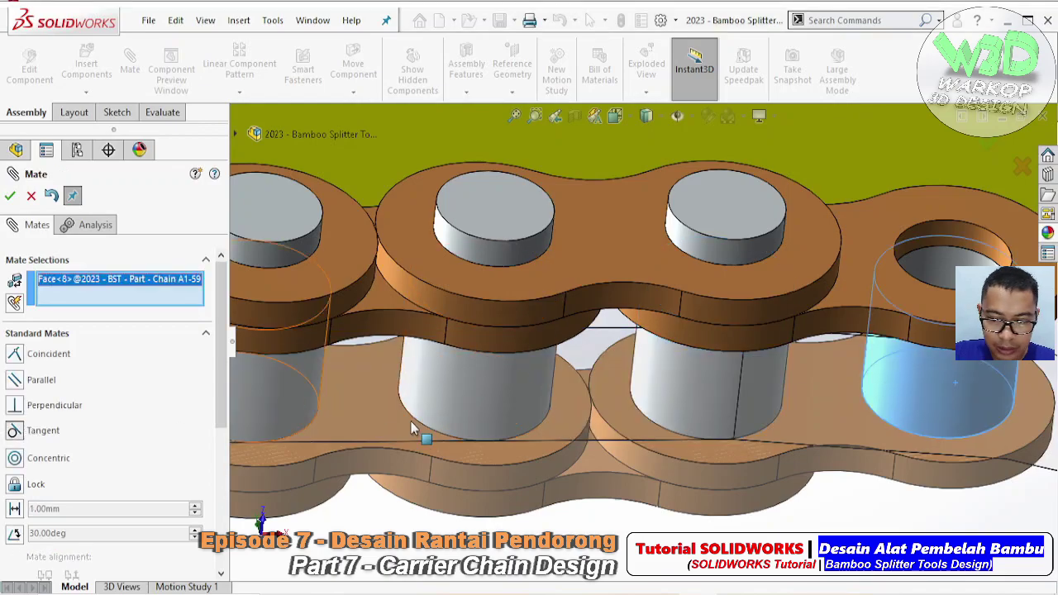
{"action": "middle_click_drag", "start_coordinate": [827, 372], "coordinate": [707, 384]}
{"action": "right_click", "coordinate": [707, 385]}
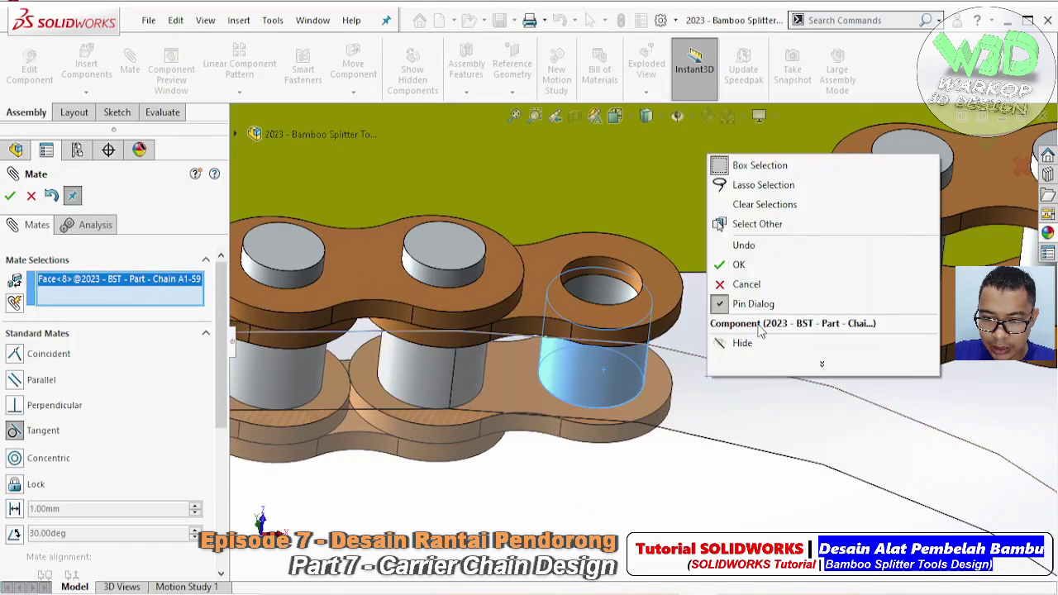
{"action": "left_click", "coordinate": [754, 222]}
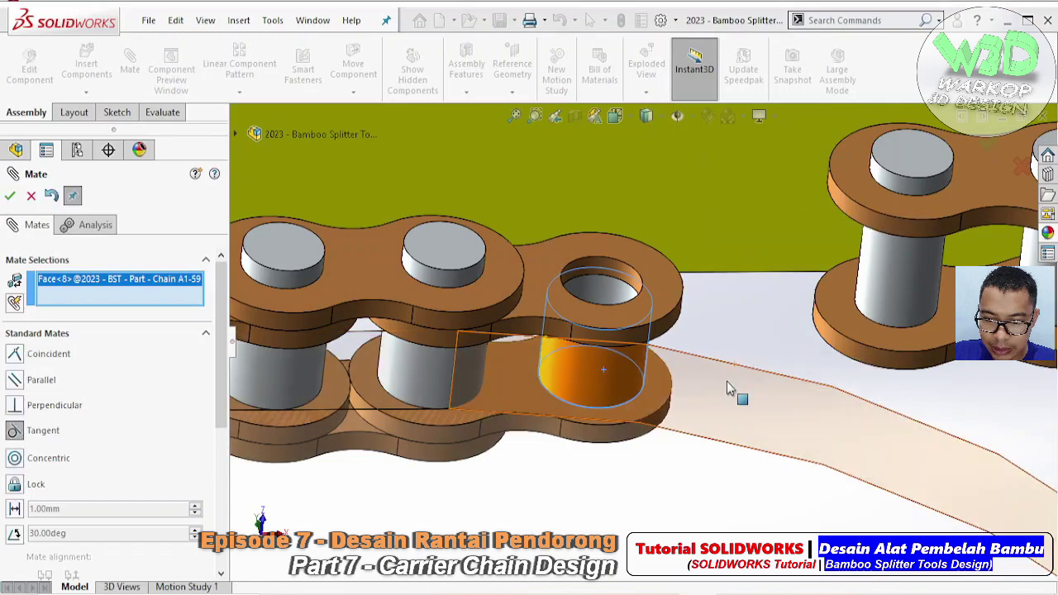
{"action": "left_click", "coordinate": [728, 388]}
{"action": "left_click", "coordinate": [937, 419]}
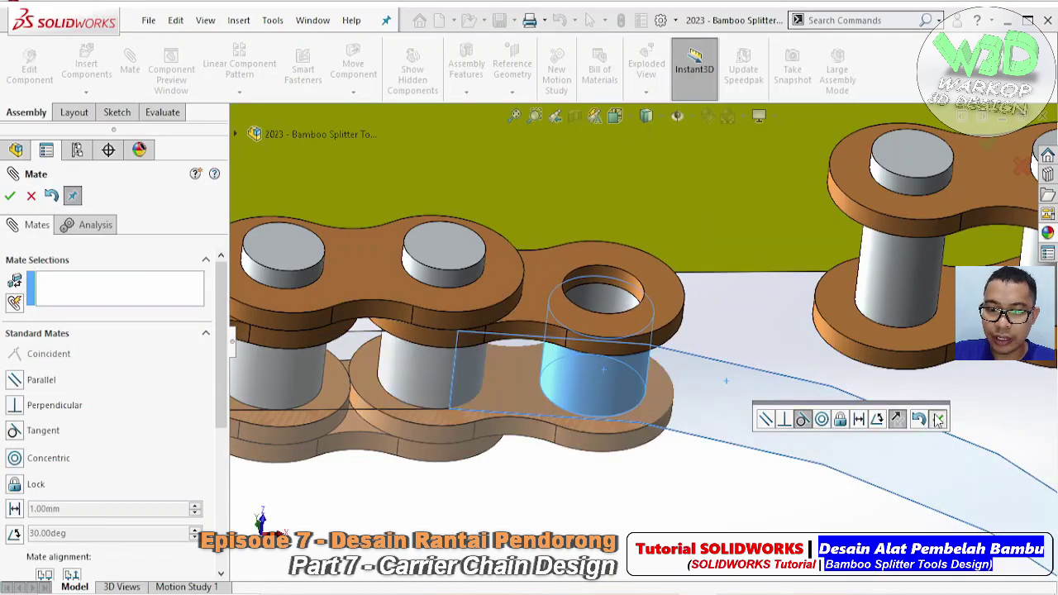
- Mate link B1-49's pin concentric with A1-59's hole and flush with link B1-48
{"action": "left_click", "coordinate": [831, 299]}
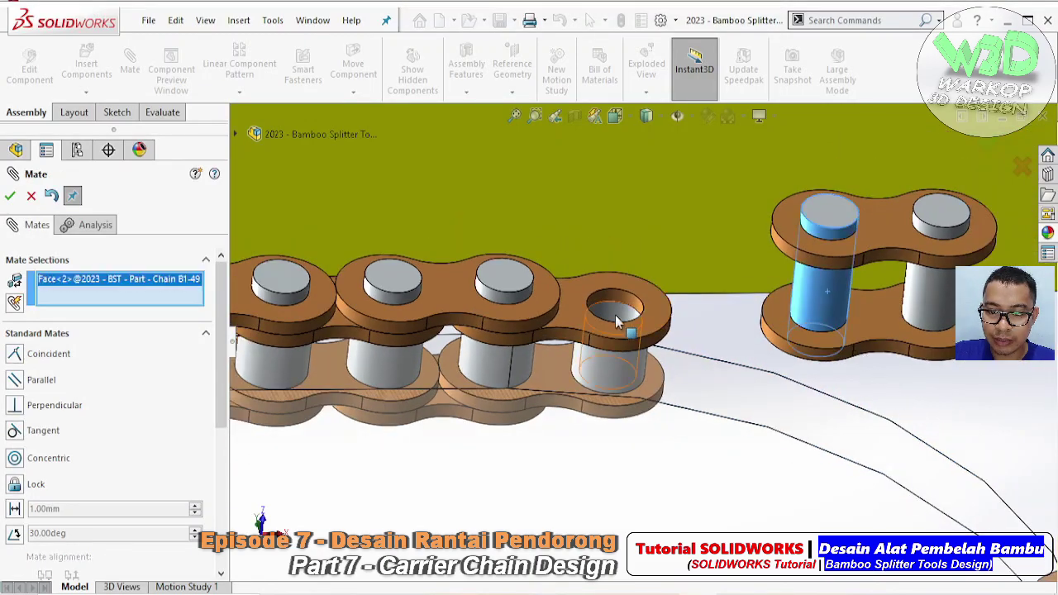
{"action": "left_click", "coordinate": [616, 323]}
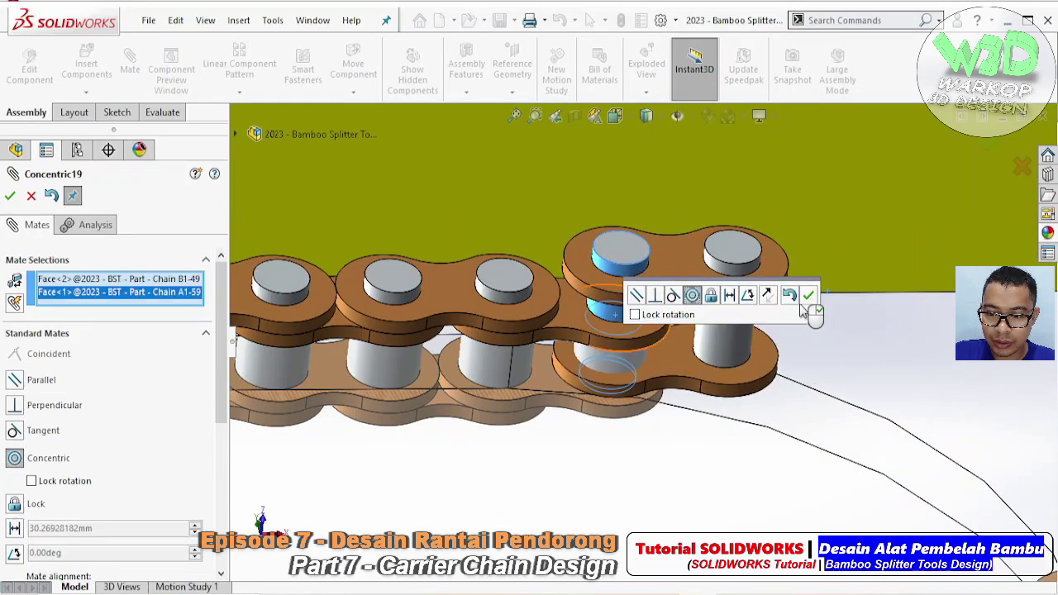
{"action": "left_click", "coordinate": [808, 295]}
{"action": "left_click", "coordinate": [568, 307]}
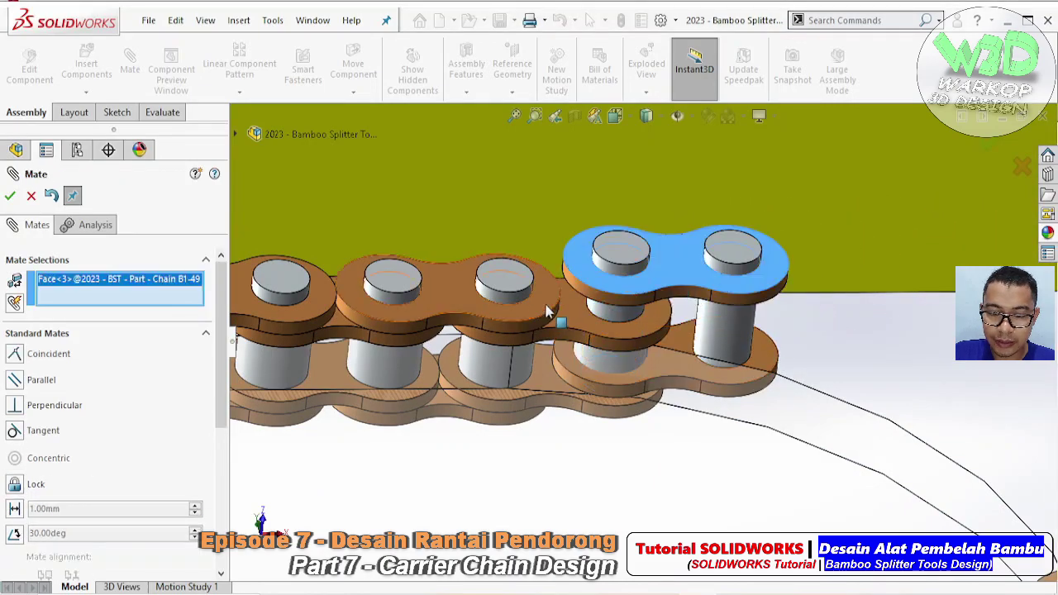
{"action": "left_click", "coordinate": [545, 311]}
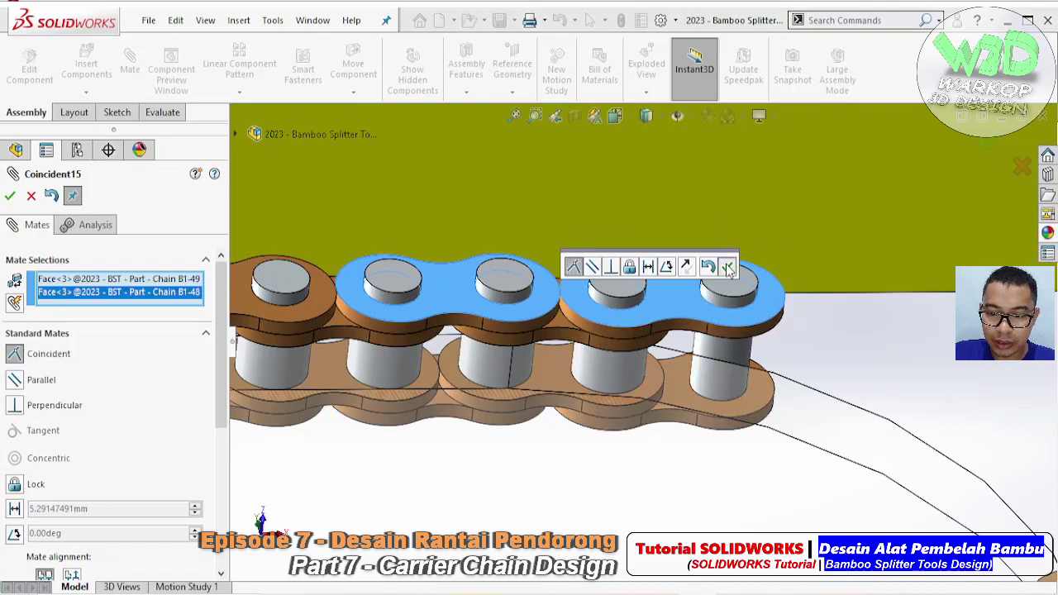
{"action": "left_click", "coordinate": [728, 266]}
- Fit link A1-10's hole on B1-49's other pin and make the end link coincident with its neighbour
{"action": "left_click", "coordinate": [702, 355]}
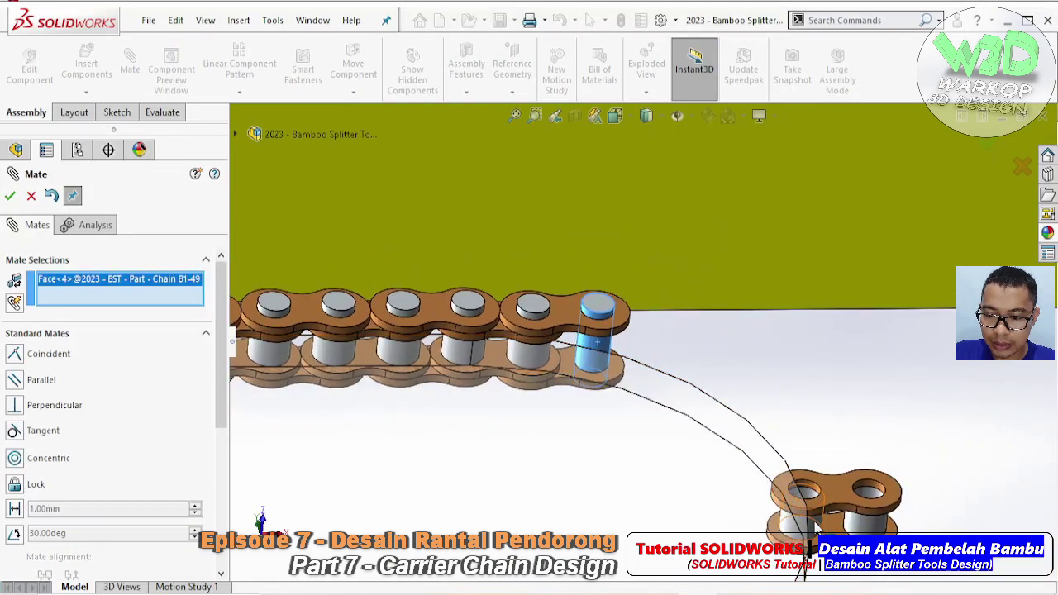
{"action": "left_click", "coordinate": [814, 524]}
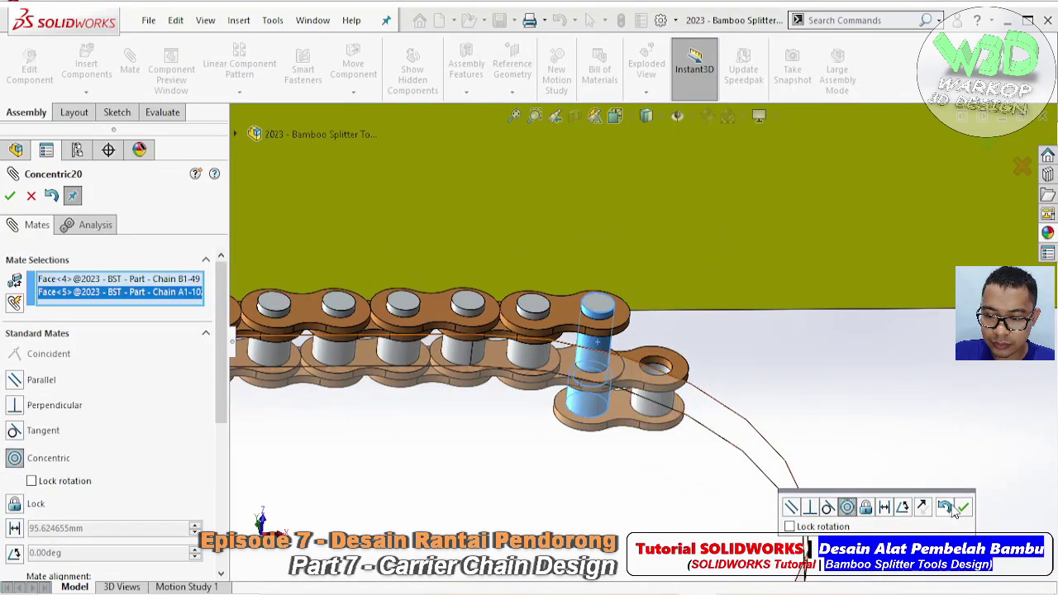
{"action": "left_click", "coordinate": [965, 510]}
{"action": "scroll", "coordinate": [635, 358], "scroll_direction": "down", "scroll_amount": 2}
{"action": "left_click", "coordinate": [630, 355]}
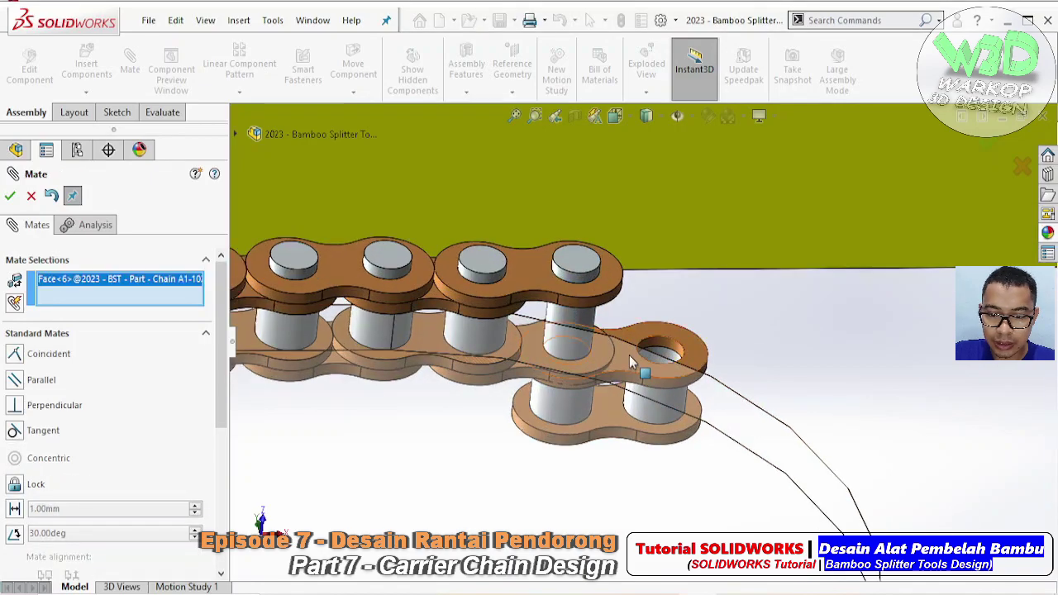
{"action": "scroll", "coordinate": [475, 307], "scroll_direction": "down", "scroll_amount": 1}
{"action": "left_click", "coordinate": [475, 312]}
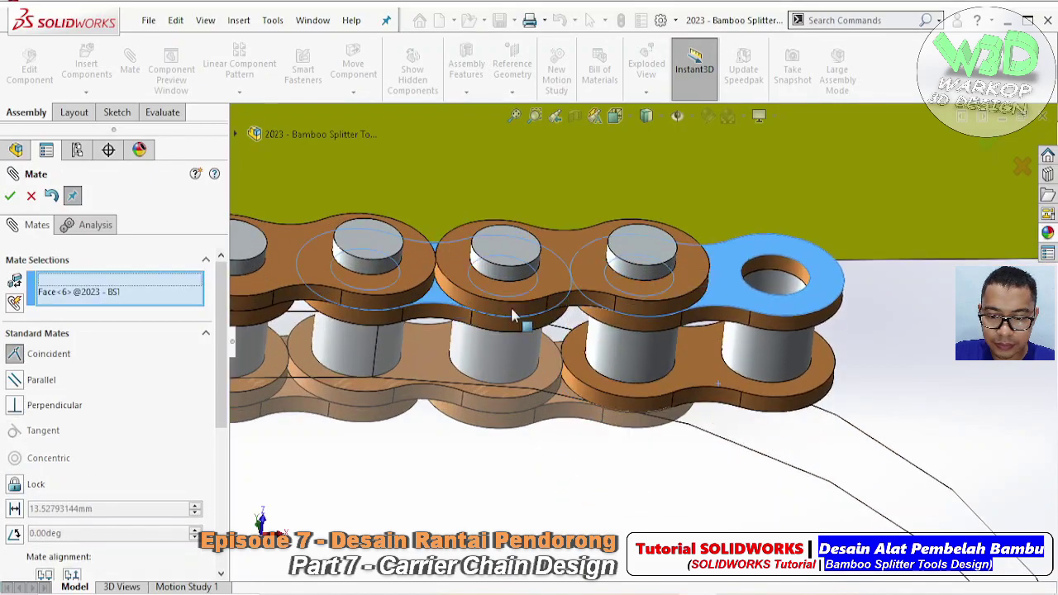
{"action": "left_click", "coordinate": [822, 275]}
- Add two tangent mates between the end link's pins and the chain reference path face
{"action": "left_click", "coordinate": [655, 357]}
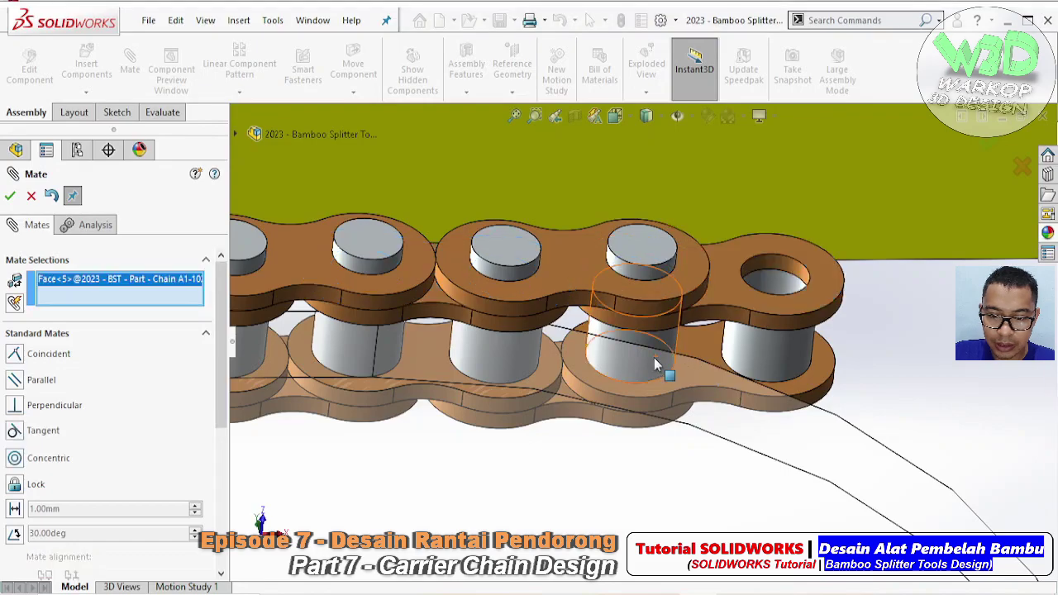
{"action": "right_click", "coordinate": [827, 452]}
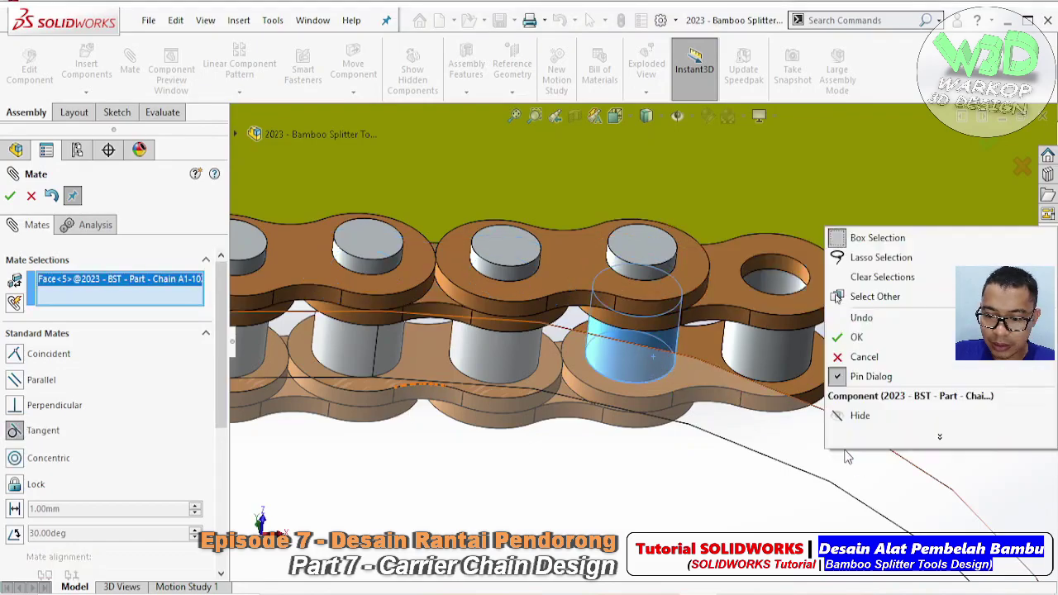
{"action": "left_click", "coordinate": [874, 297]}
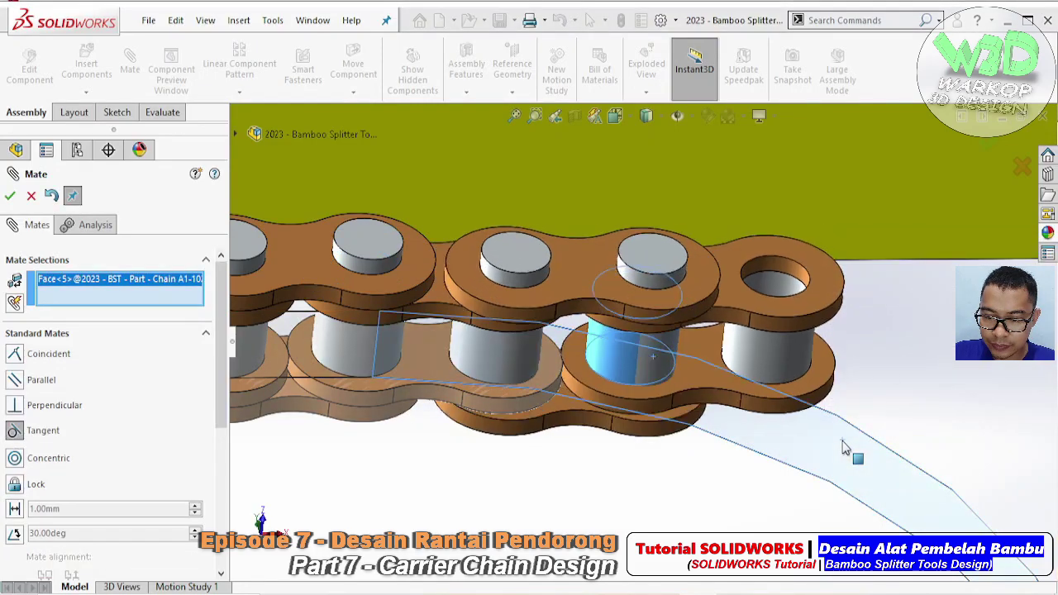
{"action": "left_click", "coordinate": [845, 448]}
{"action": "left_click", "coordinate": [1033, 466]}
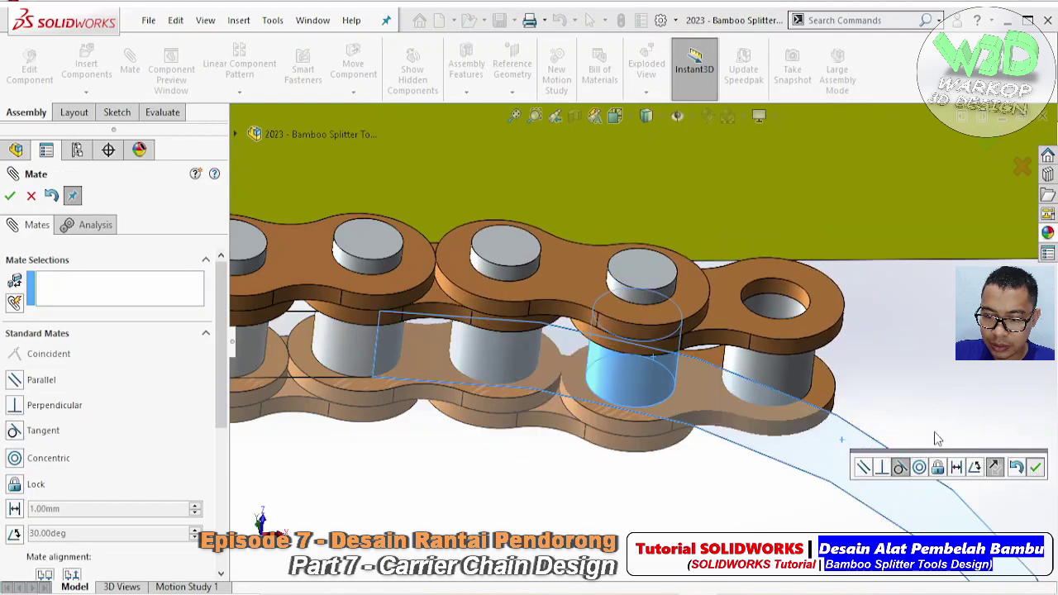
{"action": "left_click", "coordinate": [791, 376]}
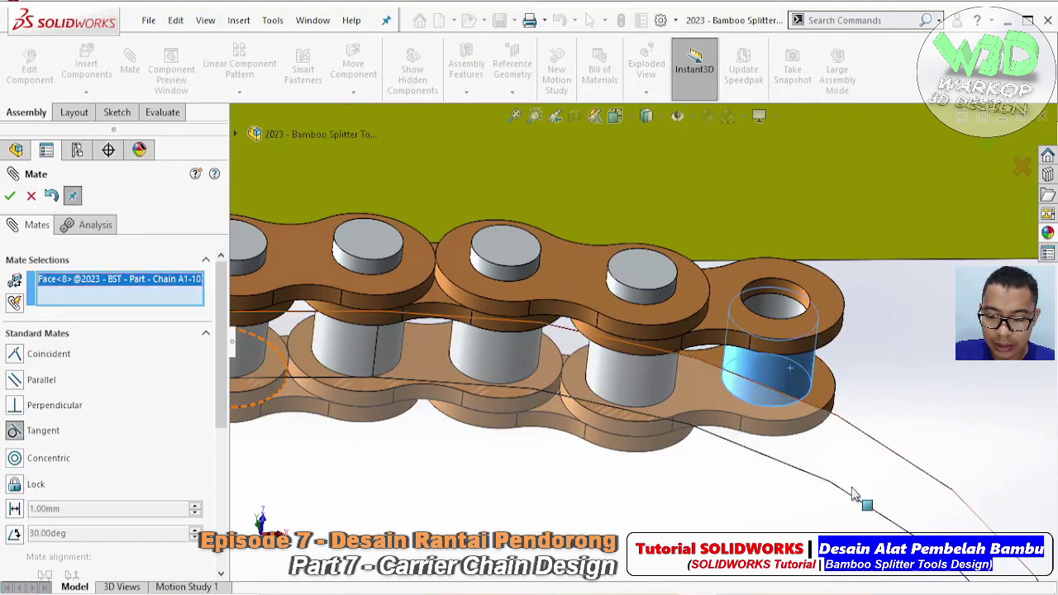
{"action": "right_click", "coordinate": [876, 473]}
{"action": "left_click", "coordinate": [905, 320]}
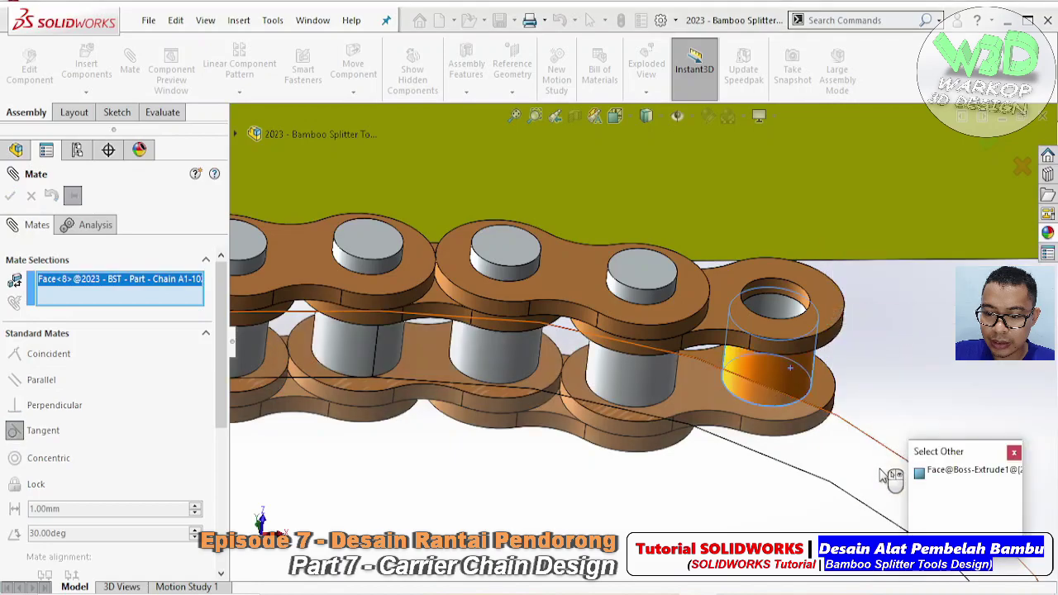
{"action": "left_click", "coordinate": [892, 474]}
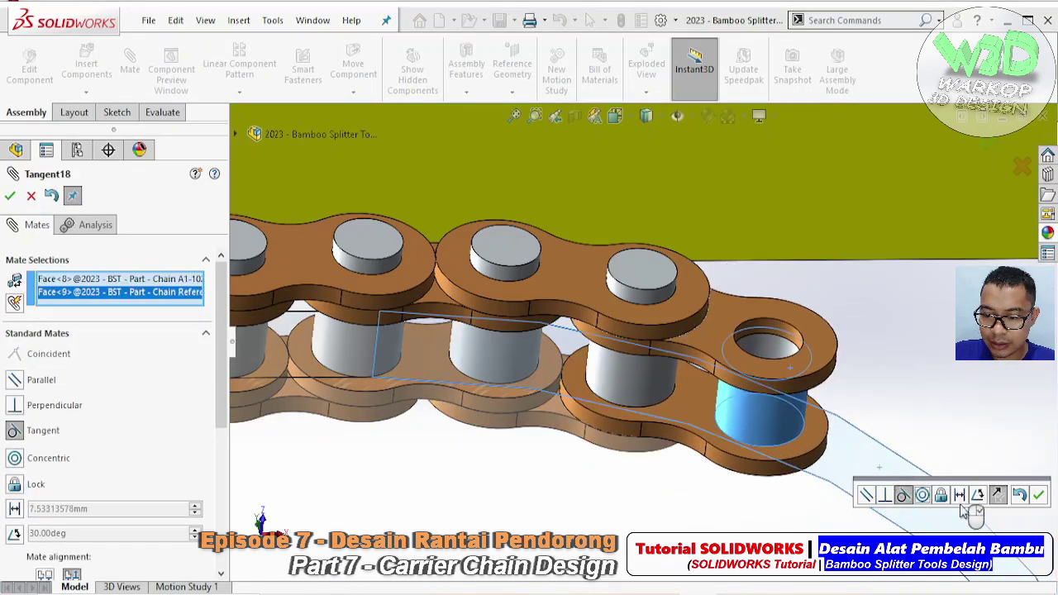
{"action": "left_click", "coordinate": [1034, 496]}
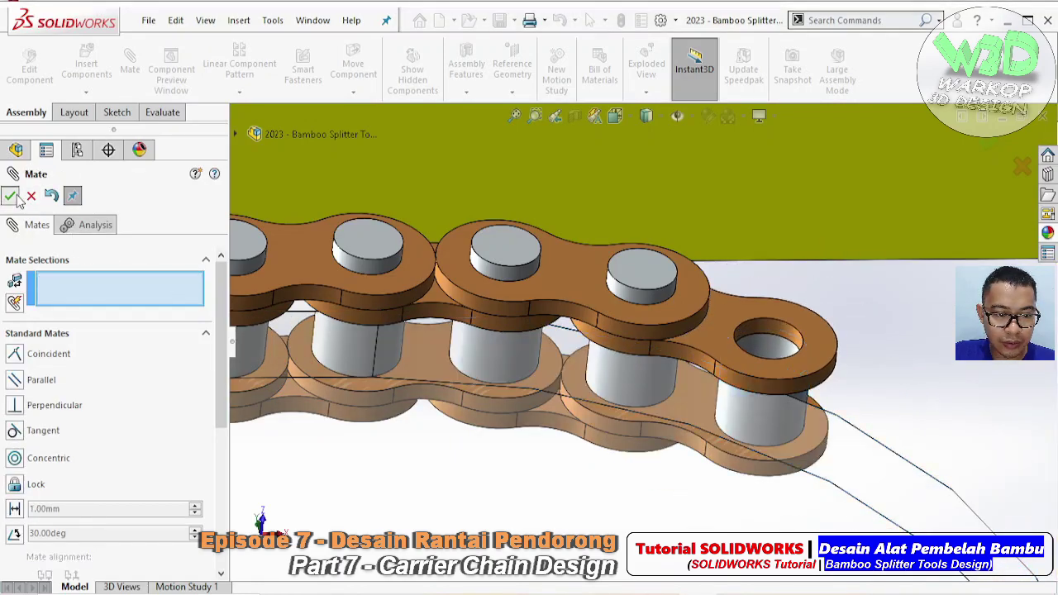
- Close Mate and fix the three newest chain links in place
{"action": "key", "text": "Escape"}
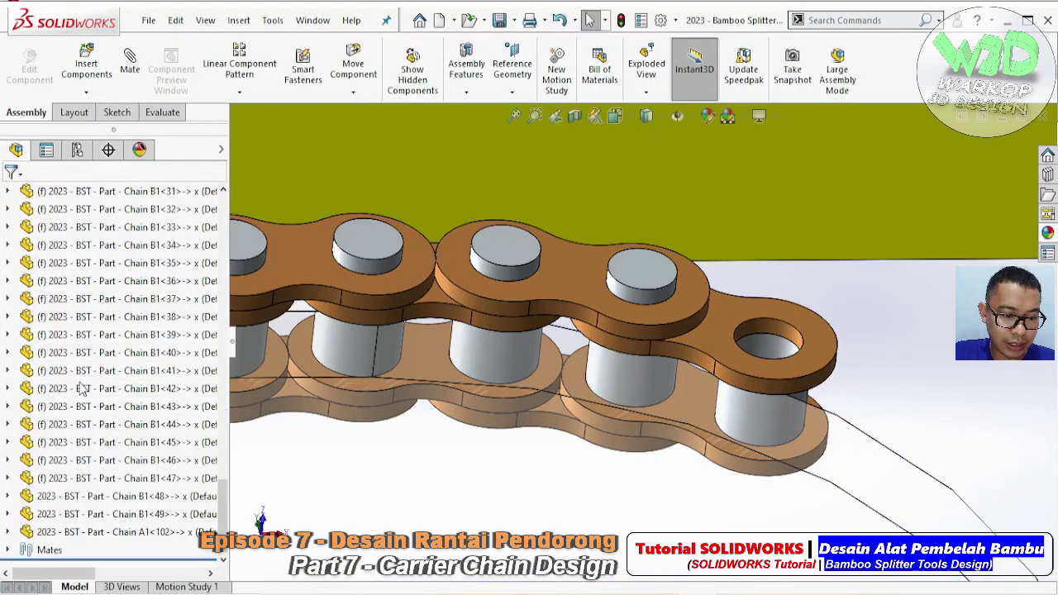
{"action": "left_click", "coordinate": [113, 496]}
{"action": "left_click", "coordinate": [108, 532], "text": "shift"}
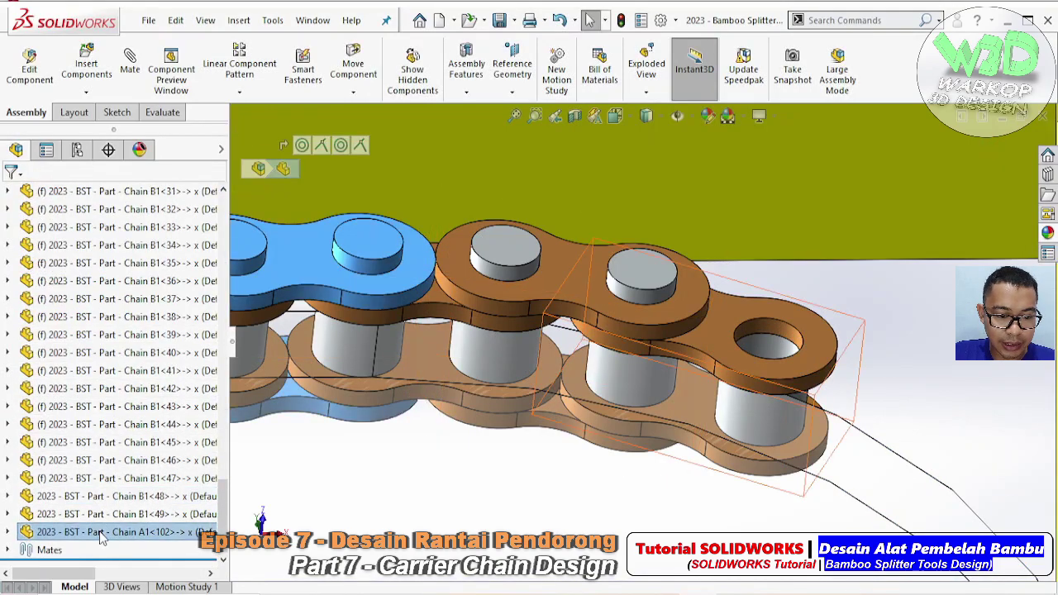
{"action": "right_click", "coordinate": [101, 517]}
{"action": "left_click", "coordinate": [168, 377]}
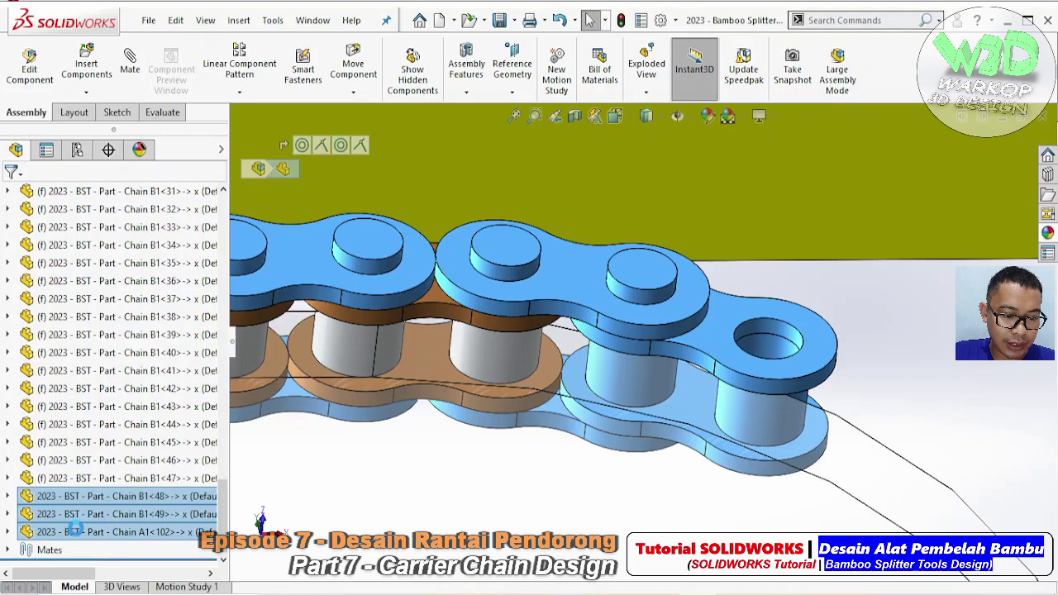
- Delete the redundant Coincident15 and Concentric20 mates
{"action": "left_click", "coordinate": [10, 550]}
{"action": "scroll", "coordinate": [66, 529], "scroll_direction": "down", "scroll_amount": 3}
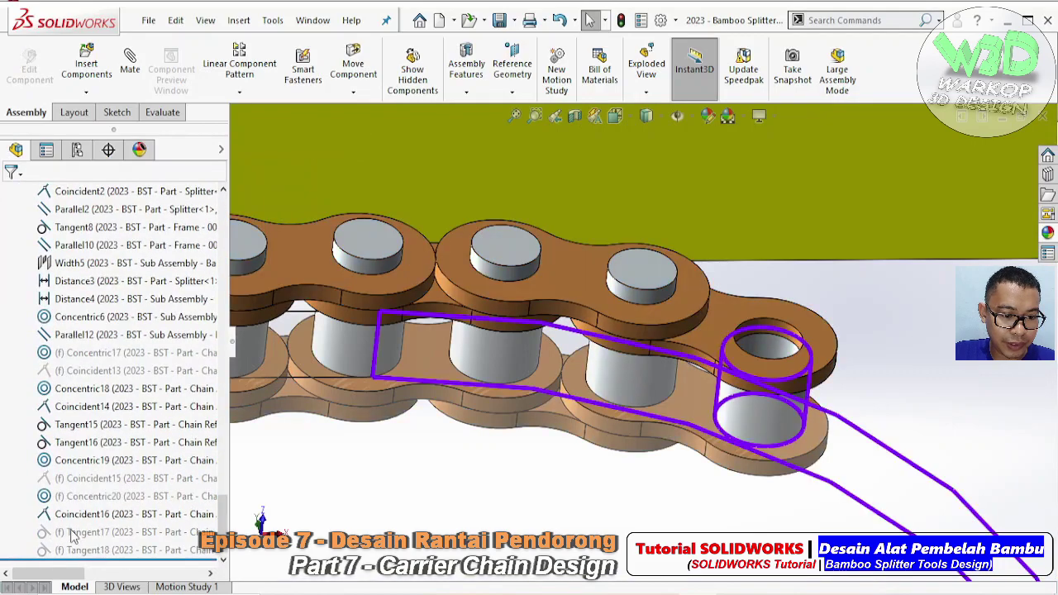
{"action": "left_click", "coordinate": [94, 480]}
{"action": "left_click", "coordinate": [94, 496], "text": "ctrl"}
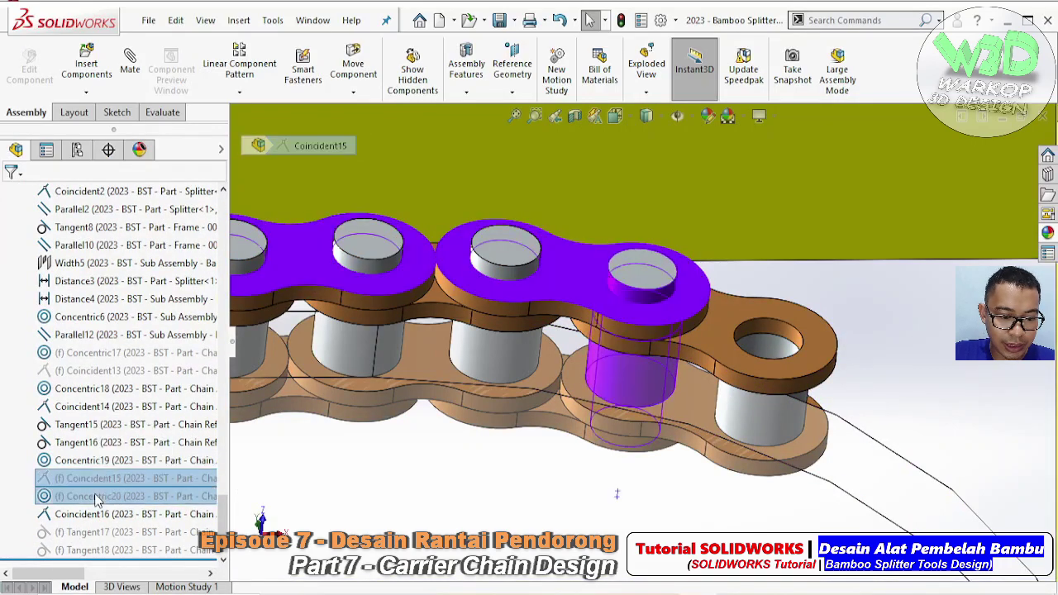
{"action": "right_click", "coordinate": [95, 496]}
{"action": "left_click", "coordinate": [169, 418]}
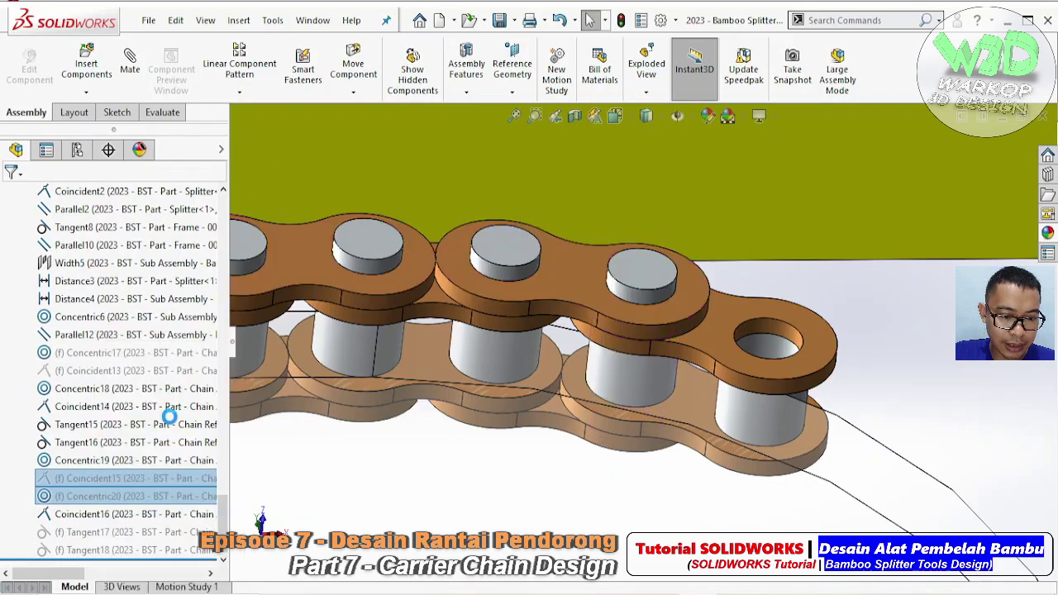
- Delete the Concentric17, Coincident13, Tangent17 and Tangent18 mates, then inspect the chain along the guide loop
{"action": "left_click", "coordinate": [123, 388]}
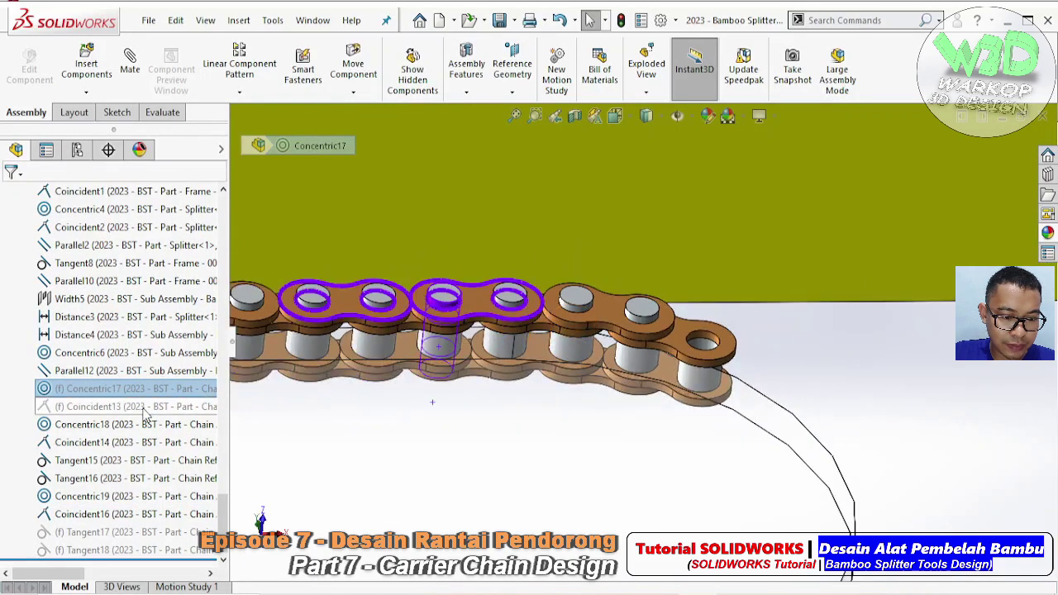
{"action": "left_click", "coordinate": [132, 406], "text": "ctrl"}
{"action": "right_click", "coordinate": [124, 405]}
{"action": "left_click", "coordinate": [166, 412]}
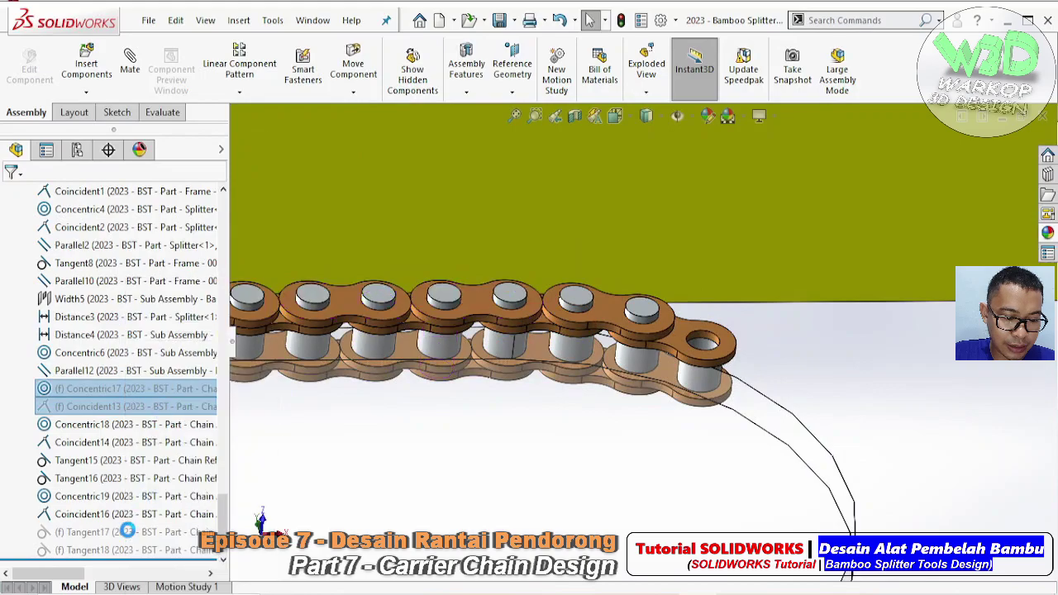
{"action": "left_click", "coordinate": [99, 532]}
{"action": "left_click", "coordinate": [116, 551], "text": "ctrl"}
{"action": "right_click", "coordinate": [116, 551]}
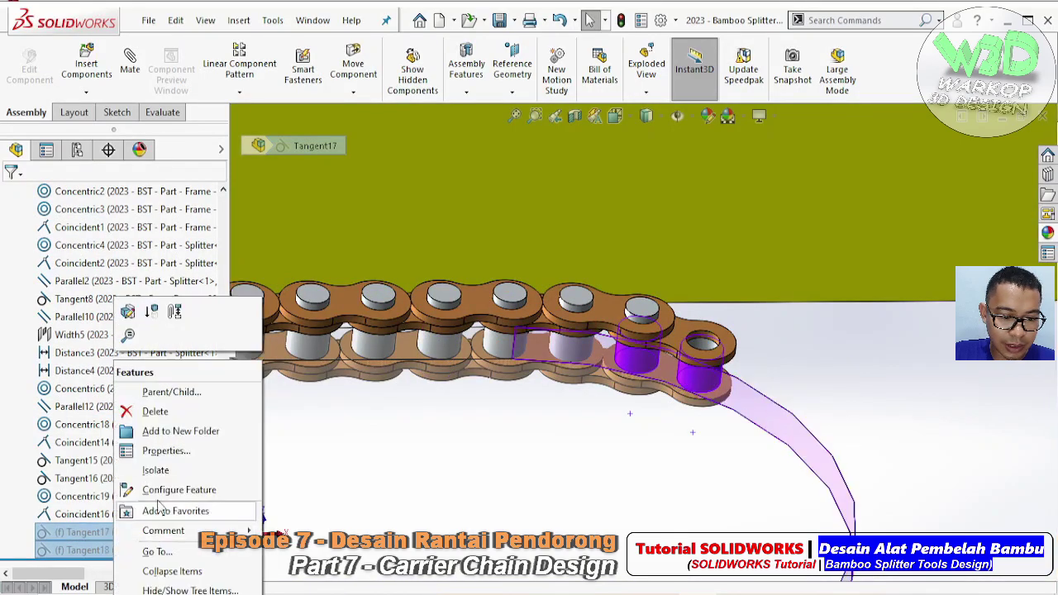
{"action": "left_click", "coordinate": [166, 412]}
{"action": "middle_click_drag", "start_coordinate": [813, 386], "coordinate": [839, 324]}
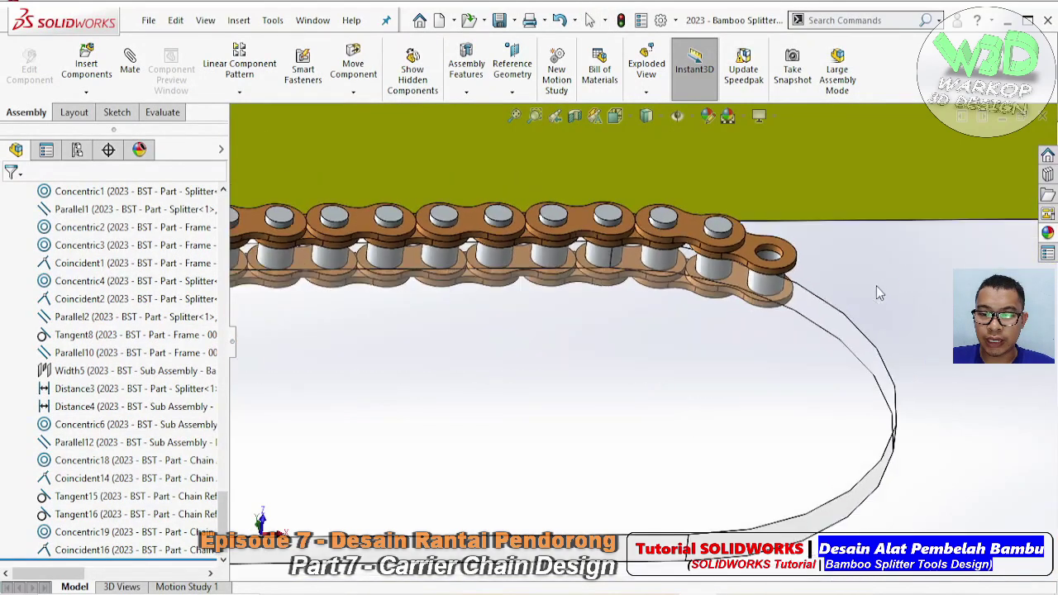
{"action": "scroll", "coordinate": [840, 324], "scroll_direction": "up", "scroll_amount": 5}
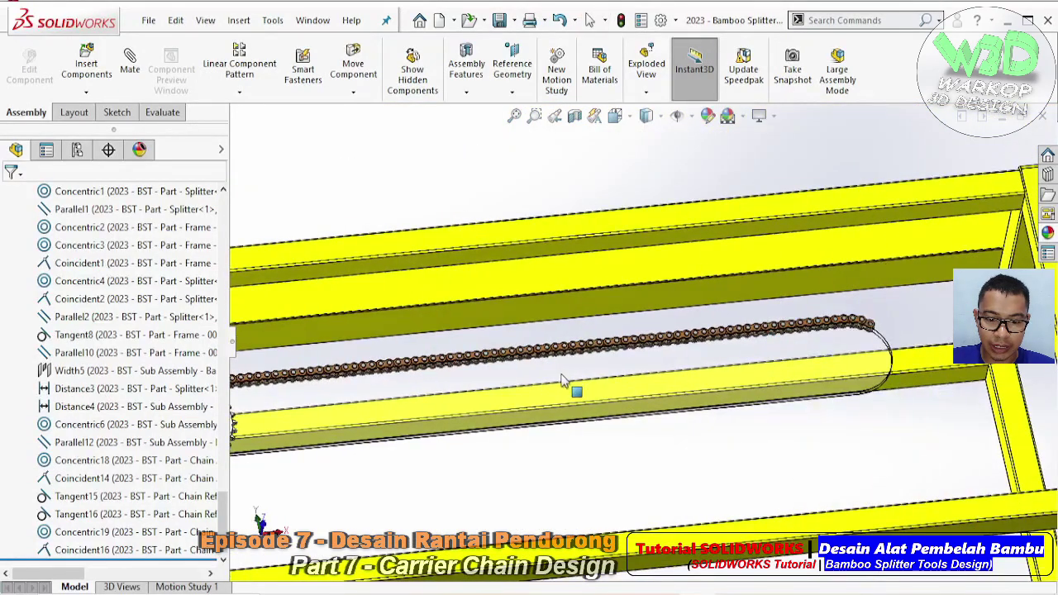
{"action": "mouse_move", "coordinate": [567, 373]}
{"action": "middle_mouse_down"}
{"action": "mouse_move", "coordinate": [442, 370]}
{"action": "mouse_move", "coordinate": [728, 306]}
{"action": "mouse_move", "coordinate": [771, 239]}
{"action": "mouse_move", "coordinate": [768, 272]}
{"action": "middle_mouse_up"}
{"action": "scroll", "coordinate": [728, 306], "scroll_direction": "down", "scroll_amount": 5}
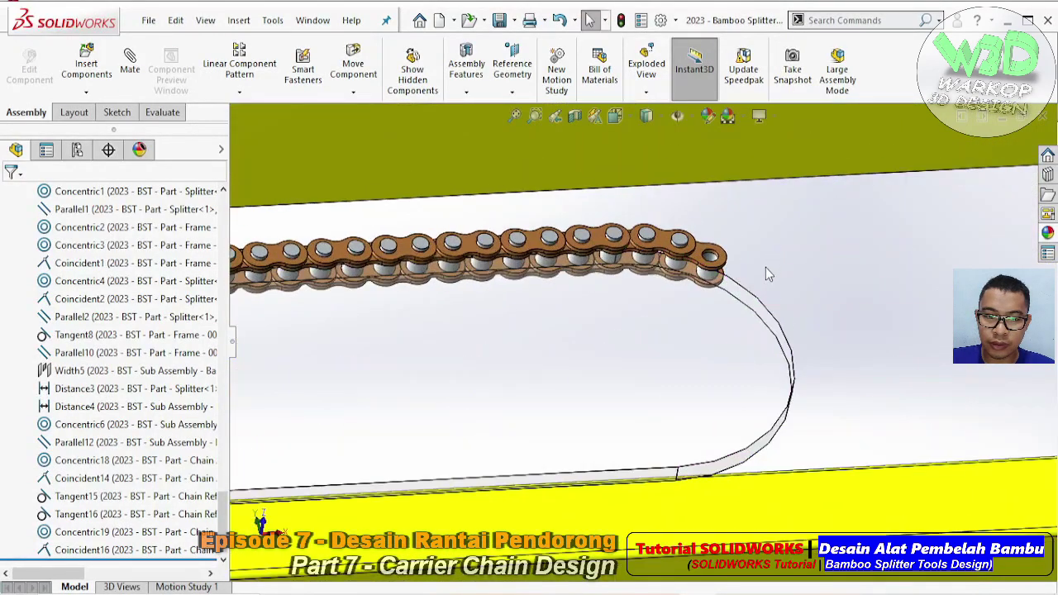
- Start a circular component pattern about the curved chain reference face with 24° spacing
{"action": "left_click", "coordinate": [240, 92]}
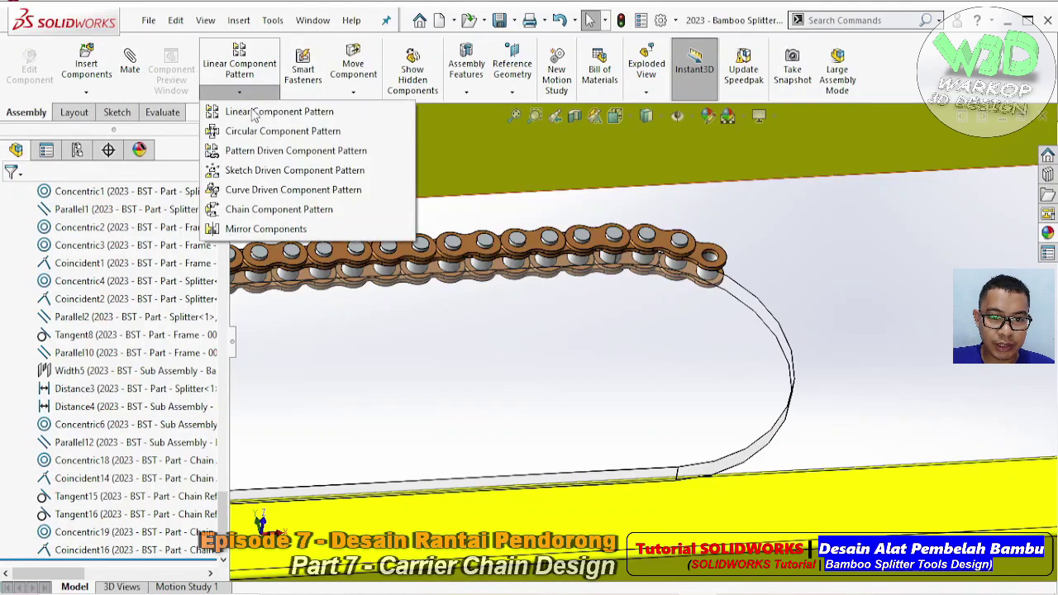
{"action": "left_click", "coordinate": [265, 133]}
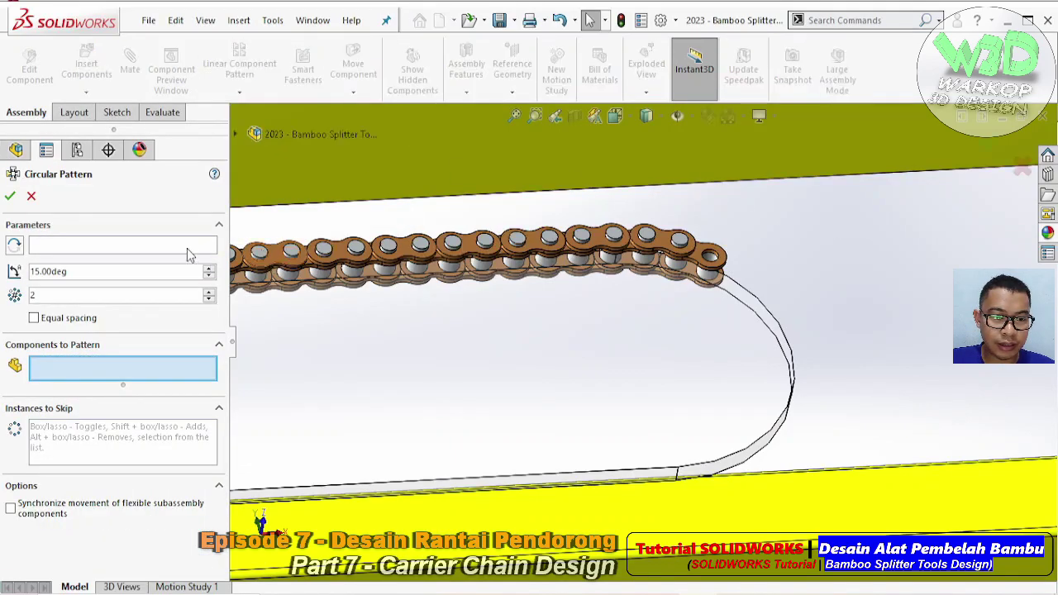
{"action": "left_click", "coordinate": [68, 248]}
{"action": "middle_click_drag", "start_coordinate": [787, 303], "coordinate": [742, 283]}
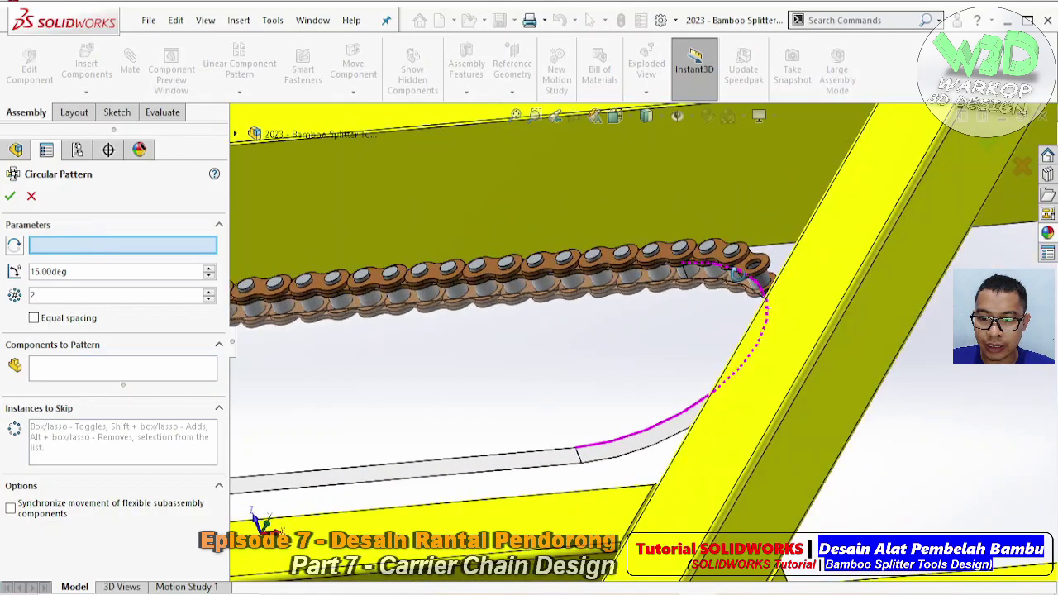
{"action": "left_click", "coordinate": [751, 389]}
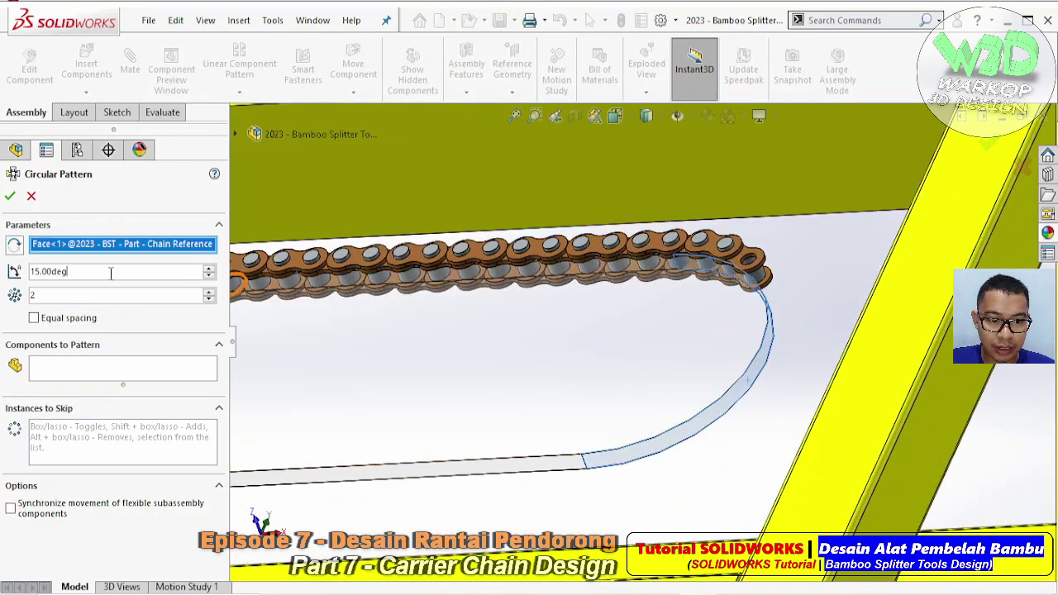
{"action": "type", "text": "24"}
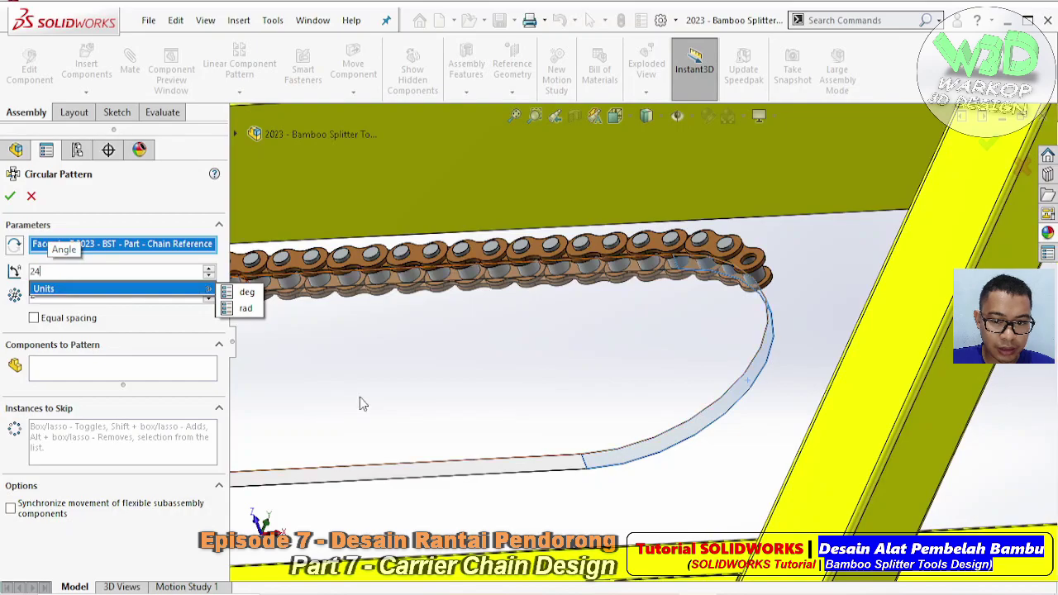
{"action": "key", "text": "Return"}
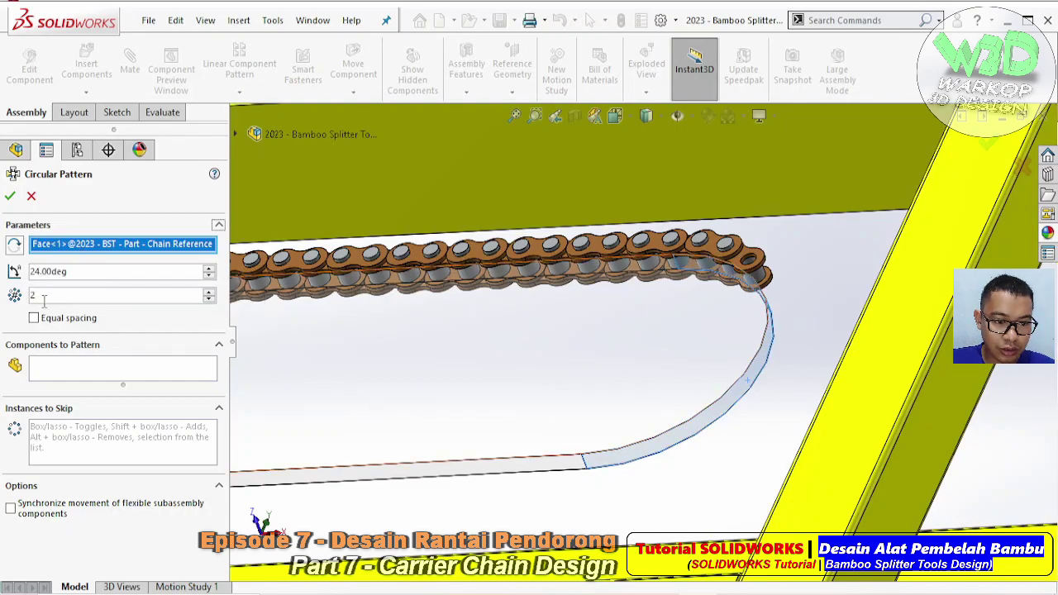
- Pattern links Chain B1<49> and A1<102> in the reversed direction, previewing 9 instances
{"action": "left_click", "coordinate": [72, 372]}
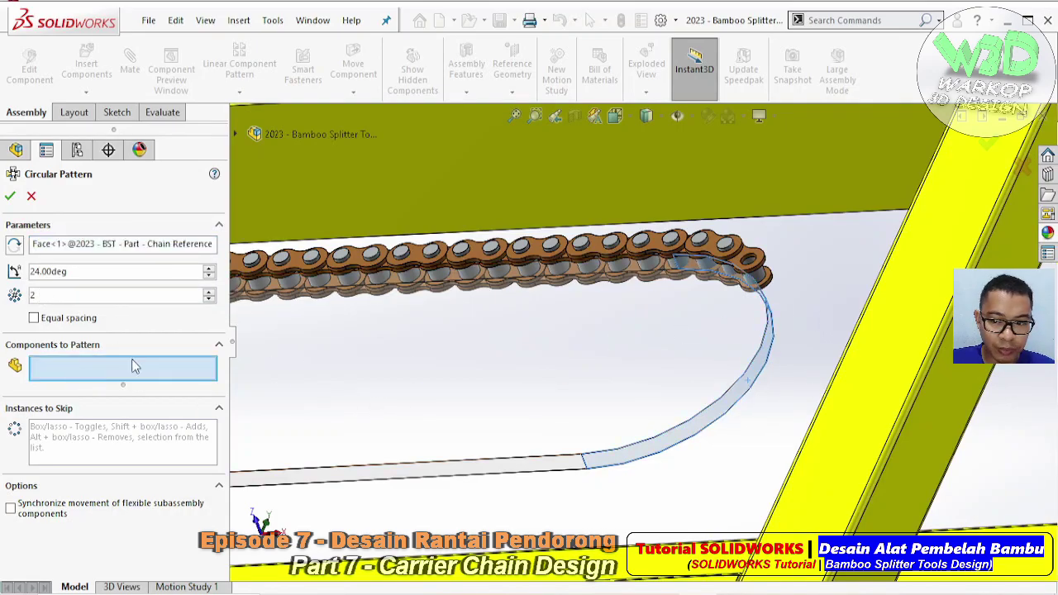
{"action": "scroll", "coordinate": [736, 281], "scroll_direction": "down", "scroll_amount": 2}
{"action": "scroll", "coordinate": [763, 273], "scroll_direction": "down", "scroll_amount": 3}
{"action": "left_click", "coordinate": [648, 241]}
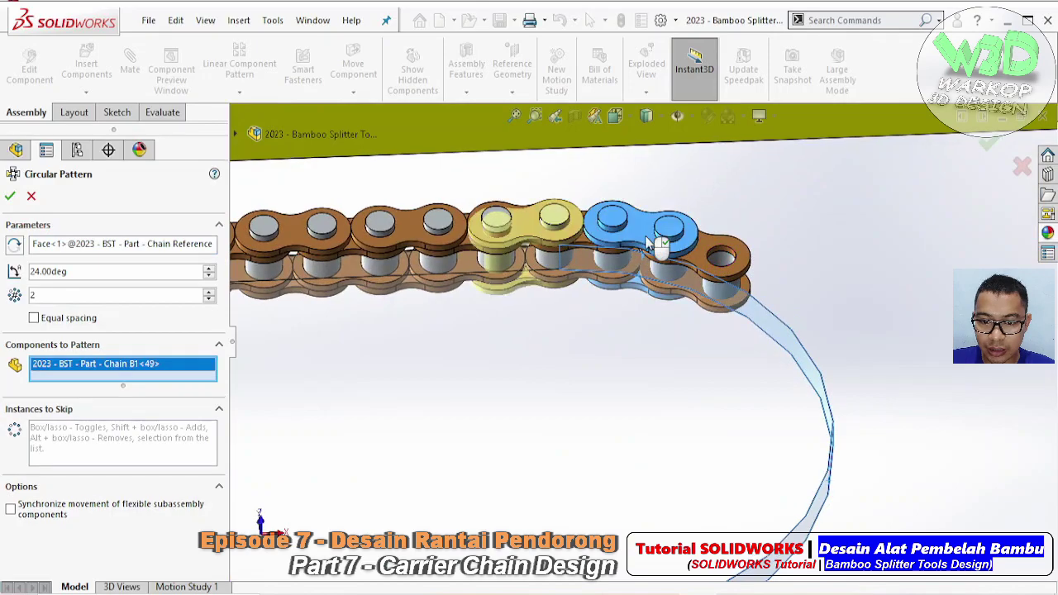
{"action": "left_click", "coordinate": [14, 248]}
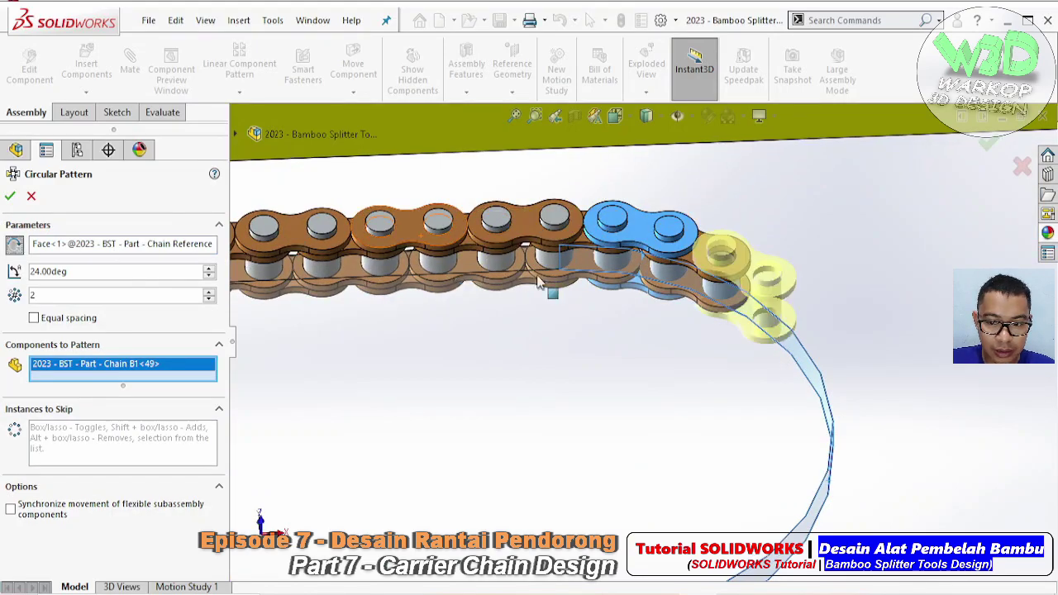
{"action": "scroll", "coordinate": [683, 269], "scroll_direction": "down", "scroll_amount": 2}
{"action": "scroll", "coordinate": [627, 265], "scroll_direction": "down", "scroll_amount": 2}
{"action": "left_click", "coordinate": [621, 262]}
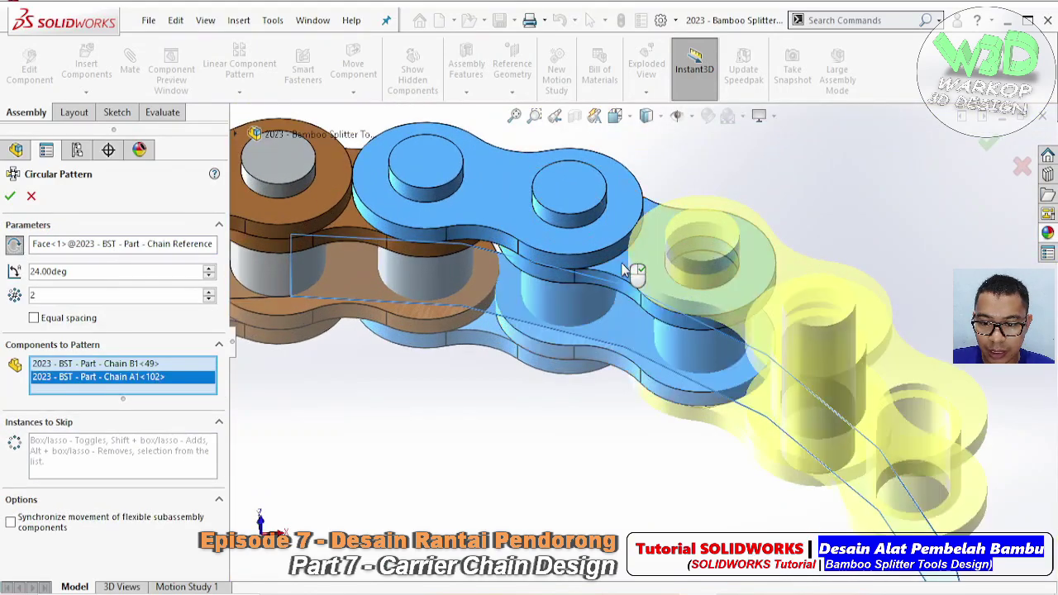
{"action": "scroll", "coordinate": [628, 273], "scroll_direction": "up", "scroll_amount": 3}
{"action": "scroll", "coordinate": [636, 298], "scroll_direction": "up", "scroll_amount": 2}
{"action": "mouse_move", "coordinate": [645, 330]}
{"action": "middle_mouse_down"}
{"action": "mouse_move", "coordinate": [661, 364]}
{"action": "mouse_move", "coordinate": [661, 347]}
{"action": "middle_mouse_up"}
{"action": "scroll", "coordinate": [664, 371], "scroll_direction": "down", "scroll_amount": 2}
{"action": "scroll", "coordinate": [212, 297], "scroll_direction": "up", "scroll_amount": 6}
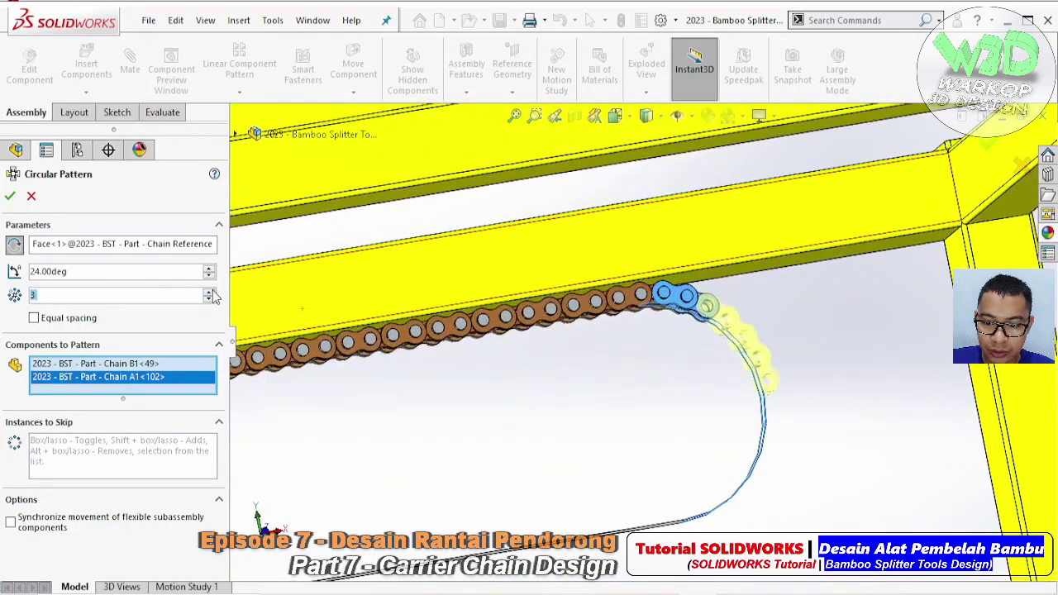
{"action": "scroll", "coordinate": [212, 297], "scroll_direction": "up", "scroll_amount": 1}
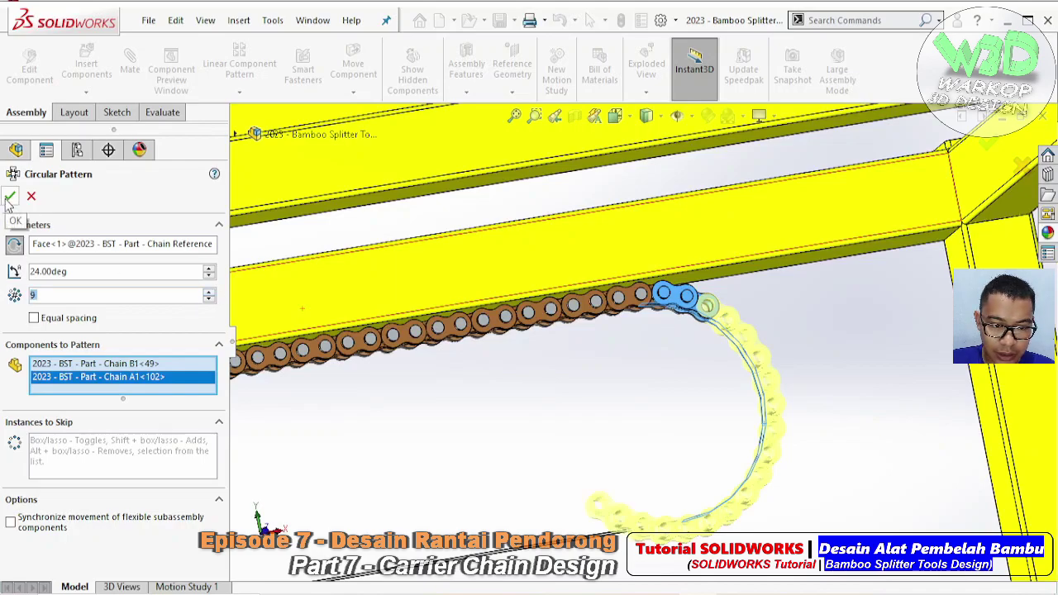
- Accept the circular pattern and dissolve LocalCirPattern8 into separate link components
{"action": "key", "text": "Return"}
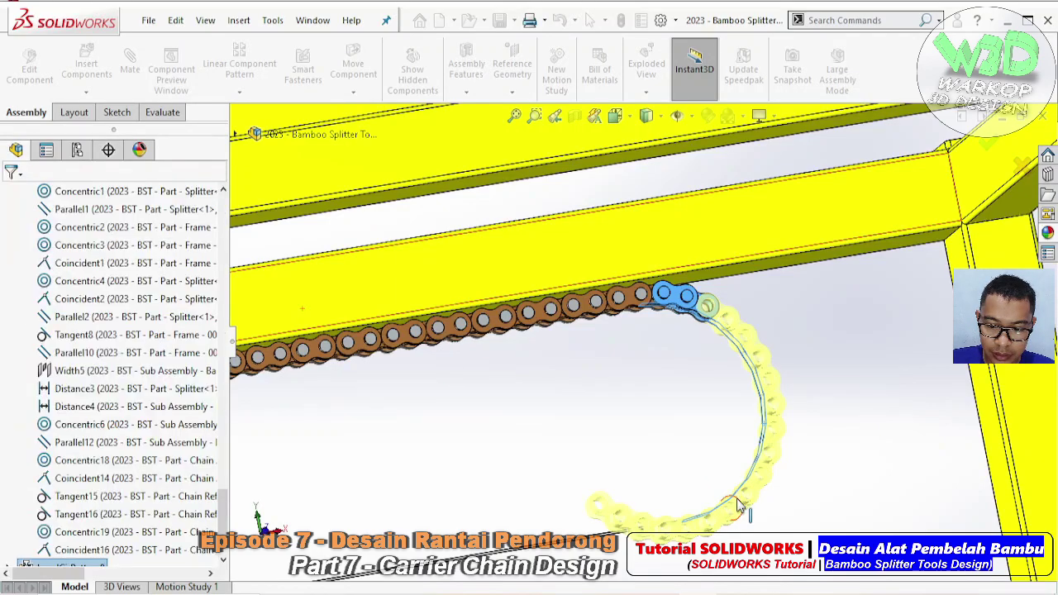
{"action": "right_click", "coordinate": [24, 389]}
{"action": "left_click", "coordinate": [70, 391]}
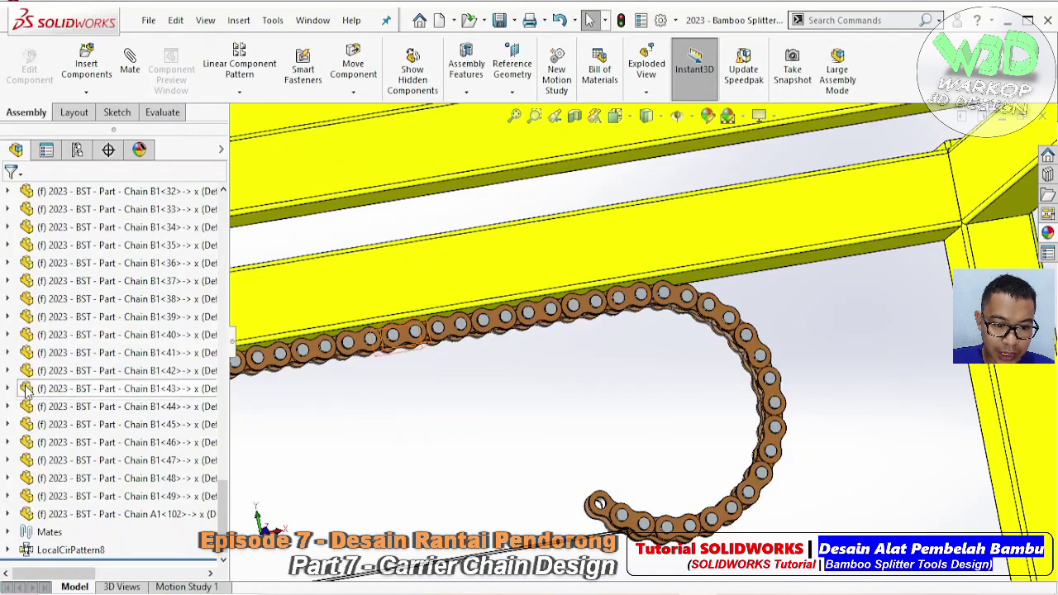
{"action": "left_click", "coordinate": [114, 549]}
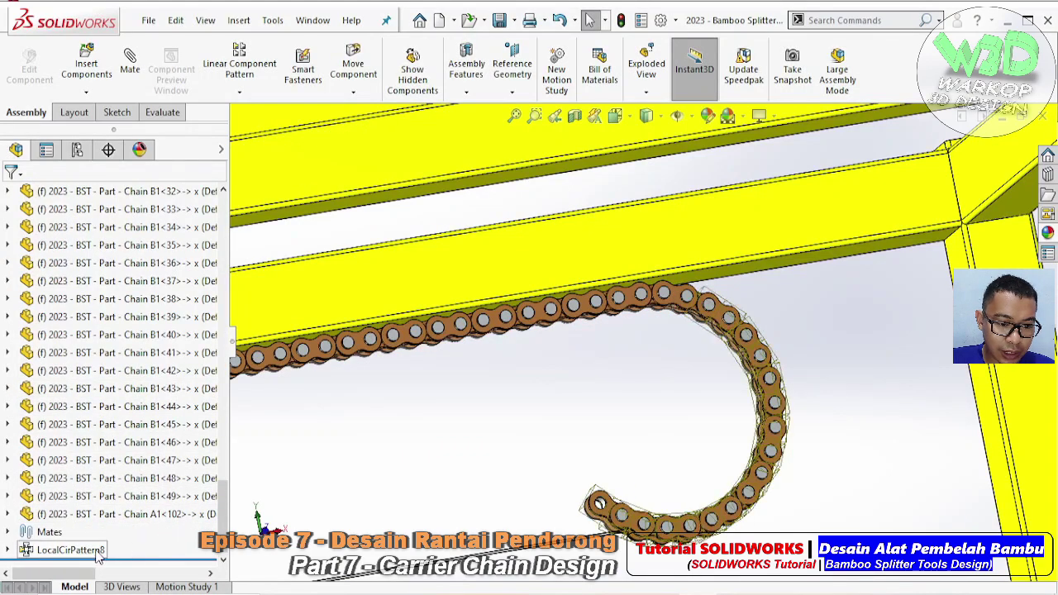
{"action": "right_click", "coordinate": [98, 554]}
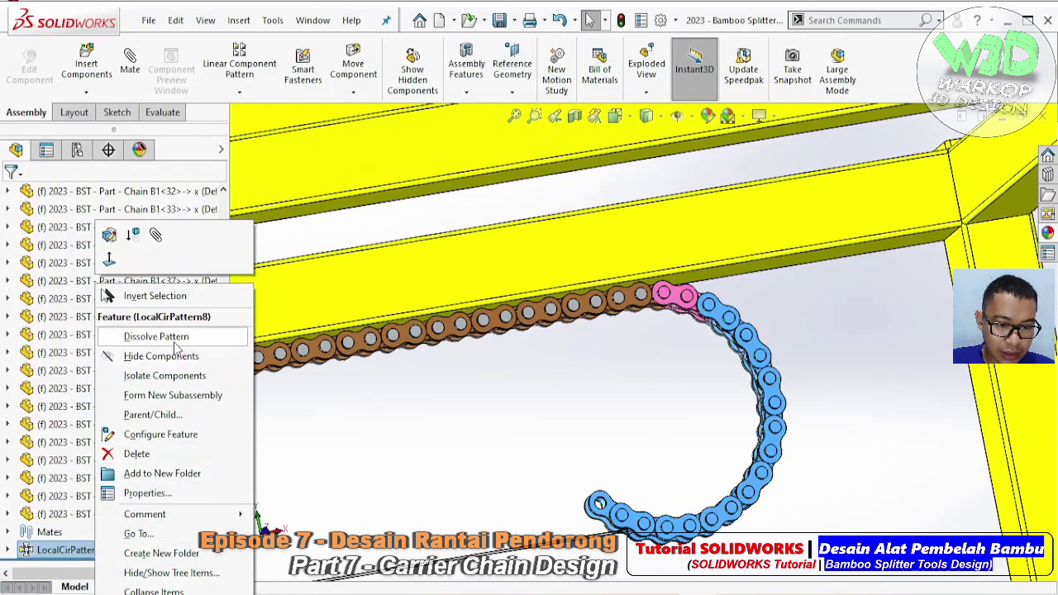
{"action": "left_click", "coordinate": [173, 335]}
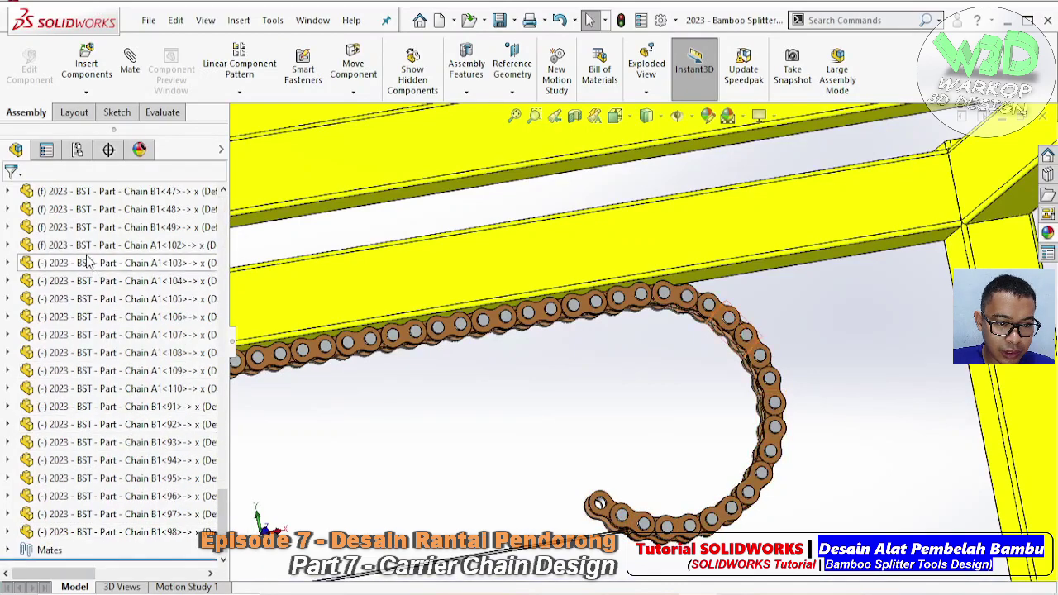
- Fix the dissolved links Chain A1<103> through B1<98> in place
{"action": "left_click", "coordinate": [124, 263]}
{"action": "left_click", "coordinate": [120, 533], "text": "shift"}
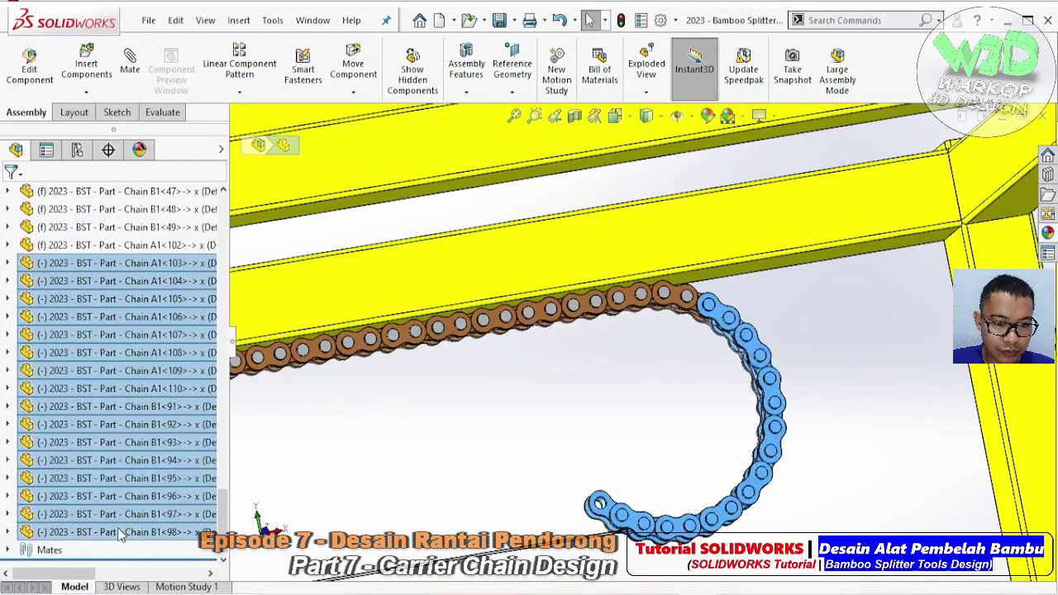
{"action": "right_click", "coordinate": [120, 533]}
{"action": "key", "text": "Escape"}
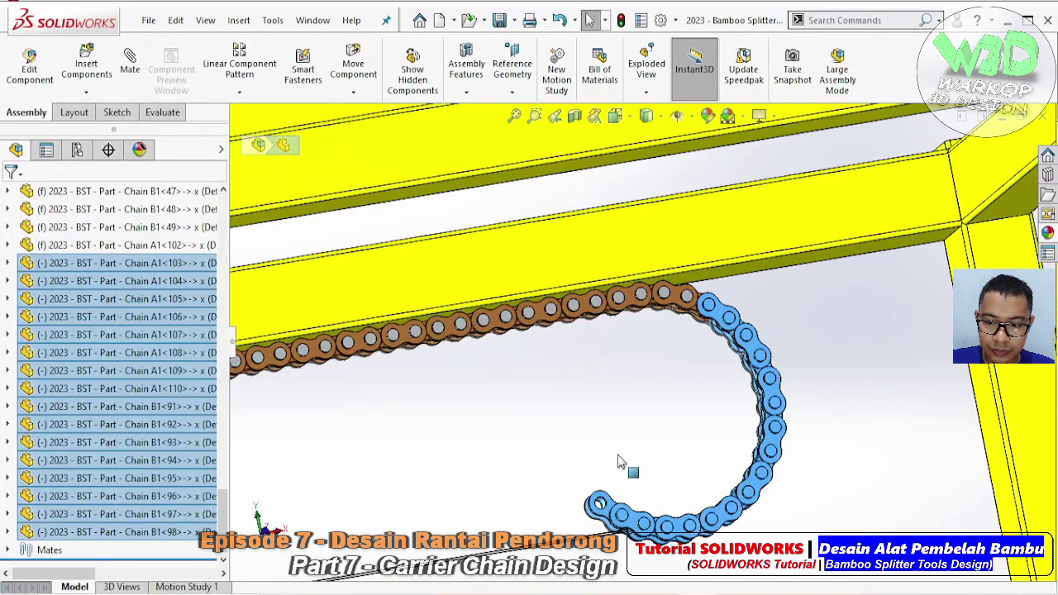
{"action": "scroll", "coordinate": [579, 372], "scroll_direction": "down", "scroll_amount": 3}
{"action": "scroll", "coordinate": [550, 337], "scroll_direction": "down", "scroll_amount": 2}
{"action": "scroll", "coordinate": [521, 330], "scroll_direction": "down", "scroll_amount": 2}
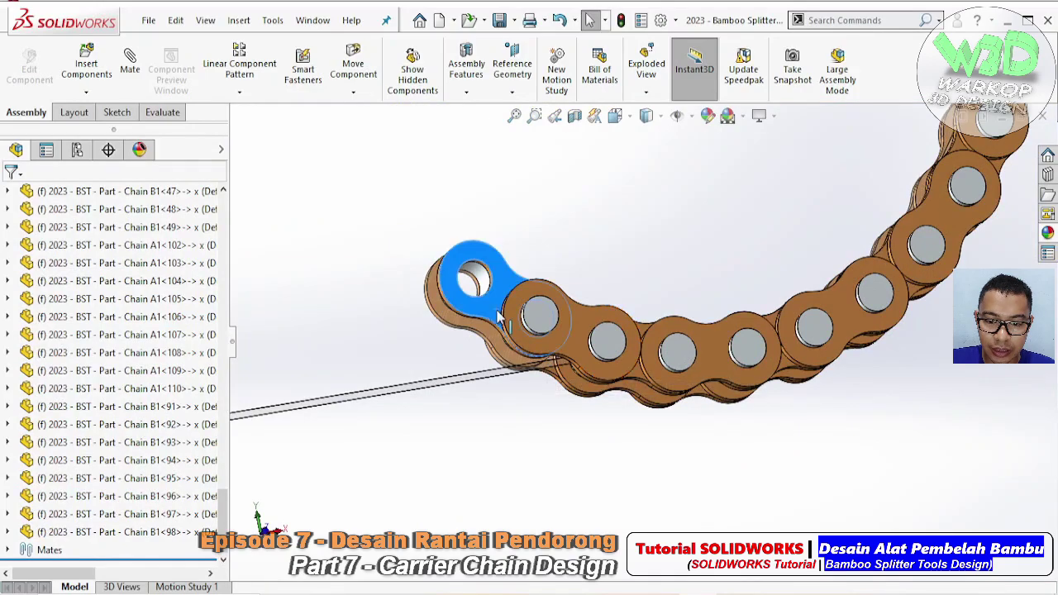
- Float end links A1<110> and B1<98> and drag them down toward the lower chain run
{"action": "right_click", "coordinate": [501, 318]}
{"action": "key", "text": "Escape"}
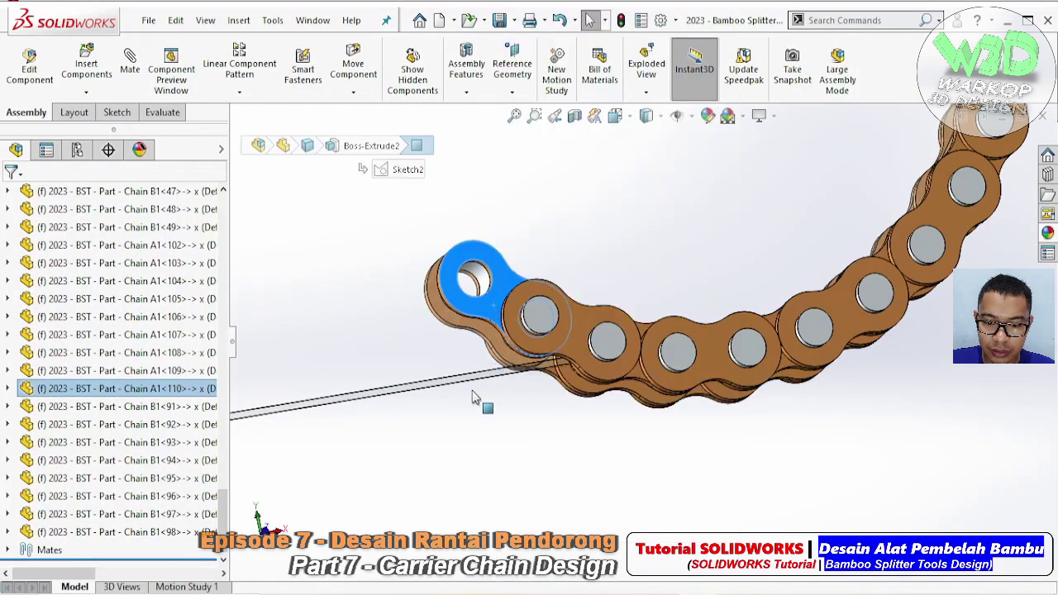
{"action": "left_click_drag", "start_coordinate": [472, 397], "coordinate": [372, 565]}
{"action": "right_click", "coordinate": [562, 318]}
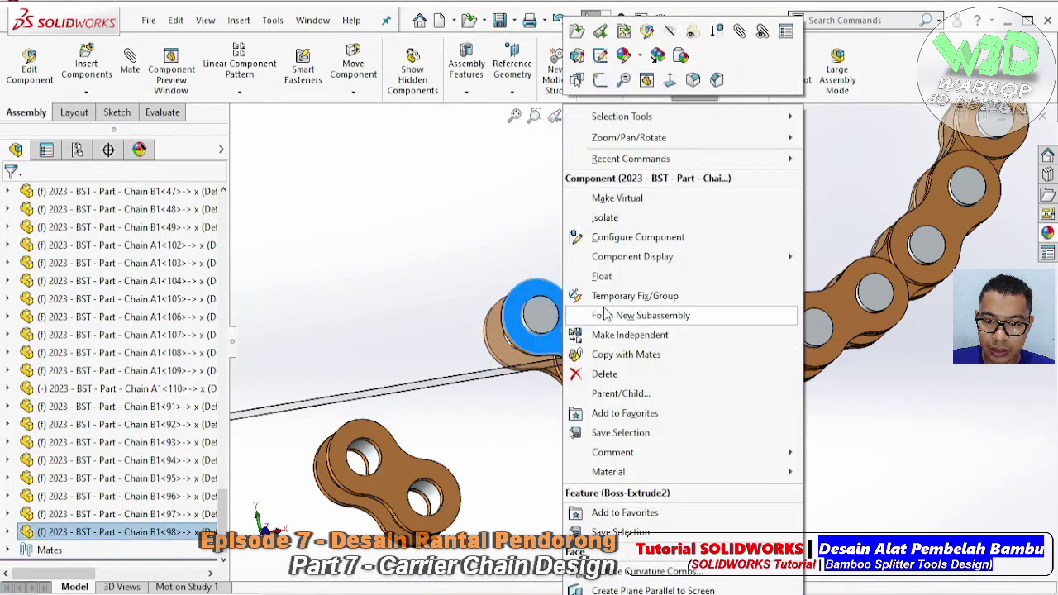
{"action": "left_click", "coordinate": [602, 277]}
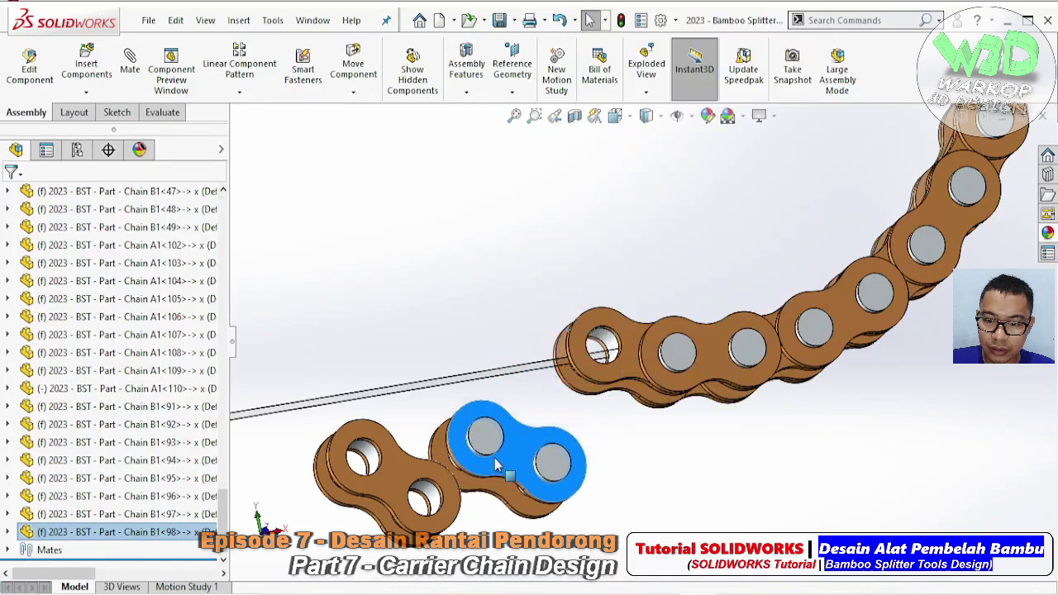
{"action": "left_click_drag", "start_coordinate": [552, 391], "coordinate": [467, 500]}
{"action": "scroll", "coordinate": [632, 350], "scroll_direction": "down", "scroll_amount": 3}
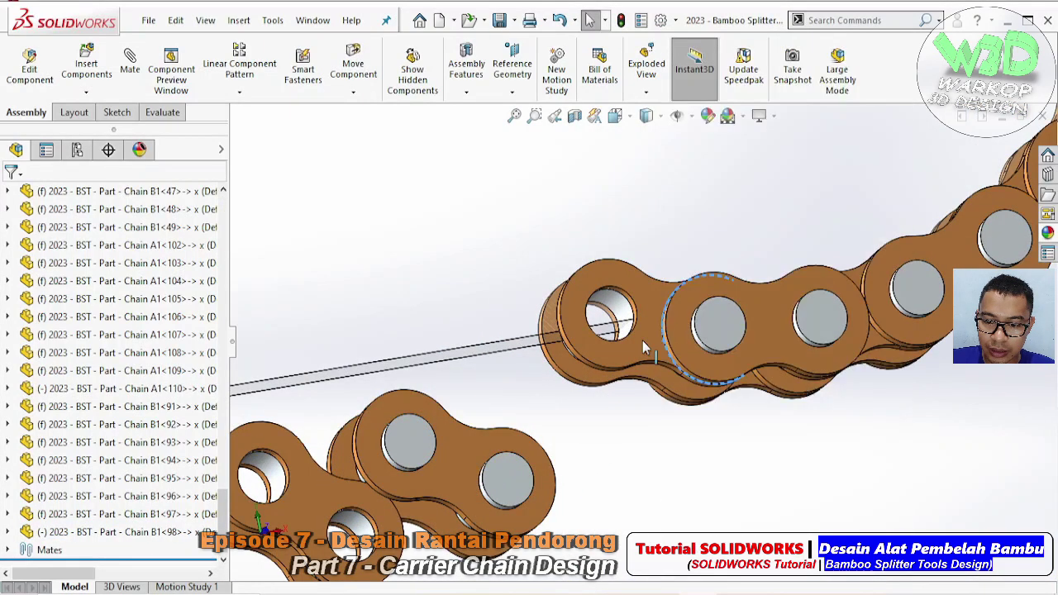
- Float links A1<109> and B1<97> and drag them down onto the lower chain run
{"action": "right_click", "coordinate": [643, 341]}
{"action": "left_click", "coordinate": [653, 278]}
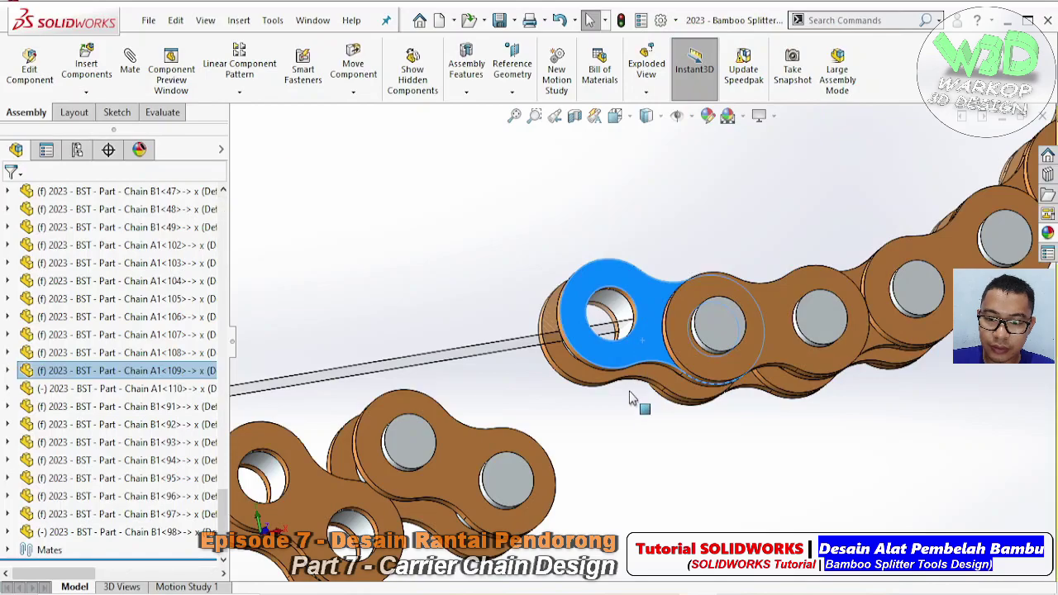
{"action": "left_click_drag", "start_coordinate": [630, 399], "coordinate": [583, 463]}
{"action": "right_click", "coordinate": [748, 331]}
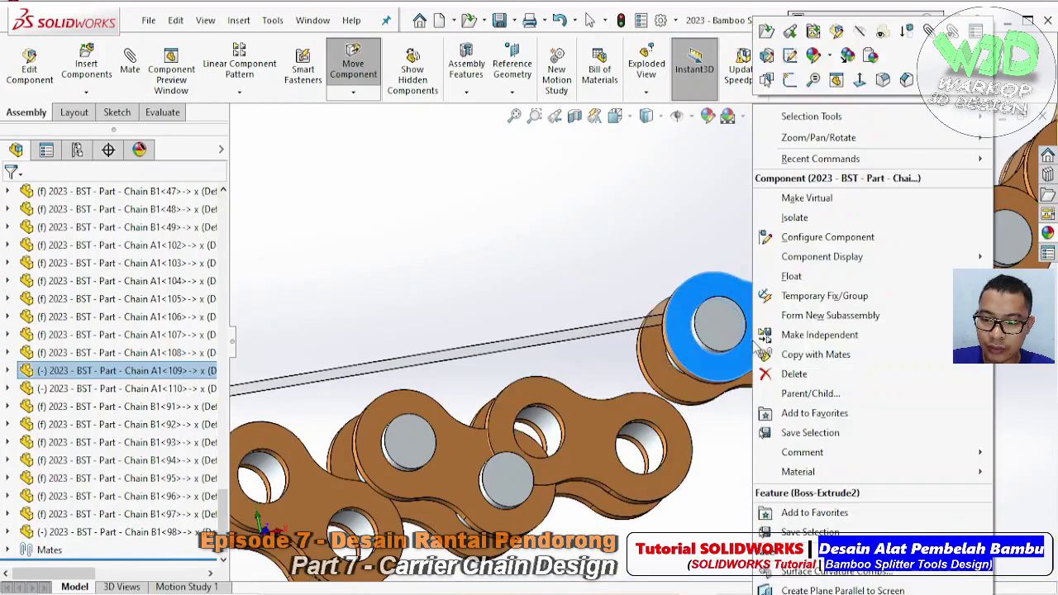
{"action": "left_click", "coordinate": [816, 281]}
{"action": "left_click_drag", "start_coordinate": [767, 335], "coordinate": [764, 425]}
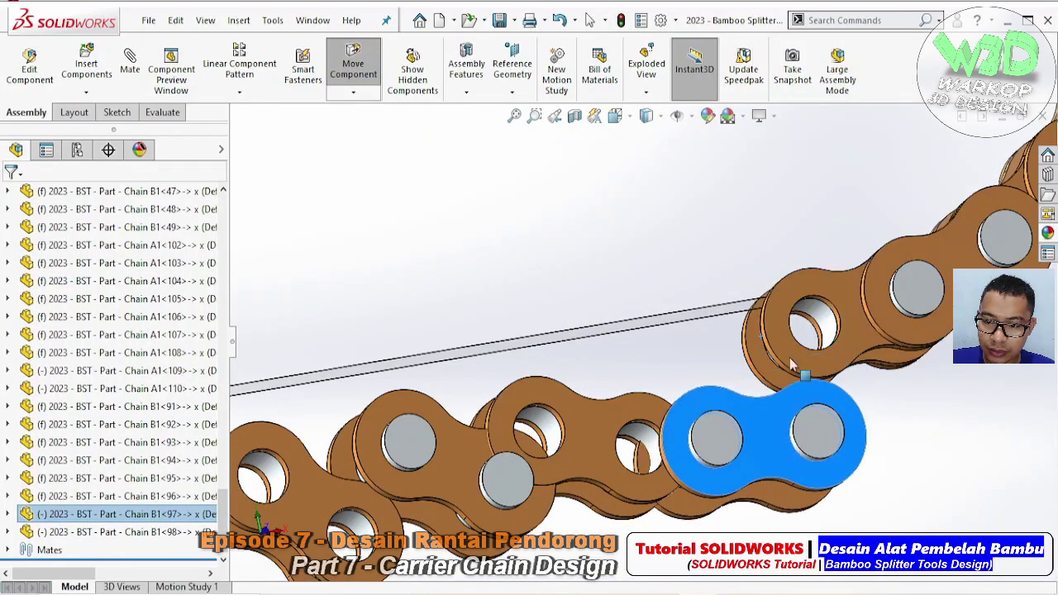
{"action": "key", "text": "Escape"}
{"action": "mouse_move", "coordinate": [792, 364]}
{"action": "middle_mouse_down"}
{"action": "mouse_move", "coordinate": [794, 444]}
{"action": "mouse_move", "coordinate": [860, 247]}
{"action": "mouse_move", "coordinate": [718, 447]}
{"action": "middle_mouse_up"}
{"action": "key", "text": "Escape"}
{"action": "left_click", "coordinate": [718, 446]}
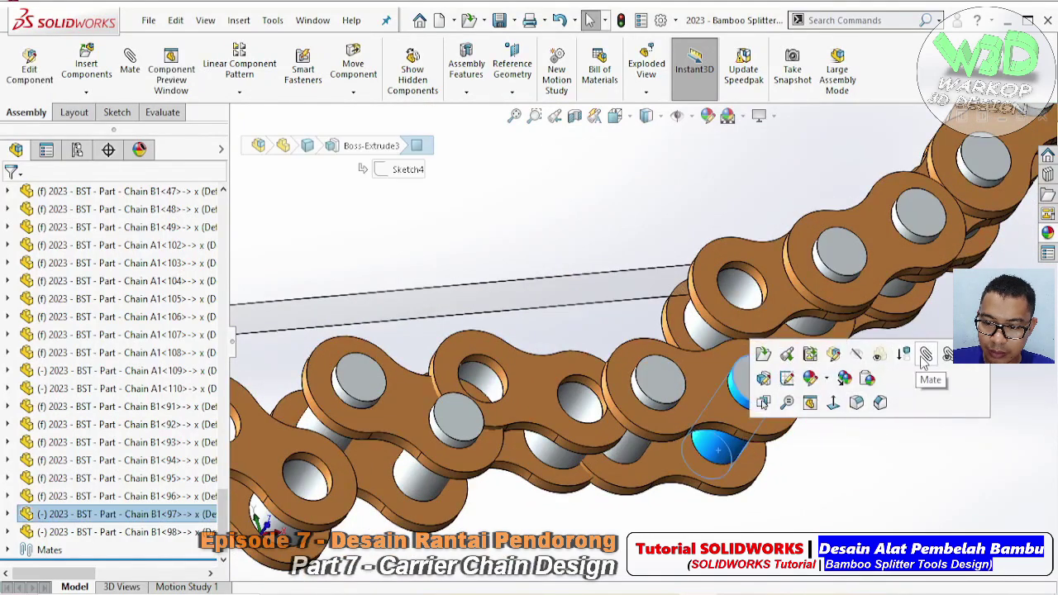
- Mate link B1<97> concentric with the chain pin and flush with its neighbouring link
{"action": "left_click", "coordinate": [748, 298], "text": "ctrl"}
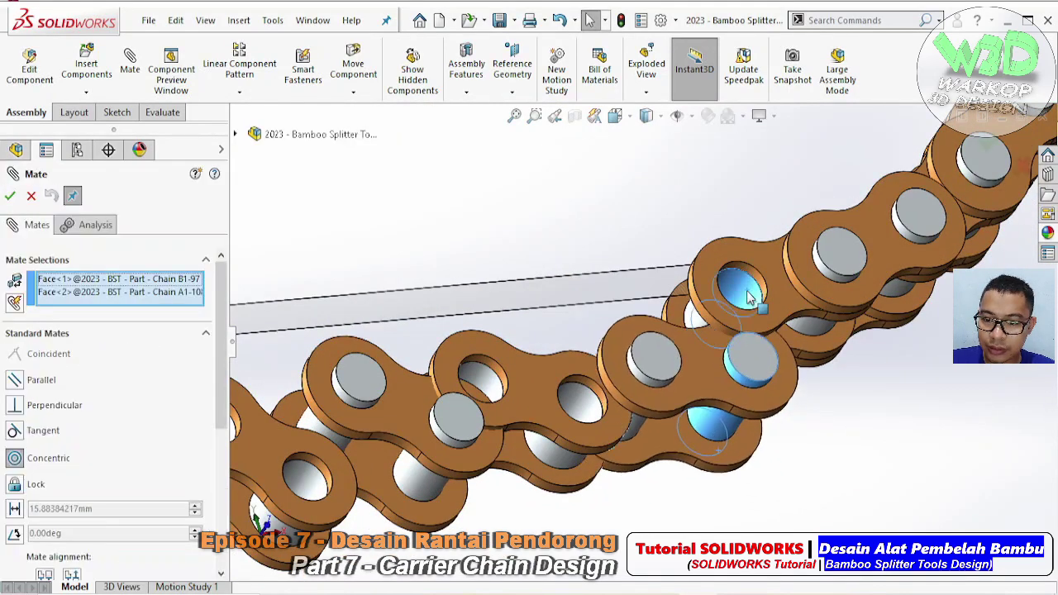
{"action": "key", "text": "Return"}
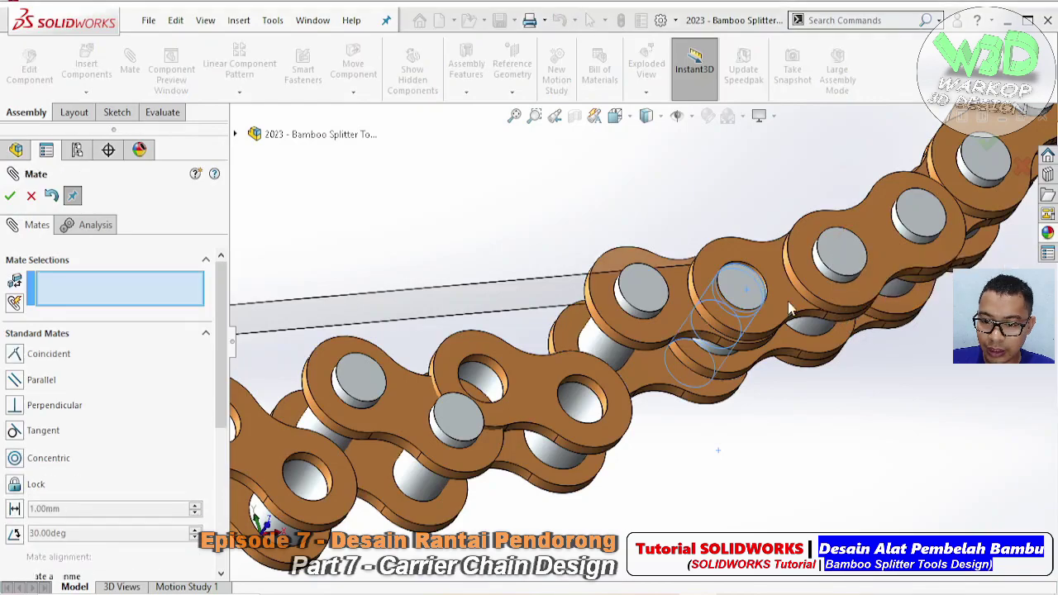
{"action": "left_click", "coordinate": [678, 311]}
{"action": "left_click", "coordinate": [824, 289]}
{"action": "left_click", "coordinate": [824, 290]}
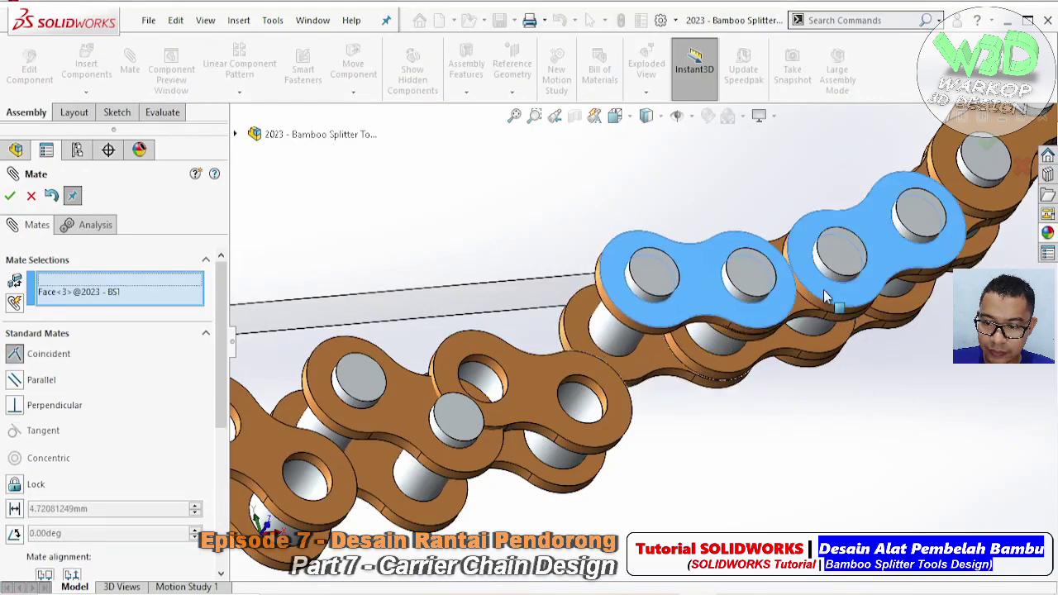
{"action": "key", "text": "Return"}
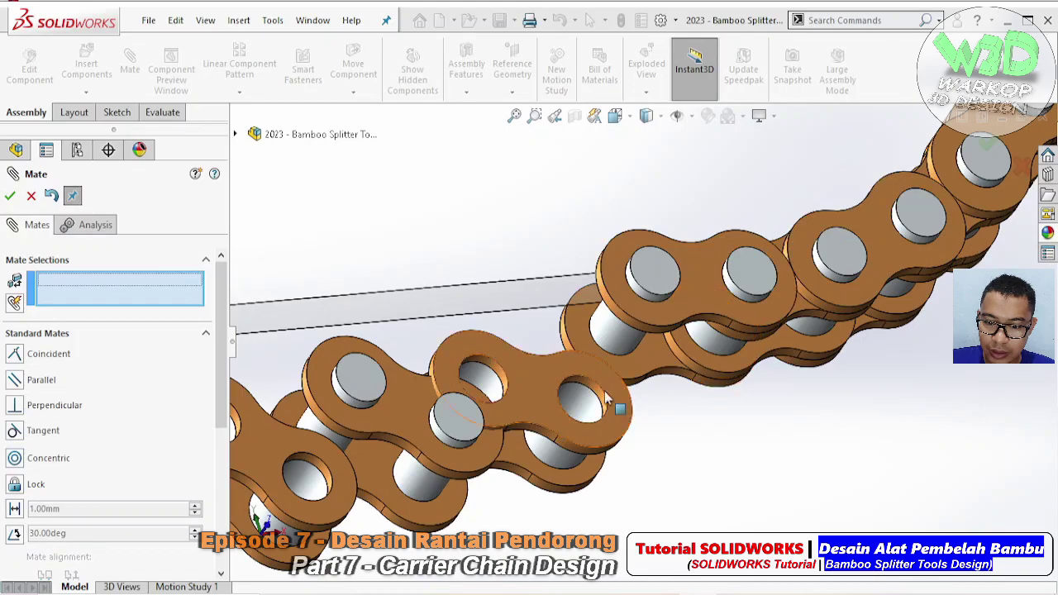
- Mate link A1<109> concentric on its pin and coincident with the adjacent link face
{"action": "left_click", "coordinate": [582, 401]}
{"action": "left_click", "coordinate": [615, 343]}
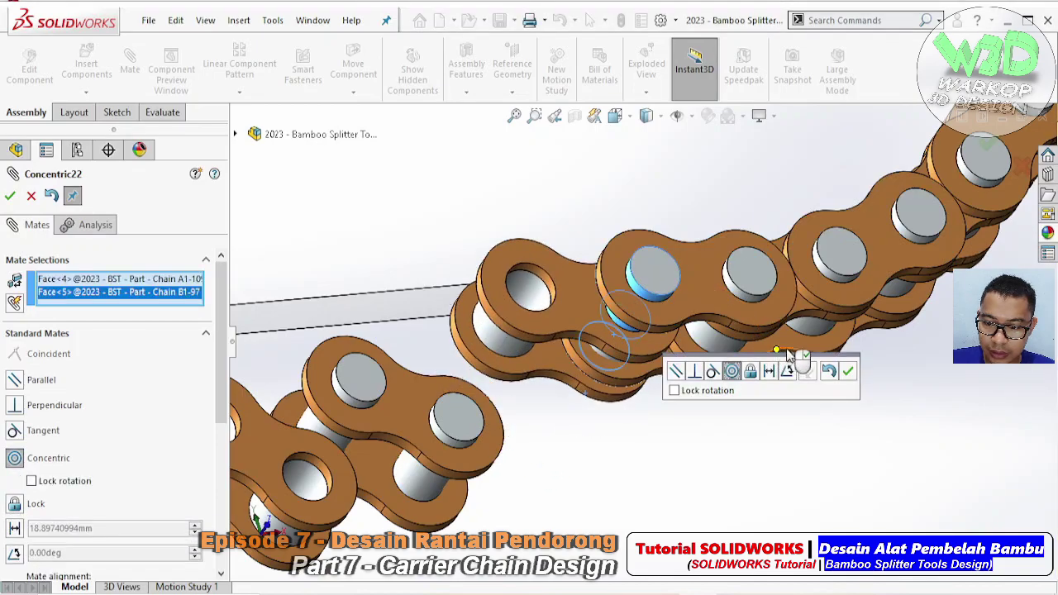
{"action": "left_click", "coordinate": [848, 372]}
{"action": "left_click", "coordinate": [579, 315]}
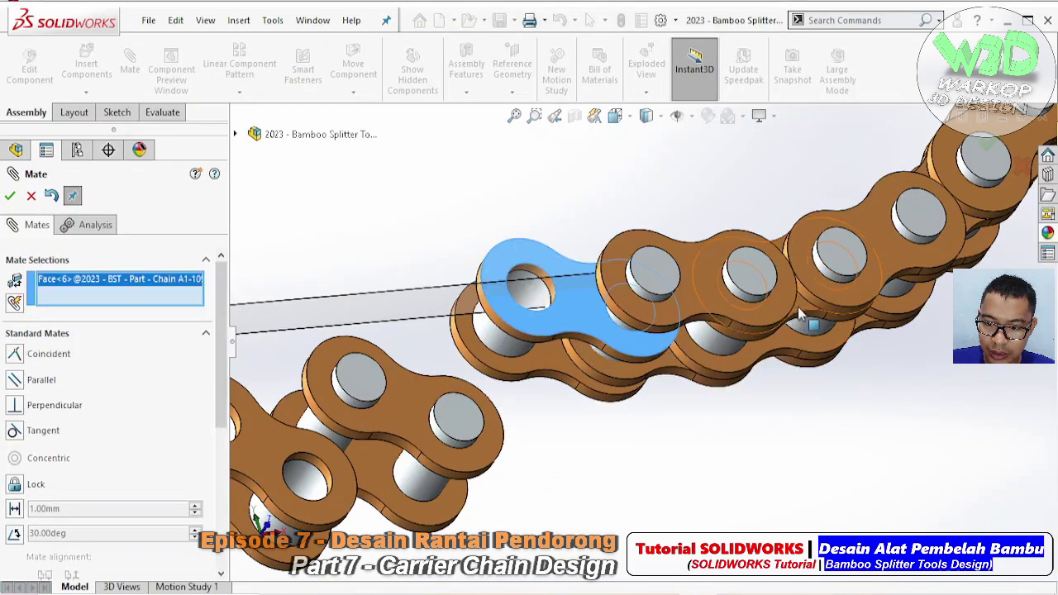
{"action": "left_click", "coordinate": [801, 313]}
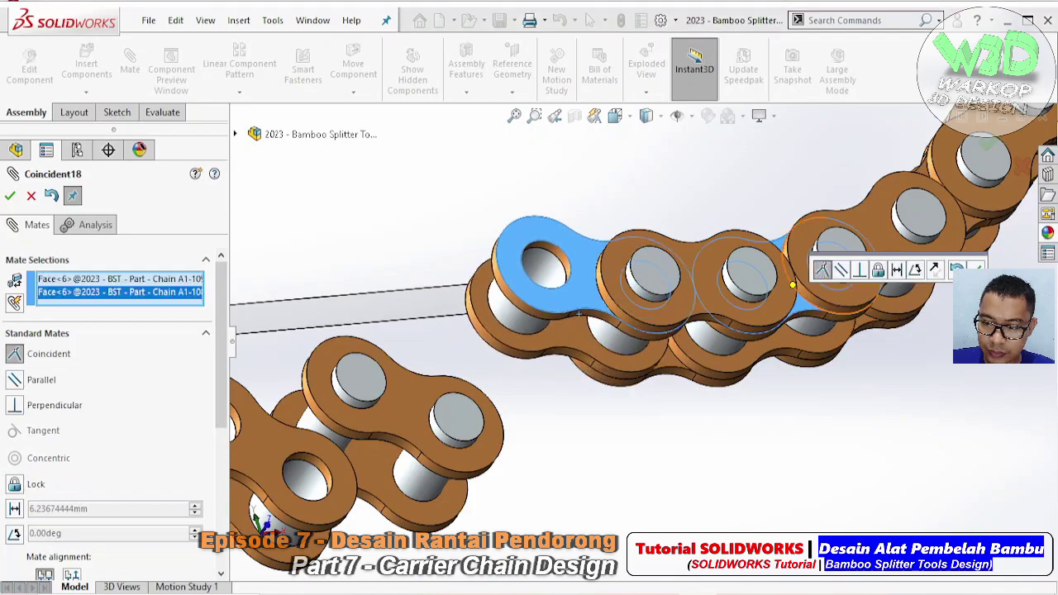
{"action": "left_click", "coordinate": [975, 269]}
- Make two link pins tangent to the Chain Reference guide path
{"action": "left_click", "coordinate": [627, 335]}
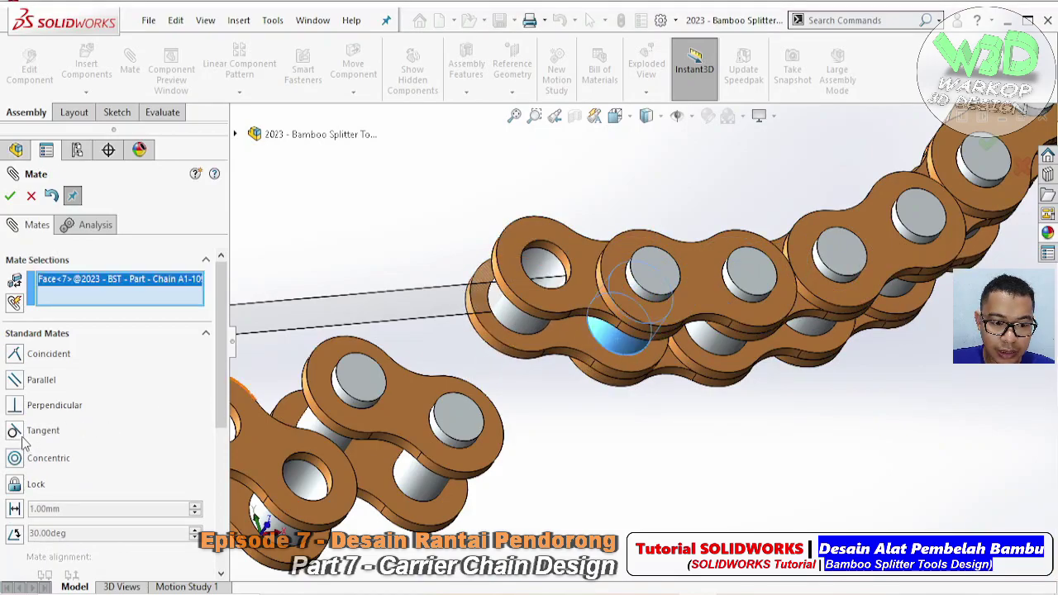
{"action": "left_click", "coordinate": [432, 307]}
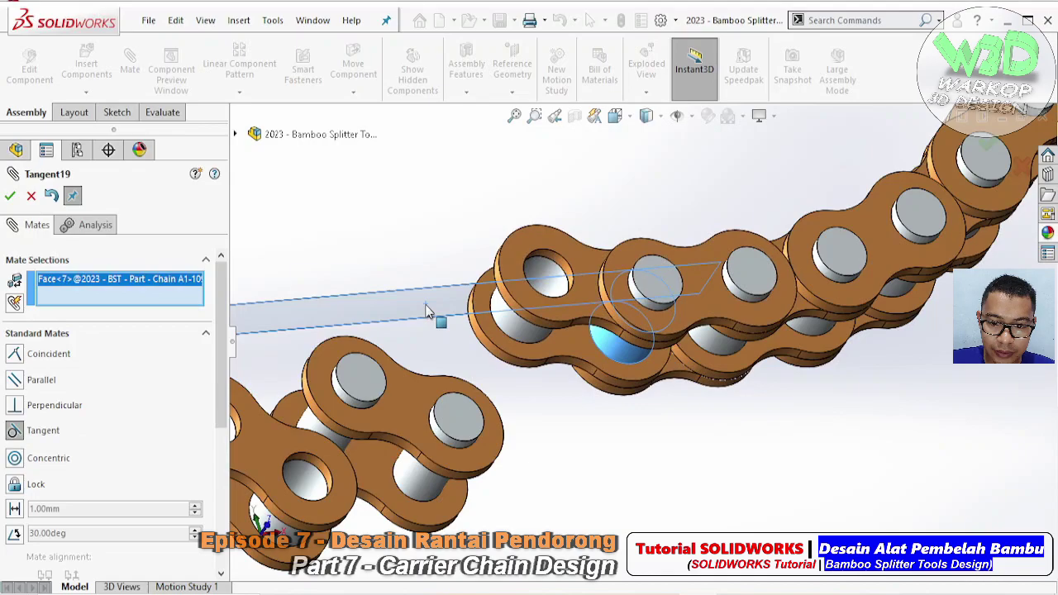
{"action": "left_click", "coordinate": [407, 285]}
{"action": "left_click", "coordinate": [529, 332]}
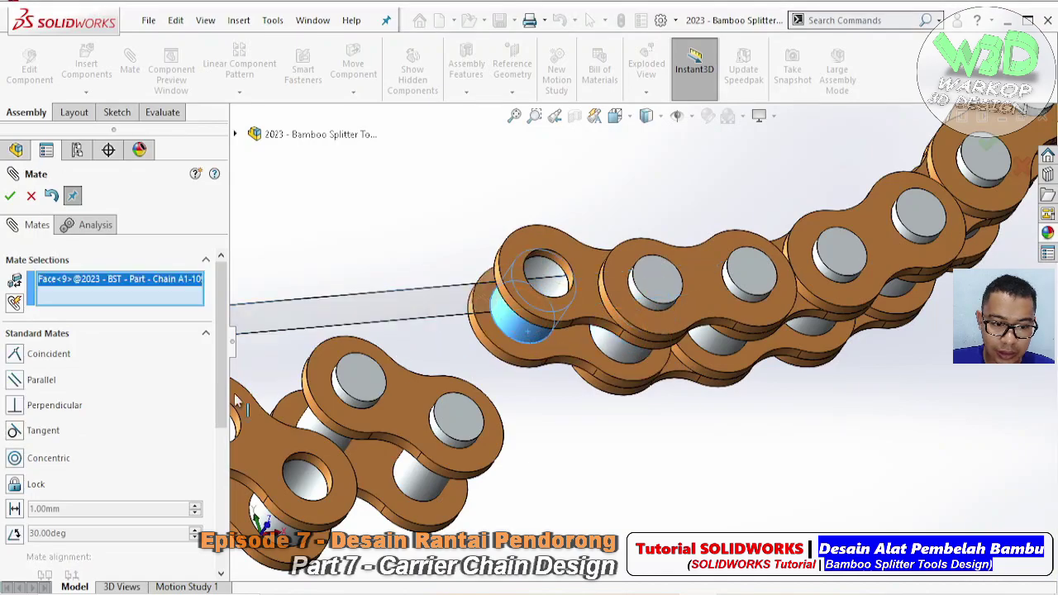
{"action": "left_click", "coordinate": [404, 309]}
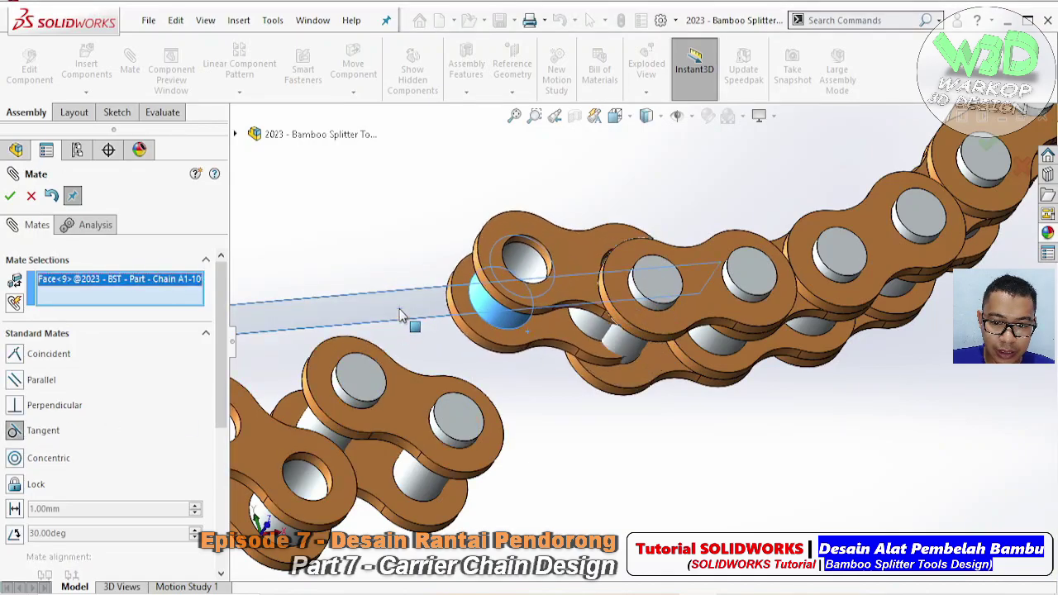
{"action": "left_click", "coordinate": [381, 294]}
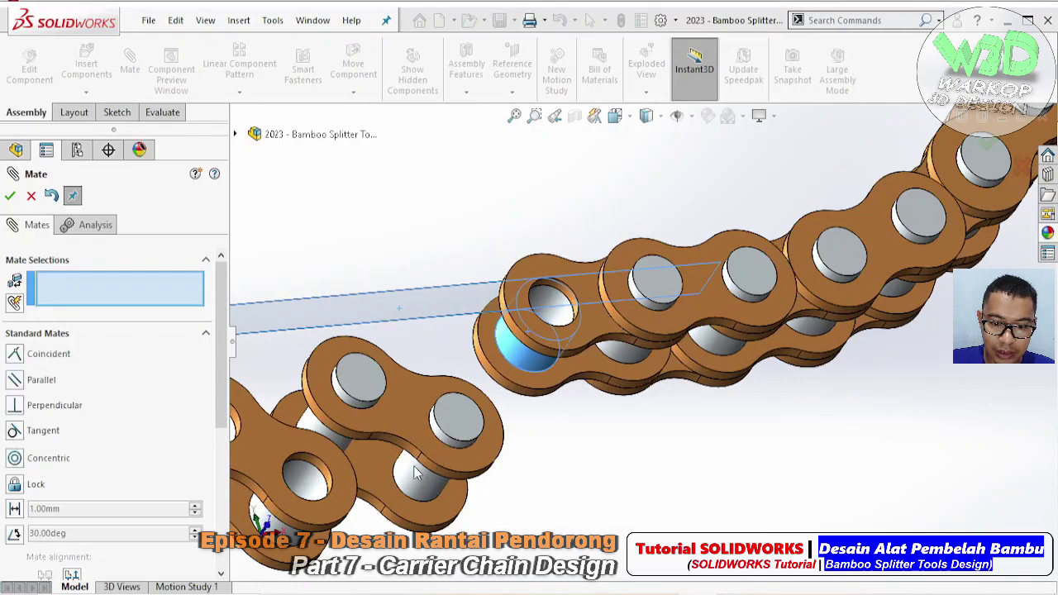
- Join the lower link onto its pin with concentric and flush coincident mates
{"action": "left_click", "coordinate": [417, 472]}
{"action": "left_click", "coordinate": [549, 311]}
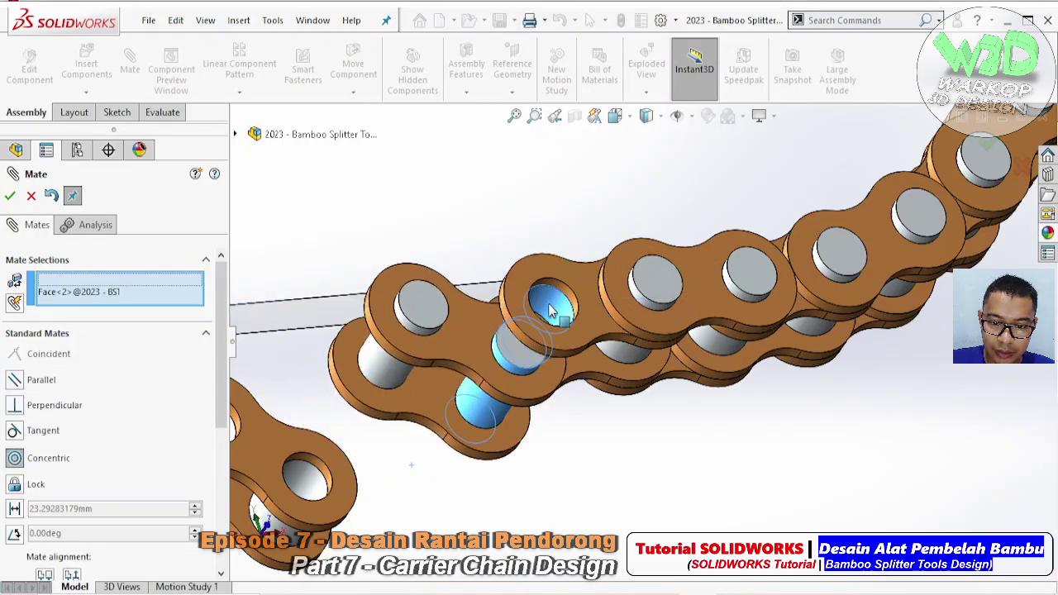
{"action": "left_click", "coordinate": [749, 294]}
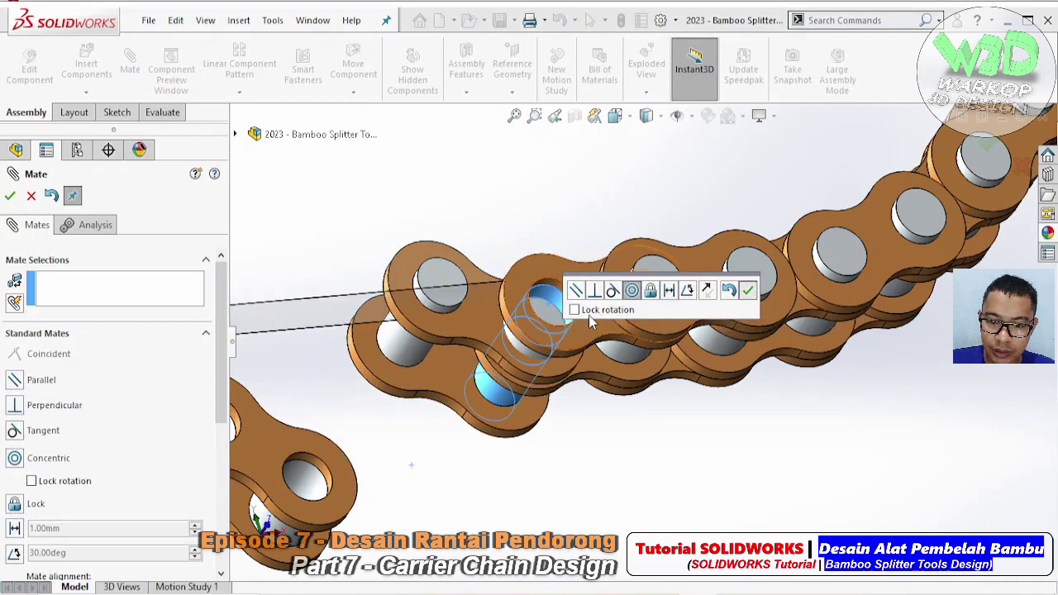
{"action": "left_click", "coordinate": [489, 316]}
{"action": "left_click", "coordinate": [712, 303]}
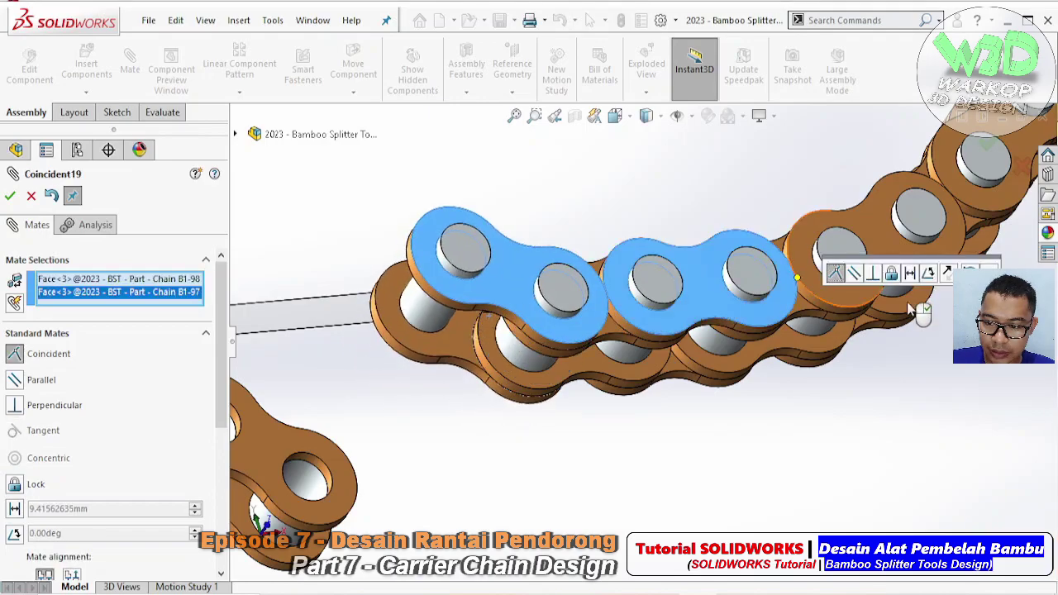
{"action": "key", "text": "Return"}
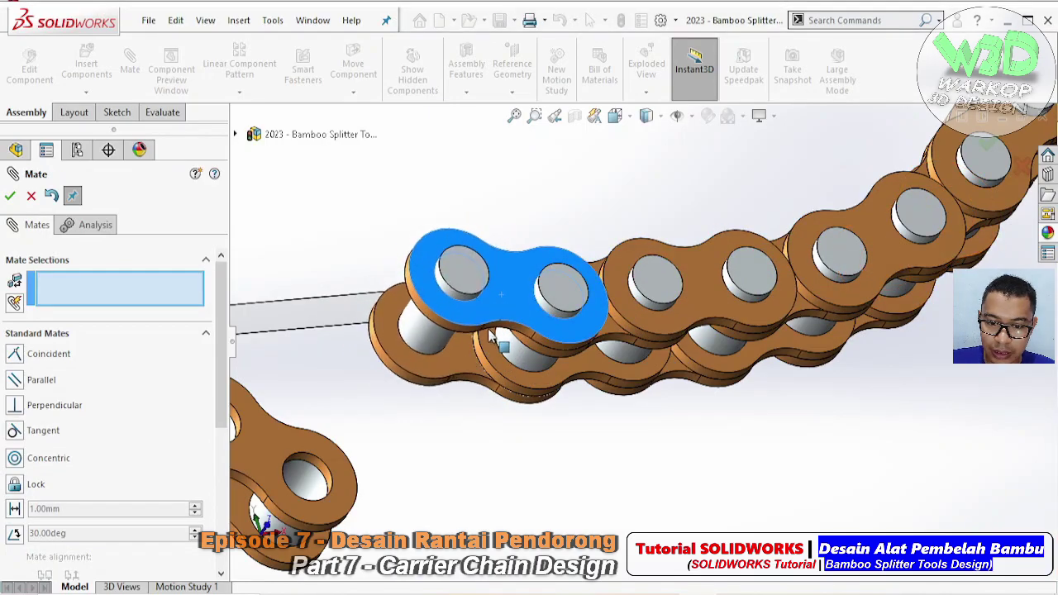
- Join the remaining loose link to the chain pin with concentric and flush mates
{"action": "middle_click_drag", "start_coordinate": [367, 439], "coordinate": [419, 444]}
{"action": "left_click", "coordinate": [417, 445]}
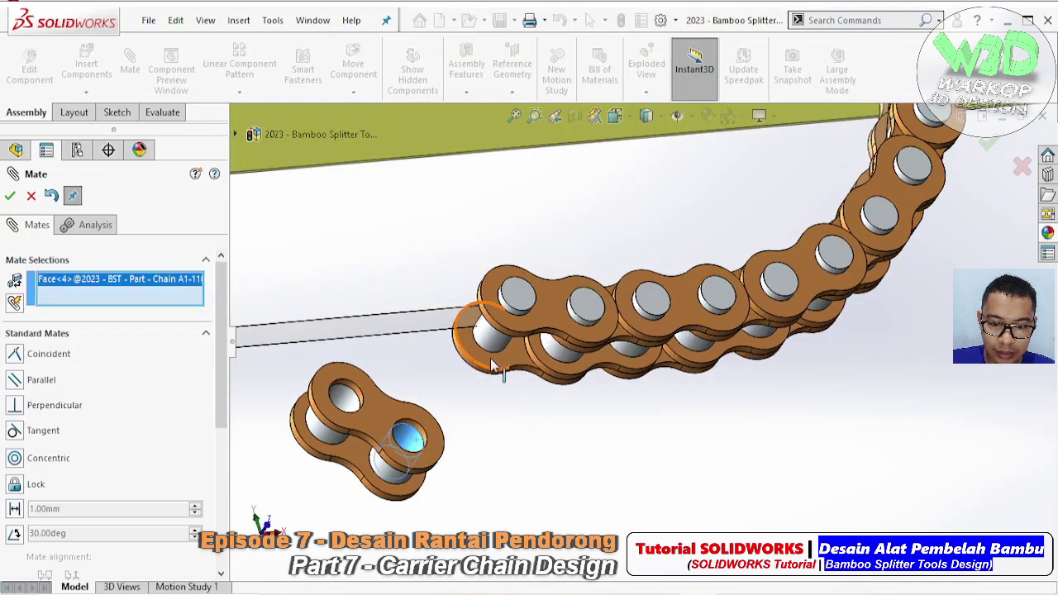
{"action": "left_click", "coordinate": [494, 352]}
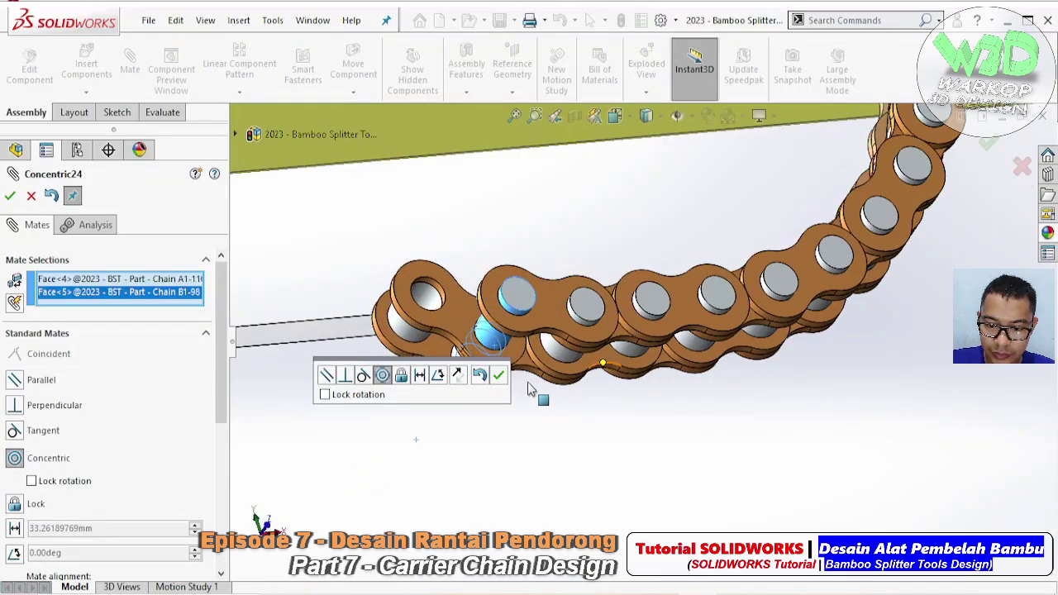
{"action": "left_click", "coordinate": [501, 378]}
{"action": "left_click", "coordinate": [495, 347]}
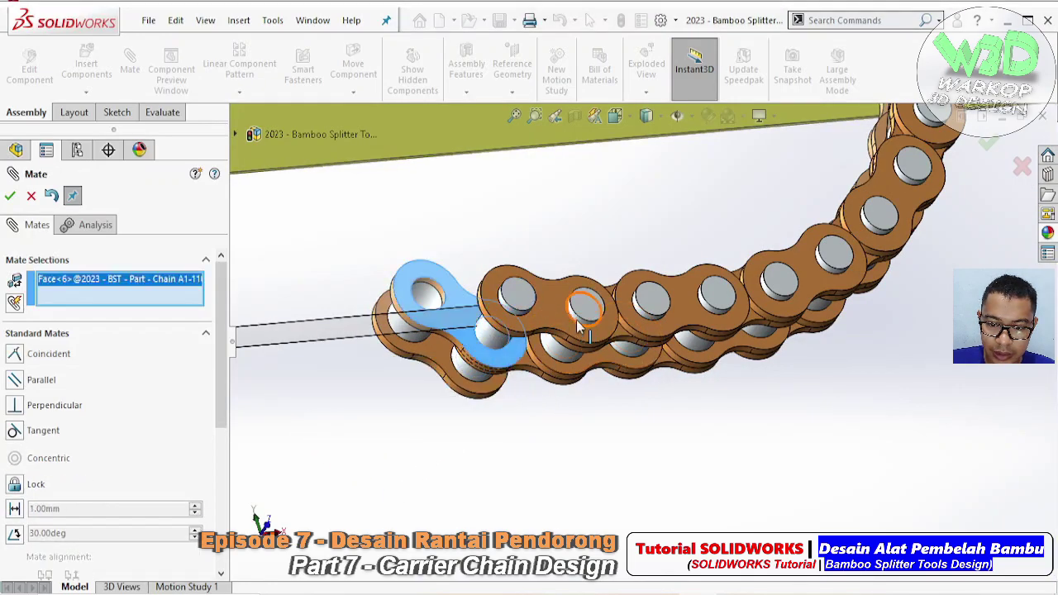
{"action": "left_click", "coordinate": [626, 341]}
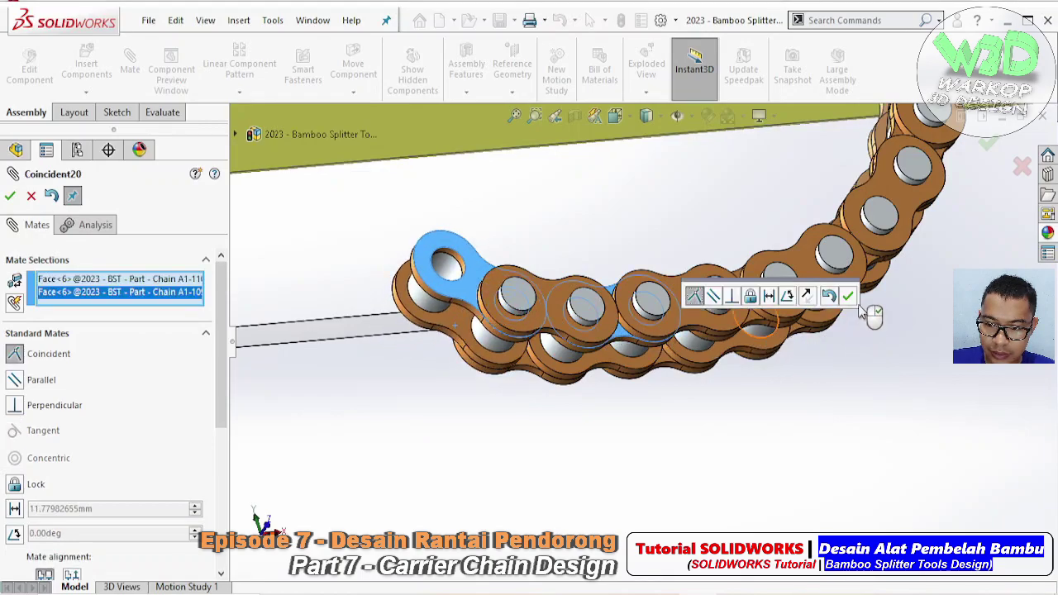
{"action": "left_click", "coordinate": [849, 299]}
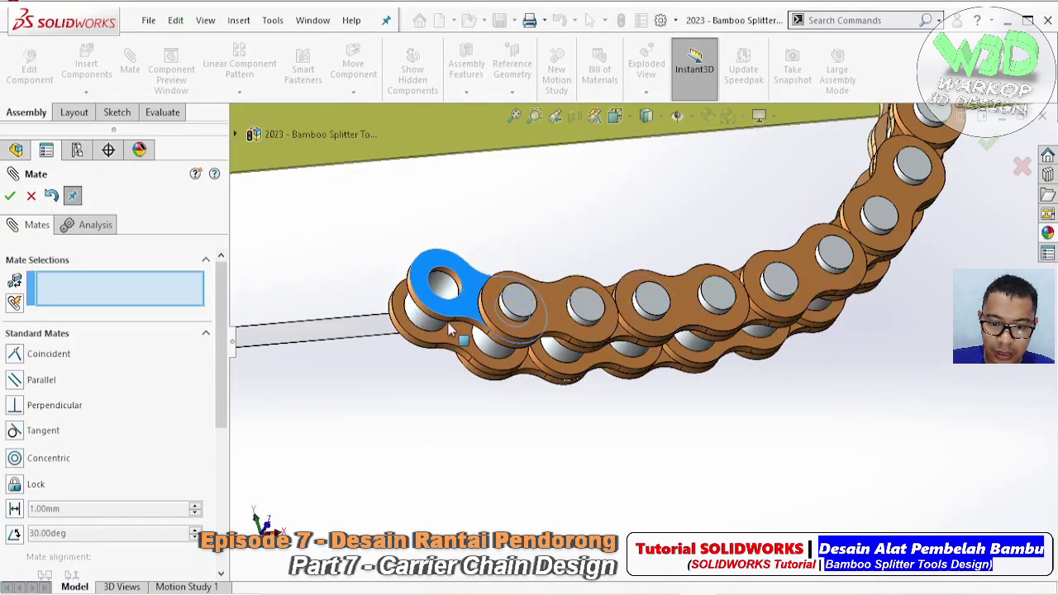
- Make the end link's pin tangent to the guide path, flipped to the other side
{"action": "left_click", "coordinate": [429, 361]}
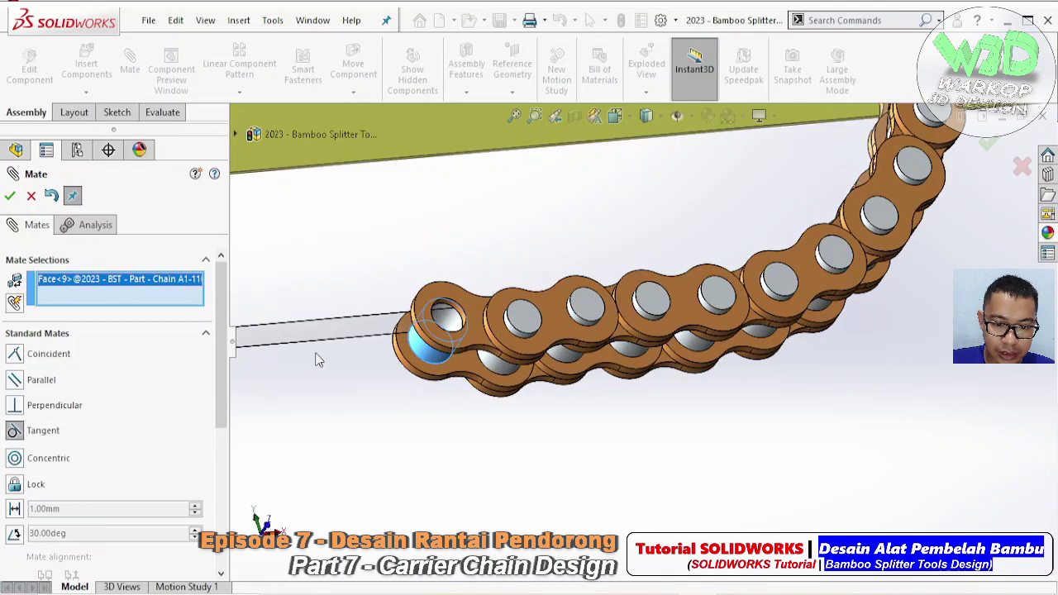
{"action": "left_click", "coordinate": [335, 334]}
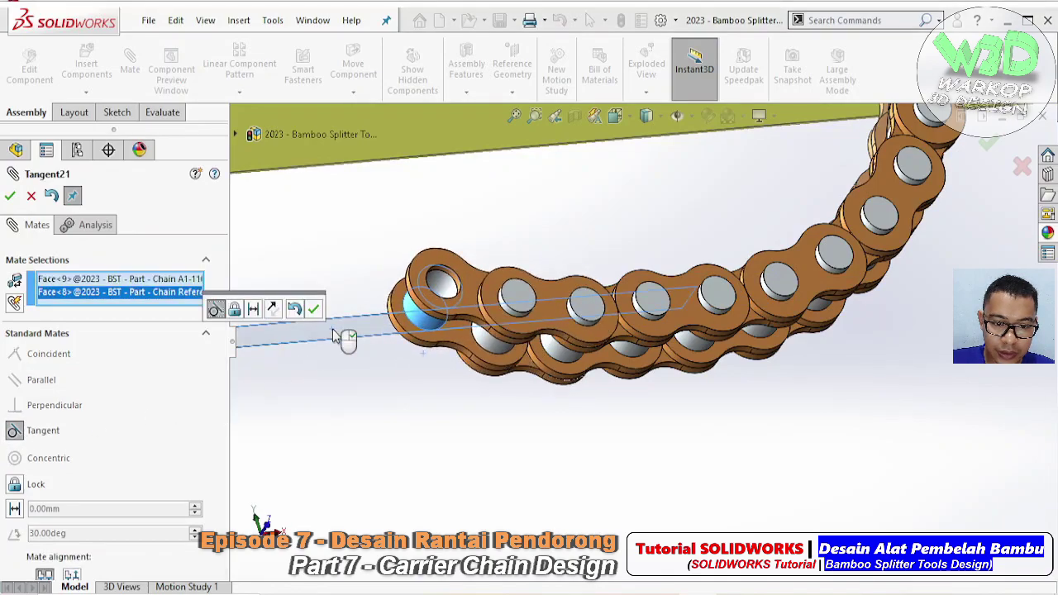
{"action": "left_click", "coordinate": [273, 318]}
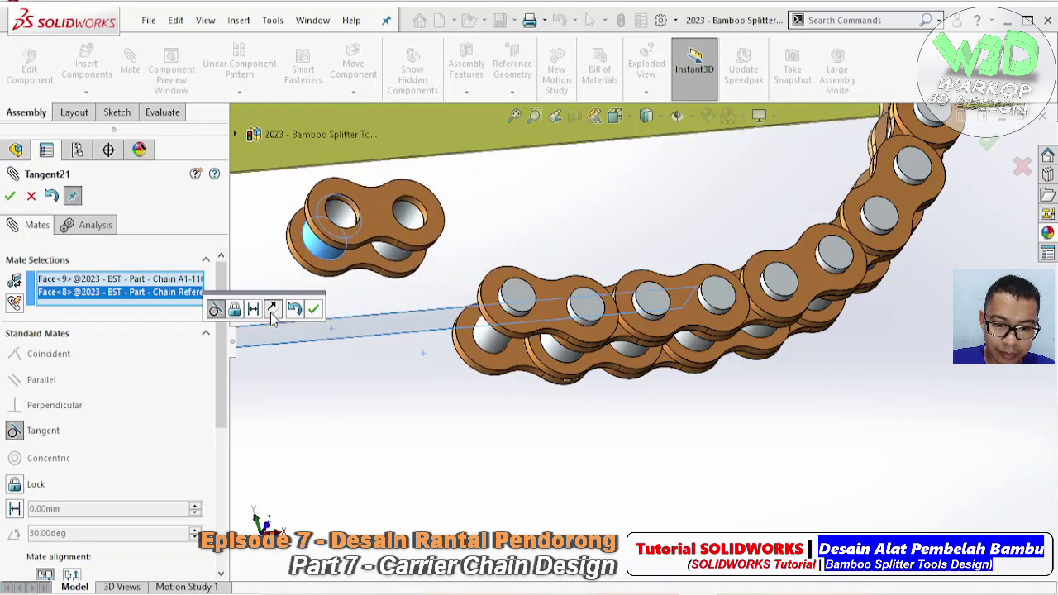
{"action": "left_click", "coordinate": [324, 311]}
{"action": "mouse_move", "coordinate": [503, 326]}
{"action": "middle_mouse_down"}
{"action": "mouse_move", "coordinate": [411, 499]}
{"action": "mouse_move", "coordinate": [435, 475]}
{"action": "mouse_move", "coordinate": [428, 513]}
{"action": "mouse_move", "coordinate": [477, 289]}
{"action": "mouse_move", "coordinate": [501, 354]}
{"action": "middle_mouse_up"}
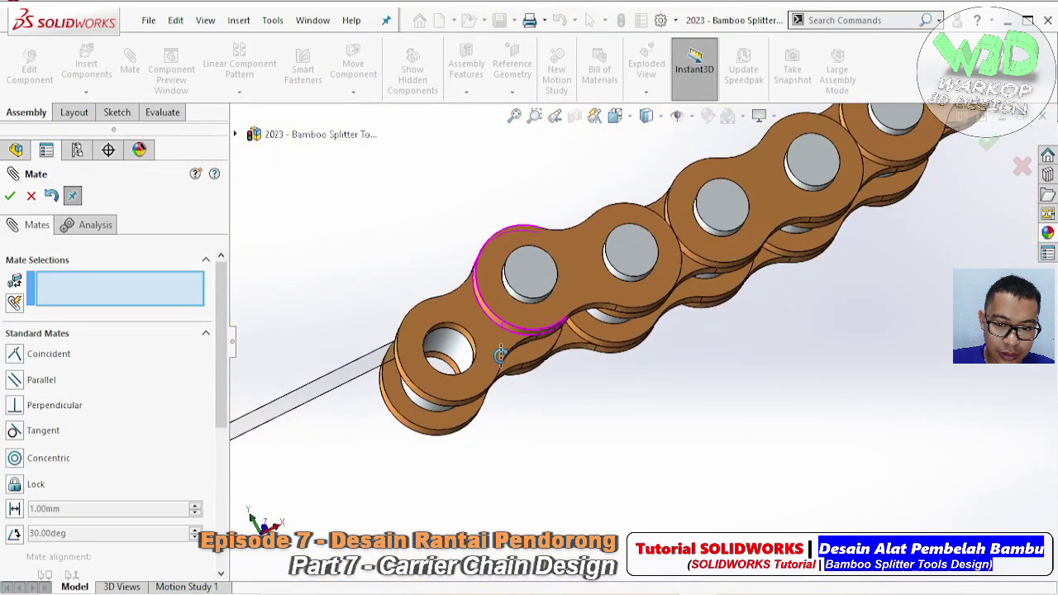
{"action": "scroll", "coordinate": [120, 459], "scroll_direction": "down", "scroll_amount": 5}
{"action": "scroll", "coordinate": [193, 443], "scroll_direction": "down", "scroll_amount": 3}
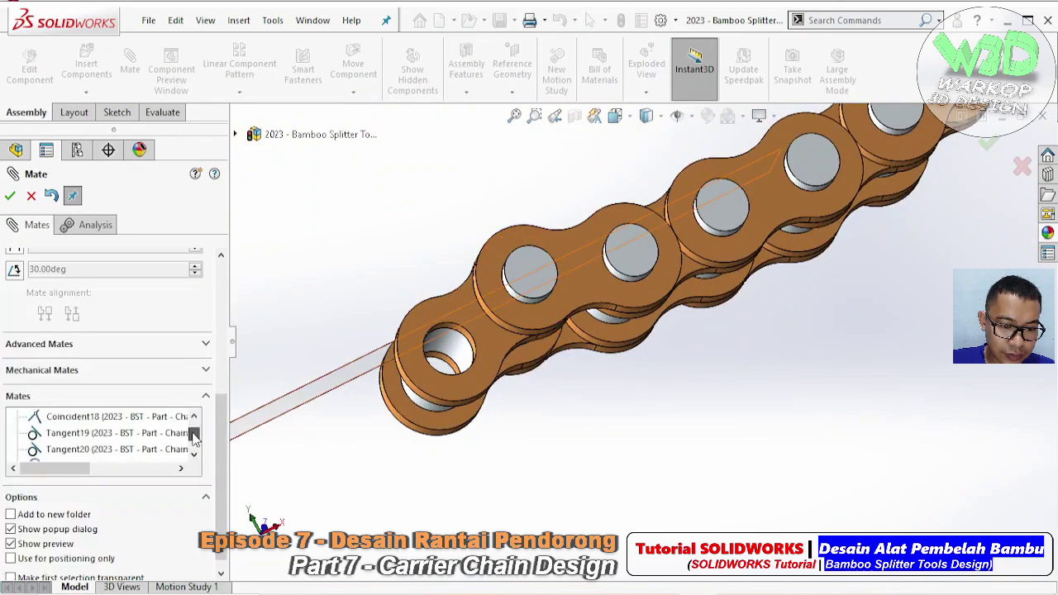
{"action": "scroll", "coordinate": [194, 434], "scroll_direction": "down", "scroll_amount": 2}
- Review the latest concentric mate and drag a link to test it pivots on its pin
{"action": "left_click", "coordinate": [131, 424]}
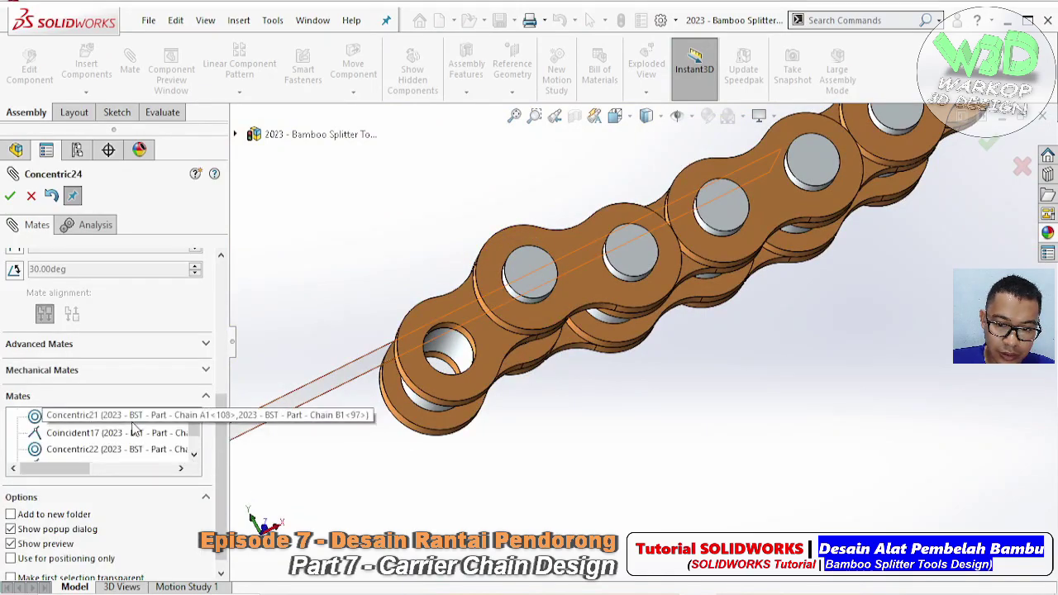
{"action": "left_click", "coordinate": [10, 195]}
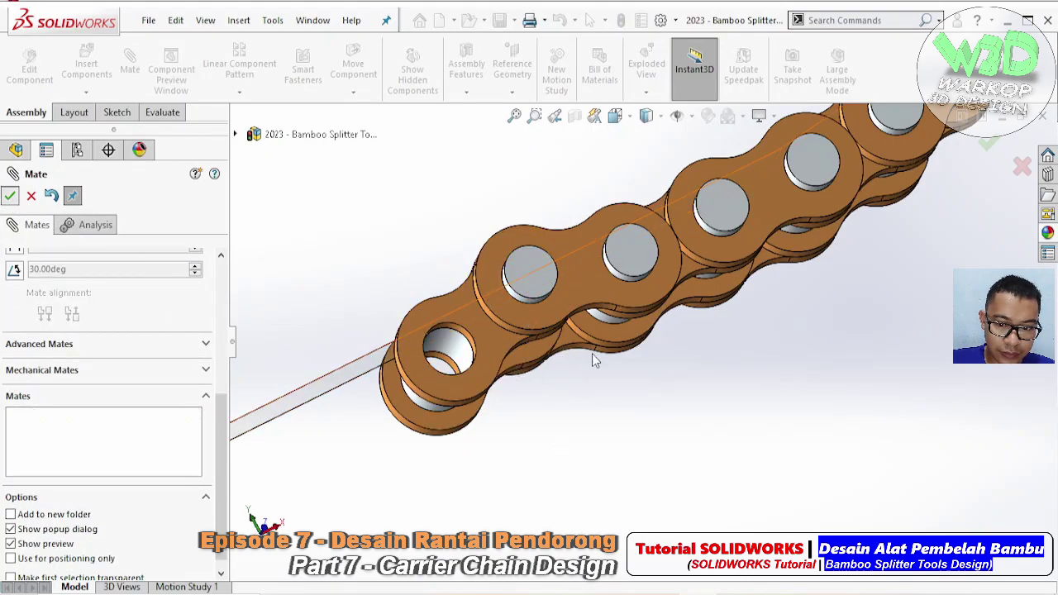
{"action": "left_click", "coordinate": [565, 295]}
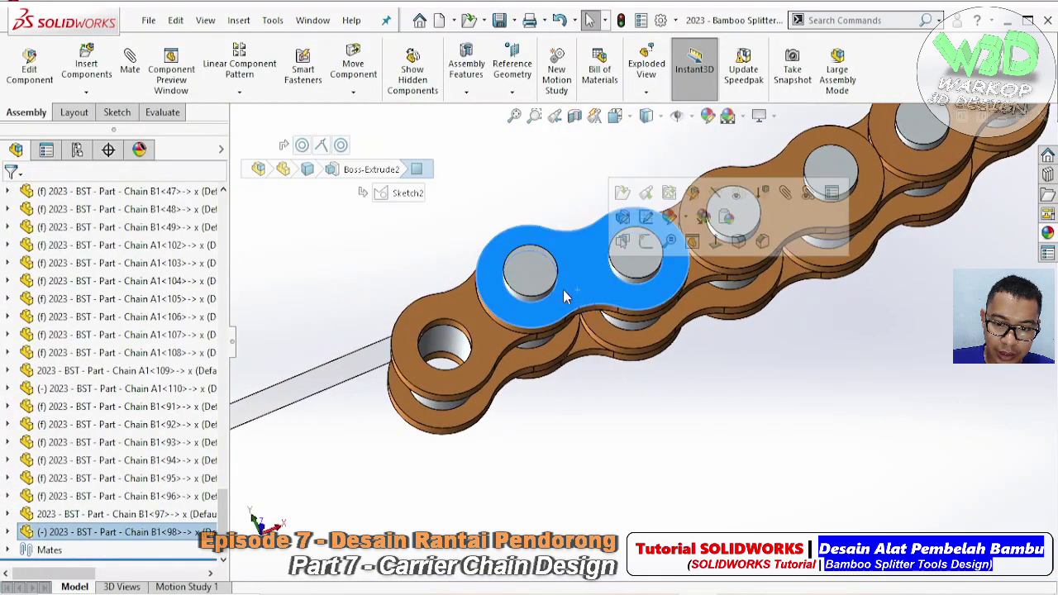
{"action": "right_click_drag", "start_coordinate": [564, 289], "coordinate": [580, 383]}
- Add a Tangent mate between a straight-run link pin and the straight guide bar
{"action": "left_click", "coordinate": [548, 393]}
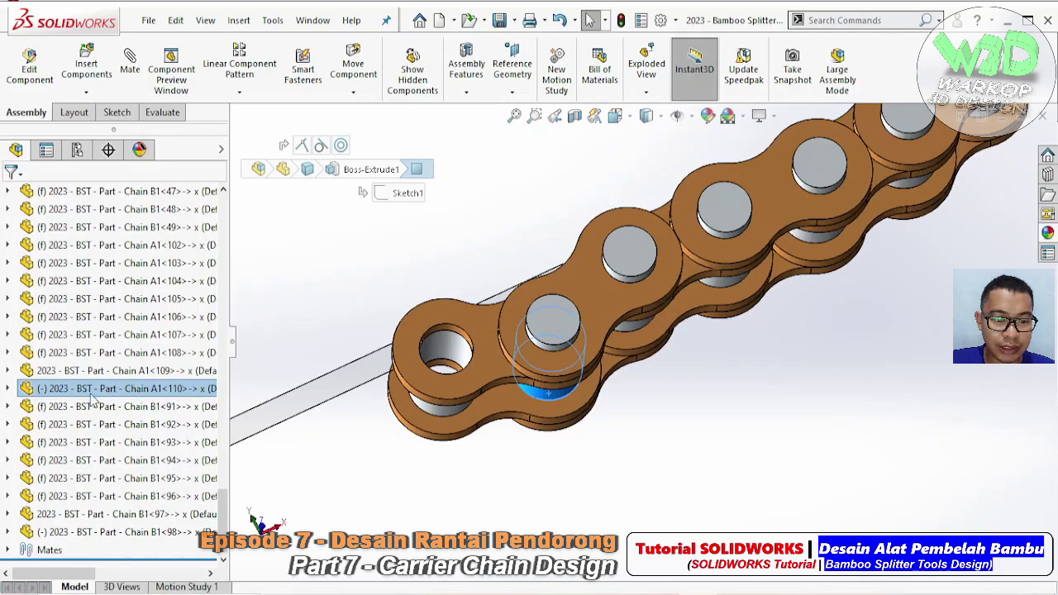
{"action": "key", "text": "m"}
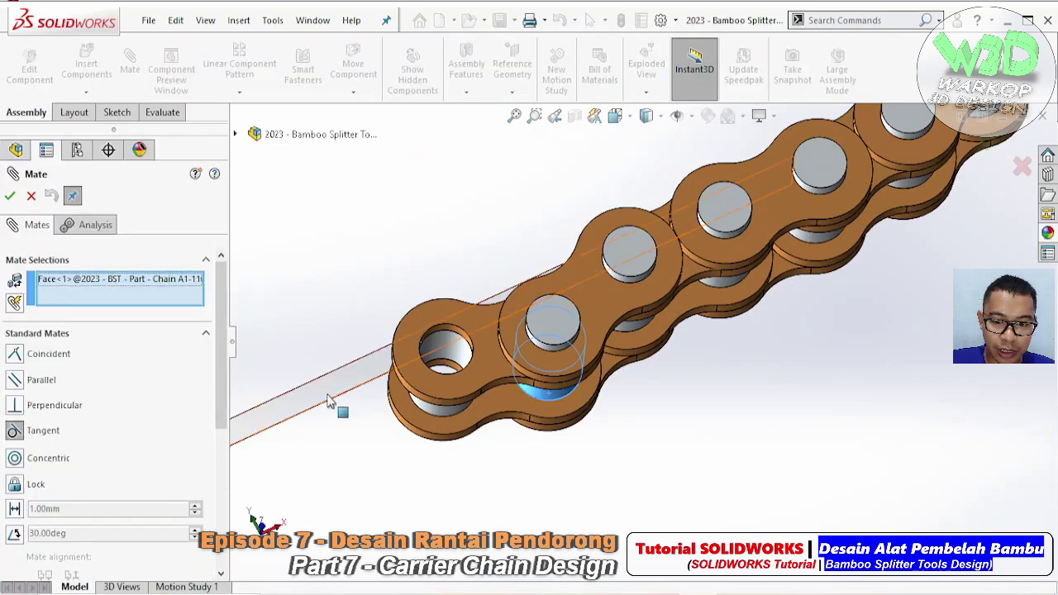
{"action": "left_click", "coordinate": [327, 402]}
{"action": "left_click", "coordinate": [327, 401]}
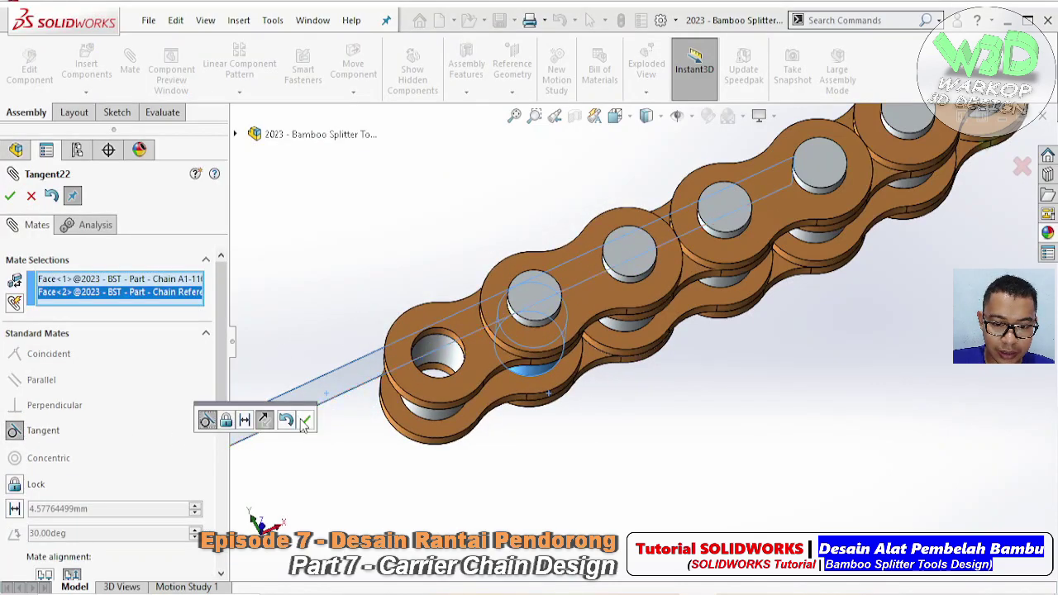
{"action": "left_click", "coordinate": [304, 421]}
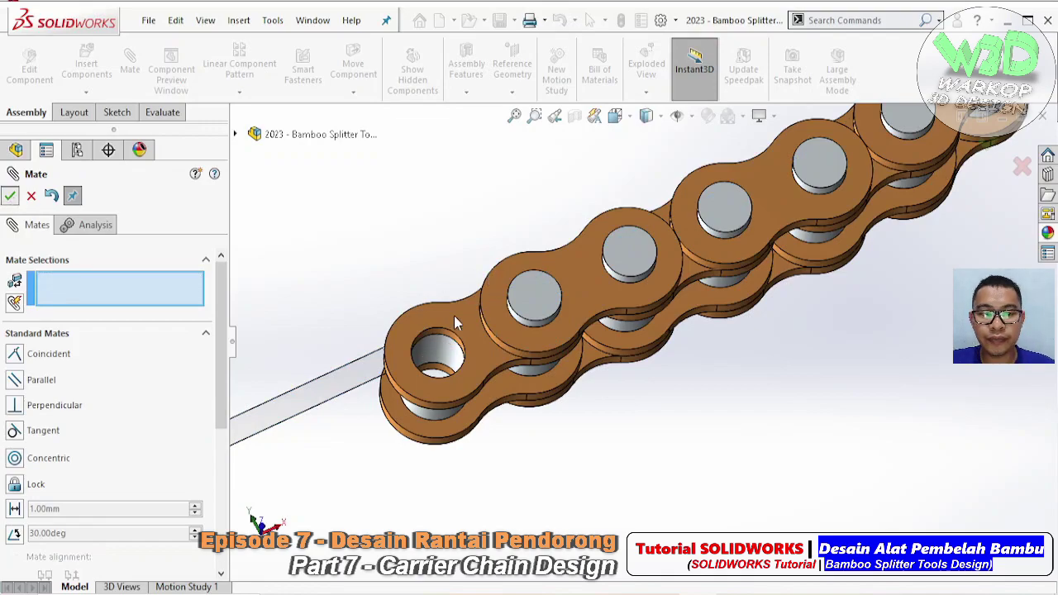
{"action": "key", "text": "Escape"}
- Fix links B1<97>, B1<98>, A1<109> and A1<110> in place
{"action": "left_click", "coordinate": [116, 515]}
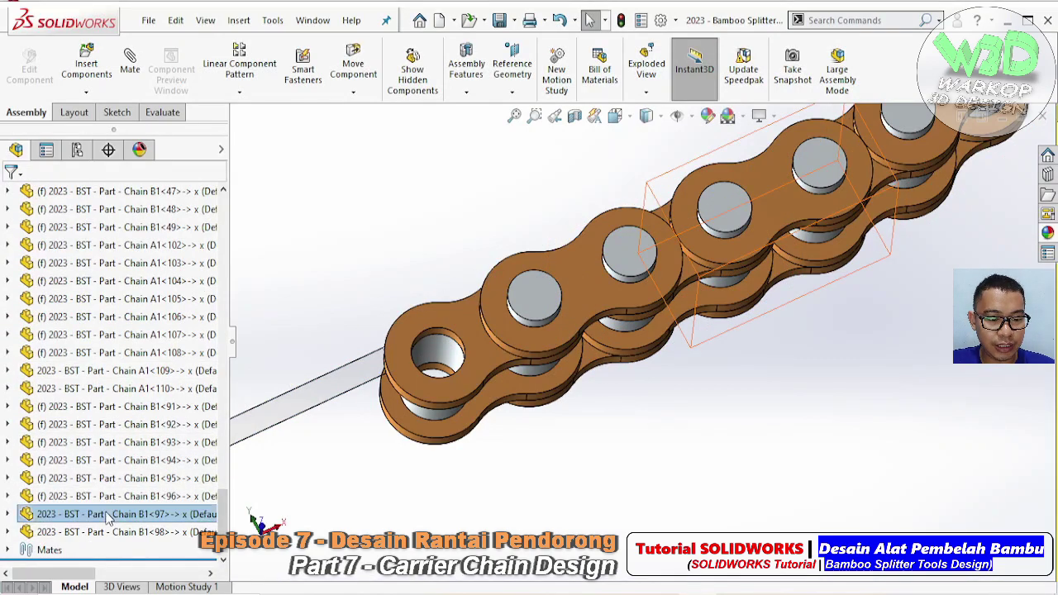
{"action": "left_click", "coordinate": [116, 532], "text": "ctrl"}
{"action": "right_click", "coordinate": [95, 530]}
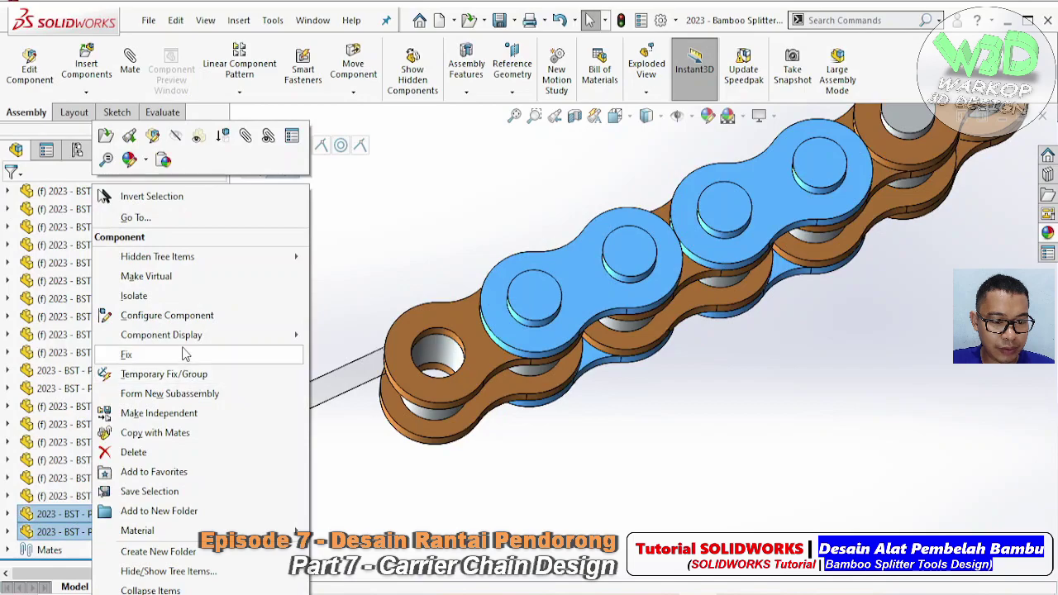
{"action": "left_click", "coordinate": [114, 360]}
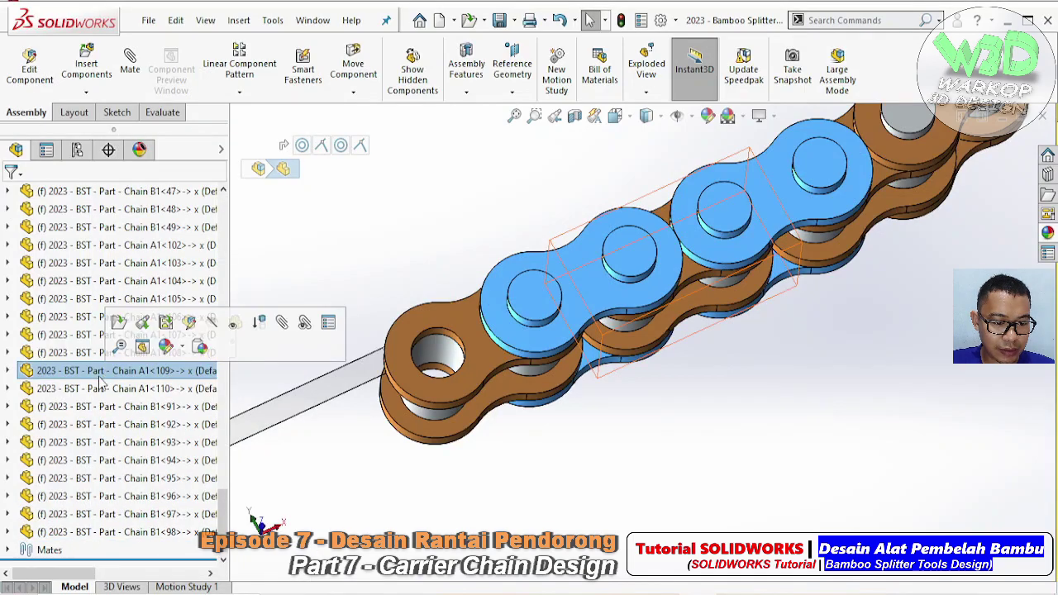
{"action": "left_click", "coordinate": [95, 388]}
{"action": "left_click", "coordinate": [91, 372], "text": "ctrl"}
{"action": "right_click", "coordinate": [91, 374]}
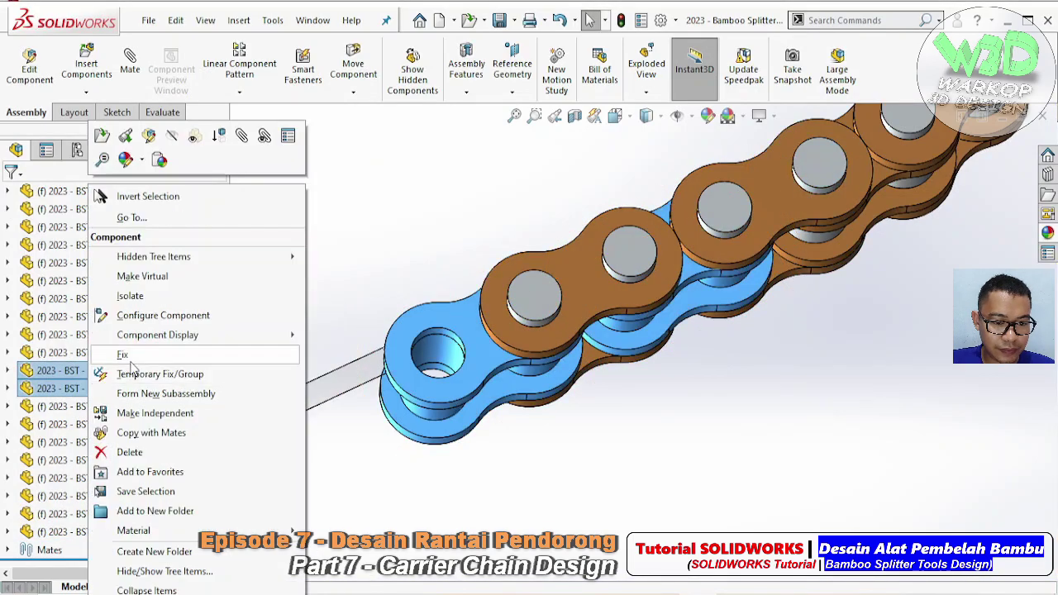
{"action": "left_click", "coordinate": [63, 546]}
- Apply the context-menu command to mates Concentric21 through Tangent22
{"action": "left_click", "coordinate": [9, 550]}
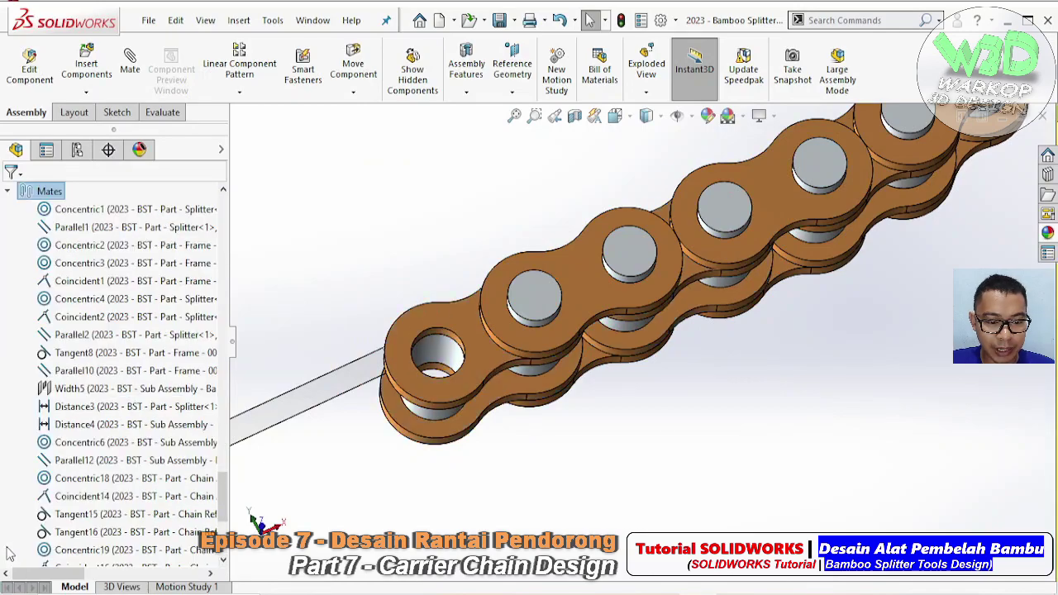
{"action": "scroll", "coordinate": [149, 430], "scroll_direction": "down", "scroll_amount": 5}
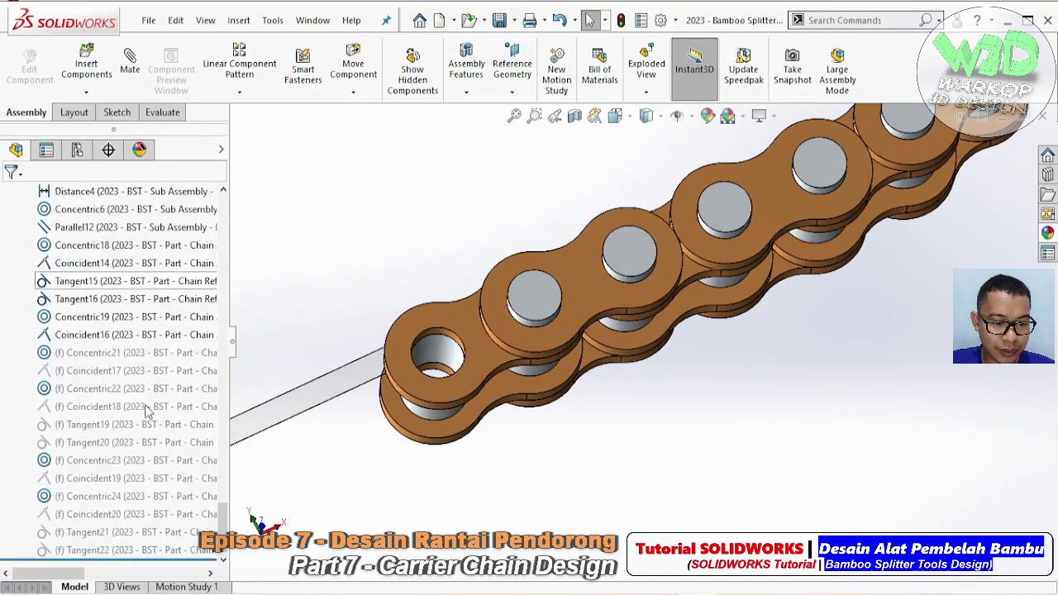
{"action": "left_click", "coordinate": [133, 352]}
{"action": "left_click", "coordinate": [91, 550], "text": "shift"}
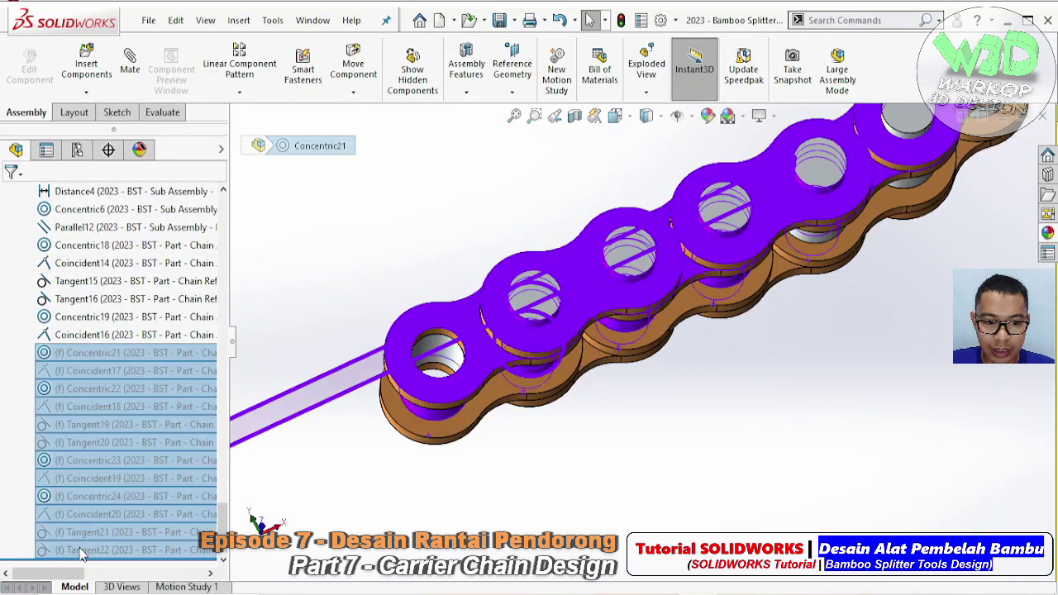
{"action": "right_click", "coordinate": [91, 550]}
{"action": "left_click", "coordinate": [160, 413]}
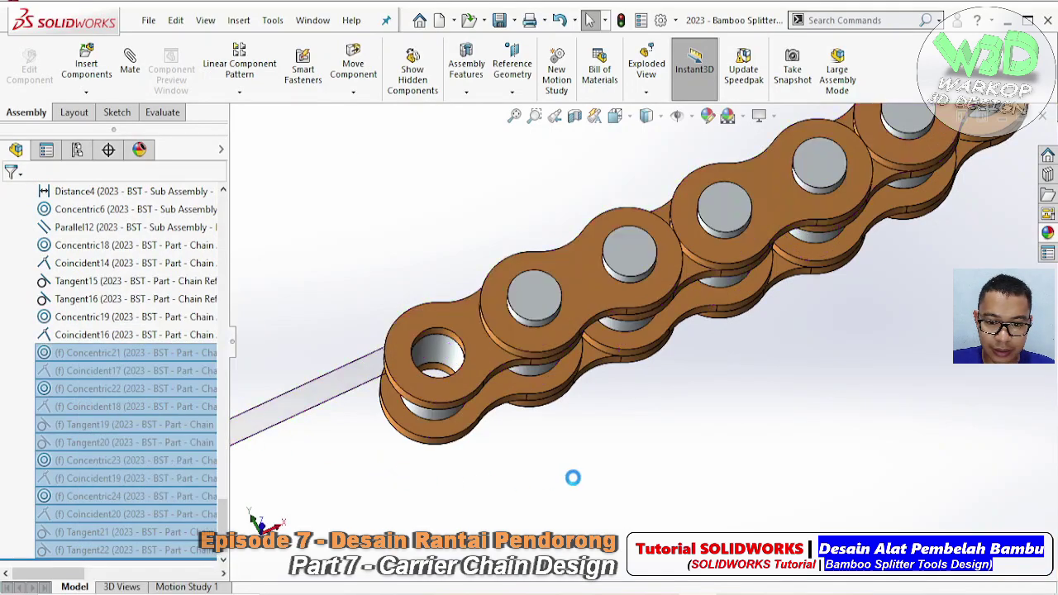
- Collapse the design tree to top-level items and view the rail behind the chain
{"action": "right_click", "coordinate": [18, 419]}
{"action": "left_click", "coordinate": [50, 430]}
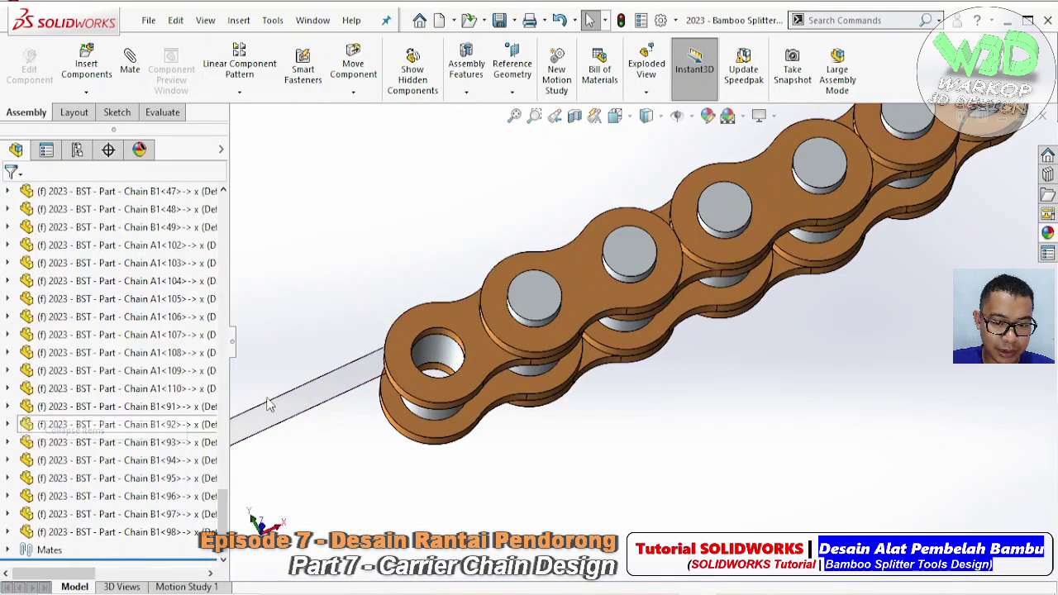
{"action": "scroll", "coordinate": [610, 304], "scroll_direction": "up", "scroll_amount": 2}
{"action": "scroll", "coordinate": [610, 304], "scroll_direction": "up", "scroll_amount": 2}
{"action": "middle_click_drag", "start_coordinate": [611, 304], "coordinate": [617, 273]}
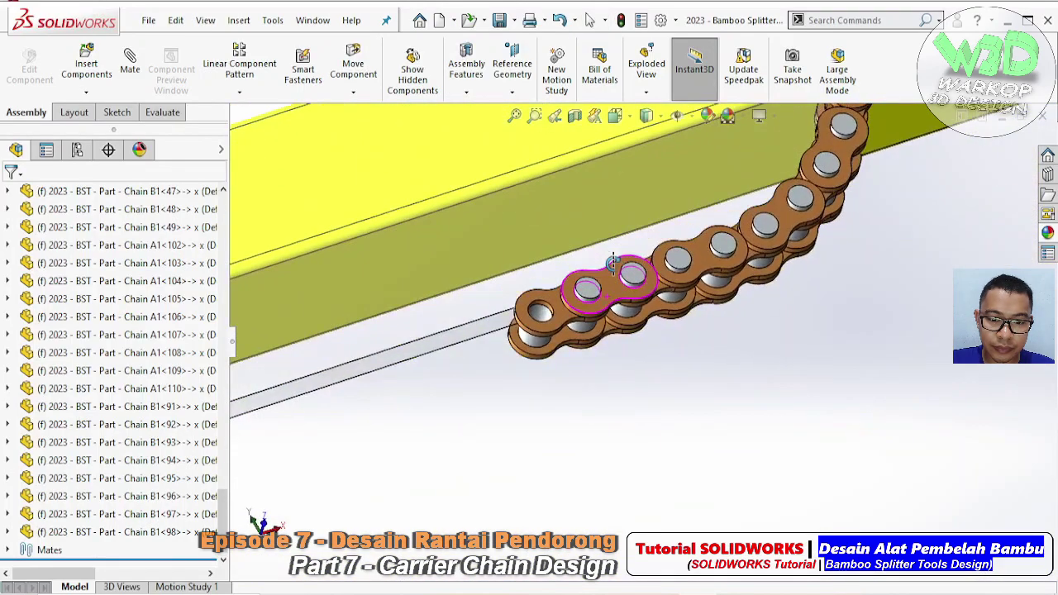
{"action": "scroll", "coordinate": [627, 261], "scroll_direction": "down", "scroll_amount": 2}
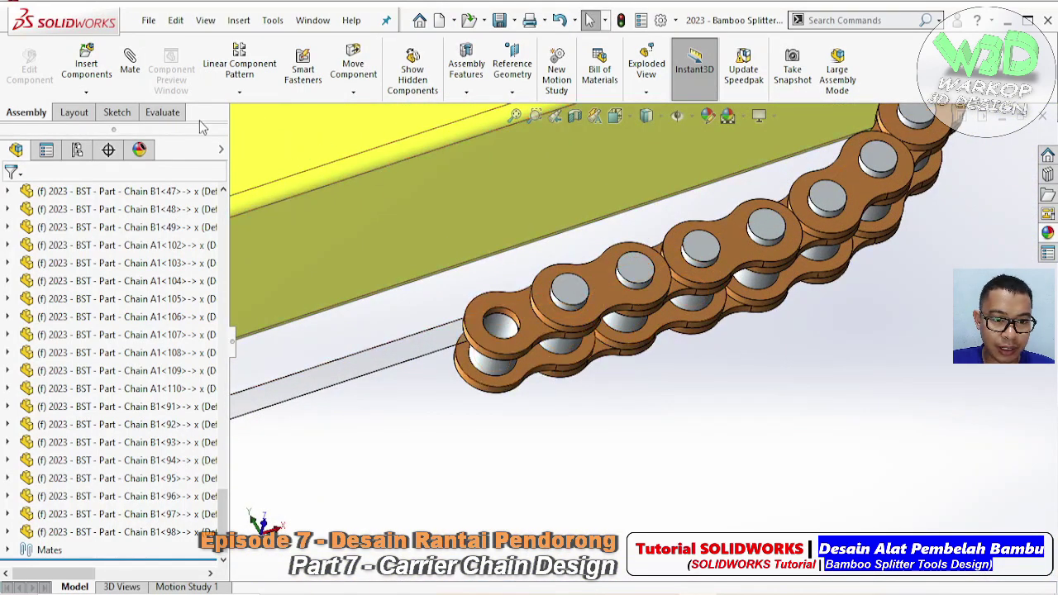
- Measure 31.75 mm between the A1-109 and A1-110 pin axes
{"action": "left_click", "coordinate": [165, 116]}
{"action": "left_click", "coordinate": [219, 65]}
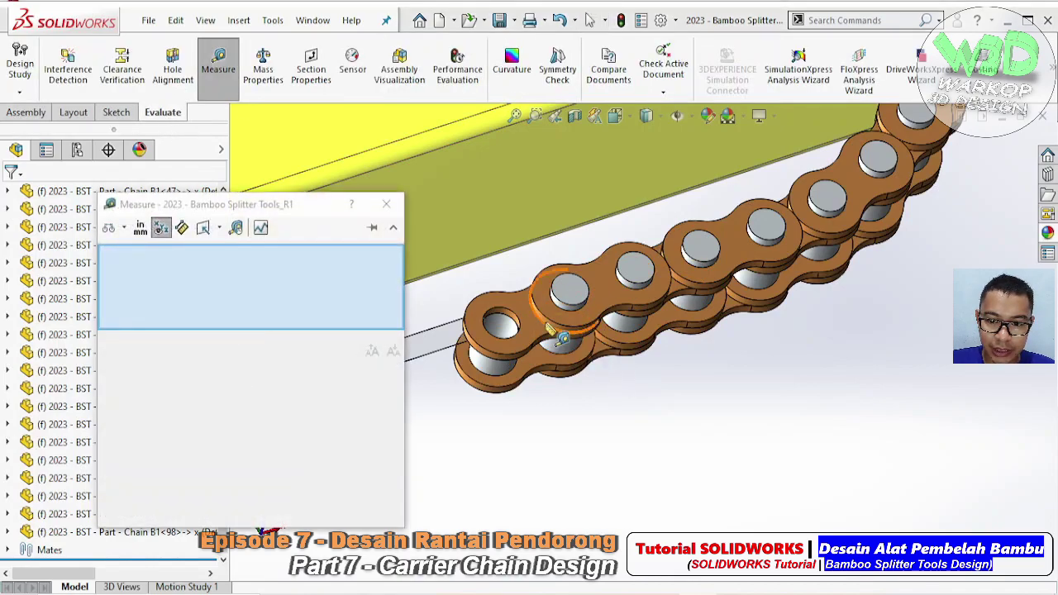
{"action": "scroll", "coordinate": [683, 354], "scroll_direction": "down", "scroll_amount": 2}
{"action": "left_click", "coordinate": [672, 334]}
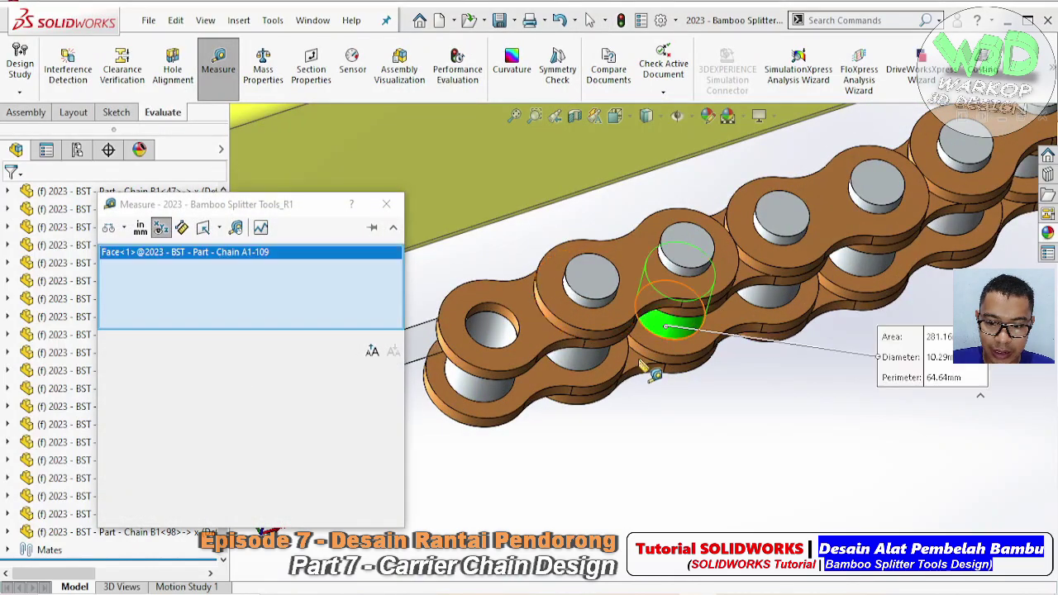
{"action": "left_click", "coordinate": [500, 390]}
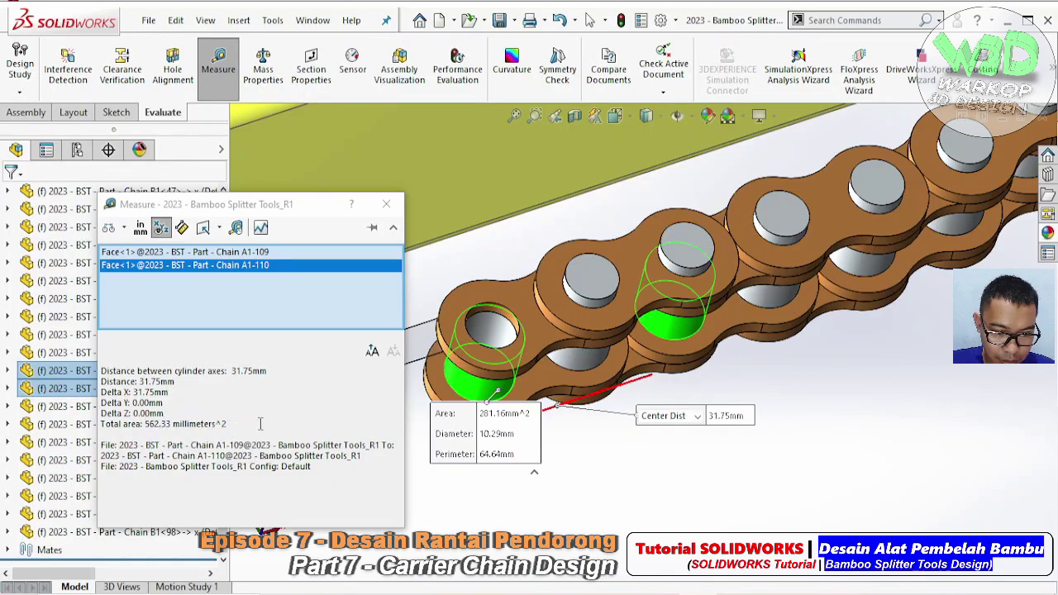
{"action": "left_click", "coordinate": [402, 206]}
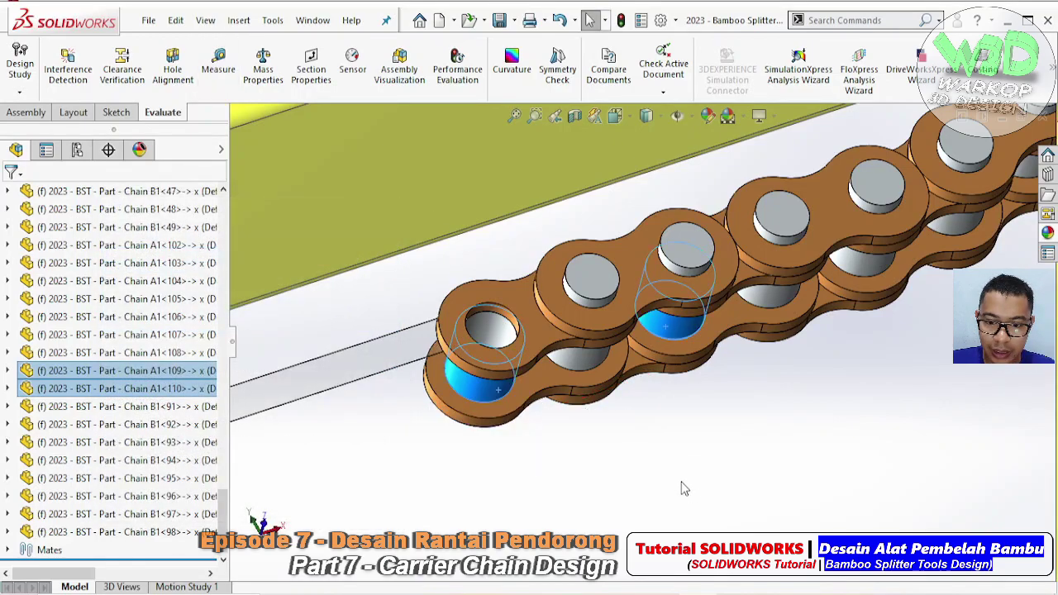
{"action": "middle_click_drag", "start_coordinate": [683, 489], "coordinate": [496, 413]}
- Pattern links B1<98> and A1<110> along the reversed chain reference edge: 31.76 mm, 2 instances
{"action": "left_click", "coordinate": [26, 113]}
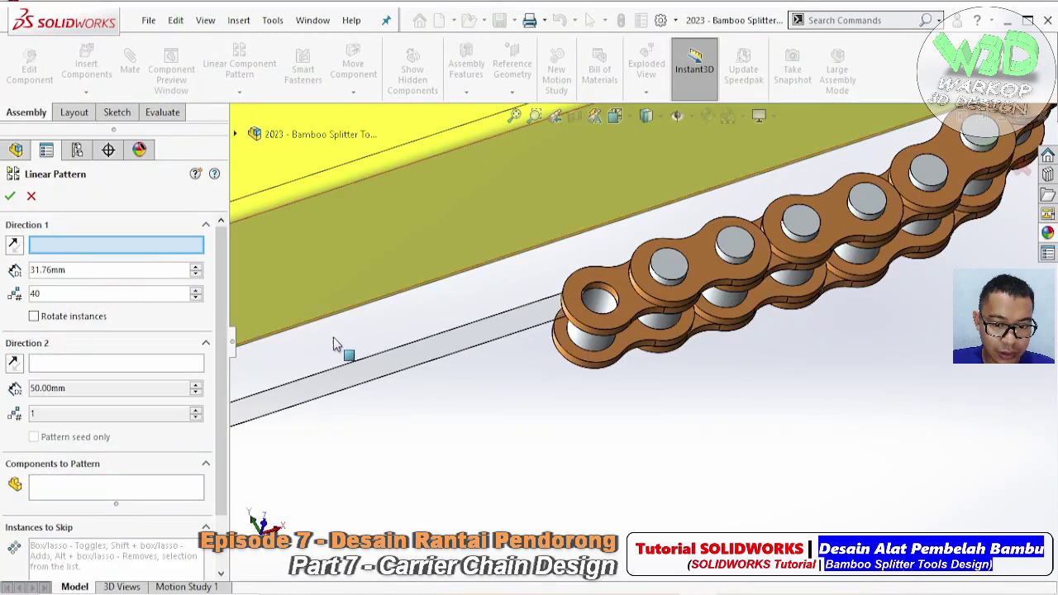
{"action": "left_click", "coordinate": [443, 341]}
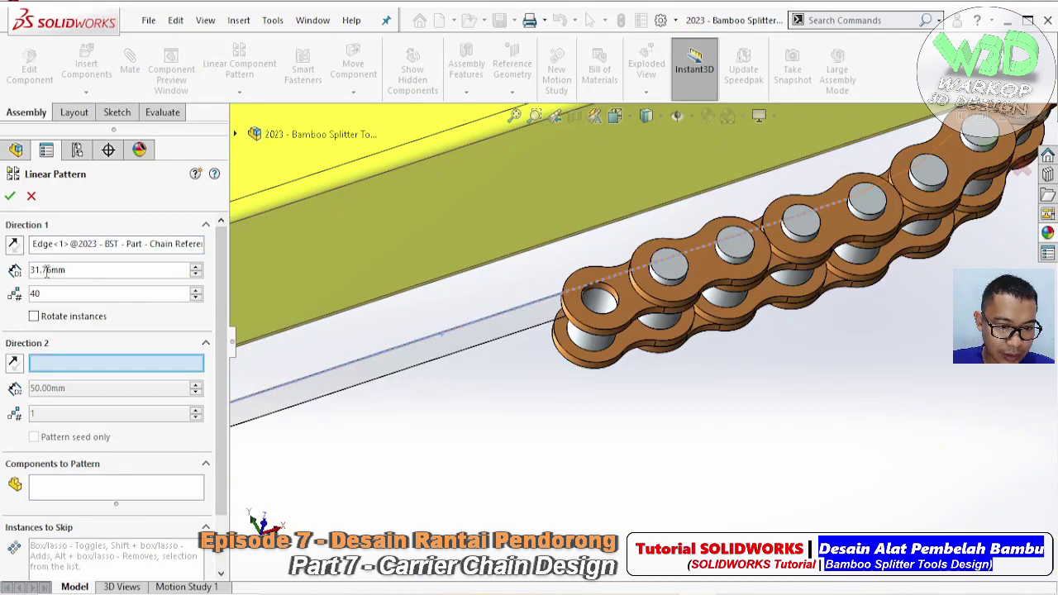
{"action": "left_click", "coordinate": [67, 490]}
{"action": "left_click", "coordinate": [743, 271]}
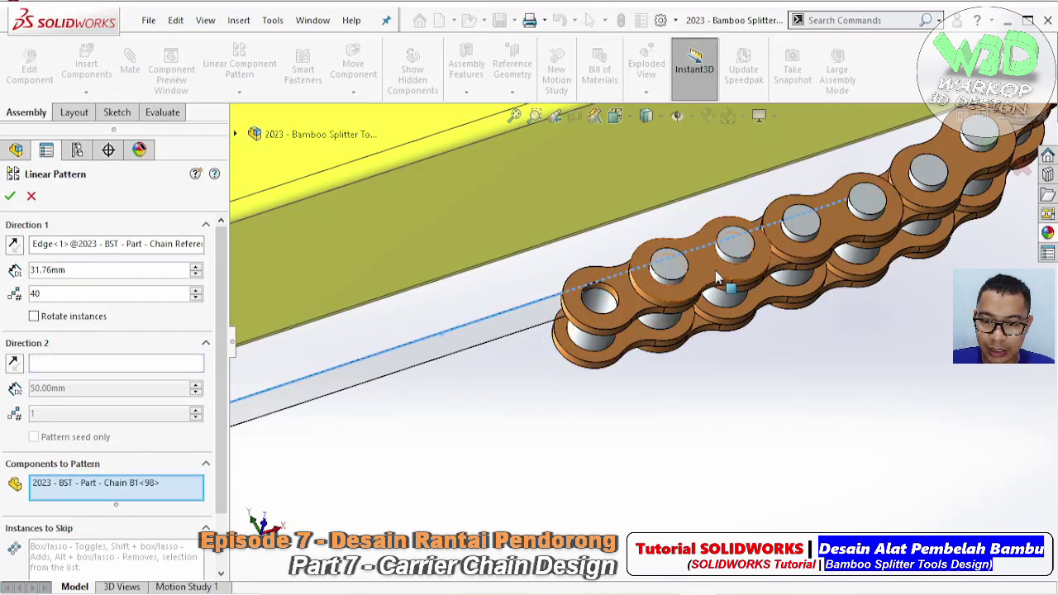
{"action": "left_click", "coordinate": [637, 314]}
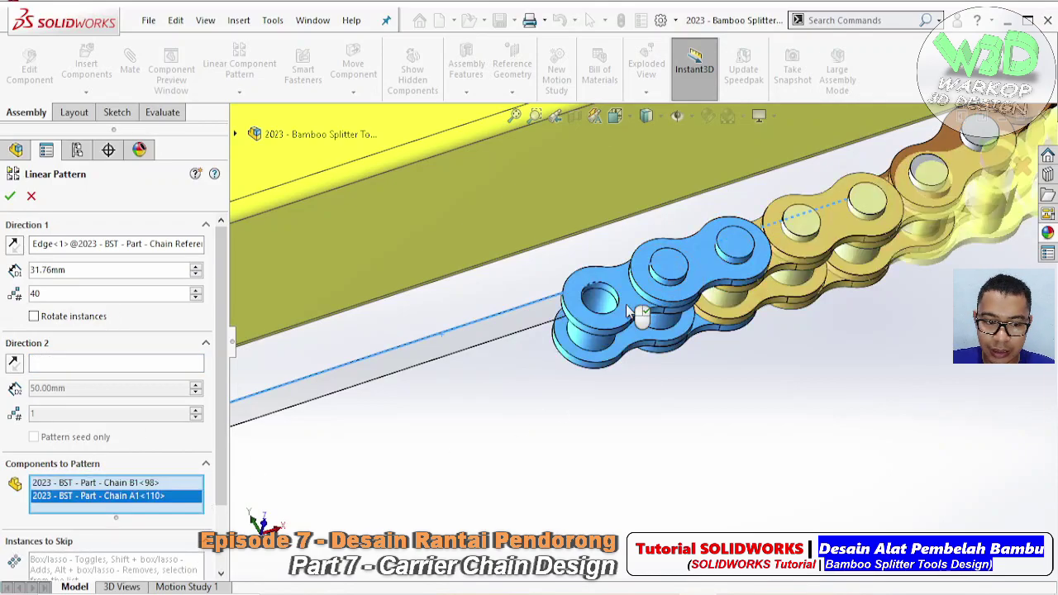
{"action": "left_click", "coordinate": [14, 245]}
{"action": "type", "text": "2"}
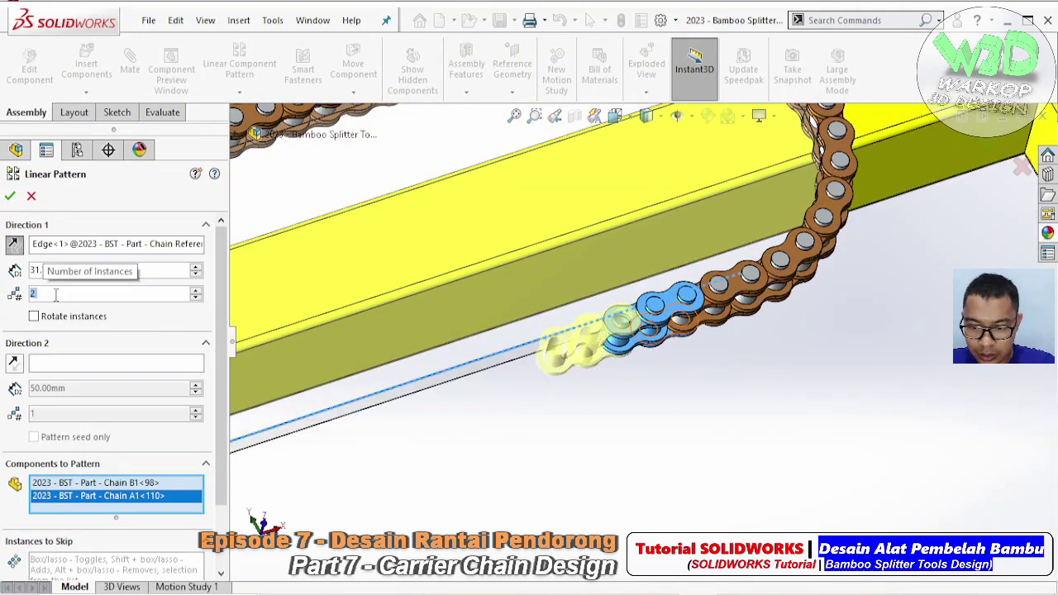
{"action": "mouse_move", "coordinate": [612, 298]}
{"action": "middle_mouse_down"}
{"action": "mouse_move", "coordinate": [628, 246]}
{"action": "mouse_move", "coordinate": [222, 244]}
{"action": "middle_mouse_up"}
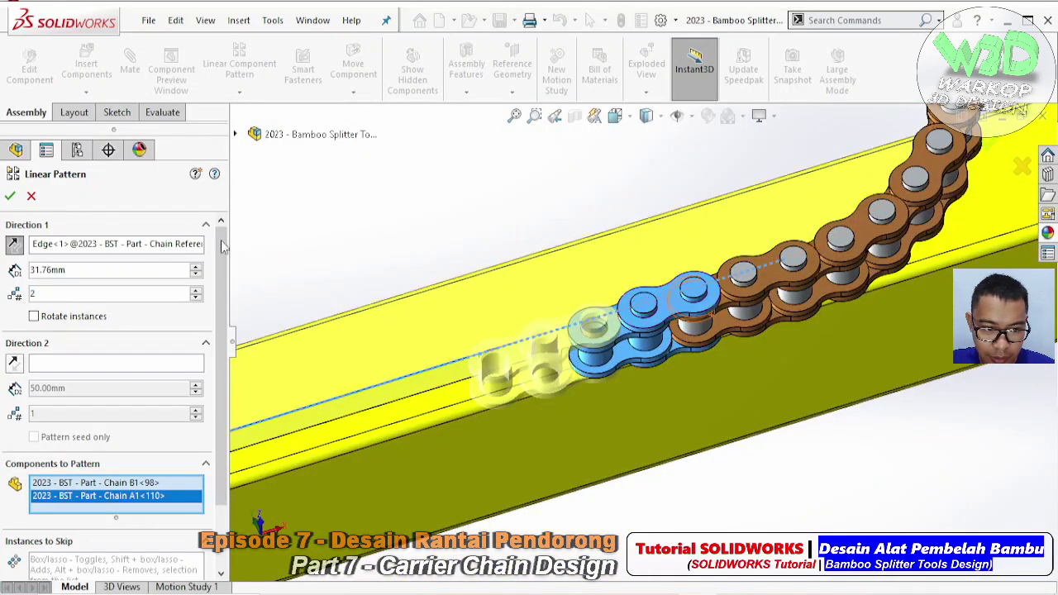
{"action": "key", "text": "Return"}
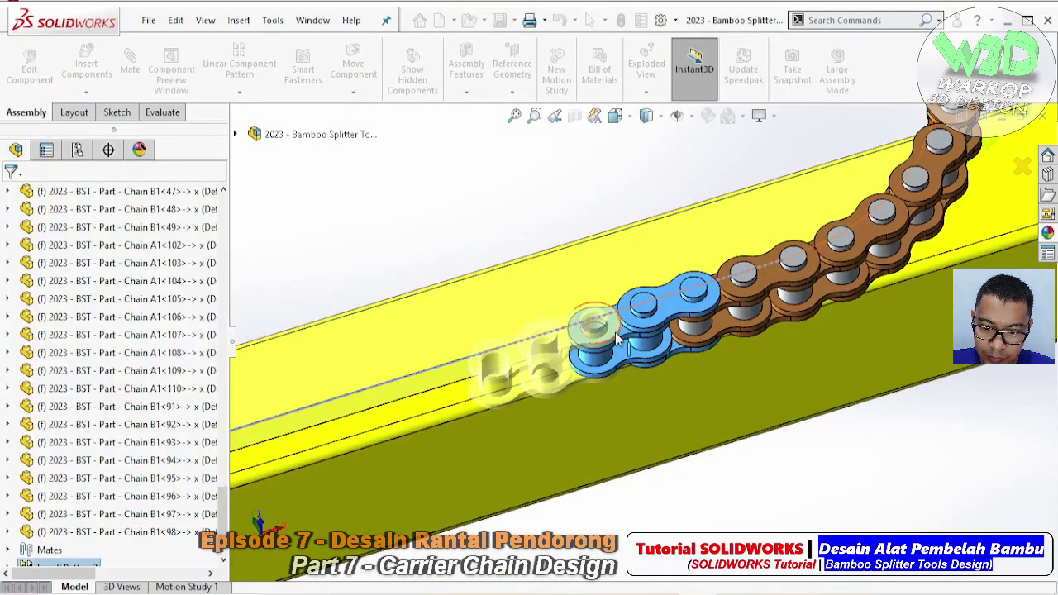
{"action": "middle_click_drag", "start_coordinate": [616, 339], "coordinate": [403, 392]}
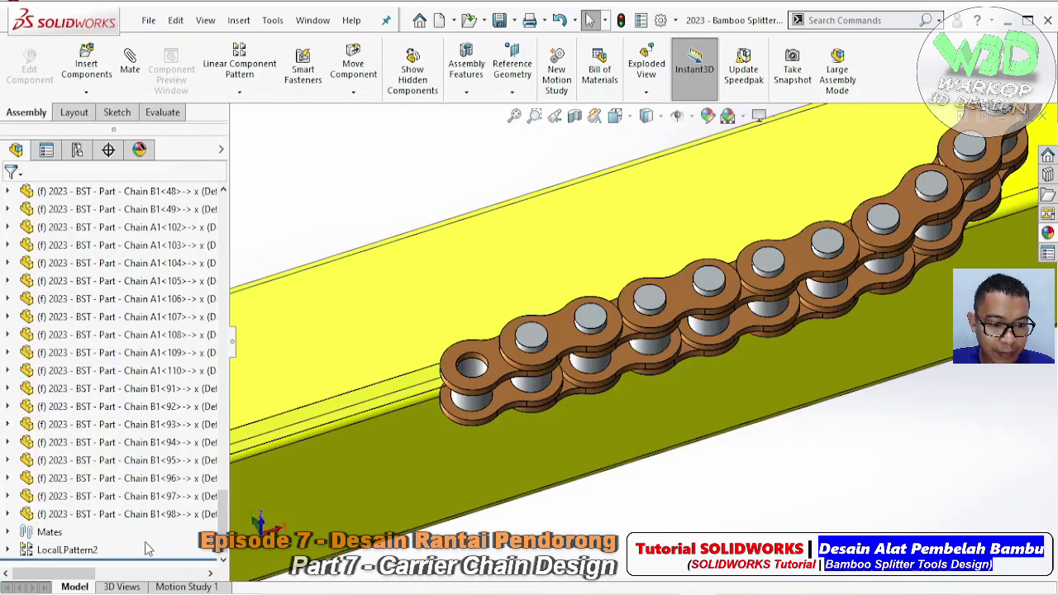
- Raise LocalLPattern2 to 40 instances, carrying links along the lower run to the sprocket
{"action": "right_click", "coordinate": [82, 555]}
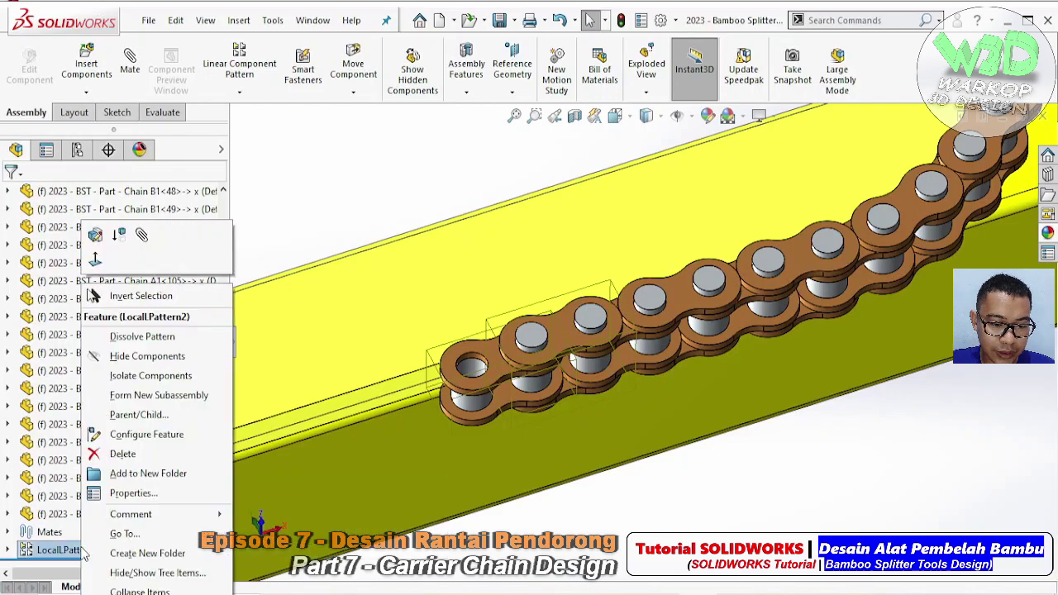
{"action": "left_click", "coordinate": [96, 236]}
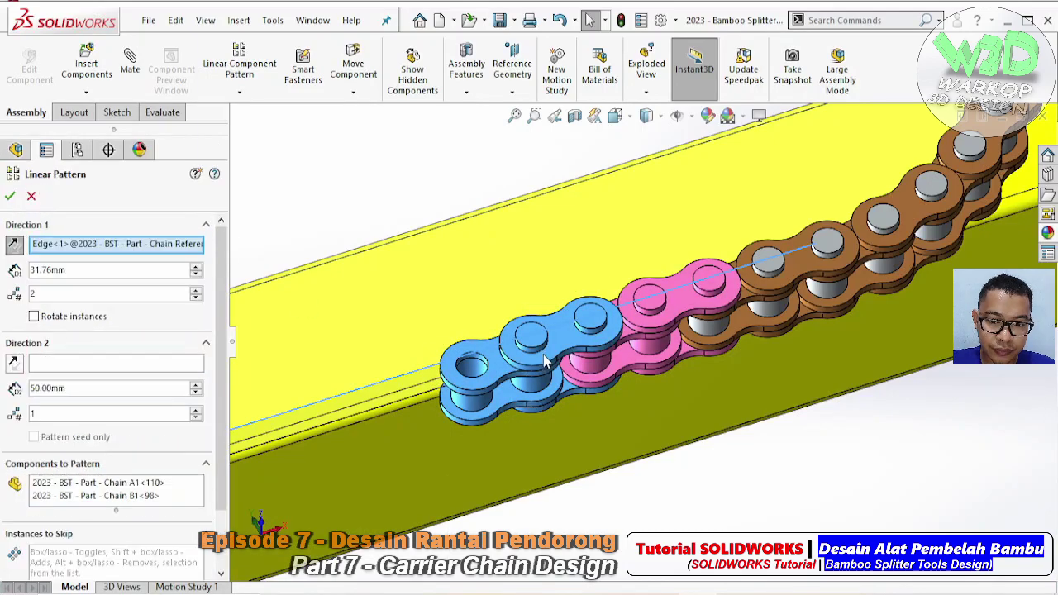
{"action": "scroll", "coordinate": [544, 361], "scroll_direction": "up", "scroll_amount": 5}
{"action": "scroll", "coordinate": [491, 380], "scroll_direction": "up", "scroll_amount": 4}
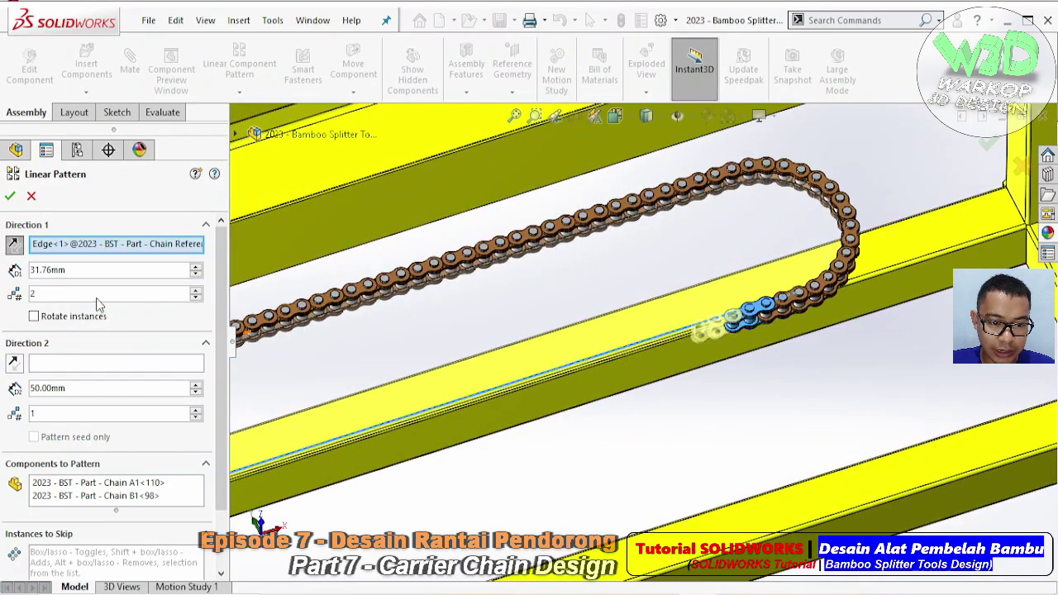
{"action": "type", "text": "40"}
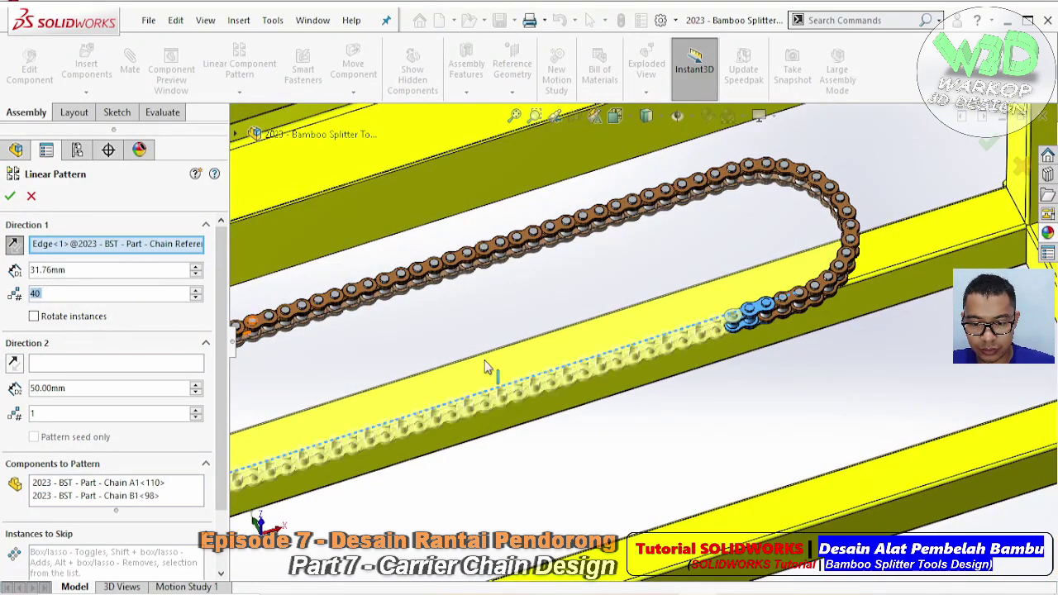
{"action": "scroll", "coordinate": [520, 405], "scroll_direction": "up", "scroll_amount": 2}
{"action": "middle_click_drag", "start_coordinate": [520, 405], "coordinate": [529, 404]}
{"action": "scroll", "coordinate": [529, 403], "scroll_direction": "down", "scroll_amount": 3}
{"action": "scroll", "coordinate": [531, 403], "scroll_direction": "down", "scroll_amount": 2}
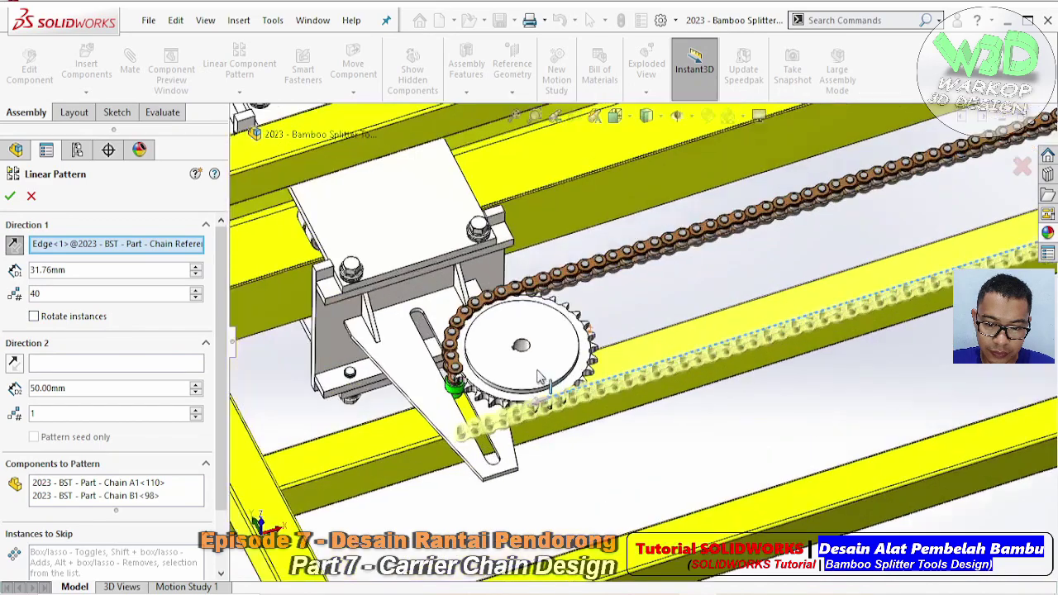
{"action": "scroll", "coordinate": [530, 402], "scroll_direction": "down", "scroll_amount": 2}
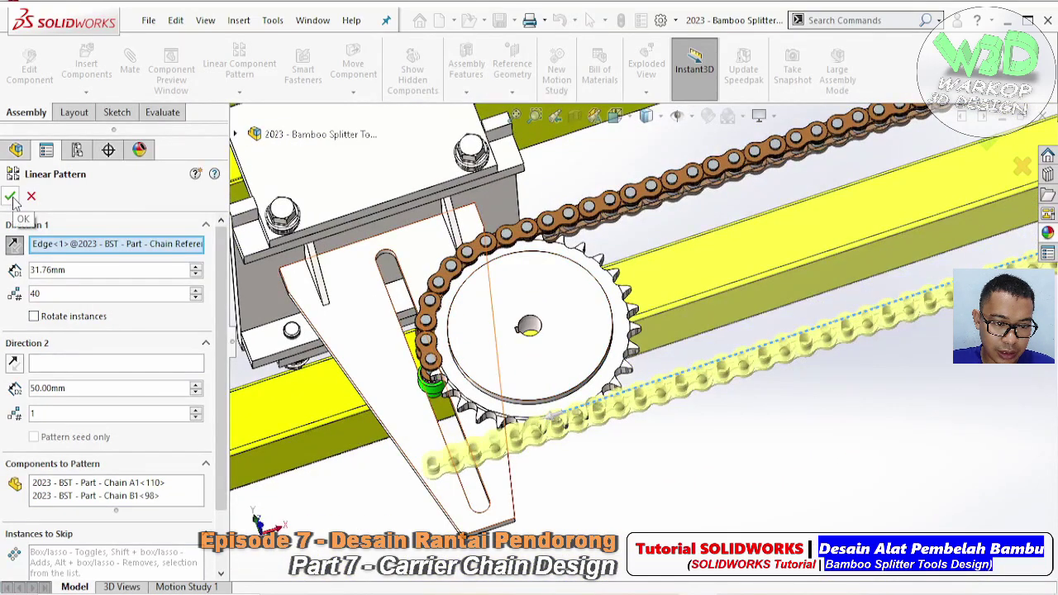
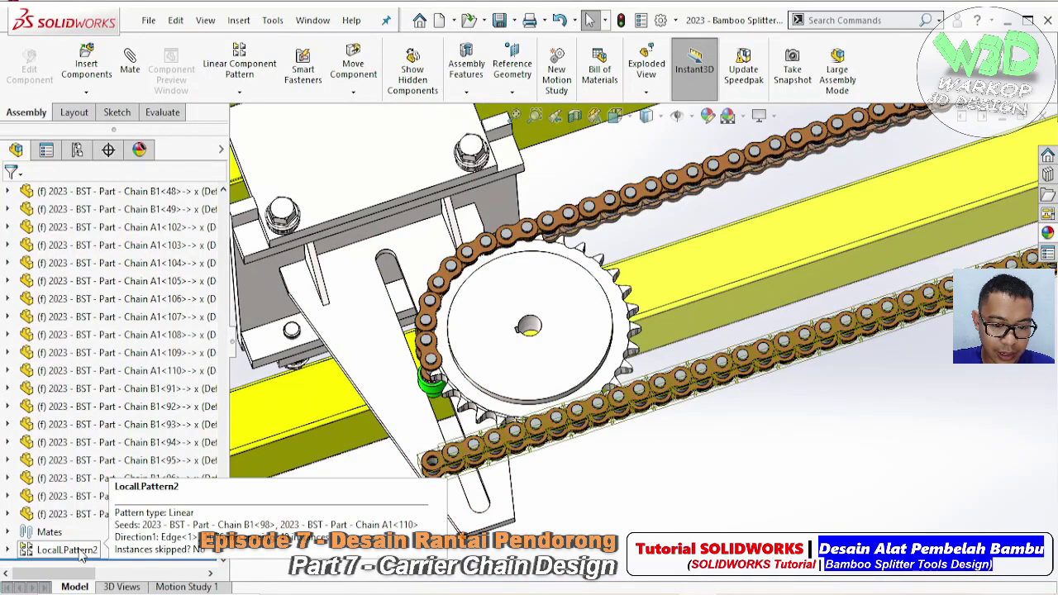
- Dissolve the LocalLPattern2 link pattern into individual chain links
{"action": "right_click", "coordinate": [82, 557]}
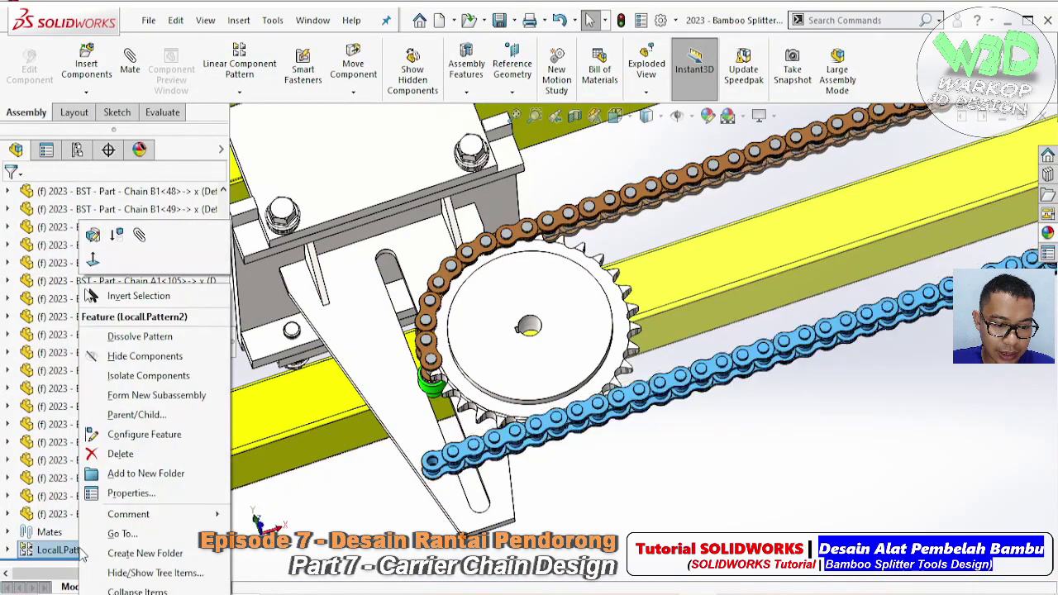
{"action": "left_click", "coordinate": [165, 340]}
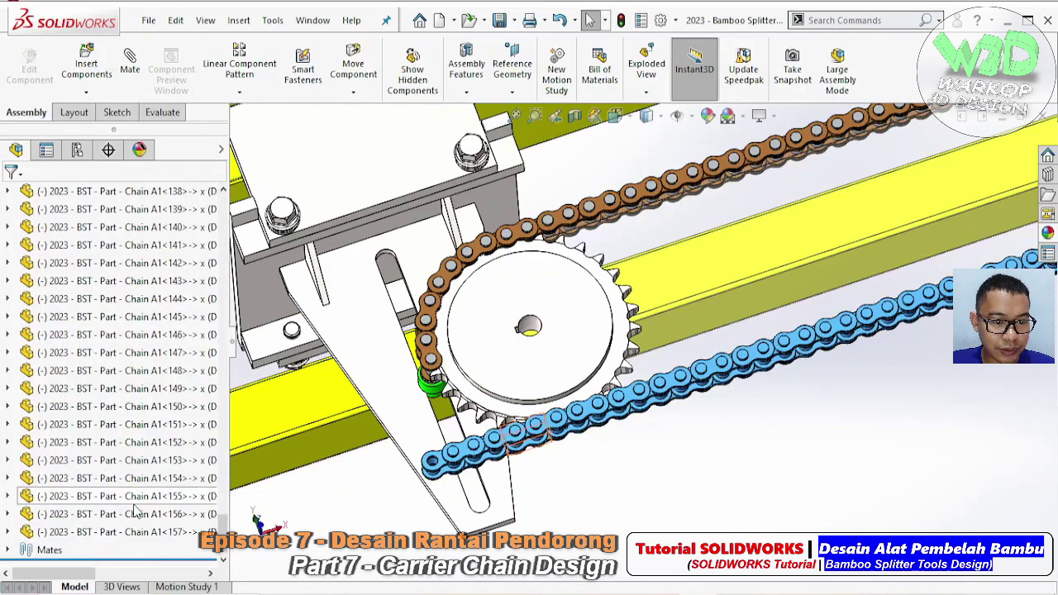
{"action": "key", "text": "Escape"}
- Fix the run of Chain B1 links through Chain A1<157> in place
{"action": "left_click", "coordinate": [110, 535]}
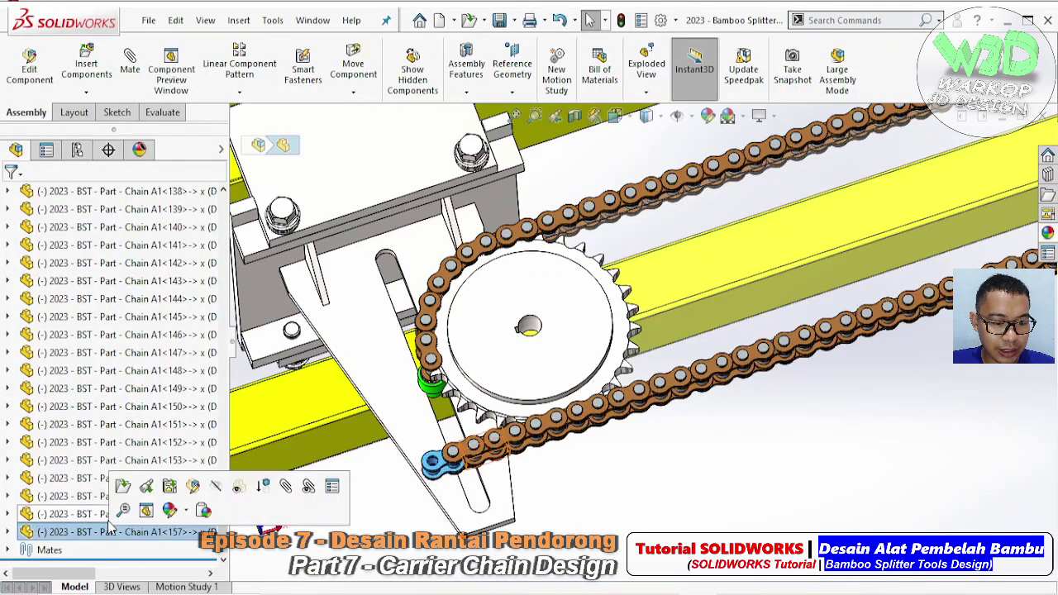
{"action": "scroll", "coordinate": [97, 538], "scroll_direction": "up", "scroll_amount": 3}
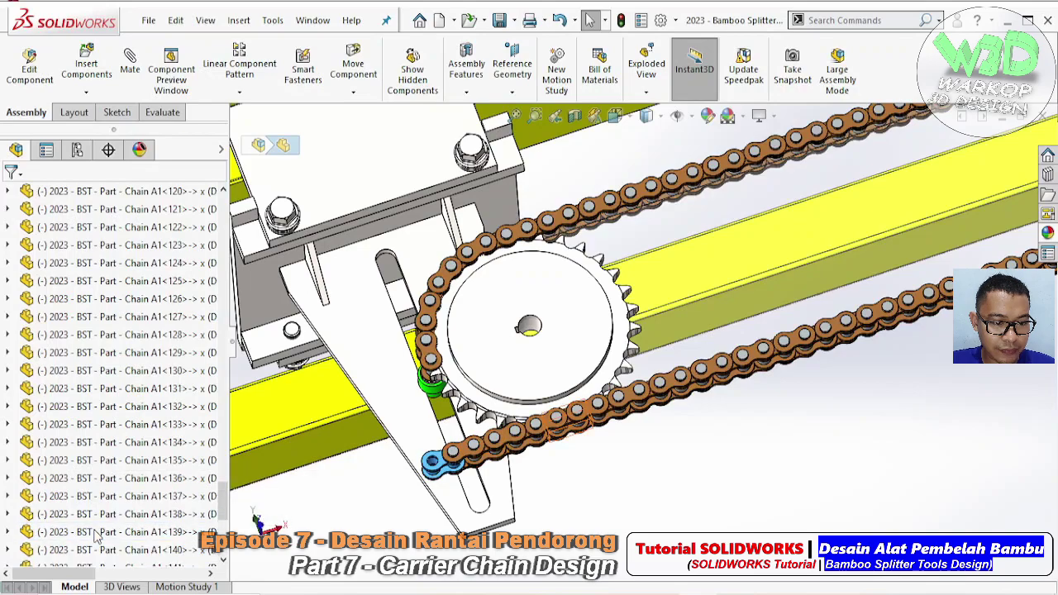
{"action": "scroll", "coordinate": [97, 537], "scroll_direction": "up", "scroll_amount": 3}
{"action": "scroll", "coordinate": [96, 537], "scroll_direction": "up", "scroll_amount": 3}
{"action": "scroll", "coordinate": [97, 537], "scroll_direction": "up", "scroll_amount": 1}
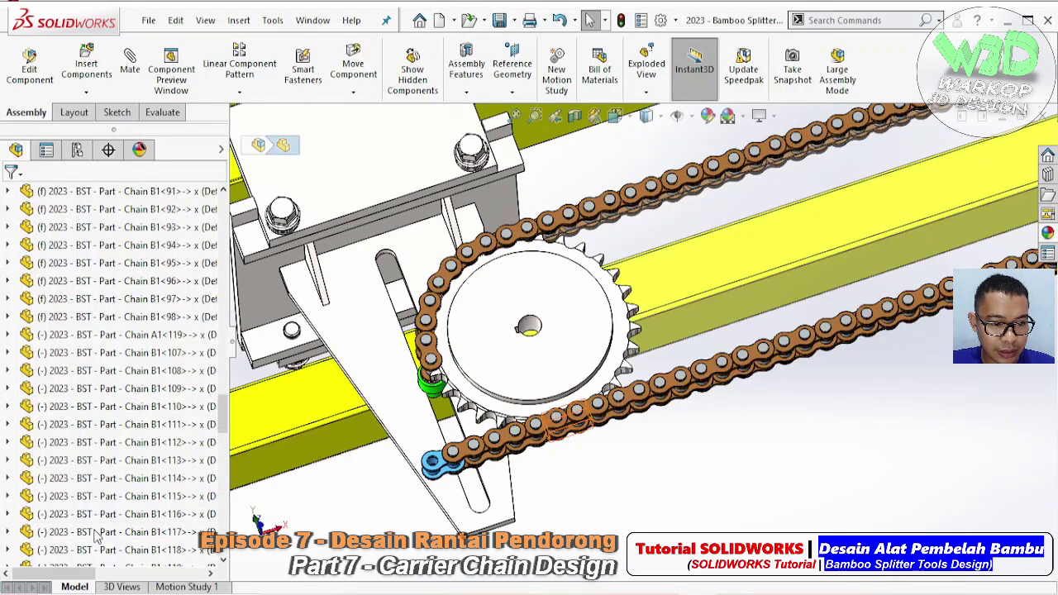
{"action": "left_click", "coordinate": [106, 341], "text": "shift"}
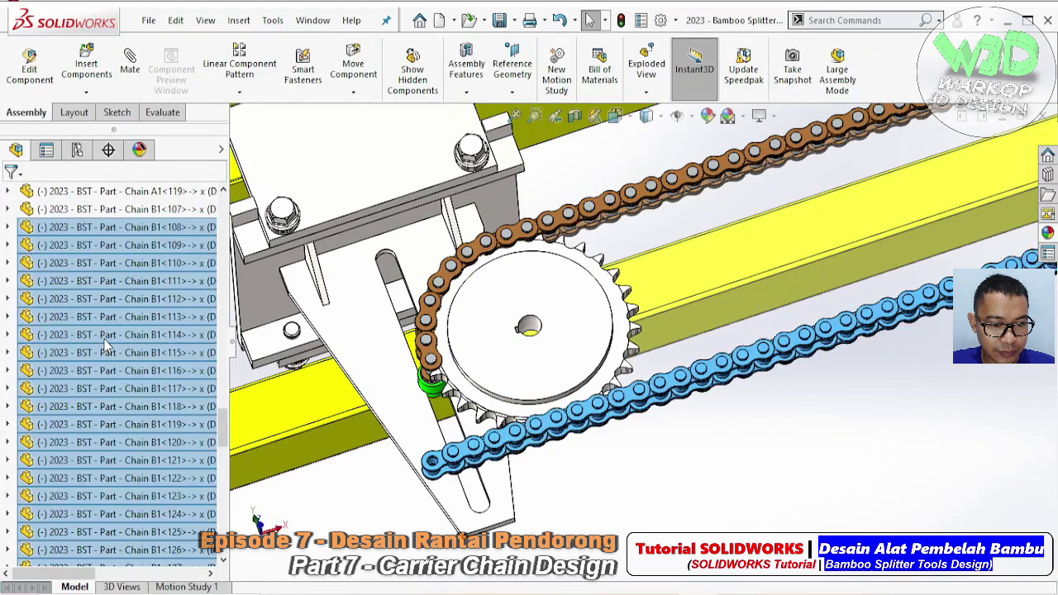
{"action": "right_click", "coordinate": [106, 344]}
{"action": "left_click", "coordinate": [147, 376]}
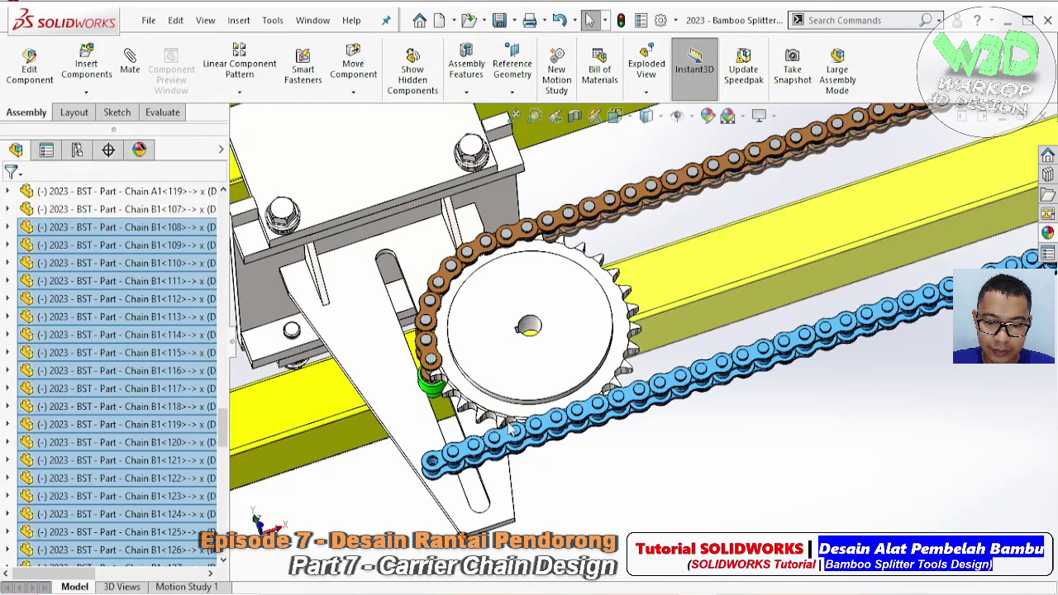
{"action": "scroll", "coordinate": [538, 422], "scroll_direction": "down", "scroll_amount": 2}
{"action": "scroll", "coordinate": [538, 426], "scroll_direction": "down", "scroll_amount": 2}
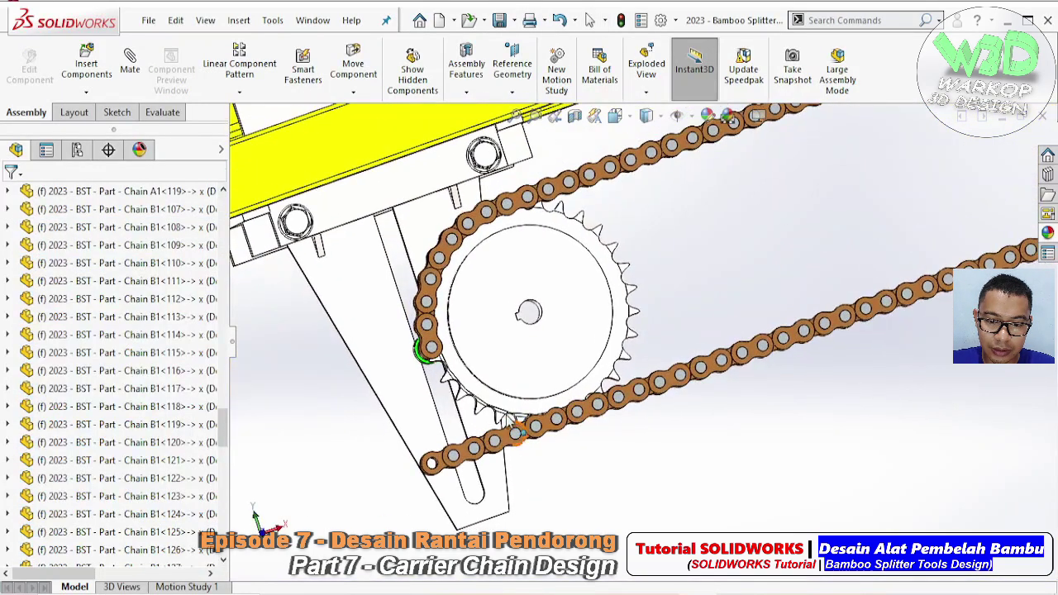
{"action": "scroll", "coordinate": [521, 418], "scroll_direction": "down", "scroll_amount": 1}
{"action": "scroll", "coordinate": [518, 418], "scroll_direction": "down", "scroll_amount": 2}
{"action": "scroll", "coordinate": [529, 413], "scroll_direction": "down", "scroll_amount": 2}
{"action": "scroll", "coordinate": [546, 411], "scroll_direction": "down", "scroll_amount": 1}
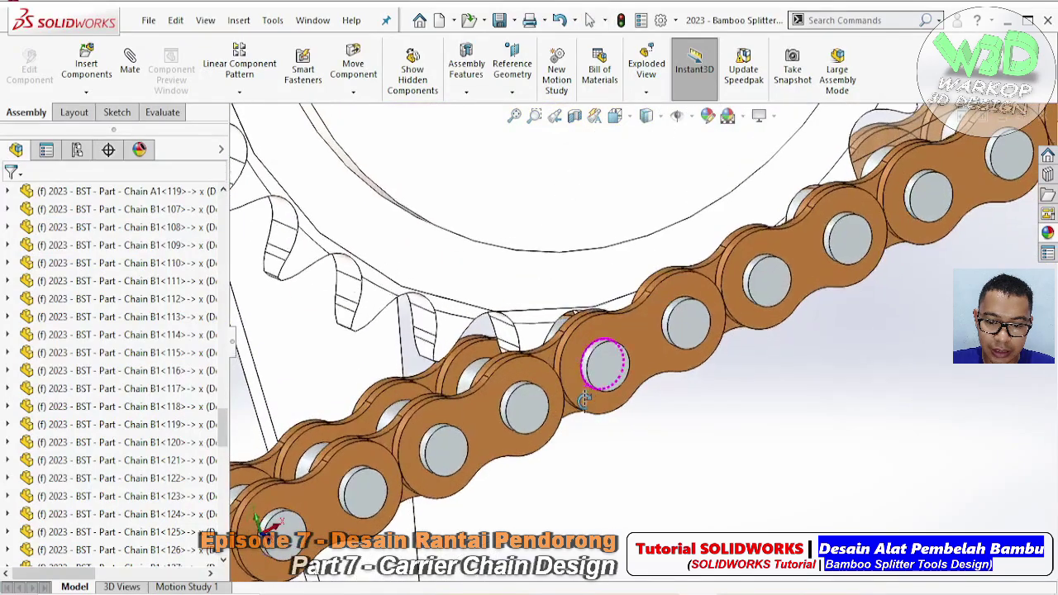
{"action": "scroll", "coordinate": [567, 411], "scroll_direction": "down", "scroll_amount": 2}
{"action": "scroll", "coordinate": [562, 422], "scroll_direction": "up", "scroll_amount": 1}
{"action": "scroll", "coordinate": [567, 417], "scroll_direction": "up", "scroll_amount": 1}
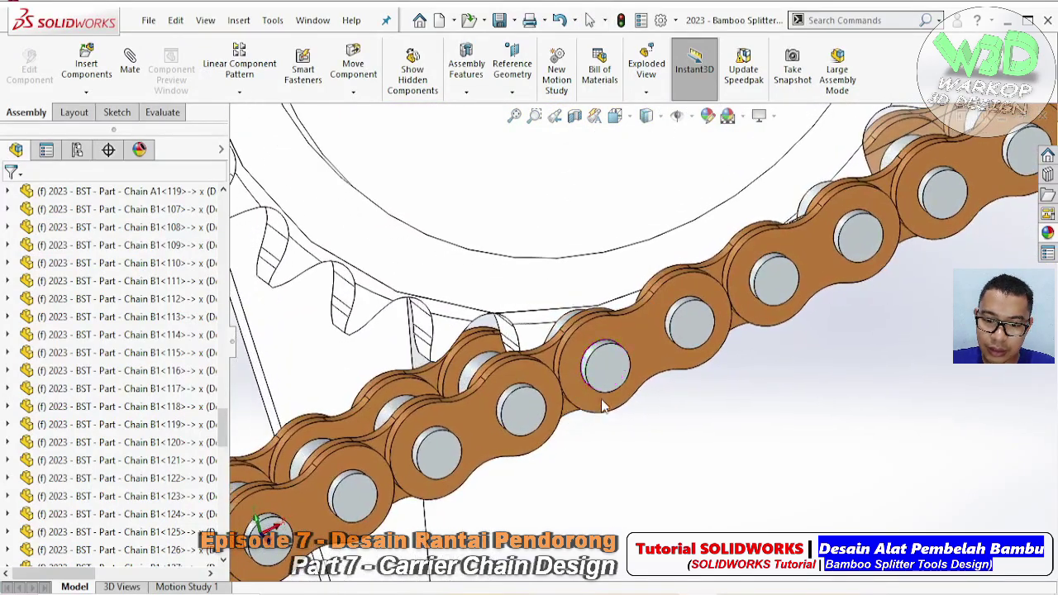
{"action": "scroll", "coordinate": [612, 384], "scroll_direction": "up", "scroll_amount": 2}
{"action": "scroll", "coordinate": [622, 370], "scroll_direction": "down", "scroll_amount": 1}
{"action": "scroll", "coordinate": [622, 360], "scroll_direction": "down", "scroll_amount": 1}
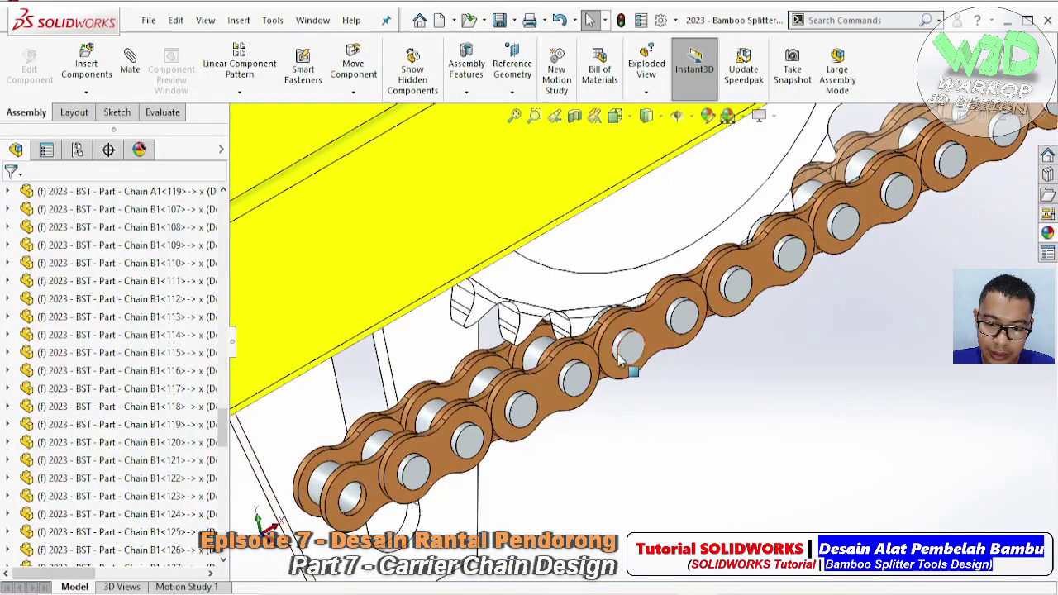
{"action": "scroll", "coordinate": [468, 492], "scroll_direction": "down", "scroll_amount": 1}
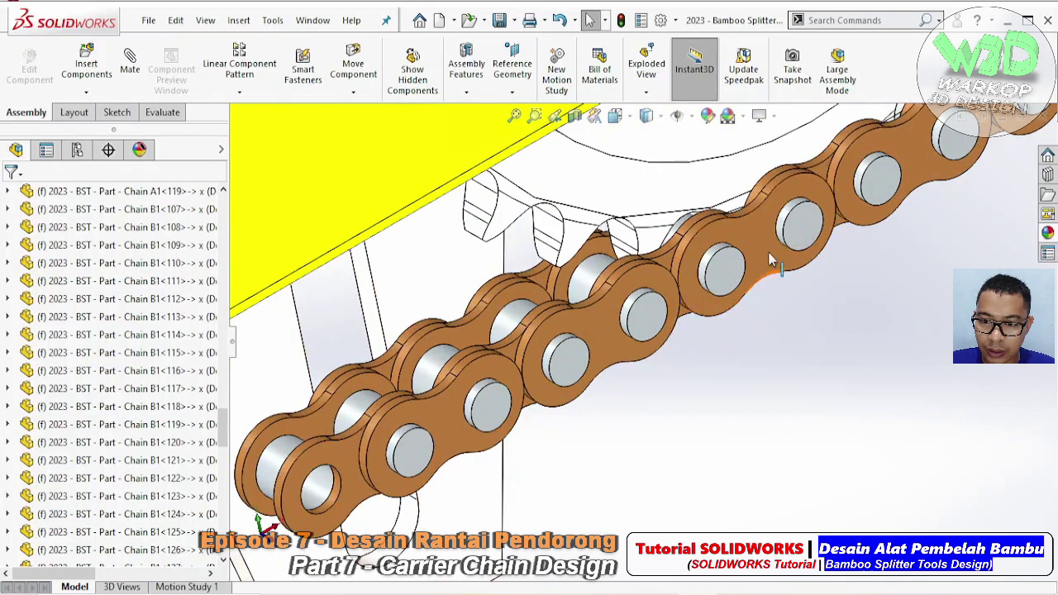
- Float three links at the chain's loose end and drag them along the chain
{"action": "left_click", "coordinate": [755, 234]}
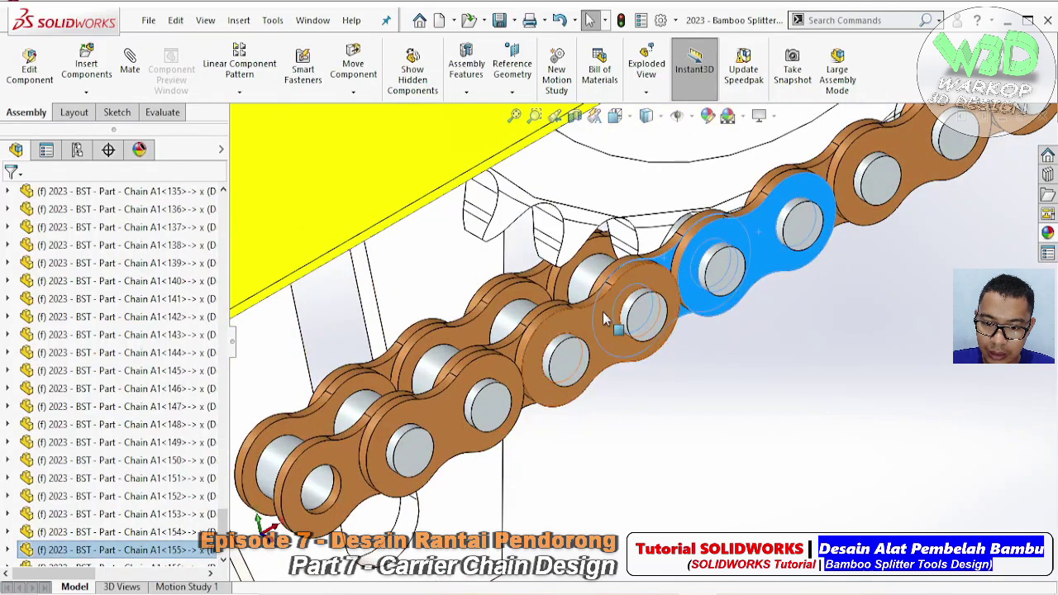
{"action": "left_click", "coordinate": [512, 354], "text": "ctrl"}
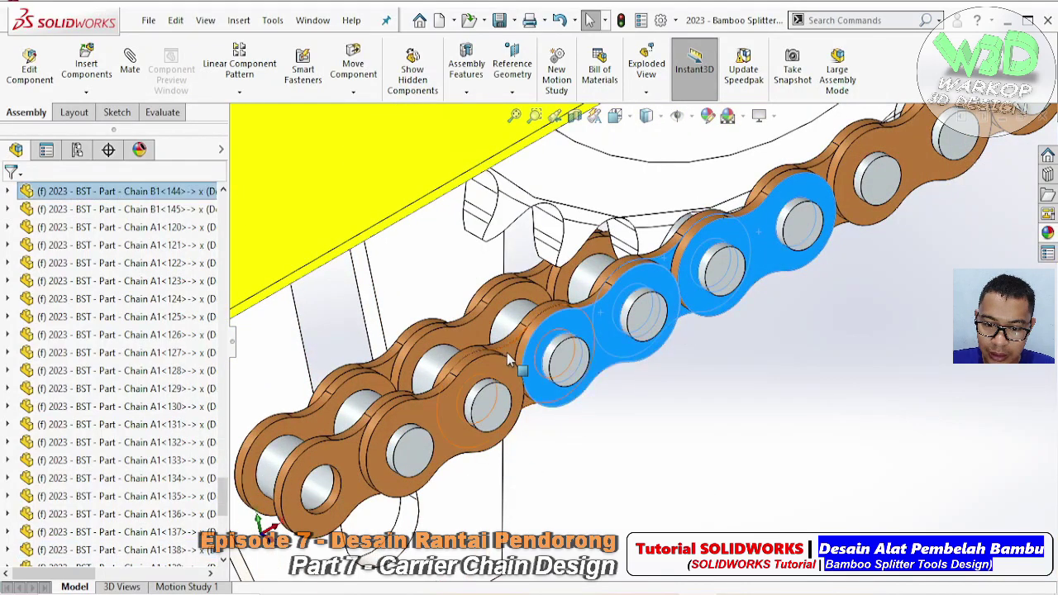
{"action": "left_click", "coordinate": [385, 446], "text": "ctrl"}
{"action": "right_click", "coordinate": [384, 447]}
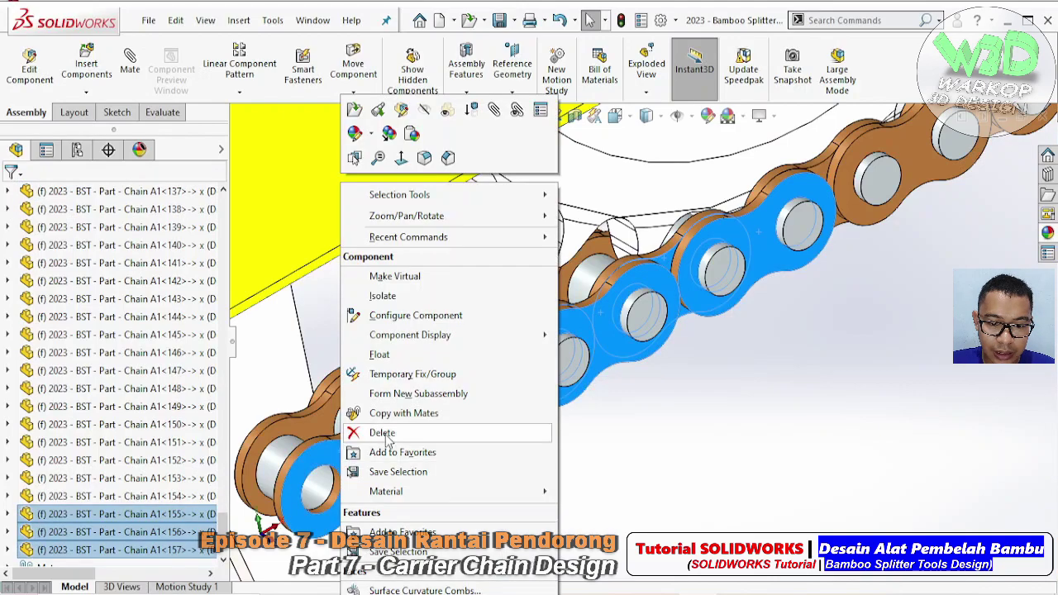
{"action": "left_click", "coordinate": [406, 361]}
{"action": "left_click_drag", "start_coordinate": [765, 255], "coordinate": [801, 348]}
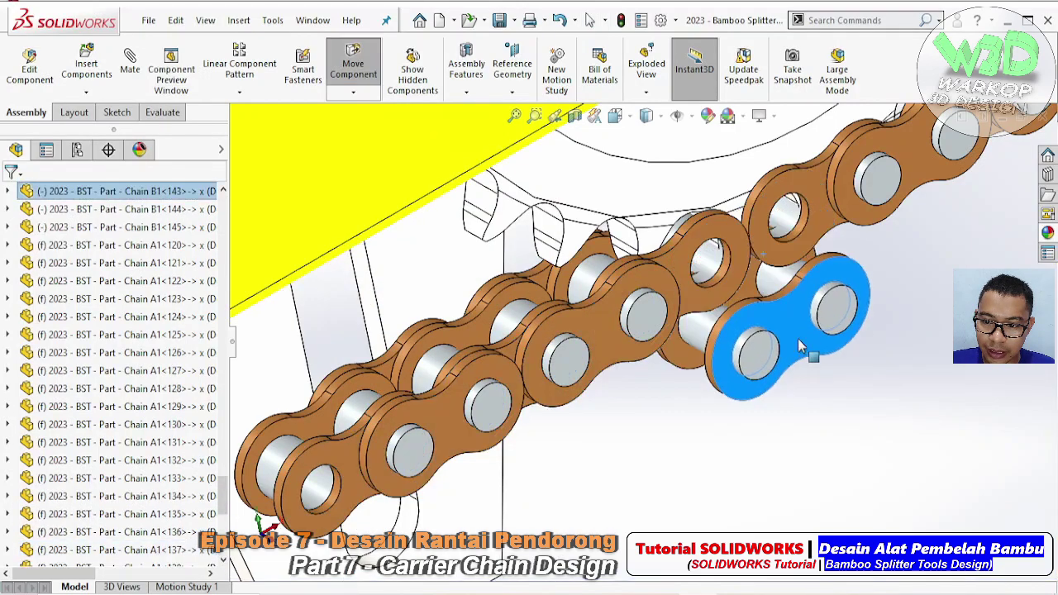
{"action": "mouse_move", "coordinate": [707, 252]}
{"action": "left_mouse_down"}
{"action": "mouse_move", "coordinate": [693, 306]}
{"action": "mouse_move", "coordinate": [707, 256]}
{"action": "left_mouse_up"}
{"action": "left_click", "coordinate": [256, 505]}
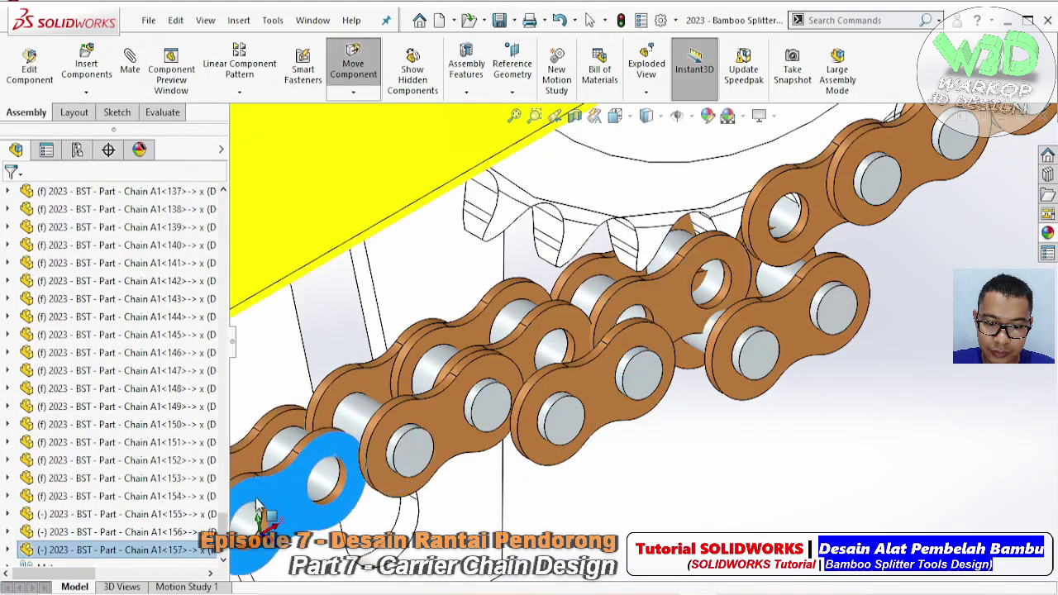
{"action": "left_click_drag", "start_coordinate": [257, 505], "coordinate": [467, 413]}
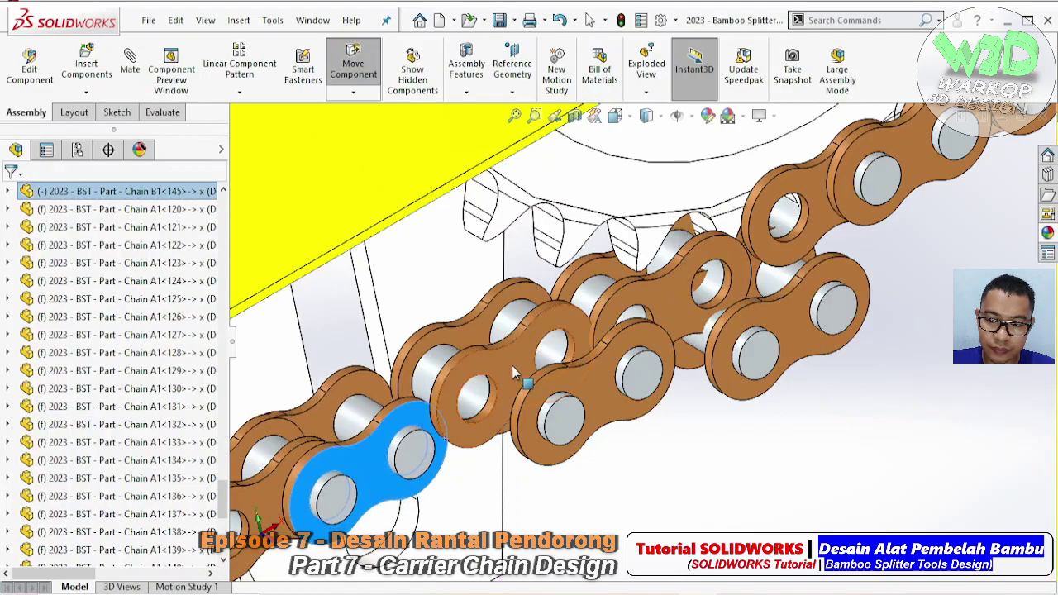
{"action": "left_click_drag", "start_coordinate": [515, 372], "coordinate": [647, 427]}
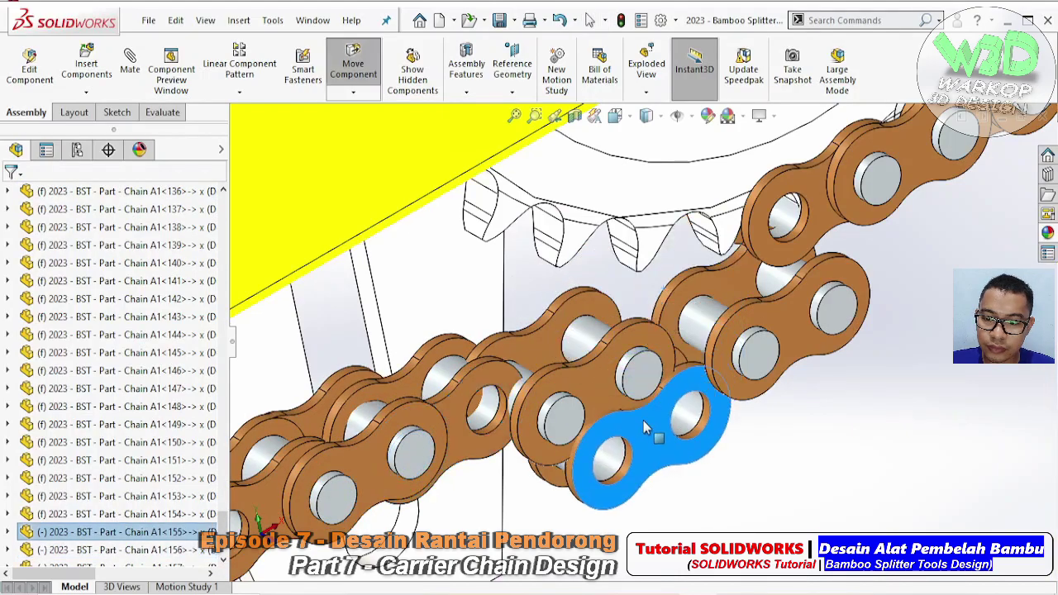
- Float link Chain A1<154>, move it out of line, and select its pin-hole face
{"action": "scroll", "coordinate": [763, 276], "scroll_direction": "down", "scroll_amount": 3}
{"action": "scroll", "coordinate": [772, 236], "scroll_direction": "down", "scroll_amount": 3}
{"action": "scroll", "coordinate": [727, 181], "scroll_direction": "down", "scroll_amount": 3}
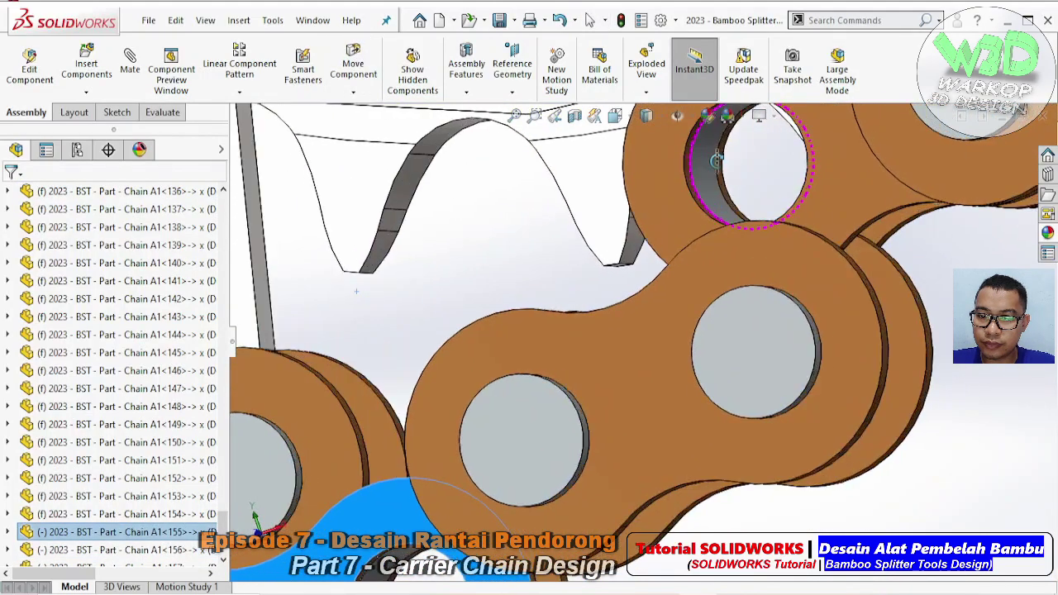
{"action": "scroll", "coordinate": [717, 157], "scroll_direction": "up", "scroll_amount": 2}
{"action": "scroll", "coordinate": [752, 223], "scroll_direction": "up", "scroll_amount": 3}
{"action": "scroll", "coordinate": [796, 298], "scroll_direction": "up", "scroll_amount": 3}
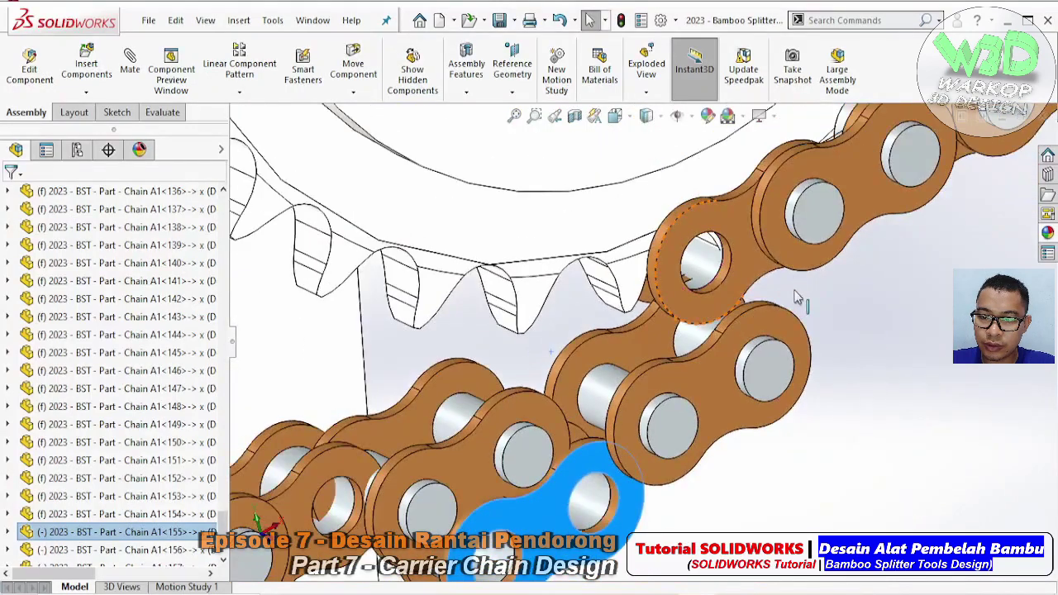
{"action": "right_click", "coordinate": [750, 272]}
{"action": "left_click", "coordinate": [811, 277]}
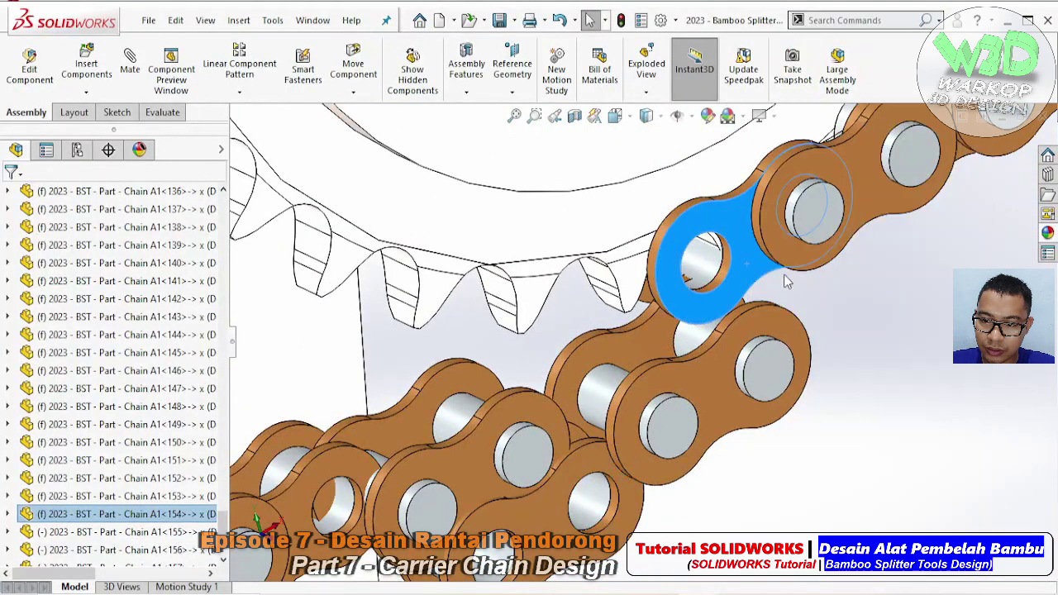
{"action": "left_click_drag", "start_coordinate": [745, 262], "coordinate": [814, 283]}
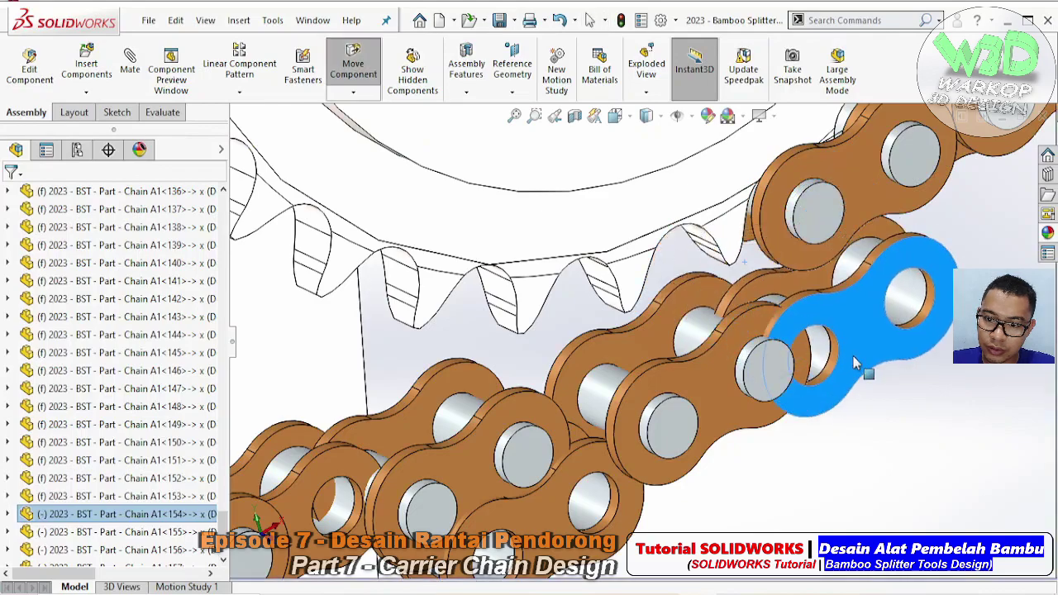
{"action": "scroll", "coordinate": [814, 285], "scroll_direction": "down", "scroll_amount": 2}
{"action": "scroll", "coordinate": [827, 289], "scroll_direction": "down", "scroll_amount": 2}
{"action": "scroll", "coordinate": [860, 302], "scroll_direction": "down", "scroll_amount": 2}
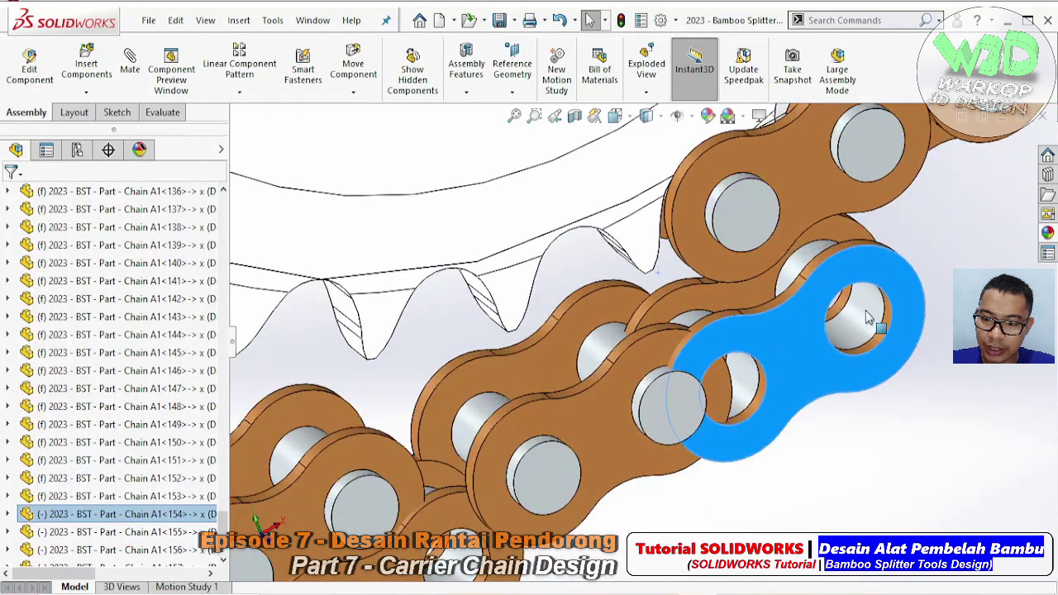
{"action": "left_click", "coordinate": [868, 310]}
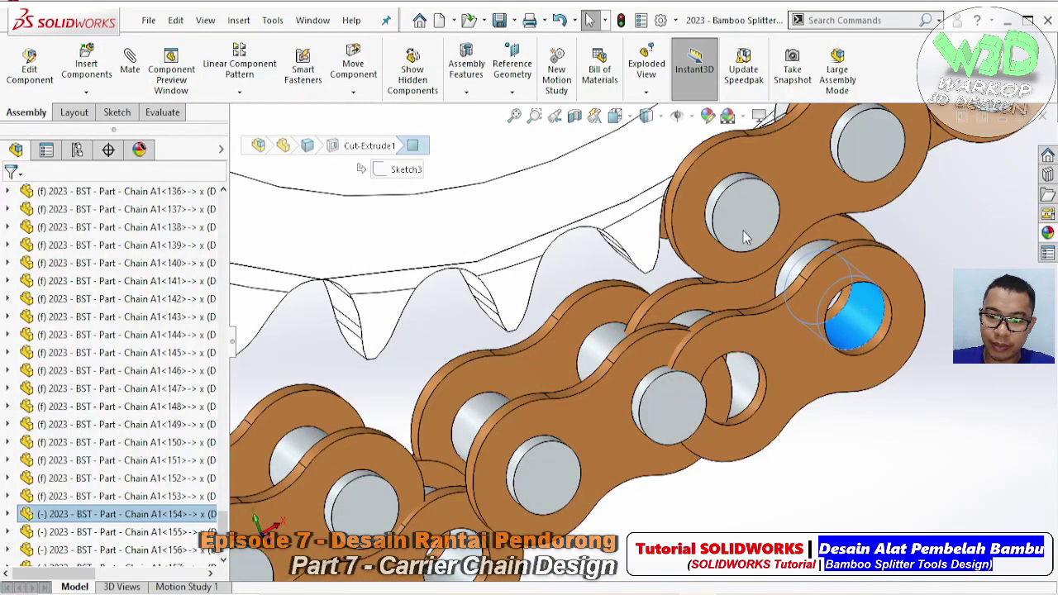
- Mate the freed link to its neighbour with concentric pins and coincident side faces
{"action": "key", "text": "m"}
{"action": "middle_click_drag", "start_coordinate": [739, 224], "coordinate": [711, 214]}
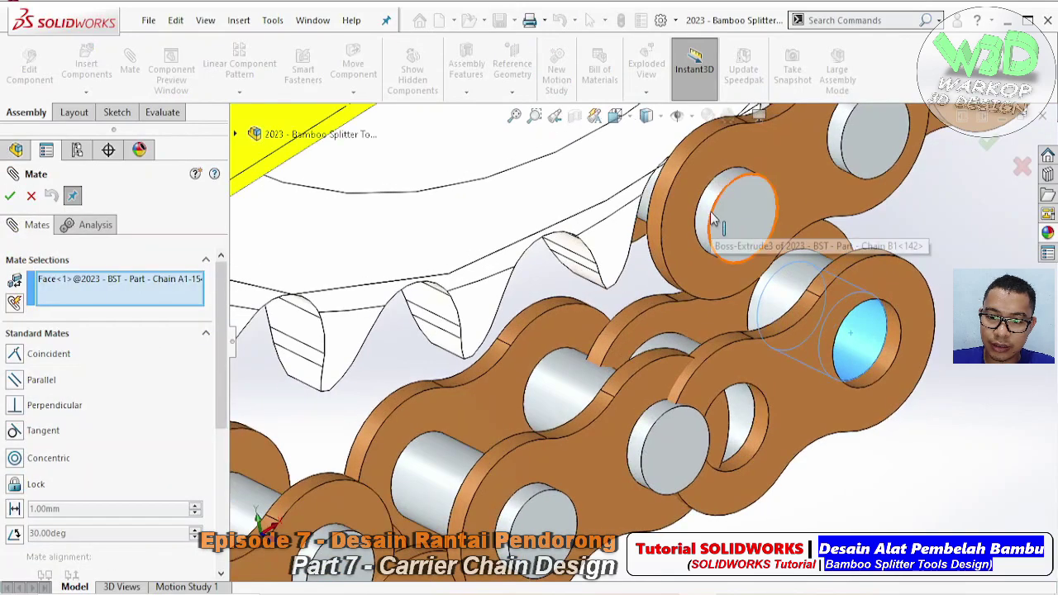
{"action": "left_click", "coordinate": [710, 213]}
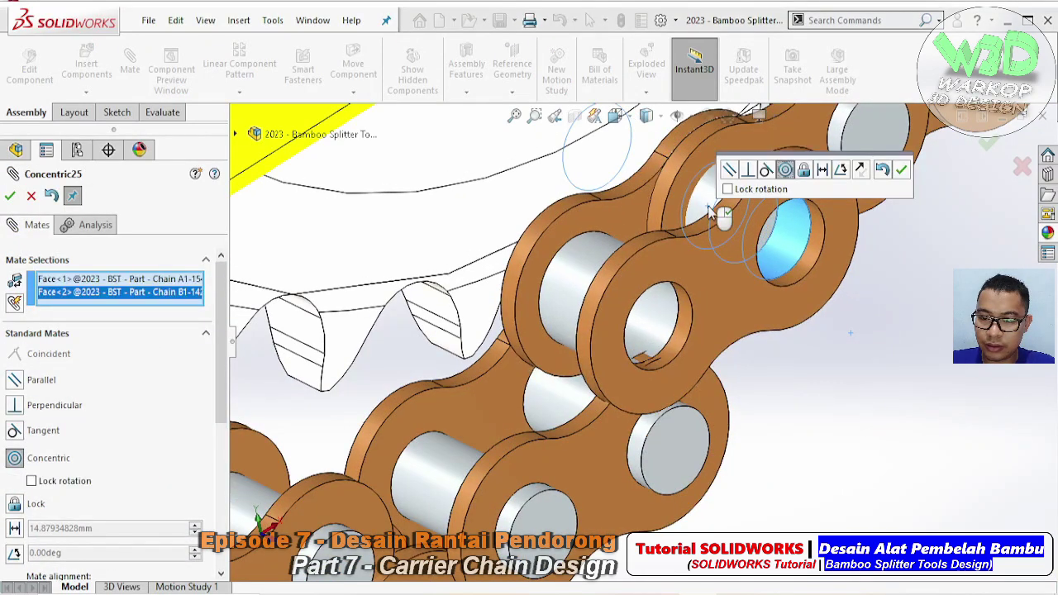
{"action": "key", "text": "Return"}
{"action": "left_click", "coordinate": [729, 248]}
{"action": "middle_click_drag", "start_coordinate": [729, 247], "coordinate": [842, 203]}
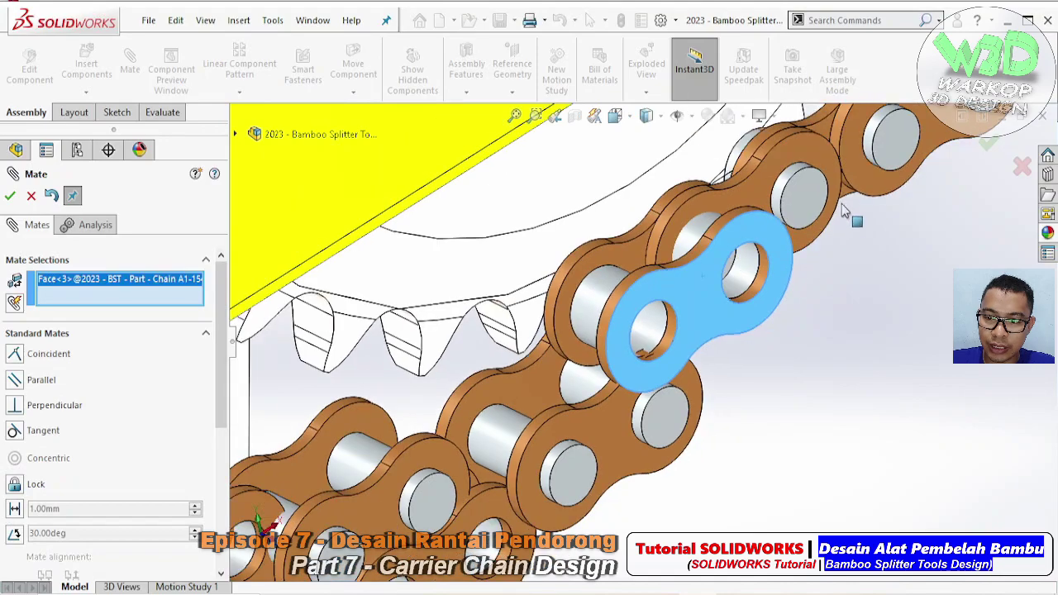
{"action": "left_click", "coordinate": [826, 131]}
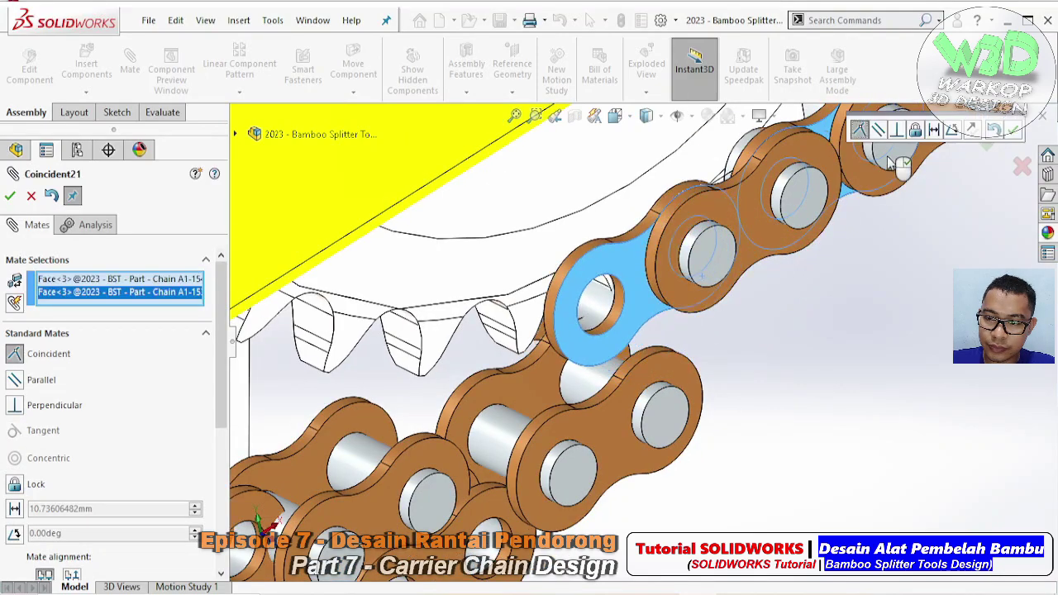
{"action": "left_click", "coordinate": [1017, 131]}
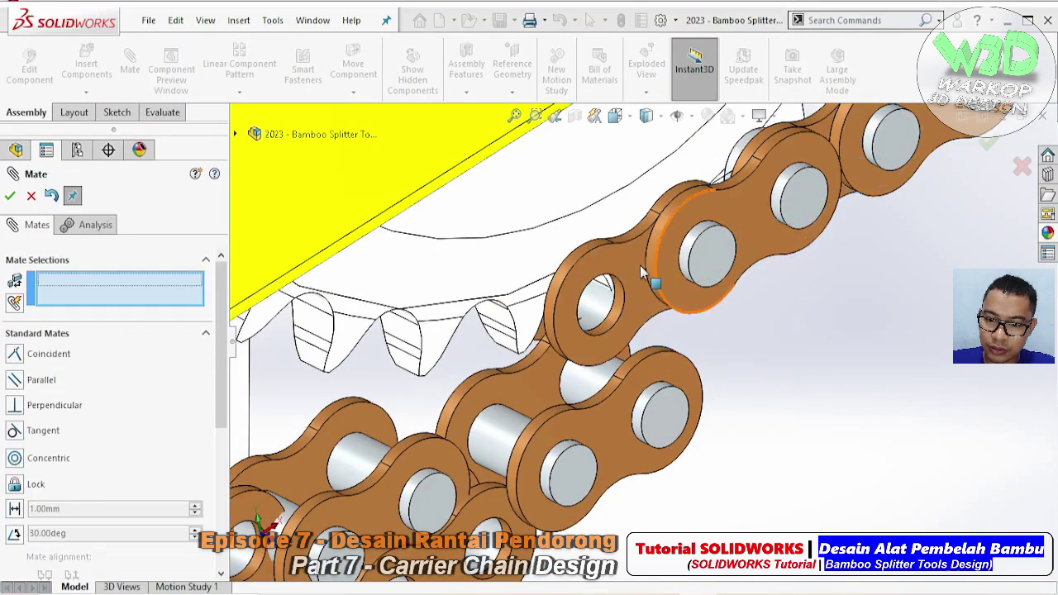
- Mate the link's pin face parallel to the sprocket face
{"action": "scroll", "coordinate": [628, 302], "scroll_direction": "down", "scroll_amount": 3}
{"action": "scroll", "coordinate": [579, 302], "scroll_direction": "down", "scroll_amount": 2}
{"action": "left_click", "coordinate": [567, 304]}
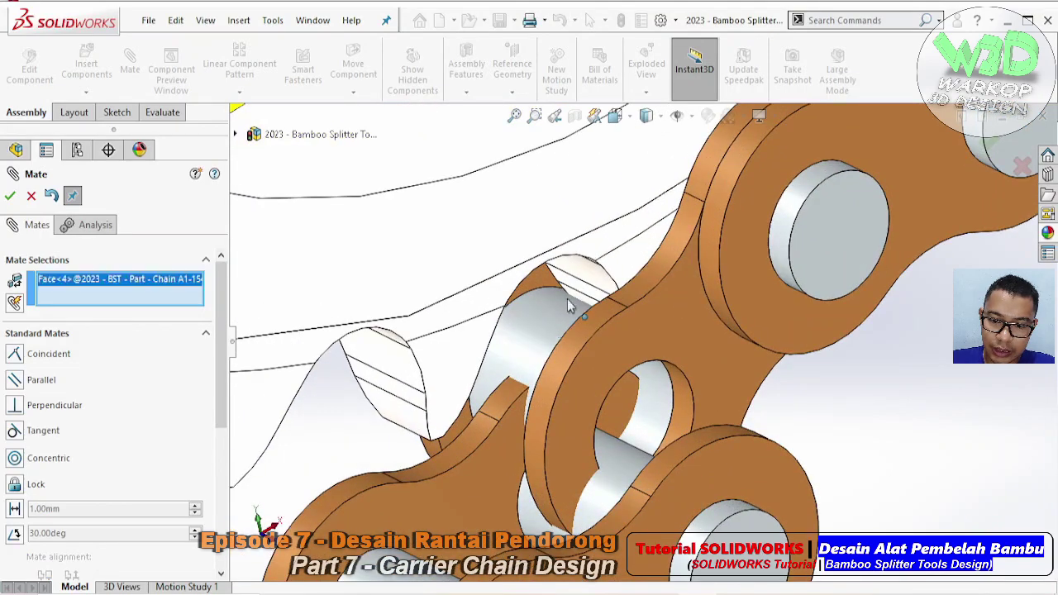
{"action": "middle_click_drag", "start_coordinate": [579, 278], "coordinate": [538, 225]}
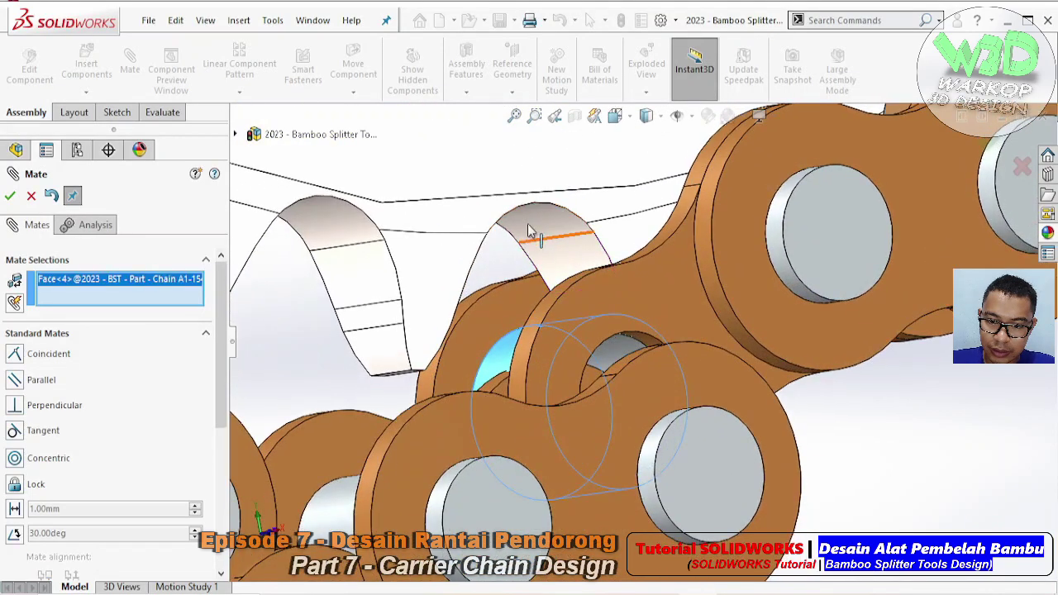
{"action": "left_click", "coordinate": [534, 232]}
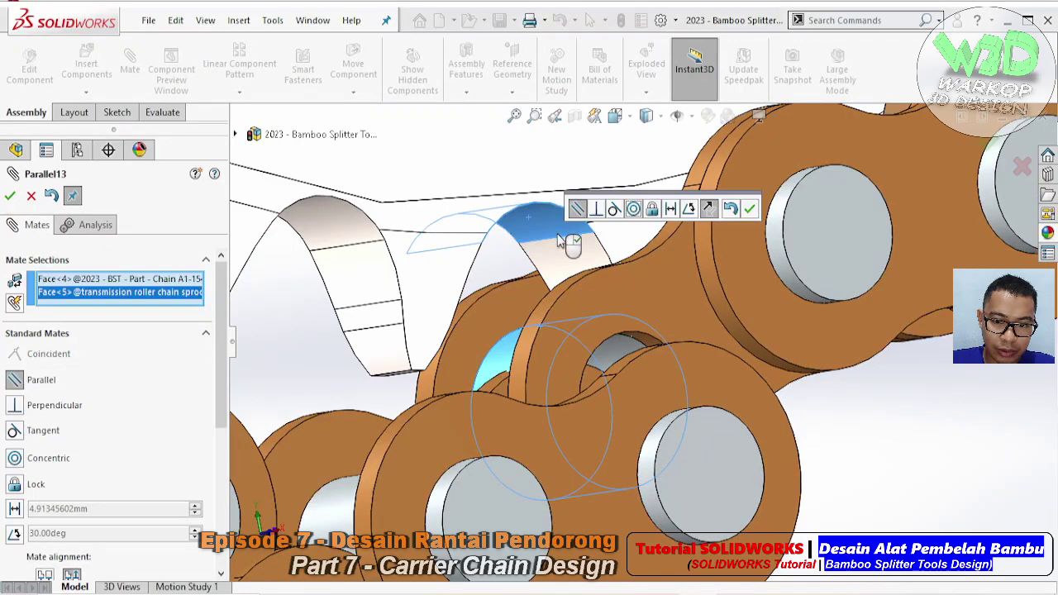
{"action": "left_click", "coordinate": [750, 209]}
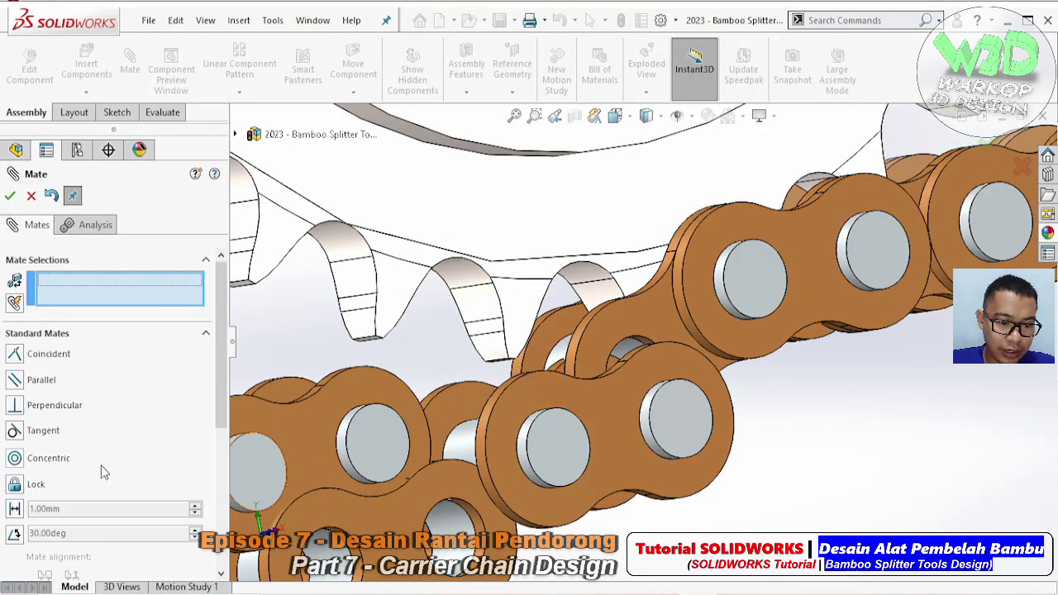
{"action": "scroll", "coordinate": [114, 469], "scroll_direction": "down", "scroll_amount": 5}
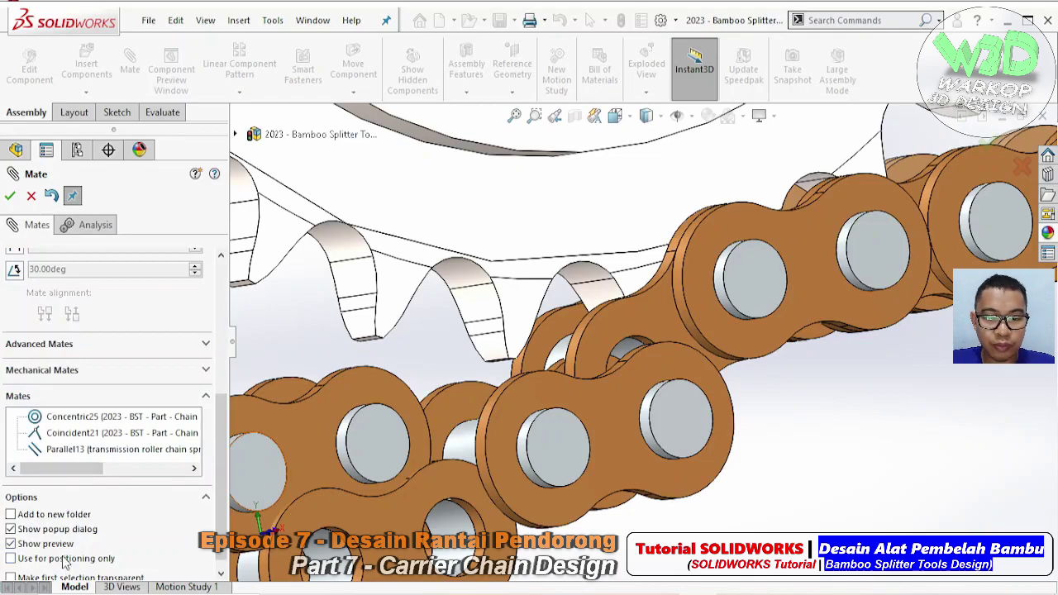
{"action": "left_click", "coordinate": [10, 197]}
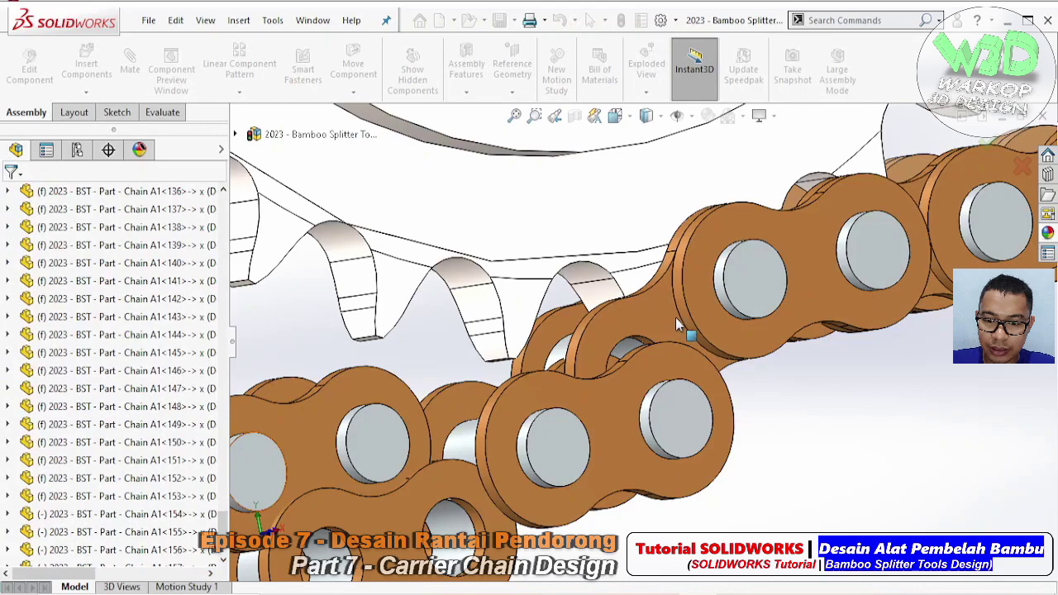
- Mate a loose link's pin concentric with a sprocket tooth face
{"action": "left_click_drag", "start_coordinate": [676, 318], "coordinate": [693, 339]}
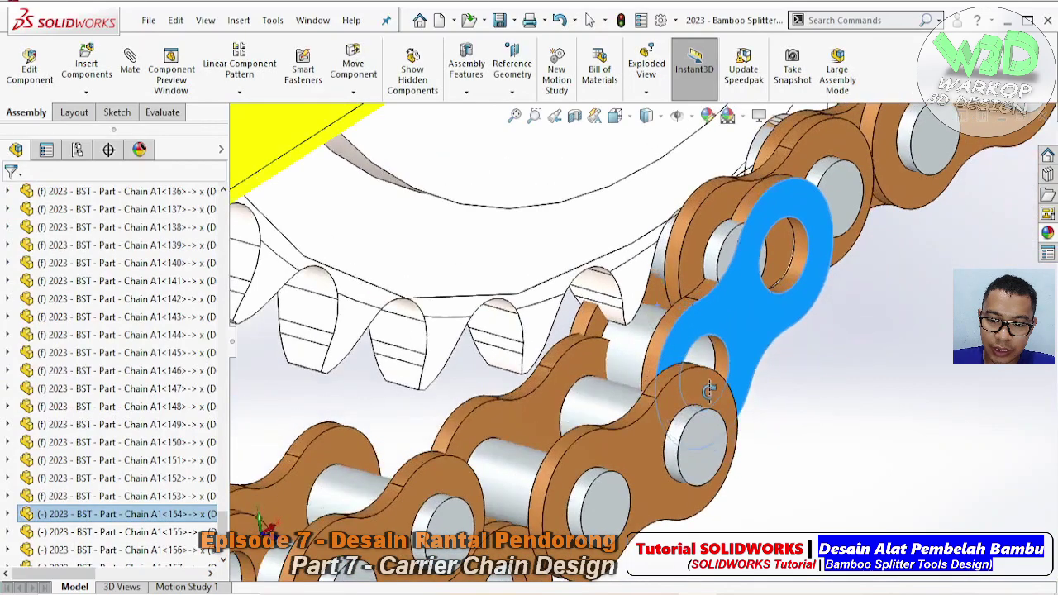
{"action": "left_click", "coordinate": [633, 343]}
{"action": "left_click", "coordinate": [841, 233]}
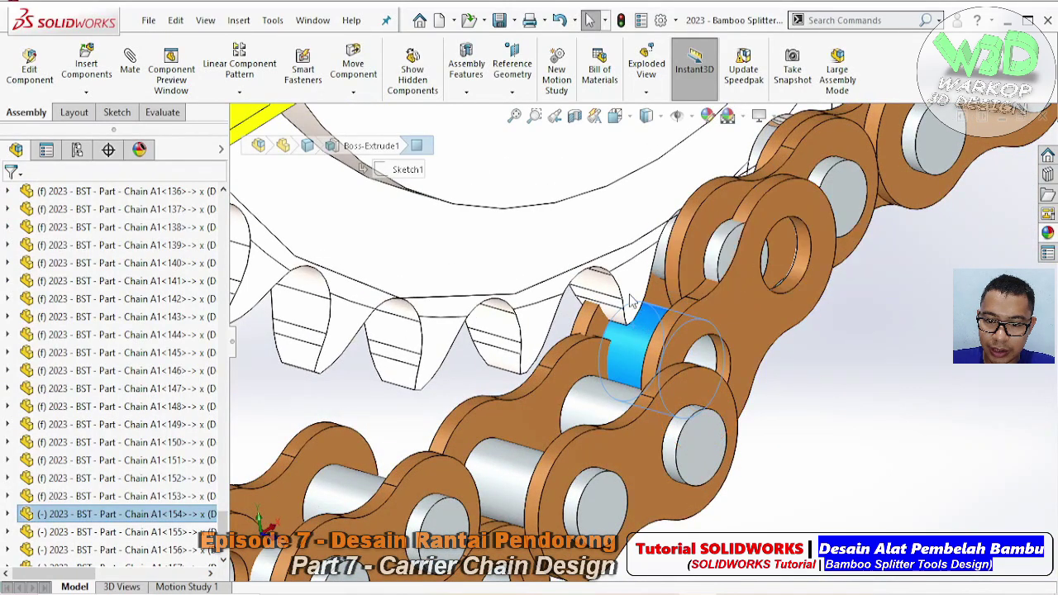
{"action": "middle_click_drag", "start_coordinate": [633, 291], "coordinate": [605, 222]}
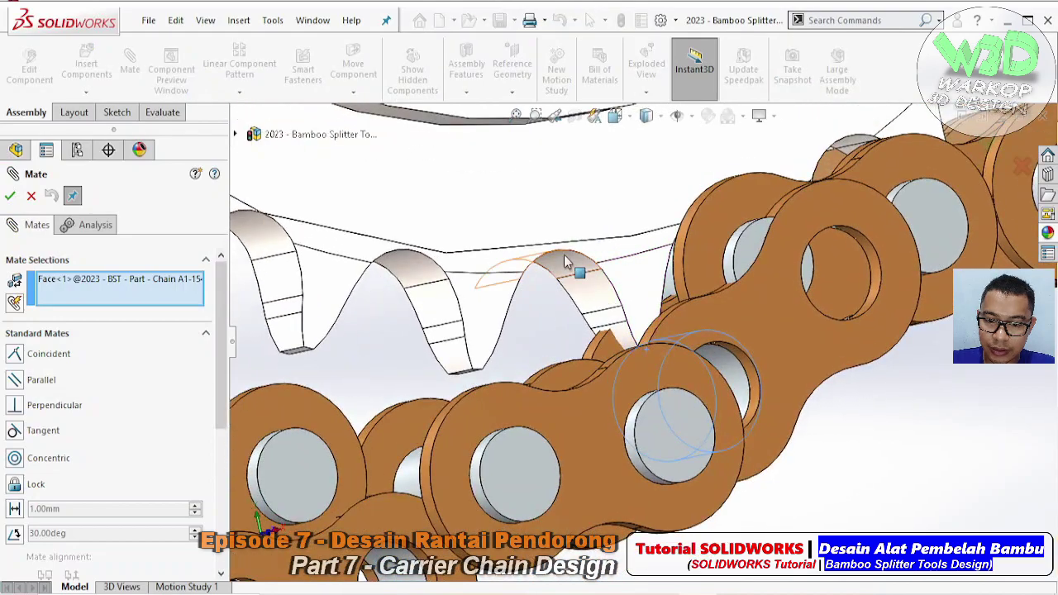
{"action": "left_click", "coordinate": [564, 254]}
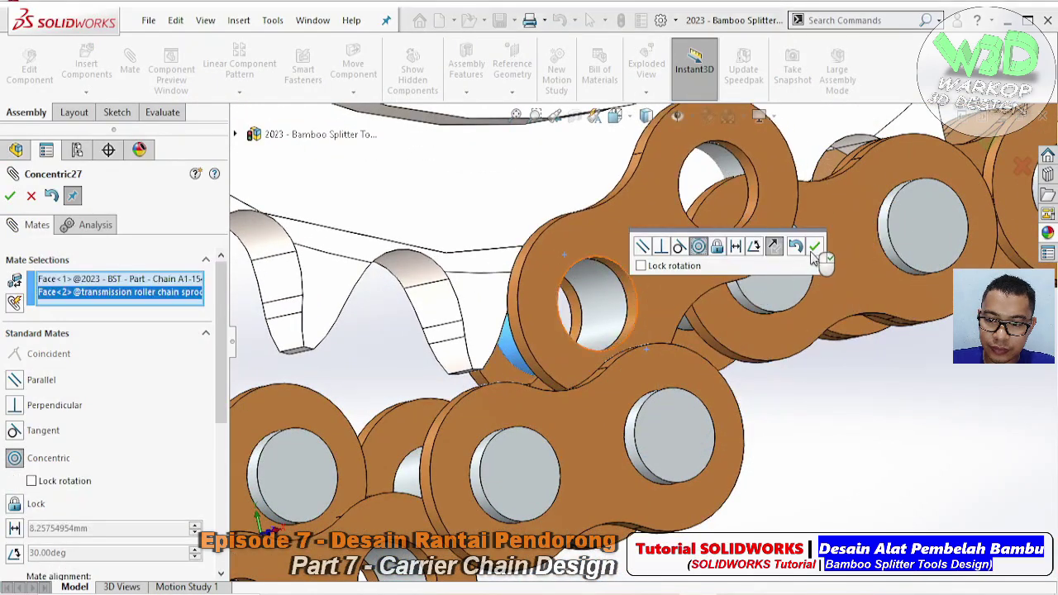
{"action": "left_click", "coordinate": [814, 248]}
- Make the loose link's side face coincident with the neighbouring link
{"action": "middle_click_drag", "start_coordinate": [813, 248], "coordinate": [711, 258]}
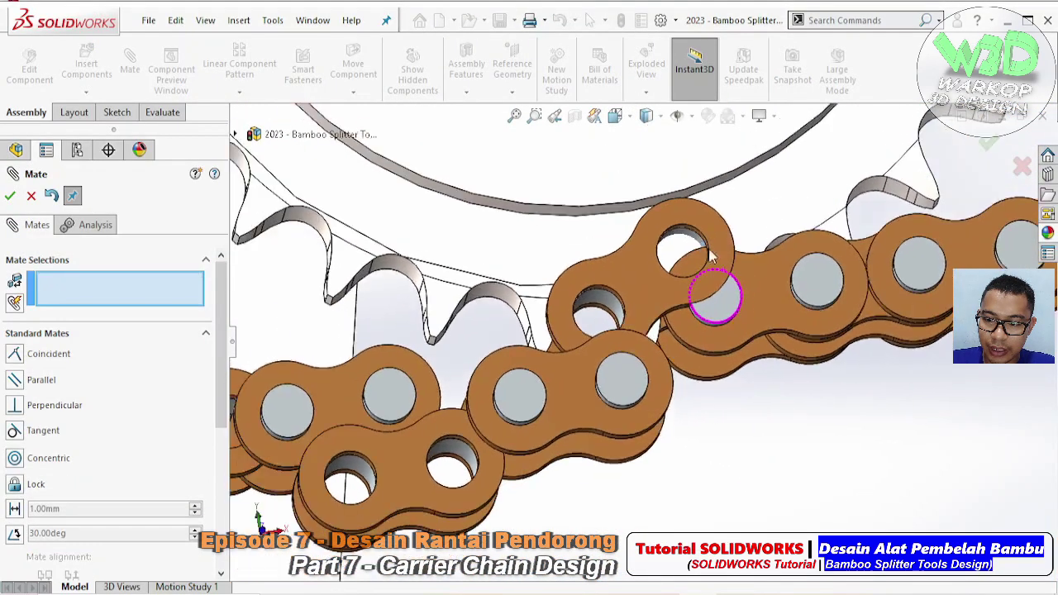
{"action": "scroll", "coordinate": [711, 258], "scroll_direction": "up", "scroll_amount": 5}
{"action": "scroll", "coordinate": [636, 329], "scroll_direction": "down", "scroll_amount": 5}
{"action": "left_click", "coordinate": [625, 324]}
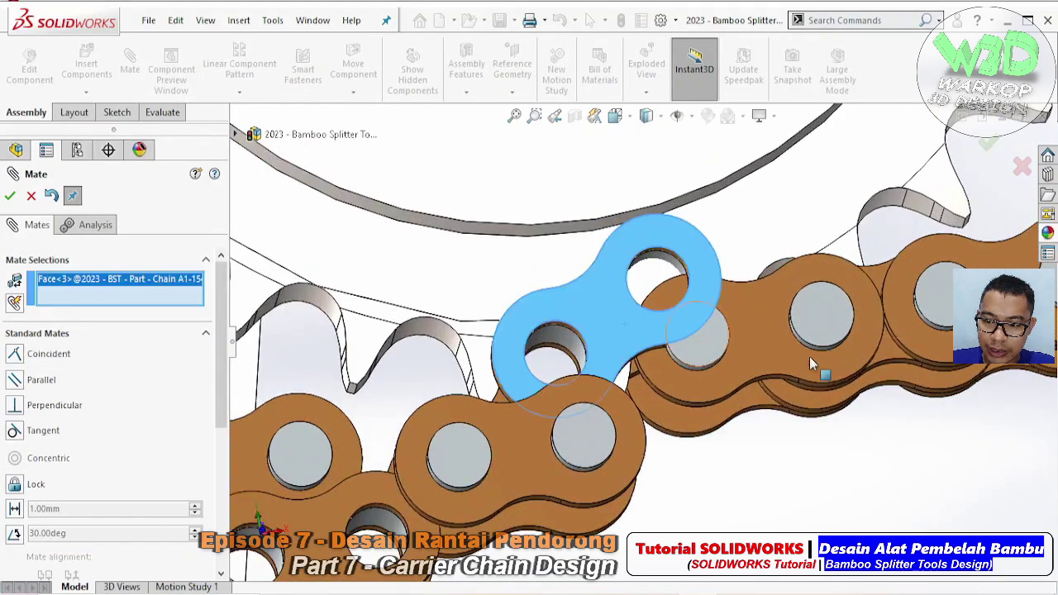
{"action": "left_click", "coordinate": [893, 354]}
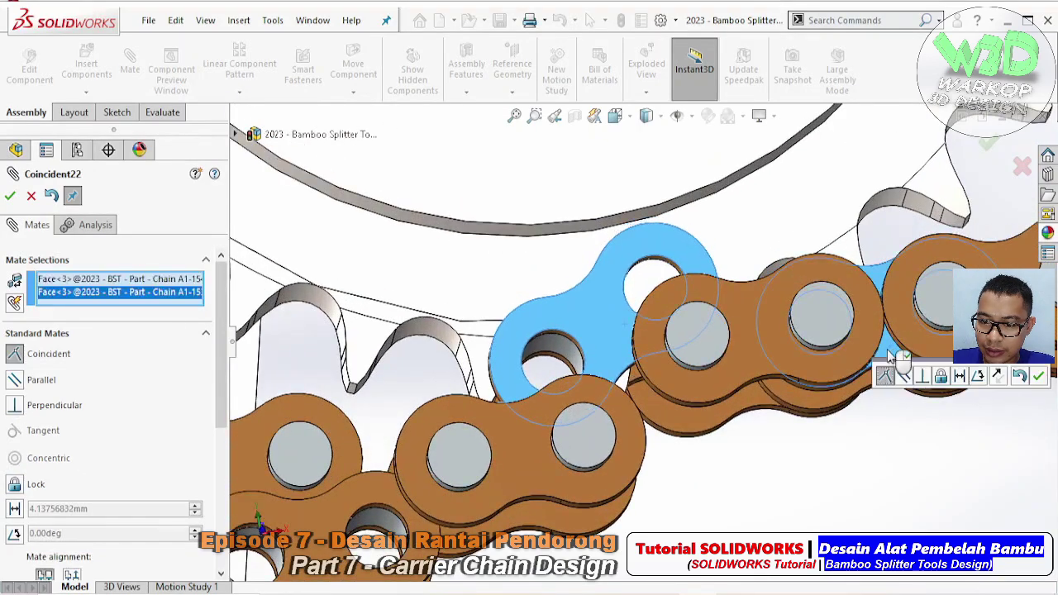
{"action": "left_click", "coordinate": [1040, 377]}
- Add Tangent23 holding the Chain A1 link's roller against the chain reference path
{"action": "left_click_drag", "start_coordinate": [631, 354], "coordinate": [658, 438]}
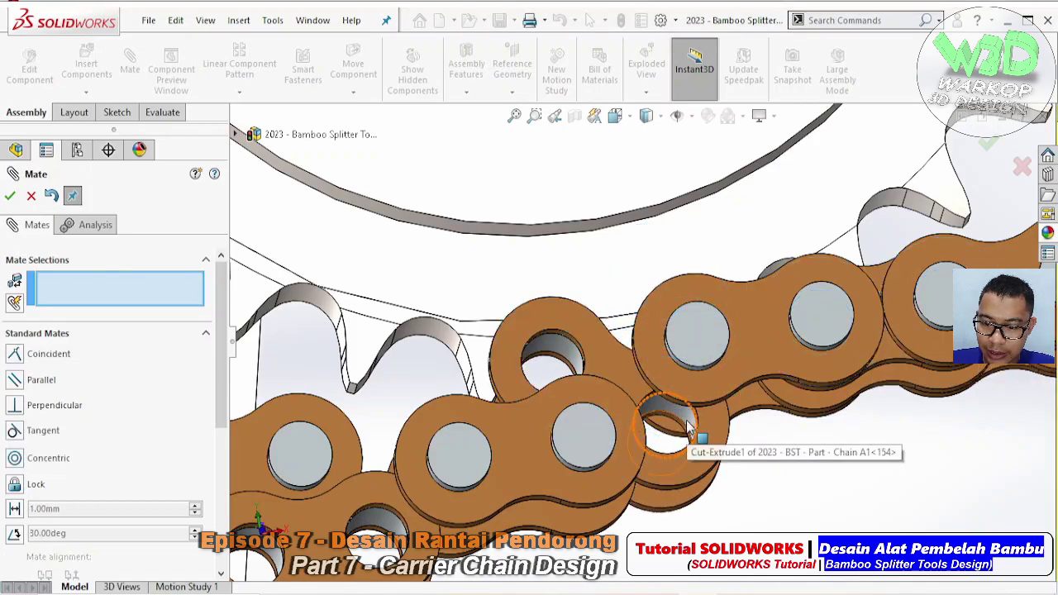
{"action": "left_click", "coordinate": [688, 428]}
{"action": "scroll", "coordinate": [794, 389], "scroll_direction": "up", "scroll_amount": 5}
{"action": "middle_click_drag", "start_coordinate": [802, 396], "coordinate": [496, 348]}
{"action": "right_click", "coordinate": [157, 291]}
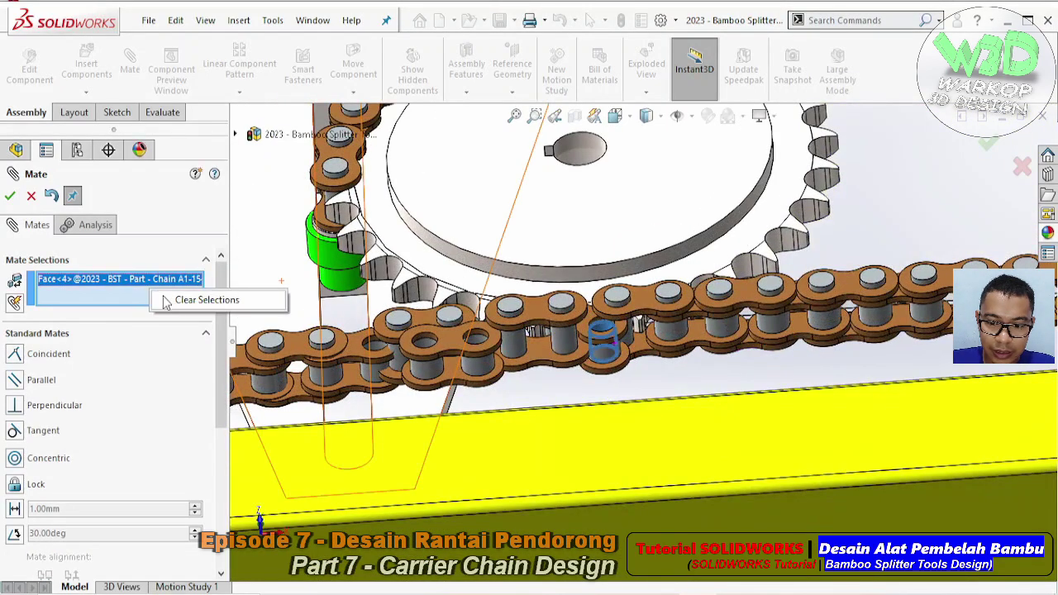
{"action": "left_click", "coordinate": [165, 303]}
{"action": "scroll", "coordinate": [496, 347], "scroll_direction": "down", "scroll_amount": 3}
{"action": "left_click", "coordinate": [599, 351]}
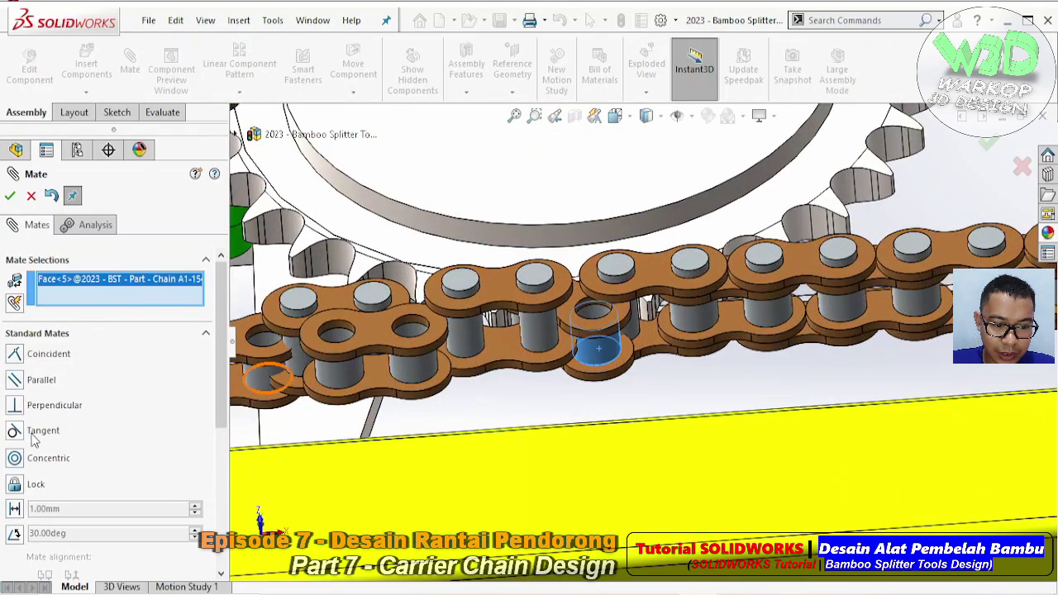
{"action": "scroll", "coordinate": [579, 331], "scroll_direction": "up", "scroll_amount": 3}
{"action": "middle_click_drag", "start_coordinate": [578, 331], "coordinate": [926, 293]}
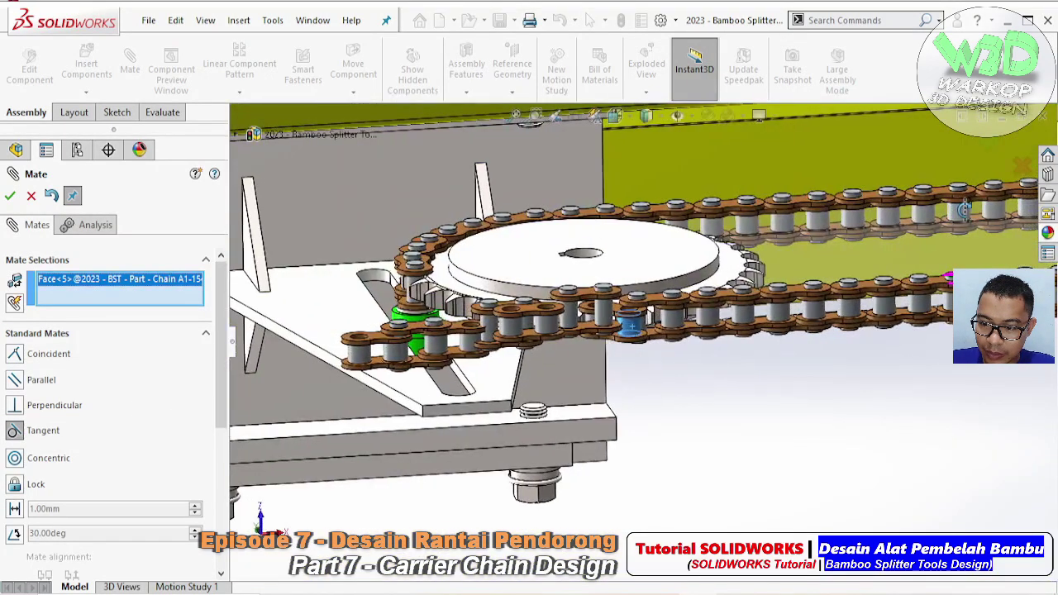
{"action": "scroll", "coordinate": [926, 294], "scroll_direction": "down", "scroll_amount": 2}
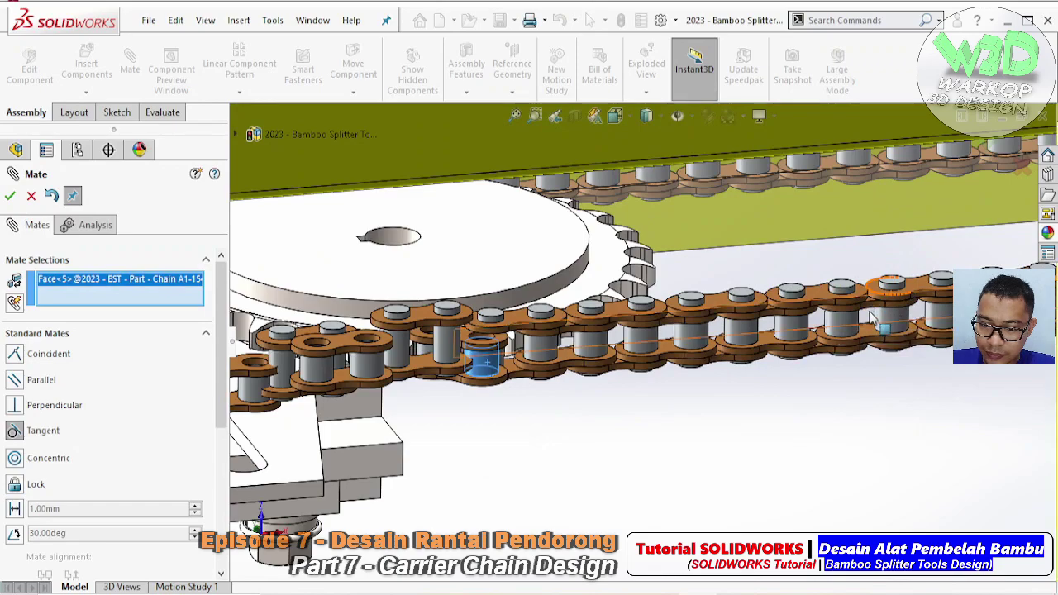
{"action": "left_click", "coordinate": [872, 314]}
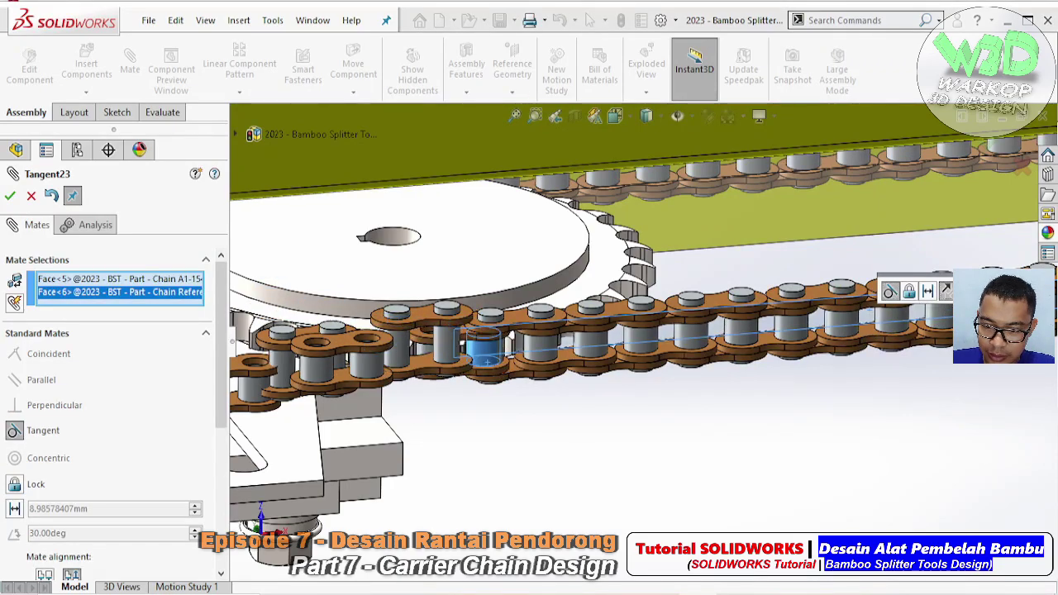
{"action": "left_click", "coordinate": [947, 291]}
{"action": "middle_click_drag", "start_coordinate": [525, 372], "coordinate": [533, 488]}
- Mate the next link's hole concentric to its pin and its plate flush with the adjacent link
{"action": "scroll", "coordinate": [537, 331], "scroll_direction": "down", "scroll_amount": 3}
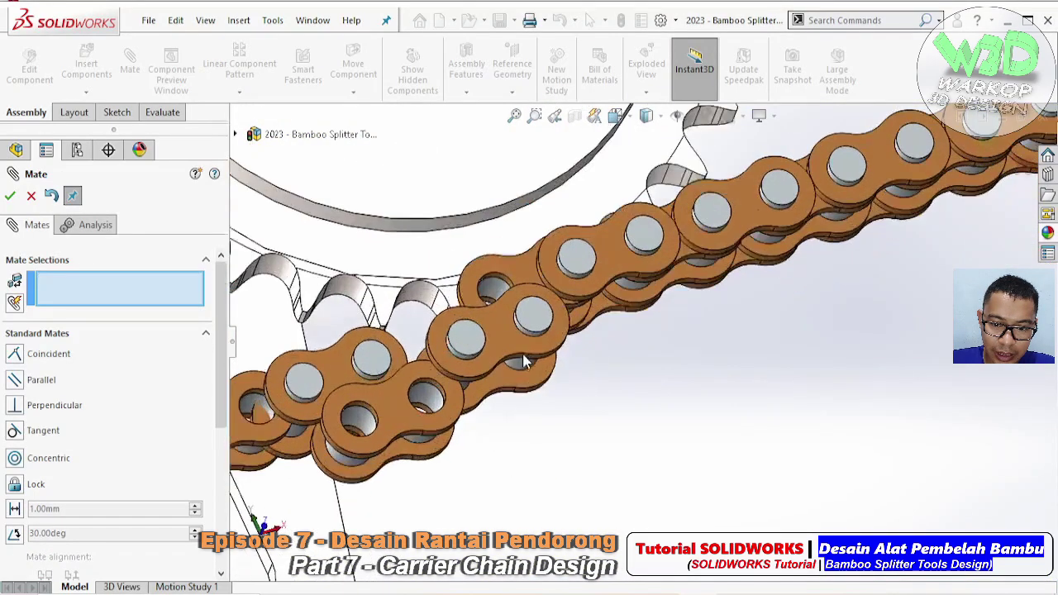
{"action": "scroll", "coordinate": [538, 330], "scroll_direction": "down", "scroll_amount": 3}
{"action": "scroll", "coordinate": [507, 314], "scroll_direction": "down", "scroll_amount": 2}
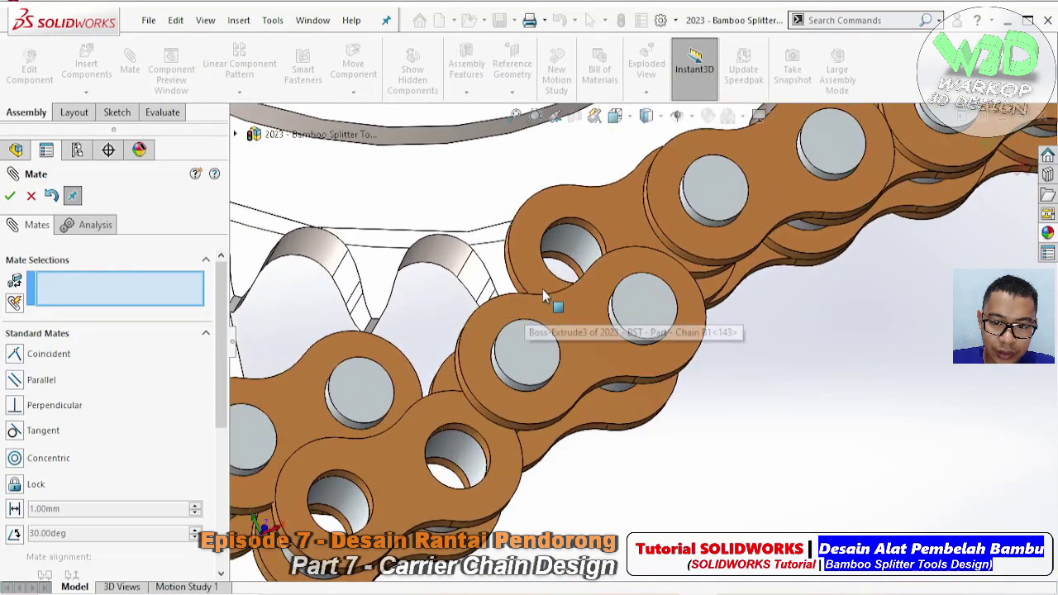
{"action": "left_click", "coordinate": [577, 244]}
{"action": "middle_click_drag", "start_coordinate": [600, 277], "coordinate": [626, 391]}
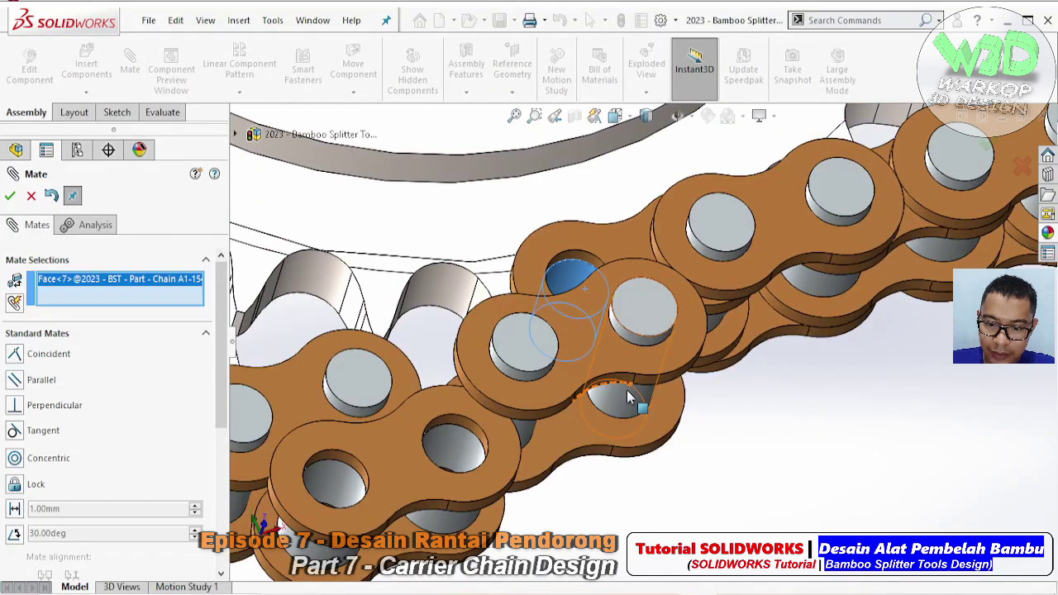
{"action": "left_click", "coordinate": [627, 397]}
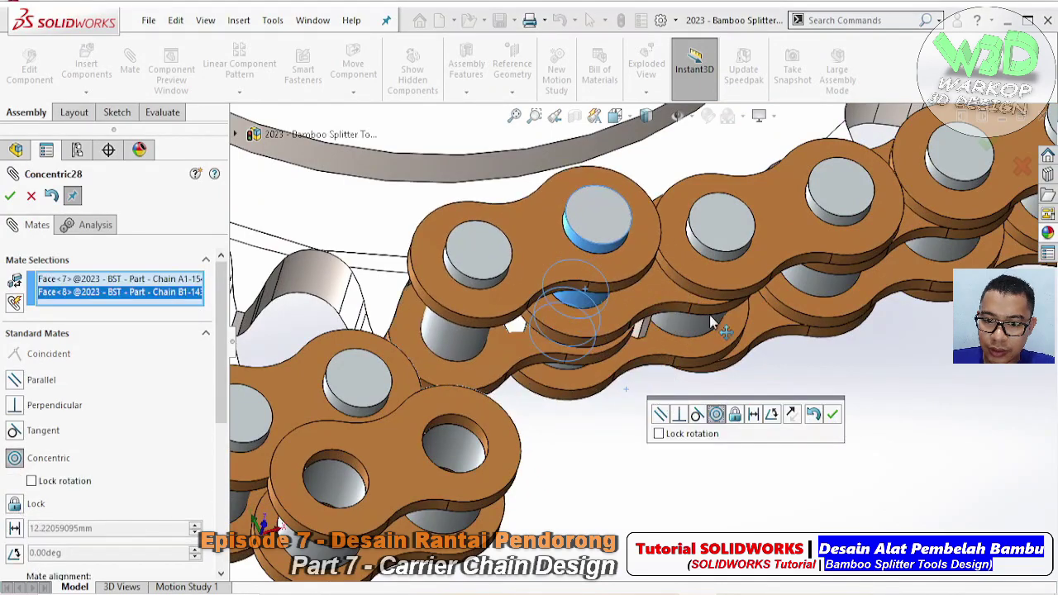
{"action": "key", "text": "Return"}
{"action": "left_click", "coordinate": [731, 271]}
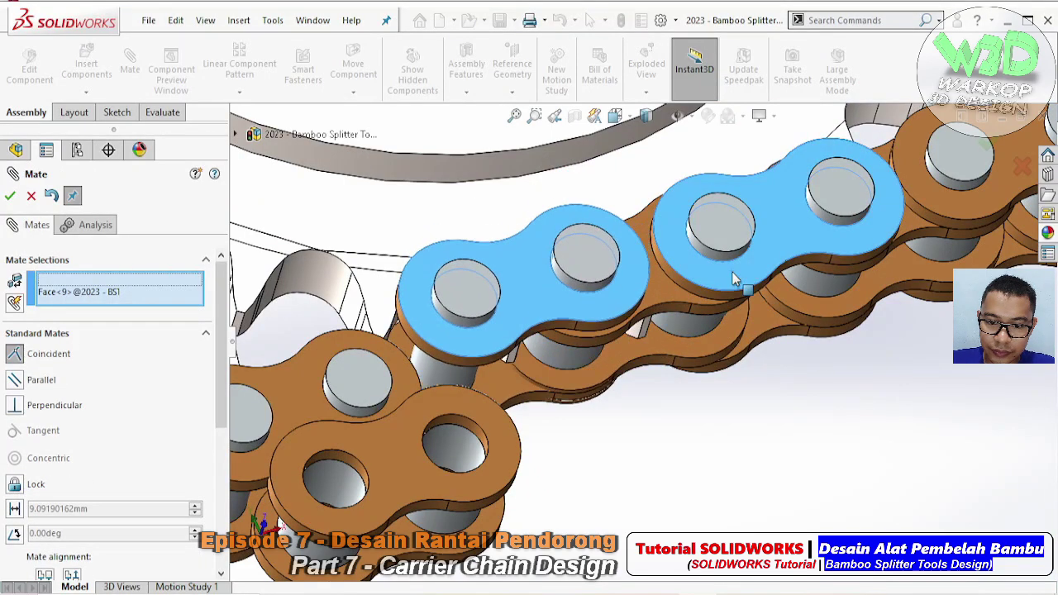
{"action": "left_click", "coordinate": [785, 285]}
{"action": "left_click", "coordinate": [899, 237]}
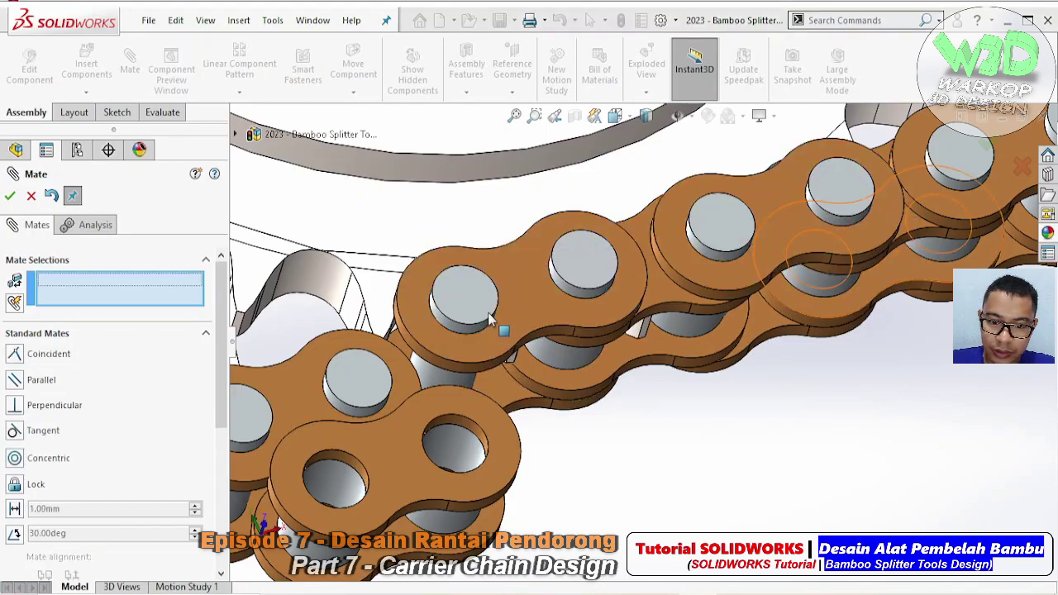
- Seat the next loose link's hole concentrically onto its pin
{"action": "scroll", "coordinate": [490, 321], "scroll_direction": "down", "scroll_amount": 3}
{"action": "left_click", "coordinate": [513, 376]}
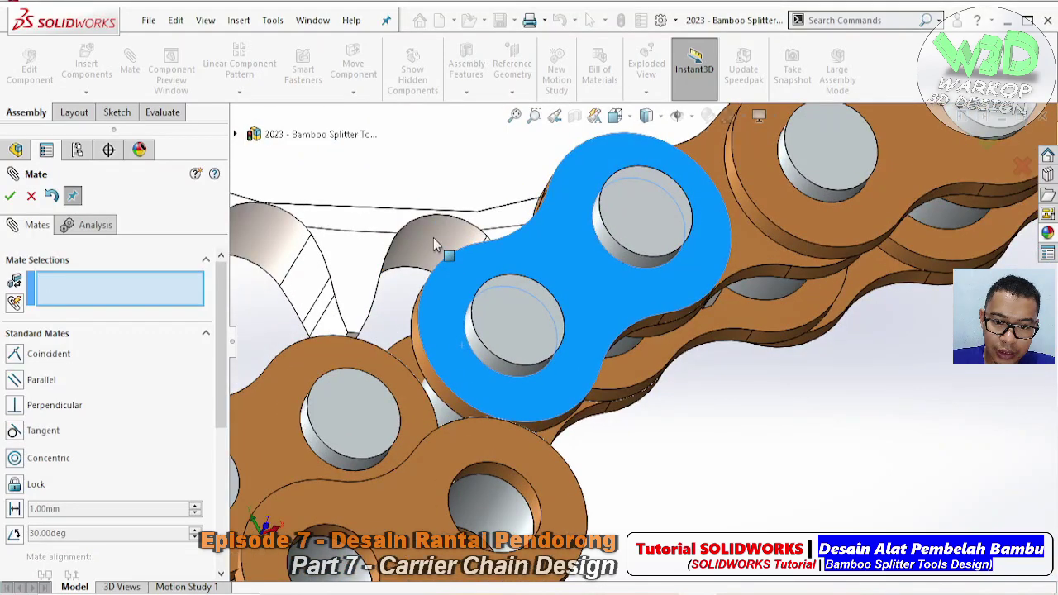
{"action": "left_click", "coordinate": [434, 240]}
{"action": "left_click", "coordinate": [484, 362]}
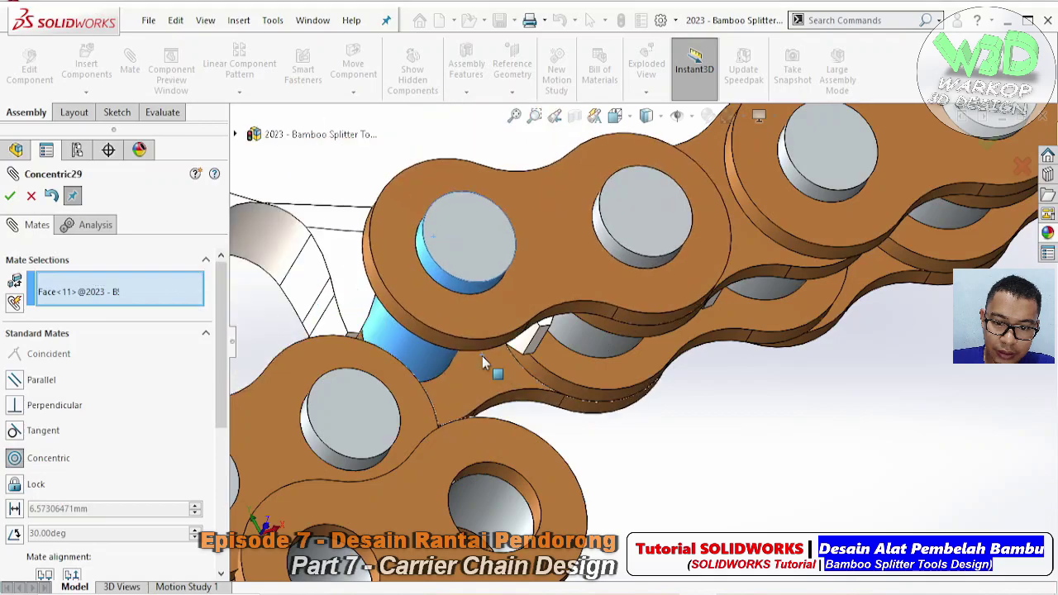
{"action": "left_click", "coordinate": [467, 380]}
{"action": "scroll", "coordinate": [559, 393], "scroll_direction": "up", "scroll_amount": 3}
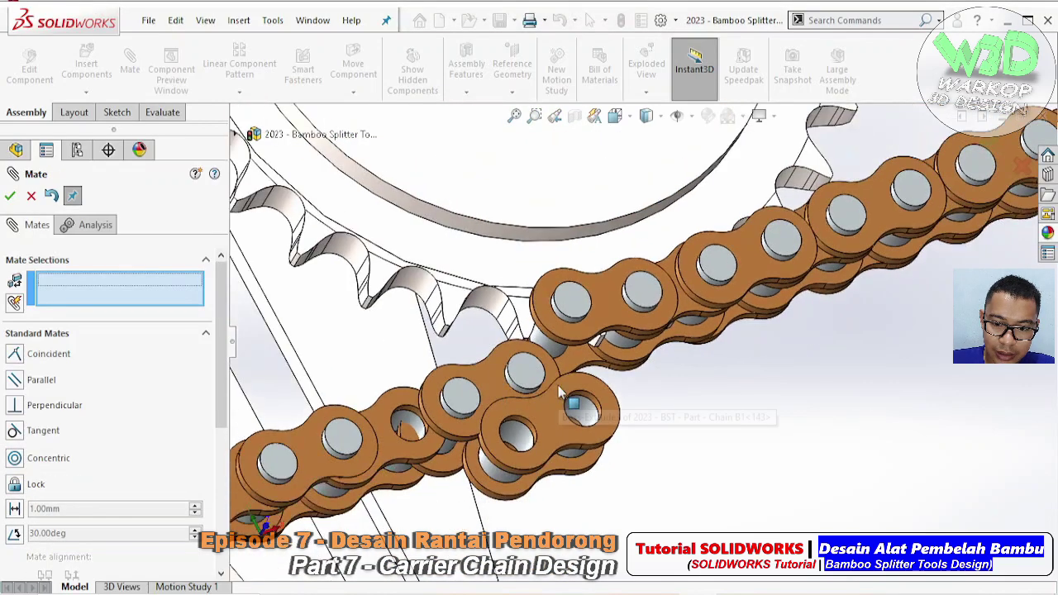
{"action": "scroll", "coordinate": [571, 397], "scroll_direction": "down", "scroll_amount": 2}
- Add two concentric hole-to-pin mates and a flush coincident plate mate for the following link
{"action": "left_click", "coordinate": [593, 403]}
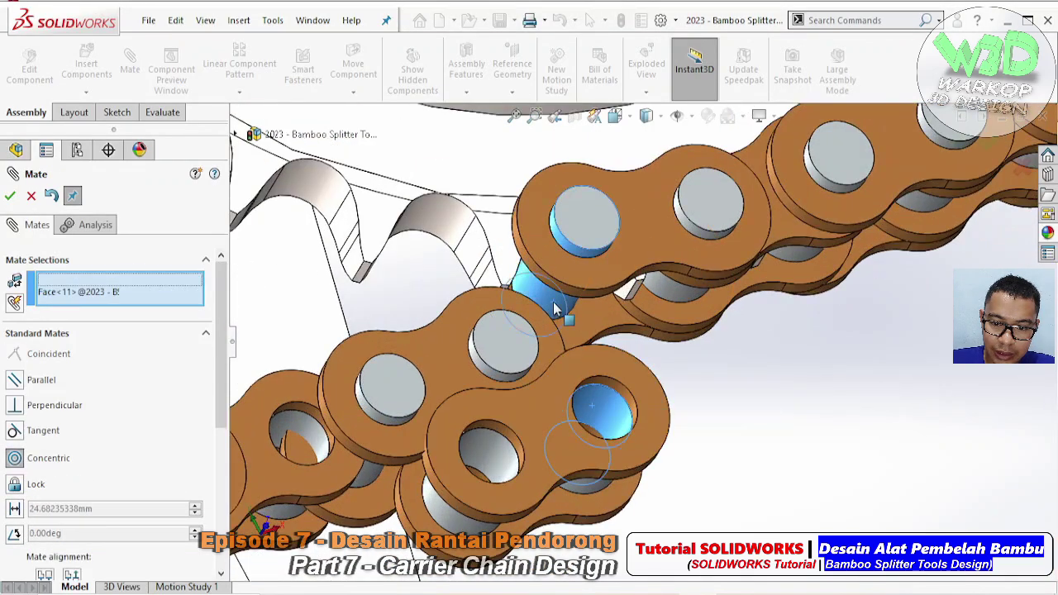
{"action": "left_click", "coordinate": [556, 308]}
{"action": "left_click", "coordinate": [884, 259]}
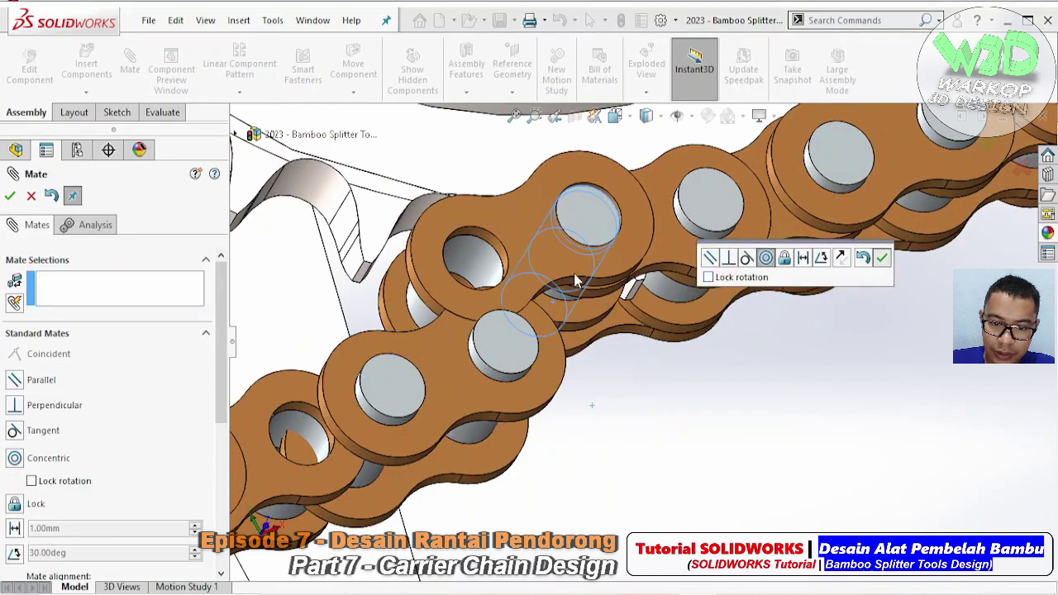
{"action": "left_click", "coordinate": [415, 218]}
{"action": "left_click", "coordinate": [481, 259]}
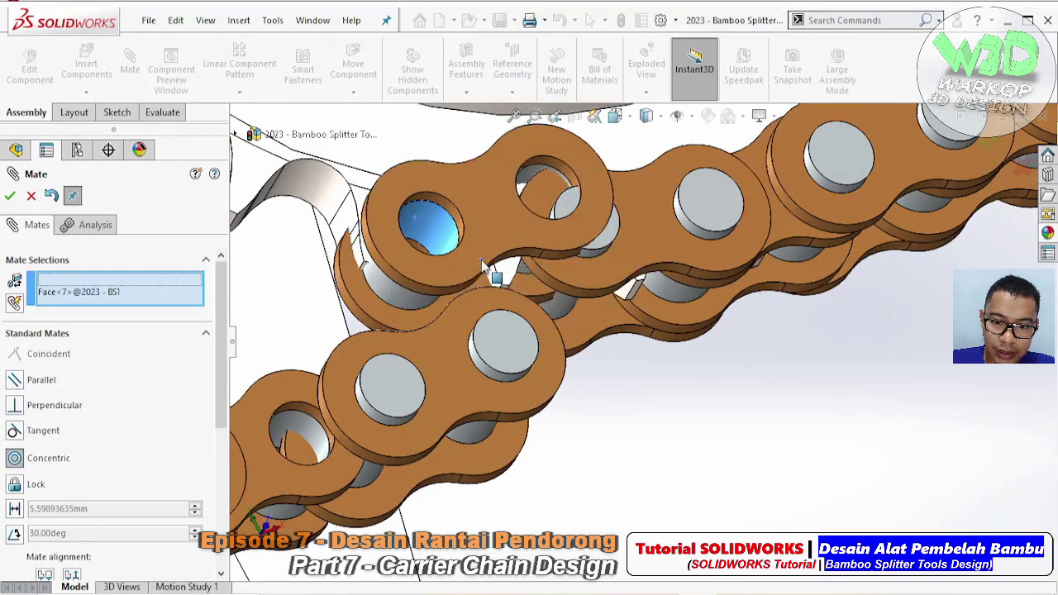
{"action": "left_click", "coordinate": [769, 263]}
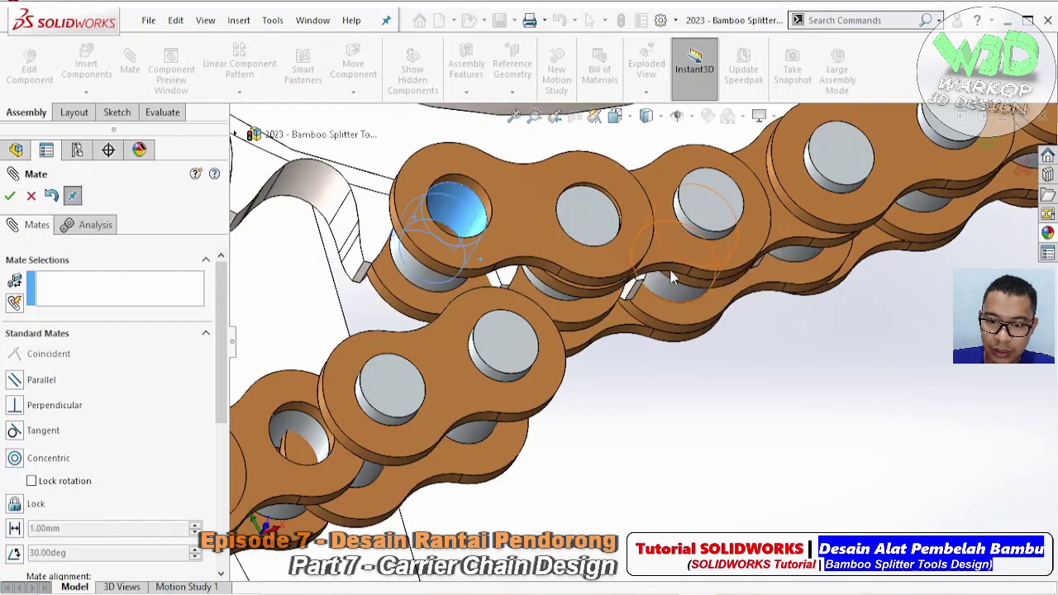
{"action": "left_click", "coordinate": [527, 229]}
{"action": "left_click", "coordinate": [779, 228]}
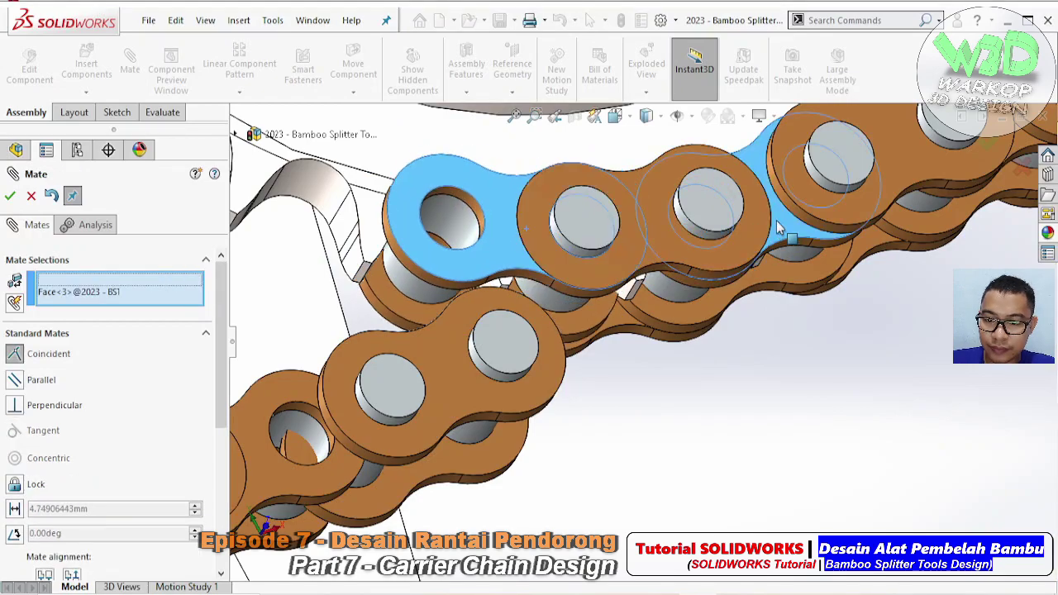
{"action": "left_click", "coordinate": [1040, 236]}
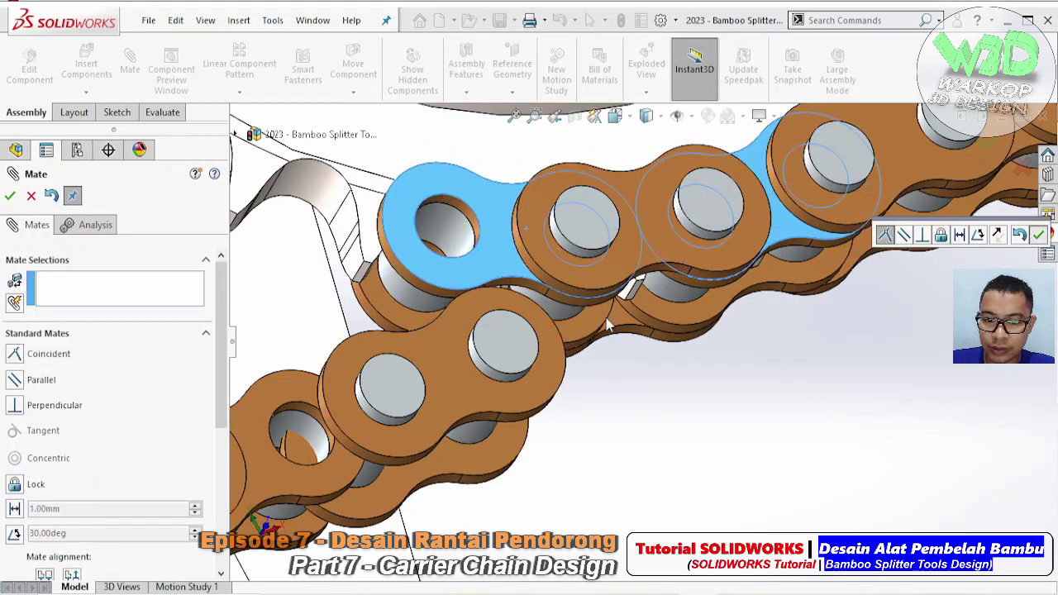
- Join the next link to the existing chain with two concentric pin mates and a flush plate mate
{"action": "middle_click_drag", "start_coordinate": [476, 304], "coordinate": [492, 317]}
{"action": "left_click", "coordinate": [527, 398]}
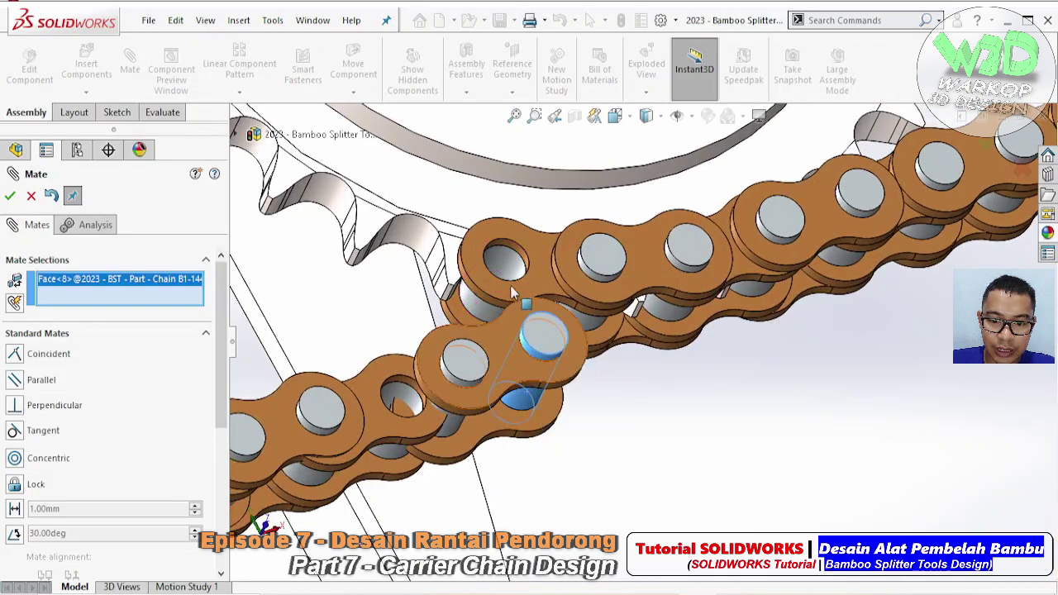
{"action": "left_click", "coordinate": [503, 266]}
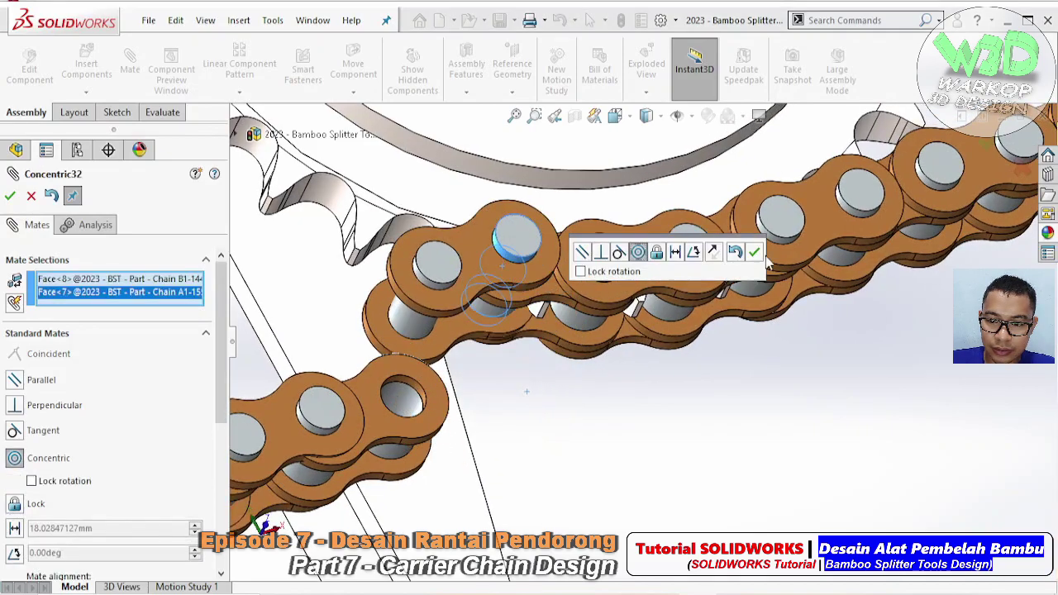
{"action": "left_click", "coordinate": [755, 254]}
{"action": "left_click", "coordinate": [416, 236]}
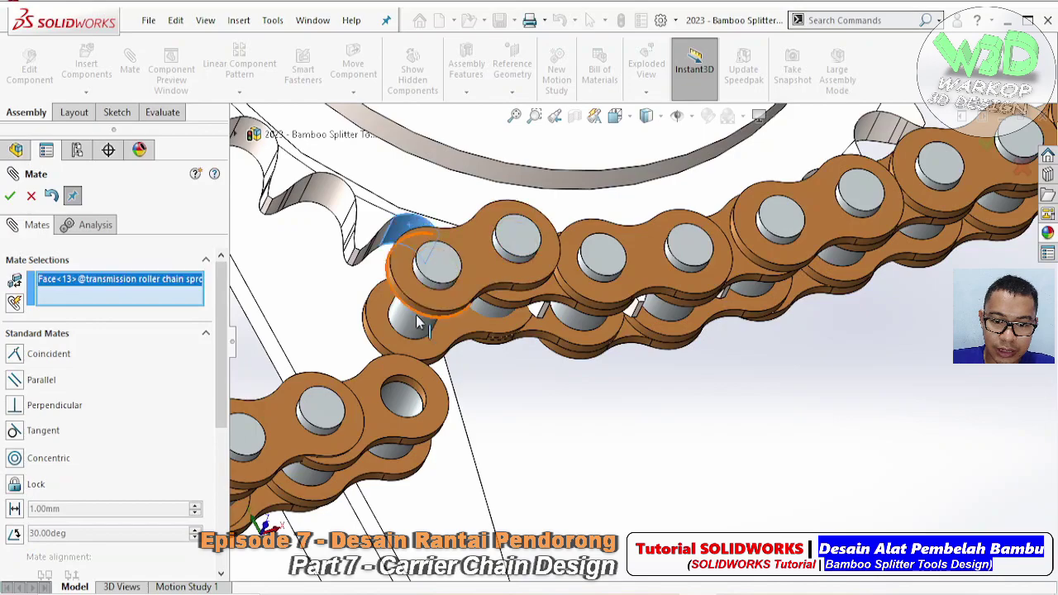
{"action": "left_click", "coordinate": [418, 323]}
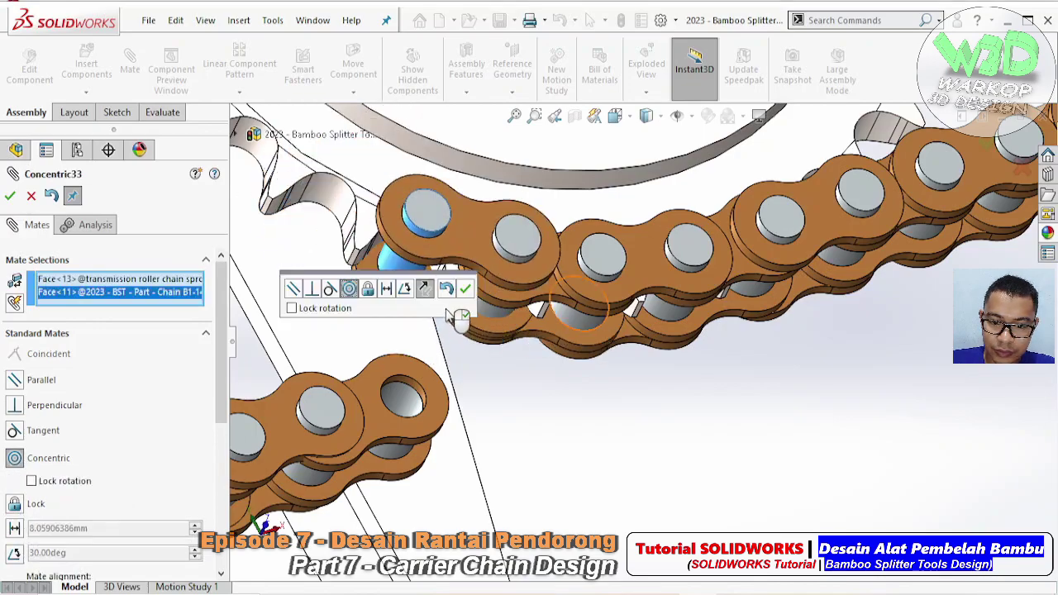
{"action": "left_click", "coordinate": [465, 290]}
{"action": "left_click", "coordinate": [471, 235]}
{"action": "left_click", "coordinate": [651, 273]}
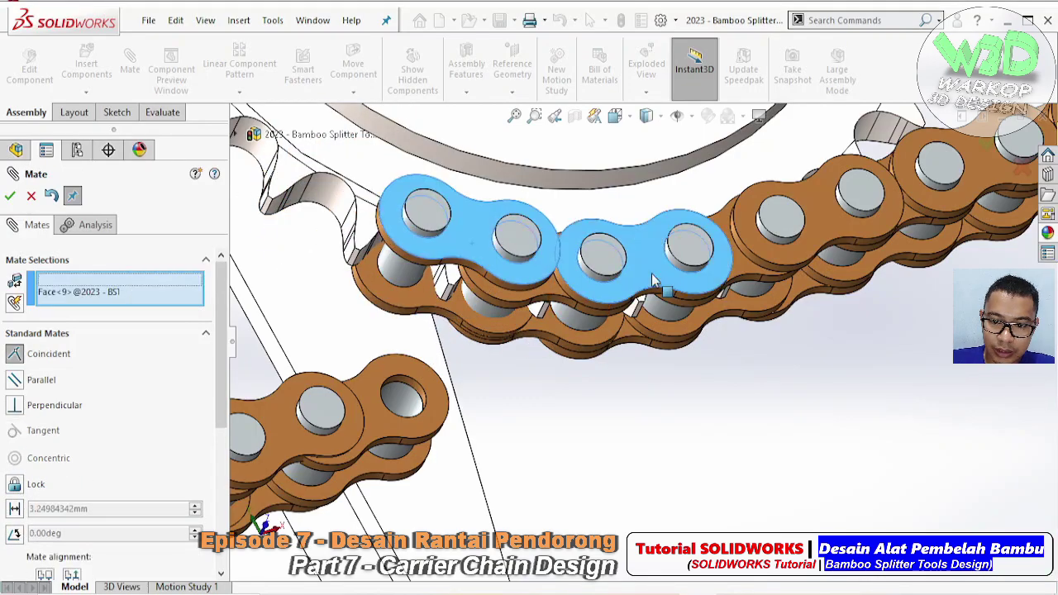
{"action": "left_click", "coordinate": [653, 289]}
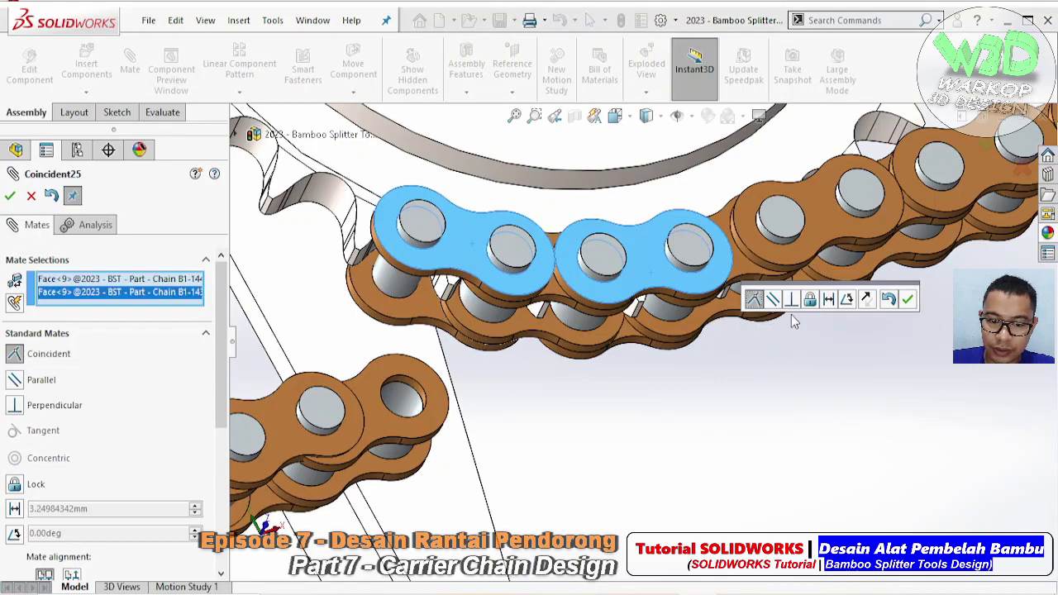
{"action": "key", "text": "Return"}
- Seat the loose link's pin concentrically, make its plate flush, and align the next hole concentrically
{"action": "left_click", "coordinate": [447, 397]}
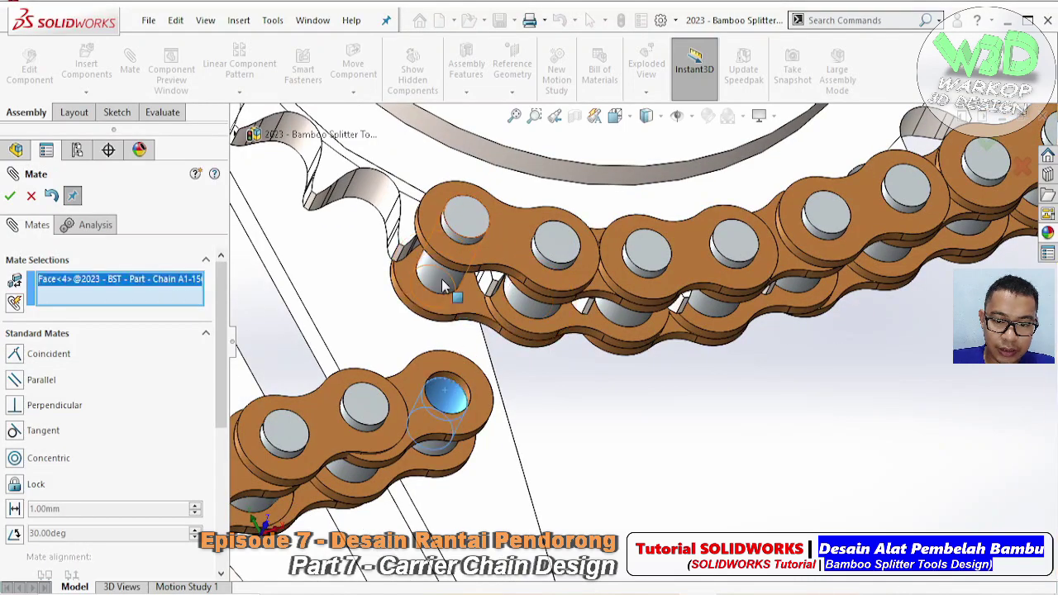
{"action": "left_click", "coordinate": [442, 286]}
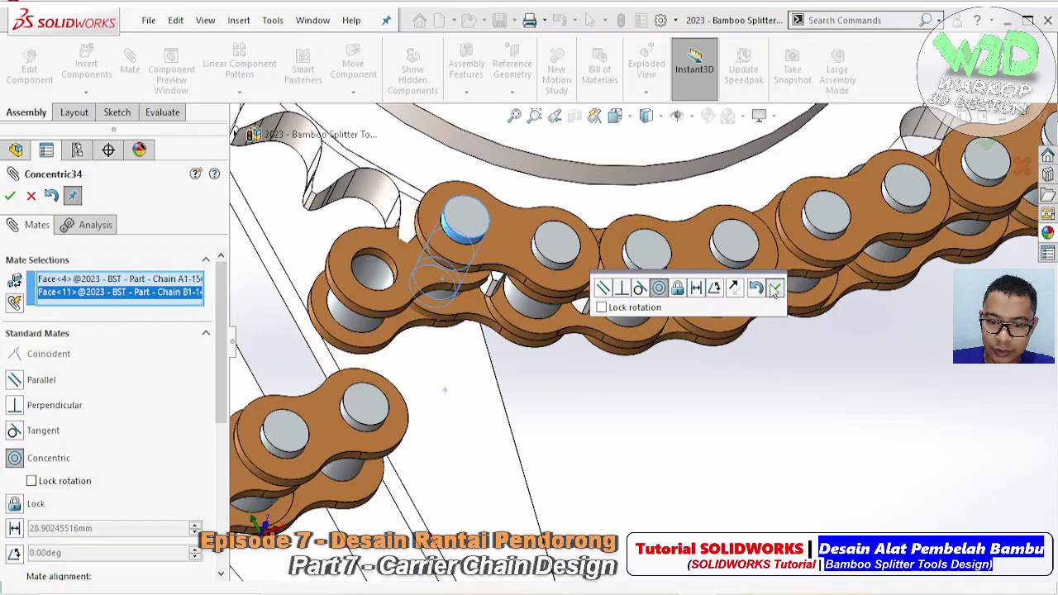
{"action": "left_click", "coordinate": [775, 288]}
{"action": "left_click", "coordinate": [659, 293]}
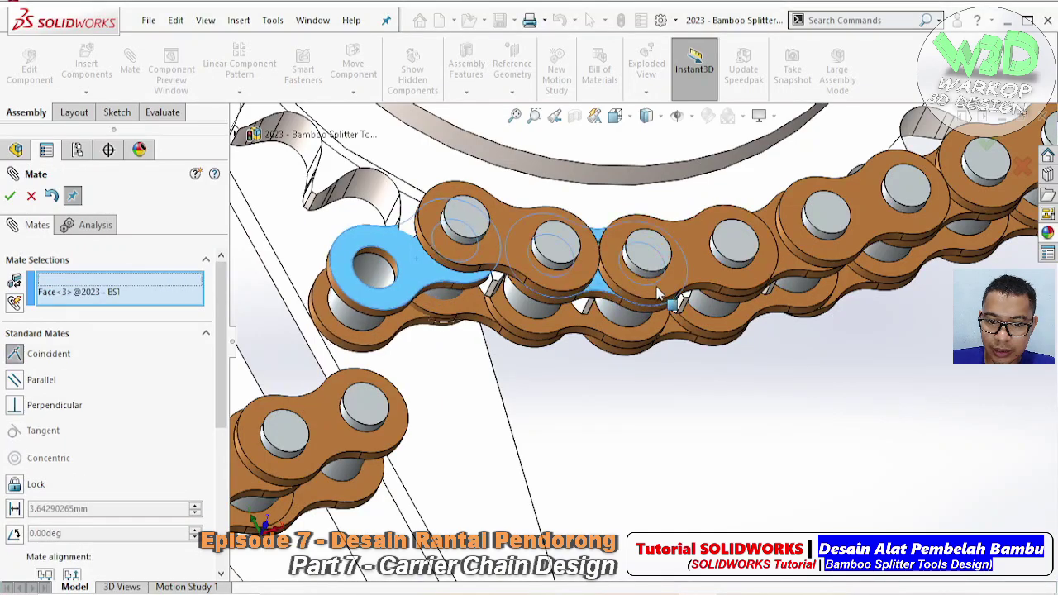
{"action": "left_click", "coordinate": [852, 289]}
{"action": "key", "text": "Return"}
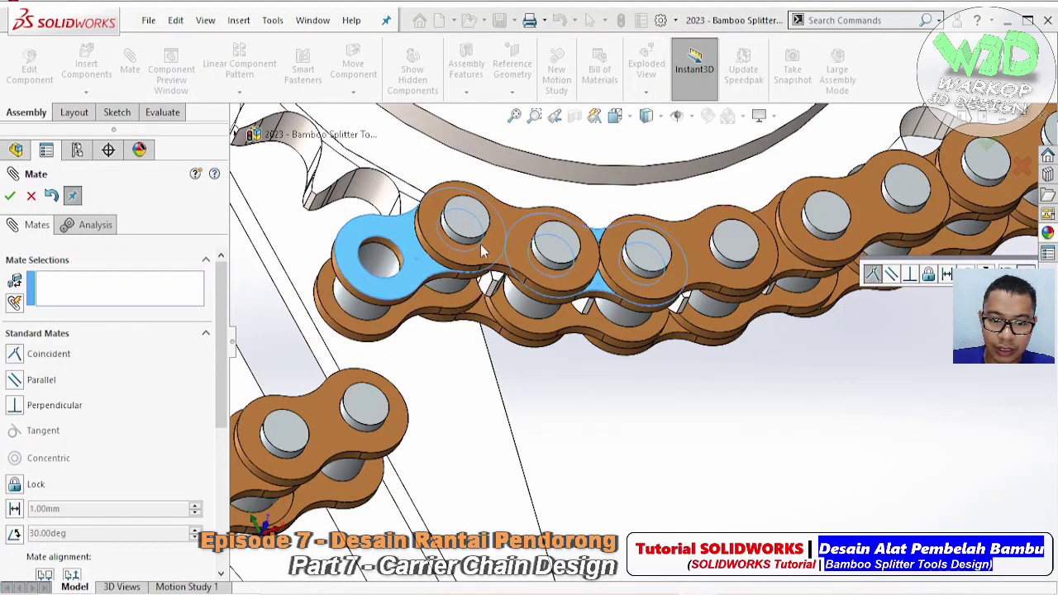
{"action": "left_click", "coordinate": [368, 306]}
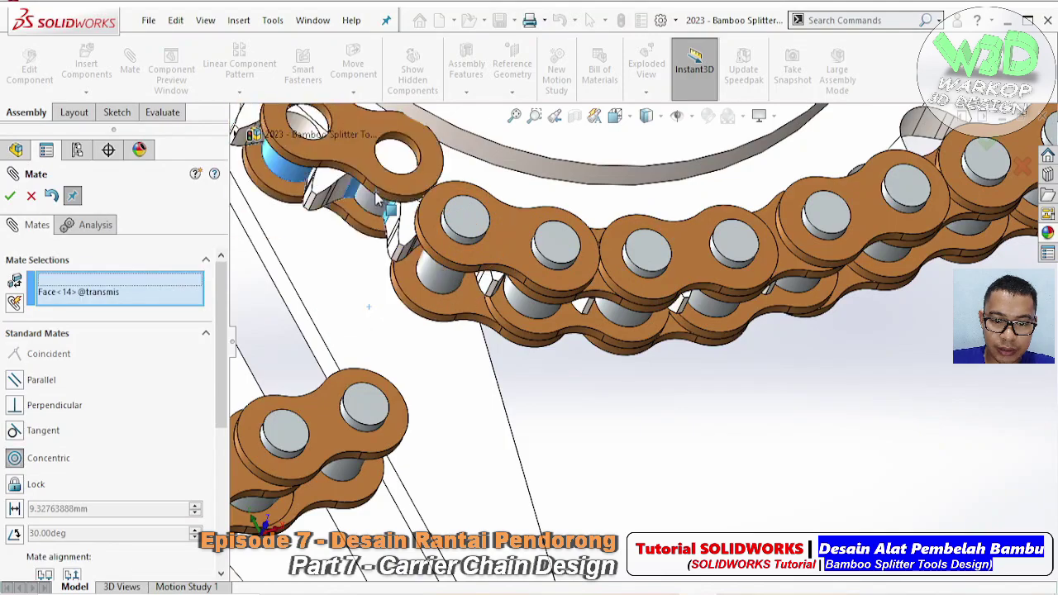
{"action": "left_click", "coordinate": [434, 233]}
{"action": "left_click", "coordinate": [423, 223]}
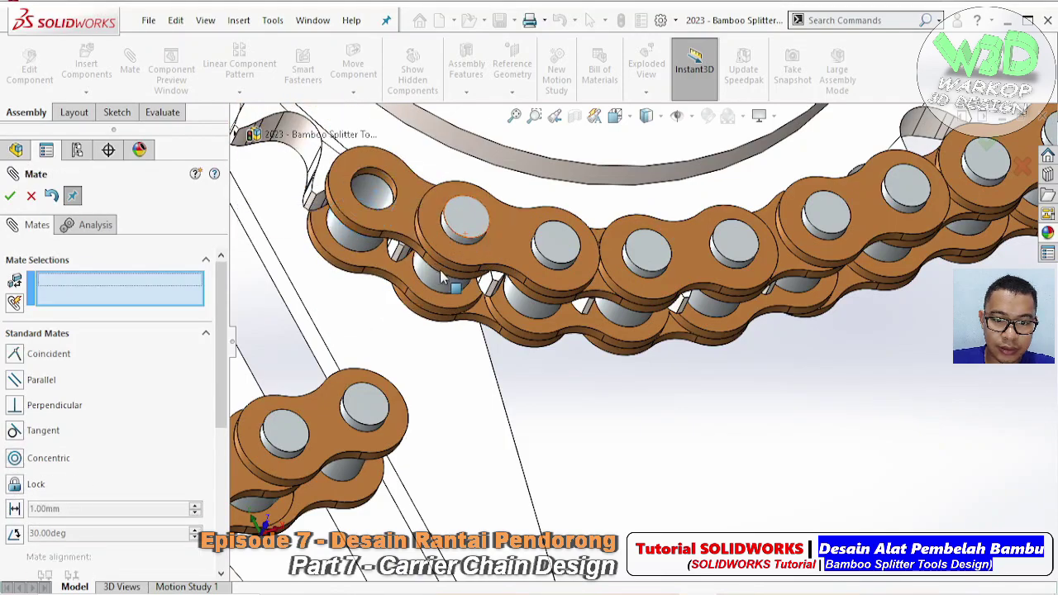
- Attach the loose link below into the upper chain hole with a concentric mate
{"action": "scroll", "coordinate": [463, 265], "scroll_direction": "up", "scroll_amount": 3}
{"action": "scroll", "coordinate": [529, 297], "scroll_direction": "down", "scroll_amount": 2}
{"action": "scroll", "coordinate": [562, 316], "scroll_direction": "down", "scroll_amount": 2}
{"action": "scroll", "coordinate": [562, 316], "scroll_direction": "up", "scroll_amount": 1}
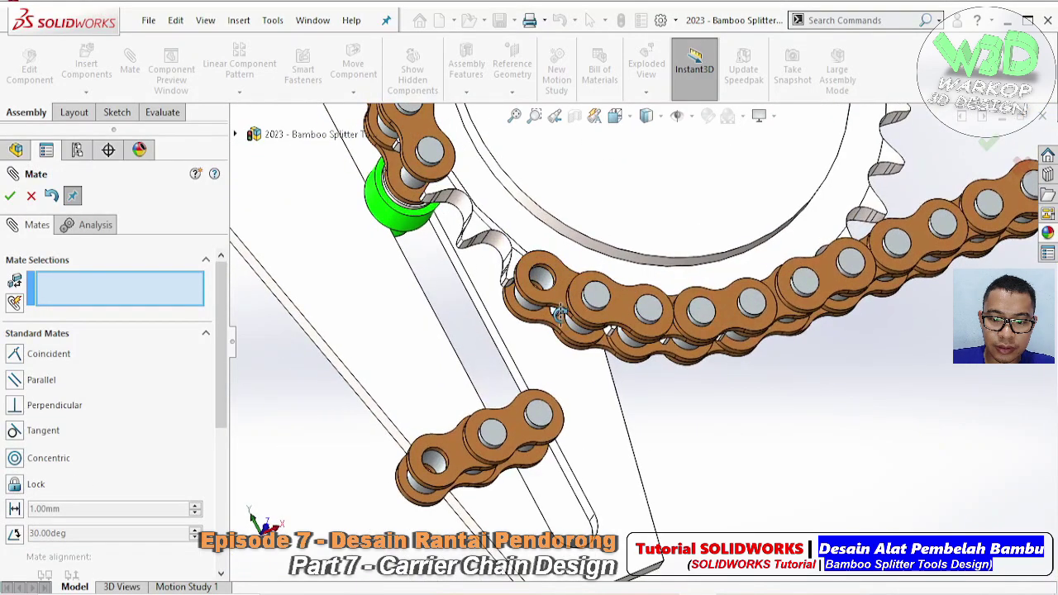
{"action": "scroll", "coordinate": [549, 413], "scroll_direction": "down", "scroll_amount": 2}
{"action": "scroll", "coordinate": [549, 414], "scroll_direction": "down", "scroll_amount": 2}
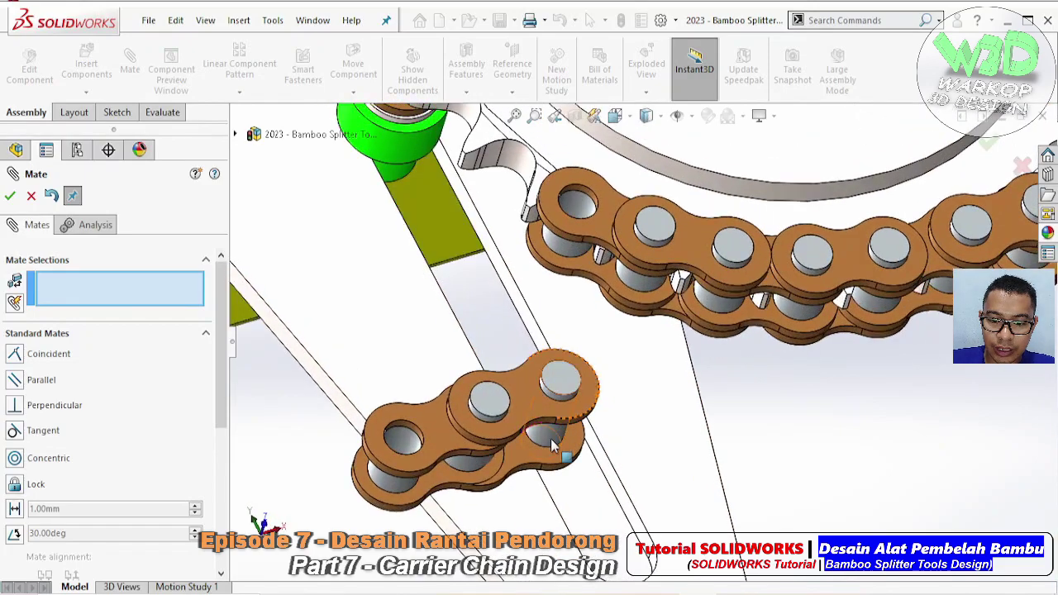
{"action": "left_click", "coordinate": [563, 385]}
{"action": "left_click", "coordinate": [576, 217]}
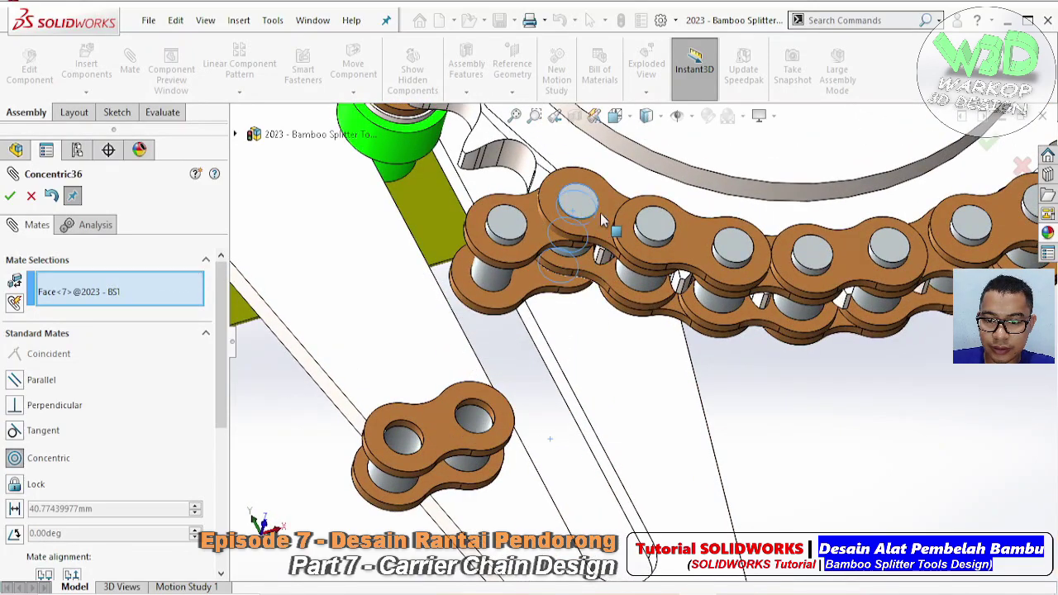
{"action": "left_click", "coordinate": [831, 216]}
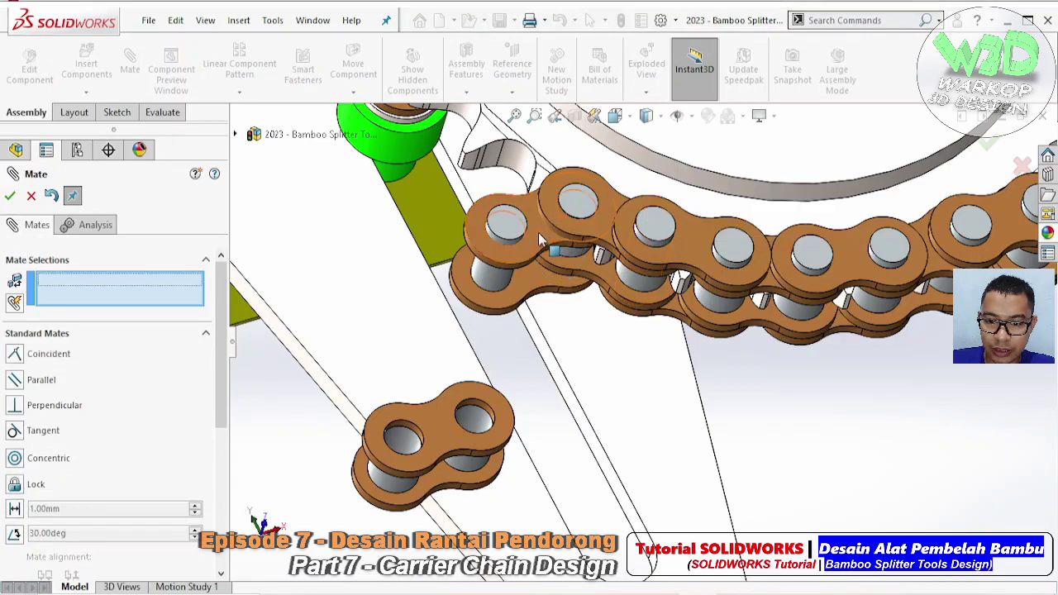
- Join the chain-end hole concentric to the link pin and make the neighbouring plates flush
{"action": "left_click", "coordinate": [501, 225]}
{"action": "left_click", "coordinate": [500, 225]}
{"action": "left_click", "coordinate": [518, 170]}
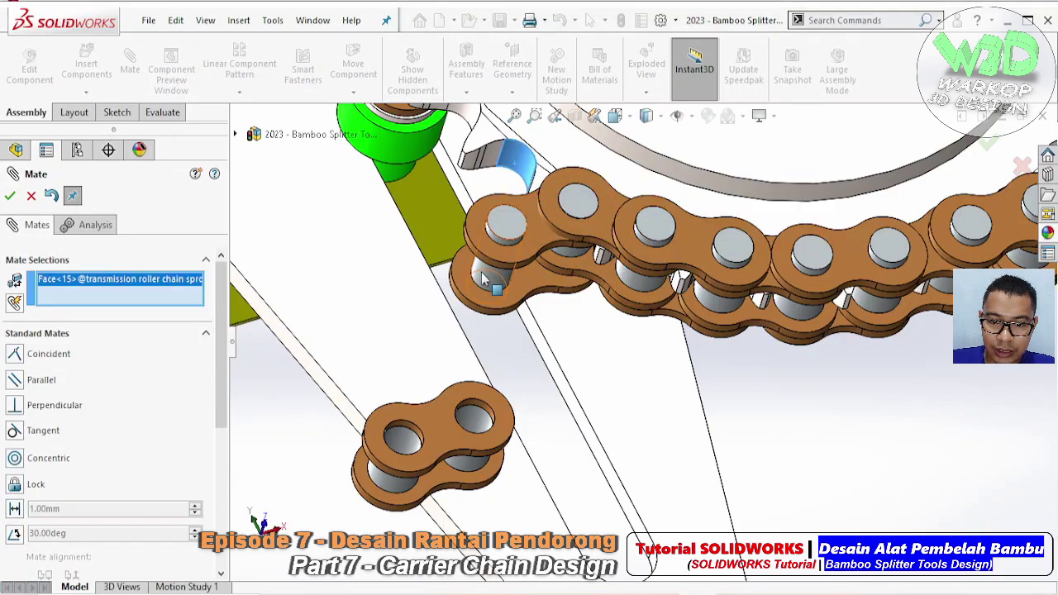
{"action": "left_click", "coordinate": [482, 278]}
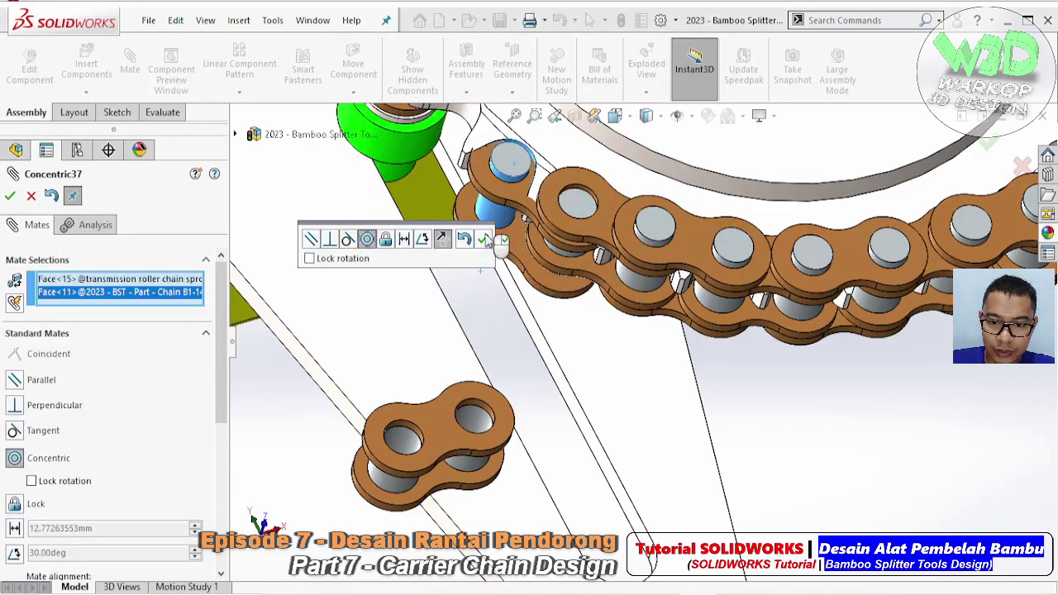
{"action": "left_click", "coordinate": [487, 240]}
{"action": "left_click", "coordinate": [624, 242]}
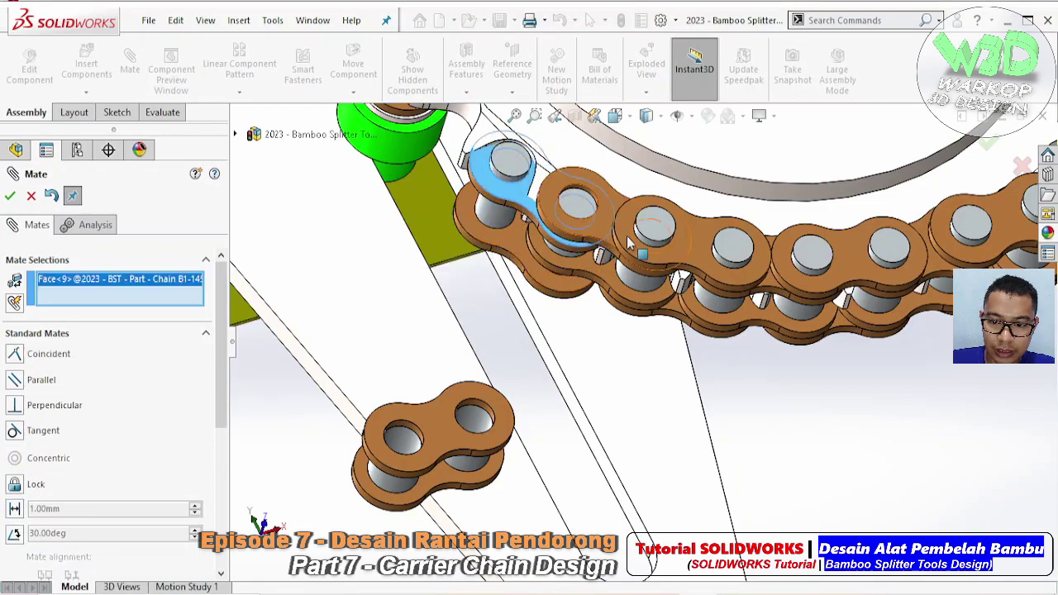
{"action": "left_click", "coordinate": [685, 250]}
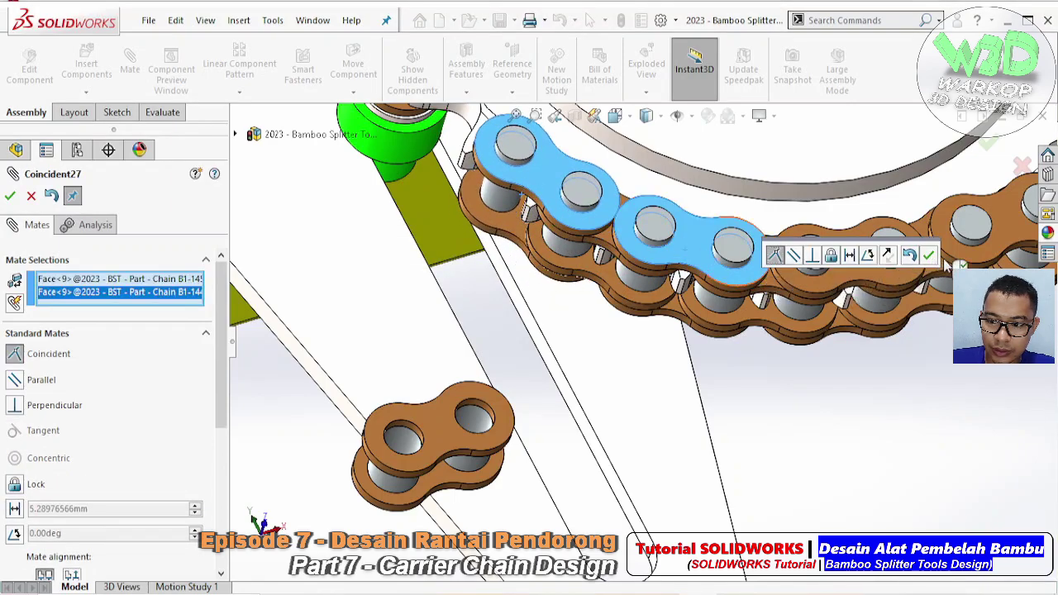
{"action": "left_click", "coordinate": [928, 255]}
- Mate the loose two-pin link concentric onto the chain hole and coincident with the next link face
{"action": "left_click", "coordinate": [487, 426]}
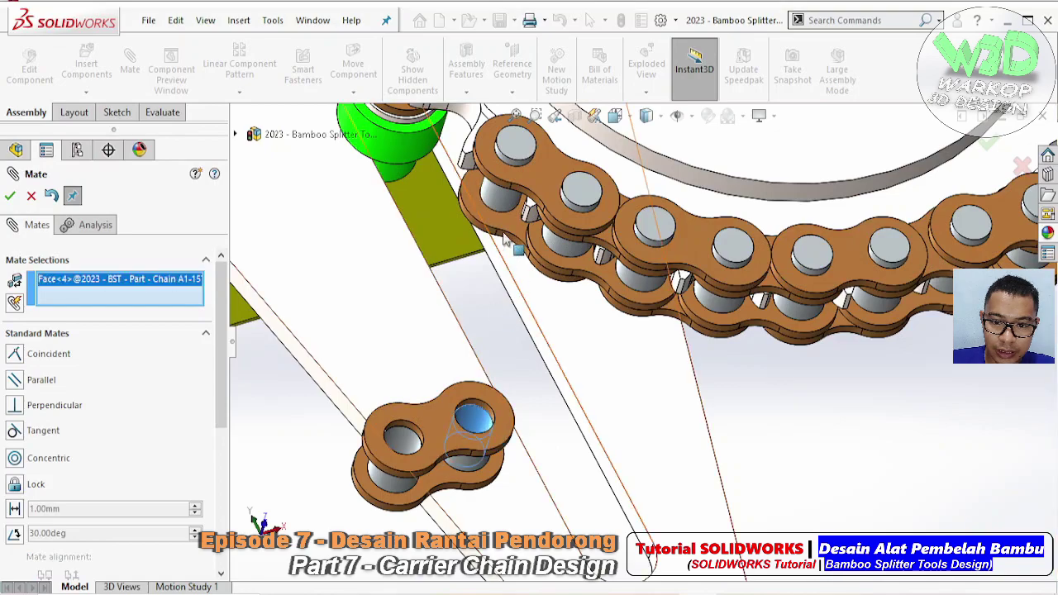
{"action": "left_click", "coordinate": [502, 208]}
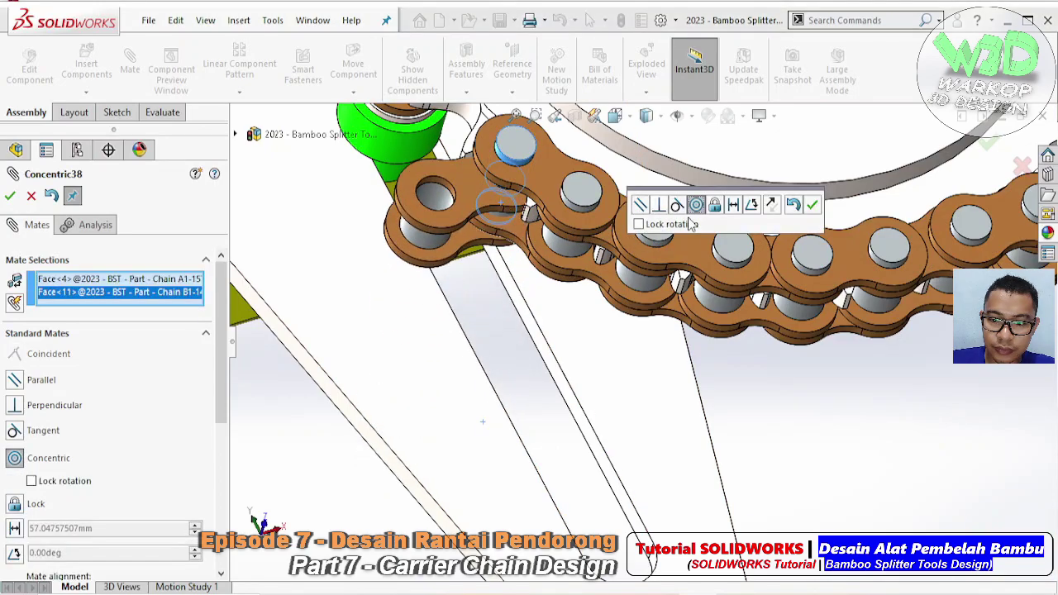
{"action": "scroll", "coordinate": [598, 230], "scroll_direction": "up", "scroll_amount": 4}
{"action": "scroll", "coordinate": [559, 280], "scroll_direction": "down", "scroll_amount": 5}
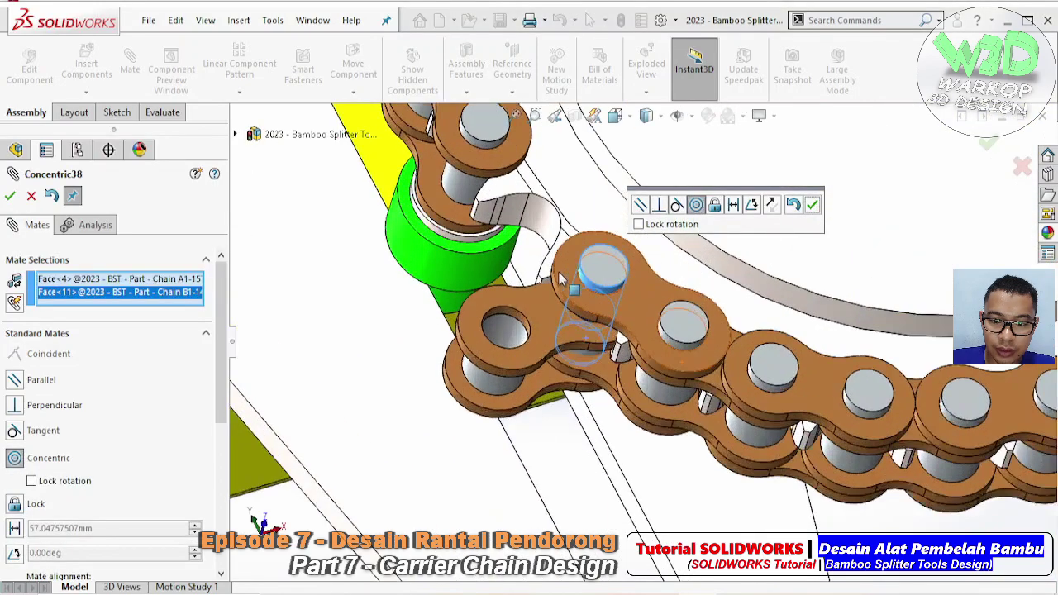
{"action": "left_click", "coordinate": [813, 205]}
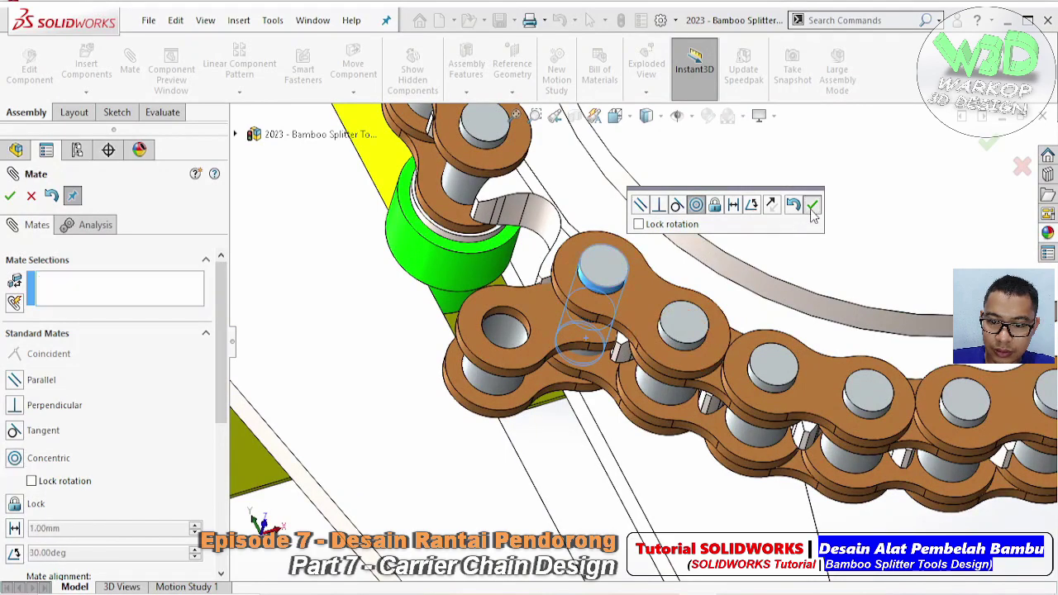
{"action": "left_click", "coordinate": [546, 318]}
{"action": "left_click", "coordinate": [713, 376]}
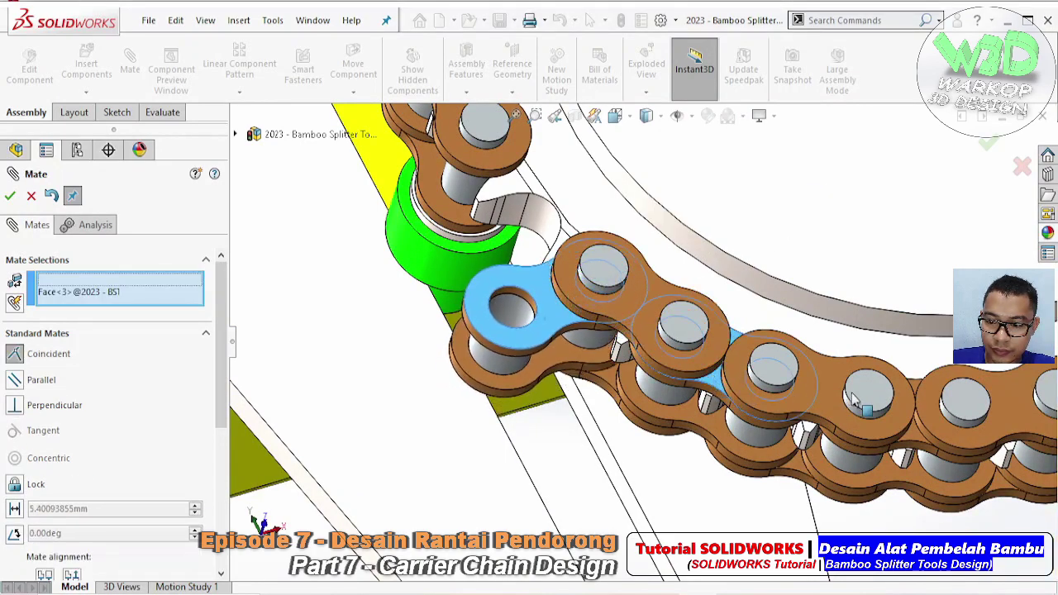
{"action": "left_click", "coordinate": [1039, 416]}
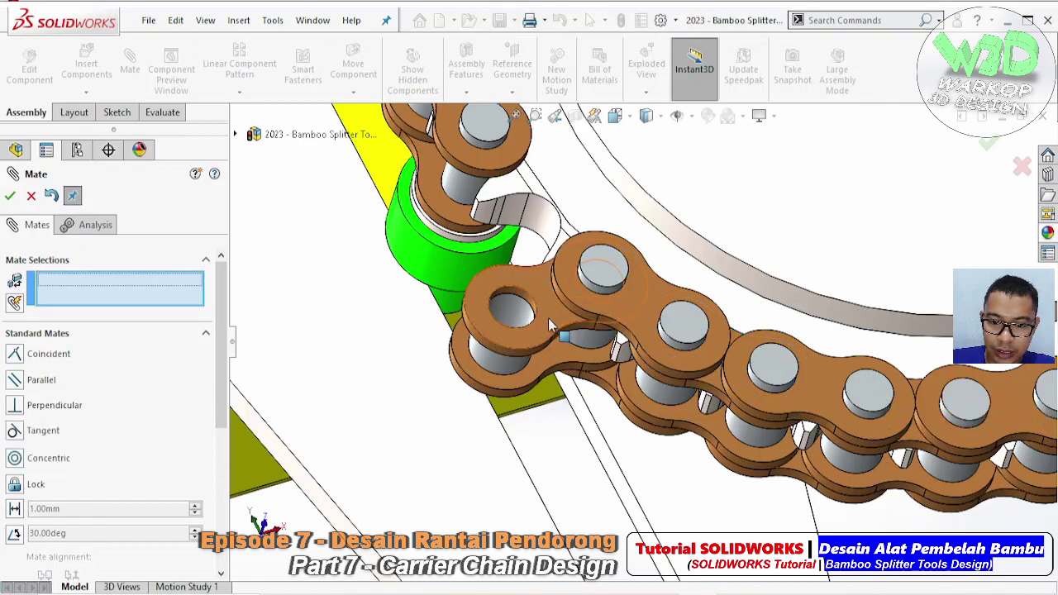
- Align the last link's pin hole concentrically with the chain pin and finish mating
{"action": "left_click", "coordinate": [514, 311]}
{"action": "left_click", "coordinate": [539, 228]}
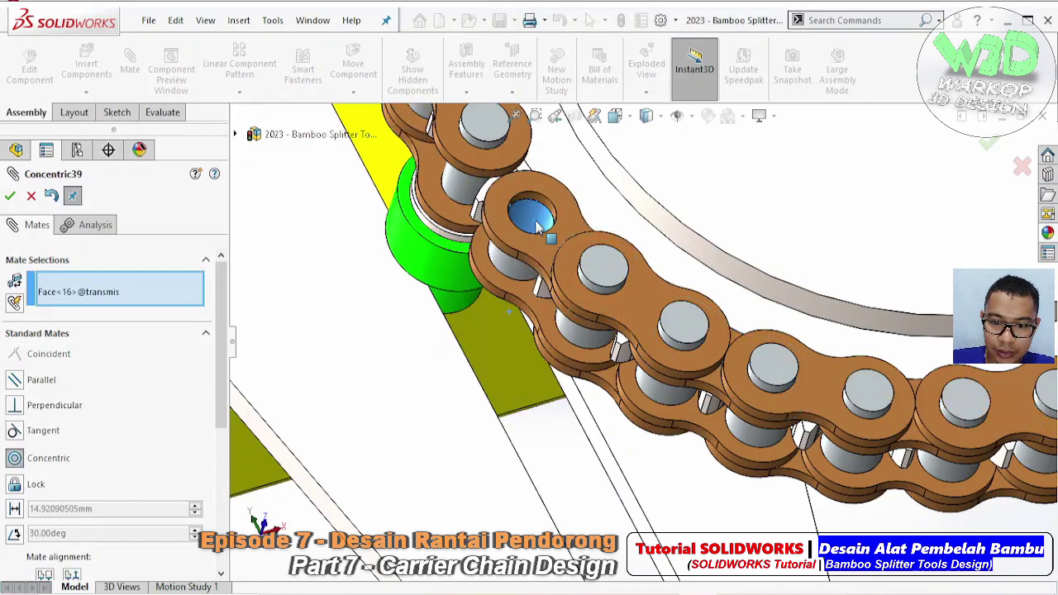
{"action": "left_click", "coordinate": [729, 202]}
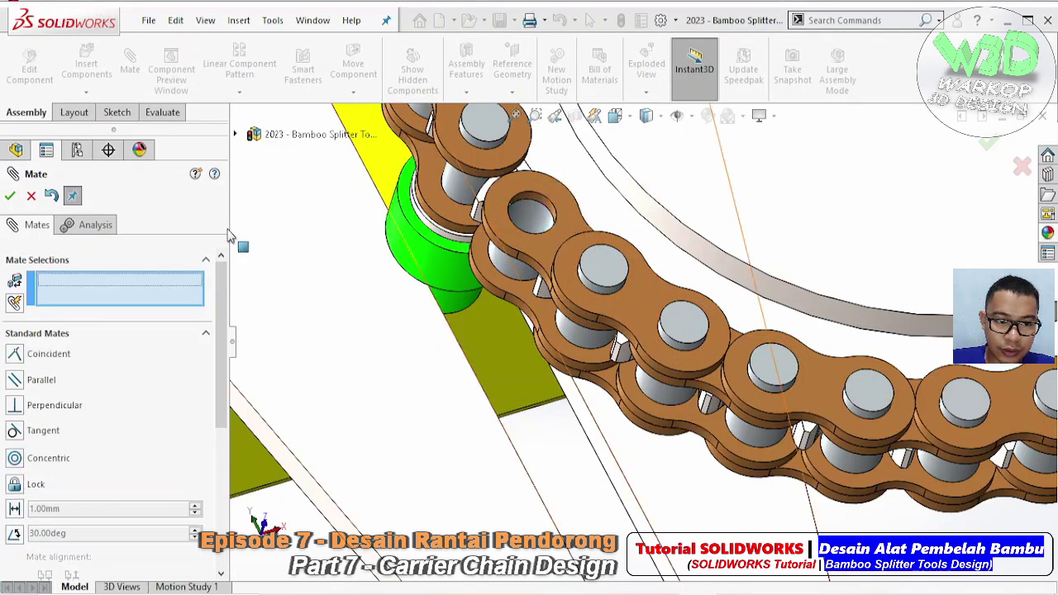
{"action": "key", "text": "Escape"}
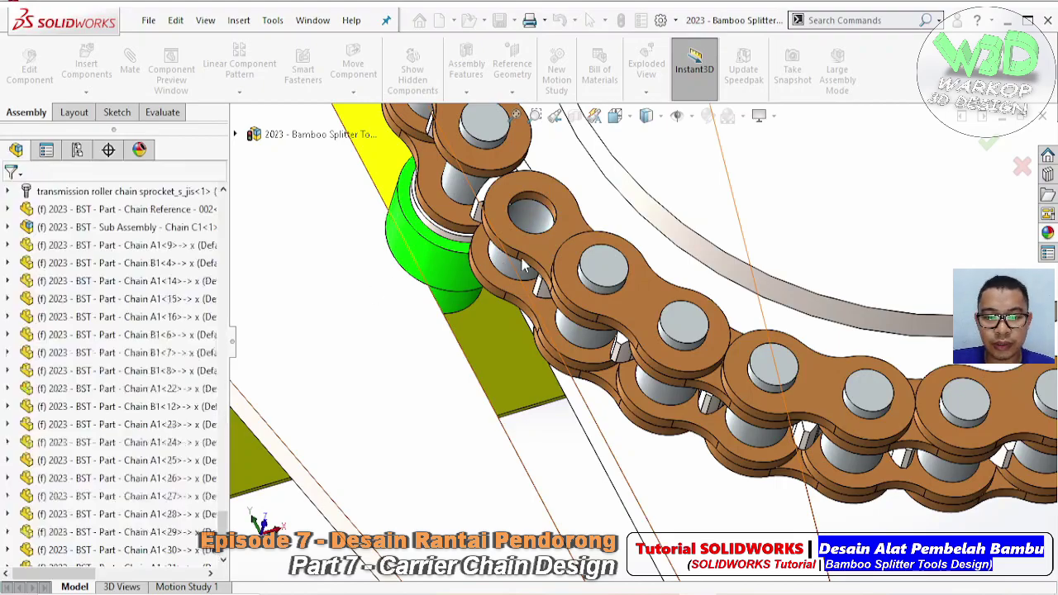
{"action": "mouse_move", "coordinate": [346, 307]}
{"action": "middle_mouse_down"}
{"action": "mouse_move", "coordinate": [622, 252]}
{"action": "mouse_move", "coordinate": [610, 262]}
{"action": "middle_mouse_up"}
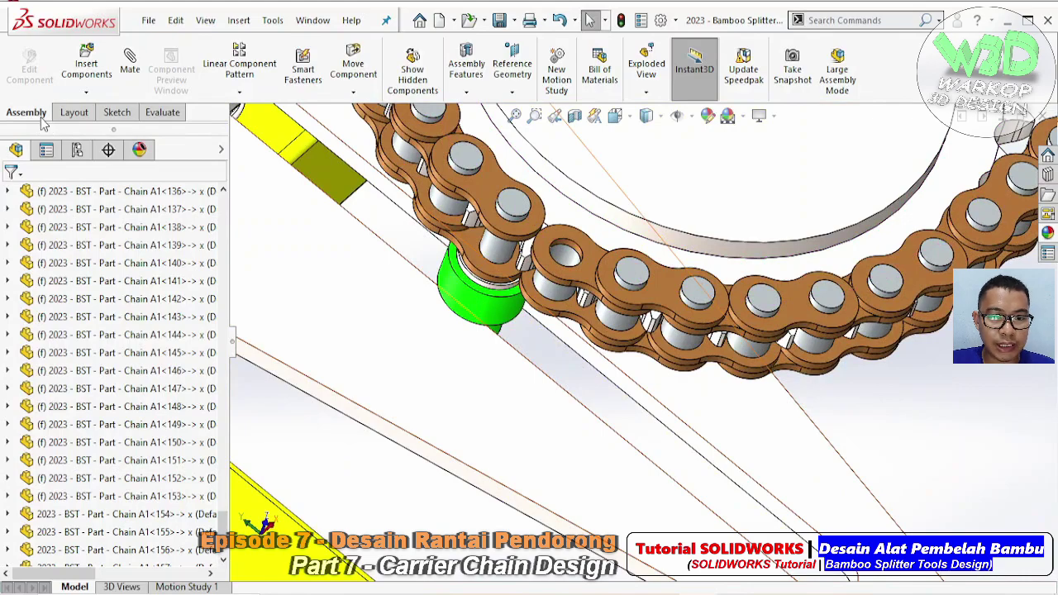
- Circularly pattern link Chain B1<145> about the sprocket hub axis at 24° with 2 instances
{"action": "left_click", "coordinate": [237, 93]}
{"action": "left_click", "coordinate": [250, 132]}
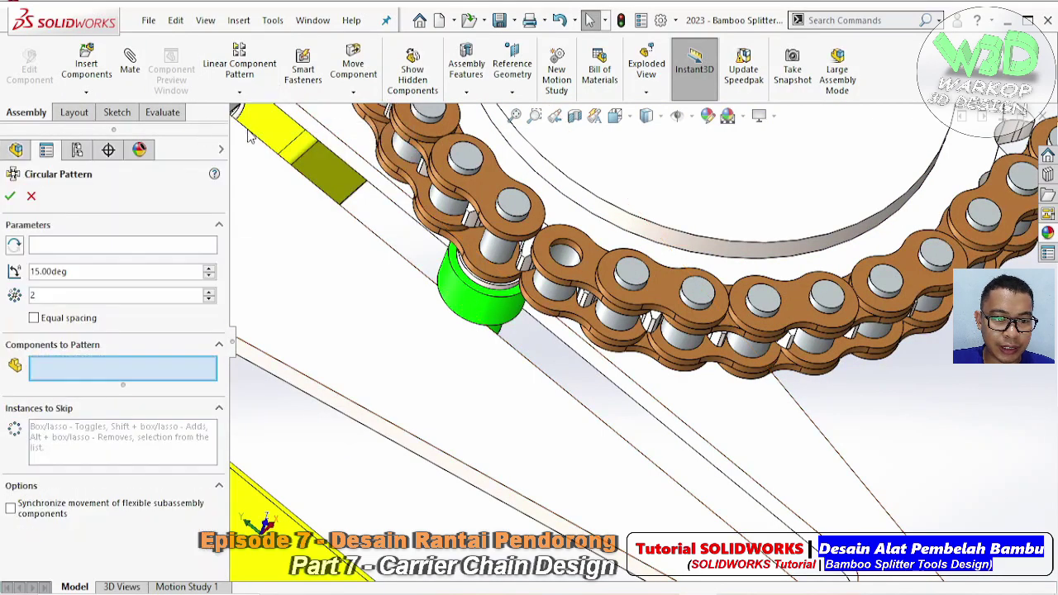
{"action": "left_click", "coordinate": [51, 249]}
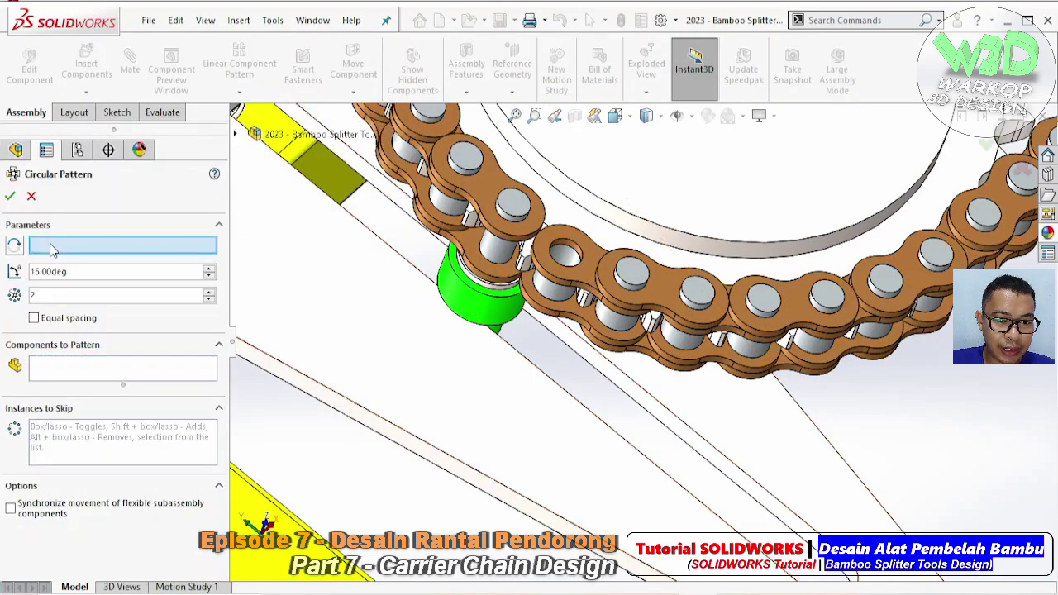
{"action": "middle_click_drag", "start_coordinate": [769, 220], "coordinate": [654, 276]}
{"action": "left_click", "coordinate": [622, 251]}
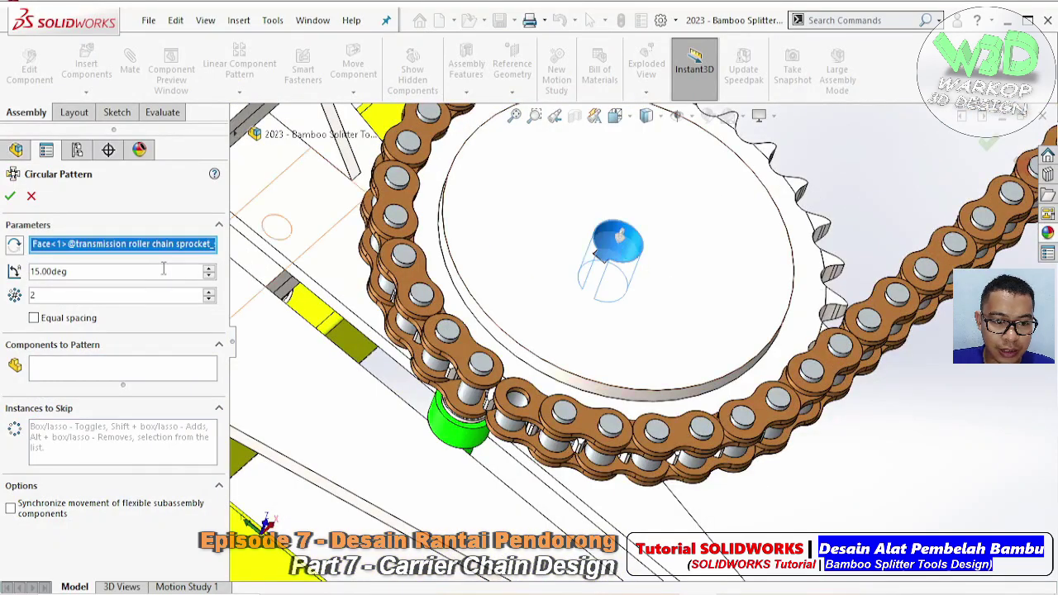
{"action": "type", "text": "24"}
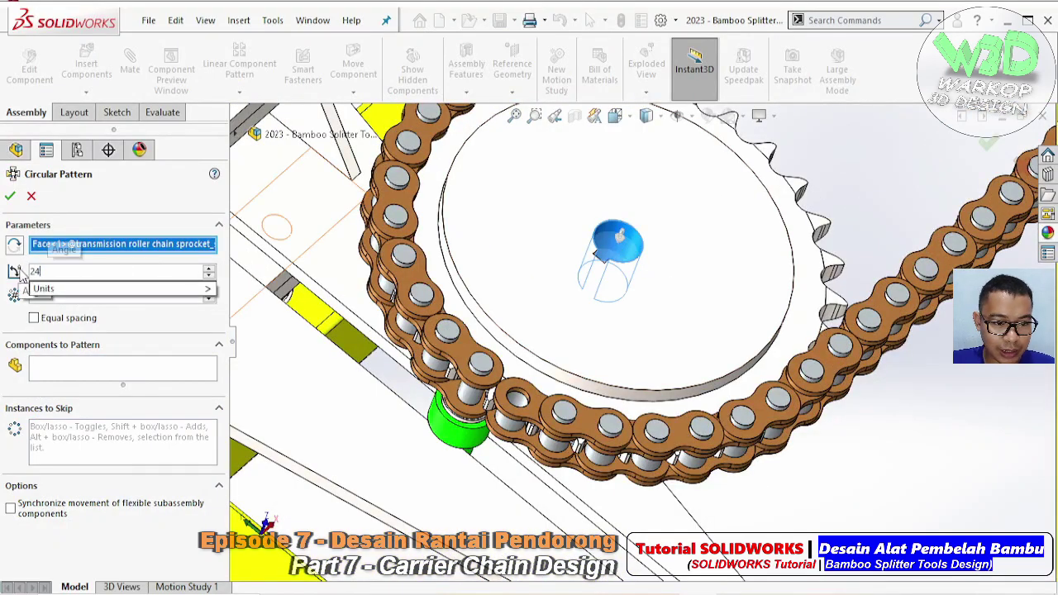
{"action": "left_click", "coordinate": [106, 374]}
{"action": "scroll", "coordinate": [533, 445], "scroll_direction": "down", "scroll_amount": 2}
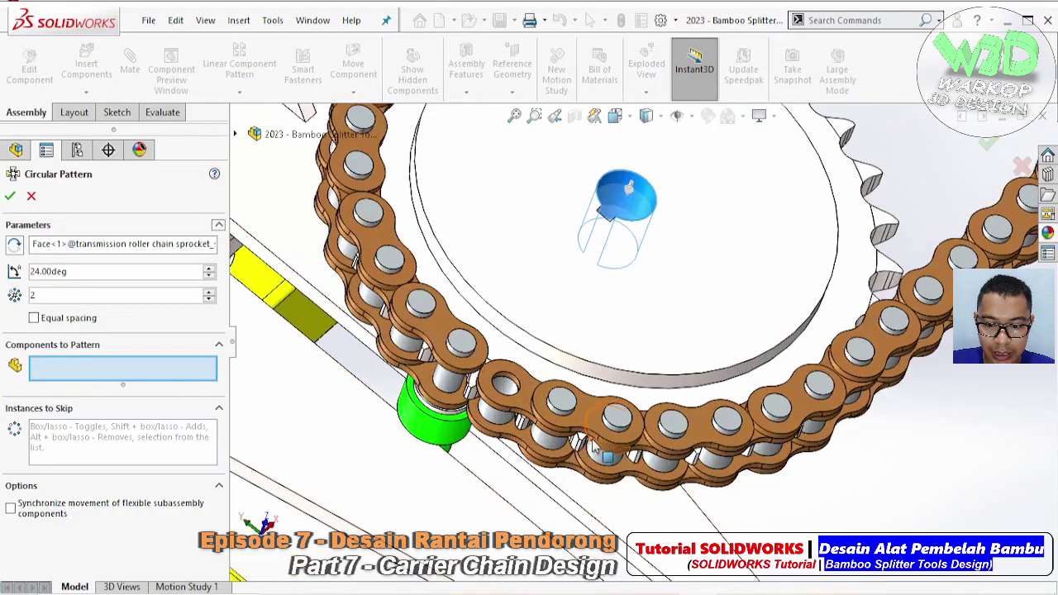
{"action": "scroll", "coordinate": [534, 445], "scroll_direction": "down", "scroll_amount": 1}
{"action": "left_click", "coordinate": [630, 413]}
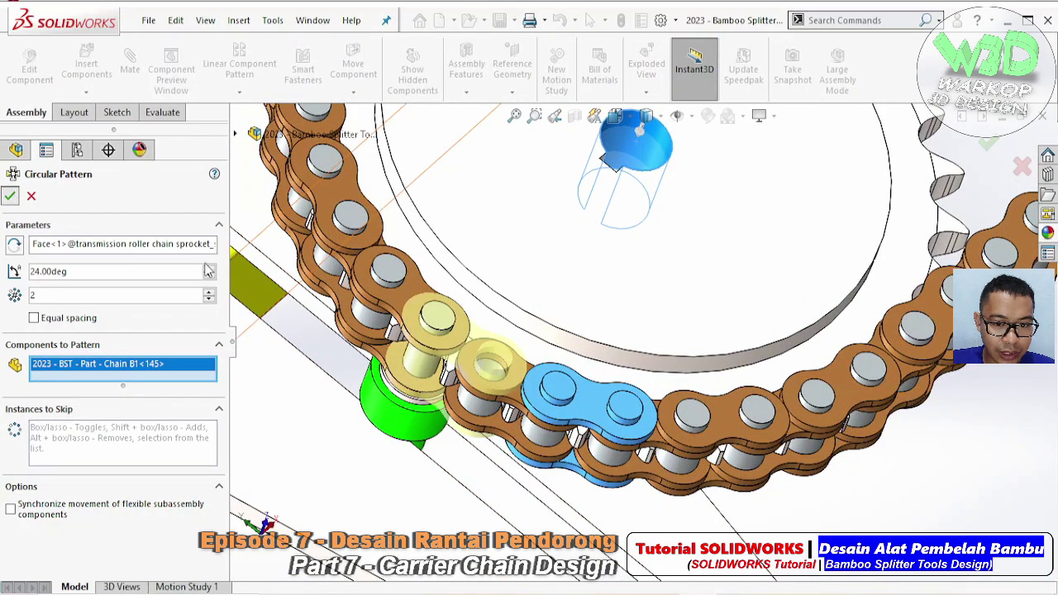
{"action": "key", "text": "Return"}
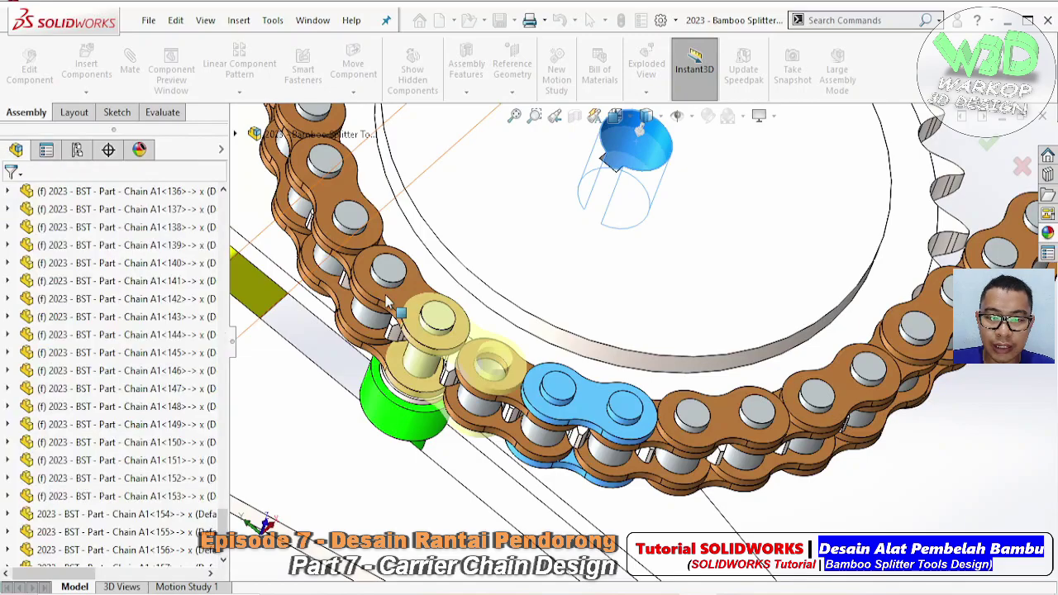
{"action": "scroll", "coordinate": [389, 303], "scroll_direction": "up", "scroll_amount": 3}
{"action": "scroll", "coordinate": [674, 322], "scroll_direction": "down", "scroll_amount": 1}
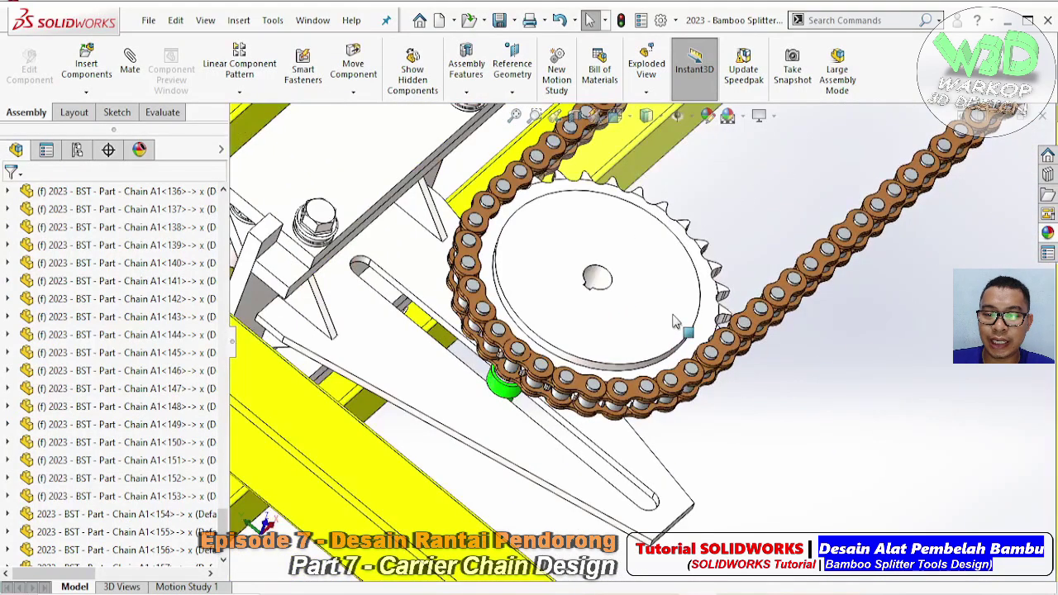
{"action": "middle_click_drag", "start_coordinate": [674, 322], "coordinate": [266, 391]}
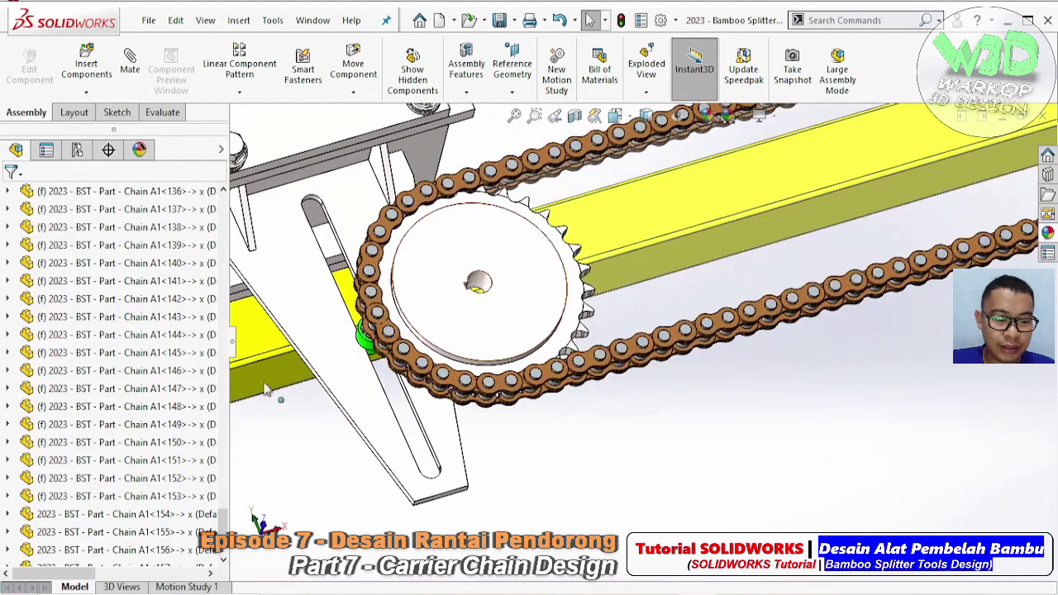
- Dissolve the LocalCirPattern9 circular pattern into individual links
{"action": "scroll", "coordinate": [113, 446], "scroll_direction": "down", "scroll_amount": 2}
{"action": "mouse_move", "coordinate": [577, 364]}
{"action": "middle_mouse_down"}
{"action": "mouse_move", "coordinate": [599, 401]}
{"action": "mouse_move", "coordinate": [541, 442]}
{"action": "middle_mouse_up"}
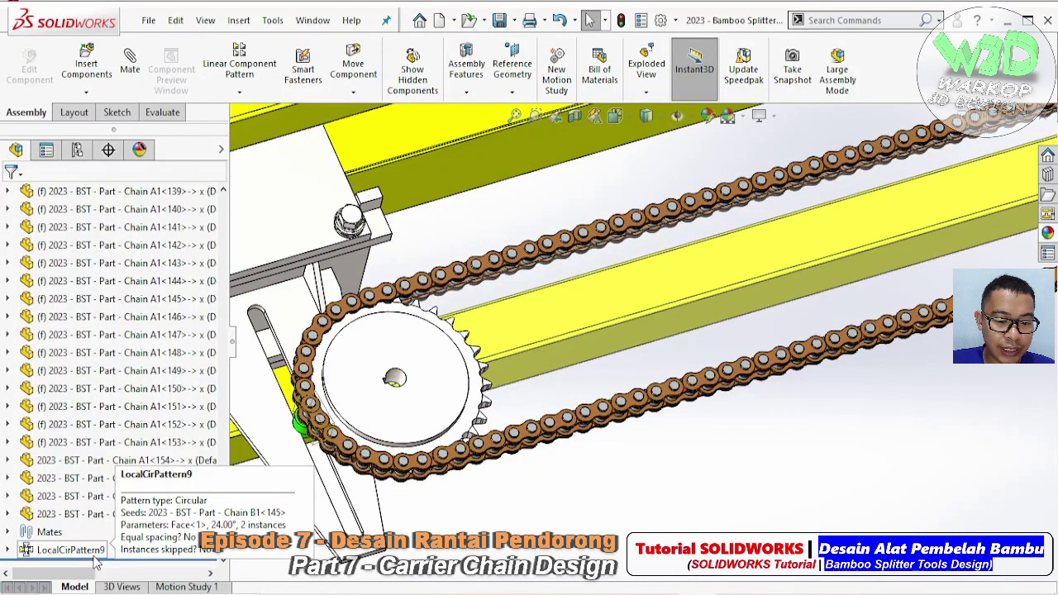
{"action": "right_click", "coordinate": [71, 550]}
{"action": "left_click", "coordinate": [171, 339]}
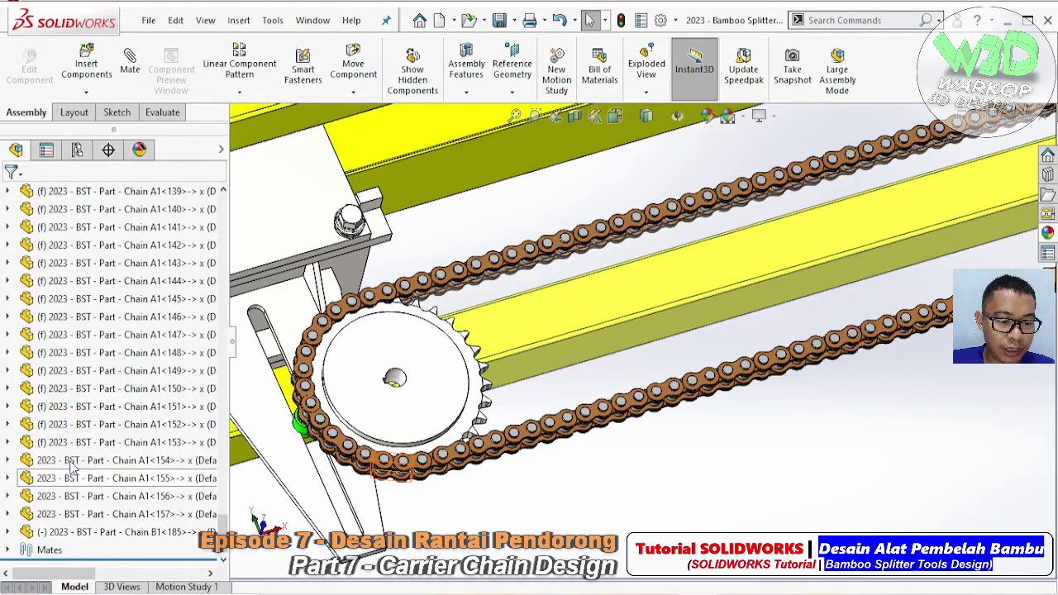
- Fix links Chain A1<154> through Chain B1<185> in place
{"action": "left_click", "coordinate": [149, 461]}
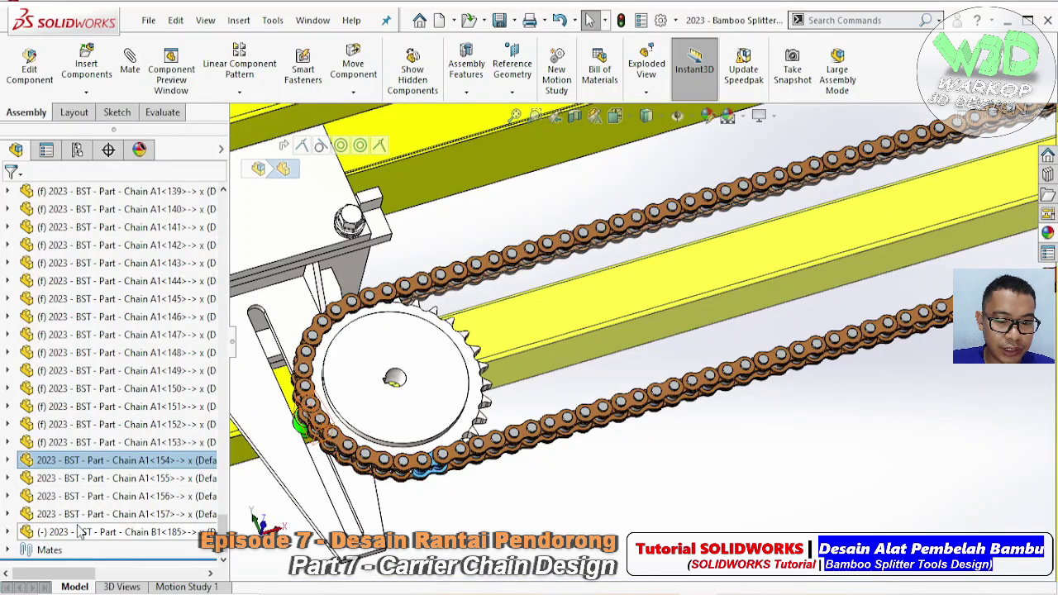
{"action": "left_click", "coordinate": [80, 534], "text": "shift"}
{"action": "right_click", "coordinate": [80, 533]}
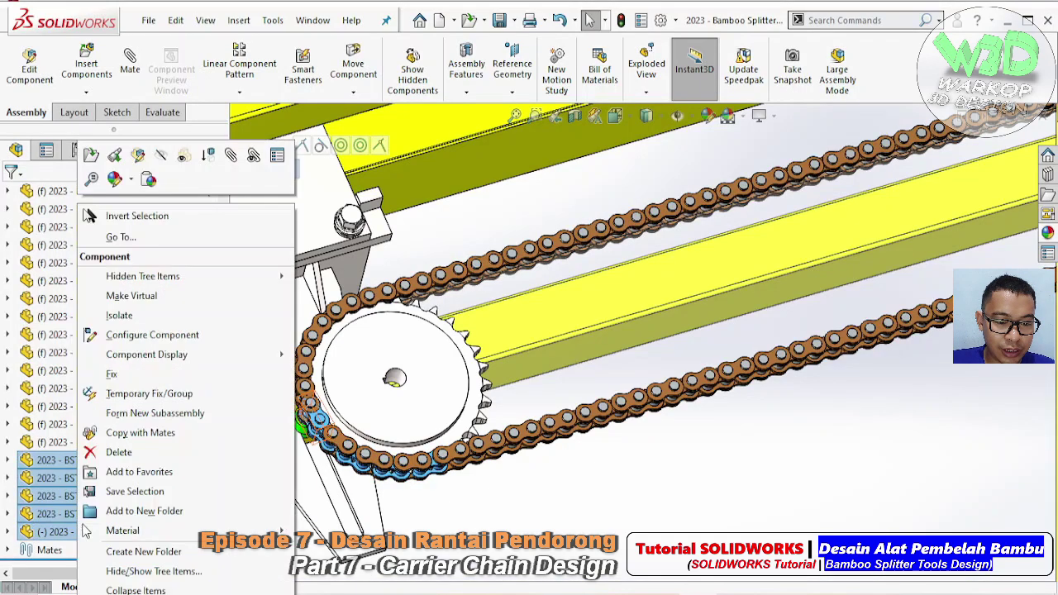
{"action": "left_click", "coordinate": [148, 376]}
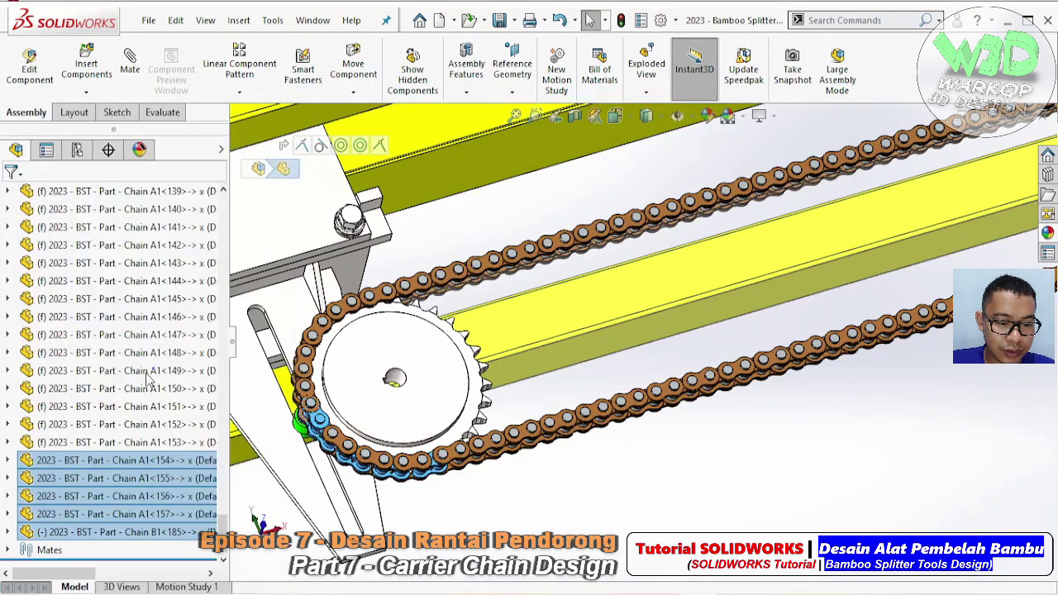
- Delete the Coincident28, Coincident26, Coincident24, Tangent23 and Coincident22 chain-link mates
{"action": "left_click", "coordinate": [10, 551]}
{"action": "scroll", "coordinate": [172, 424], "scroll_direction": "down", "scroll_amount": 5}
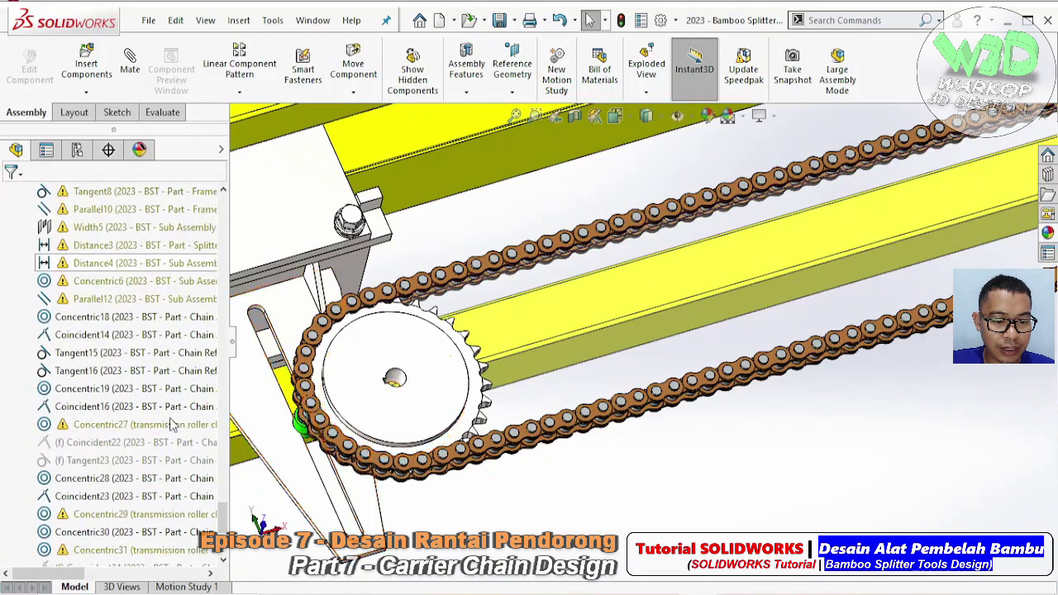
{"action": "scroll", "coordinate": [172, 424], "scroll_direction": "down", "scroll_amount": 5}
{"action": "left_click", "coordinate": [91, 532]}
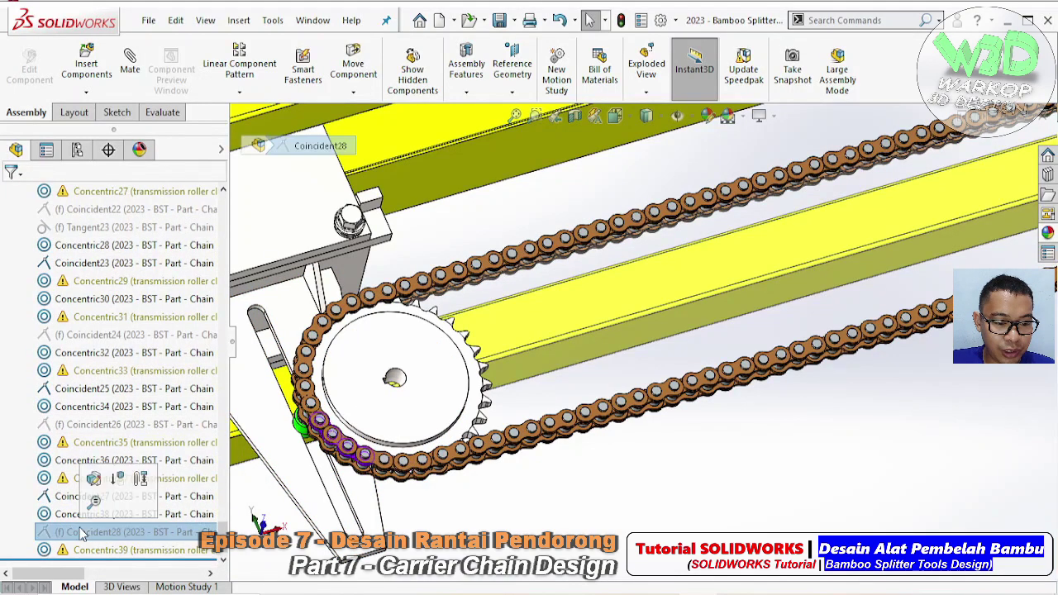
{"action": "left_click", "coordinate": [82, 425], "text": "ctrl"}
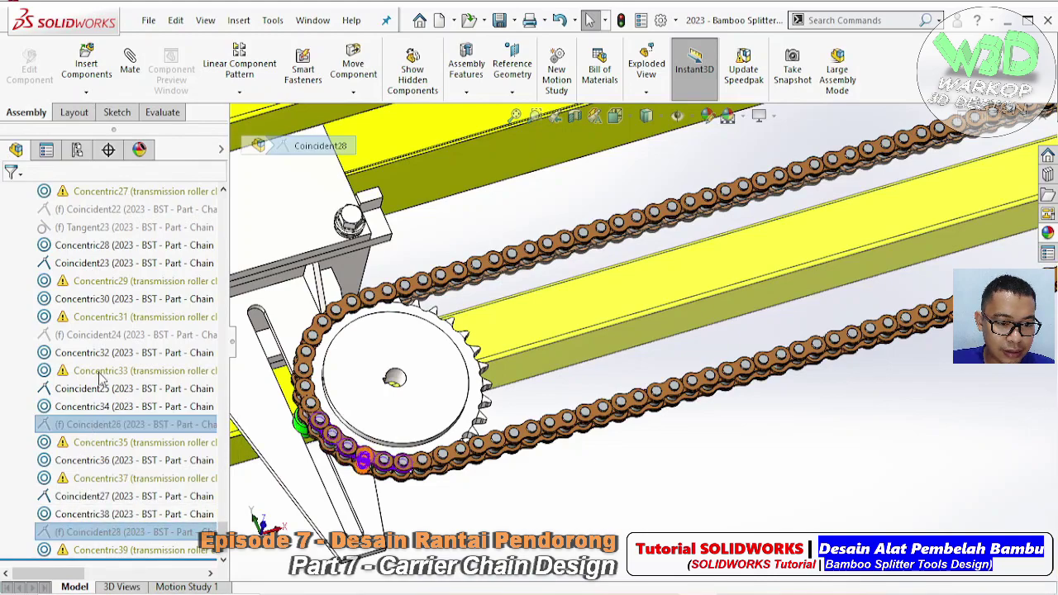
{"action": "left_click", "coordinate": [94, 338], "text": "ctrl"}
{"action": "left_click", "coordinate": [88, 227], "text": "ctrl"}
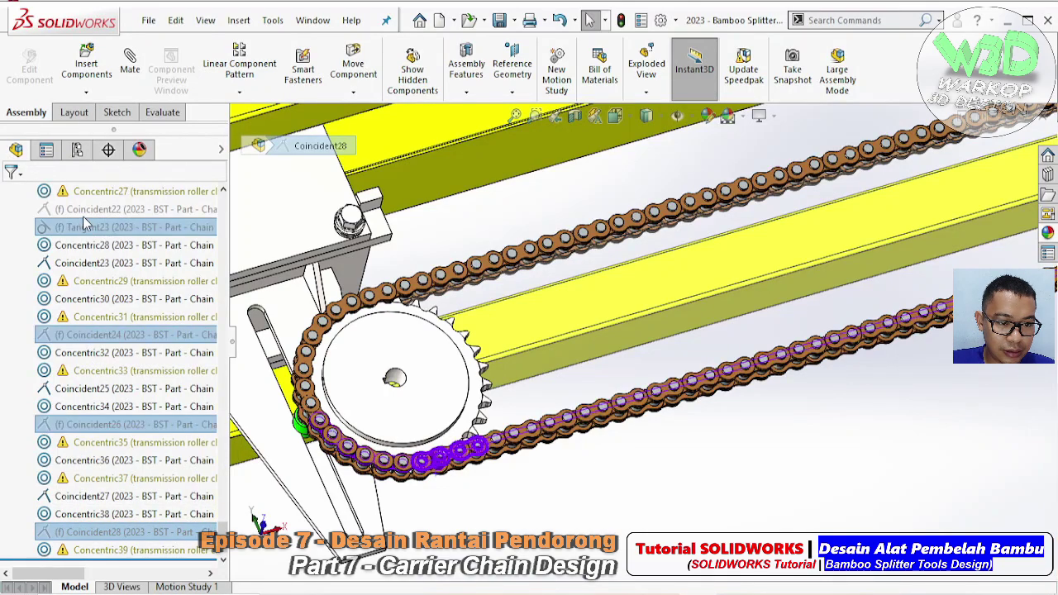
{"action": "left_click", "coordinate": [87, 210], "text": "ctrl"}
{"action": "right_click", "coordinate": [86, 217]}
{"action": "left_click", "coordinate": [110, 264]}
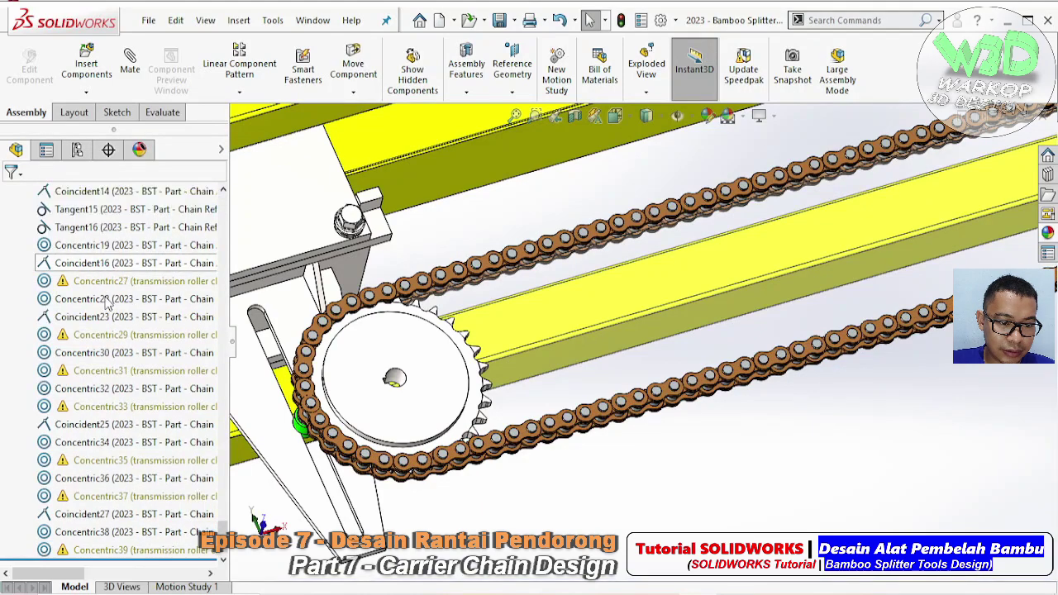
- Delete the Concentric39, Concentric37 and Concentric35 mates
{"action": "scroll", "coordinate": [108, 347], "scroll_direction": "down", "scroll_amount": 3}
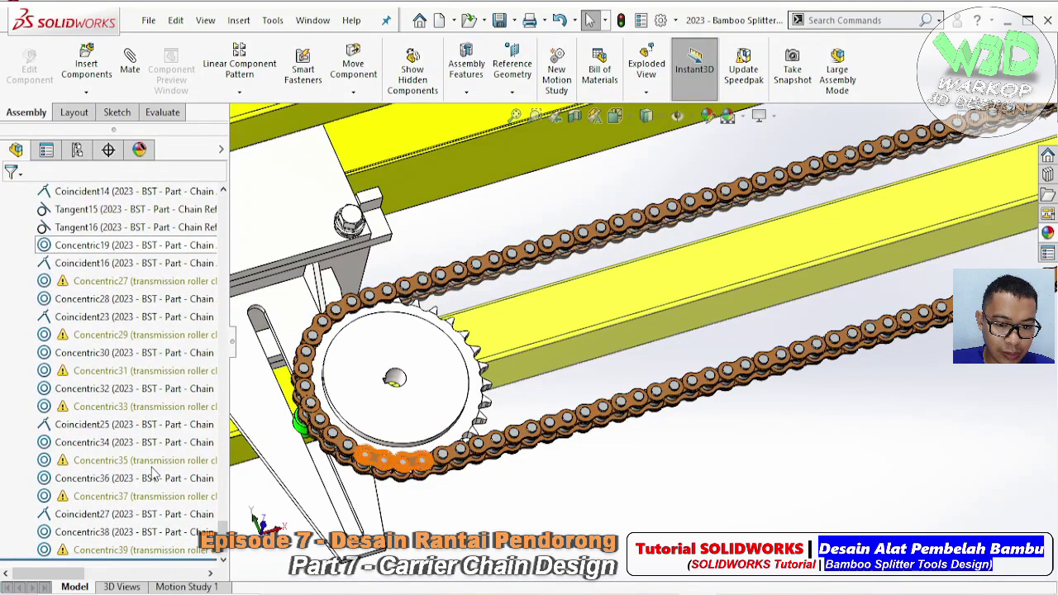
{"action": "left_click", "coordinate": [132, 550]}
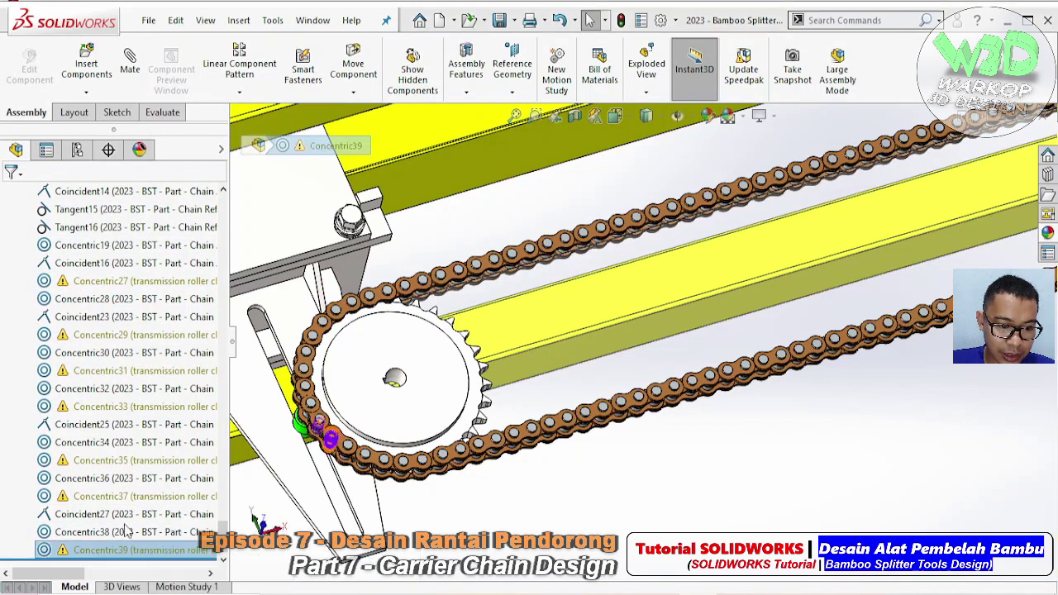
{"action": "left_click", "coordinate": [116, 496], "text": "ctrl"}
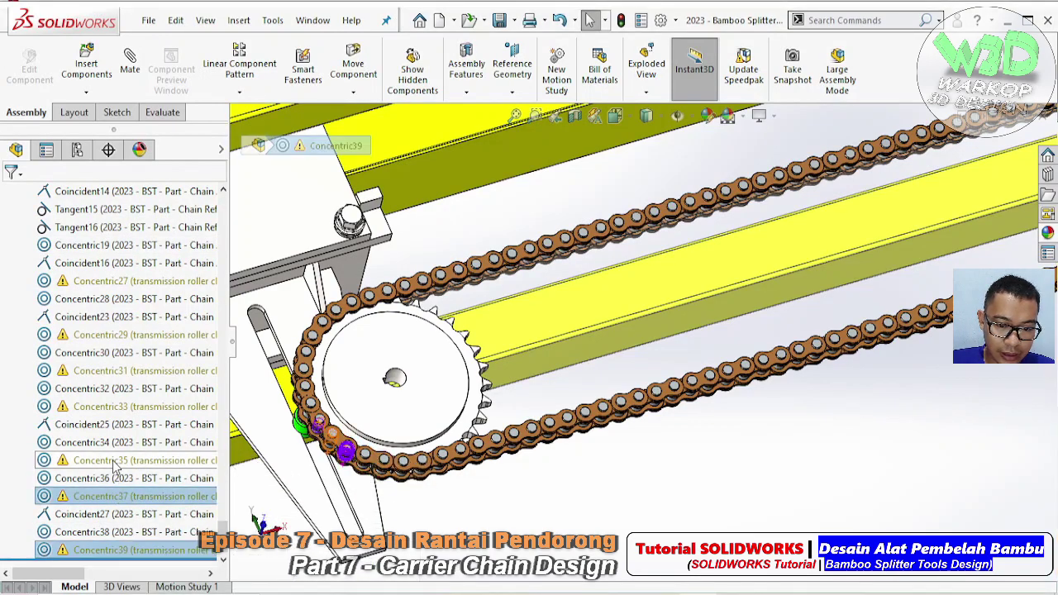
{"action": "left_click", "coordinate": [116, 466], "text": "ctrl"}
{"action": "right_click", "coordinate": [116, 465]}
{"action": "left_click", "coordinate": [154, 373]}
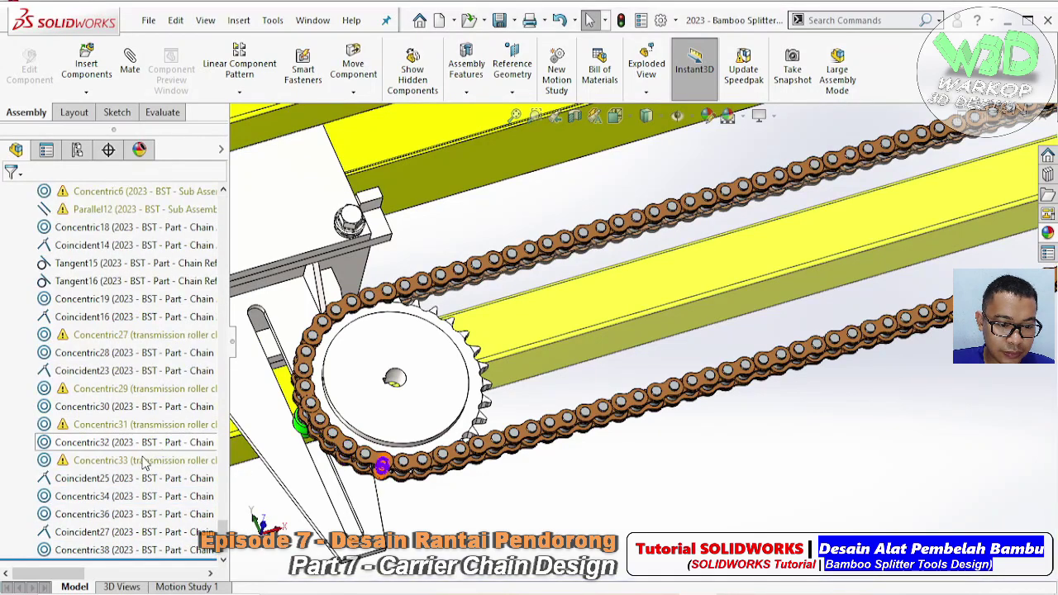
- Delete the Concentric33, Concentric31, Concentric29 and Concentric27 mates
{"action": "left_click", "coordinate": [124, 460]}
{"action": "left_click", "coordinate": [124, 424], "text": "ctrl"}
{"action": "left_click", "coordinate": [116, 389], "text": "ctrl"}
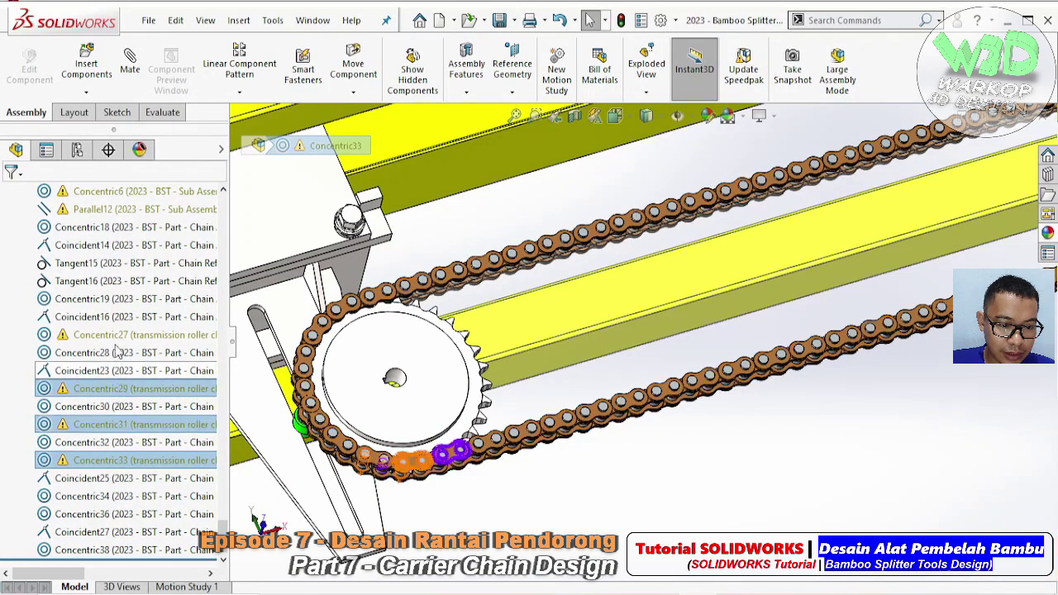
{"action": "left_click", "coordinate": [112, 334], "text": "ctrl"}
{"action": "right_click", "coordinate": [112, 333]}
{"action": "left_click", "coordinate": [152, 373]}
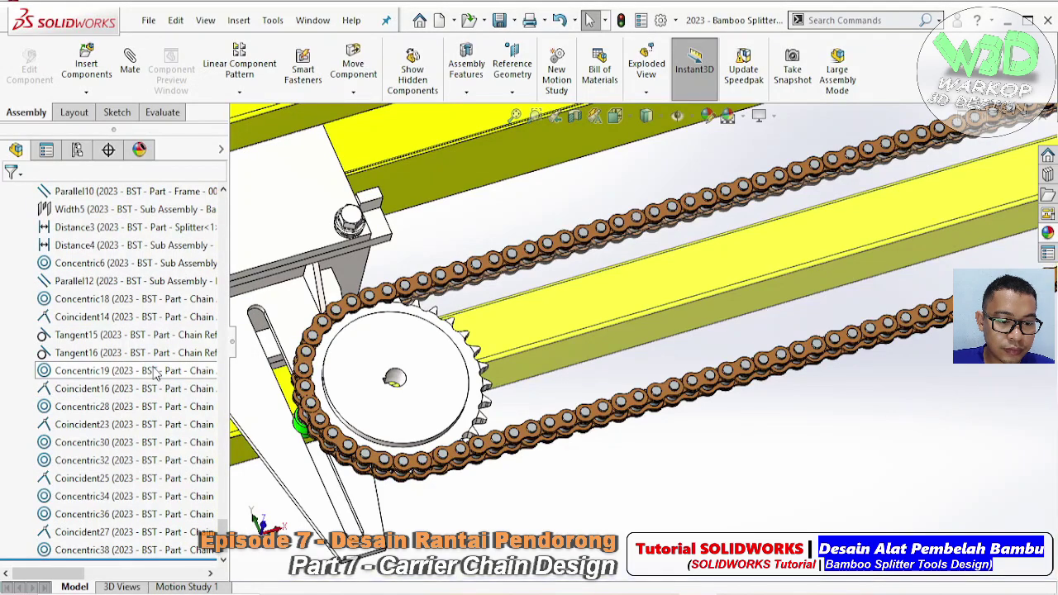
- Delete Concentric38, 36, 34, 32, 30, 28 and Coincident25, Coincident23 with the Delete key
{"action": "left_click", "coordinate": [88, 553]}
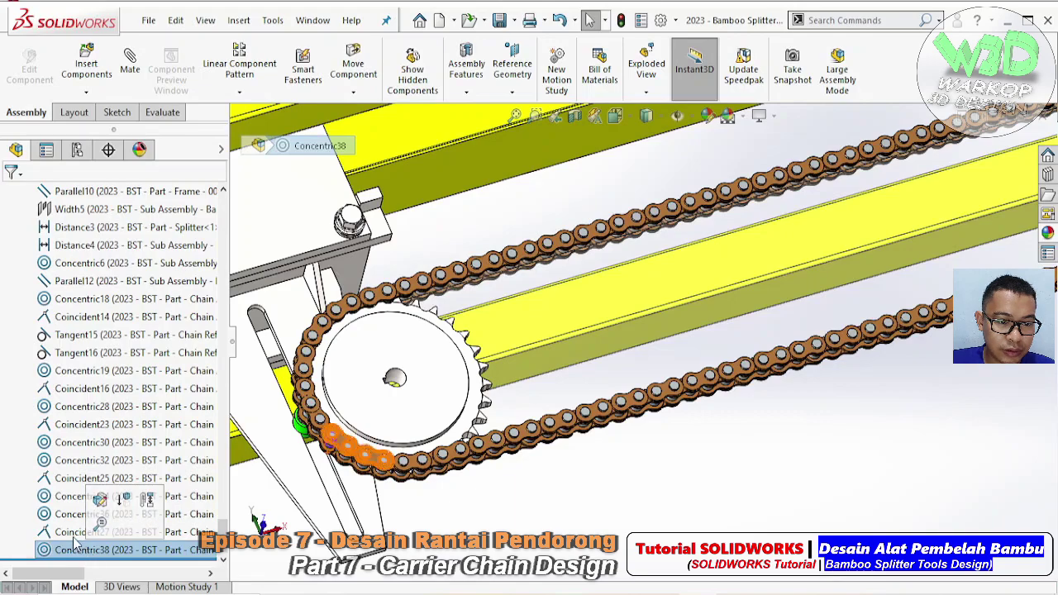
{"action": "scroll", "coordinate": [73, 542], "scroll_direction": "up", "scroll_amount": 4}
{"action": "scroll", "coordinate": [120, 286], "scroll_direction": "up", "scroll_amount": 5}
{"action": "scroll", "coordinate": [115, 297], "scroll_direction": "up", "scroll_amount": 3}
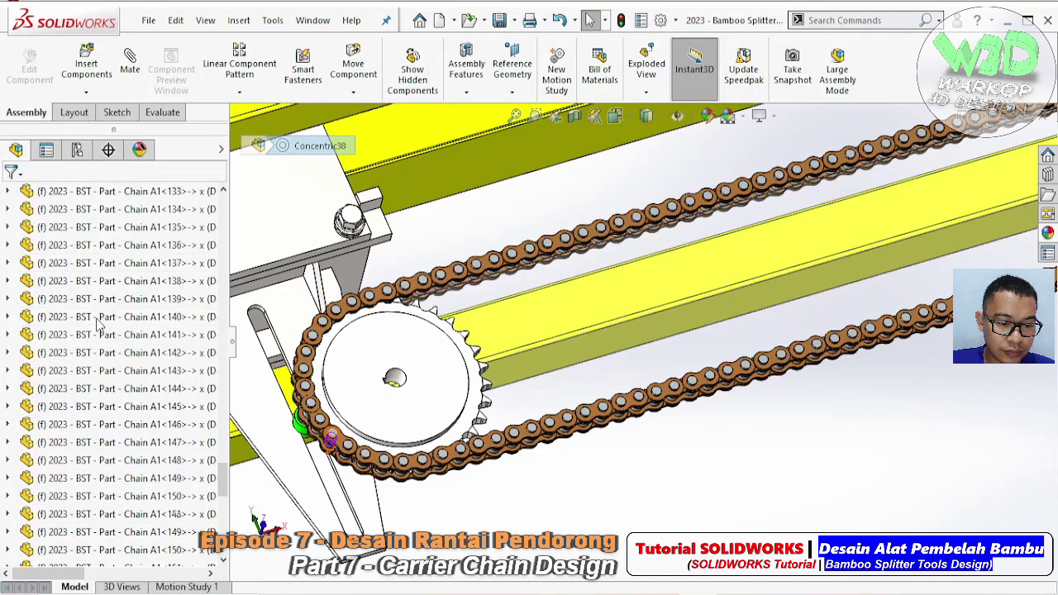
{"action": "scroll", "coordinate": [104, 323], "scroll_direction": "down", "scroll_amount": 8}
{"action": "scroll", "coordinate": [98, 331], "scroll_direction": "down", "scroll_amount": 1}
{"action": "scroll", "coordinate": [97, 329], "scroll_direction": "down", "scroll_amount": 3}
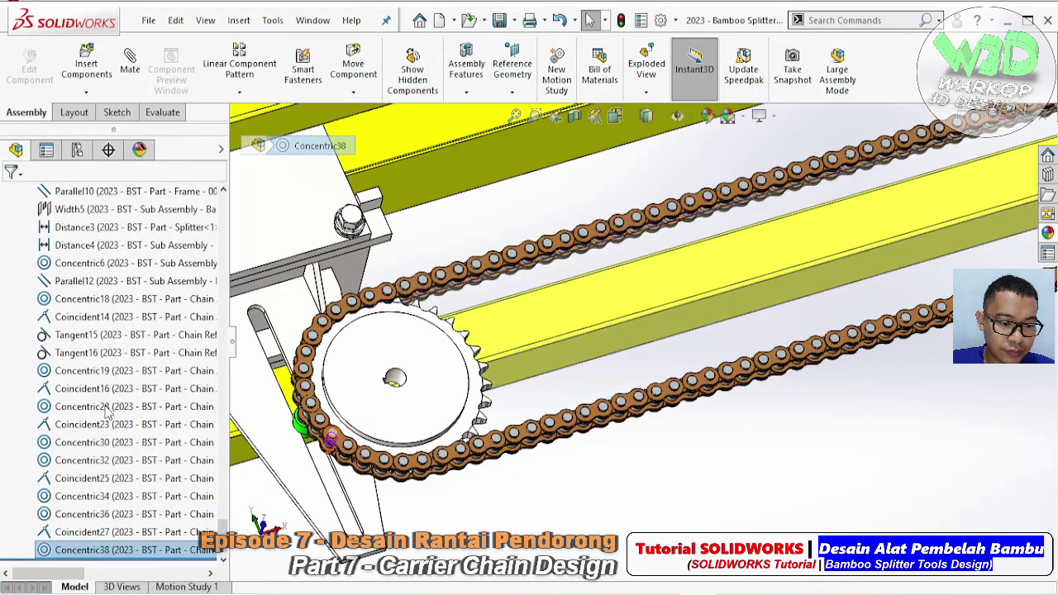
{"action": "left_click", "coordinate": [78, 514], "text": "ctrl"}
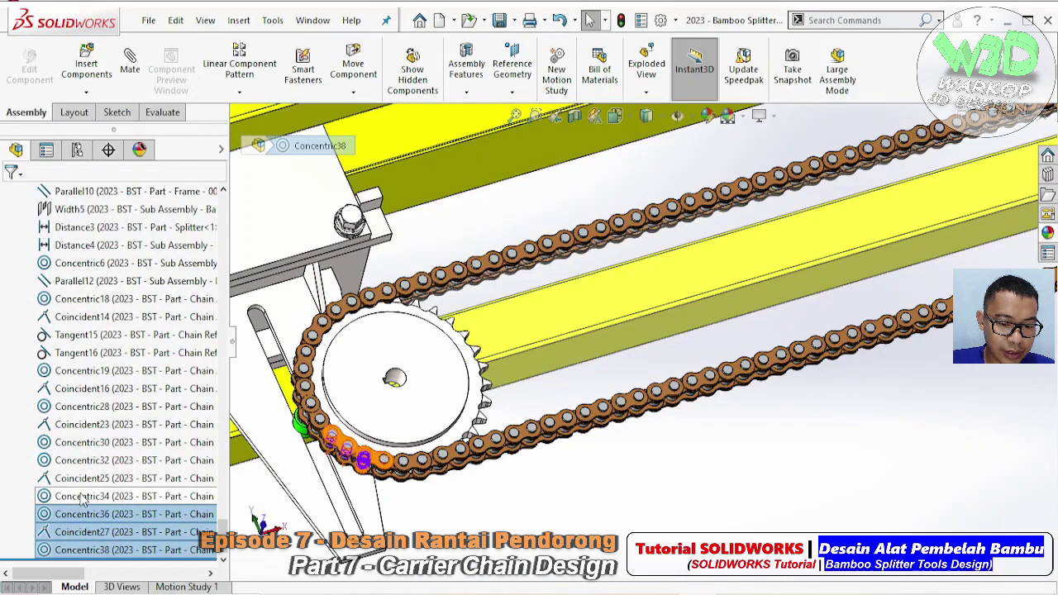
{"action": "left_click", "coordinate": [83, 497], "text": "ctrl"}
{"action": "left_click", "coordinate": [88, 478], "text": "ctrl"}
{"action": "left_click", "coordinate": [93, 461], "text": "ctrl"}
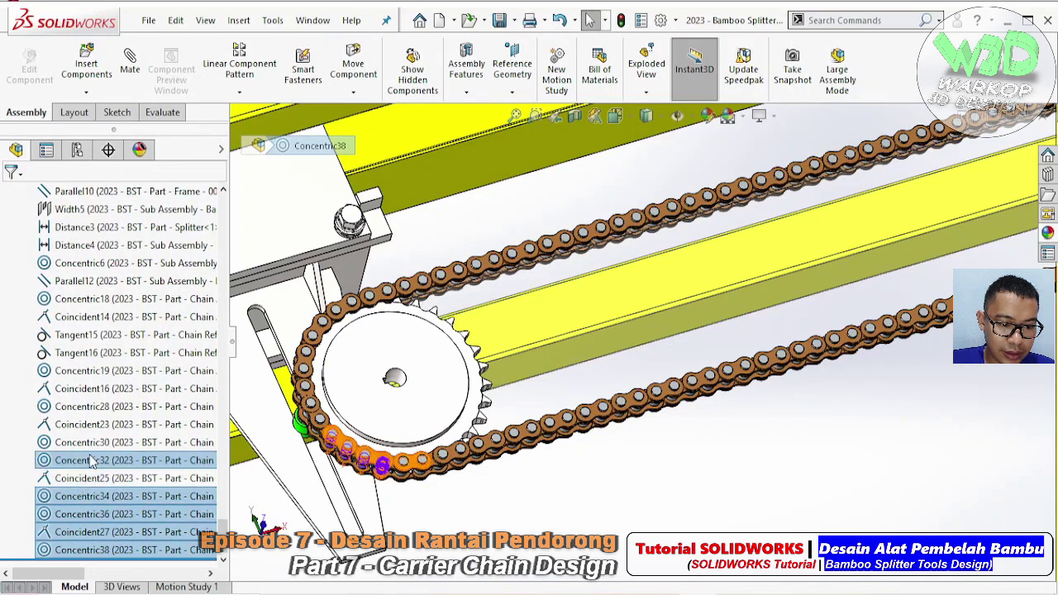
{"action": "left_click", "coordinate": [97, 424], "text": "ctrl"}
{"action": "left_click", "coordinate": [93, 442], "text": "ctrl"}
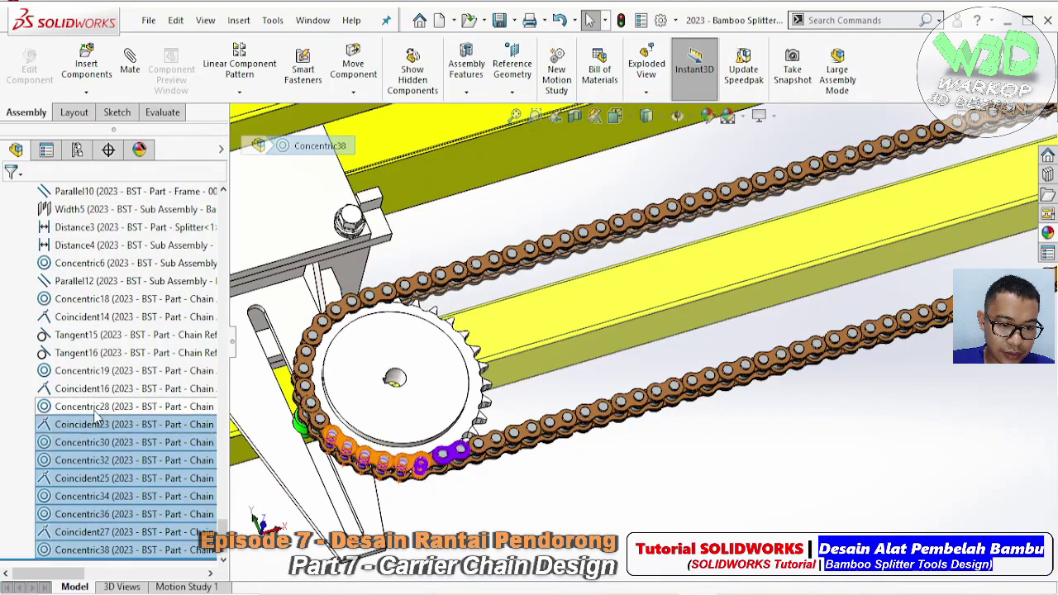
{"action": "left_click", "coordinate": [95, 406], "text": "ctrl"}
{"action": "right_click", "coordinate": [98, 413]}
{"action": "key", "text": "Escape"}
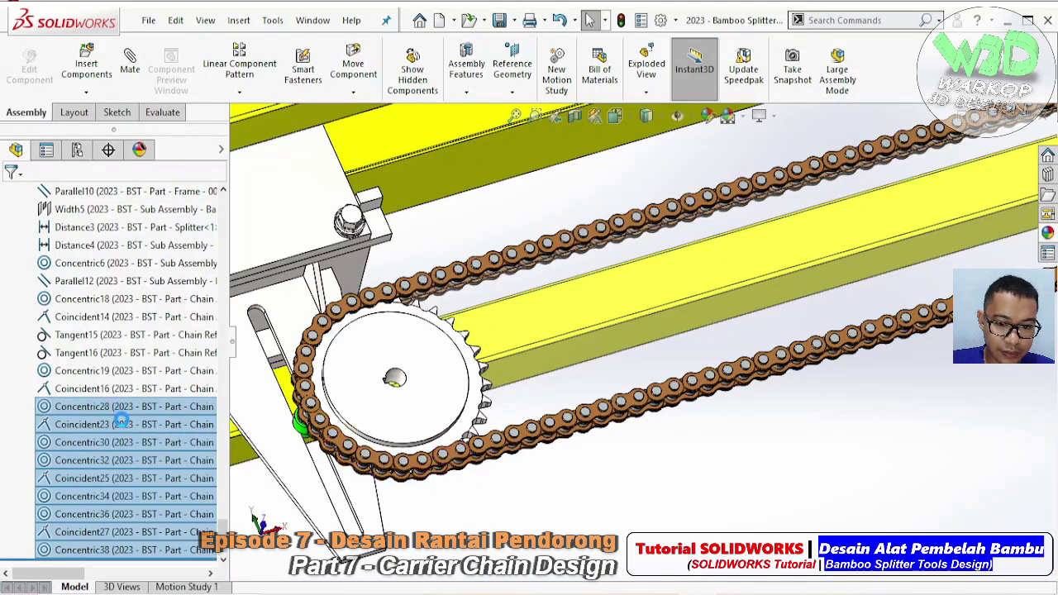
{"action": "key", "text": "Delete"}
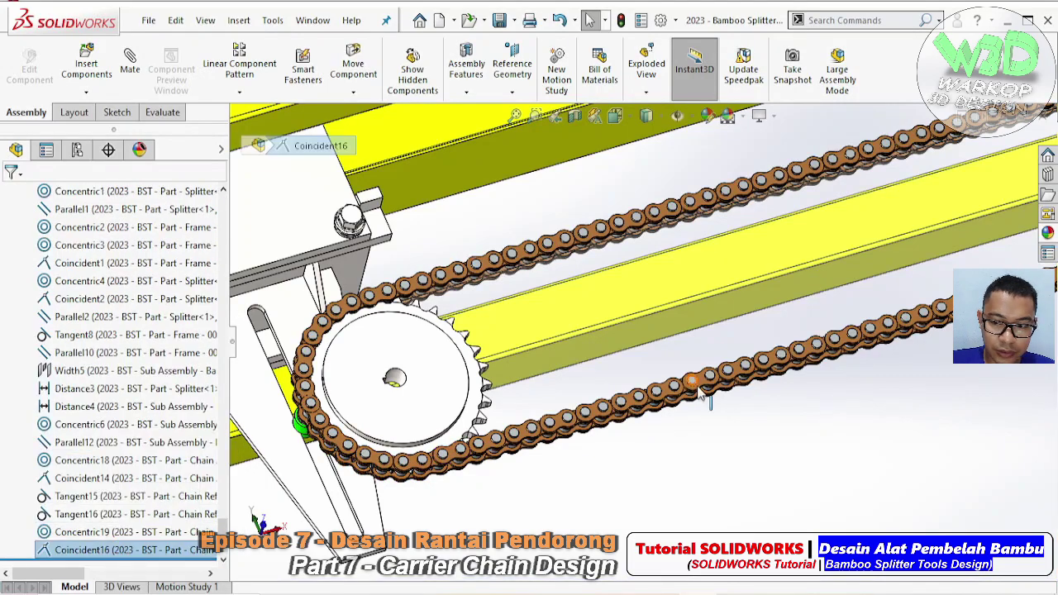
- Delete the Concentric19 and Coincident16 mates
{"action": "scroll", "coordinate": [707, 397], "scroll_direction": "up", "scroll_amount": 5}
{"action": "middle_click_drag", "start_coordinate": [760, 368], "coordinate": [602, 401]}
{"action": "scroll", "coordinate": [837, 278], "scroll_direction": "down", "scroll_amount": 5}
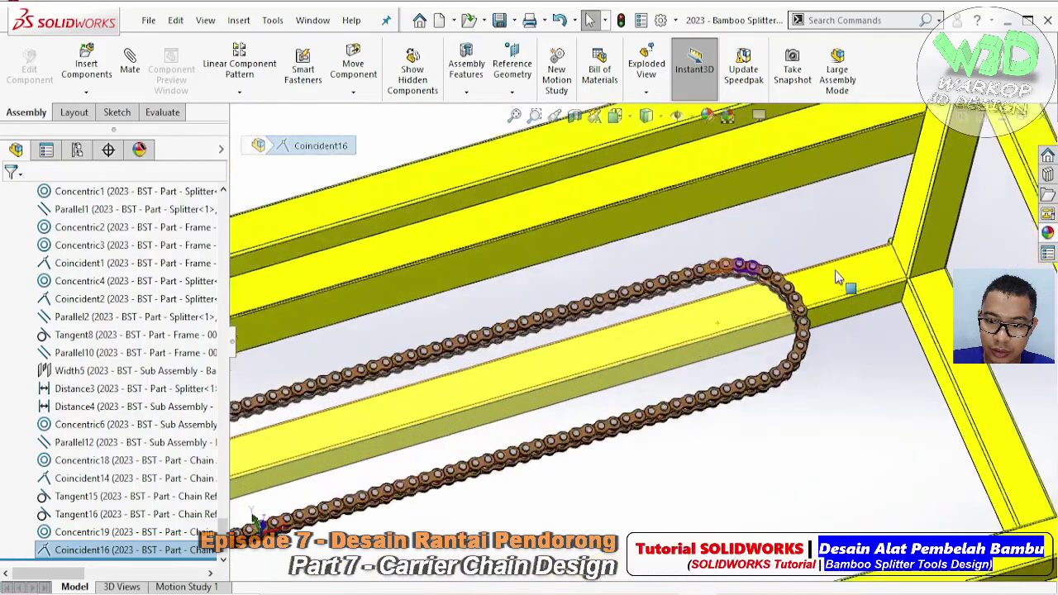
{"action": "scroll", "coordinate": [837, 278], "scroll_direction": "down", "scroll_amount": 3}
{"action": "left_click", "coordinate": [108, 534]}
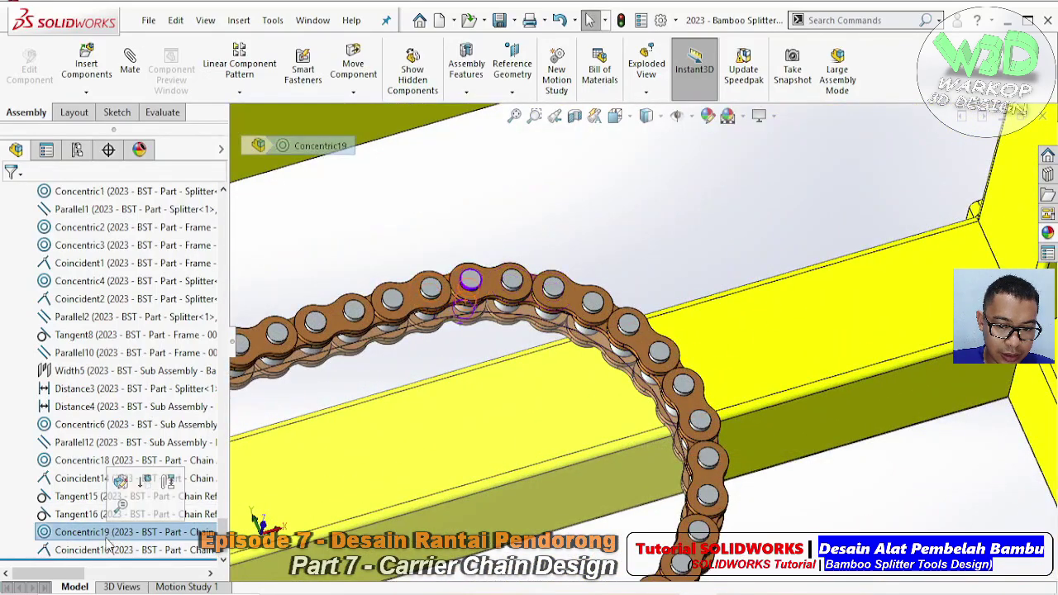
{"action": "left_click", "coordinate": [107, 550], "text": "ctrl"}
{"action": "right_click", "coordinate": [106, 546]}
{"action": "left_click", "coordinate": [144, 412]}
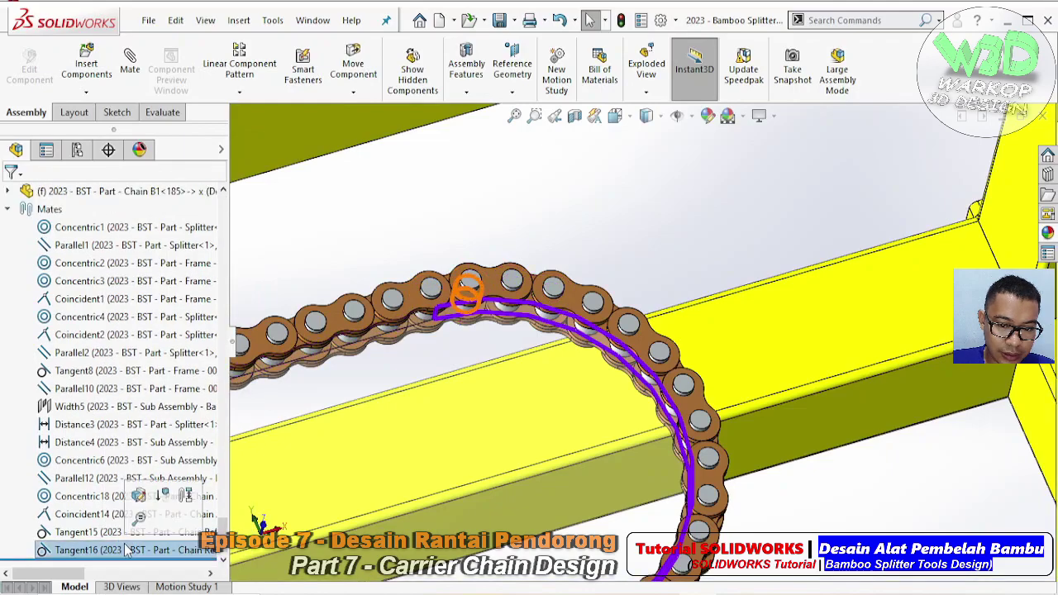
- Delete the Tangent15 and Tangent16 mates
{"action": "left_click", "coordinate": [116, 550]}
{"action": "left_click", "coordinate": [116, 533], "text": "ctrl"}
{"action": "right_click", "coordinate": [116, 539]}
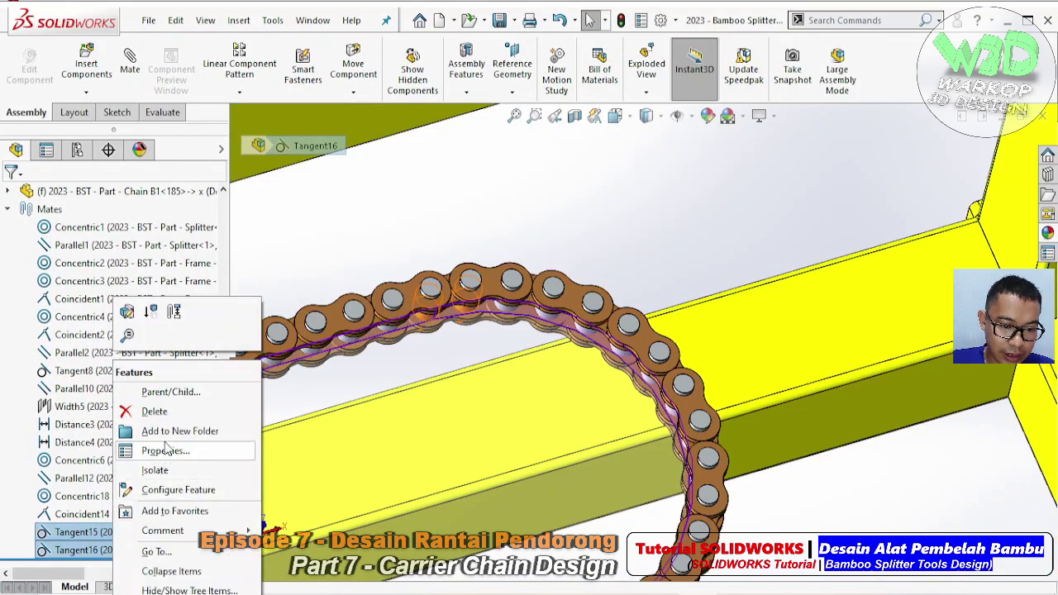
{"action": "left_click", "coordinate": [154, 411]}
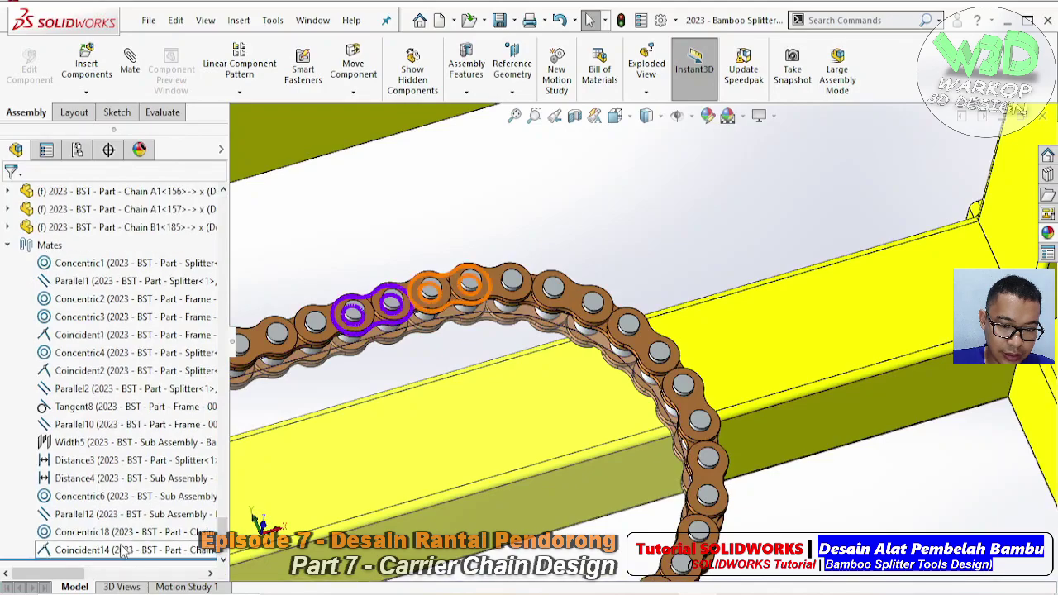
- Delete the Concentric18 and Coincident14 mates
{"action": "left_click", "coordinate": [120, 550]}
{"action": "left_click", "coordinate": [121, 532], "text": "ctrl"}
{"action": "right_click", "coordinate": [121, 540]}
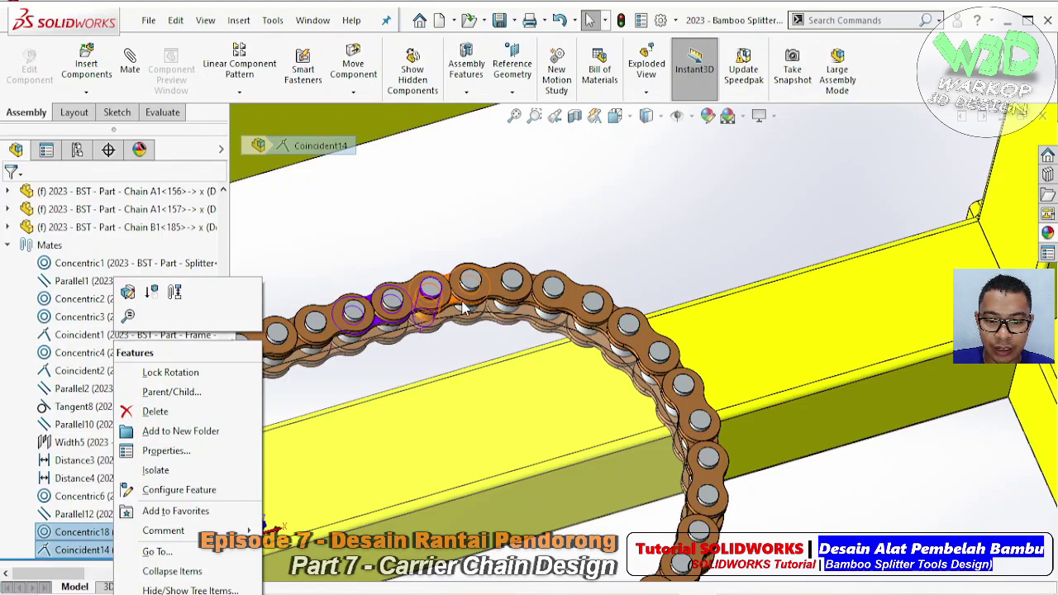
{"action": "left_click", "coordinate": [197, 415]}
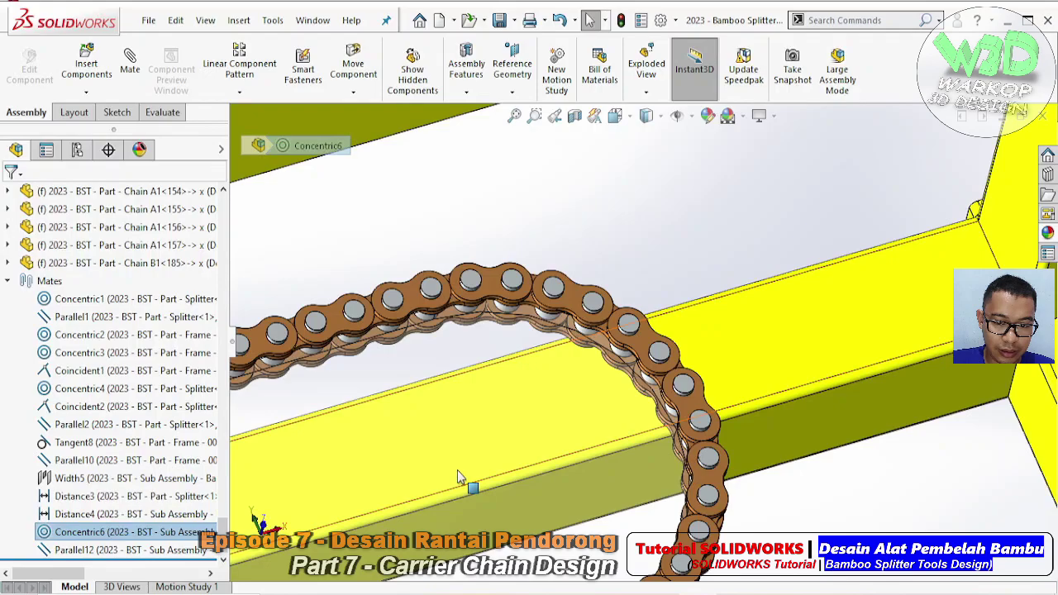
{"action": "scroll", "coordinate": [459, 478], "scroll_direction": "up", "scroll_amount": 5}
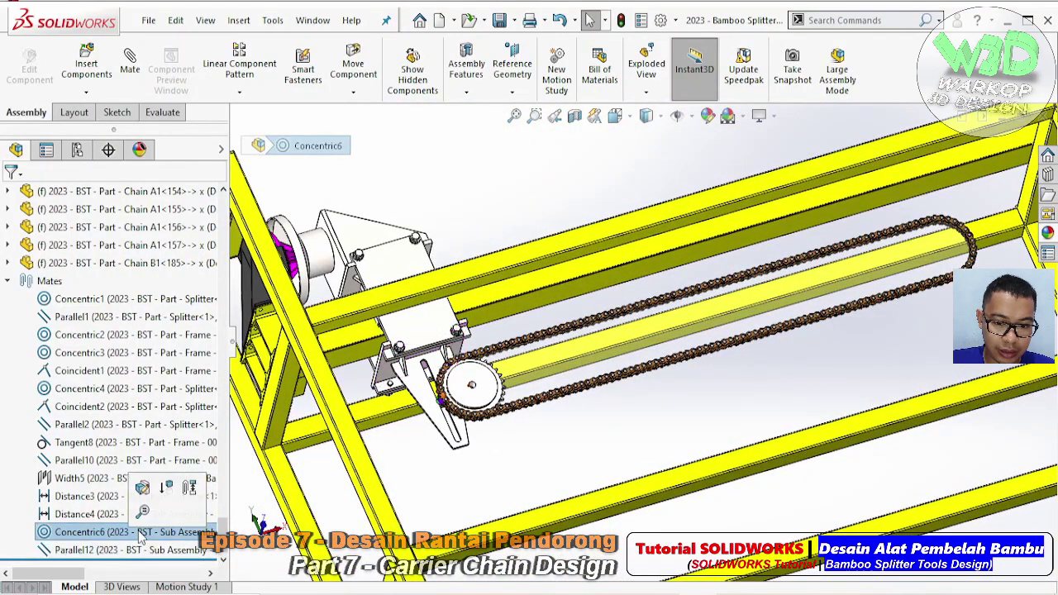
{"action": "scroll", "coordinate": [499, 451], "scroll_direction": "down", "scroll_amount": 5}
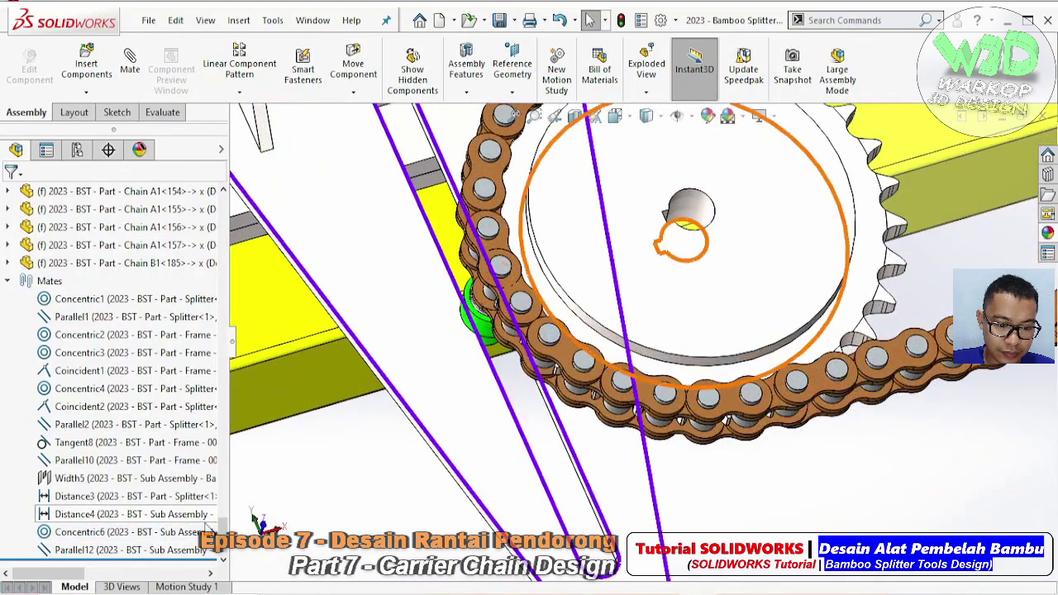
{"action": "left_click", "coordinate": [133, 531]}
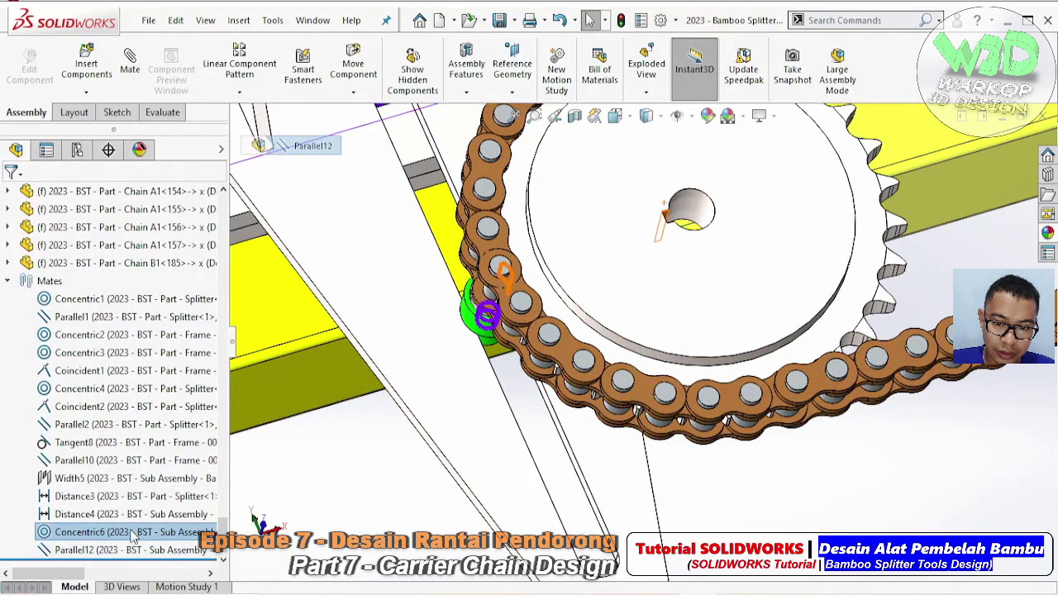
{"action": "scroll", "coordinate": [579, 302], "scroll_direction": "up", "scroll_amount": 5}
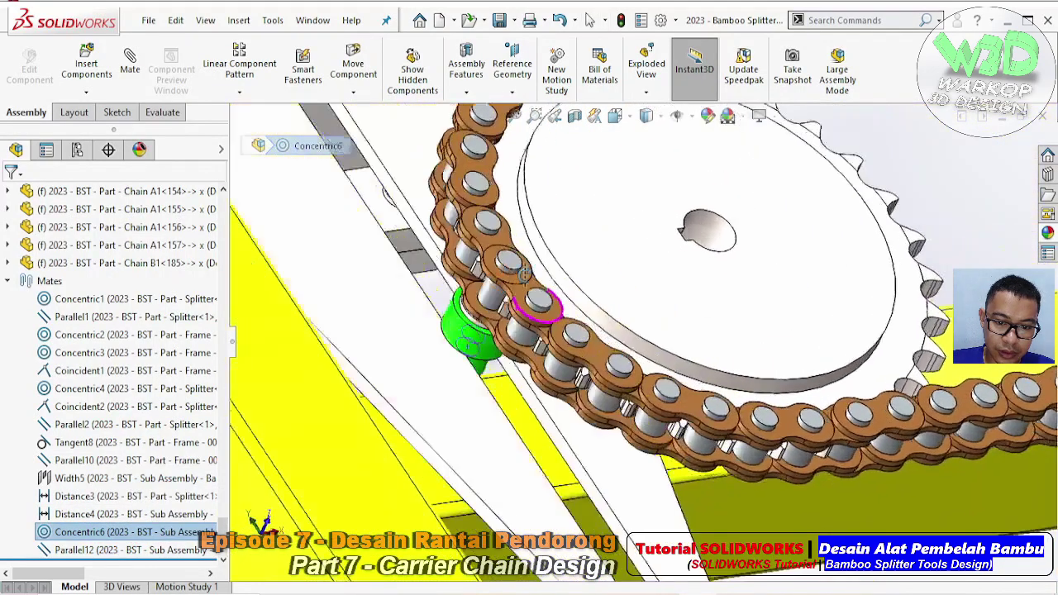
{"action": "scroll", "coordinate": [651, 305], "scroll_direction": "up", "scroll_amount": 3}
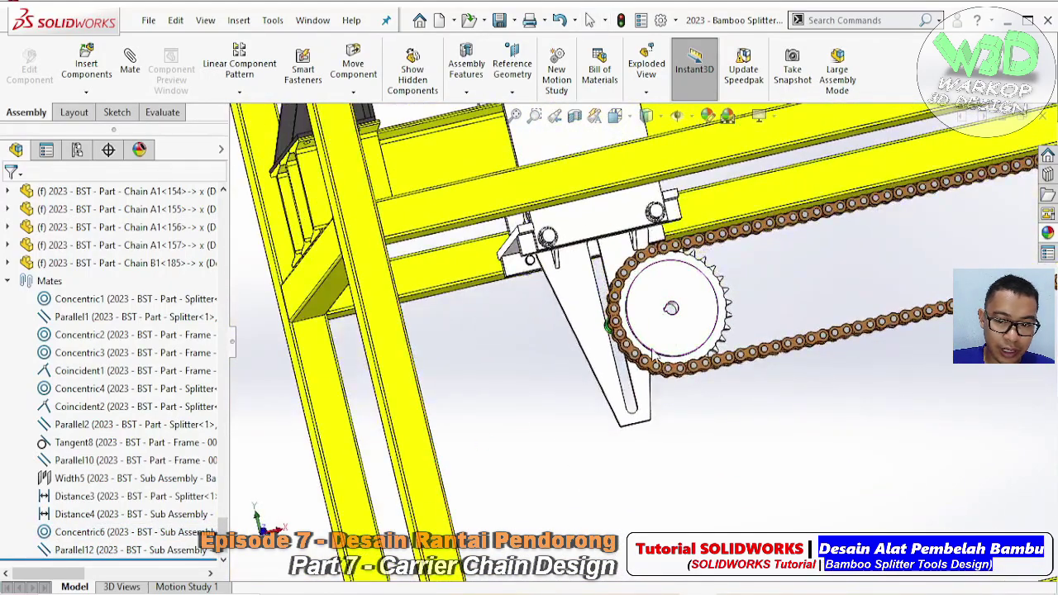
{"action": "scroll", "coordinate": [641, 326], "scroll_direction": "up", "scroll_amount": 3}
{"action": "scroll", "coordinate": [279, 405], "scroll_direction": "down", "scroll_amount": 3}
{"action": "scroll", "coordinate": [280, 405], "scroll_direction": "down", "scroll_amount": 2}
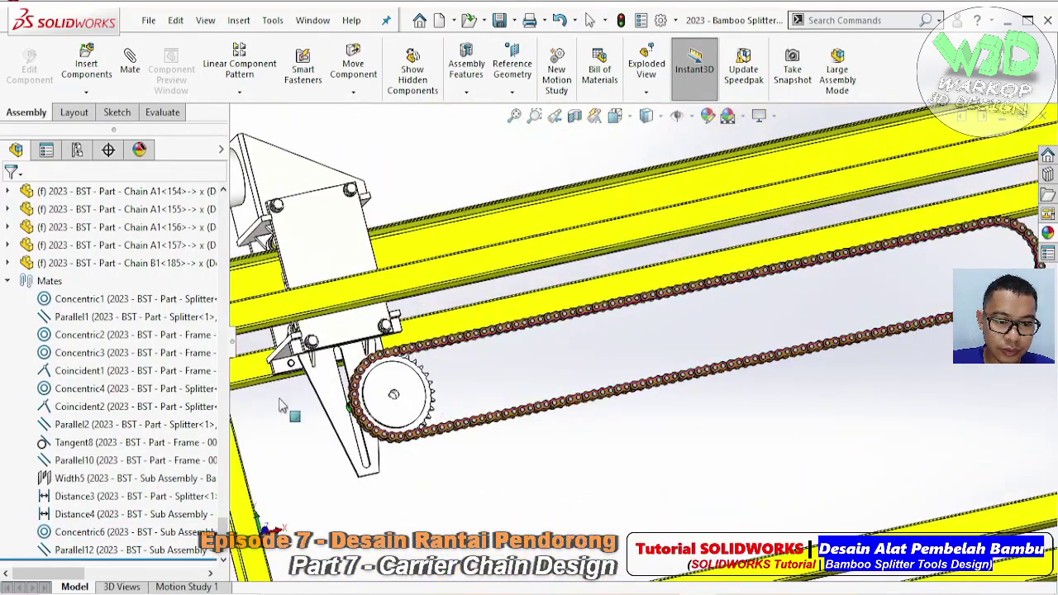
{"action": "left_click", "coordinate": [153, 532]}
{"action": "scroll", "coordinate": [389, 339], "scroll_direction": "down", "scroll_amount": 3}
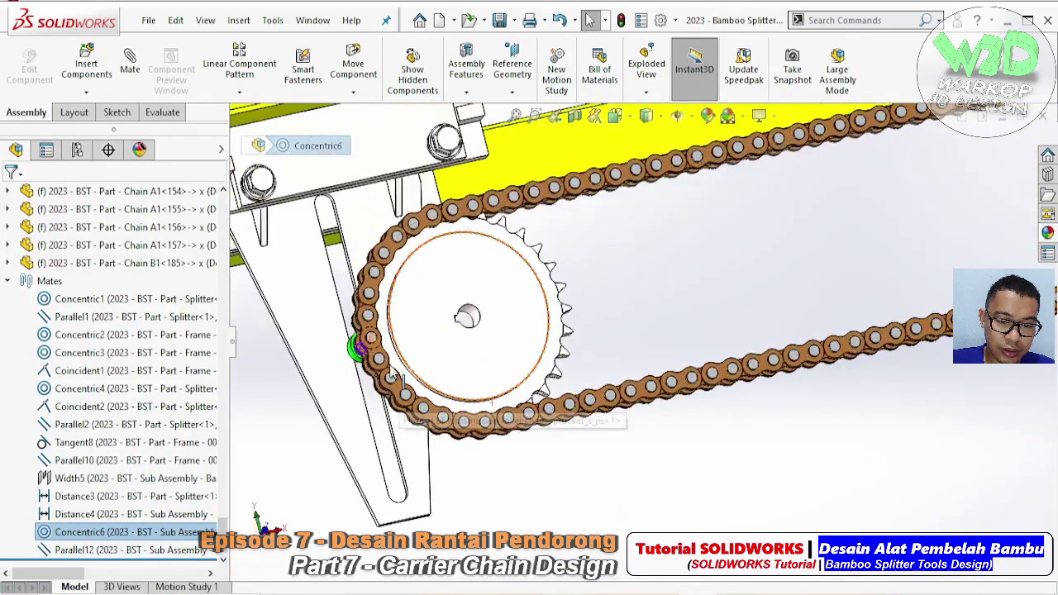
{"action": "scroll", "coordinate": [389, 339], "scroll_direction": "down", "scroll_amount": 2}
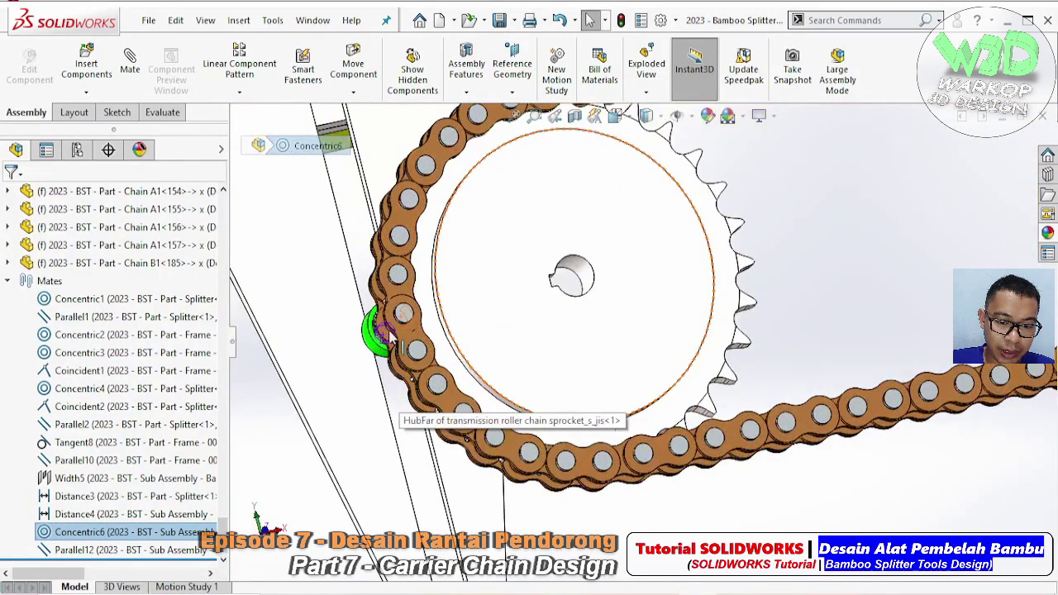
{"action": "right_click", "coordinate": [73, 553]}
{"action": "key", "text": "Escape"}
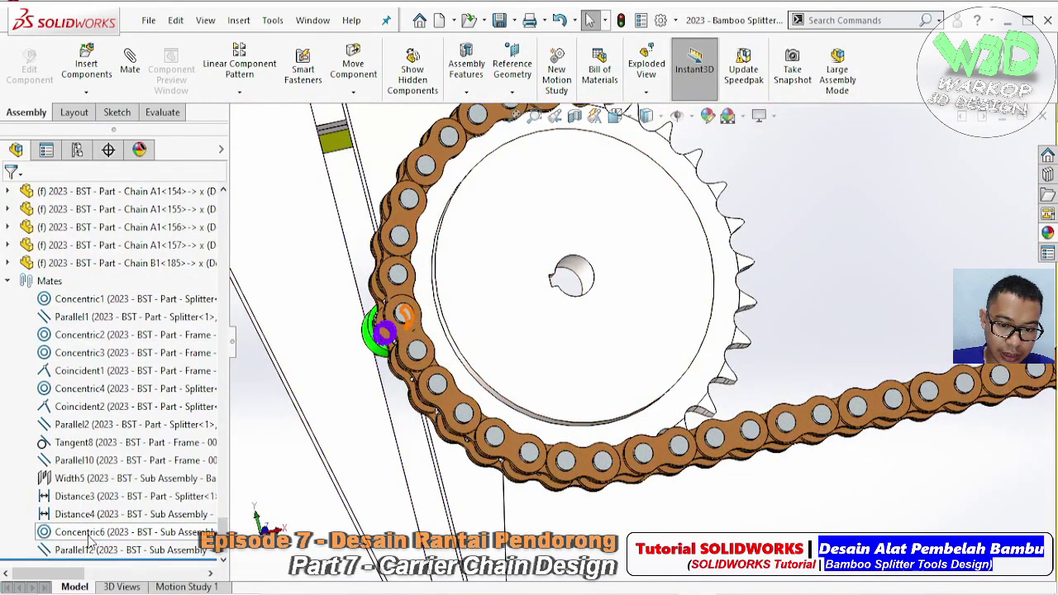
{"action": "left_click", "coordinate": [89, 535]}
{"action": "key", "text": "Escape"}
{"action": "scroll", "coordinate": [75, 496], "scroll_direction": "up", "scroll_amount": 3}
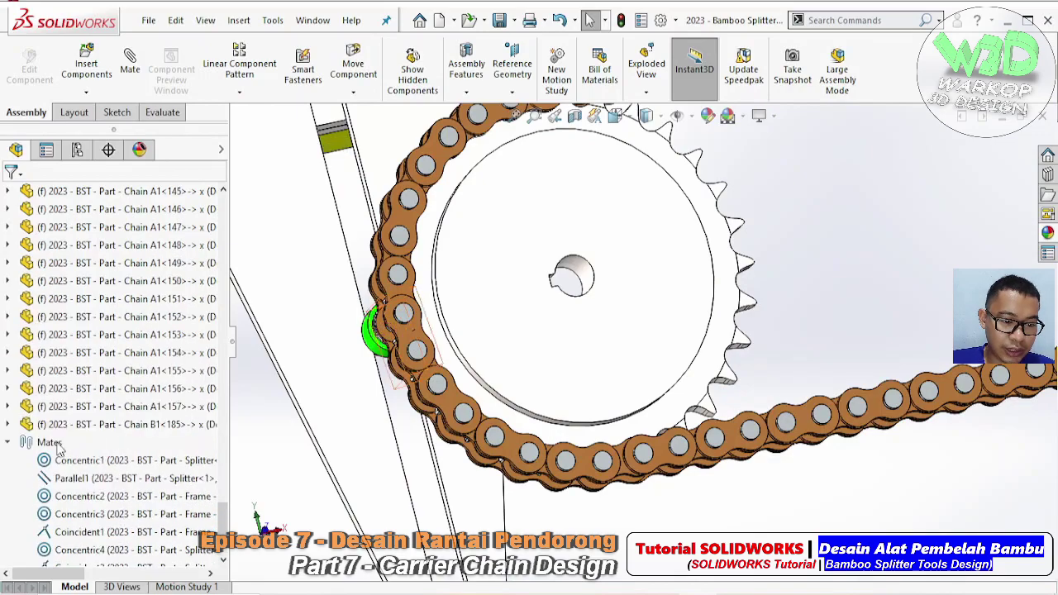
{"action": "left_click", "coordinate": [10, 444]}
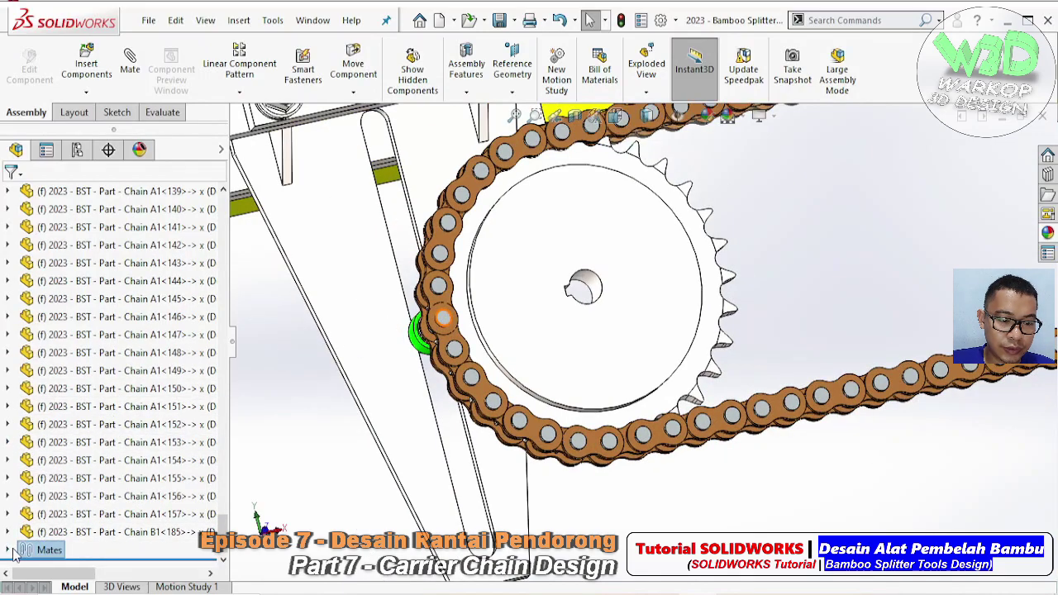
{"action": "scroll", "coordinate": [142, 401], "scroll_direction": "down", "scroll_amount": 5}
{"action": "scroll", "coordinate": [143, 403], "scroll_direction": "down", "scroll_amount": 5}
{"action": "scroll", "coordinate": [142, 405], "scroll_direction": "down", "scroll_amount": 5}
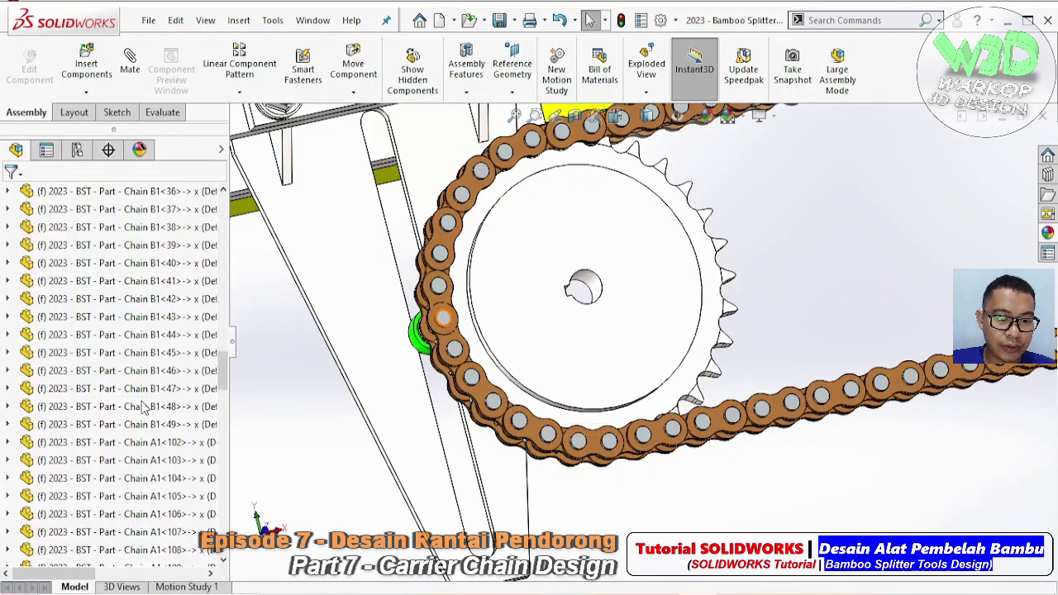
{"action": "scroll", "coordinate": [143, 411], "scroll_direction": "down", "scroll_amount": 3}
{"action": "scroll", "coordinate": [143, 410], "scroll_direction": "up", "scroll_amount": 5}
{"action": "scroll", "coordinate": [142, 409], "scroll_direction": "up", "scroll_amount": 5}
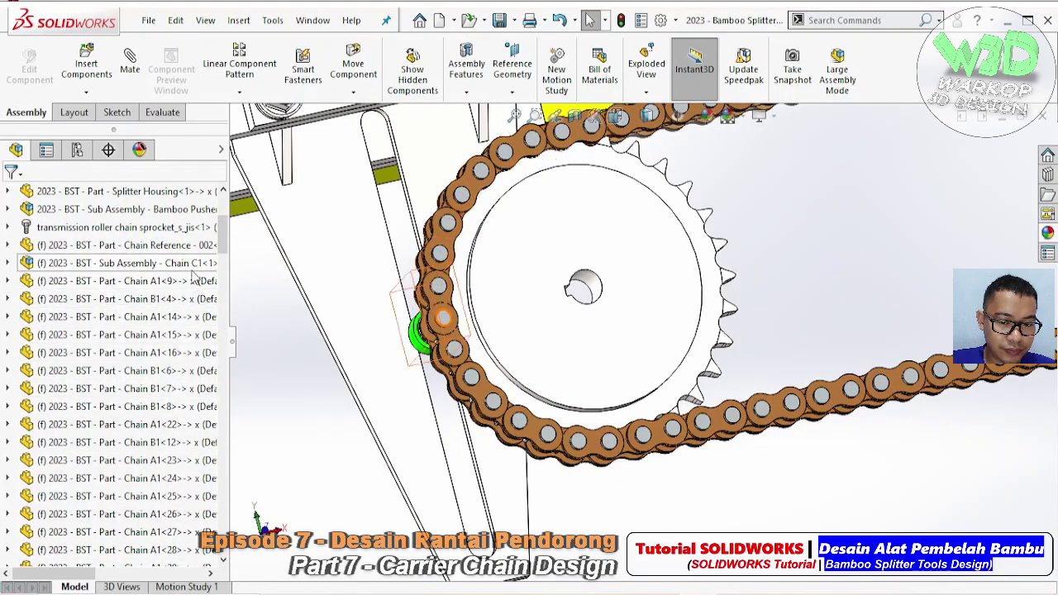
- Select all chain links from Chain C1 through Chain B1<185> and form subassembly Assem2
{"action": "left_click", "coordinate": [193, 266]}
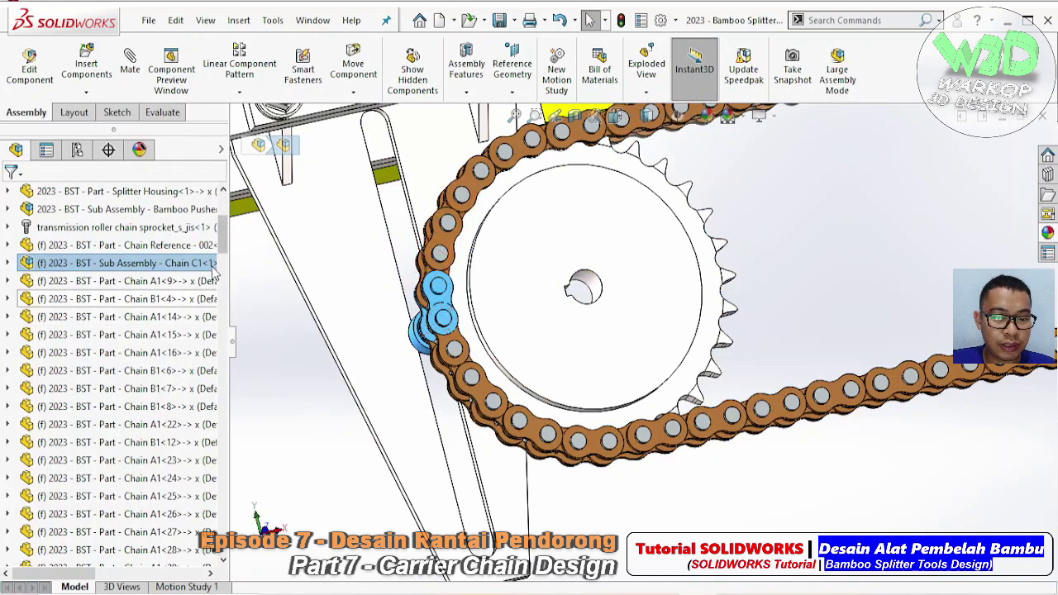
{"action": "left_click", "coordinate": [210, 265]}
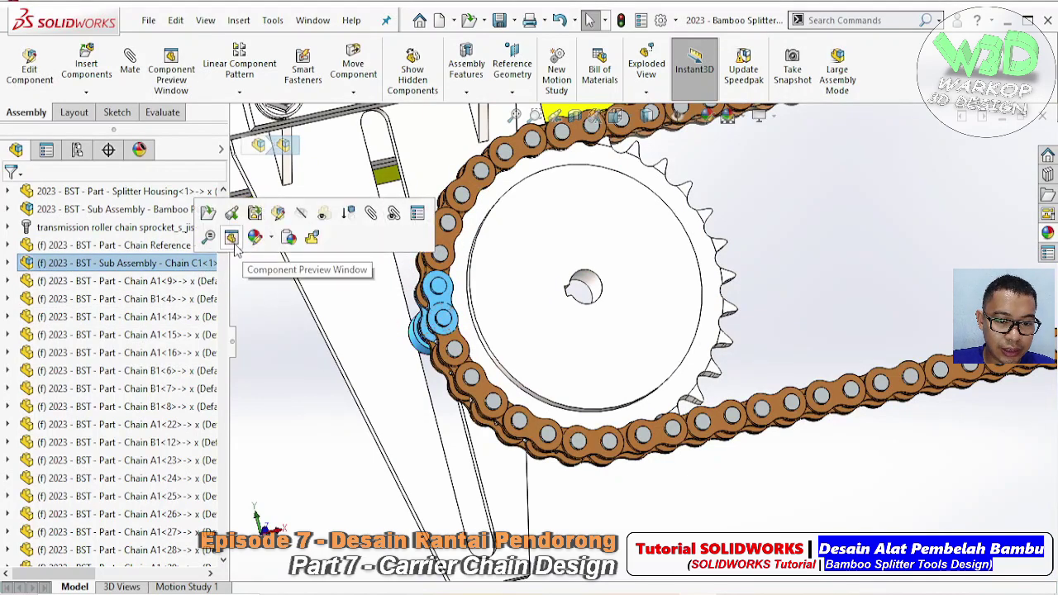
{"action": "scroll", "coordinate": [255, 304], "scroll_direction": "down", "scroll_amount": 3}
{"action": "left_click_drag", "start_coordinate": [228, 255], "coordinate": [235, 569]}
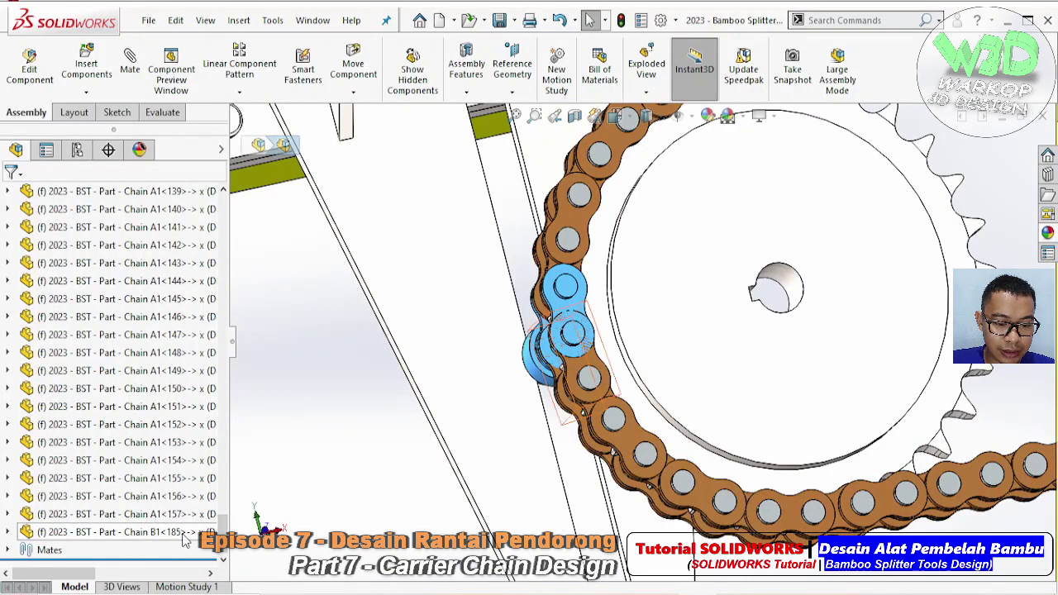
{"action": "left_click", "coordinate": [185, 532], "text": "shift"}
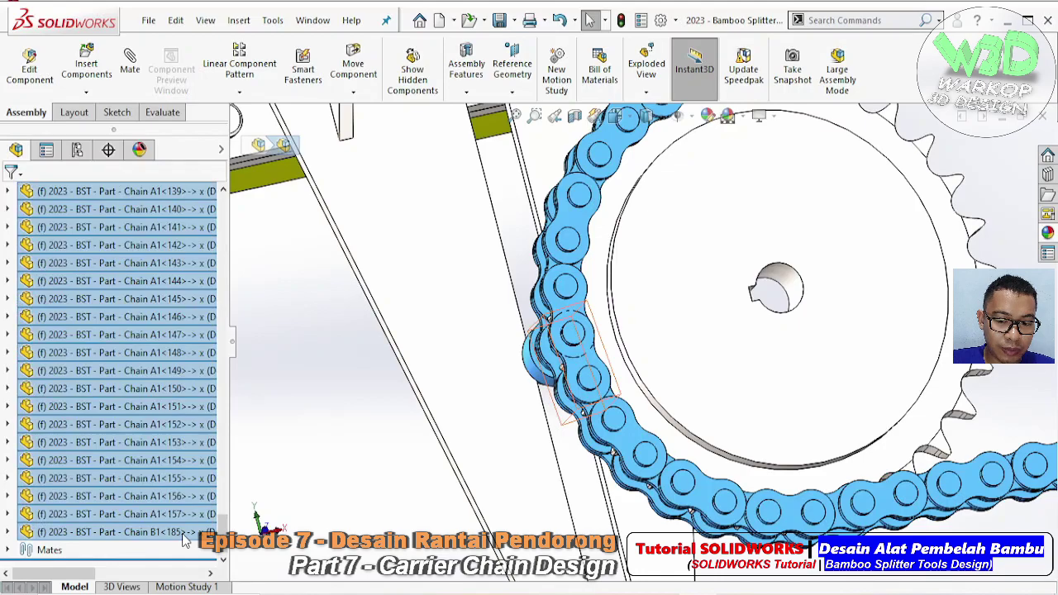
{"action": "right_click", "coordinate": [186, 542]}
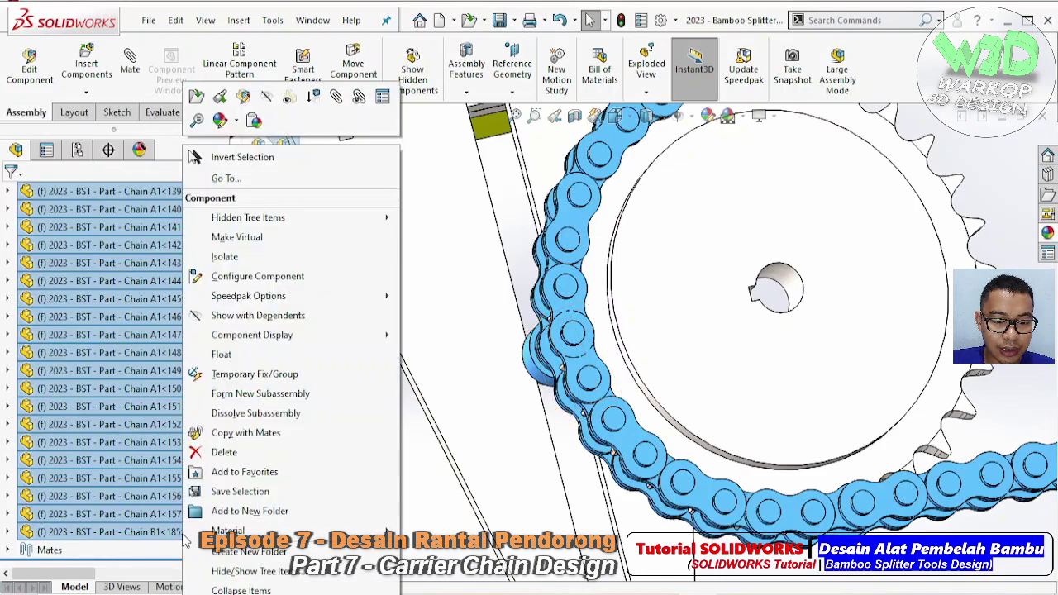
{"action": "left_click", "coordinate": [261, 394]}
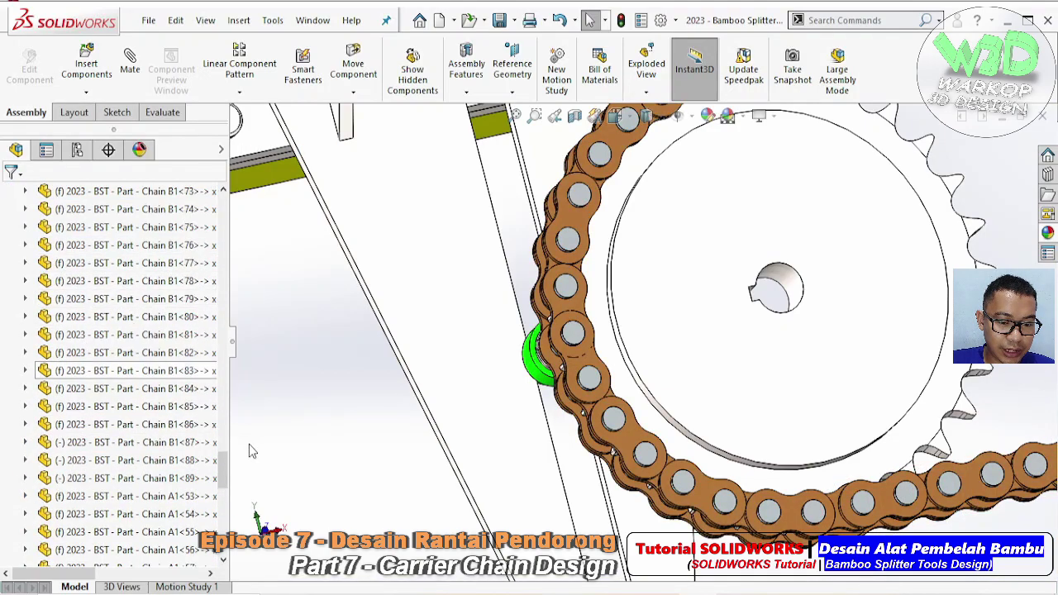
- Fix the Assem2 chain subassembly in the main assembly and open it separately
{"action": "left_click_drag", "start_coordinate": [227, 470], "coordinate": [224, 217]}
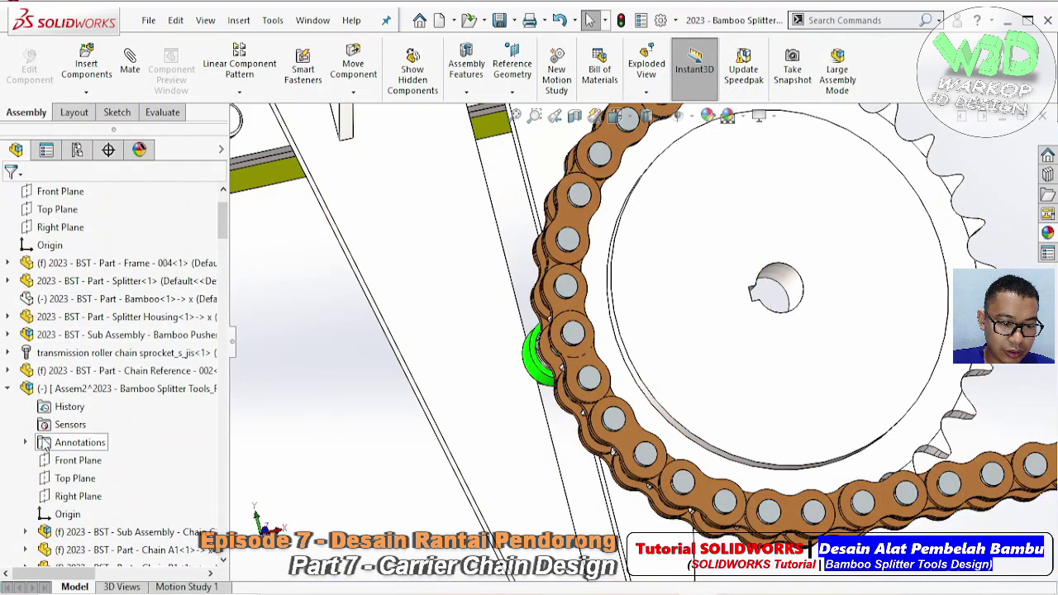
{"action": "right_click", "coordinate": [116, 396]}
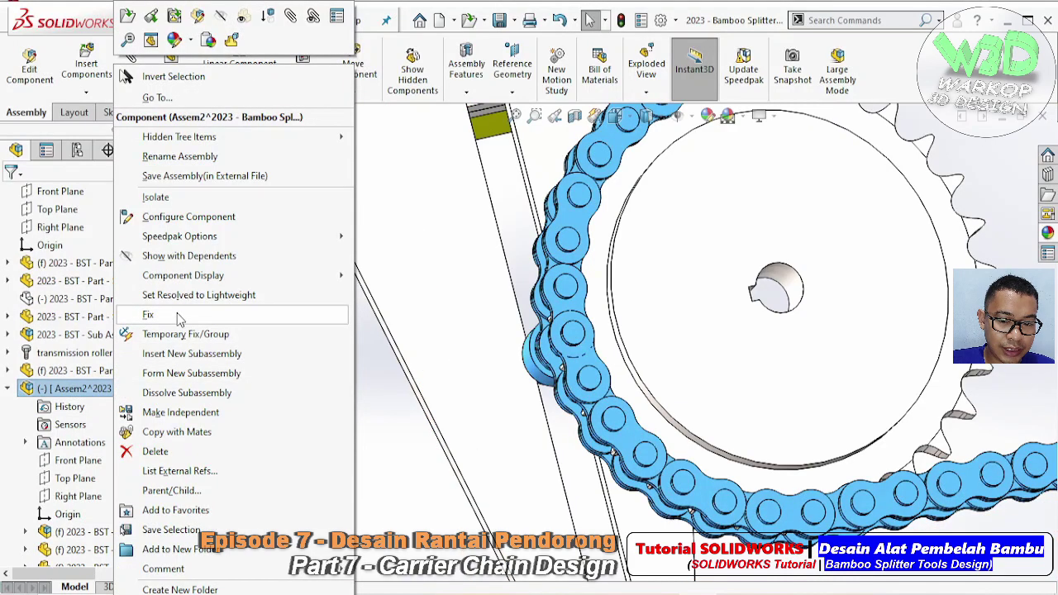
{"action": "left_click", "coordinate": [179, 316]}
{"action": "scroll", "coordinate": [676, 331], "scroll_direction": "up", "scroll_amount": 2}
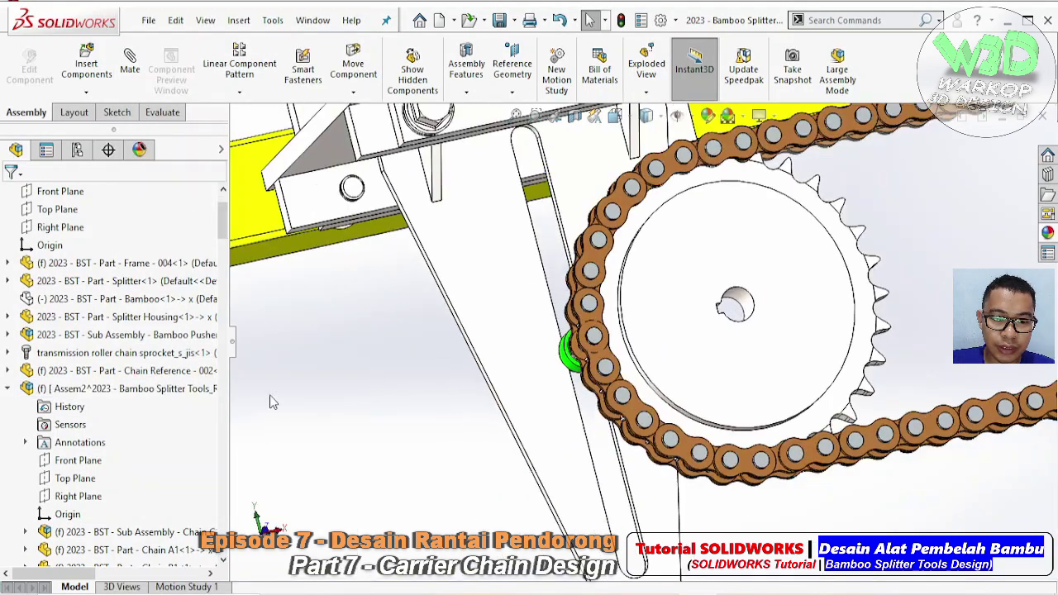
{"action": "left_click", "coordinate": [172, 390]}
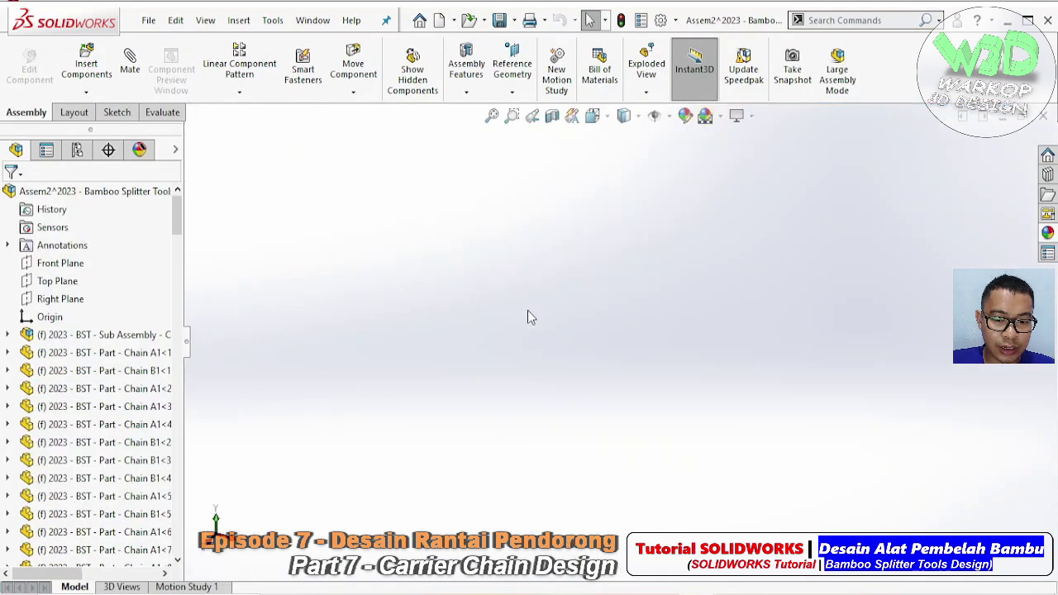
- Float, then re-fix every chain link in Assem2, and start a Save As
{"action": "middle_click_drag", "start_coordinate": [303, 406], "coordinate": [196, 290]}
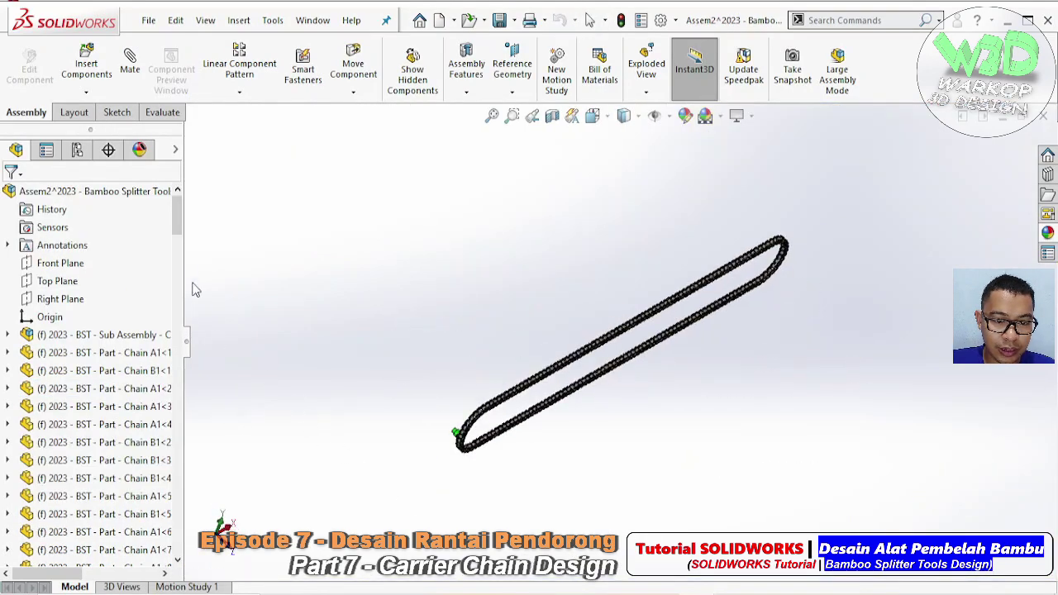
{"action": "left_click_drag", "start_coordinate": [182, 231], "coordinate": [178, 500]}
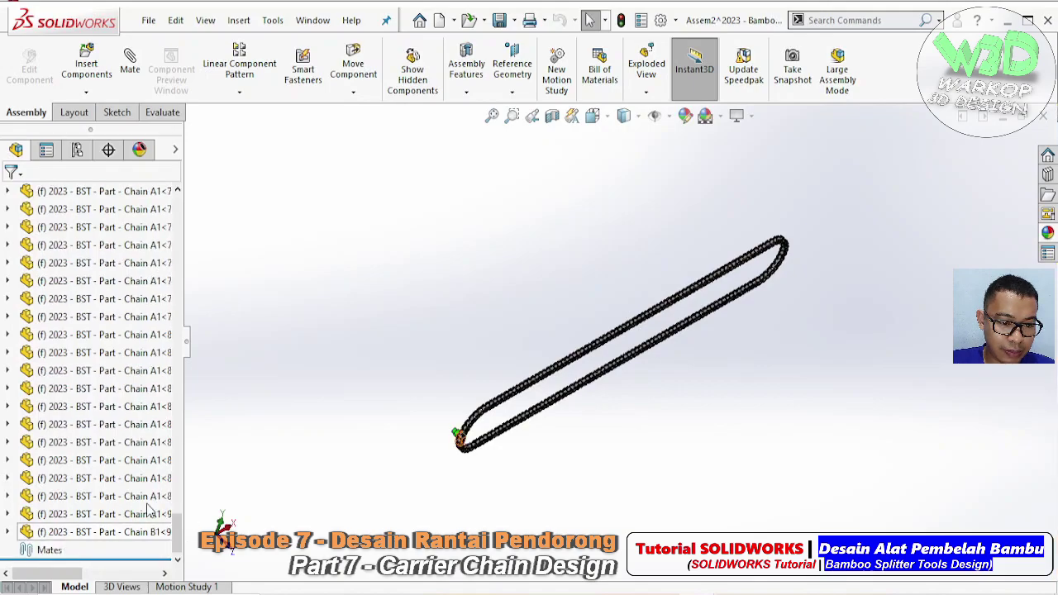
{"action": "scroll", "coordinate": [128, 378], "scroll_direction": "up", "scroll_amount": 3}
{"action": "scroll", "coordinate": [124, 401], "scroll_direction": "up", "scroll_amount": 4}
{"action": "scroll", "coordinate": [124, 404], "scroll_direction": "up", "scroll_amount": 3}
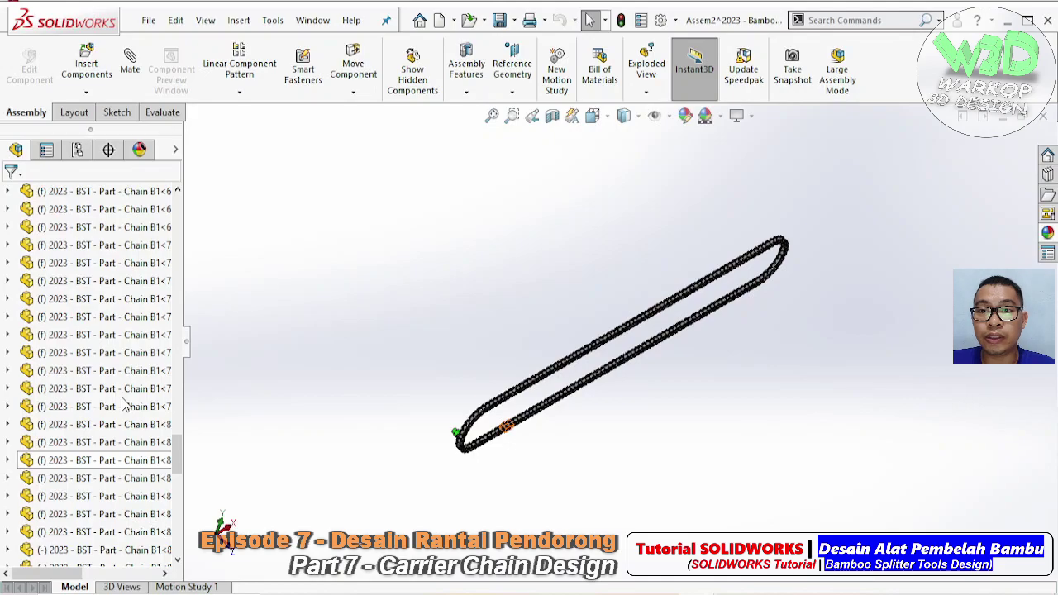
{"action": "key", "text": "ctrl+a"}
{"action": "right_click", "coordinate": [122, 404]}
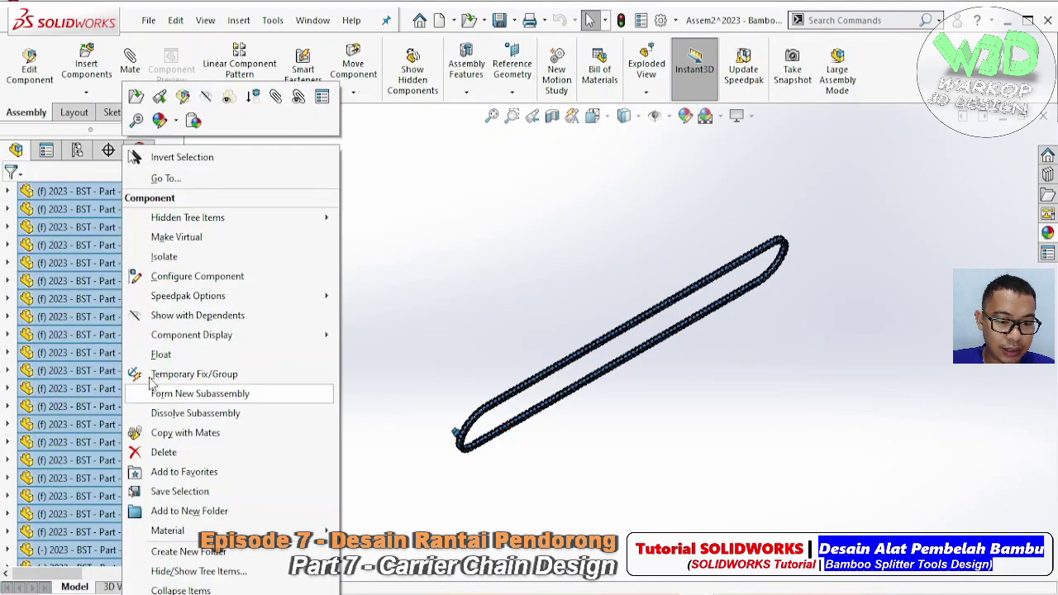
{"action": "left_click", "coordinate": [166, 356]}
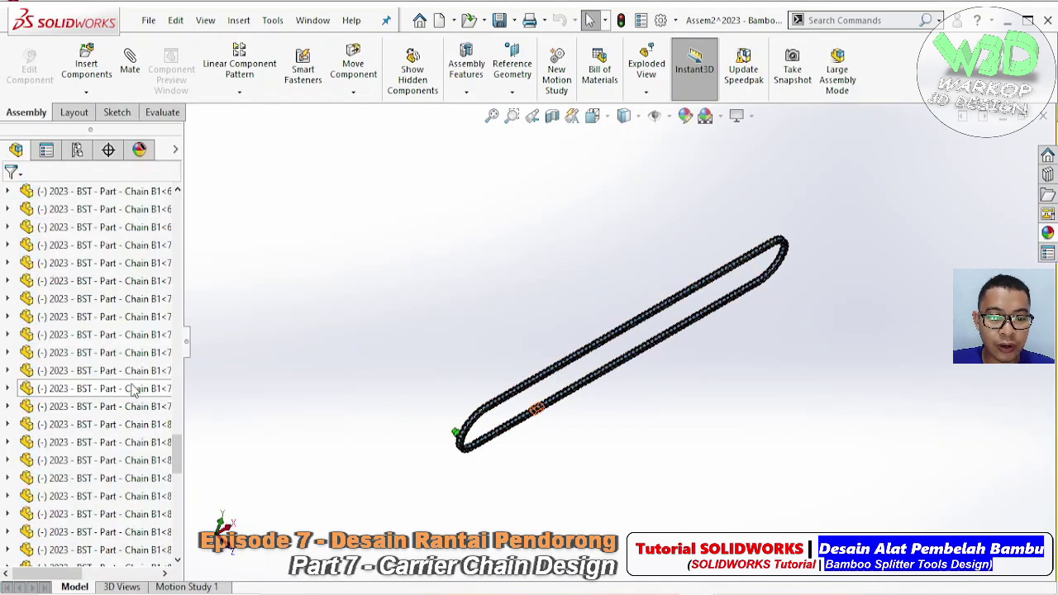
{"action": "key", "text": "ctrl+a"}
{"action": "left_click", "coordinate": [172, 373]}
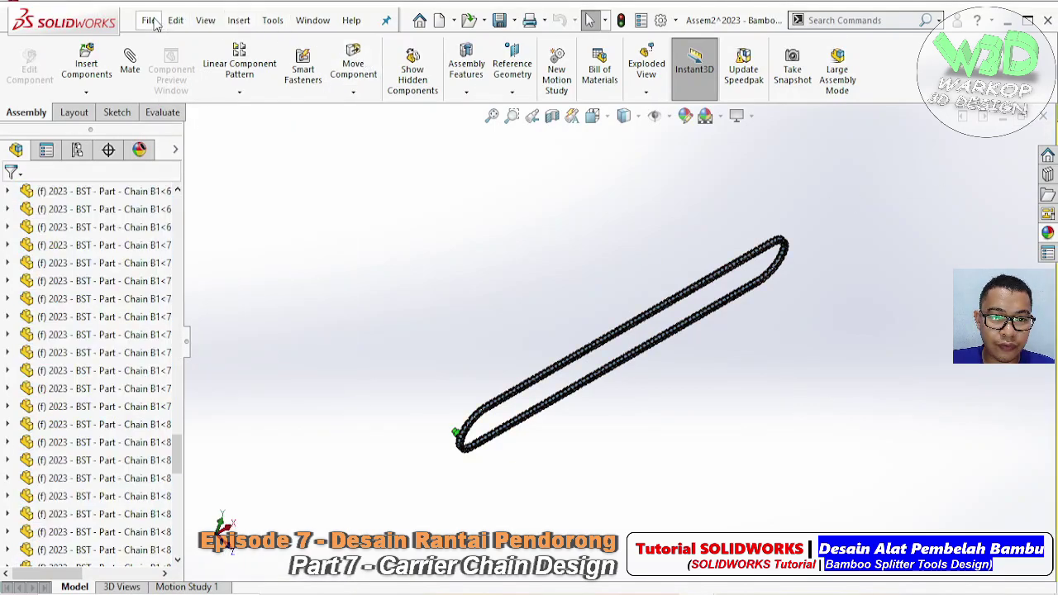
{"action": "left_click", "coordinate": [148, 20]}
{"action": "left_click", "coordinate": [192, 214]}
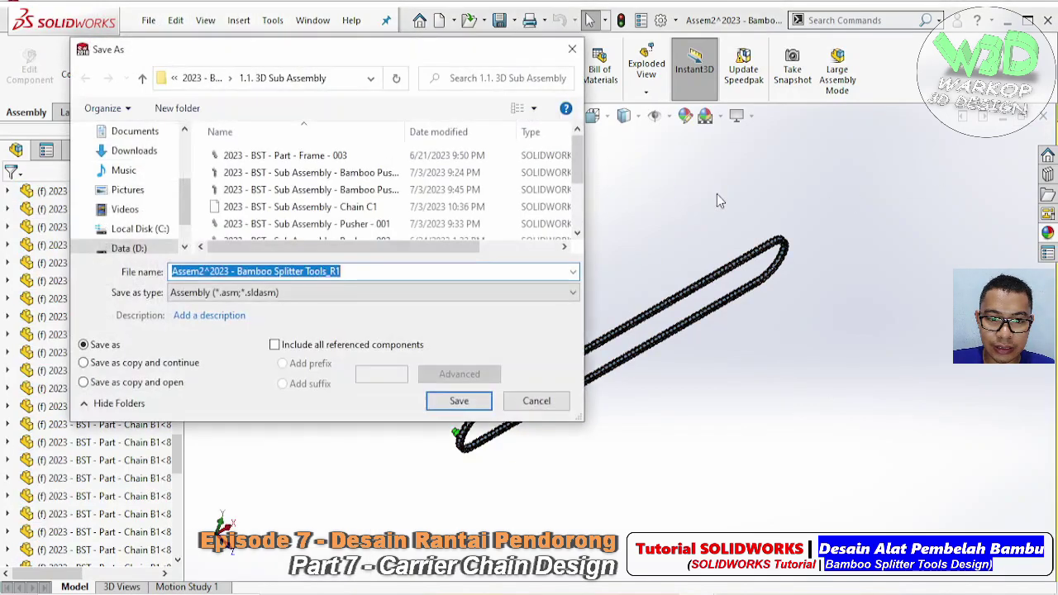
- Save the subassembly as '2023 - BST - Sub Assembly - Chain Assembly - 001'
{"action": "left_click", "coordinate": [372, 207]}
{"action": "left_click_drag", "start_coordinate": [289, 271], "coordinate": [384, 271]}
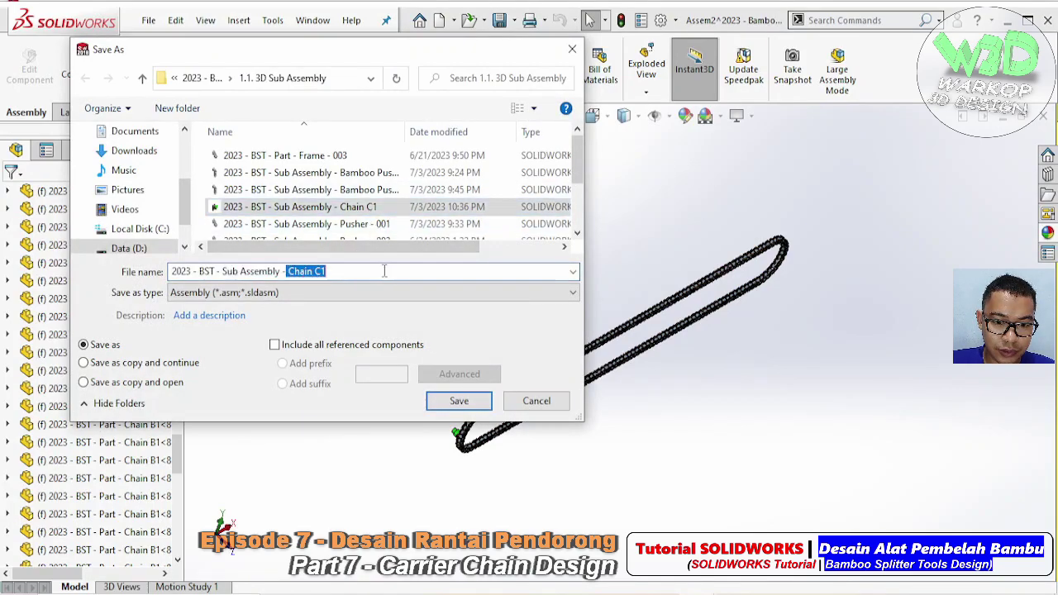
{"action": "key", "text": "BackSpace"}
{"action": "type", "text": "C"}
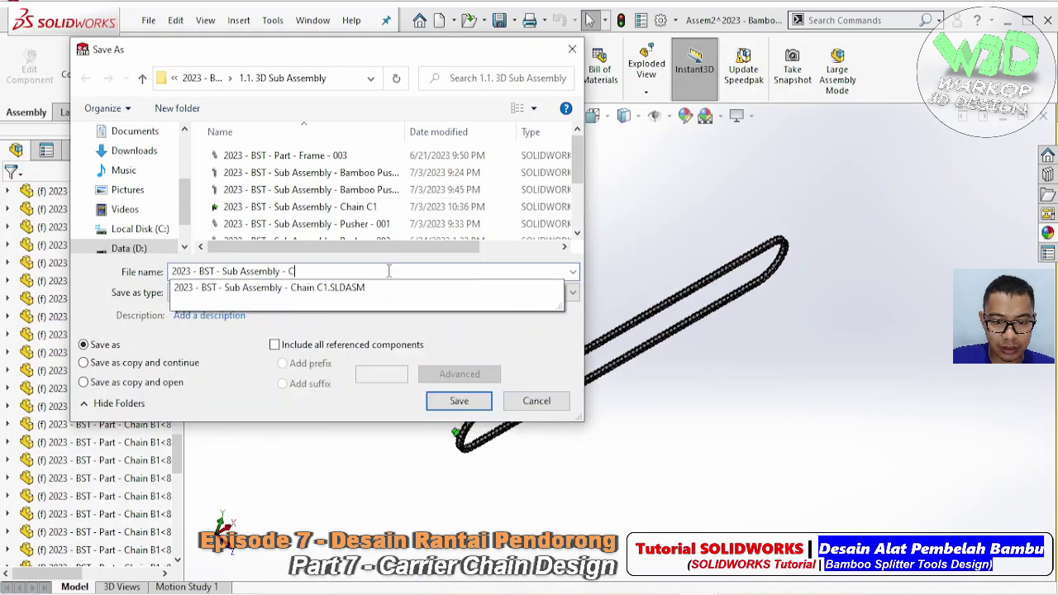
{"action": "type", "text": "Assembly - 001"}
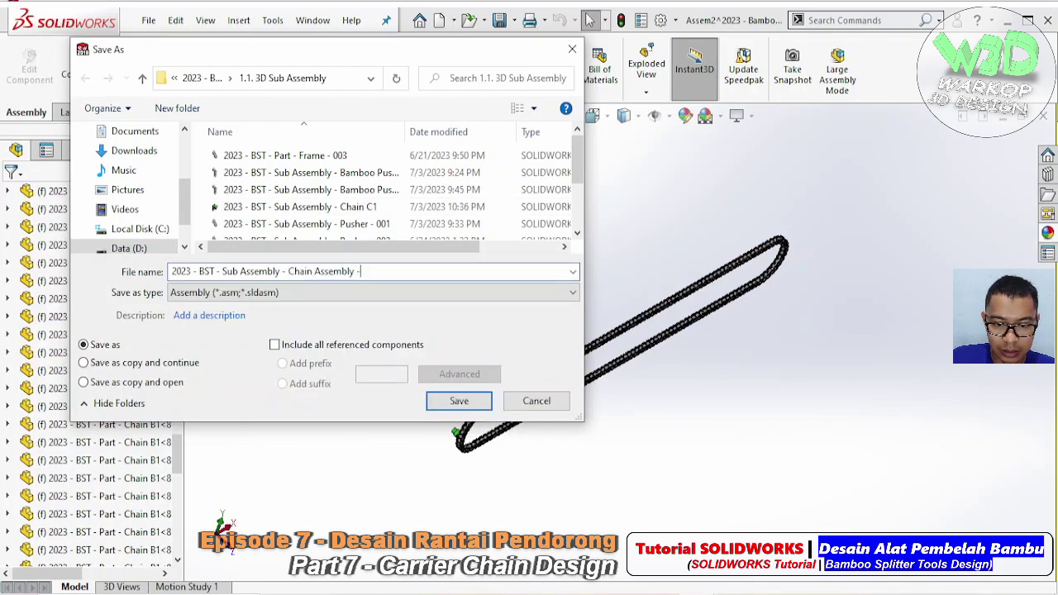
{"action": "left_click", "coordinate": [468, 402]}
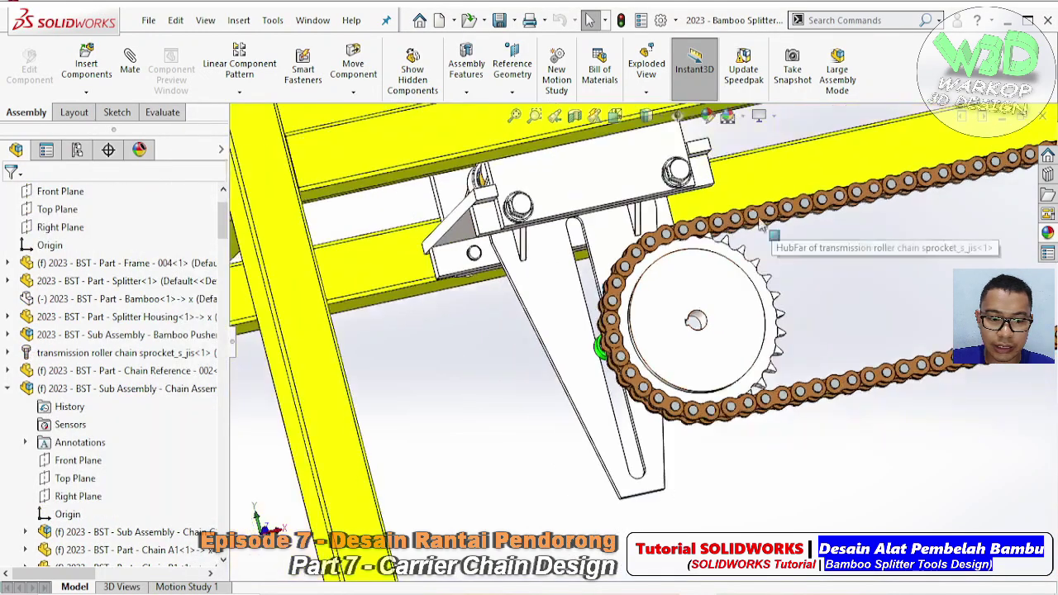
- Collapse the main assembly tree, orbit to a front view of the chain, and save
{"action": "right_click", "coordinate": [165, 427]}
{"action": "left_click", "coordinate": [219, 436]}
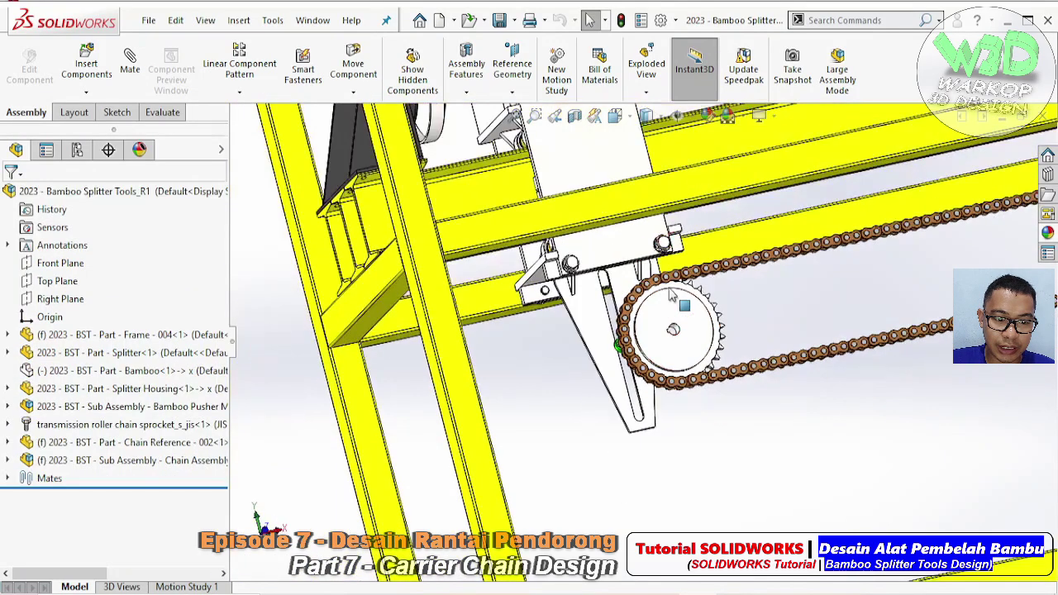
{"action": "scroll", "coordinate": [747, 352], "scroll_direction": "up", "scroll_amount": 5}
{"action": "middle_click_drag", "start_coordinate": [747, 352], "coordinate": [595, 339]}
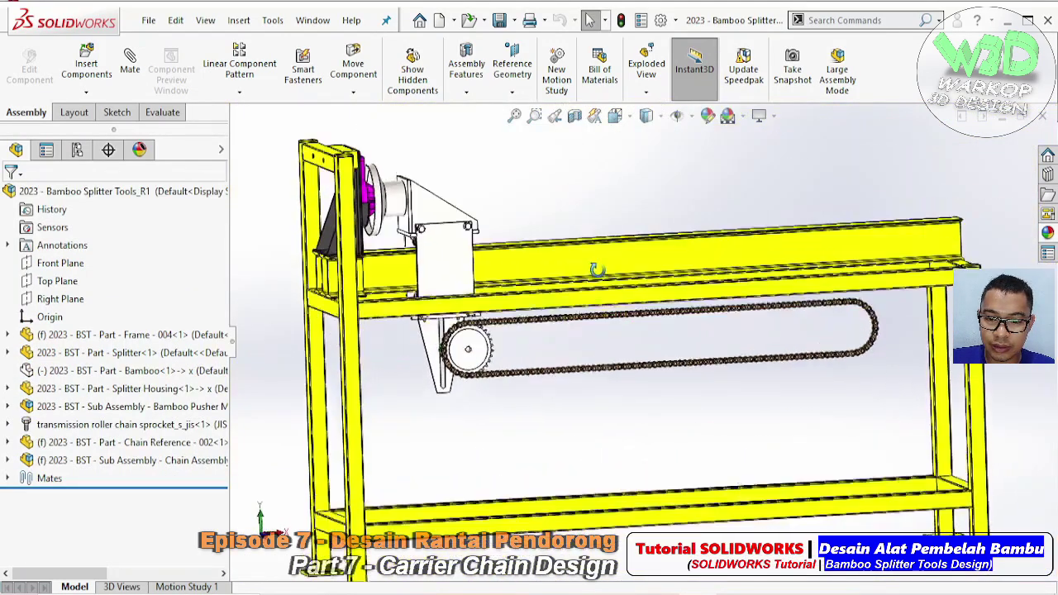
{"action": "scroll", "coordinate": [594, 340], "scroll_direction": "down", "scroll_amount": 3}
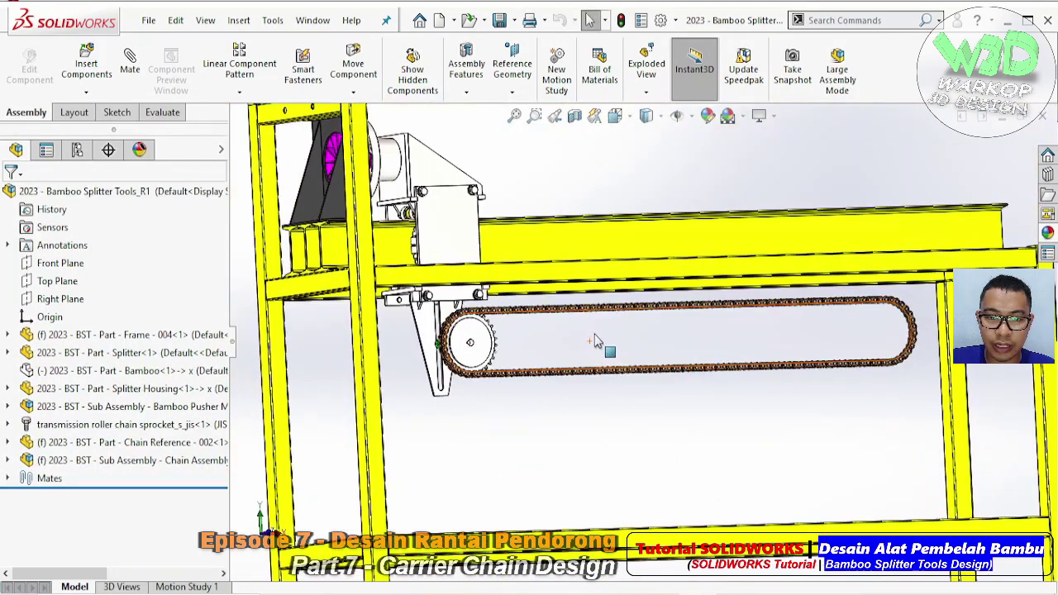
{"action": "left_click", "coordinate": [499, 20]}
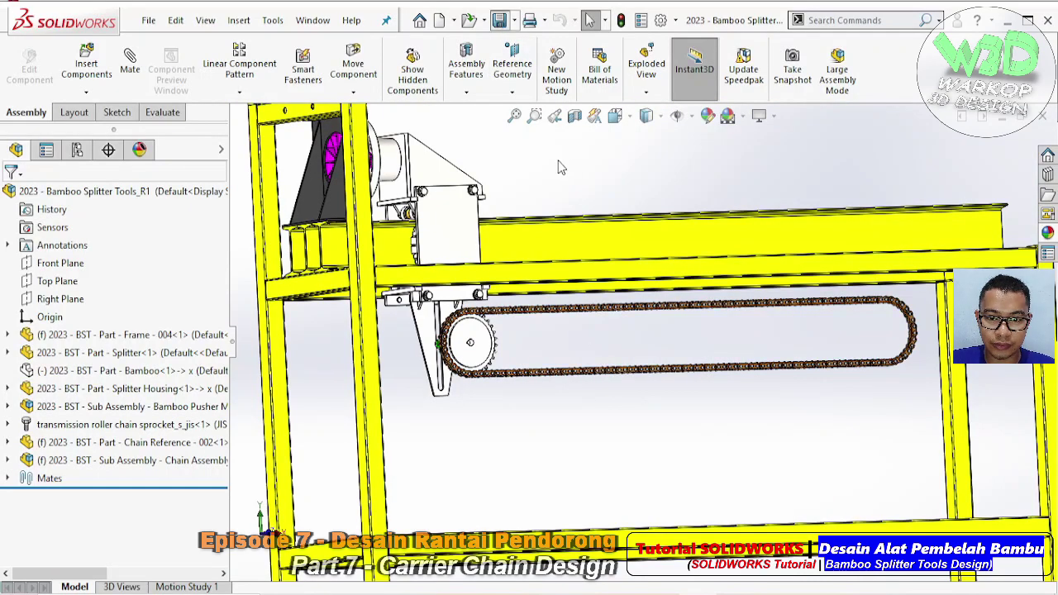